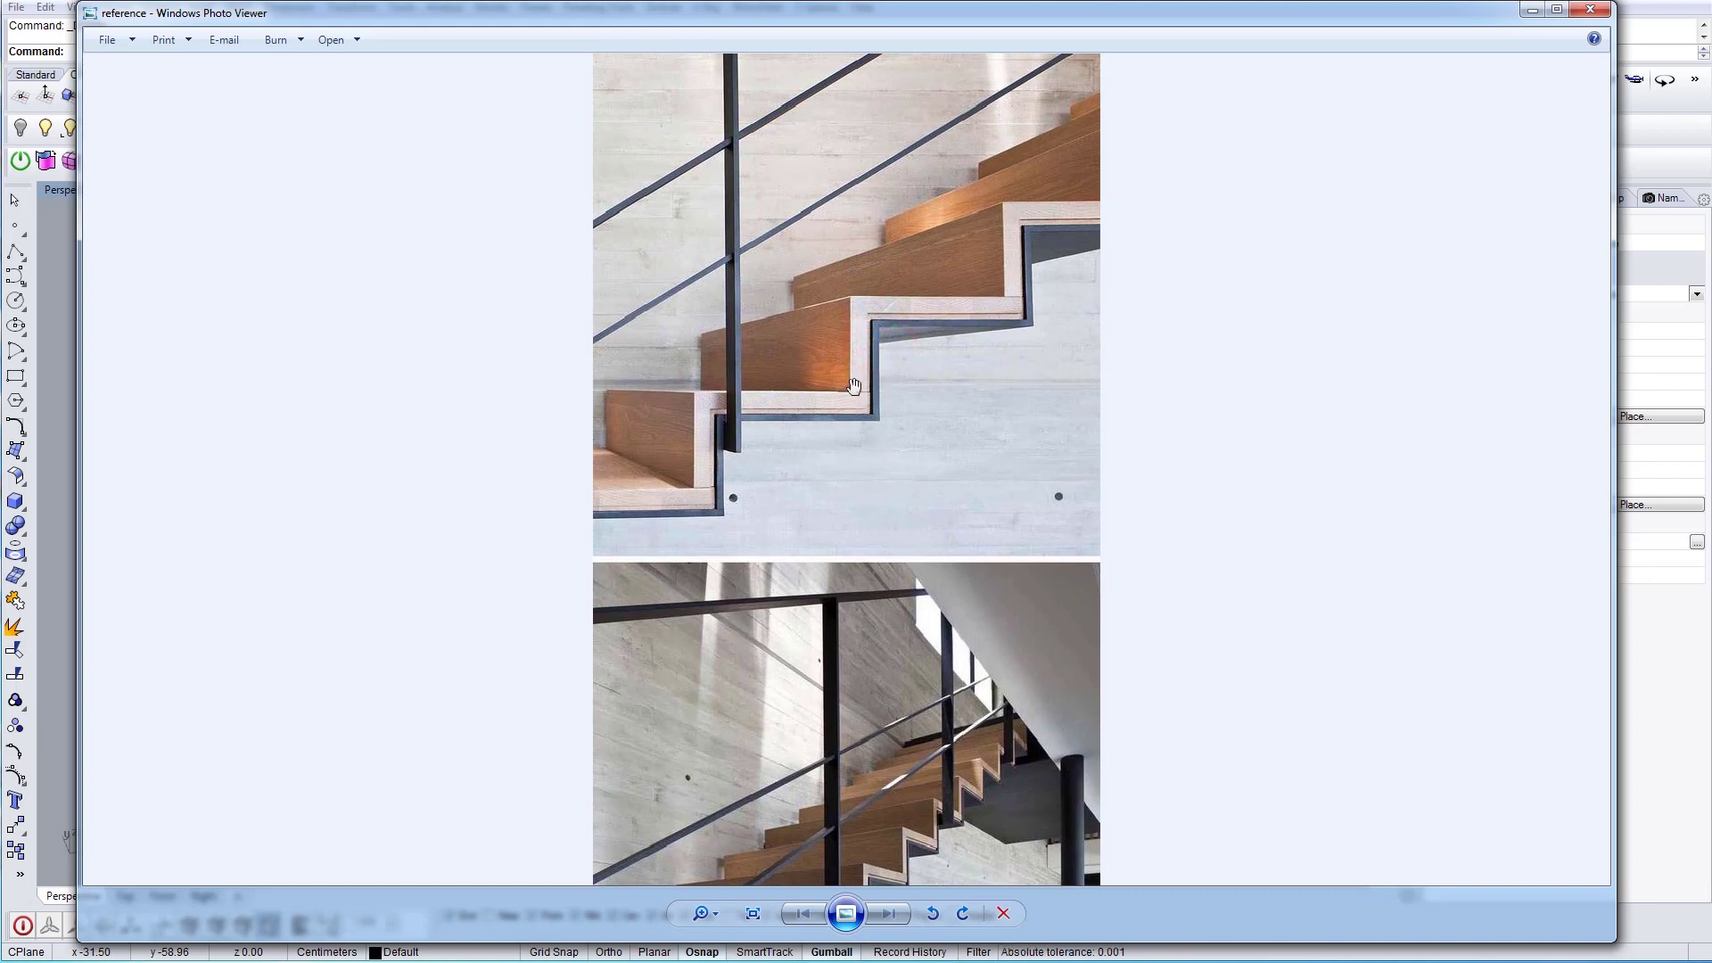
Look over the reference photos, switch to Rhino and place reference.jpg as a picture frame flat on the ground beside the origin
left_click_drag(911, 684, 881, 428)
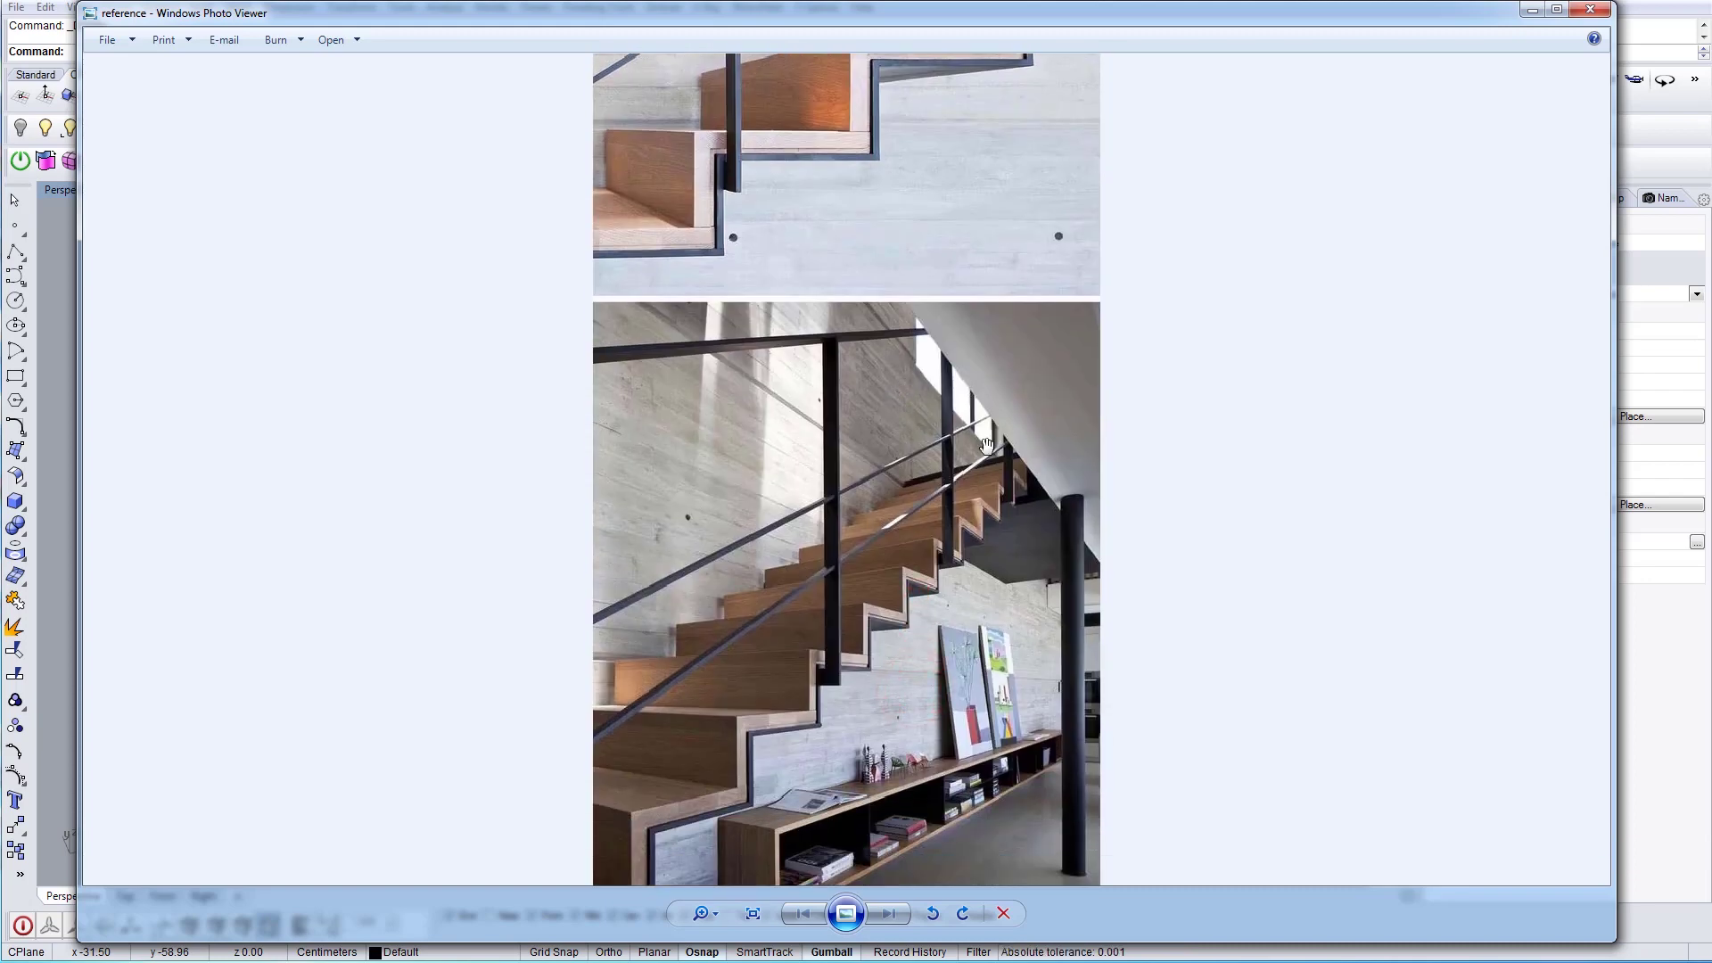
left_click(1530, 12)
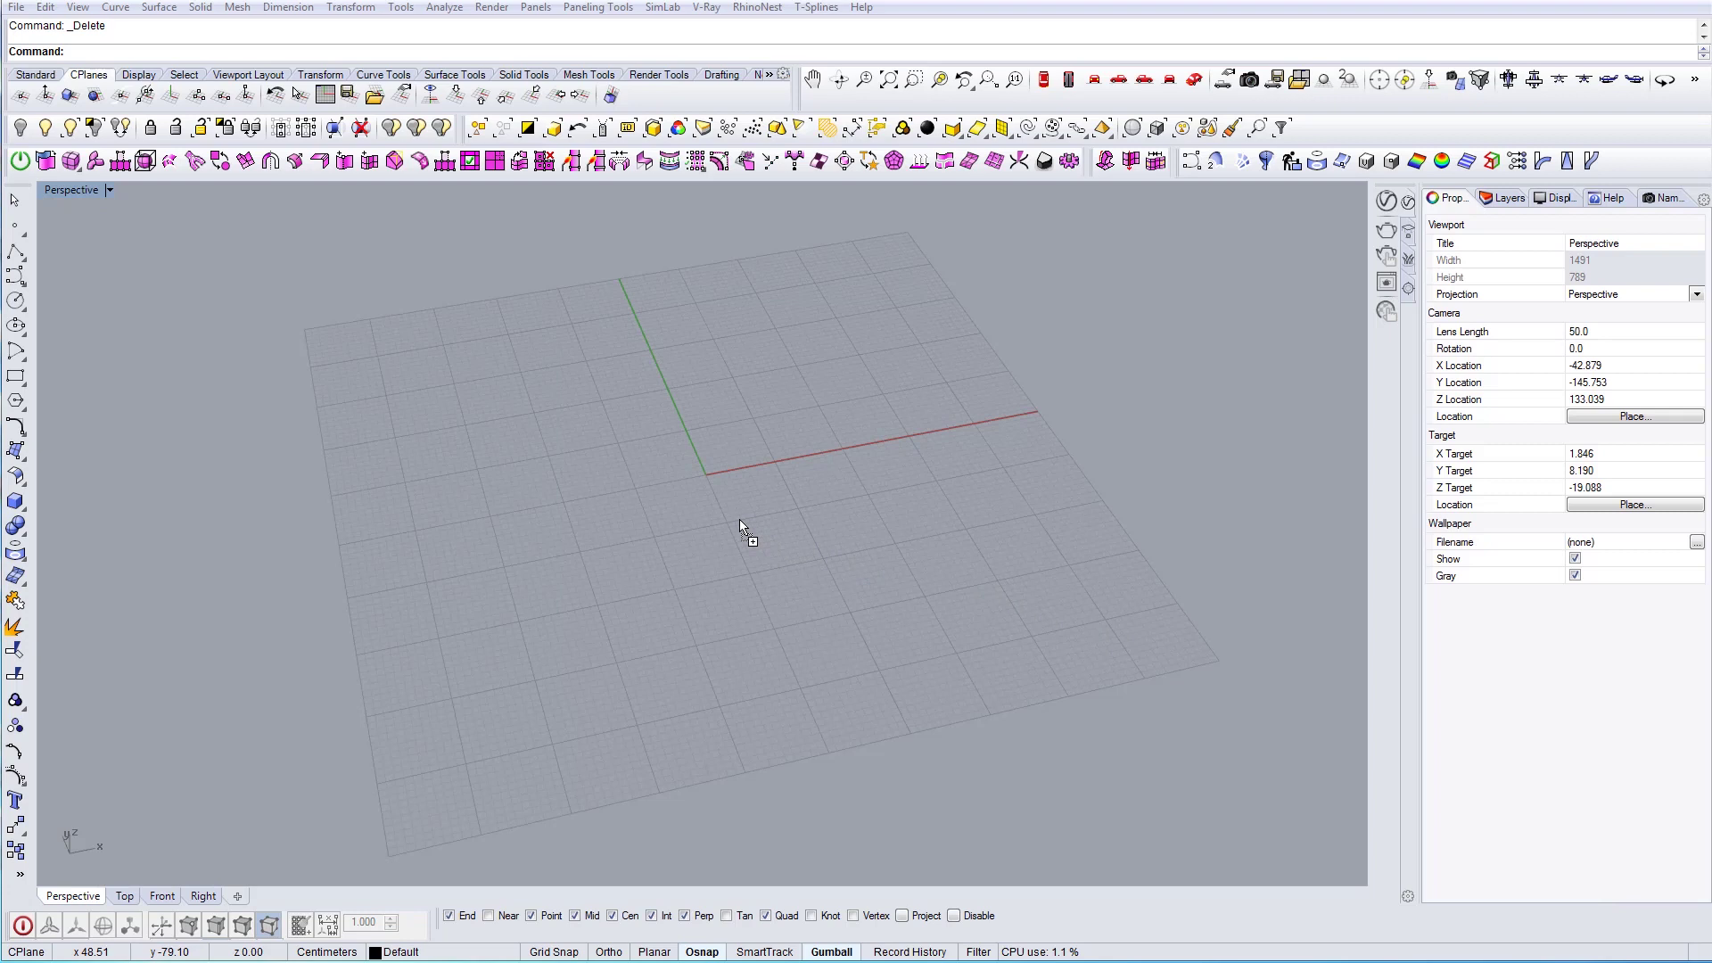
left_click_drag(740, 519, 740, 519)
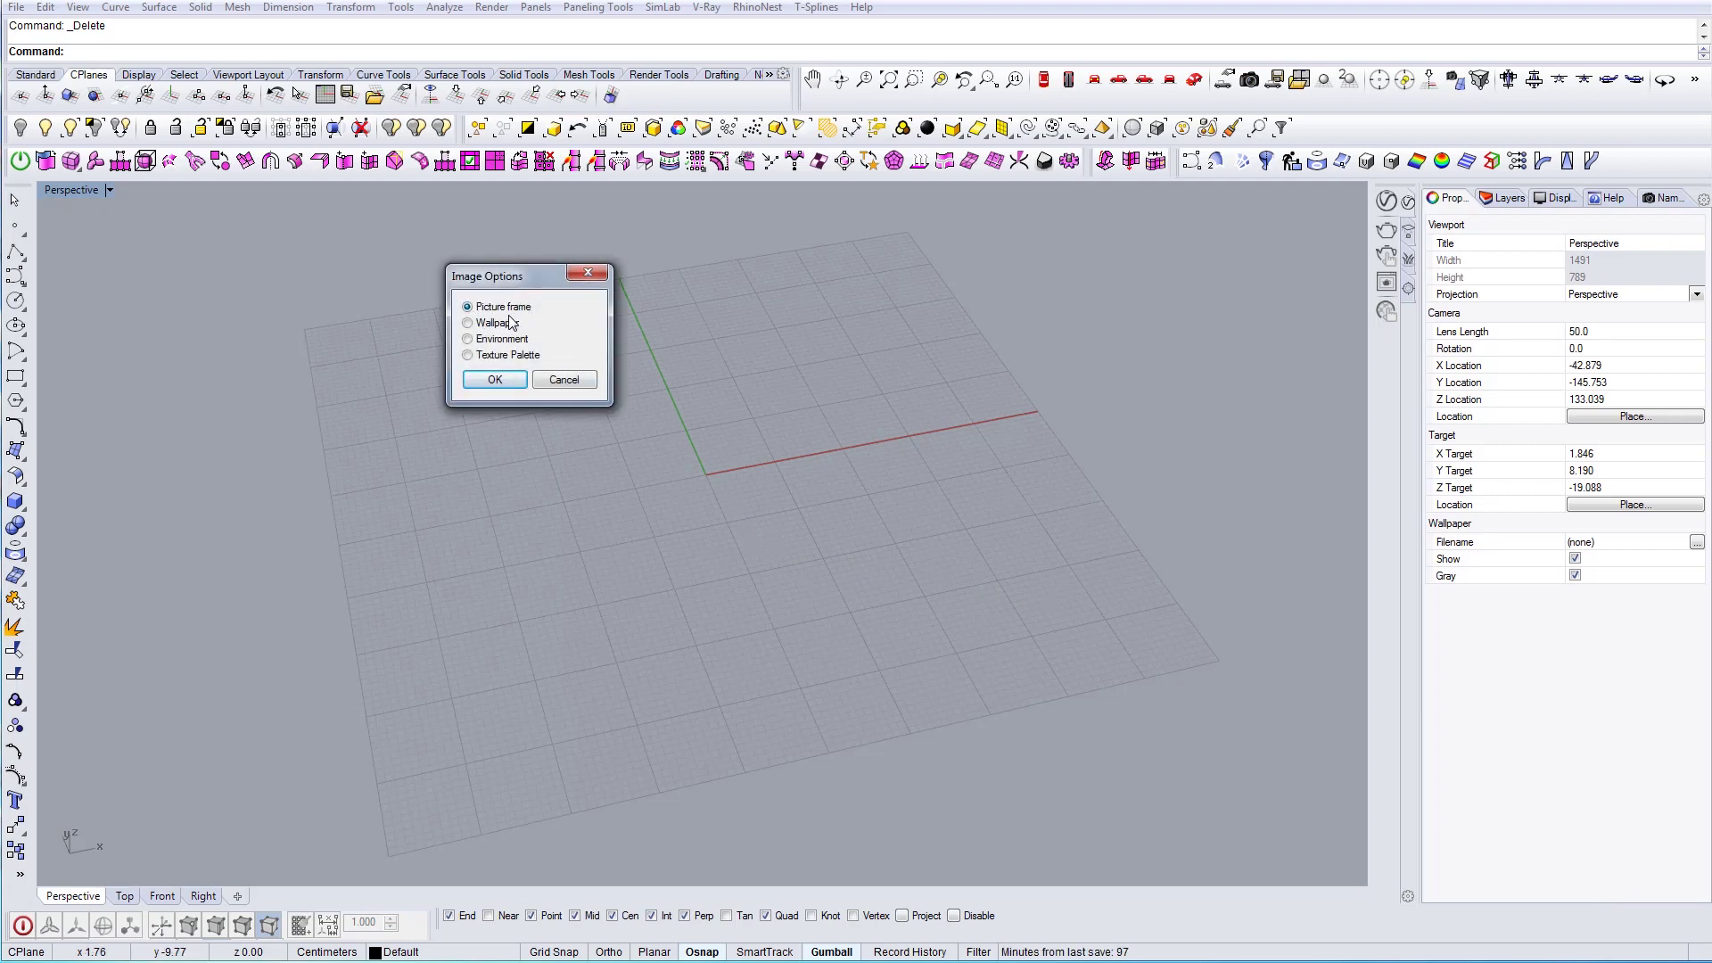
left_click(495, 382)
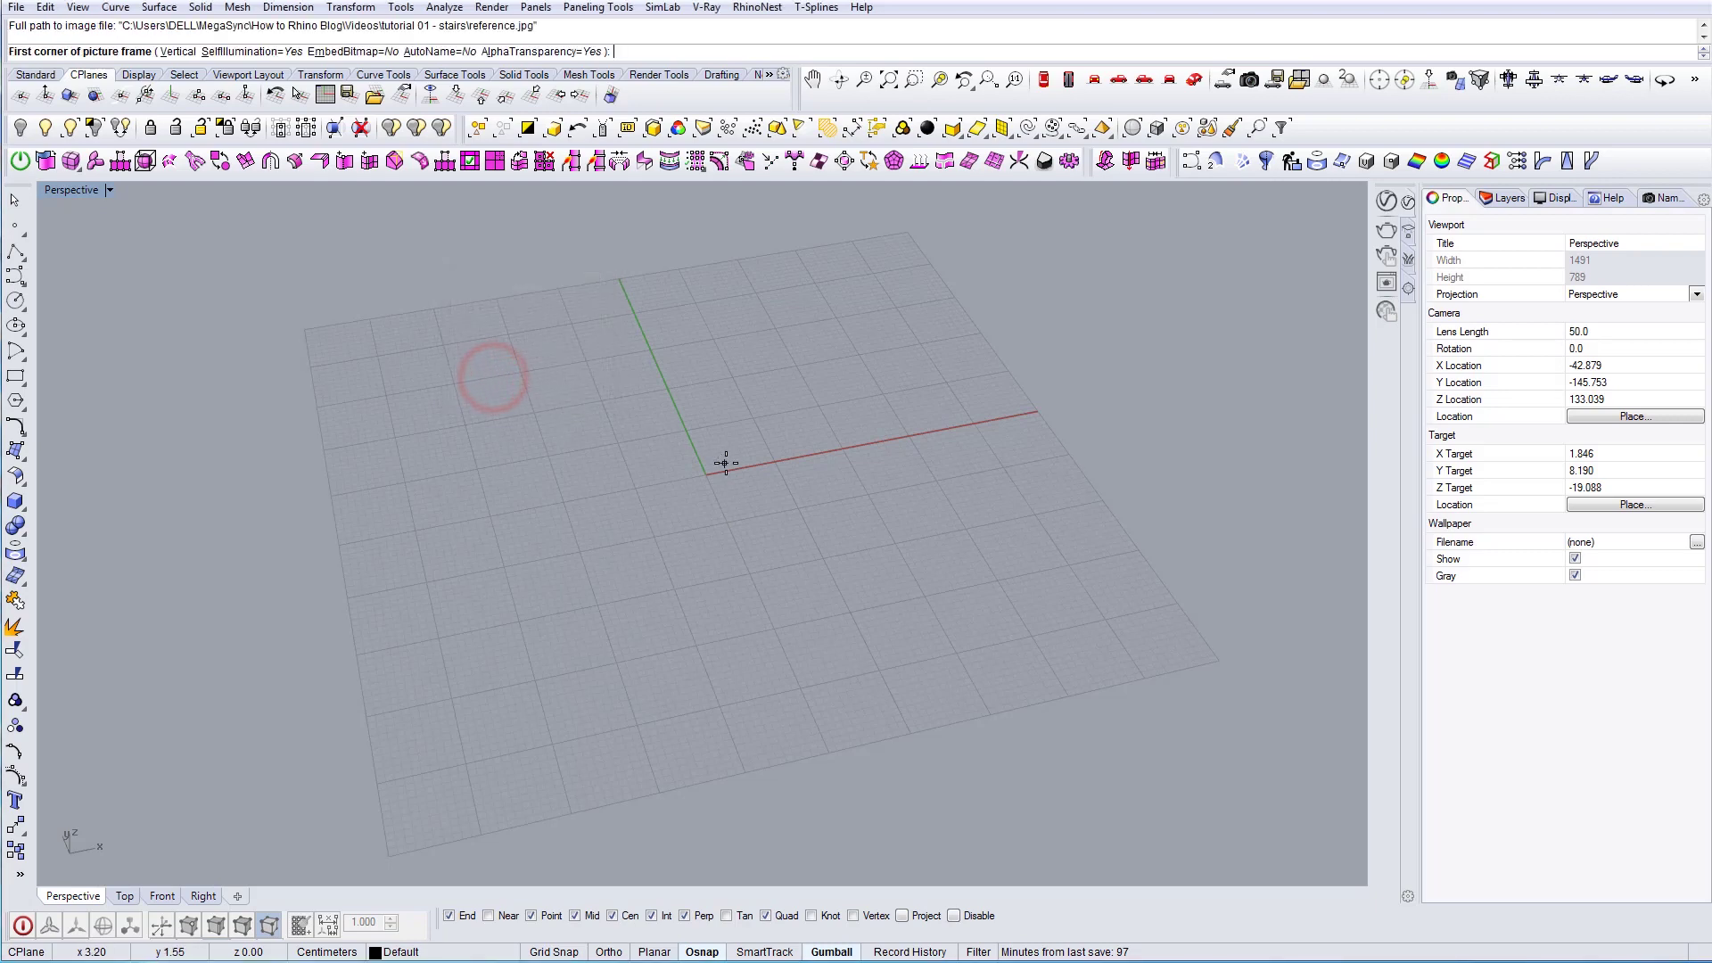
left_click(668, 485)
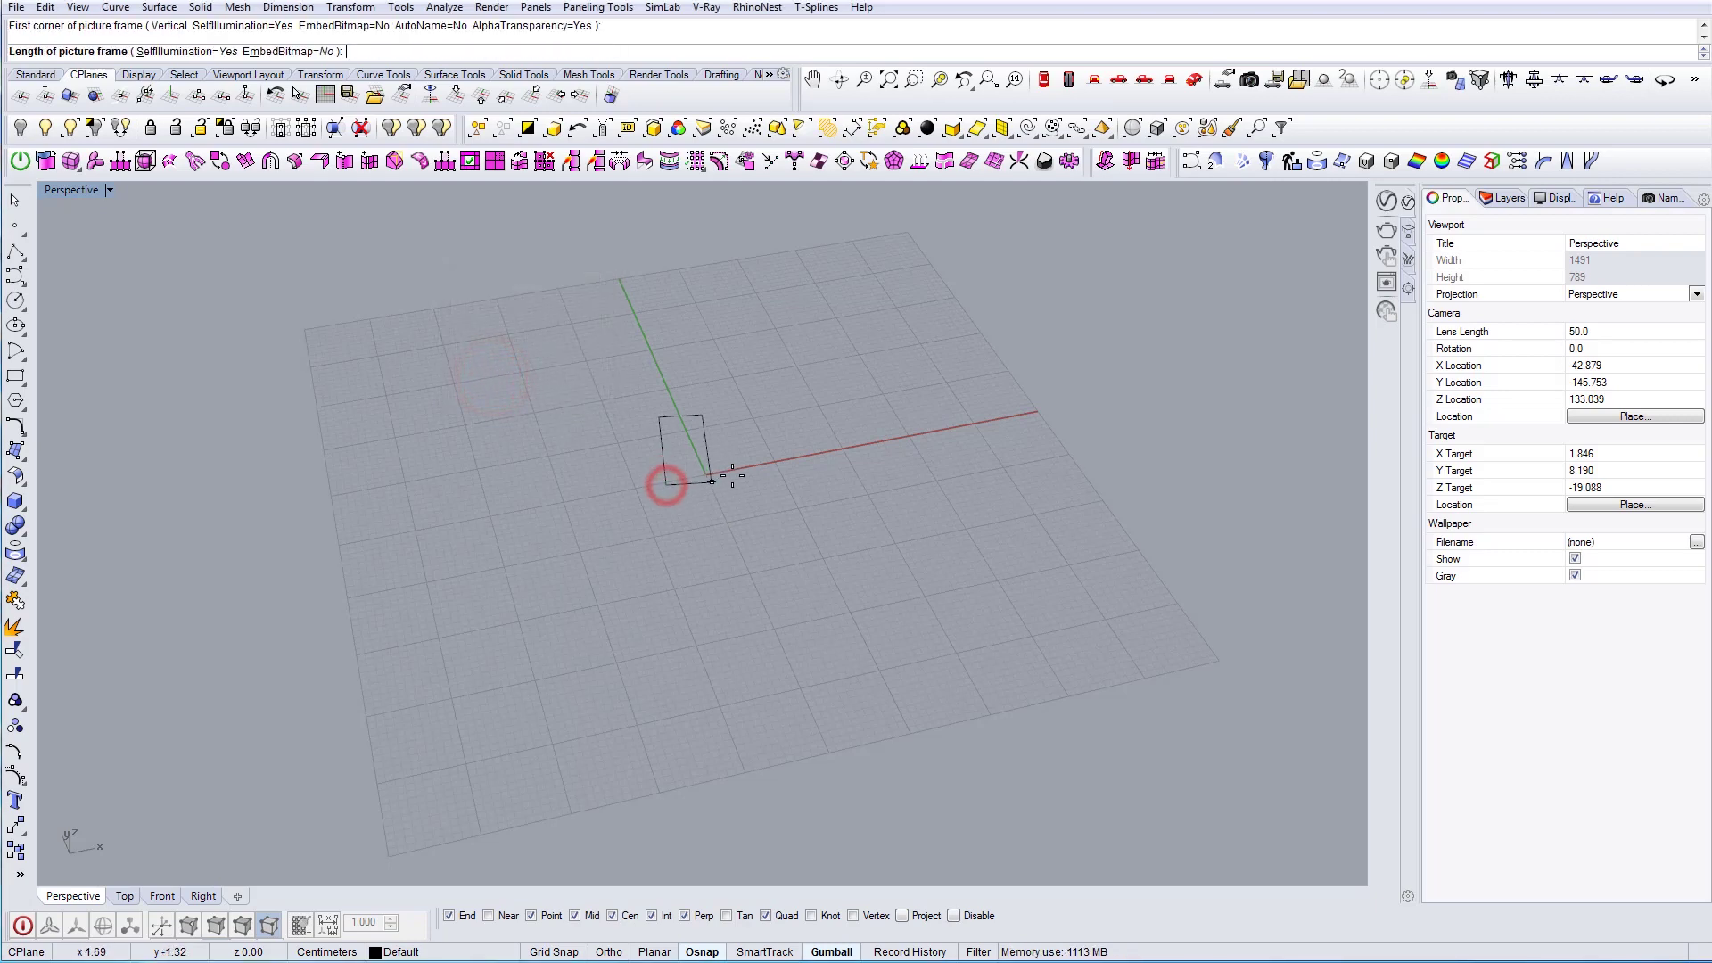
left_click(852, 451)
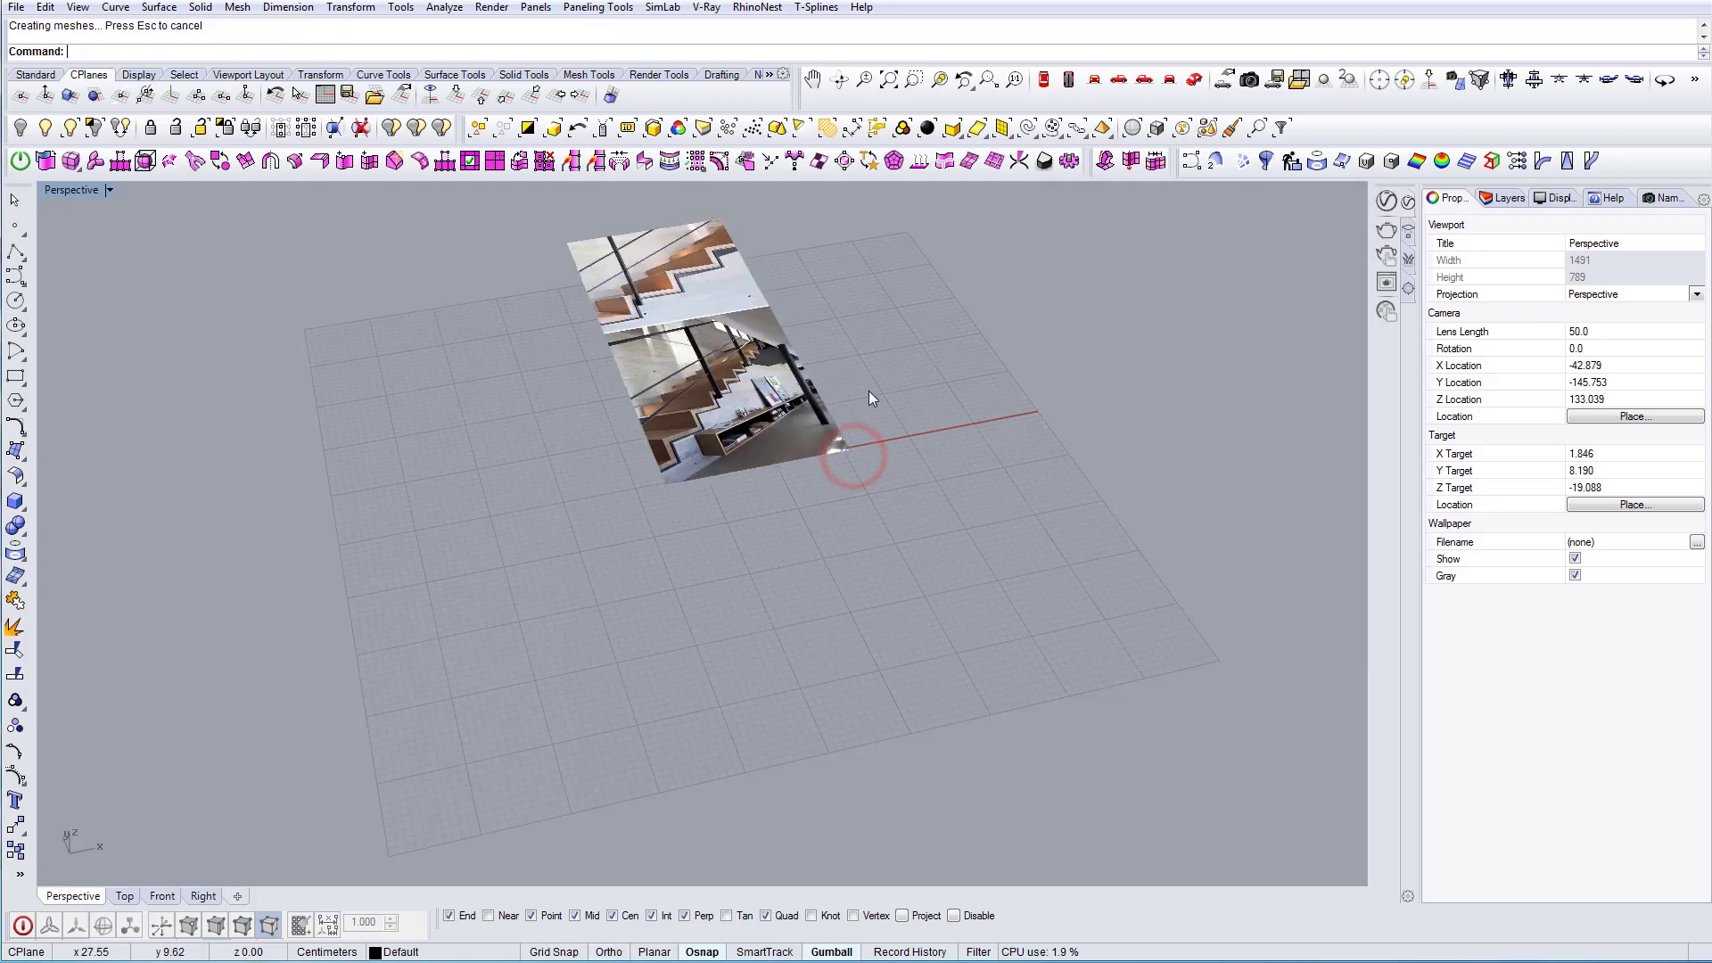
Move the reference picture frame about 48 cm in the negative X direction, clear of the origin
right_click_drag(863, 378, 731, 706)
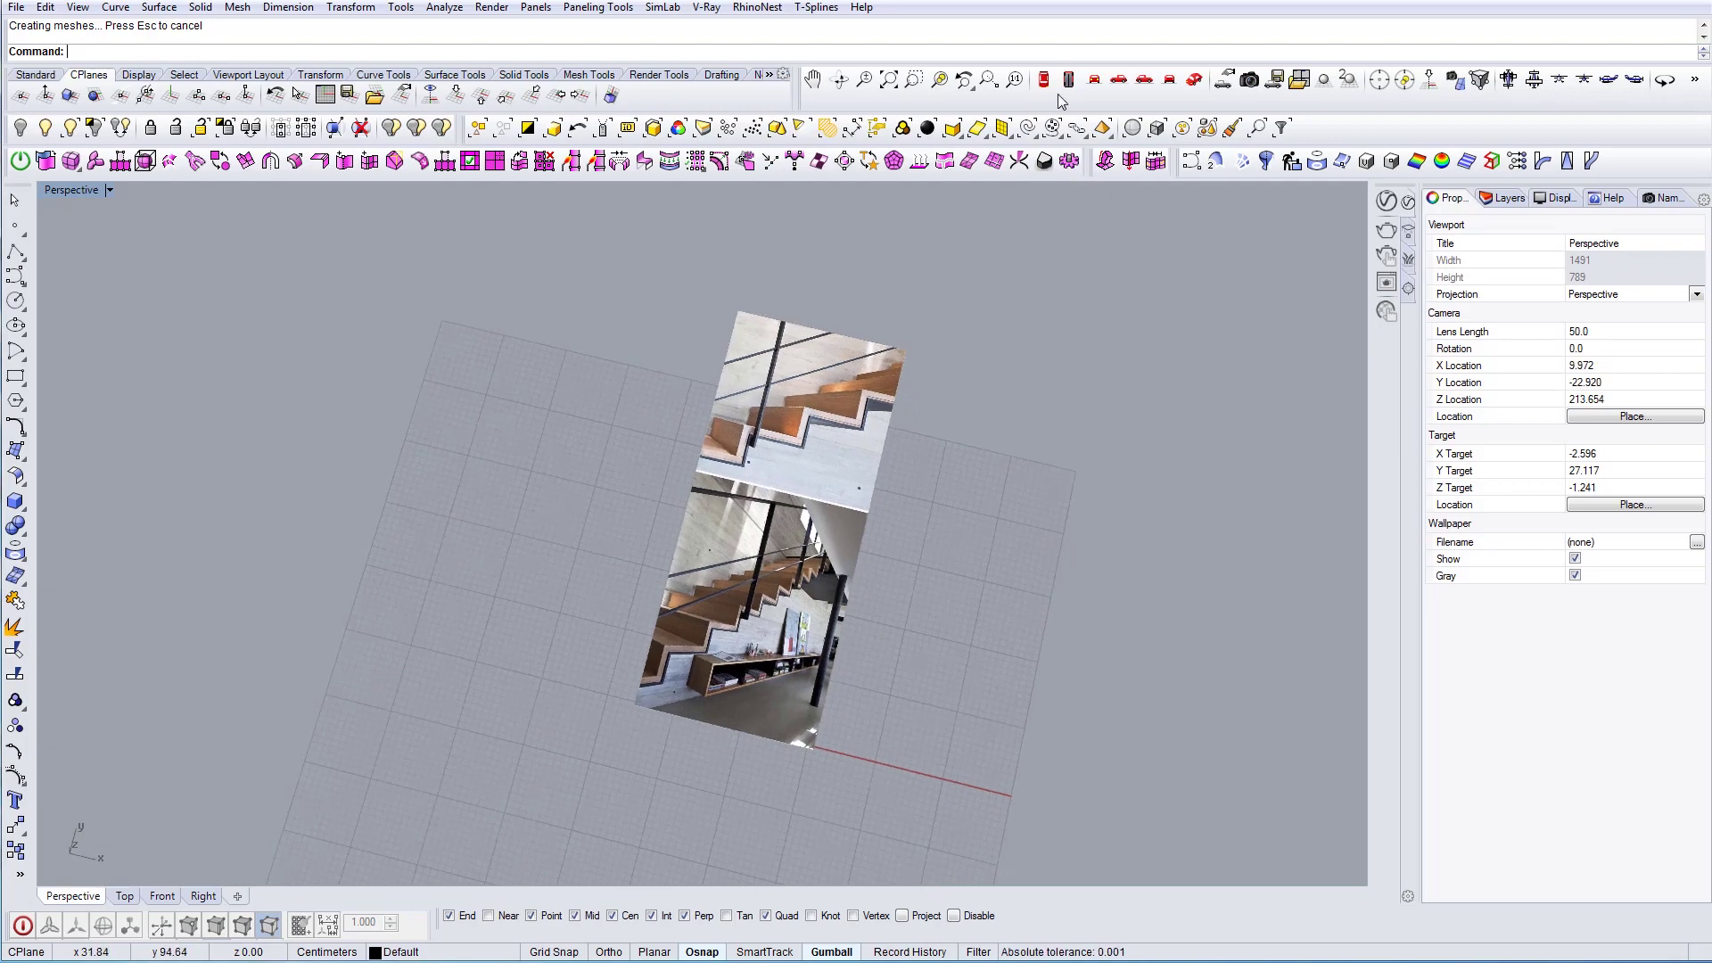
right_click_drag(947, 614, 1000, 663)
scroll(793, 647, "up", 2)
right_click_drag(794, 651, 770, 515)
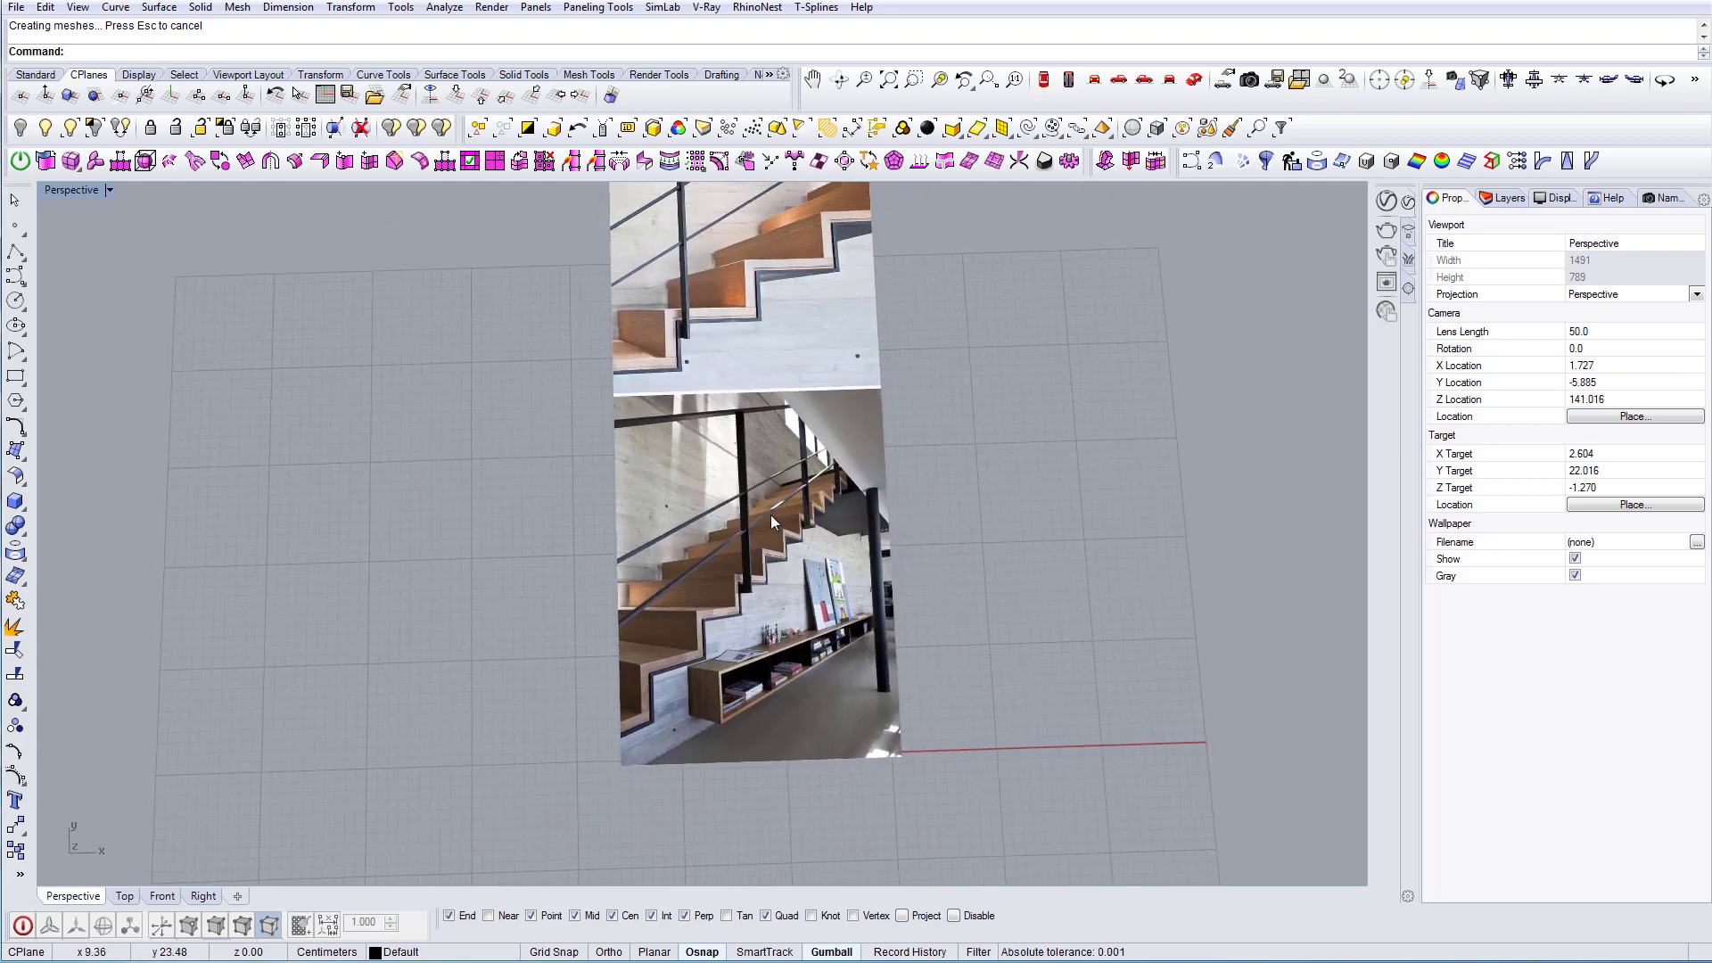
left_click(770, 515)
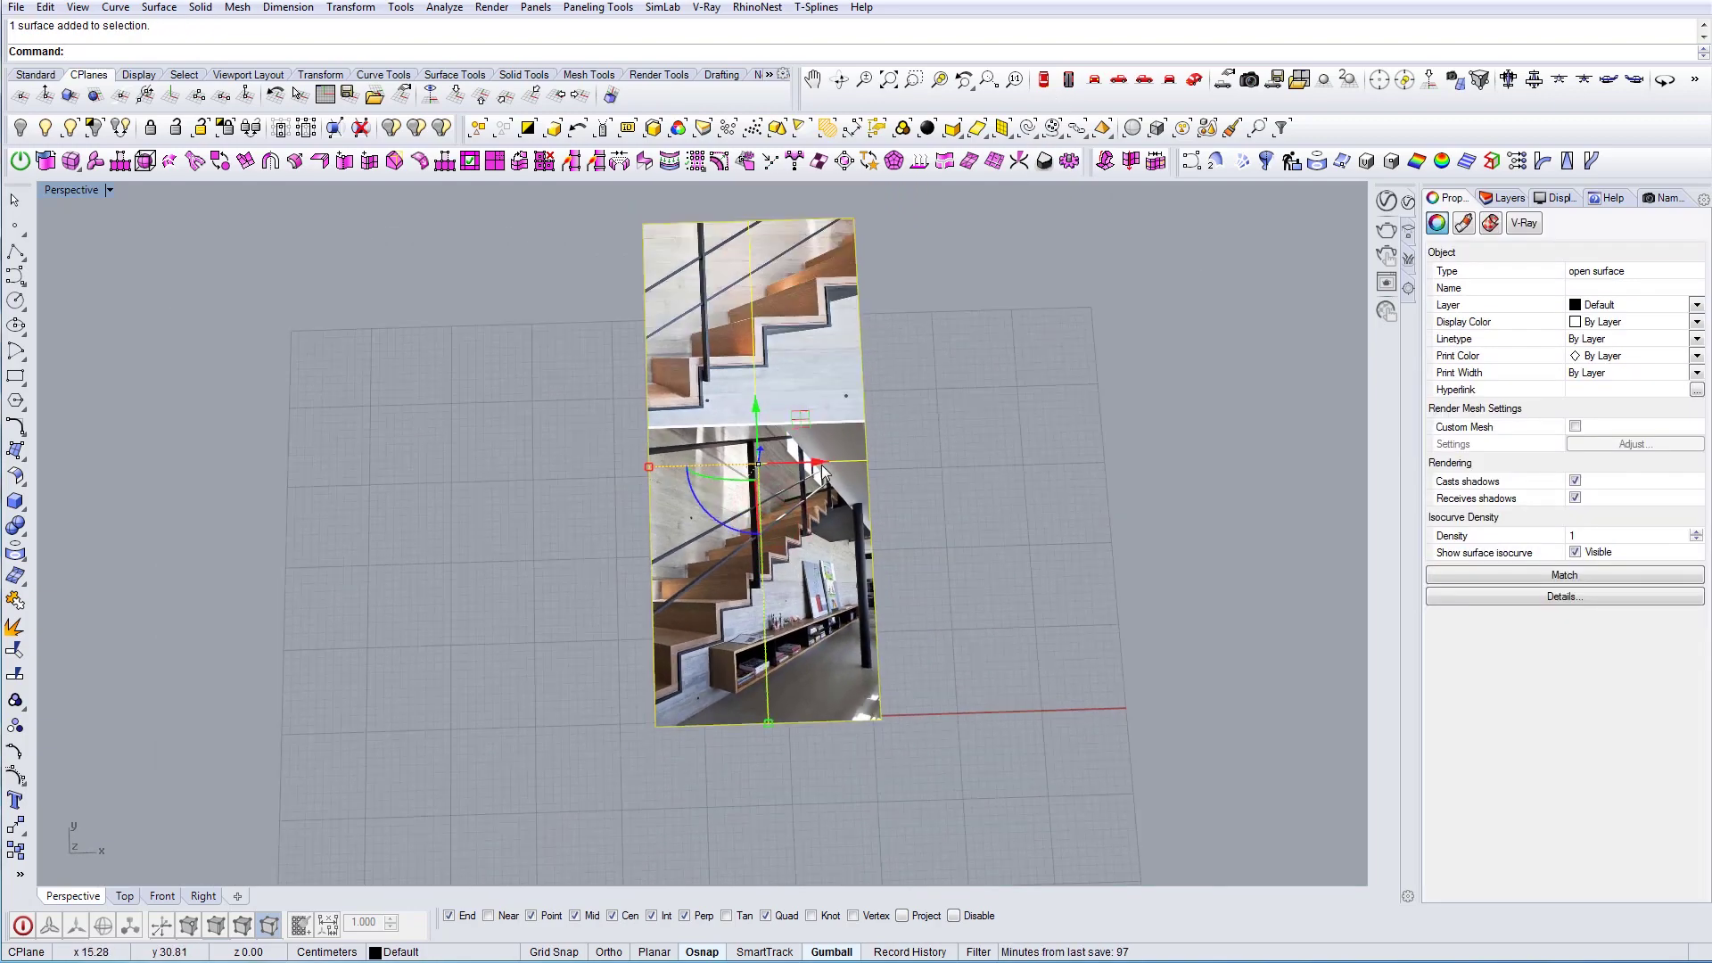
left_click_drag(819, 463, 431, 474)
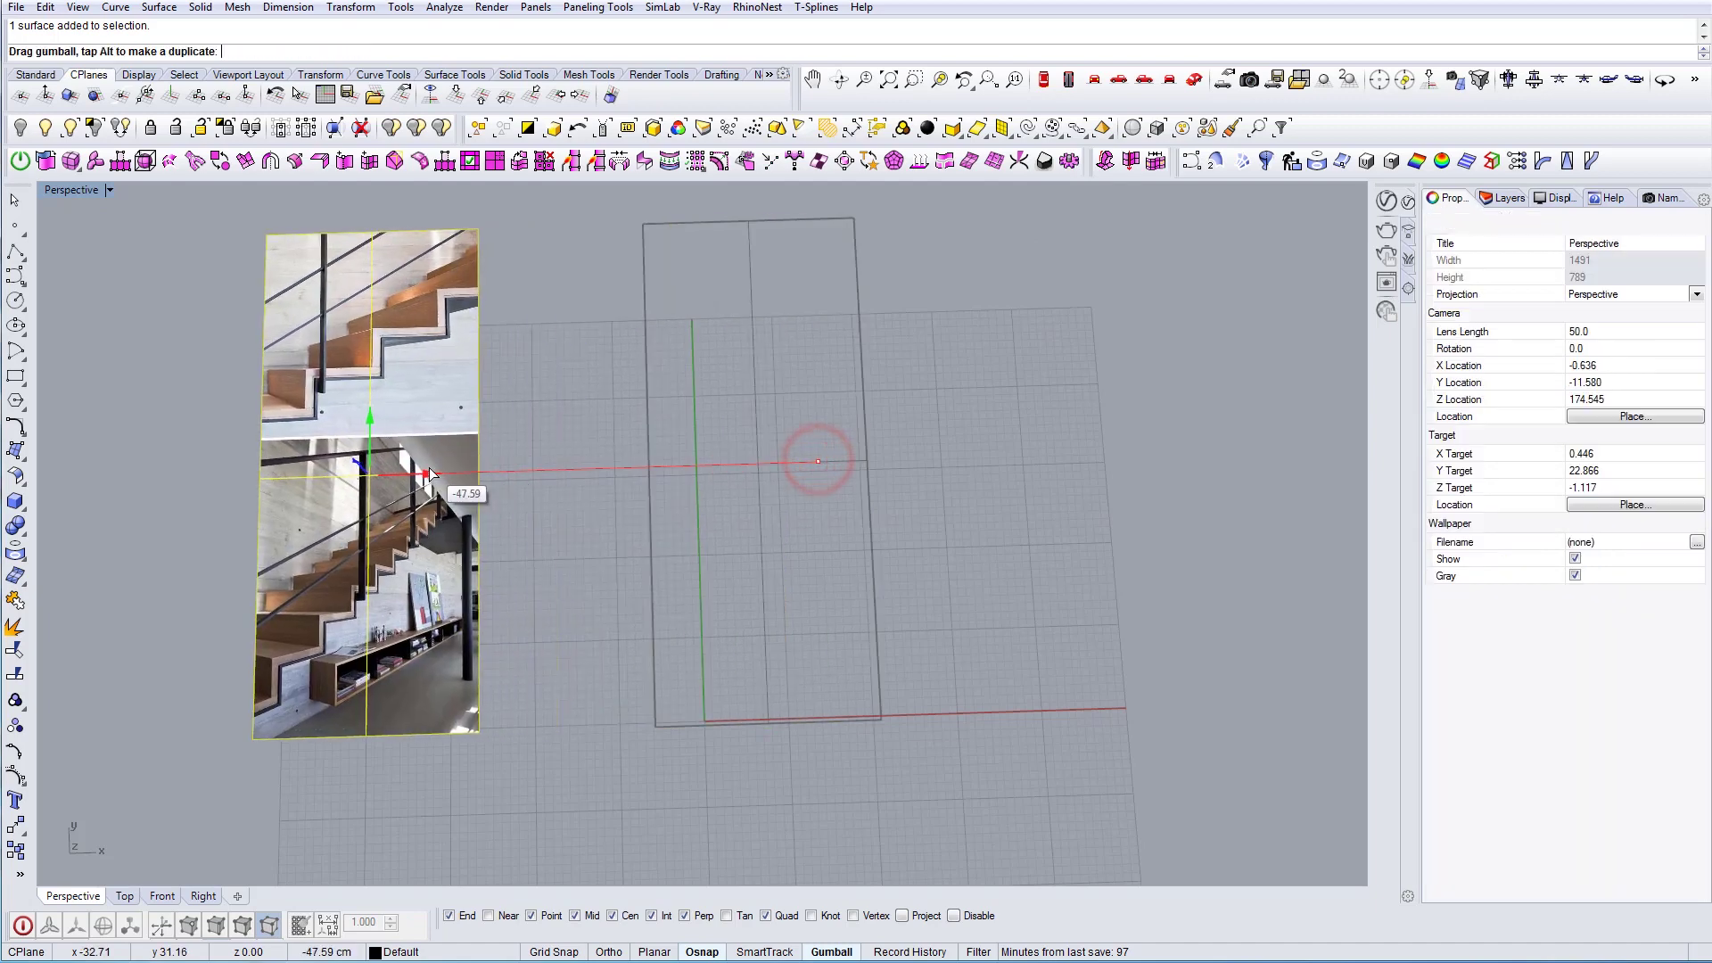
right_click_drag(618, 589, 581, 580)
left_click(628, 674)
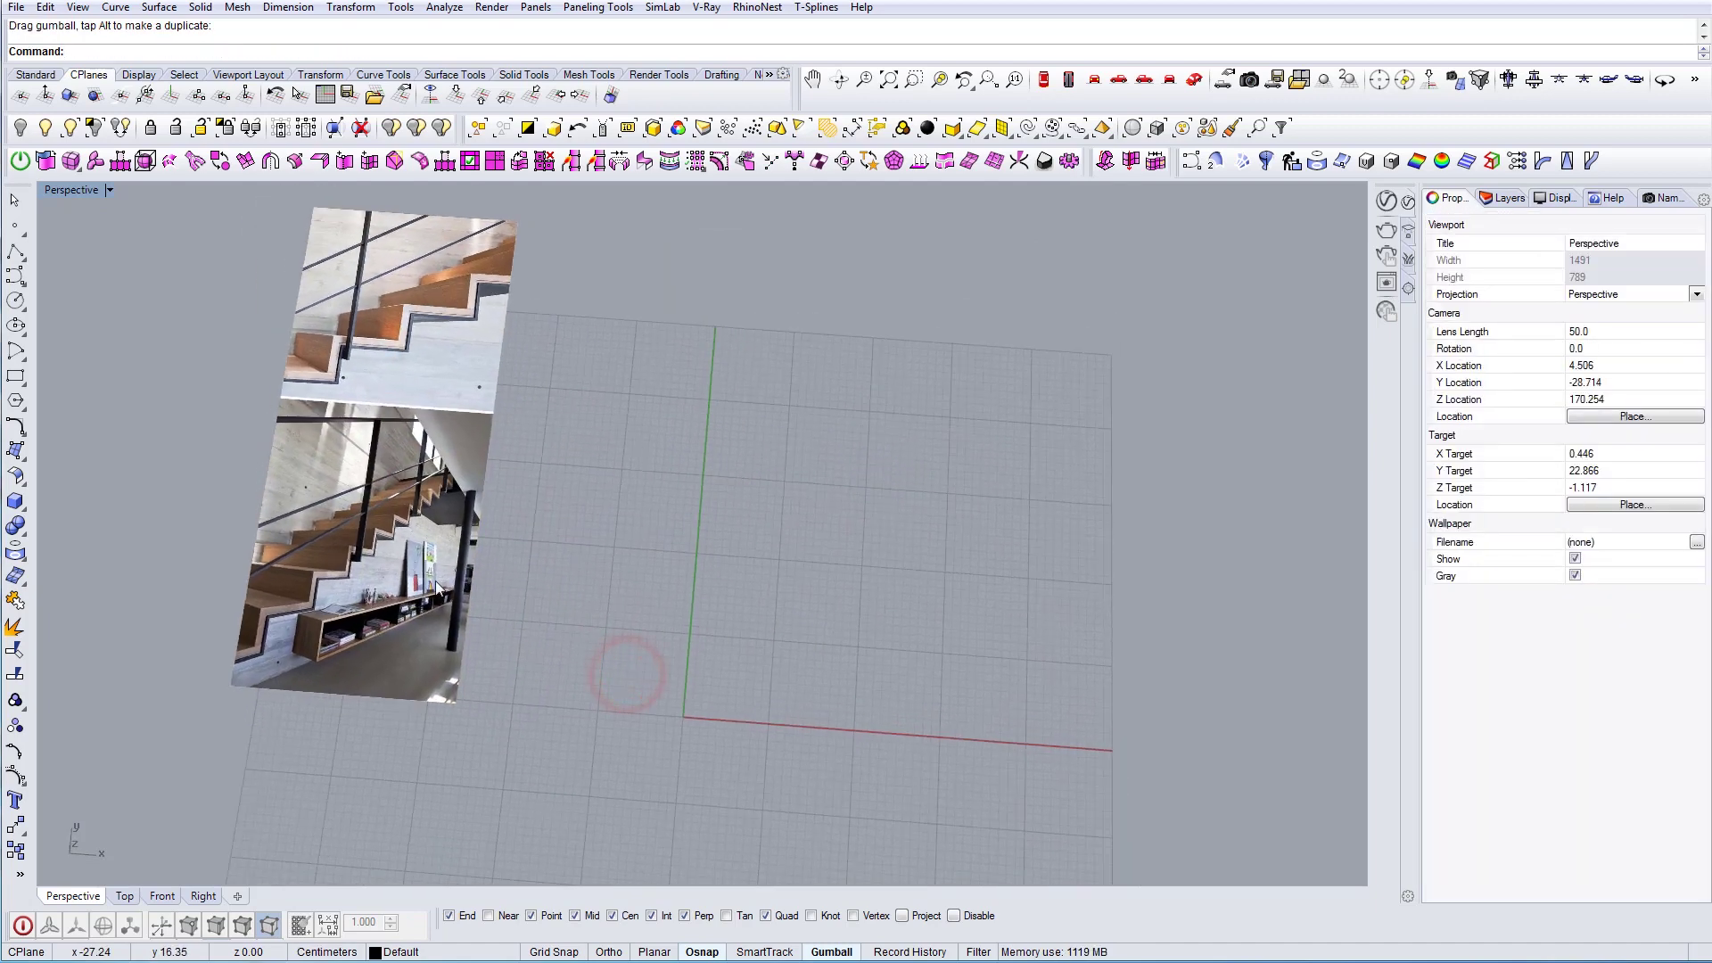
Examine the stepped stair profile in the upper reference photo
scroll(362, 564, "up", 4)
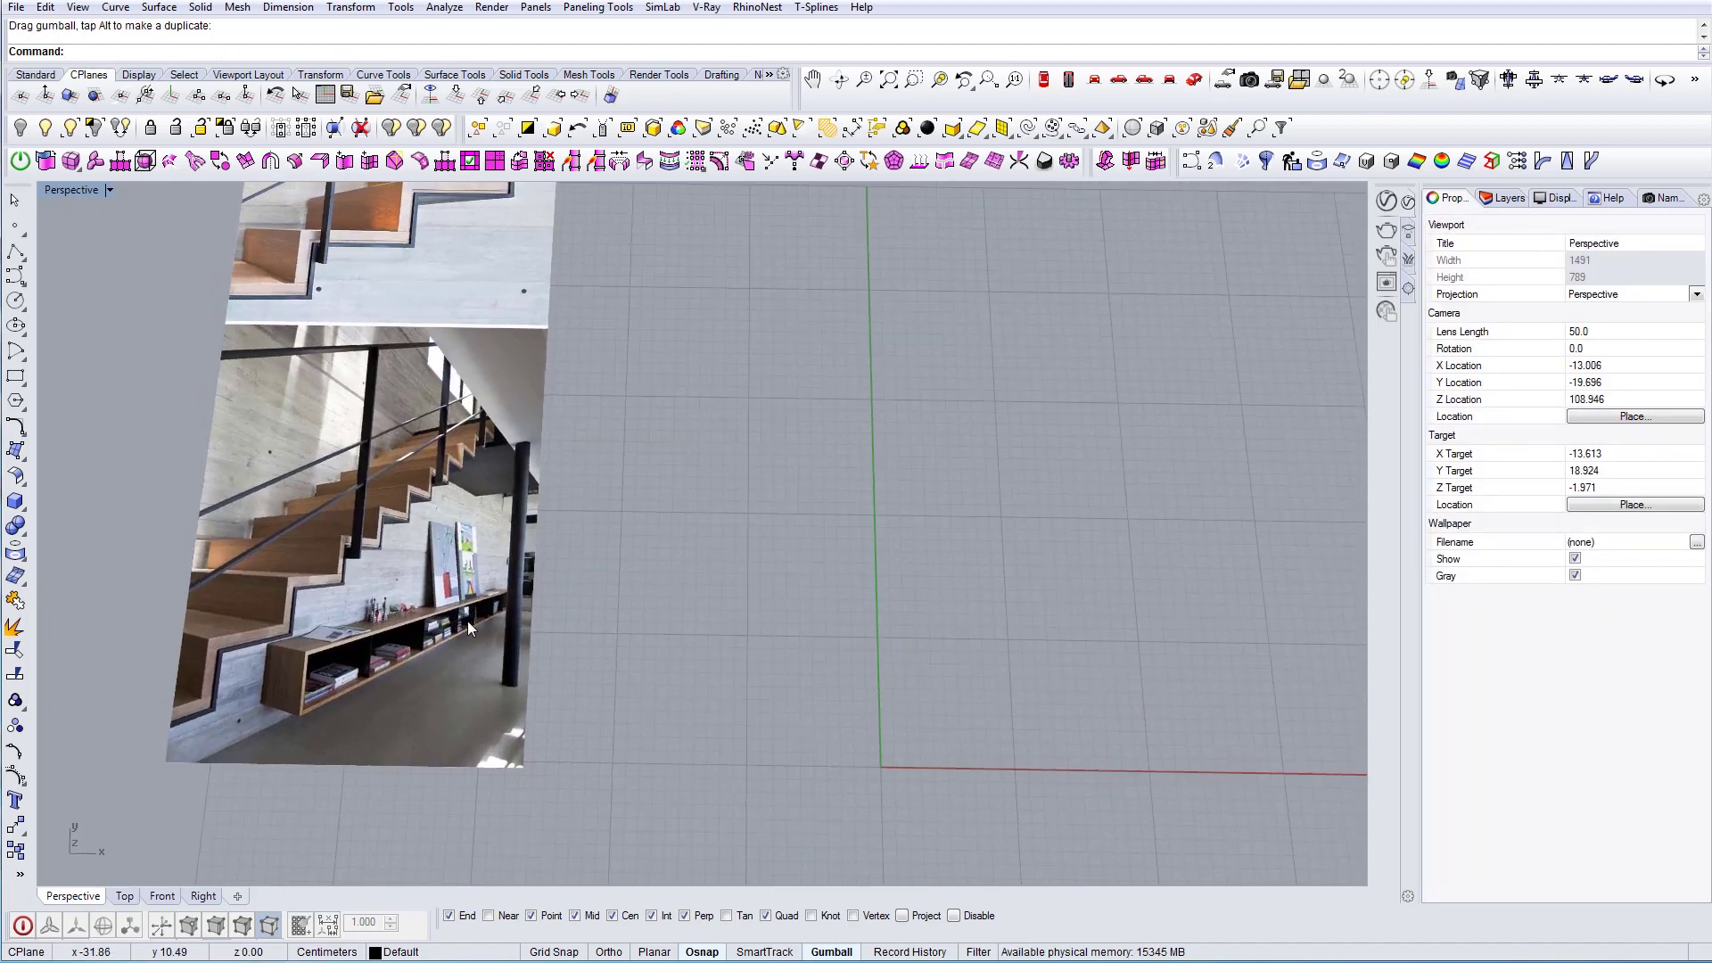
right_click_drag(464, 363, 487, 500, "shift")
right_click_drag(523, 745, 568, 582, "shift")
right_click_drag(474, 292, 481, 456, "shift")
scroll(481, 457, "up", 2)
scroll(444, 474, "up", 5)
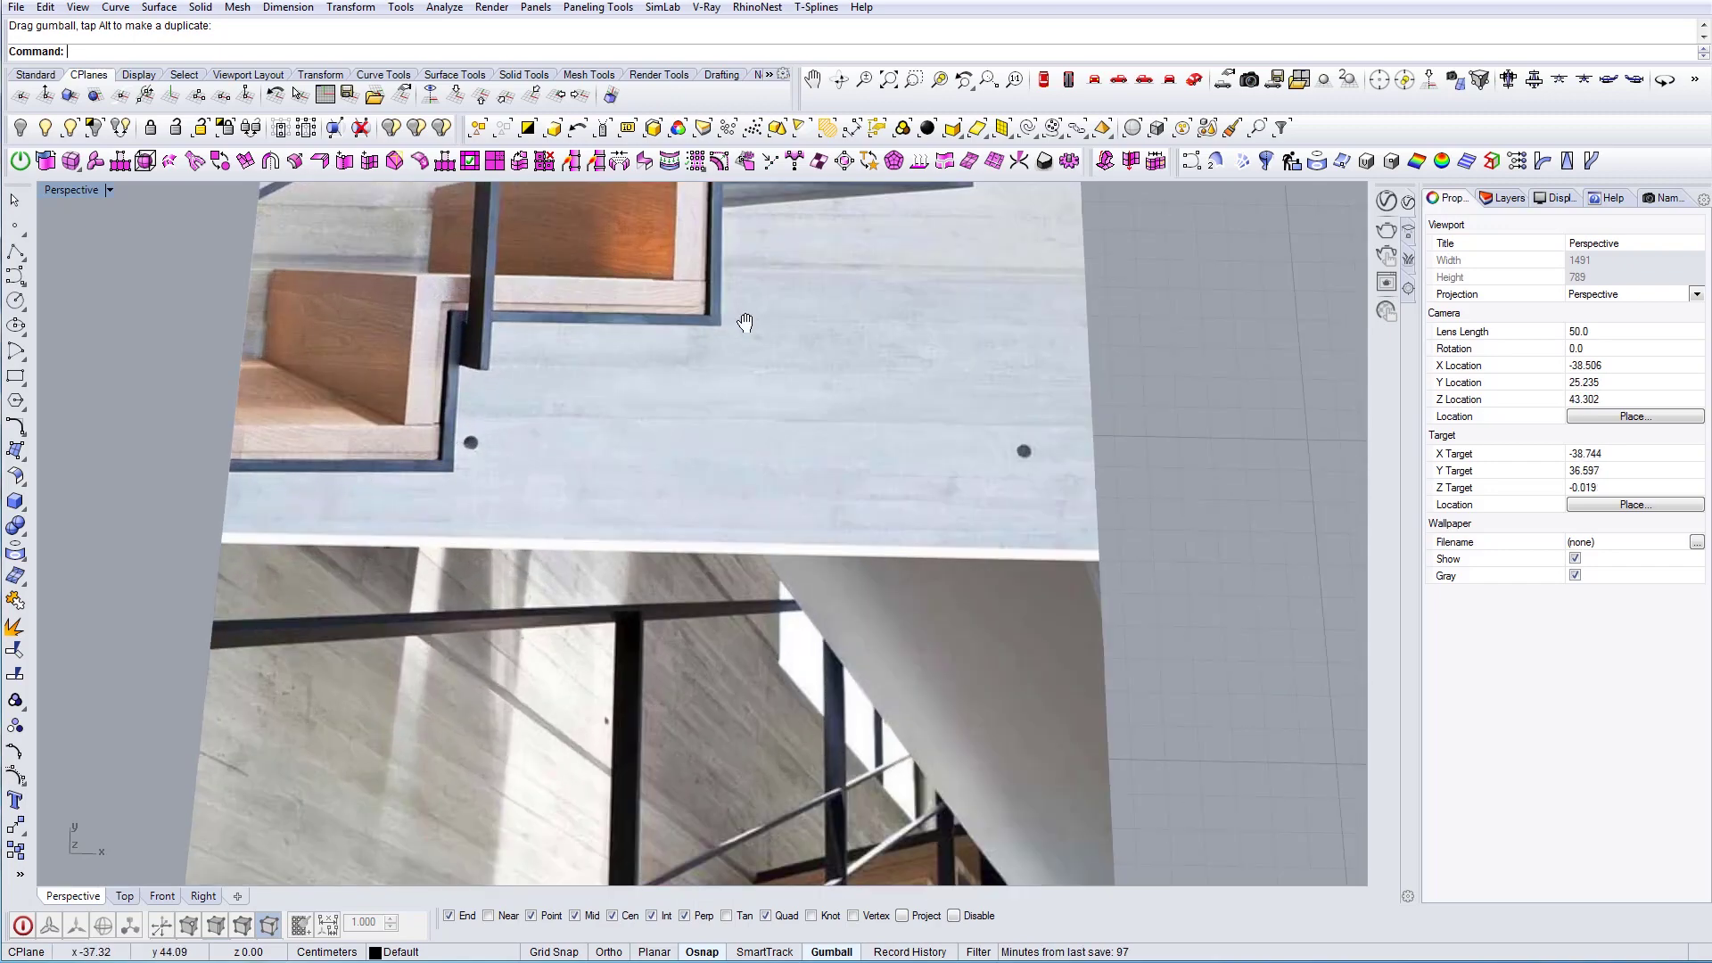
scroll(456, 357, "down", 5)
scroll(457, 451, "up", 5)
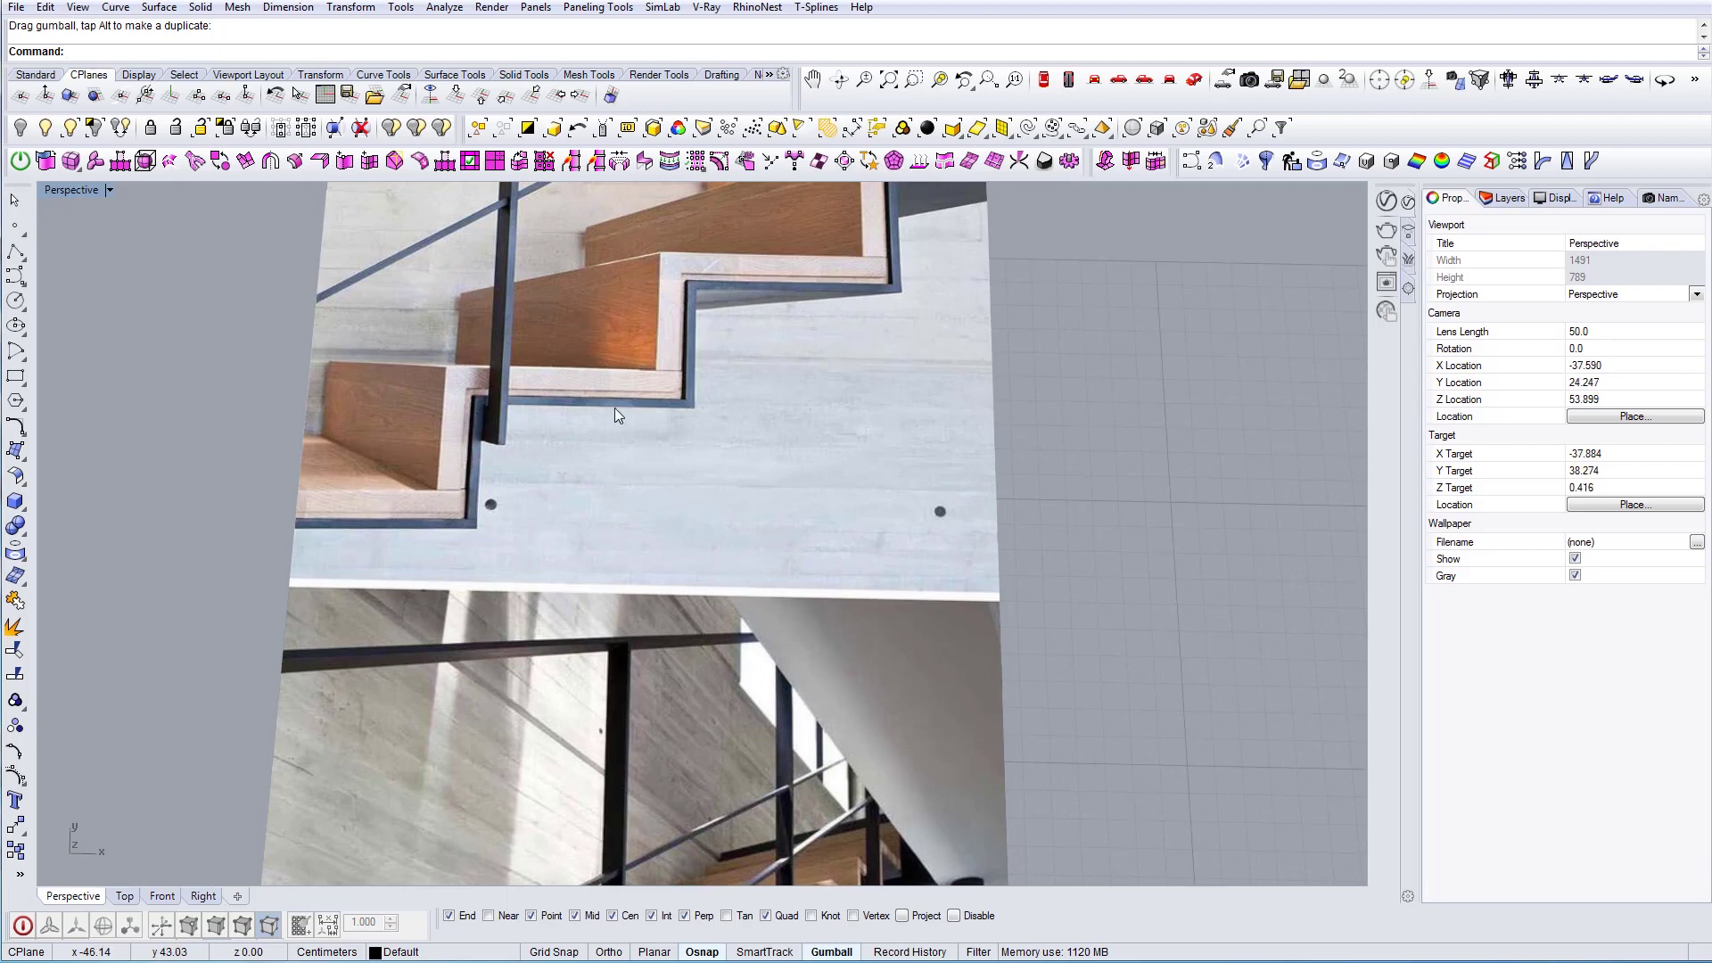
scroll(480, 526, "up", 3)
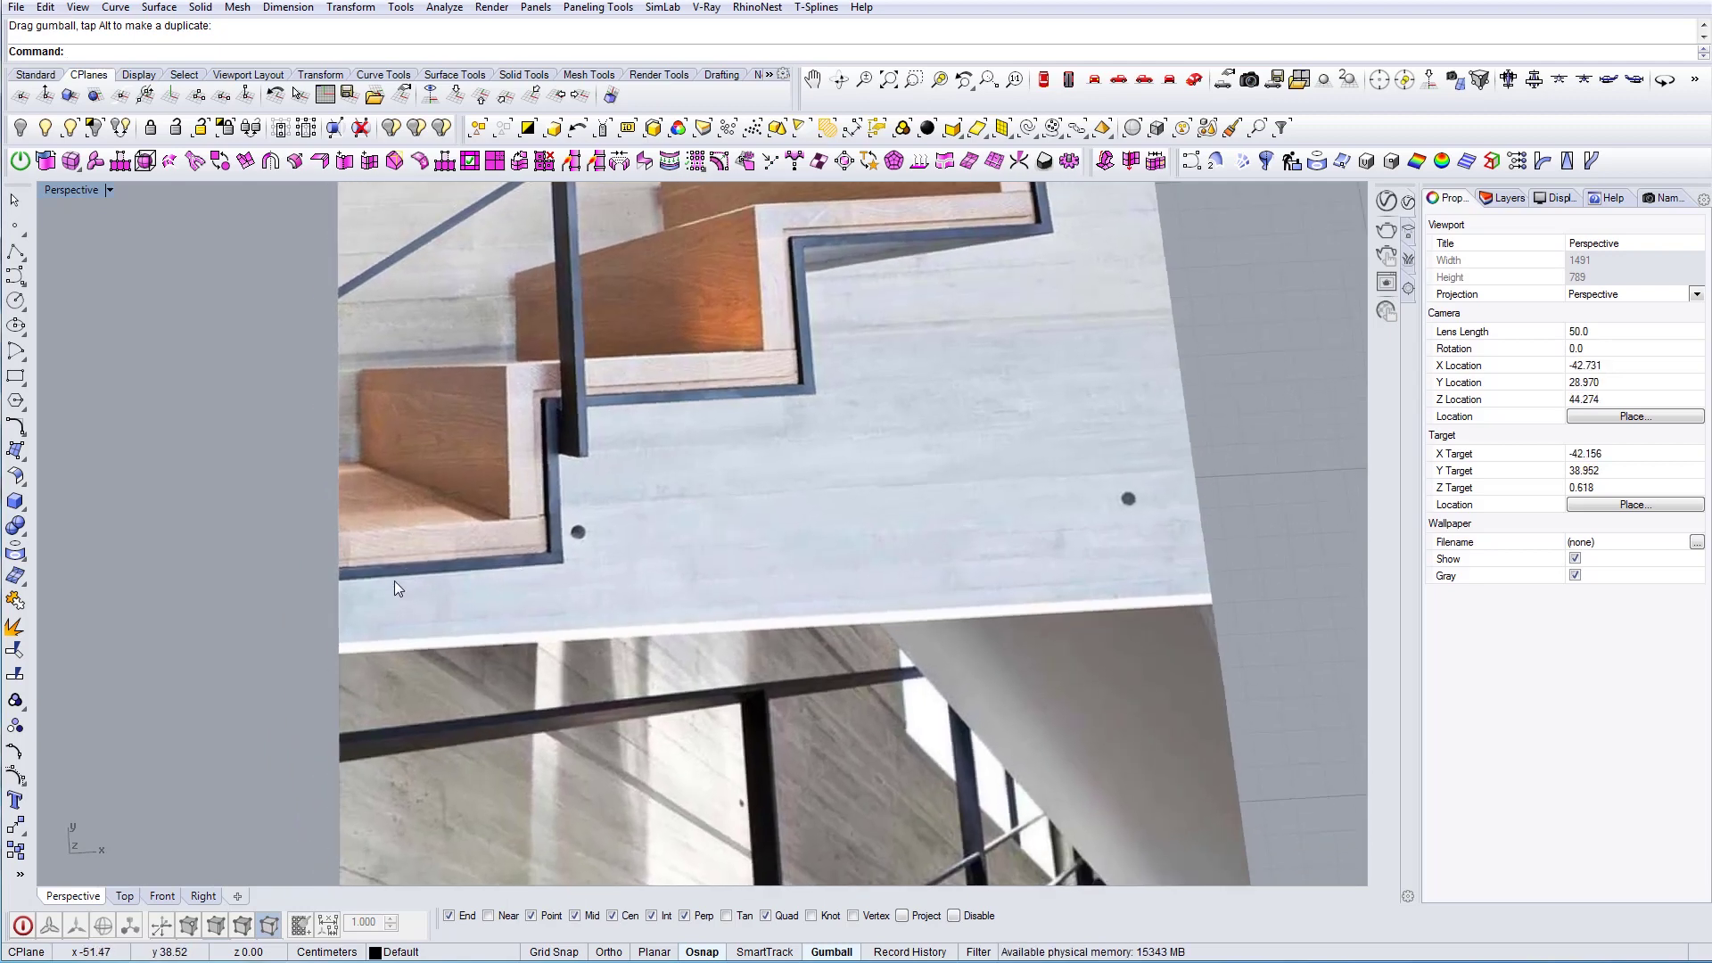
Set the viewport to the Top view and examine the treads, risers and dark steel edge in the upper reference photo
left_click(1042, 79)
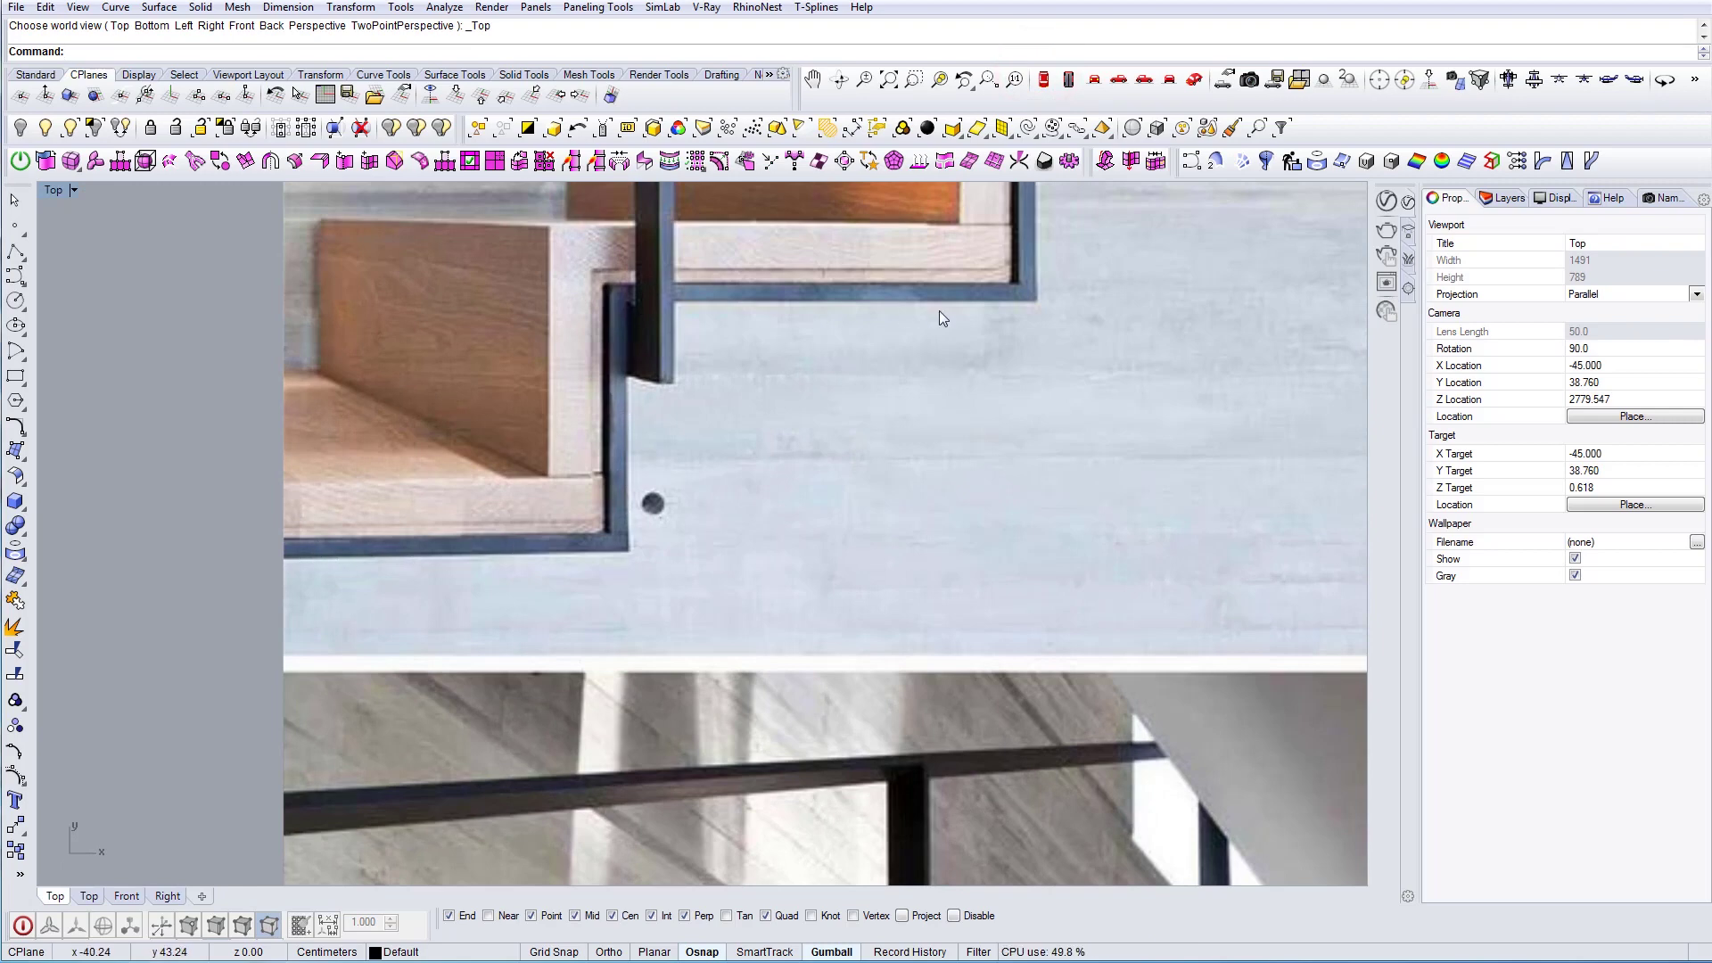
scroll(736, 501, "down", 8)
scroll(930, 314, "up", 4)
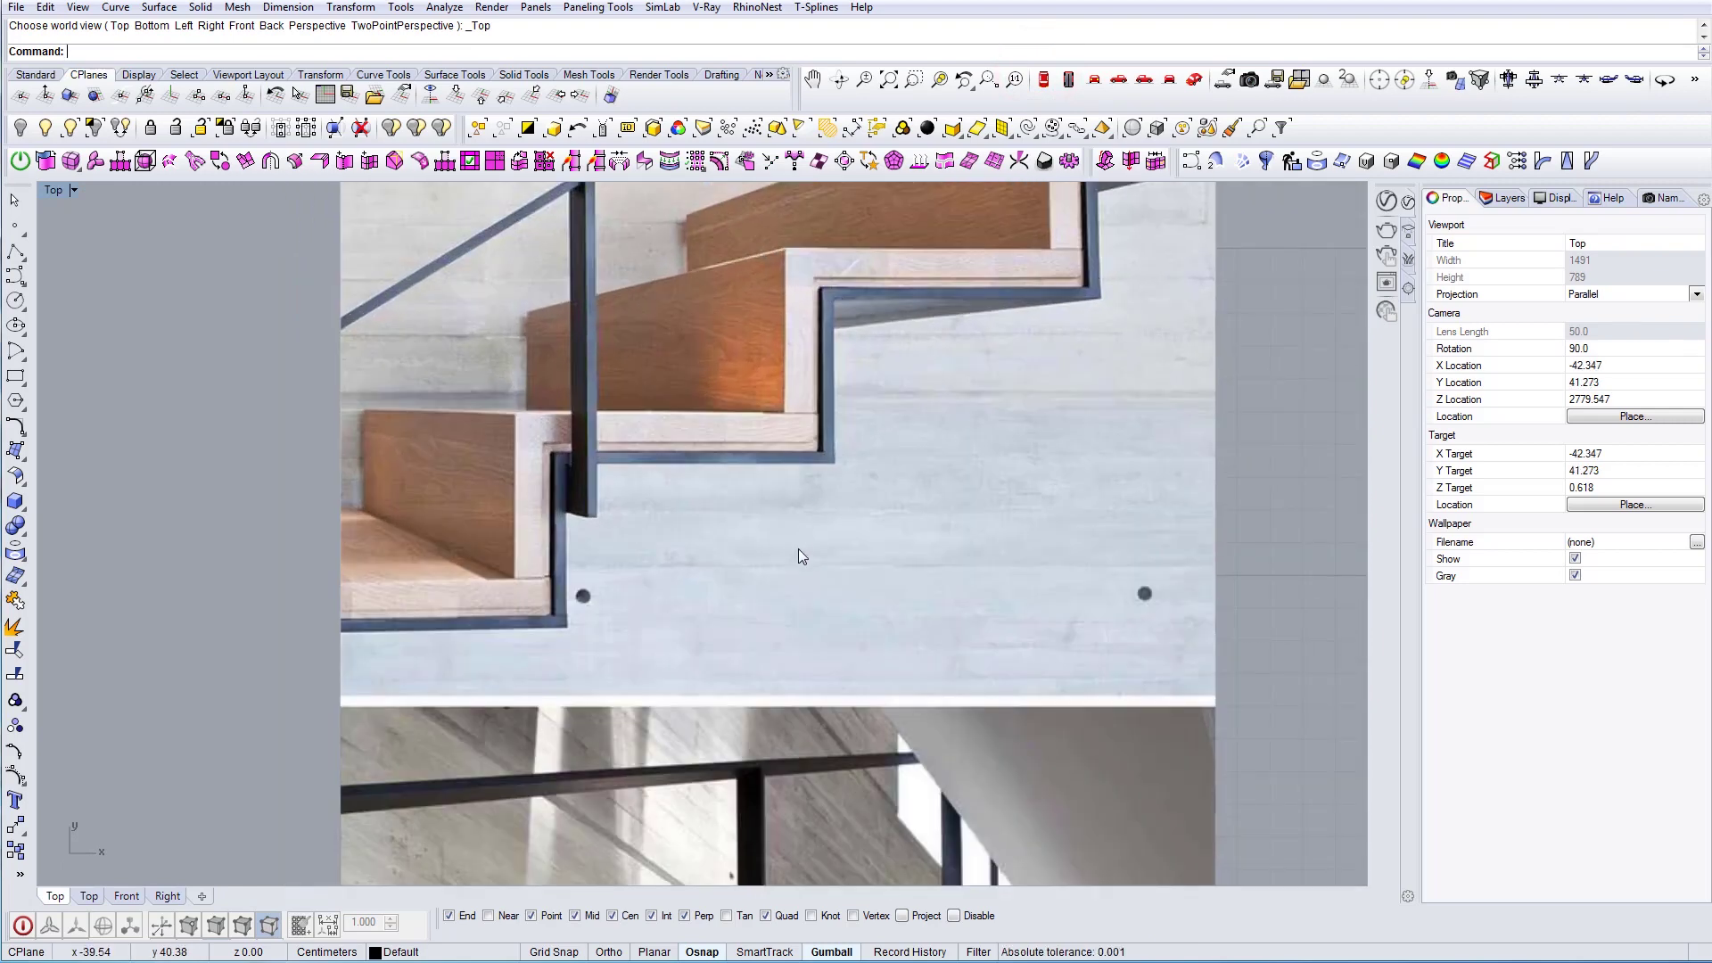
scroll(799, 548, "down", 3)
scroll(1050, 323, "up", 3)
scroll(916, 337, "down", 2)
scroll(473, 660, "up", 2)
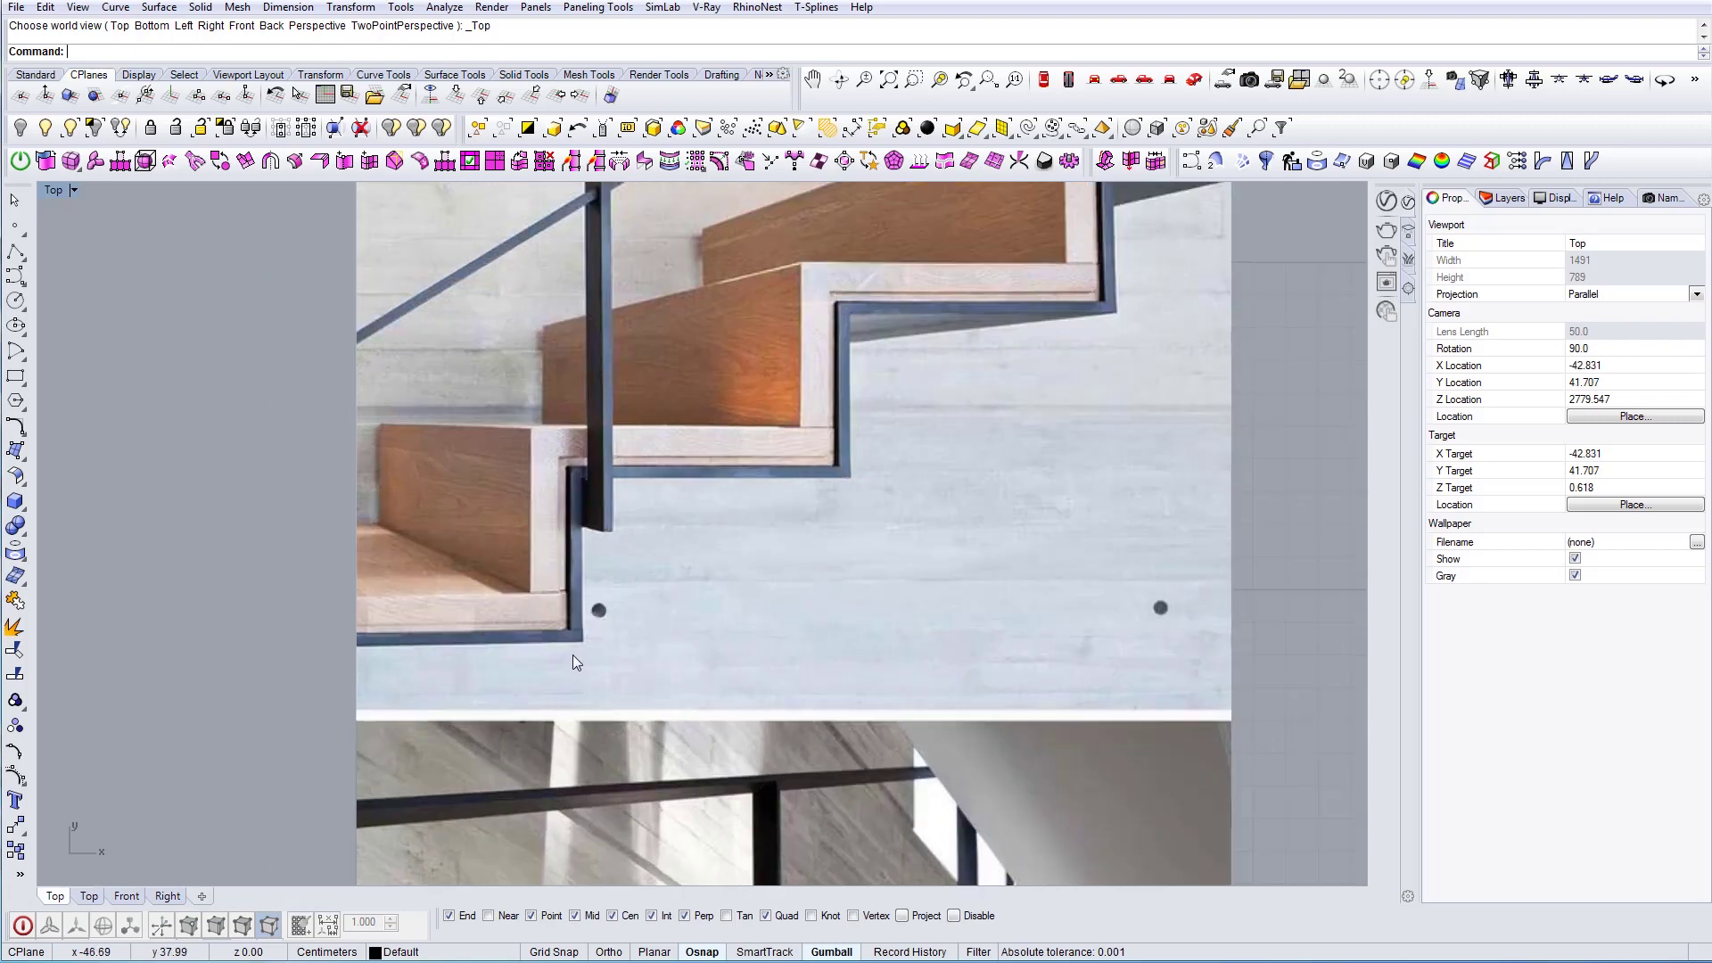
scroll(575, 650, "up", 2)
scroll(578, 642, "down", 2)
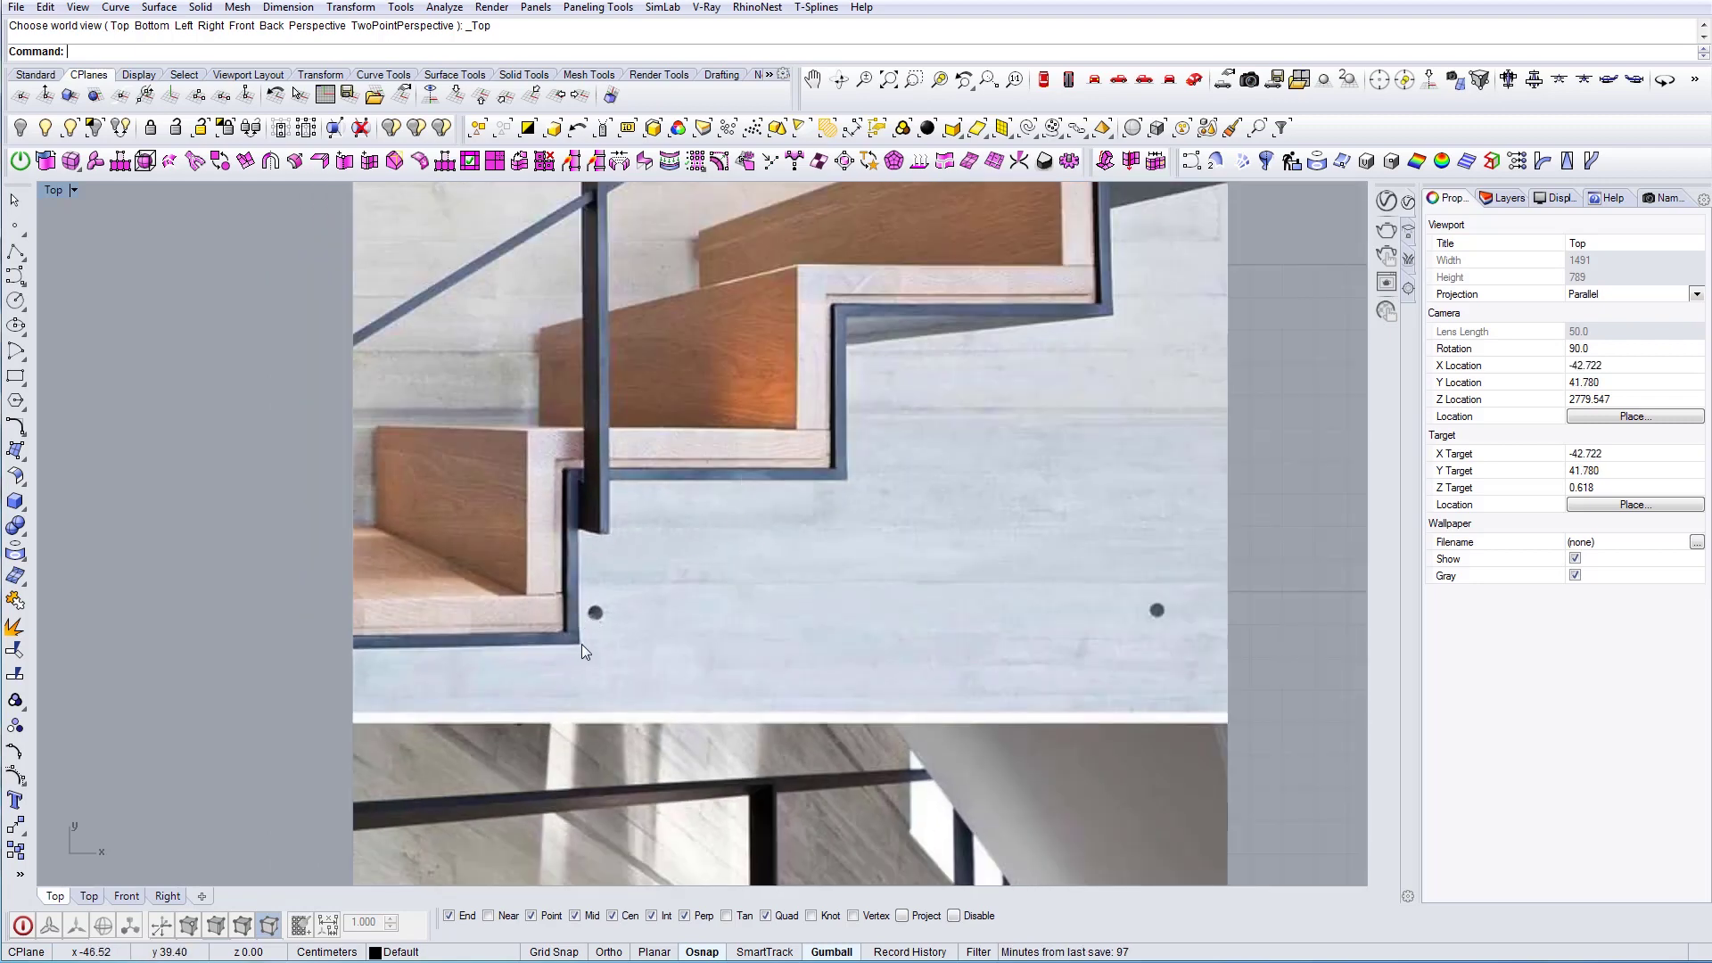
scroll(653, 553, "down", 1)
scroll(617, 557, "down", 1)
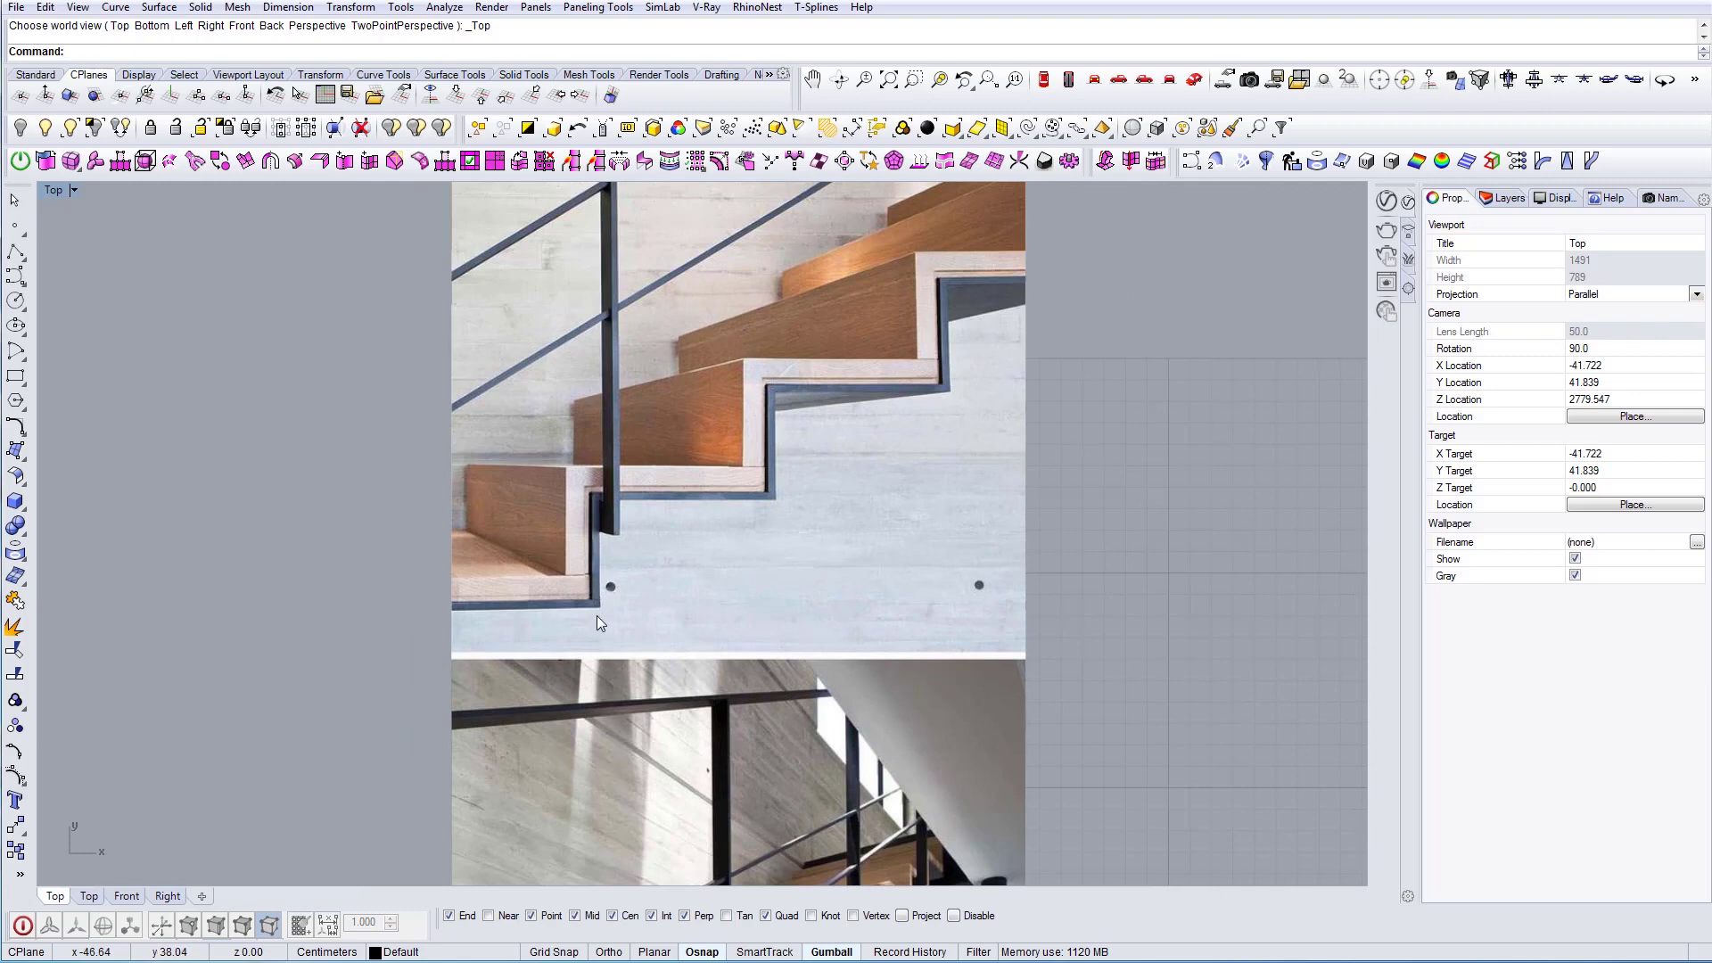
scroll(576, 601, "up", 2)
scroll(566, 645, "down", 1)
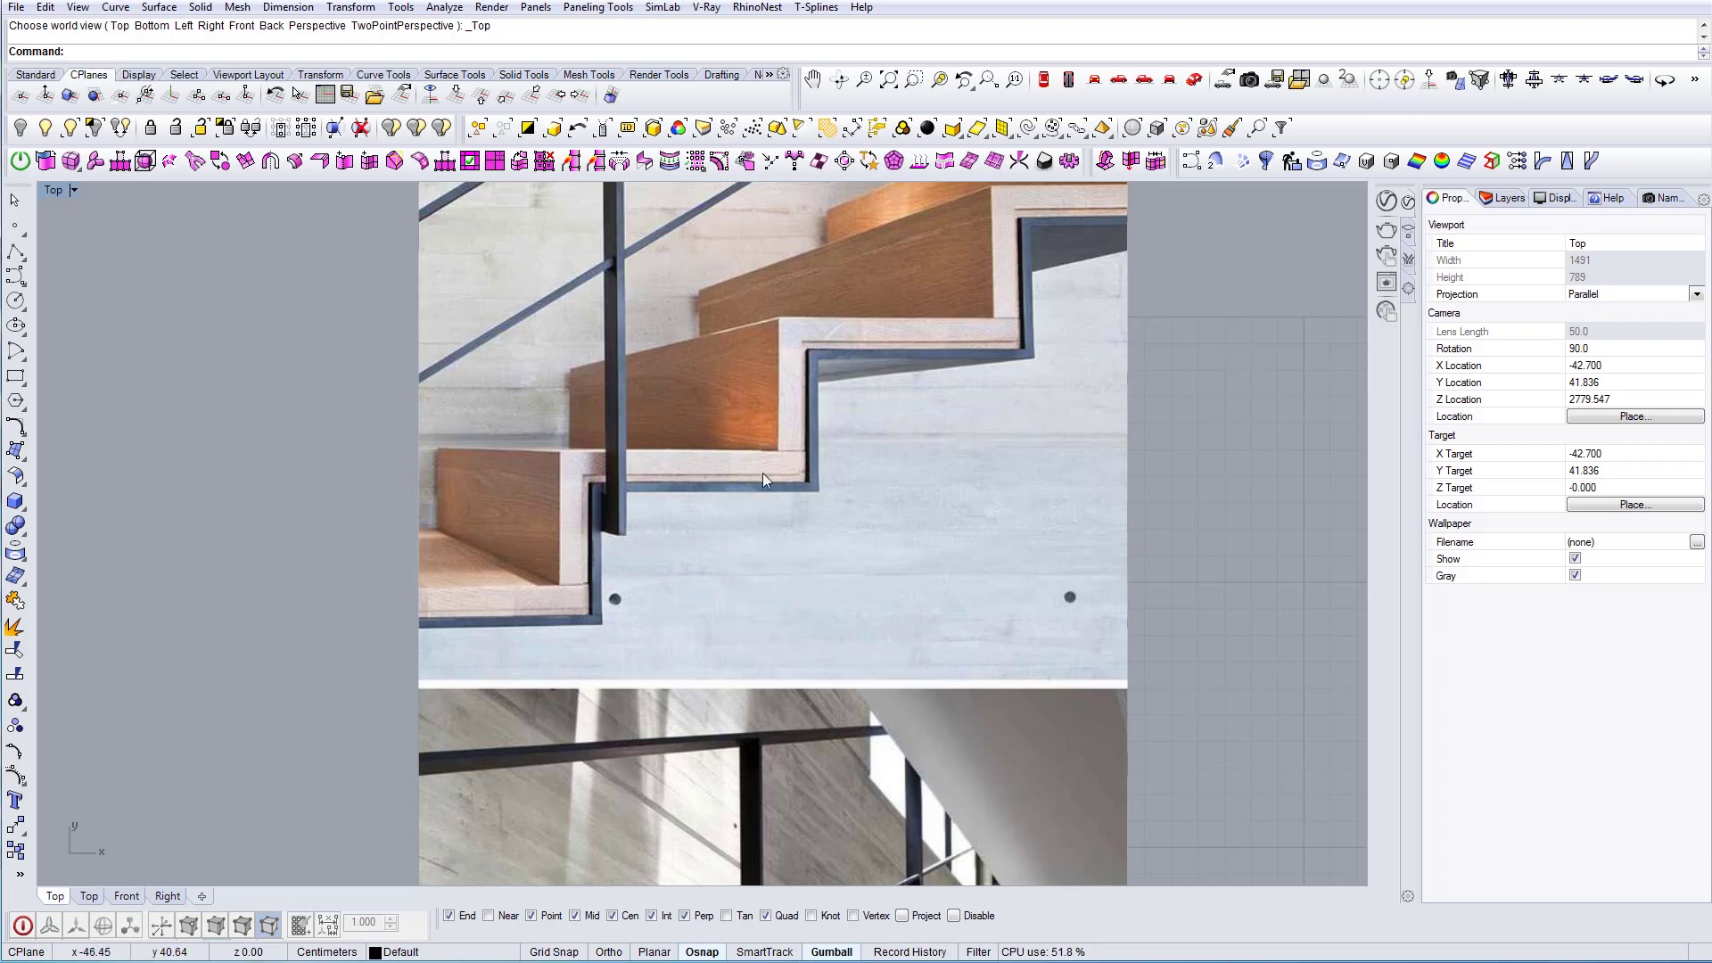
scroll(1090, 289, "up", 3)
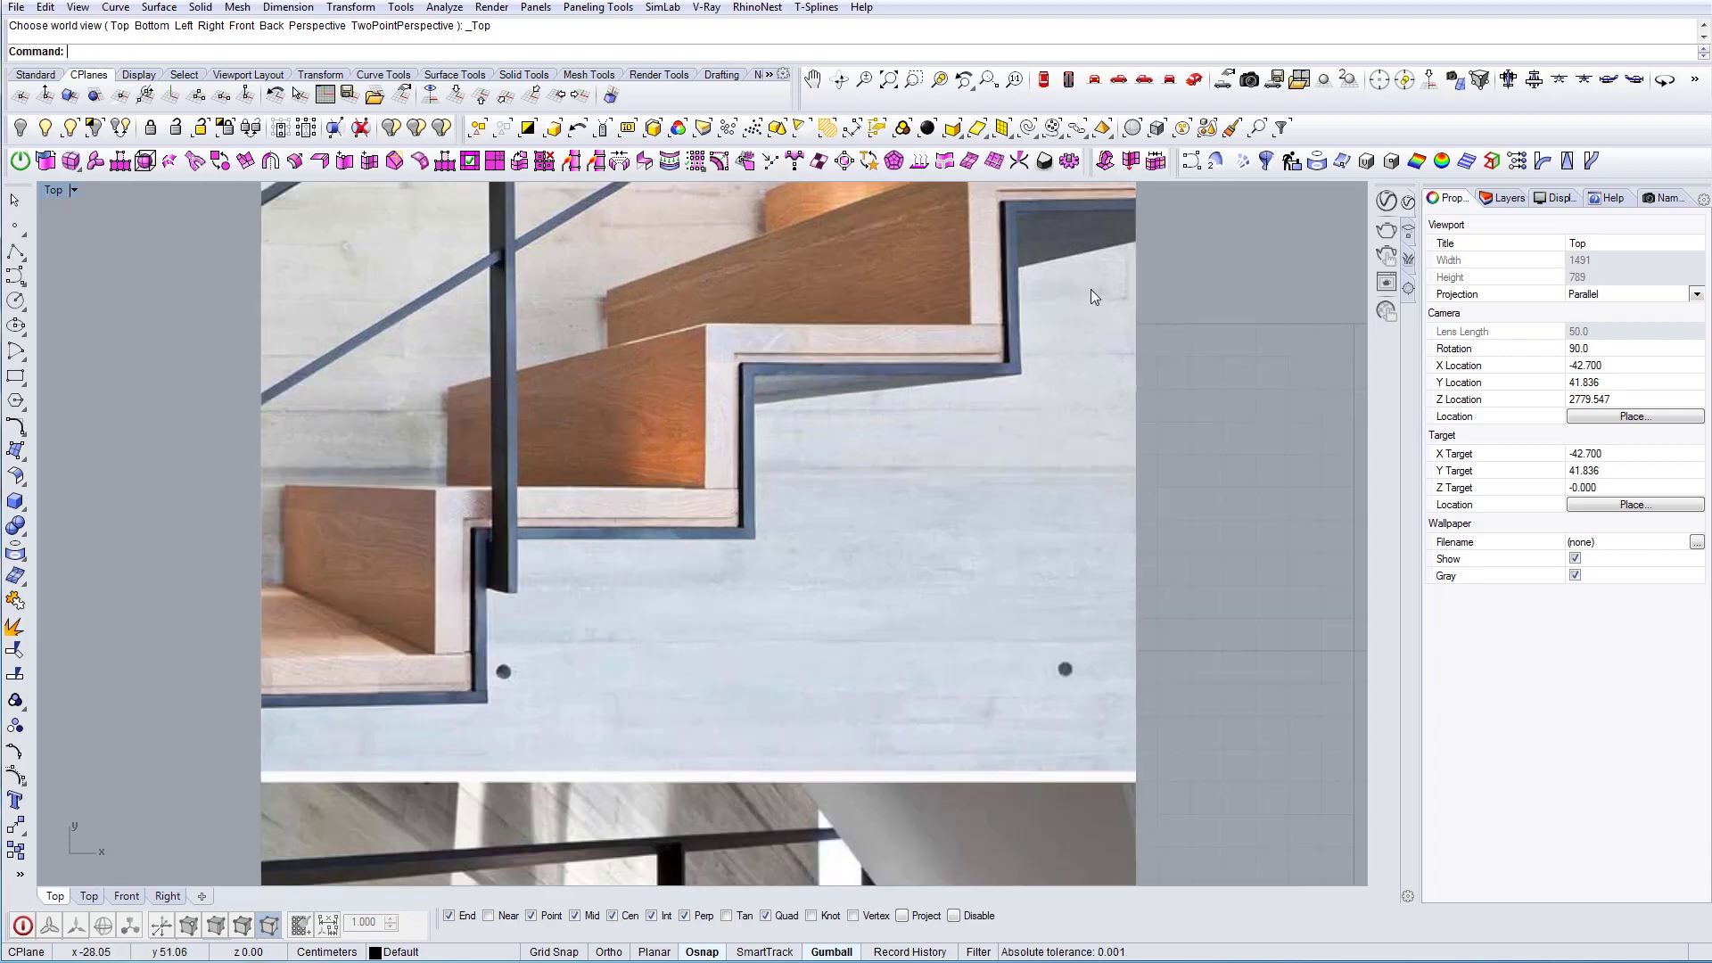
scroll(616, 624, "down", 2)
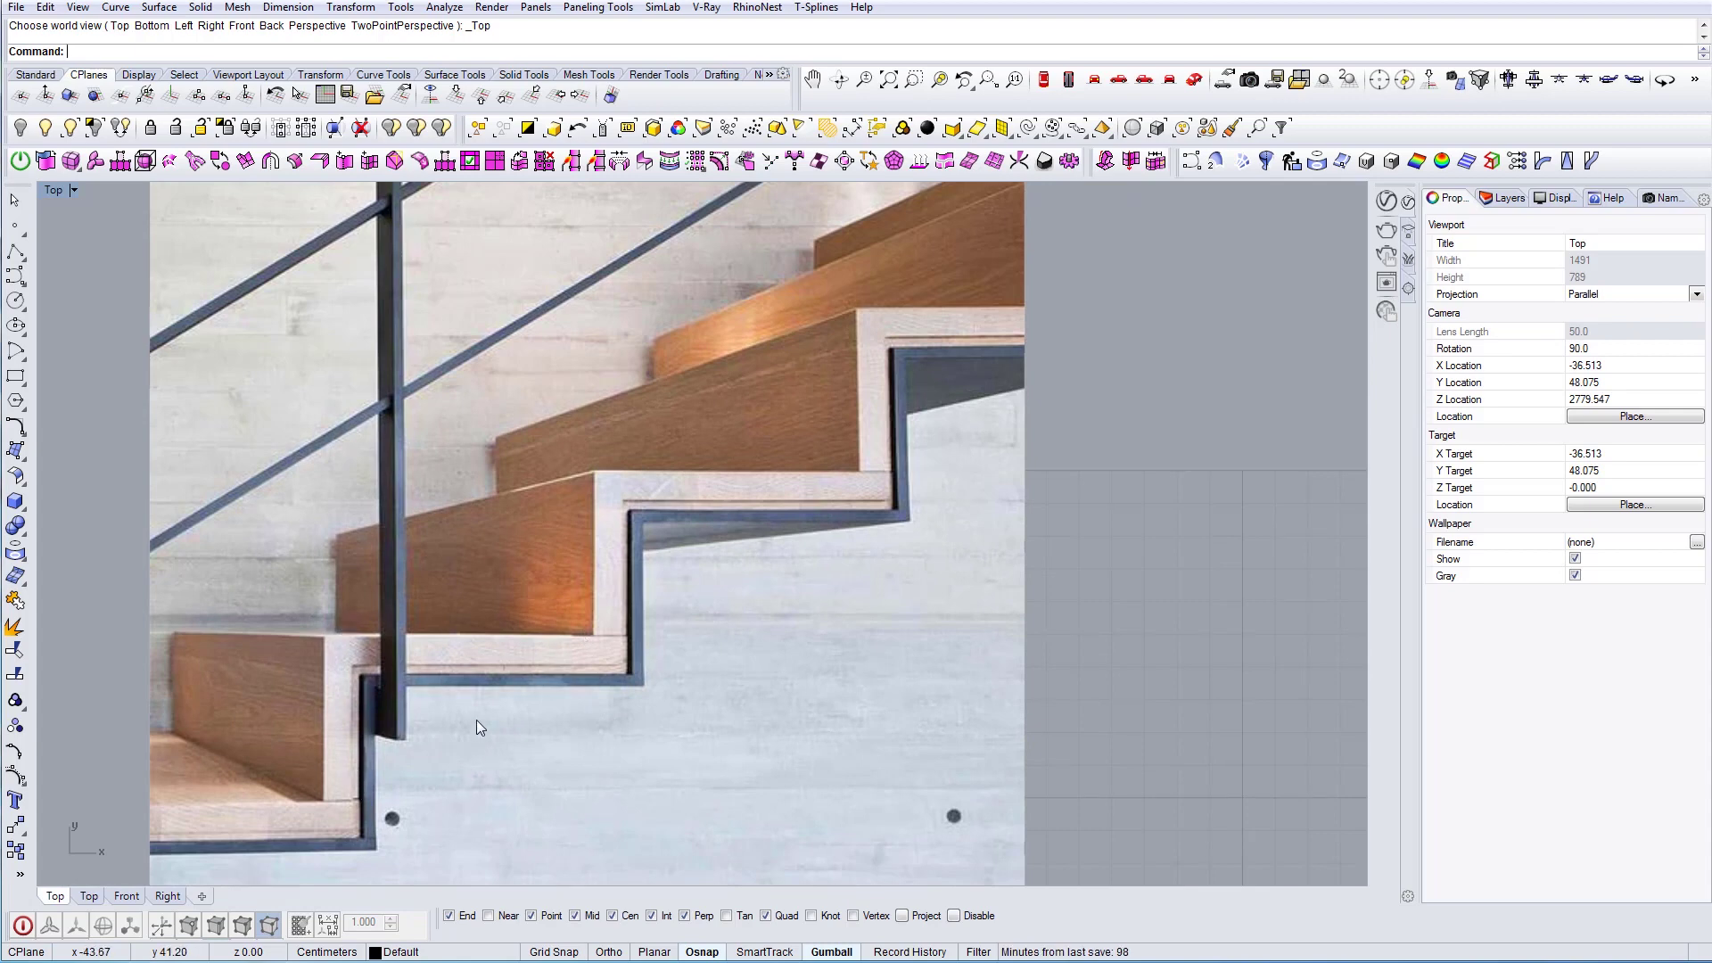
scroll(477, 720, "down", 2)
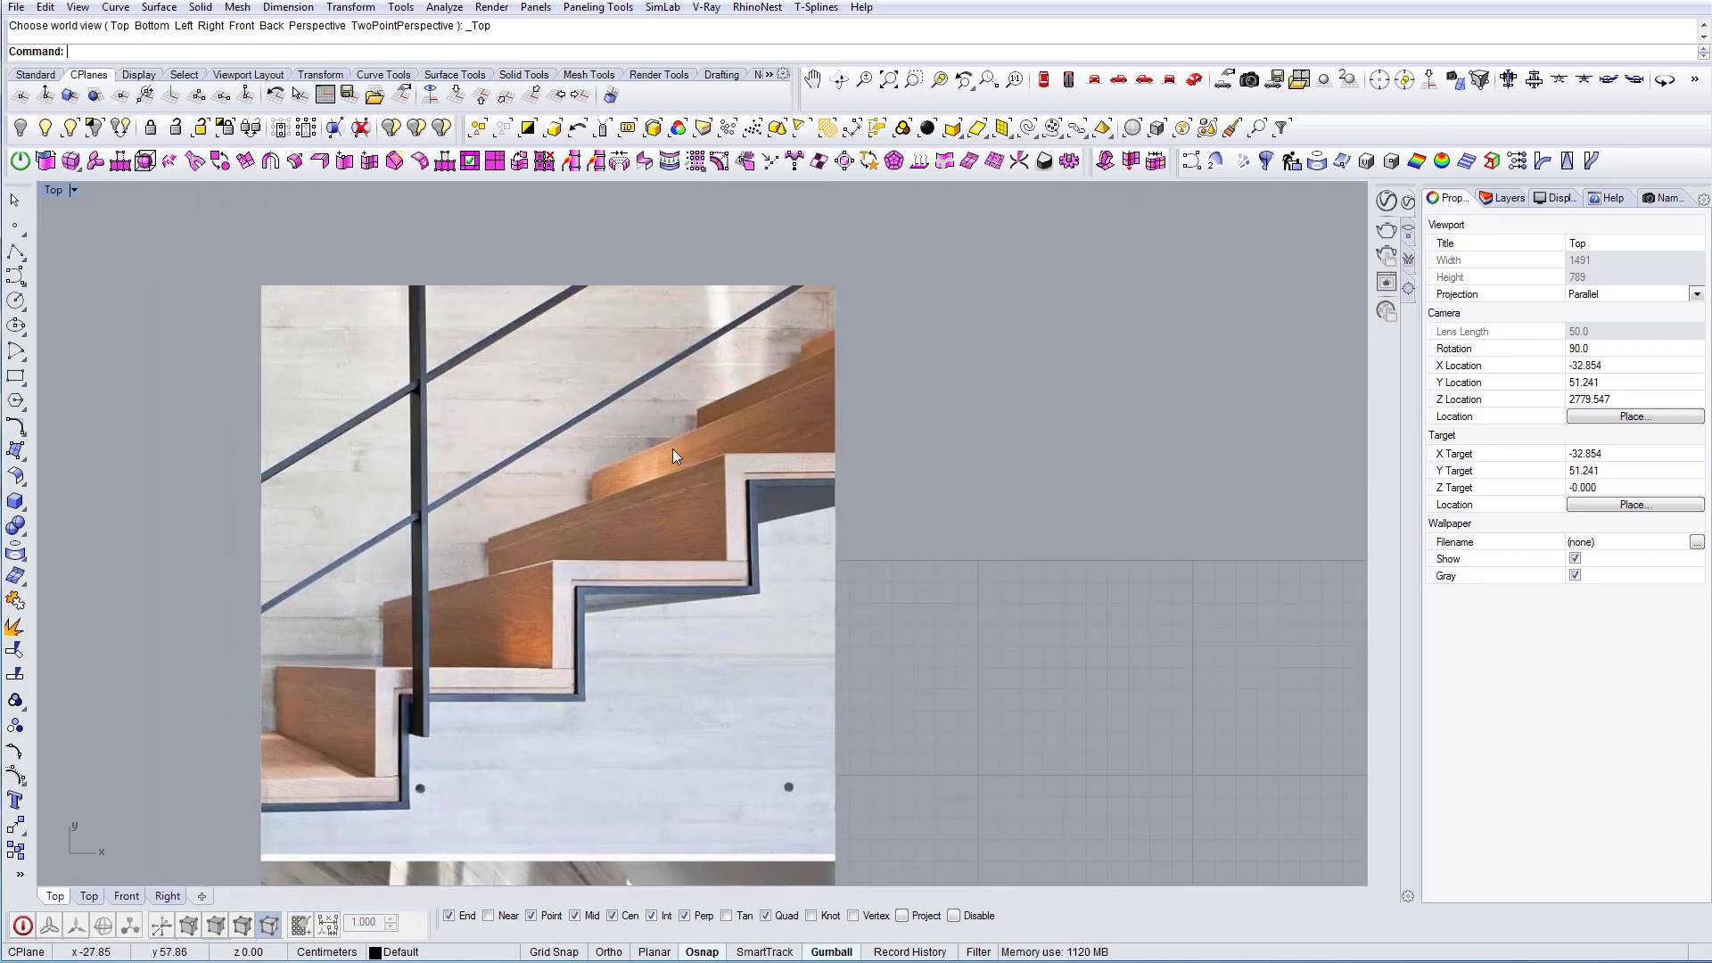
Examine the whole staircase, its railing posts and the landing in the lower reference photo
scroll(544, 517, "down", 10)
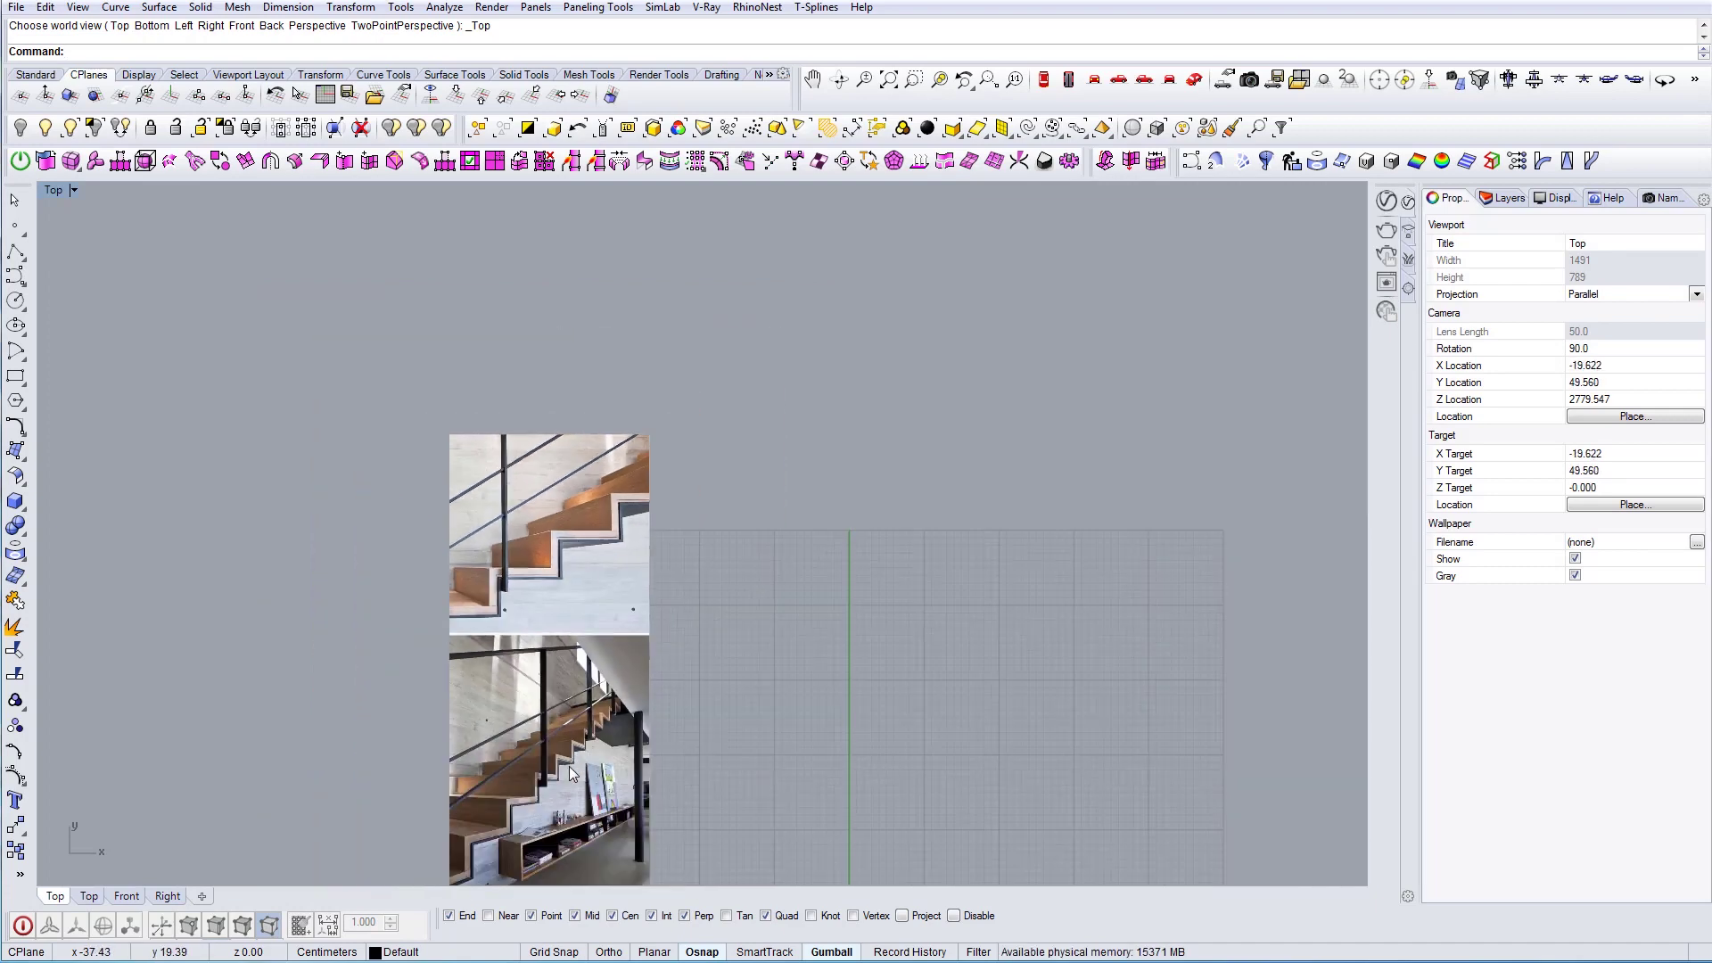
scroll(575, 762, "up", 6)
scroll(603, 544, "down", 6)
scroll(516, 754, "up", 4)
scroll(601, 505, "up", 3)
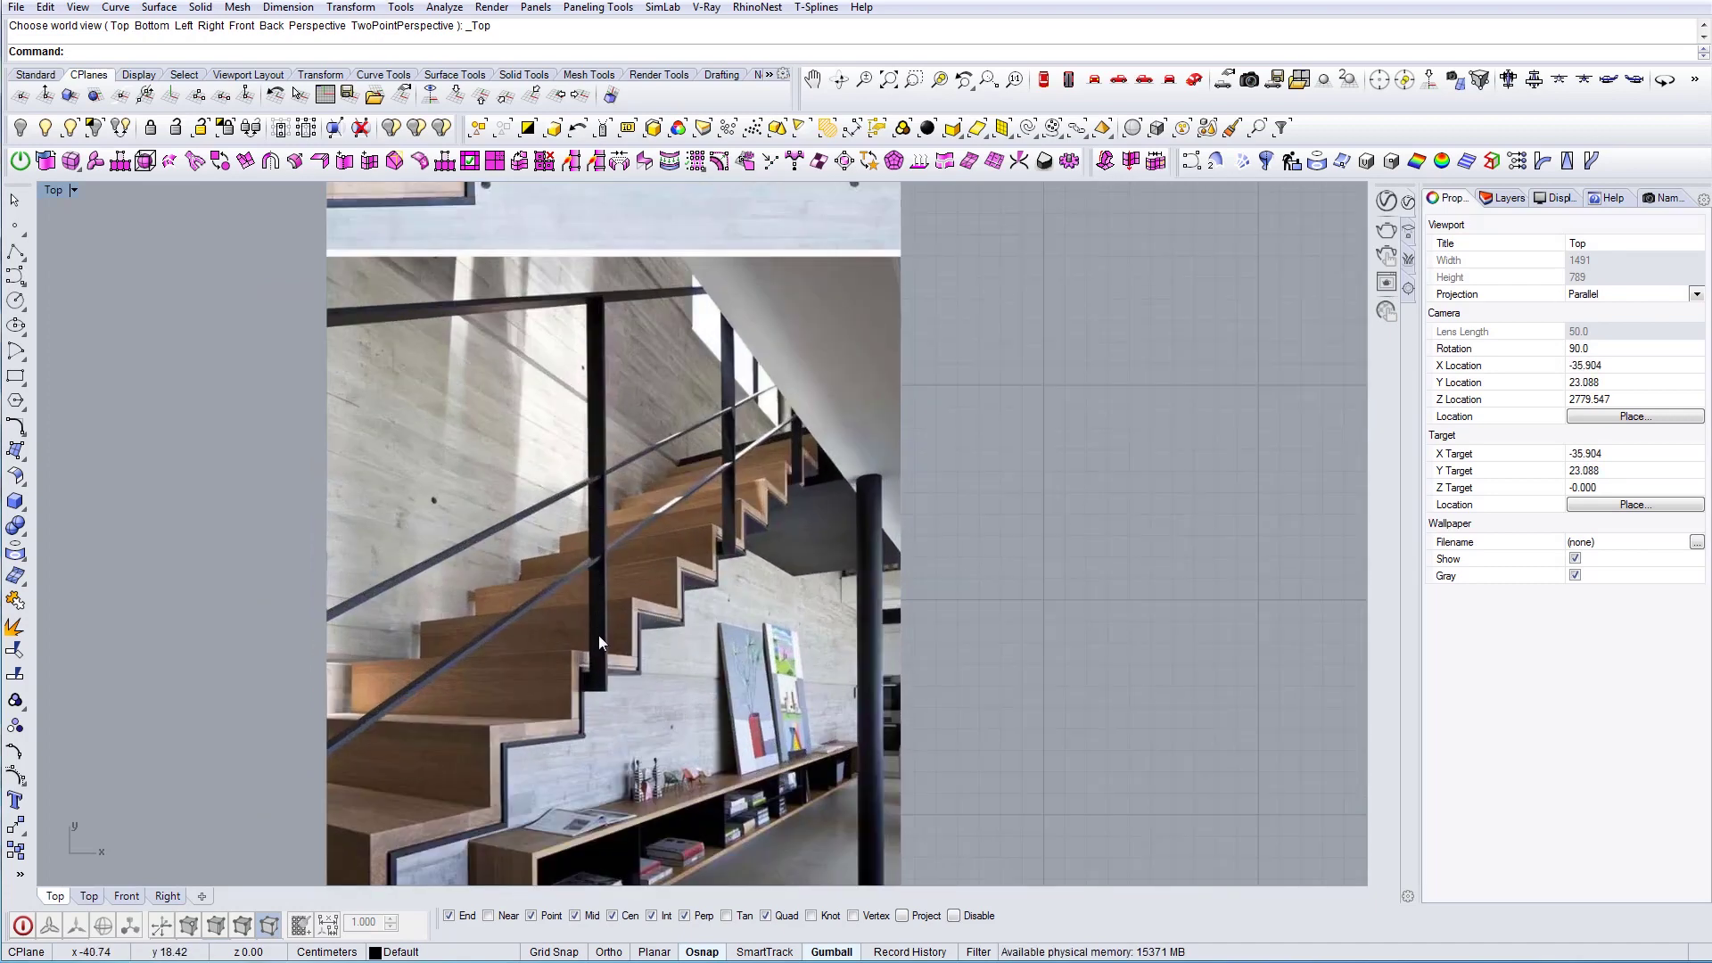
scroll(605, 653, "down", 2)
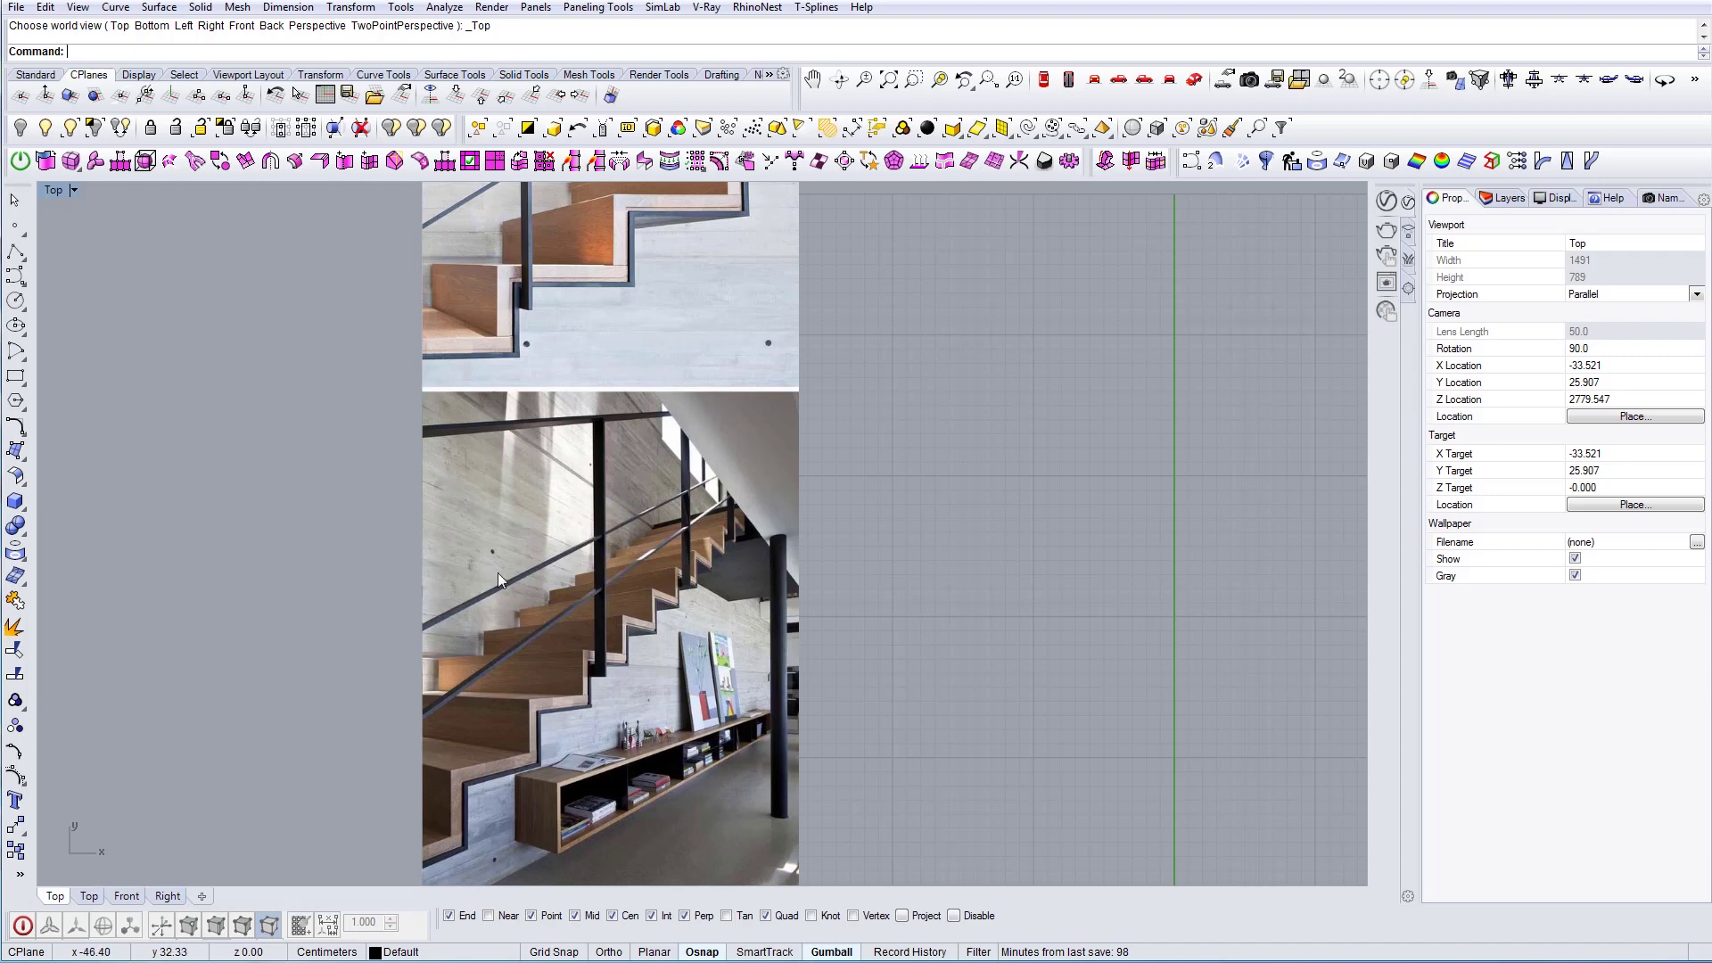
right_click_drag(915, 514, 684, 500)
scroll(670, 488, "down", 4)
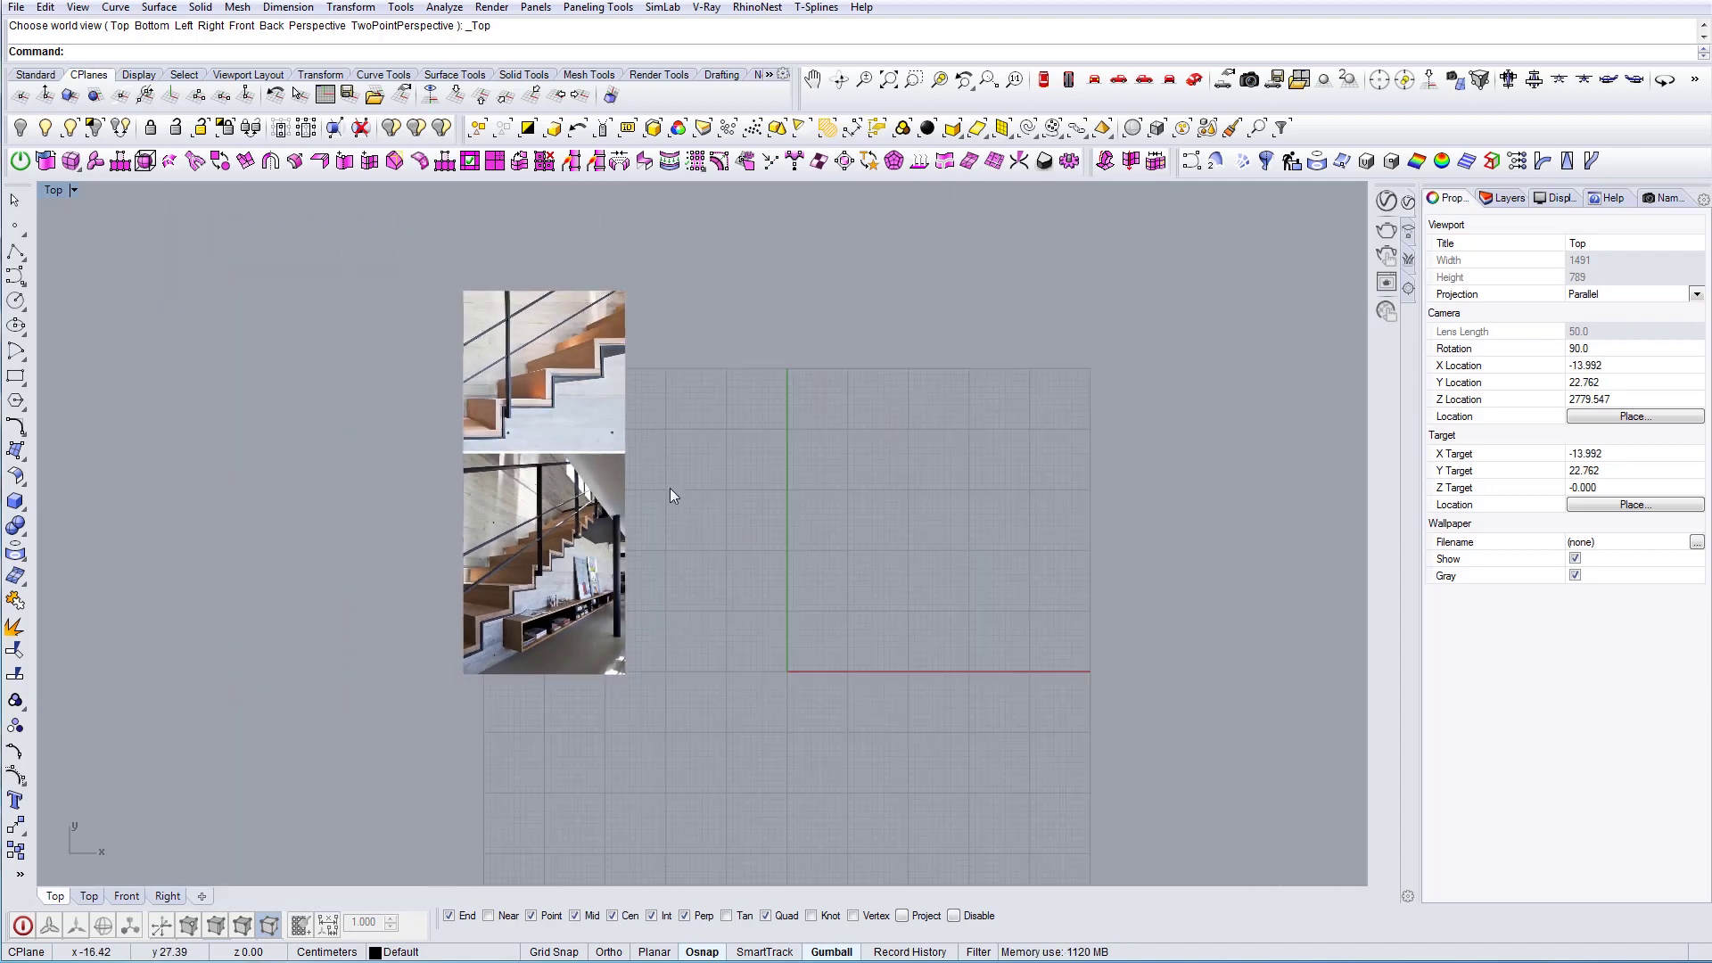
scroll(564, 615, "up", 6)
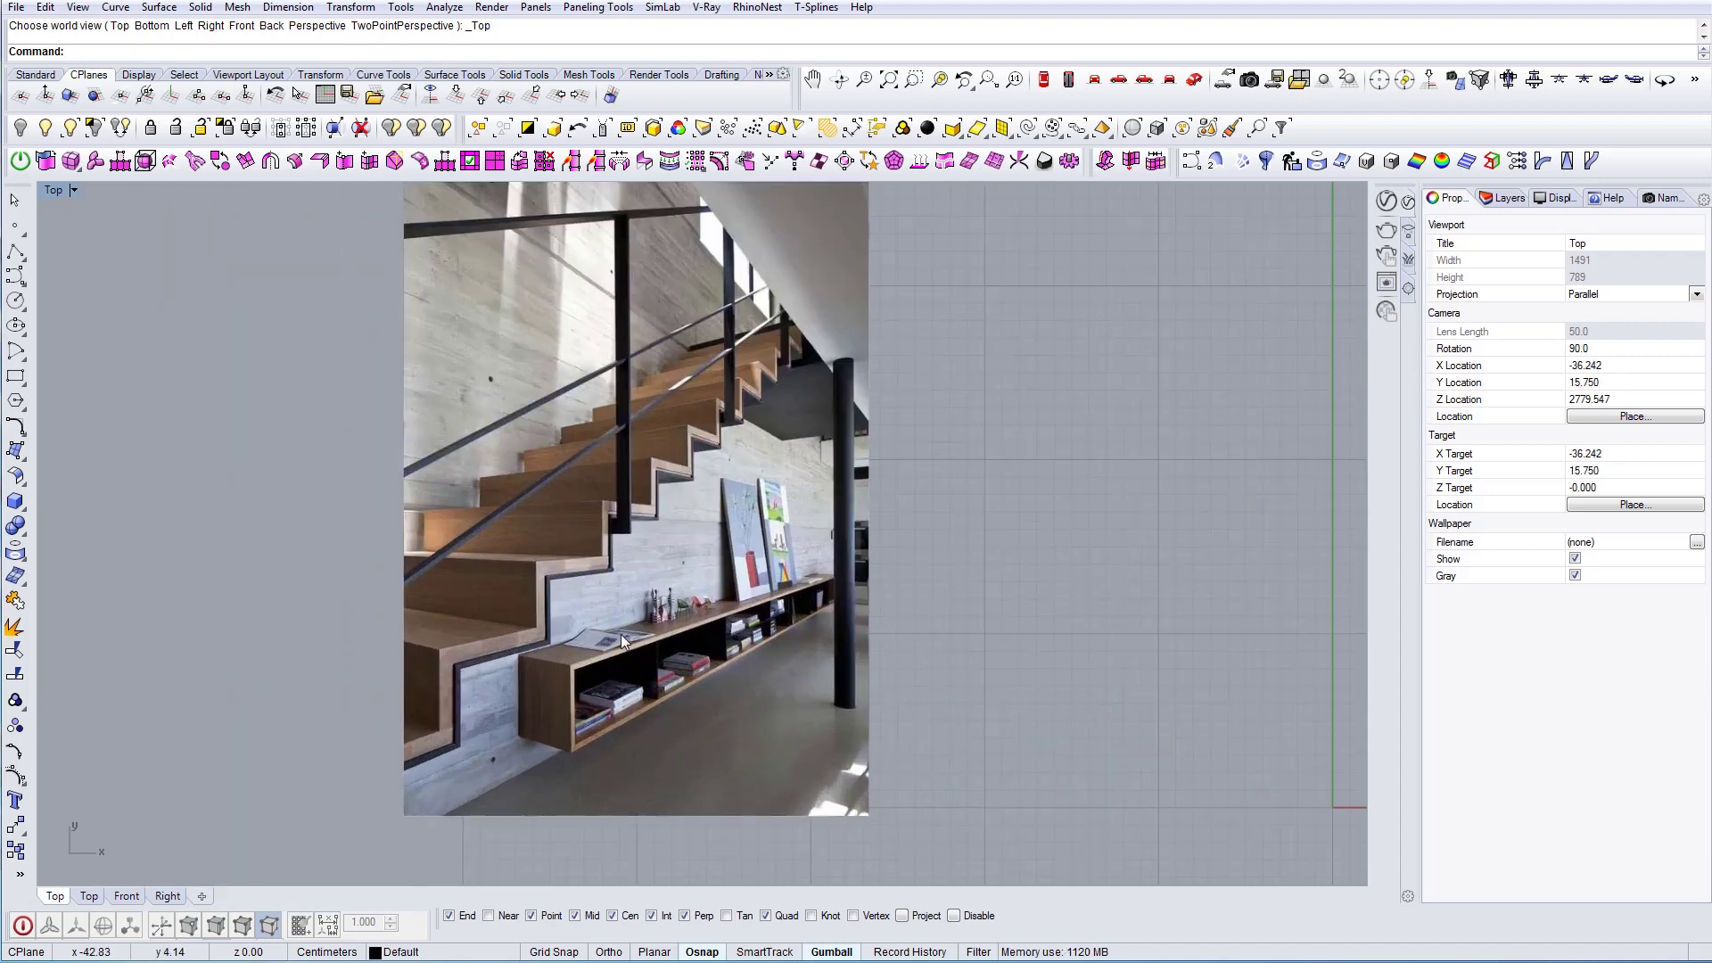
right_click_drag(648, 690, 620, 710)
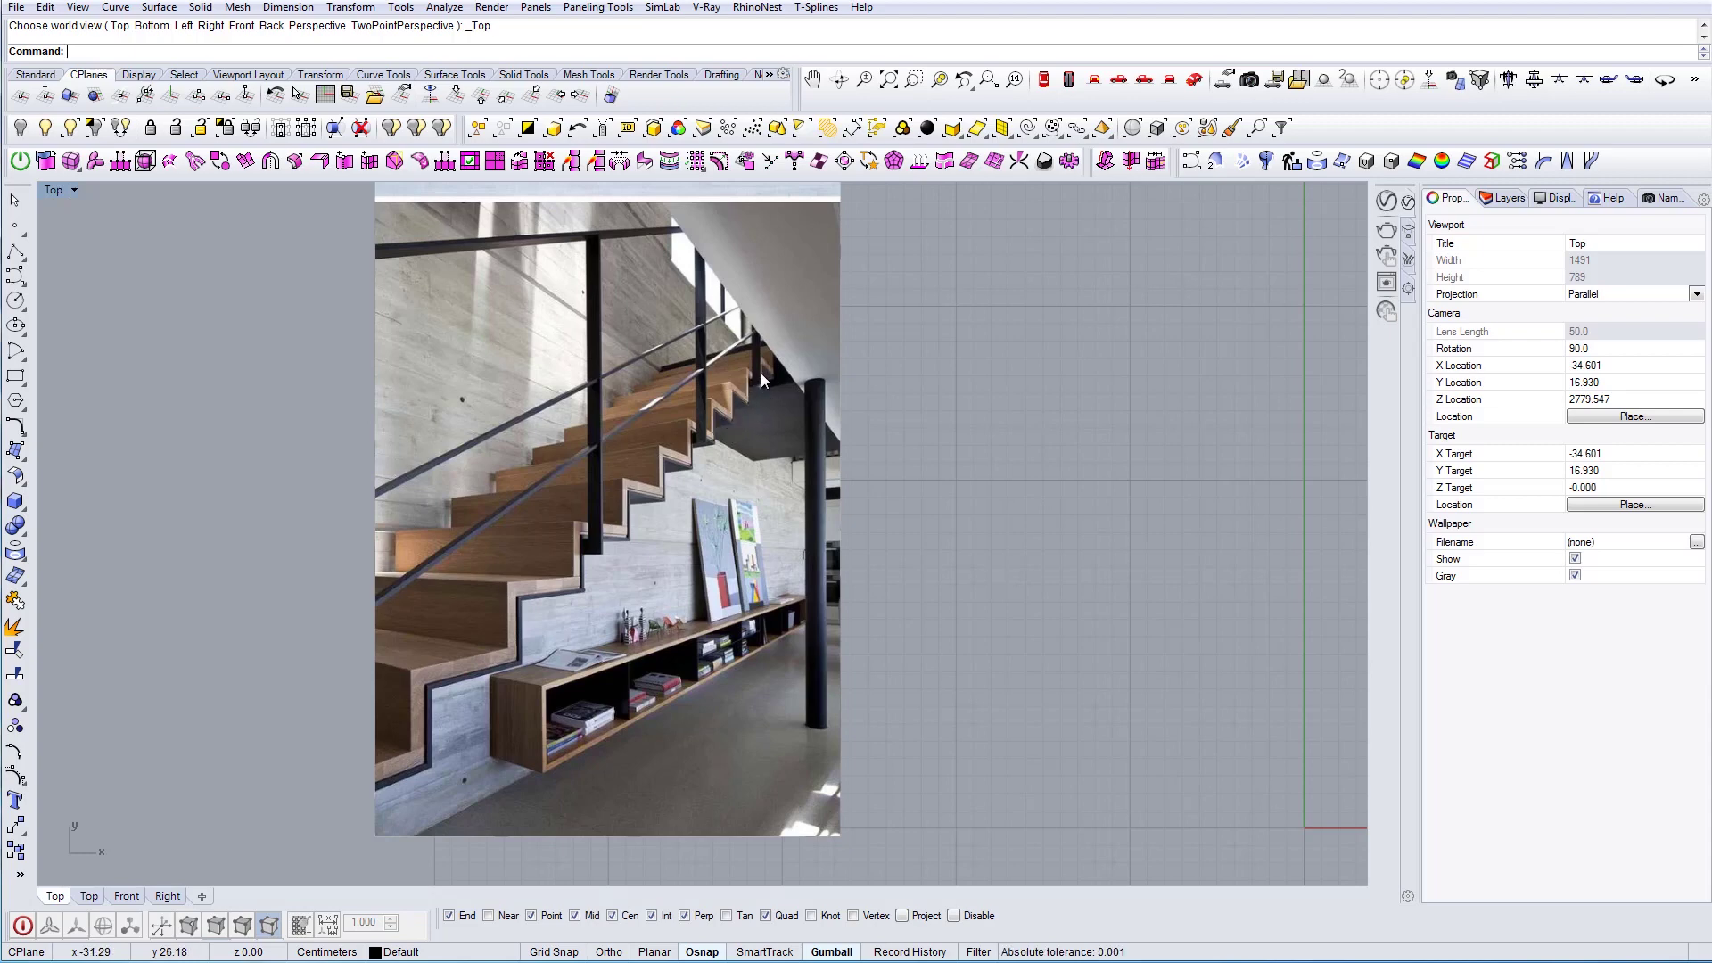
right_click_drag(783, 366, 660, 428)
scroll(740, 513, "down", 8)
Start a polyline just up from the origin, at about x 6, y 4 cm, and draw a 17 cm vertical riser upward
right_click_drag(929, 588, 831, 566)
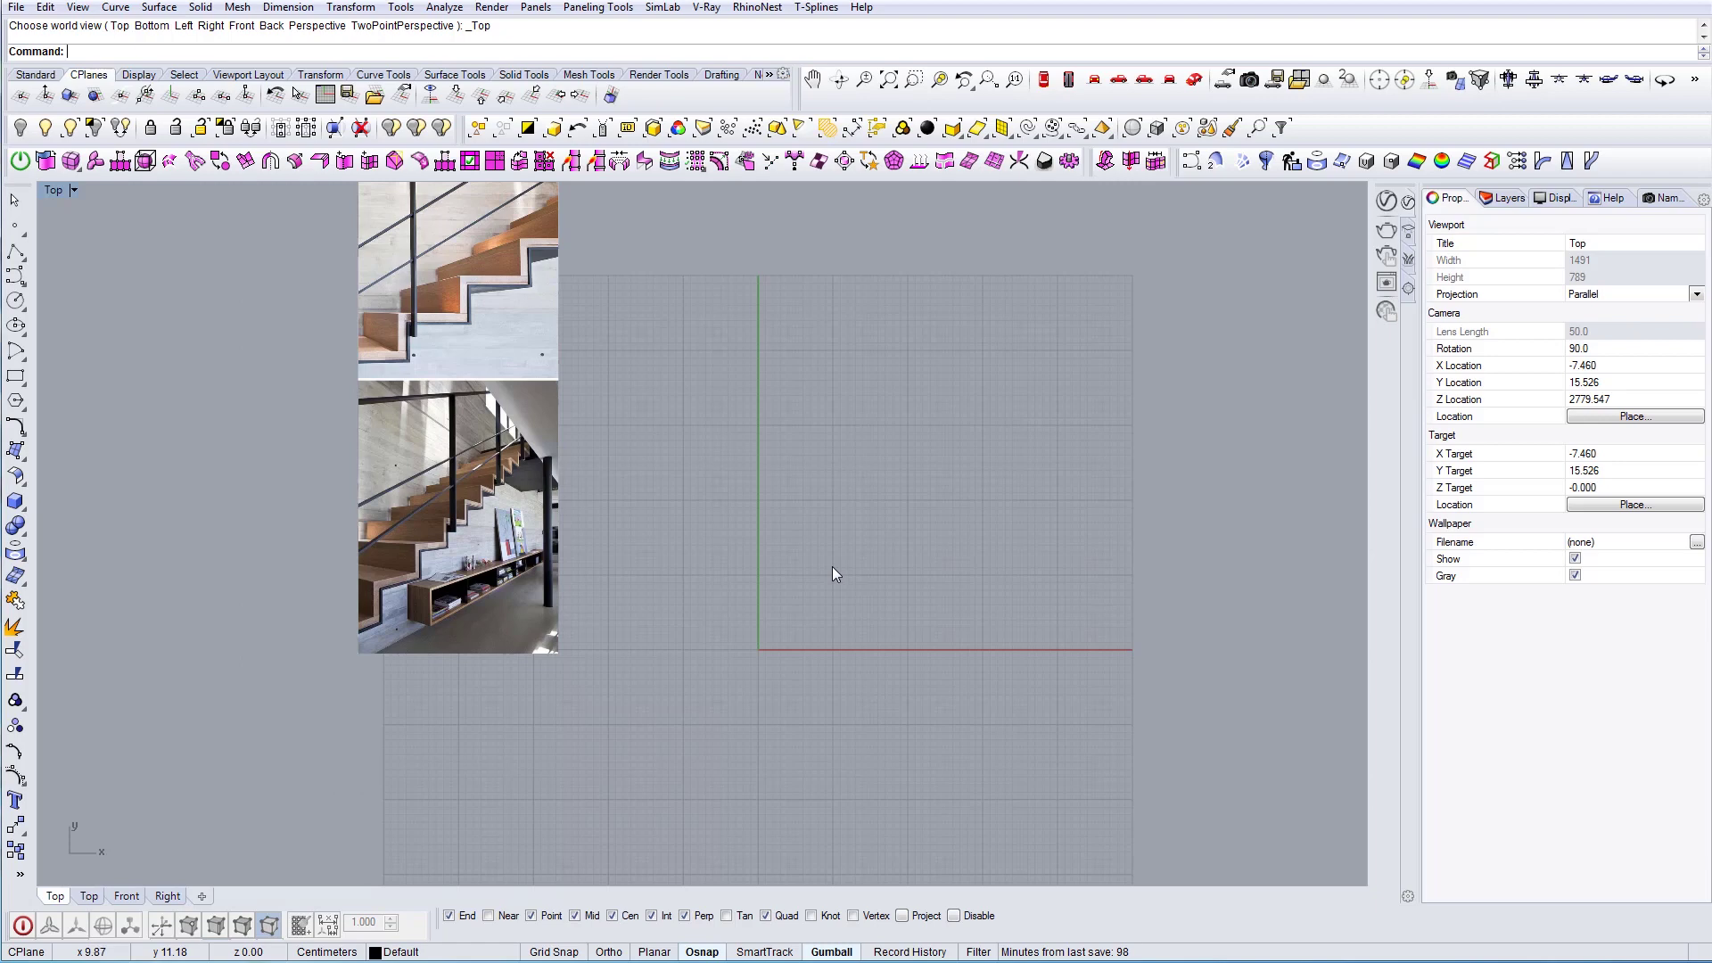
type("Polygon")
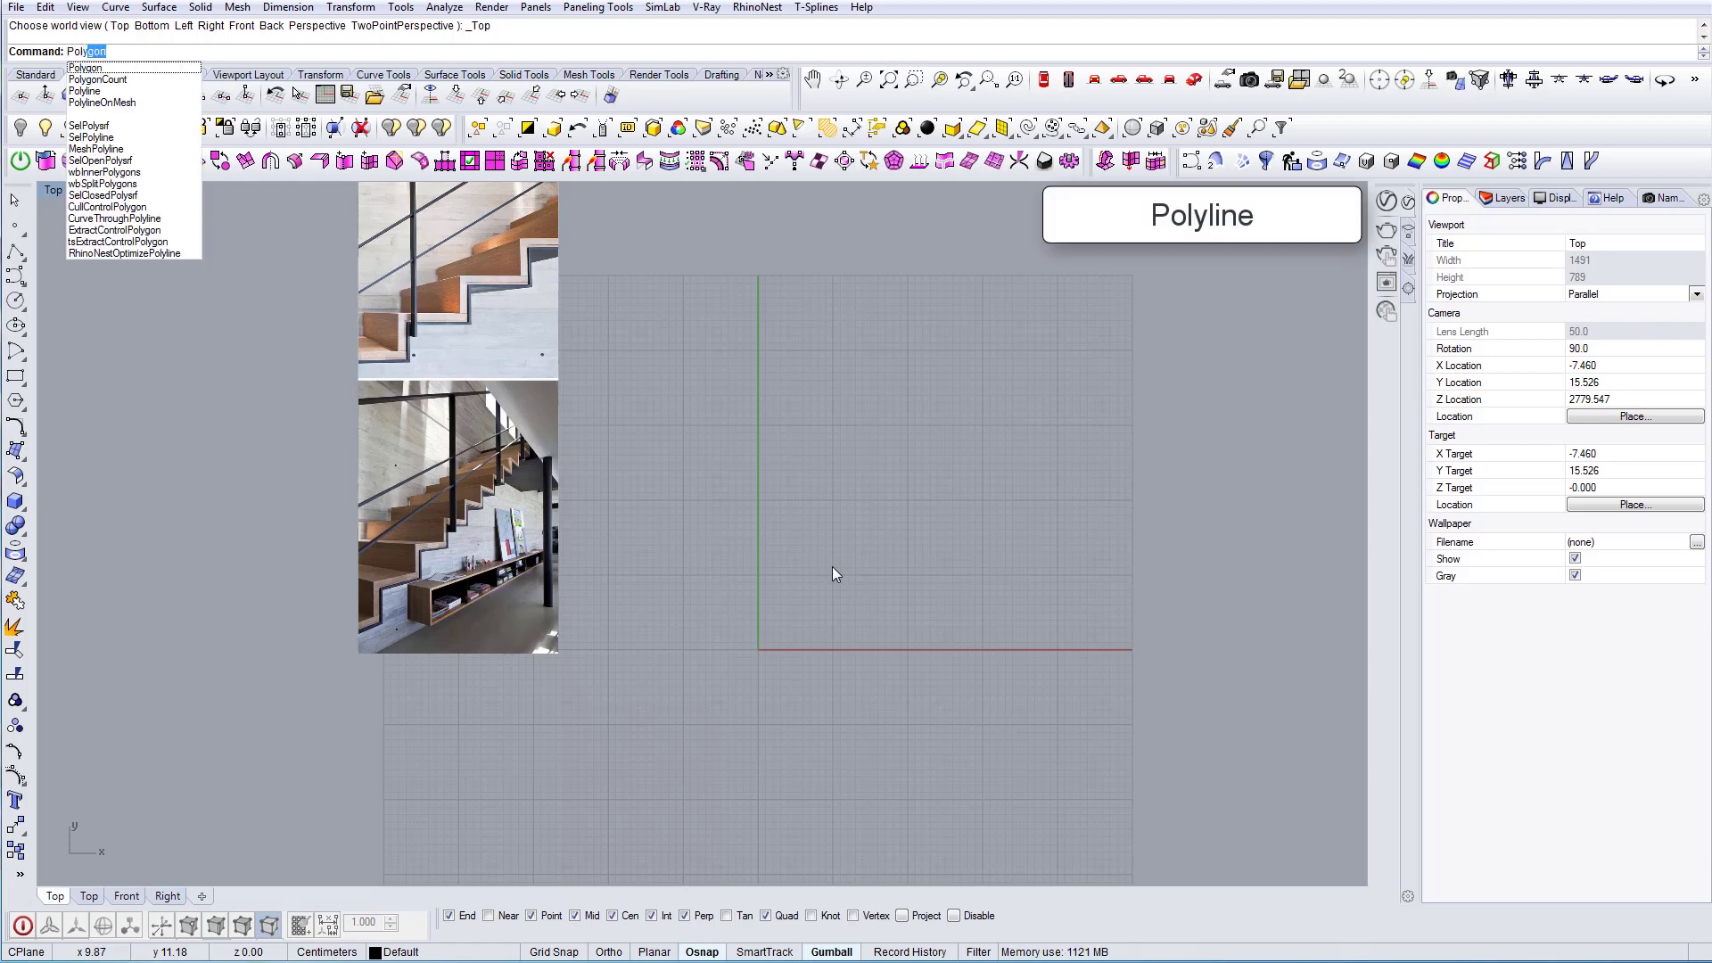
key("Down")
key("Down")
key("Return")
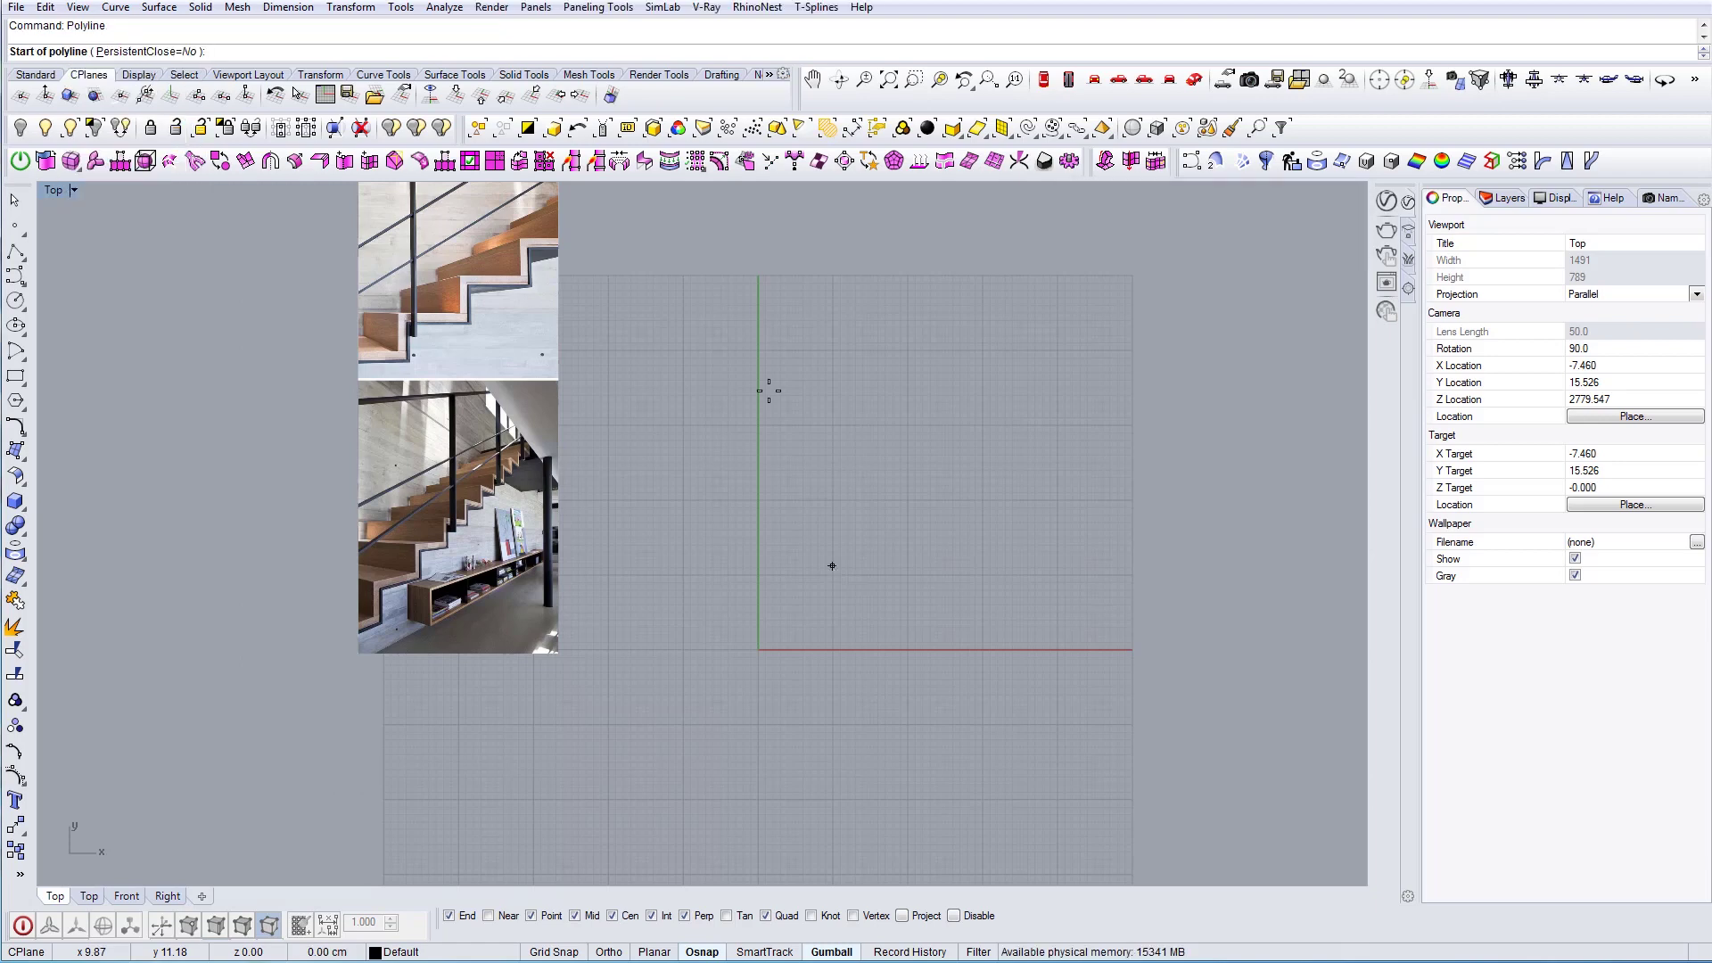
right_click_drag(816, 622, 737, 646)
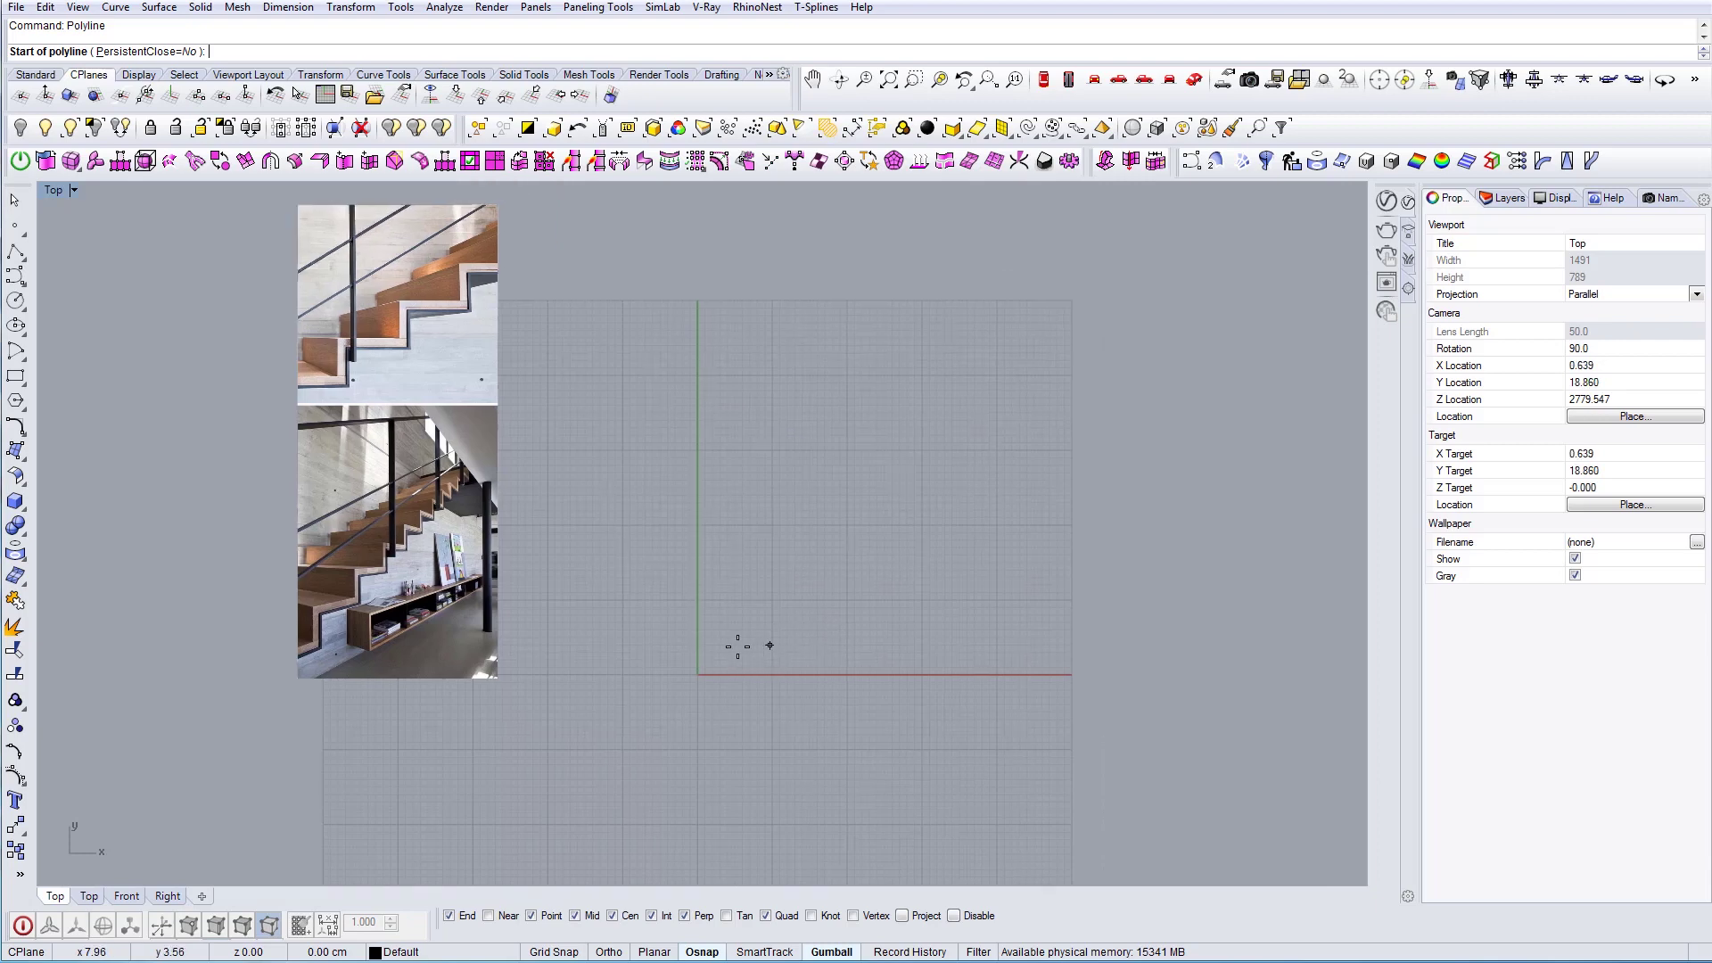
left_click(746, 642)
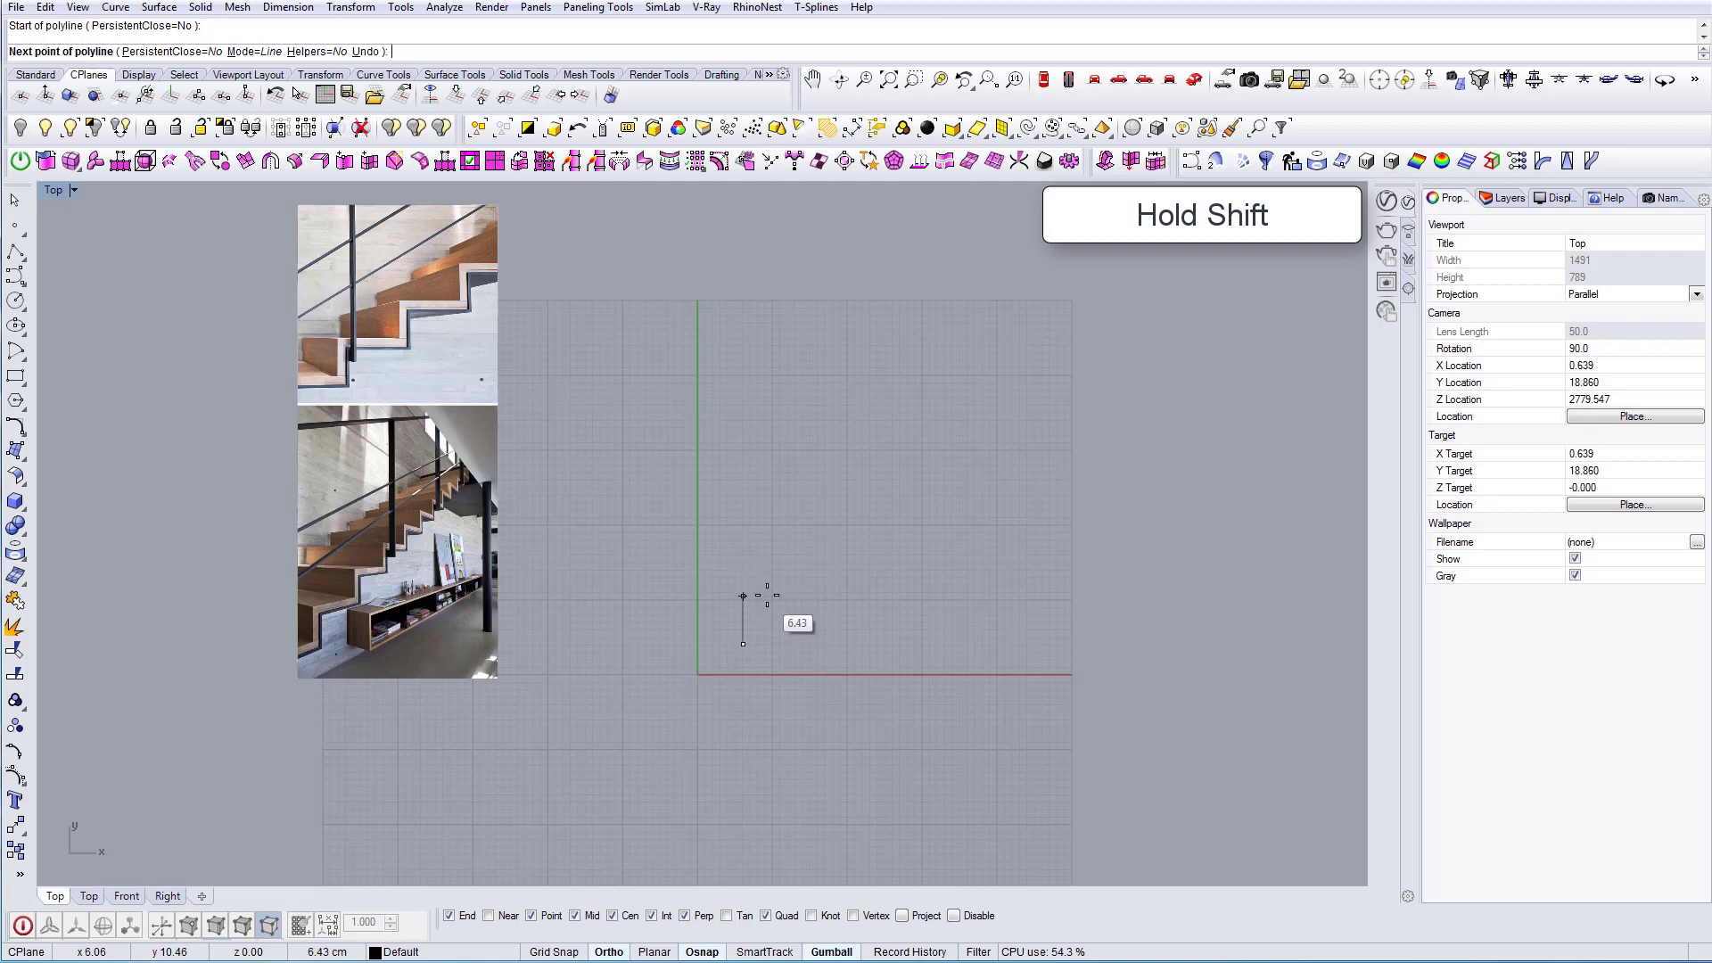
scroll(765, 597, "up", 5)
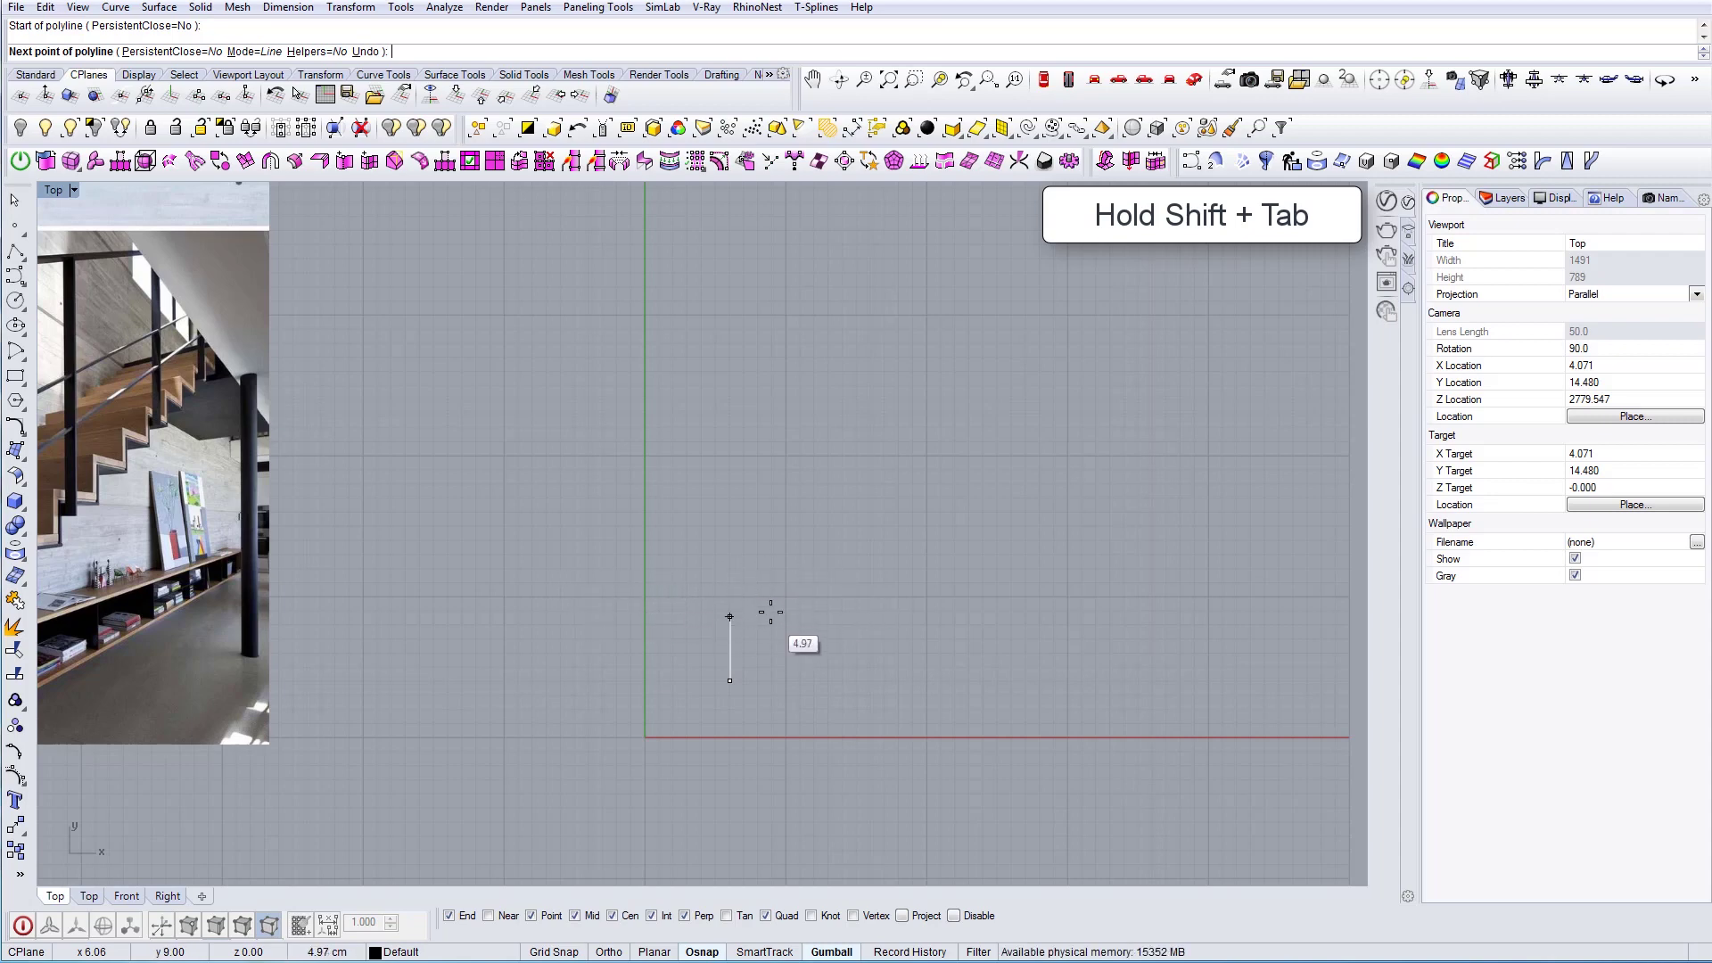
scroll(770, 611, "down", 4)
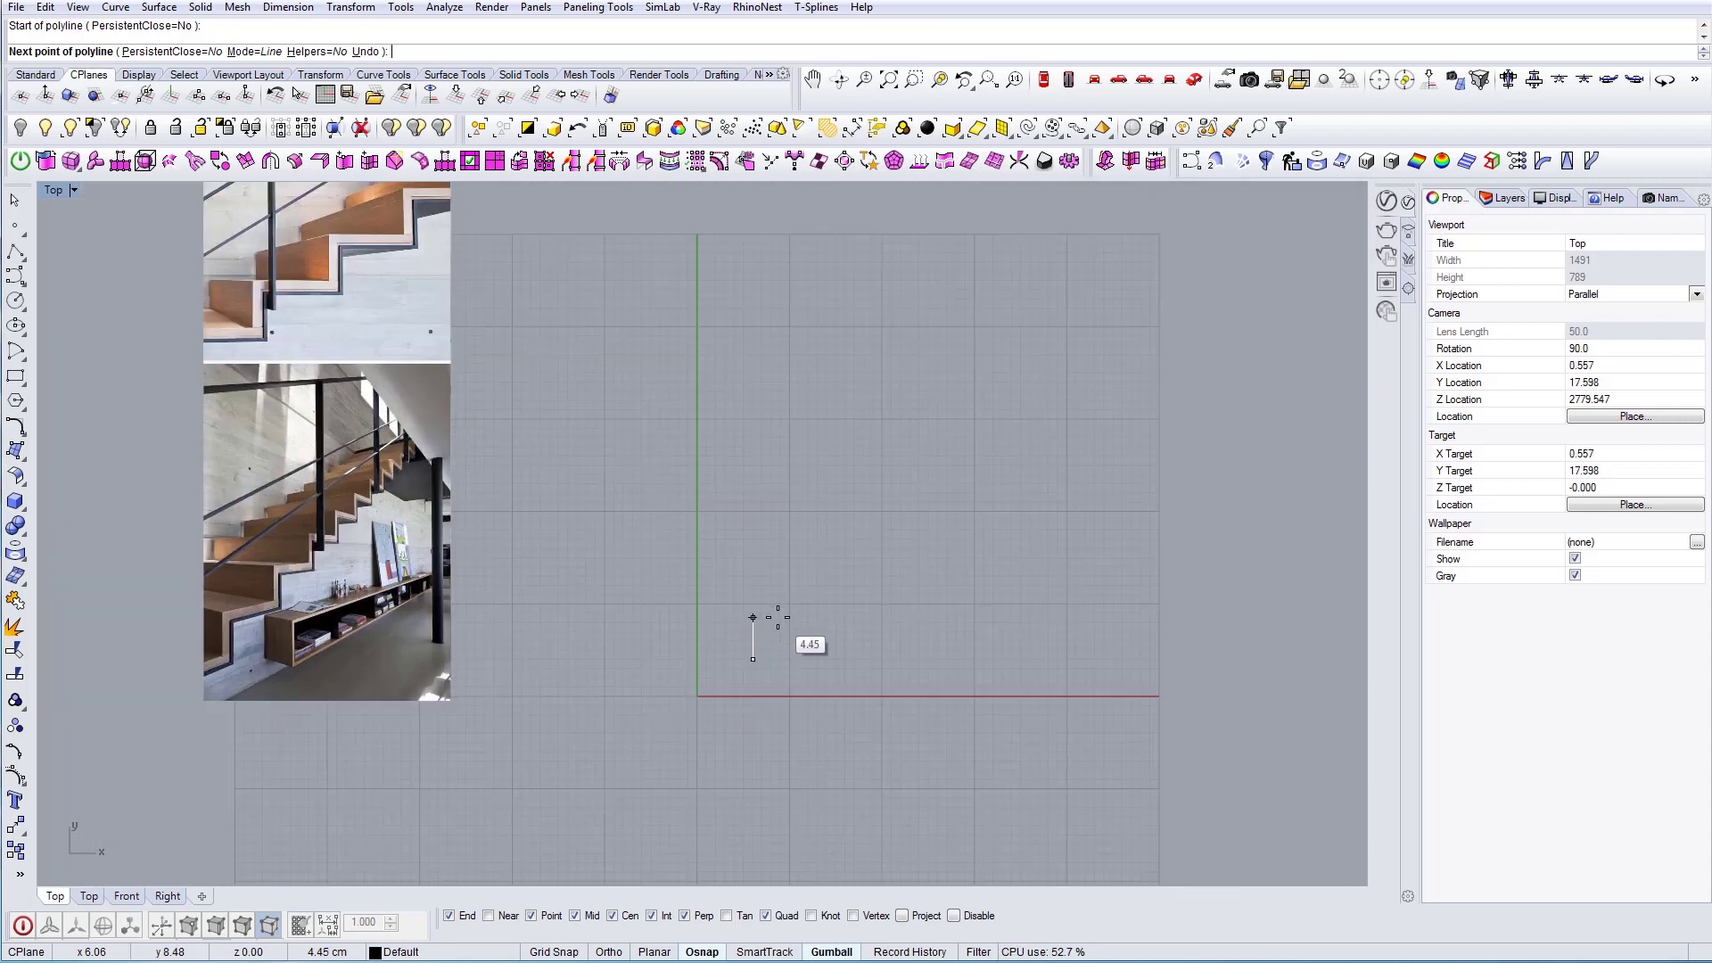
scroll(756, 607, "up", 3)
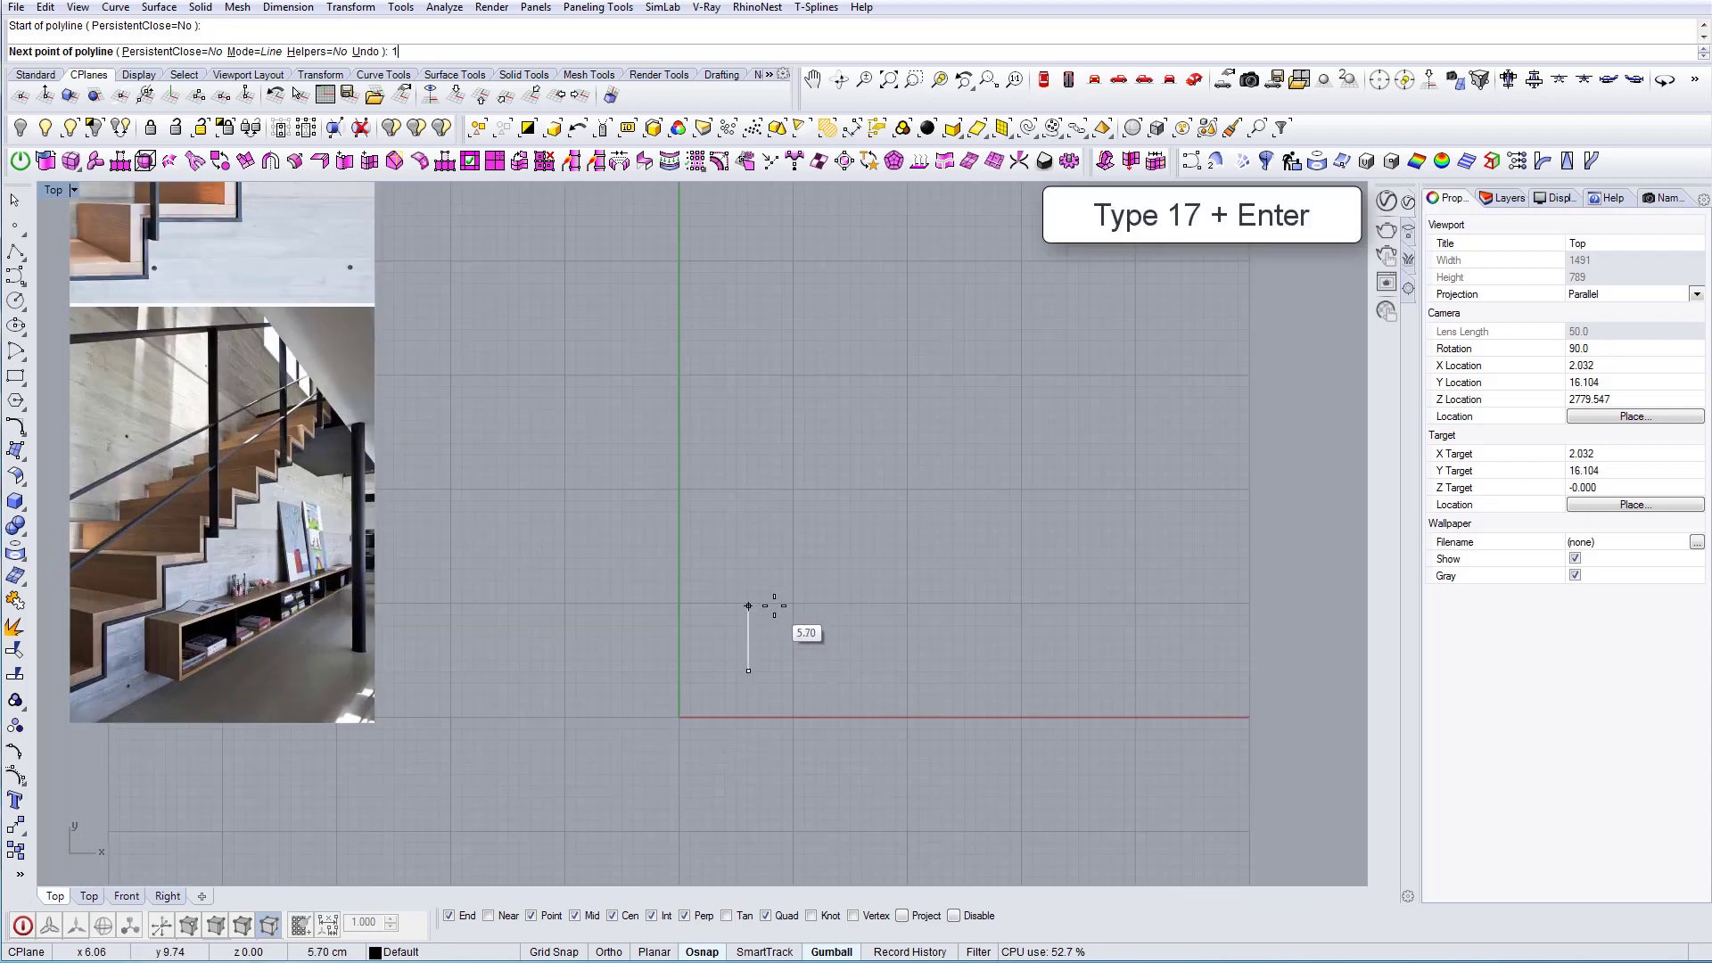
key("Return")
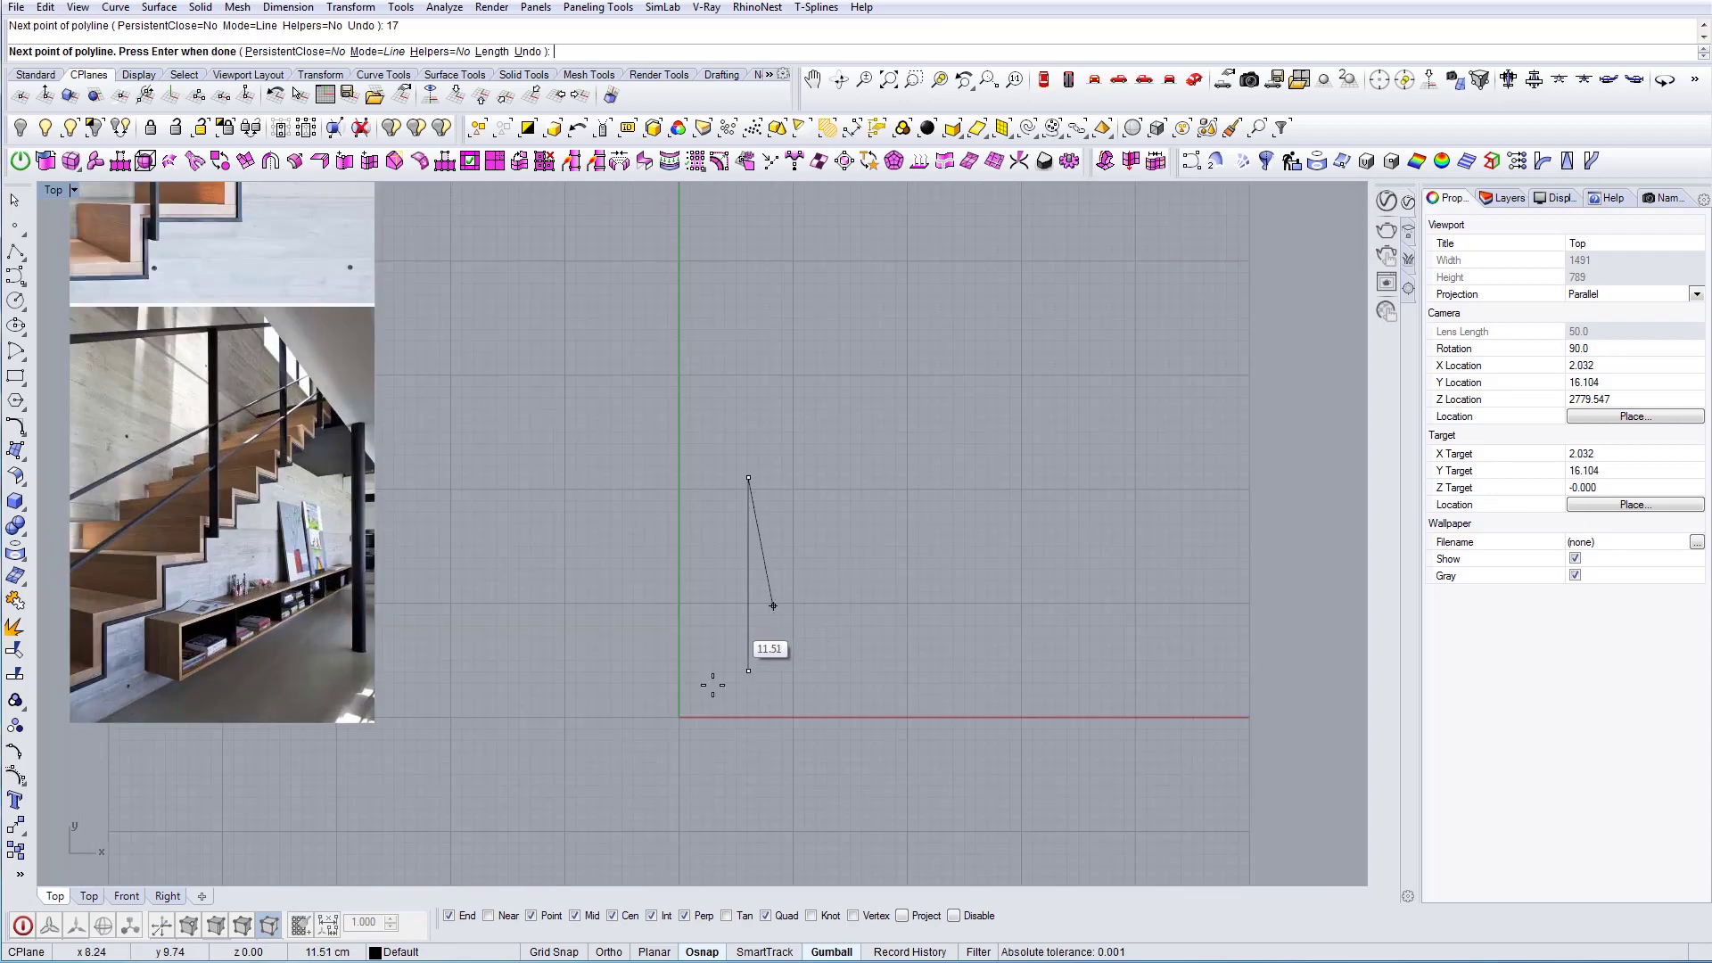
Extend the polyline from the riser's upper end with a 30 cm horizontal tread in positive X and finish it
scroll(712, 685, "down", 3)
key("F8")
scroll(894, 597, "up", 2)
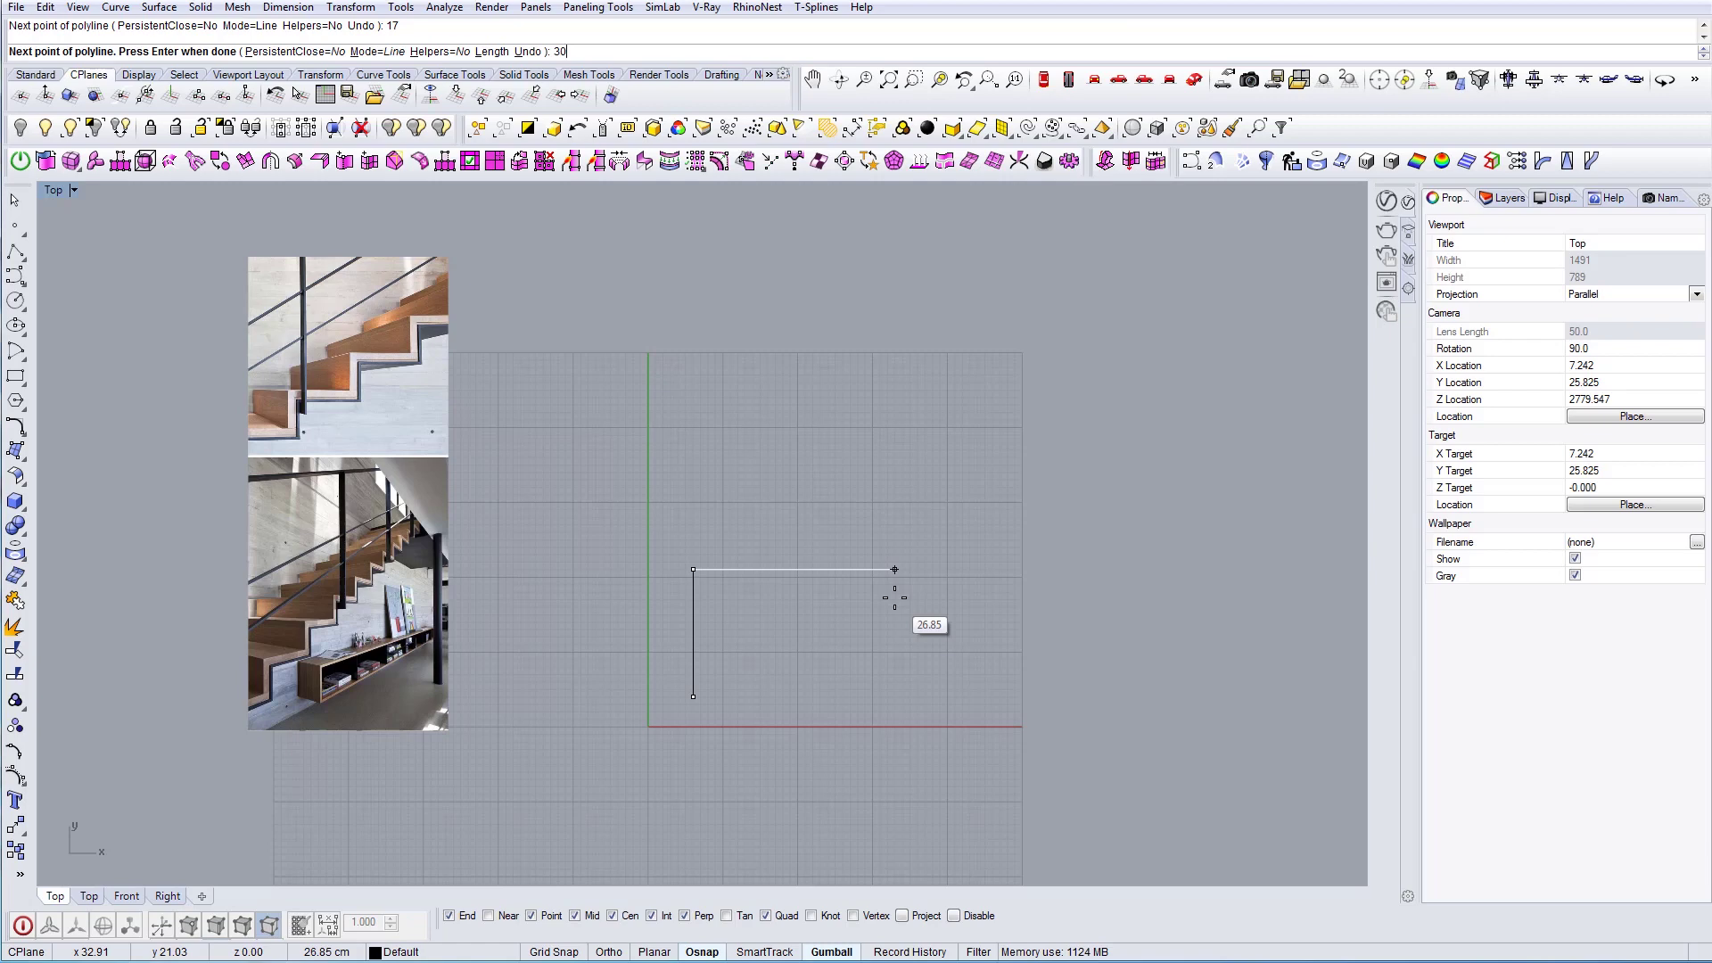
key("Return")
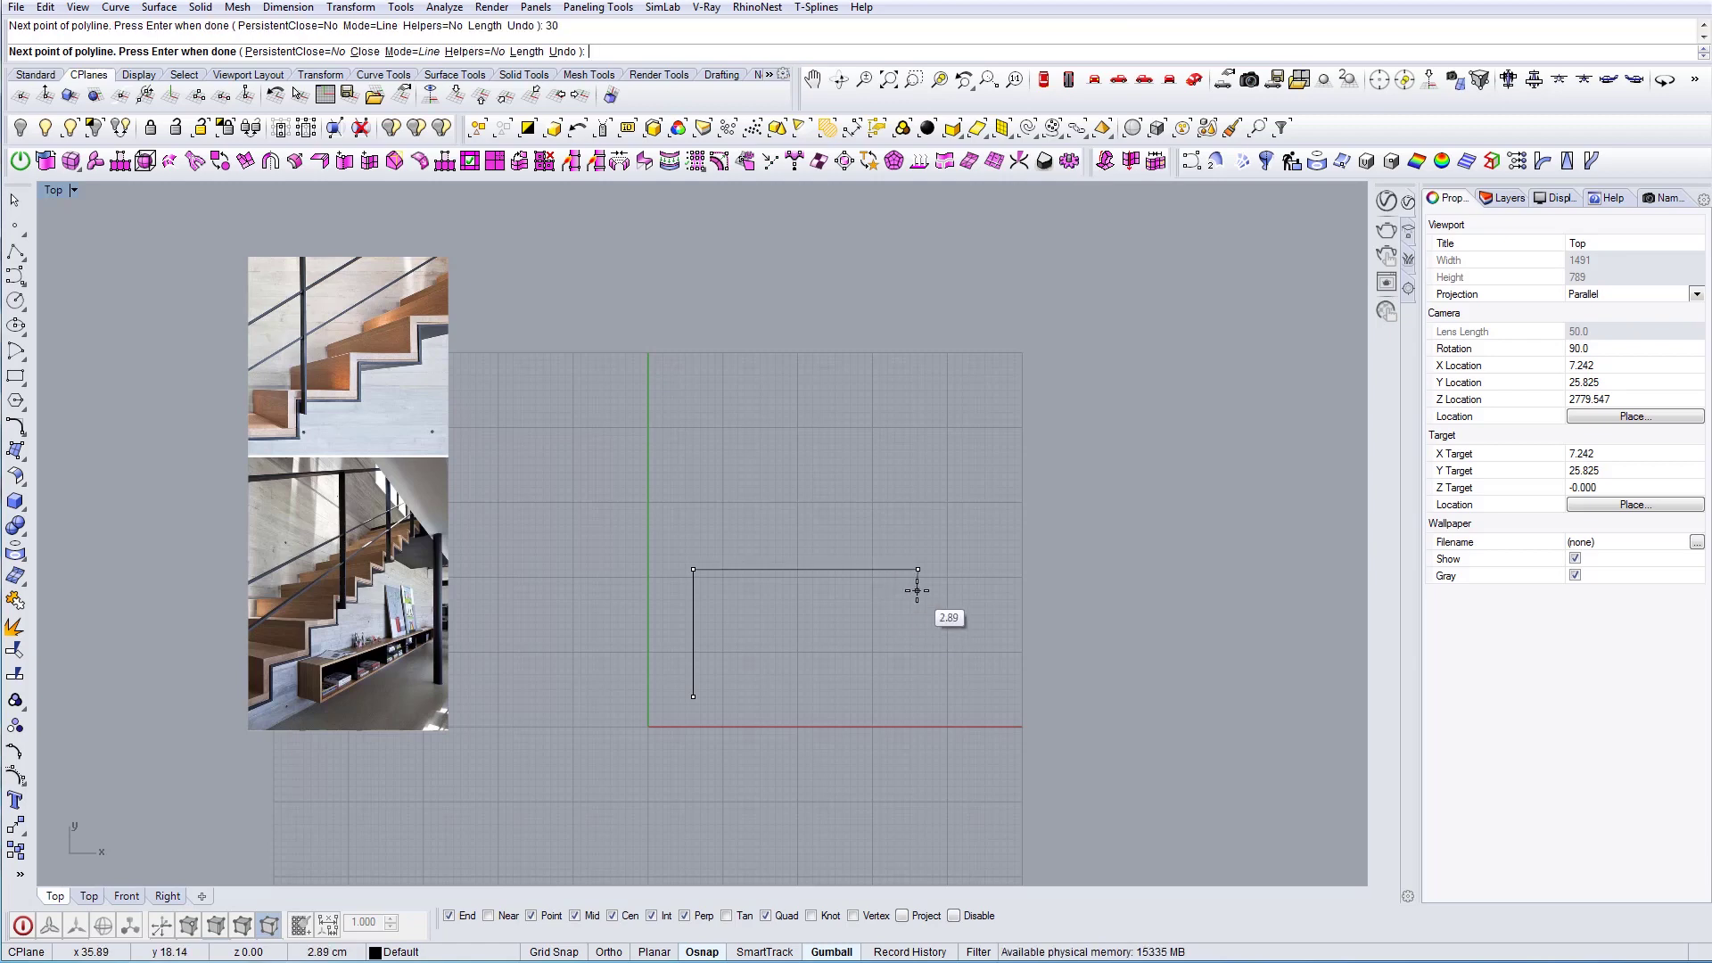
key("Return")
Copy the step polyline from the lower end of its riser to the free end of its tread
right_click_drag(878, 616, 785, 673)
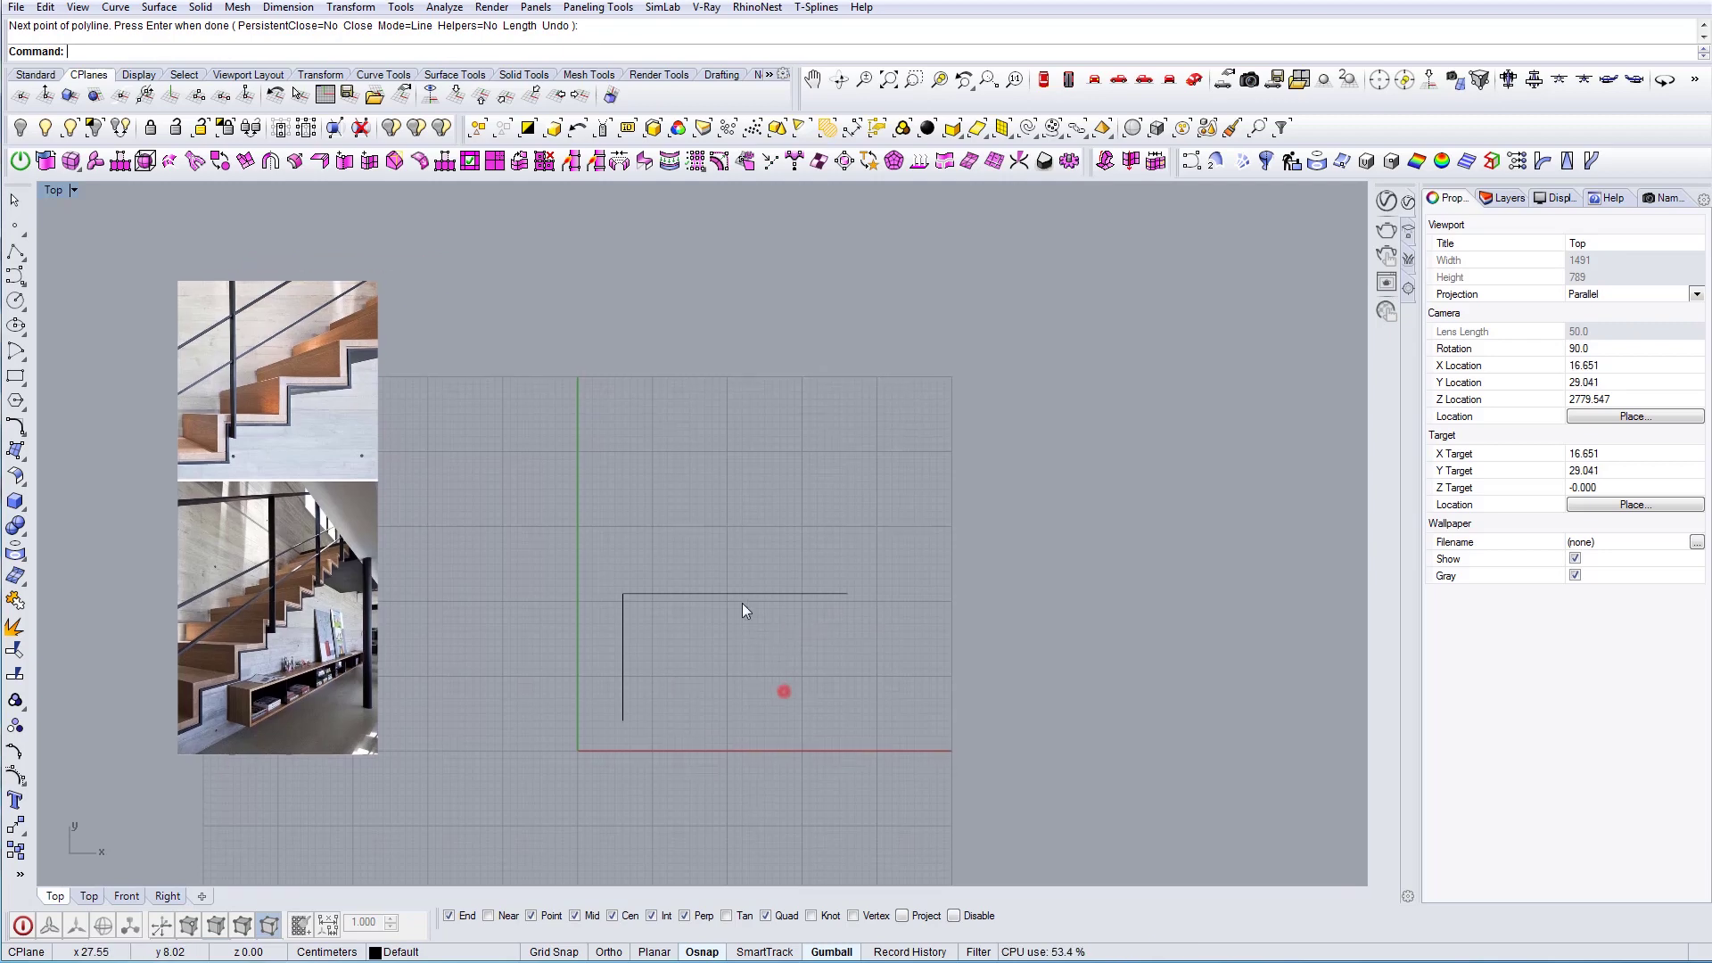
left_click_drag(742, 603, 683, 646)
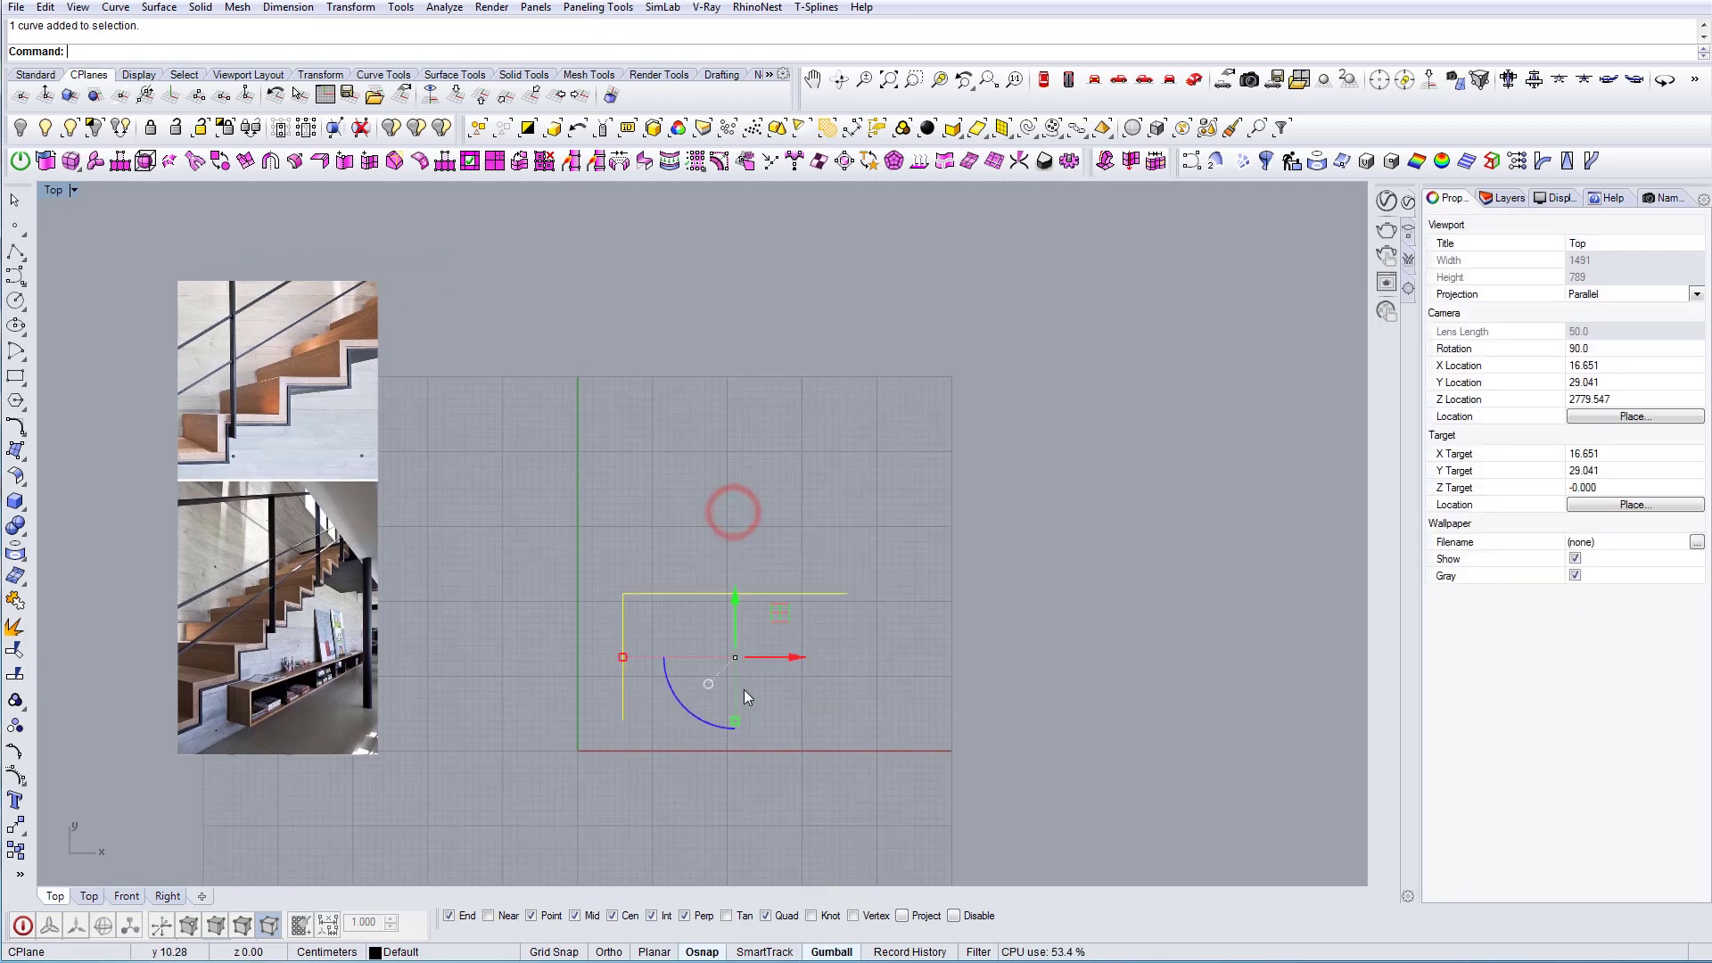
right_click_drag(747, 697, 664, 723)
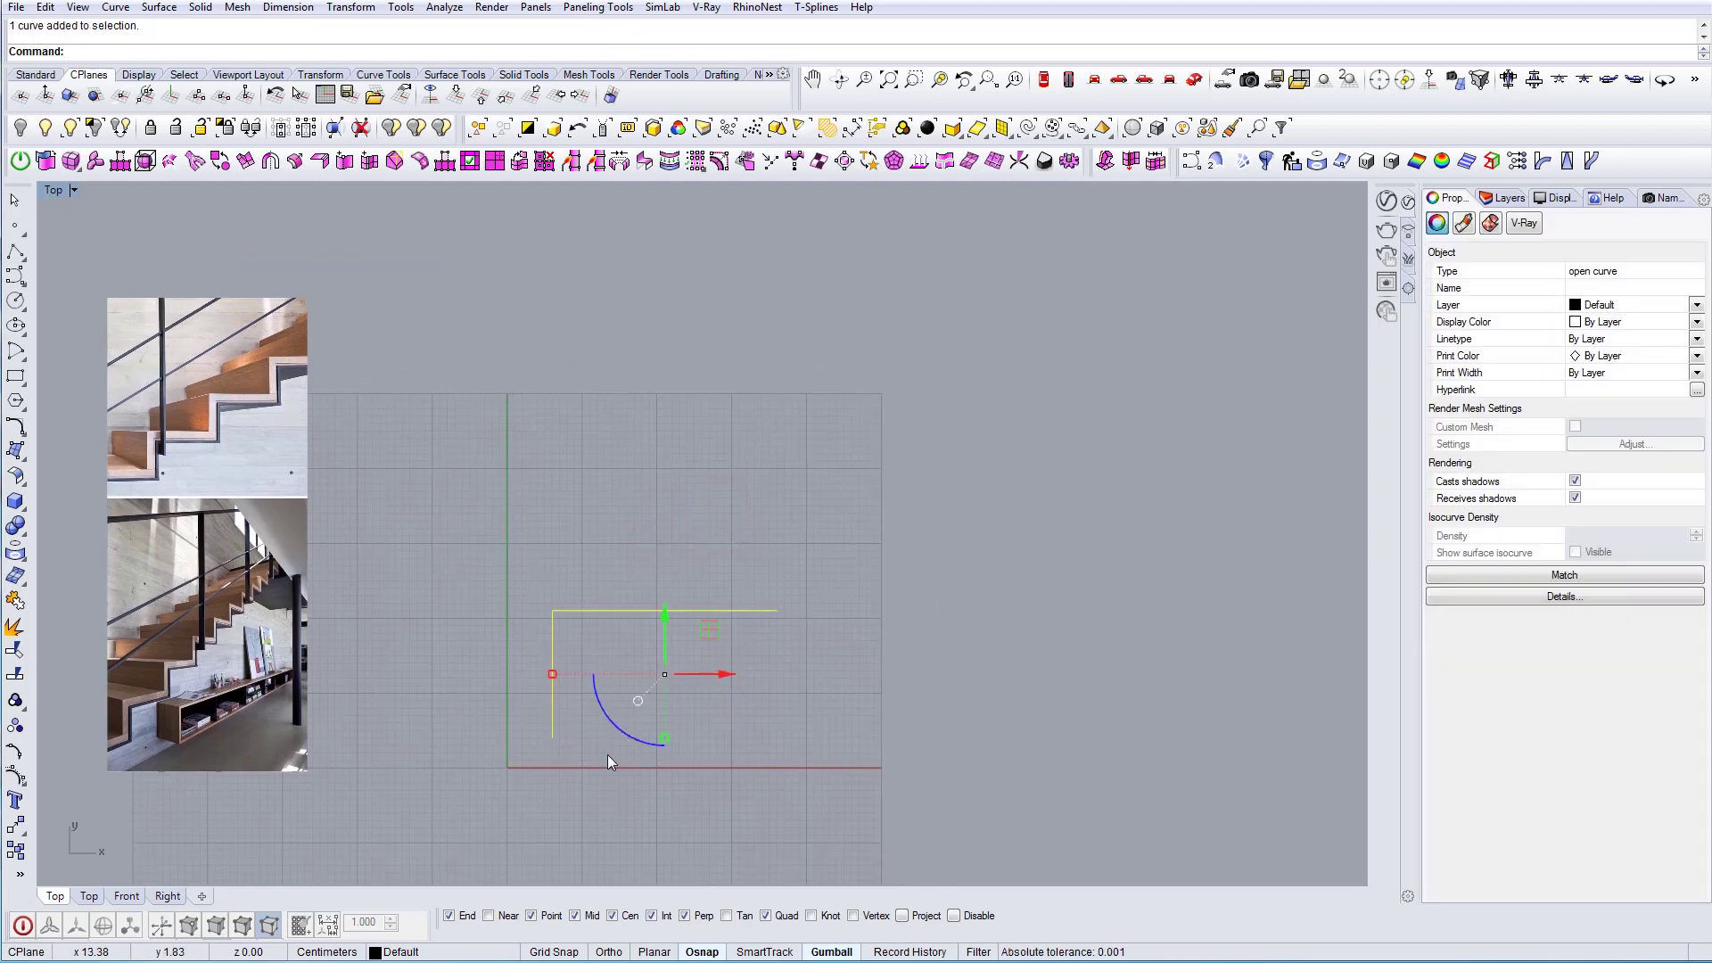
type("copy")
key("Return")
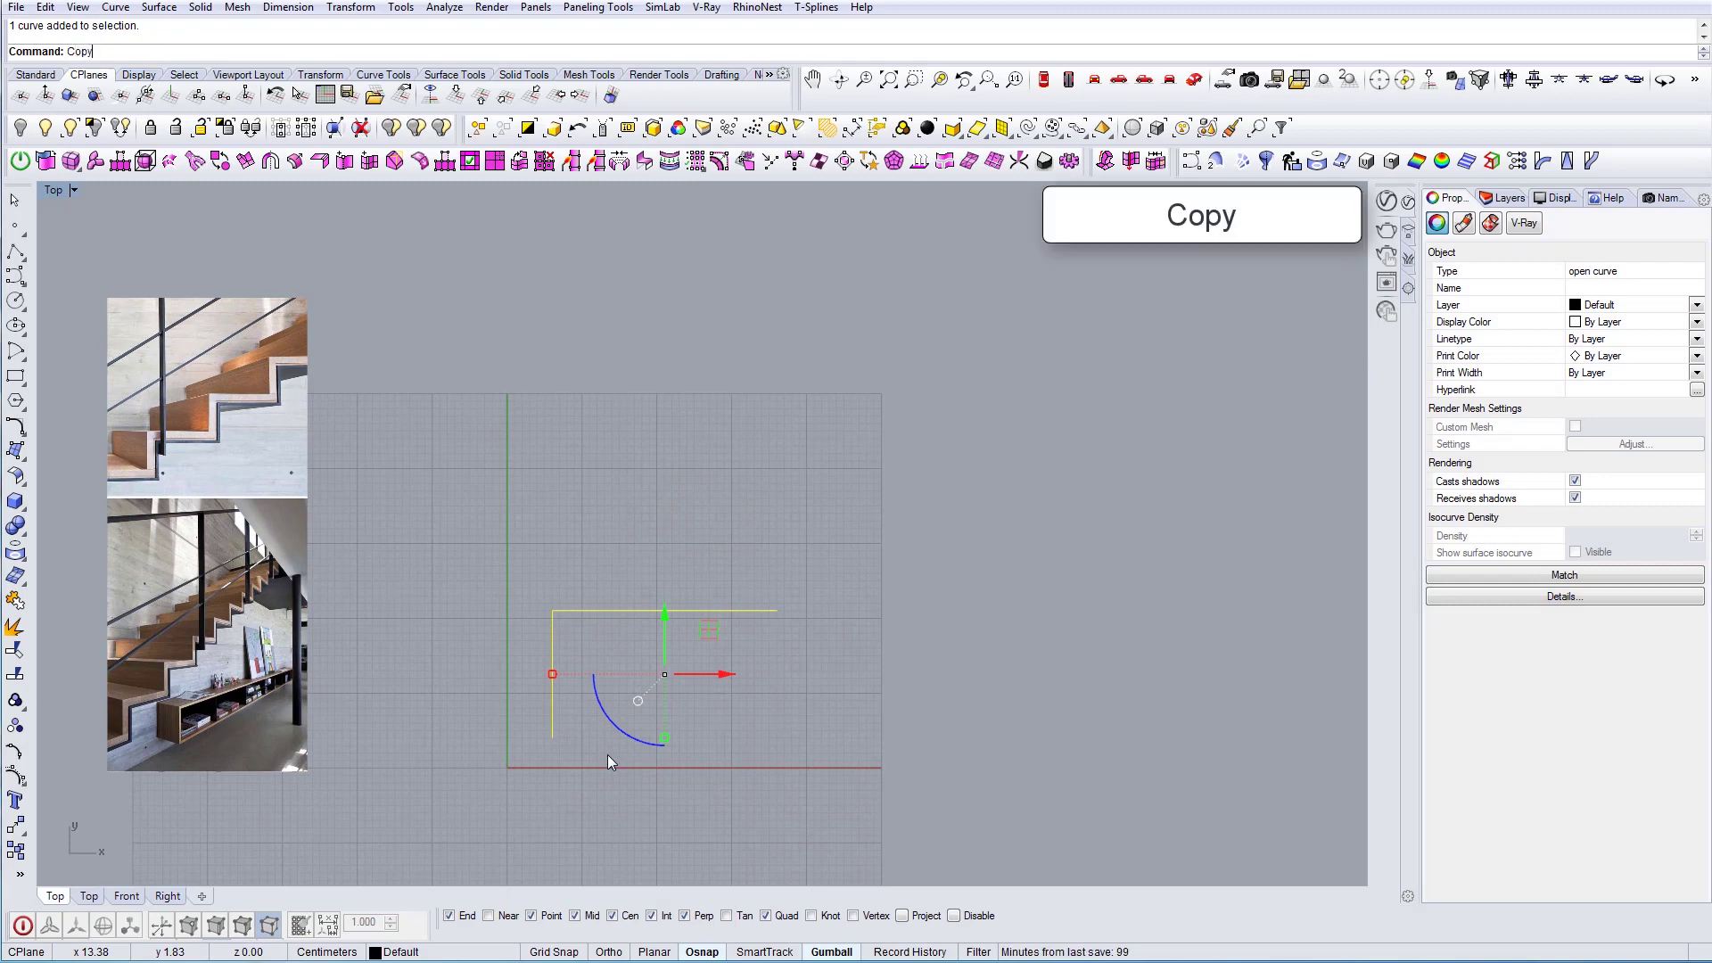
left_click(550, 738)
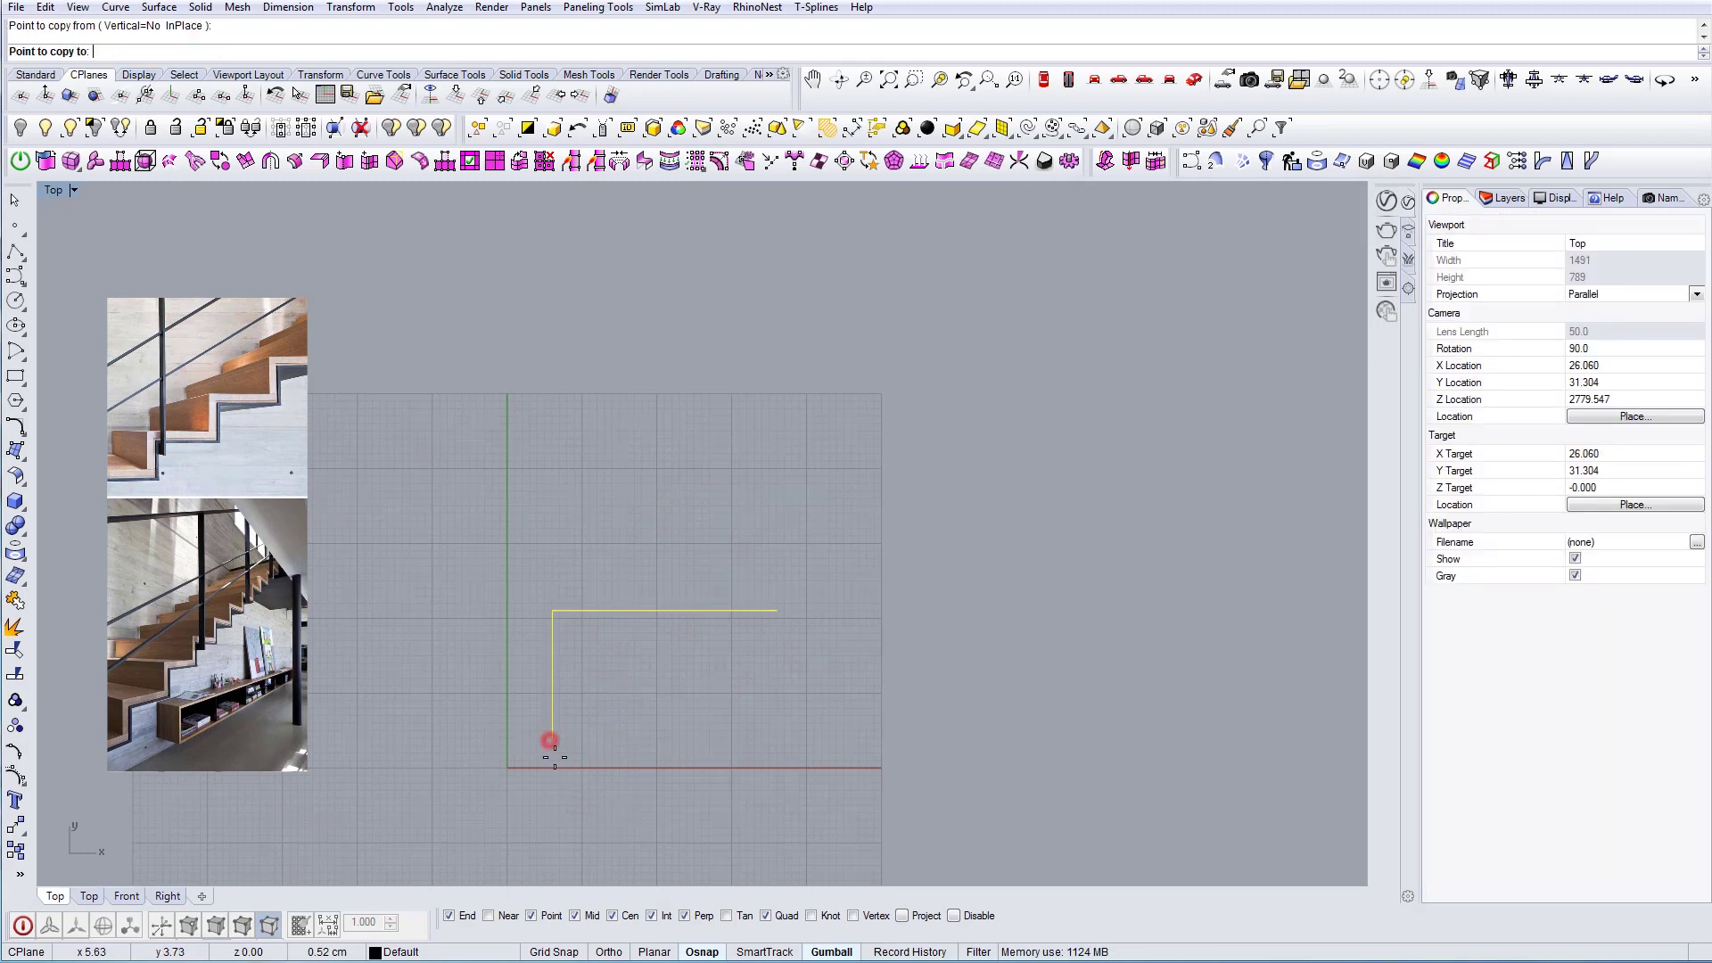
left_click(778, 612)
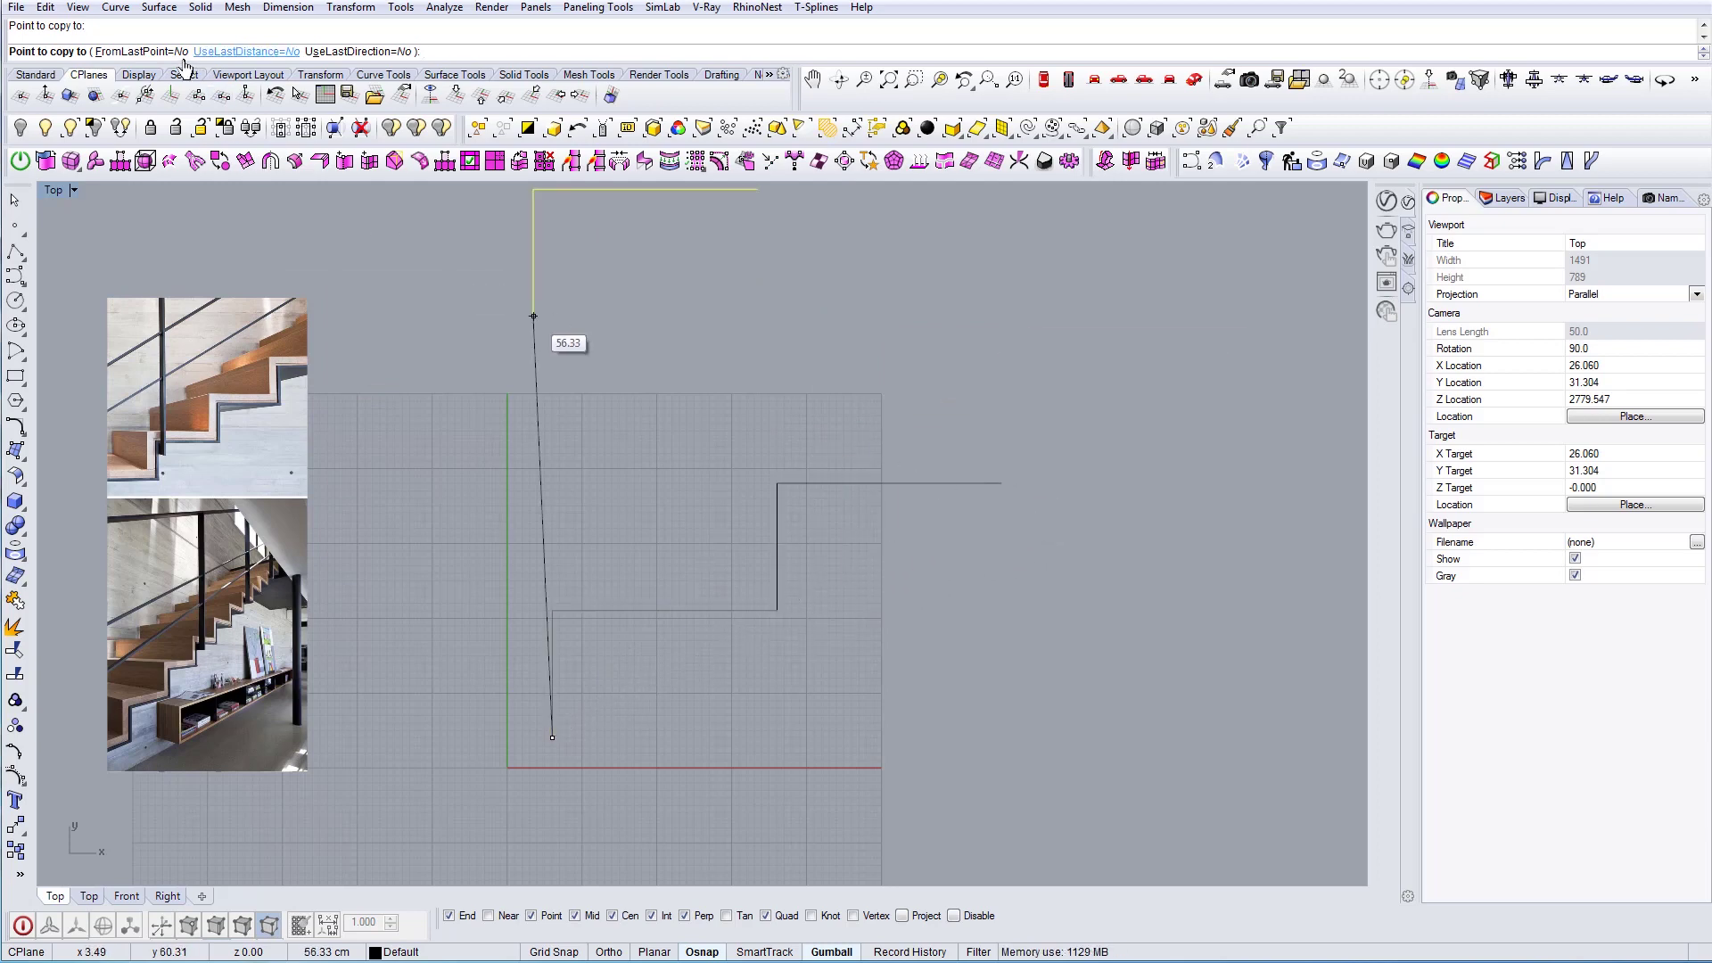
Add twelve more copies of the step up the stair line with FromLastPoint, UseLastDistance and UseLastDirection set to Yes
left_click(147, 51)
left_click(259, 51)
left_click(346, 51)
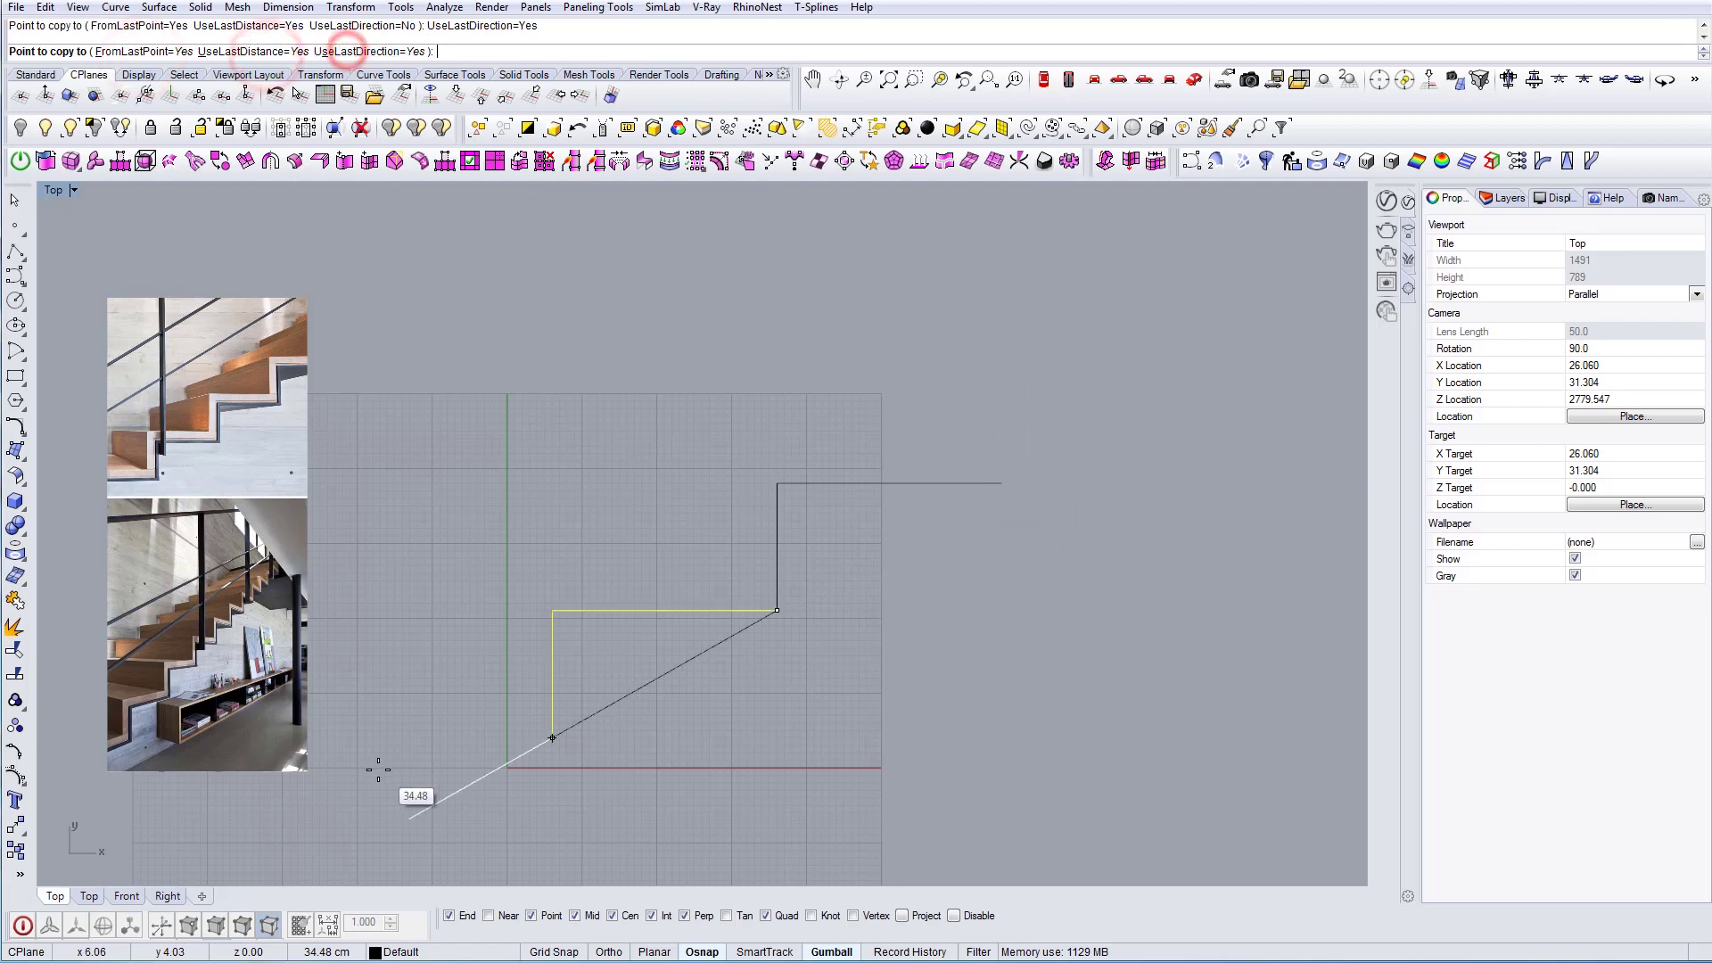
scroll(378, 769, "down", 5)
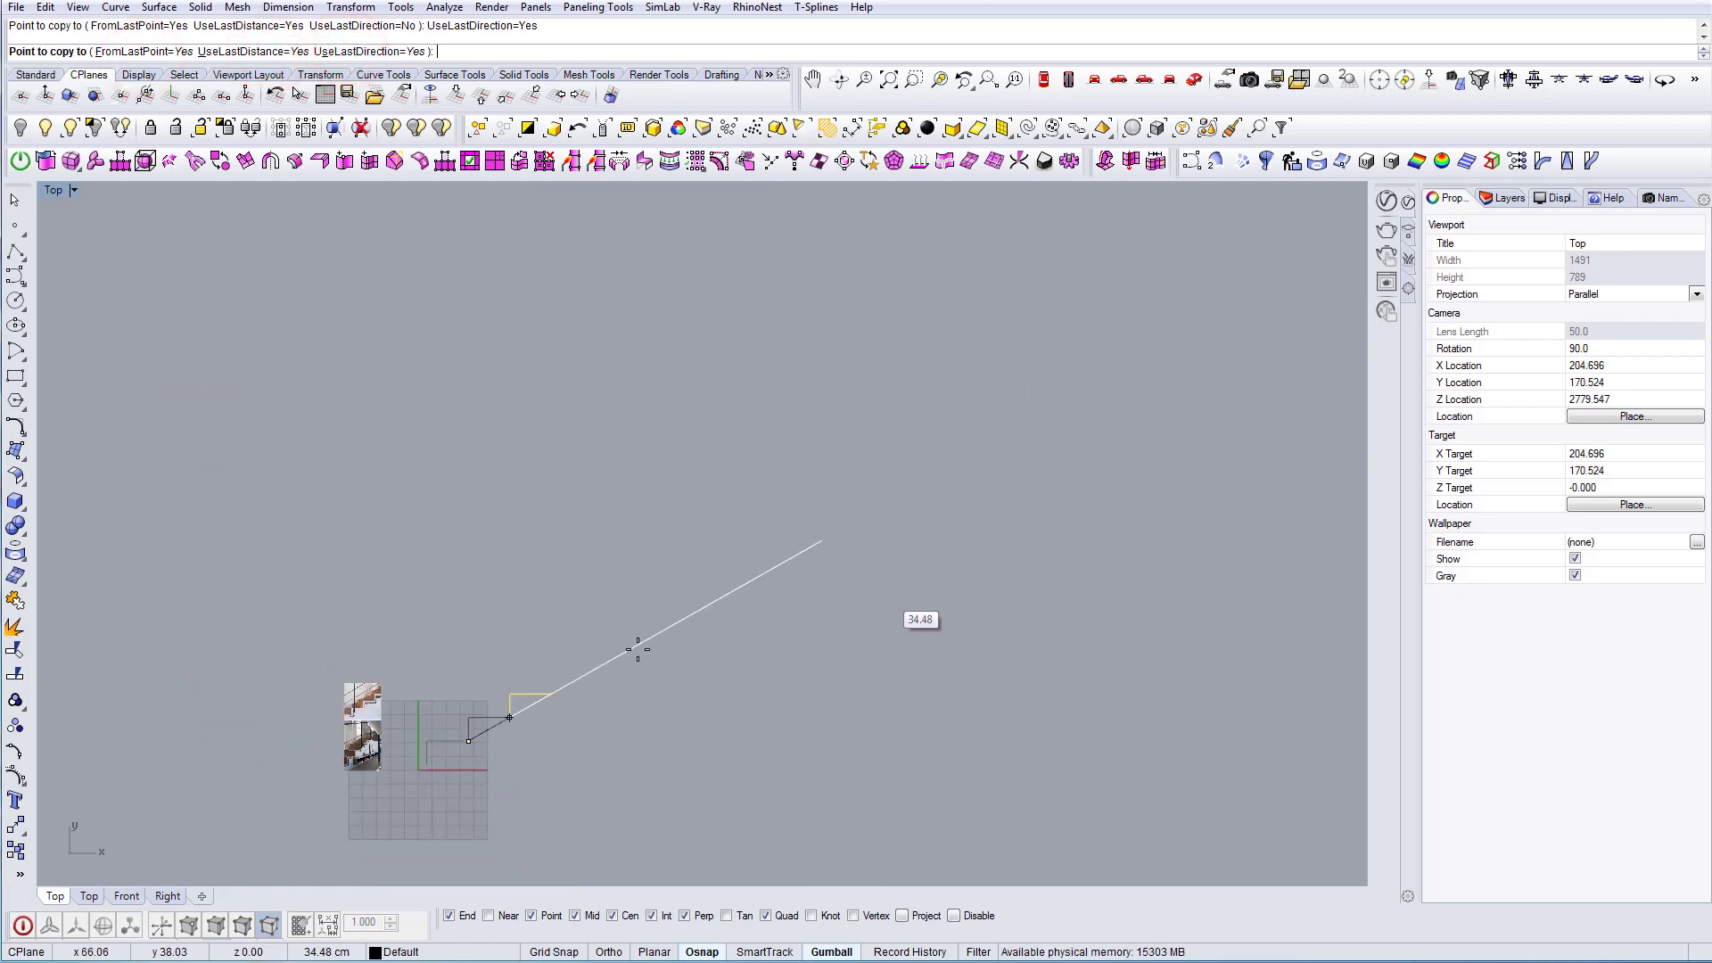
scroll(509, 721, "up", 2)
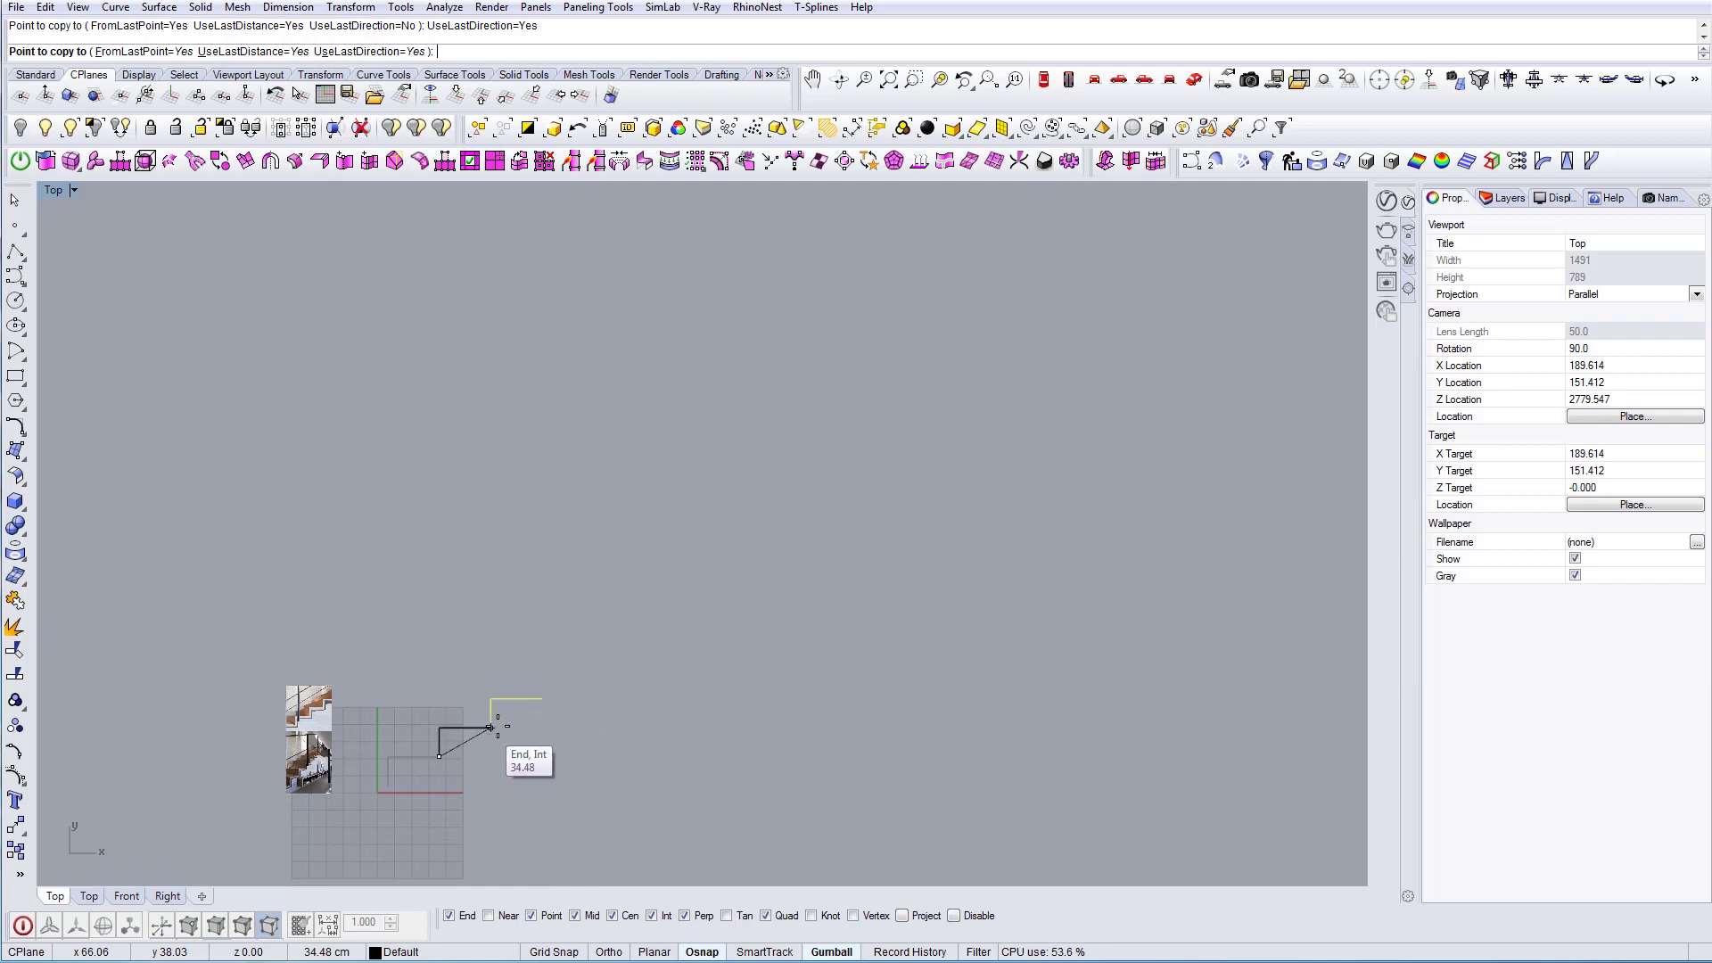
left_click(496, 726)
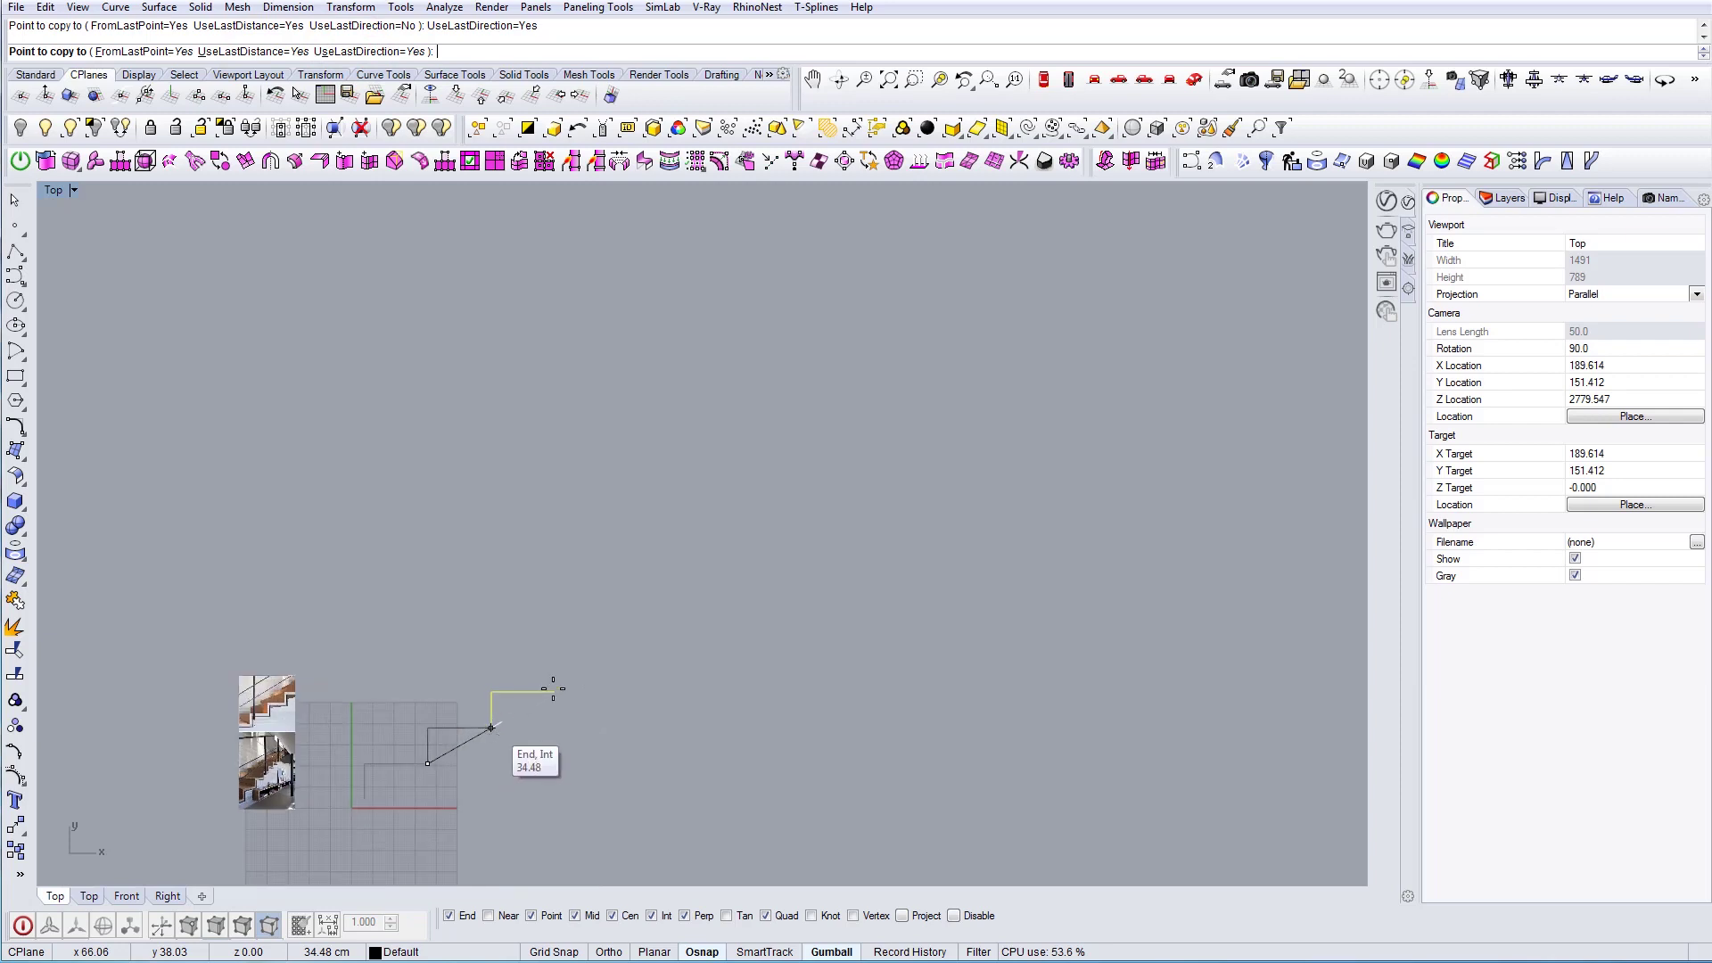
left_click(854, 573)
left_click(947, 533)
left_click(1043, 506)
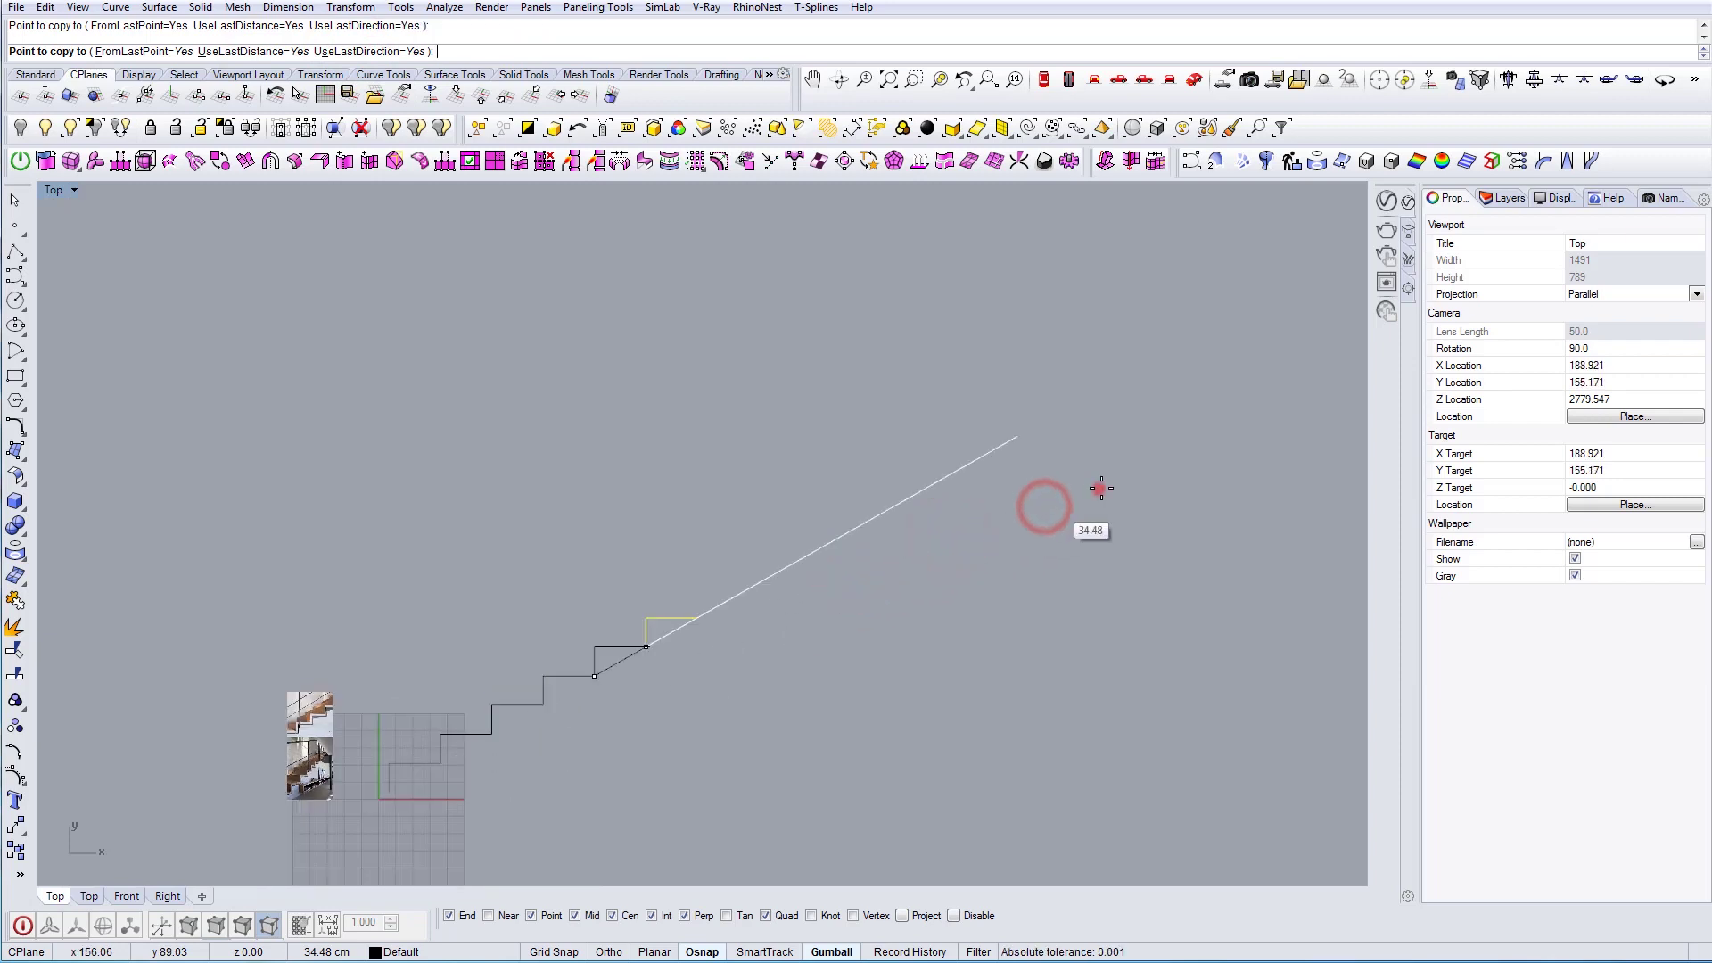
left_click(1102, 489)
left_click(1163, 467)
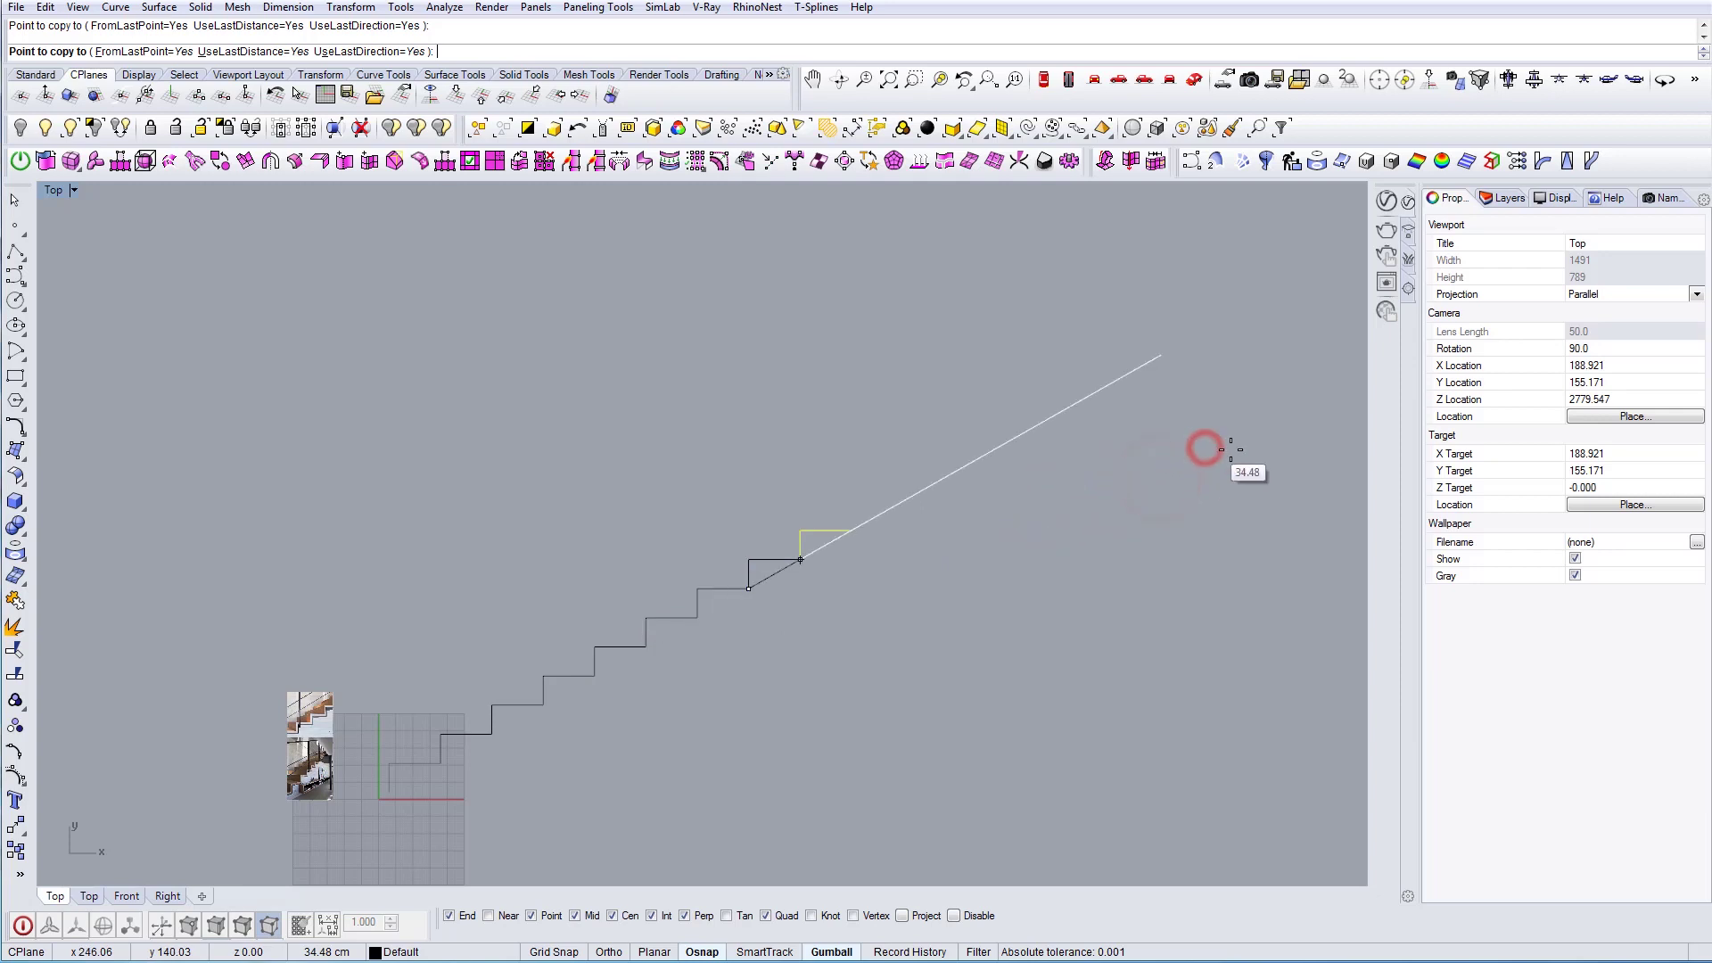
left_click(1243, 439)
left_click(1228, 447)
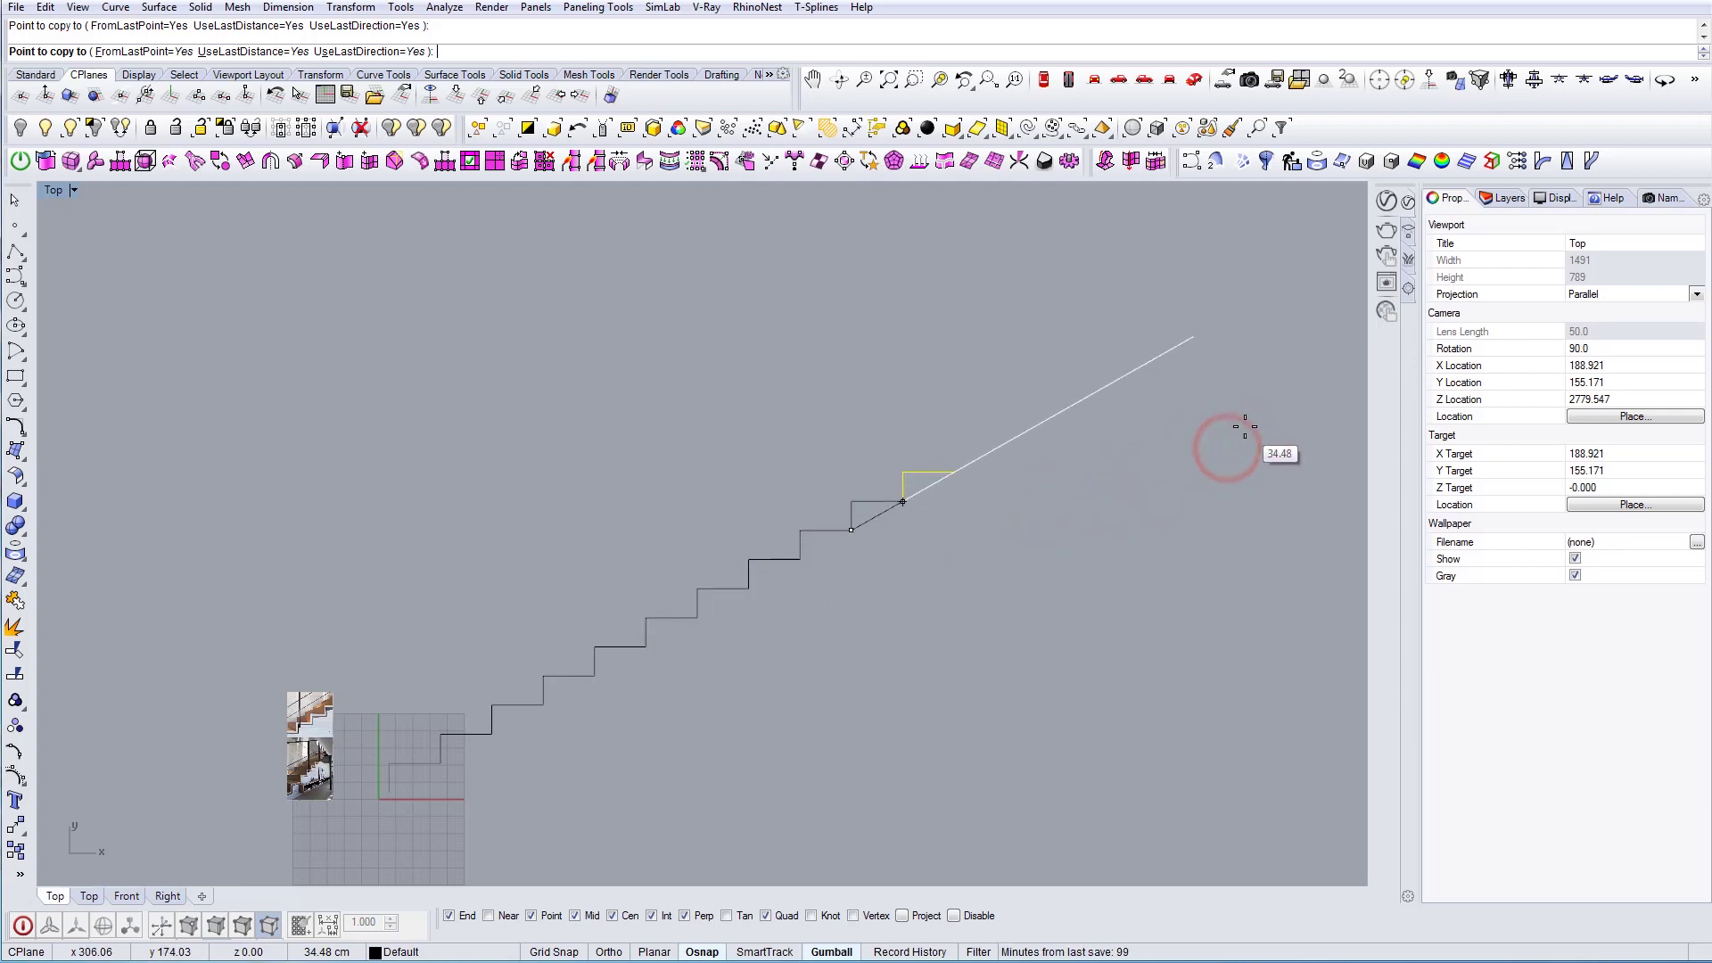
left_click(1243, 427)
left_click(1246, 424)
left_click(1251, 425)
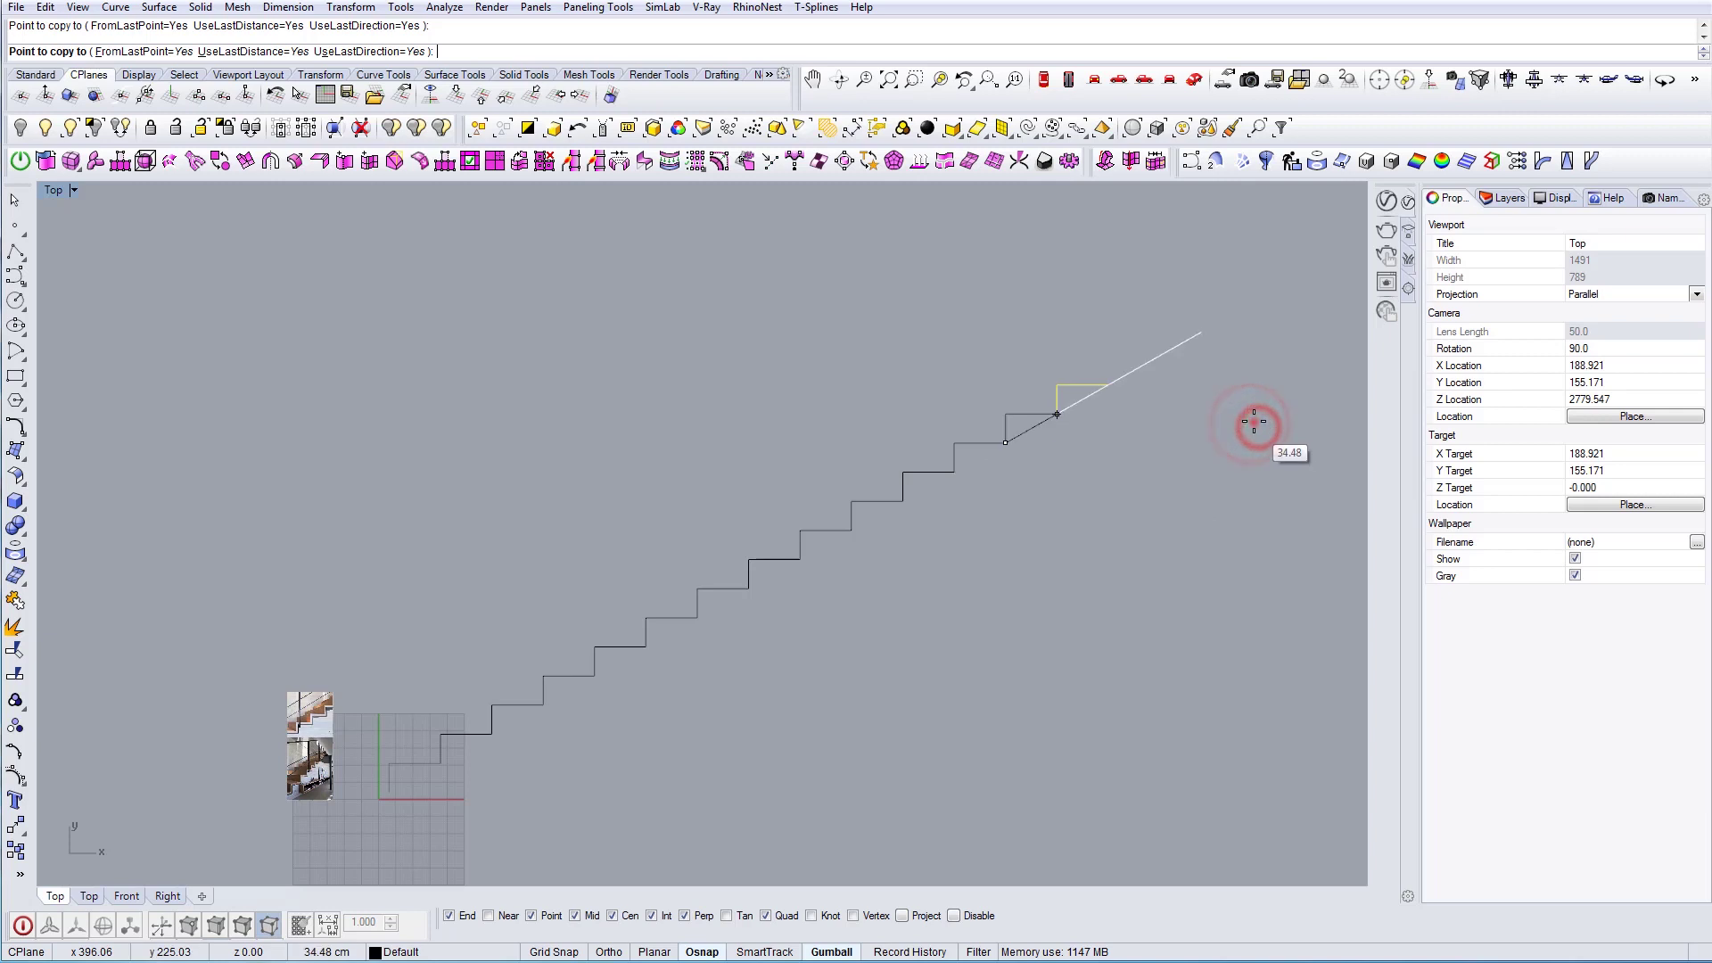
left_click(1254, 421)
right_click(1253, 421)
Check the steps along the stair run and delete the two topmost step polylines
right_click_drag(552, 735, 502, 741)
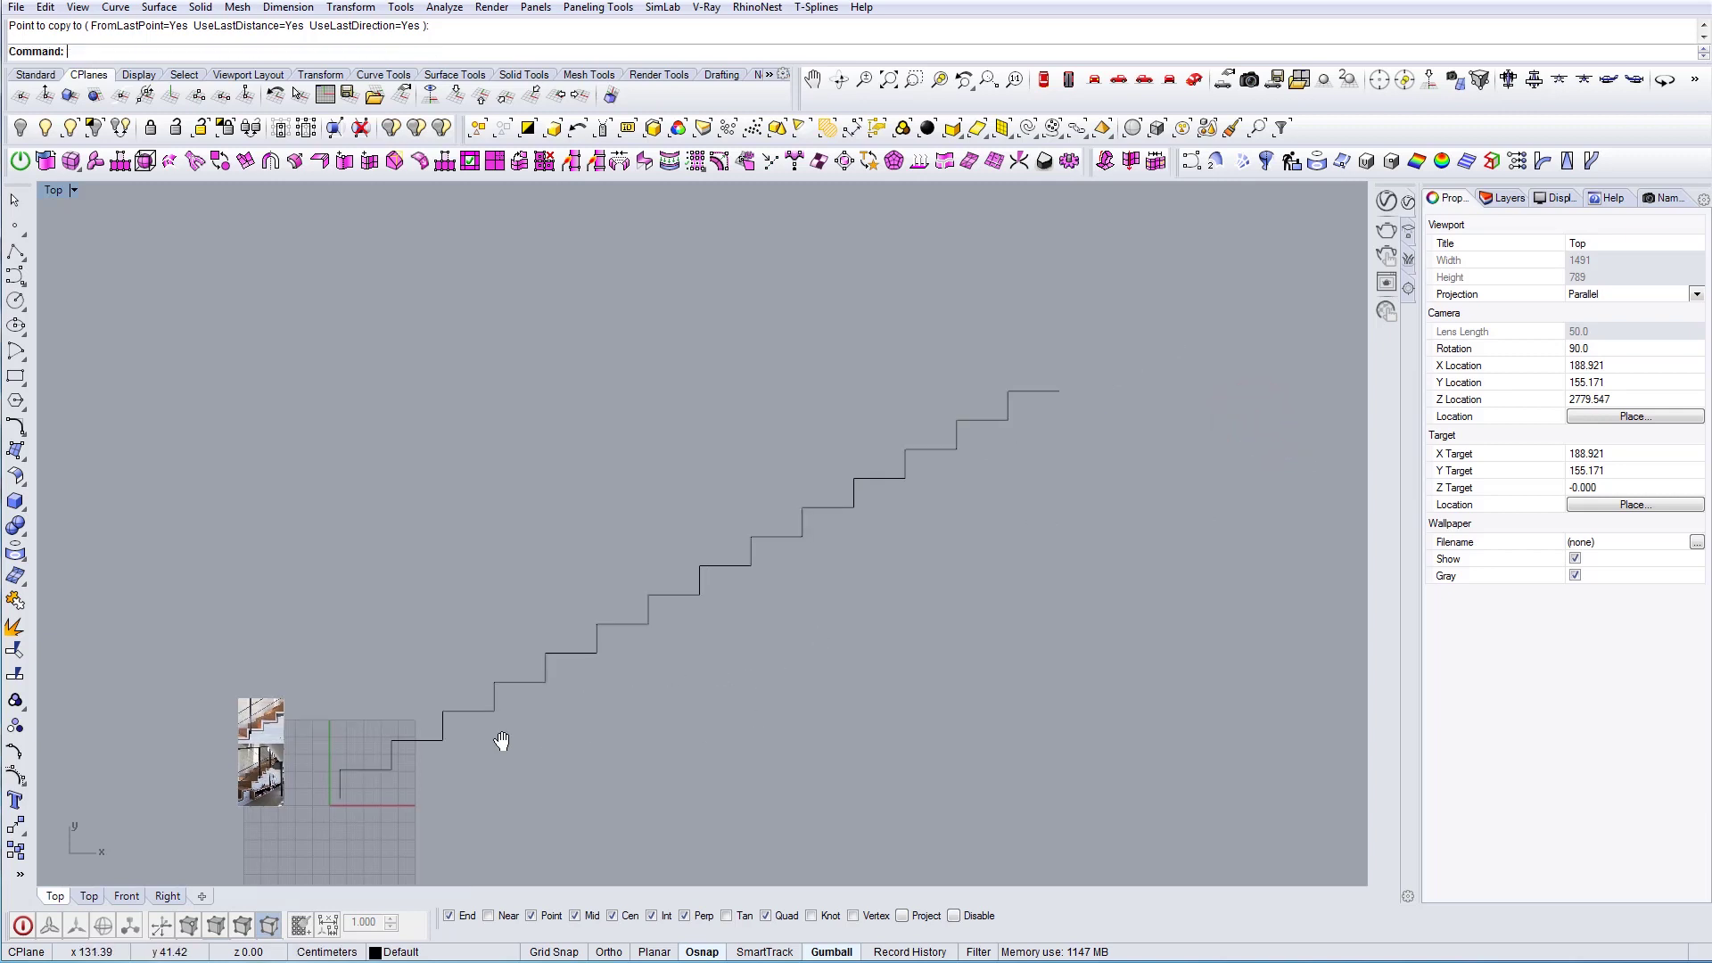
scroll(502, 741, "up", 2)
left_click(285, 802)
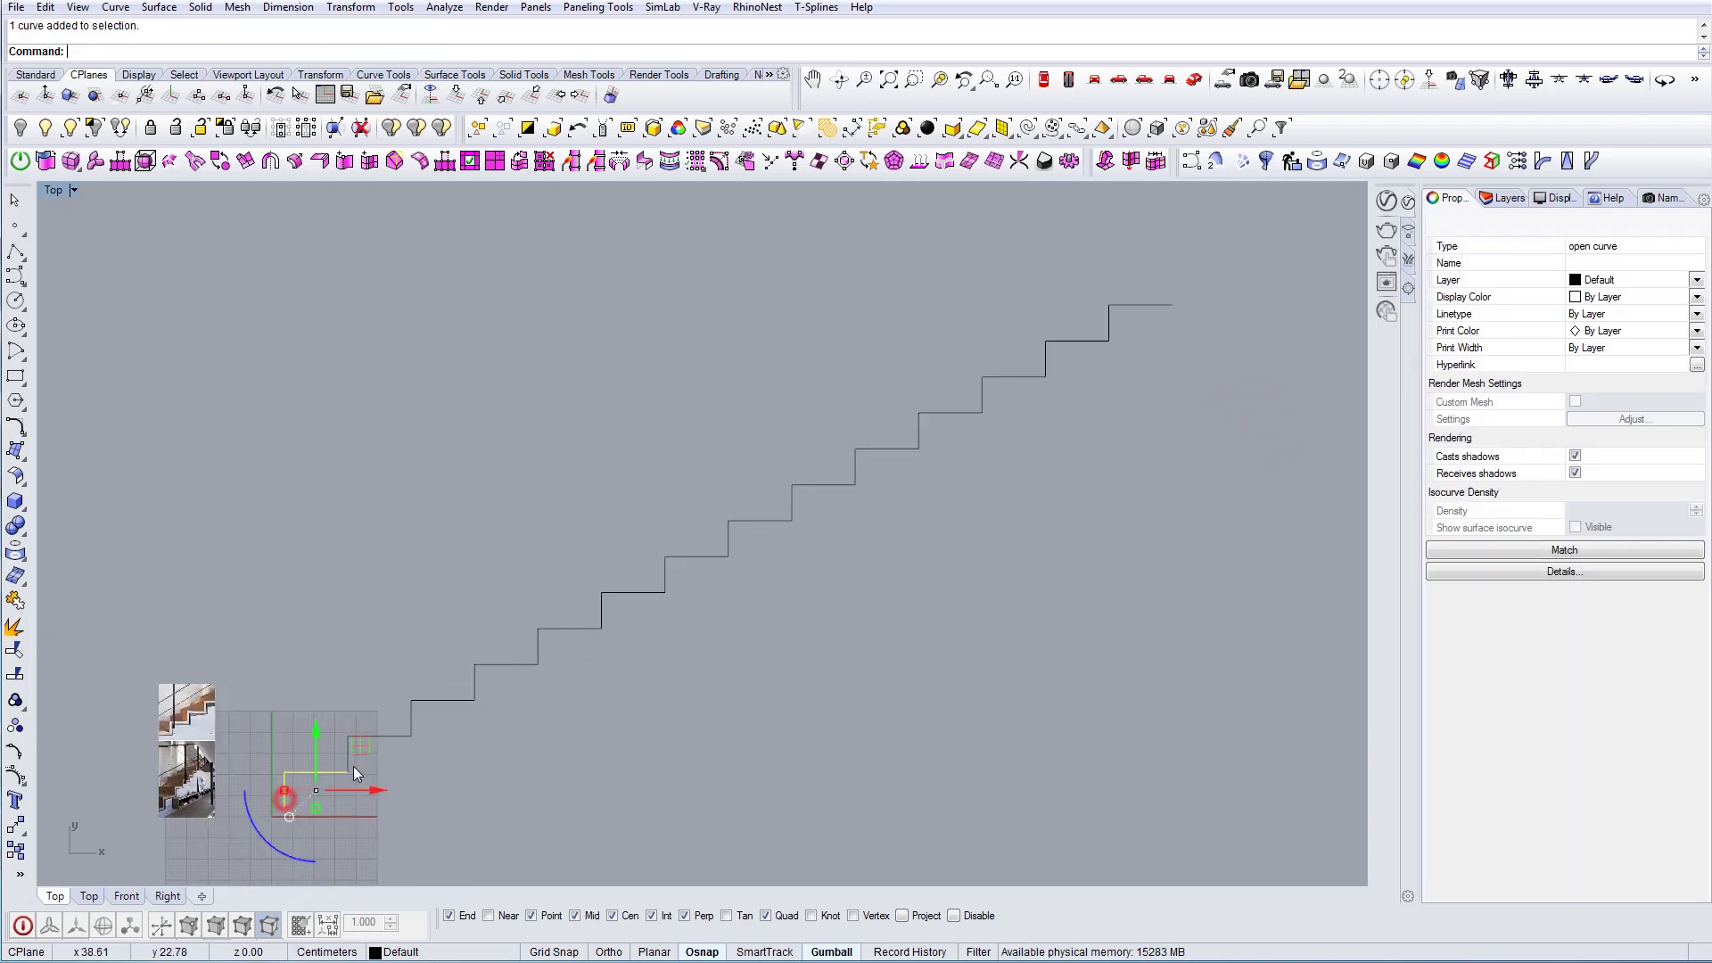
left_click(417, 713)
left_click(466, 681)
left_click(539, 644)
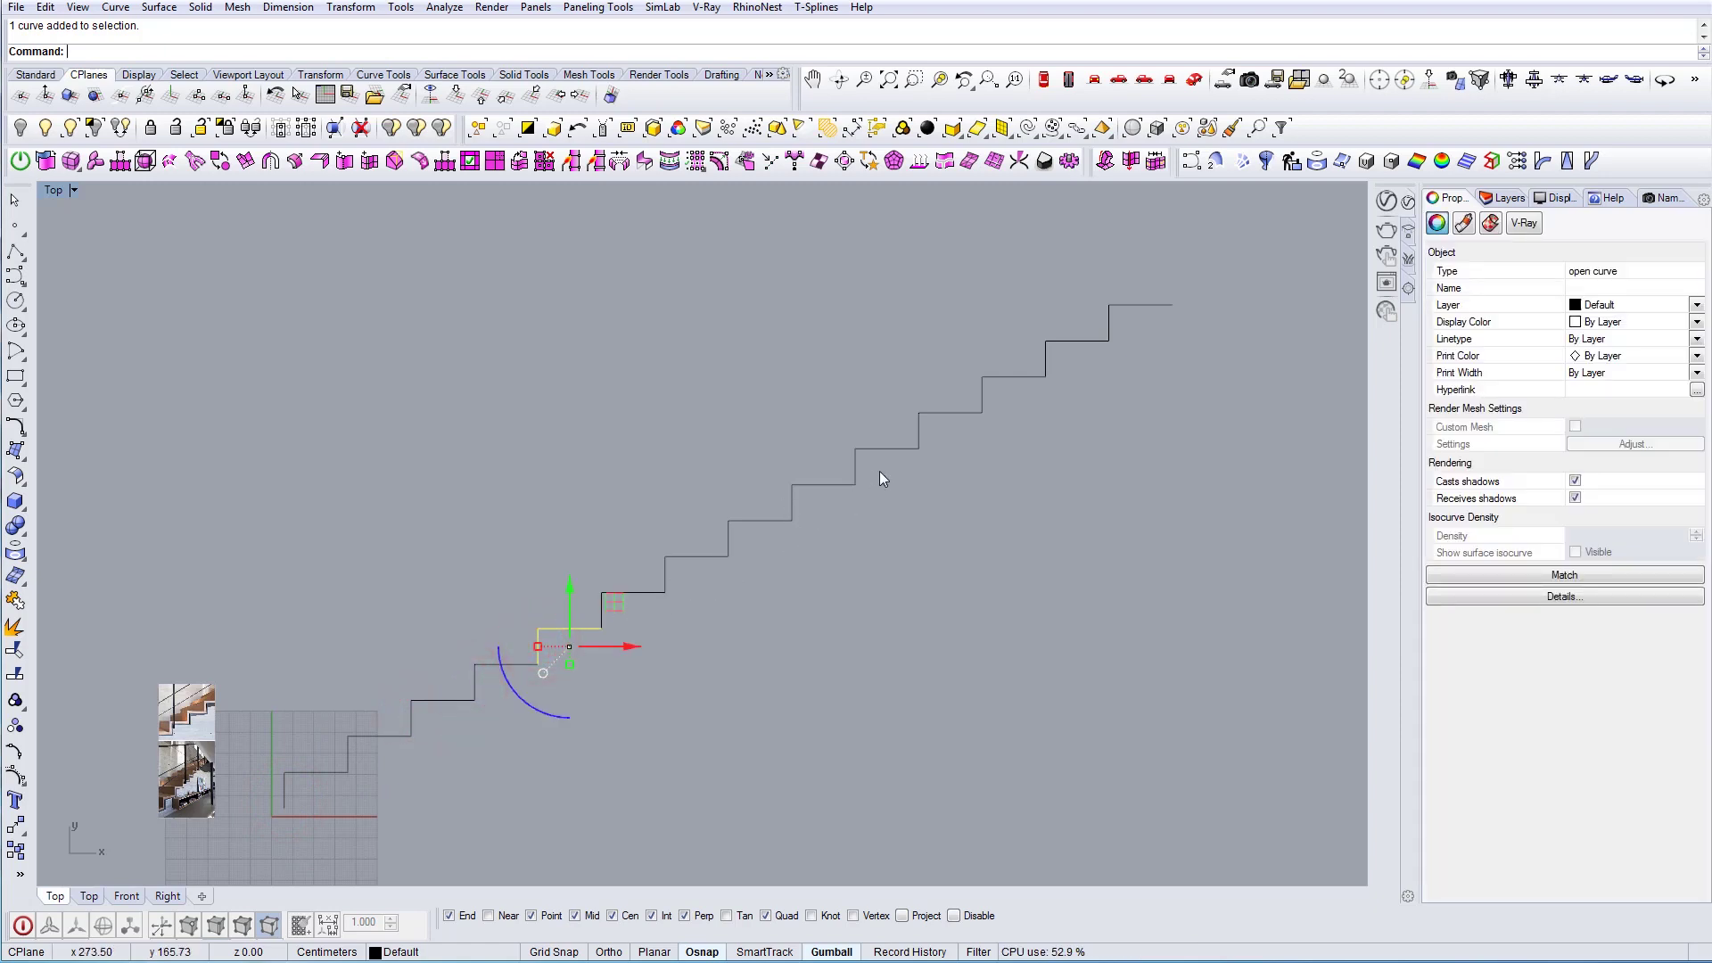
left_click_drag(1174, 344, 1034, 285)
key("Delete")
Examine the individual step curves along the whole stair run and compare the profile with the reference photos
right_click_drag(791, 577, 1009, 449)
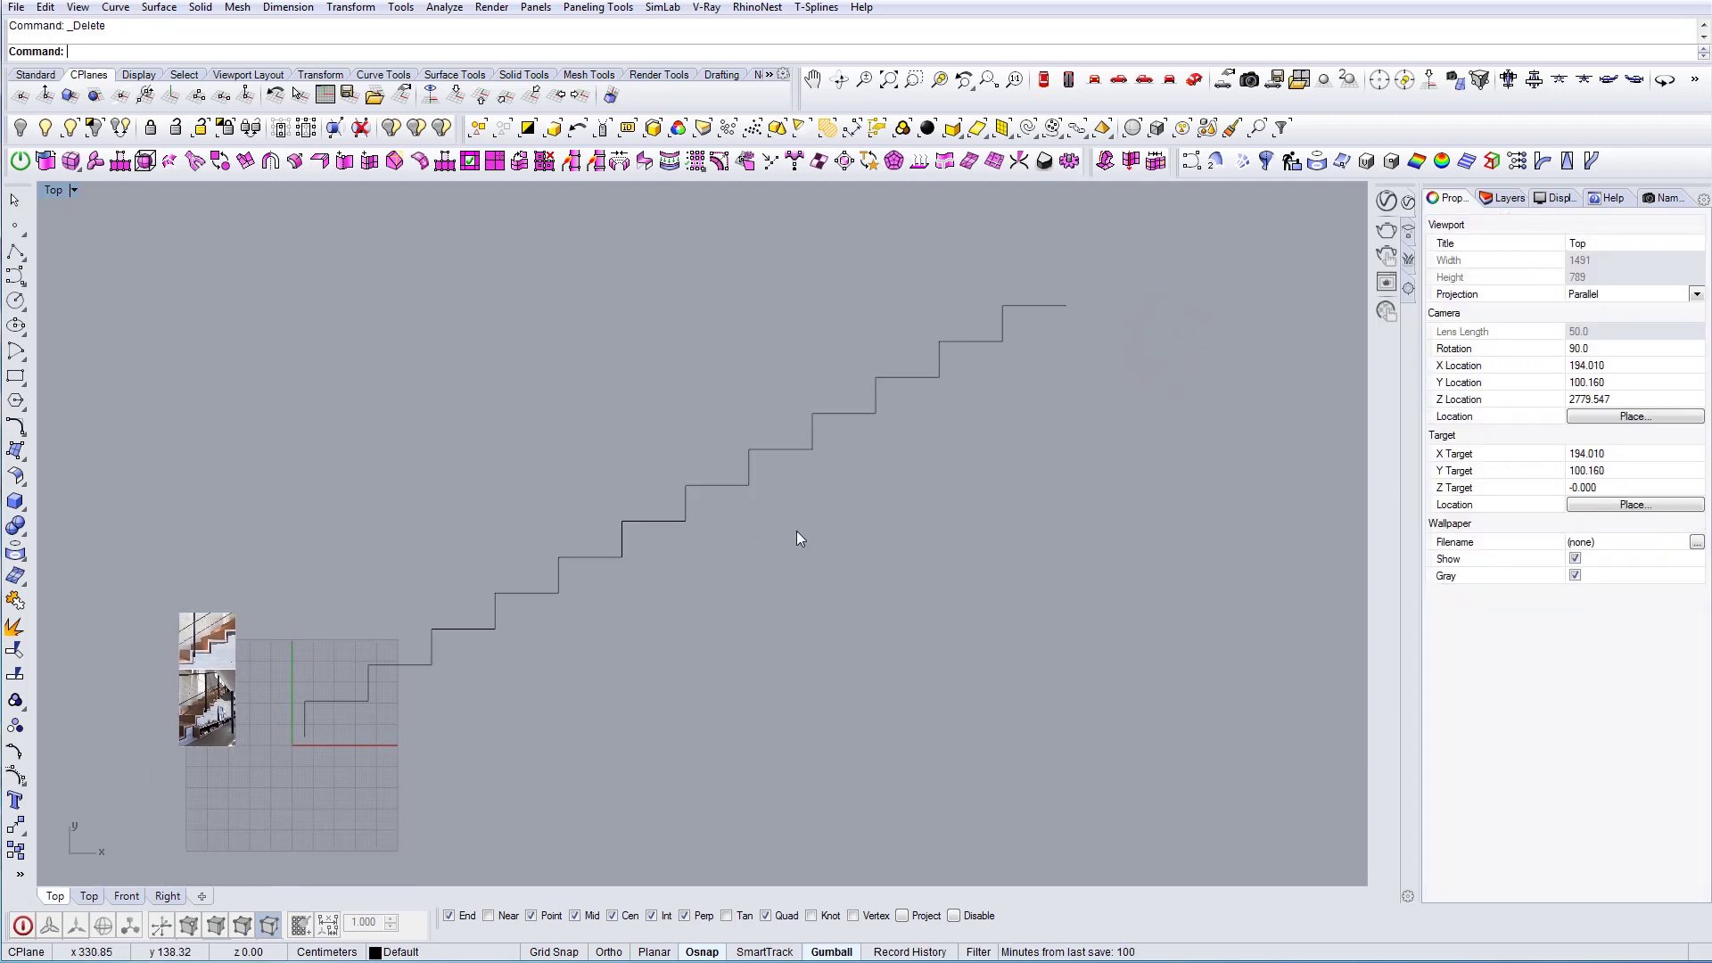
right_click_drag(367, 719, 478, 776)
left_click(399, 713)
scroll(513, 701, "up", 2)
left_click_drag(494, 803, 449, 731)
key("Escape")
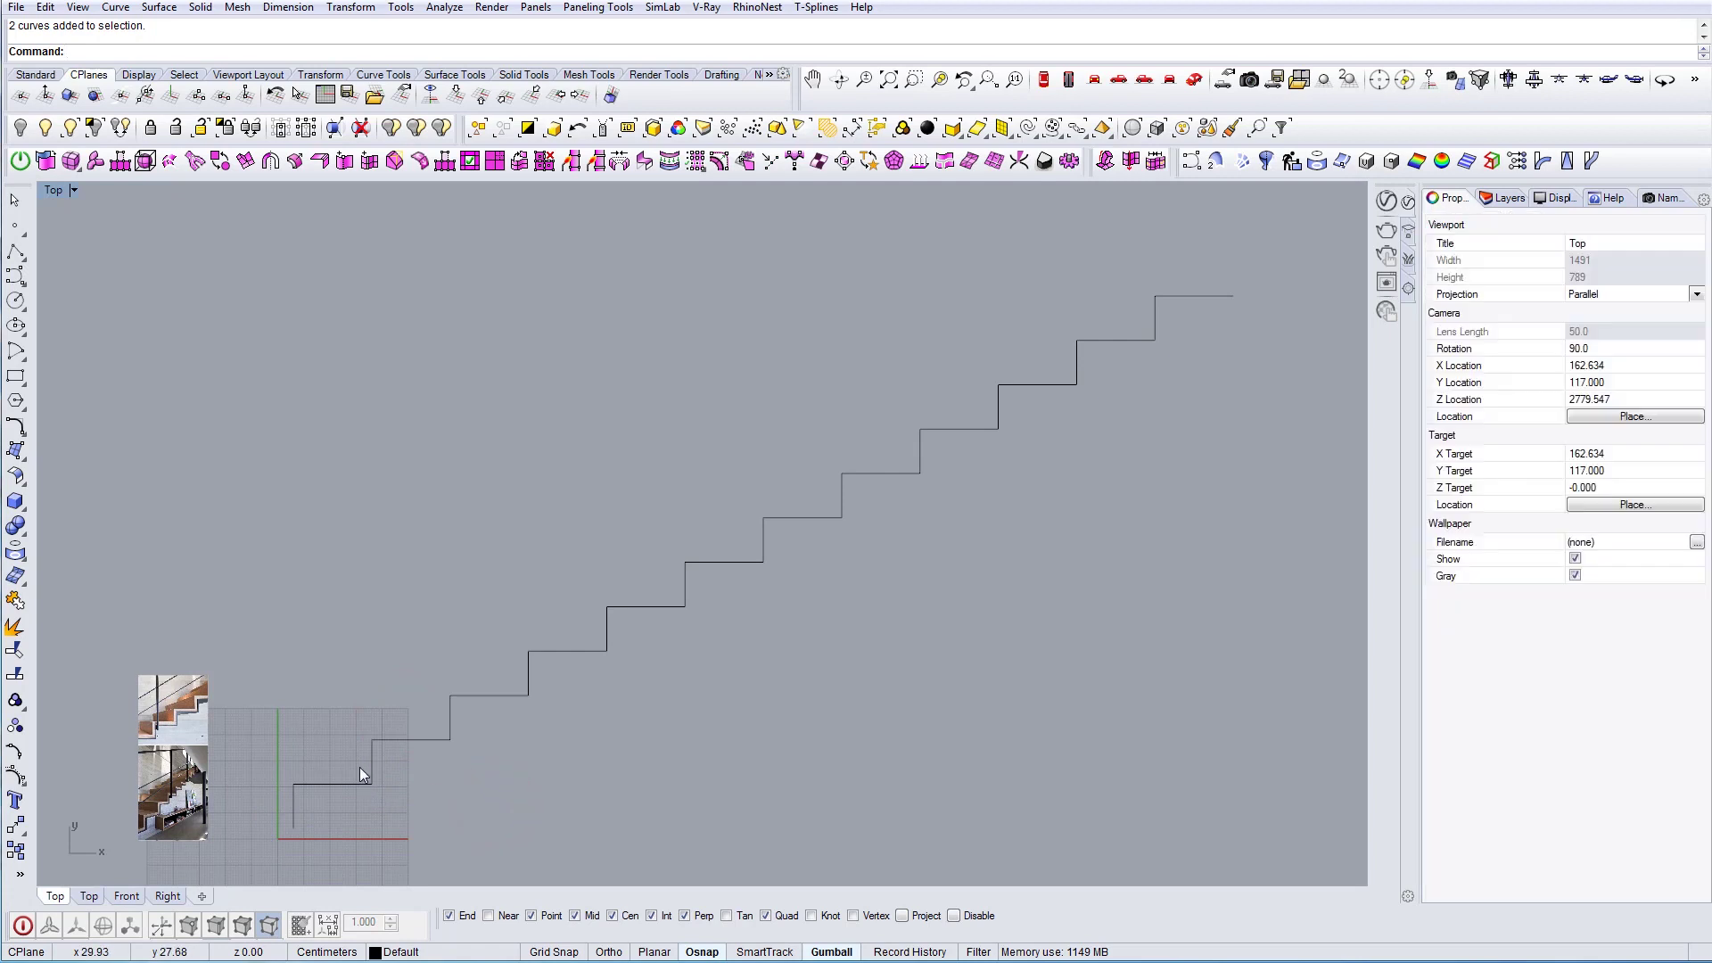
left_click(371, 762)
right_click_drag(497, 699, 393, 760)
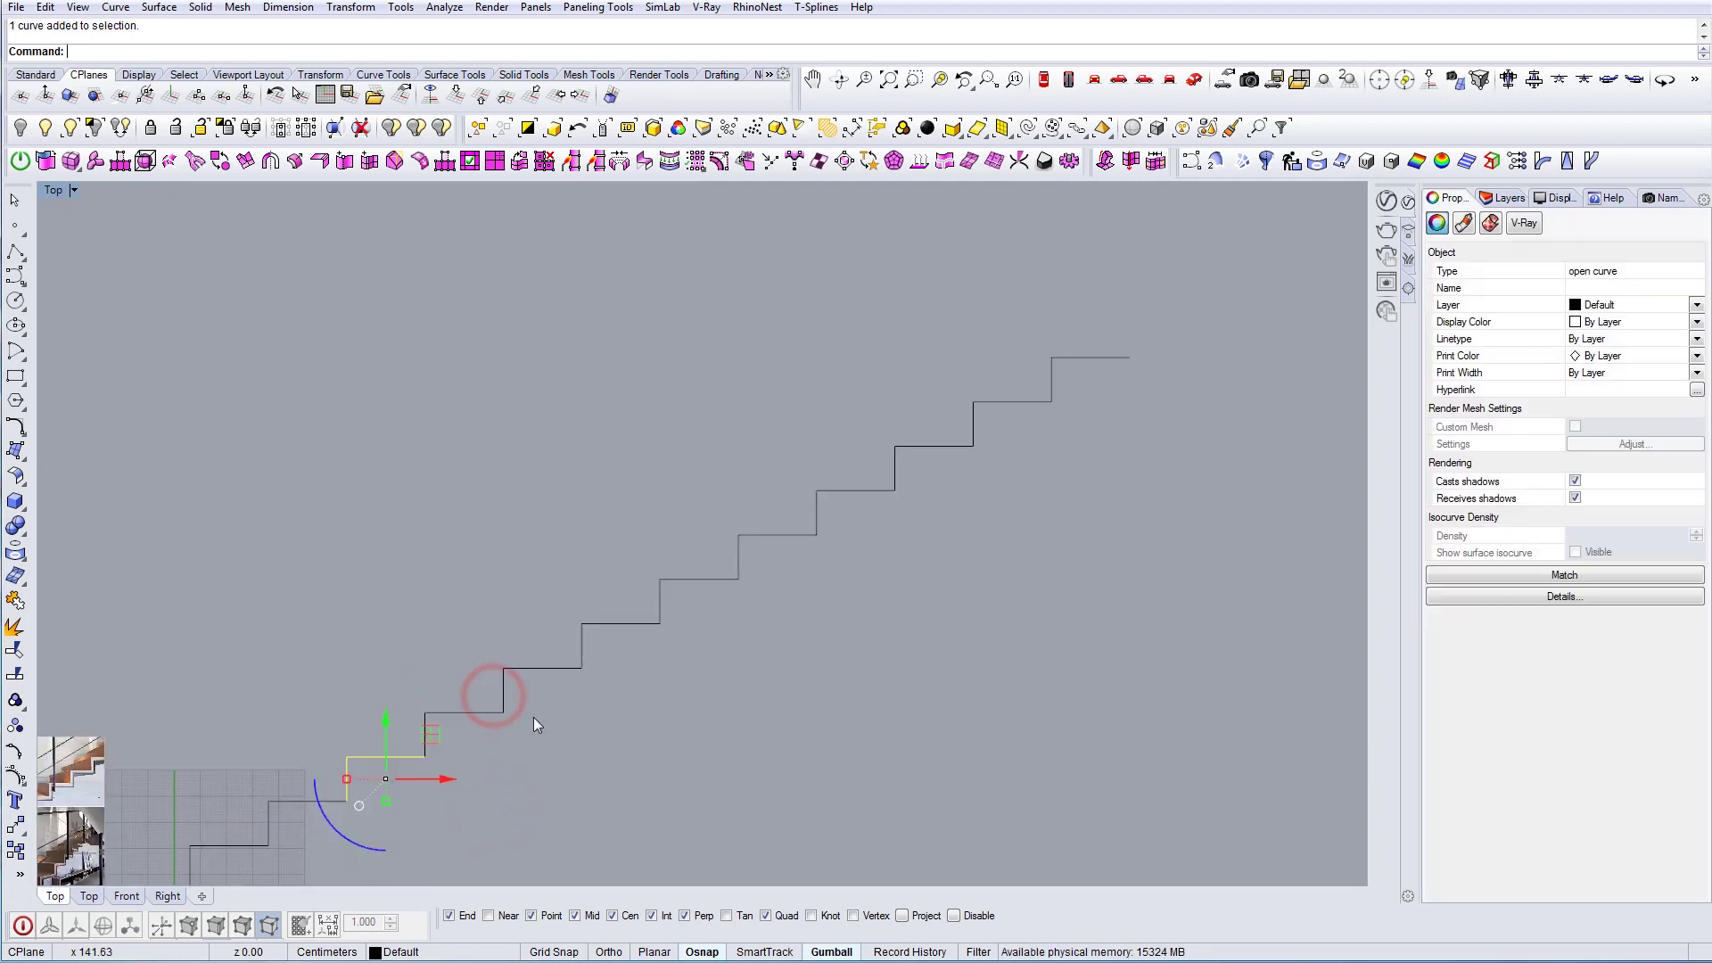
left_click(470, 713)
left_click(1018, 521)
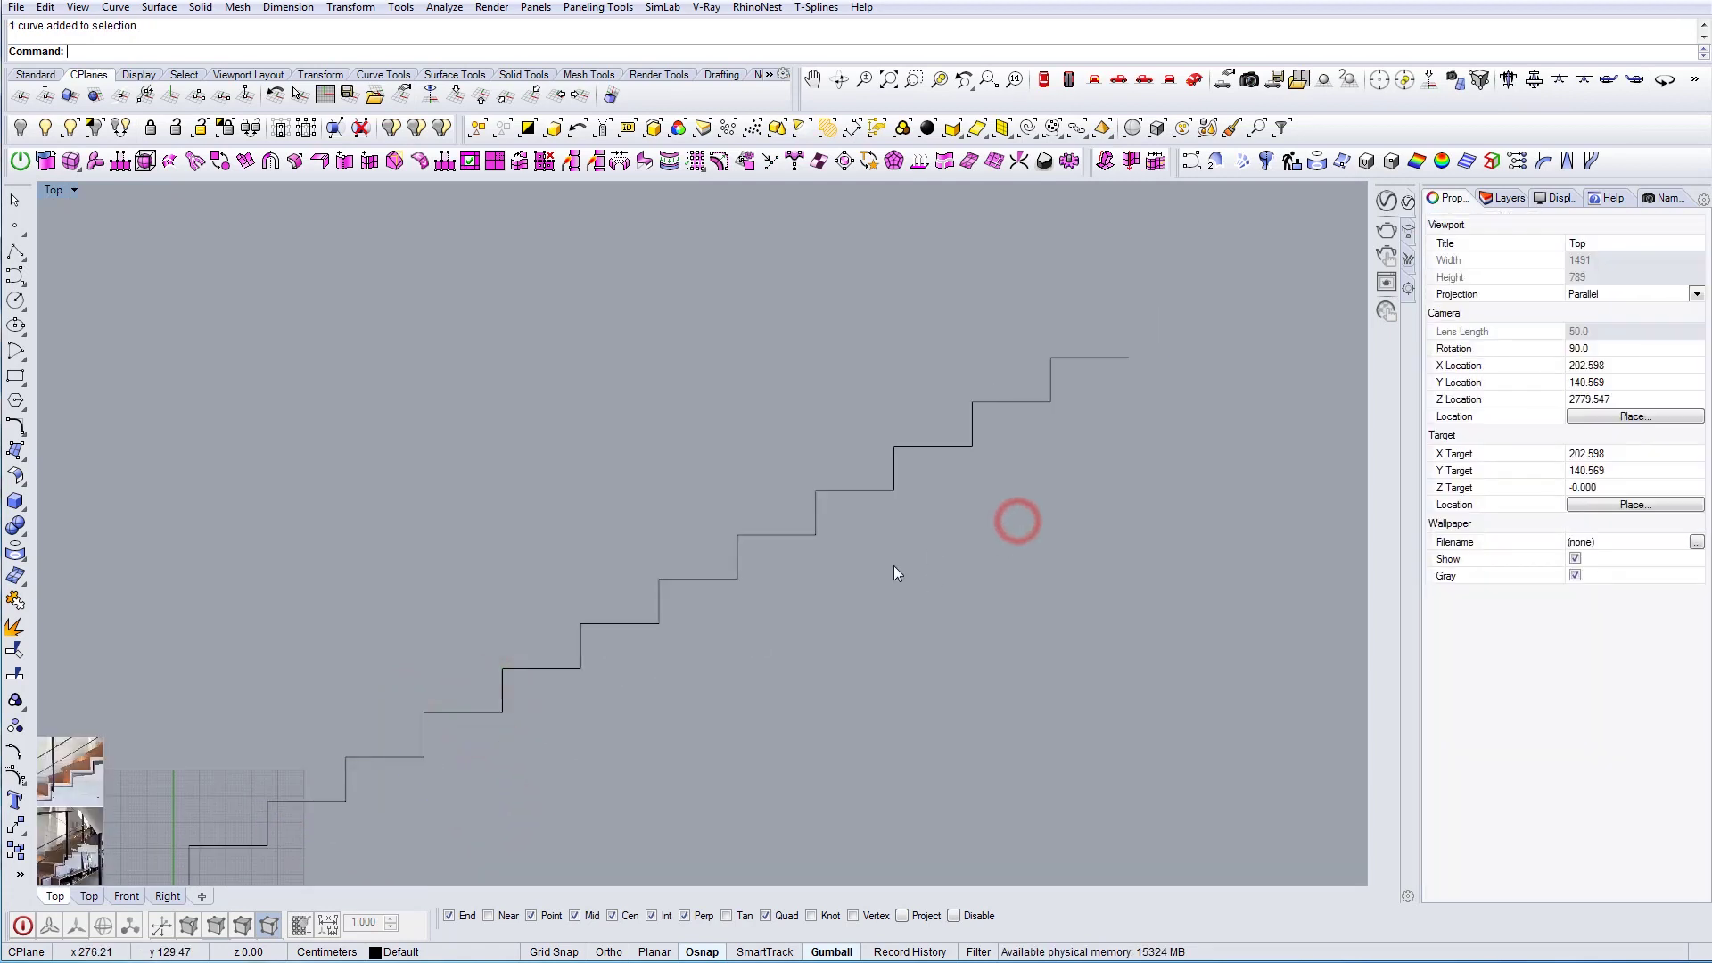
scroll(893, 565, "down", 3)
scroll(933, 413, "up", 2)
right_click_drag(761, 578, 686, 621)
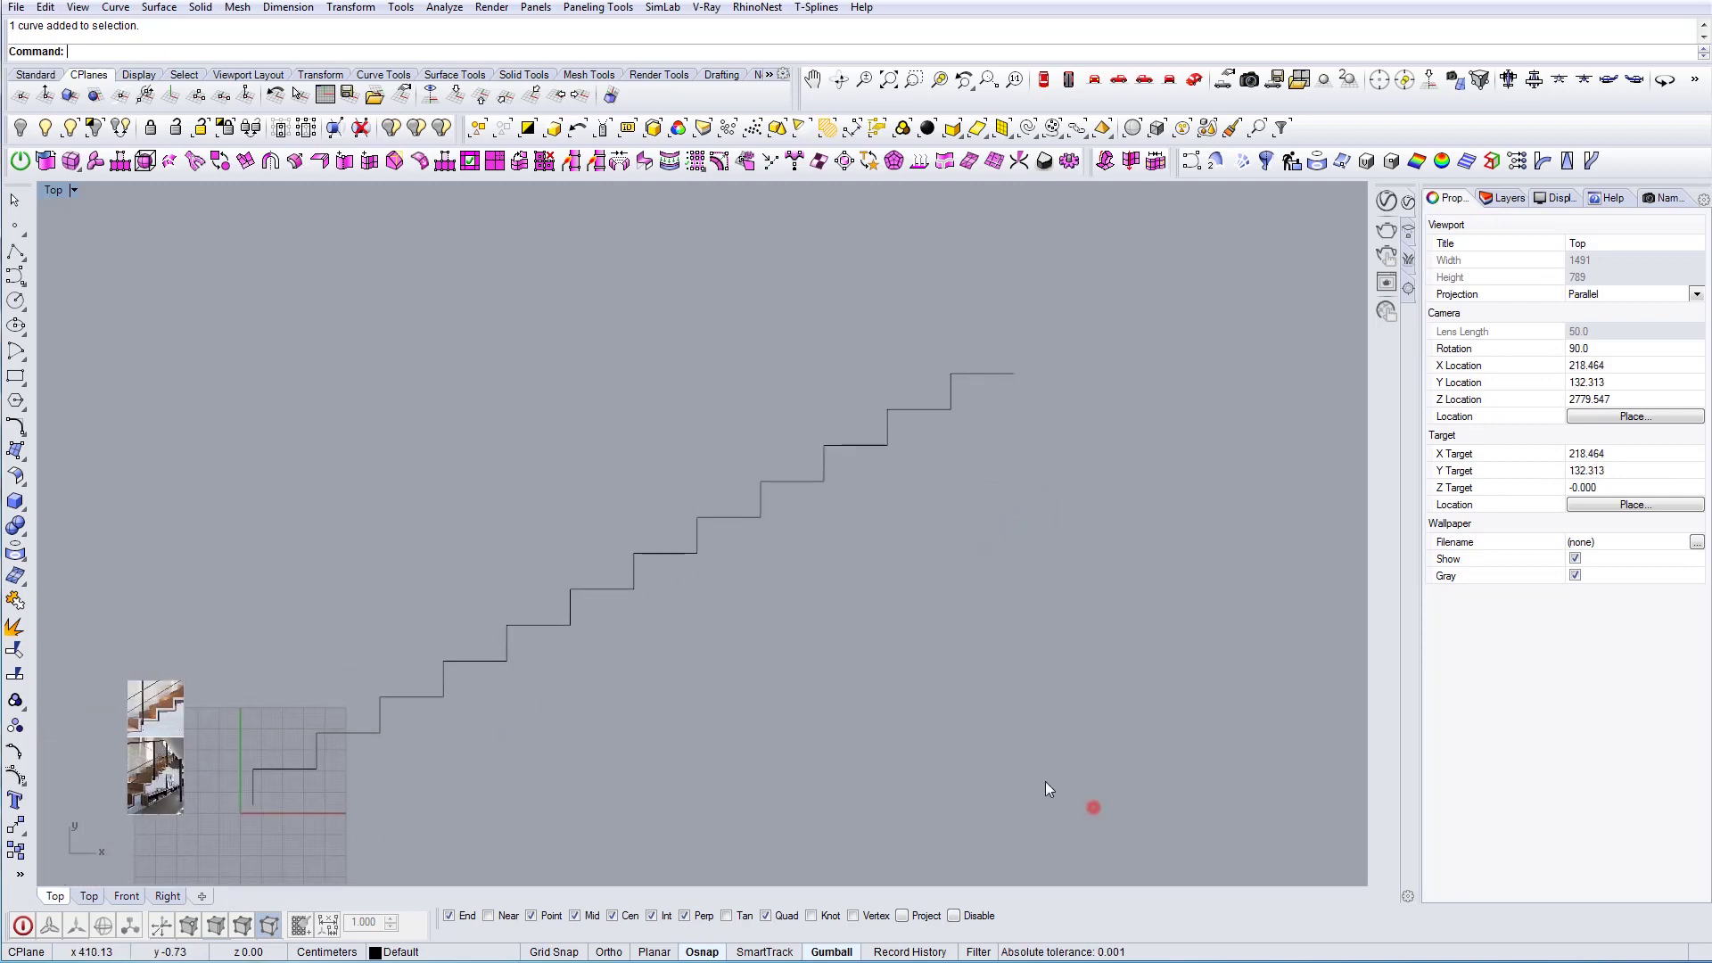
left_click_drag(1105, 814, 305, 399)
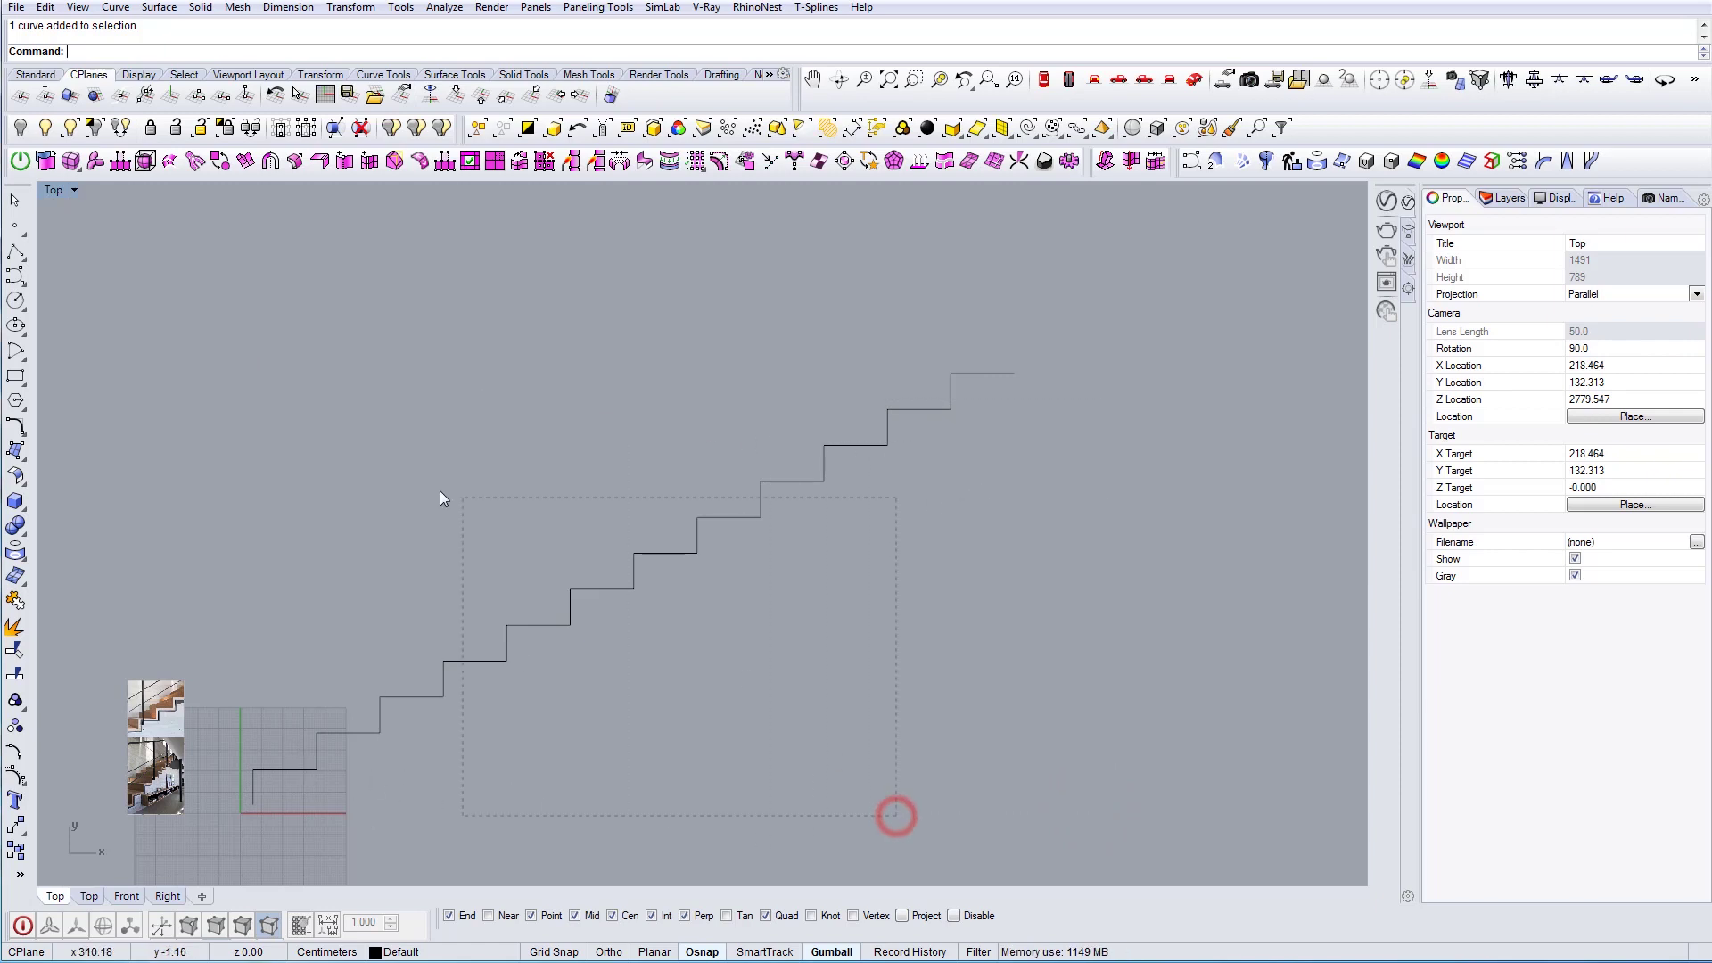
left_click_drag(440, 495, 440, 496)
key("Escape")
right_click_drag(977, 433, 1066, 461)
scroll(762, 510, "down", 1)
scroll(410, 696, "up", 1)
scroll(414, 757, "up", 6)
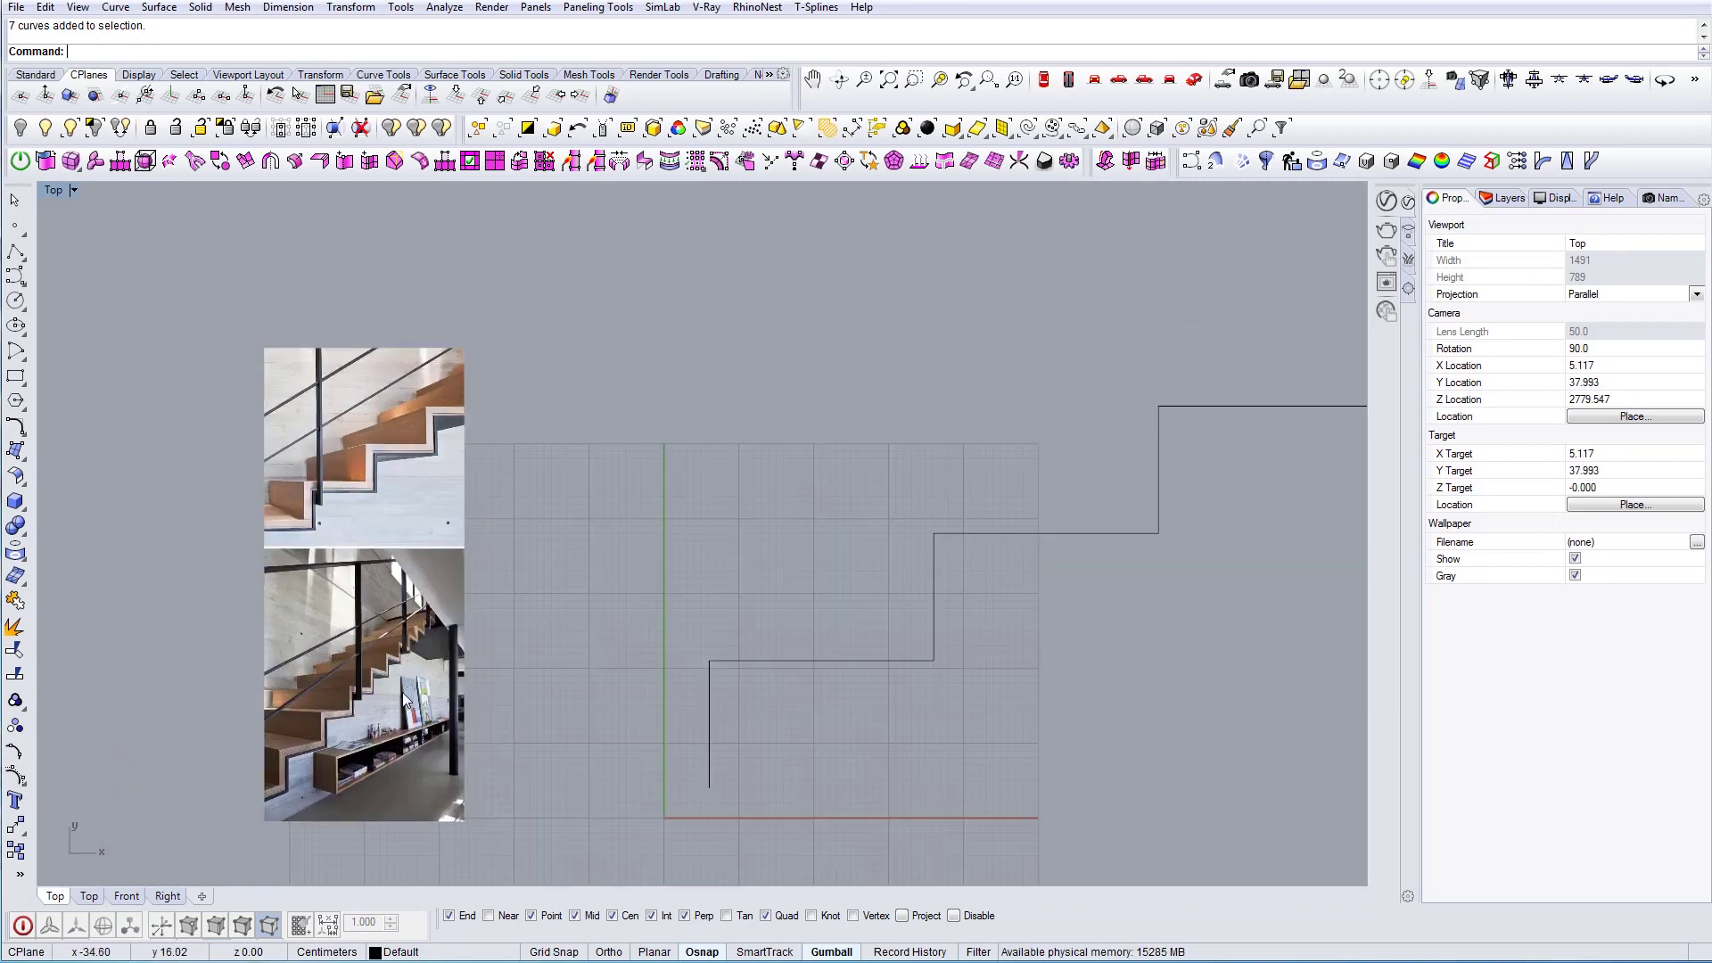
Turn on the control points of the topmost step curve
scroll(408, 699, "up", 6)
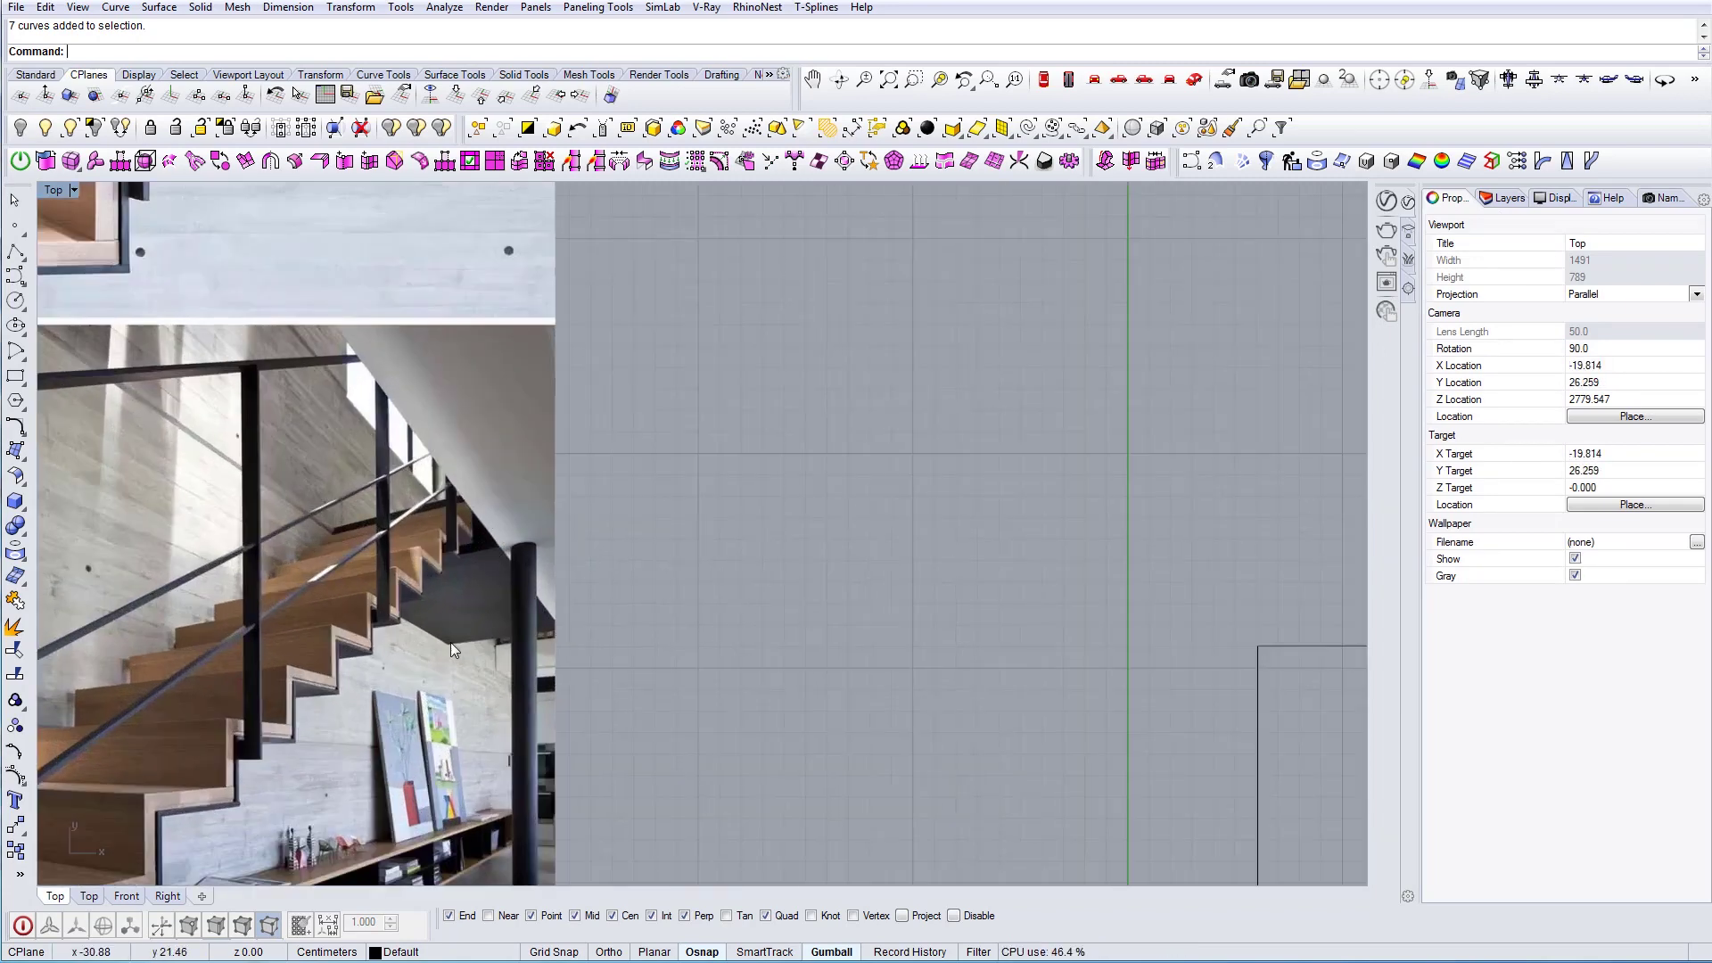
scroll(366, 660, "down", 8)
right_click_drag(897, 575, 430, 717)
scroll(268, 754, "down", 3)
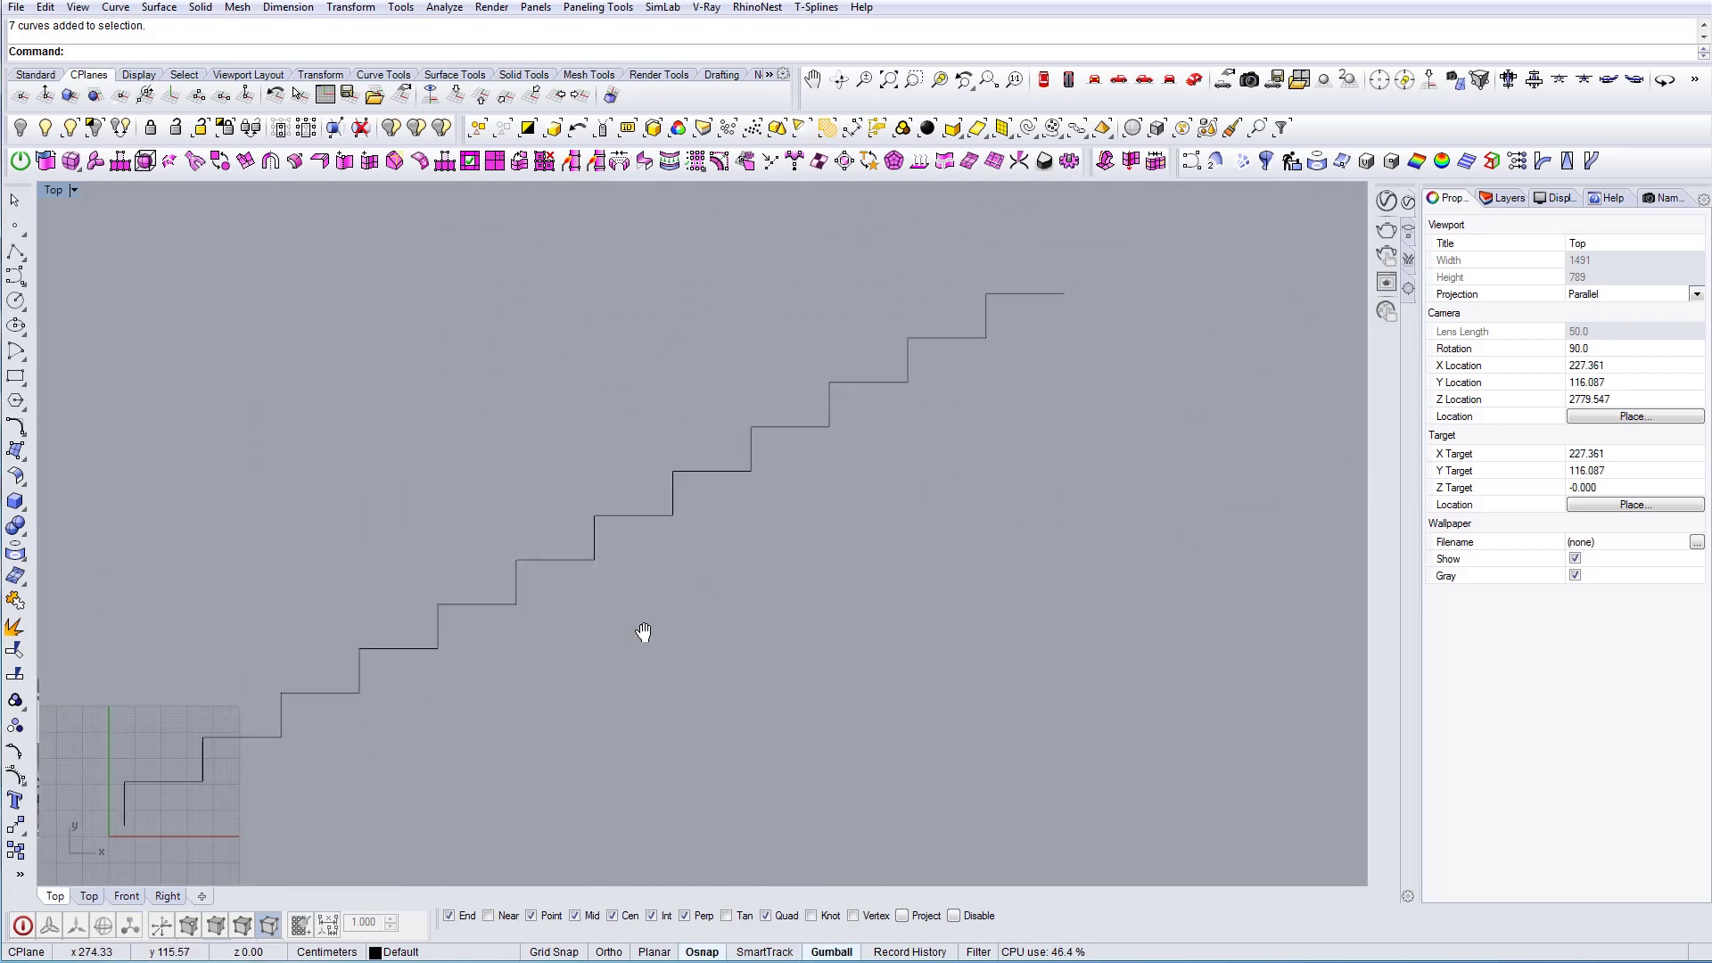
right_click_drag(642, 634, 423, 762)
scroll(817, 399, "up", 4)
left_click_drag(917, 478, 841, 389)
key("F10")
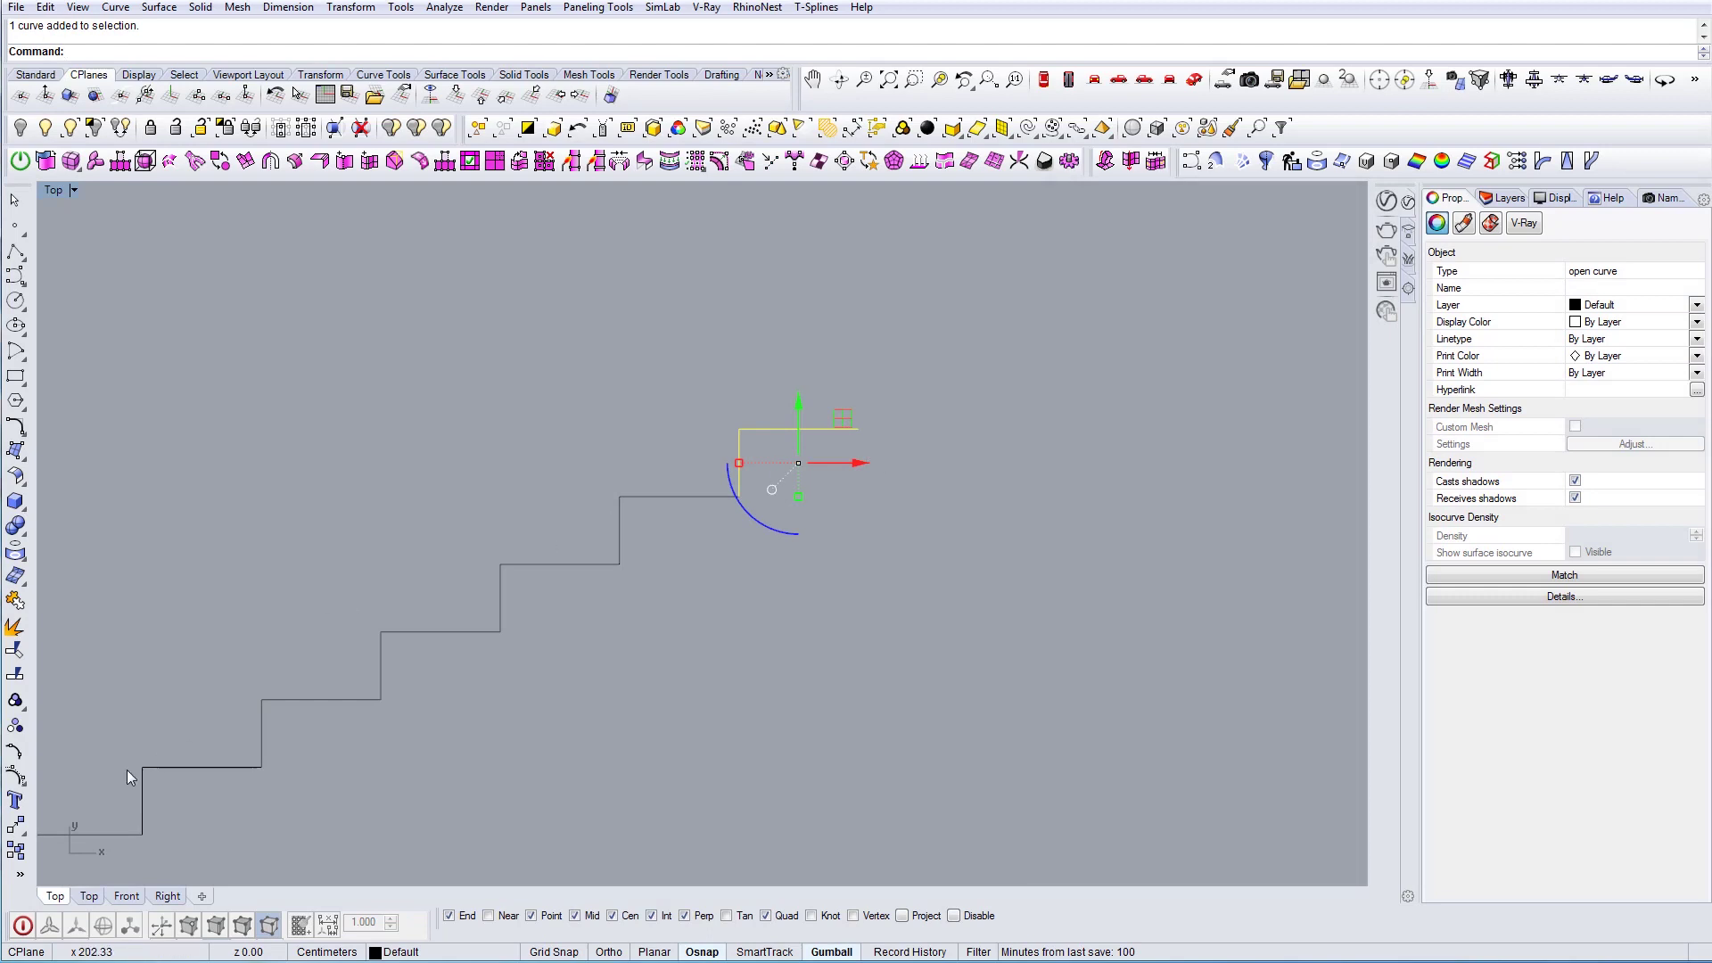
left_click(14, 778)
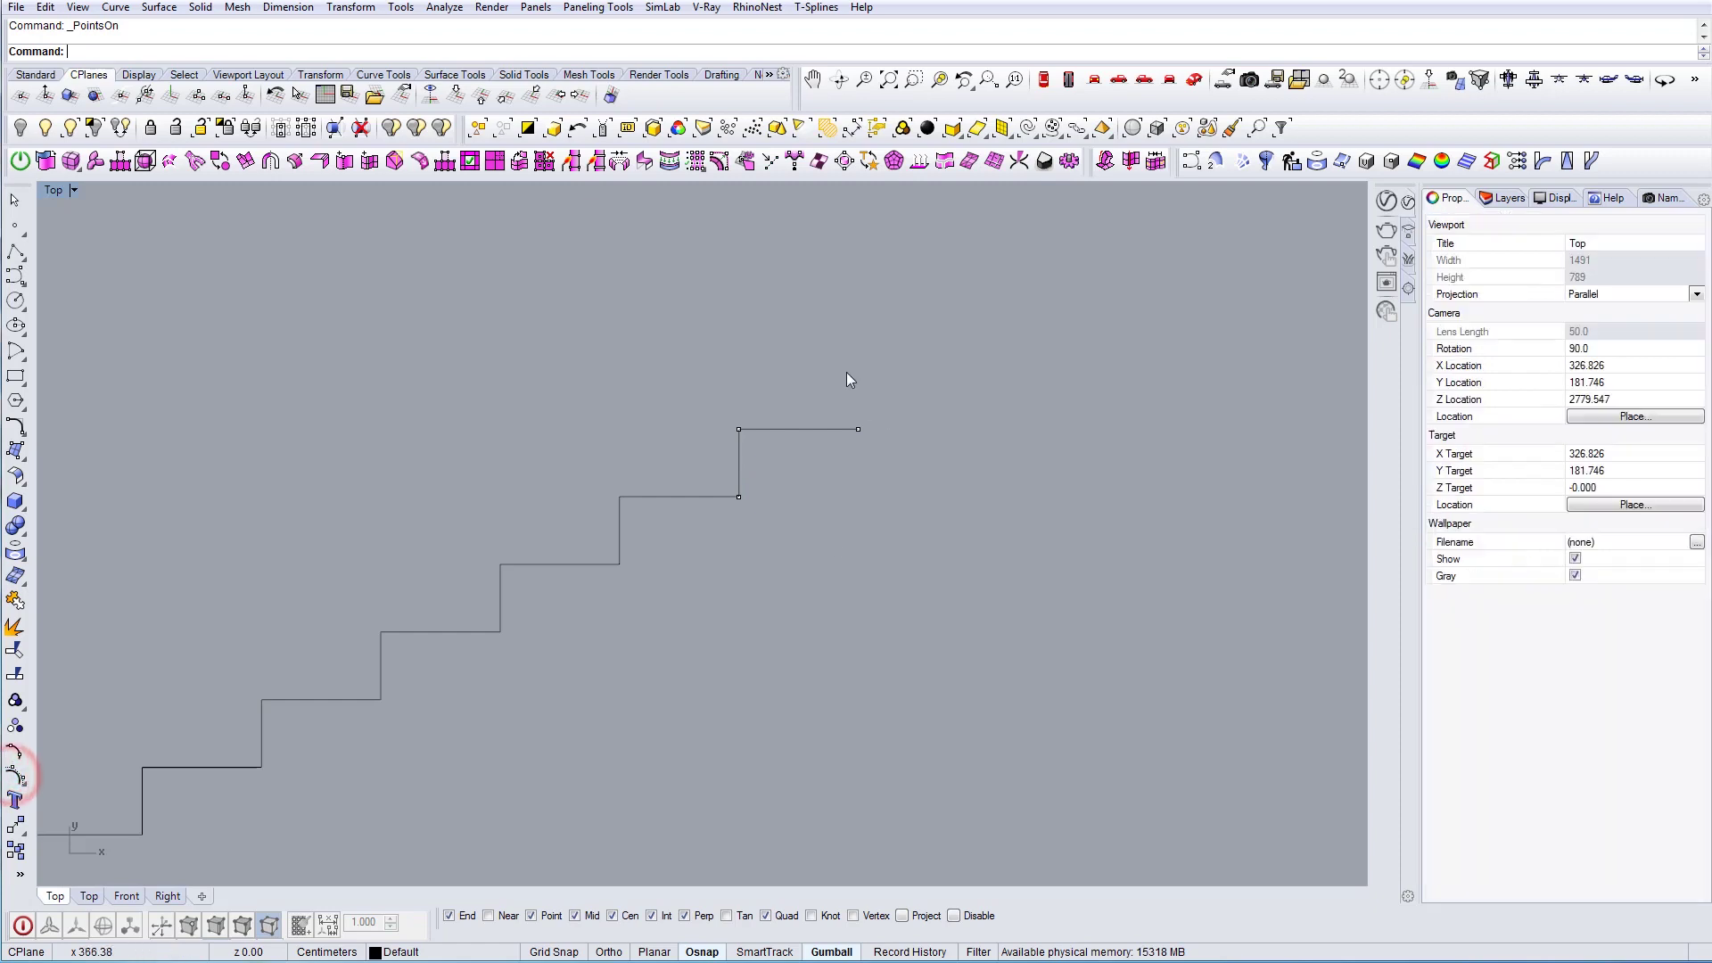
Move the end point of the topmost tread horizontally away from the stair to stretch it into a long landing
left_click_drag(888, 459, 890, 460)
right_click_drag(891, 492, 727, 533)
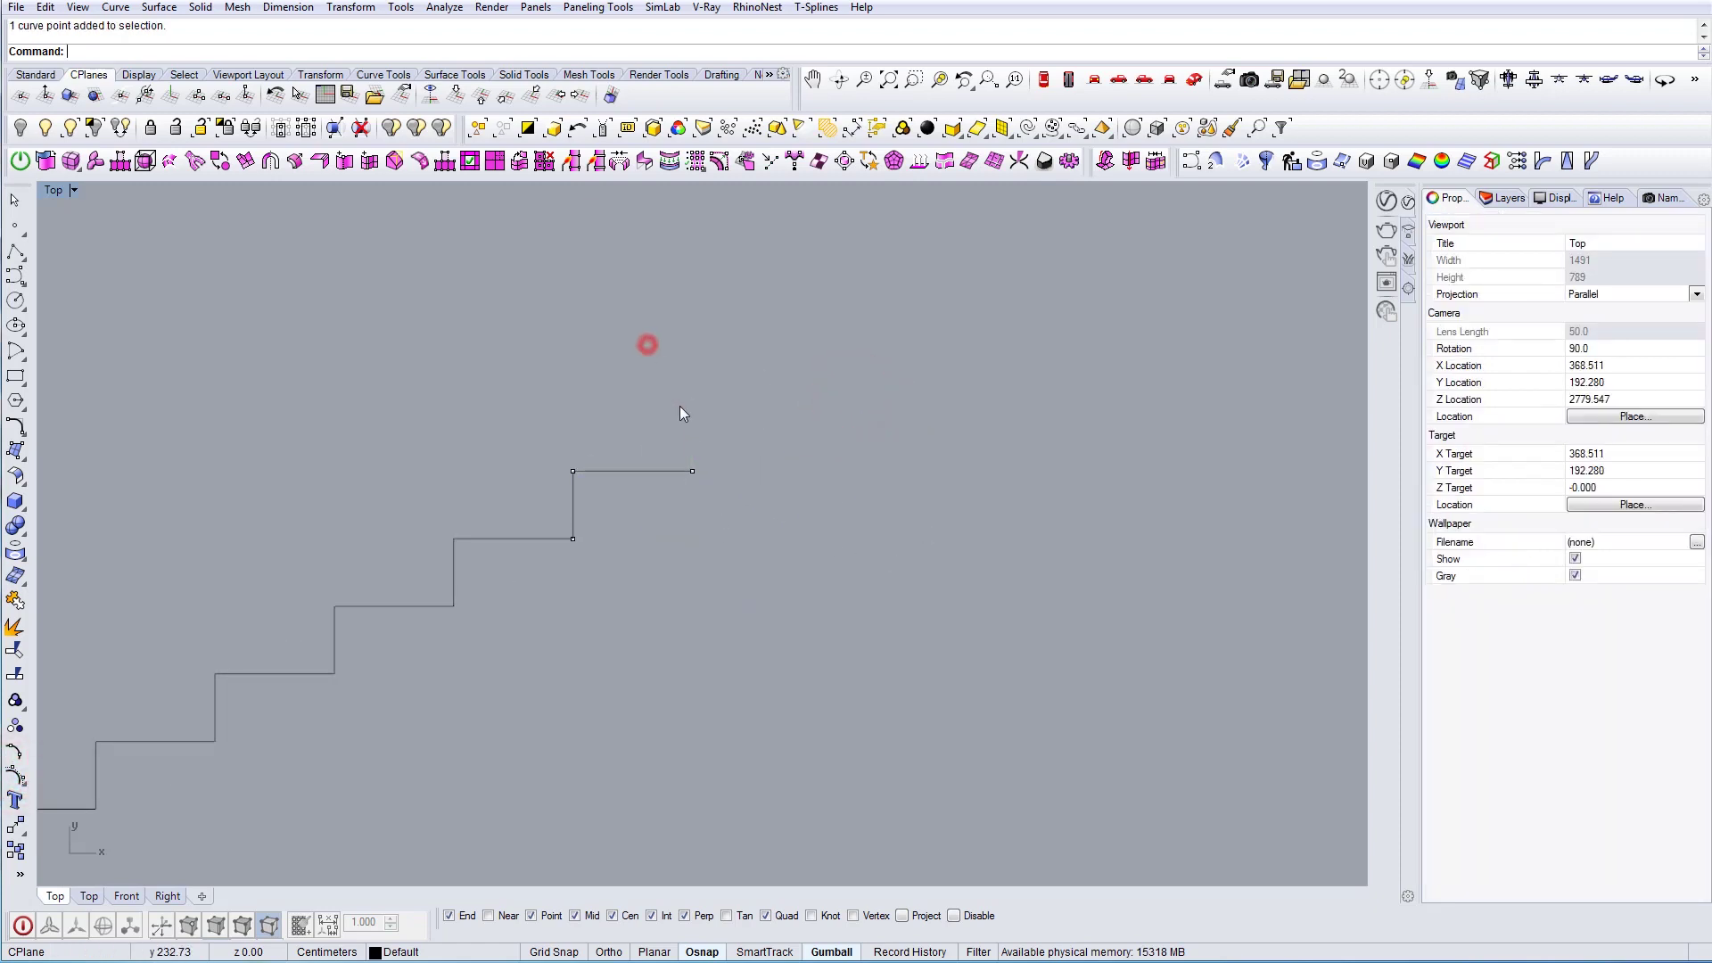
left_click_drag(679, 405, 734, 493)
scroll(660, 565, "down", 6)
left_click_drag(628, 543, 1132, 557)
left_click(897, 663)
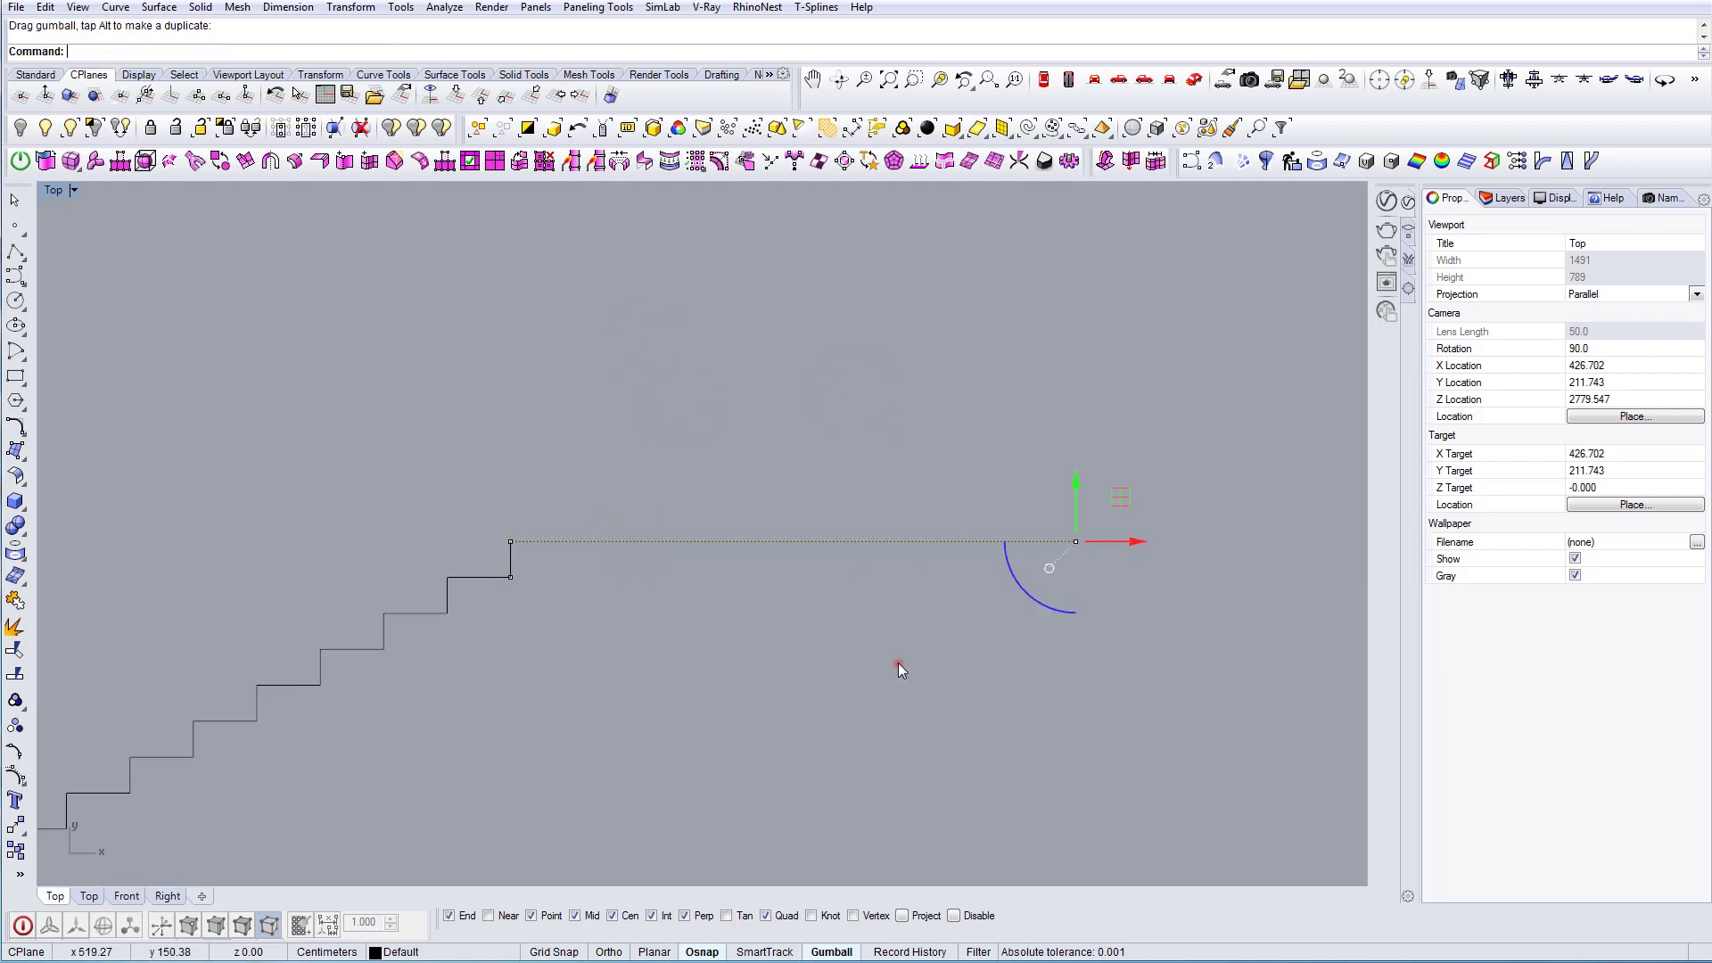
left_click(777, 634)
scroll(827, 542, "down", 2)
right_click_drag(587, 650, 732, 486)
scroll(828, 542, "down", 2)
key("Escape")
left_click(816, 400)
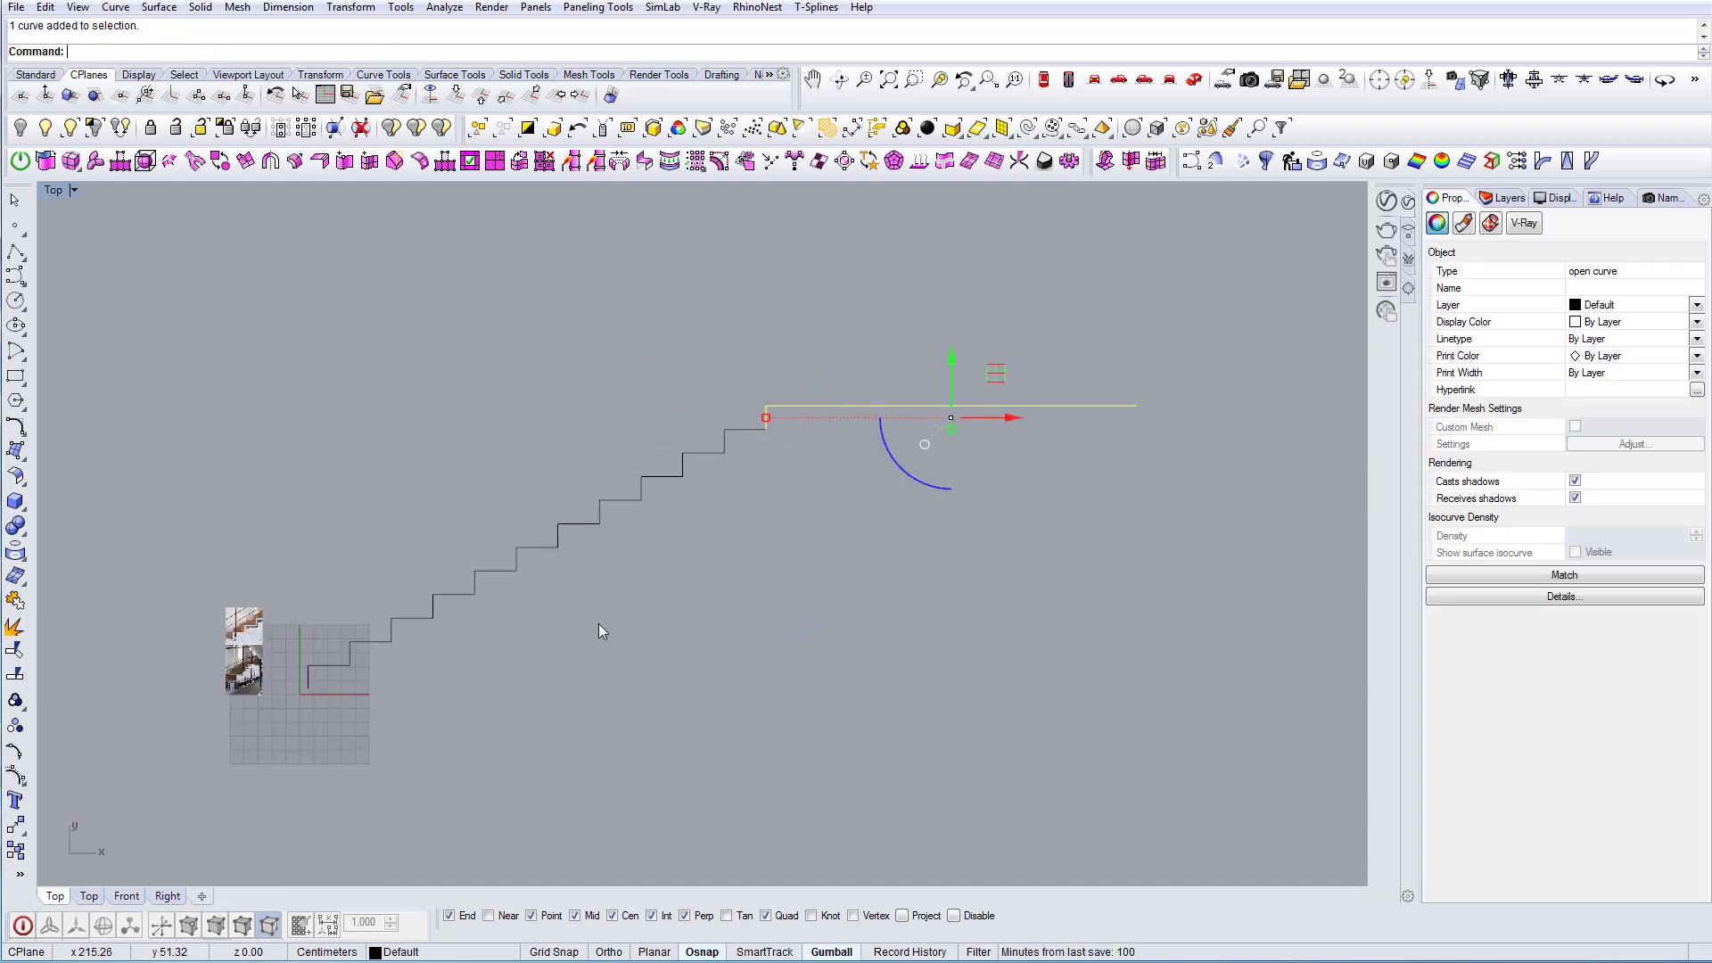
Join all the step curves, including the landing, into one continuous stair profile
scroll(598, 624, "up", 2)
right_click_drag(726, 630, 732, 700)
left_click_drag(1052, 829, 399, 390)
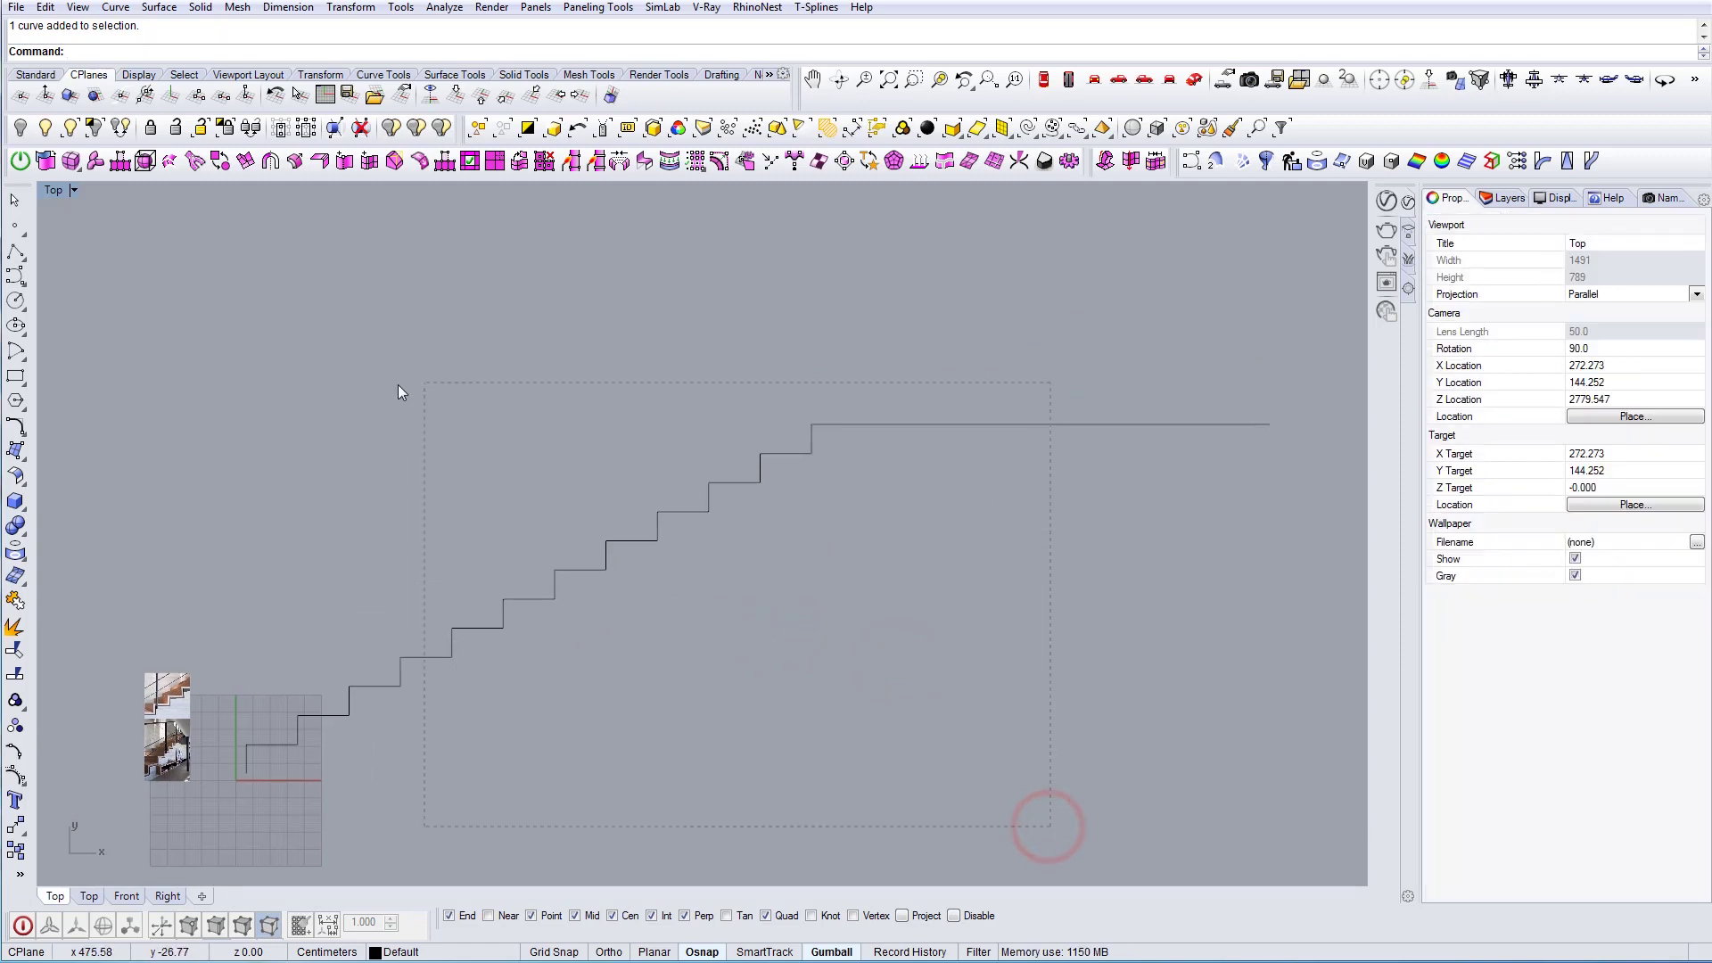
left_click_drag(252, 384, 239, 378)
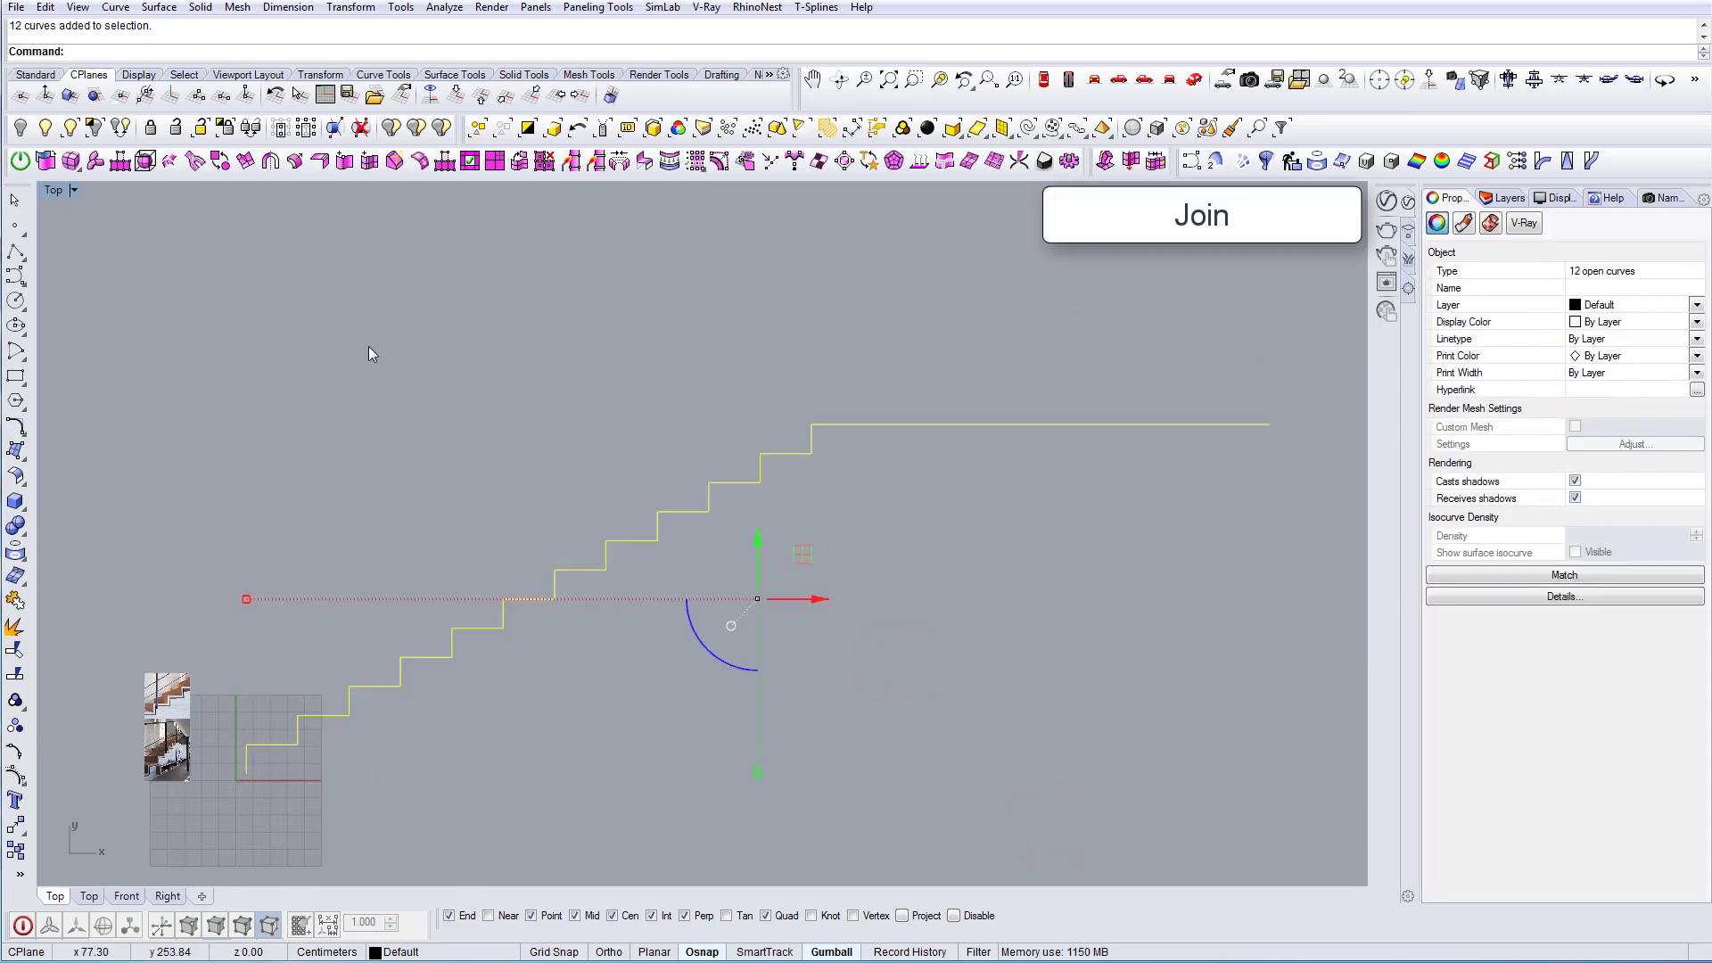
key("Return")
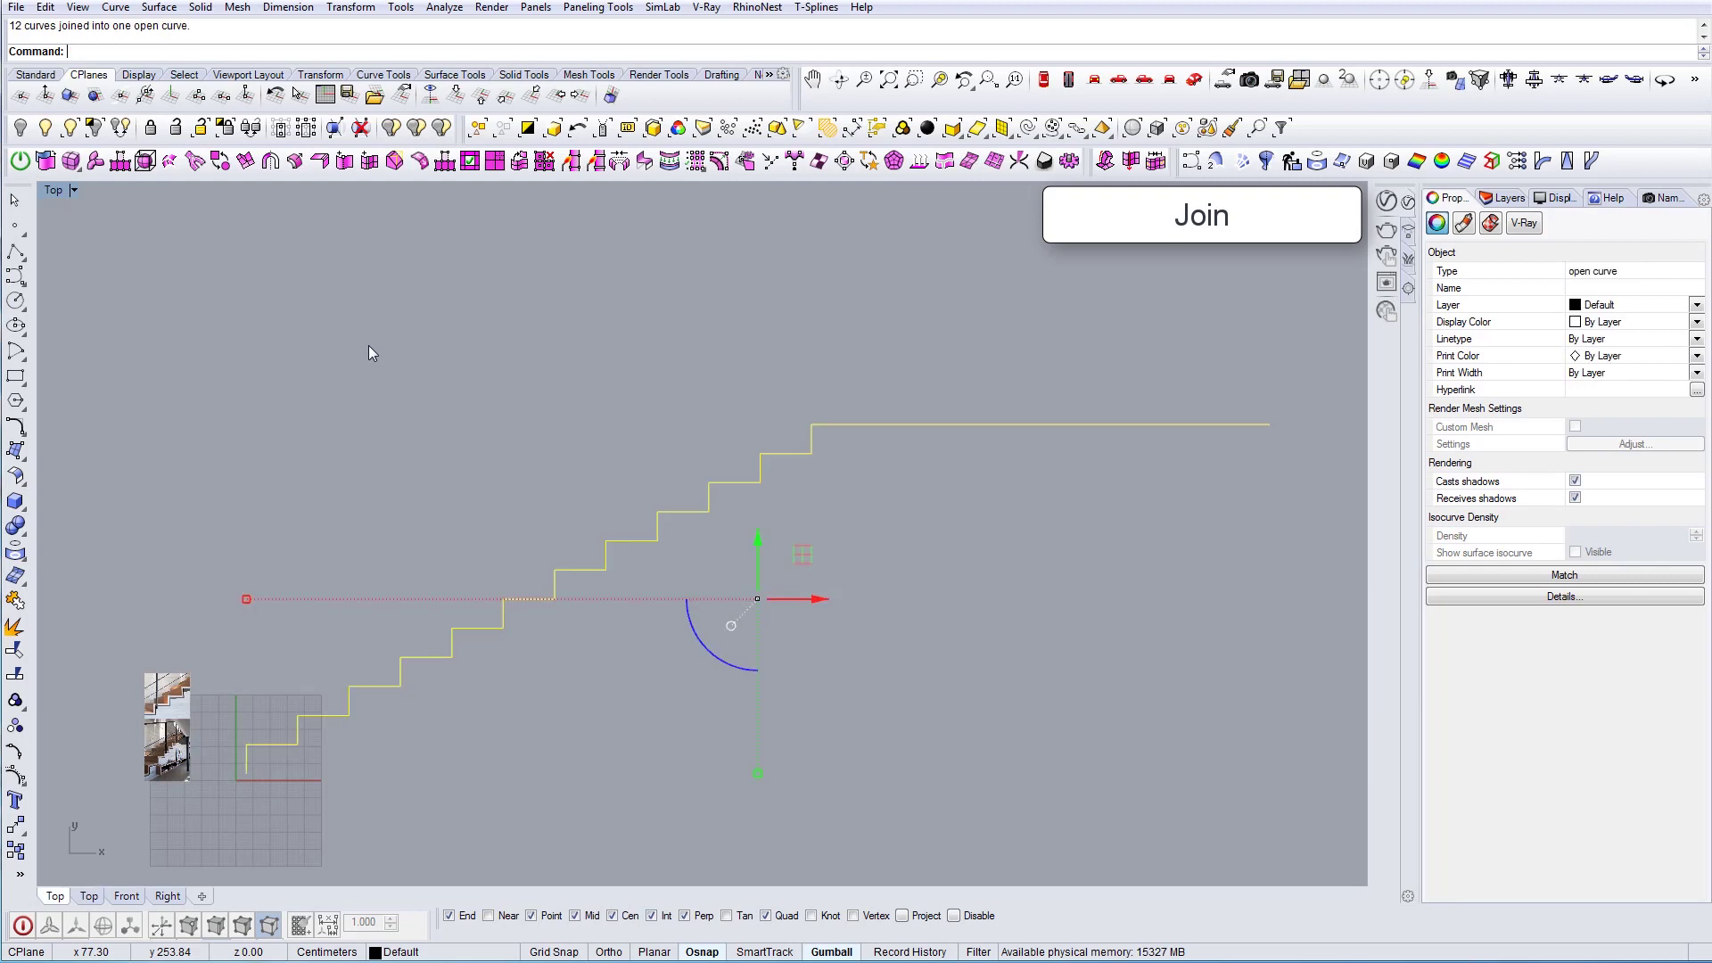
key("Escape")
left_click(942, 425)
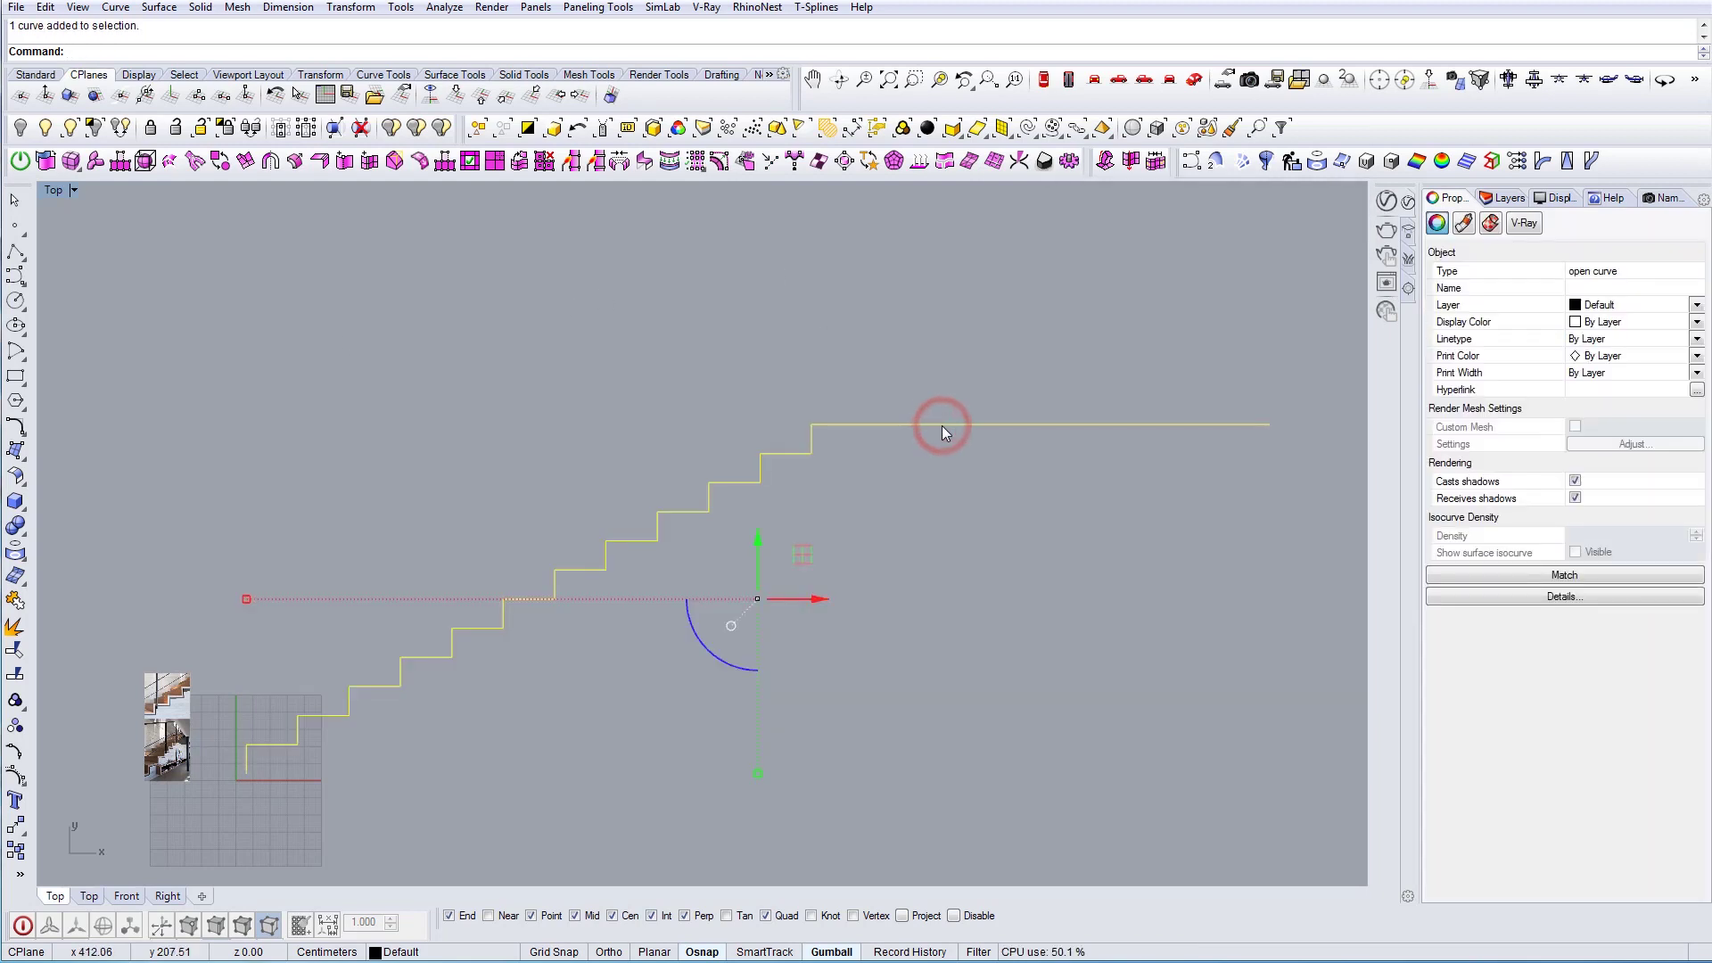
Examine the thin dark band running beneath the wooden treads and risers in the reference photos
right_click_drag(340, 751, 559, 683)
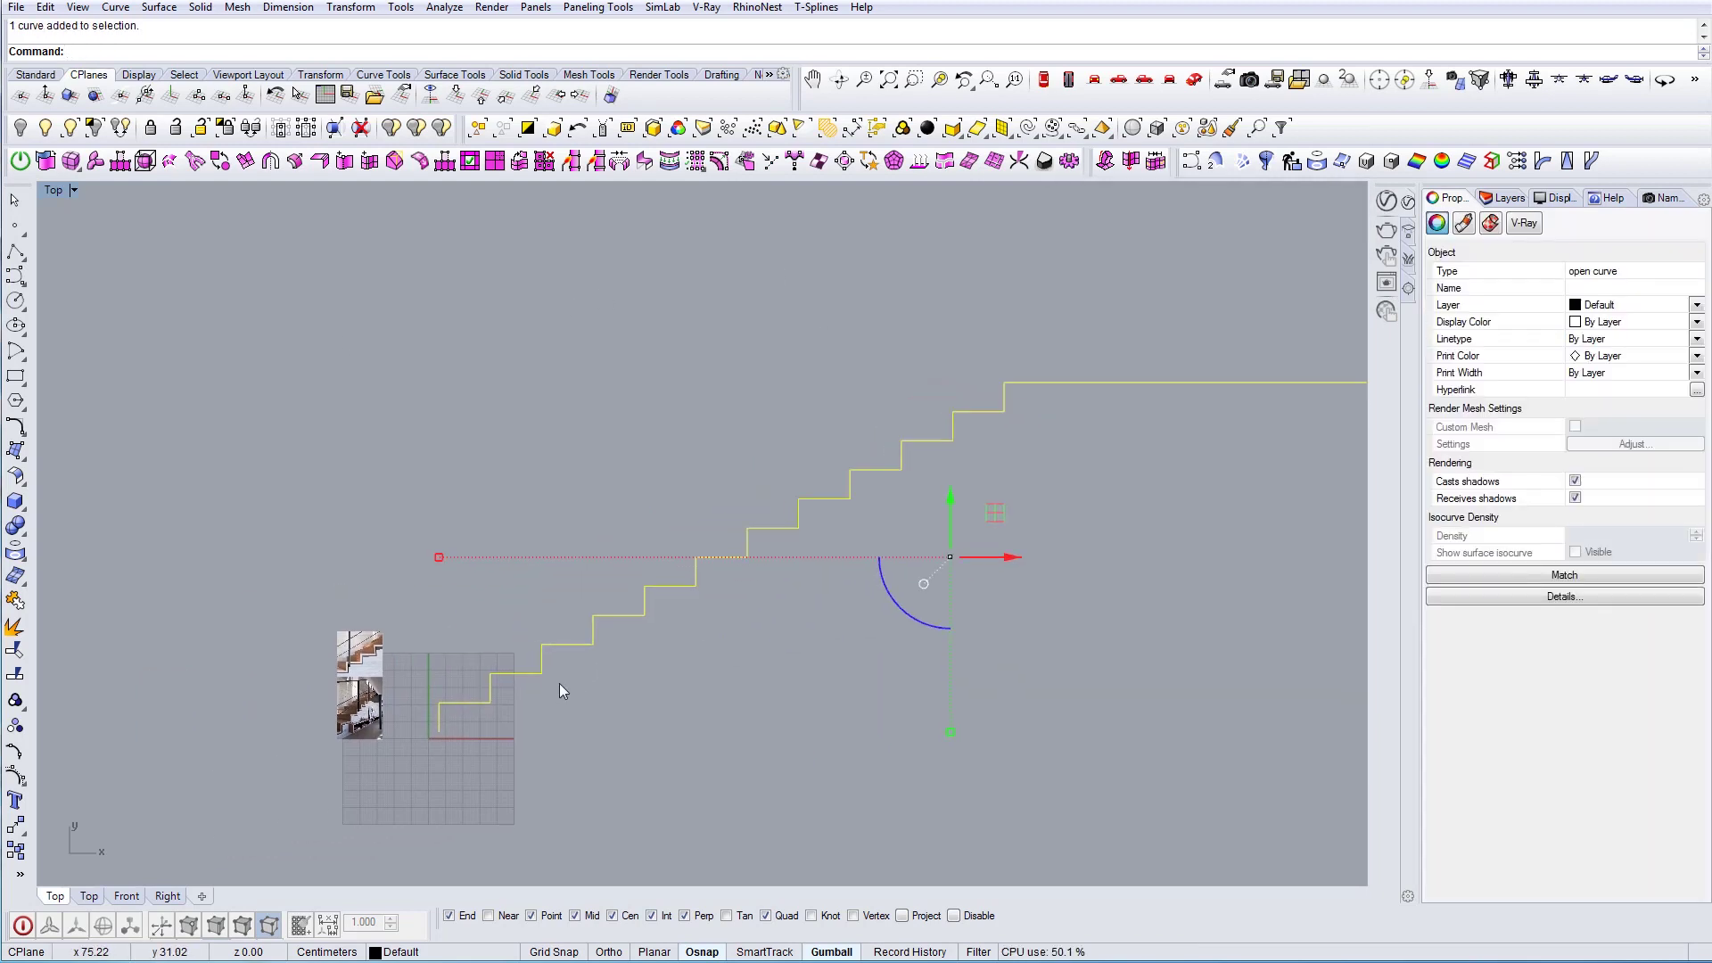
scroll(453, 716, "up", 5)
scroll(308, 708, "up", 8)
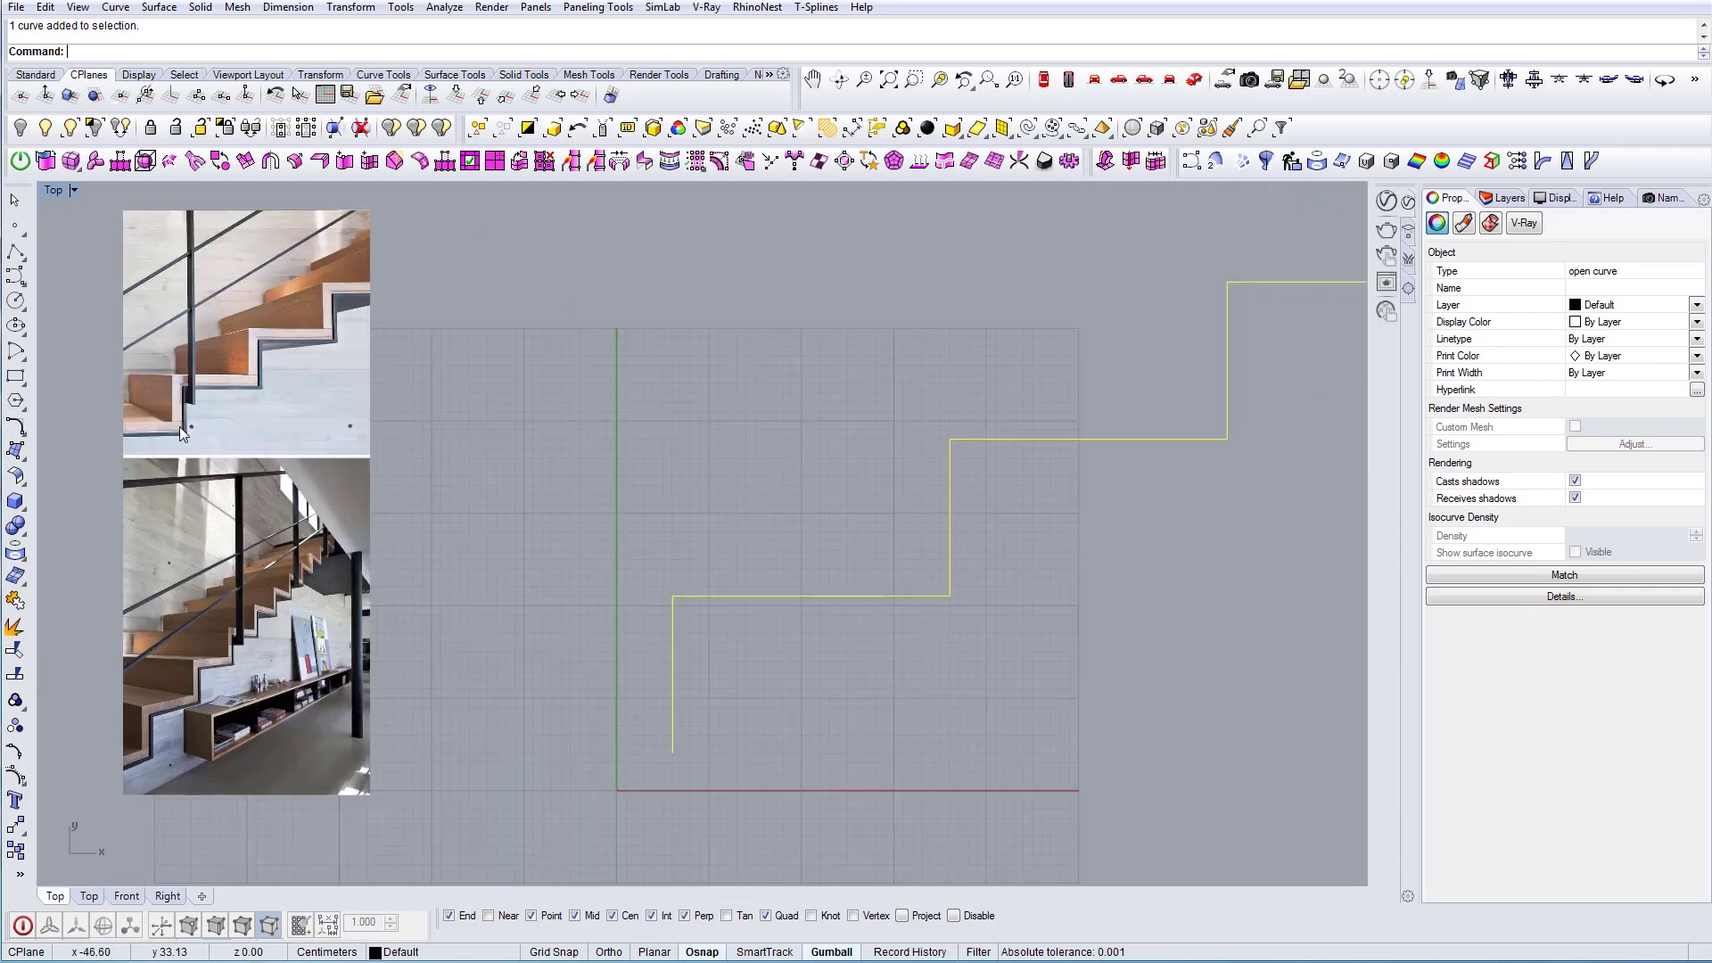
scroll(196, 393, "down", 5)
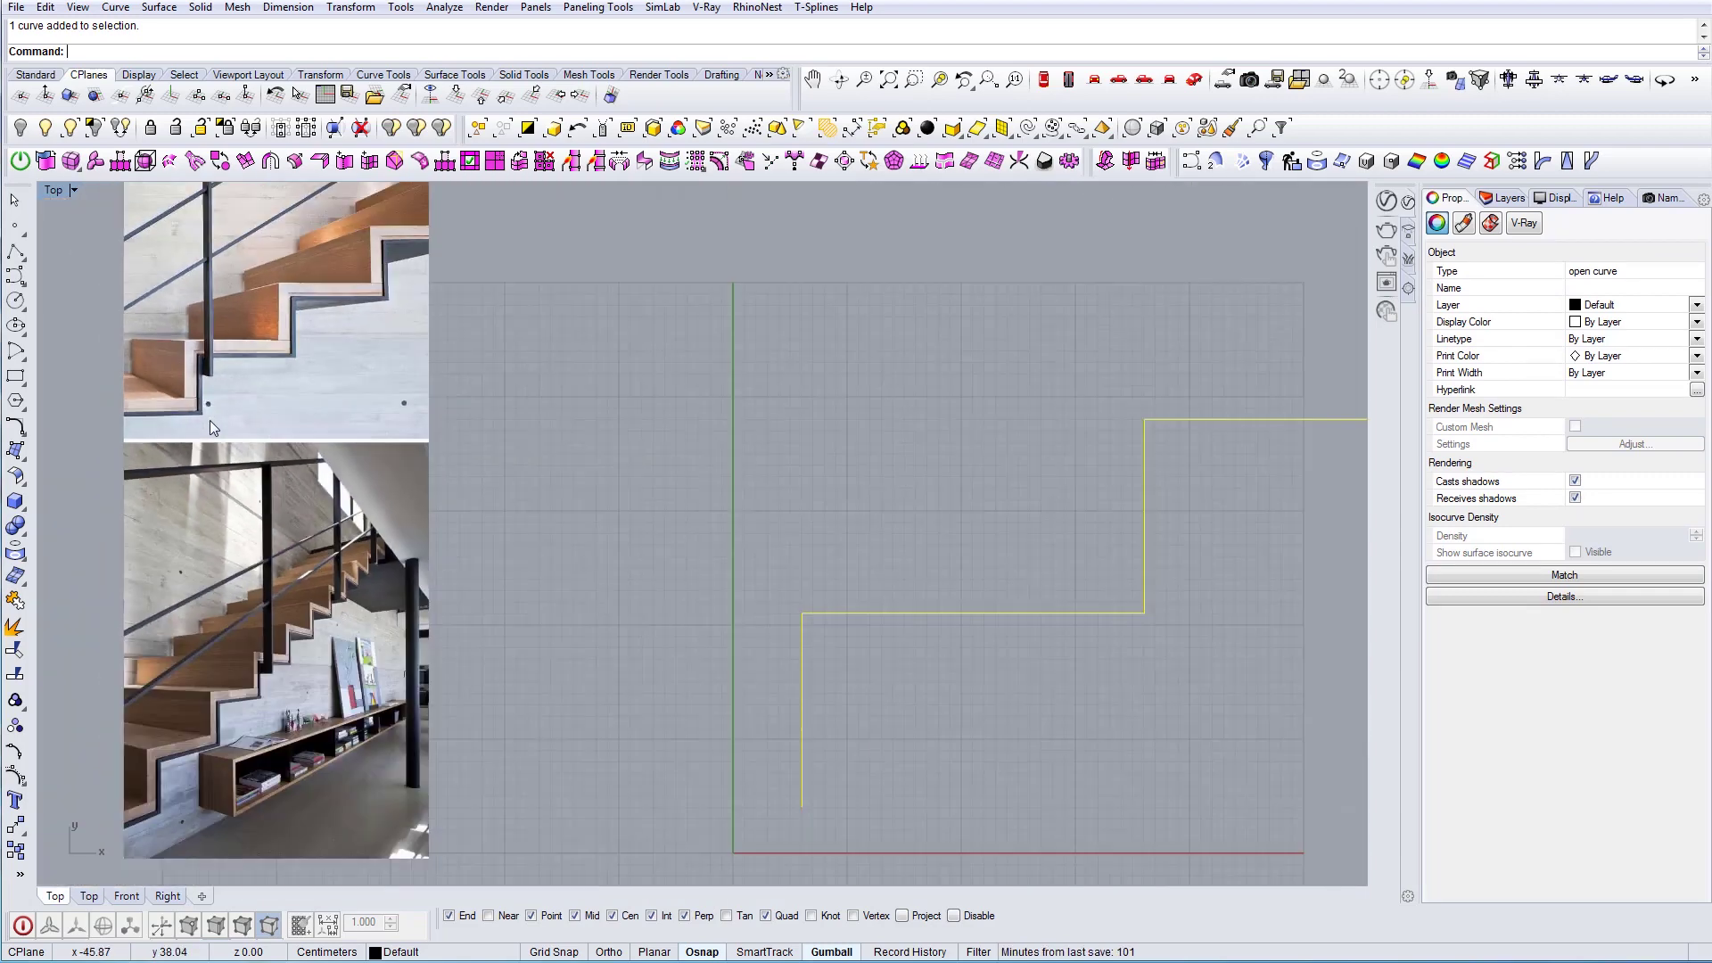
scroll(191, 396, "up", 6)
scroll(206, 398, "up", 2)
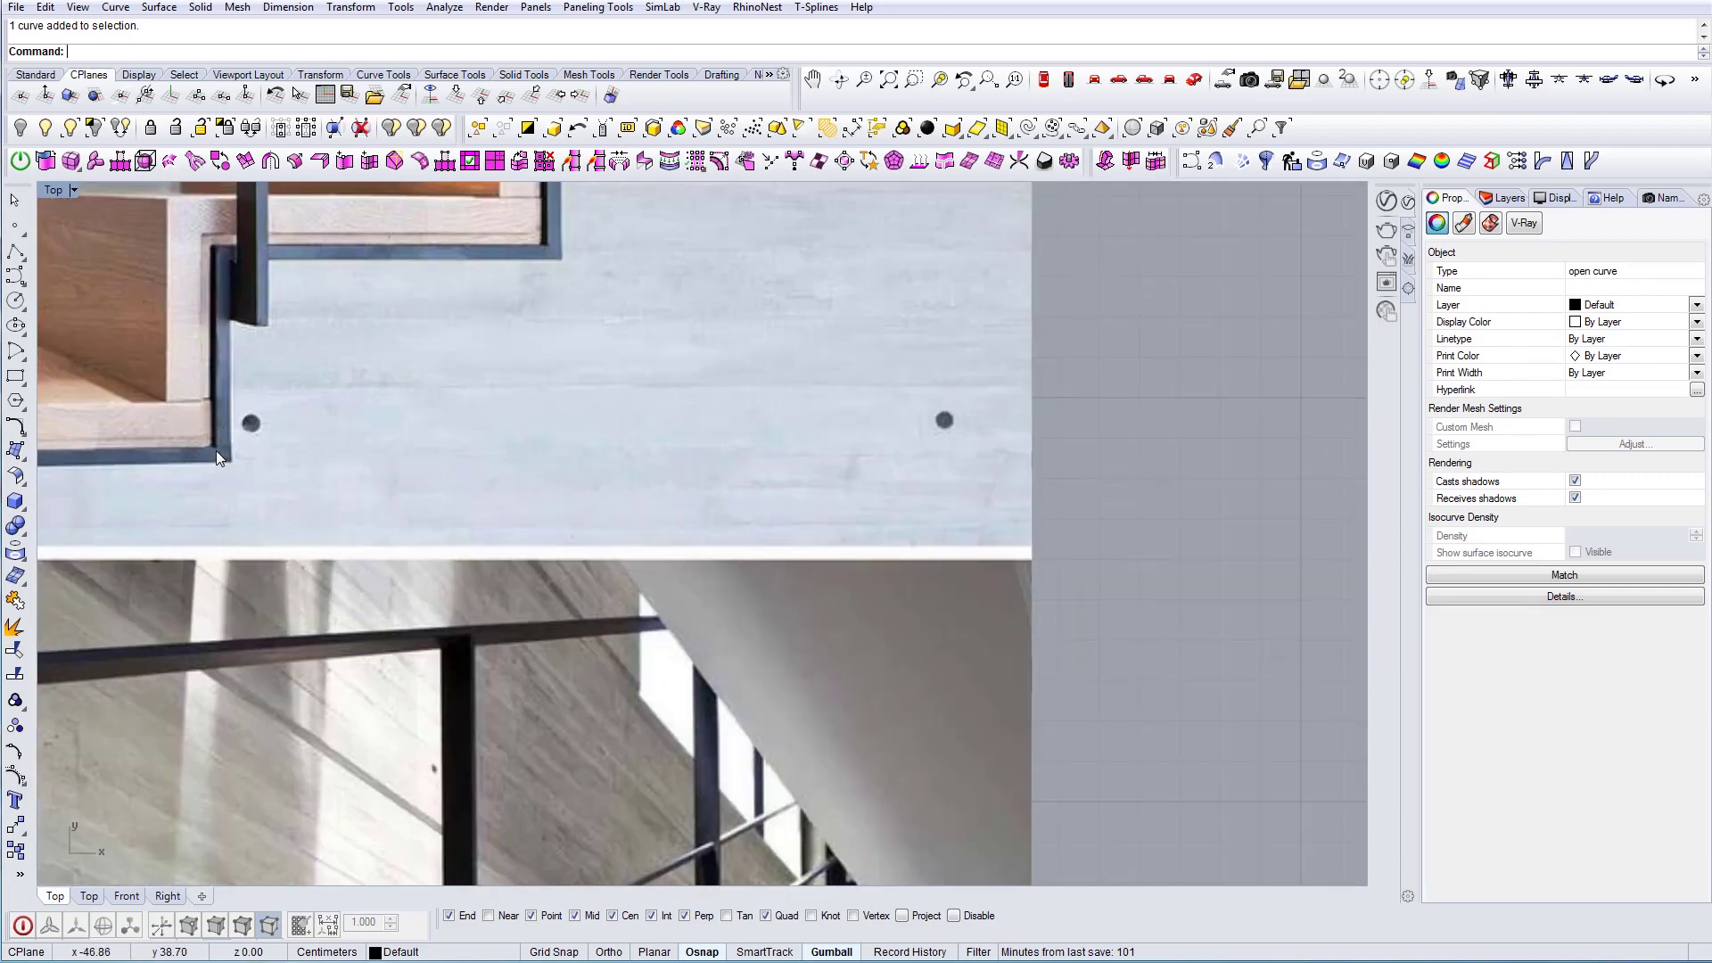
scroll(223, 451, "down", 6)
scroll(234, 466, "up", 3)
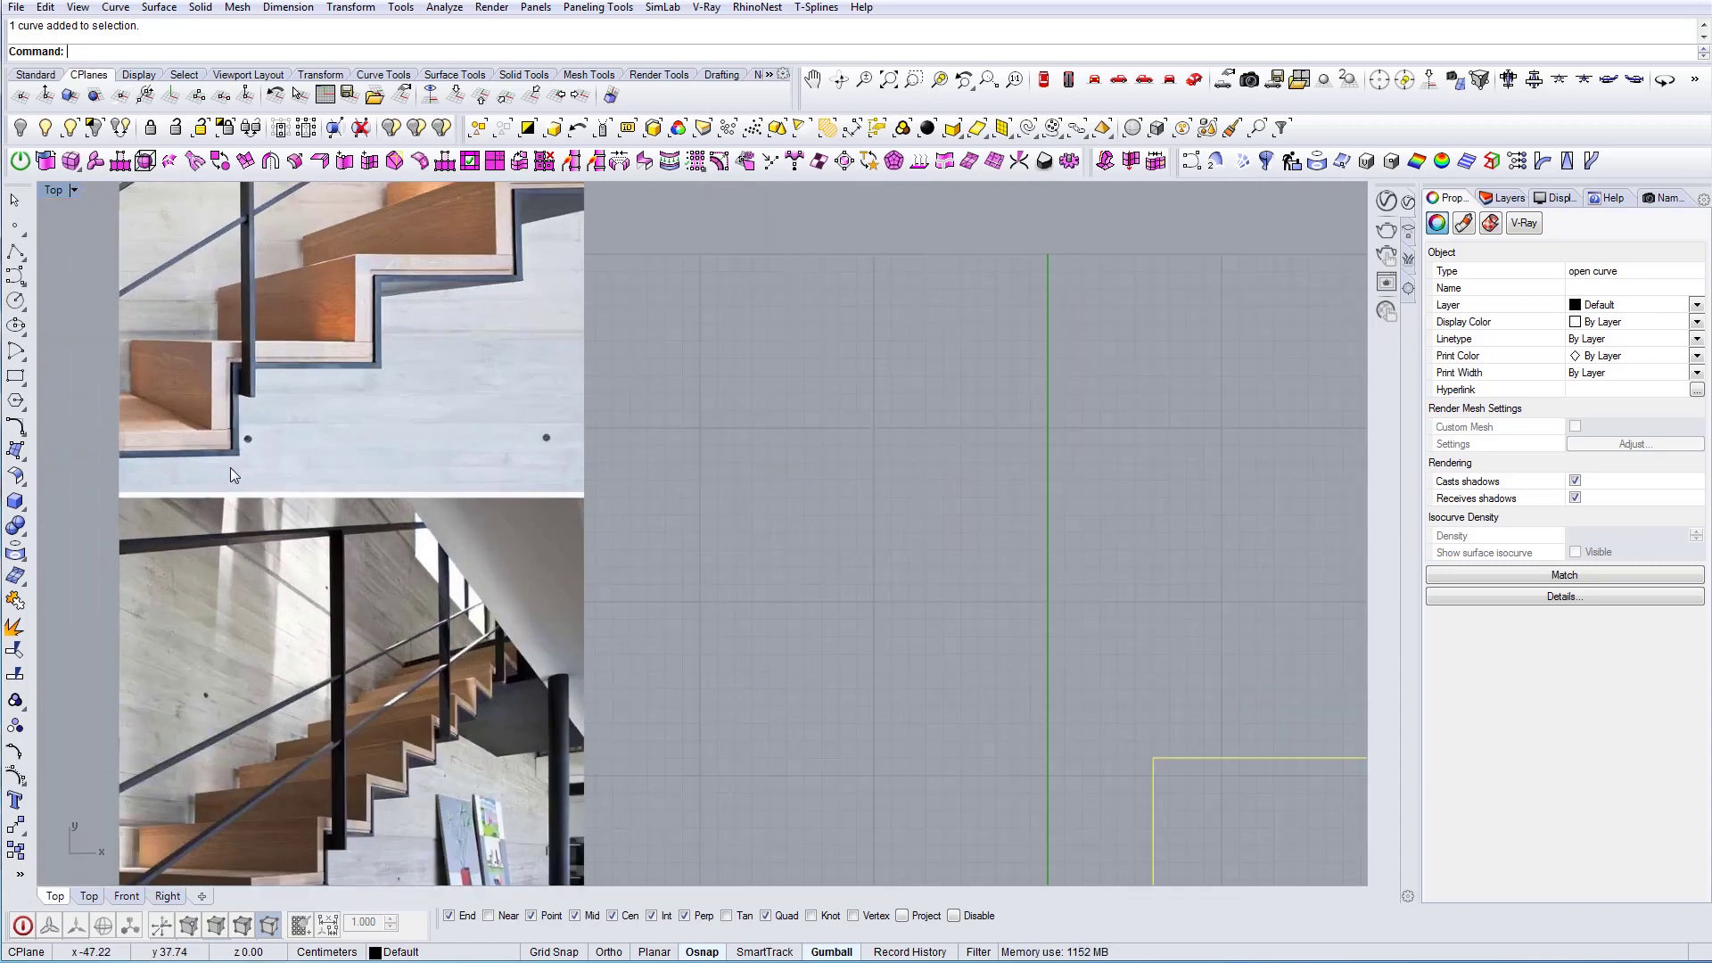
scroll(241, 456, "down", 3)
Offset the joined stair profile 1 cm towards its underside with sharp corners
right_click_drag(1004, 784, 803, 612)
left_click_drag(799, 559, 722, 449)
right_click_drag(764, 521, 713, 542)
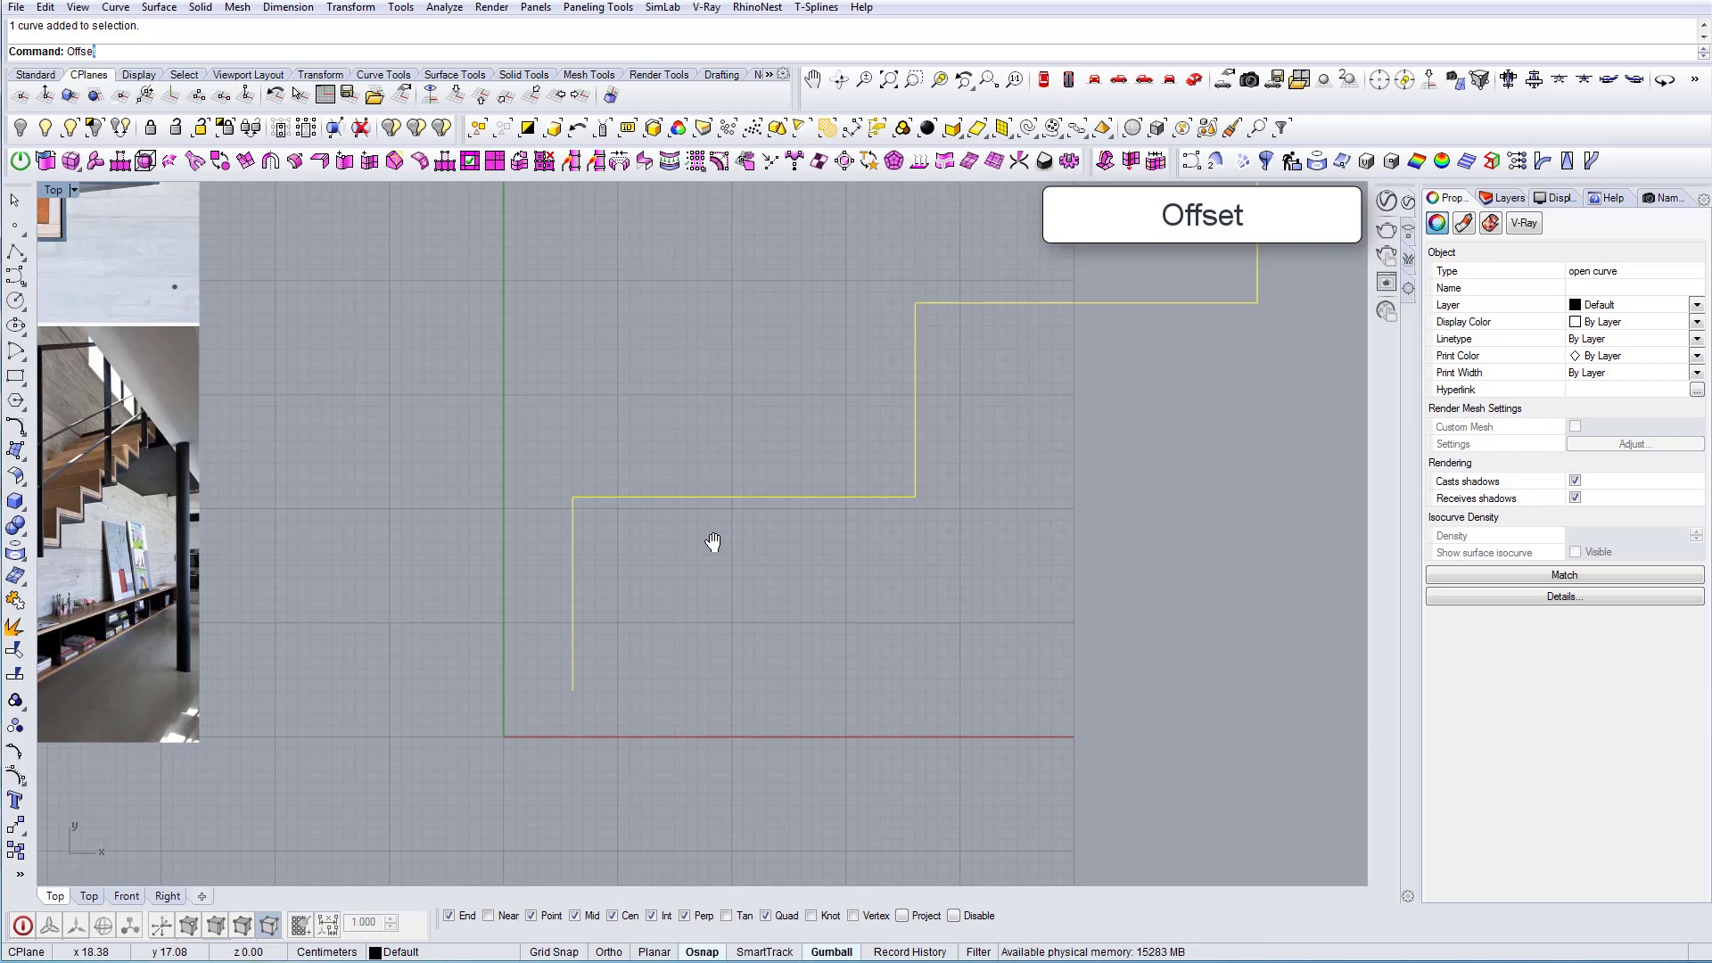
key("Return")
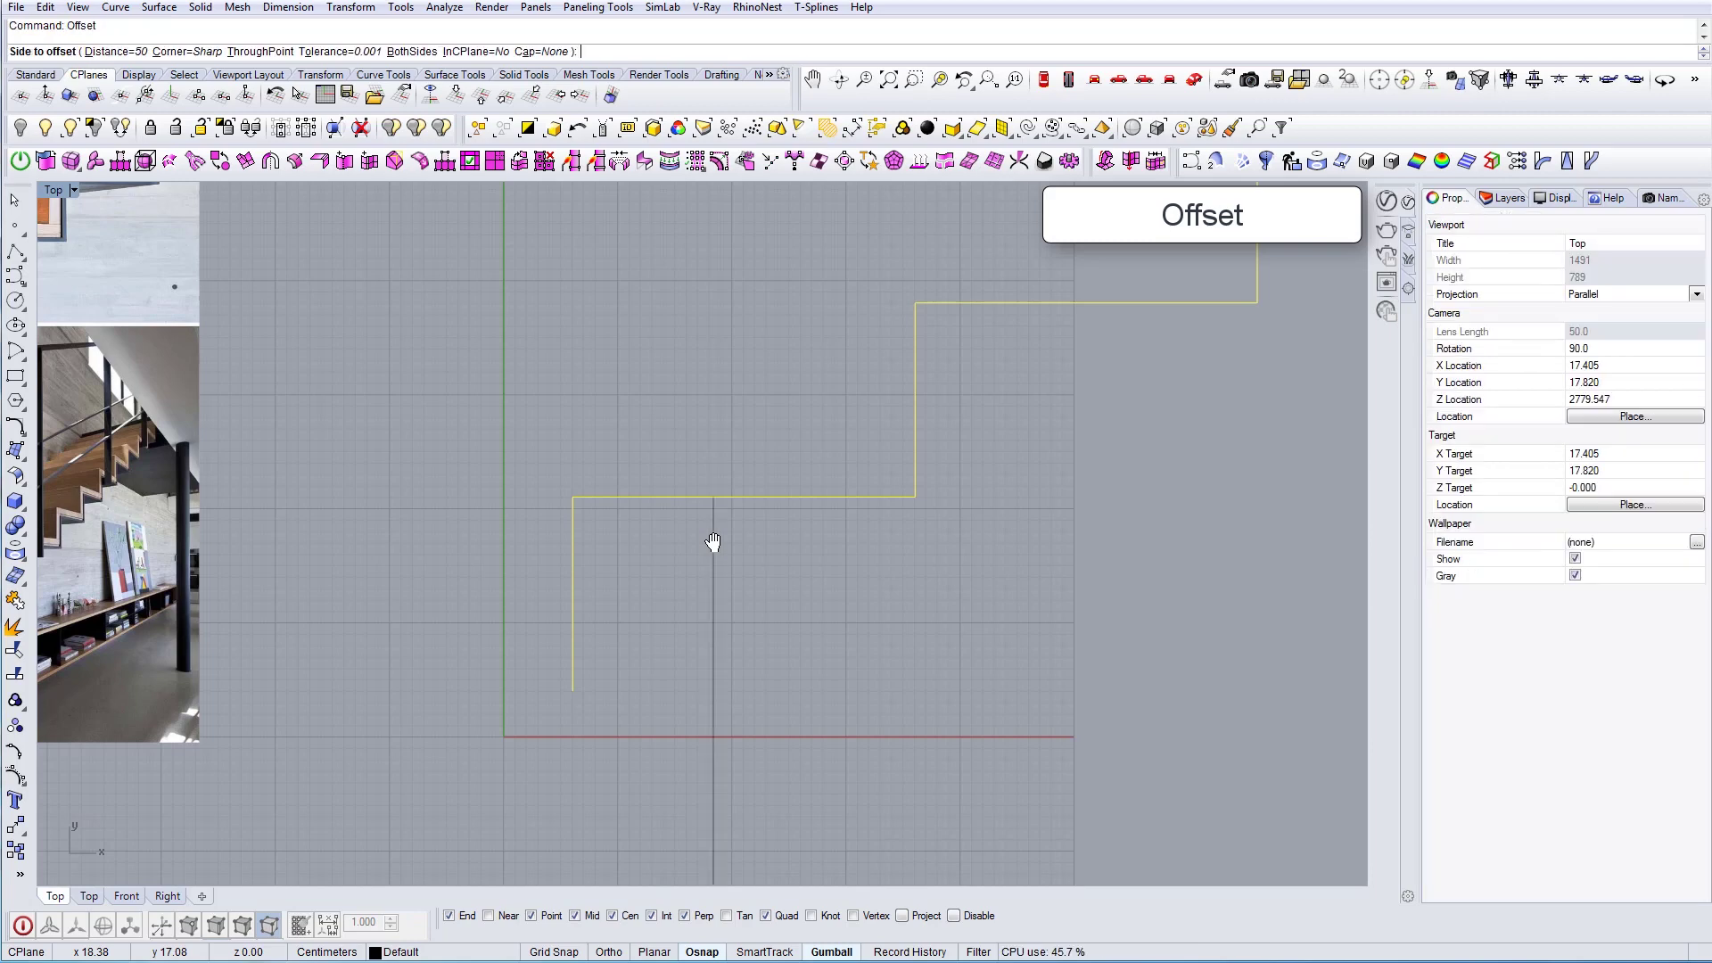
left_click(118, 52)
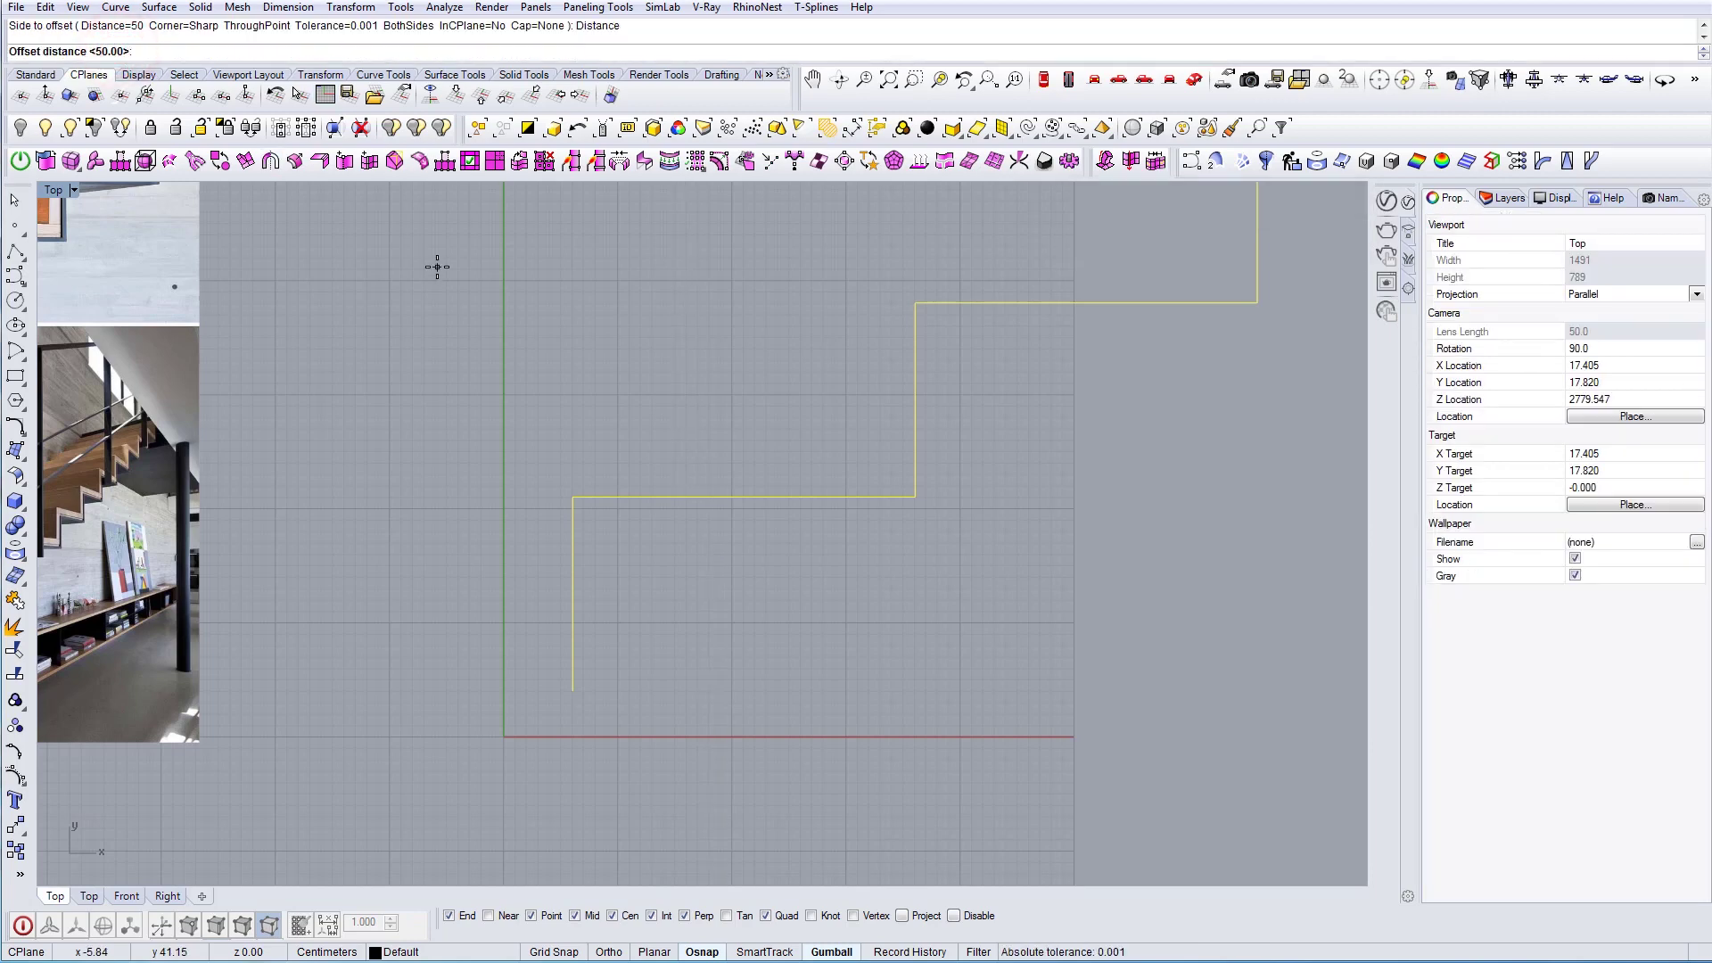
type("1")
key("Return")
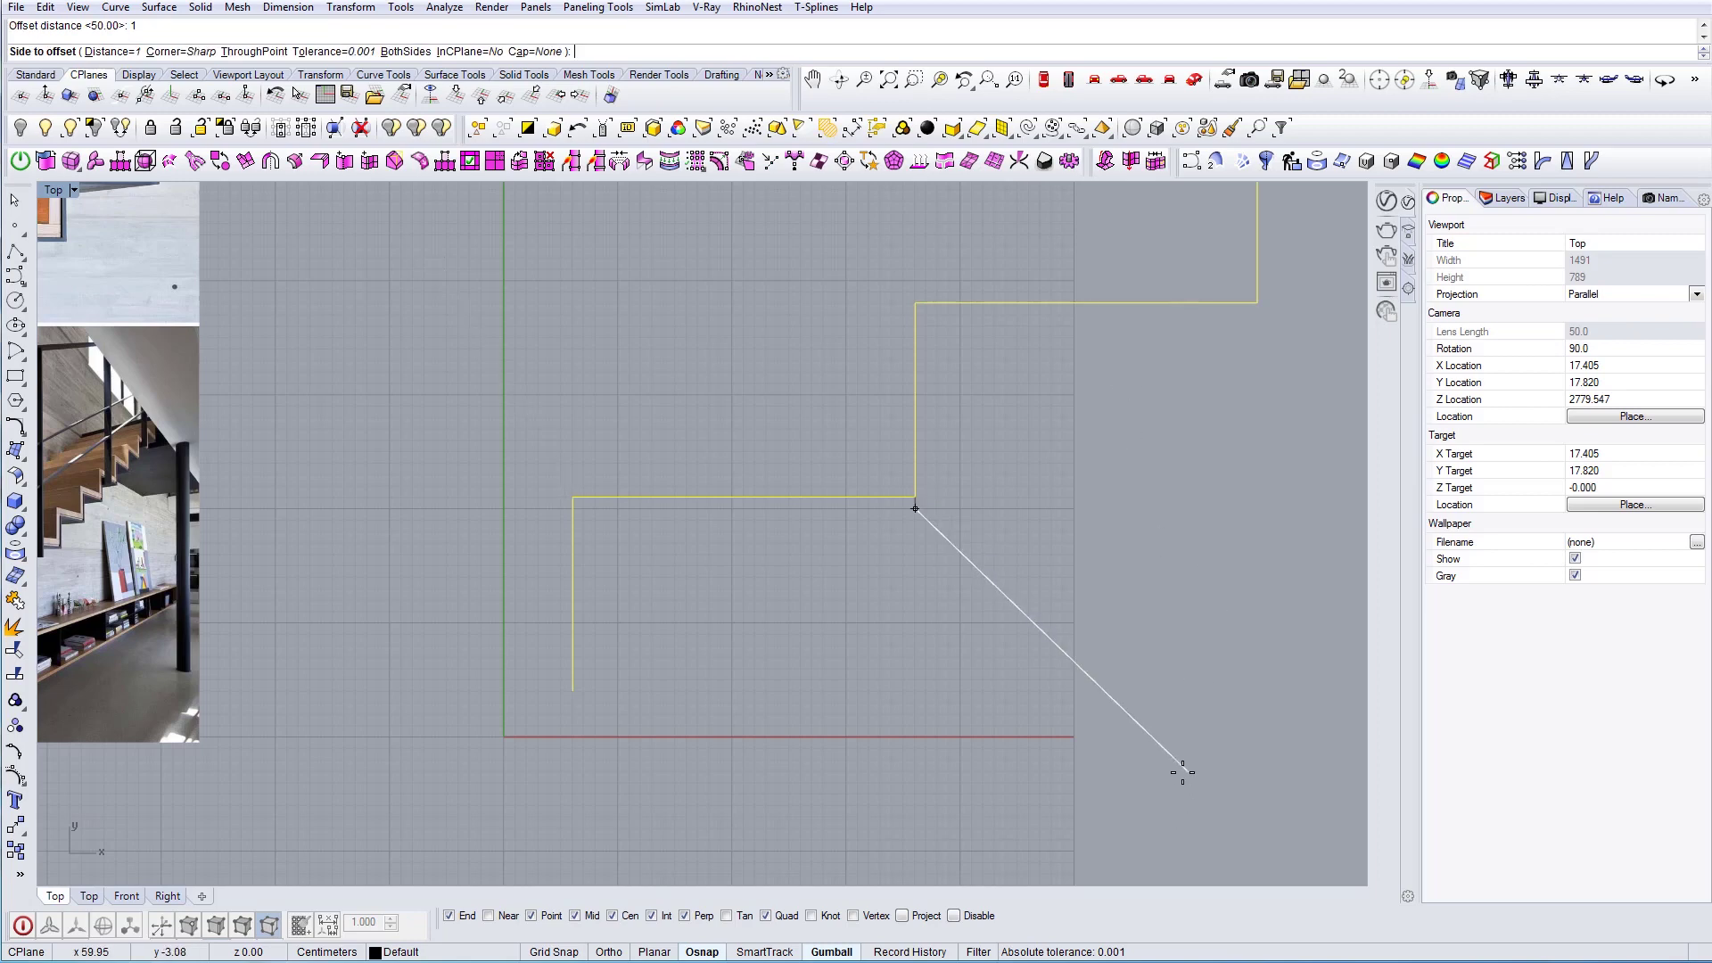
left_click(1139, 741)
right_click_drag(769, 691, 401, 705)
key("Escape")
Examine the original and offset profile curves along the stair run and out to the landing's end
scroll(440, 667, "down", 20)
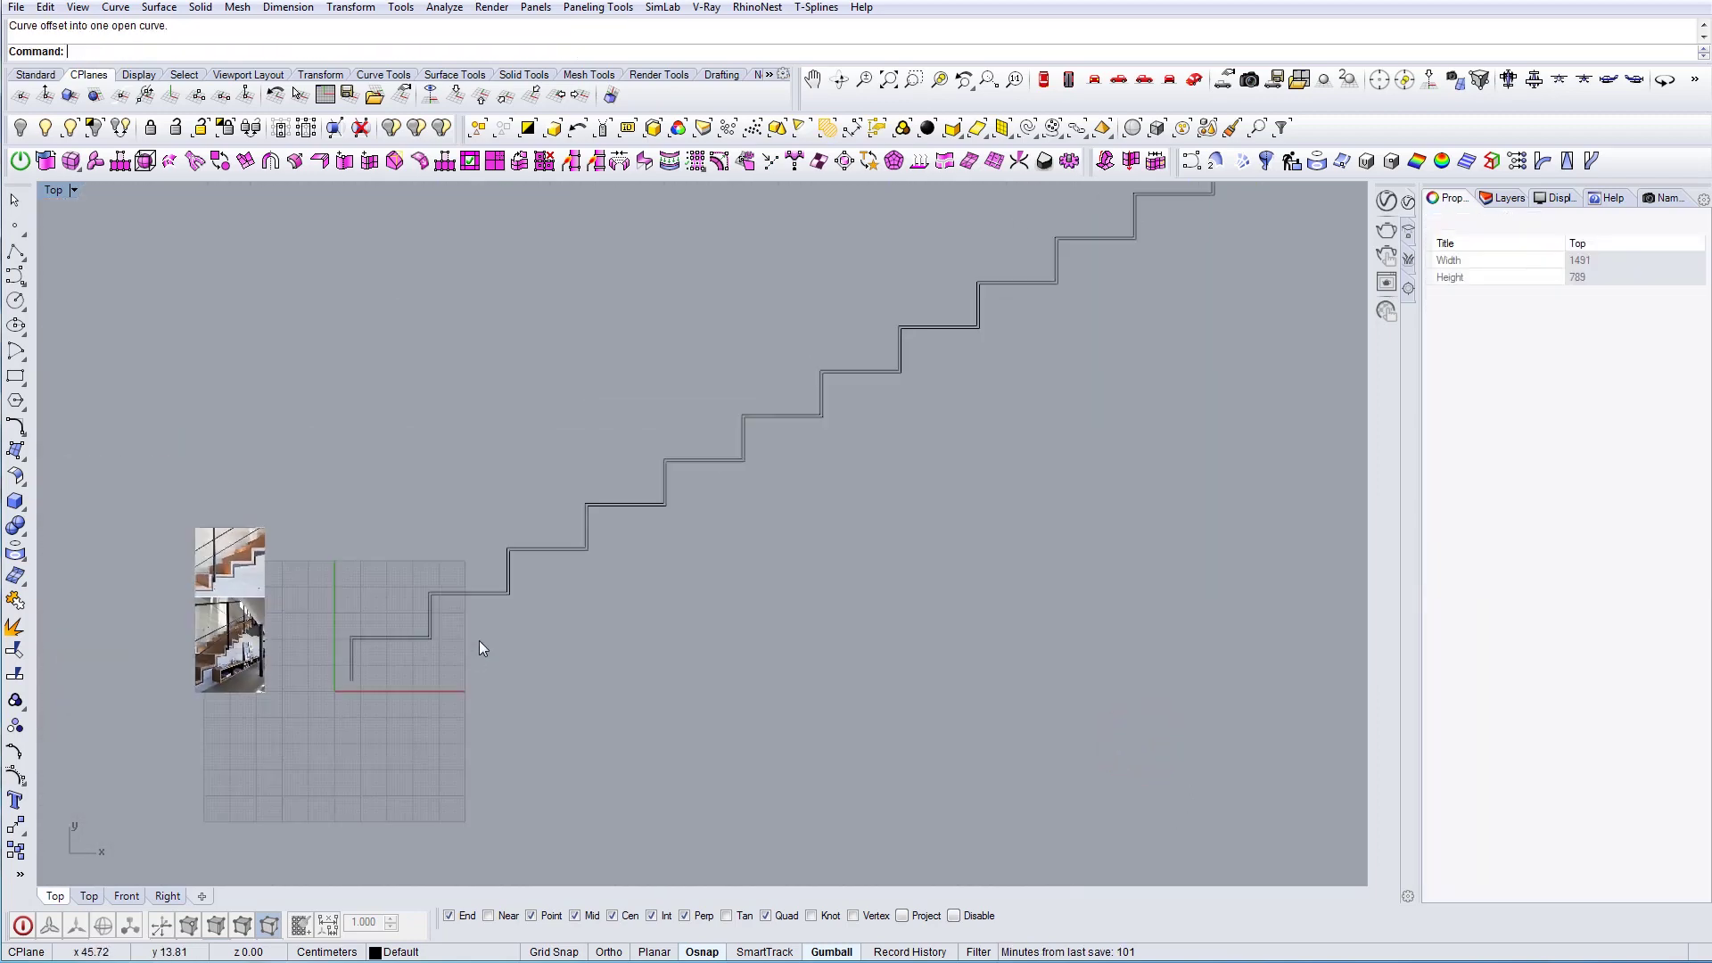
right_click_drag(961, 366, 885, 409)
scroll(884, 408, "up", 12)
right_click_drag(815, 508, 783, 373)
left_click_drag(815, 508, 783, 372)
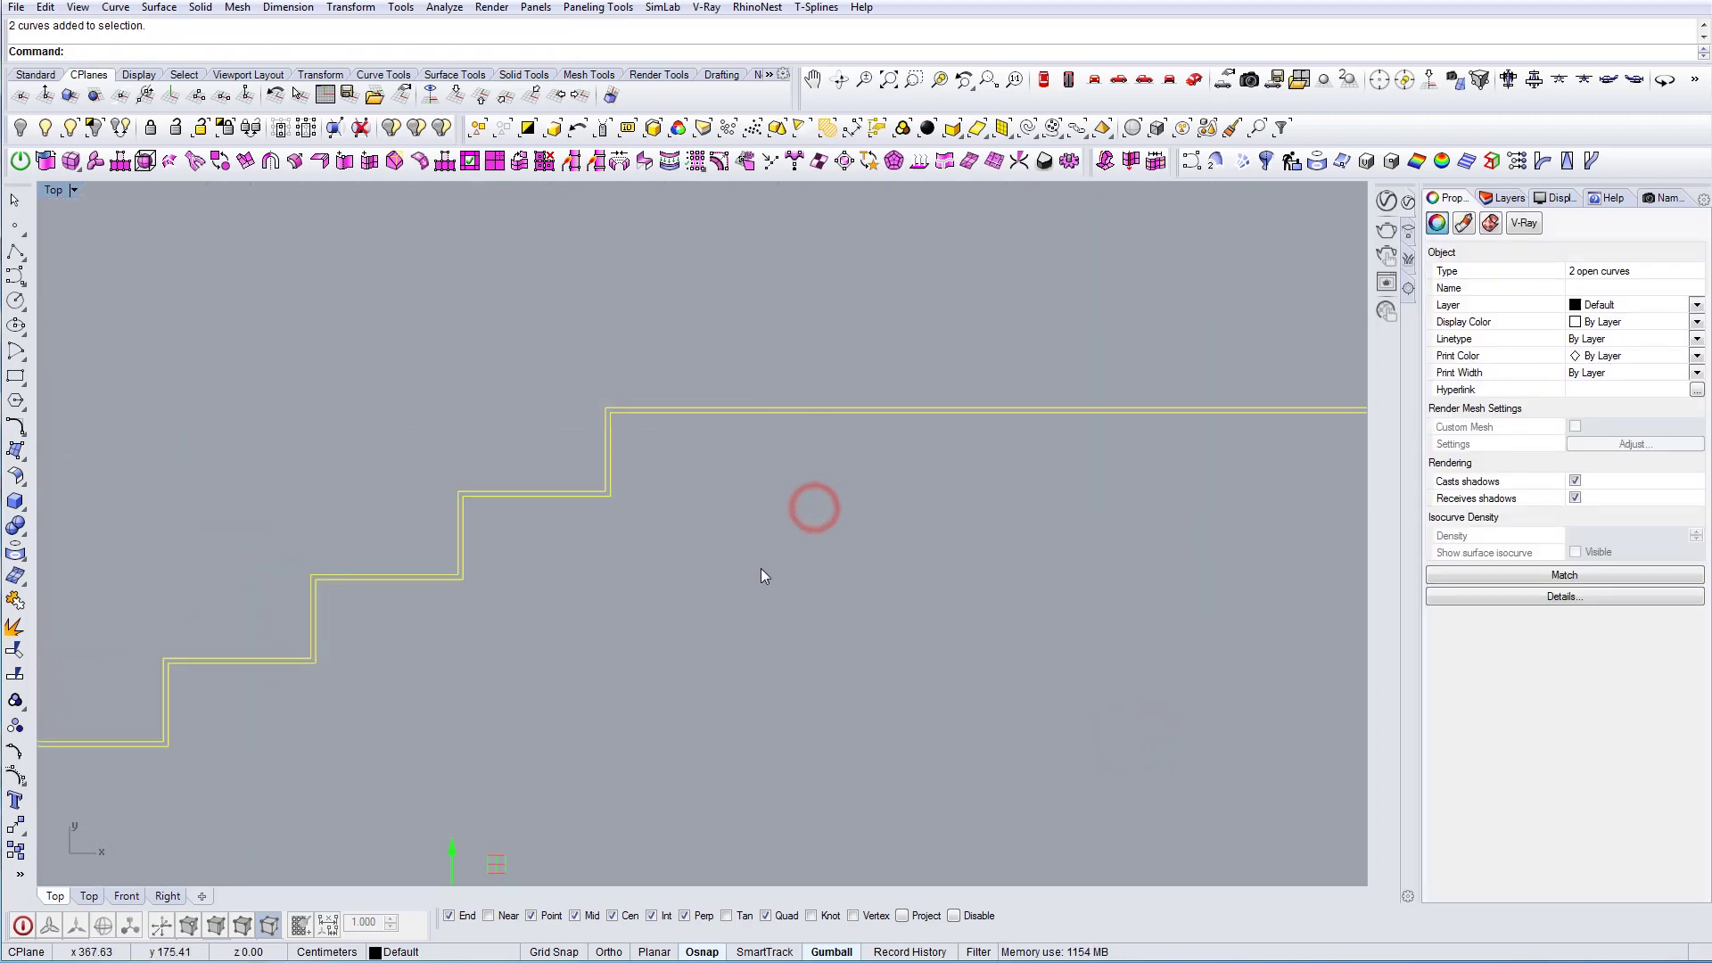
scroll(762, 569, "down", 4)
right_click_drag(656, 553, 313, 577)
scroll(1159, 490, "up", 8)
key("Escape")
scroll(1244, 575, "down", 12)
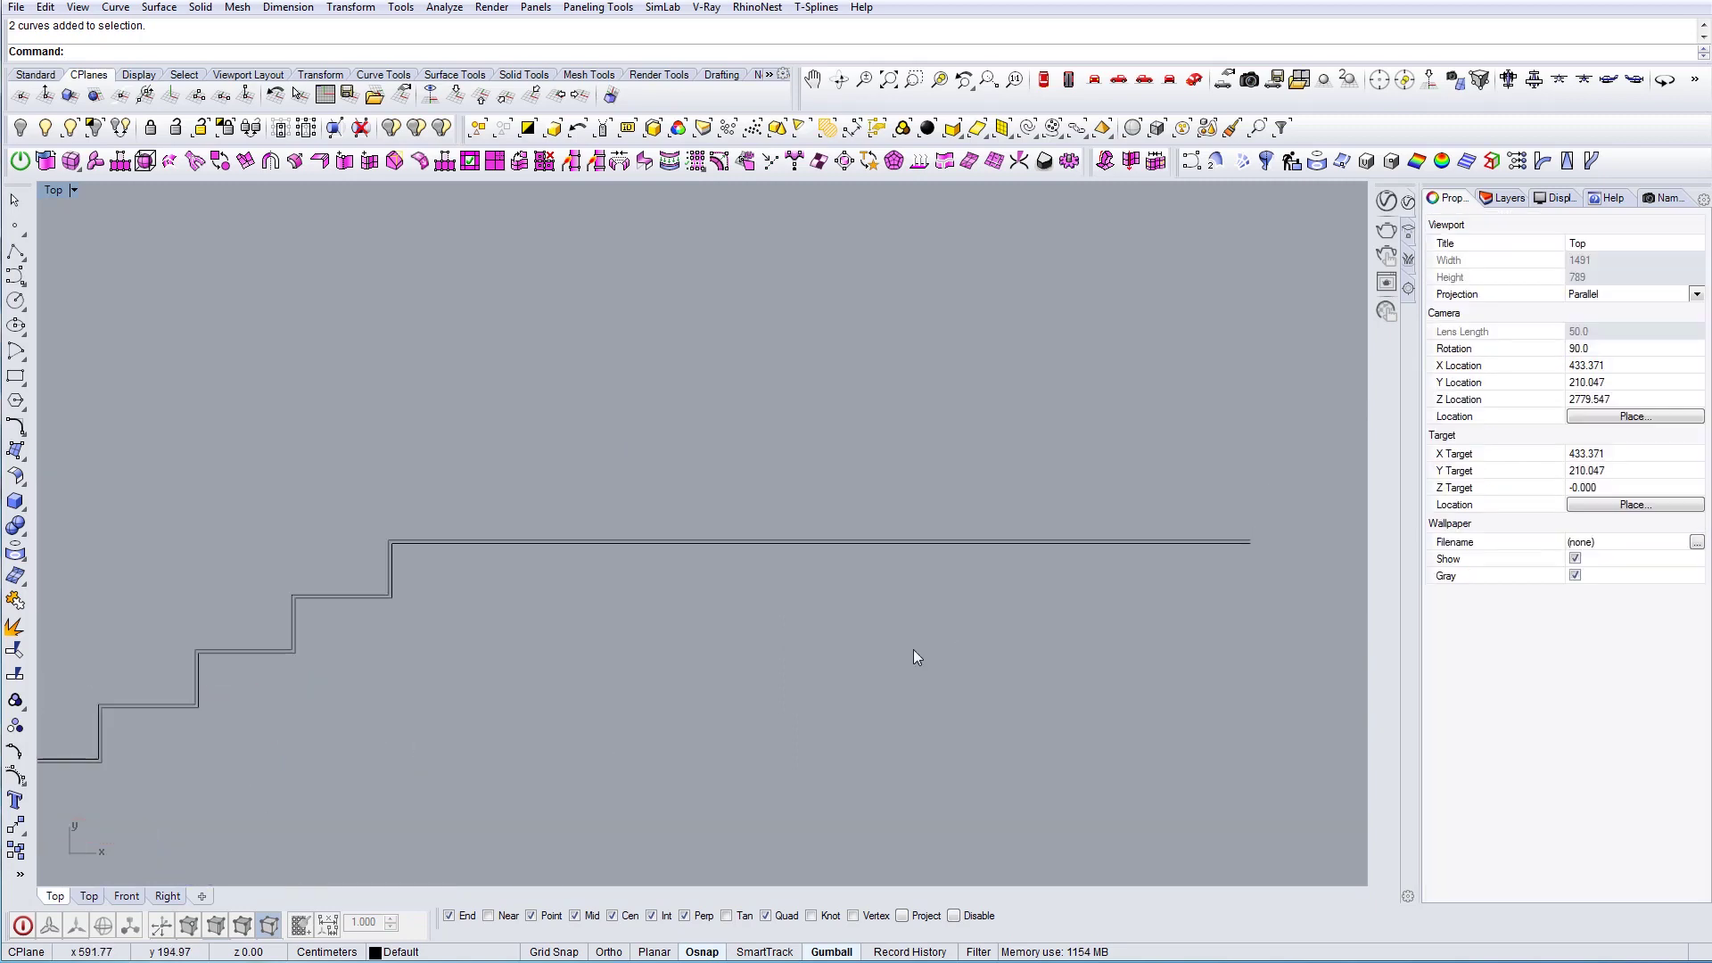
Draw a line between the lower ends of the two profile curves at the first riser
right_click_drag(833, 520, 1353, 229)
right_click_drag(616, 570, 956, 446)
scroll(539, 658, "up", 2)
scroll(540, 665, "up", 10)
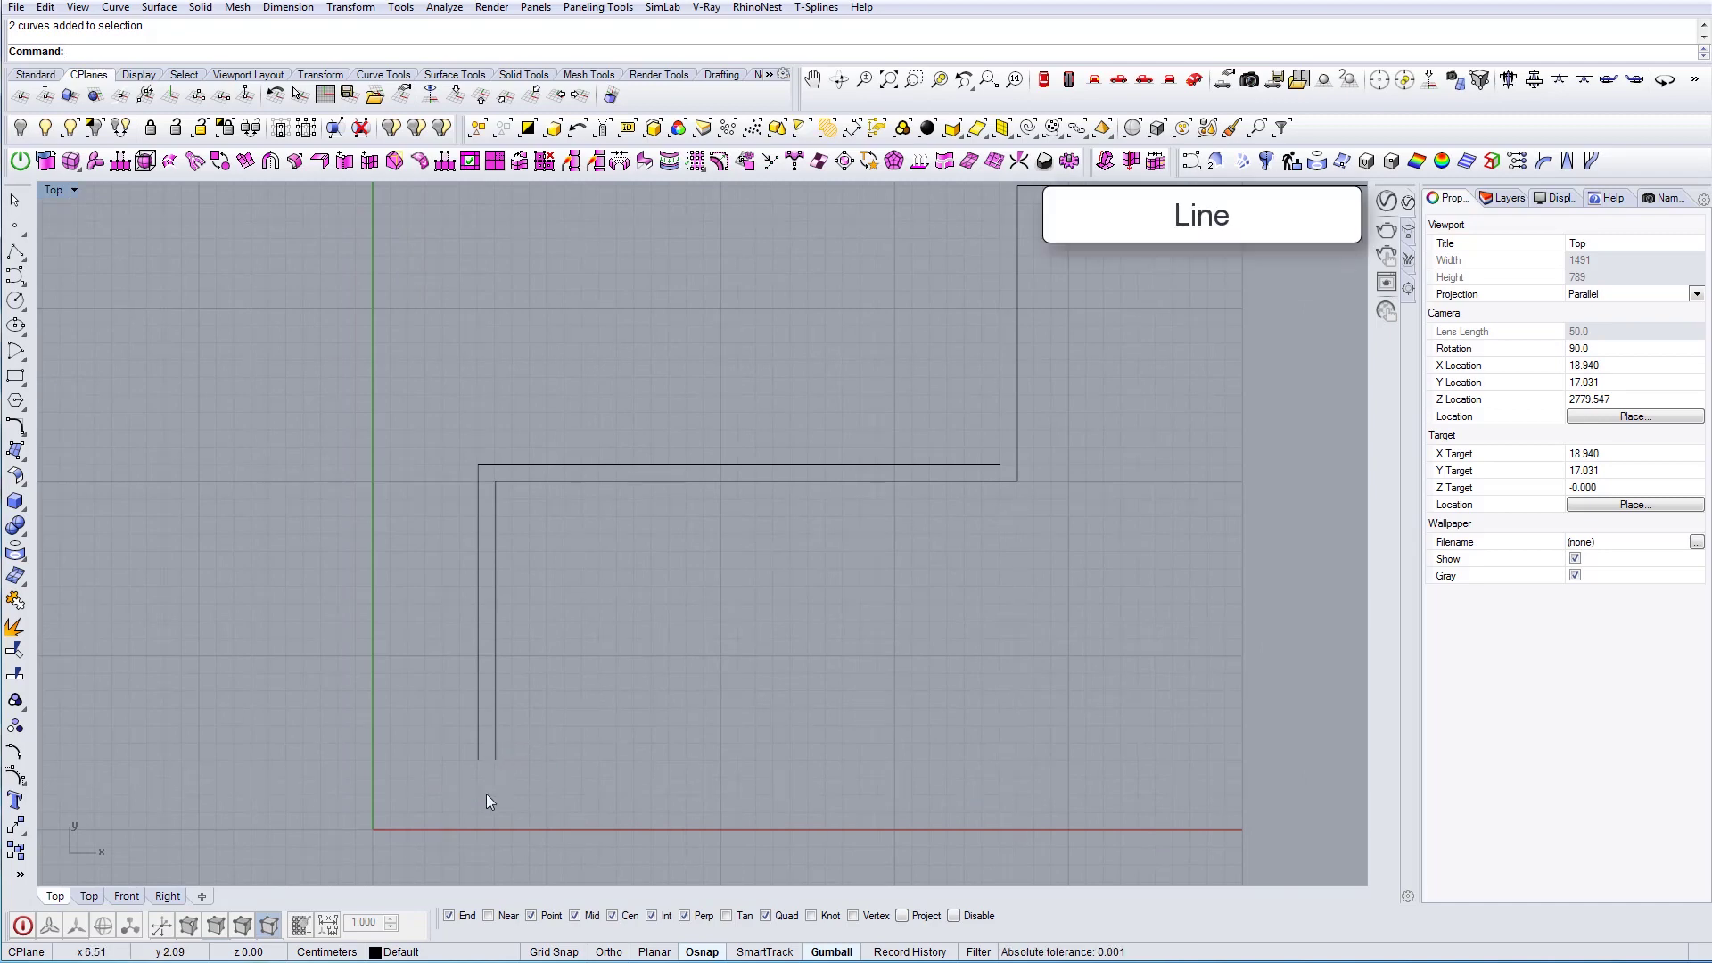
type("e")
key("Return")
scroll(485, 794, "up", 2)
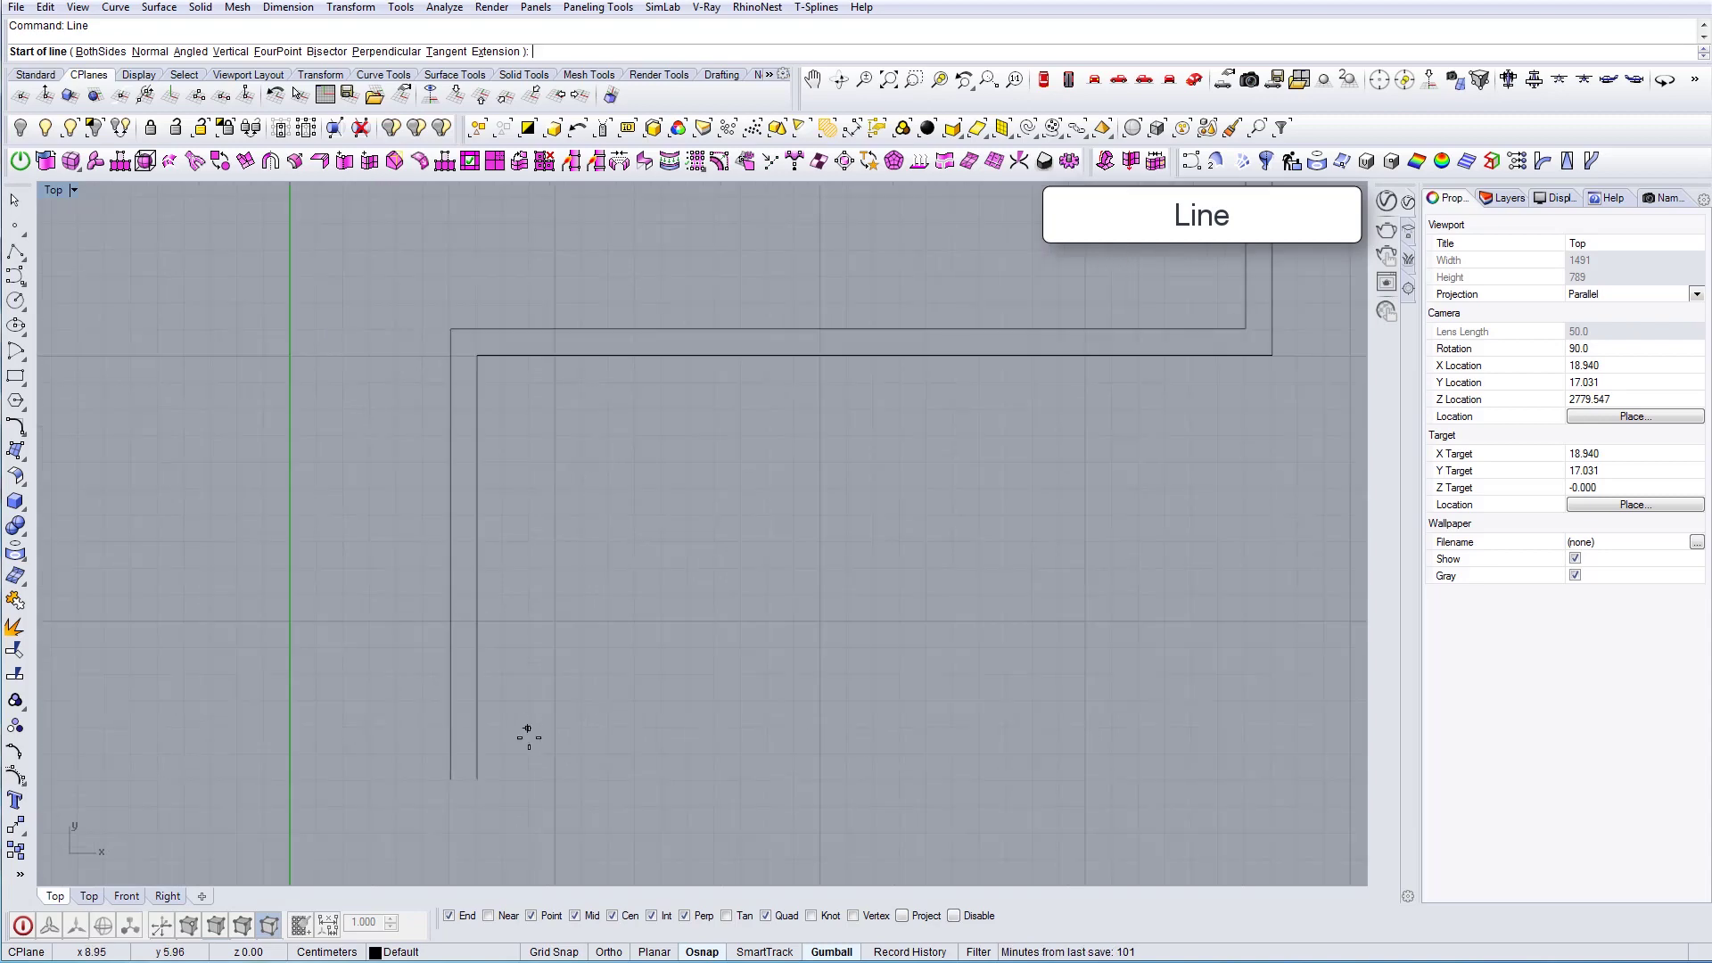
left_click(451, 785)
left_click(476, 786)
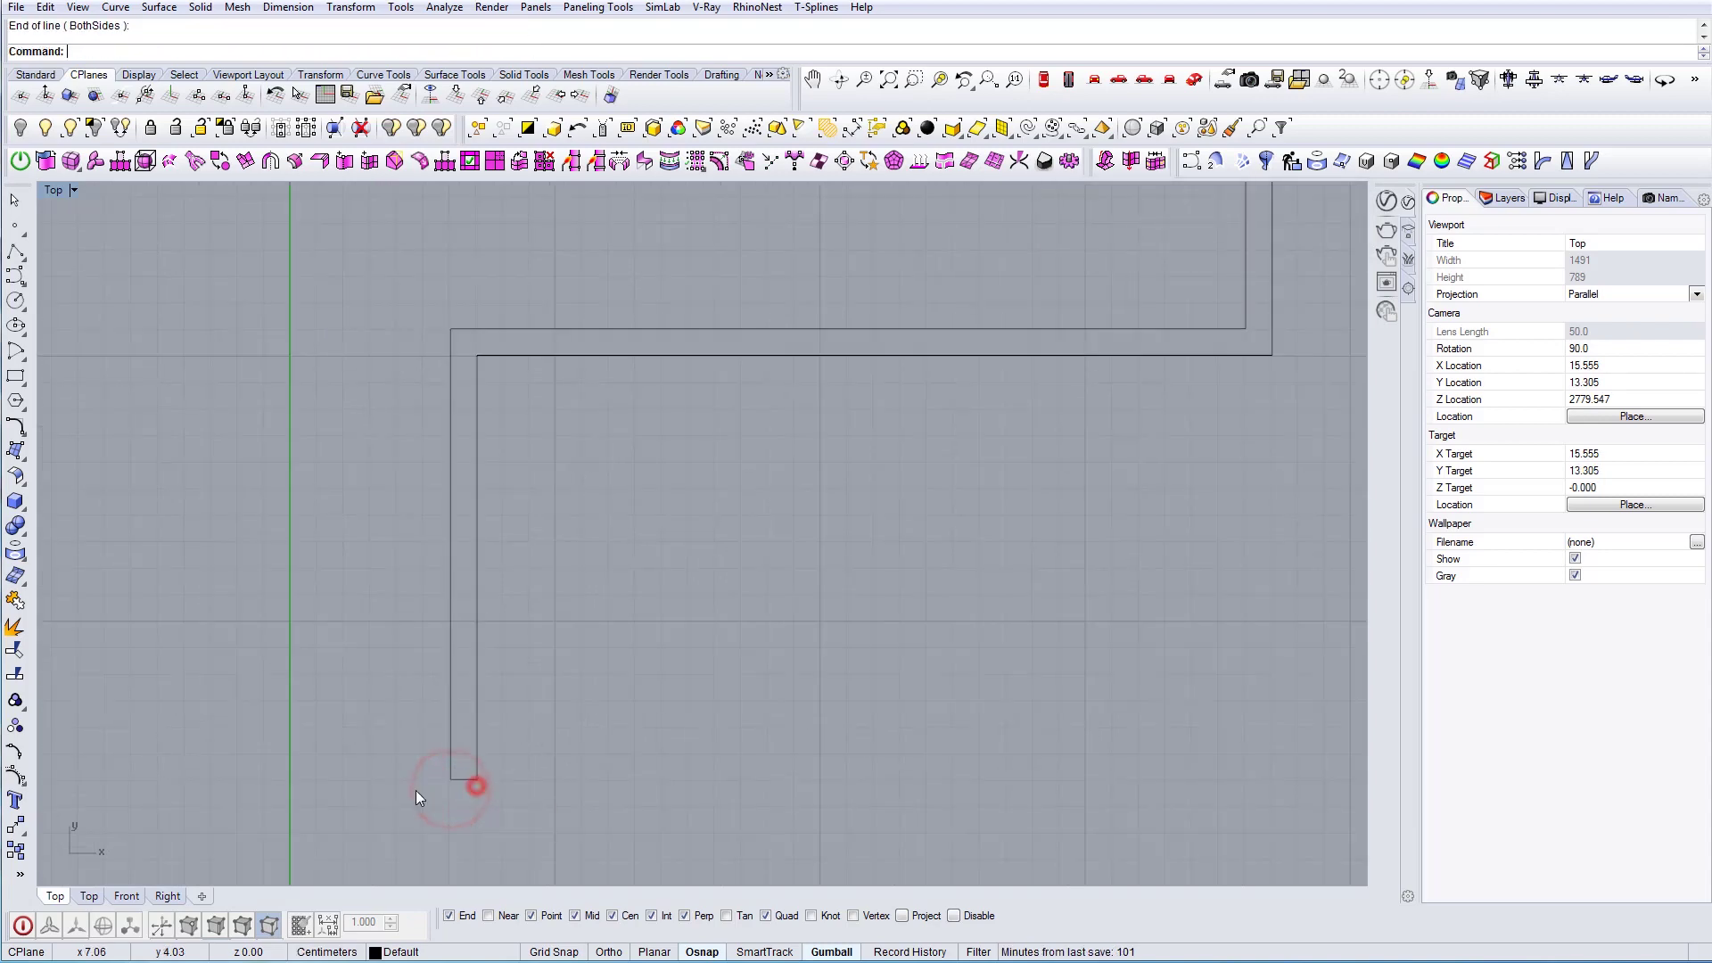
Draw a line between the ends of the two profile curves at the far end of the landing
scroll(275, 792, "down", 6)
scroll(283, 787, "down", 5)
right_click_drag(977, 482, 386, 631)
right_click_drag(946, 400, 388, 720)
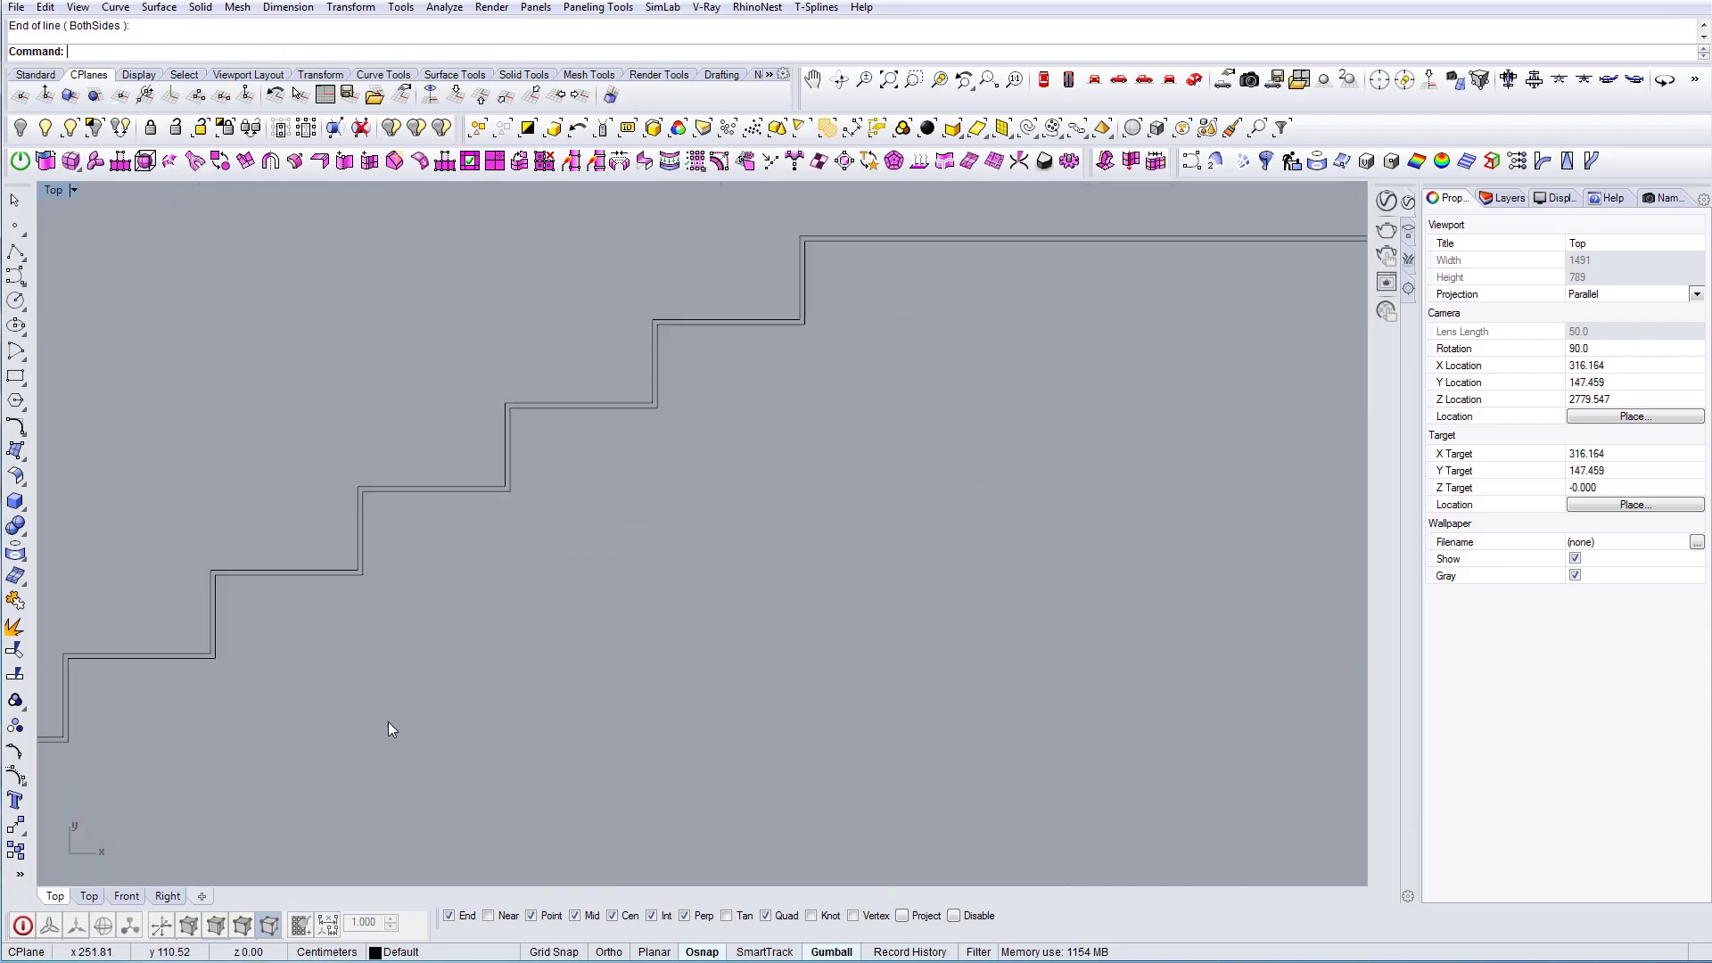
scroll(388, 719, "down", 4)
scroll(1151, 507, "up", 12)
right_click(1158, 552)
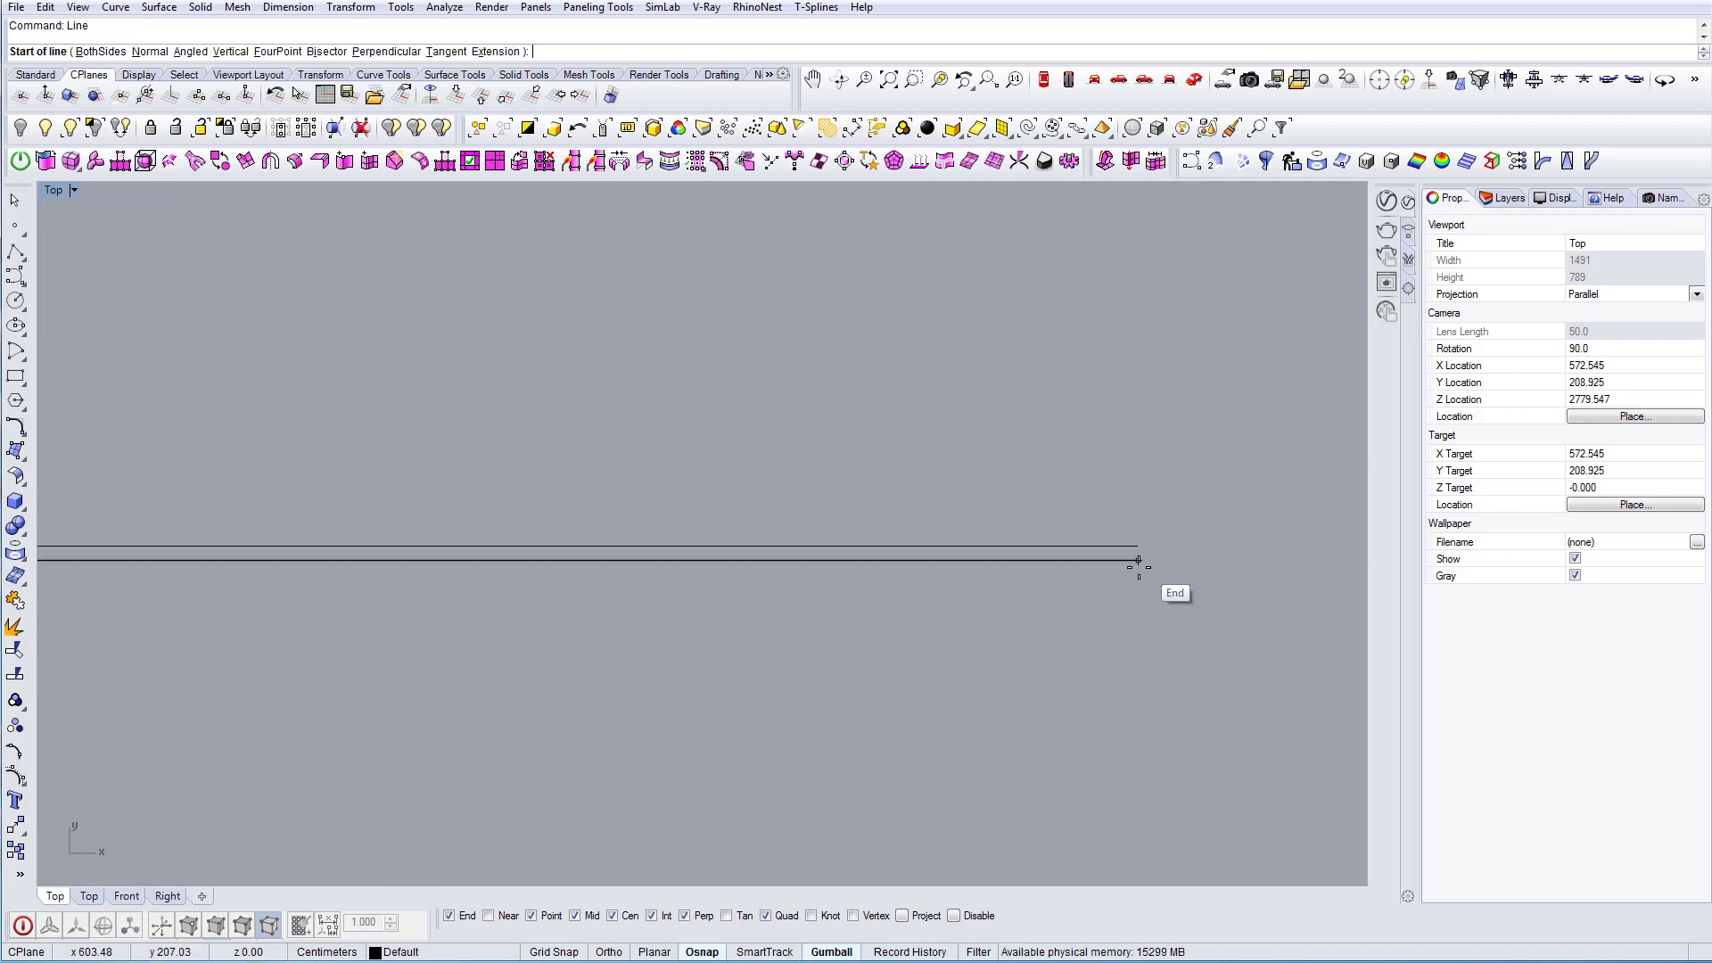
left_click(1139, 566)
right_click(1164, 561)
Join the two profile curves and both end lines into one closed curve
scroll(1169, 563, "down", 6)
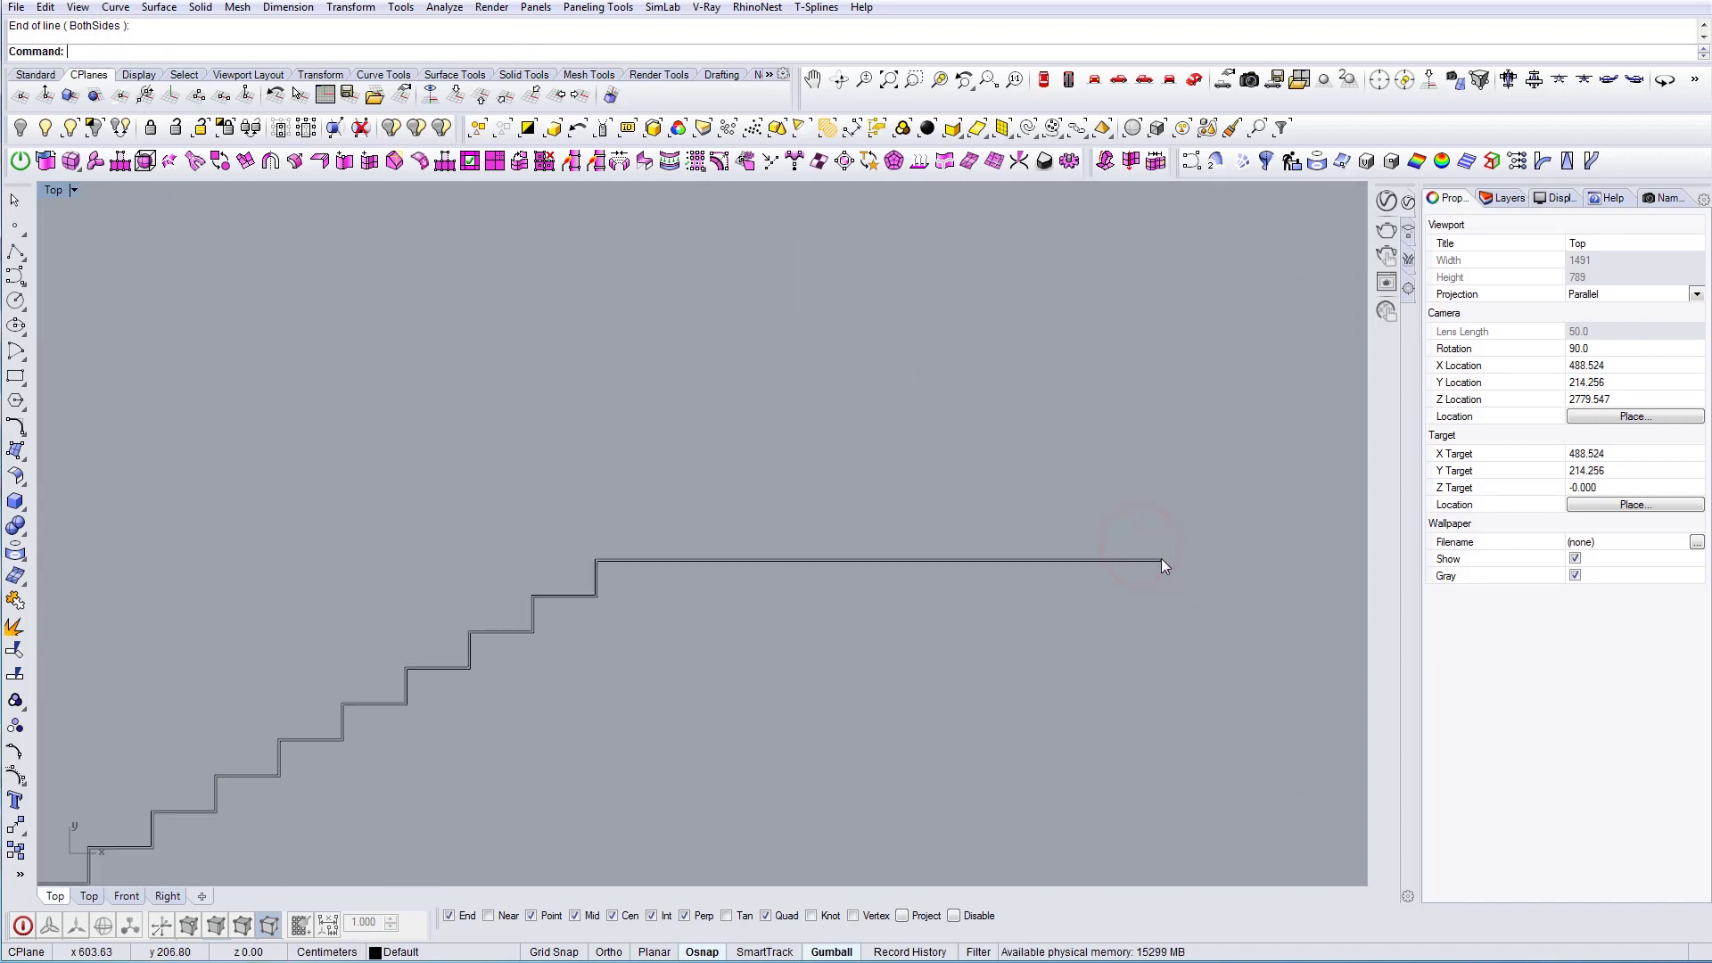
left_click_drag(1032, 675, 1202, 719)
type("Joi")
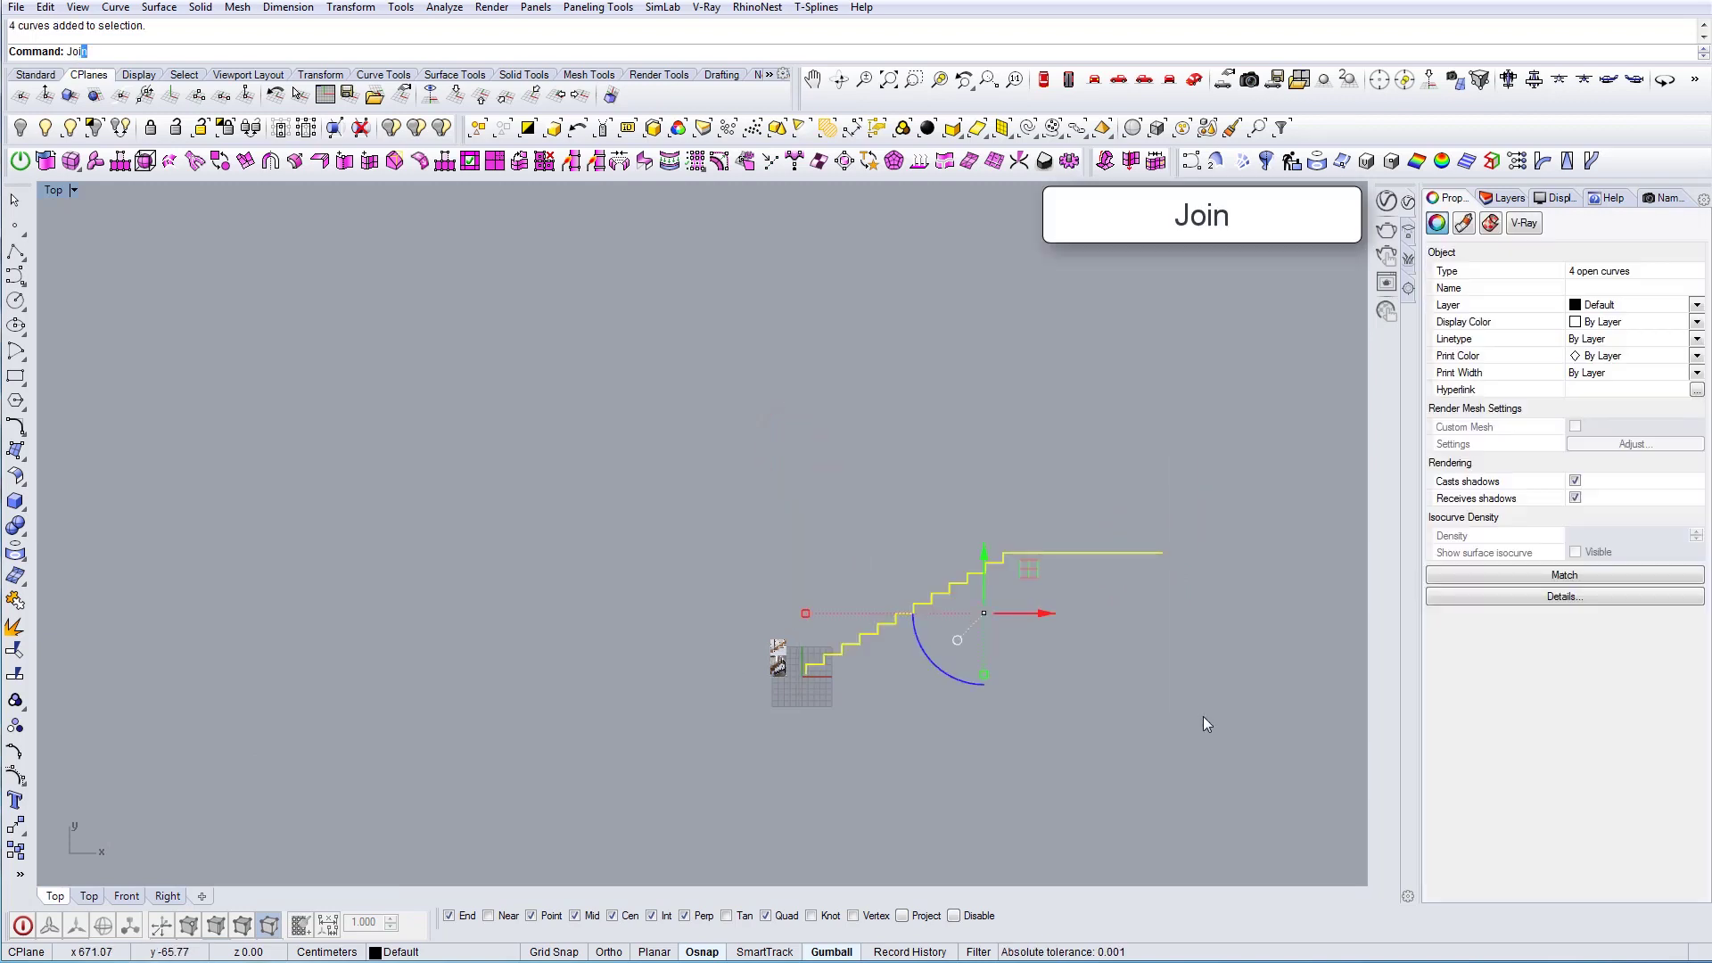
key("Return")
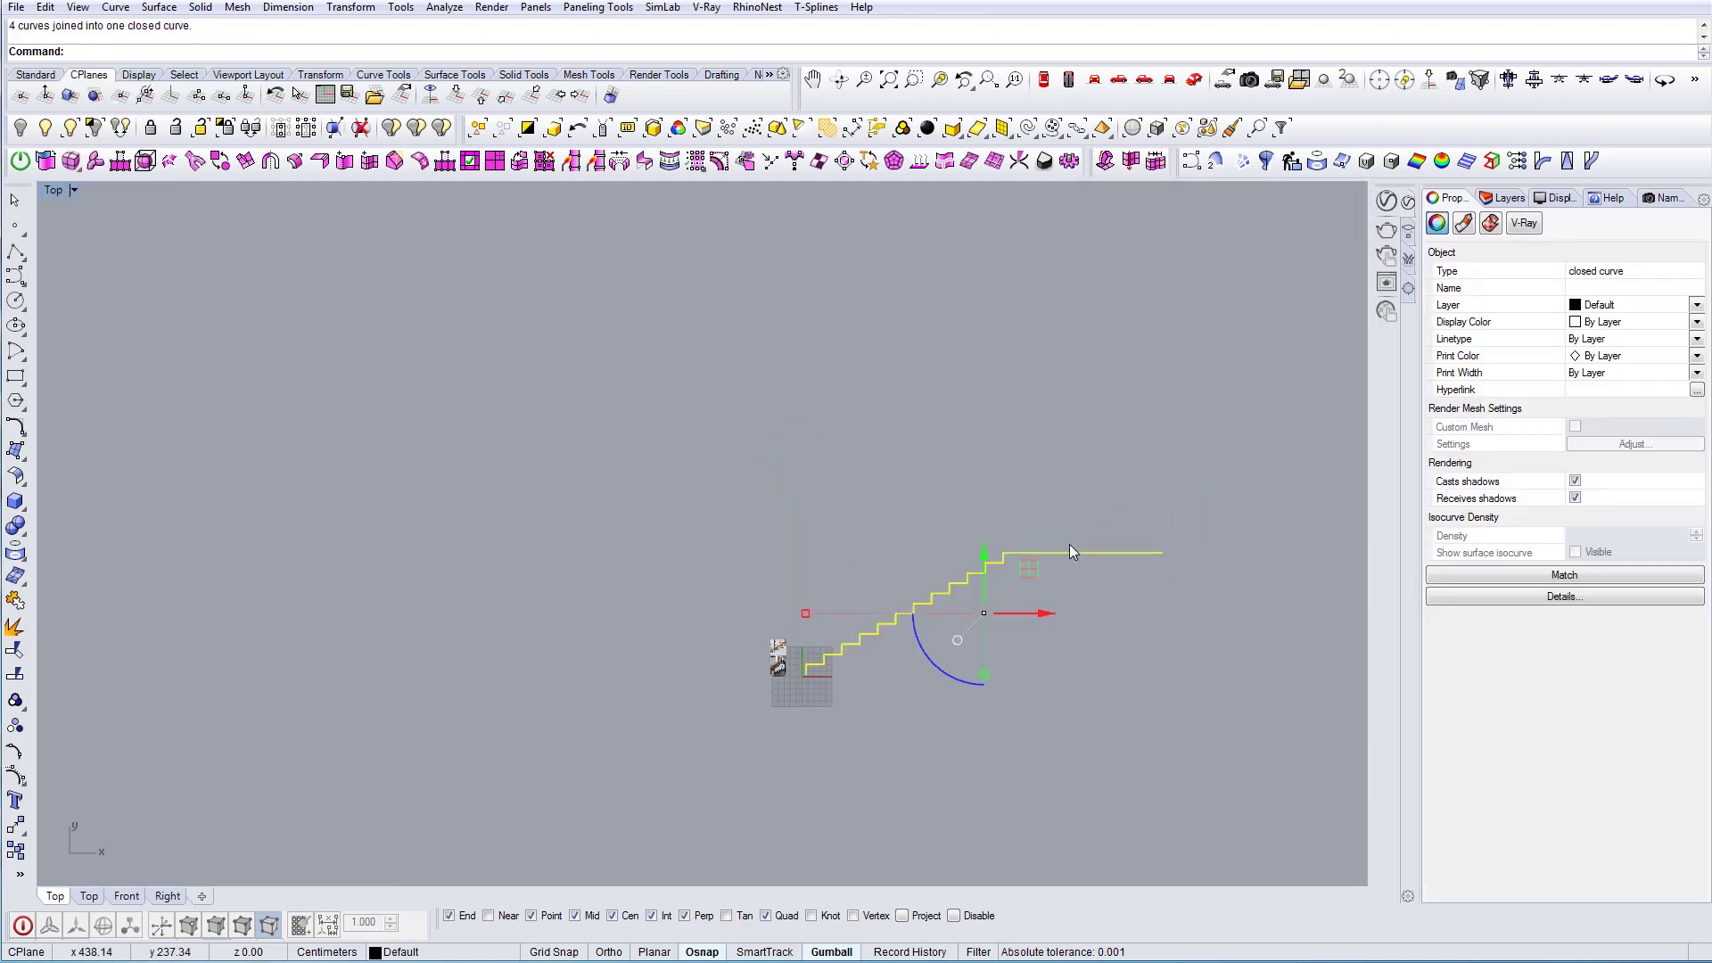
Examine the joined stair outline from the landing down to the first step
scroll(1069, 544, "up", 3)
scroll(1227, 568, "up", 3)
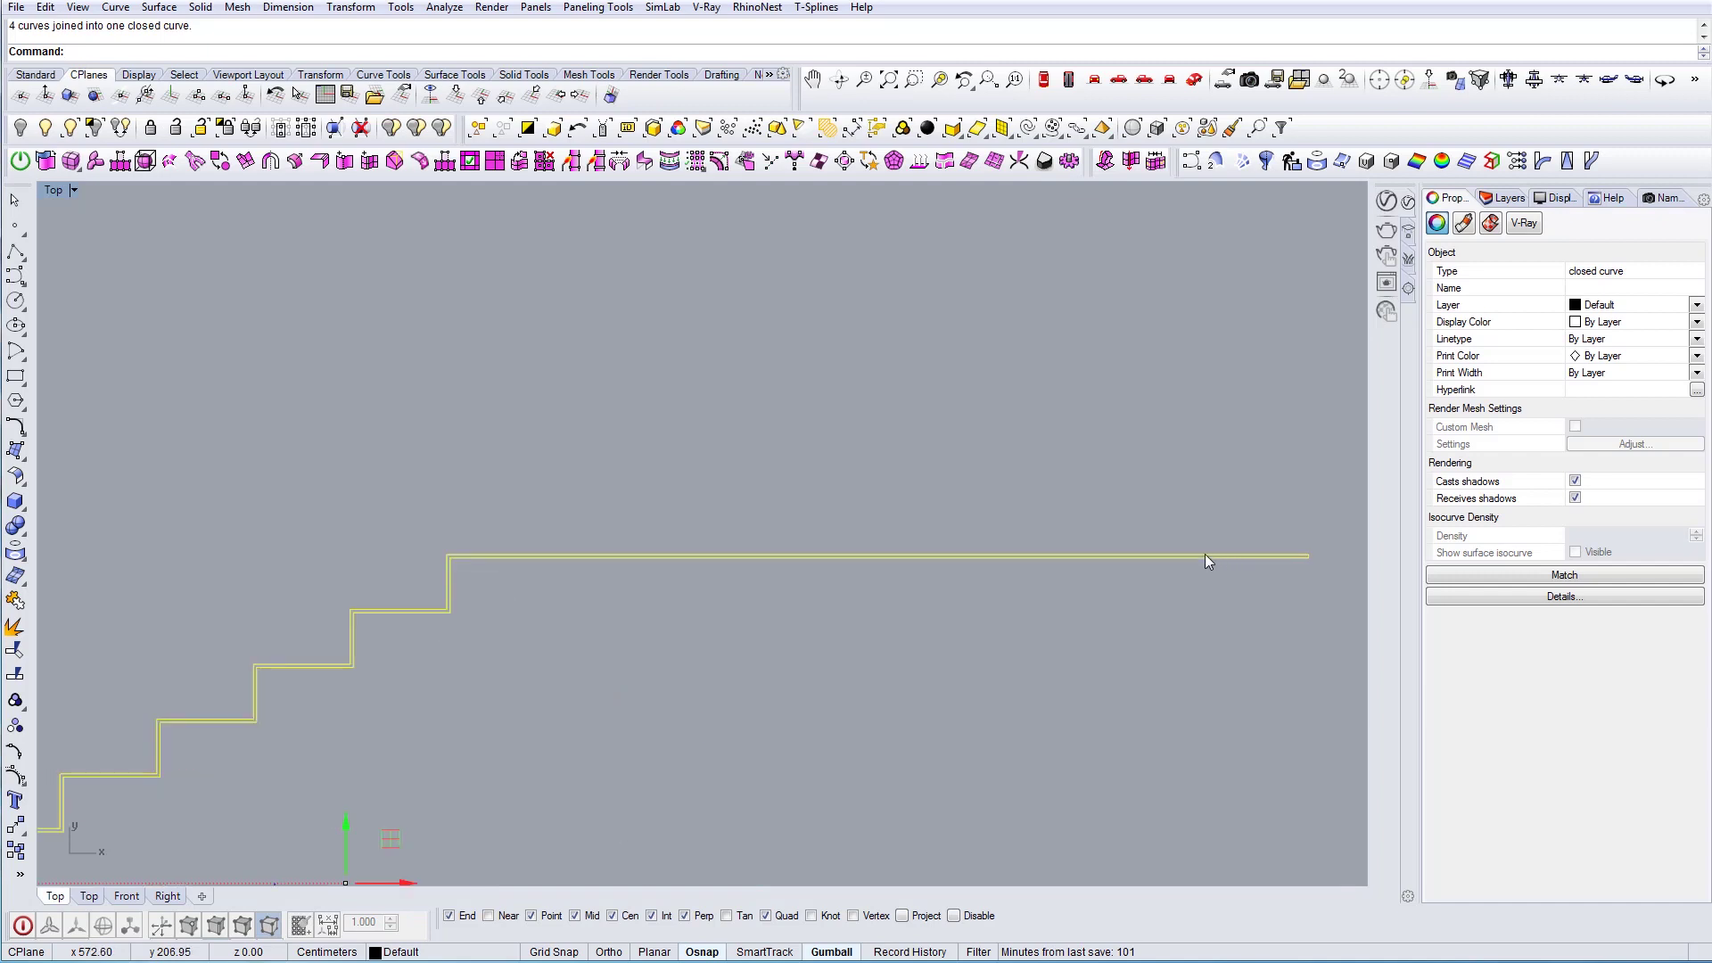
left_click(858, 653)
scroll(859, 654, "down", 6)
scroll(883, 678, "up", 4)
left_click(827, 564)
right_click_drag(575, 612, 836, 505)
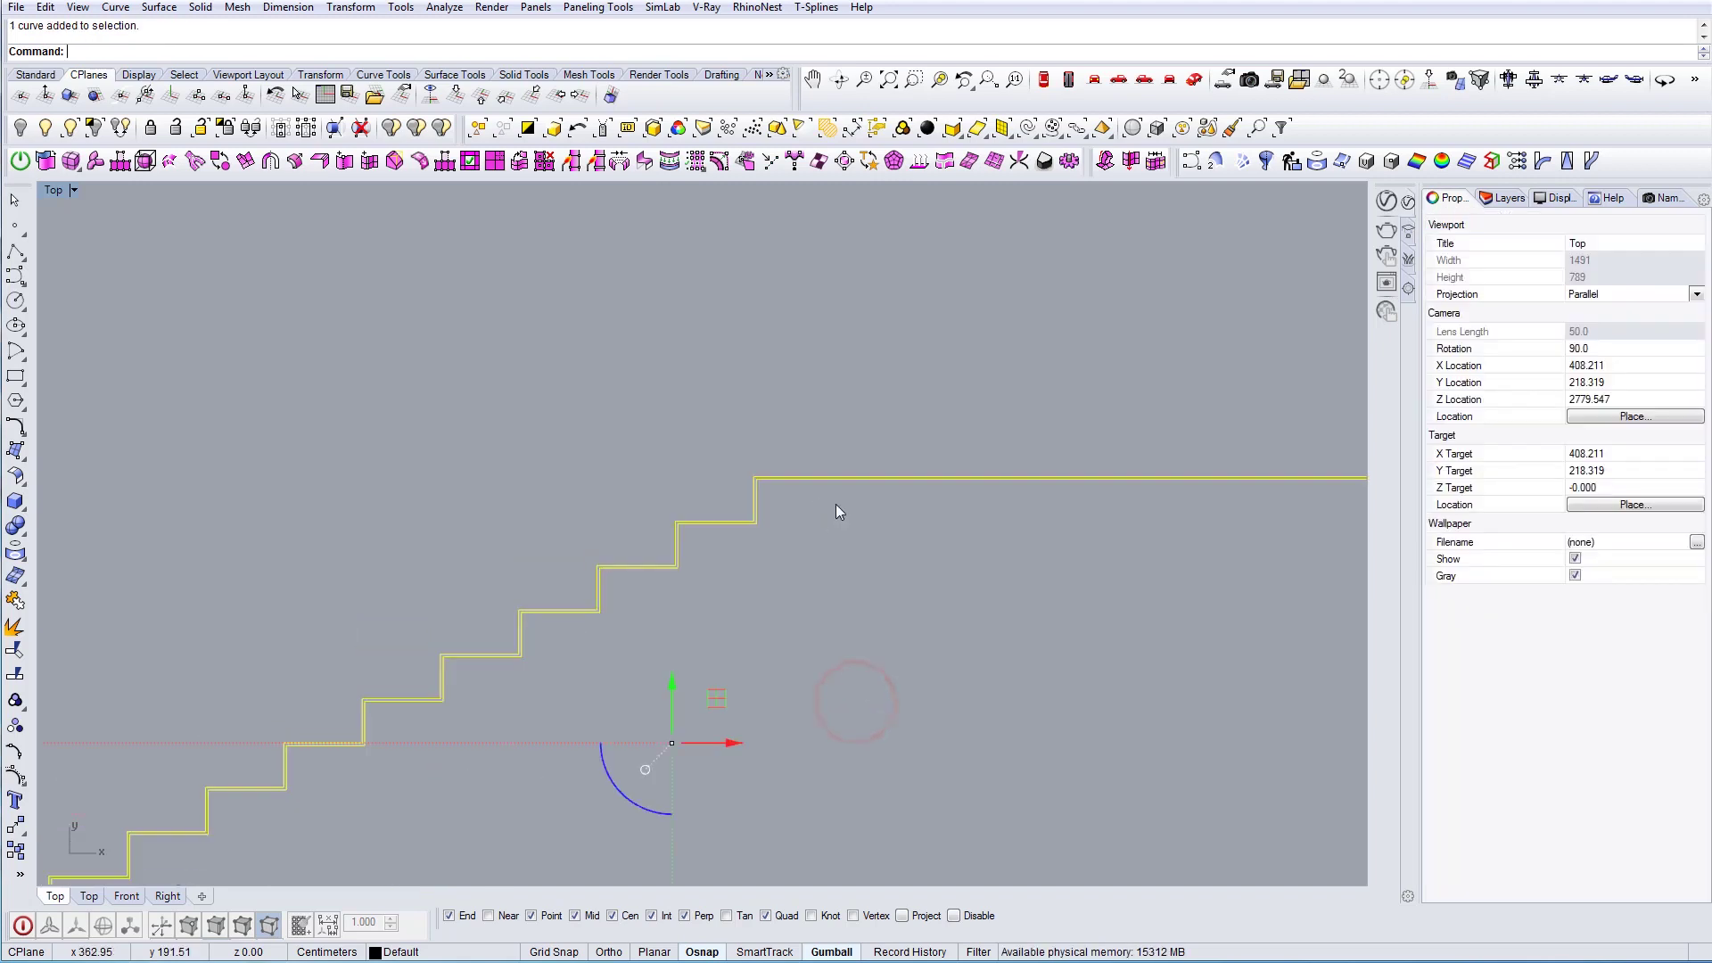
scroll(836, 505, "down", 3)
right_click_drag(516, 581, 657, 489)
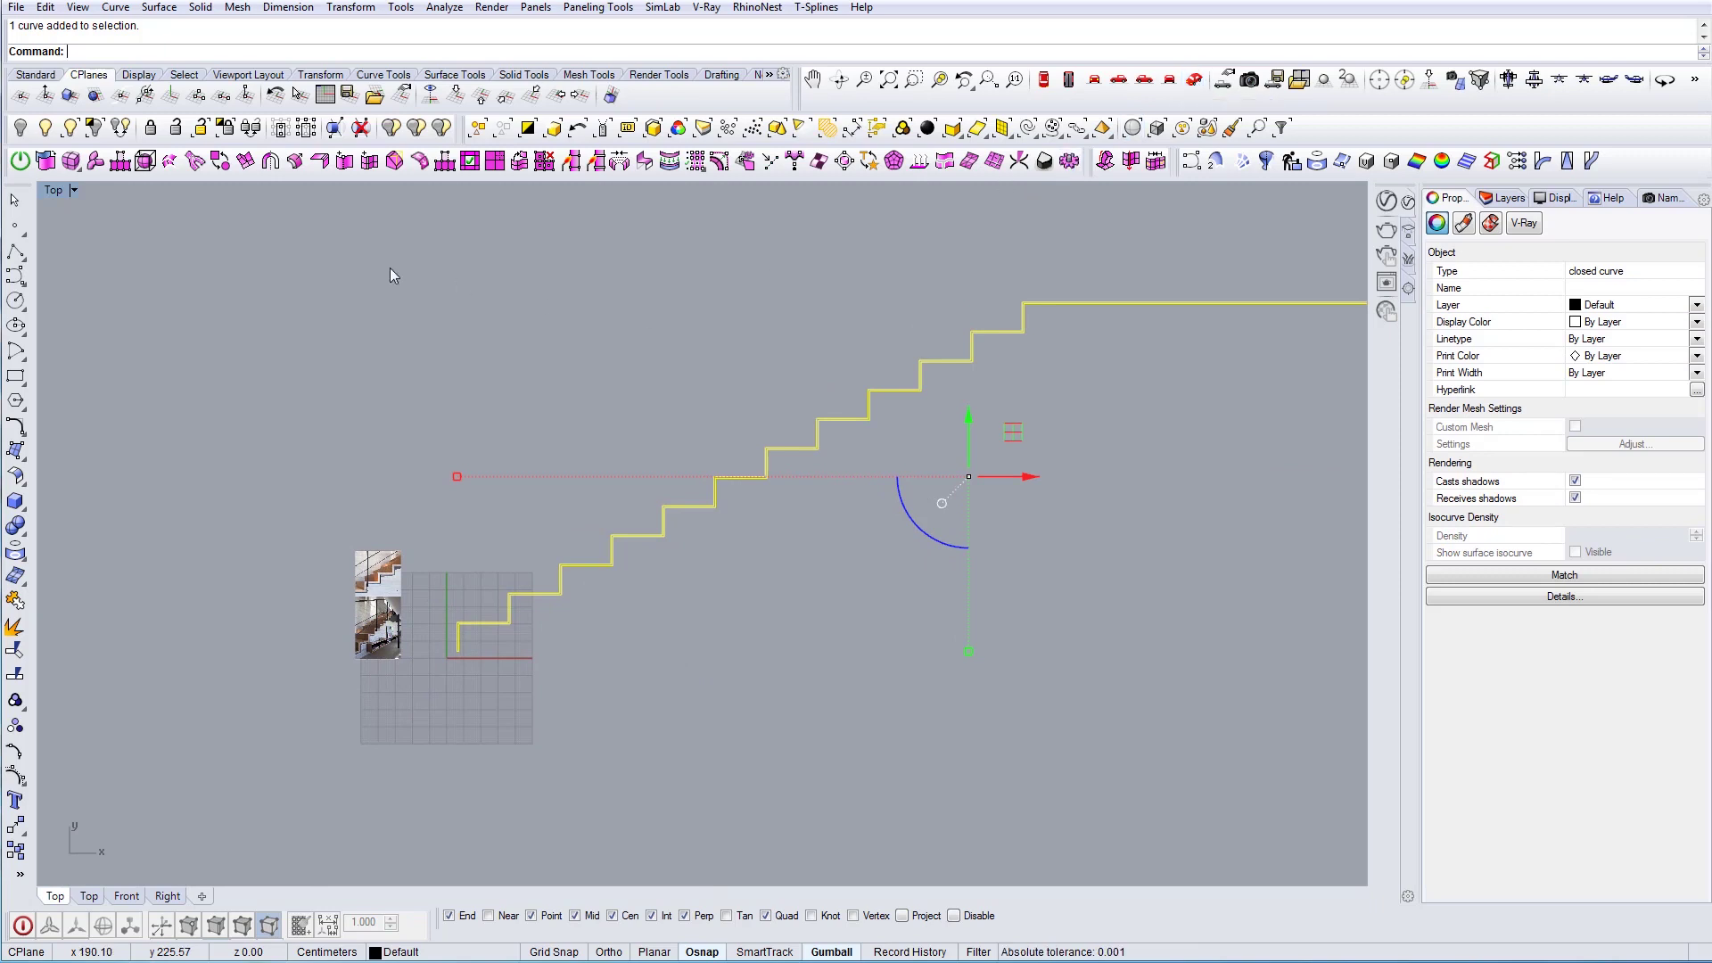
Restore the four-viewport layout and activate the Top viewport that shows the close-up of the first riser
double_click(54, 191)
left_click(215, 288)
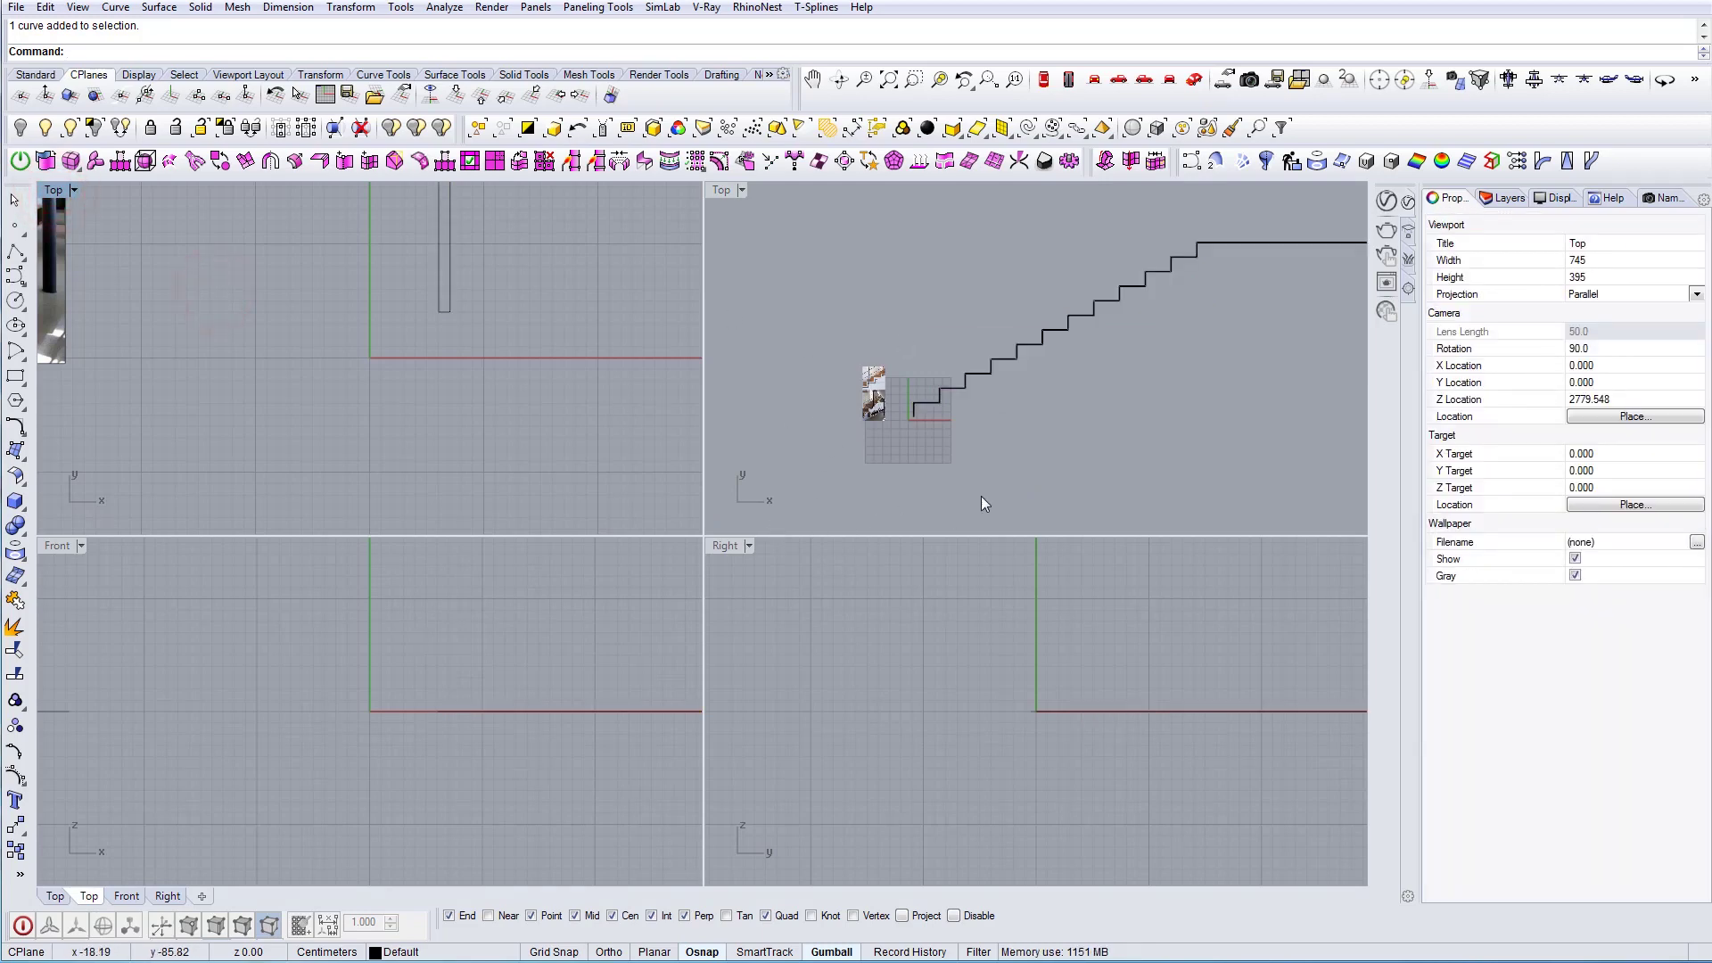
Change the second Top viewport to a Perspective view and maximize it around the stair outline
right_click_drag(981, 497, 865, 514)
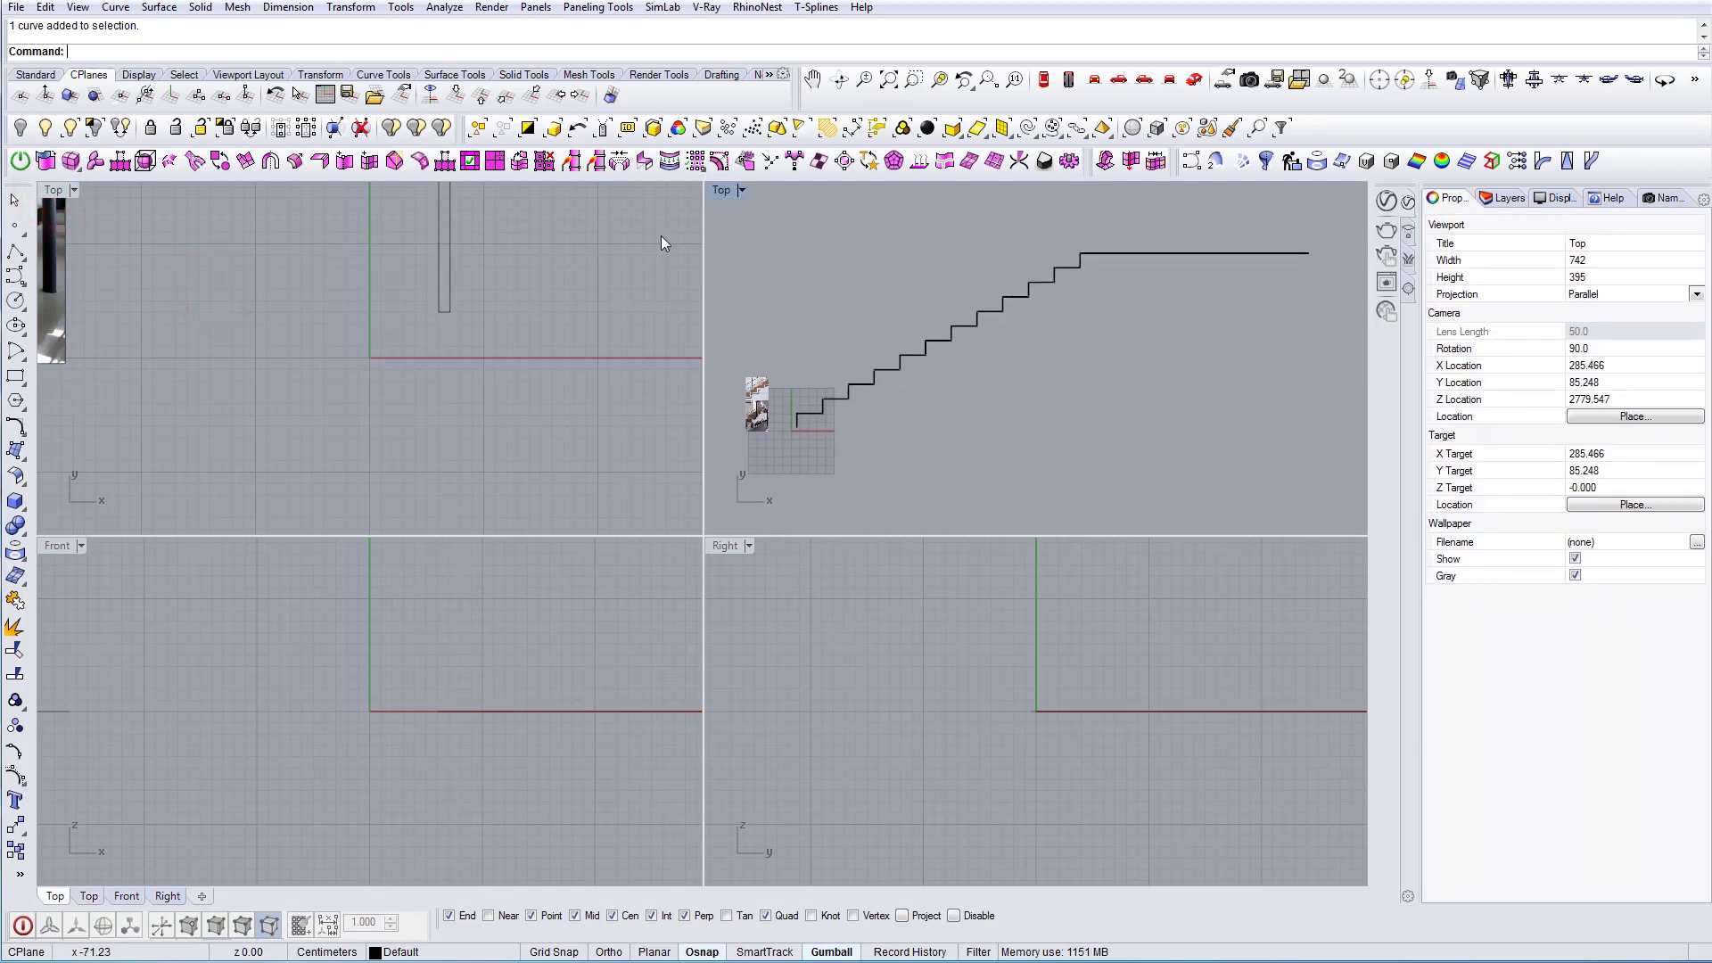
left_click(742, 192)
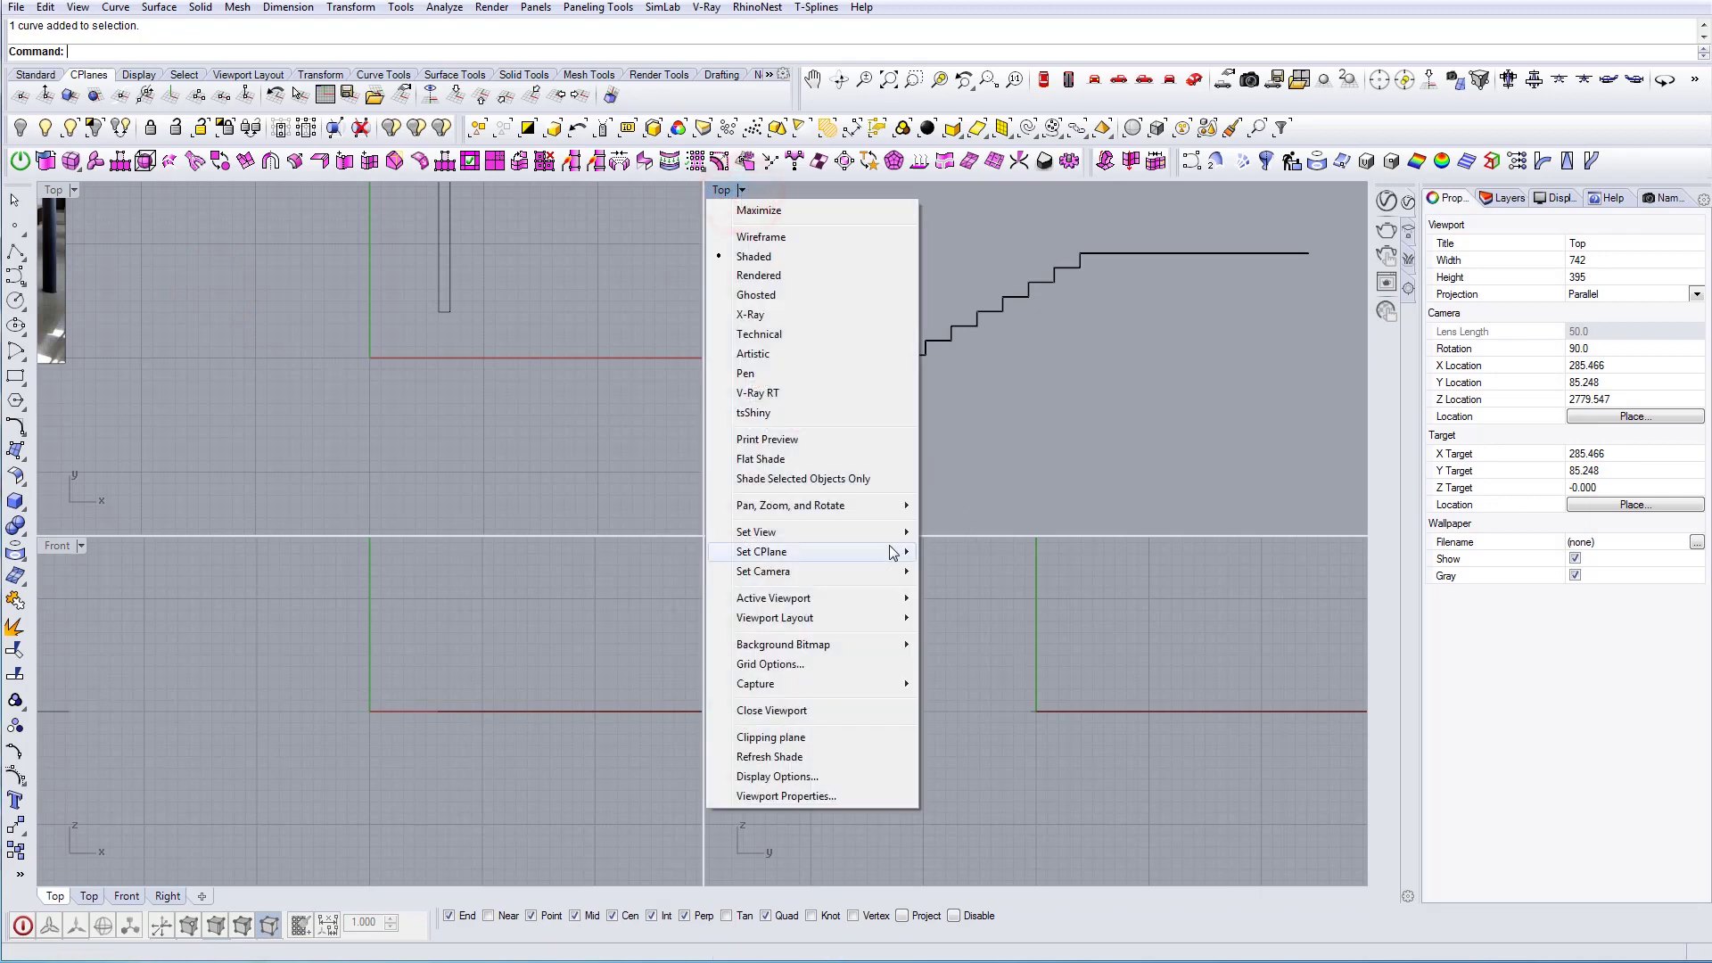
left_click(874, 551)
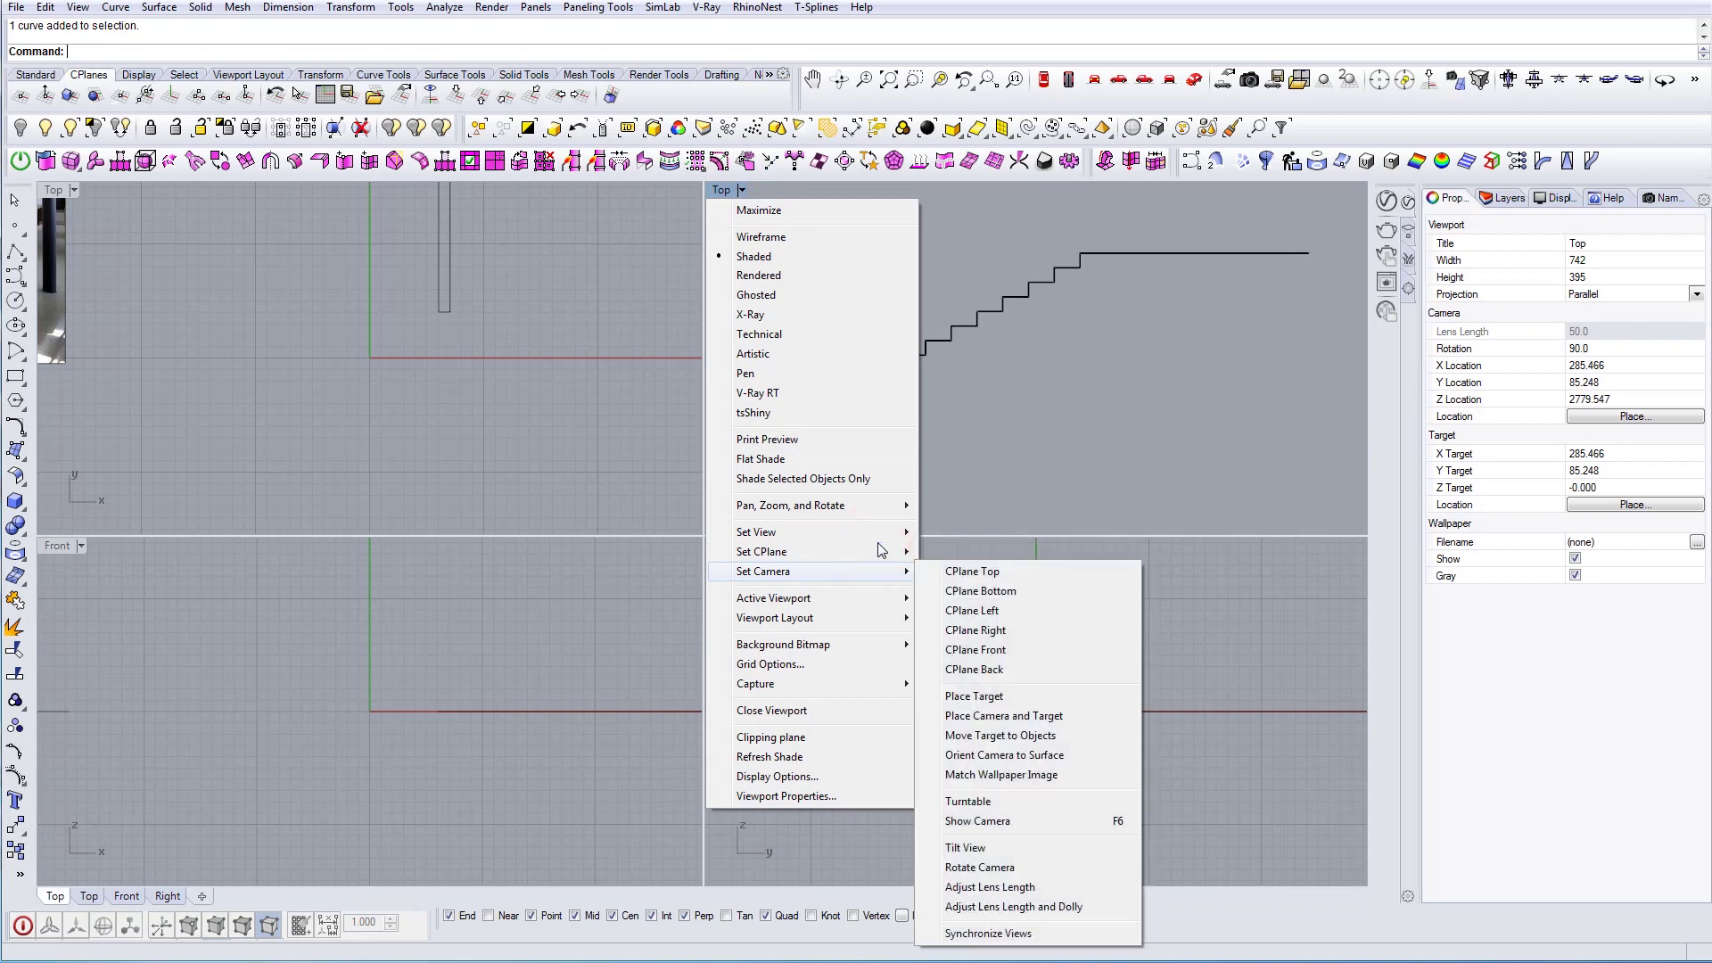
left_click(881, 534)
left_click(984, 676)
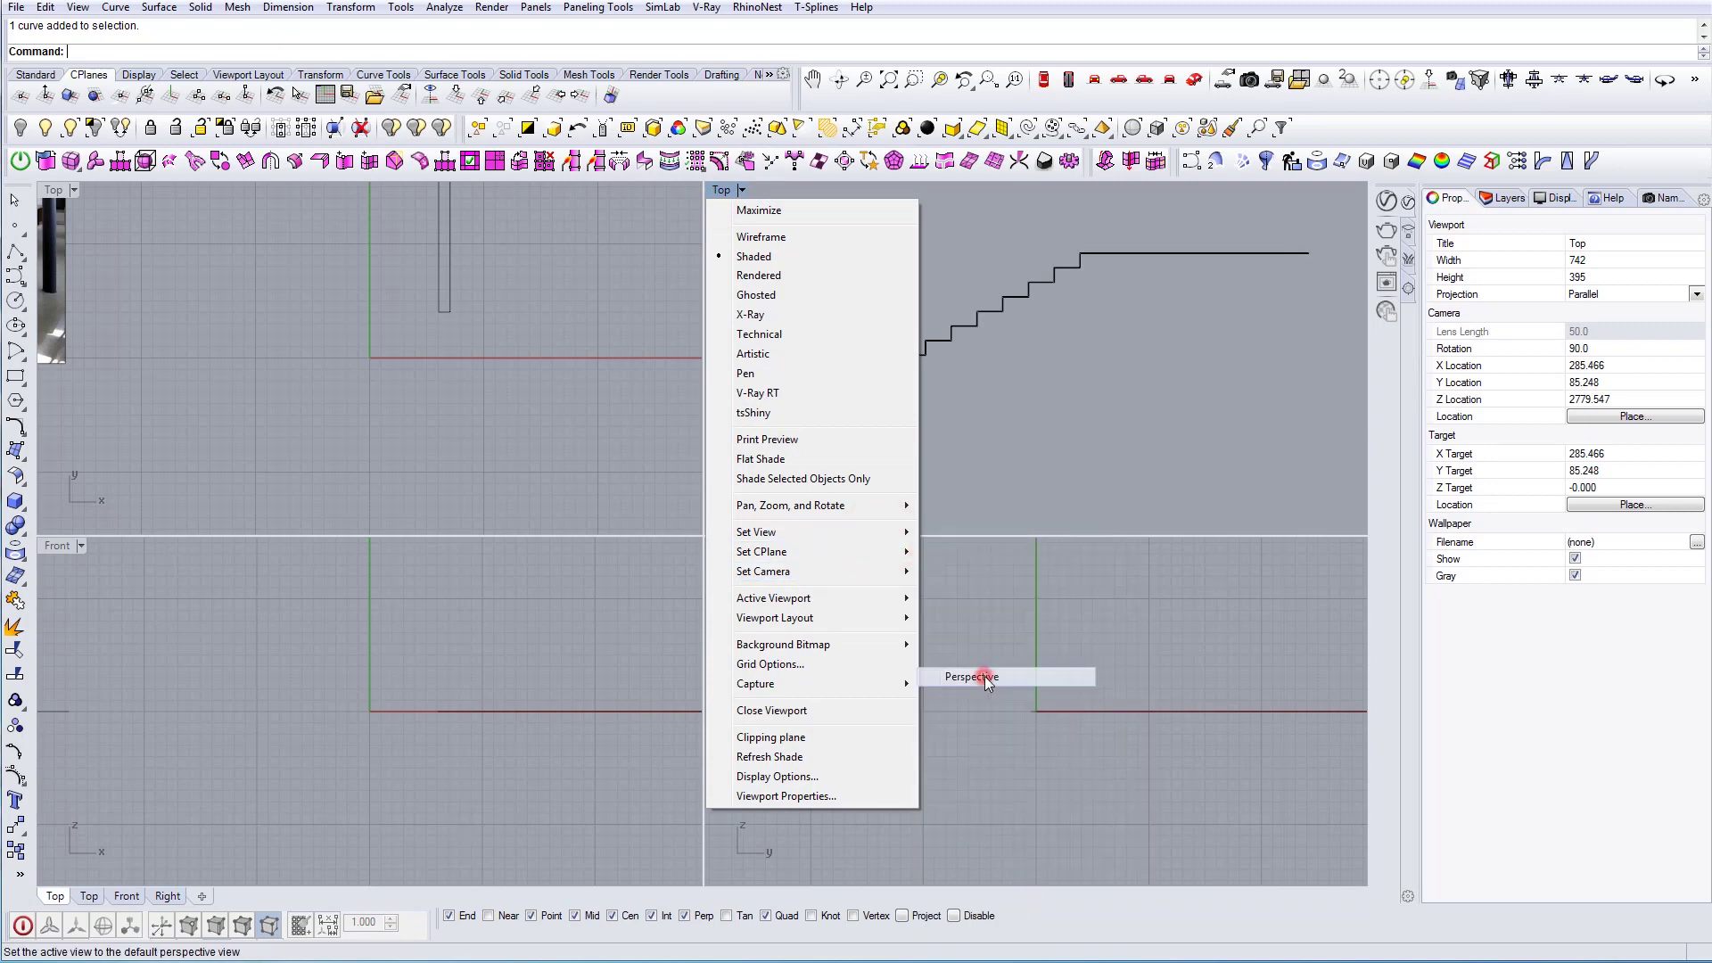
scroll(912, 455, "up", 3)
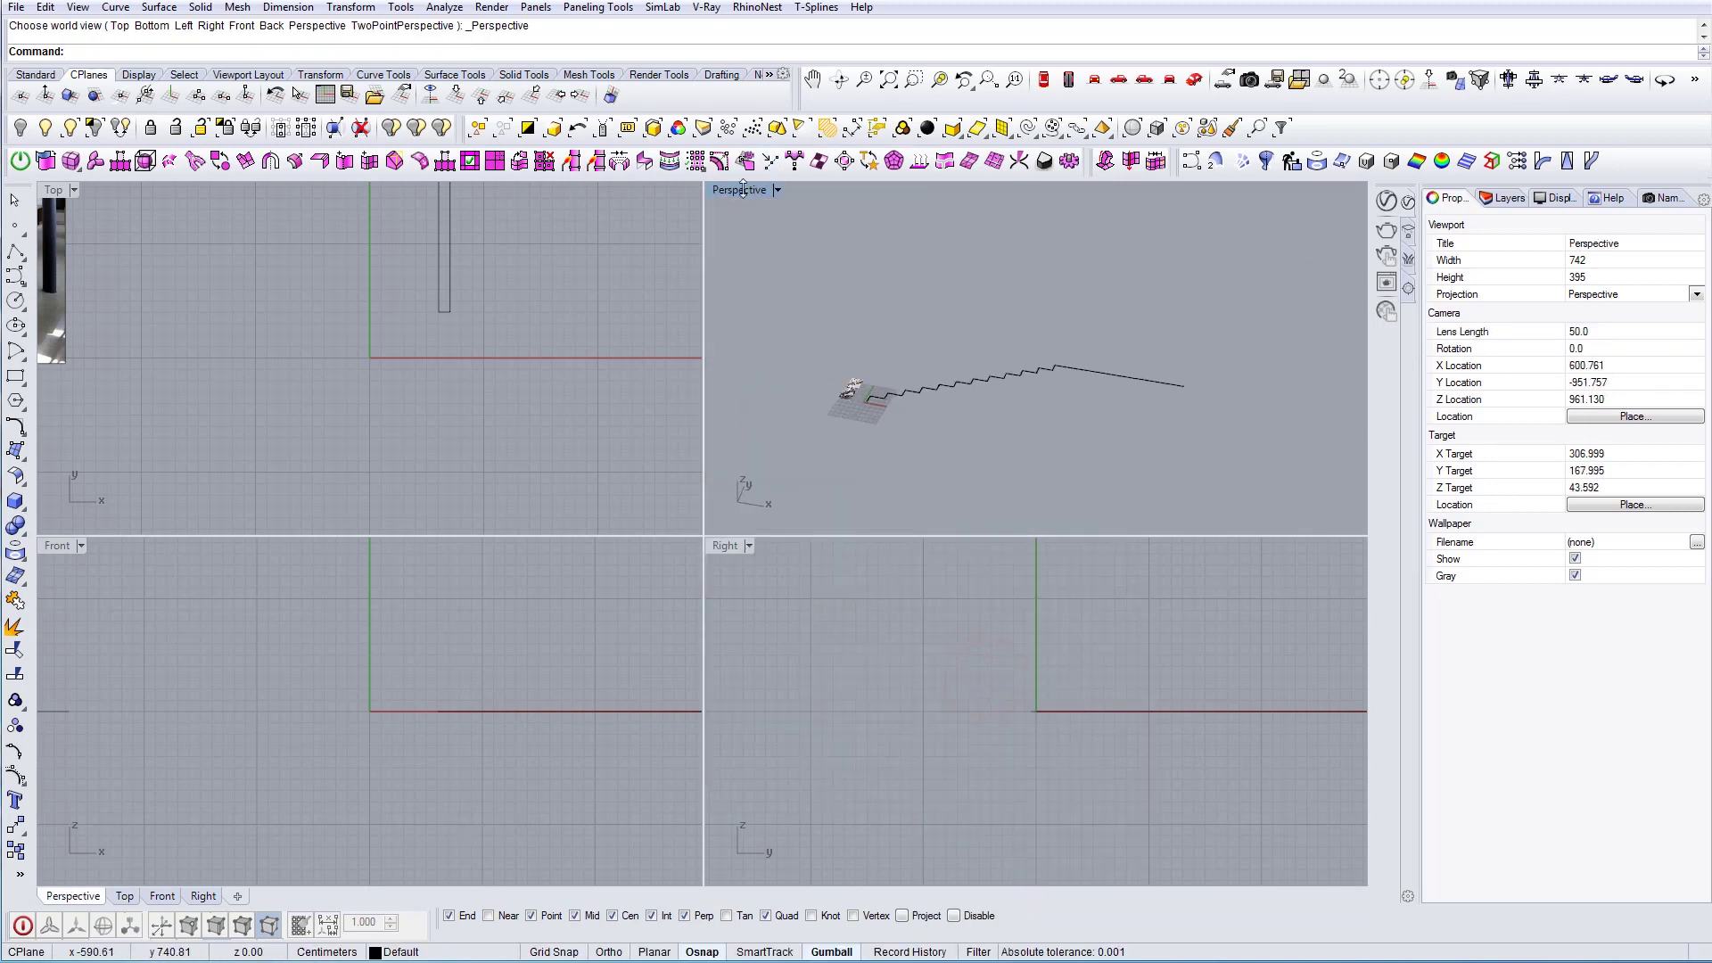
double_click(724, 192)
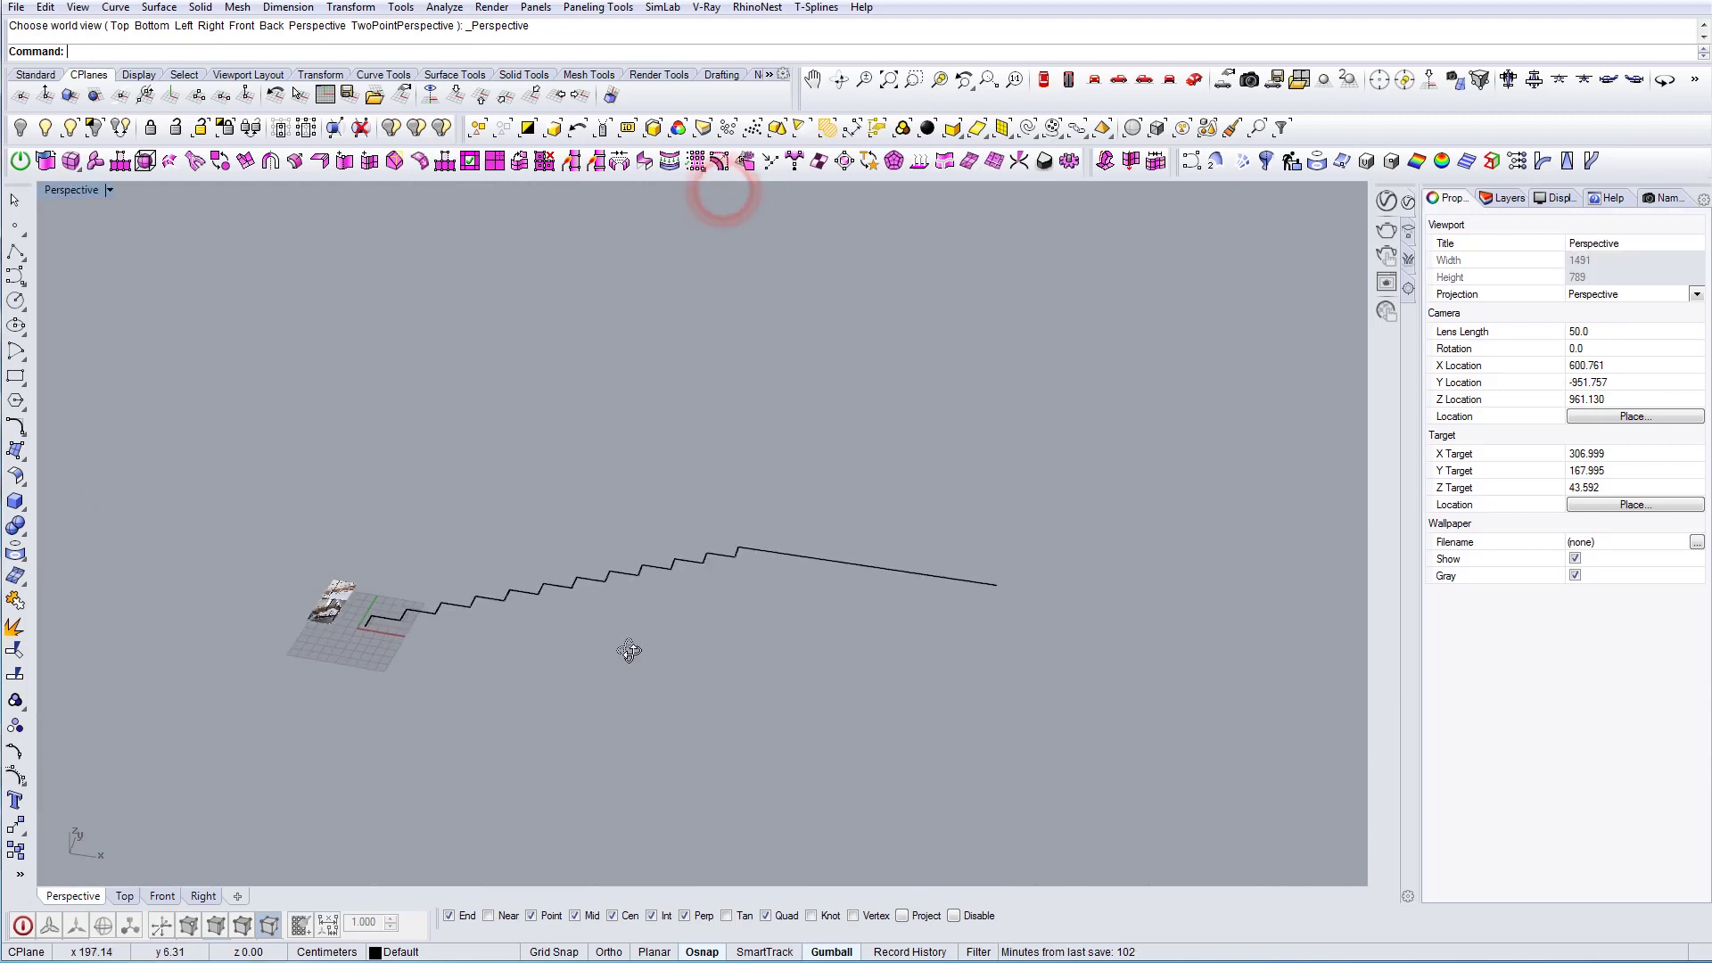
right_click_drag(631, 650, 756, 615)
scroll(612, 621, "up", 6)
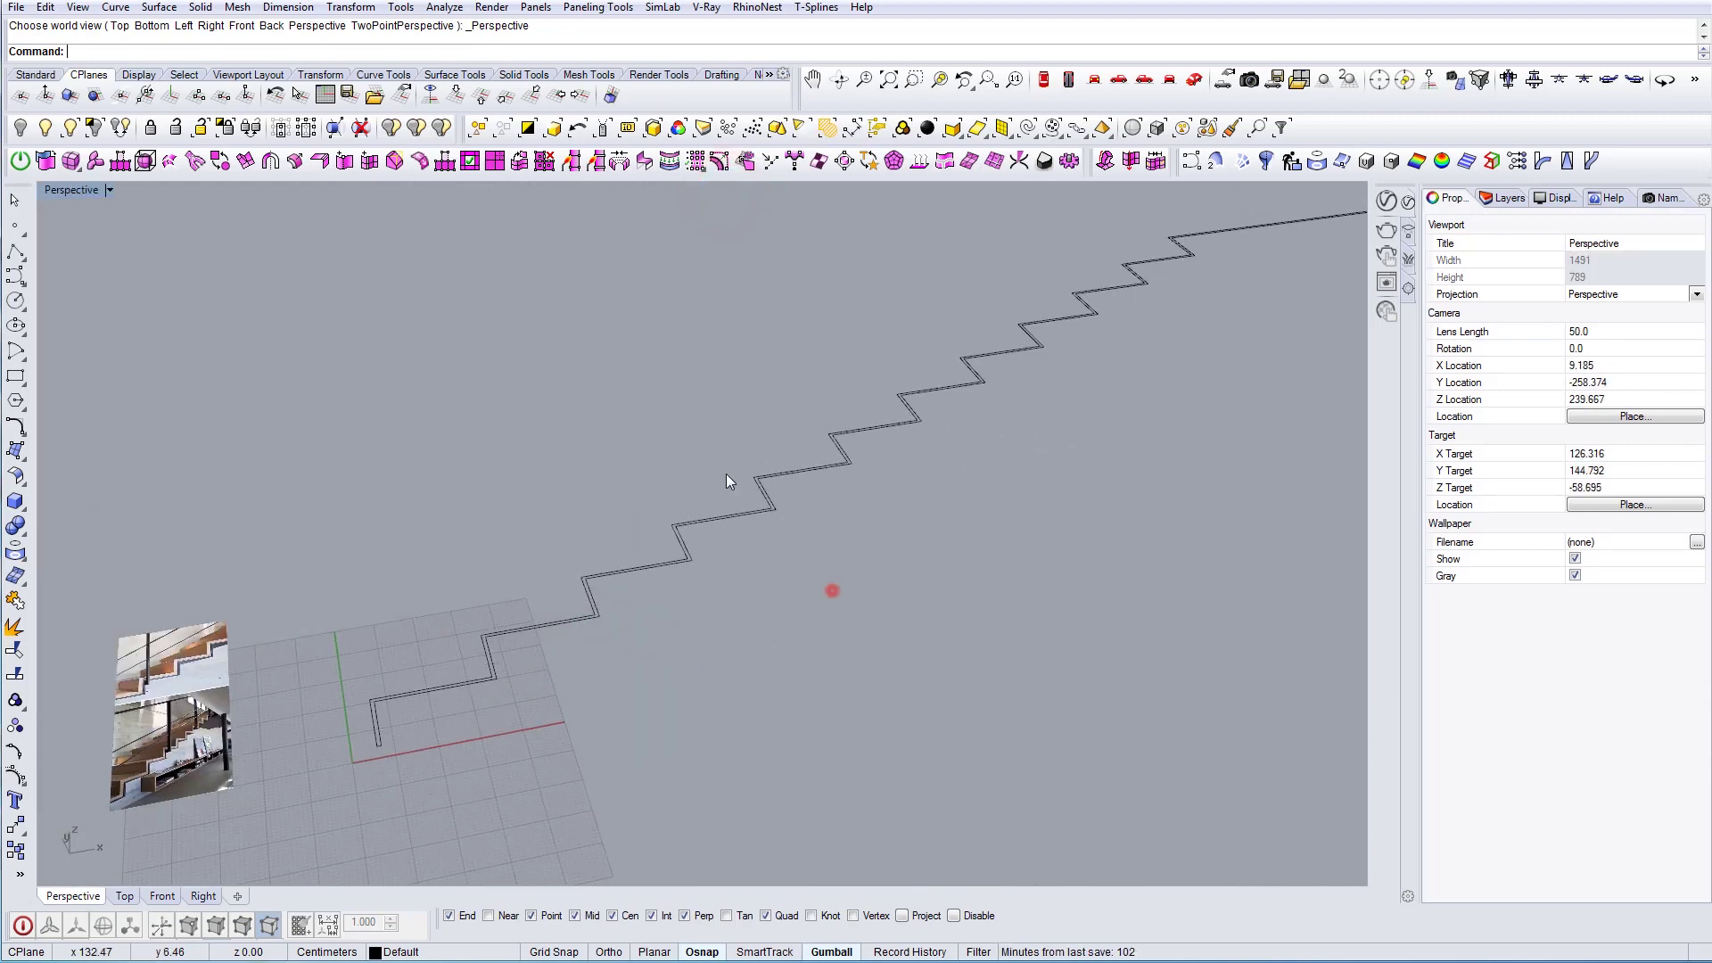
Select the closed stair outline and rotate it from the ground plane to stand upright using the gumball's red rotation arc
left_click(832, 592)
right_click_drag(895, 532, 923, 556)
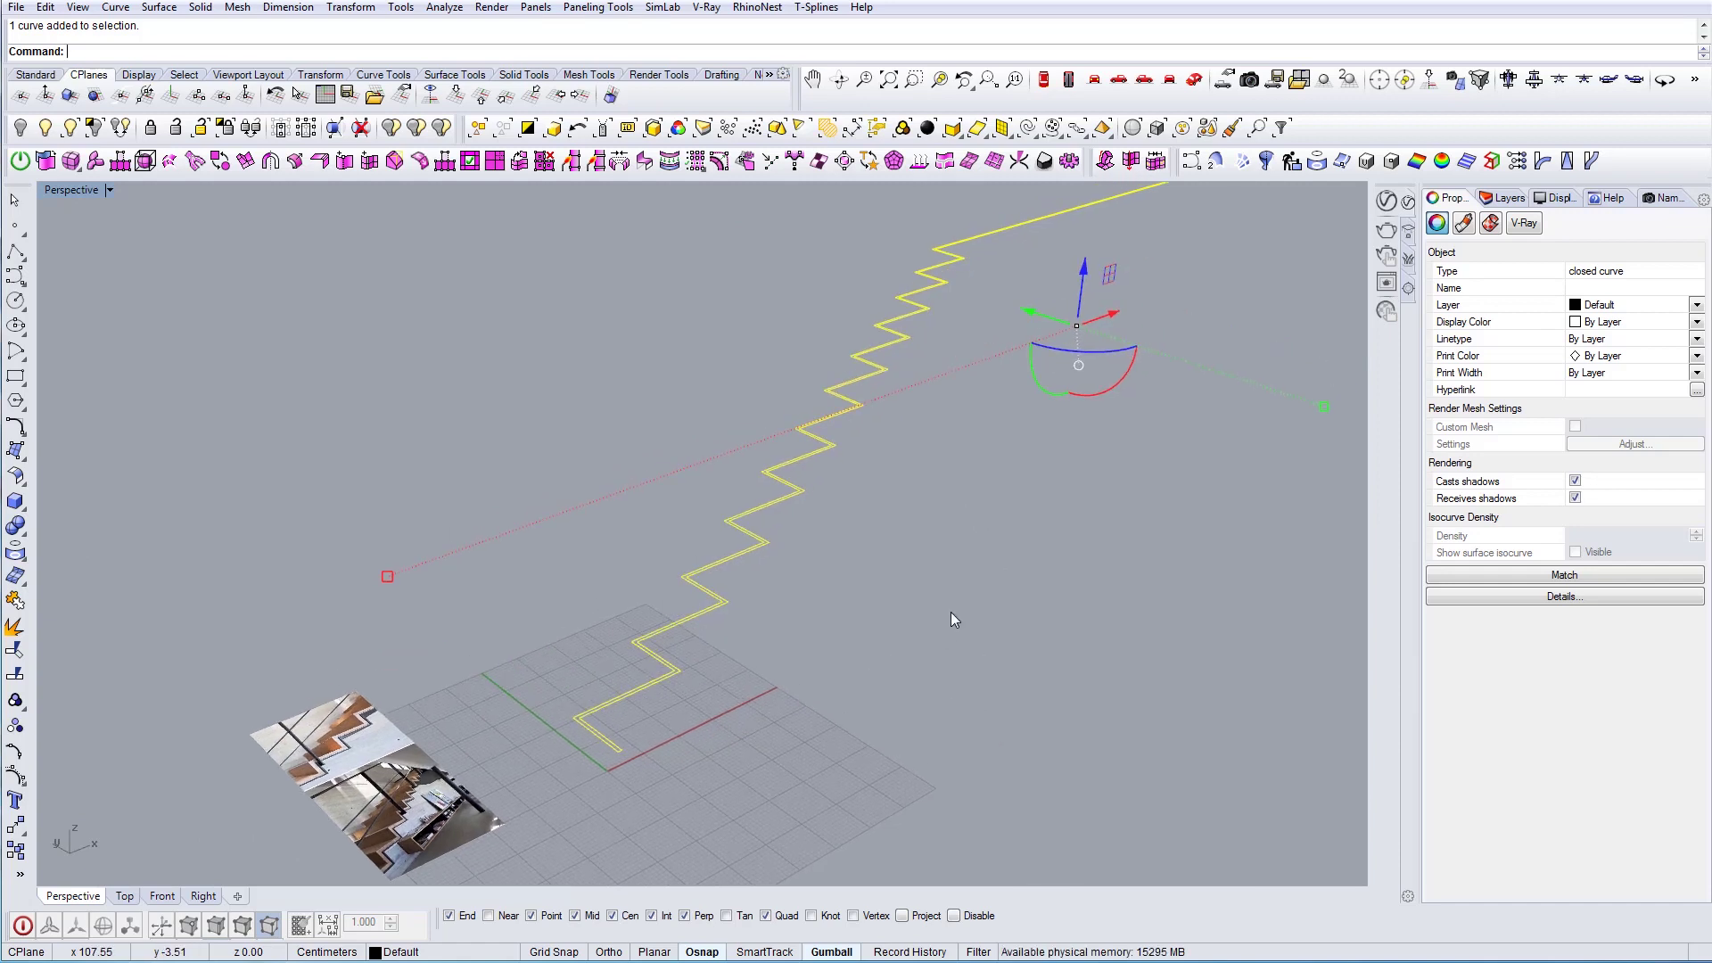
right_click_drag(951, 612, 826, 477)
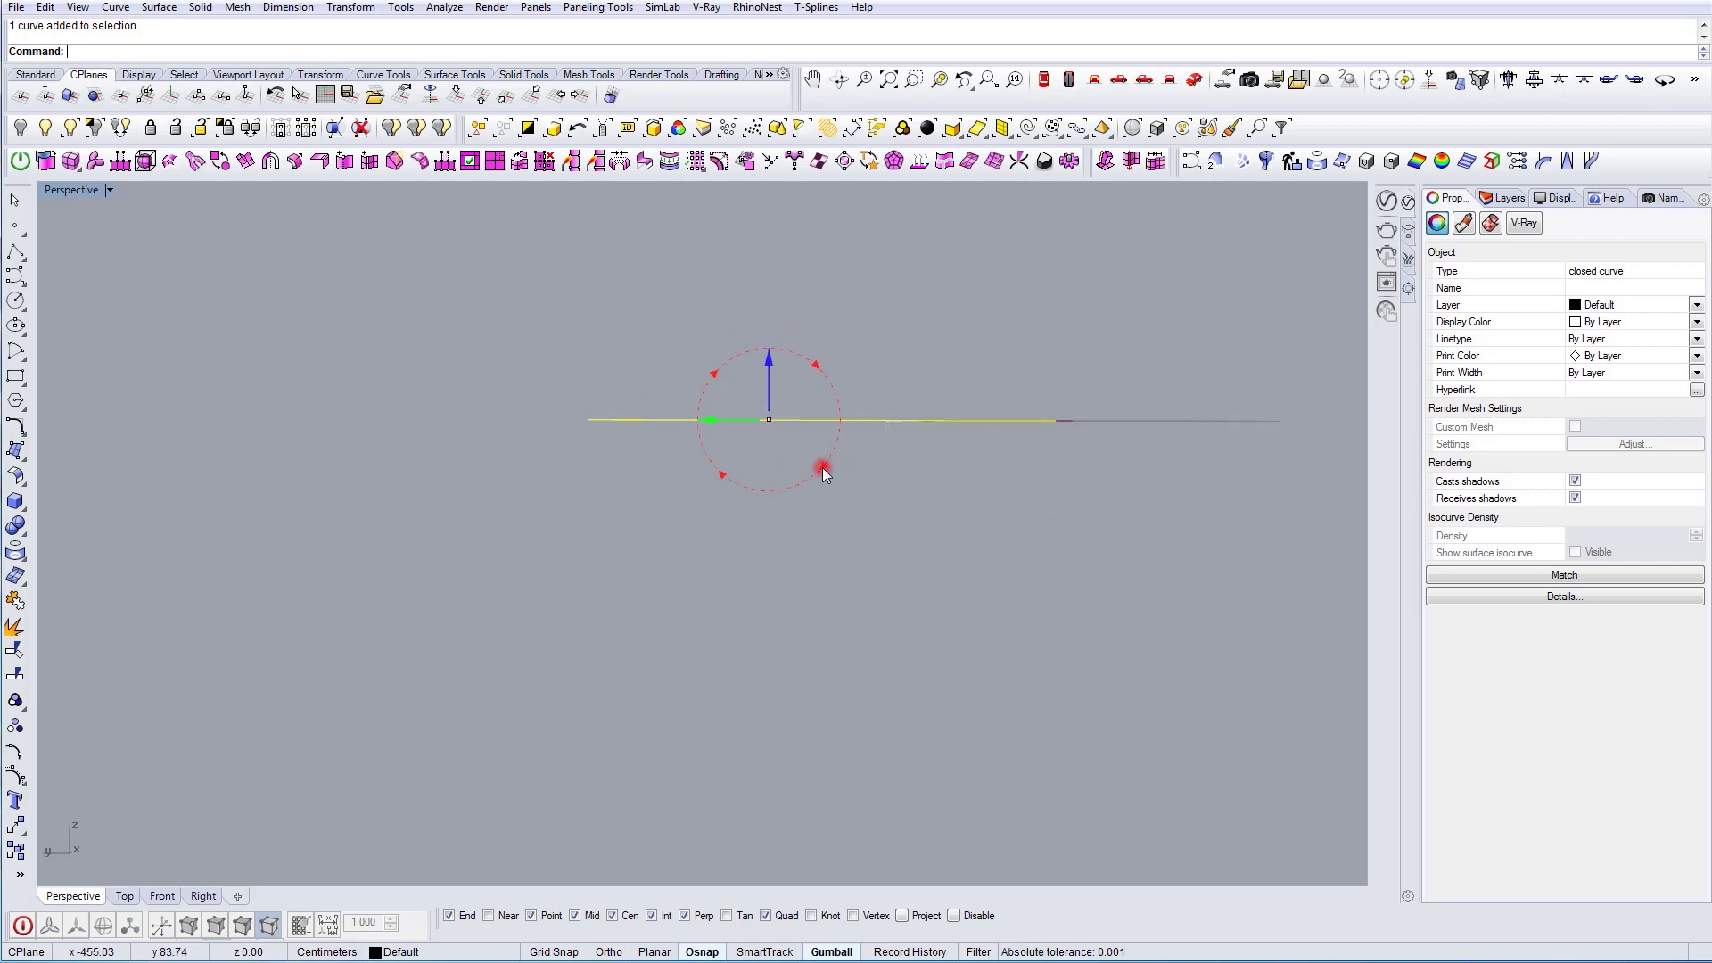
left_click(822, 467)
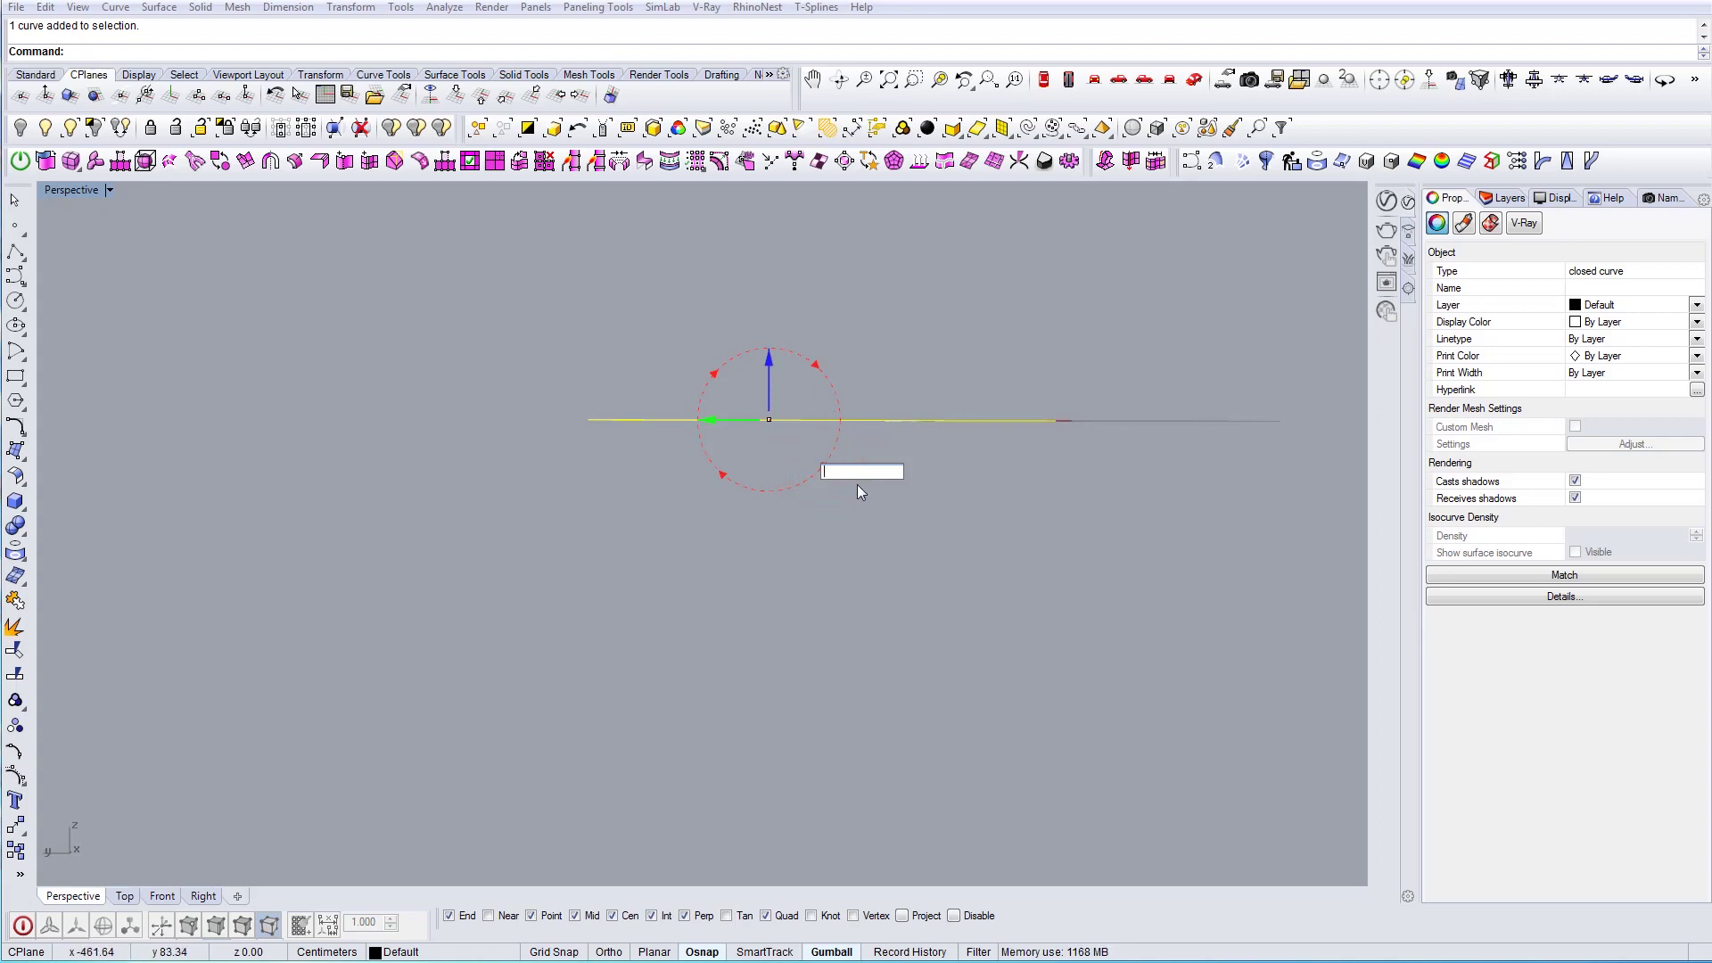
key("Return")
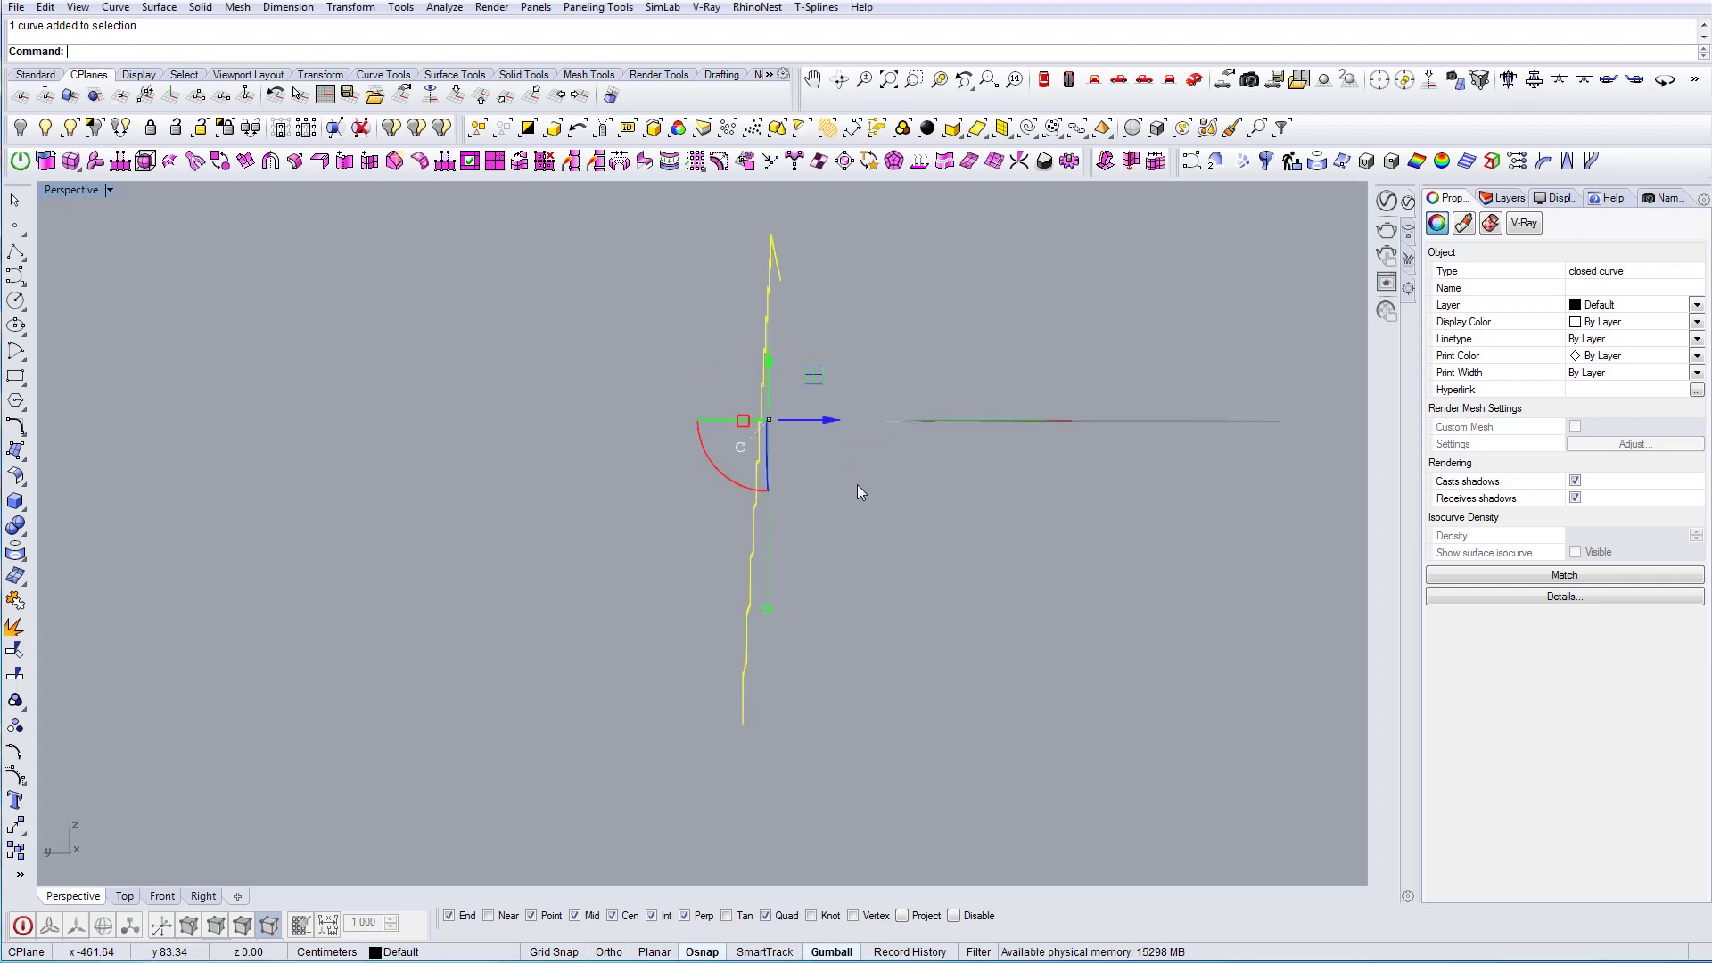
Move the upright stair outline from the bottom corner of its first riser to the origin 0,0,0
right_click_drag(804, 506, 932, 558)
scroll(835, 618, "up", 2)
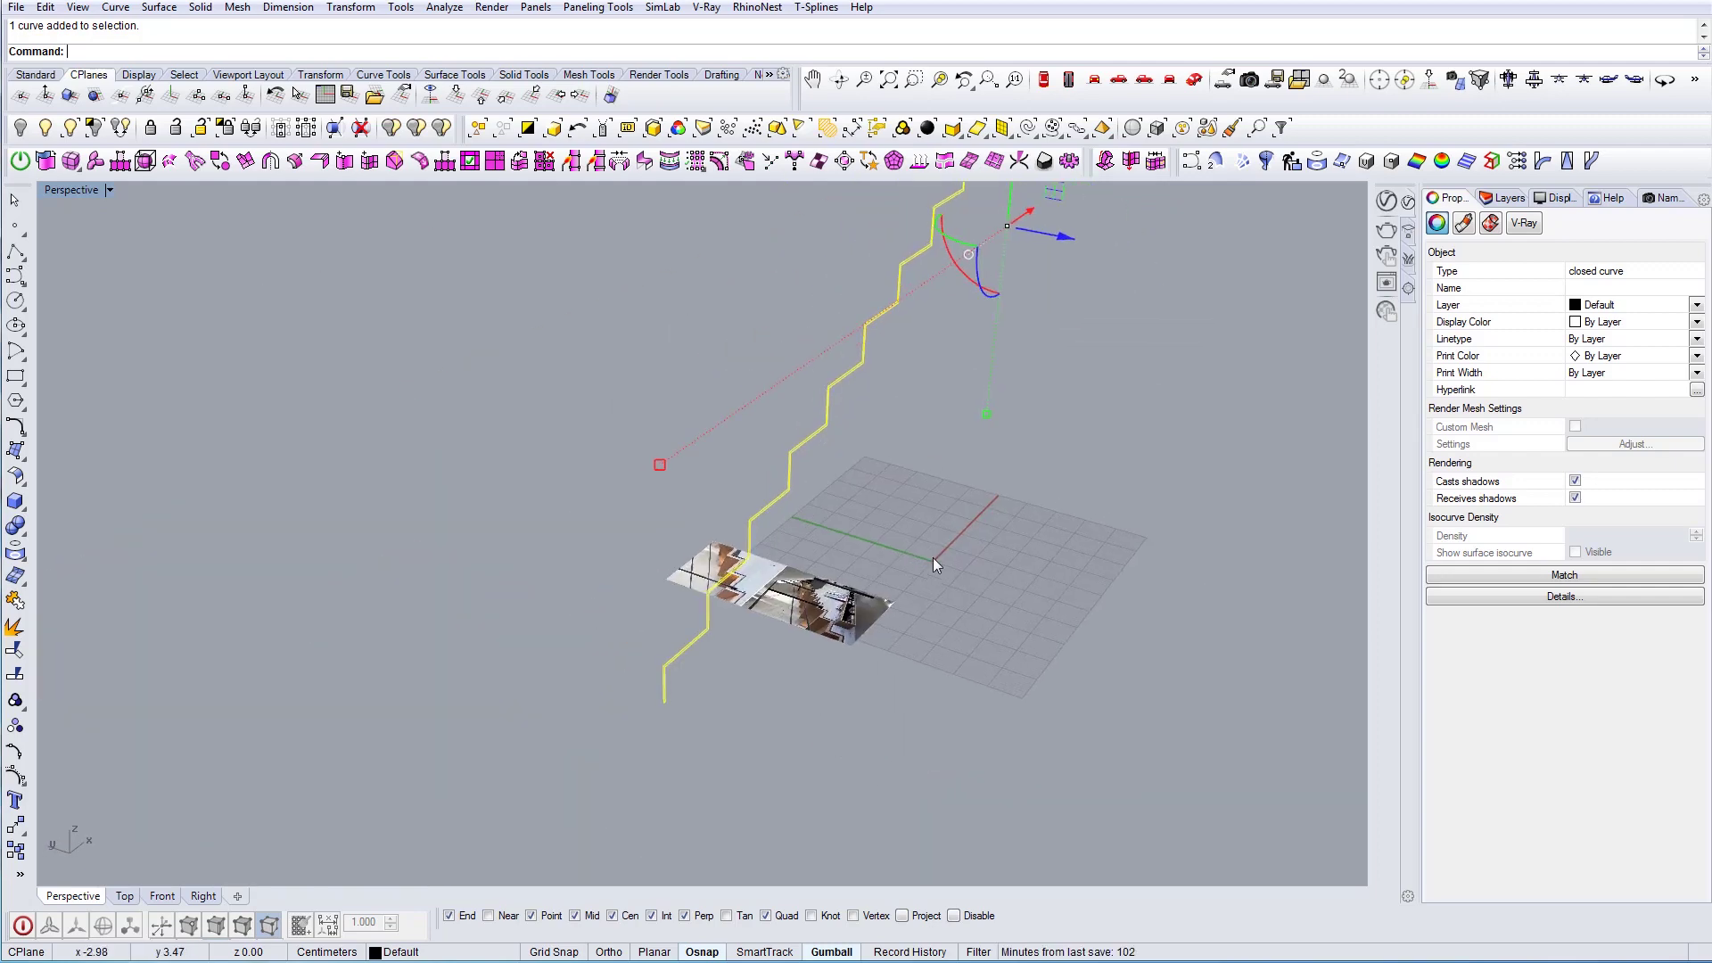
scroll(719, 708, "up", 3)
left_click_drag(697, 741, 617, 692)
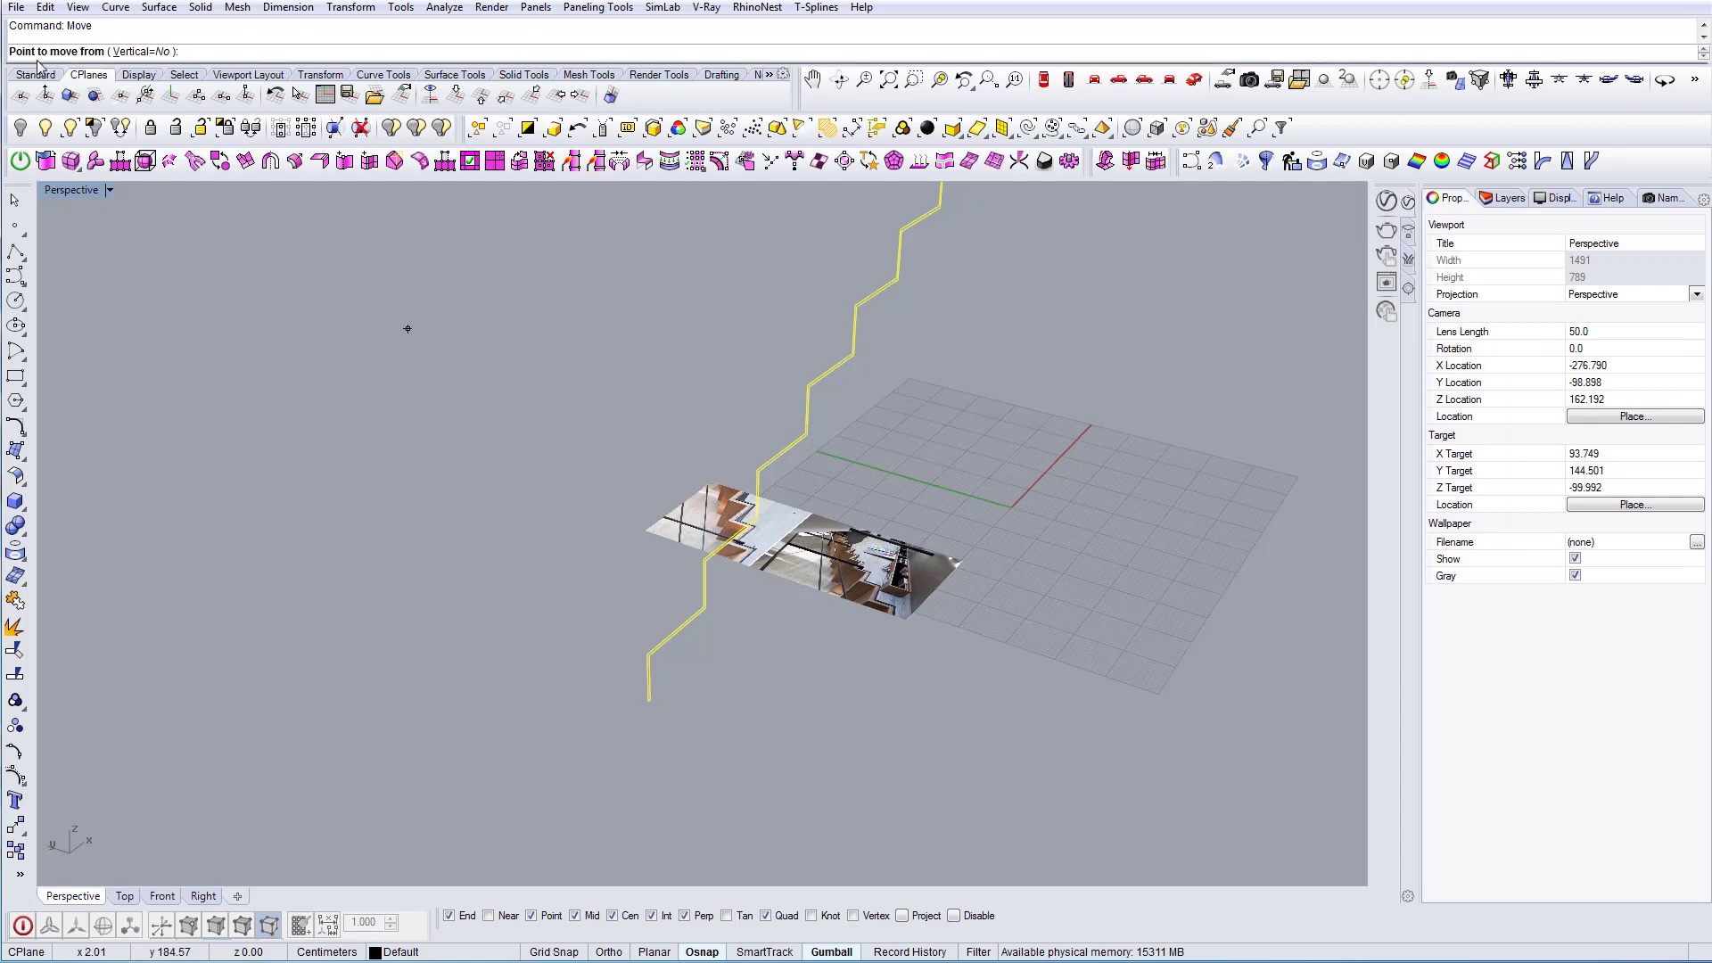
scroll(641, 716, "up", 5)
scroll(651, 709, "up", 4)
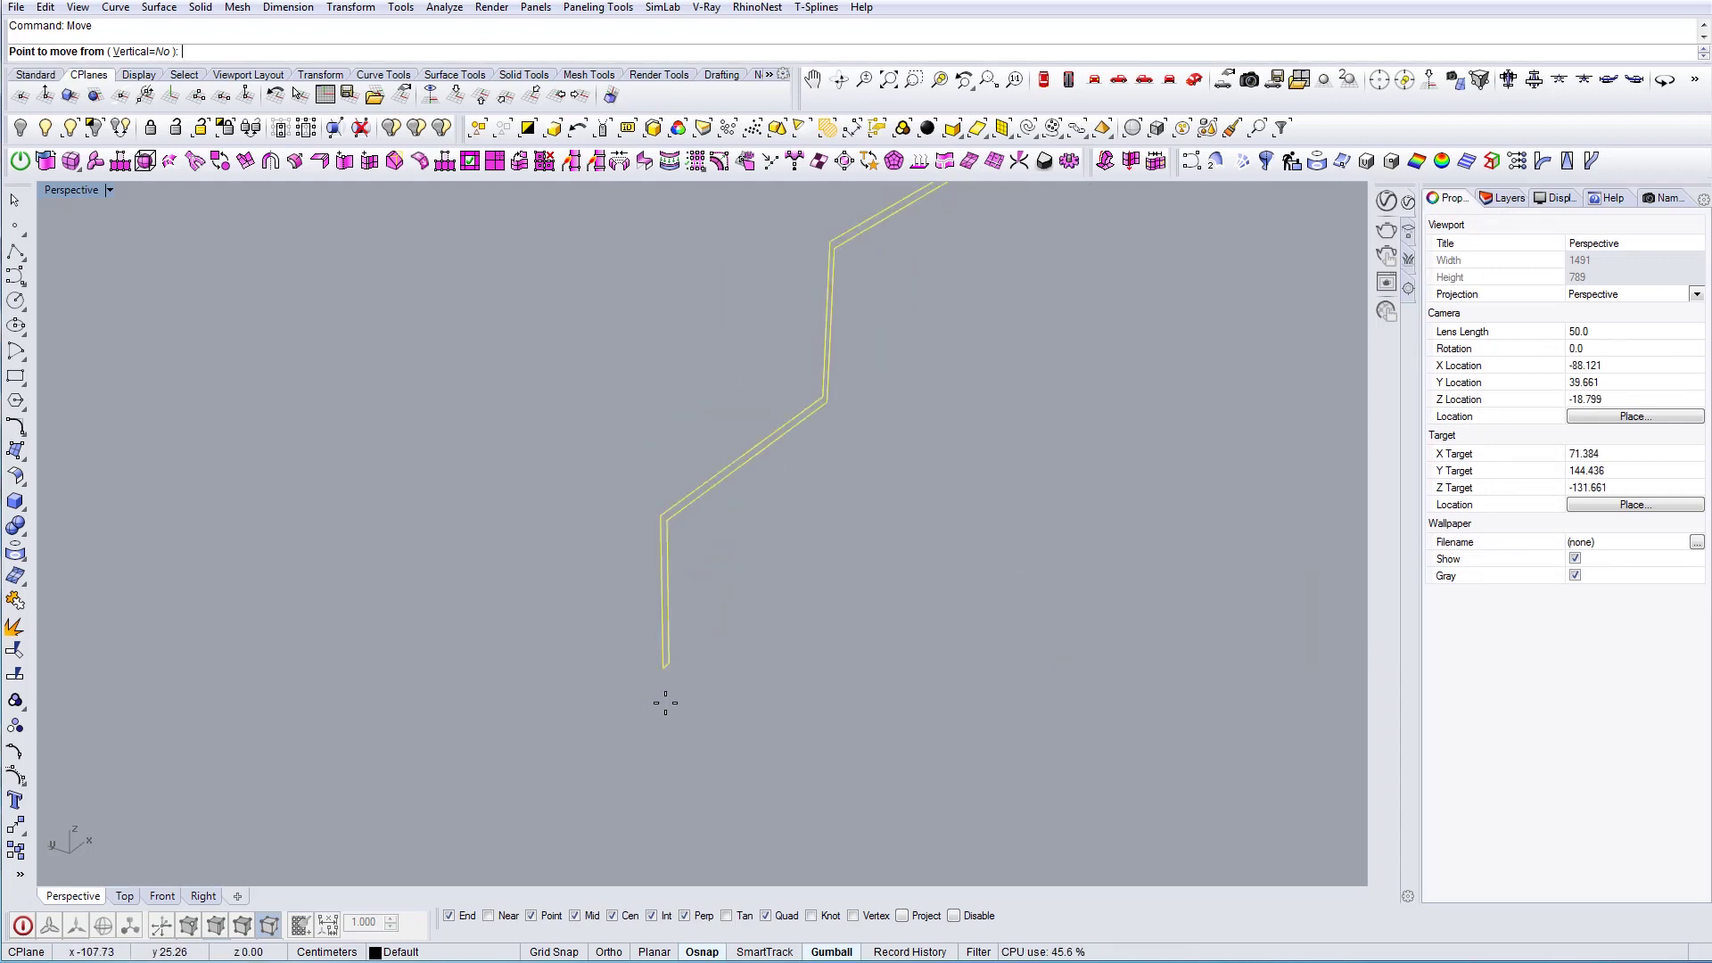
left_click(661, 631)
scroll(661, 632, "down", 8)
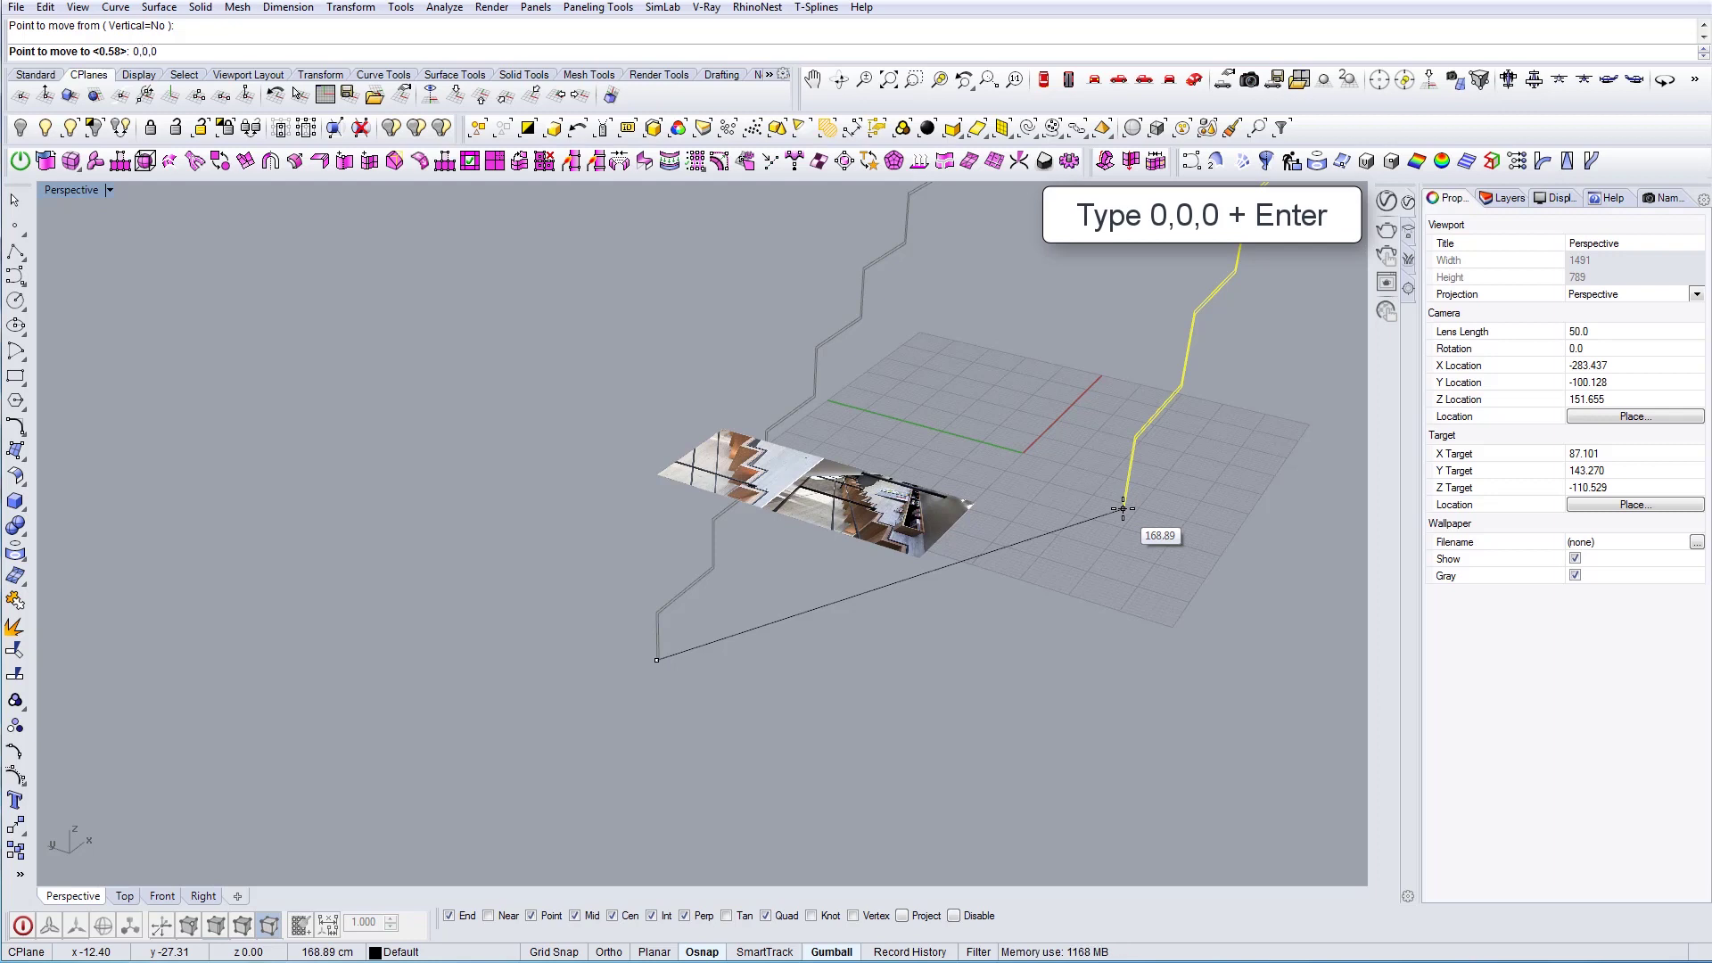
key("Return")
scroll(1009, 614, "up", 10)
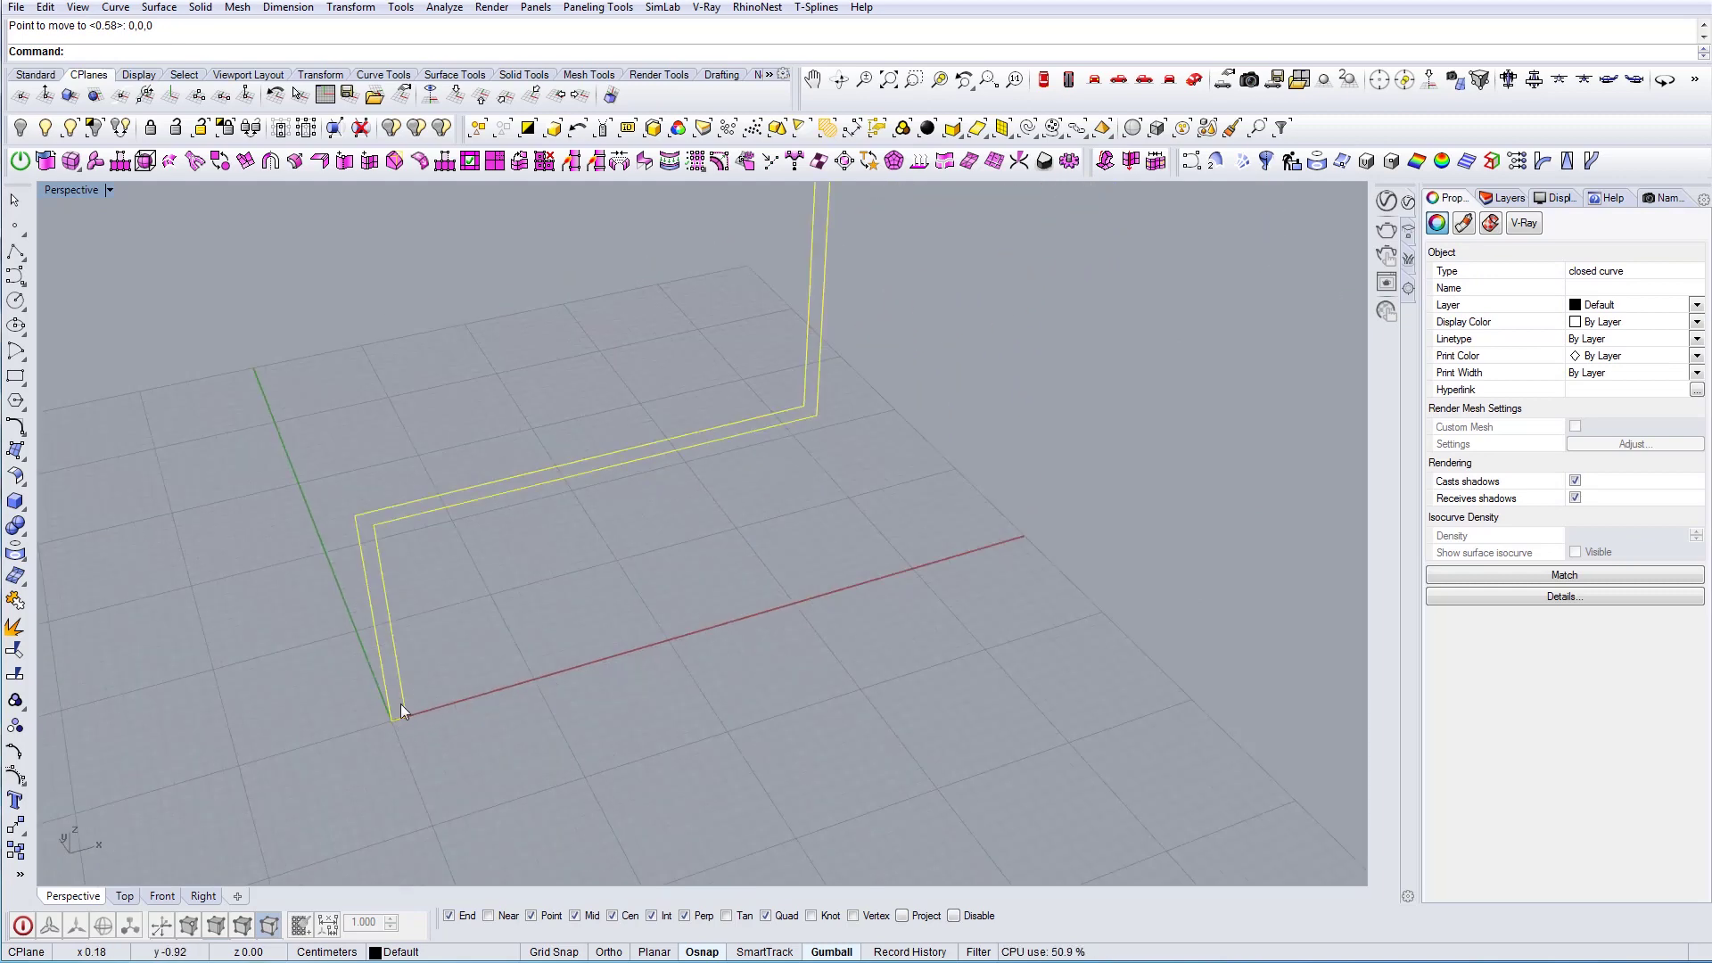
scroll(408, 704, "down", 5)
scroll(526, 714, "down", 3)
left_click(832, 587)
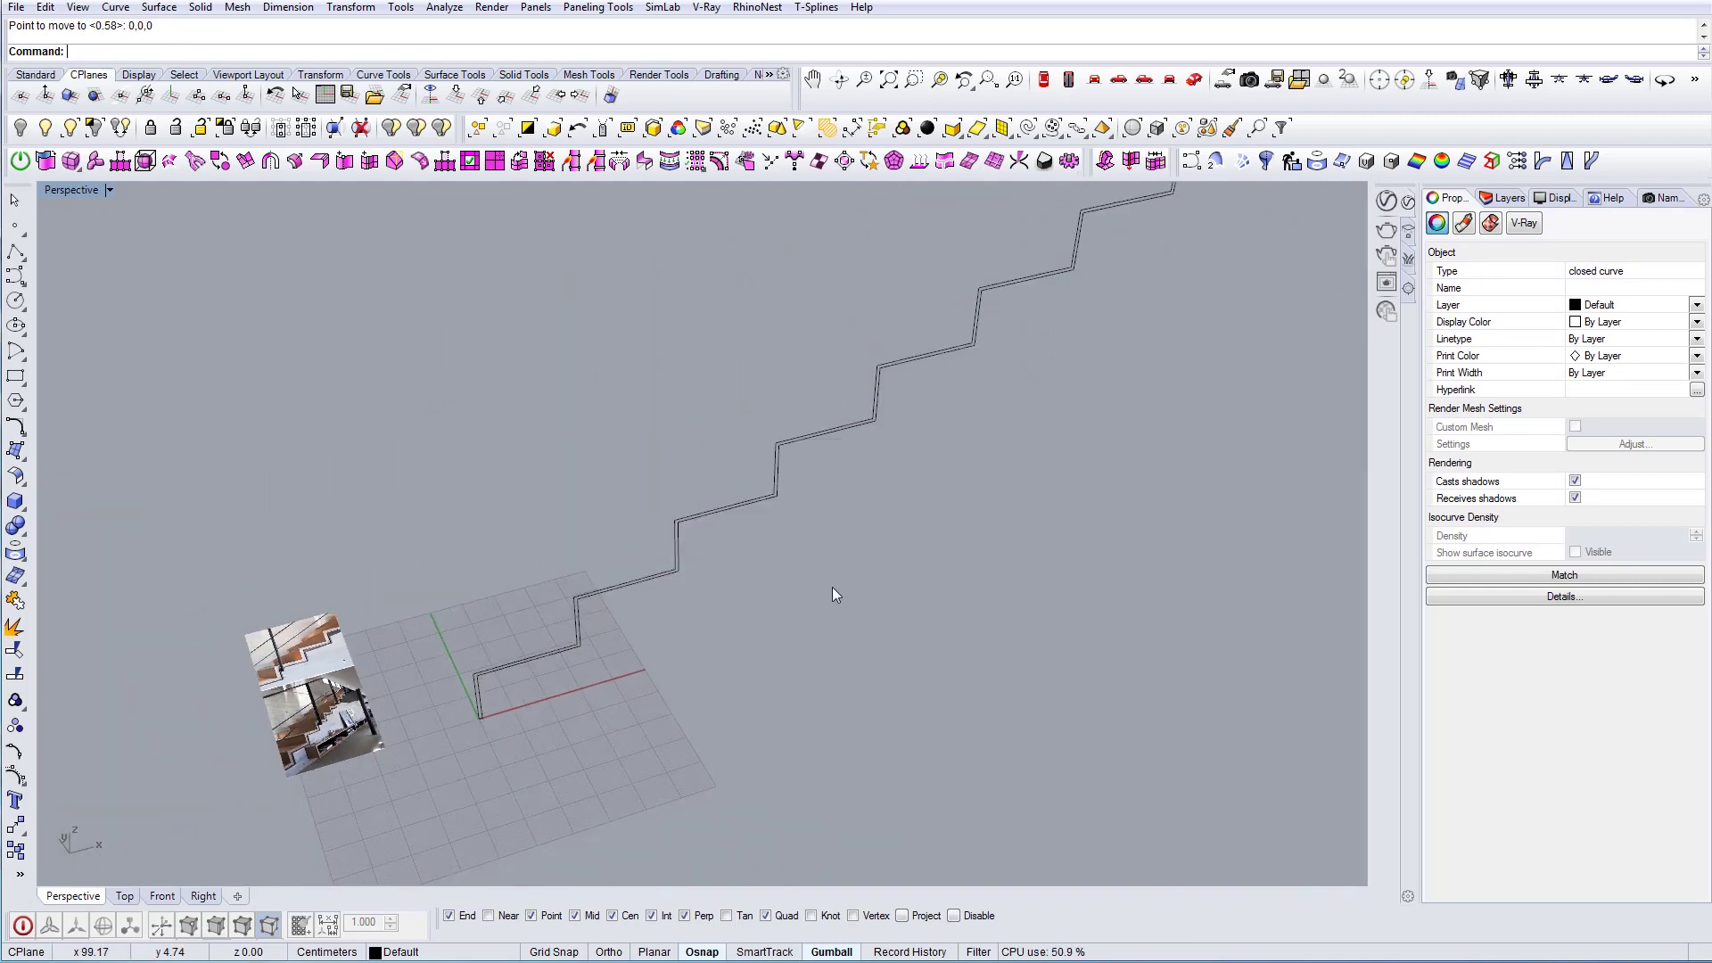
Create a planar surface from the closed stair outline with PlanarSrf
scroll(834, 587, "down", 8)
right_click_drag(858, 571, 999, 596)
right_click_drag(698, 581, 840, 580)
left_click_drag(840, 580, 762, 459)
right_click_drag(794, 669, 815, 673)
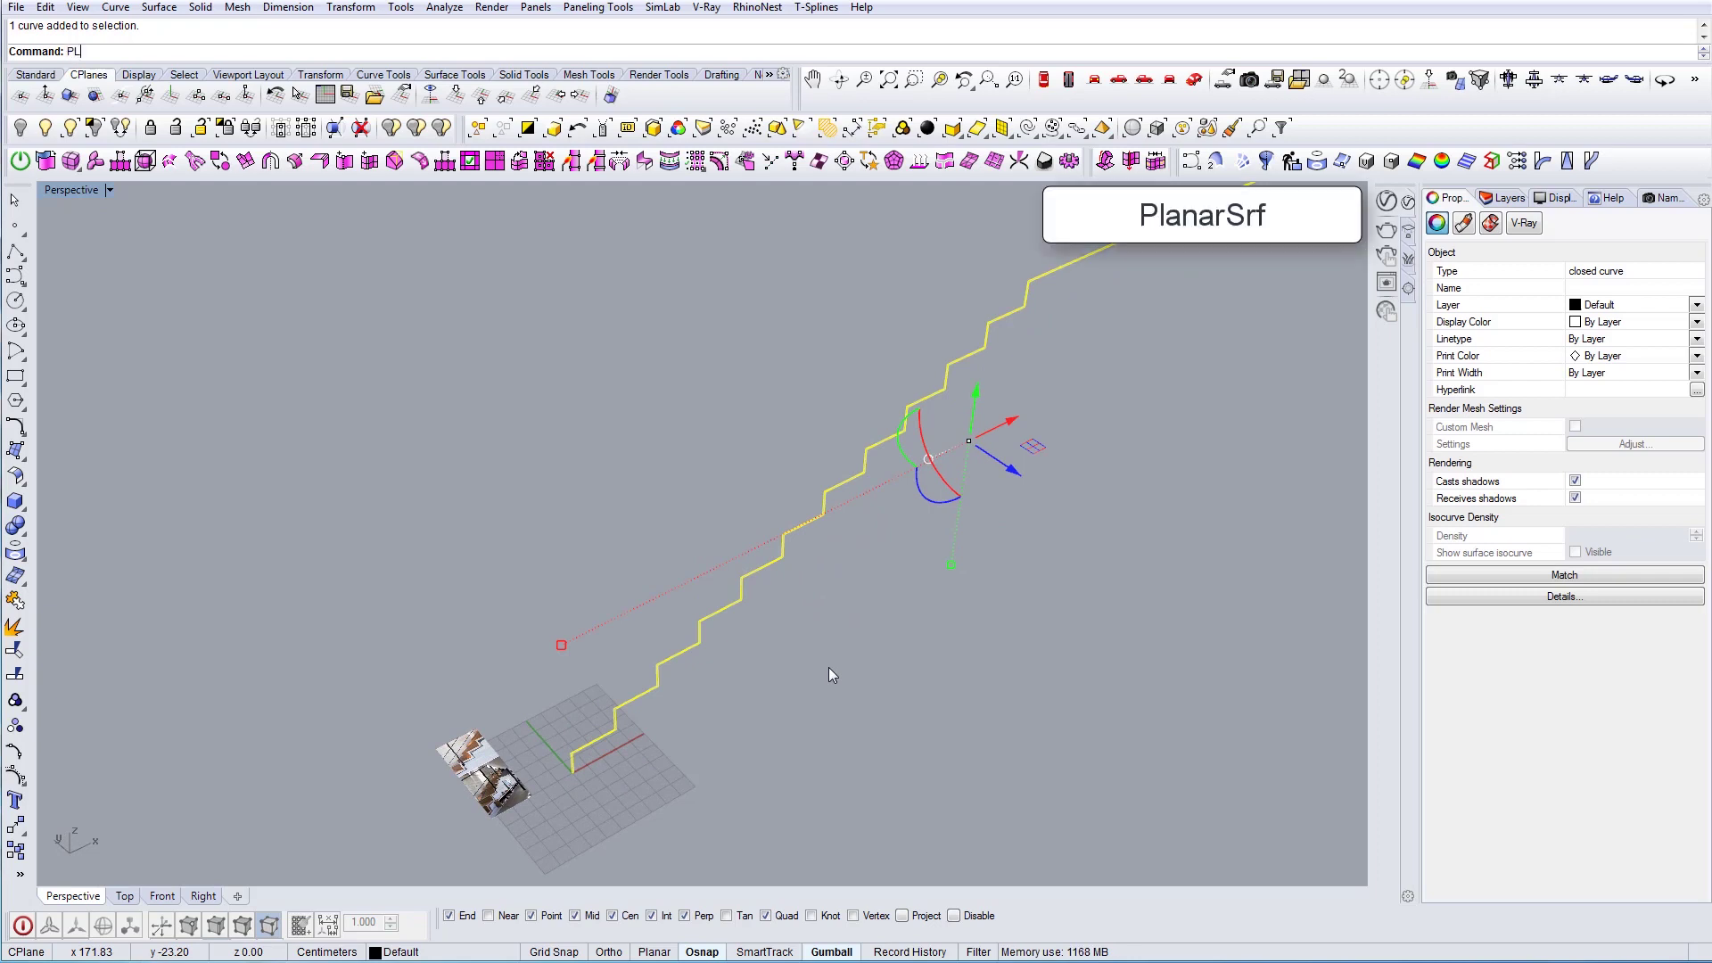
type("ar")
key("Down")
key("Down")
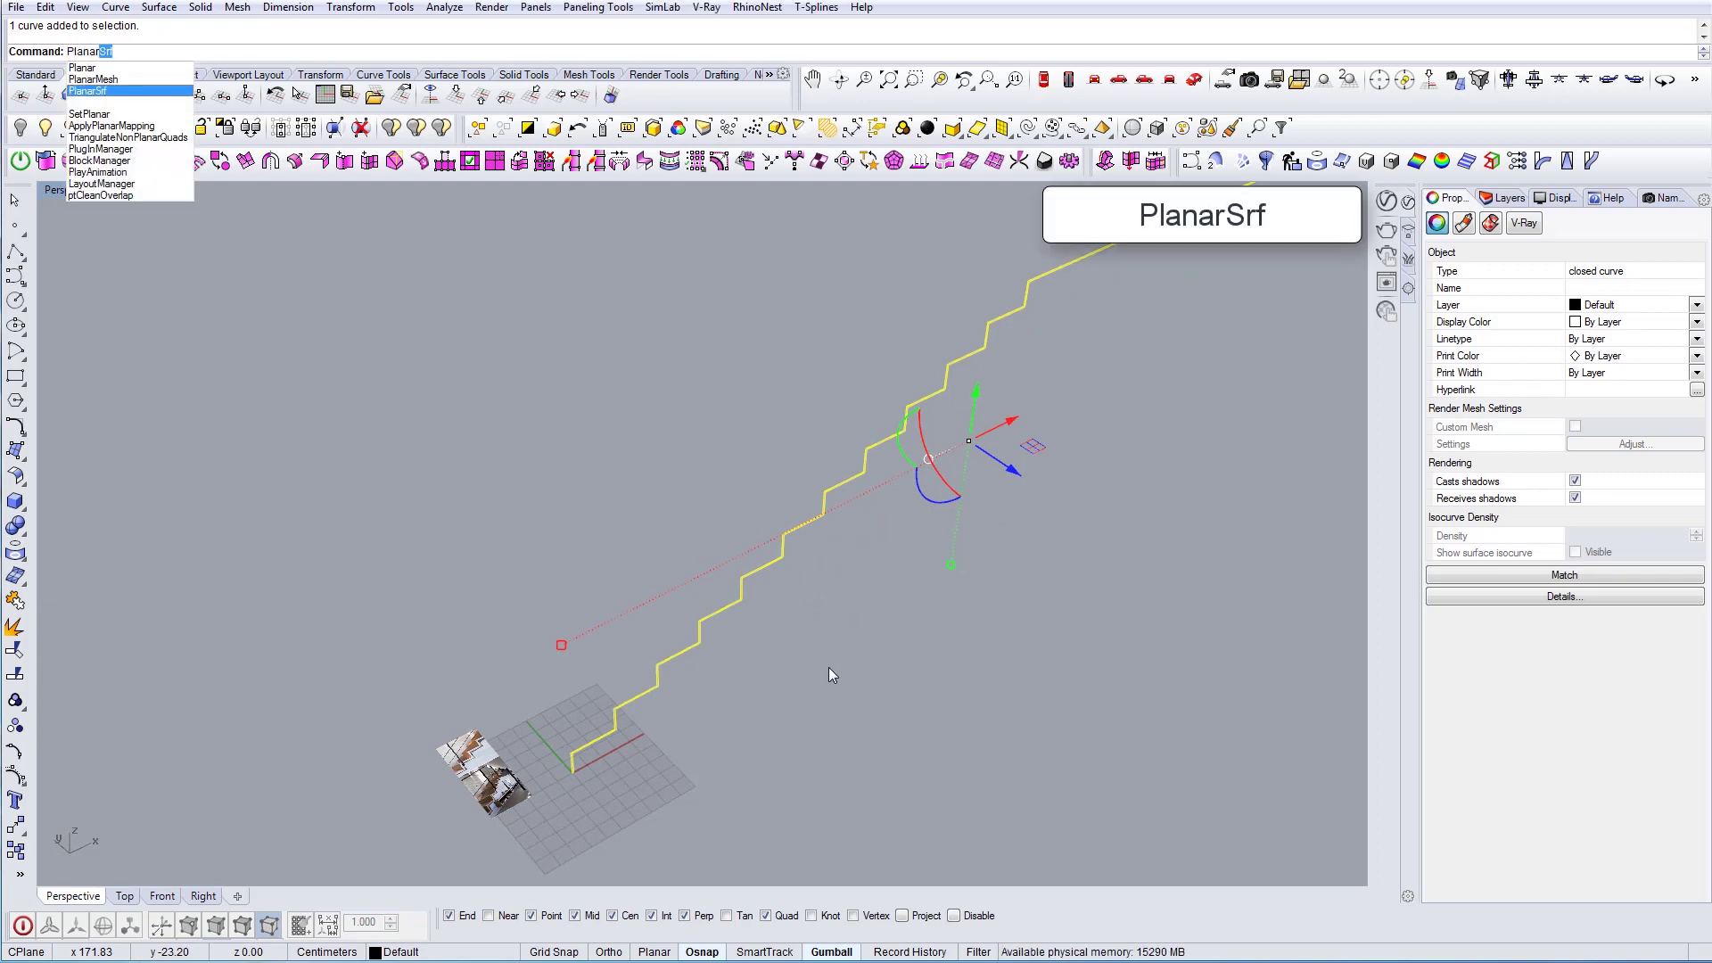
key("Return")
Delete the closed outline curve around the stair surface, keeping the surface itself
scroll(858, 489, "up", 3)
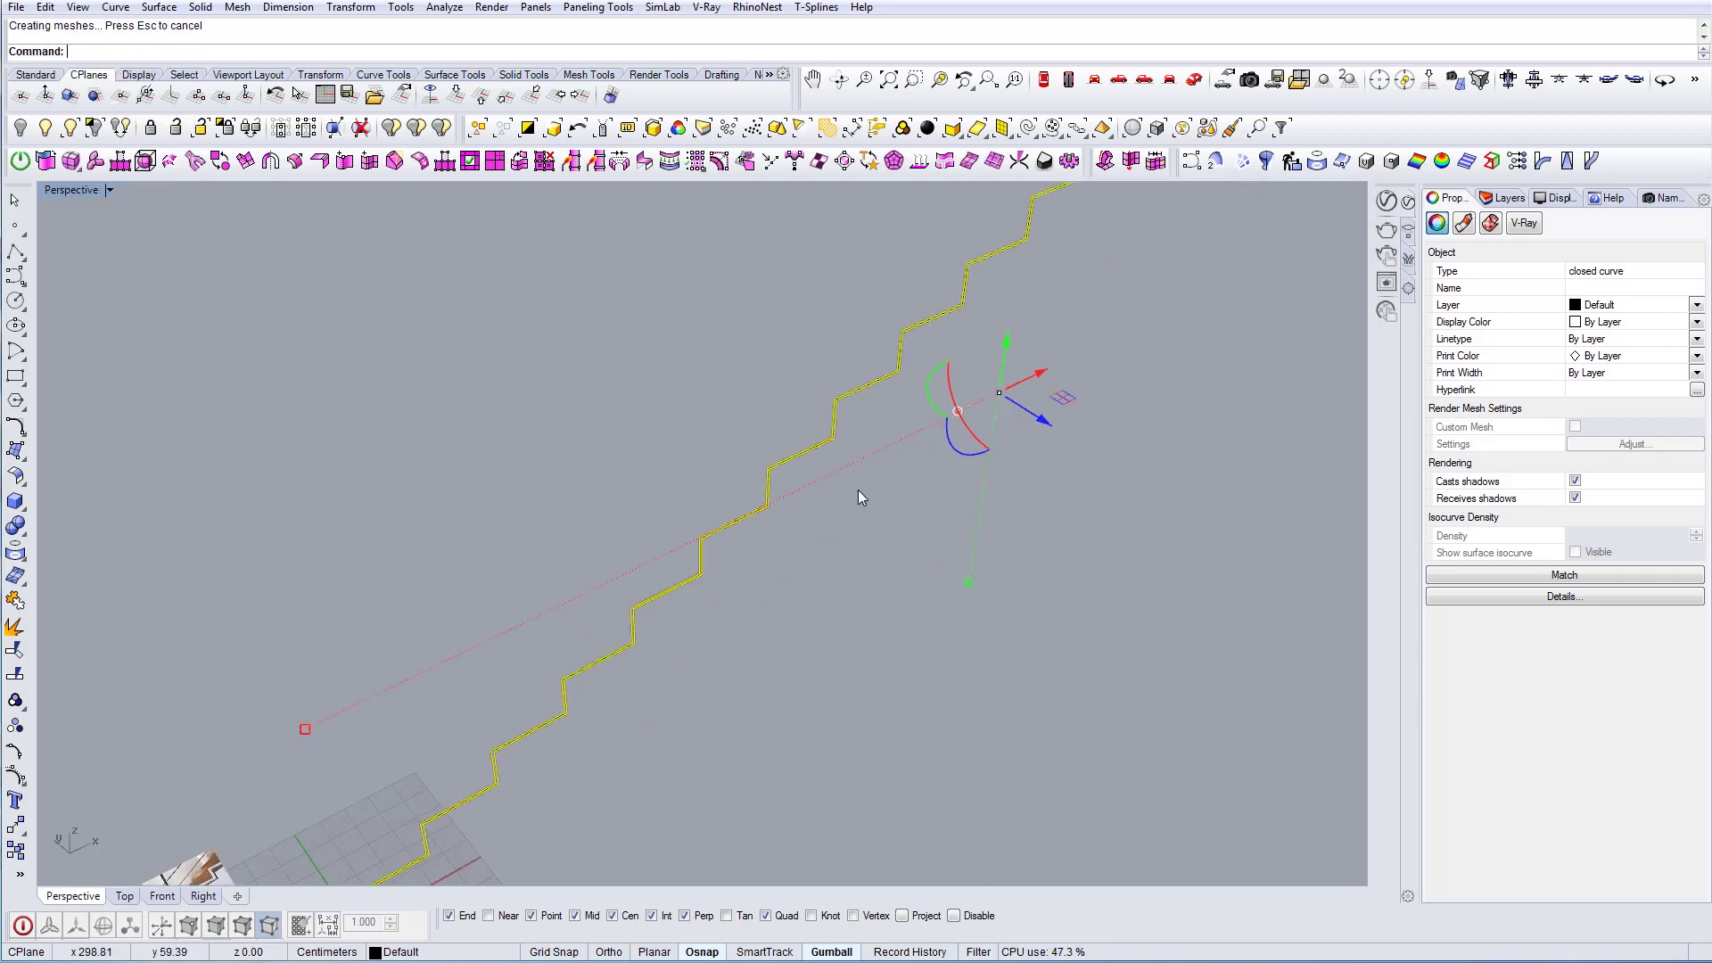
scroll(749, 510, "up", 8)
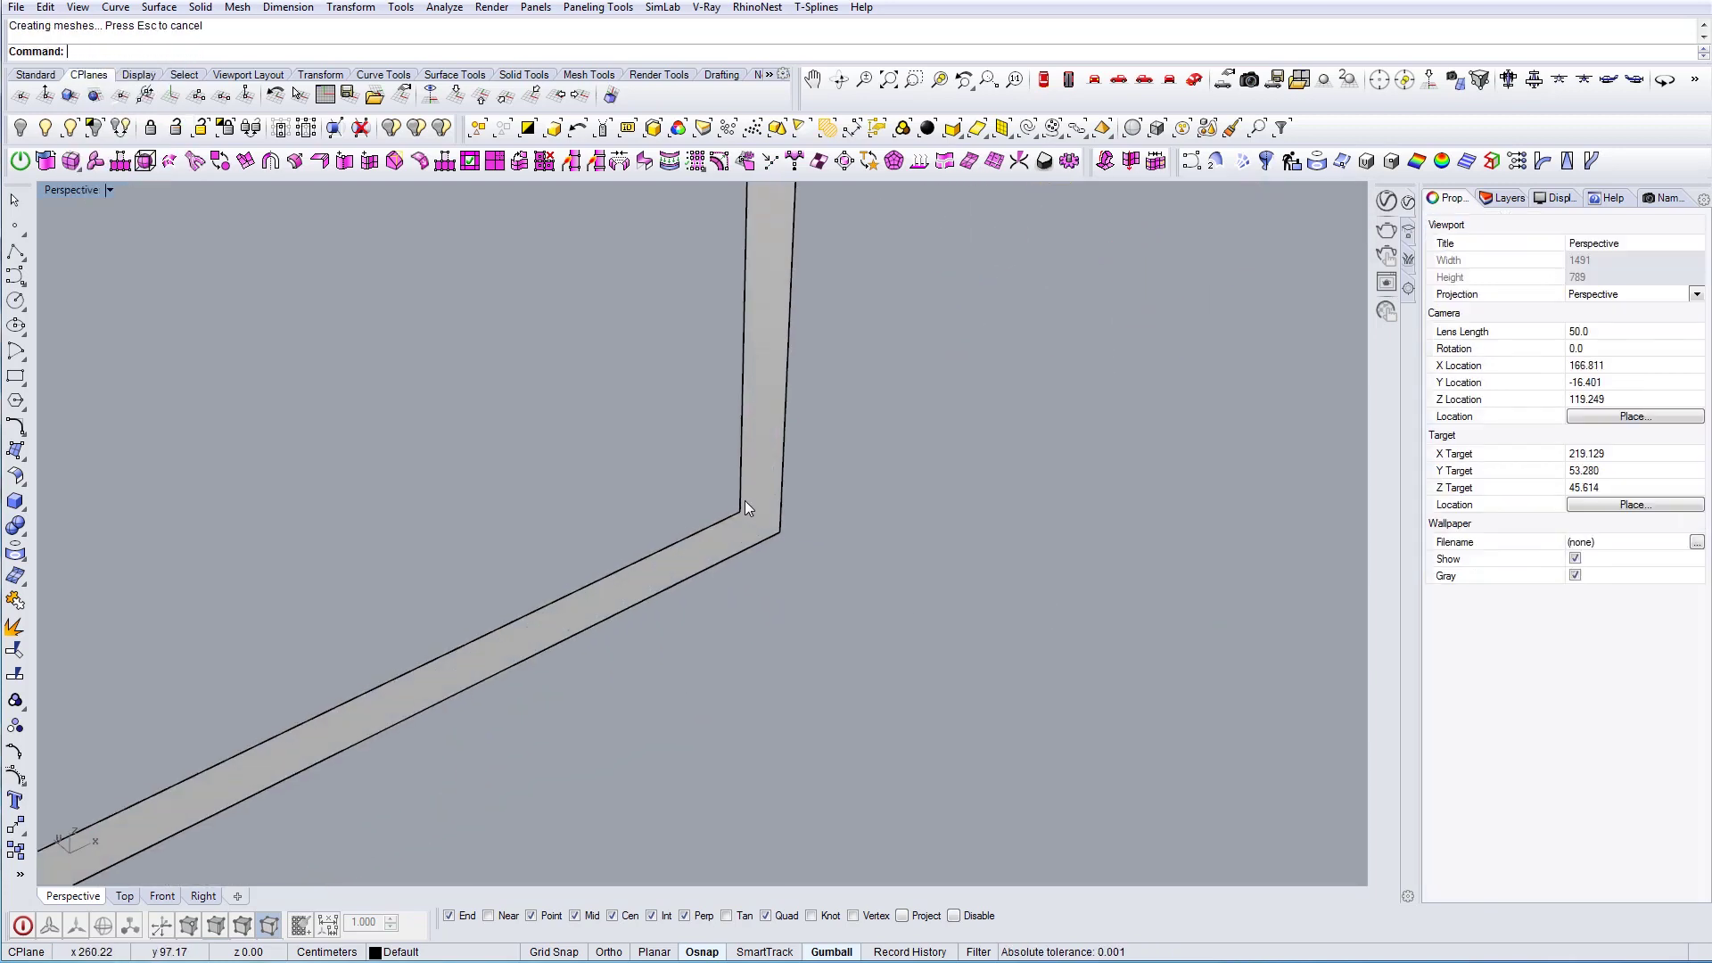
left_click(740, 501)
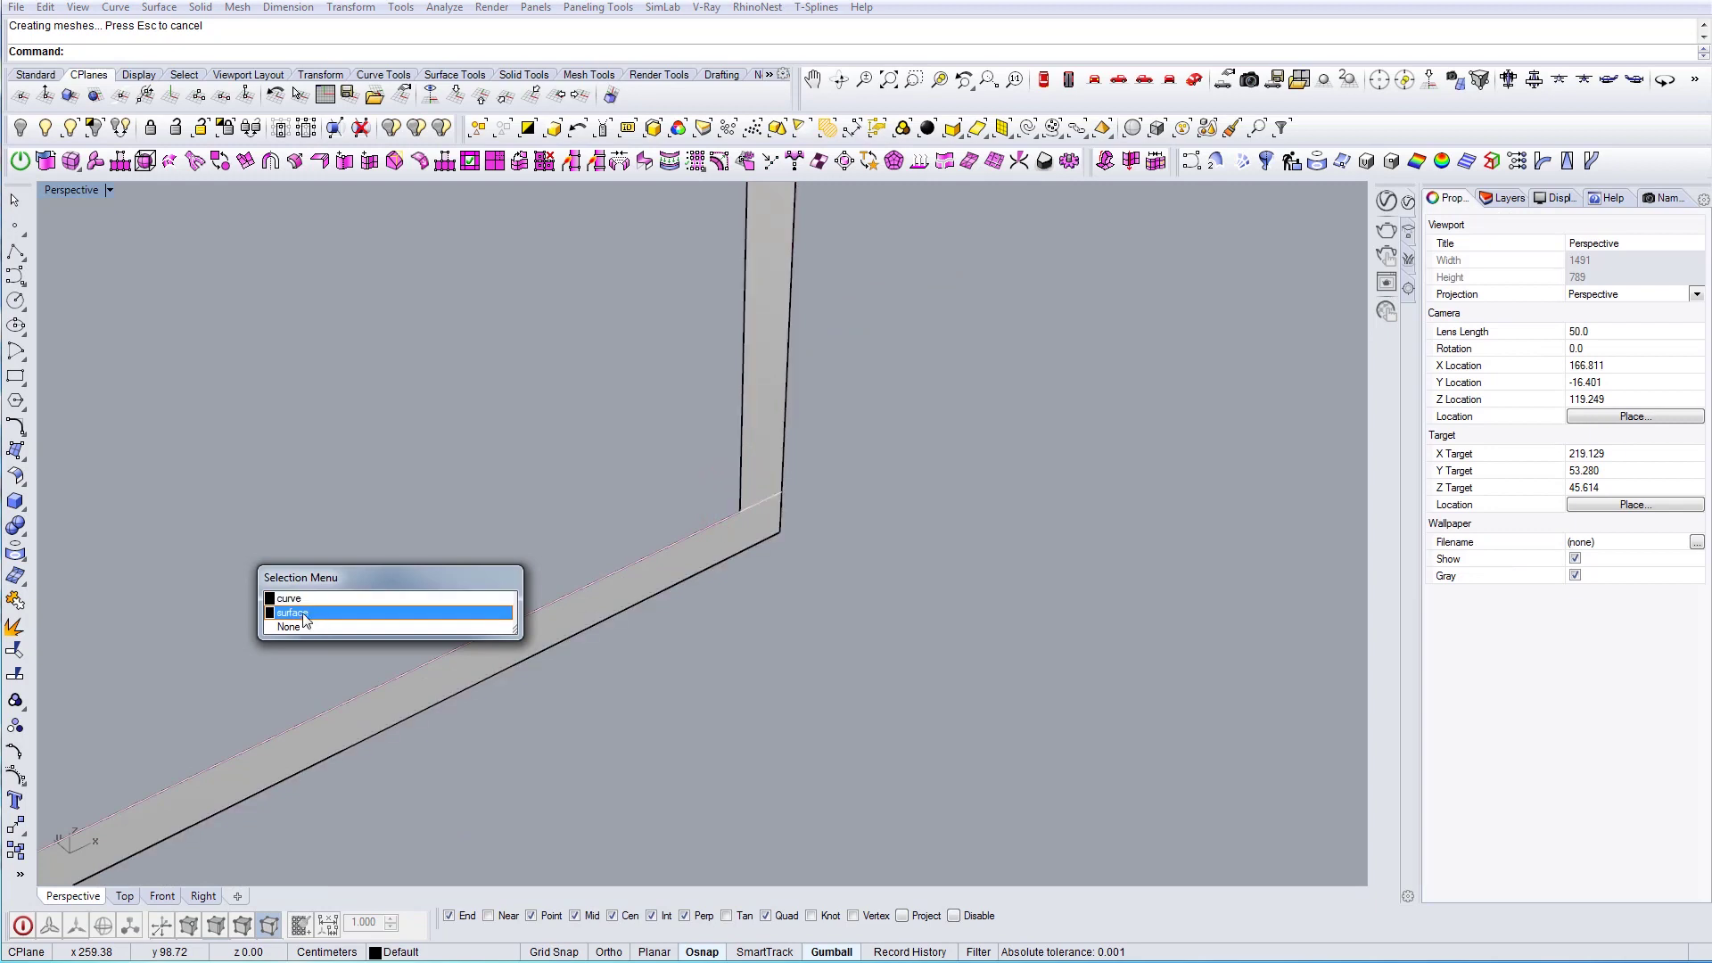
left_click(289, 626)
left_click(880, 651)
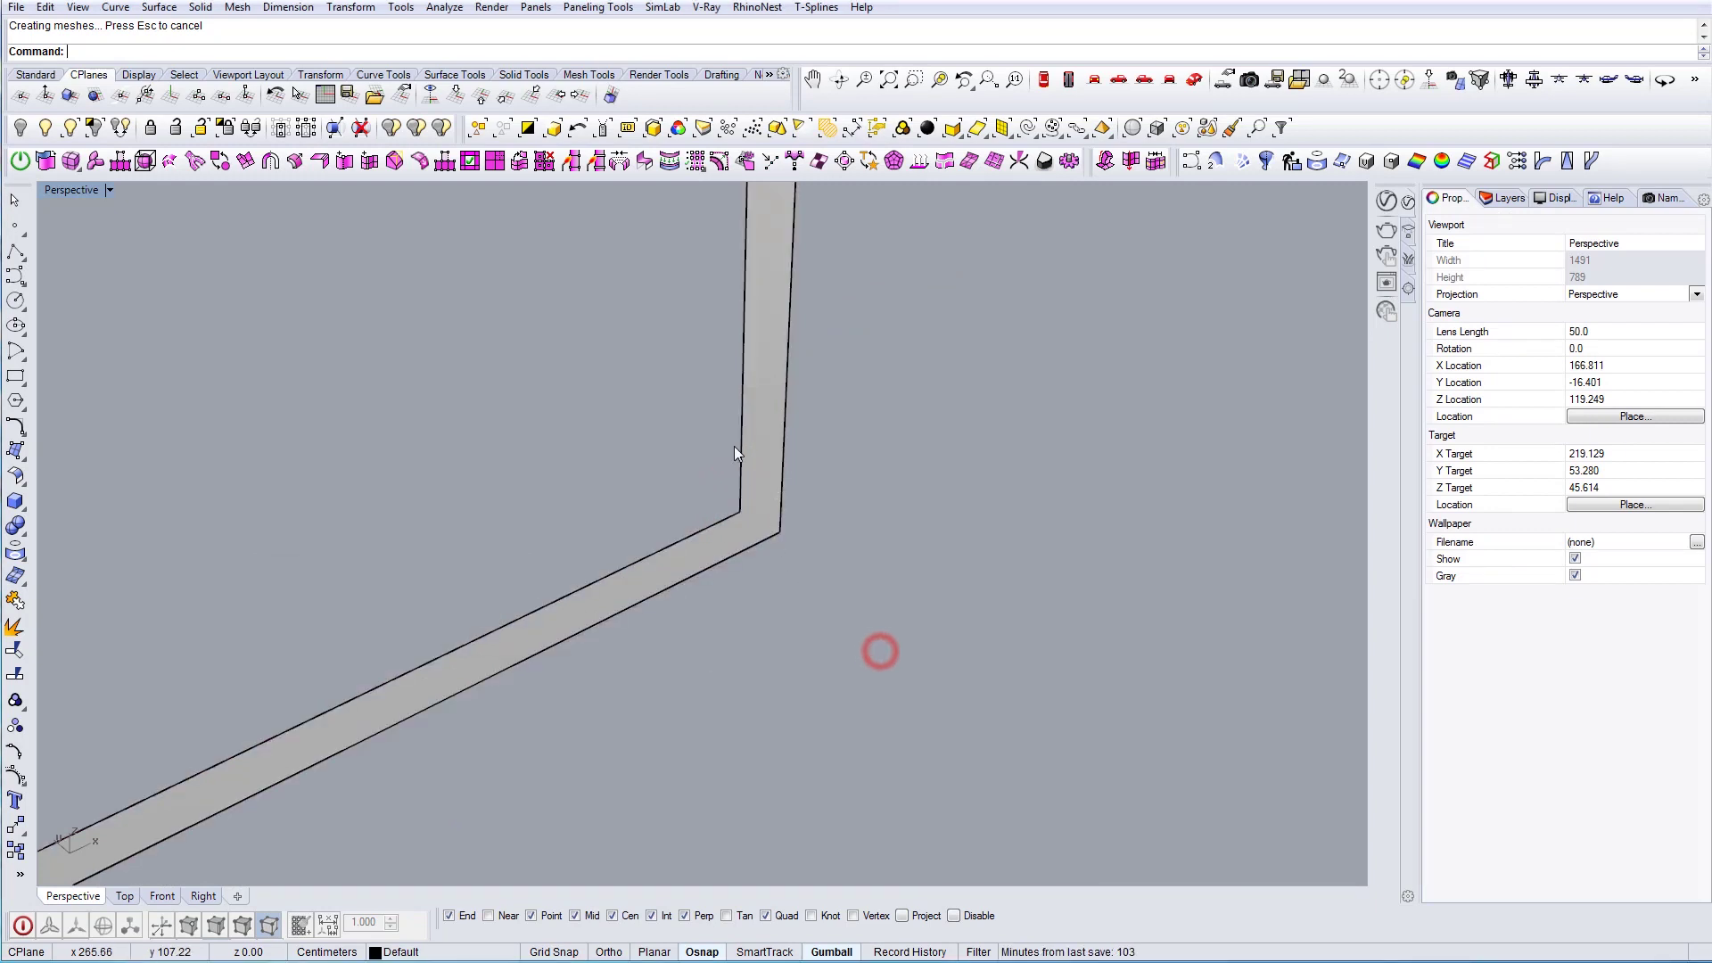
left_click(741, 451)
left_click(309, 597)
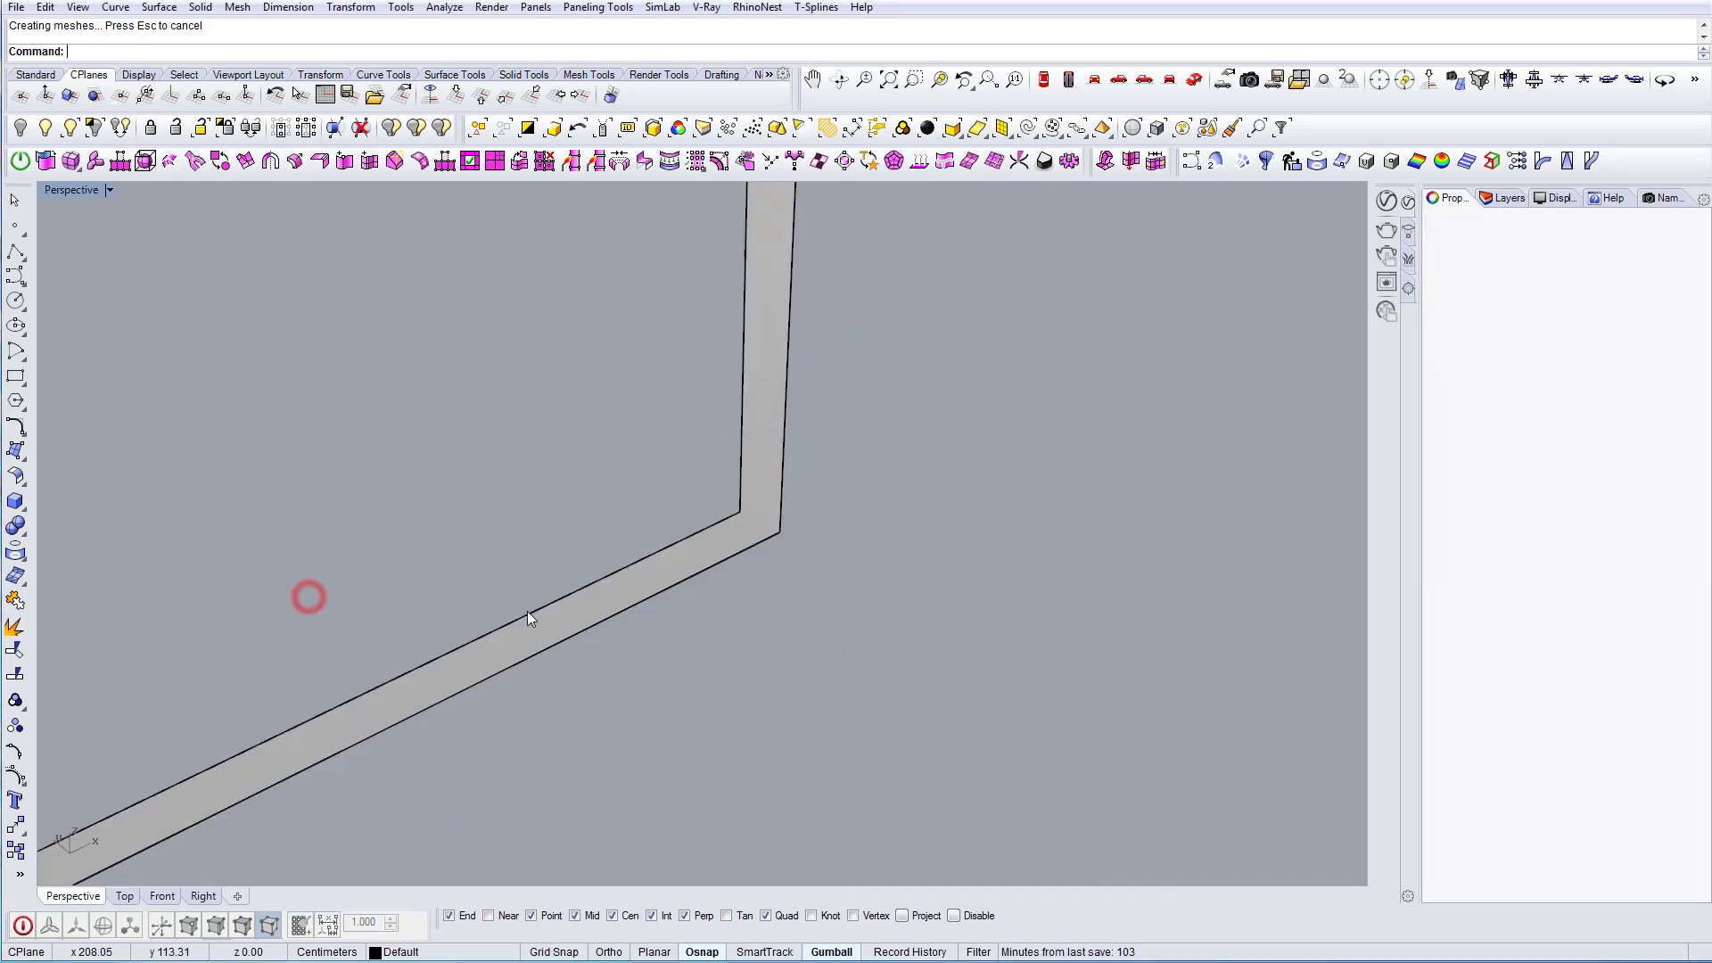
key("Escape")
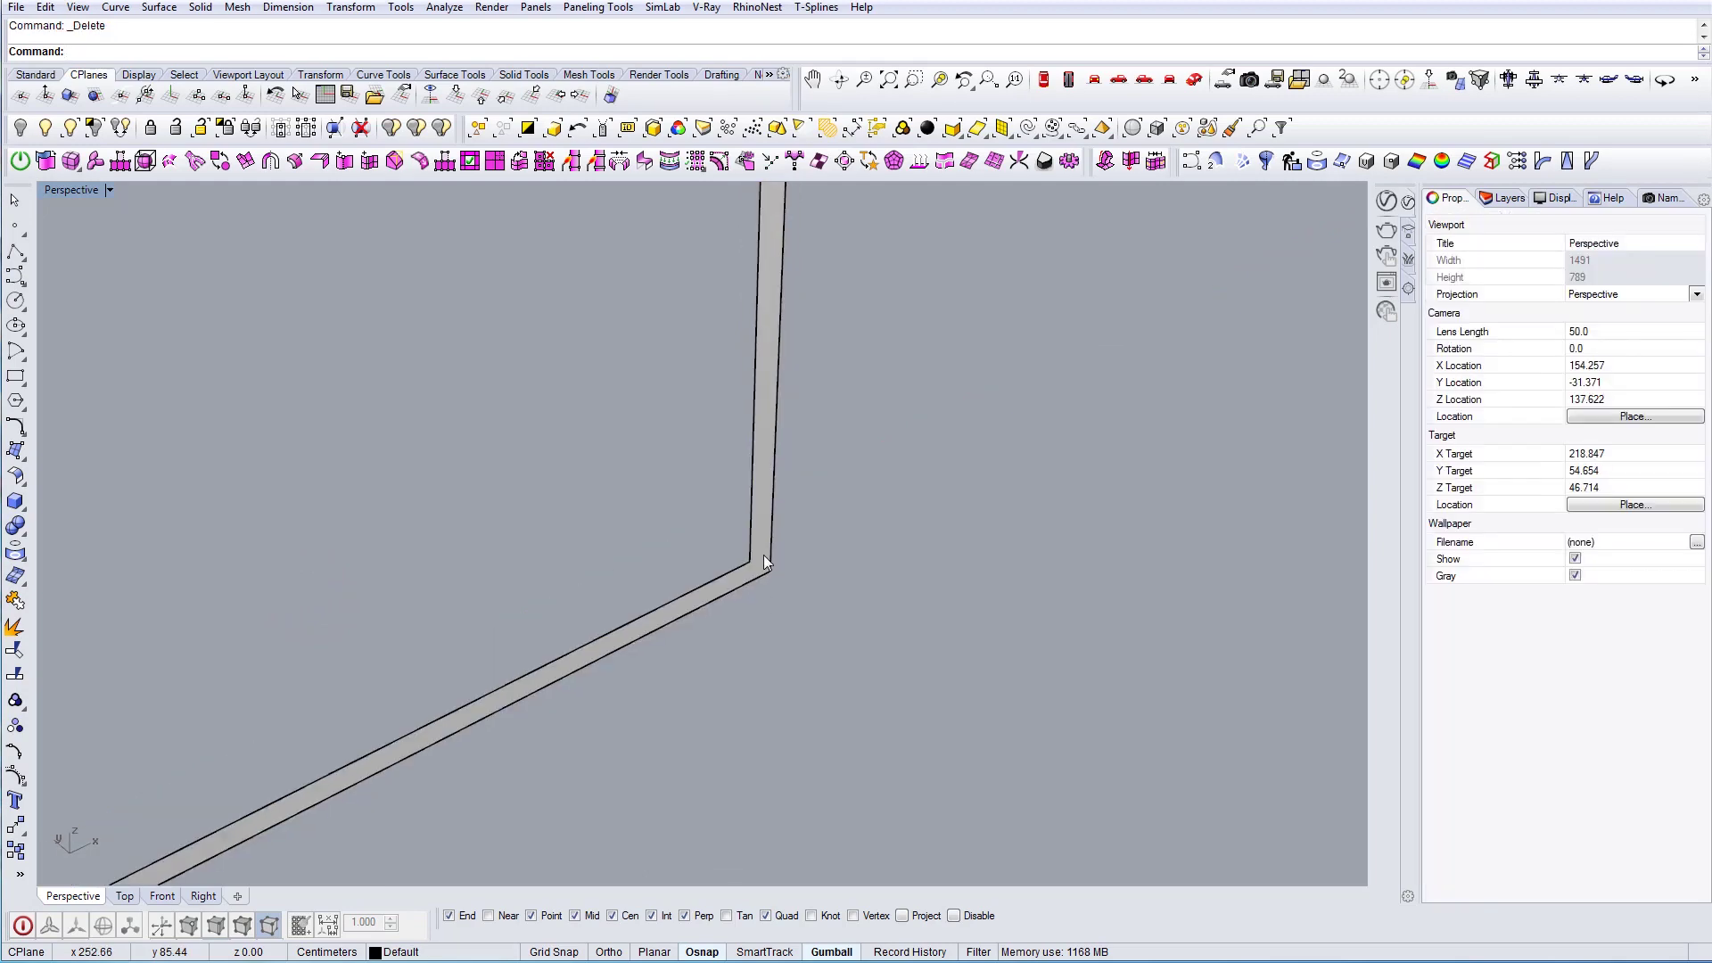
Select the planar stair surface and examine it from the landing down to the first step
left_click(760, 550)
scroll(758, 549, "down", 14)
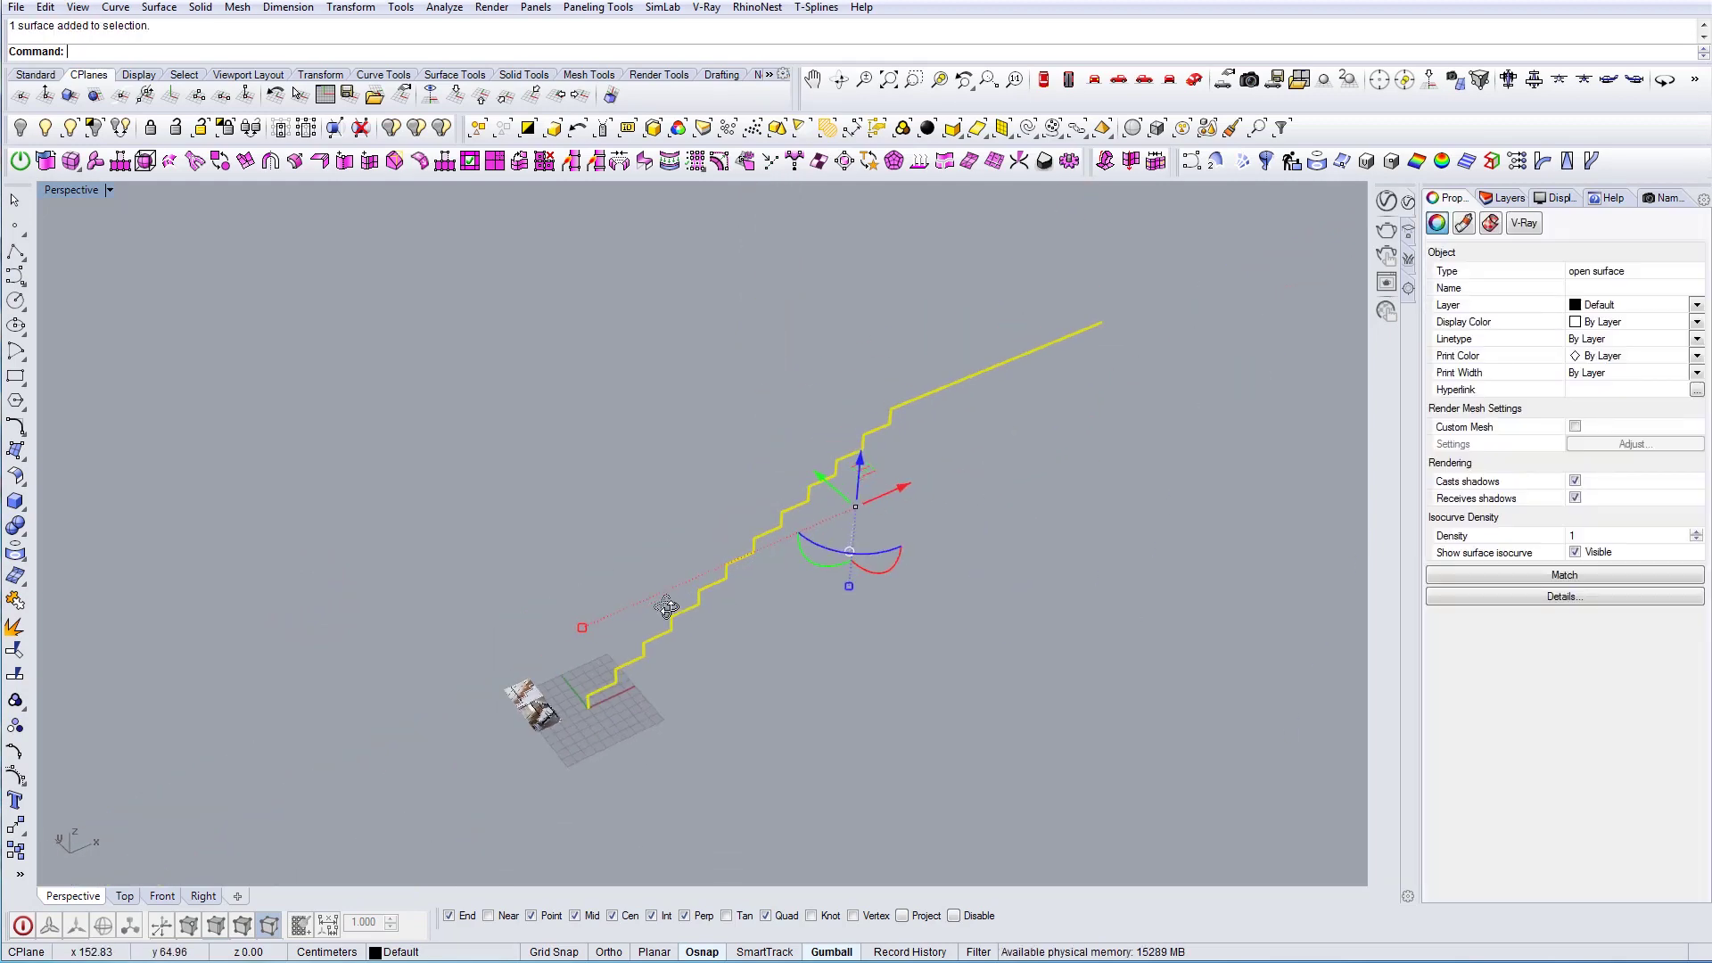
right_click_drag(661, 604, 774, 595)
scroll(666, 649, "up", 6)
scroll(671, 676, "up", 5)
scroll(660, 708, "up", 3)
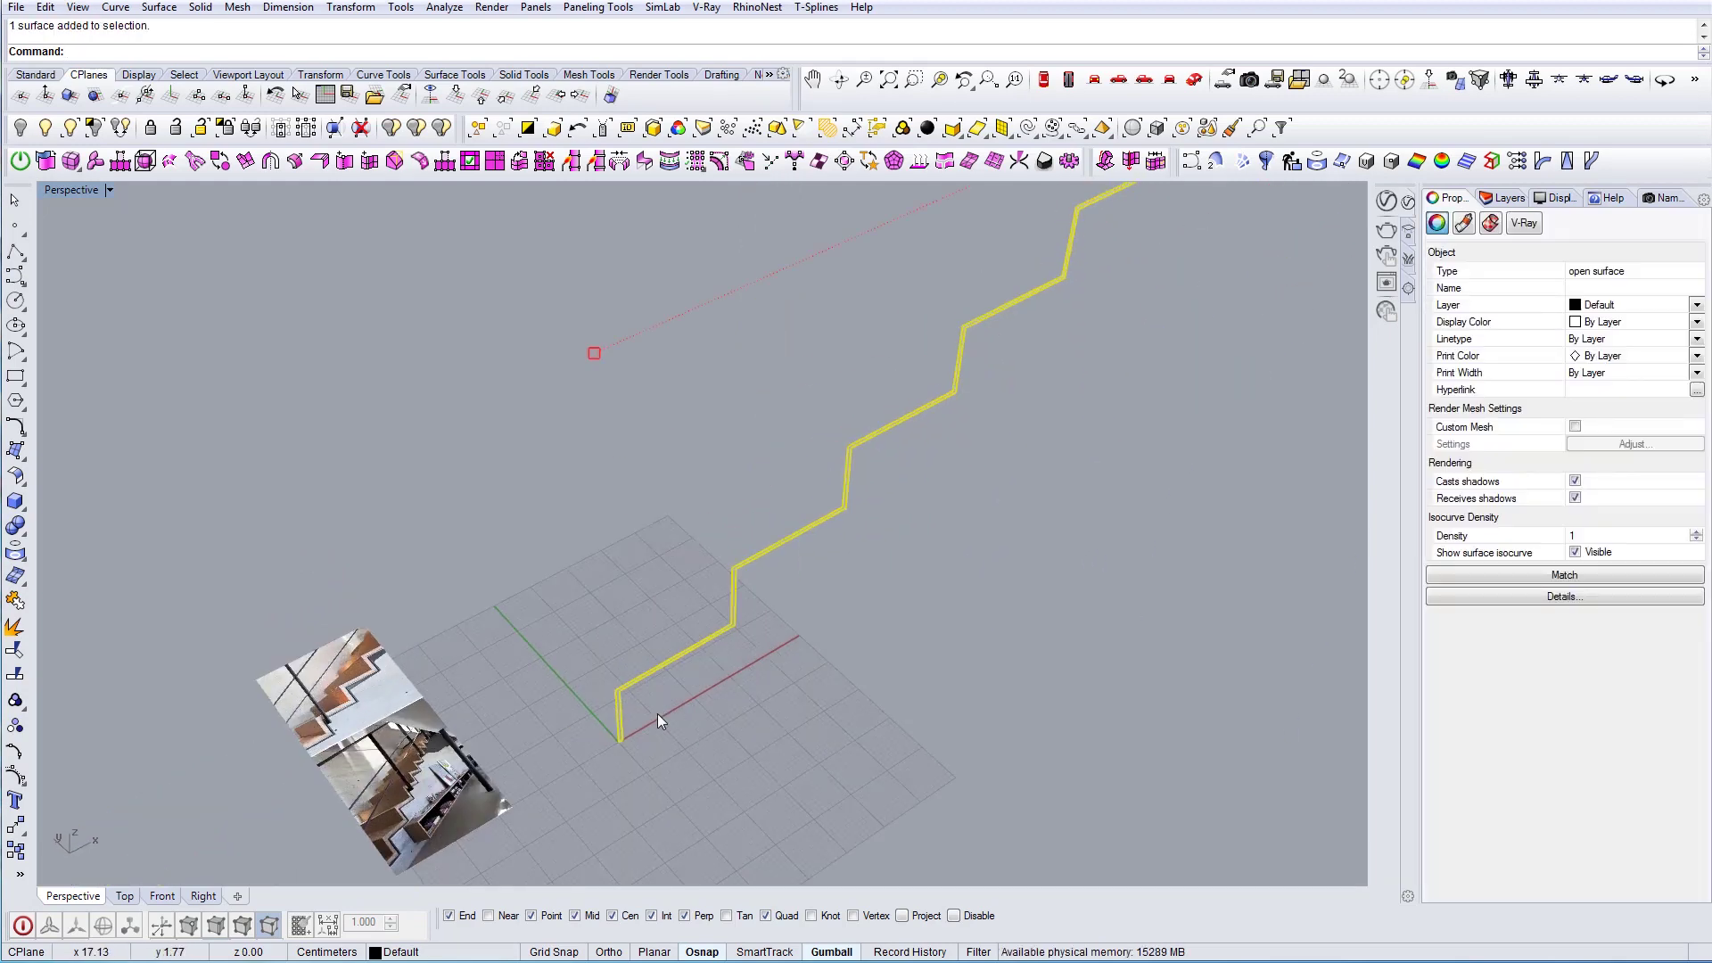
key("Escape")
Extrude the planar stair surface 120 cm into a solid staircase with ExtrudeSrf
mouse_move(657, 713)
right_mouse_down()
mouse_move(592, 711)
mouse_move(685, 719)
mouse_move(676, 694)
right_mouse_up()
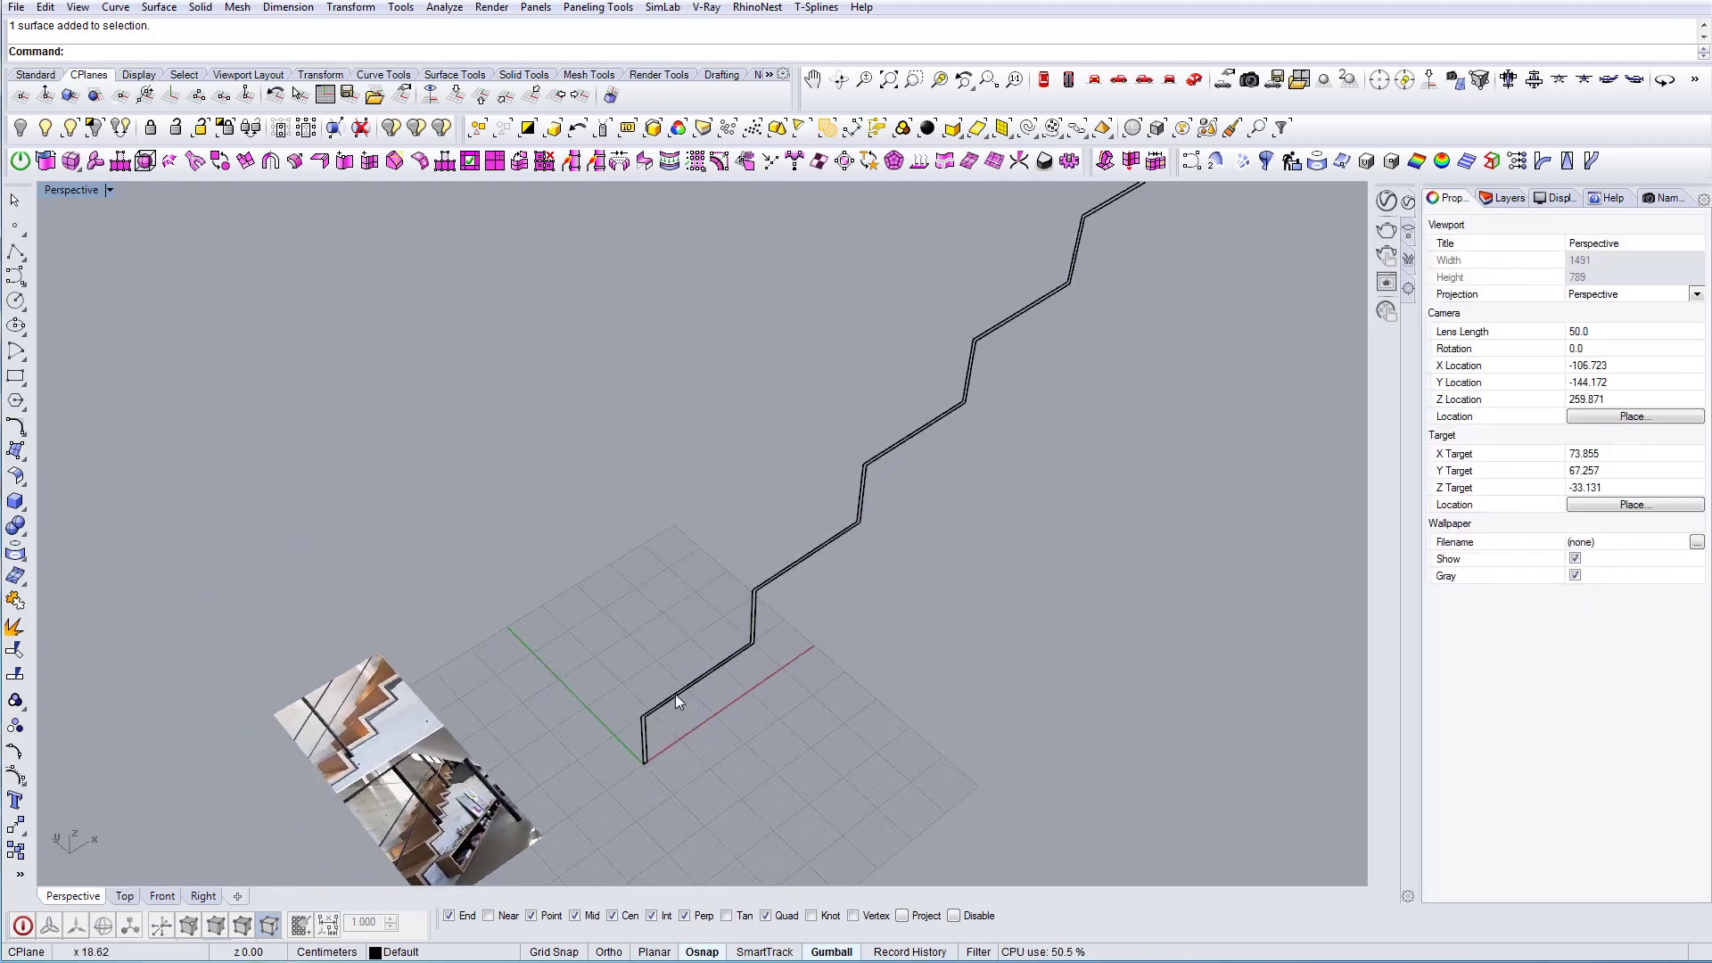
scroll(676, 694, "up", 4)
left_click_drag(673, 725, 643, 690)
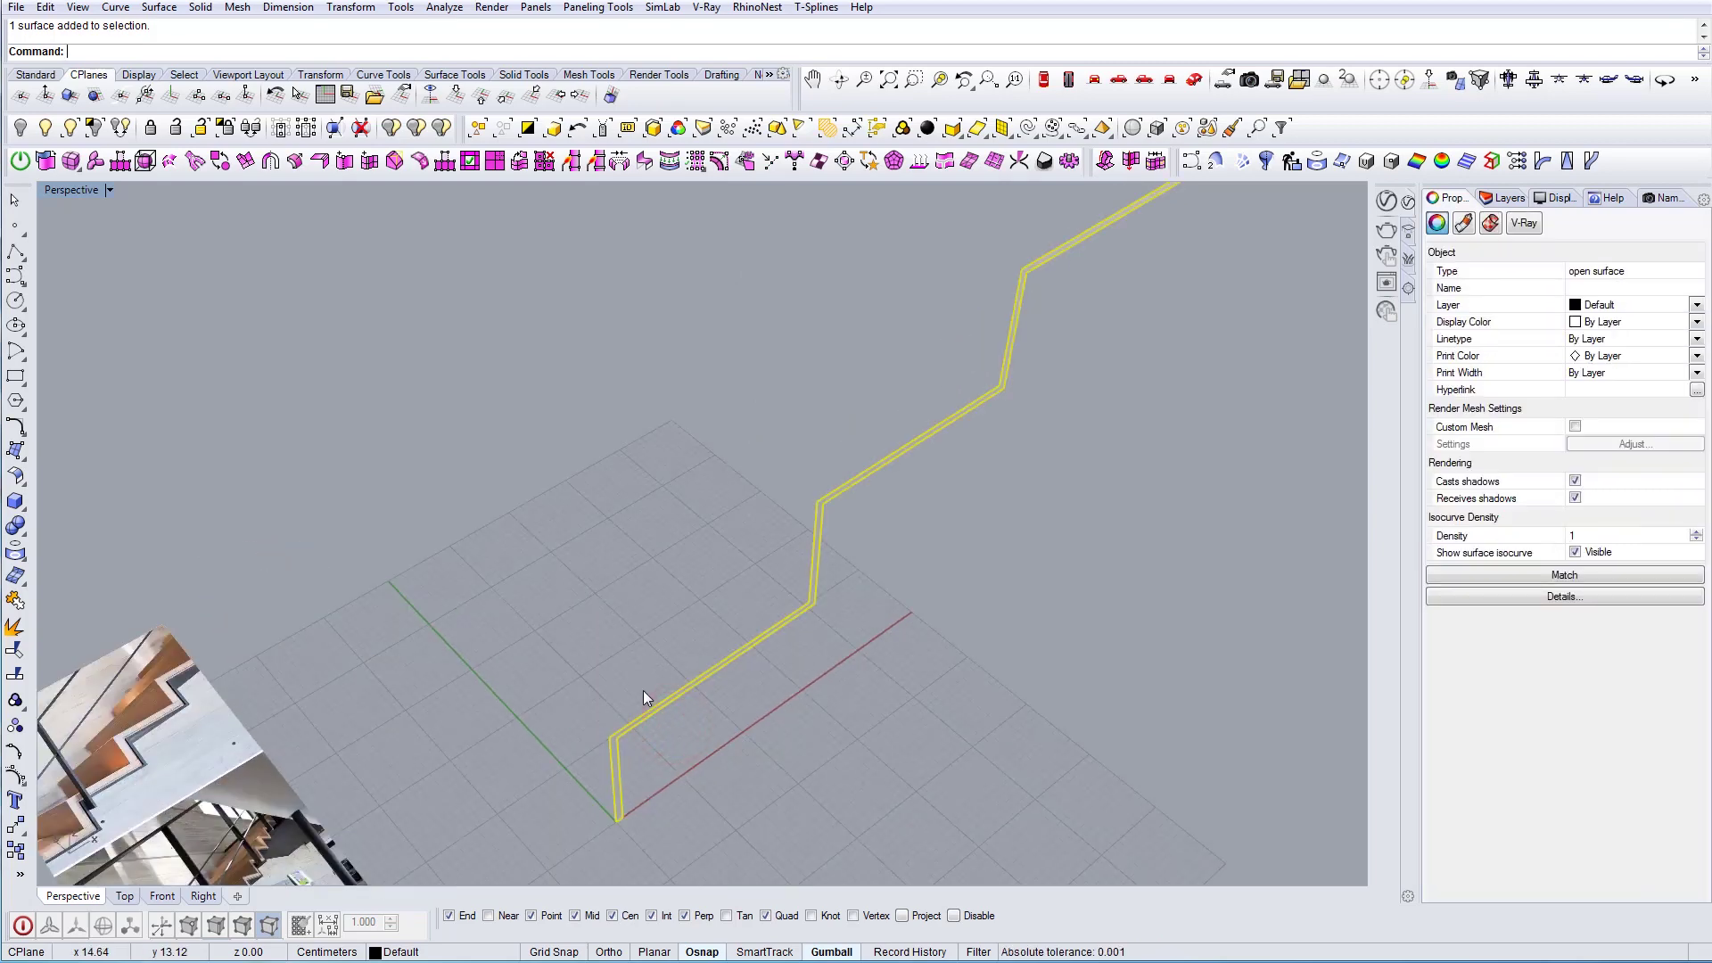
left_click_drag(752, 746, 670, 618)
type("ExtrudeCrv")
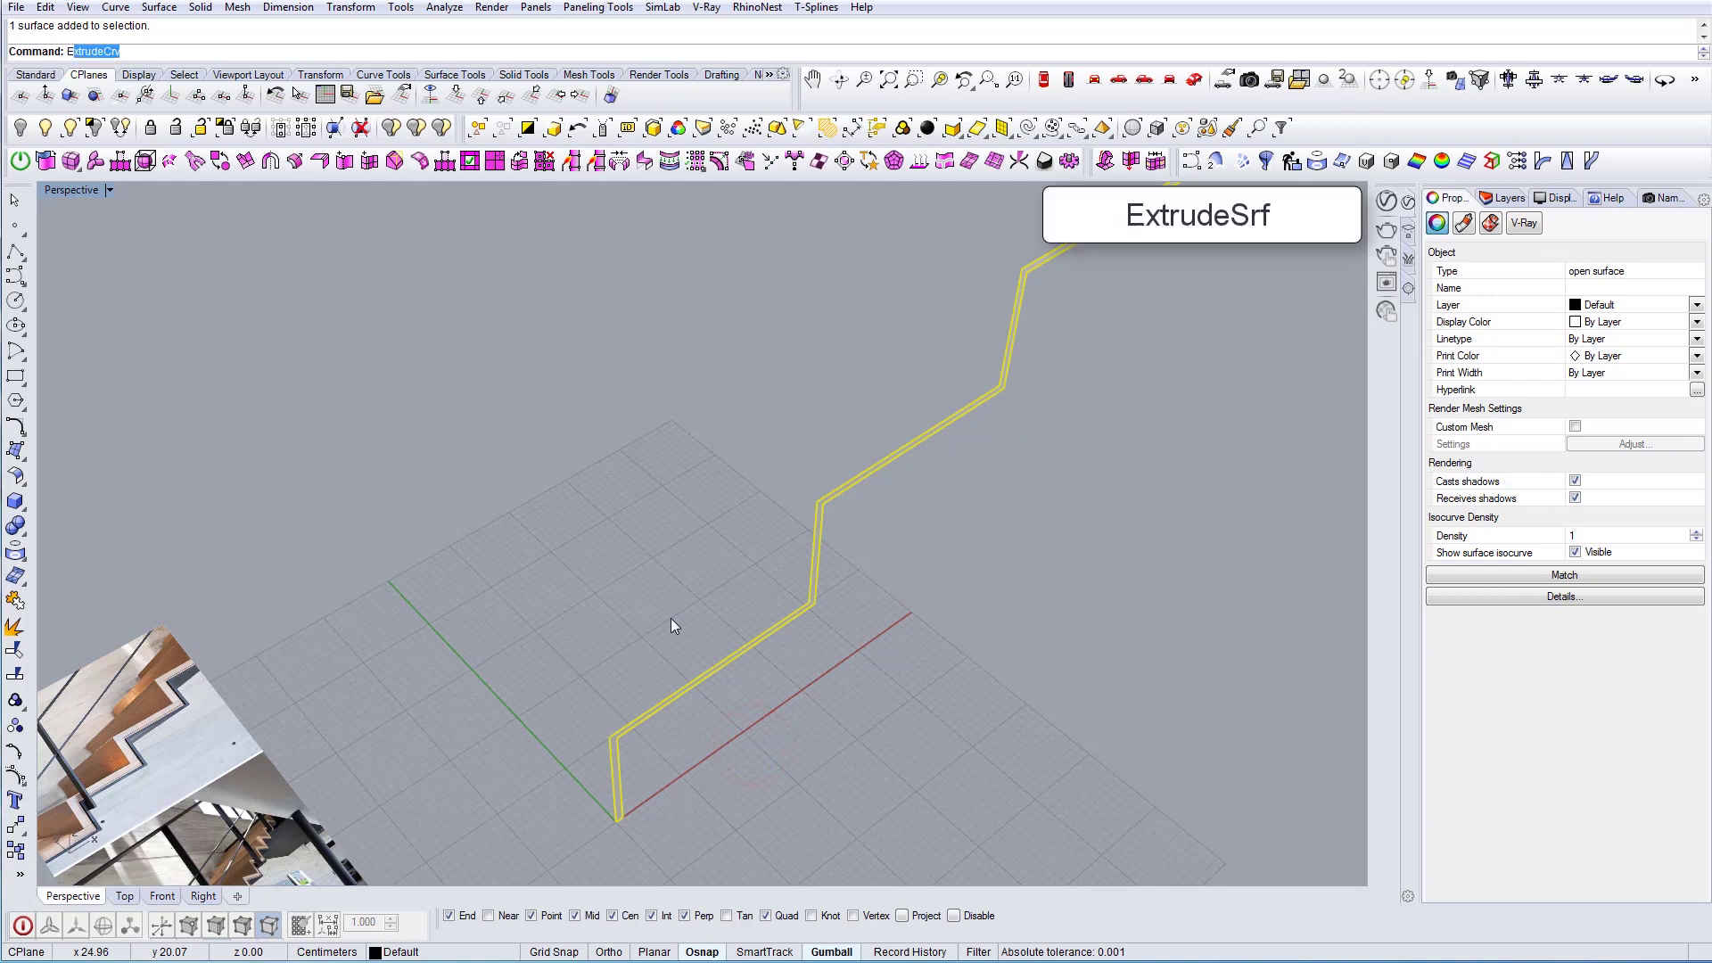
key("Down")
key("Down")
key("Down")
key("Down")
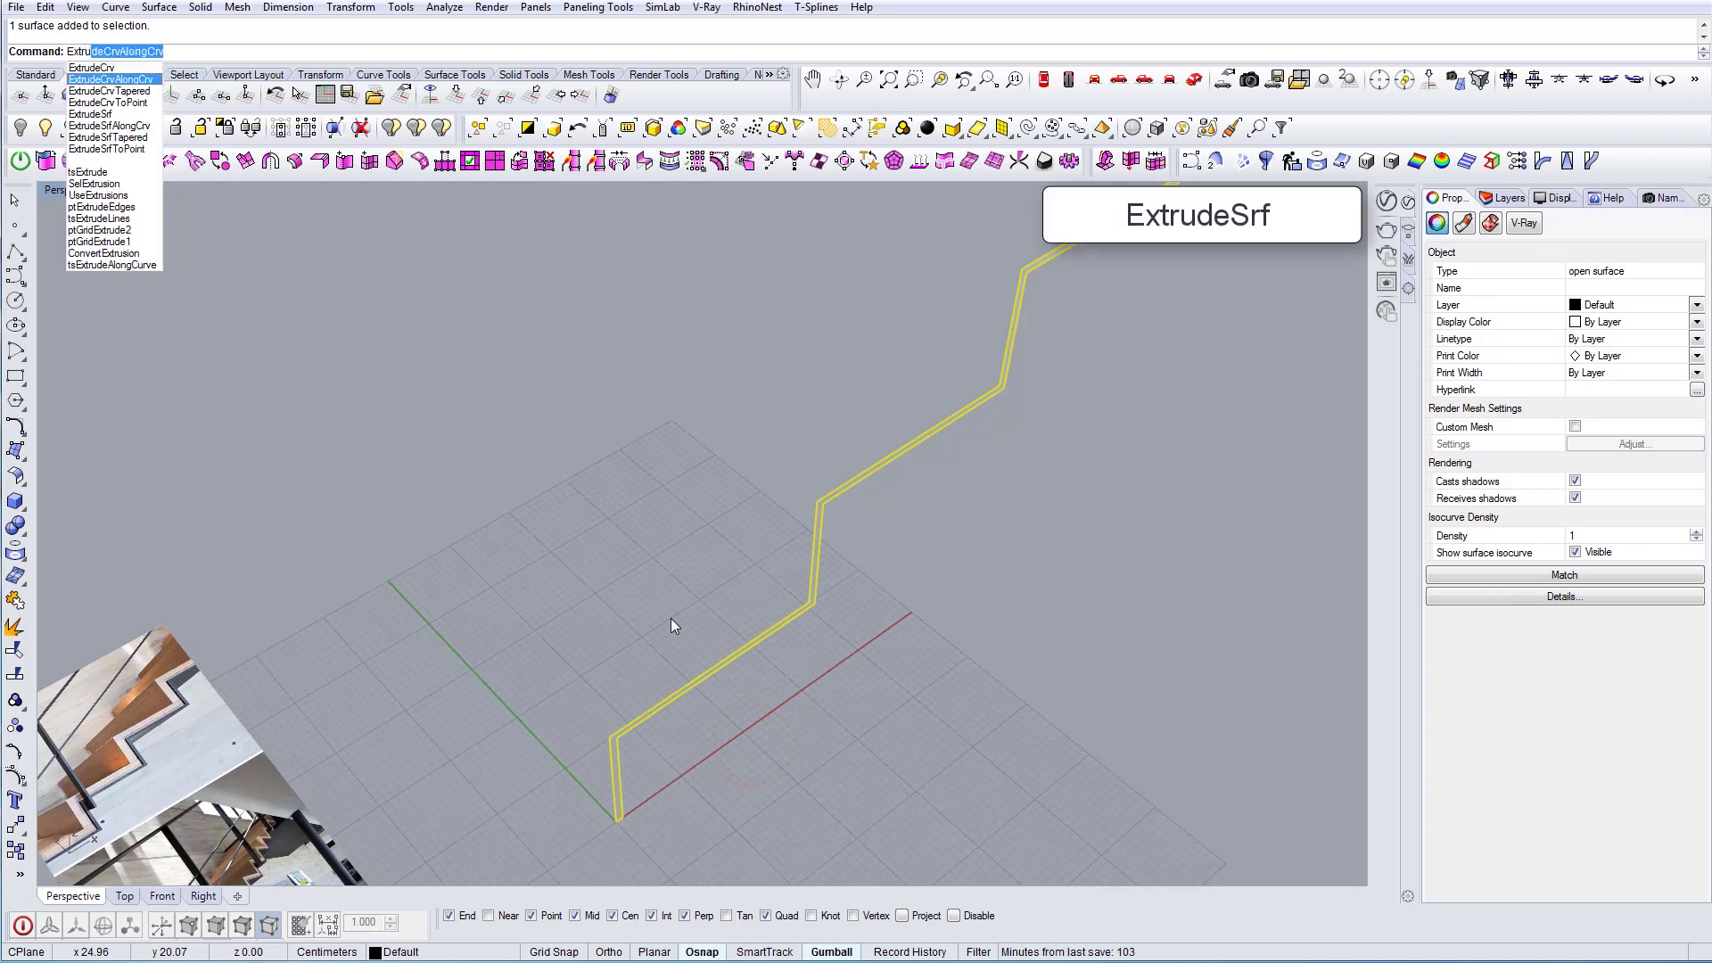
key("Return")
scroll(730, 627, "down", 4)
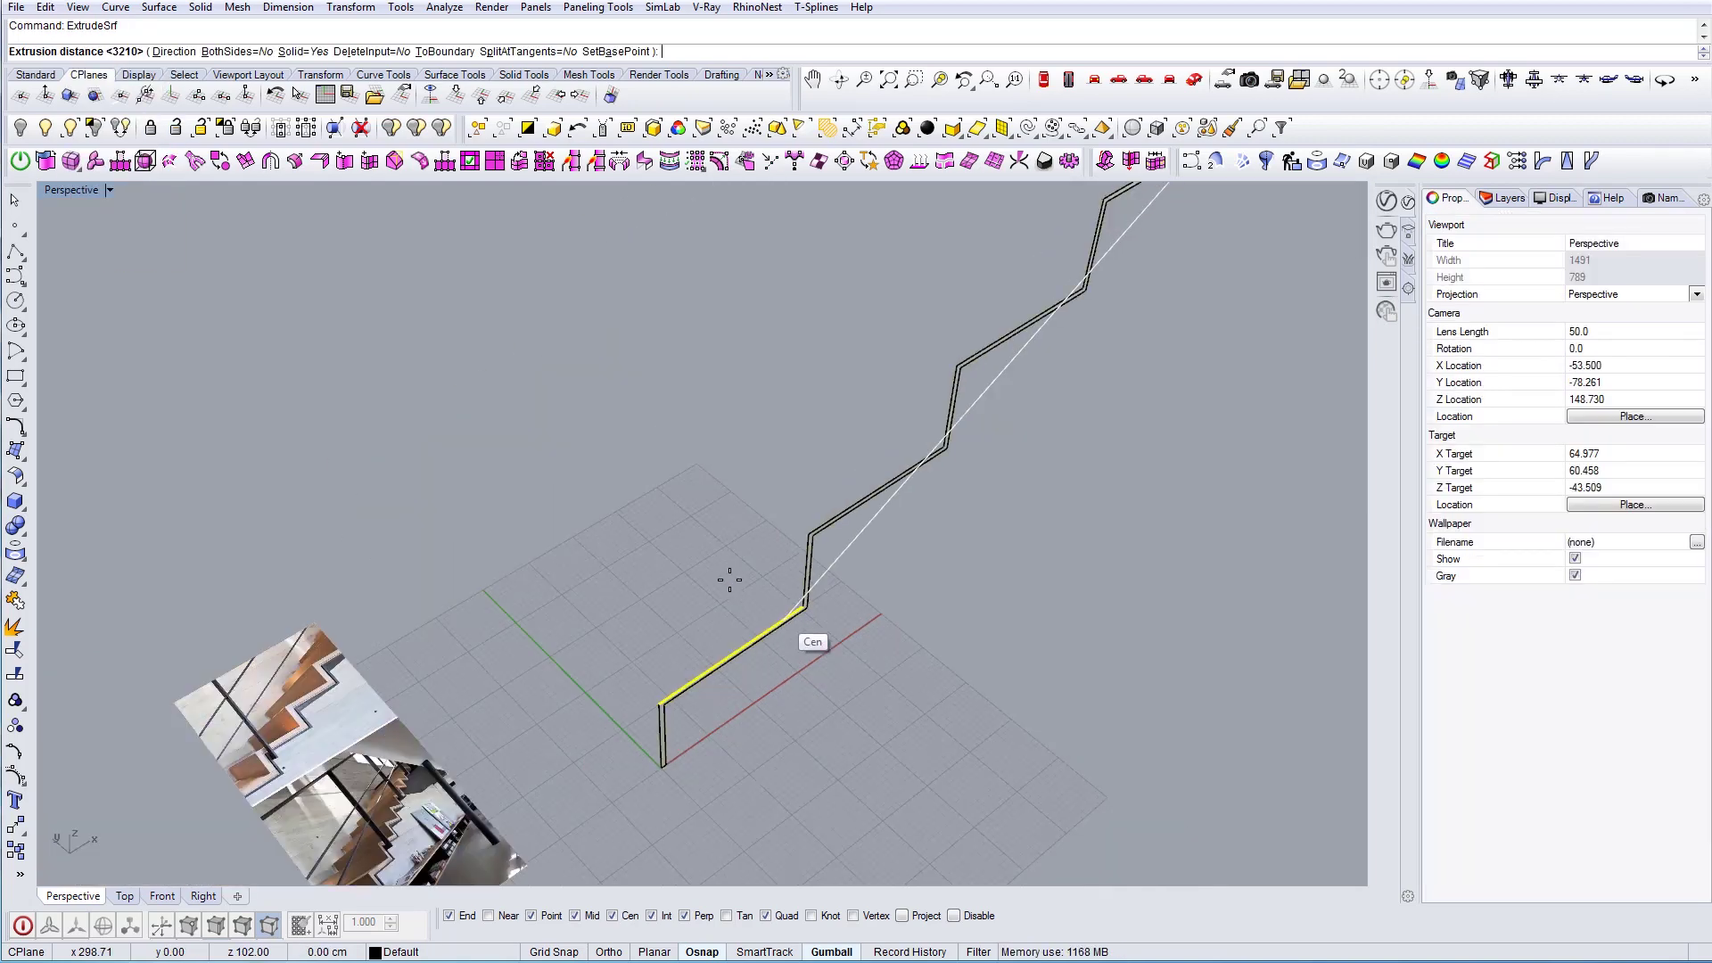
scroll(658, 518, "down", 2)
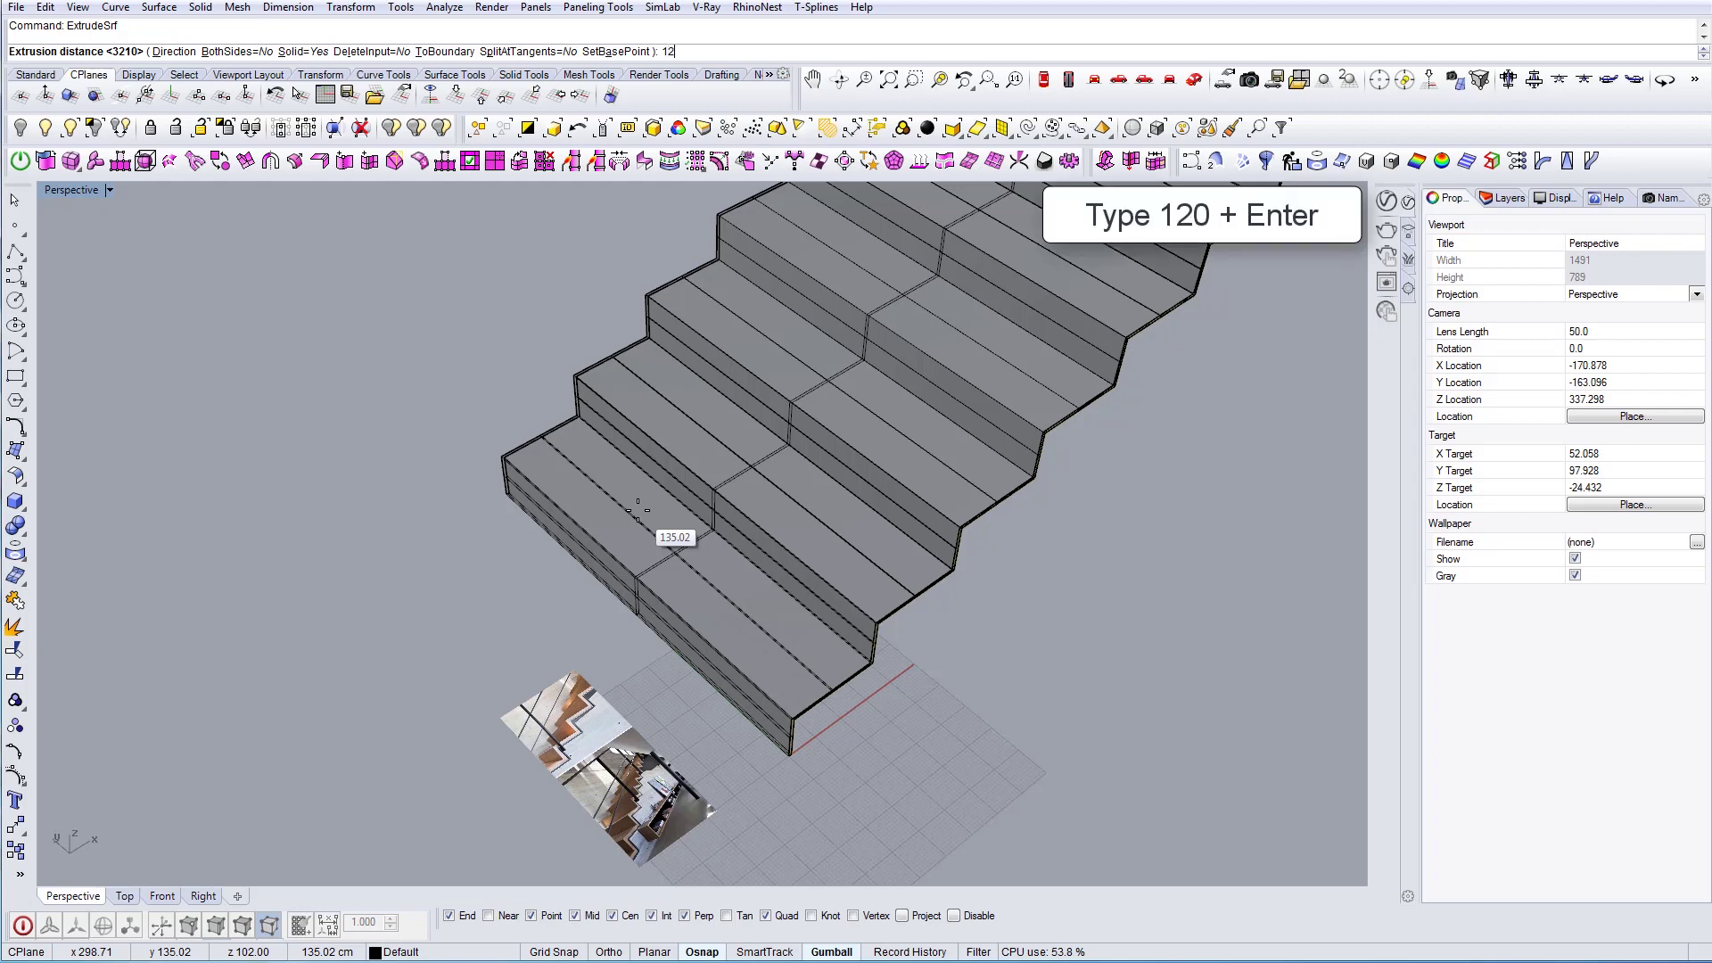
type("0")
key("Return")
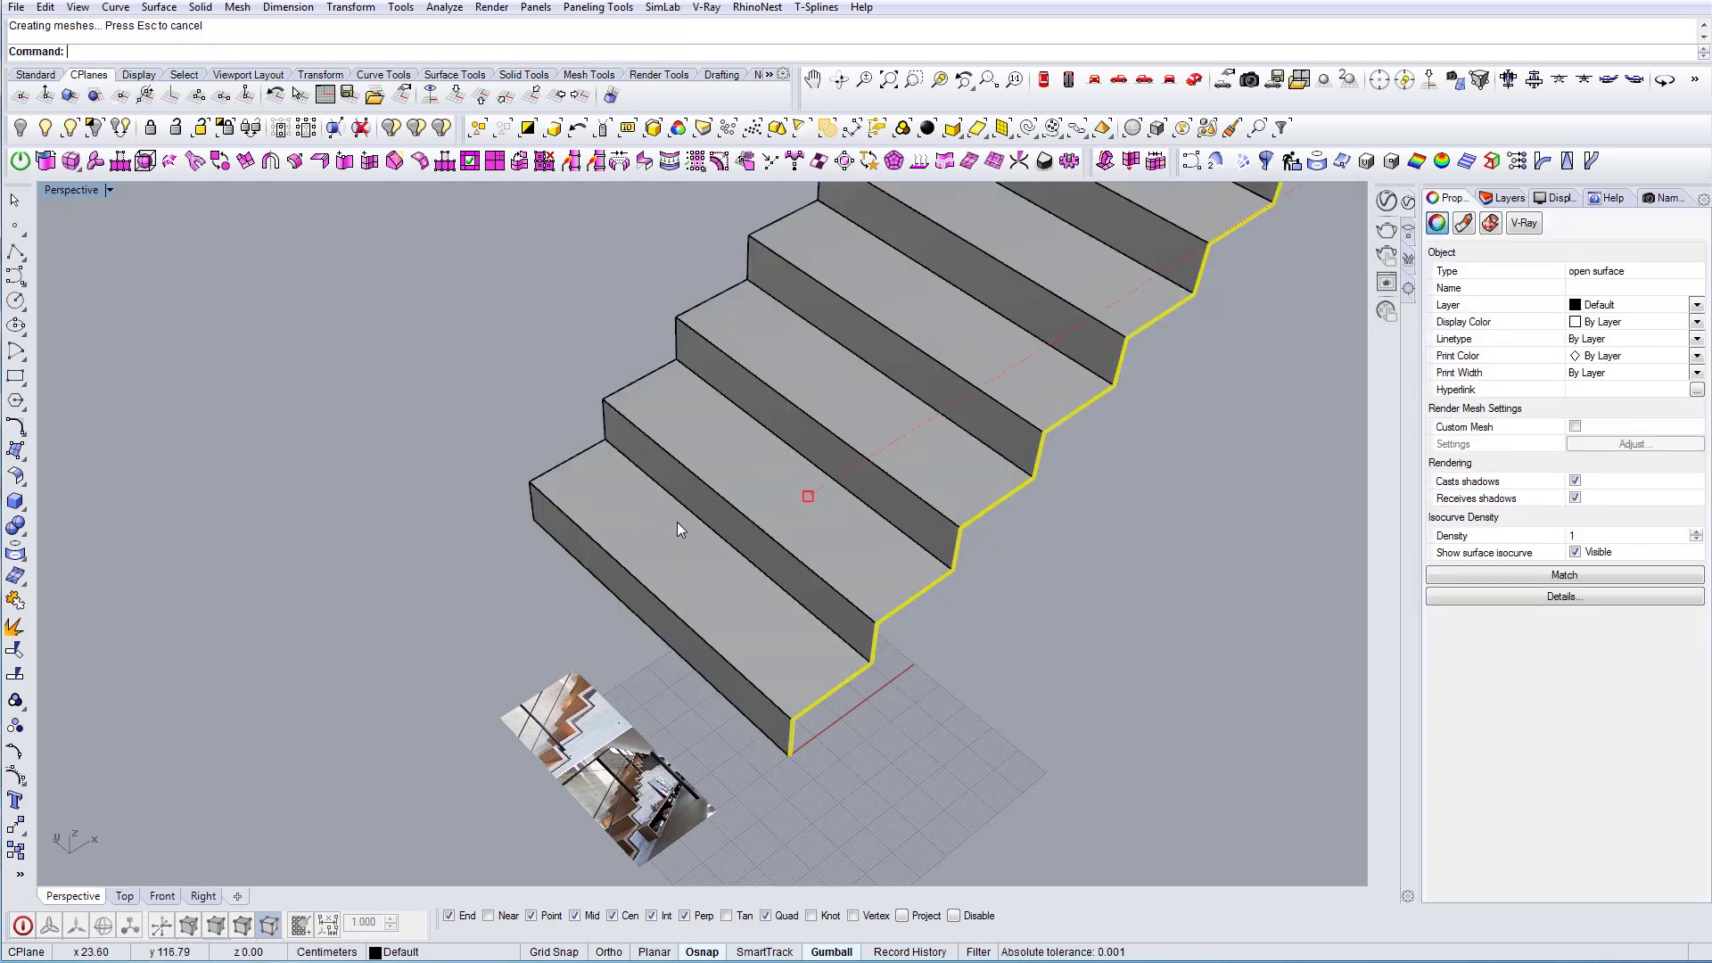
right_click_drag(731, 497, 1088, 536)
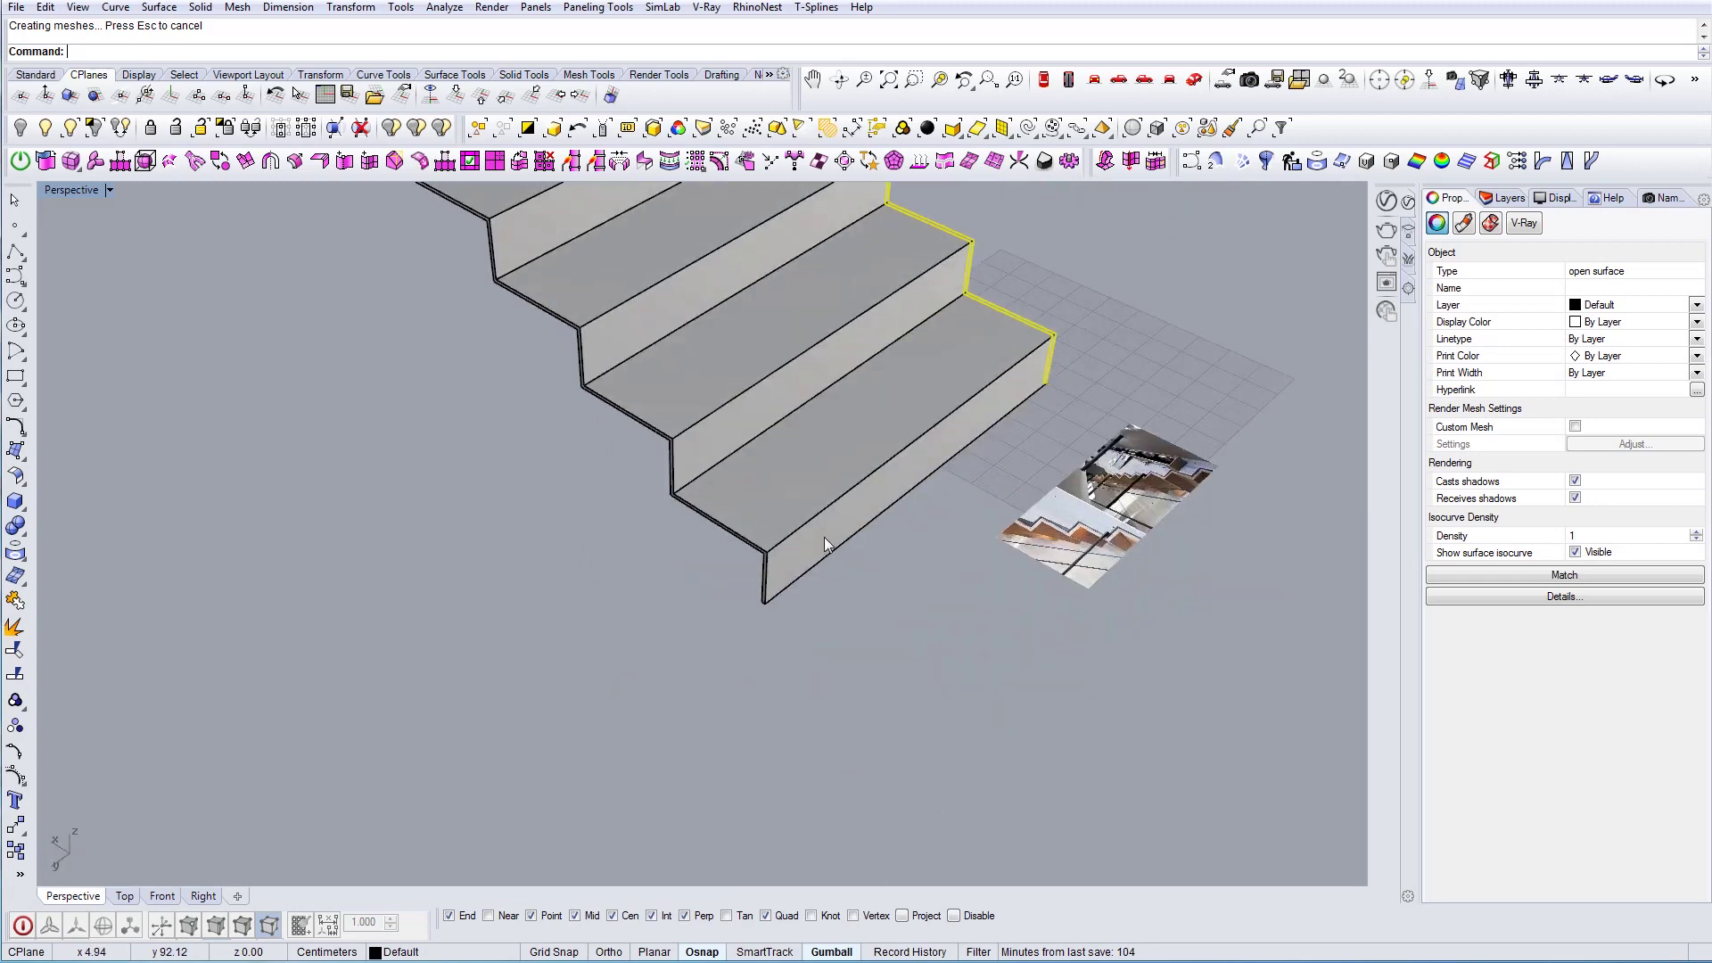
Delete the leftover planar profile surface at the end of the staircase, keeping the extruded solid
scroll(824, 537, "up", 2)
right_click_drag(824, 537, 543, 575)
scroll(1072, 572, "up", 3)
scroll(851, 573, "down", 3)
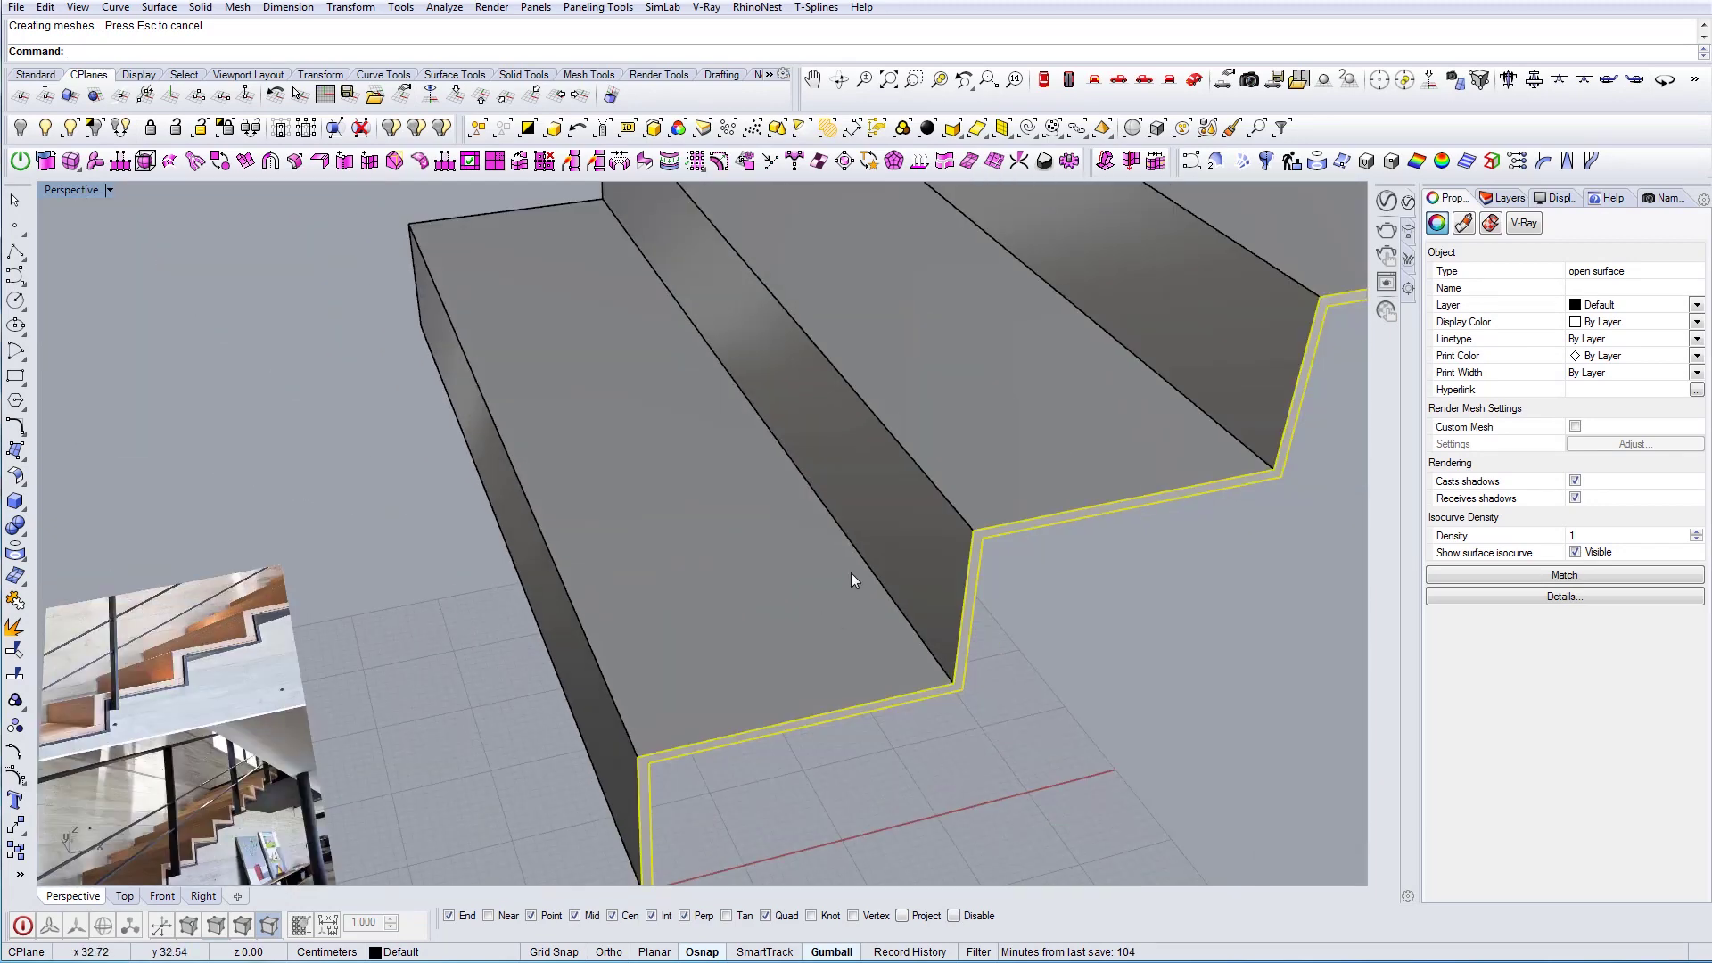
right_click_drag(850, 572, 768, 392)
key("Escape")
key("Escape")
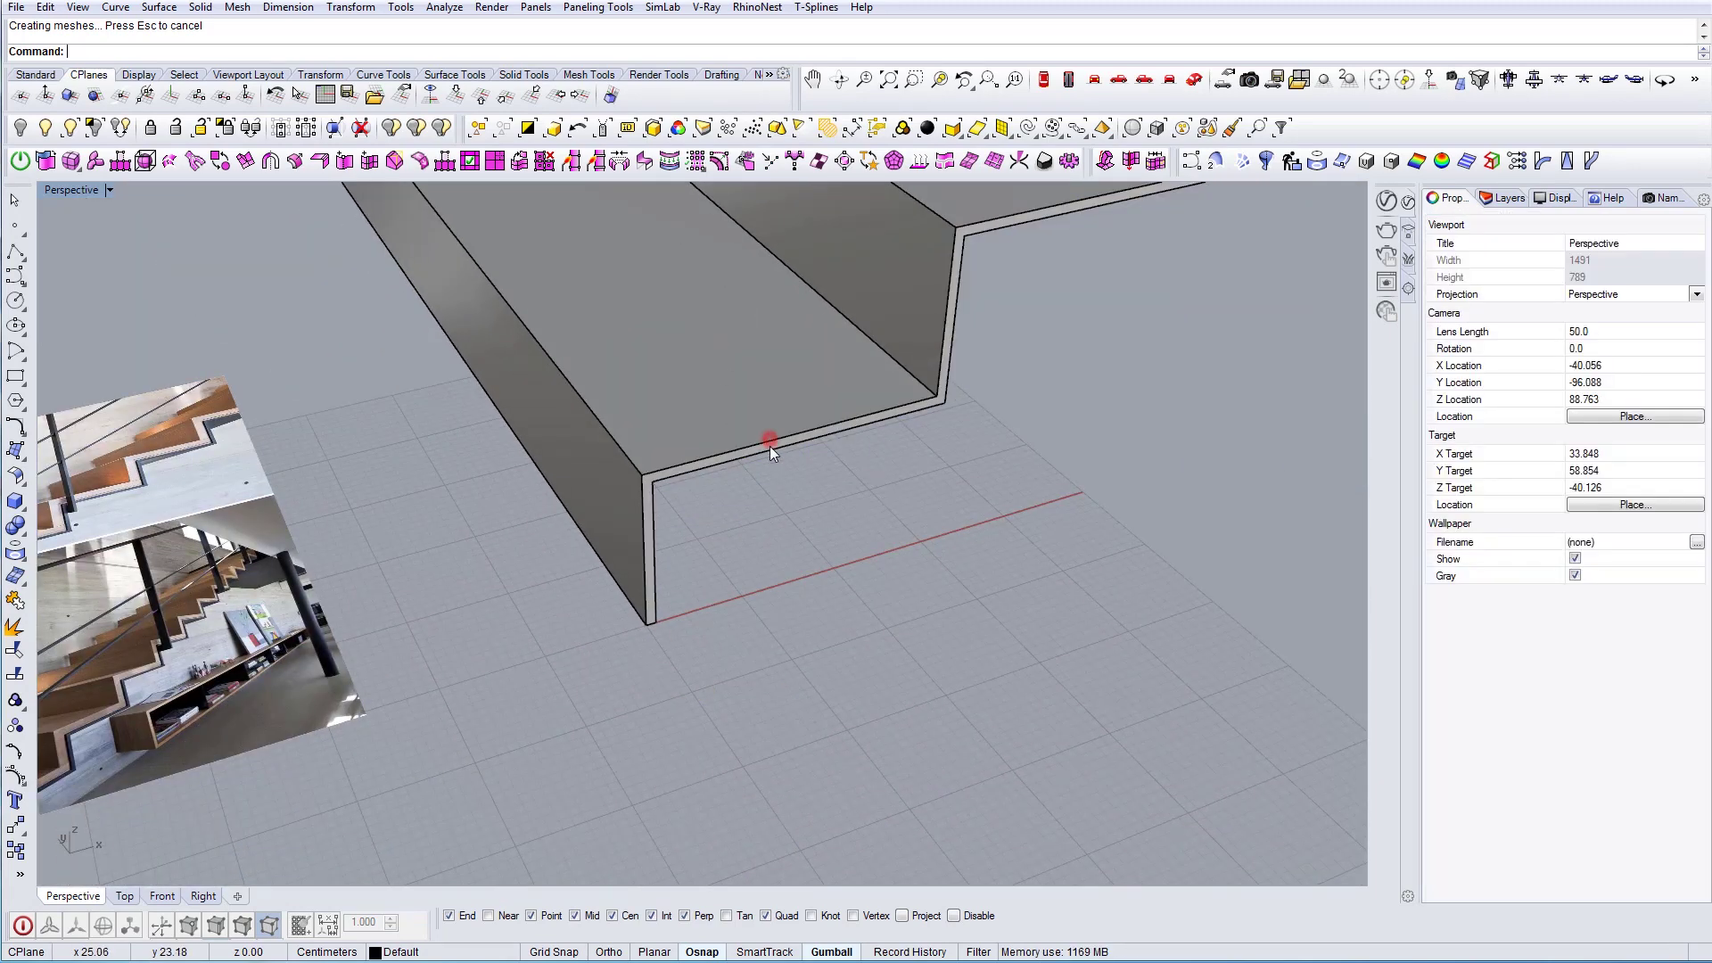
left_click(769, 445)
left_click(312, 601)
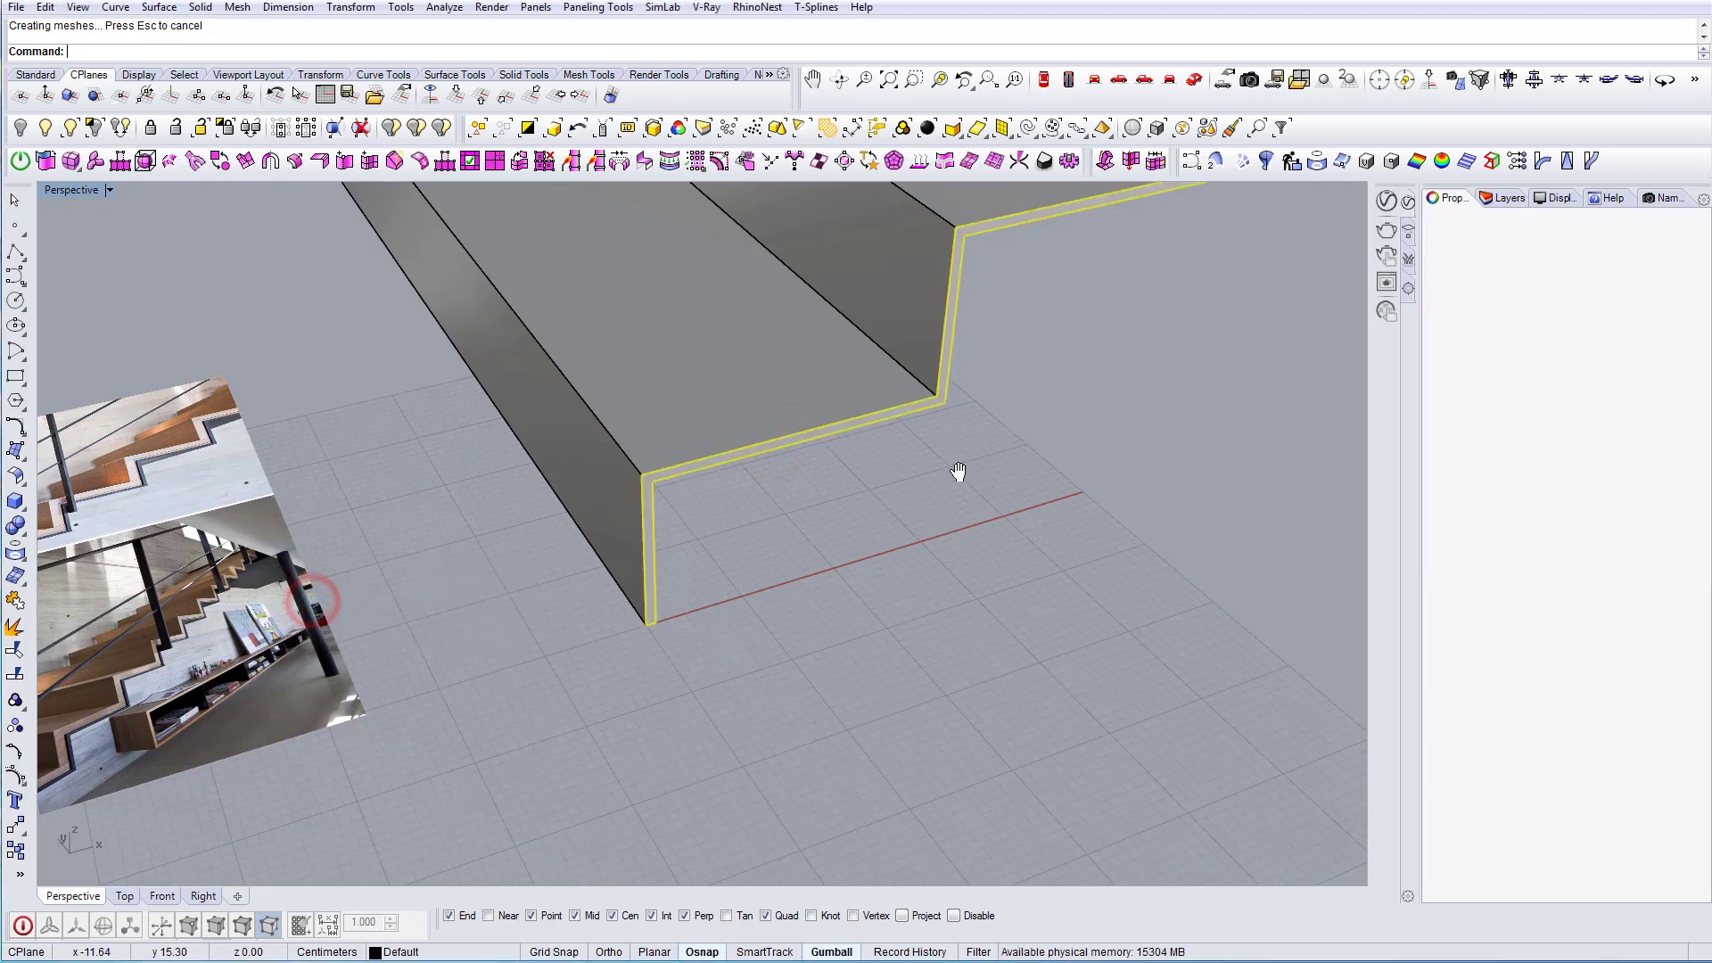
right_click_drag(959, 472, 995, 559, "shift")
left_click(794, 440)
key("Escape")
left_click(829, 531)
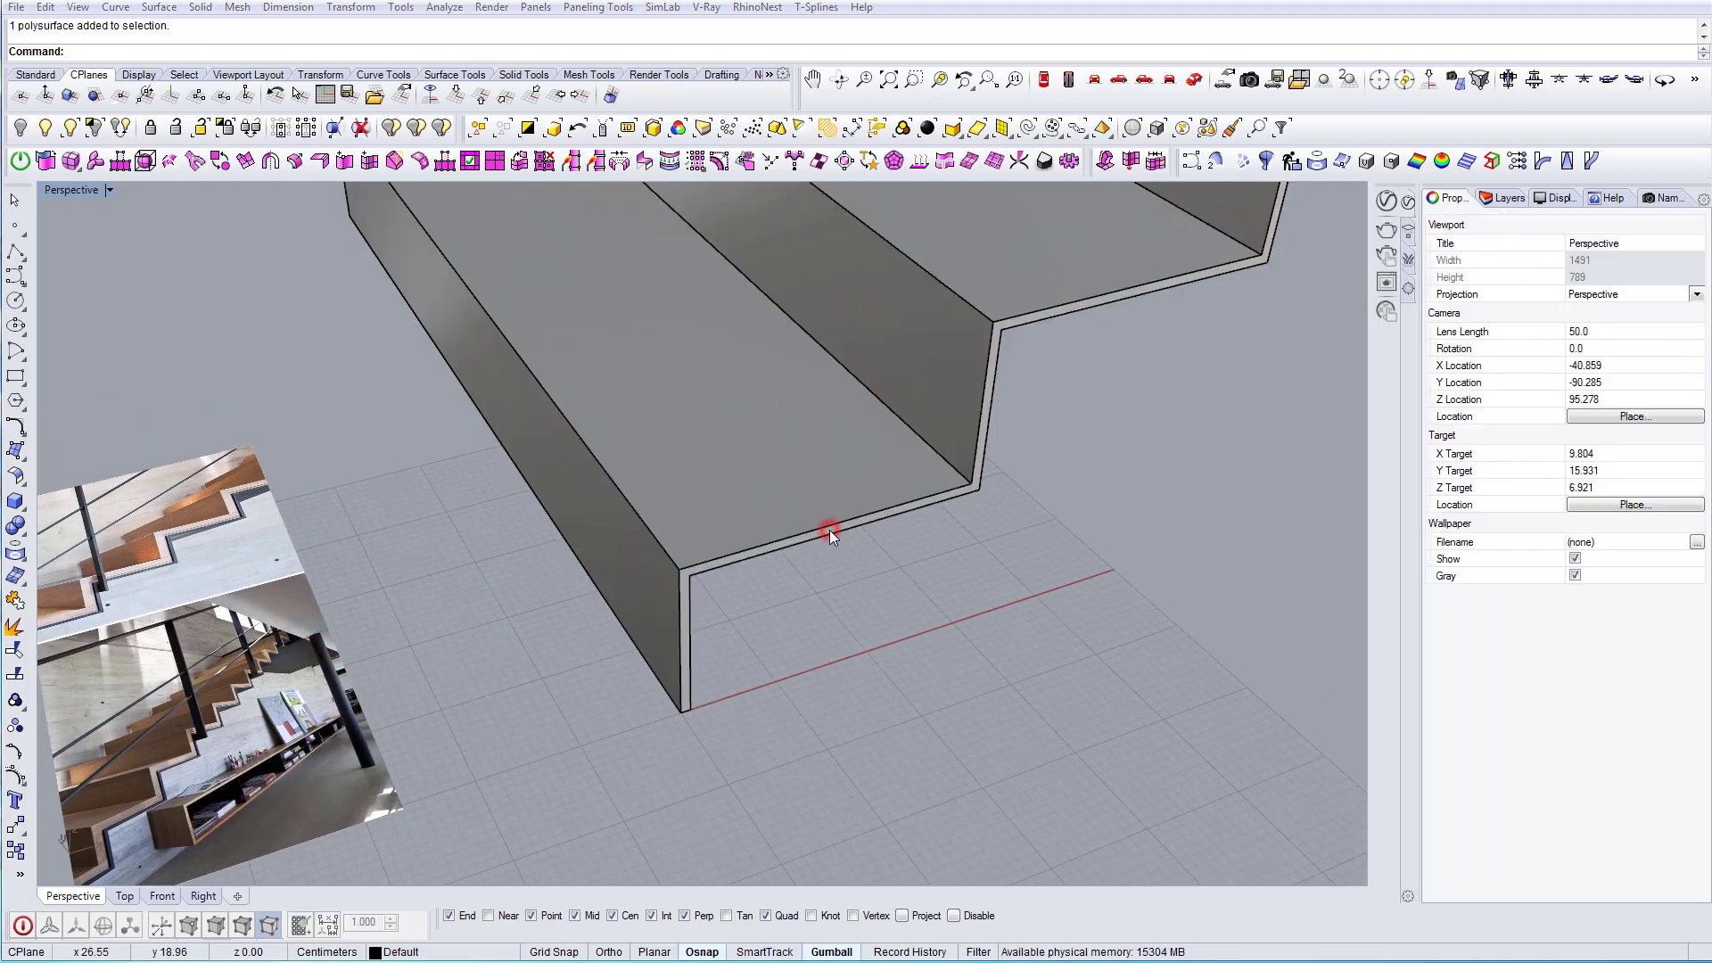
left_click(296, 599)
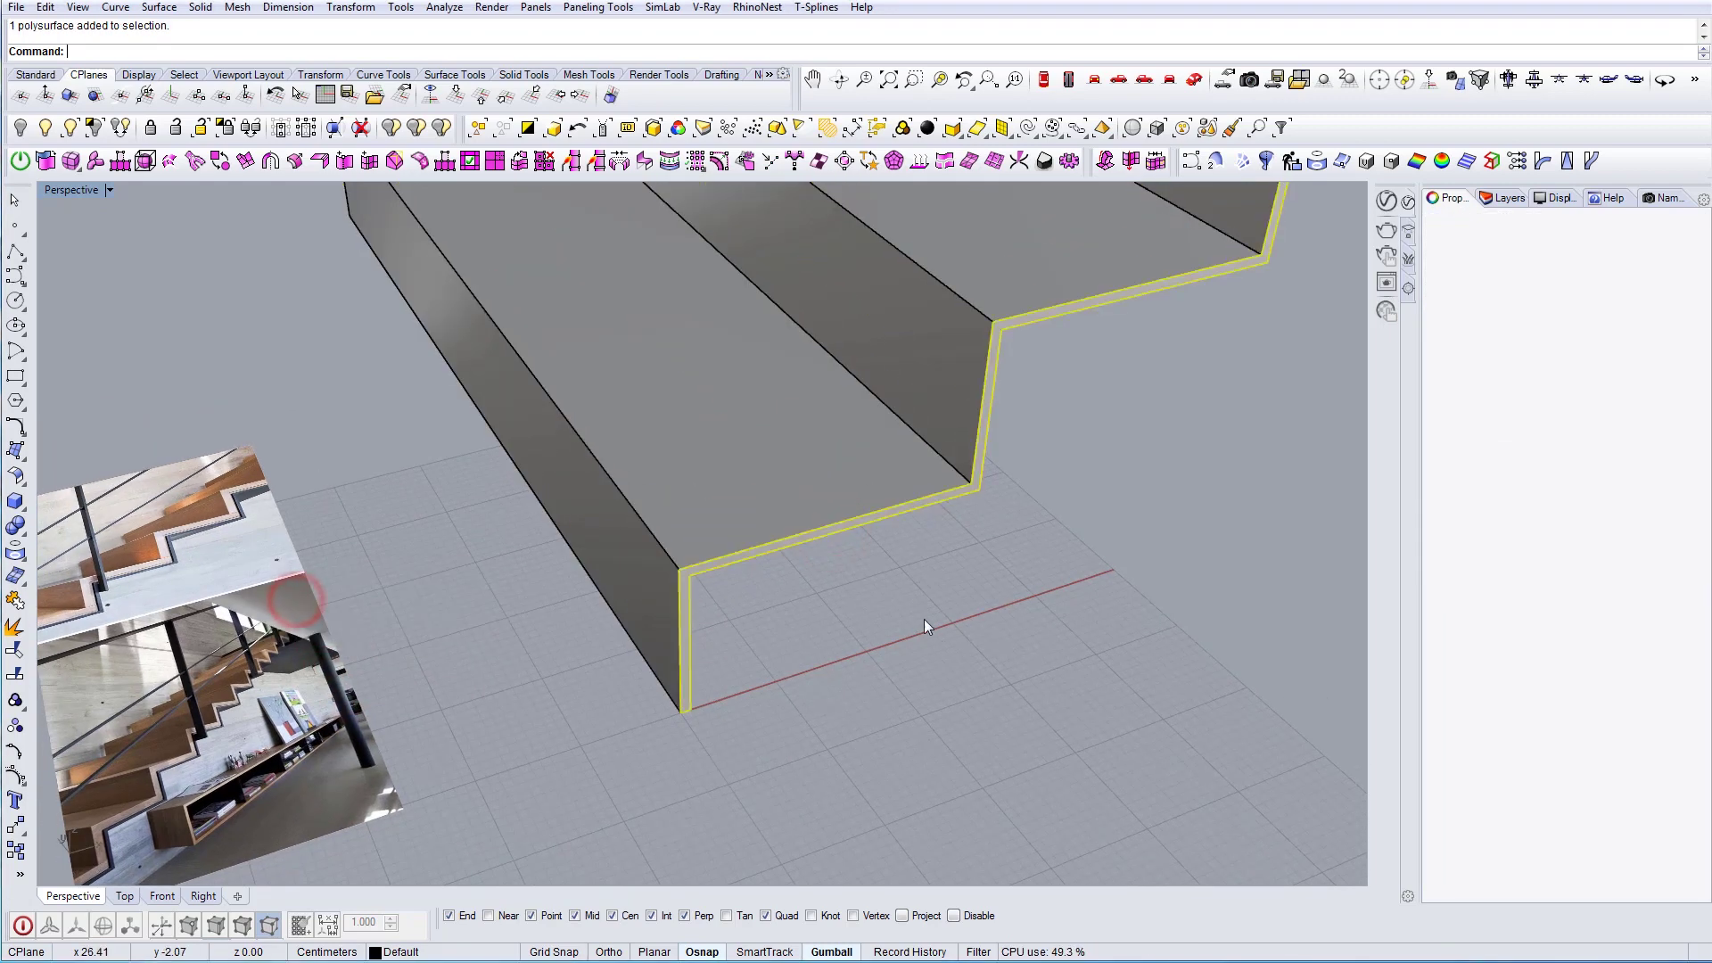
key("Delete")
Check the staircase solid and examine the step edges and stair side in both reference photos
right_click_drag(945, 548, 776, 578)
scroll(906, 622, "down", 10)
left_click(916, 564)
key("Escape")
scroll(613, 699, "up", 3)
scroll(615, 704, "up", 8)
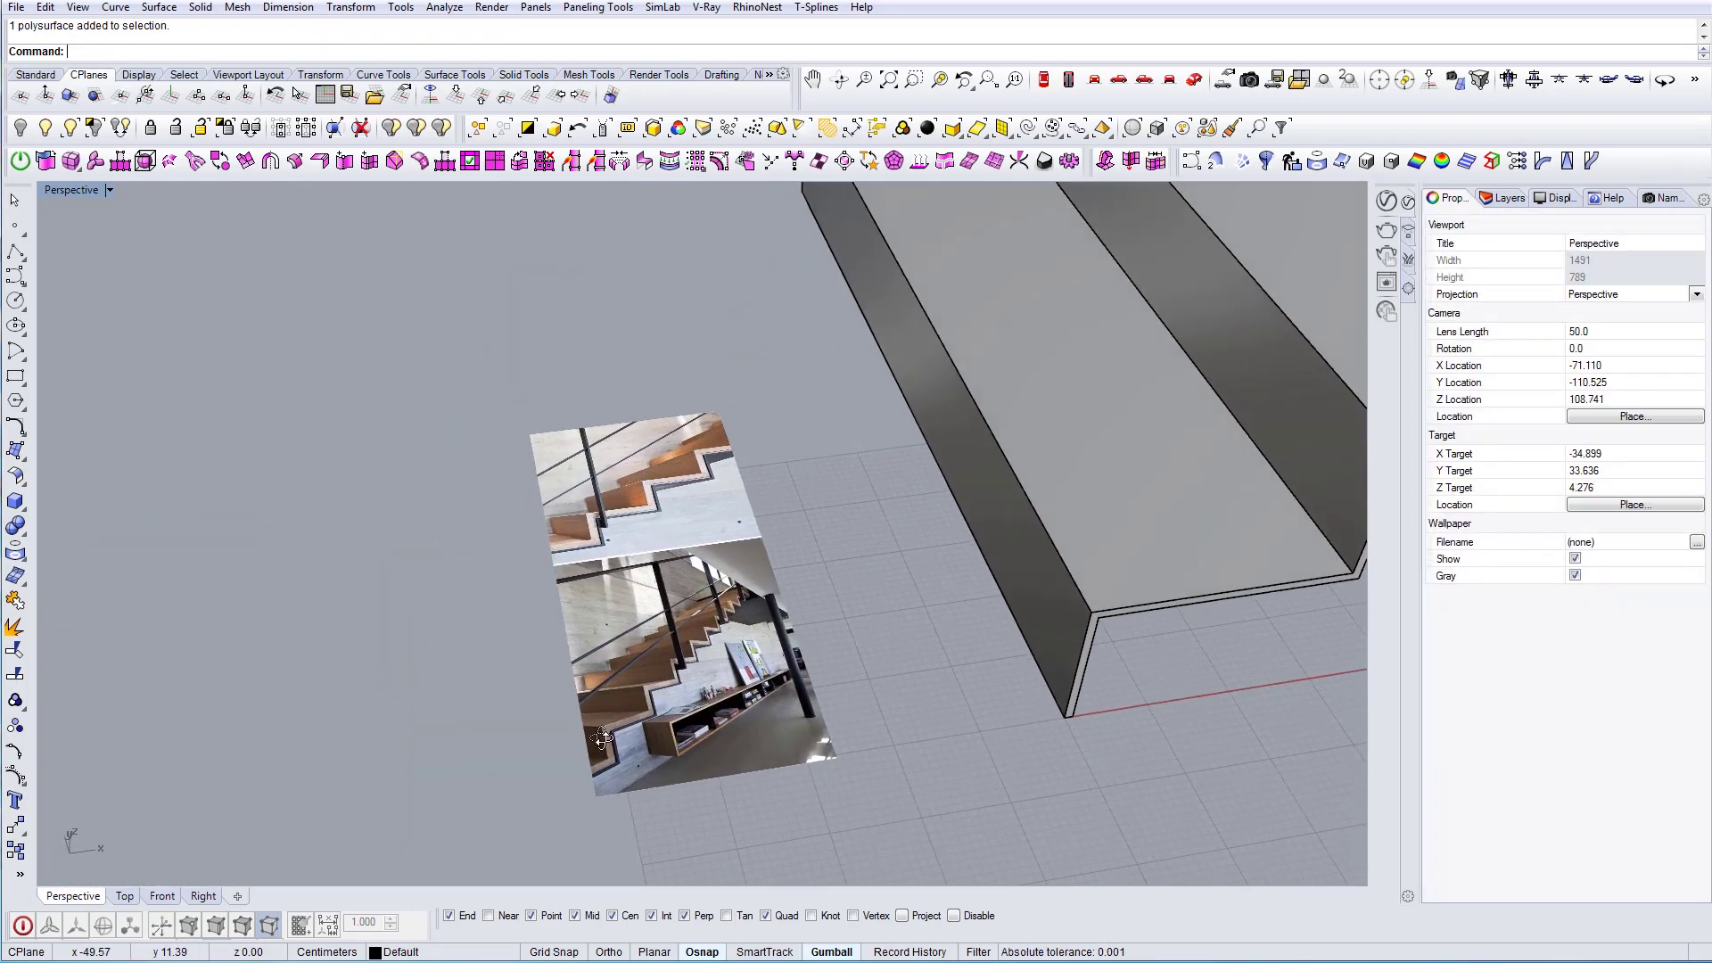
scroll(640, 709, "down", 10)
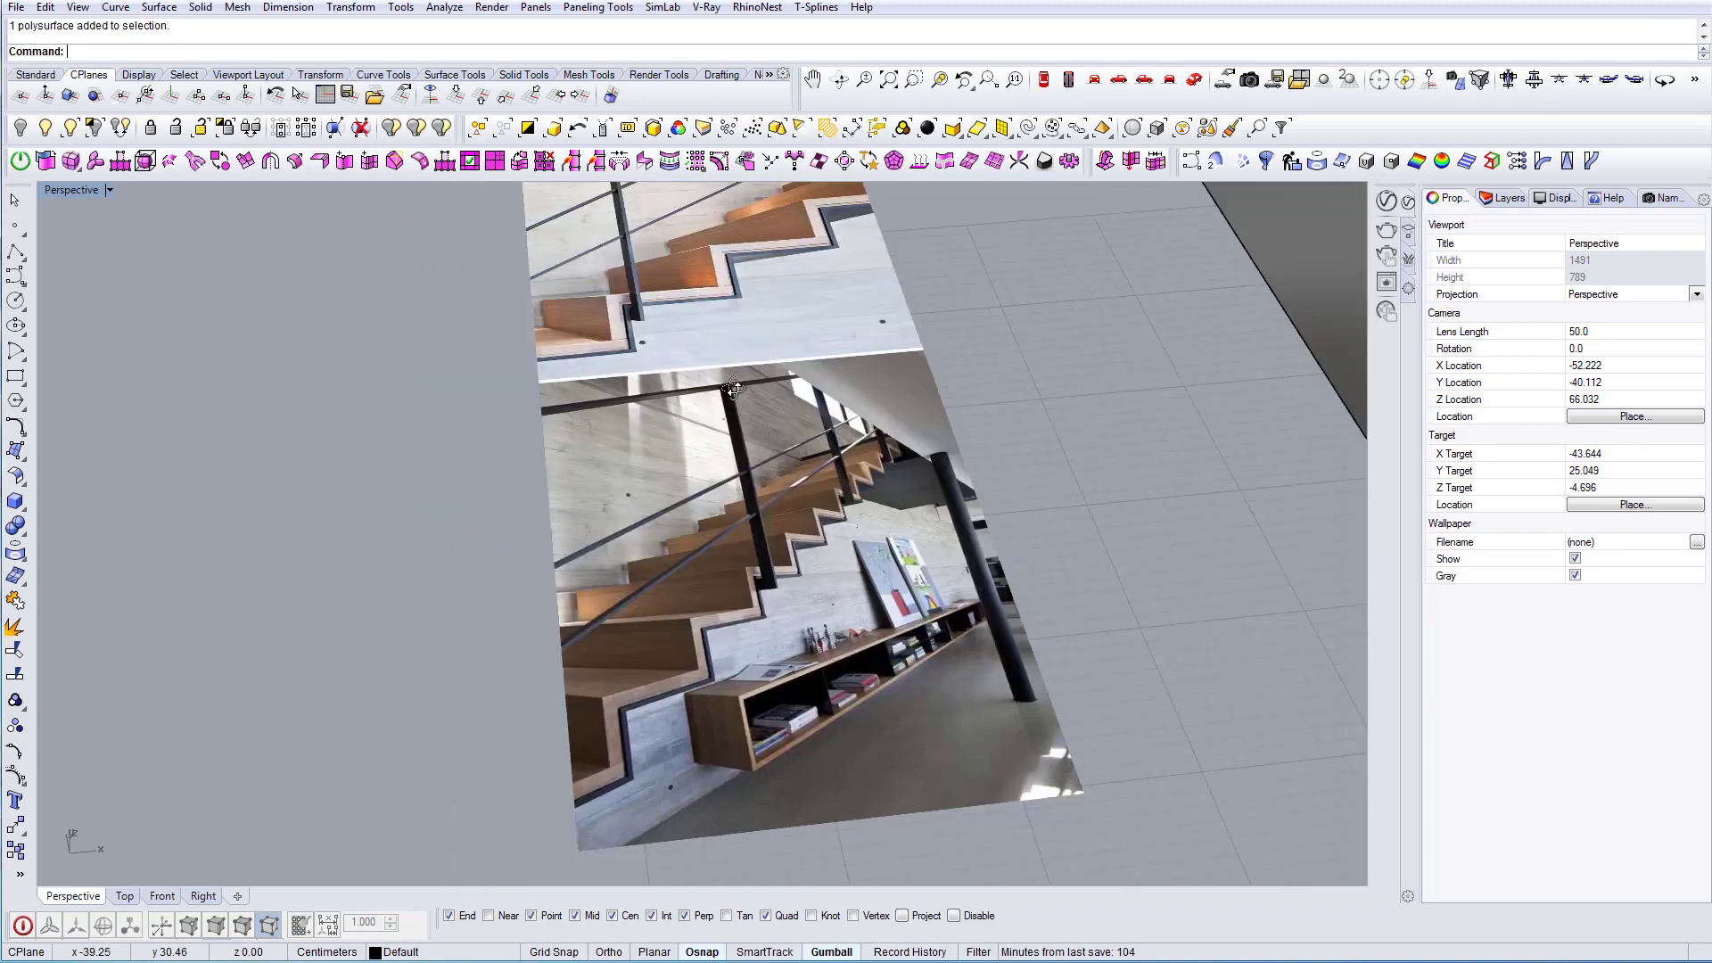
right_click_drag(691, 405, 674, 491)
scroll(674, 490, "up", 6)
scroll(709, 550, "down", 2)
scroll(709, 549, "down", 10)
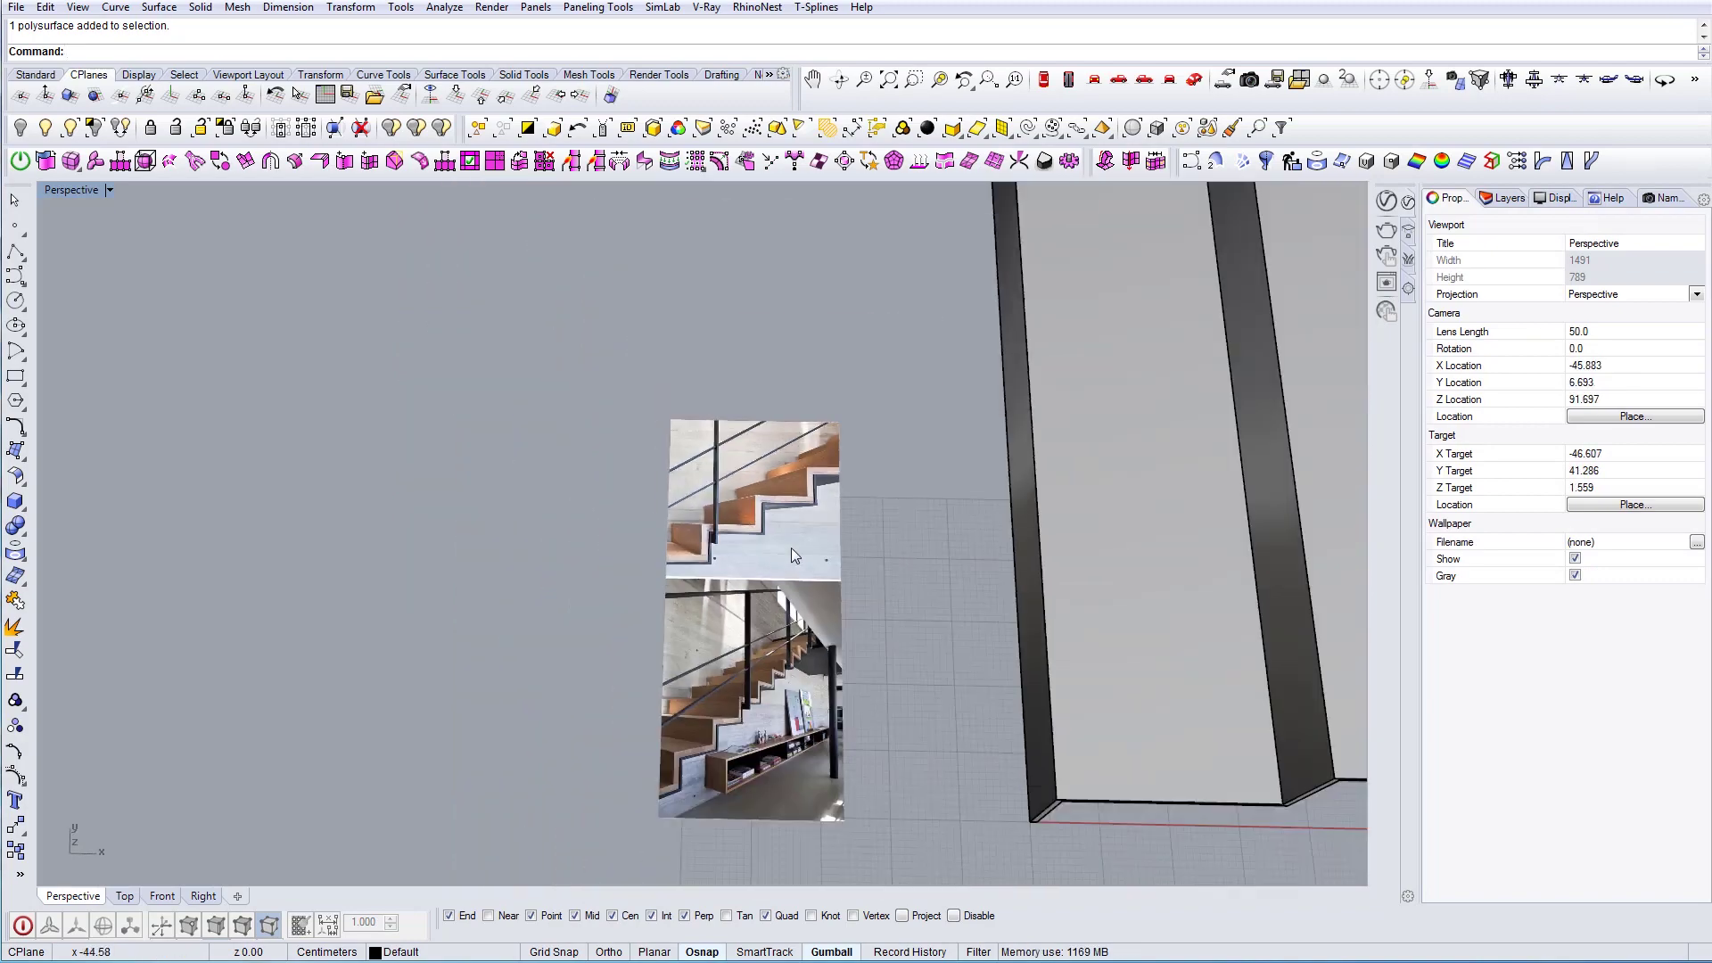
Compare the whole staircase and its first steps with the wooden treads and stepped dark trim in the upper reference photo
right_click_drag(1084, 571, 501, 590, "shift")
scroll(501, 590, "down", 8)
right_click_drag(647, 602, 691, 517)
scroll(687, 676, "down", 10)
right_click_drag(1030, 499, 700, 630, "shift")
scroll(435, 715, "up", 4)
right_click_drag(503, 717, 607, 636, "shift")
scroll(607, 635, "up", 8)
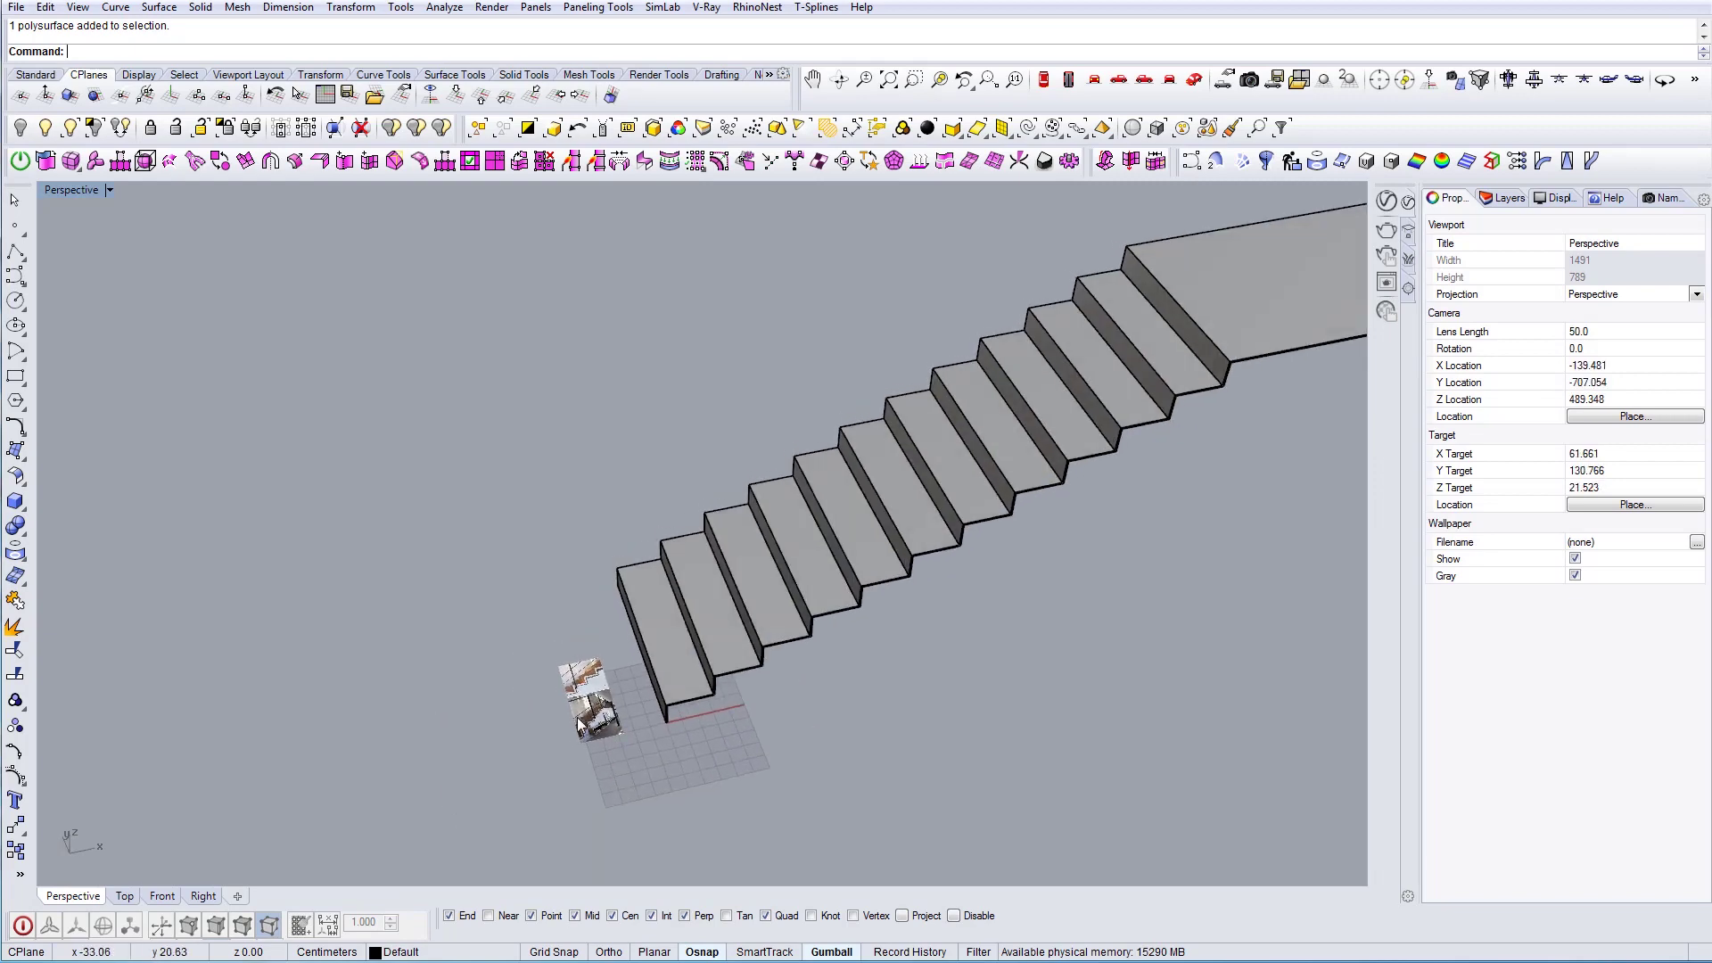
scroll(478, 698, "up", 4)
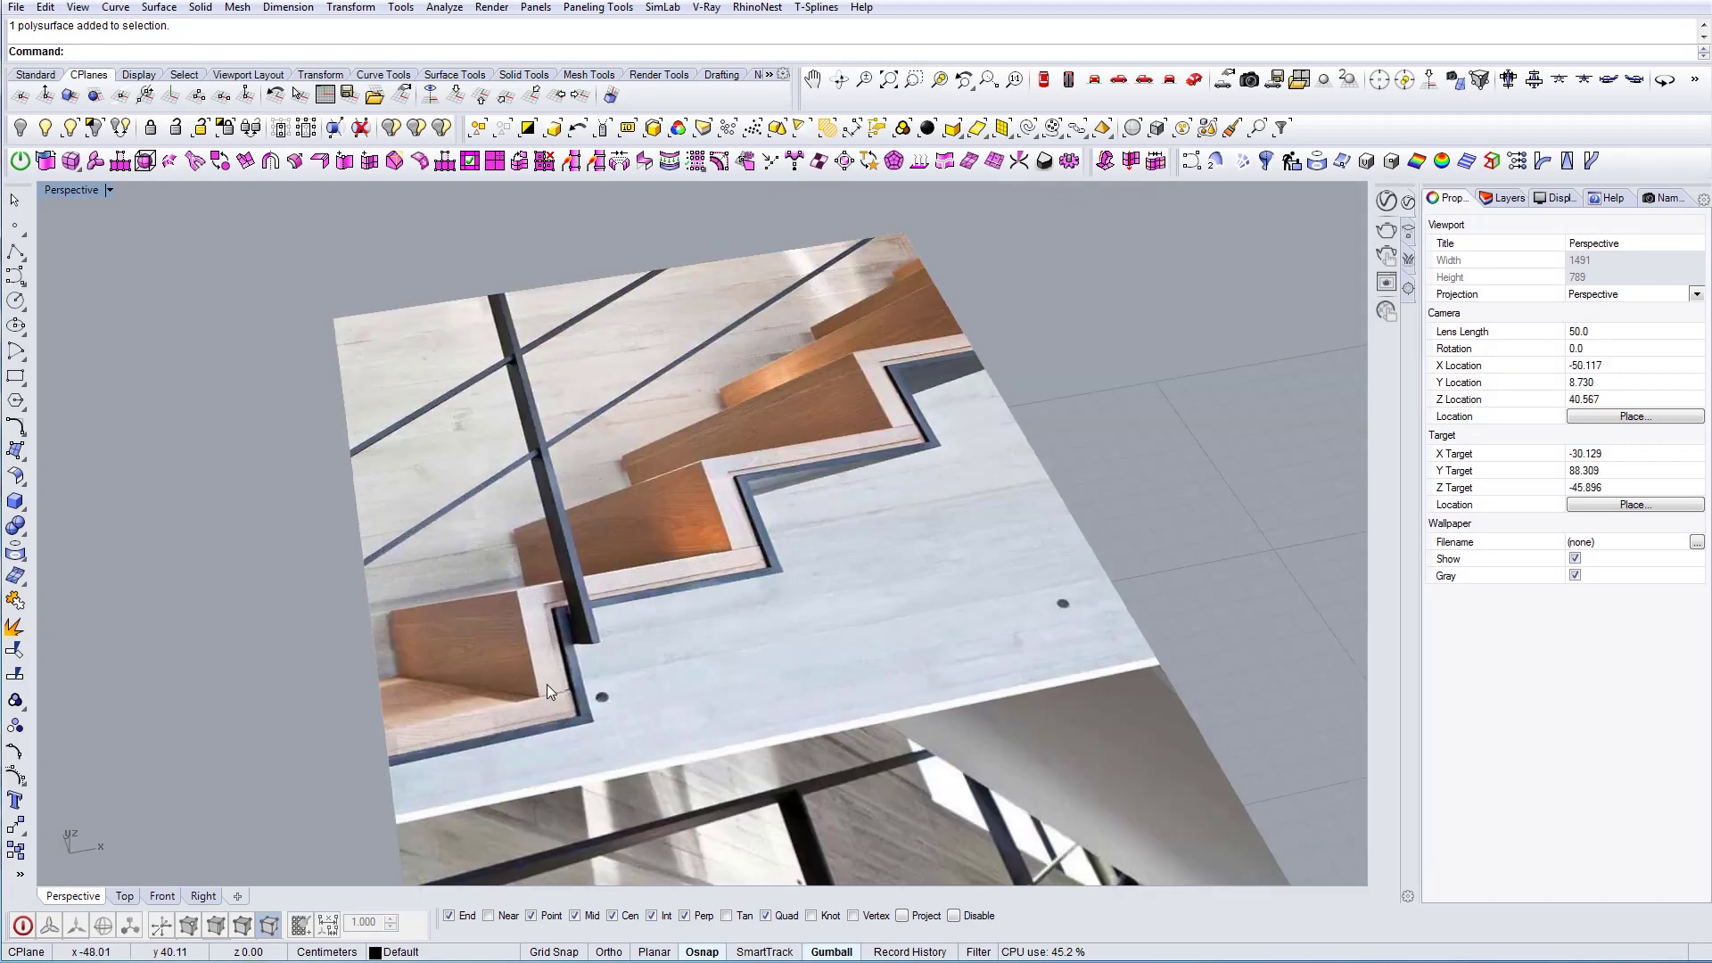
scroll(487, 651, "down", 10)
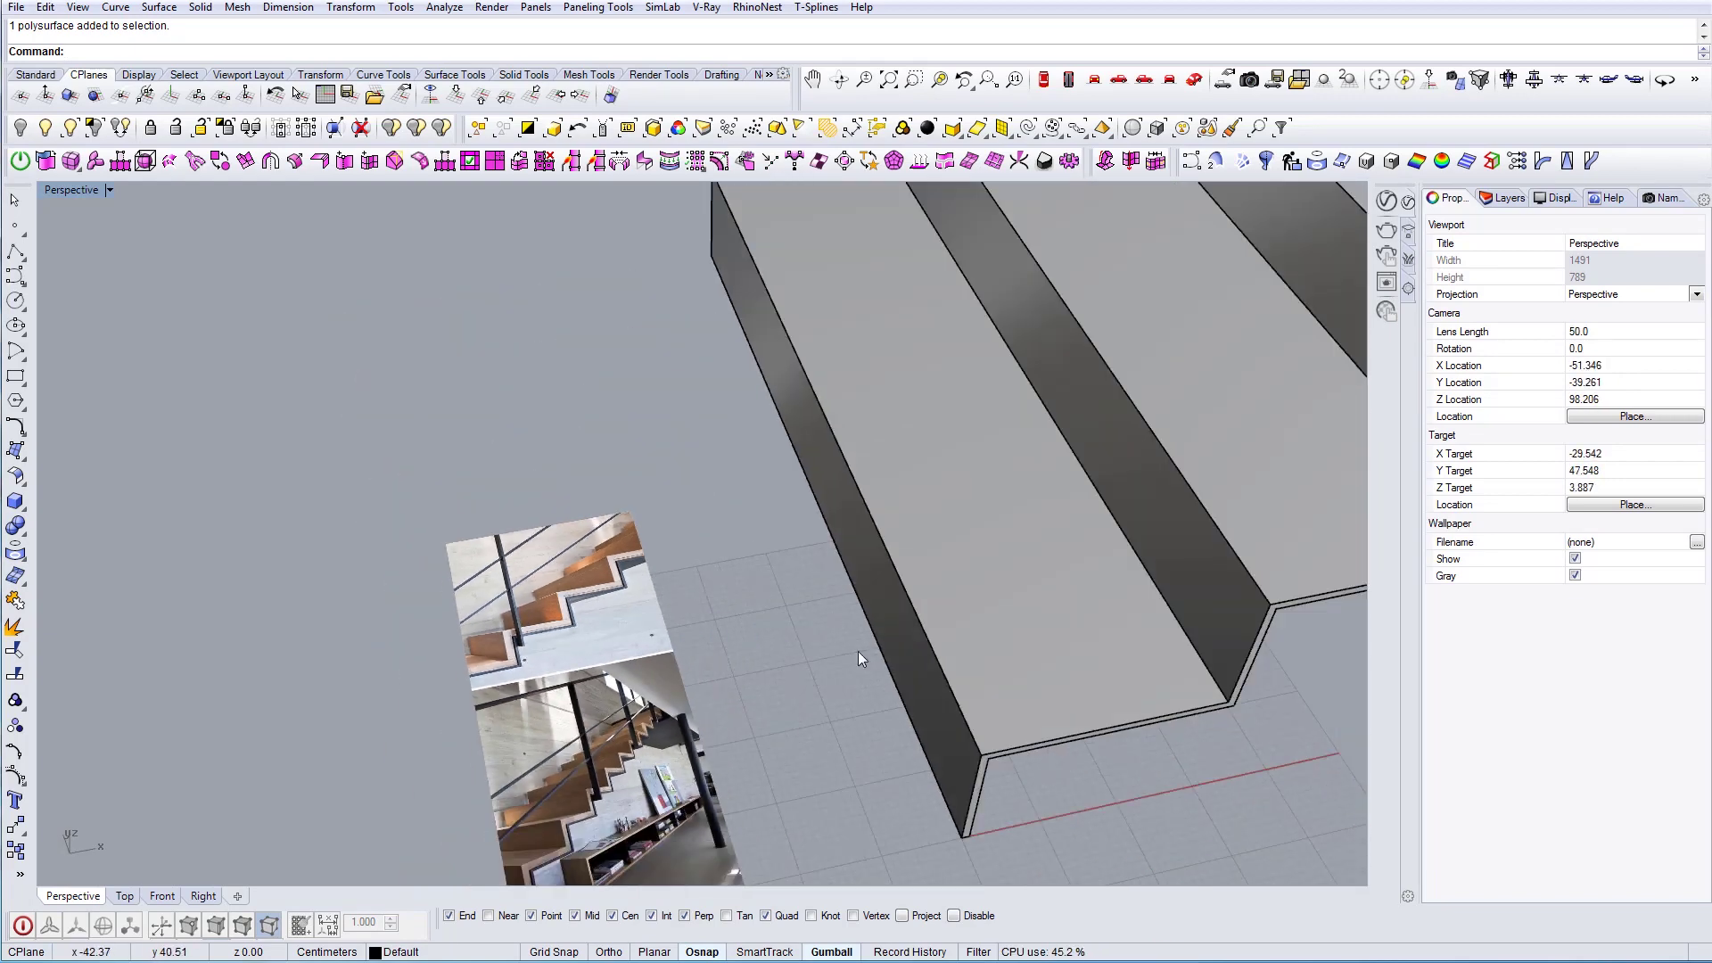
right_click_drag(1061, 560, 740, 544, "shift")
scroll(741, 503, "down", 5)
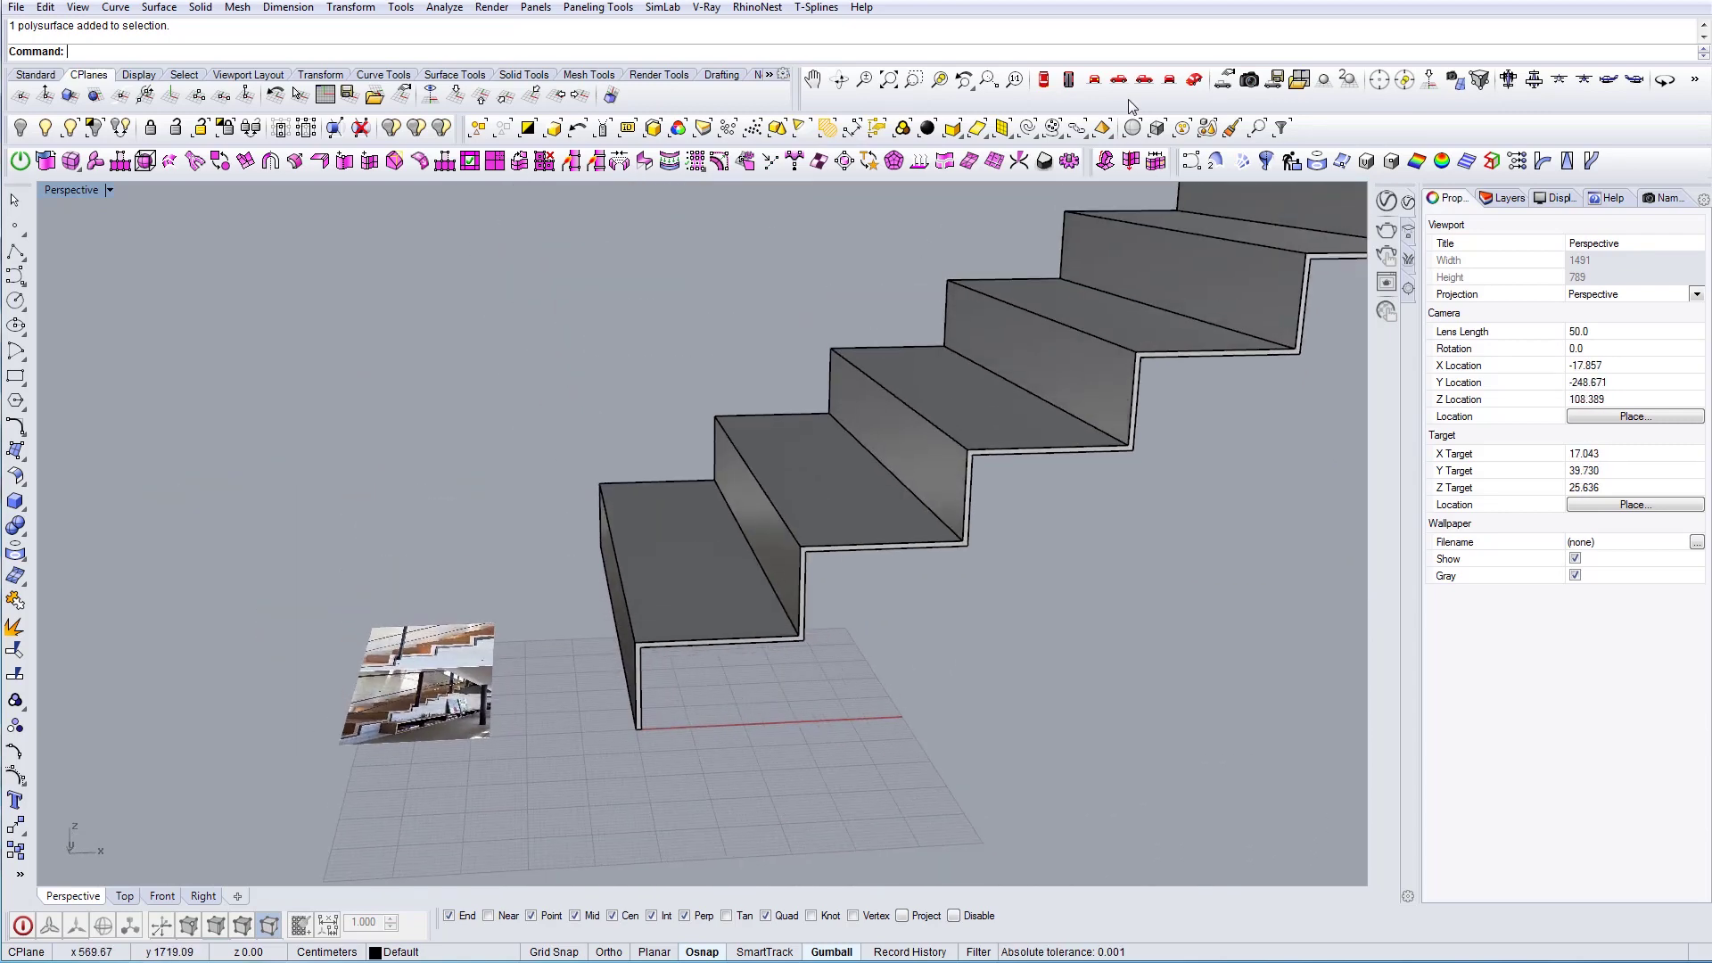
Set the viewport to the Front view and consult the stair reference photo in Windows Photo Viewer, returning to Rhino
left_click(1117, 84)
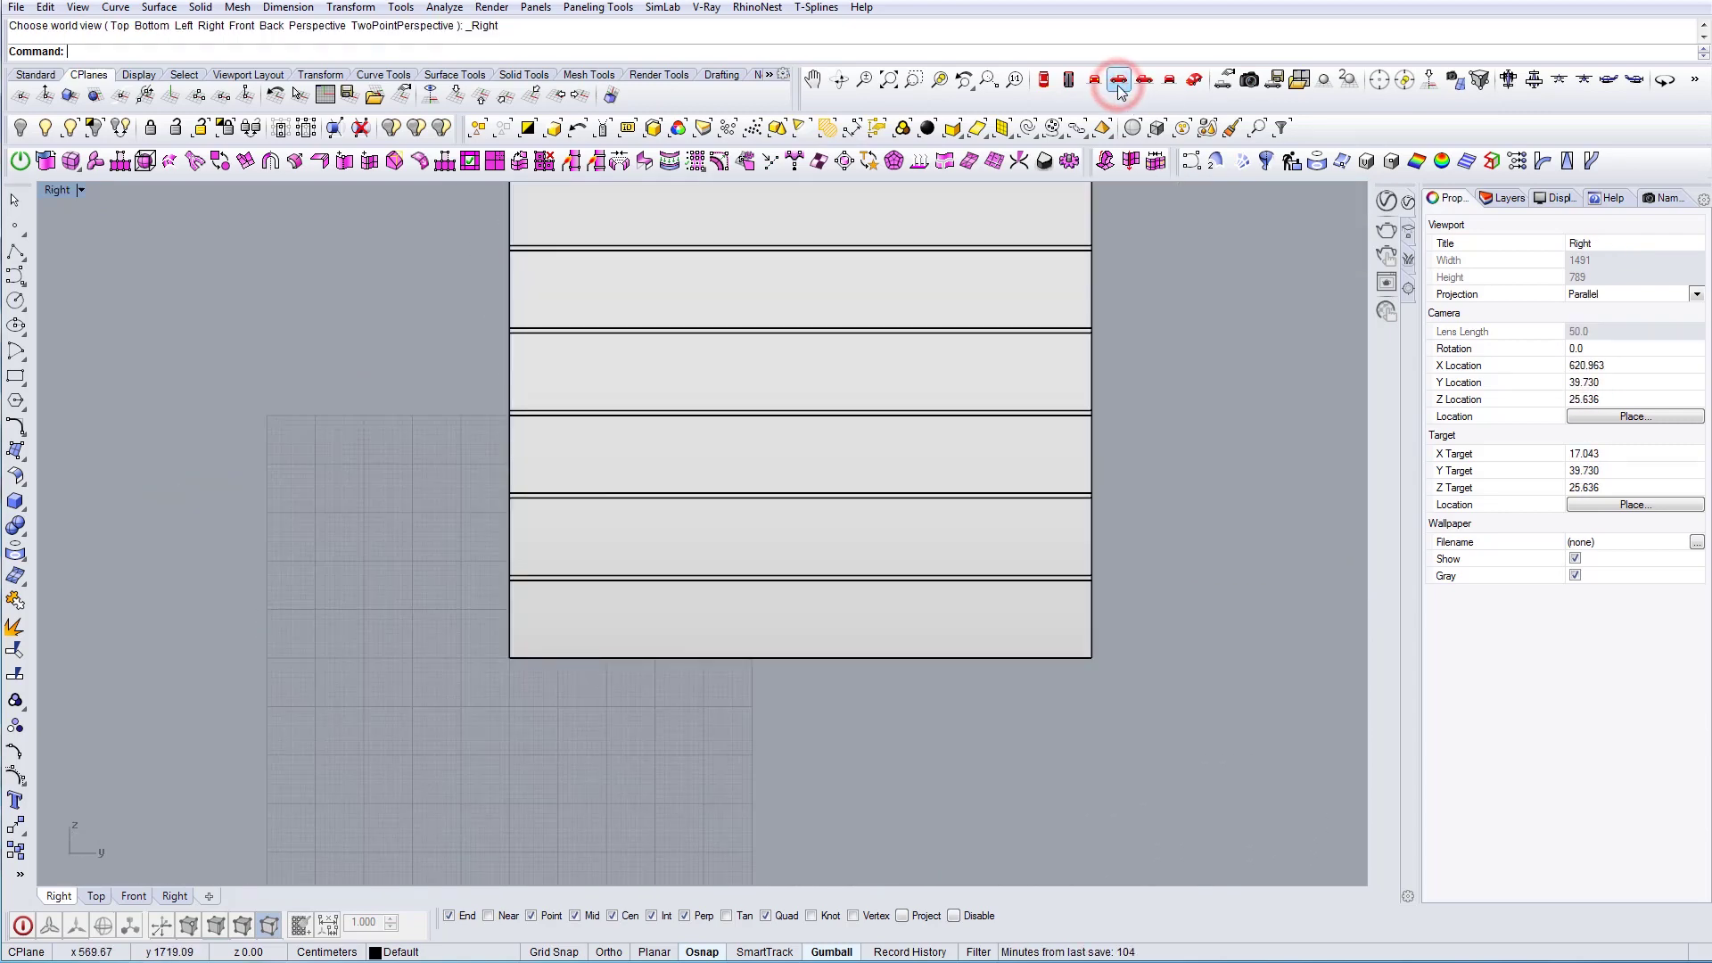
left_click(1095, 81)
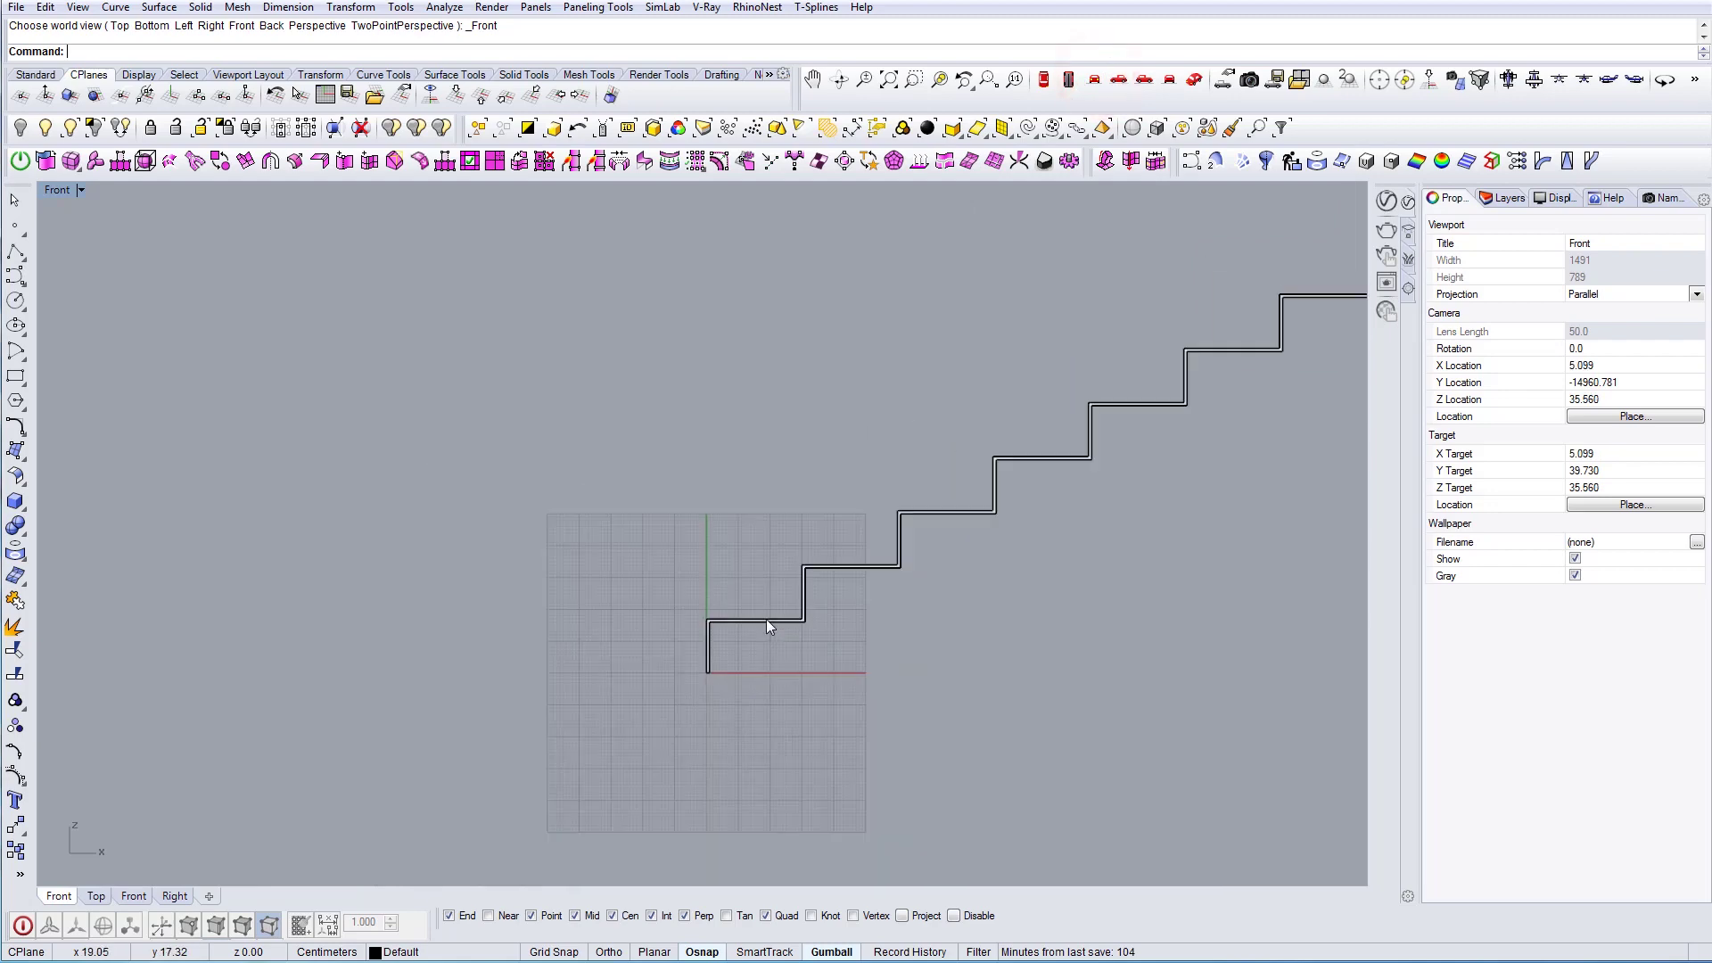
scroll(781, 658, "down", 4)
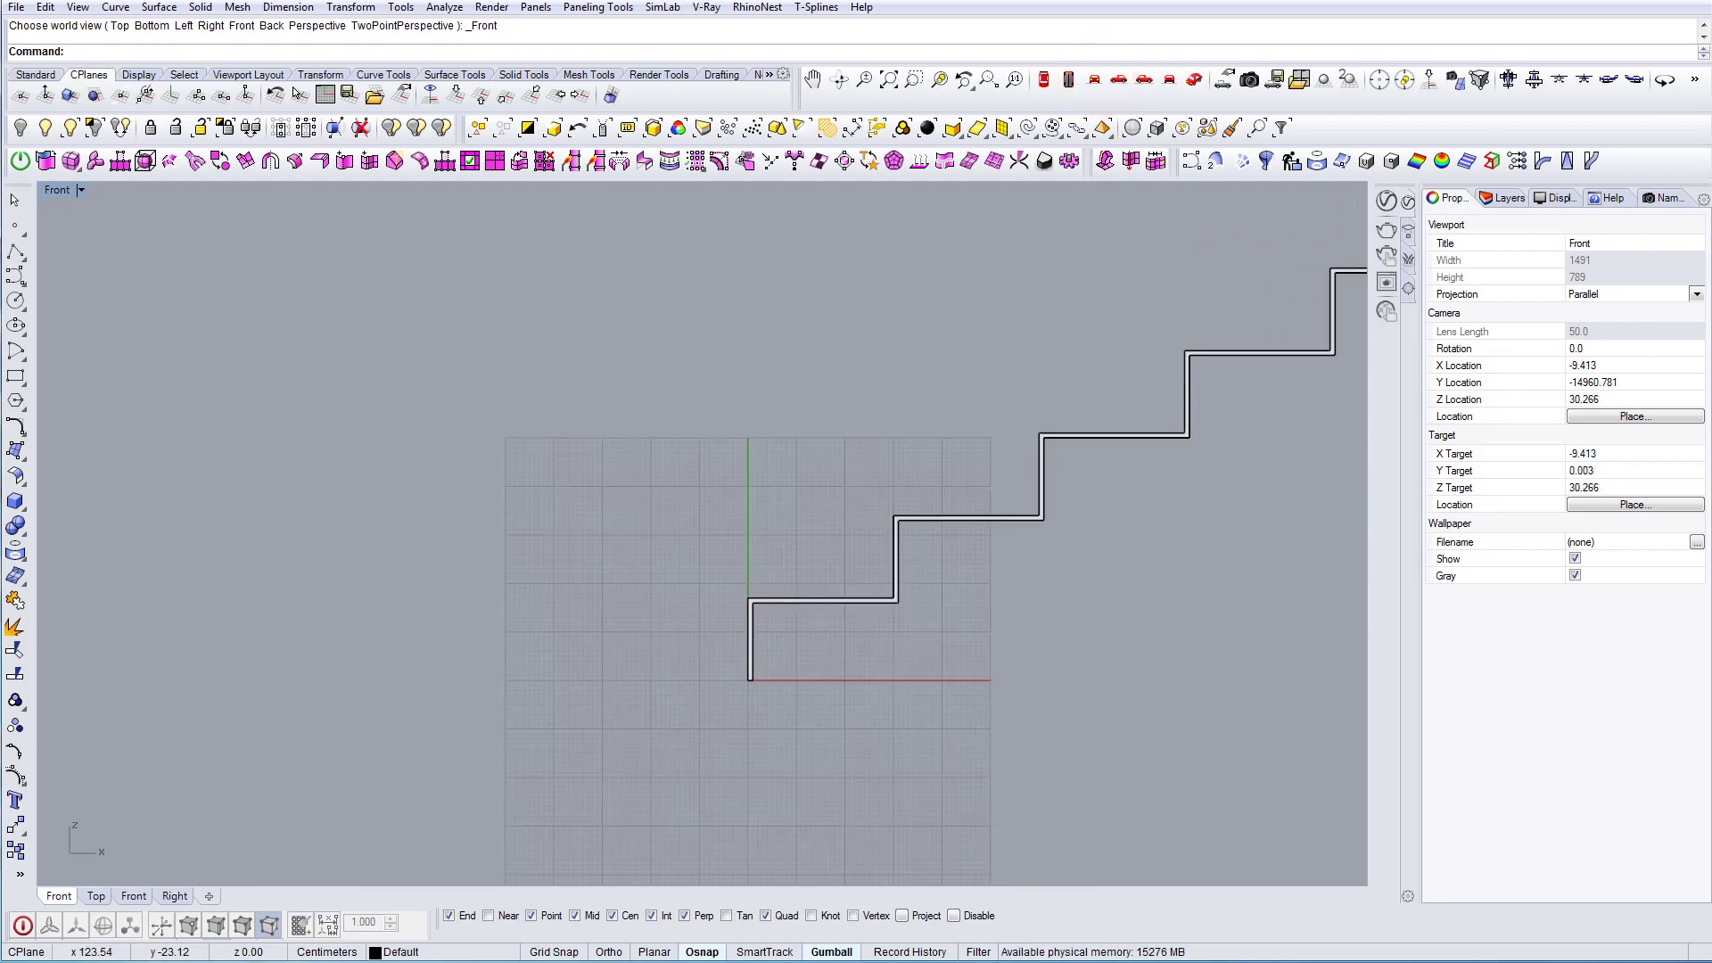
key("alt+Tab")
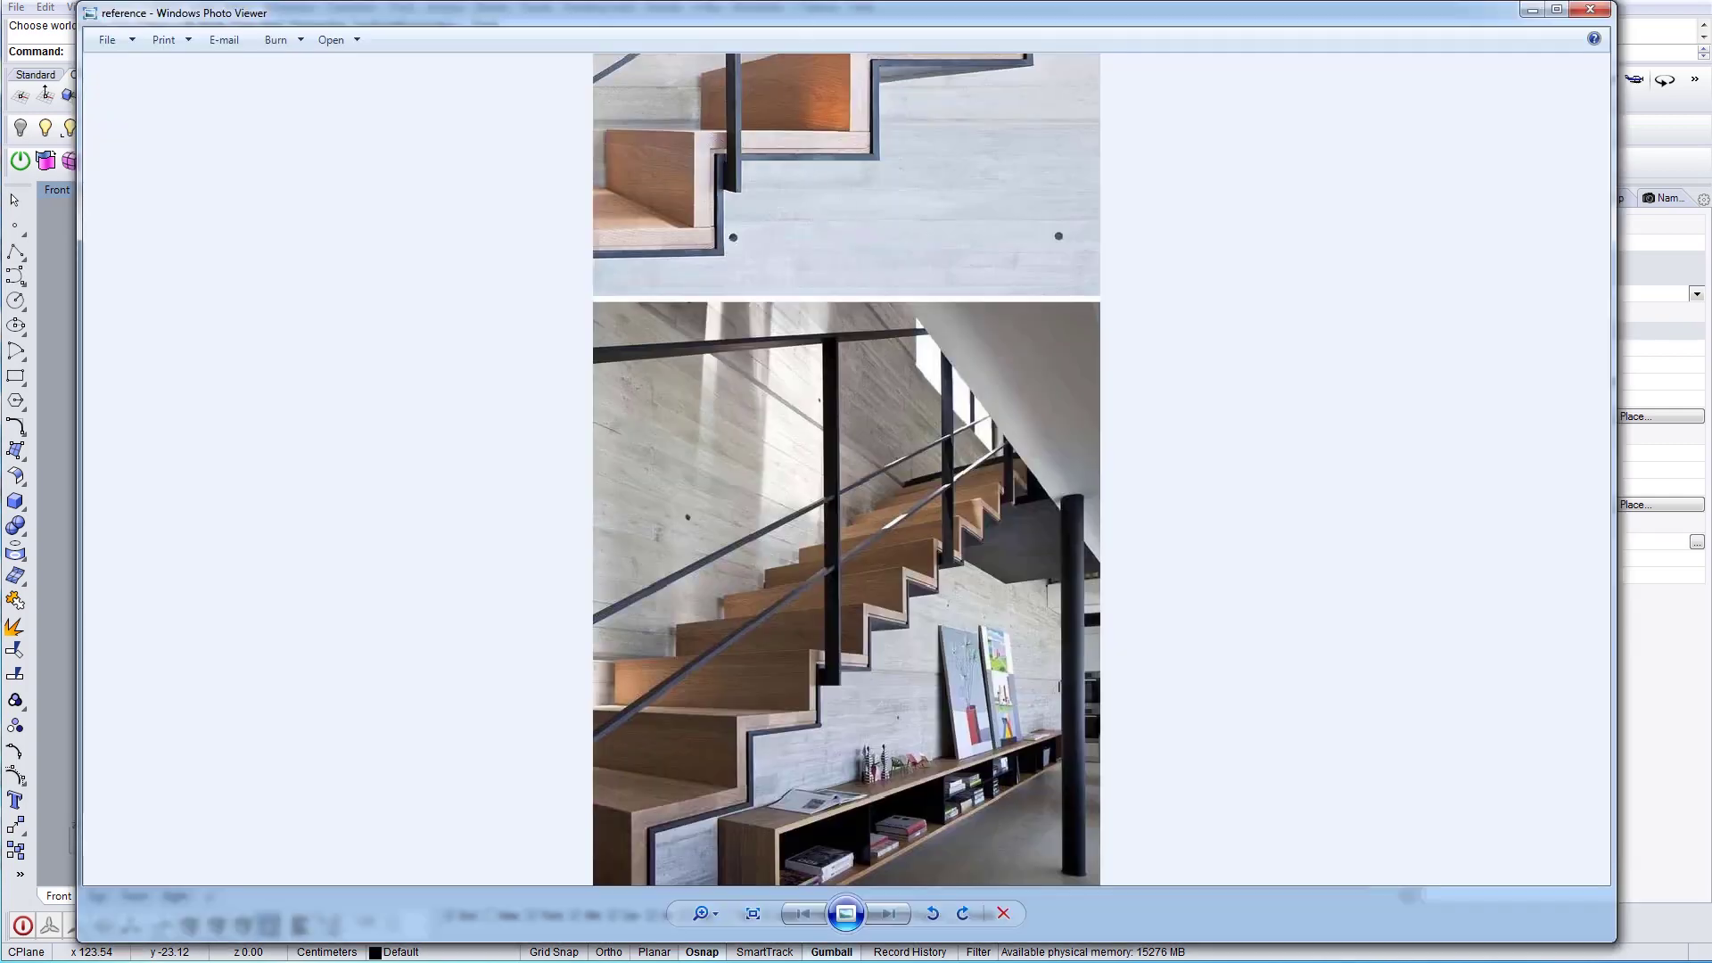
left_click(819, 15)
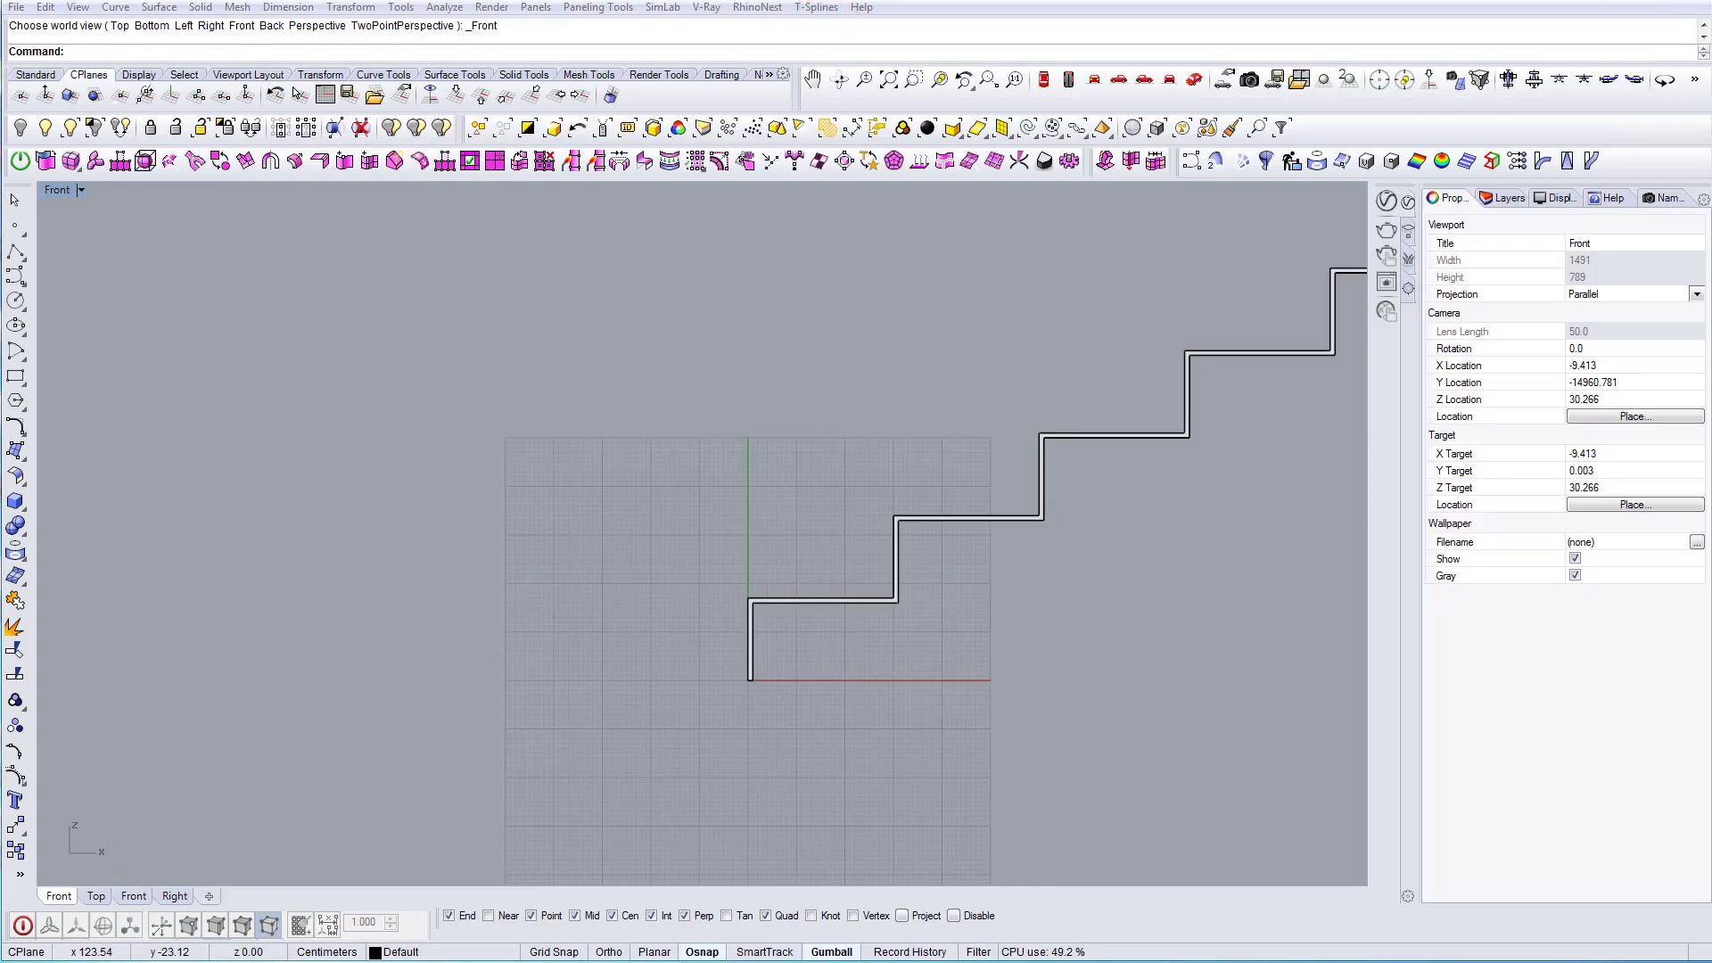
Draw a vertical 3 cm line upward from the inner corner where the first tread meets the second riser
scroll(713, 664, "up", 5)
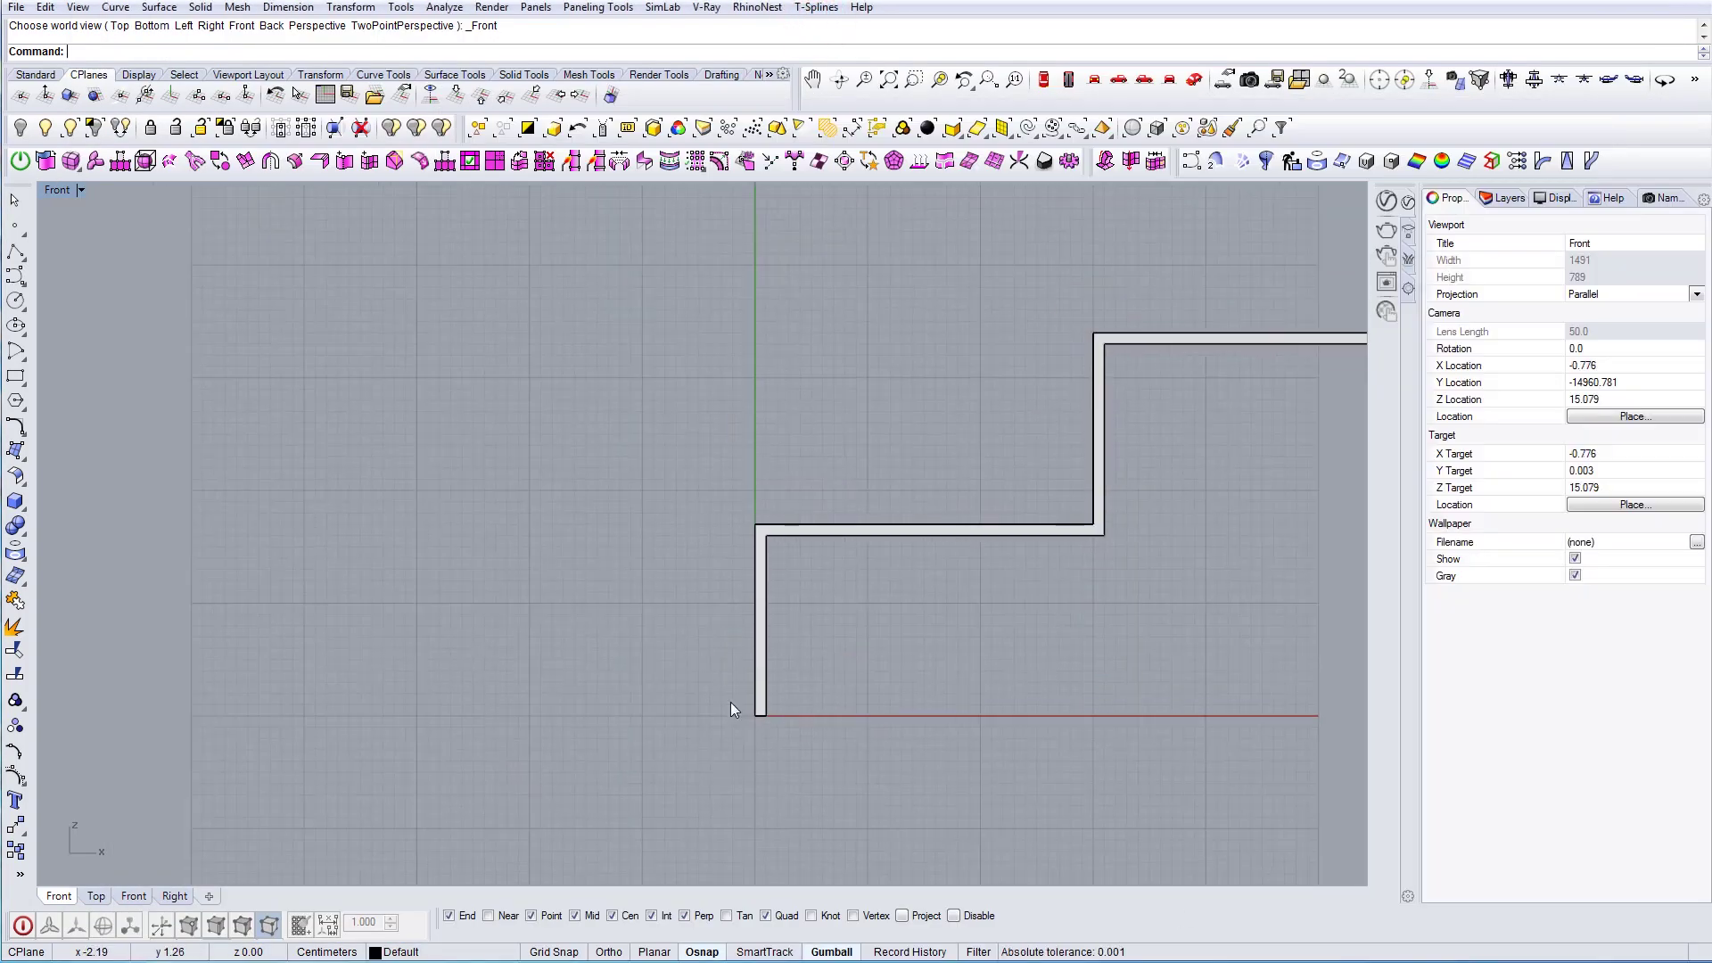
right_click_drag(899, 607, 891, 561)
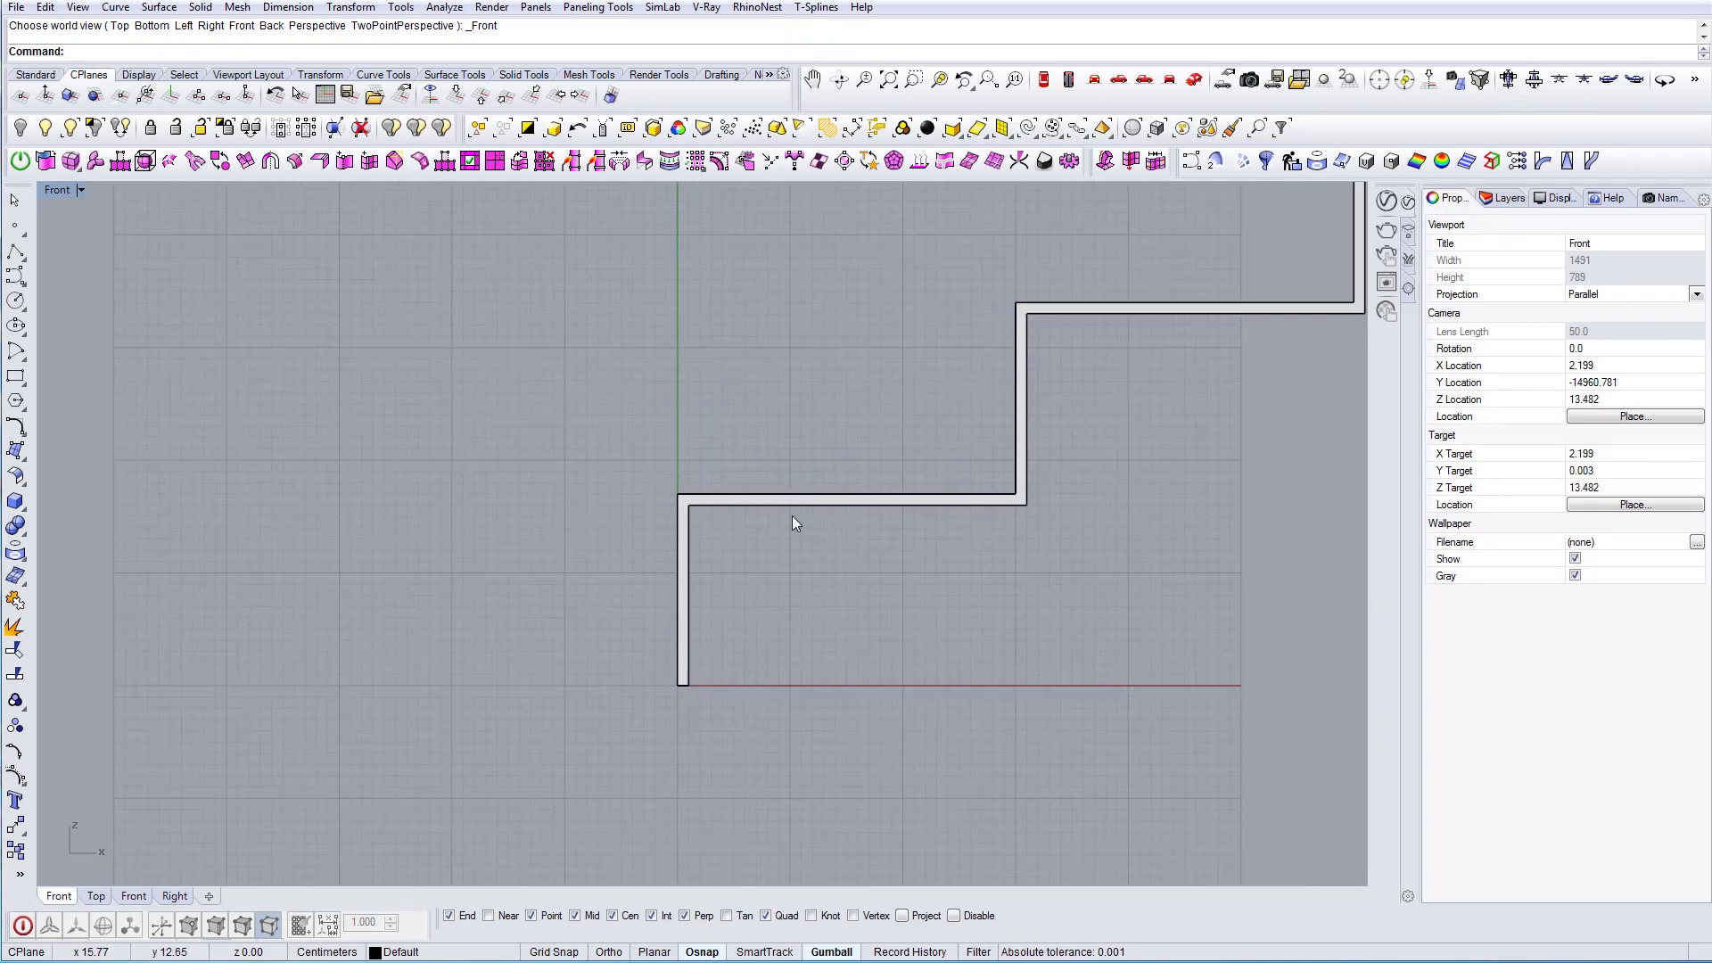
right_click_drag(795, 523, 764, 592)
type("Line")
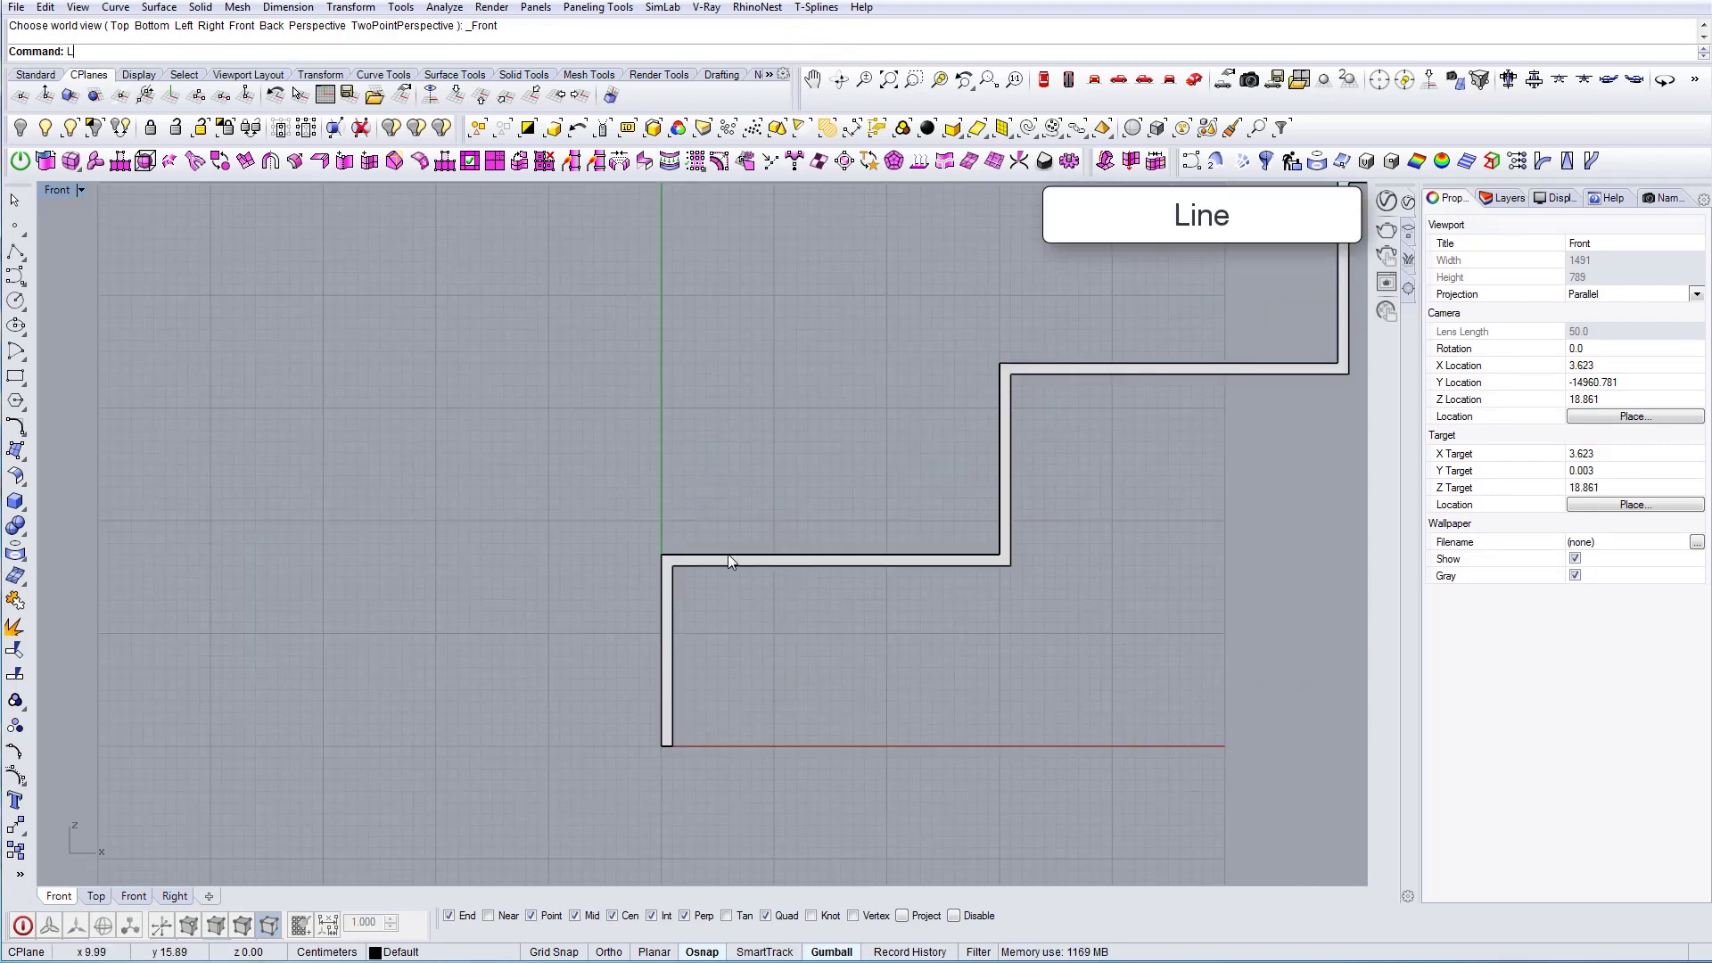
key("Return")
scroll(662, 514, "up", 4)
right_click_drag(1156, 560, 1058, 569)
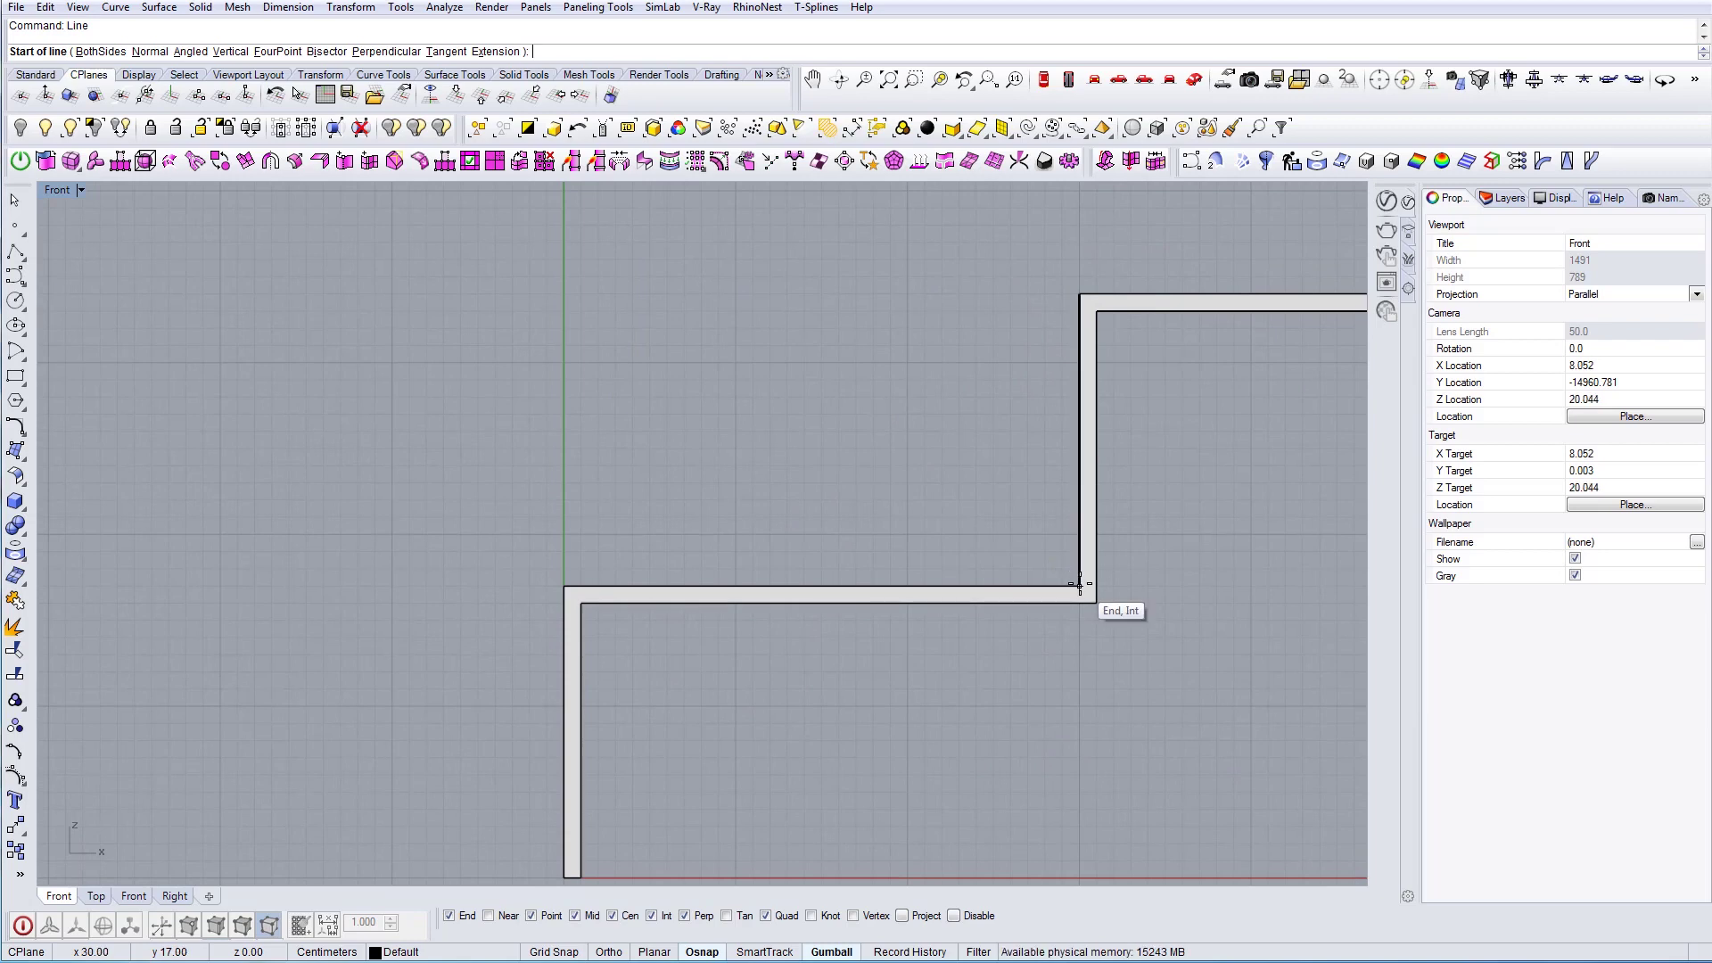
left_click(1075, 581)
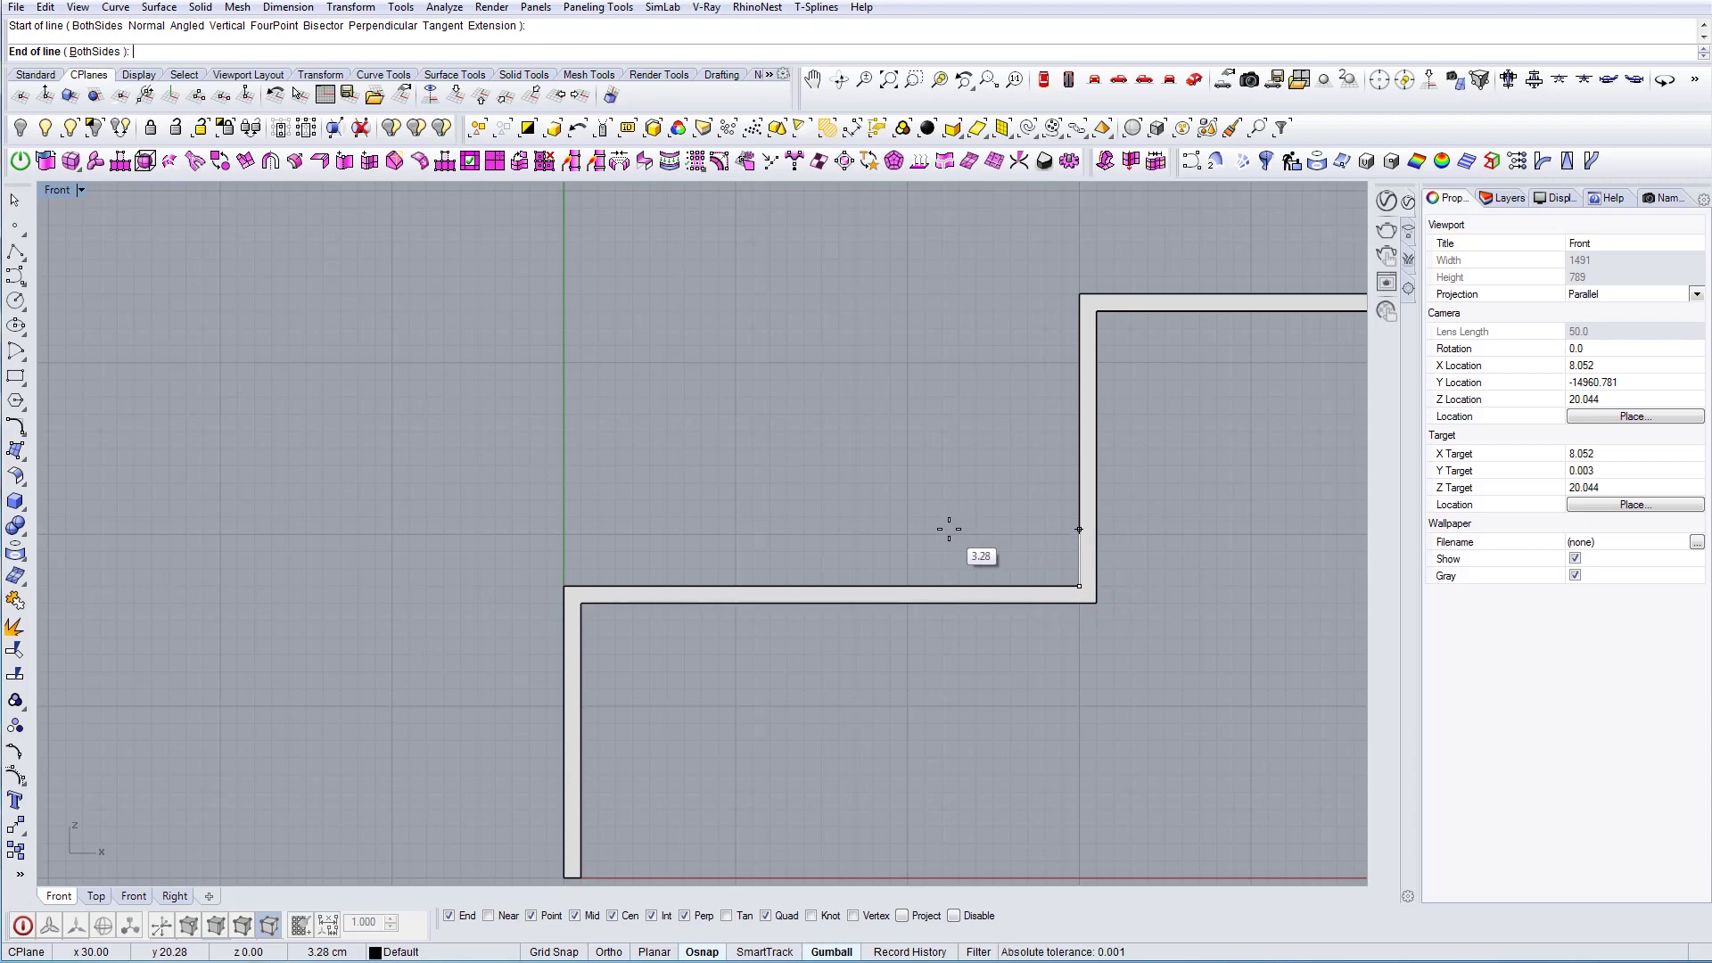
key("Return")
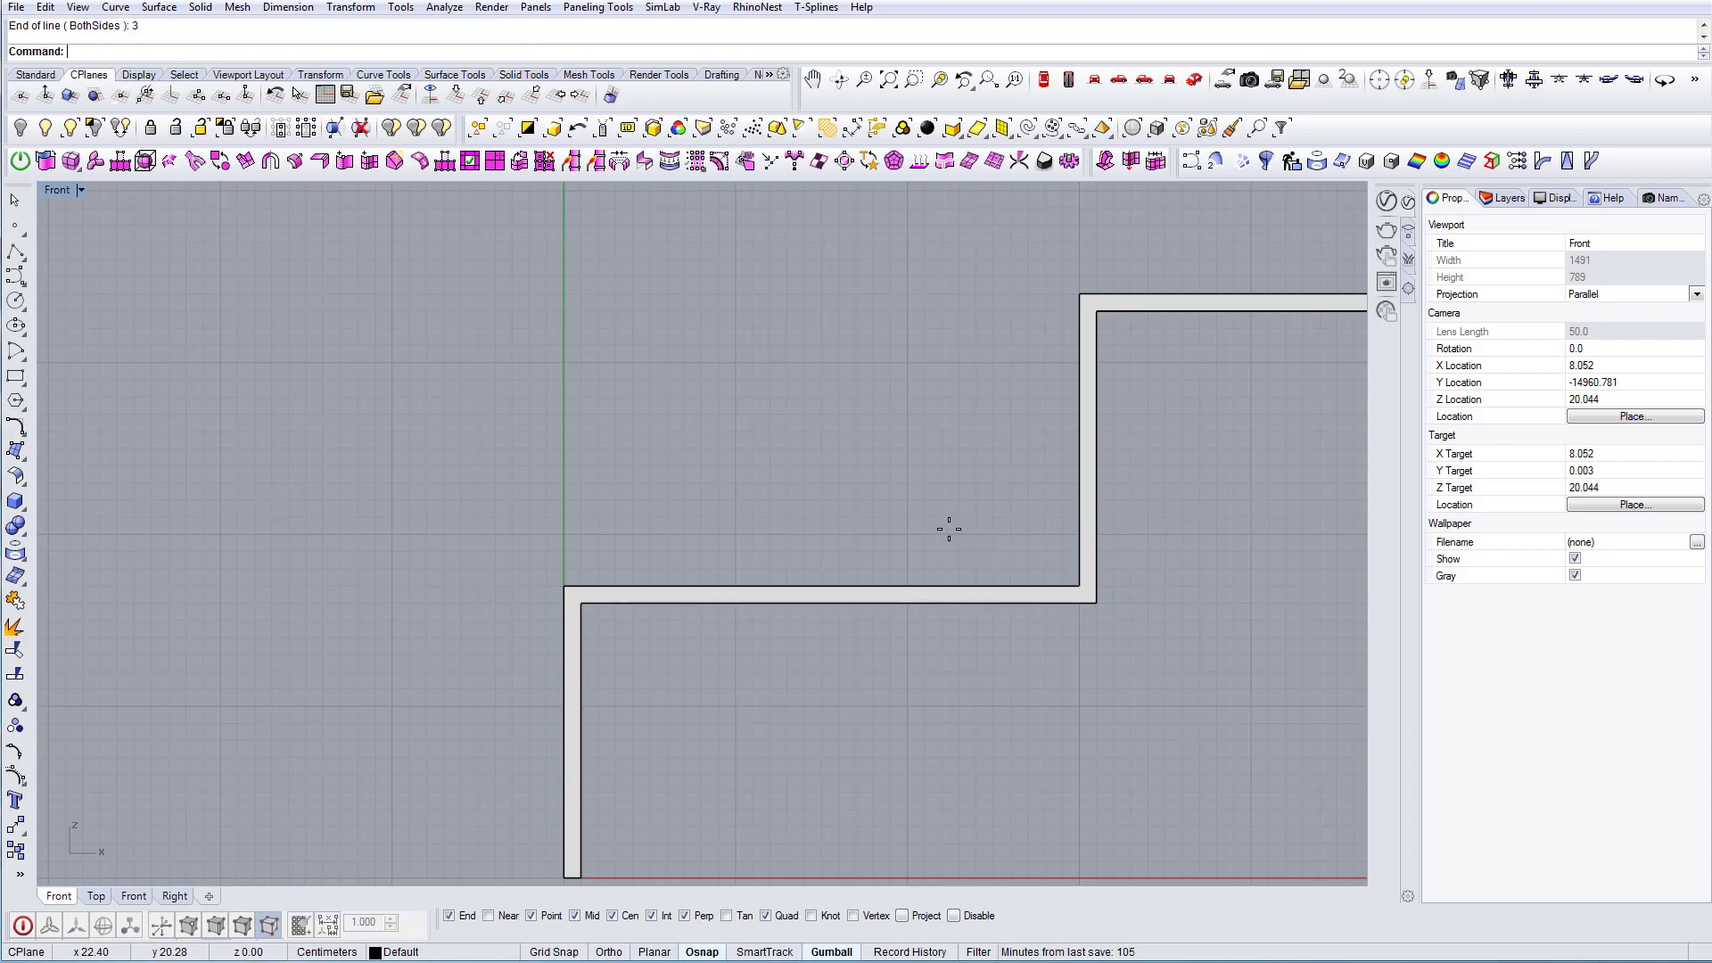
Move the 3 cm line along the first tread, placing its lower endpoint on the tread's upper front corner
left_click(1081, 573)
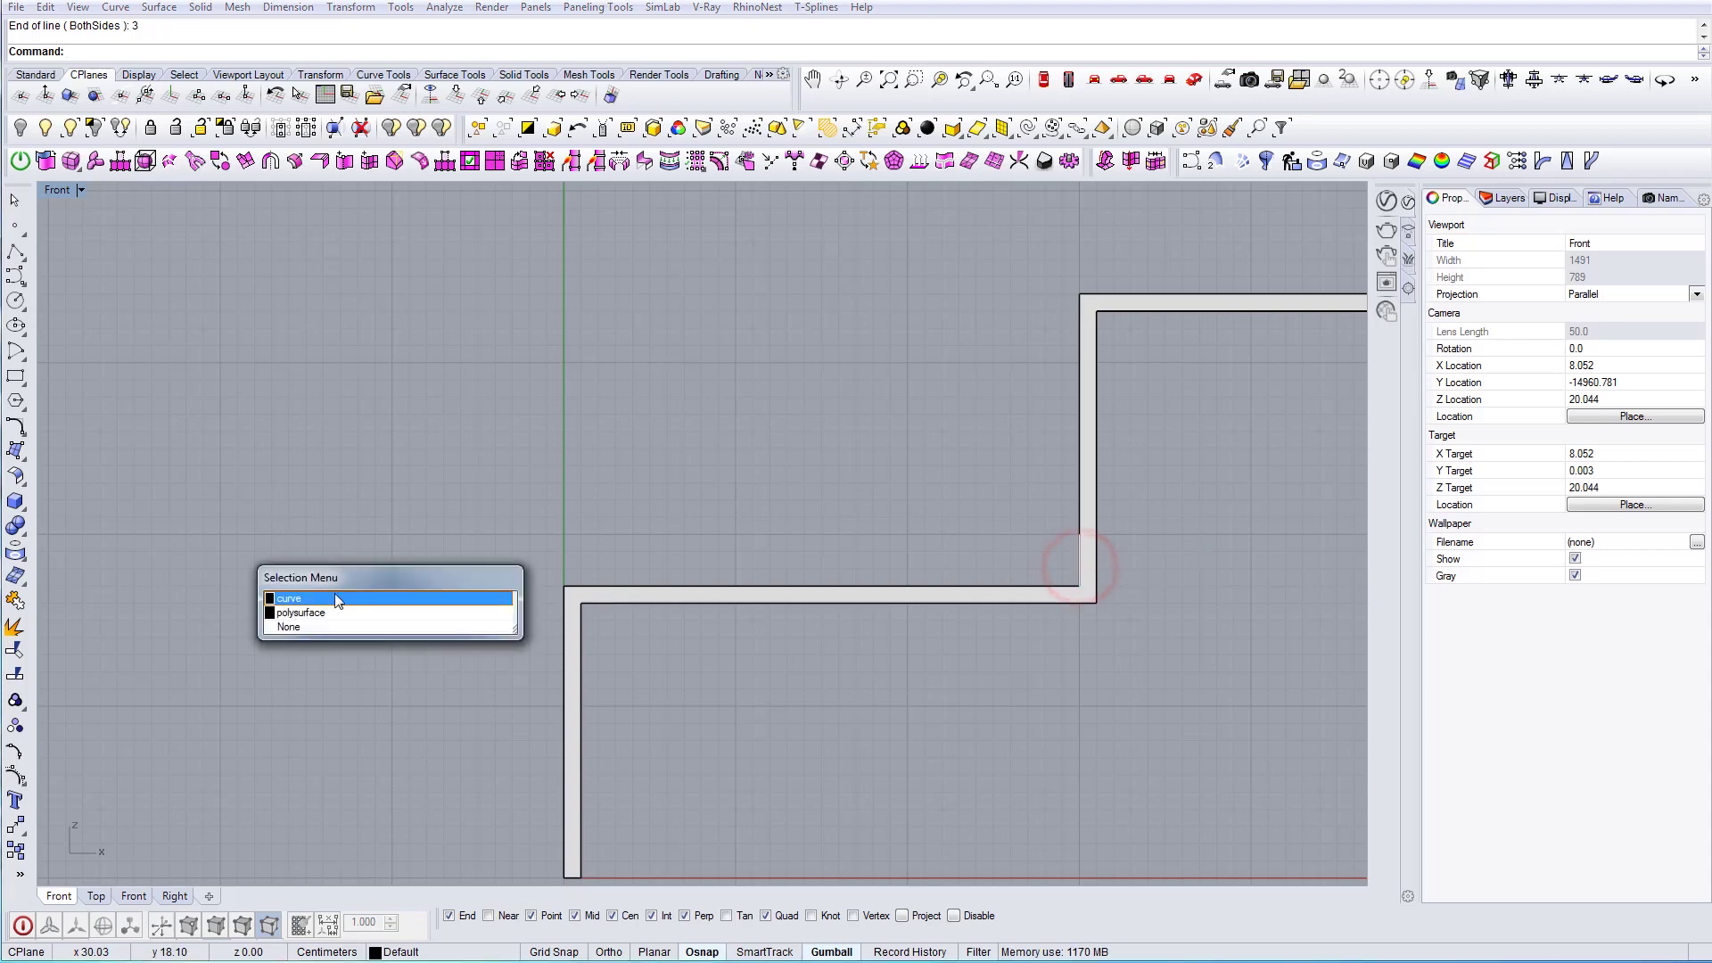
left_click(310, 595)
right_click_drag(1033, 625, 988, 649)
scroll(975, 590, "up", 2)
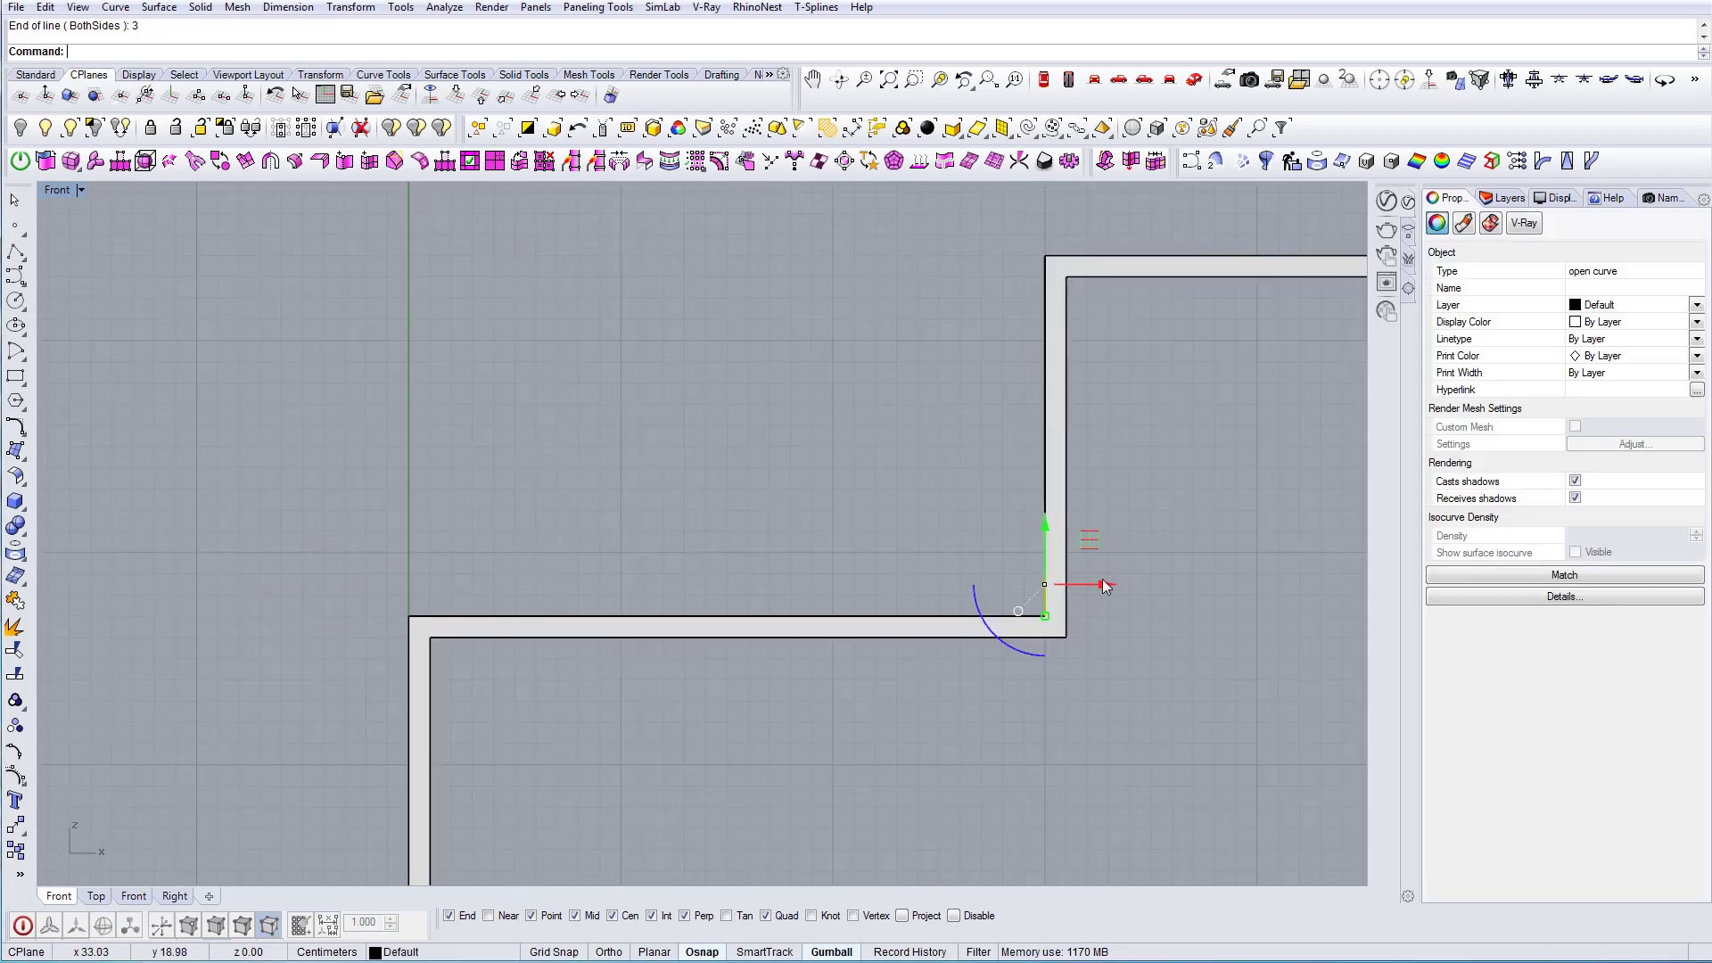
left_click_drag(1102, 579, 526, 576)
key("Escape")
right_click_drag(741, 610, 838, 646)
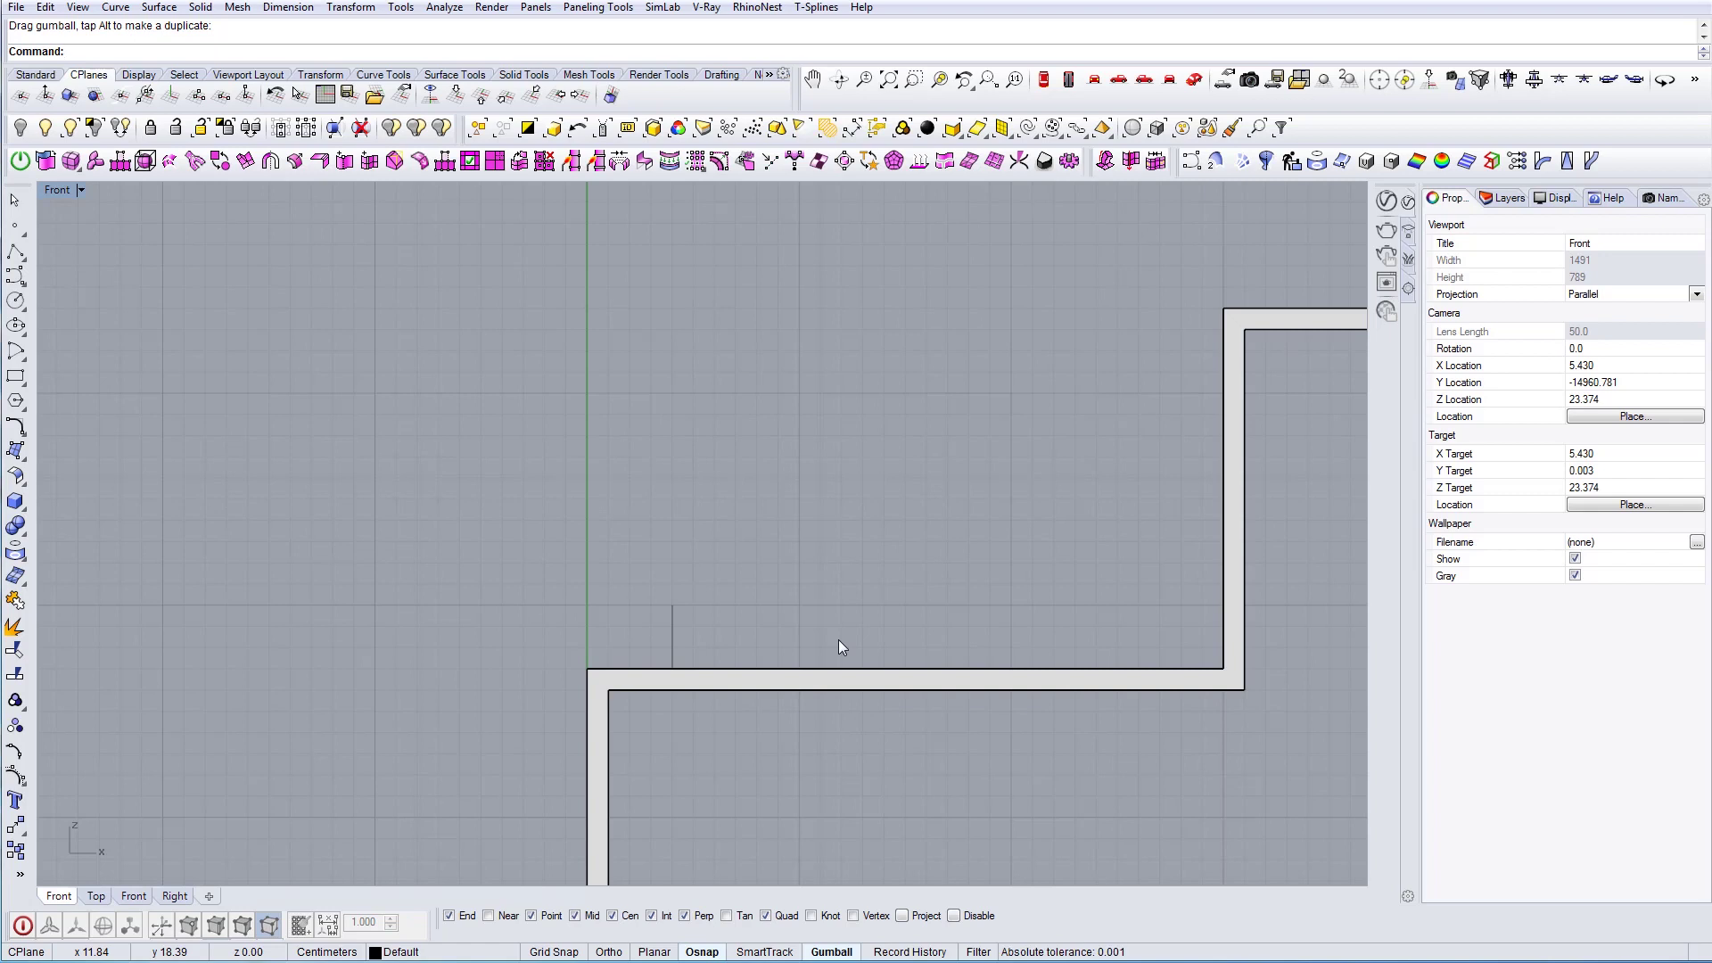
left_click(672, 628)
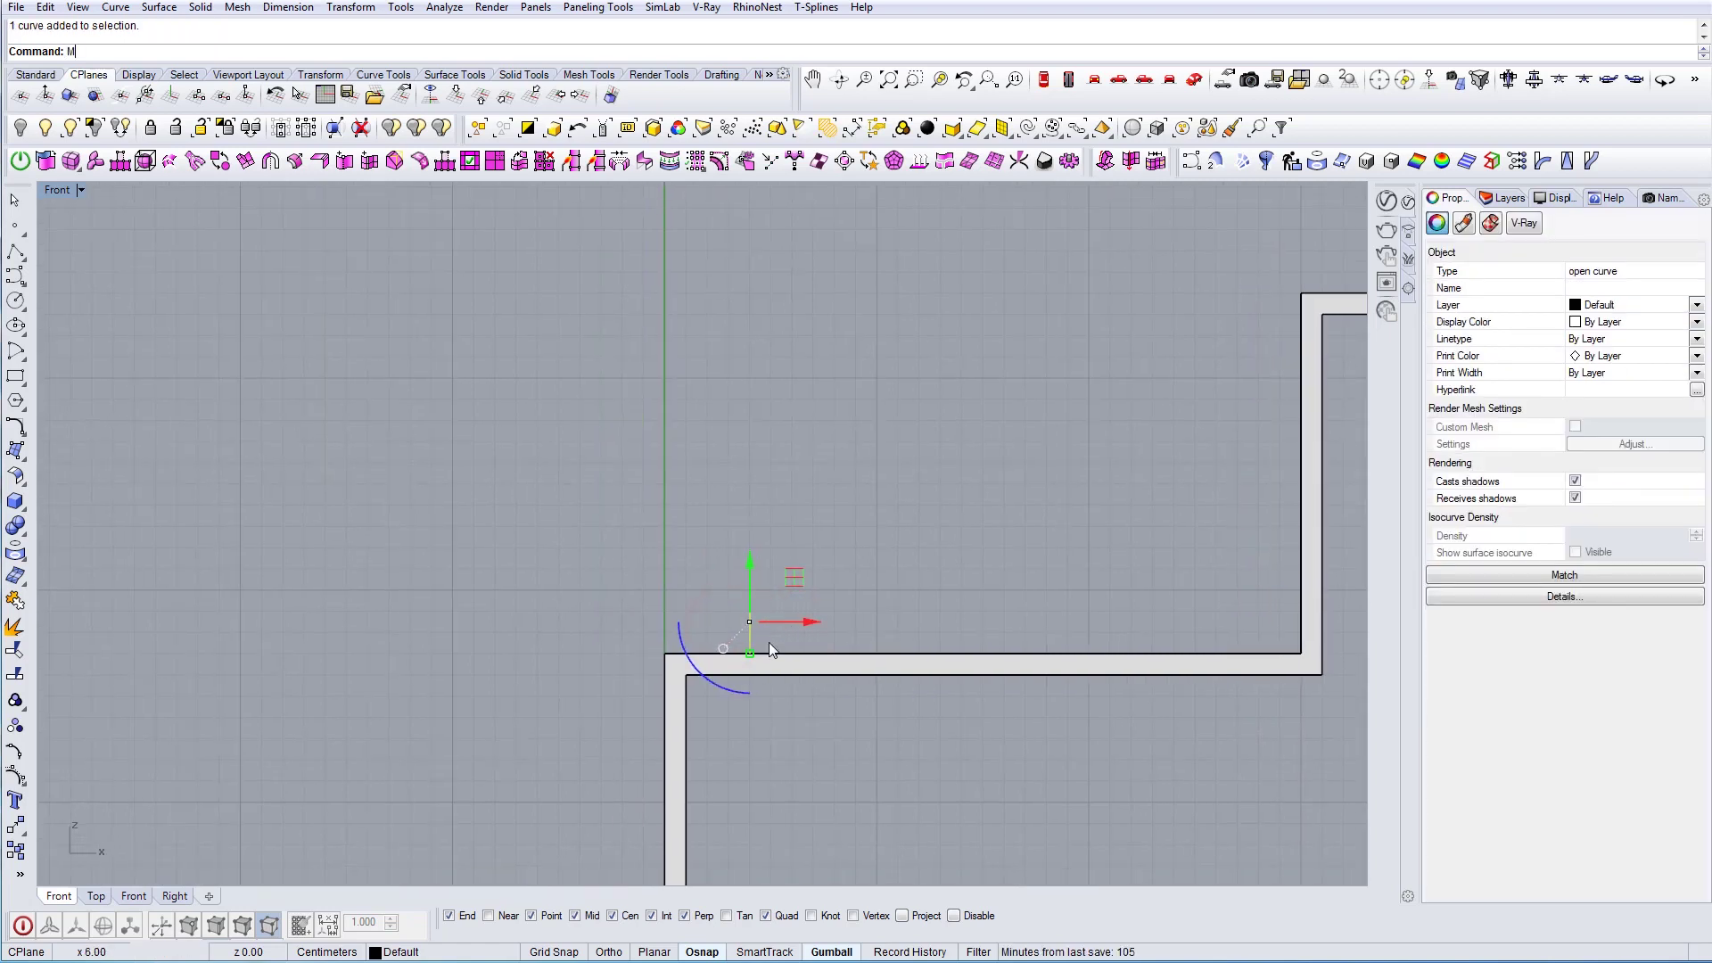
key("Return")
left_click(749, 654)
left_click(667, 652)
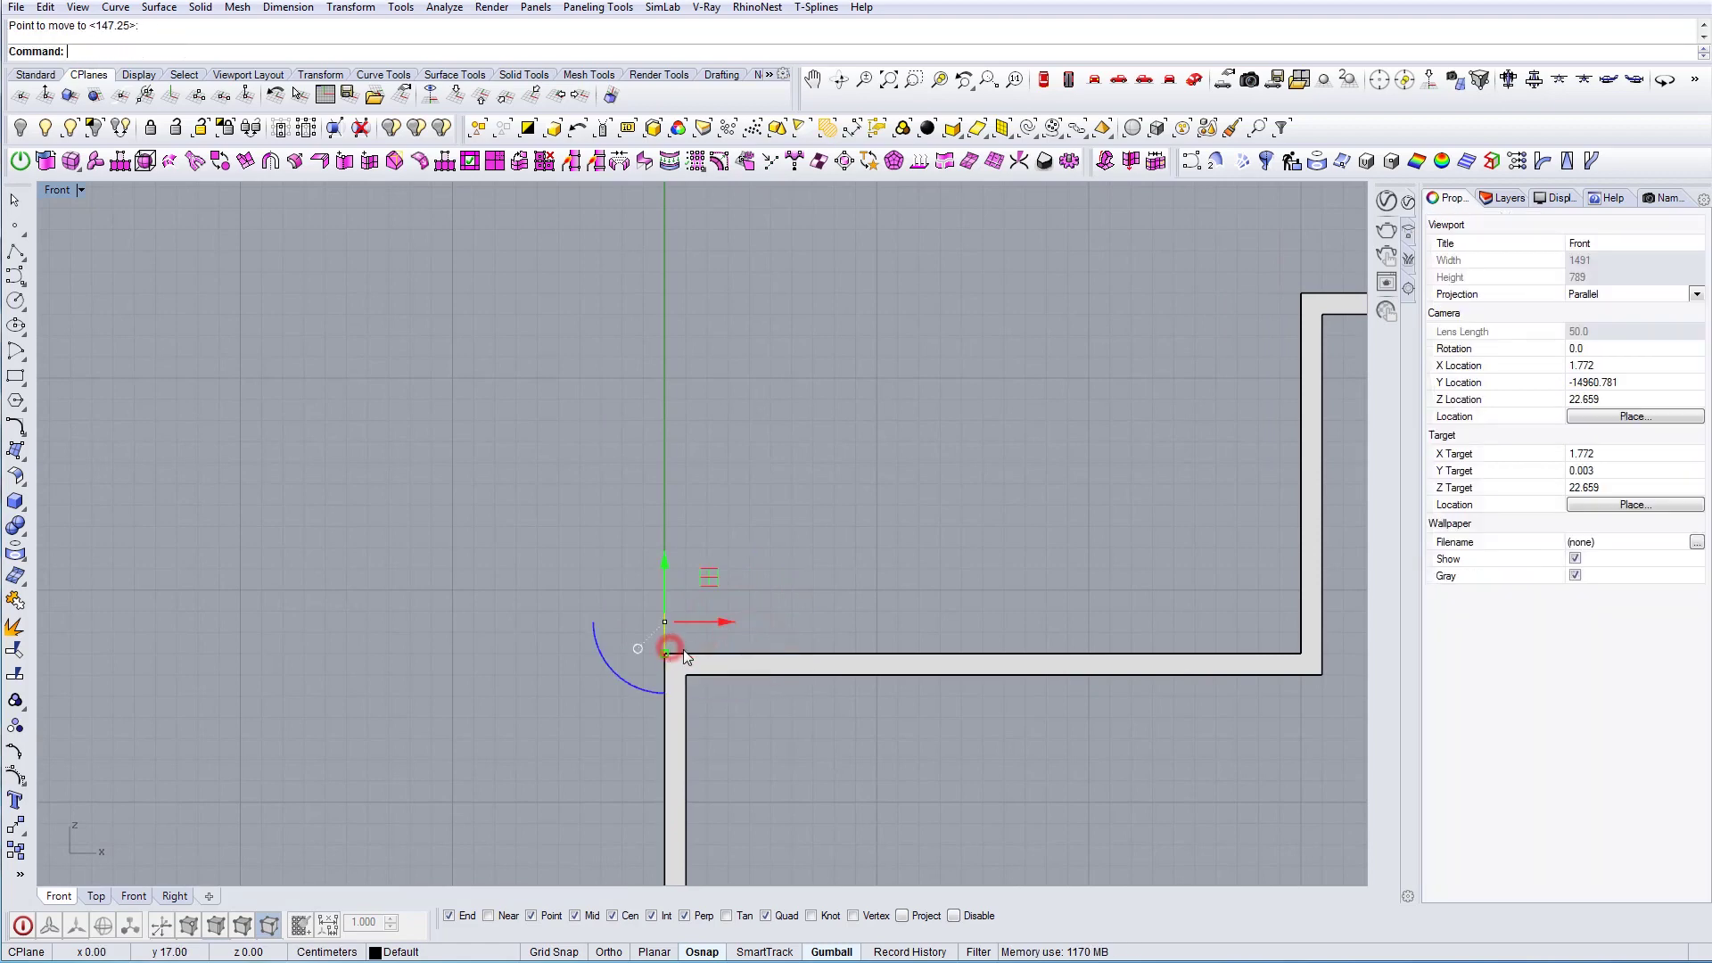
key("Escape")
scroll(792, 677, "down", 2)
right_click_drag(930, 699, 896, 555)
scroll(896, 555, "down", 2)
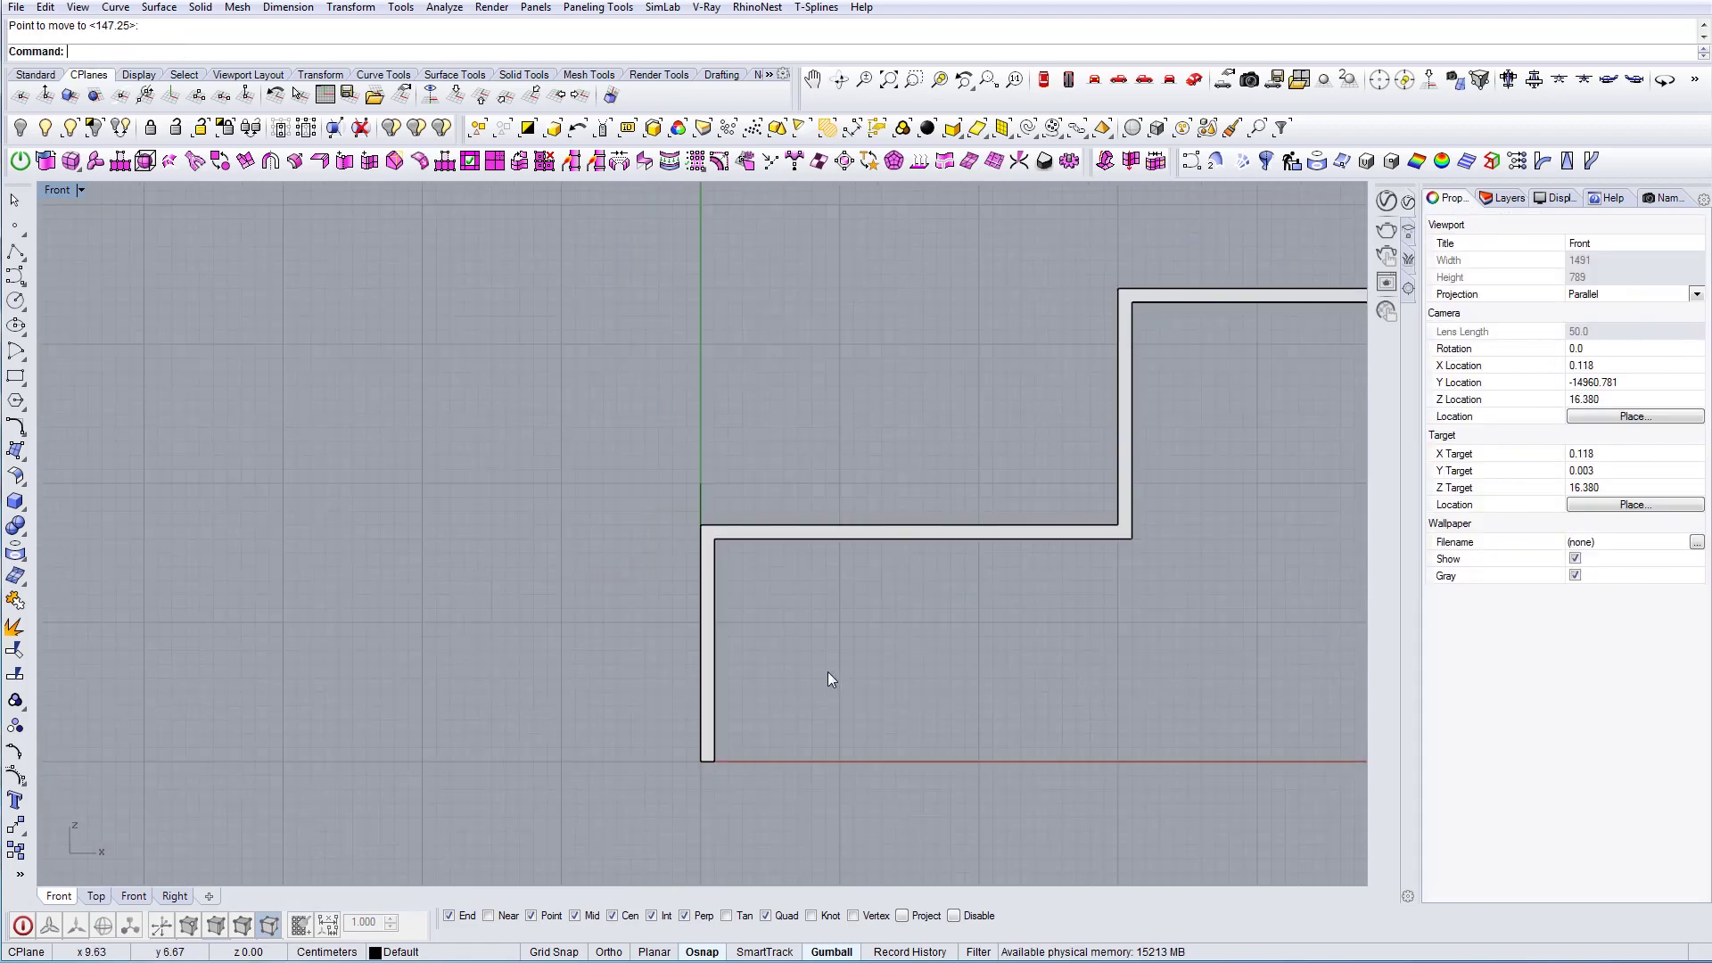
right_click_drag(828, 674, 821, 707)
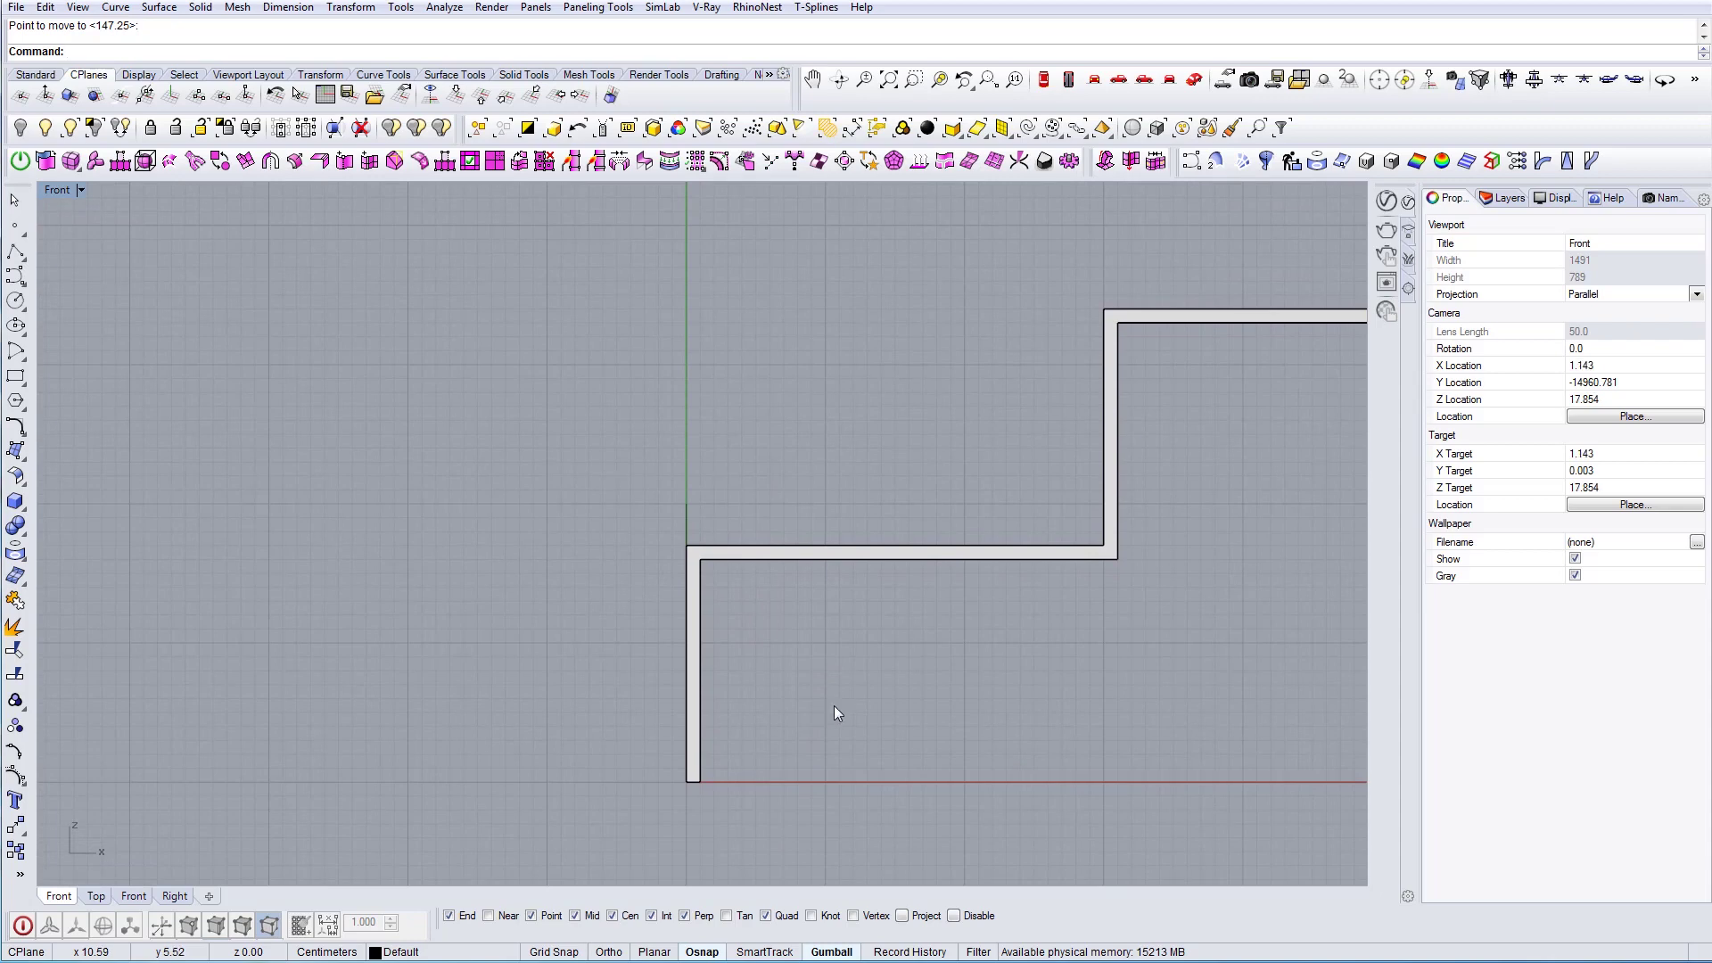
scroll(726, 521, "up", 2)
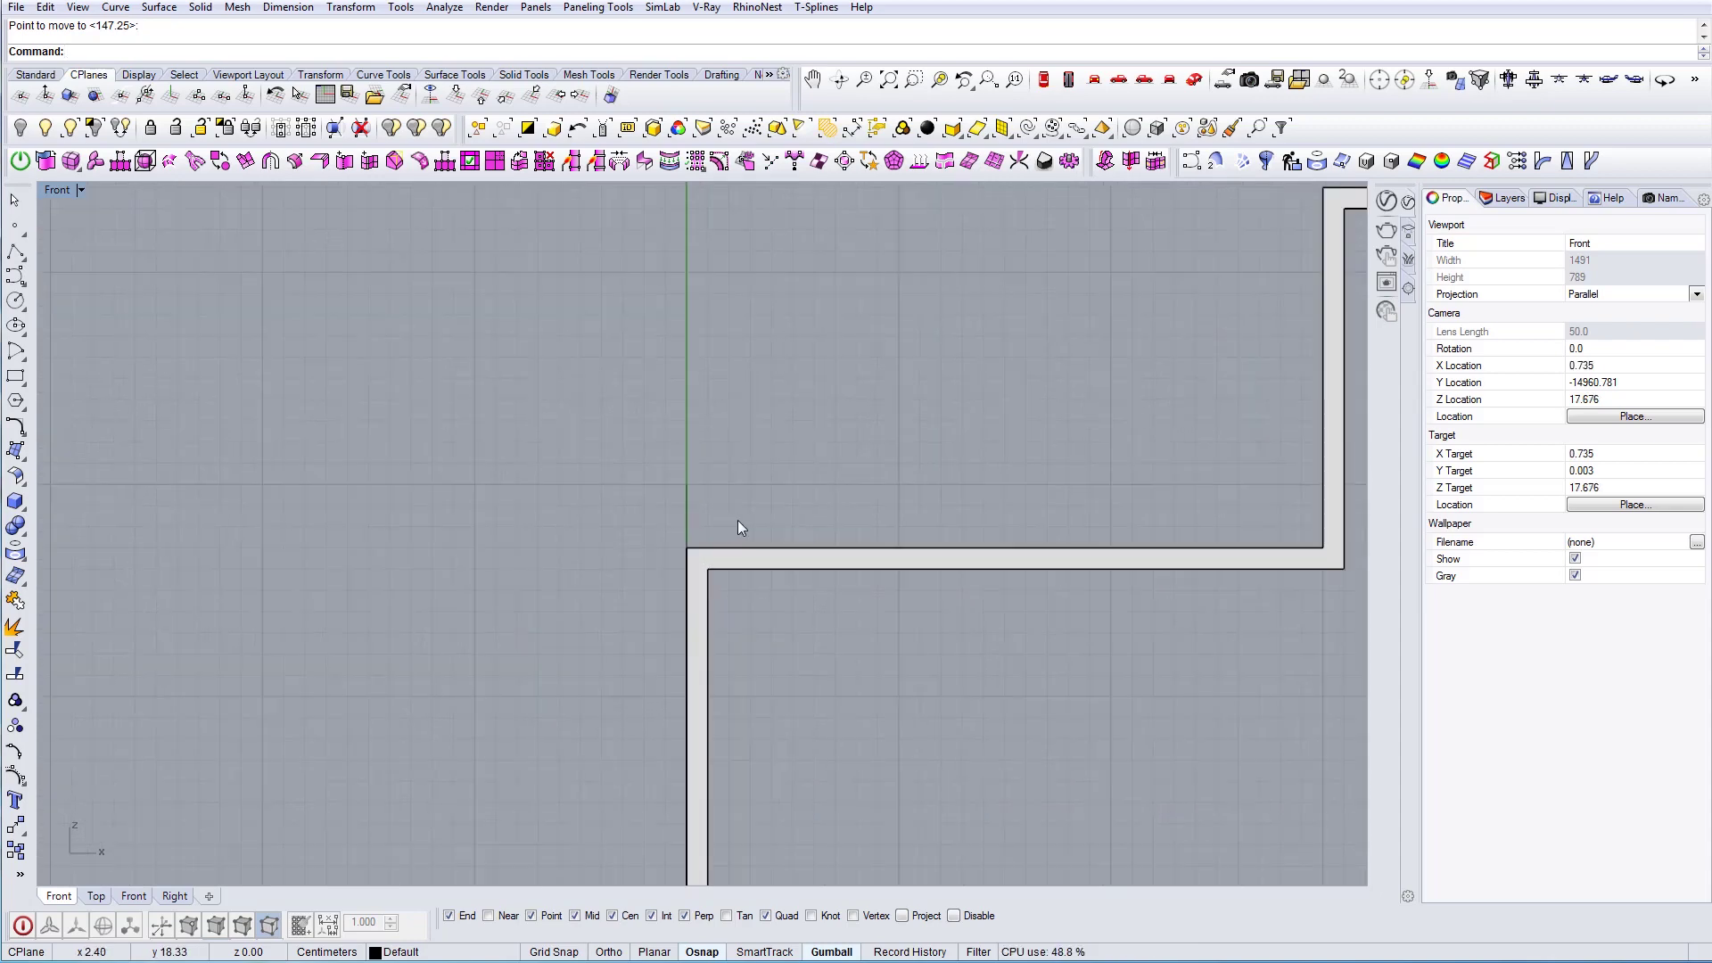
scroll(738, 522, "down", 1)
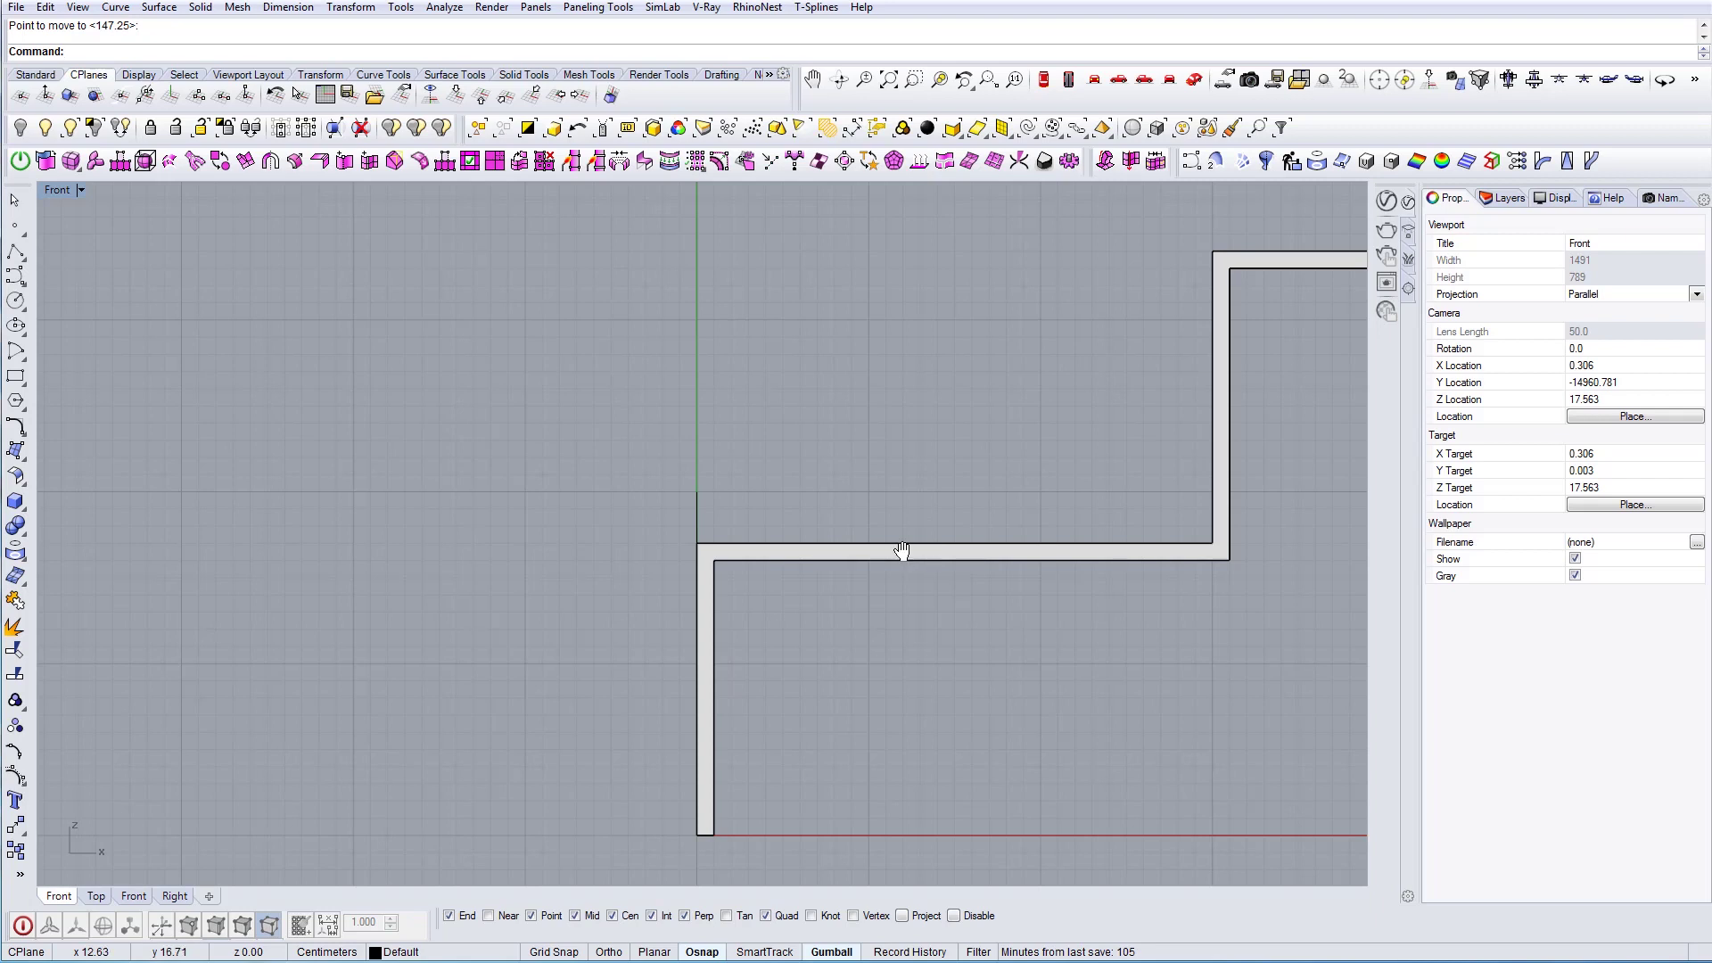
right_click_drag(902, 551, 853, 553)
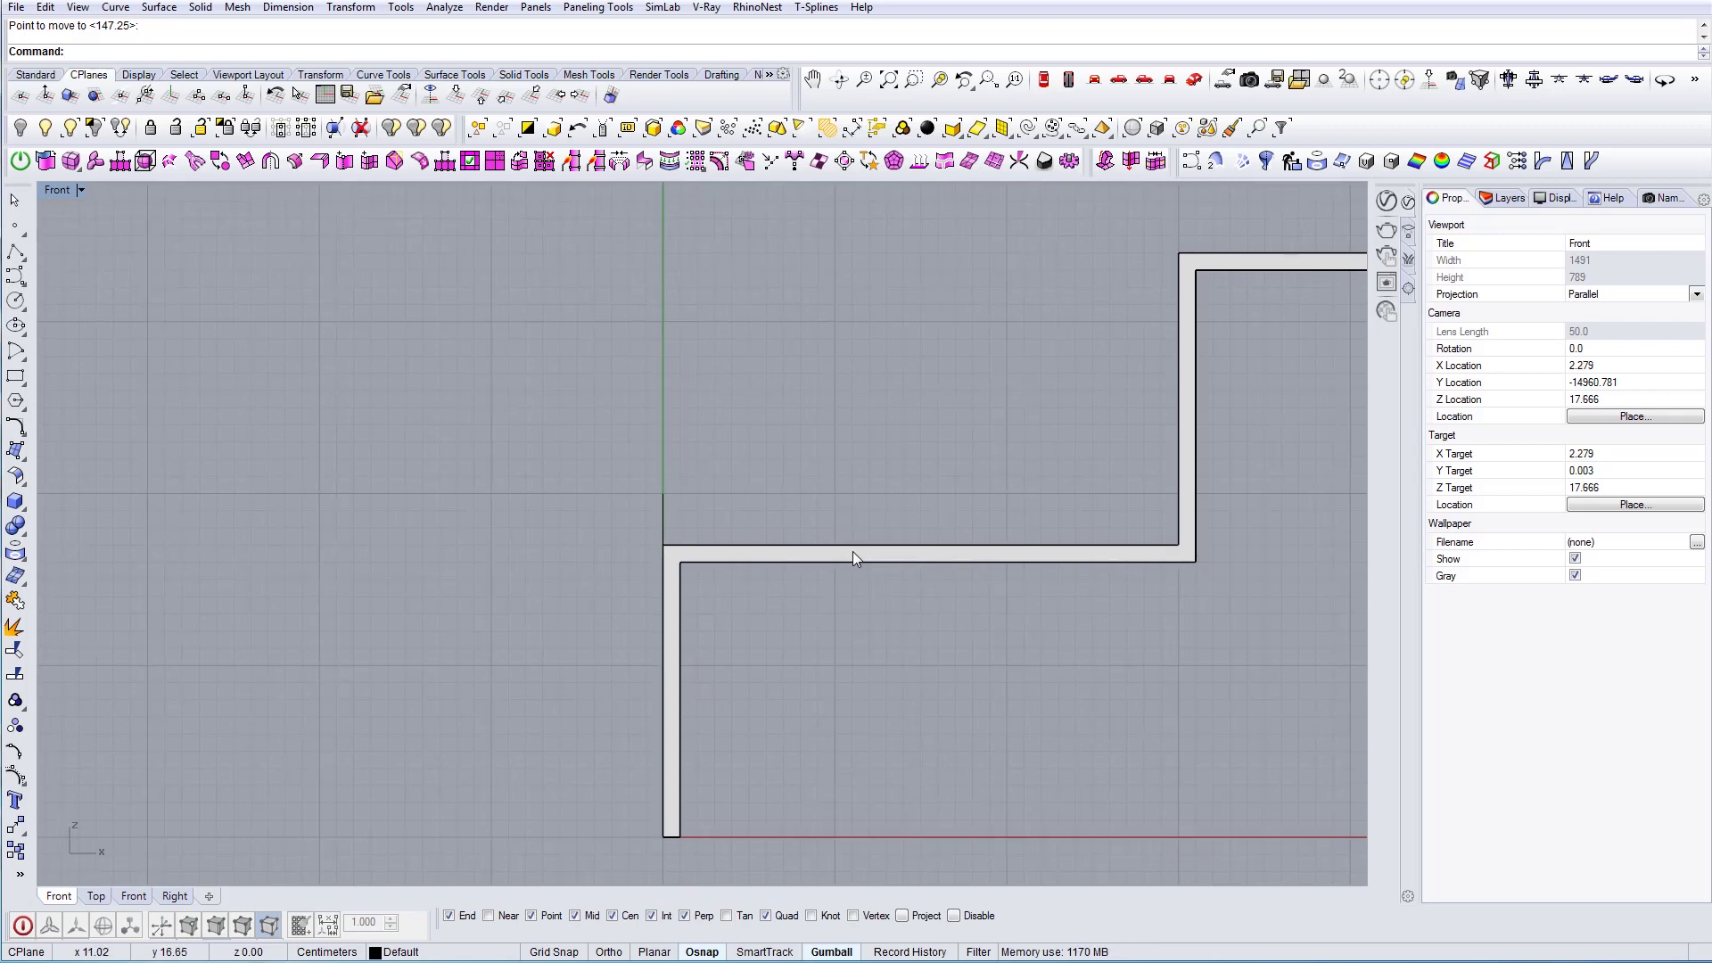
left_click(908, 554)
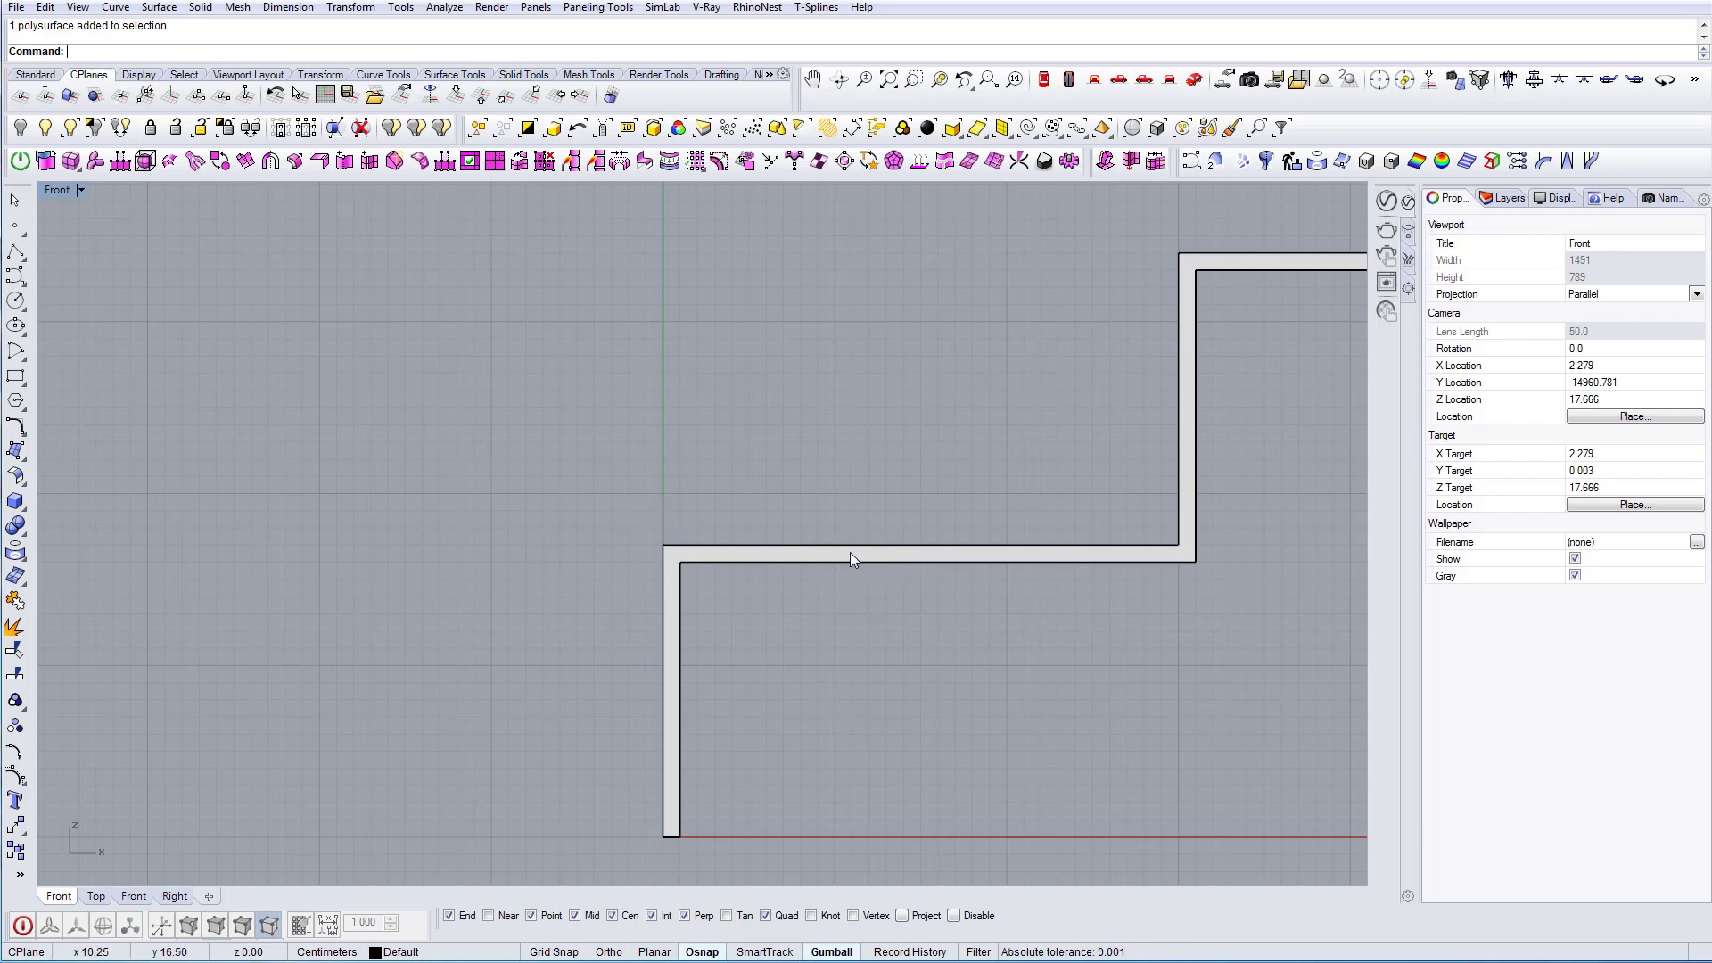
left_click(818, 551)
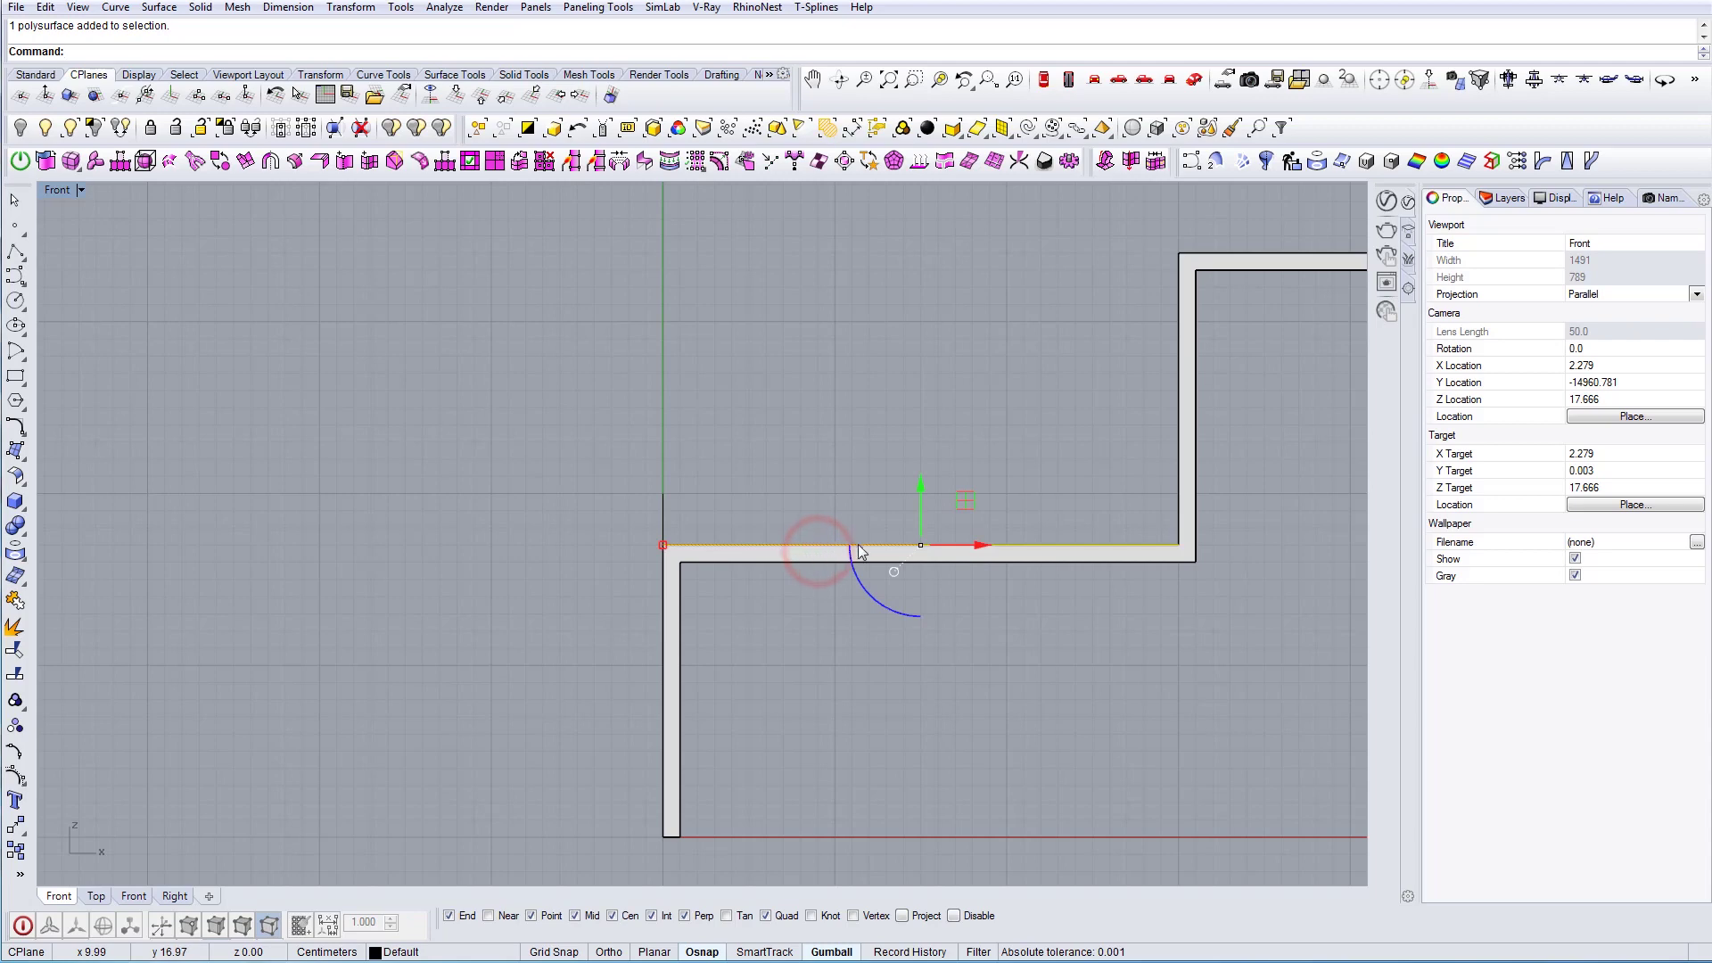
key("Escape")
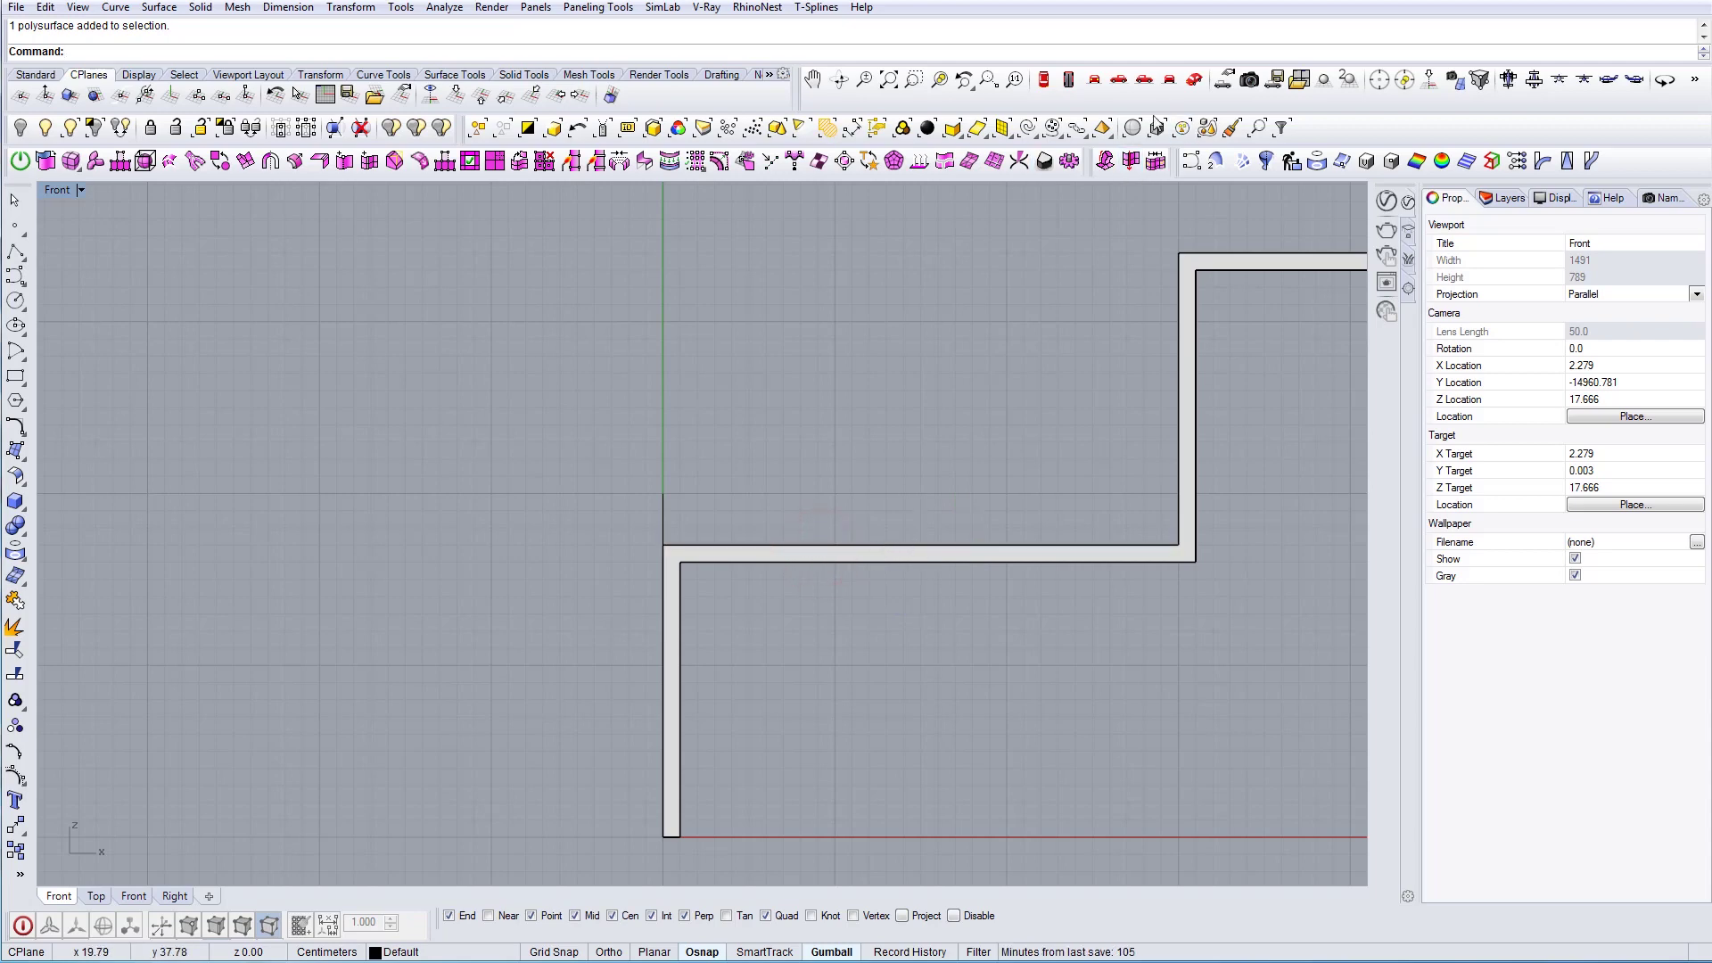
Switch the viewport to Perspective, set the construction plane to World Top, and focus on the first step
left_click(1195, 79)
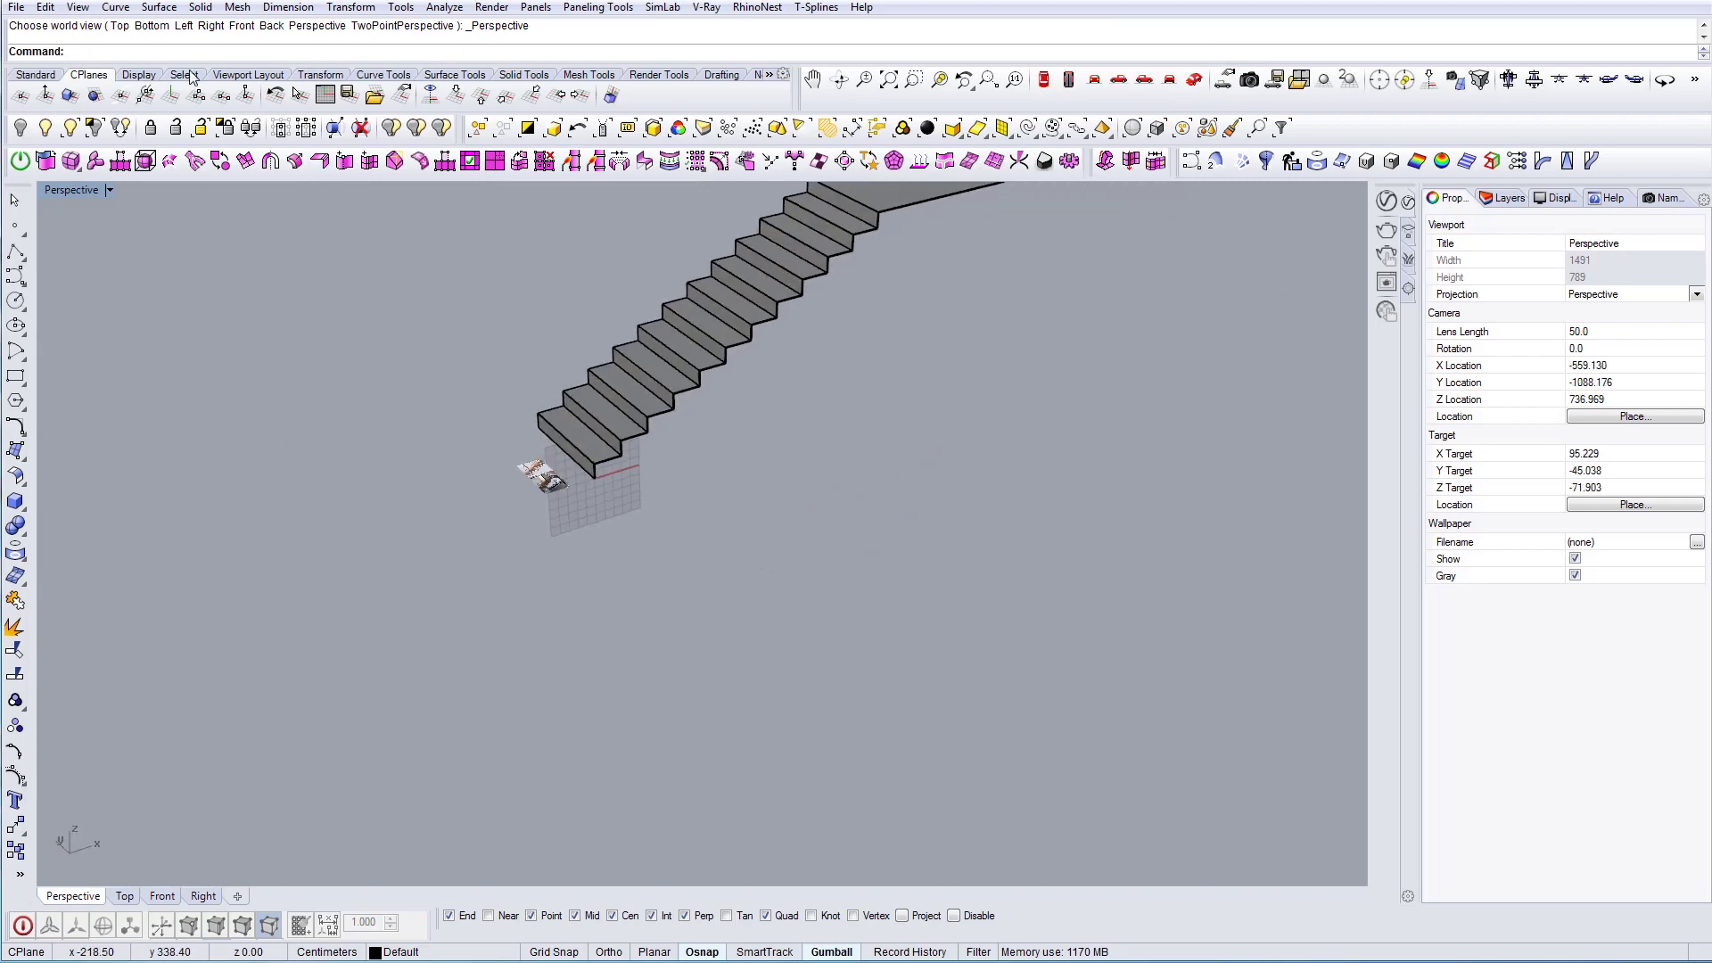
left_click(455, 94)
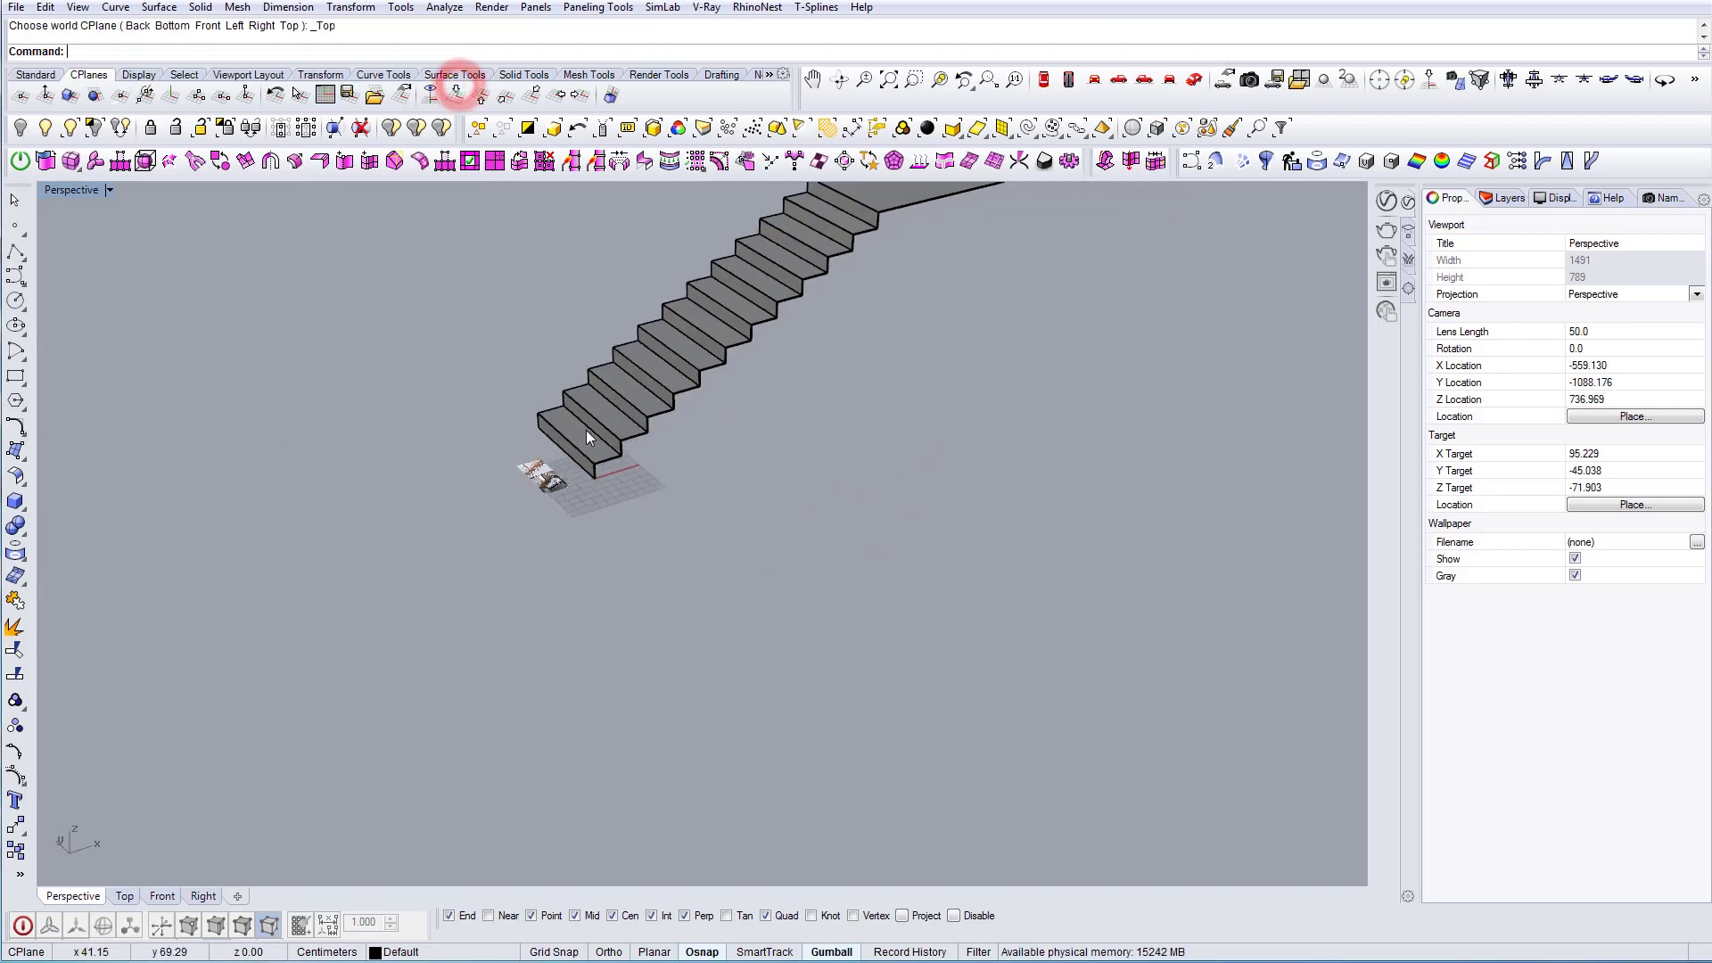
scroll(587, 432, "up", 12)
right_click_drag(594, 526, 584, 510)
scroll(579, 504, "up", 6)
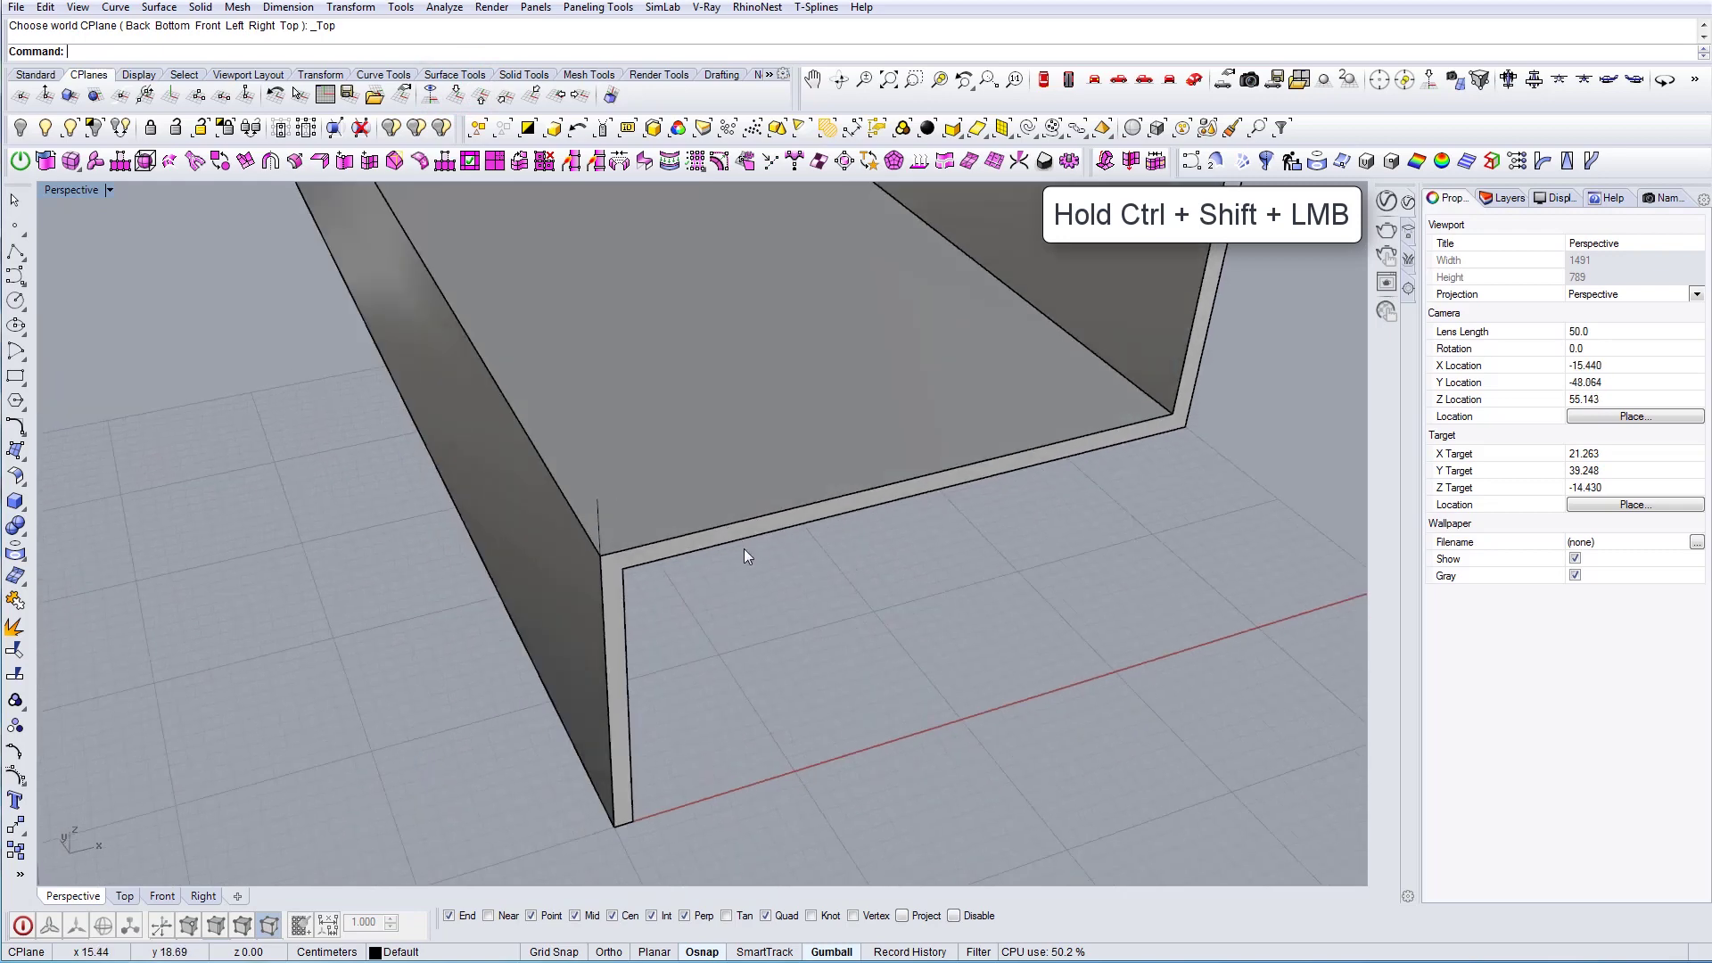
Duplicate the first step's upper tread edge and outer riser edge with DupEdge, and join the copies into one curve
left_click(738, 521, "ctrl+shift")
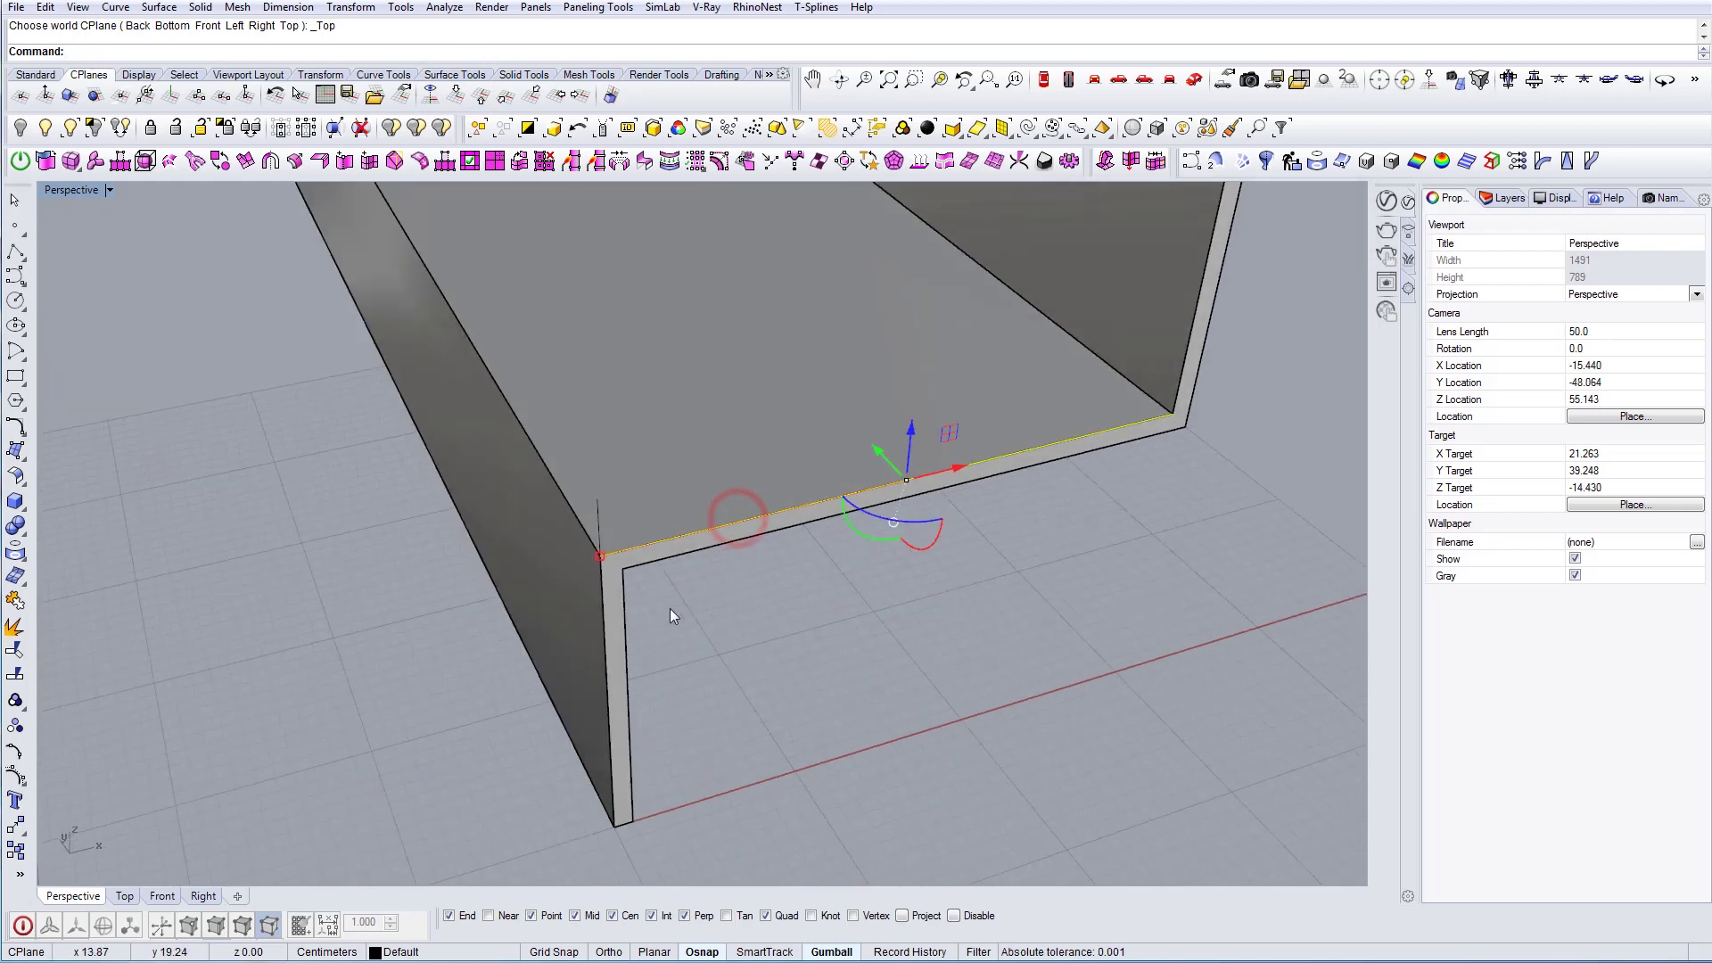
left_click(608, 676, "ctrl+shift")
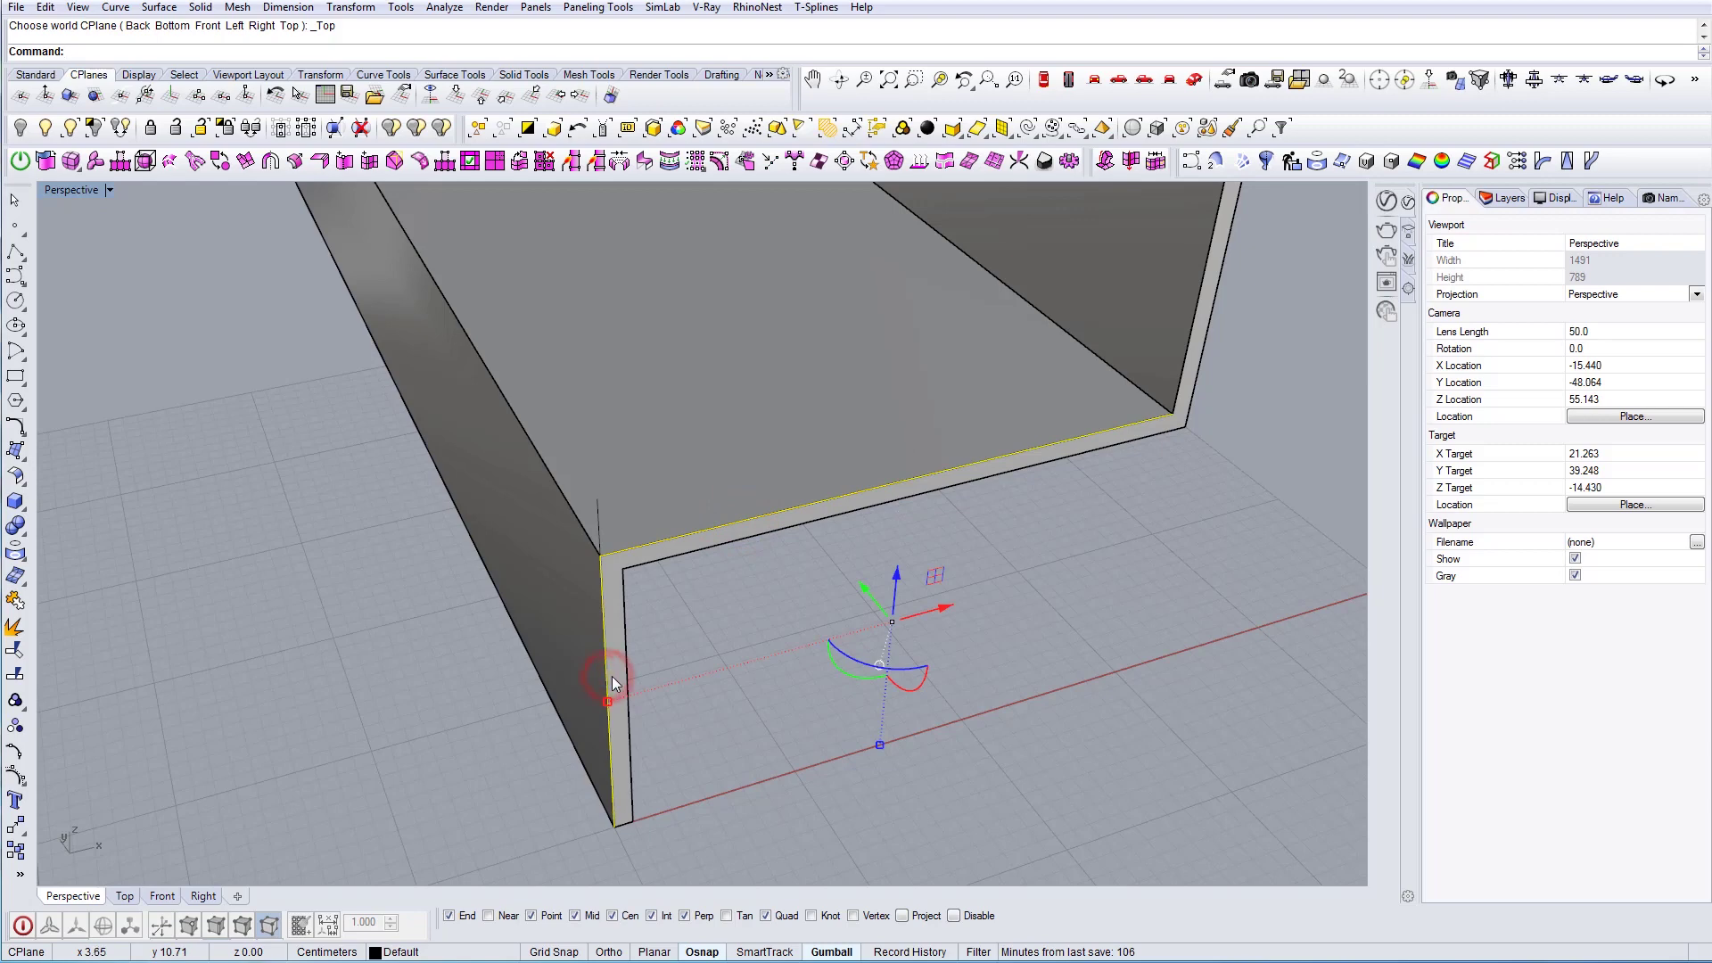
mouse_move(1035, 590)
right_mouse_down()
mouse_move(1025, 565)
mouse_move(1048, 590)
right_mouse_up()
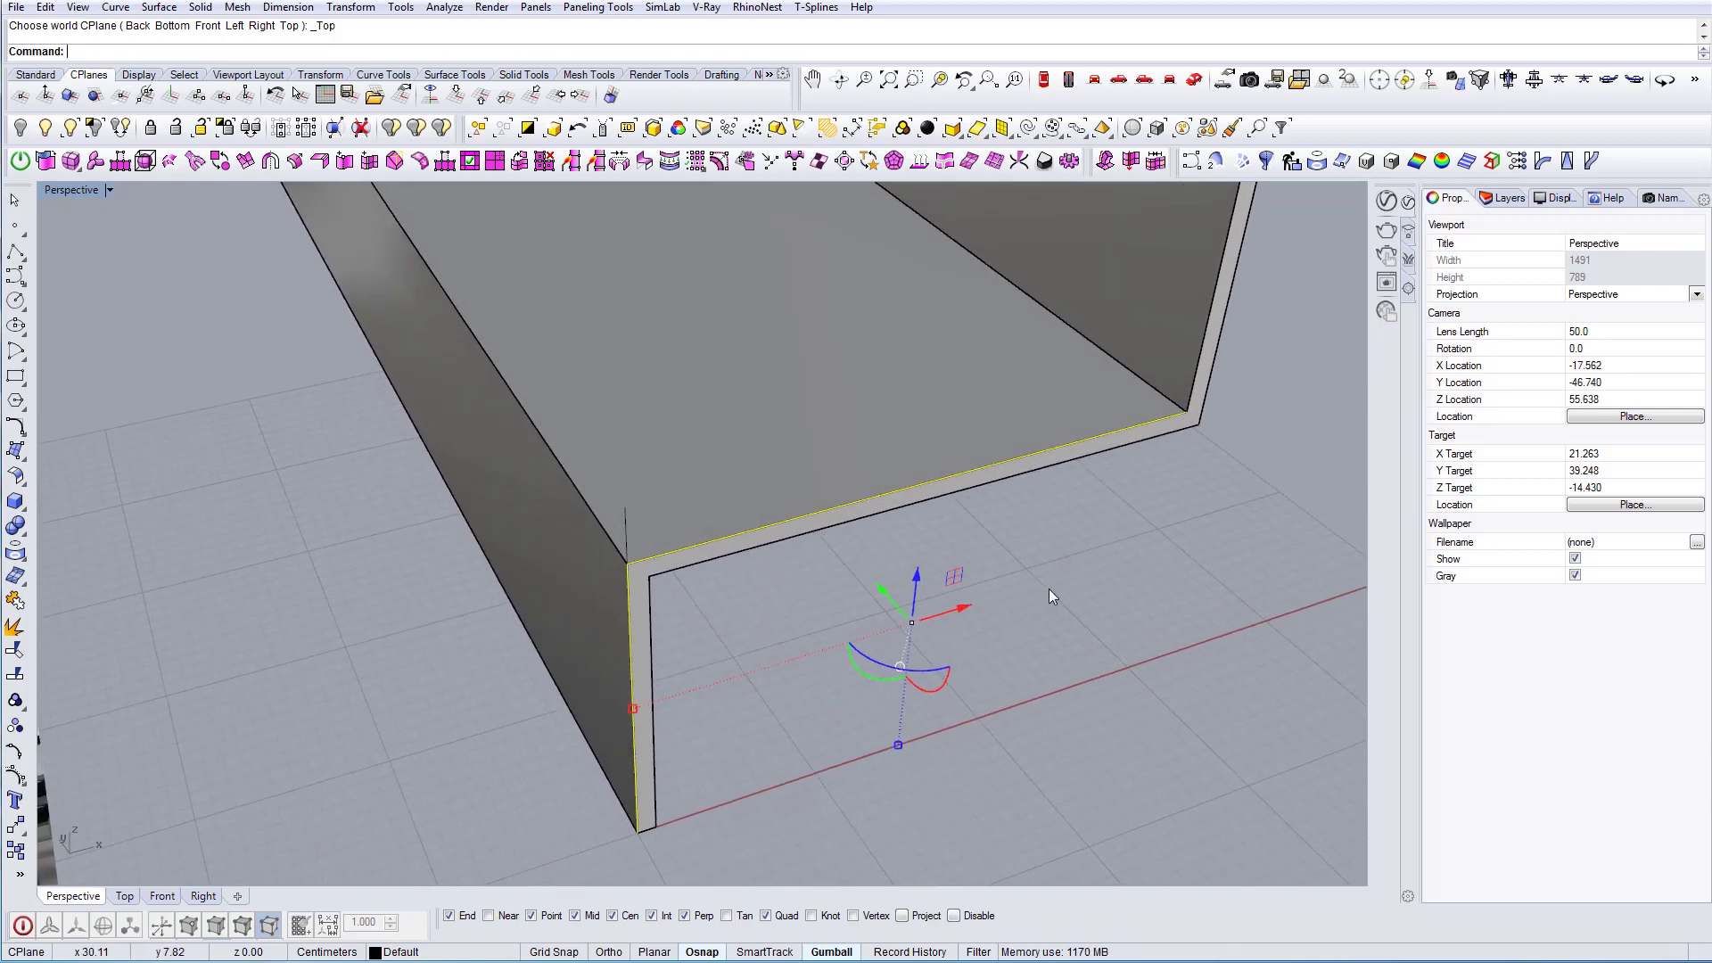
type("pEdge")
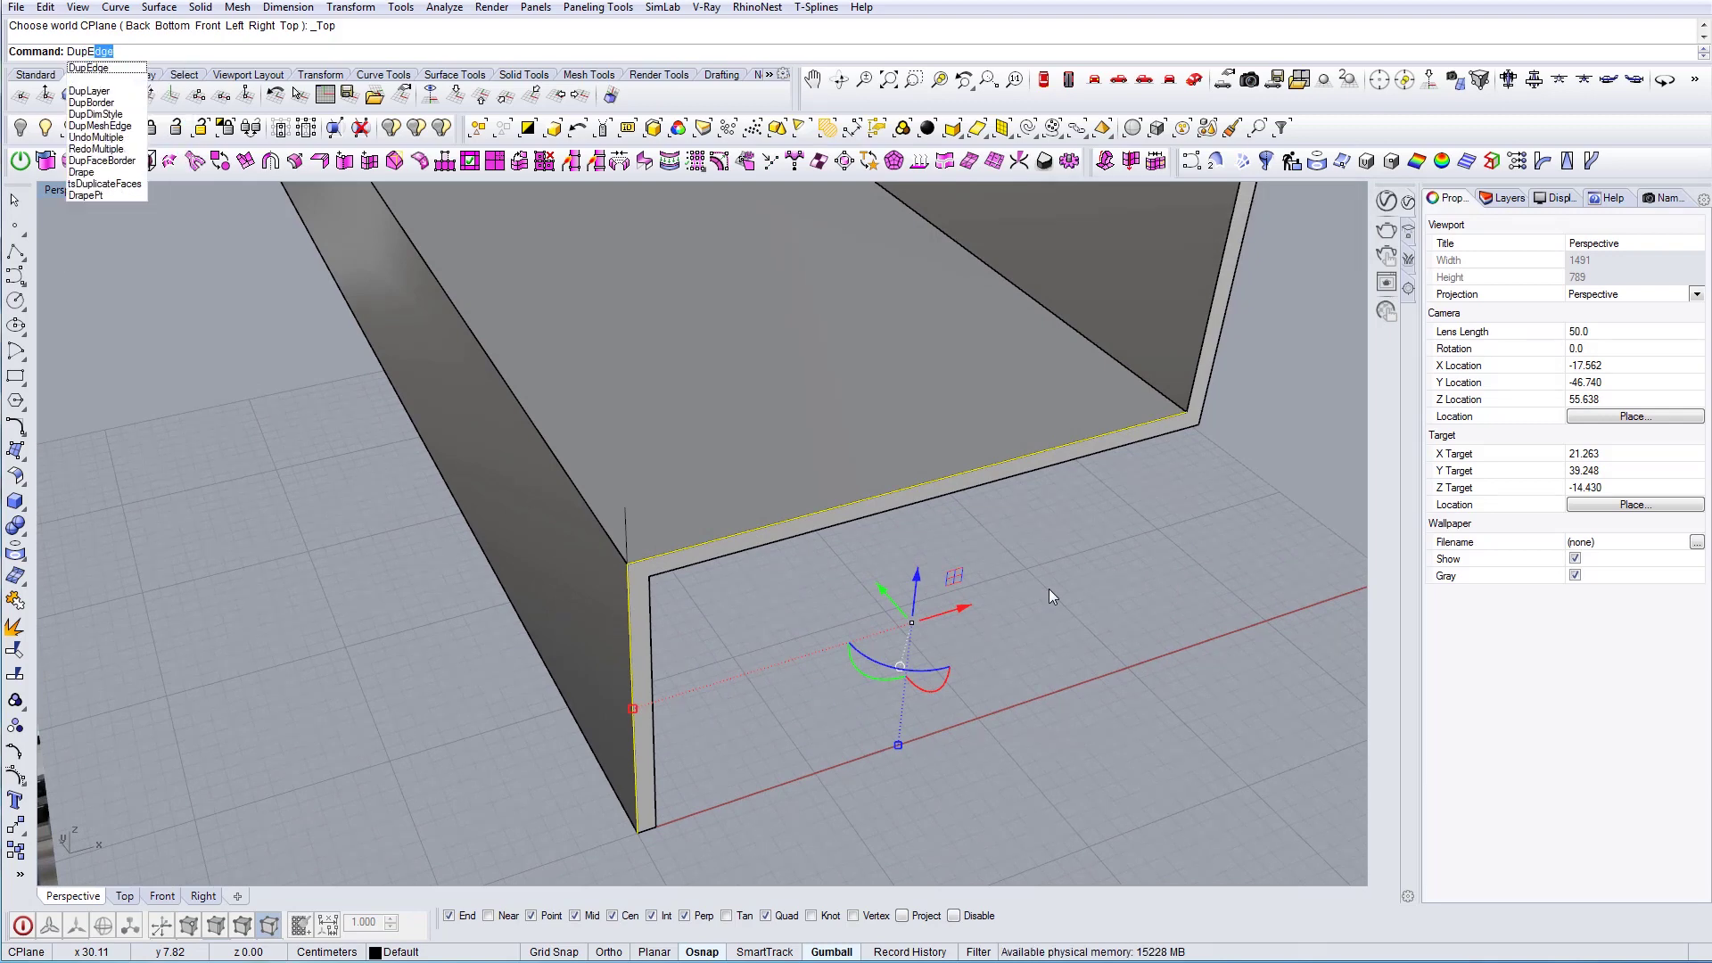
key("Return")
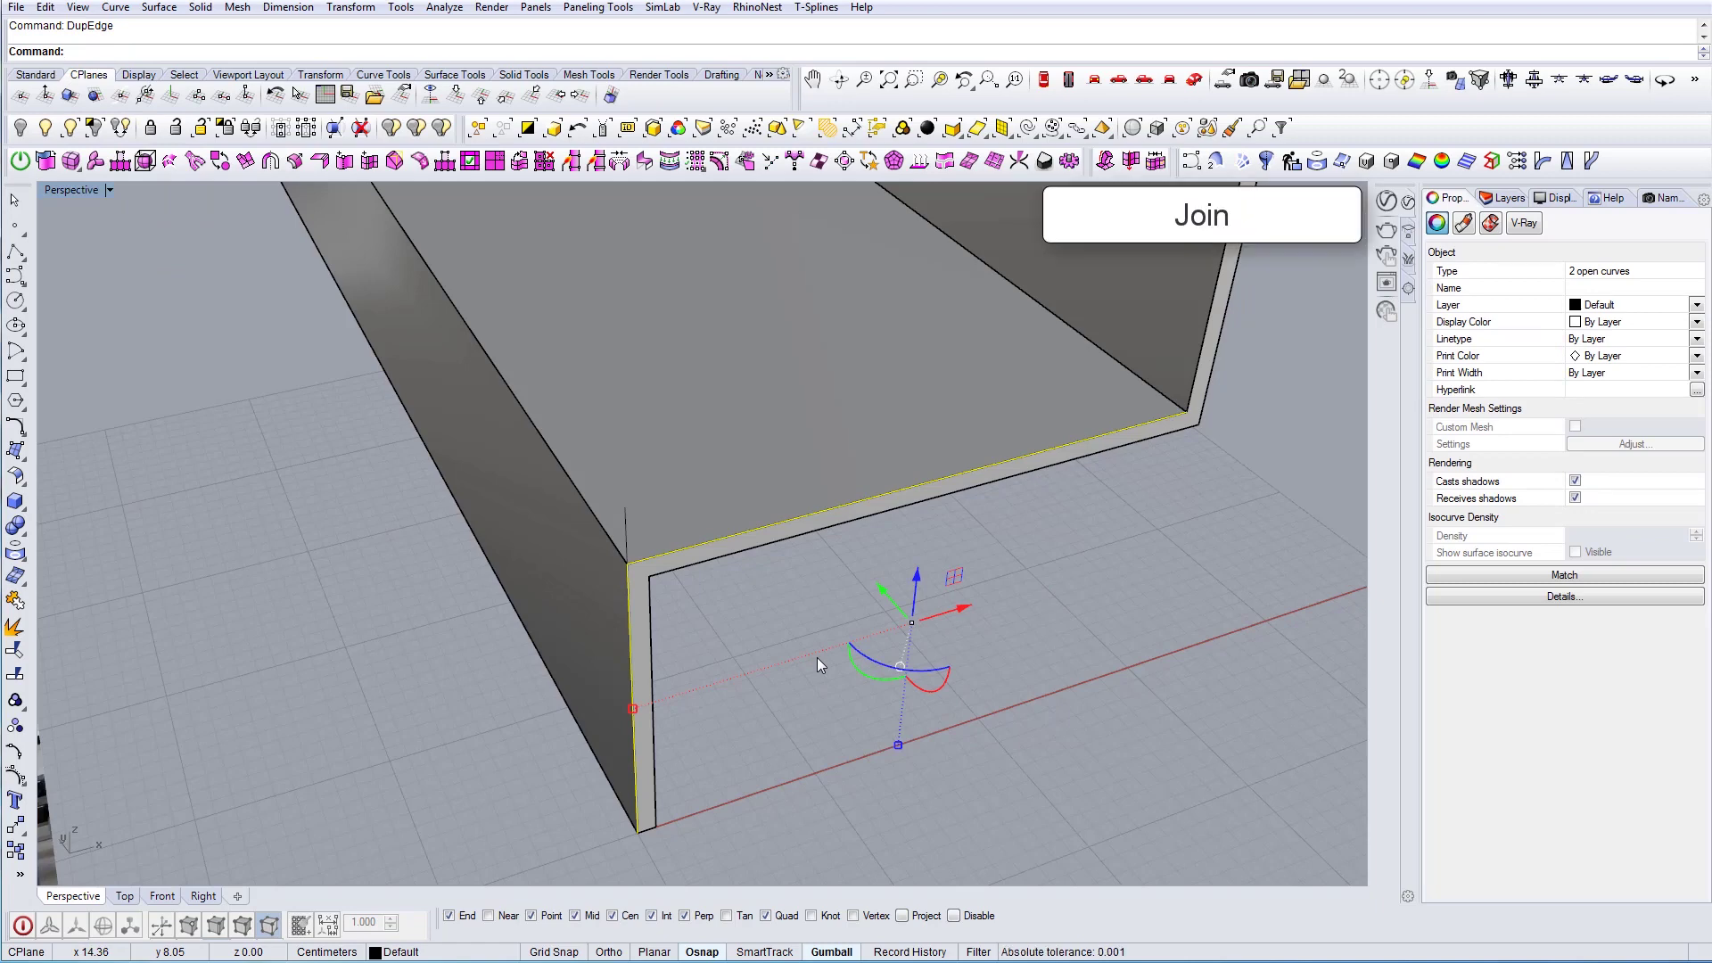
type("Join")
key("Return")
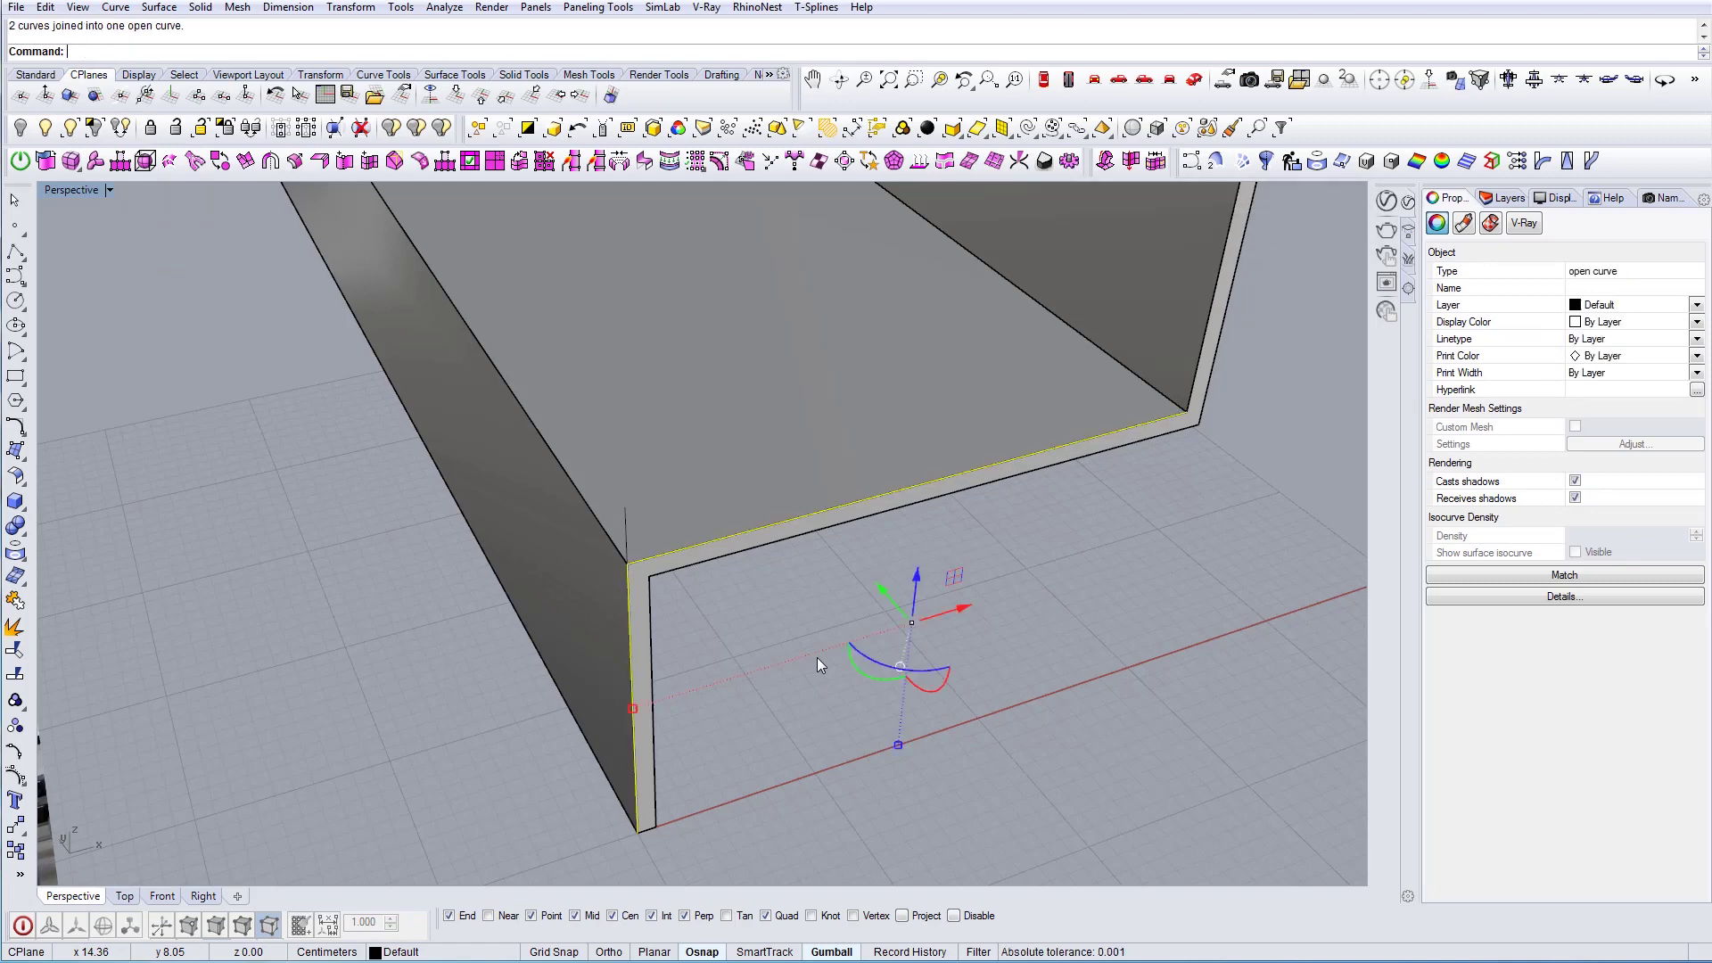
In the Front view, offset the joined step curve 3 cm to the outer side of the riser and tread
left_click(708, 541)
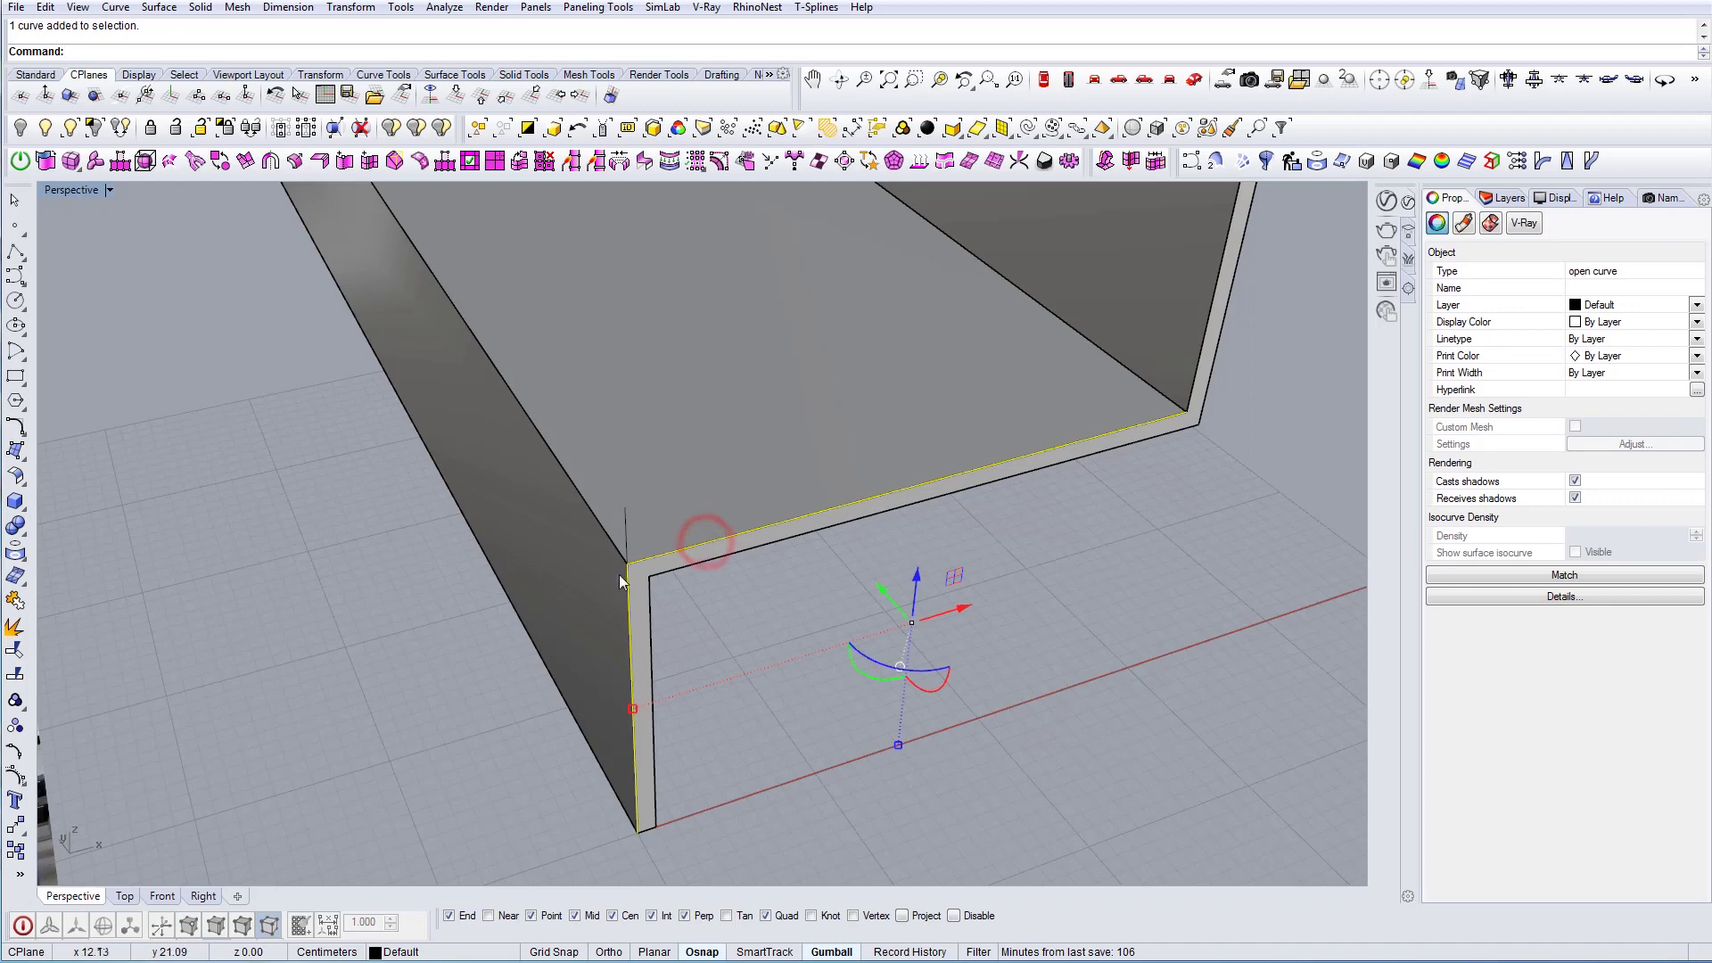
left_click(1095, 82)
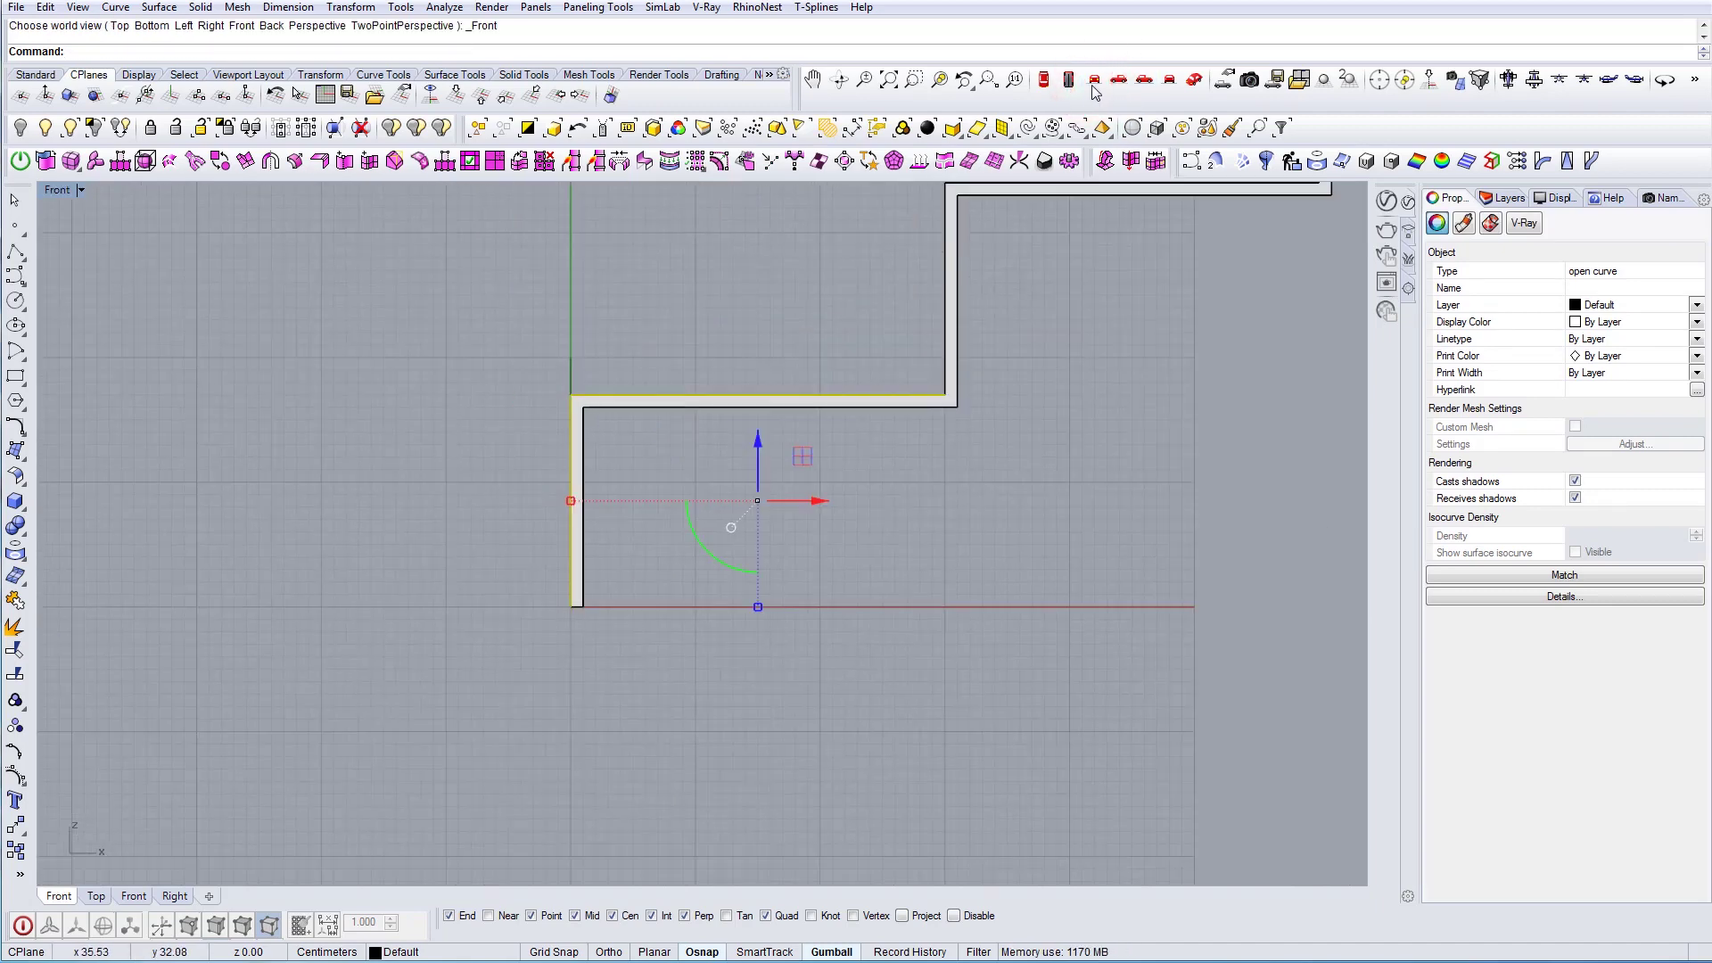
scroll(564, 433, "up", 4)
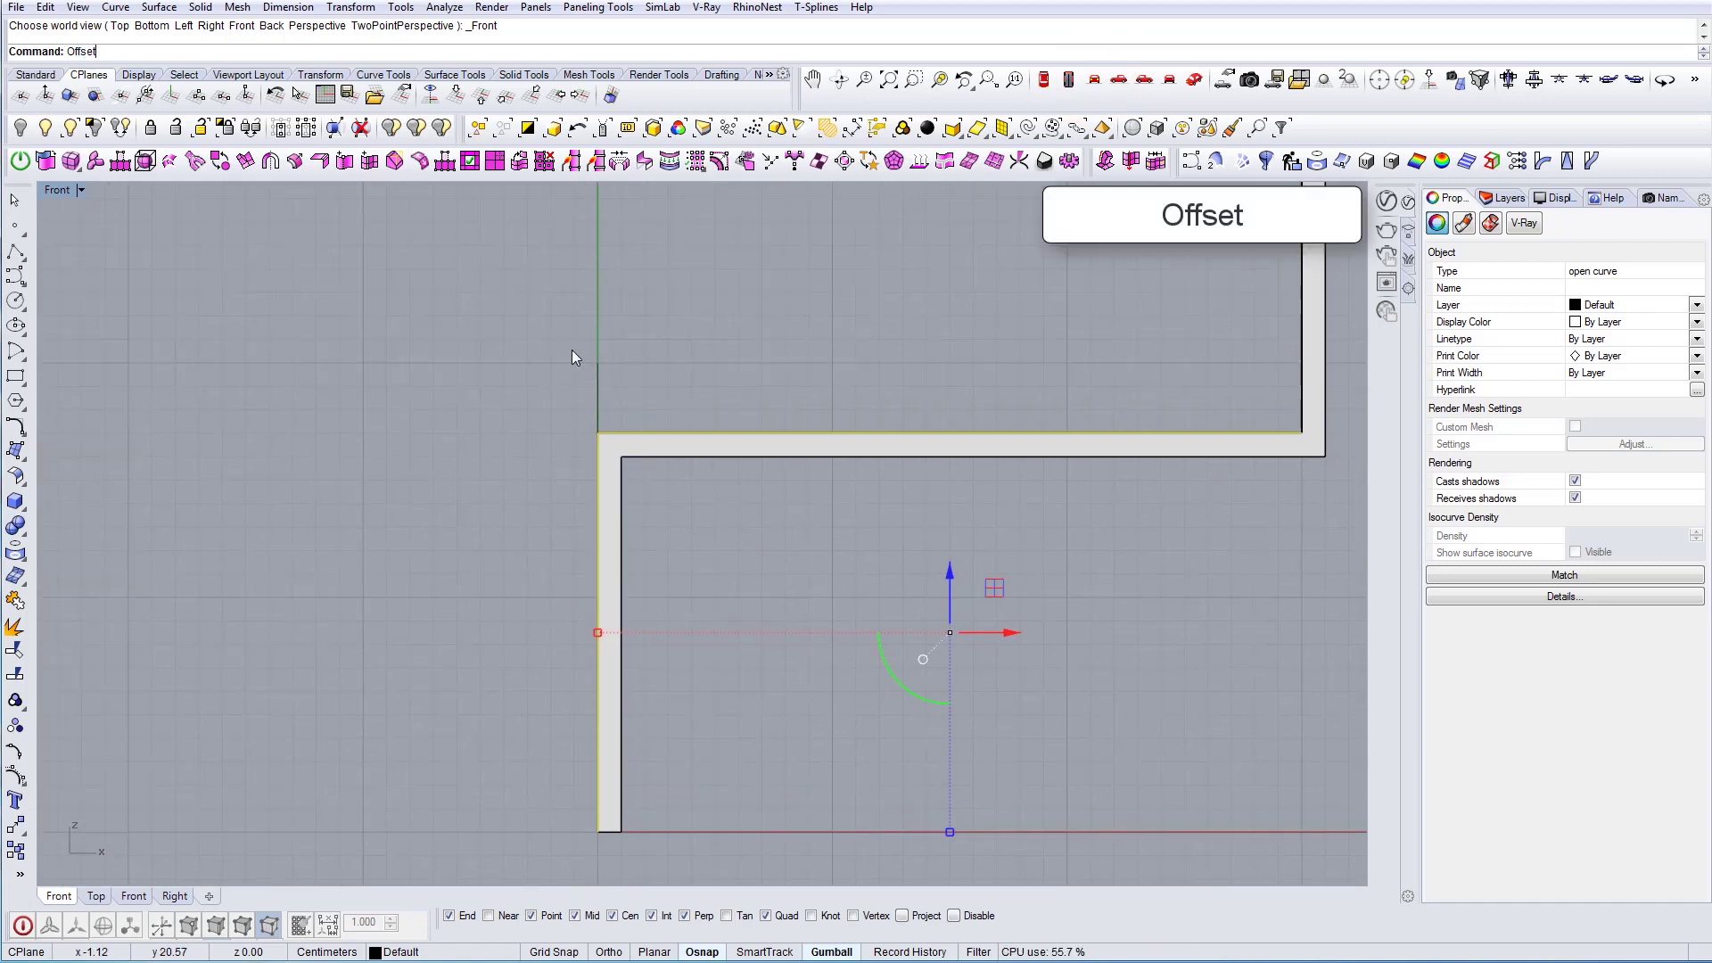
key("Return")
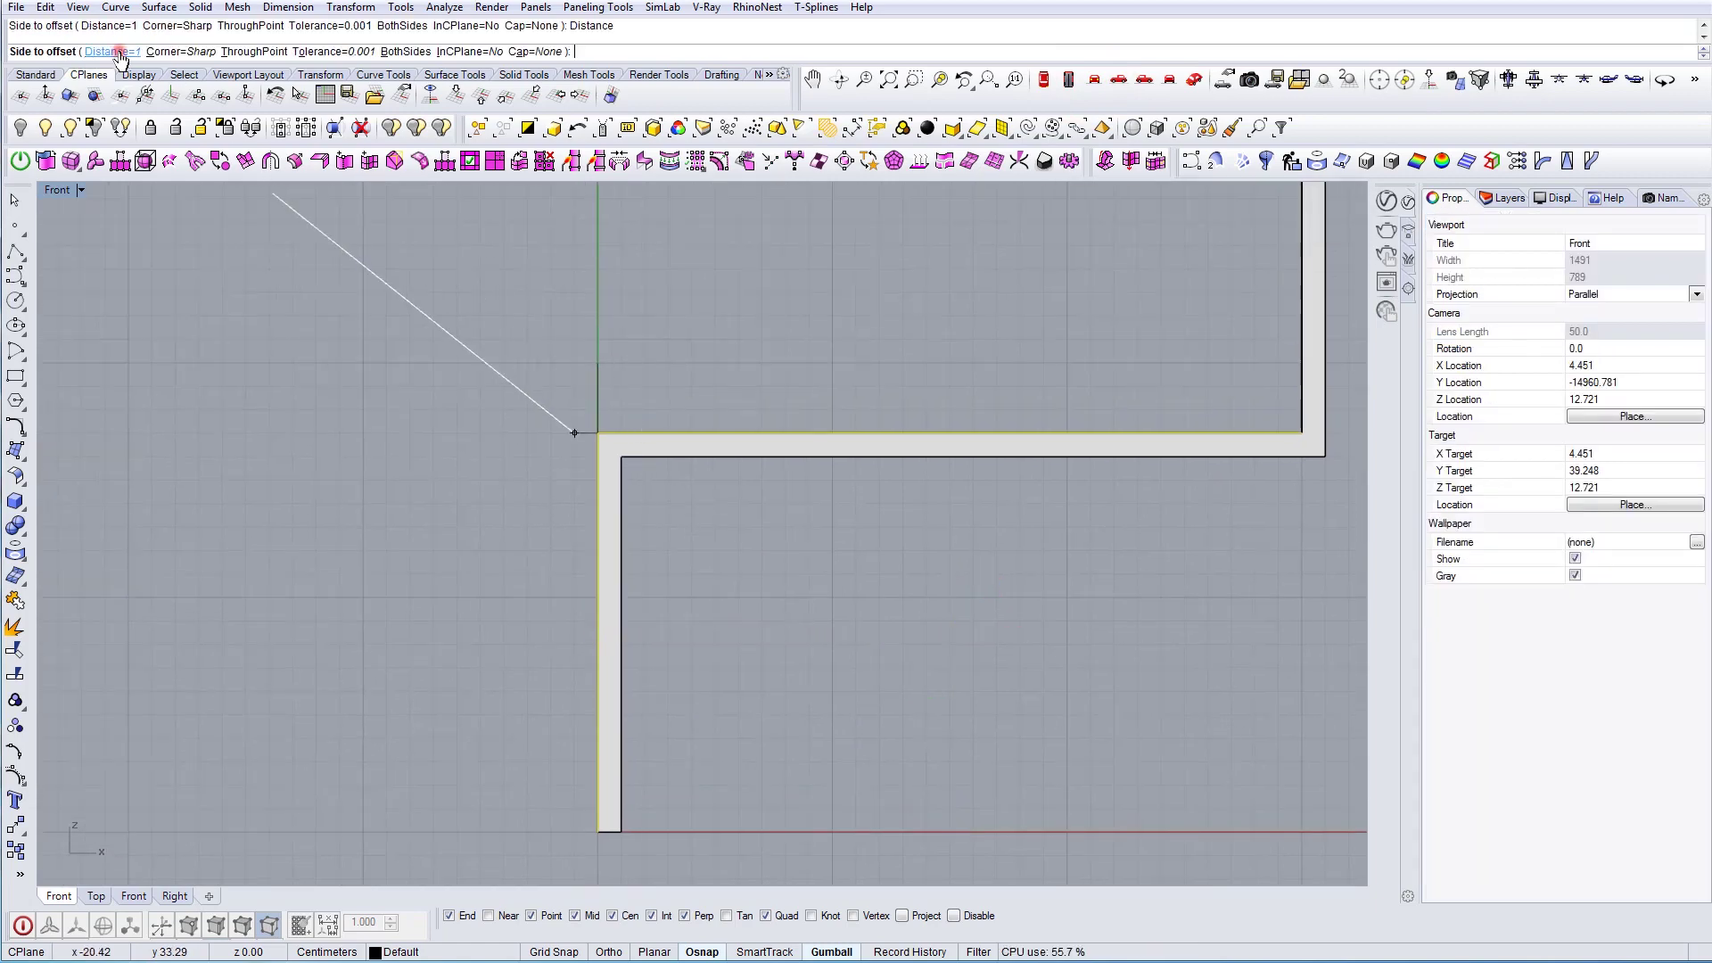
left_click(107, 50)
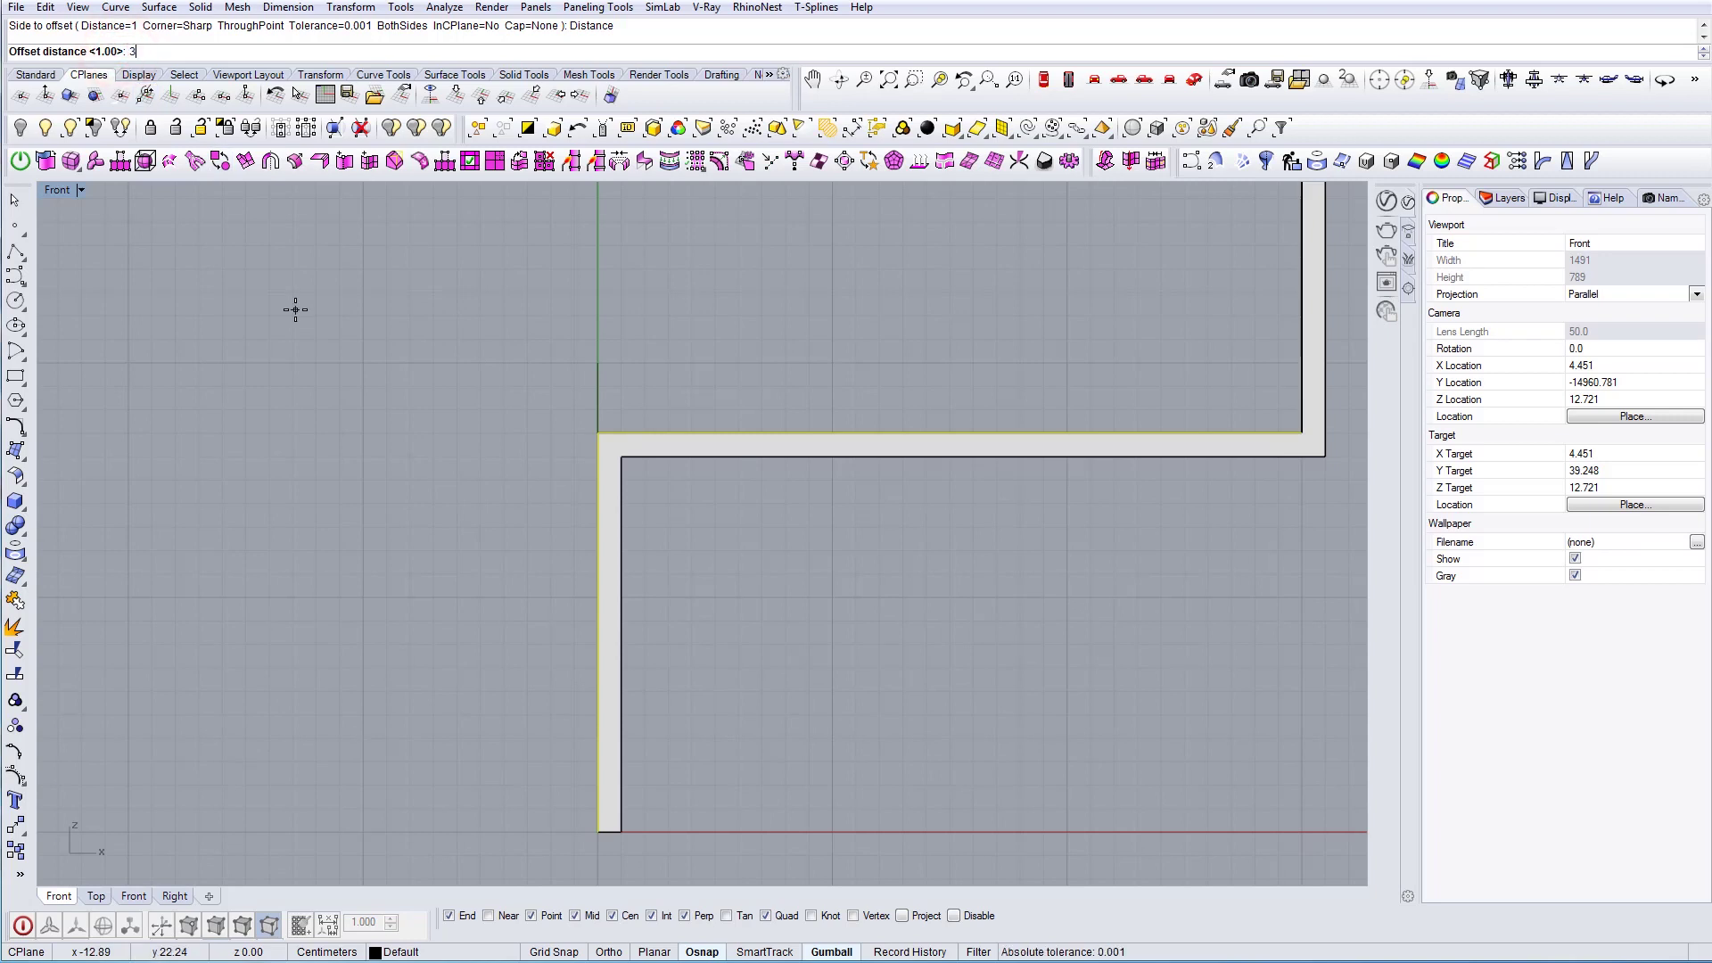
key("Return")
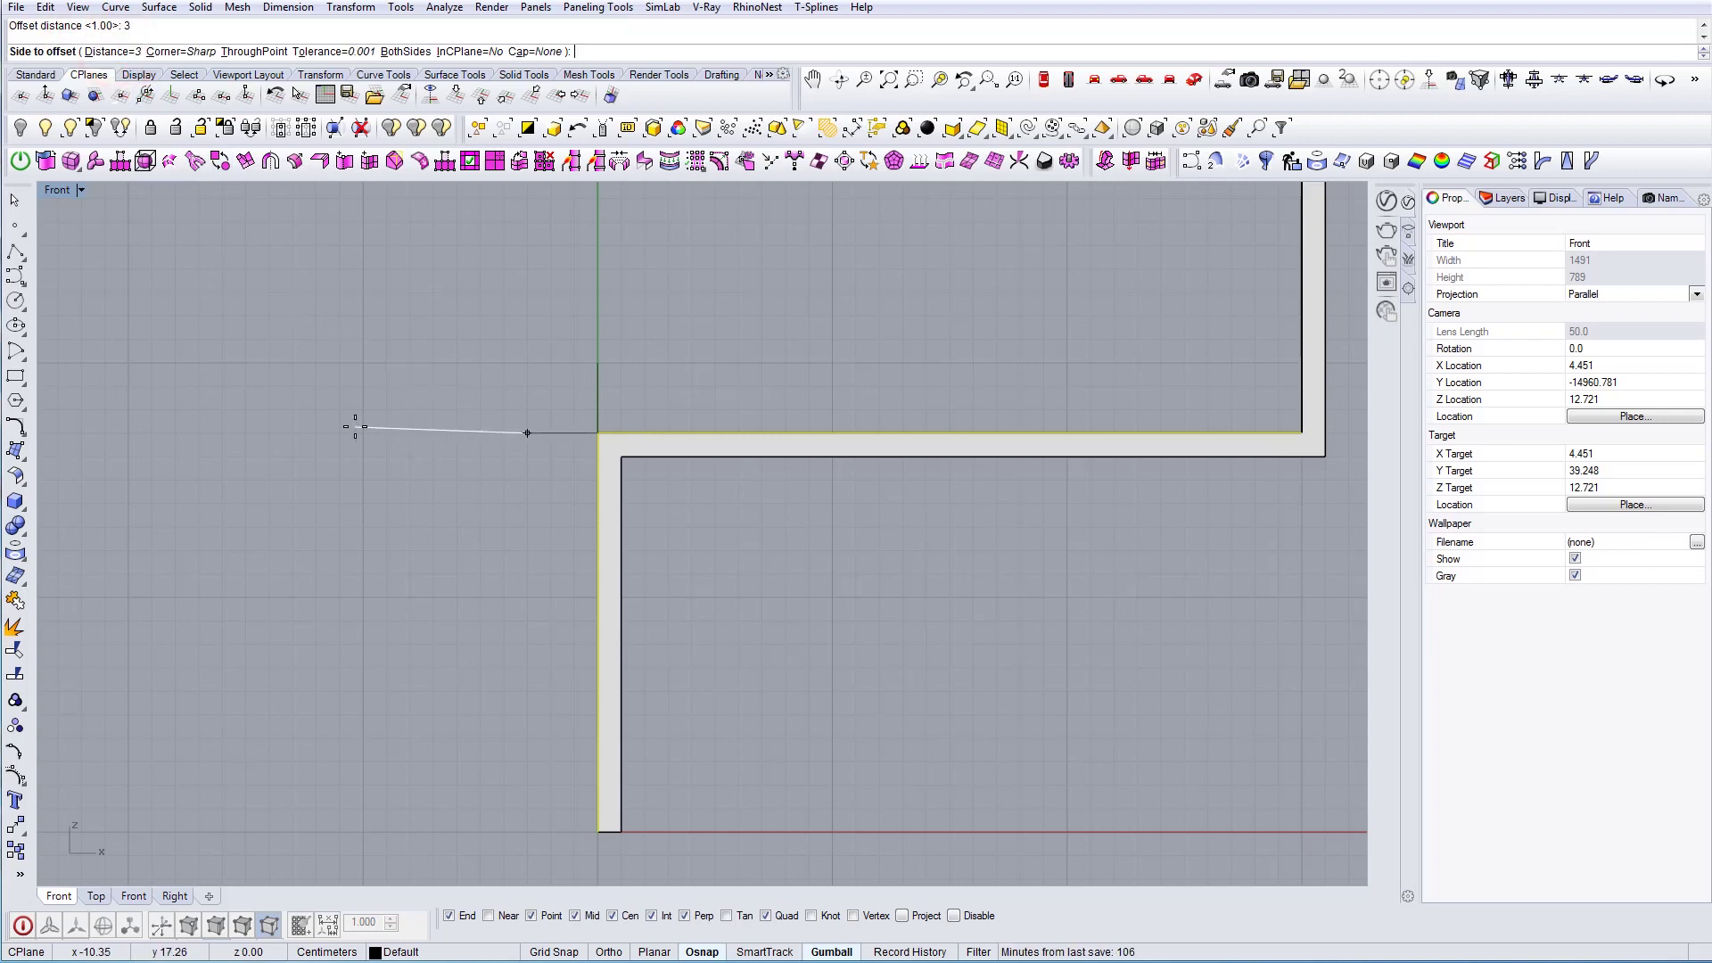
left_click(303, 419)
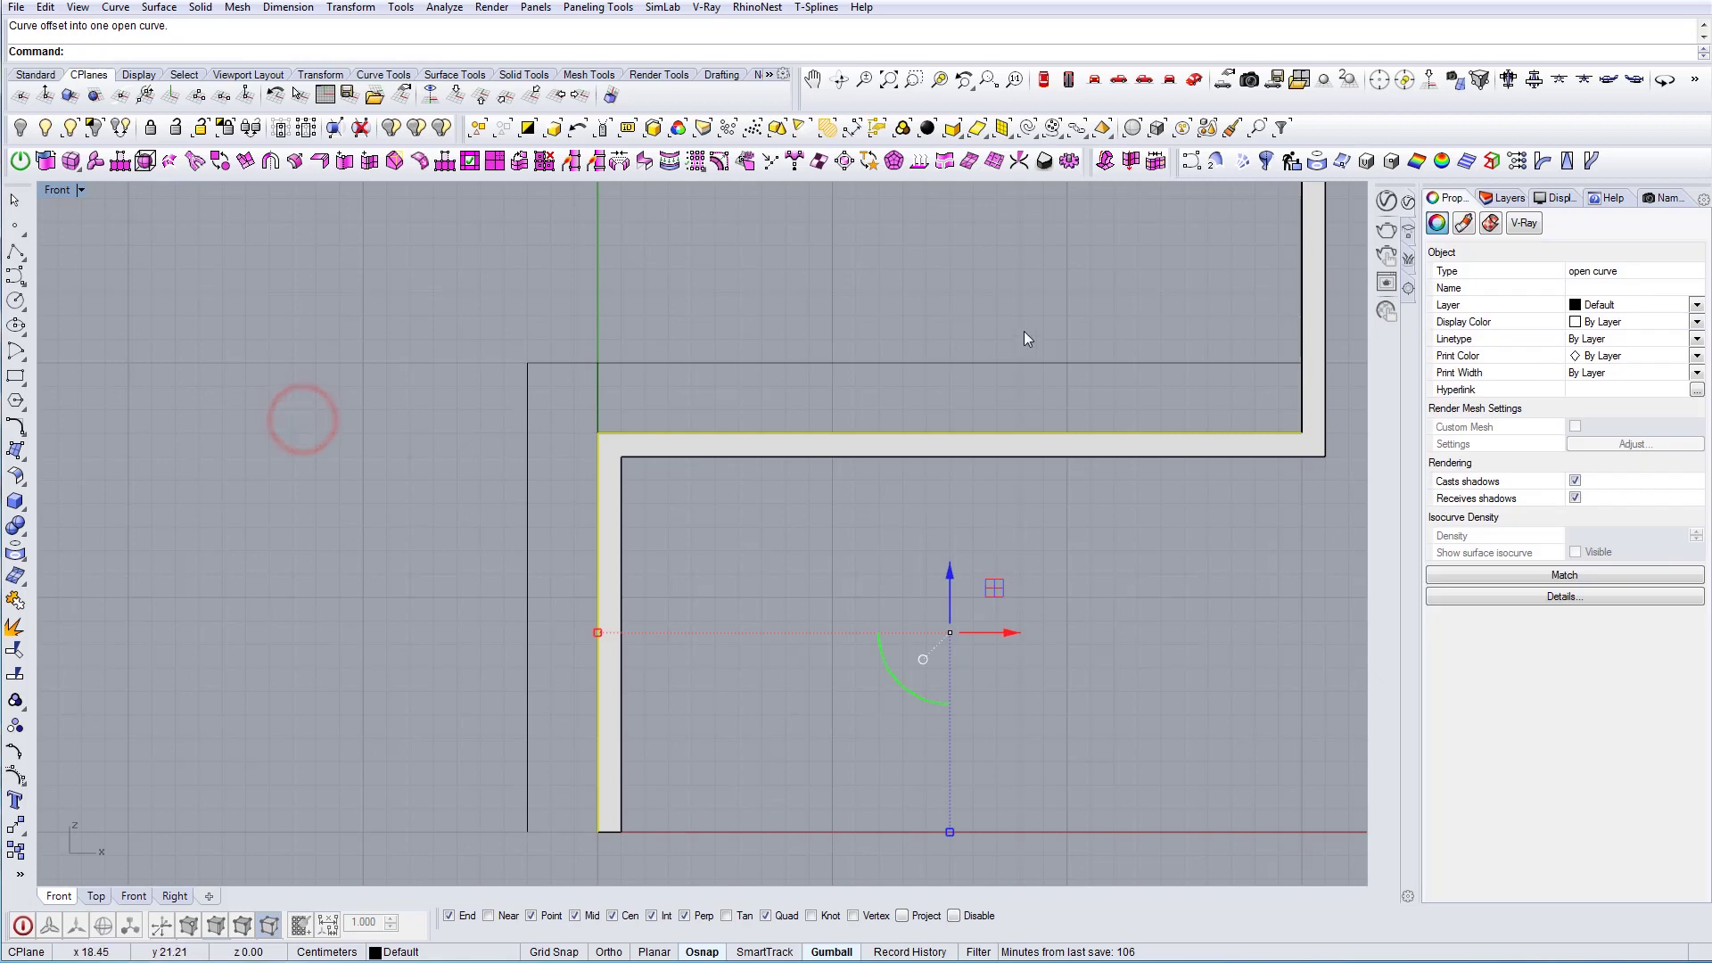
Examine the offset curve alongside the joined edge curve around the first step
key("Escape")
left_click_drag(769, 412, 725, 325)
right_click_drag(924, 489, 704, 450)
scroll(680, 430, "down", 3)
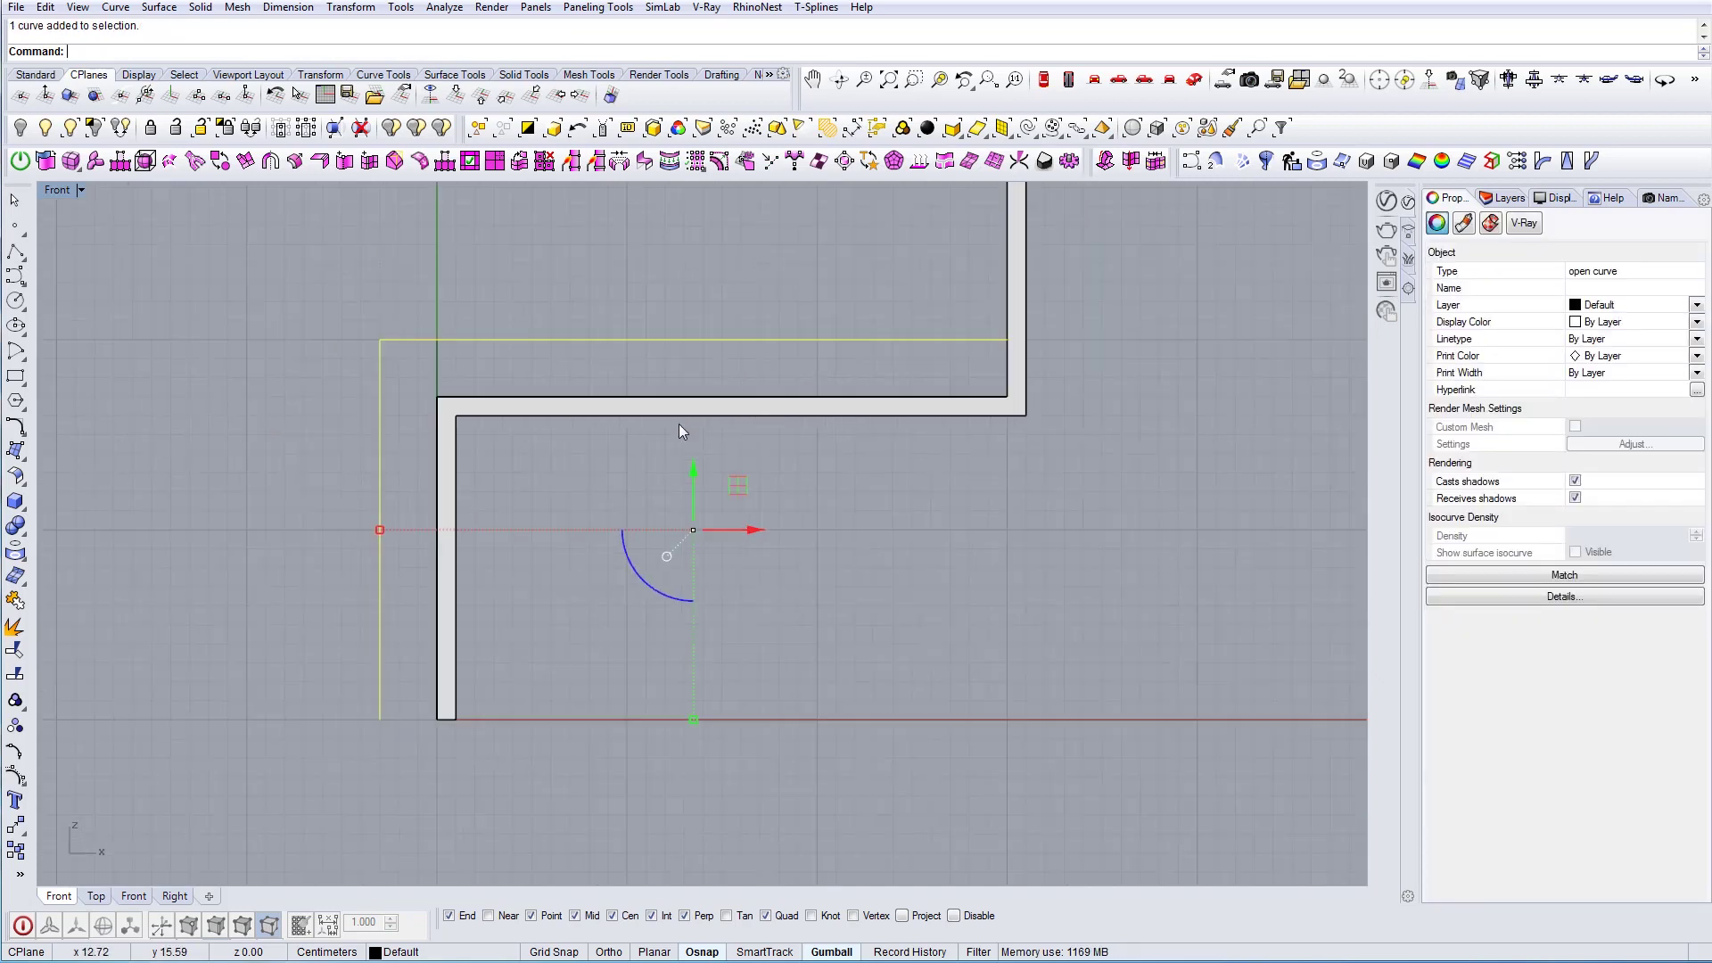
scroll(435, 408, "up", 3)
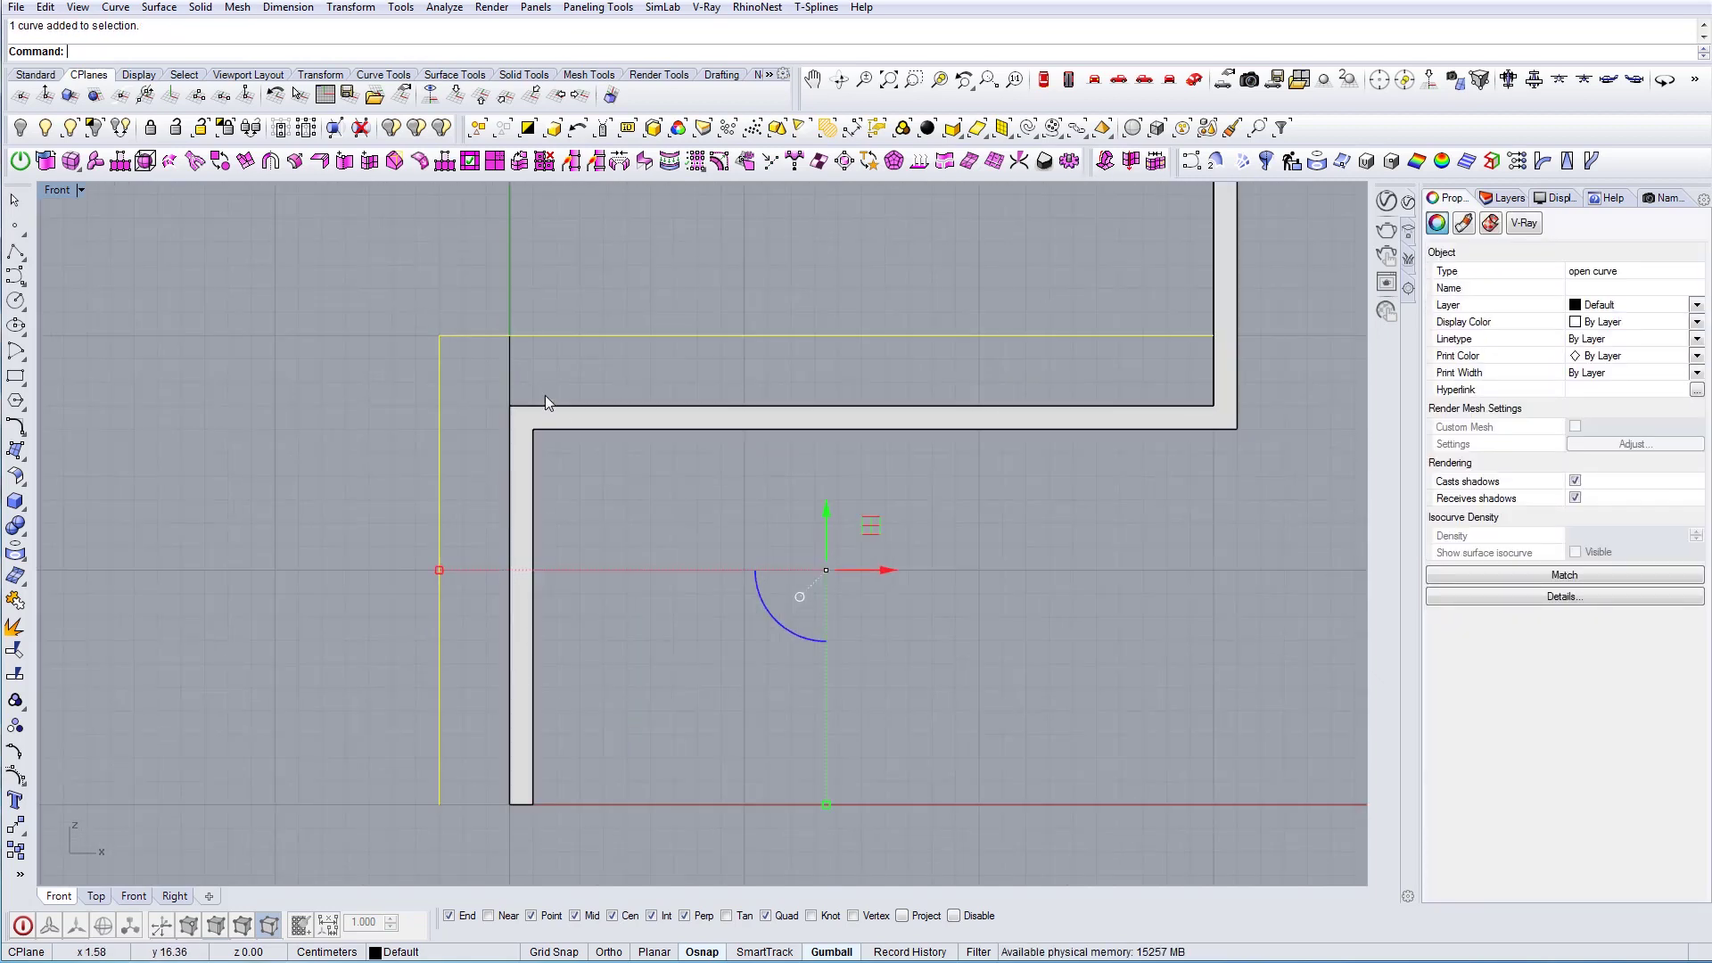
left_click(497, 576)
right_click_drag(516, 650, 516, 564)
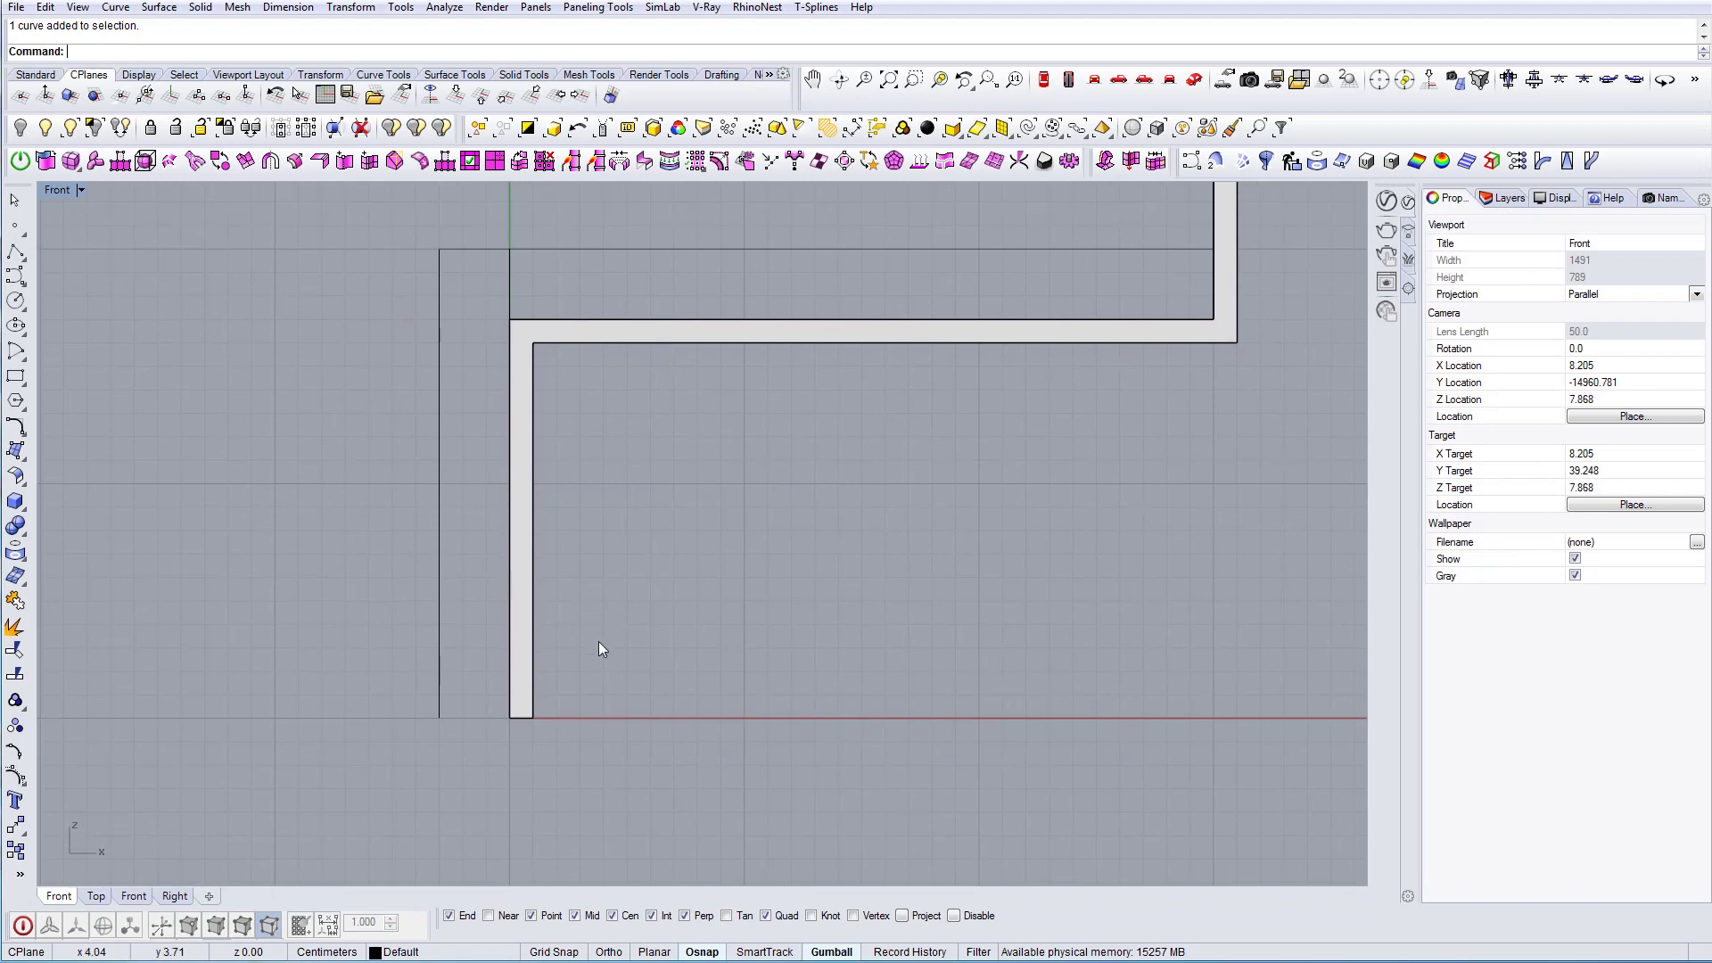
left_click(594, 314)
left_click(343, 594)
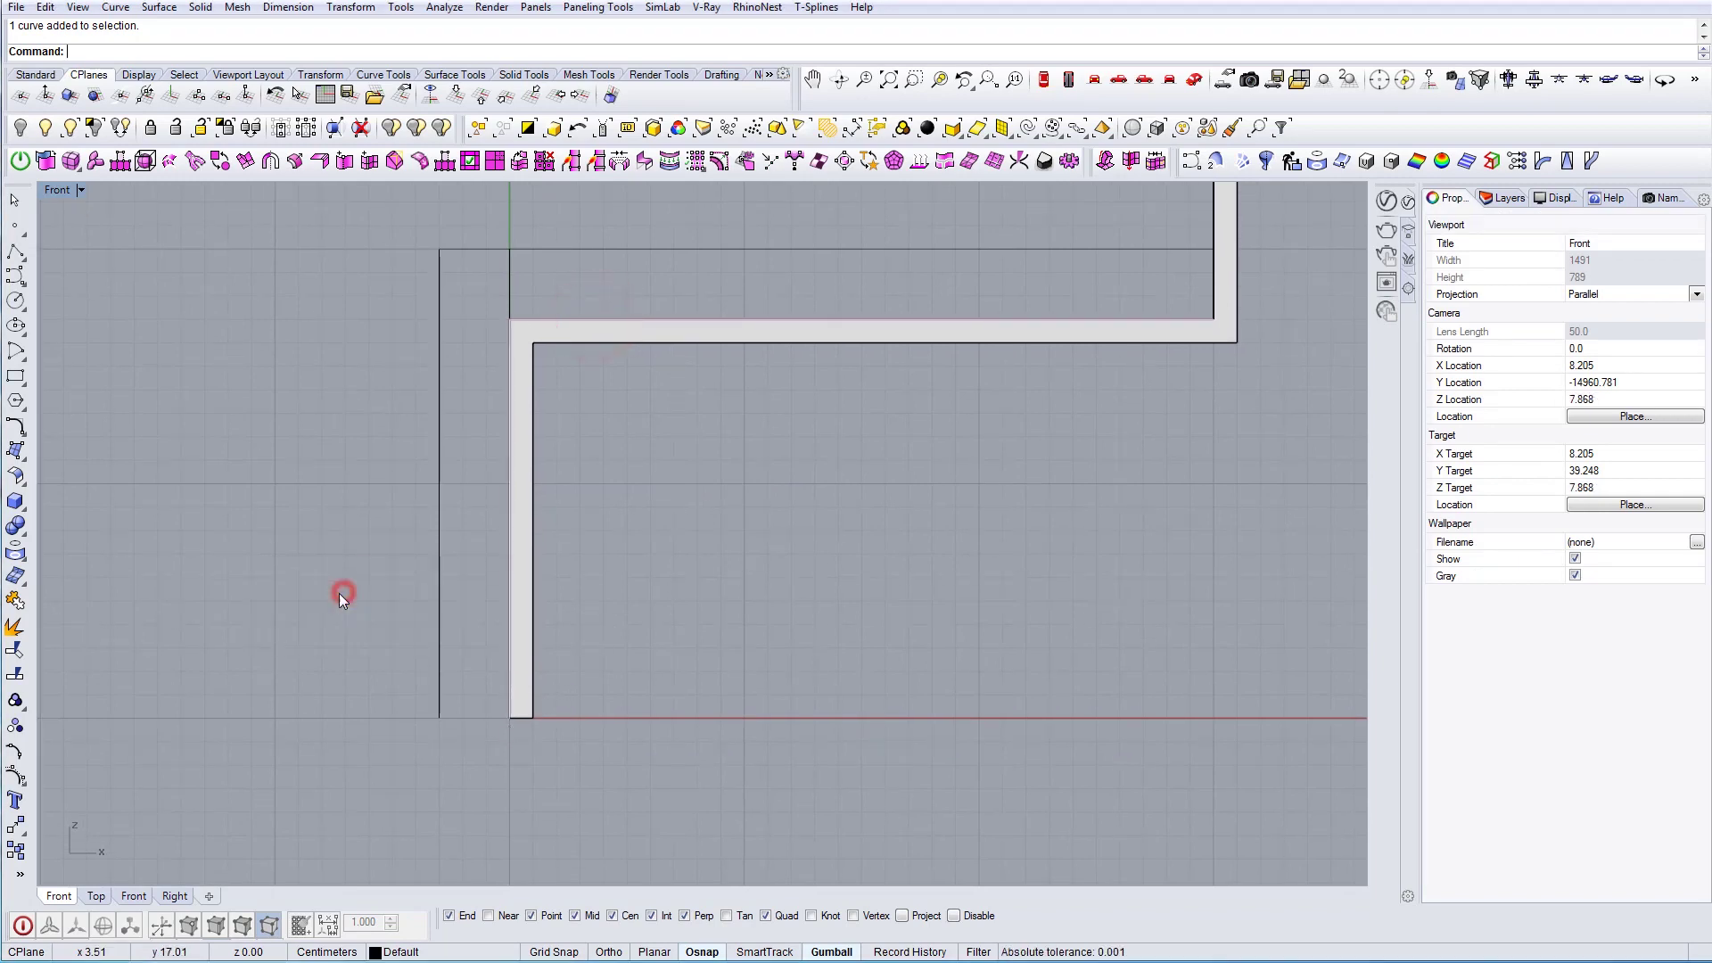
left_click_drag(467, 329, 432, 318, "shift")
right_click_drag(660, 546, 654, 581)
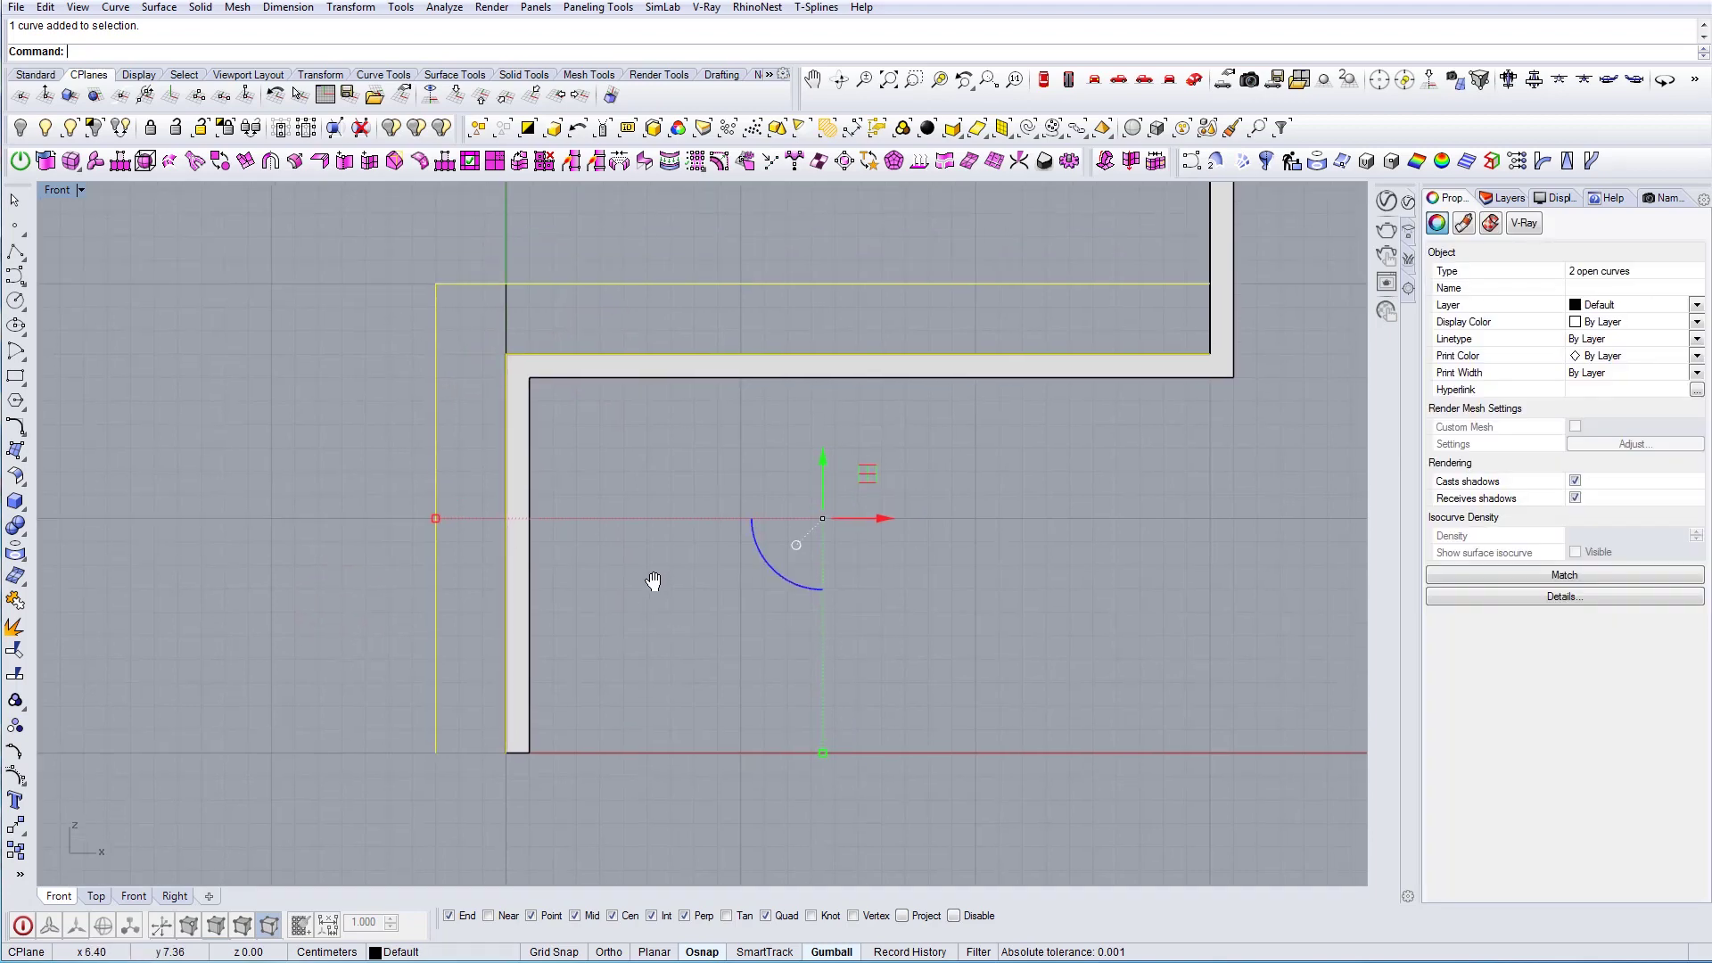
Hide the stepped staircase solid so that only the step curves remain
left_click(1222, 229)
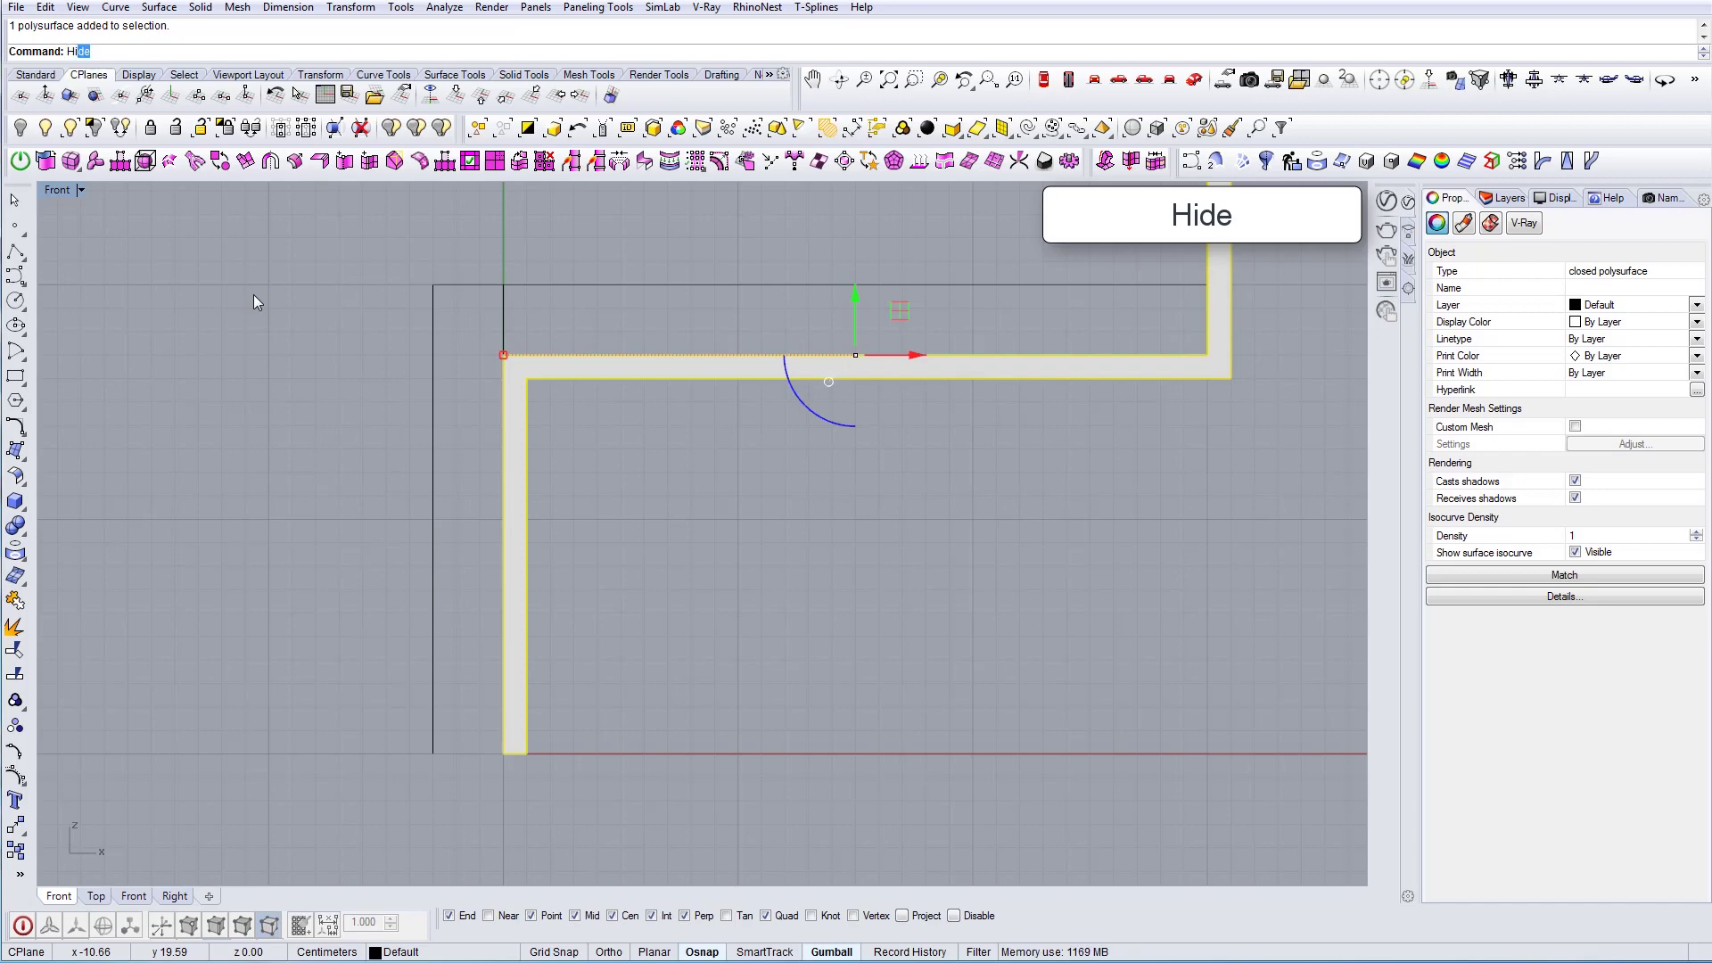
type("Hi")
key("Return")
Move the 3 cm vertical line from the riser corner to the far end of the tread curves, bridging their endpoints
left_click_drag(699, 403, 494, 313)
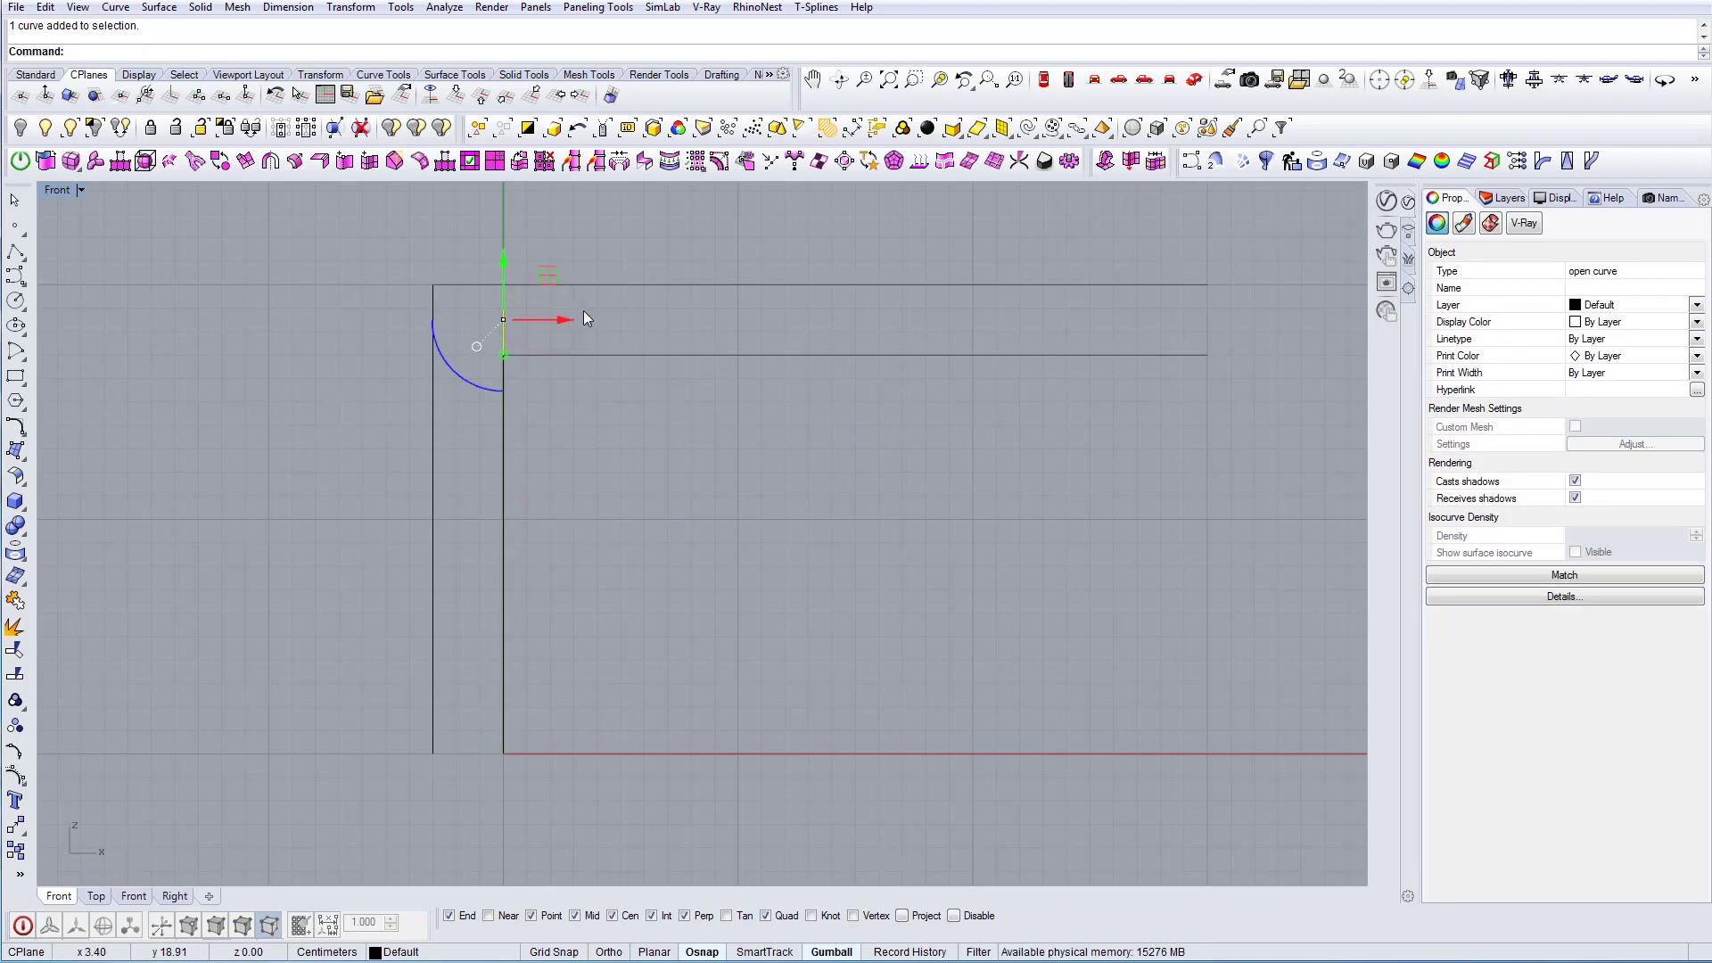
type("m")
key("Return")
left_click(508, 286)
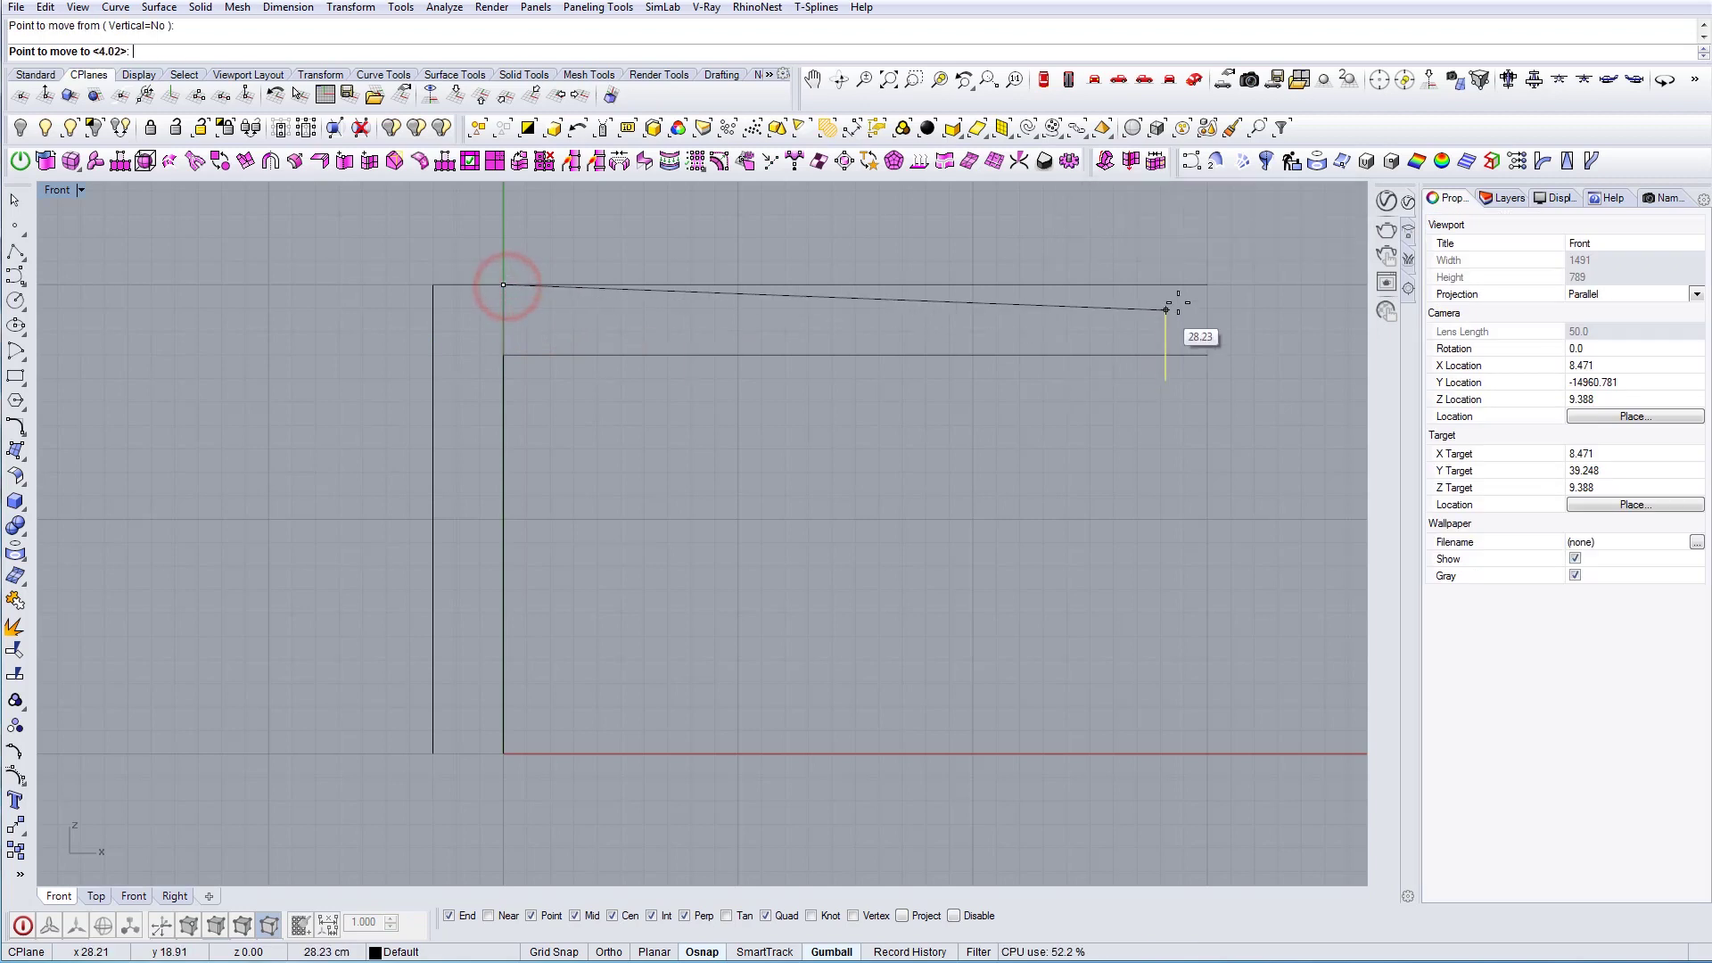
left_click(1208, 292)
key("Escape")
right_click_drag(826, 514, 860, 511)
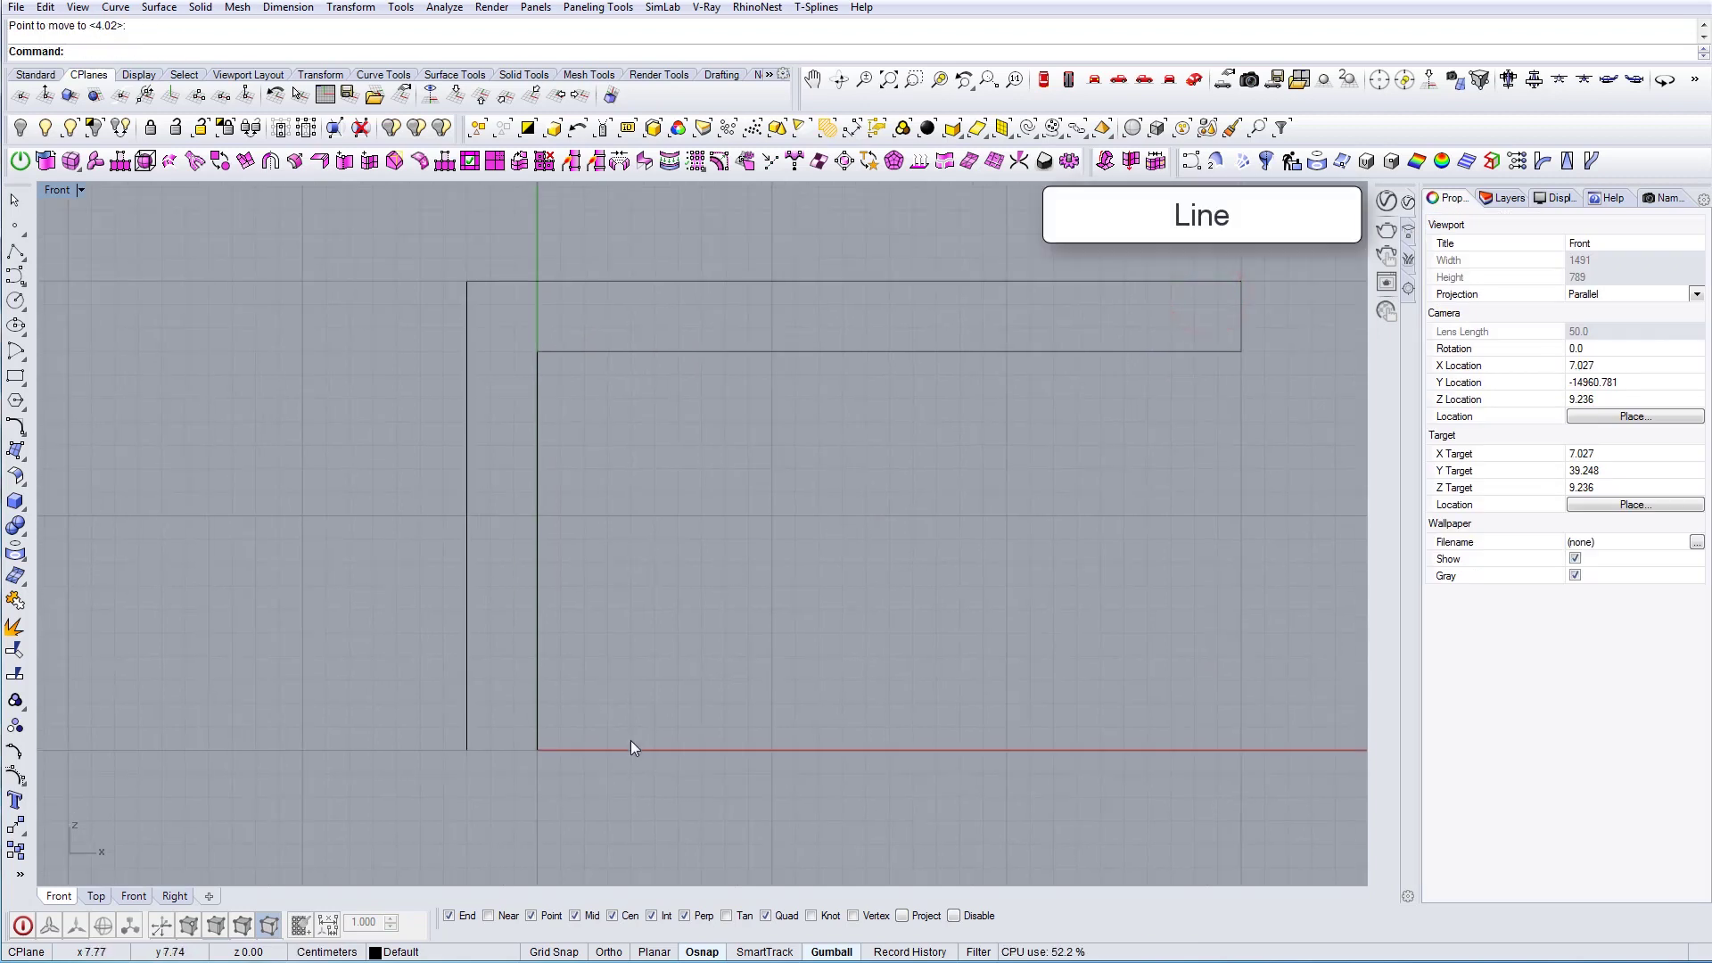
Draw a 3 cm horizontal line connecting the lower endpoints of the two riser curves
type("line")
key("Return")
left_click(466, 750)
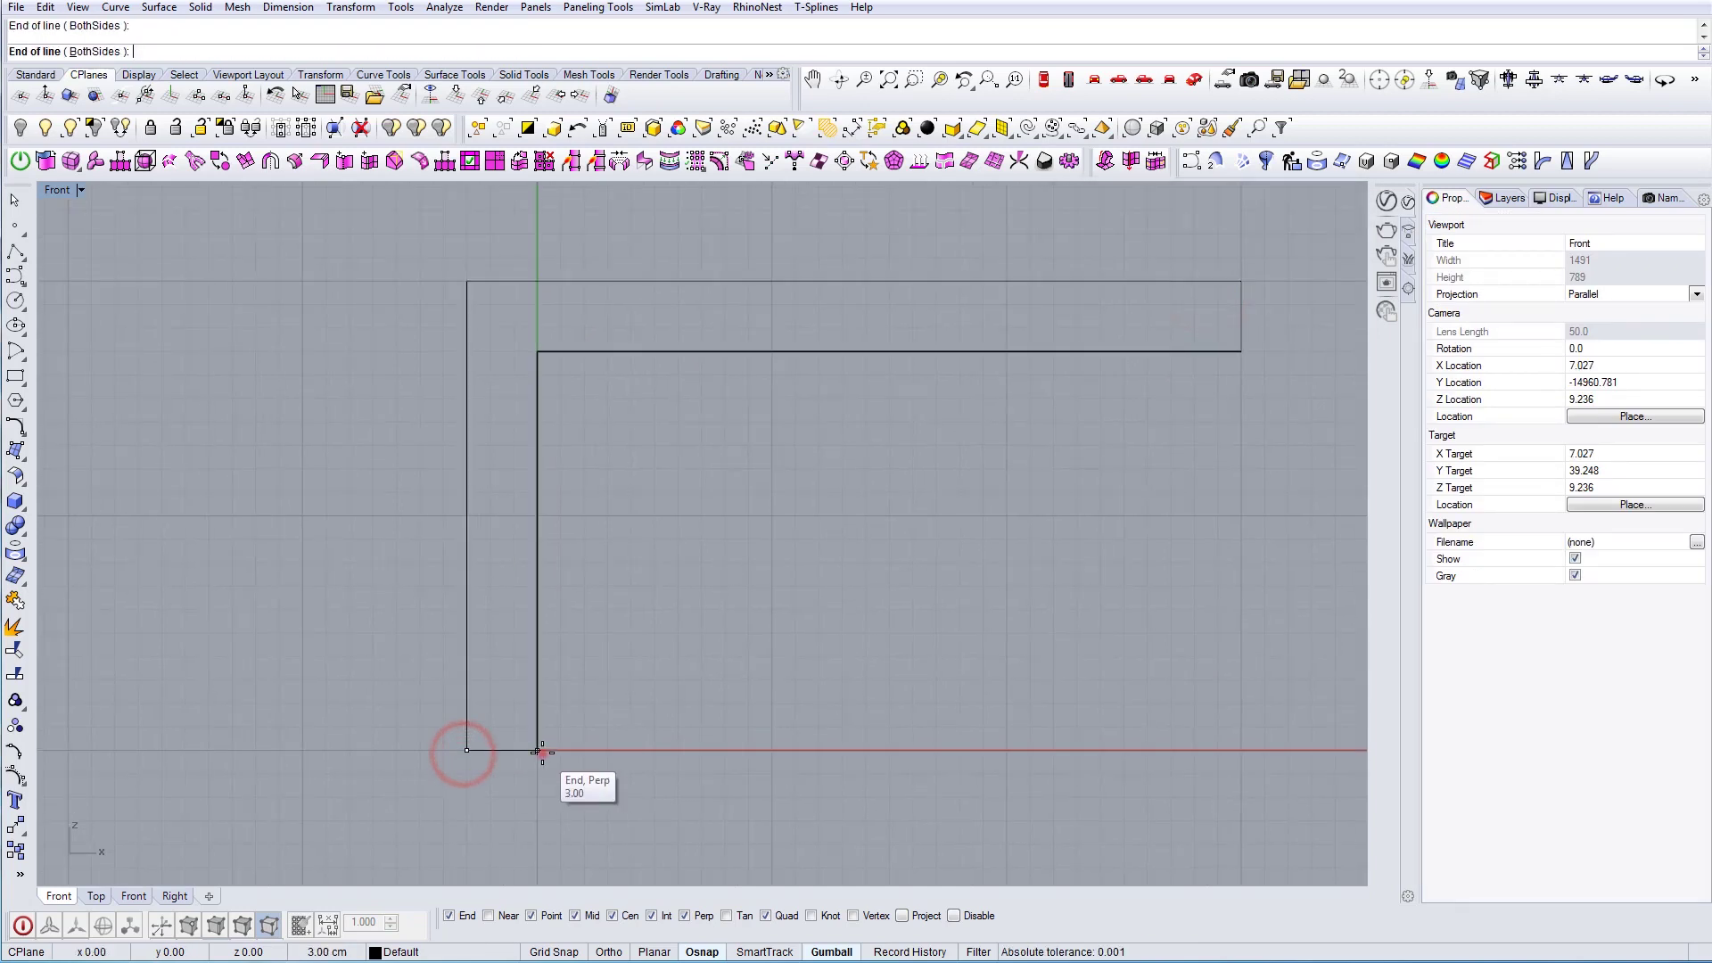
left_click(537, 750)
Join the four open curves of the L-shaped step outline into one closed profile
left_click_drag(708, 459, 424, 266)
type("Joi")
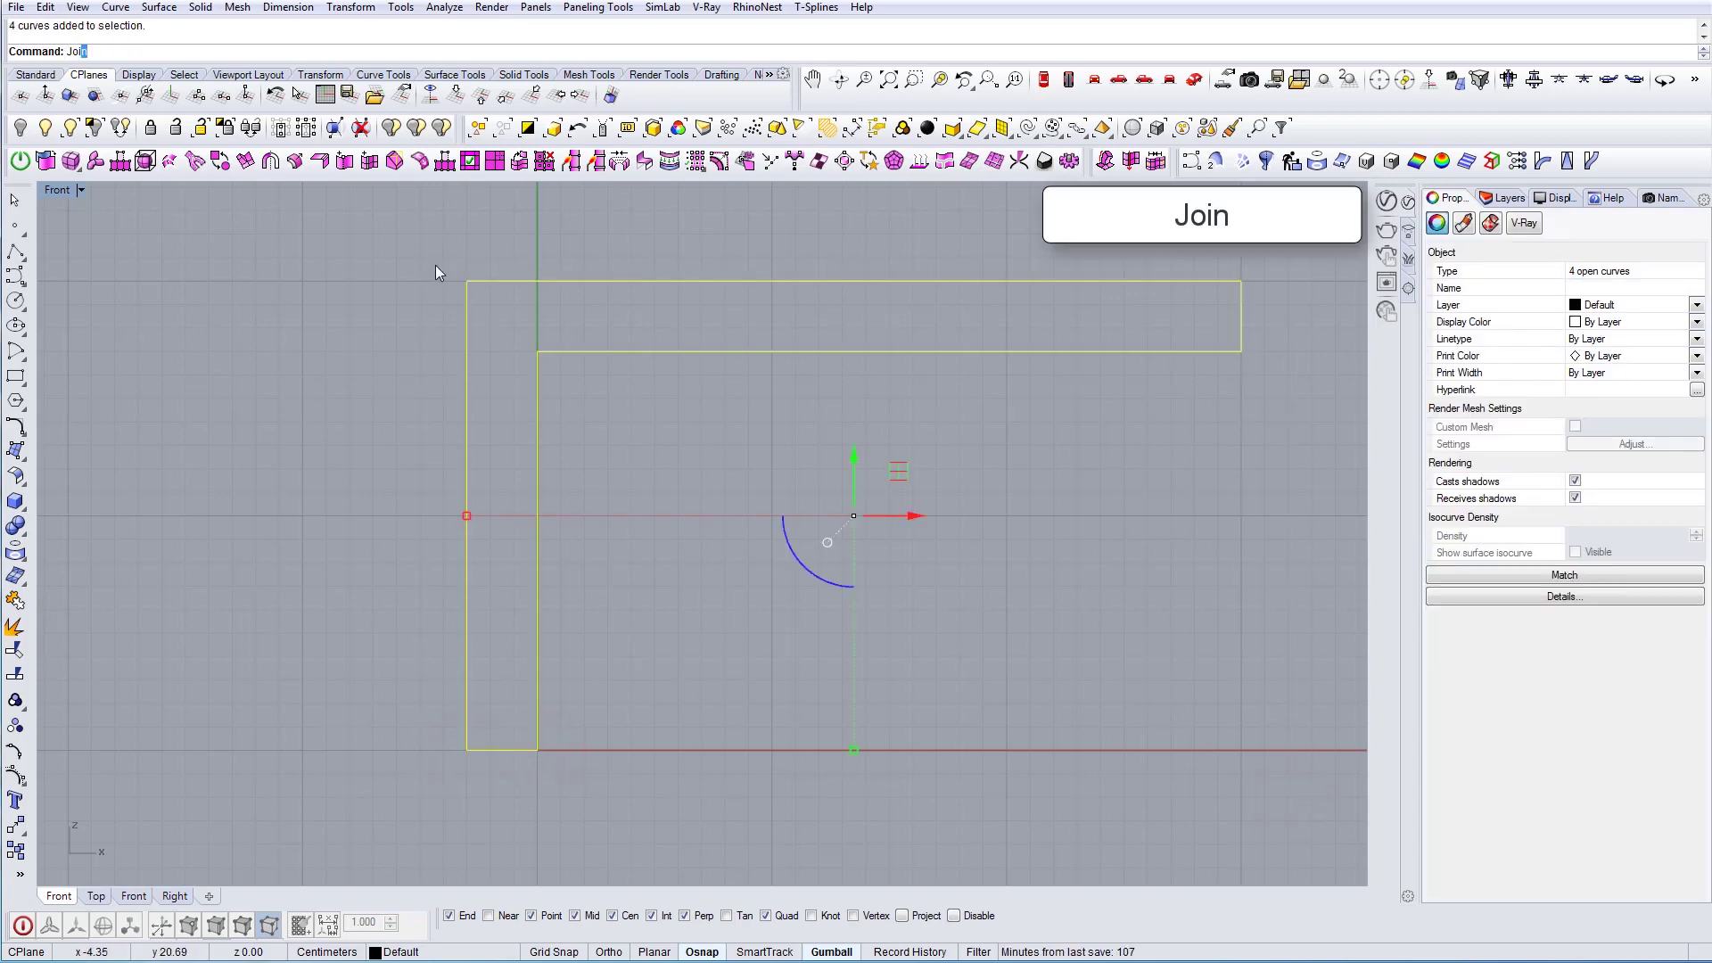
type("n")
key("Return")
left_click(926, 239)
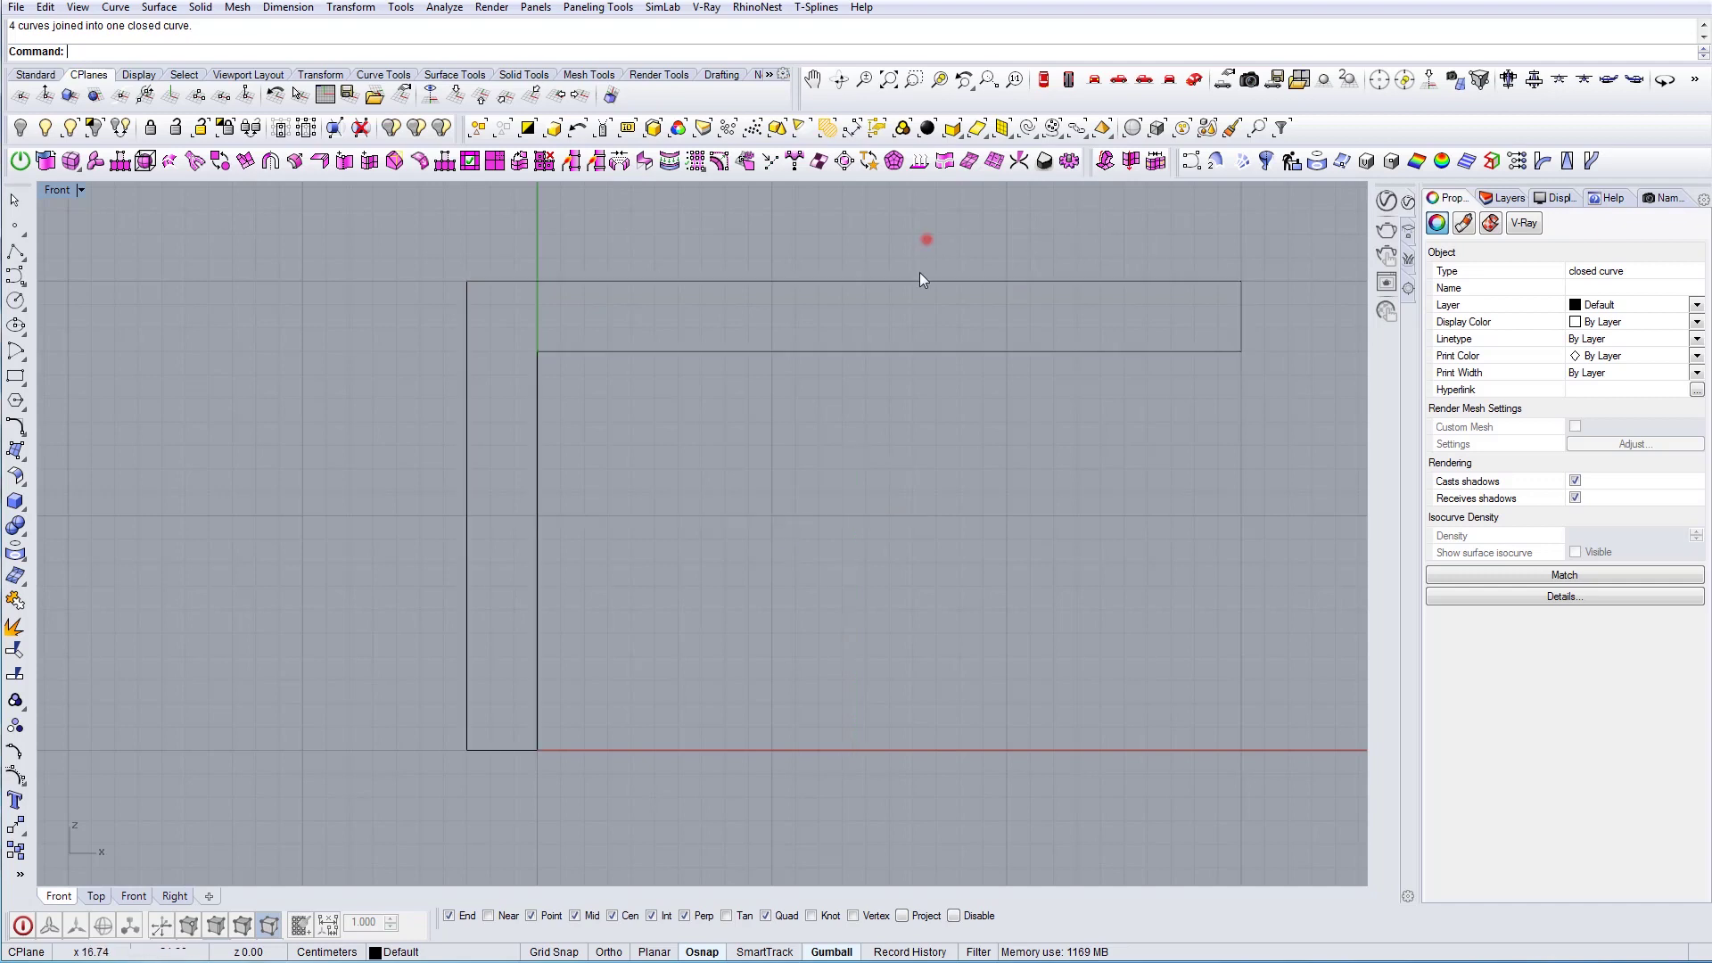
Examine the joined L-shaped profile as a whole and around its riser and tread
left_click(921, 280)
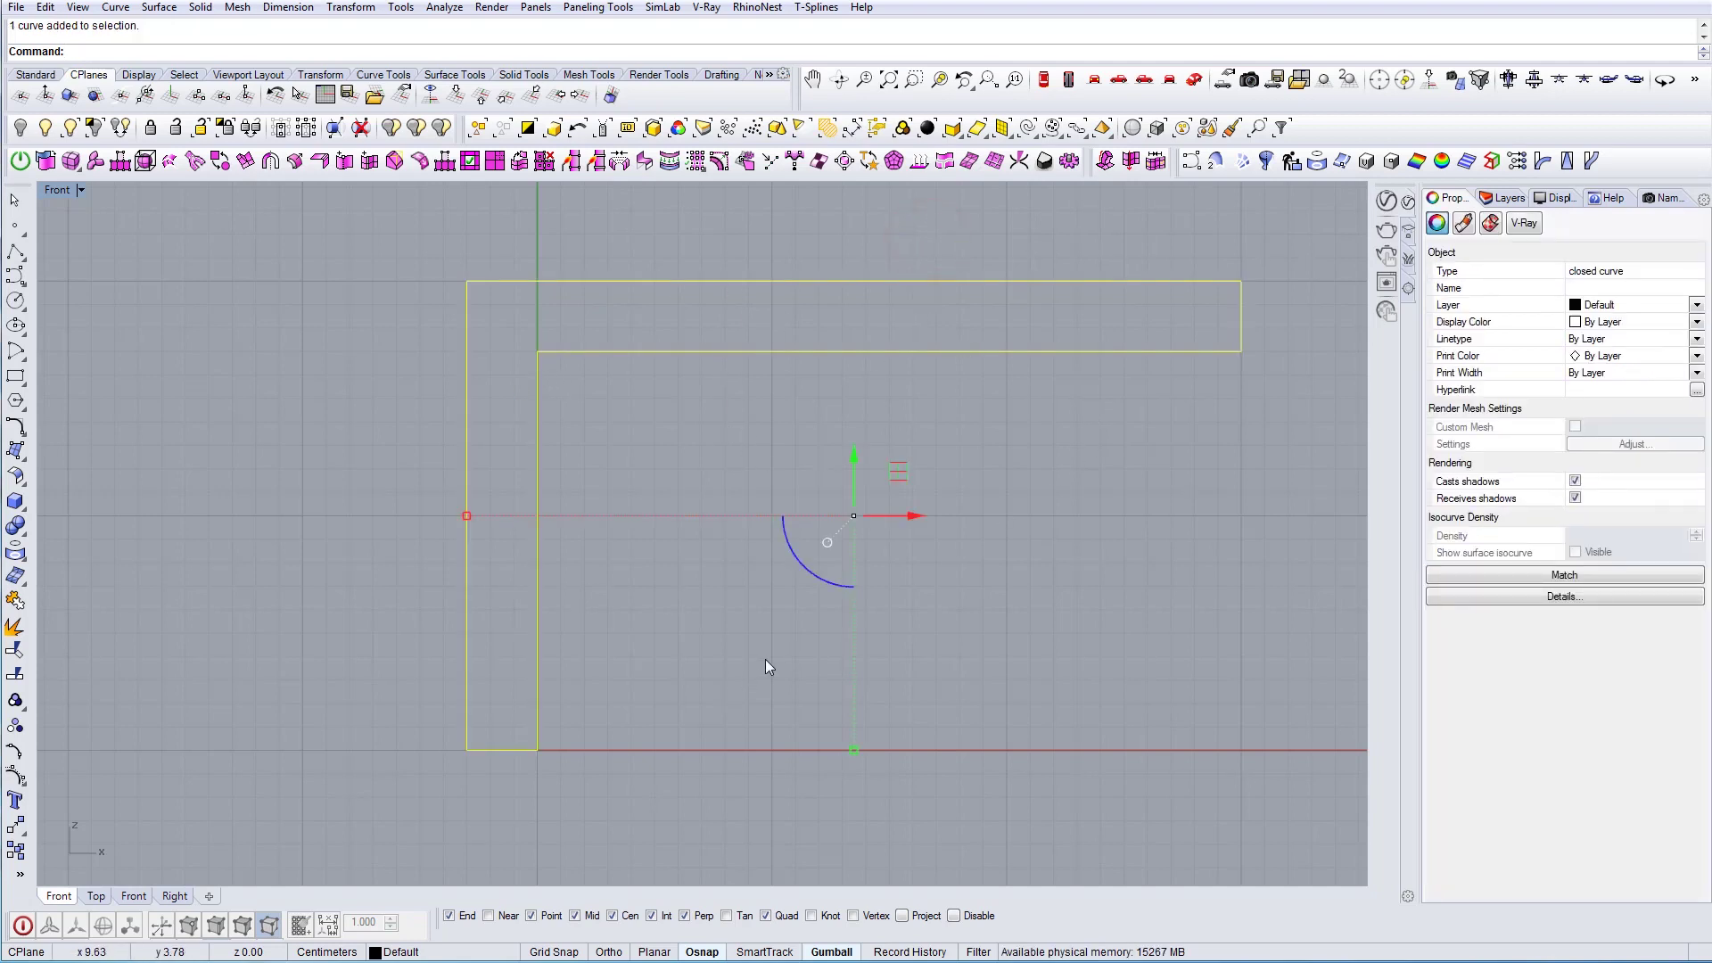
scroll(928, 485, "up", 1)
scroll(913, 485, "down", 4)
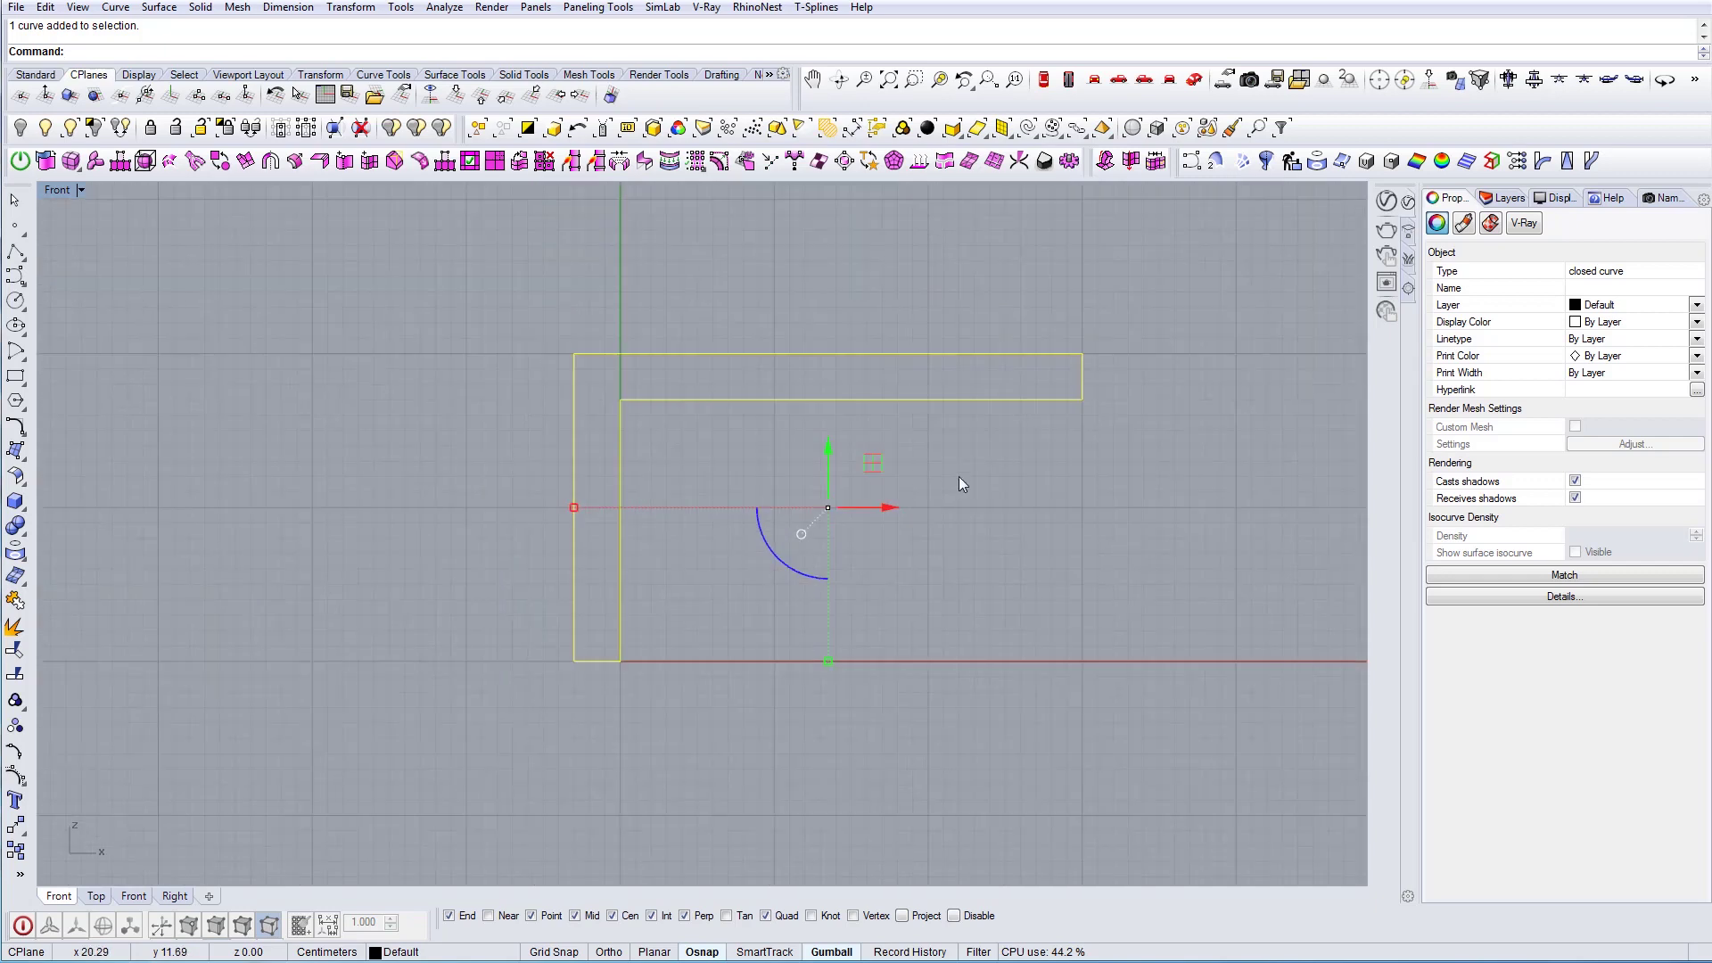
right_click_drag(913, 493, 908, 496)
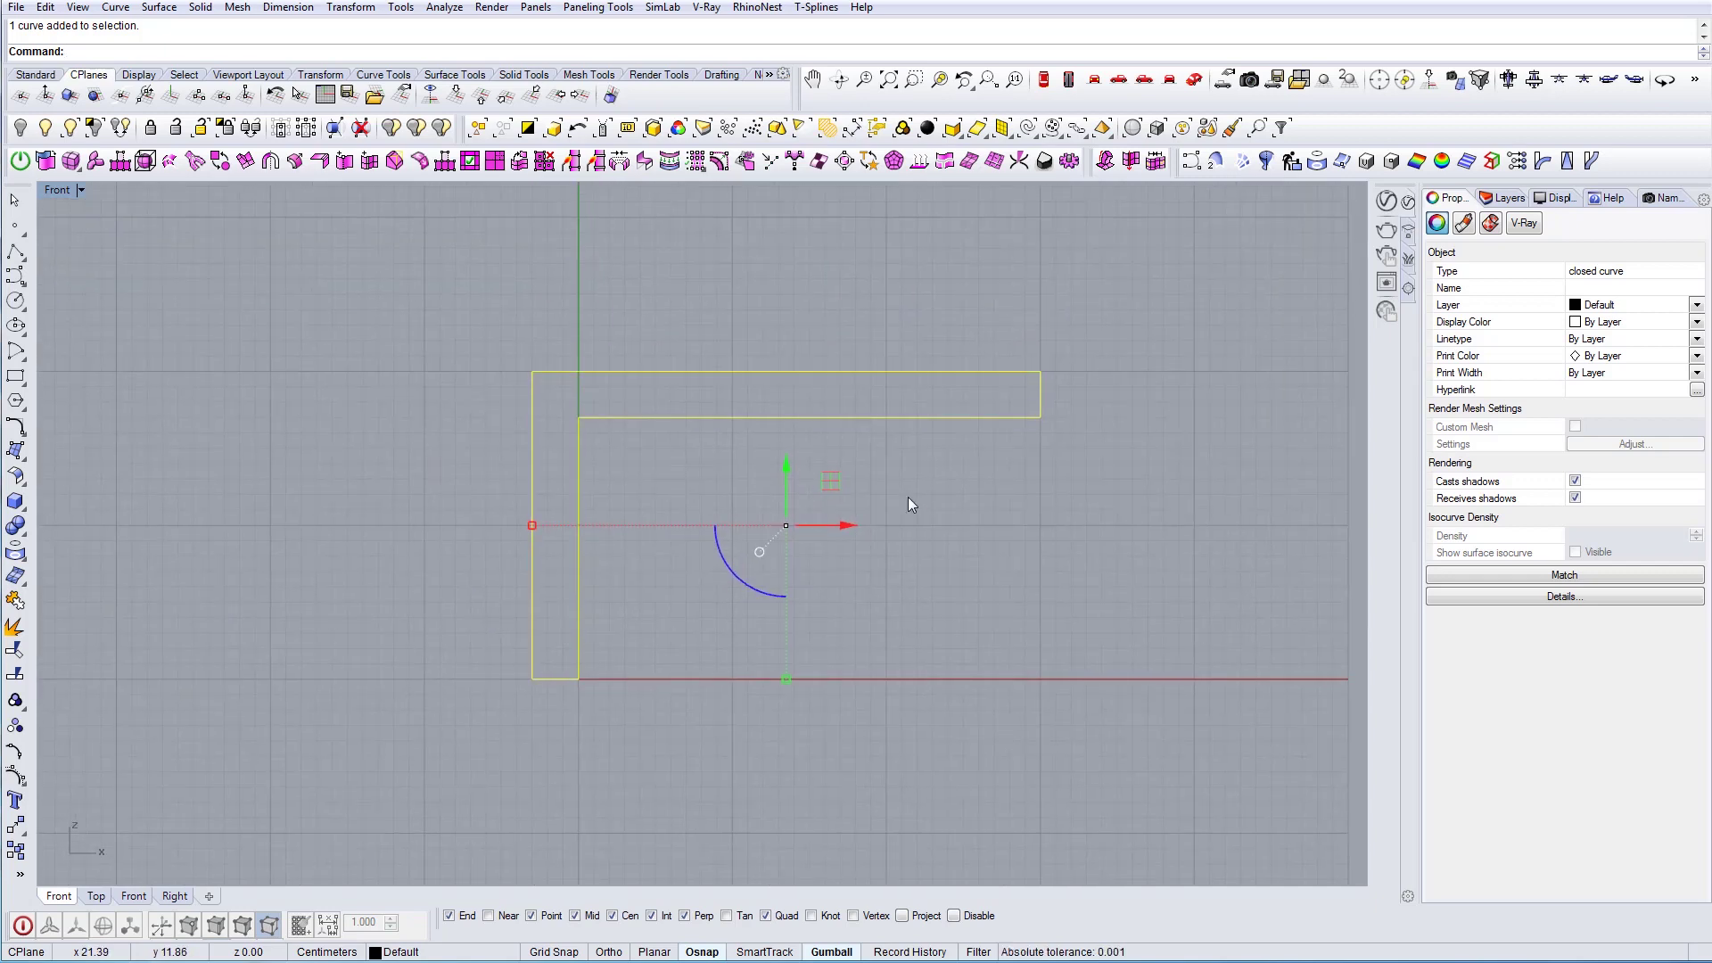
scroll(943, 699, "down", 5)
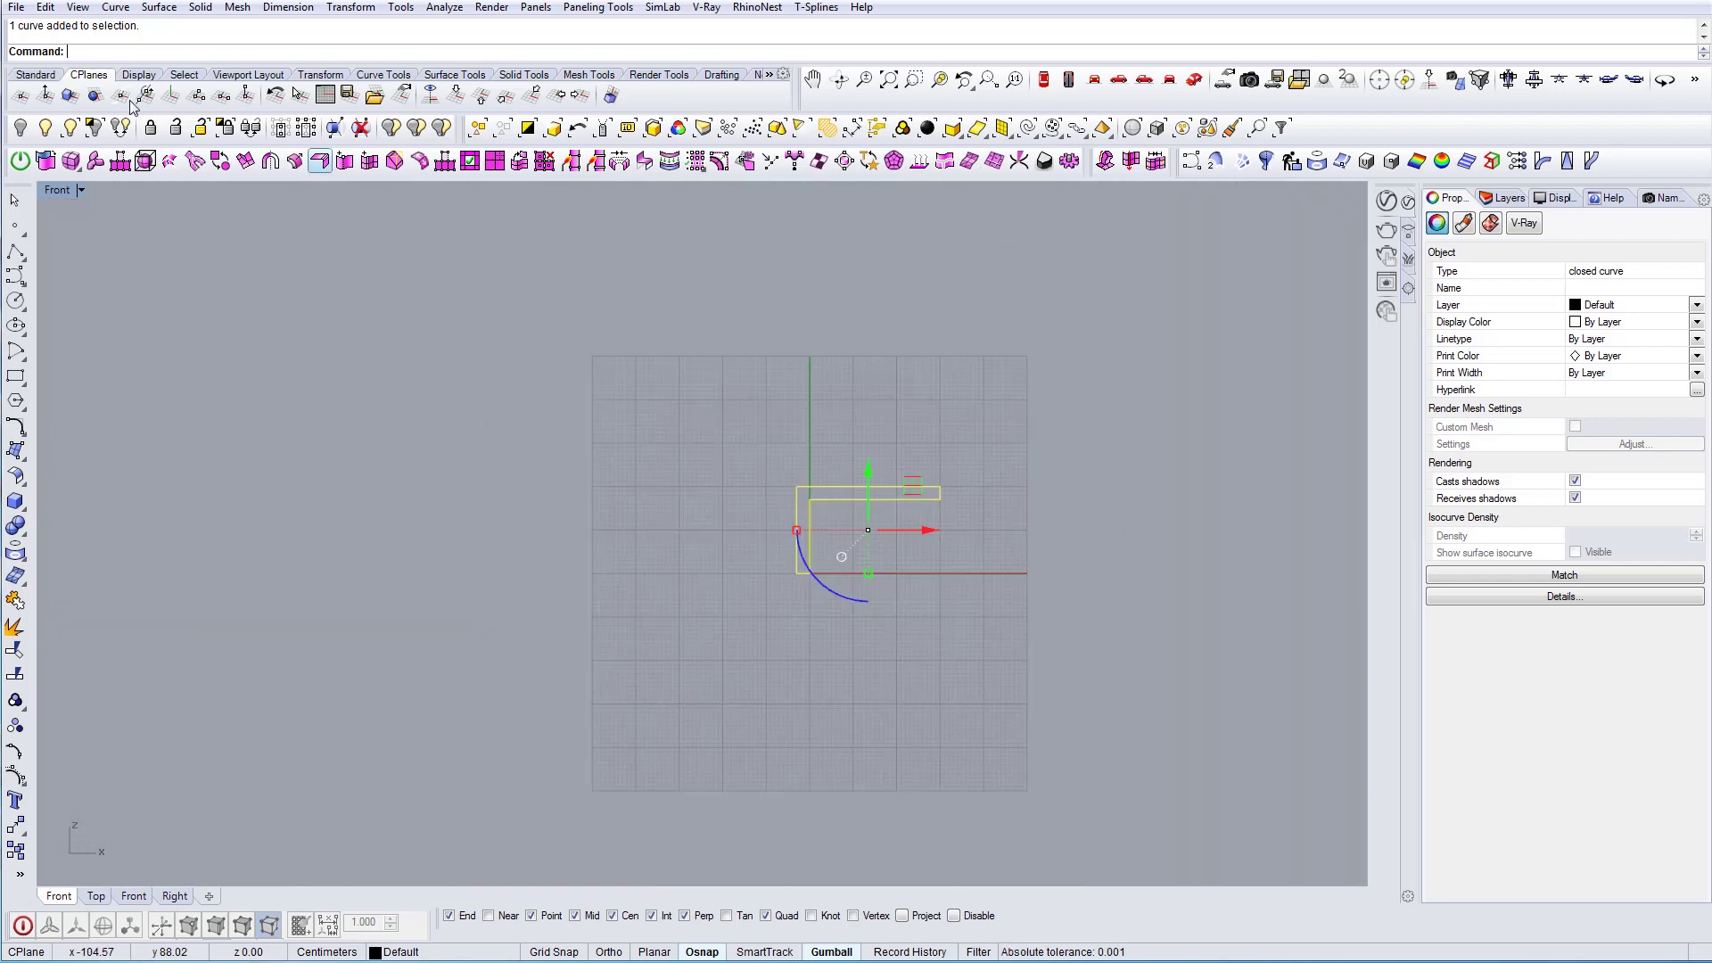
scroll(742, 489, "up", 7)
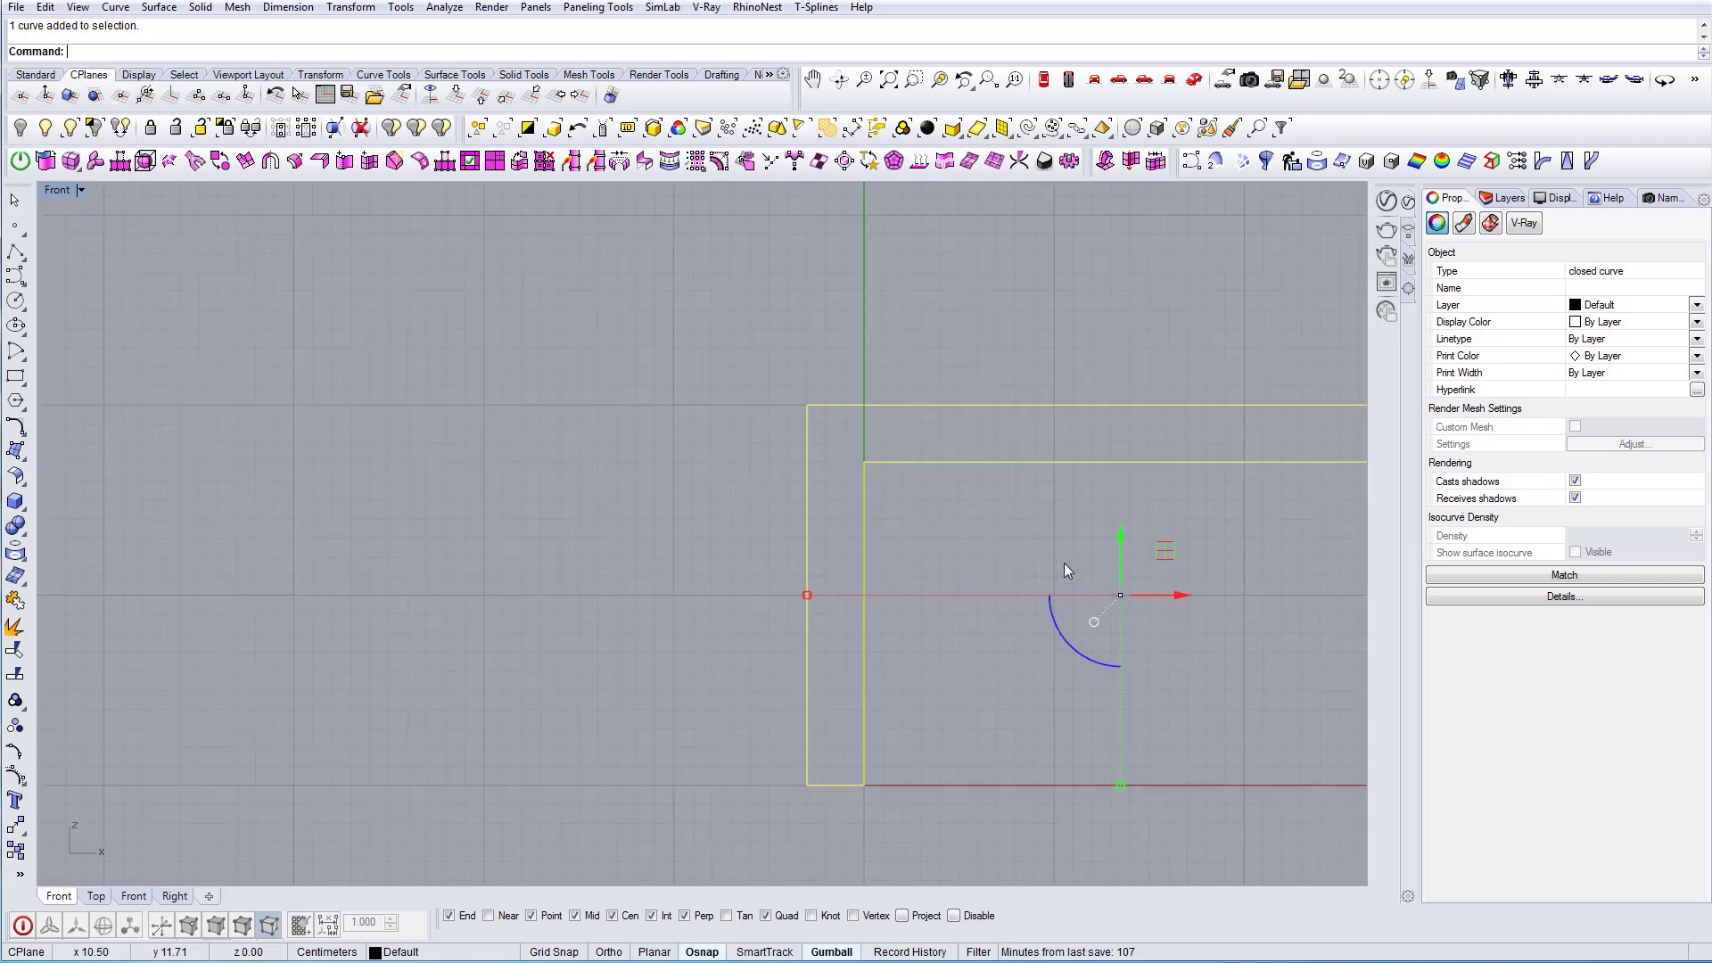
right_click_drag(992, 554, 830, 538)
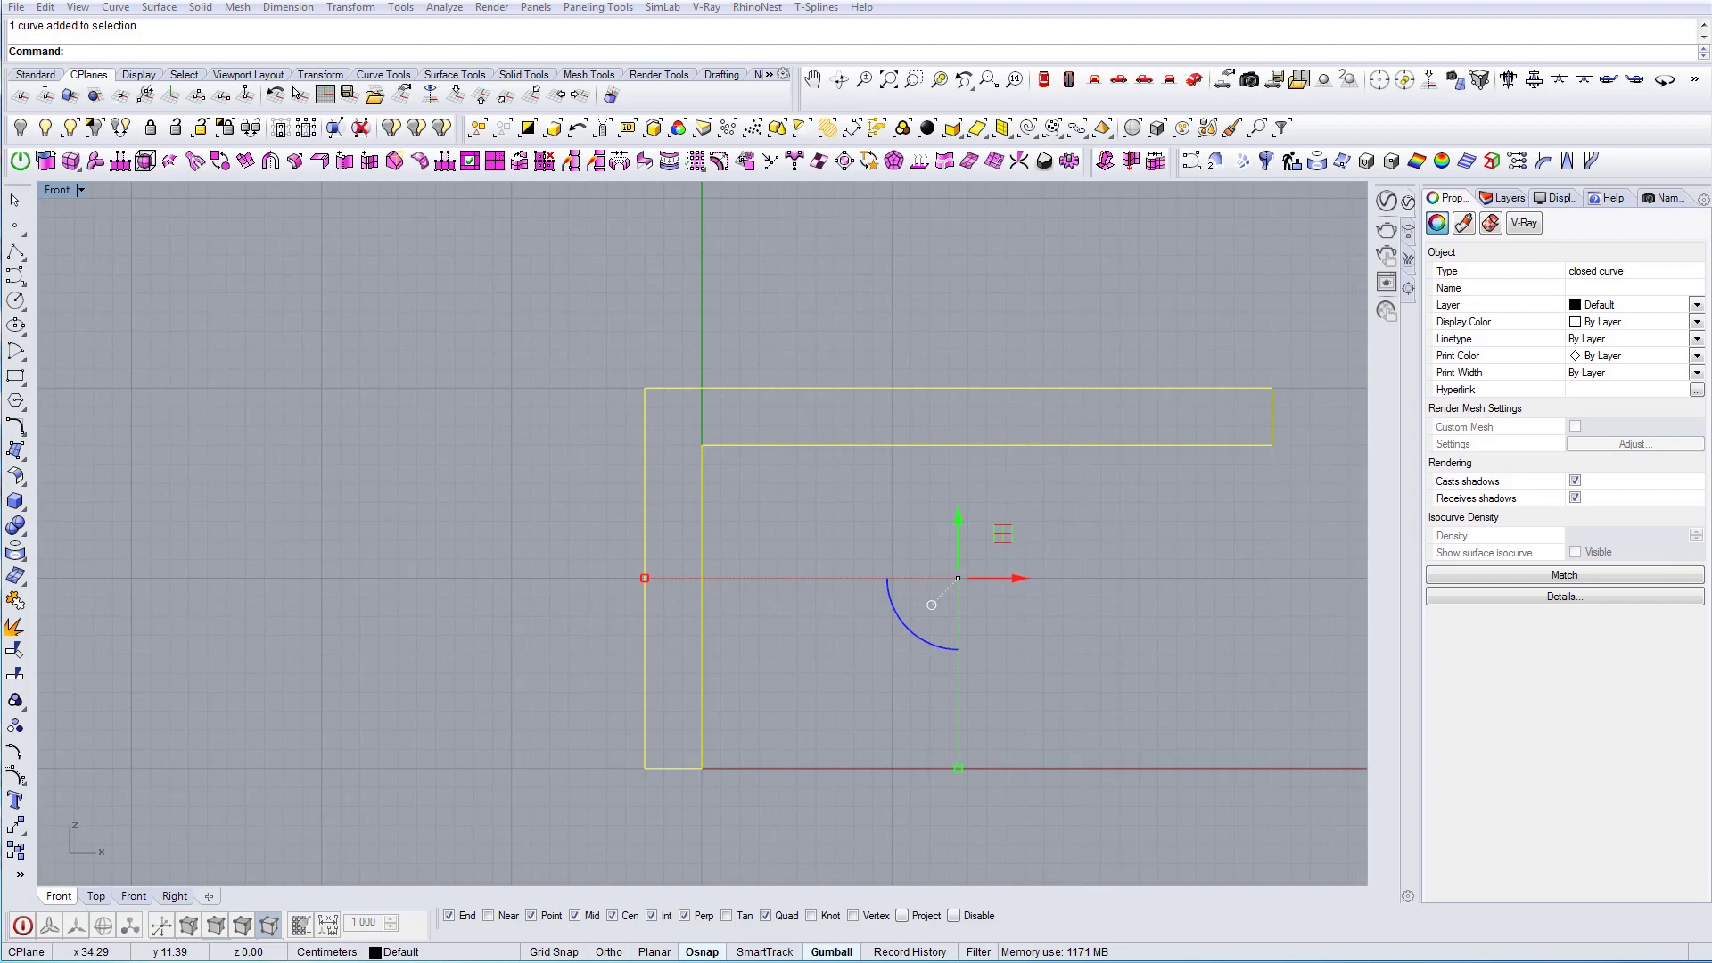
left_click(770, 587)
right_click_drag(680, 634, 697, 651)
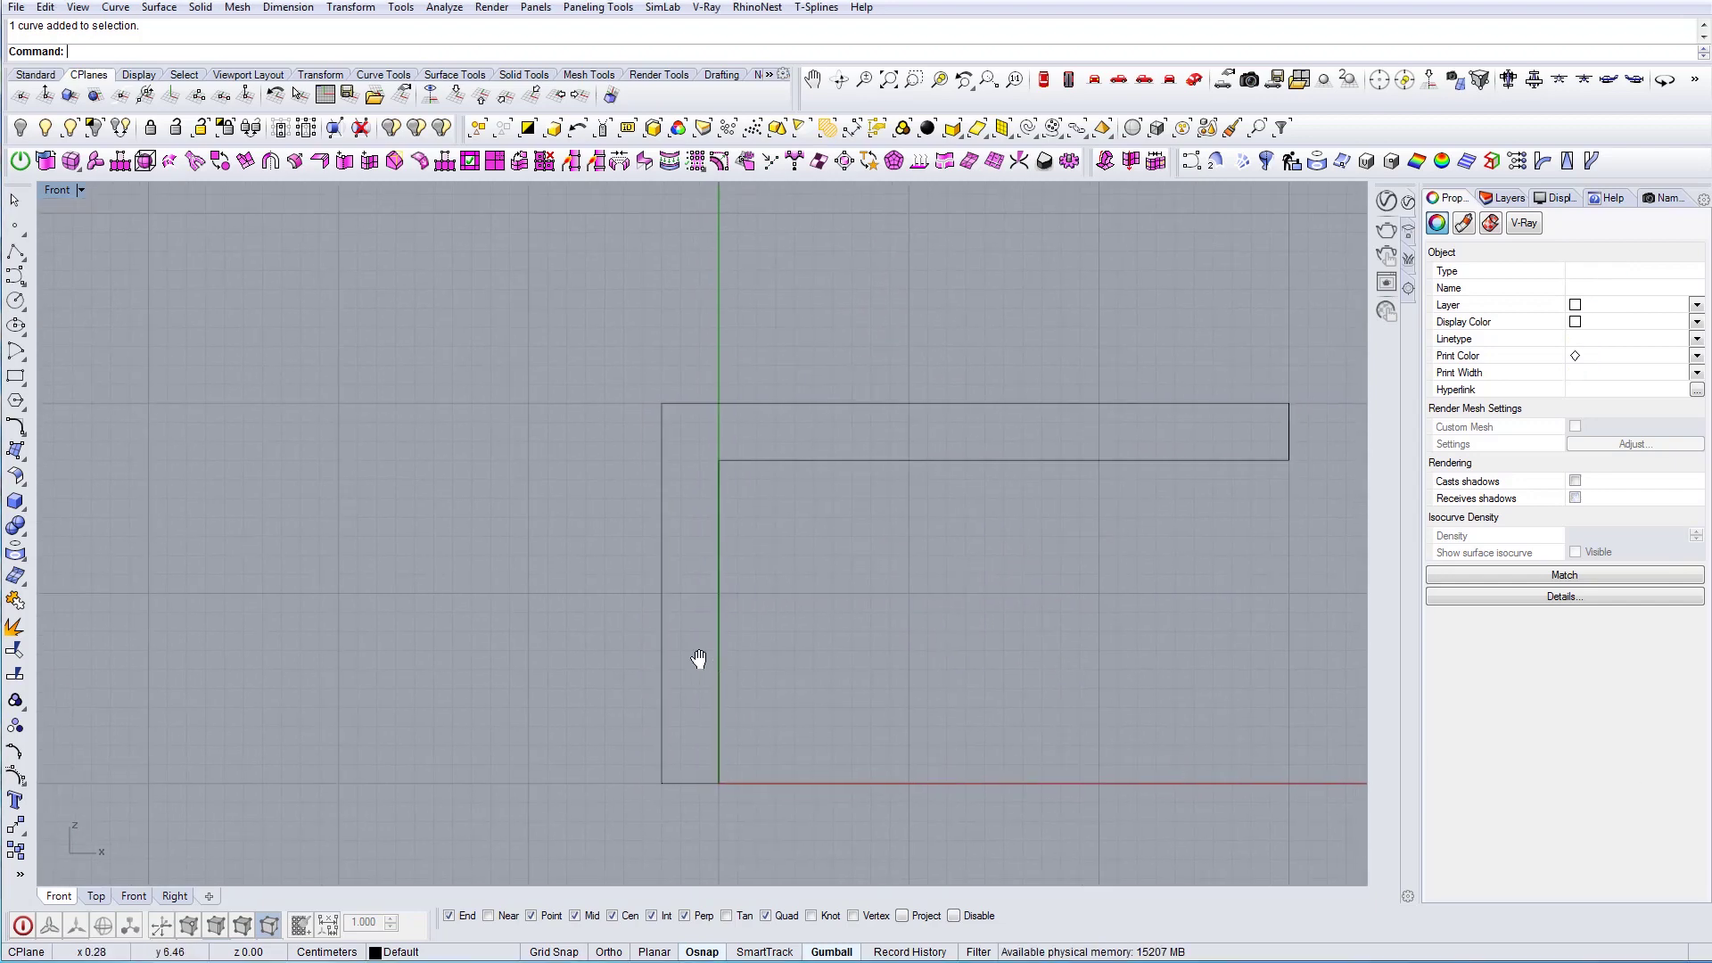
right_click_drag(796, 721, 758, 644)
type("pl")
key("Return")
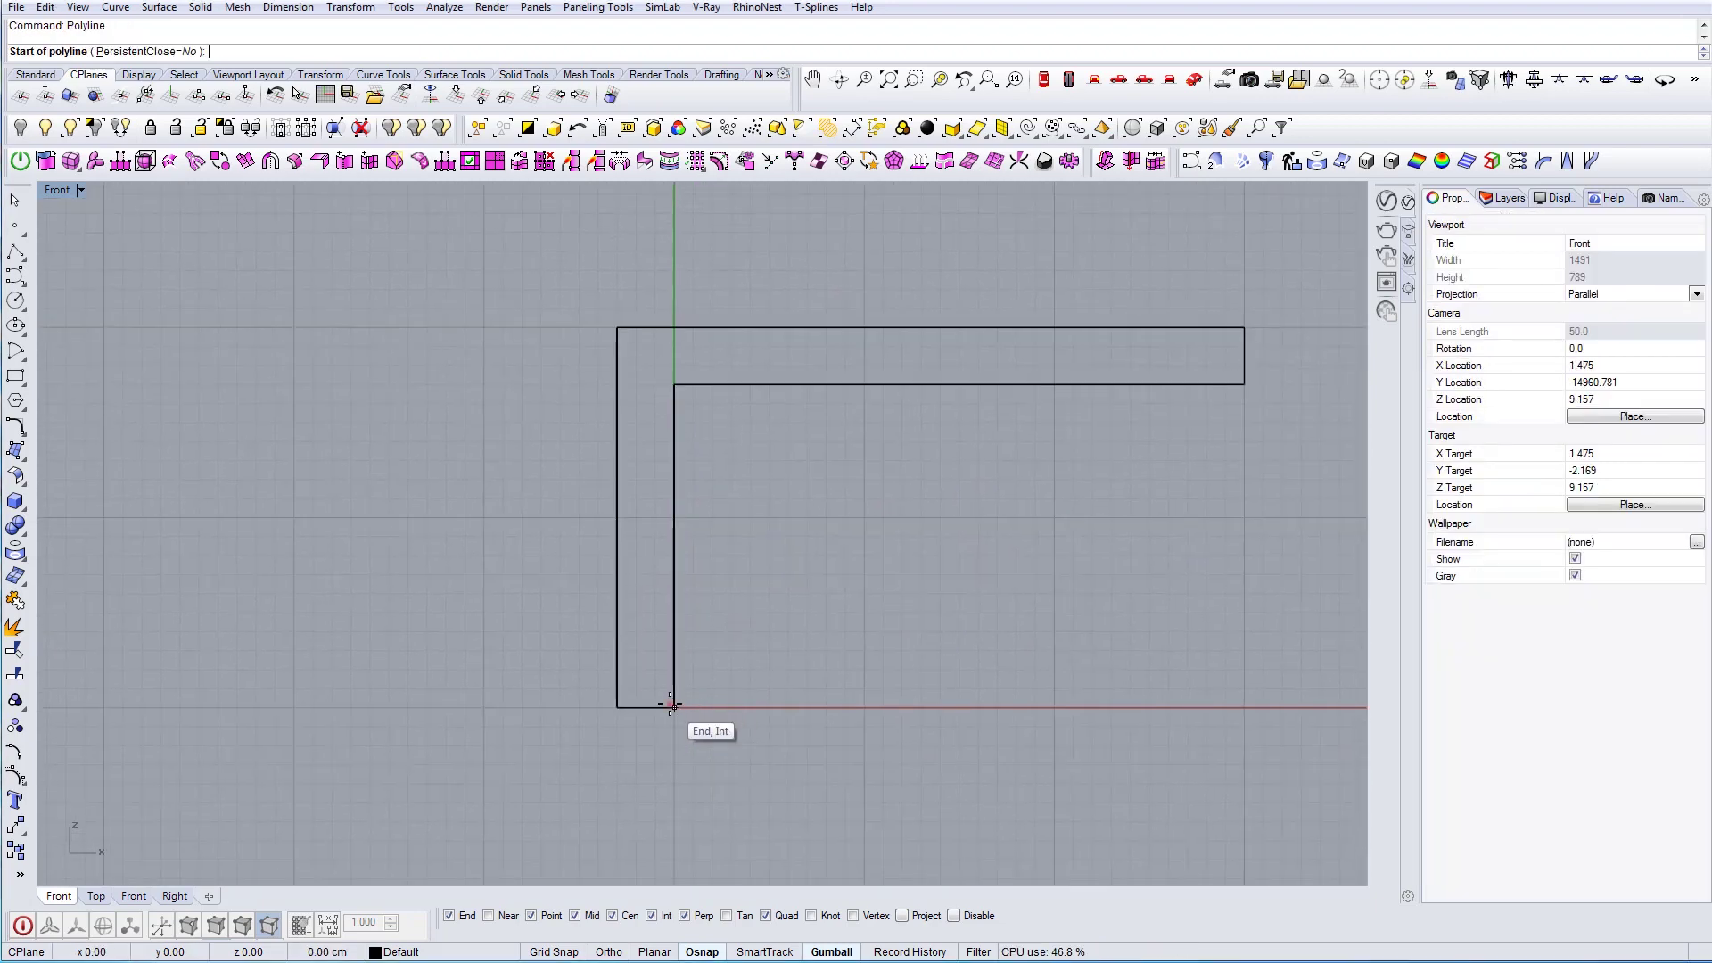
left_click(670, 705)
left_click(683, 385)
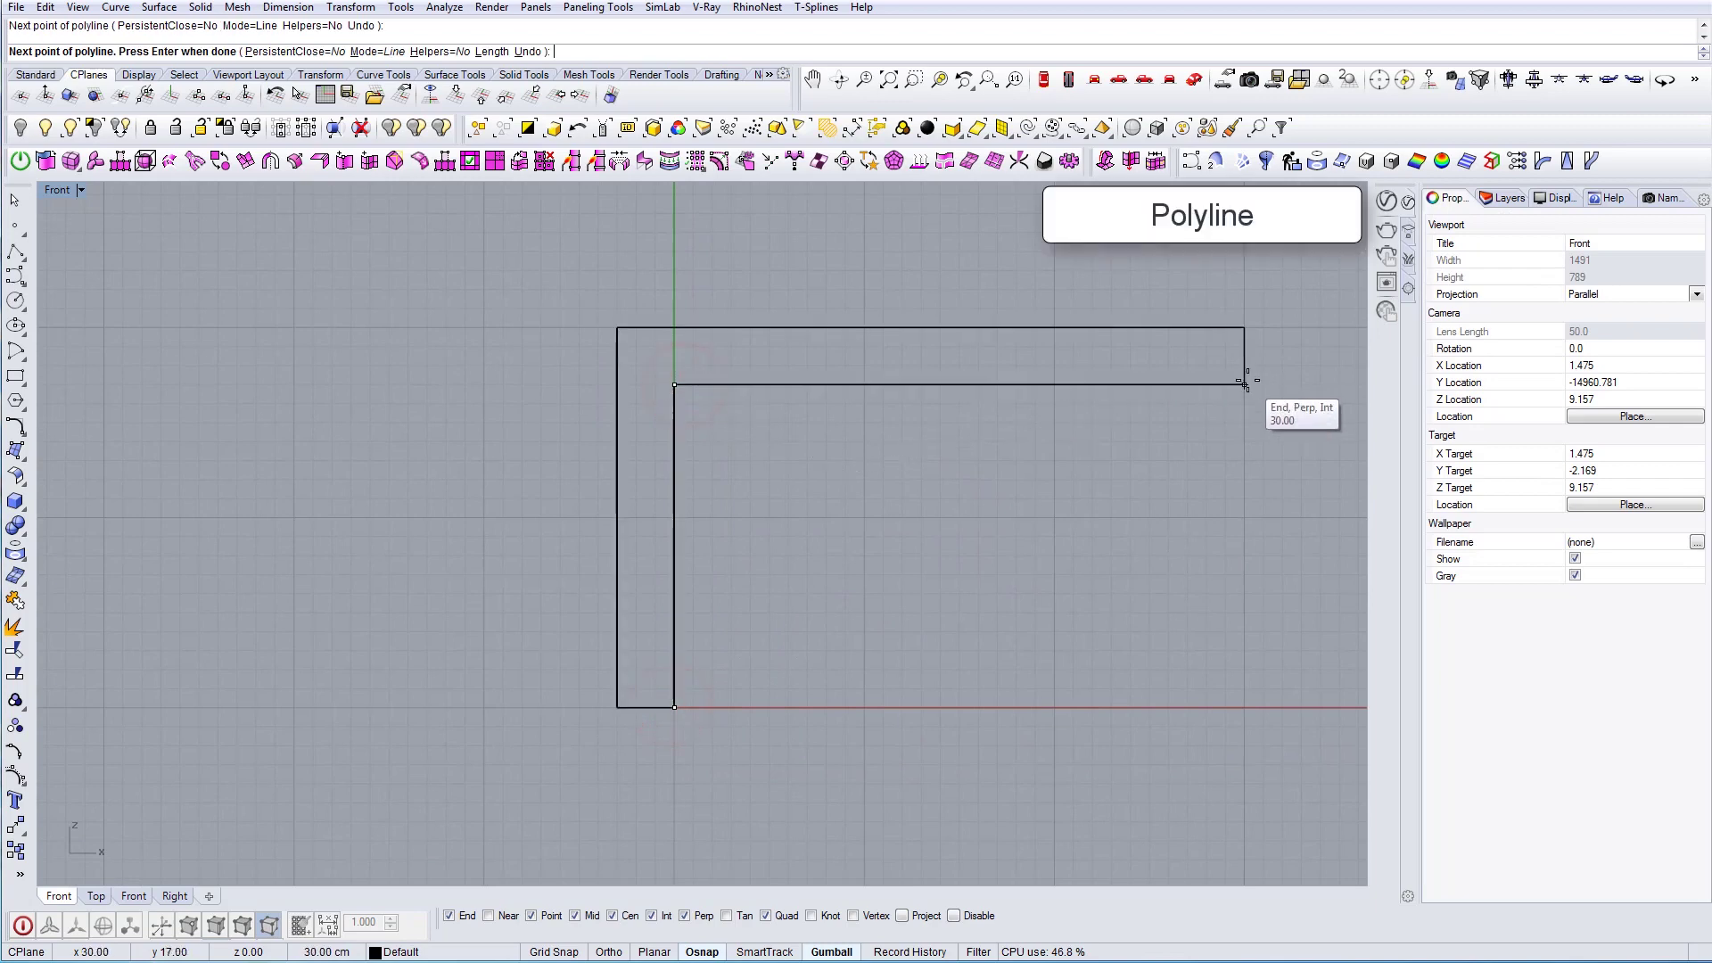
key("Escape")
Draw a polyline along the profile's inner edge, 17 cm up the riser and 30 cm along the tread, with Center snapping off
right_click_drag(821, 609, 722, 575)
type("pl")
key("Return")
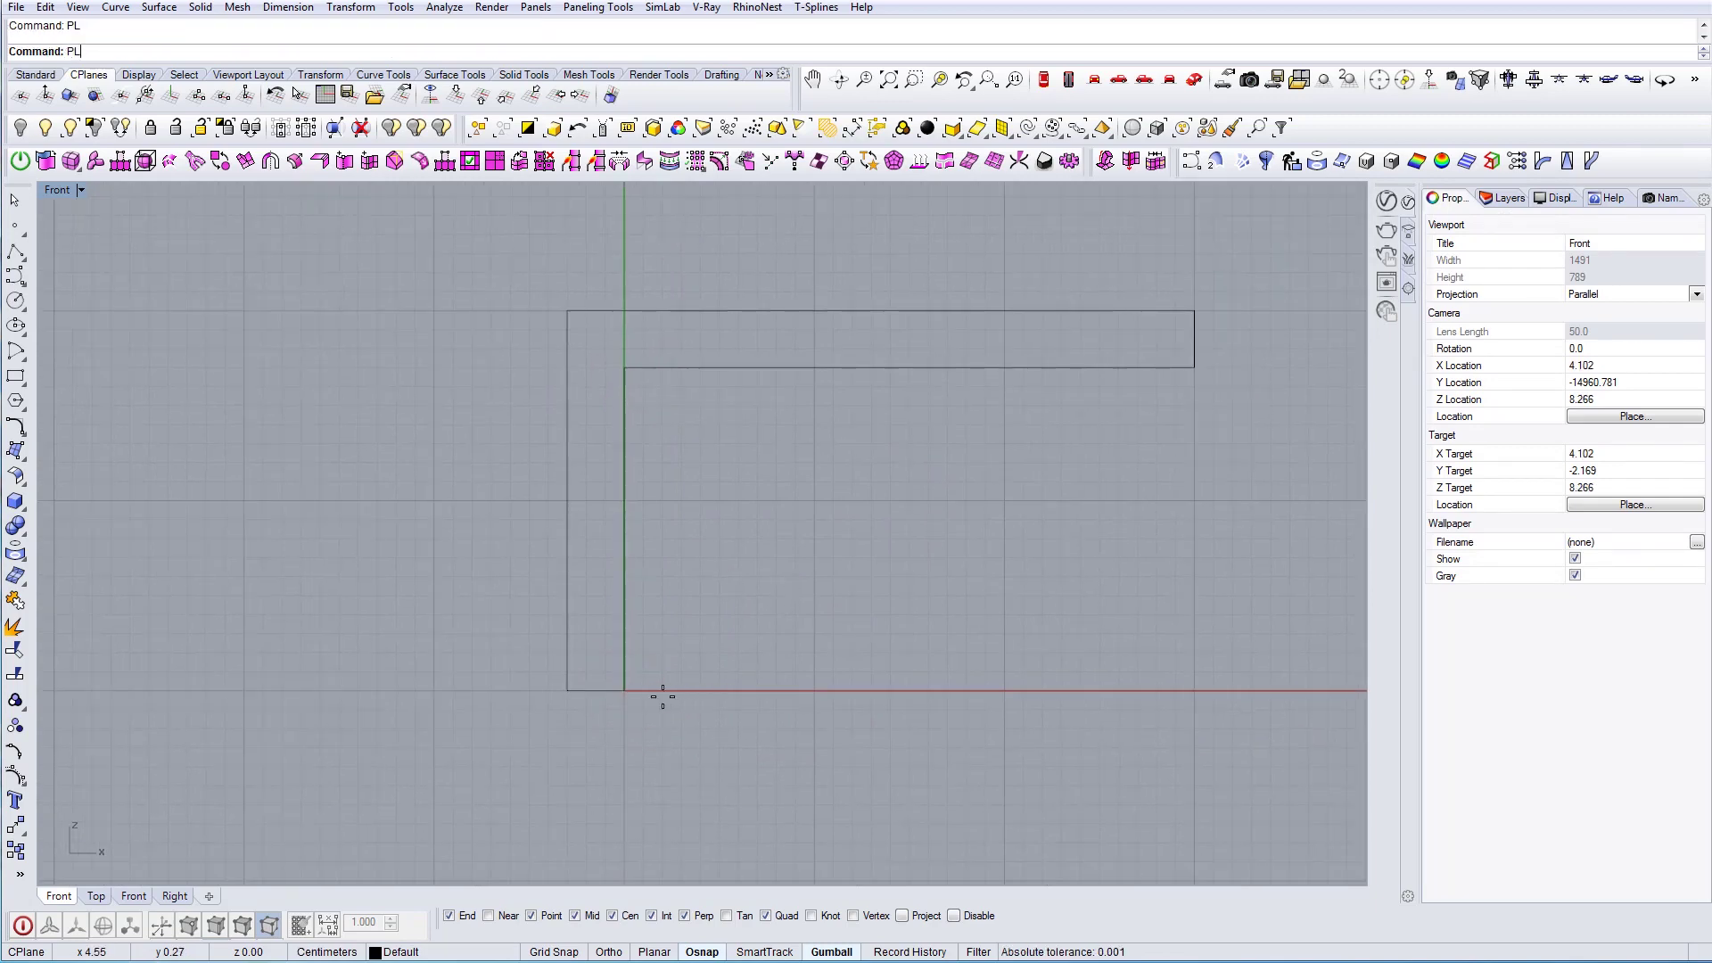
left_click(625, 701)
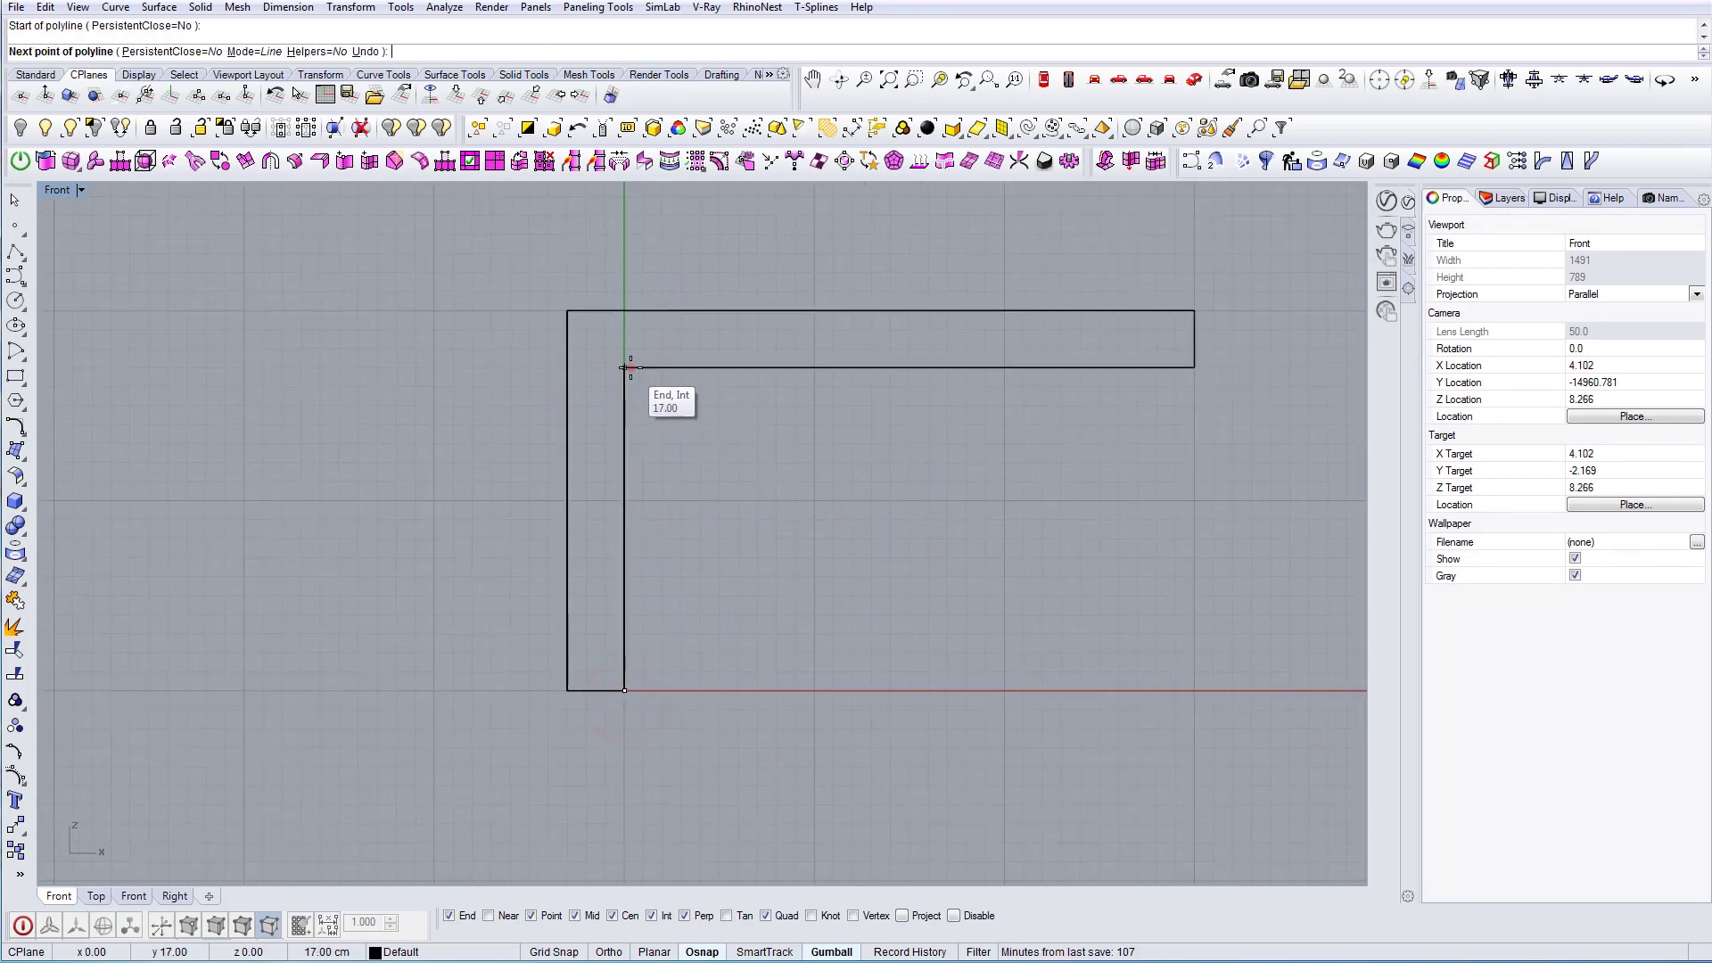
left_click(631, 367)
left_click(614, 916)
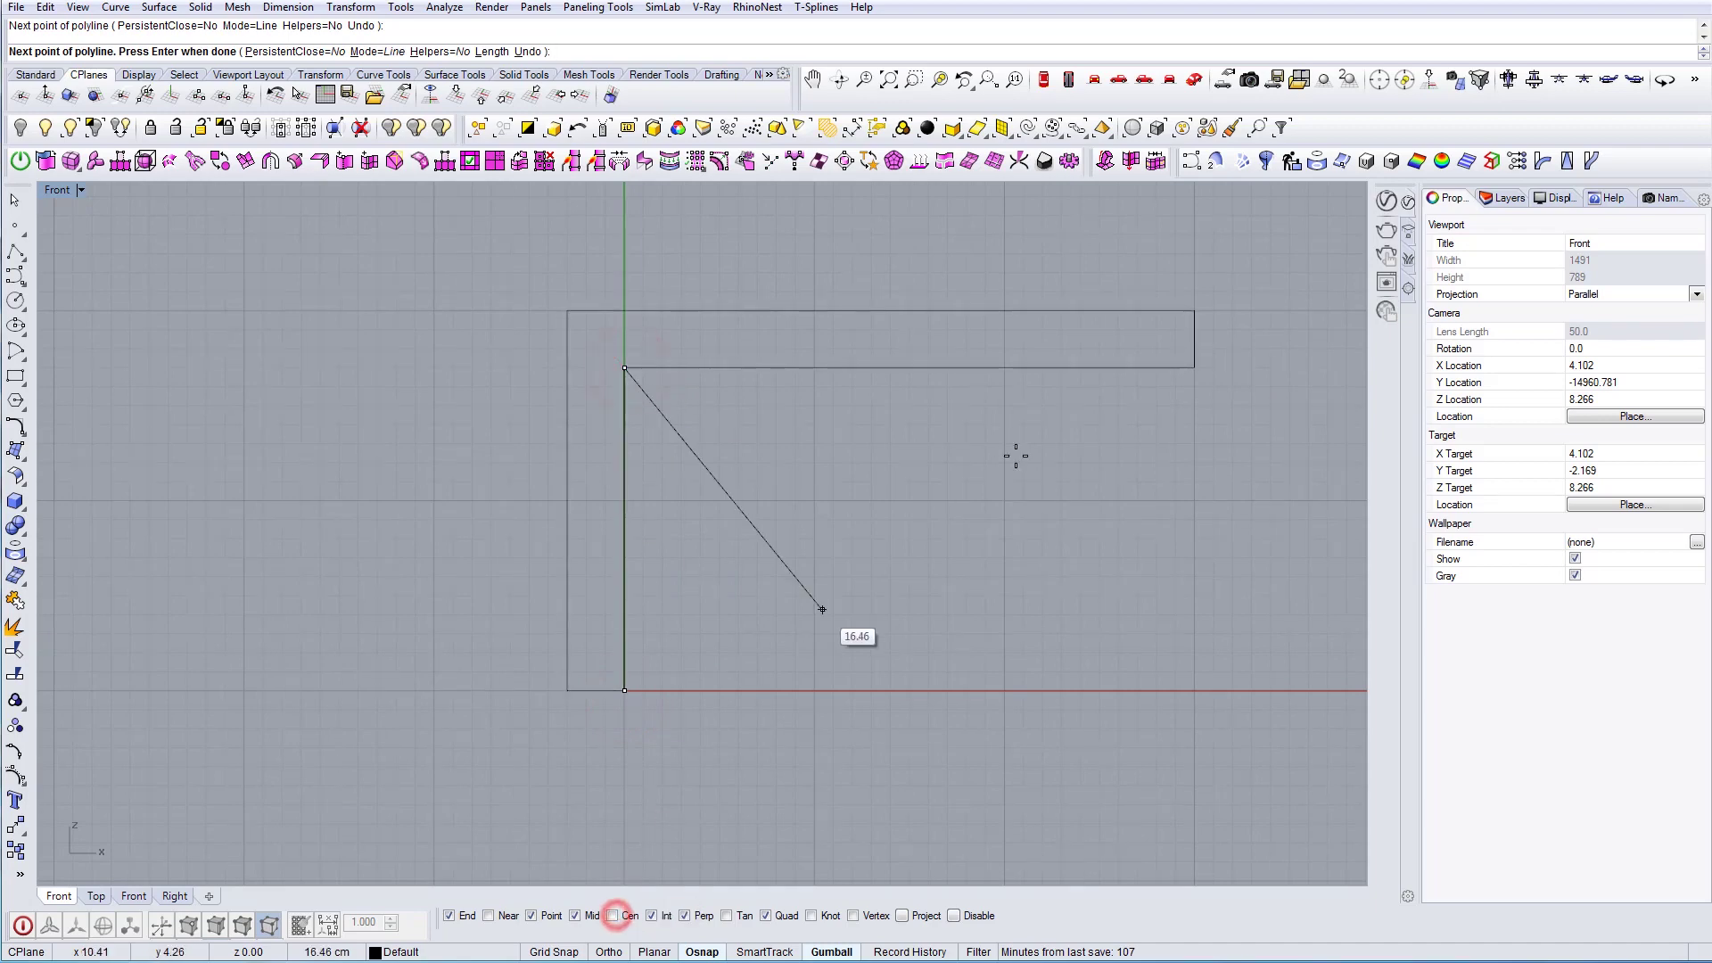
left_click(1191, 374)
right_click(1163, 367)
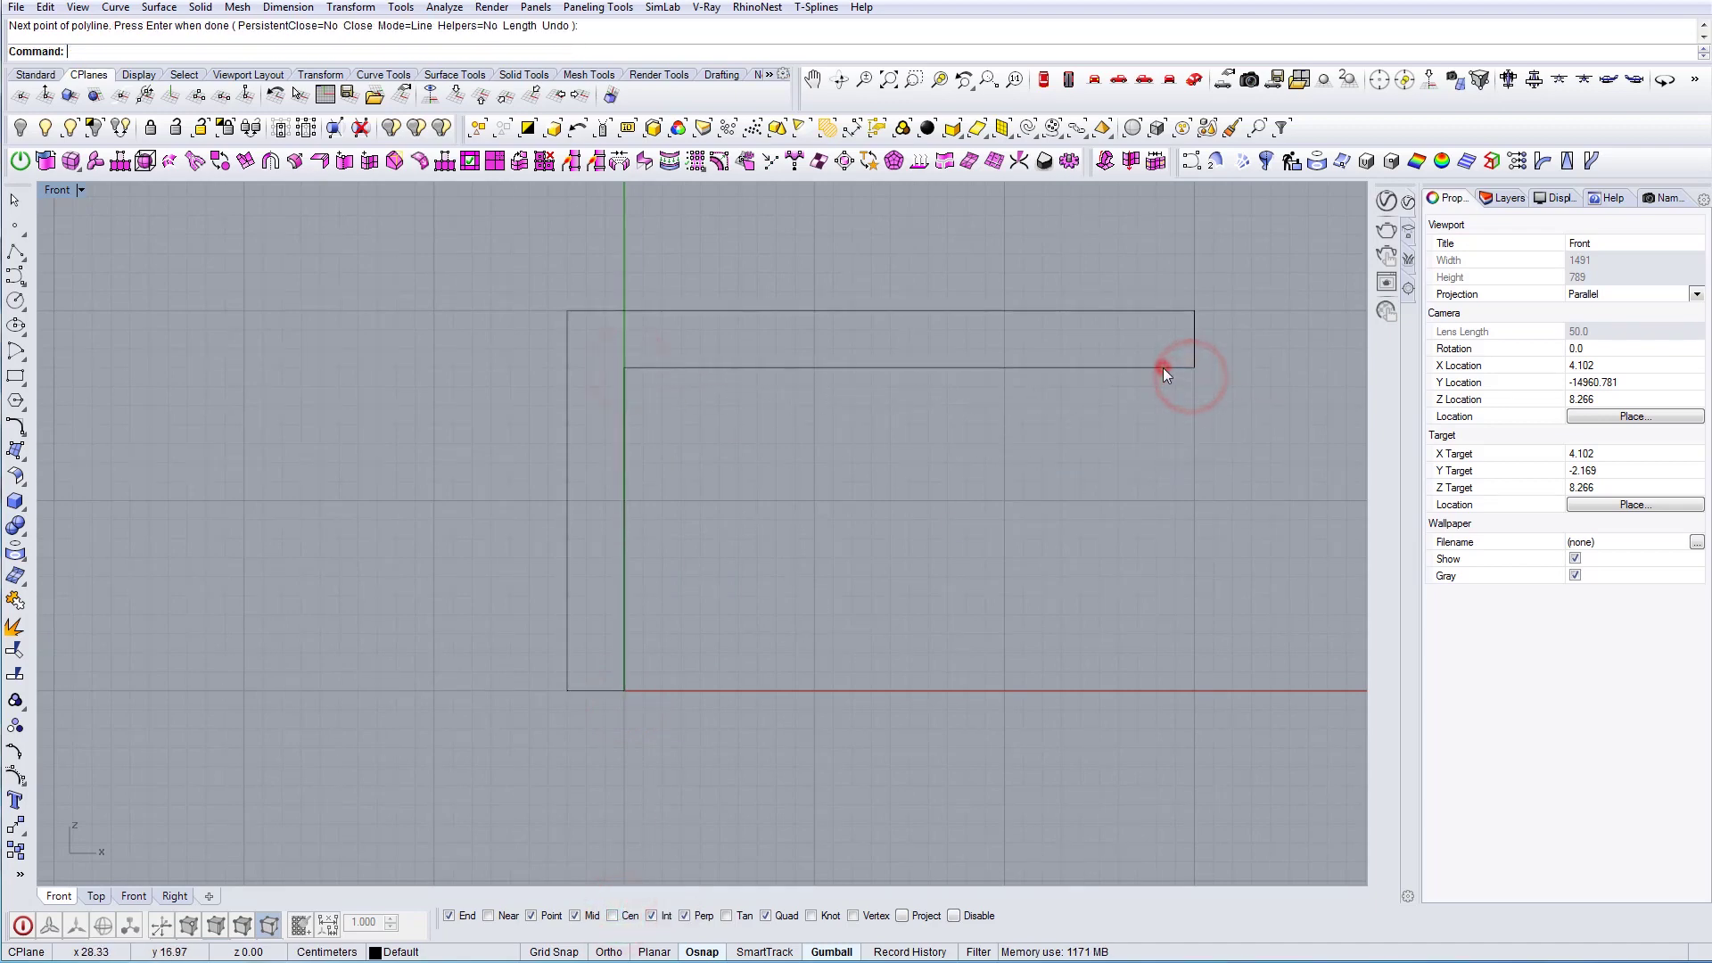
Offset the inner-edge polyline 0.5 cm outward into the L-shaped wood profile with sharp corners
left_click(624, 428)
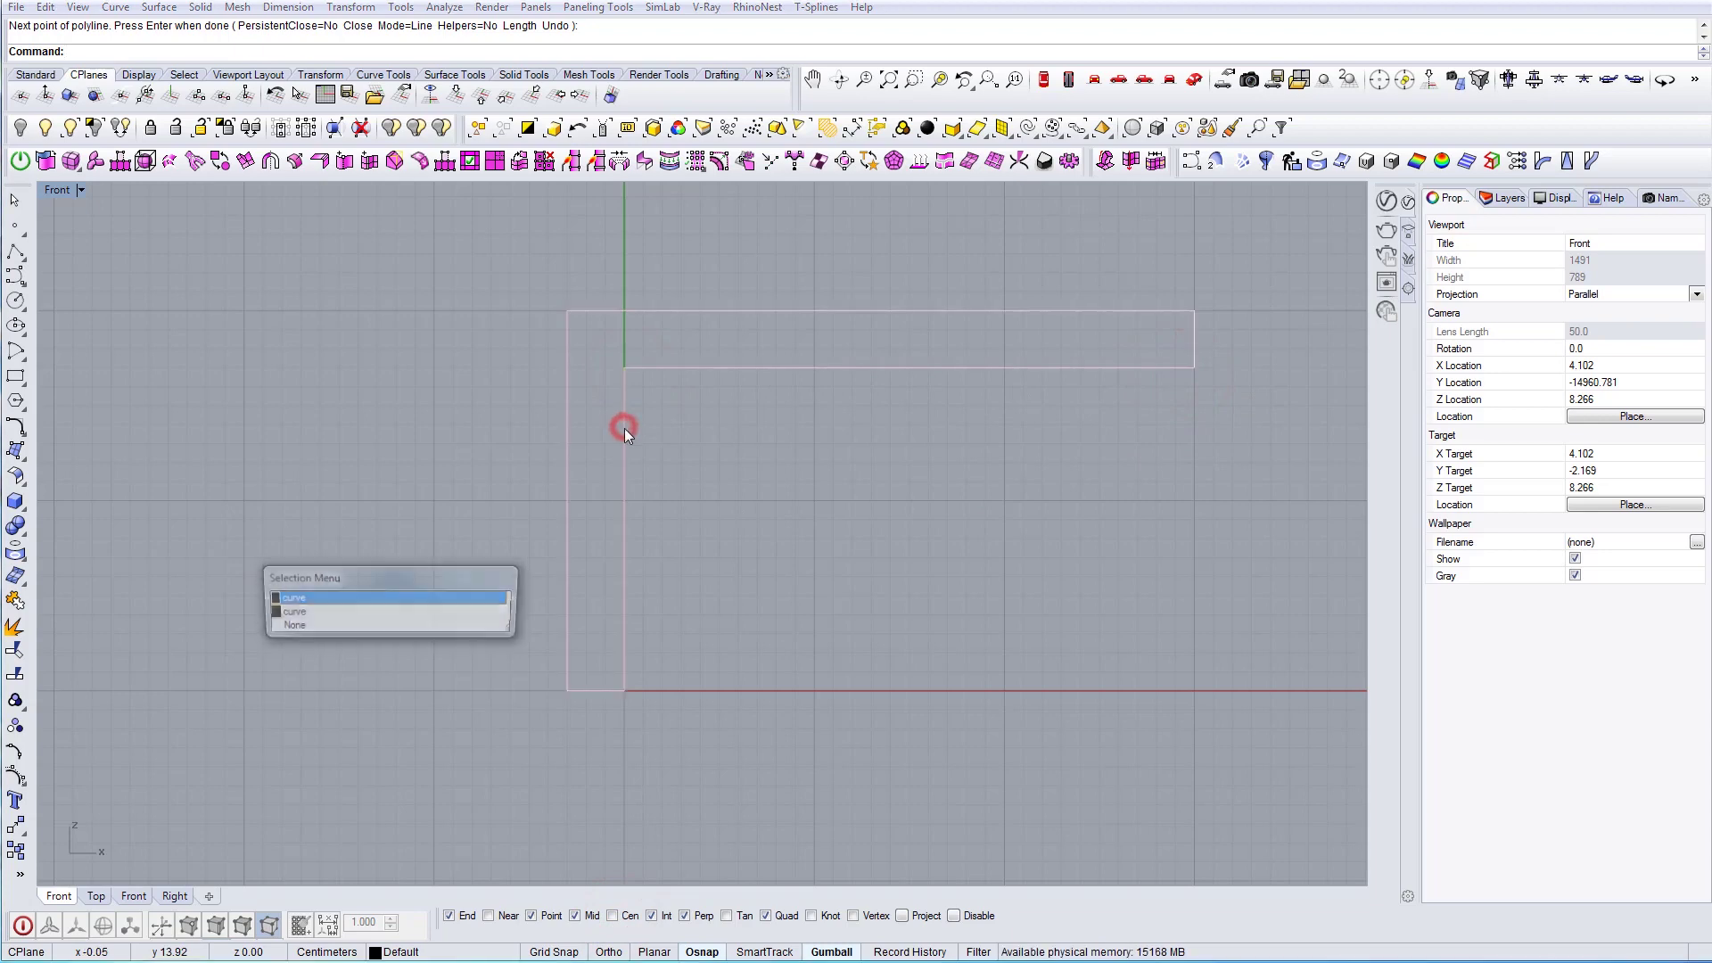
left_click(371, 608)
right_click_drag(427, 543, 437, 586)
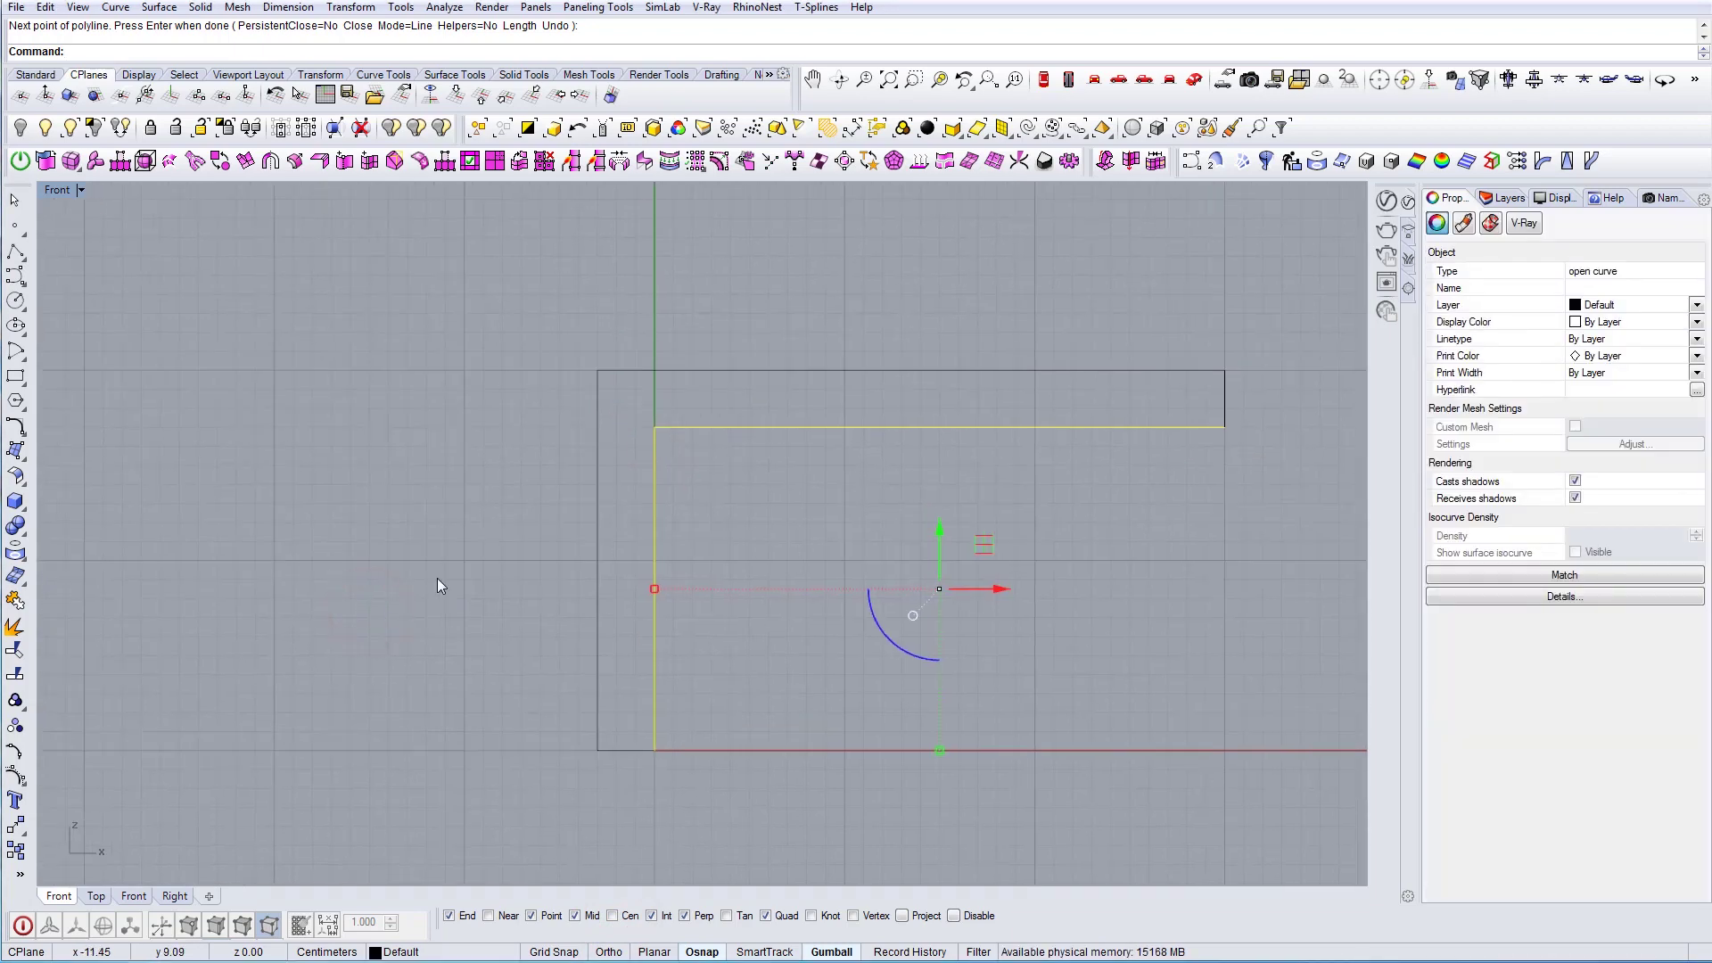
type("Offse")
key("Return")
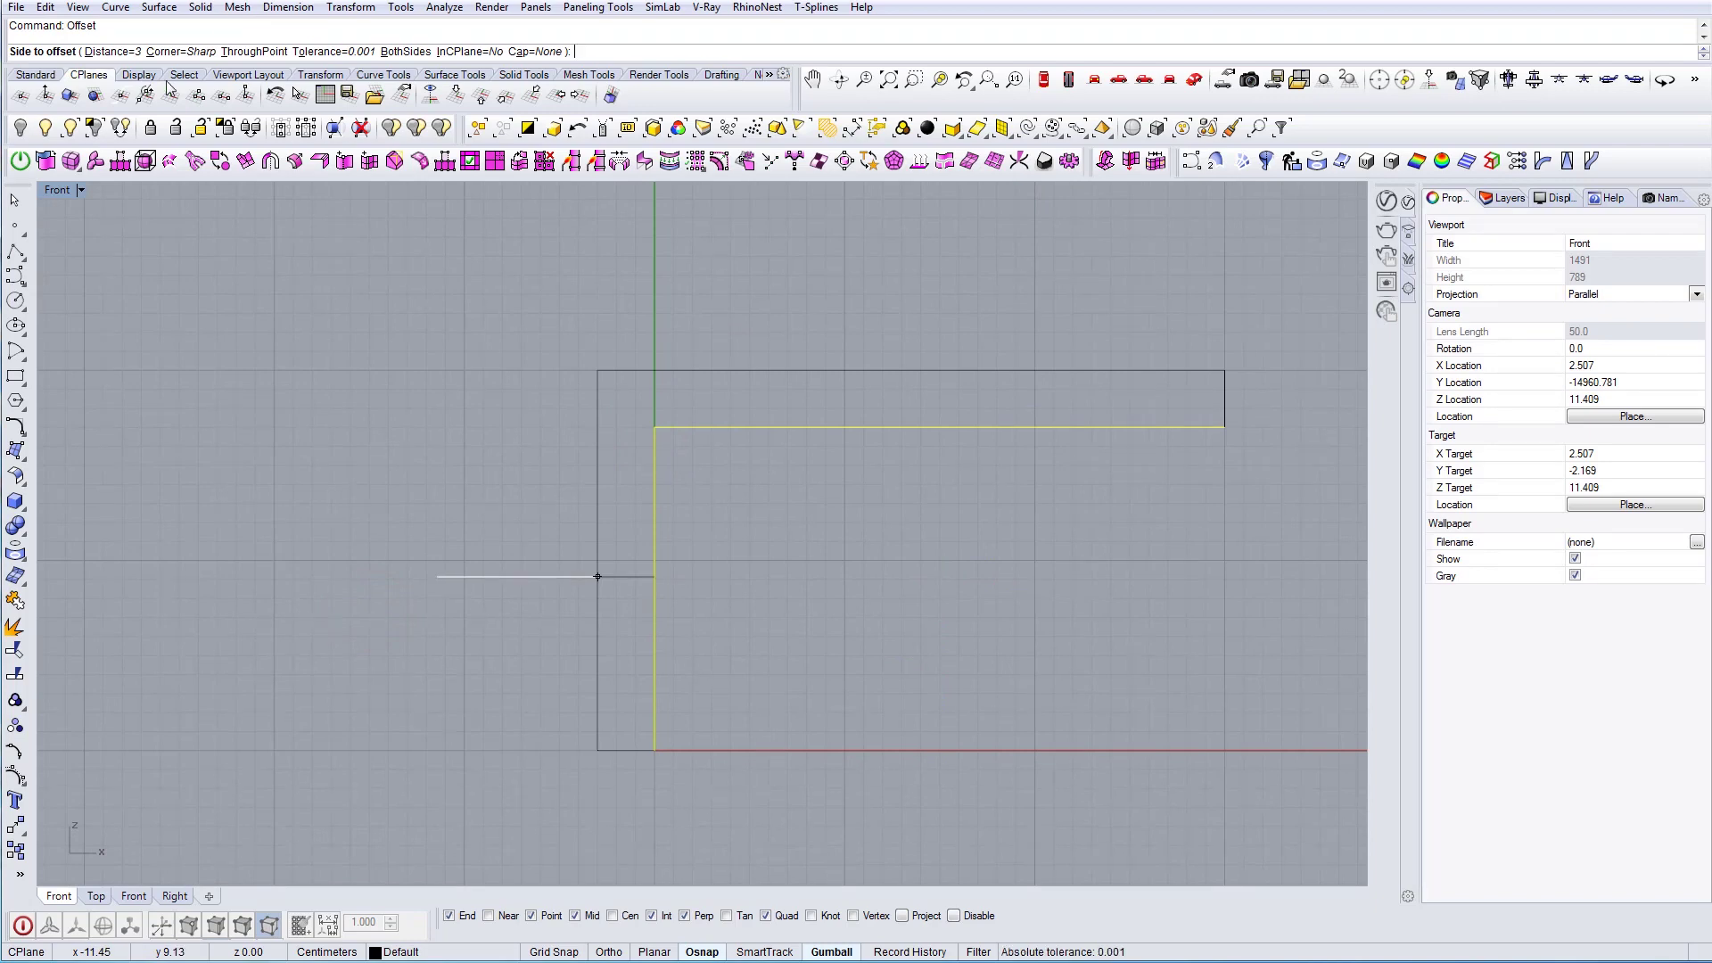
left_click(113, 52)
type("0.5")
key("Return")
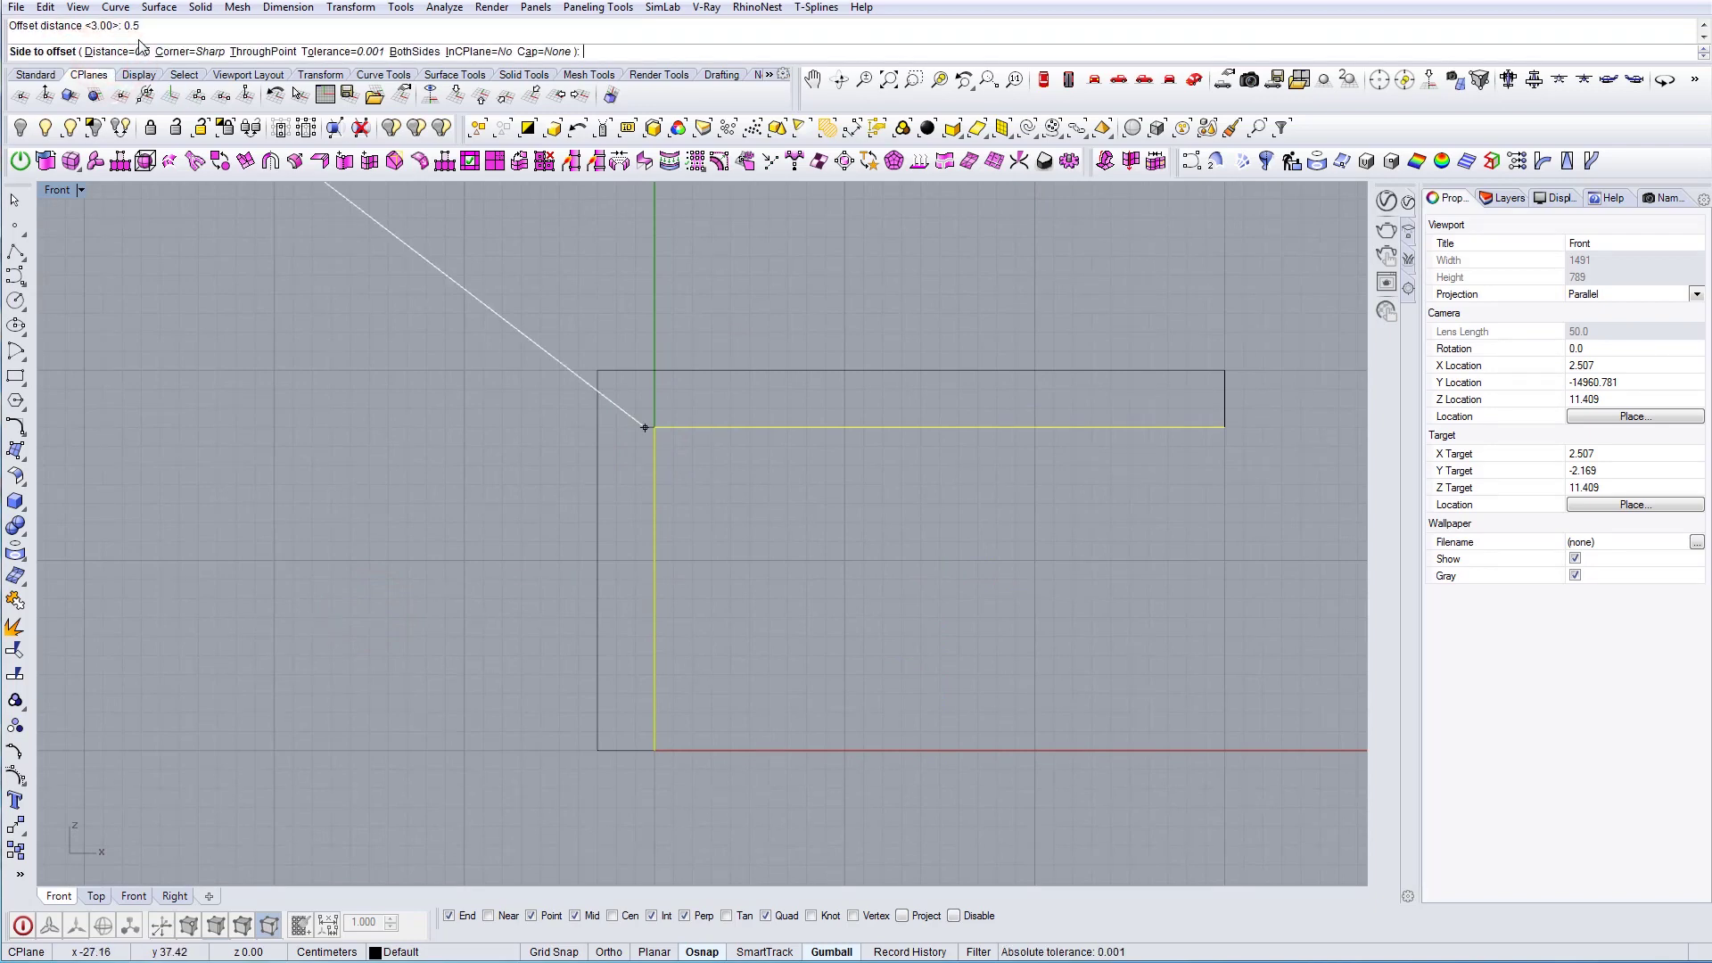
left_click(321, 572)
key("Escape")
Examine the gap between the offset curve and the profile's inner edge, including at the tread's far end
right_click_drag(1063, 485, 988, 438)
scroll(1120, 399, "up", 4)
left_click(1111, 408)
scroll(1111, 424, "down", 2)
scroll(1111, 427, "down", 2)
key("Escape")
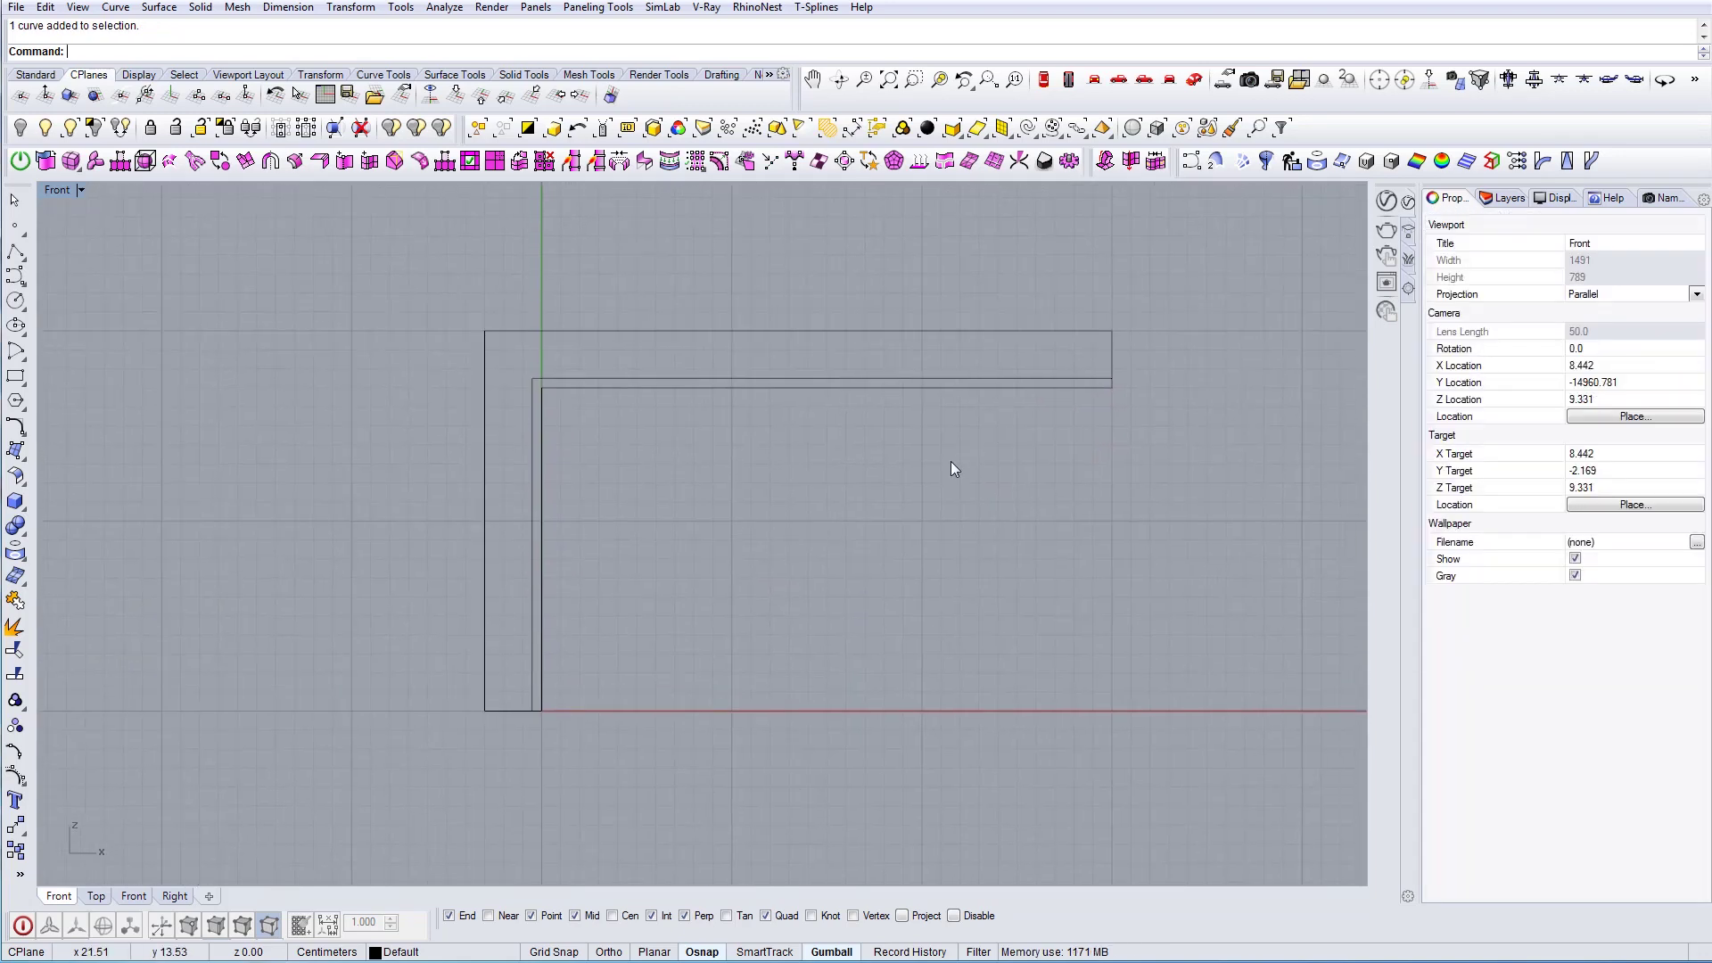
left_click(737, 379)
left_click(746, 392)
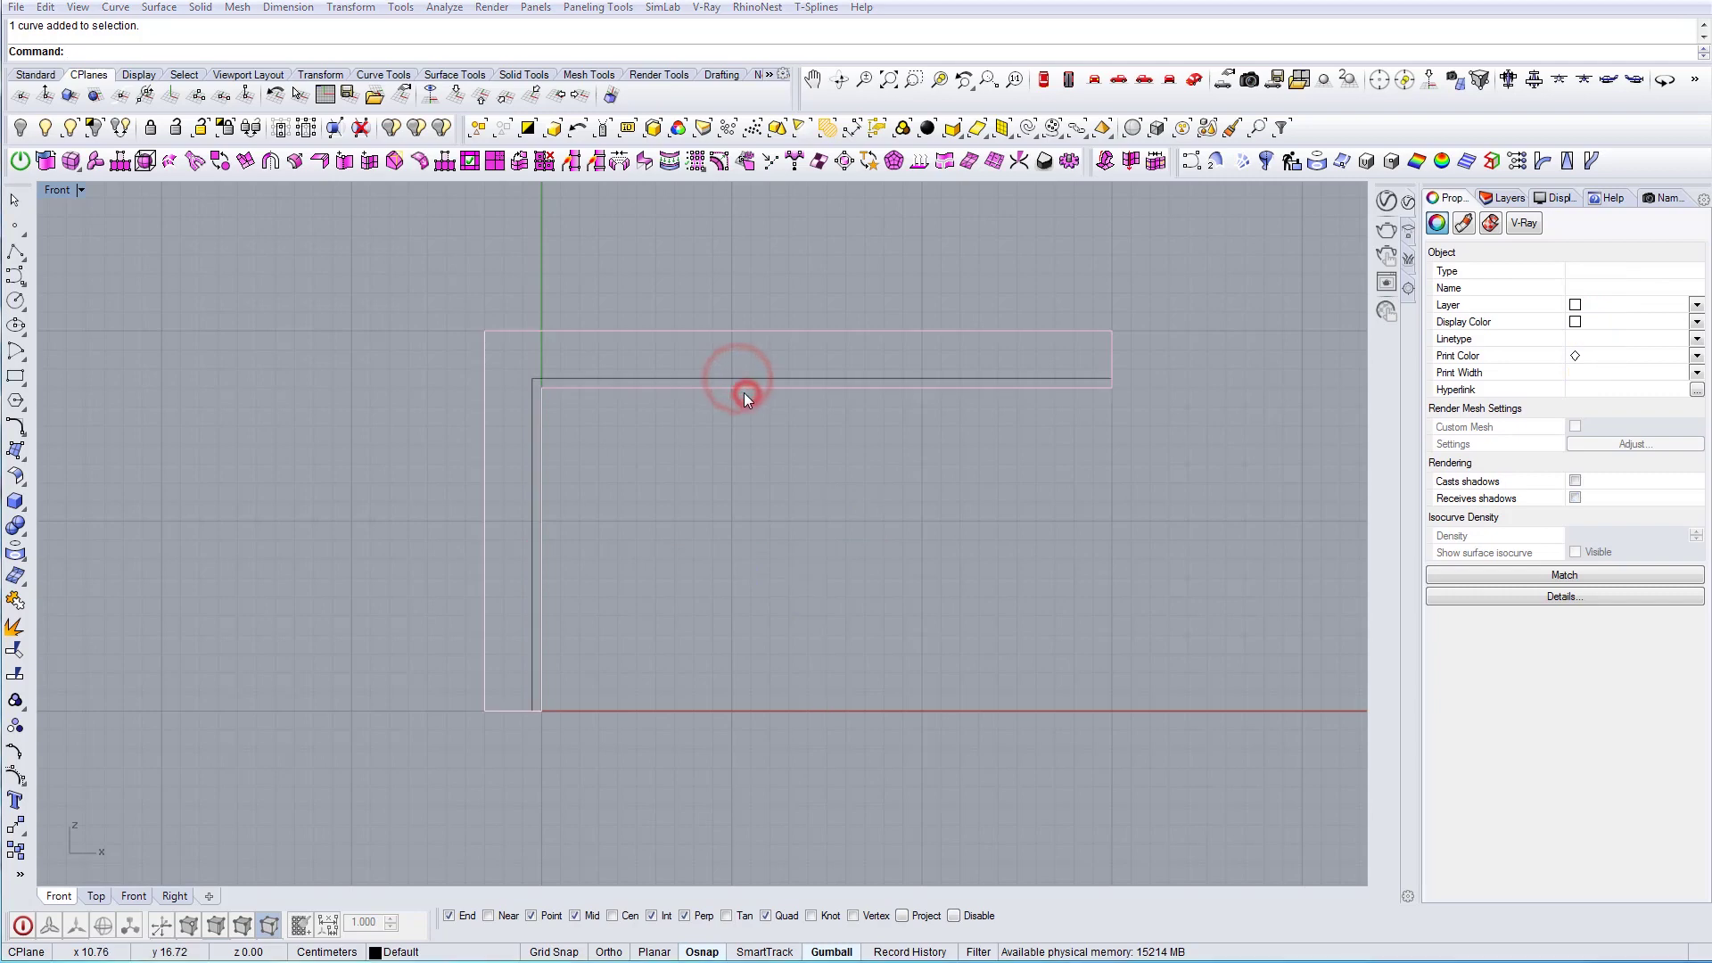
key("Escape")
right_click_drag(778, 593, 834, 565)
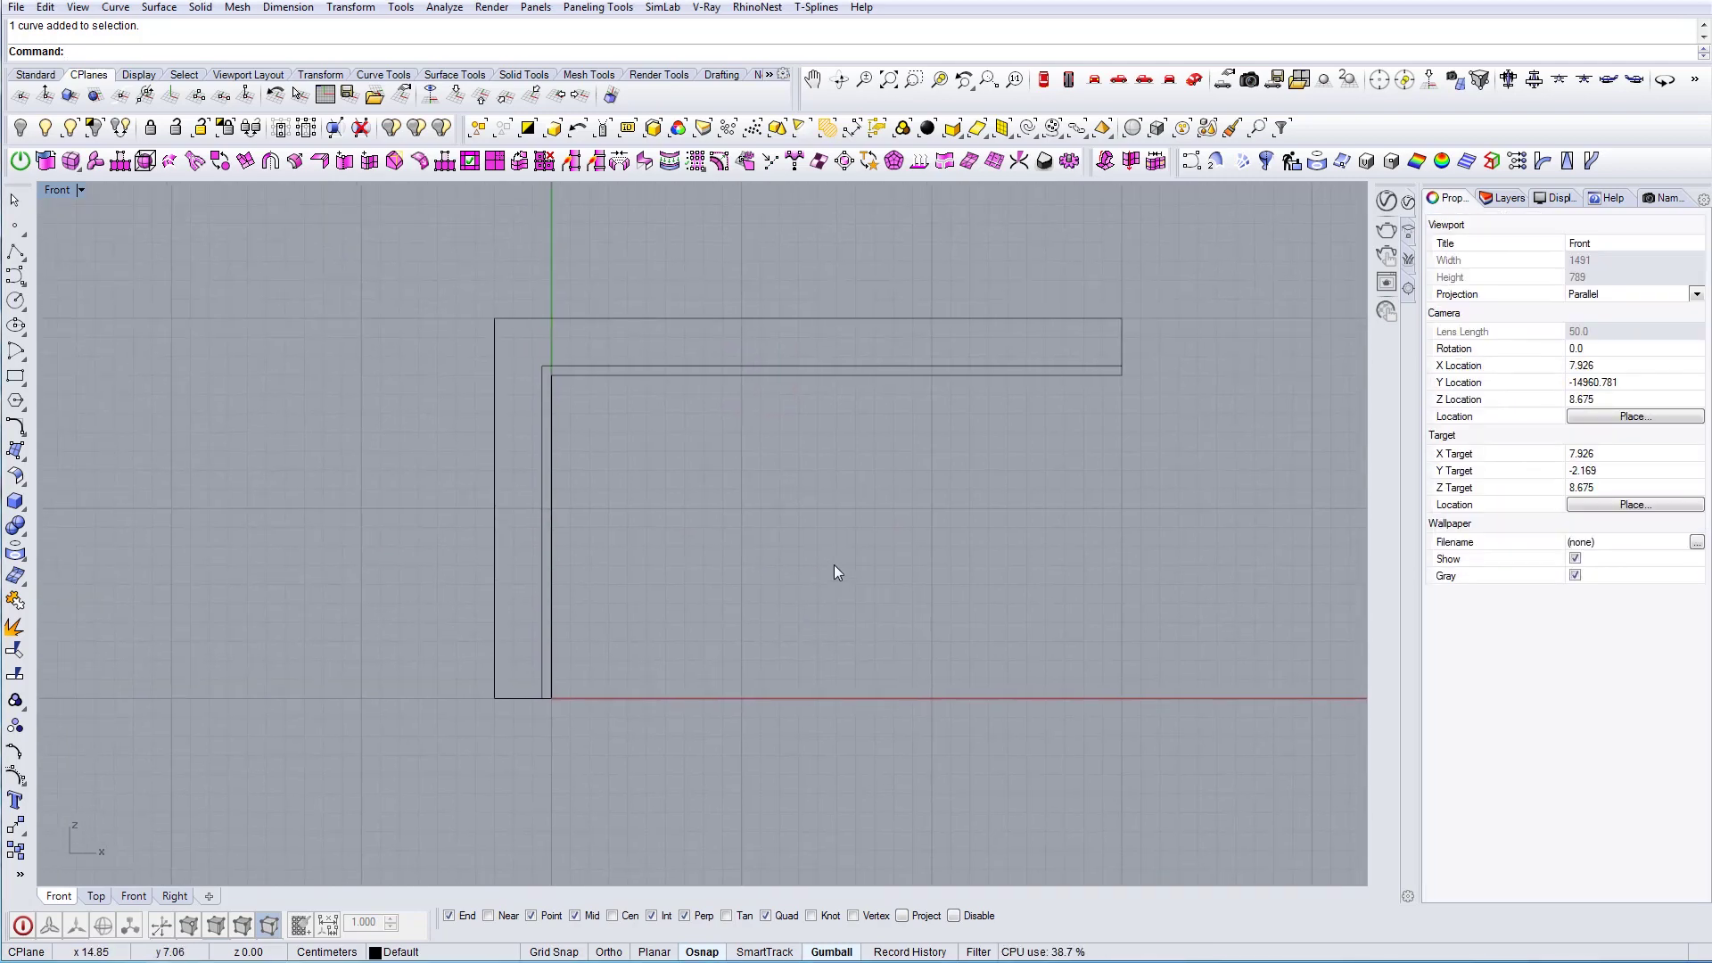
Create a closed curve from the thin L-shaped region between the offset curve and the profile's inner edge using CurveBoolean, keeping the input curves
type("CurveBoolean")
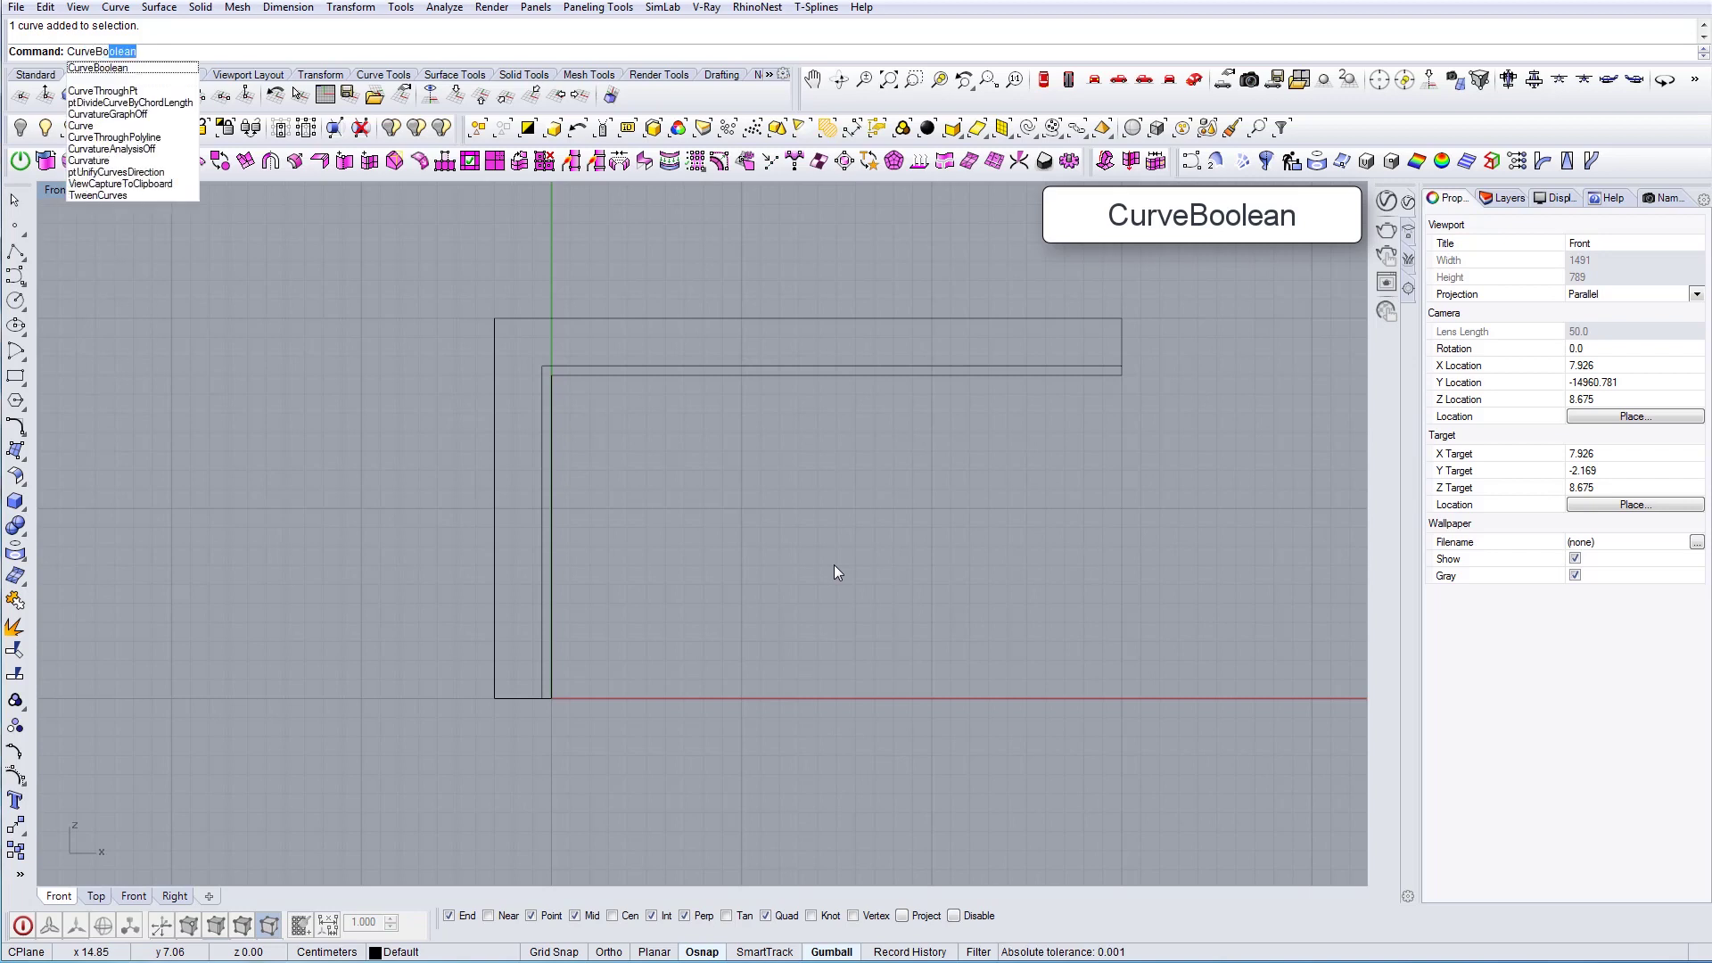
key("Return")
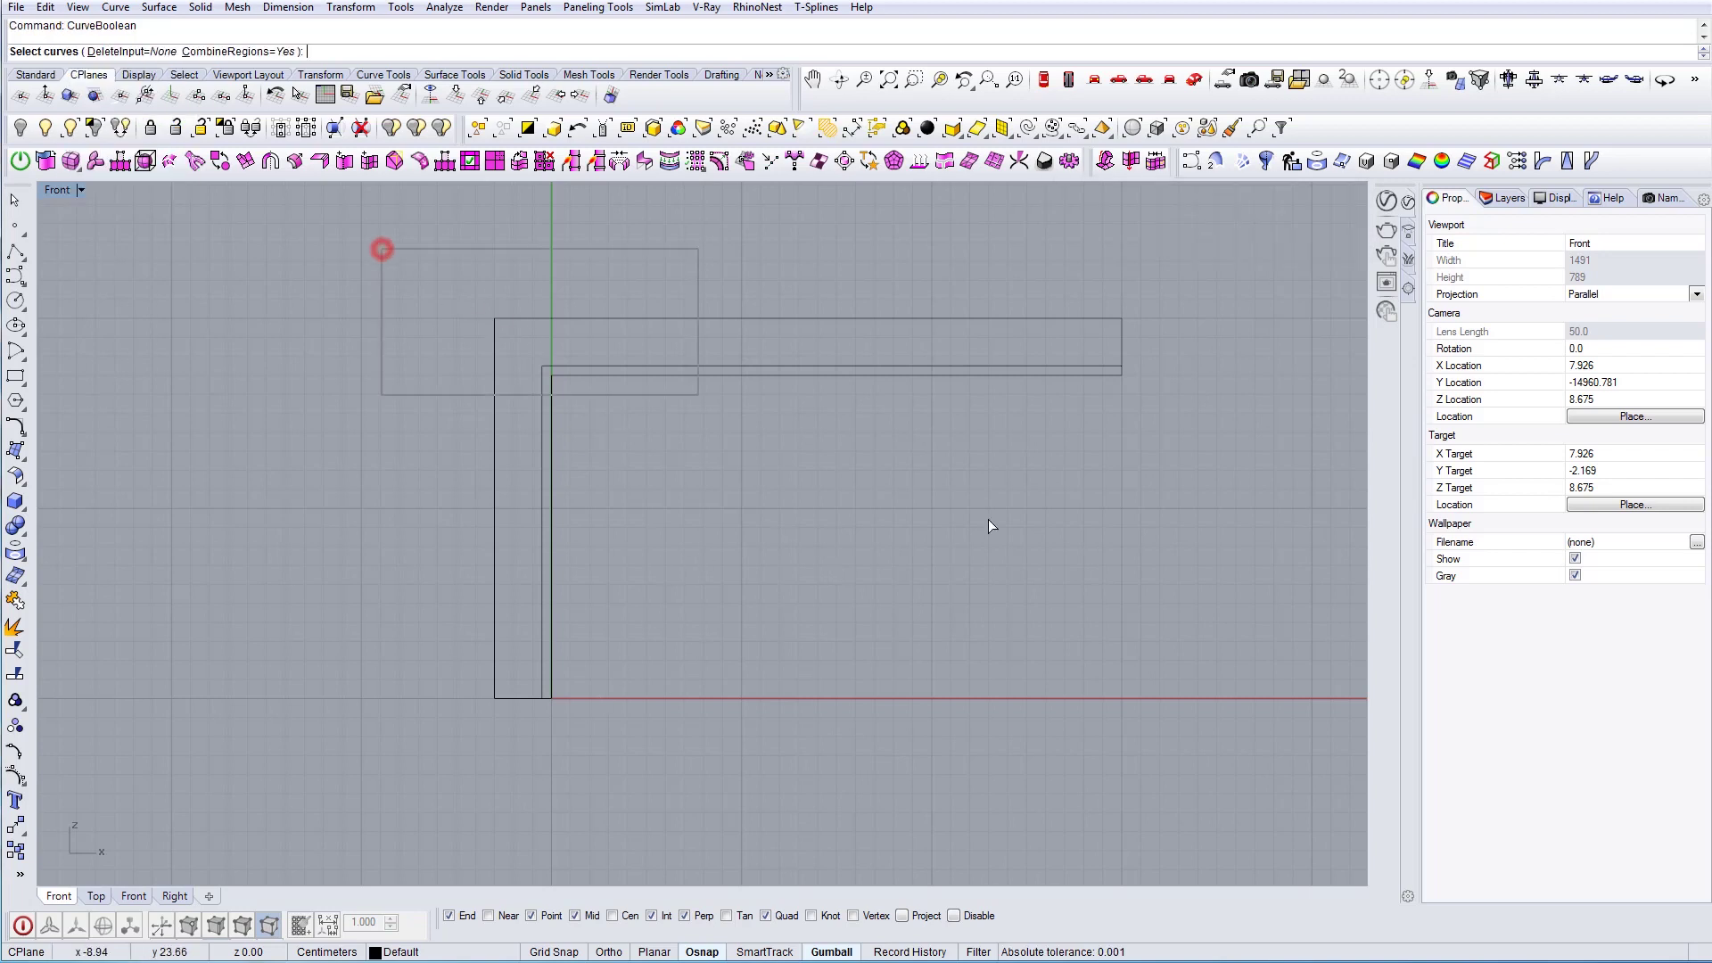
left_click_drag(988, 519, 1192, 717)
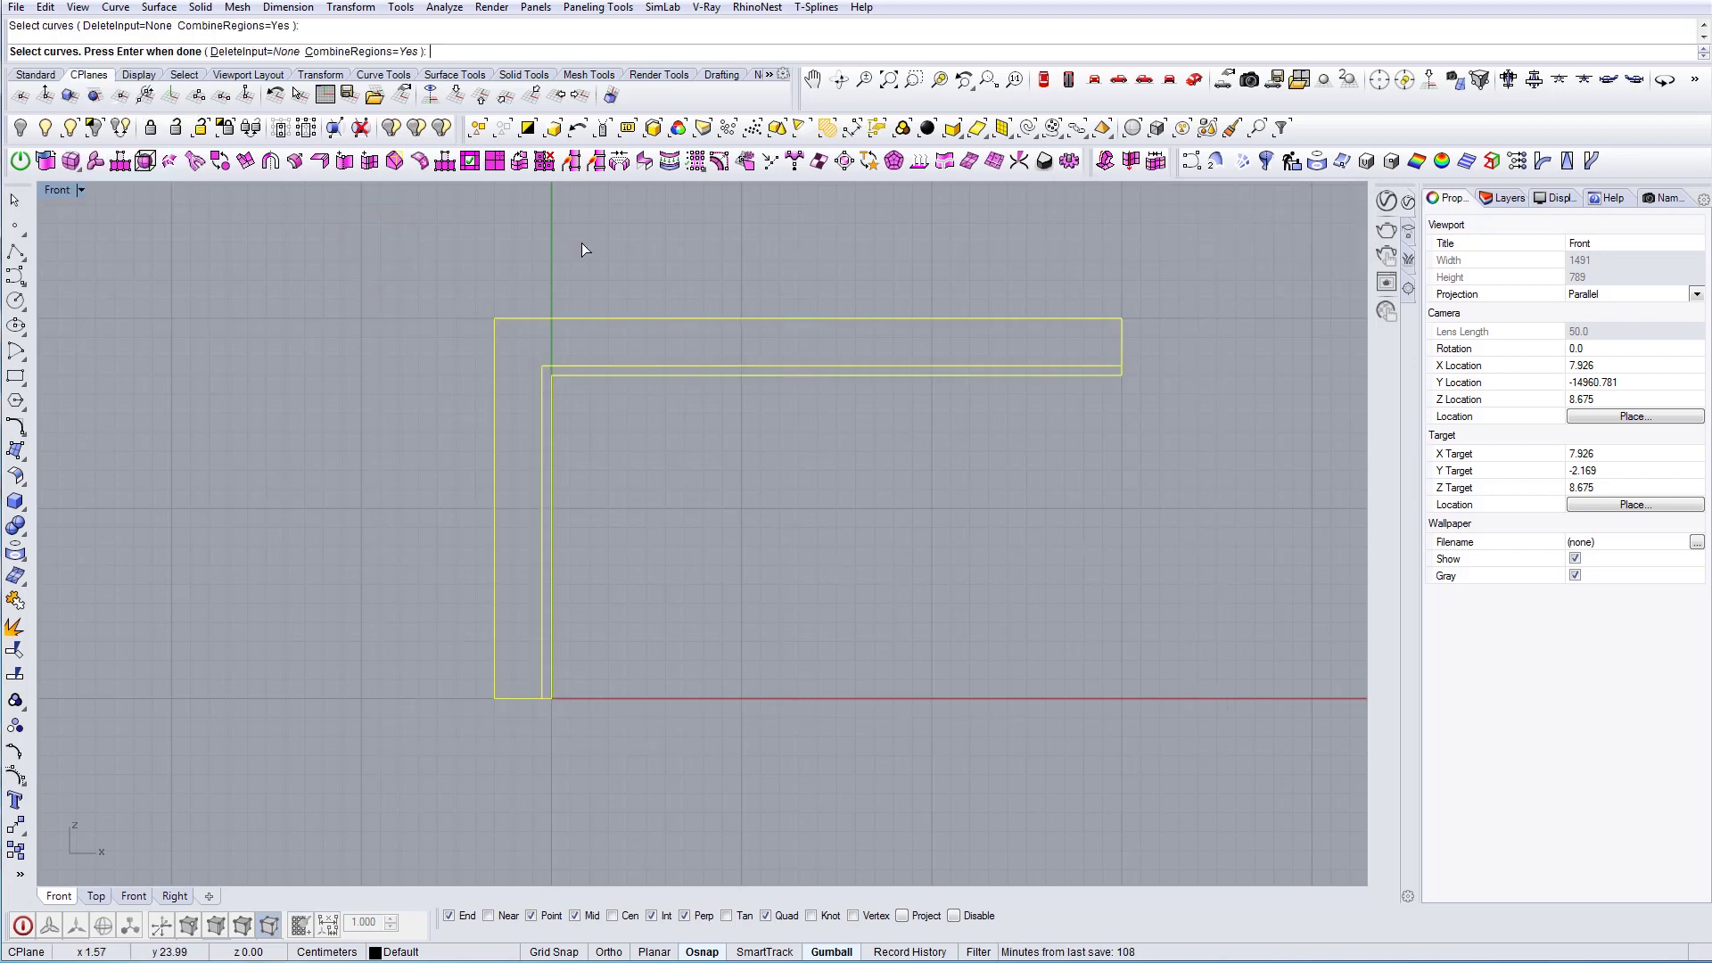
key("Return")
scroll(546, 379, "up", 4)
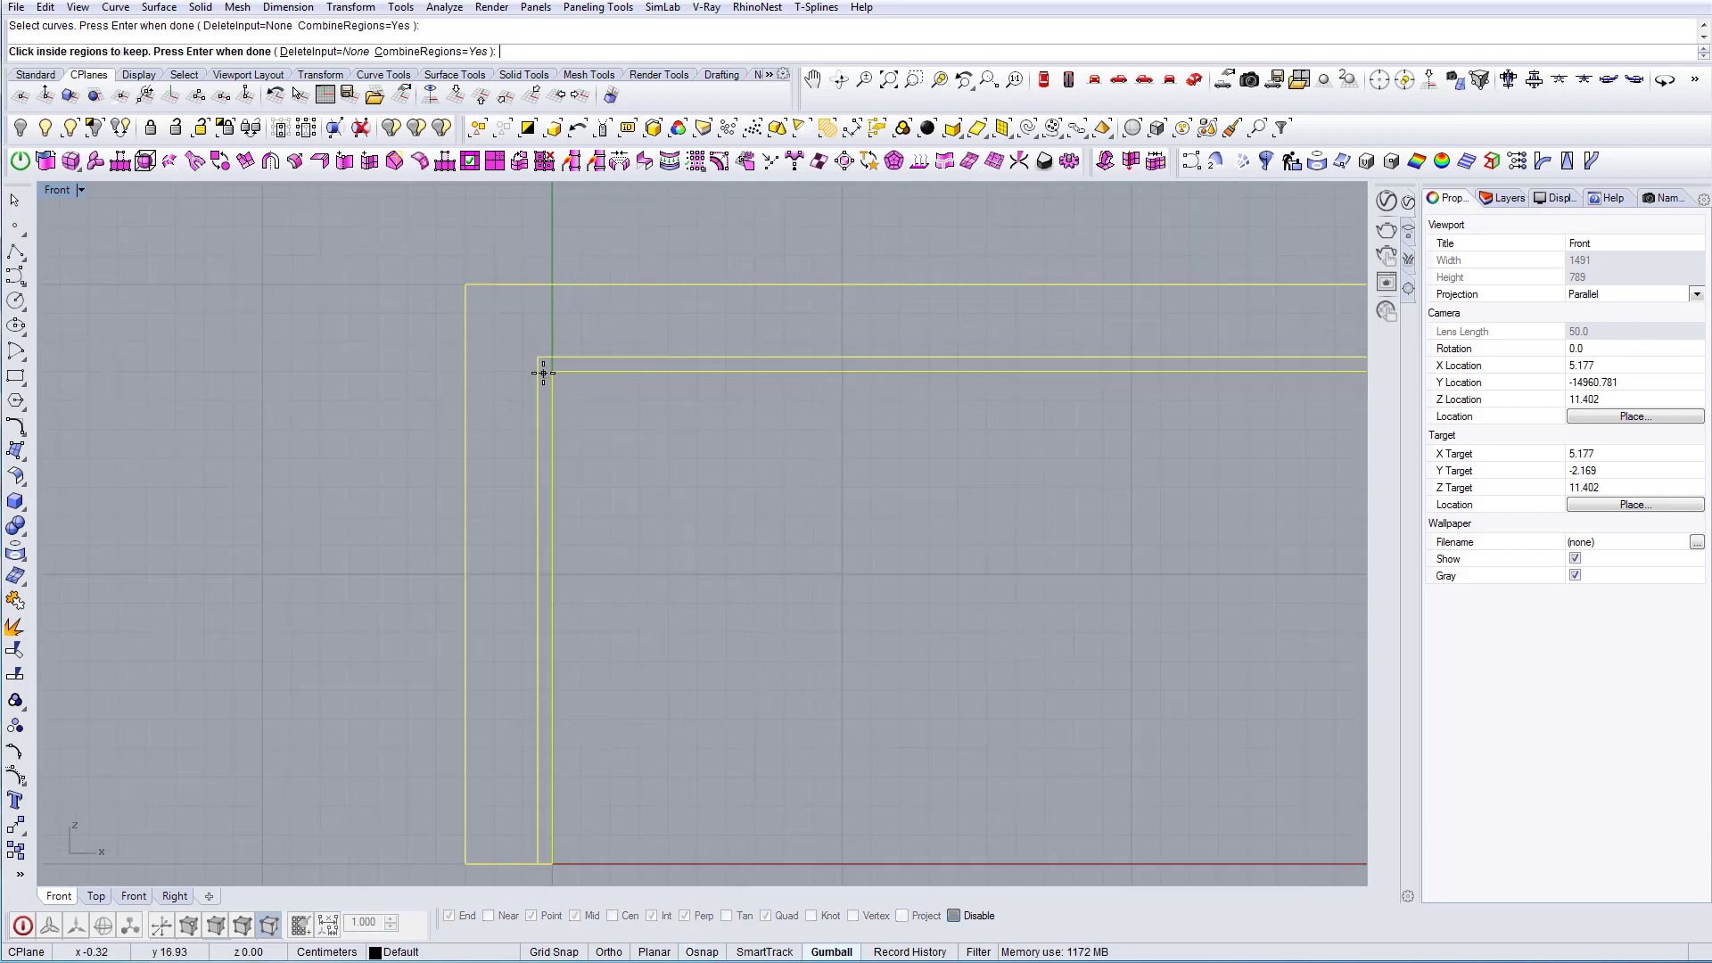
left_click(543, 373)
scroll(699, 459, "down", 3)
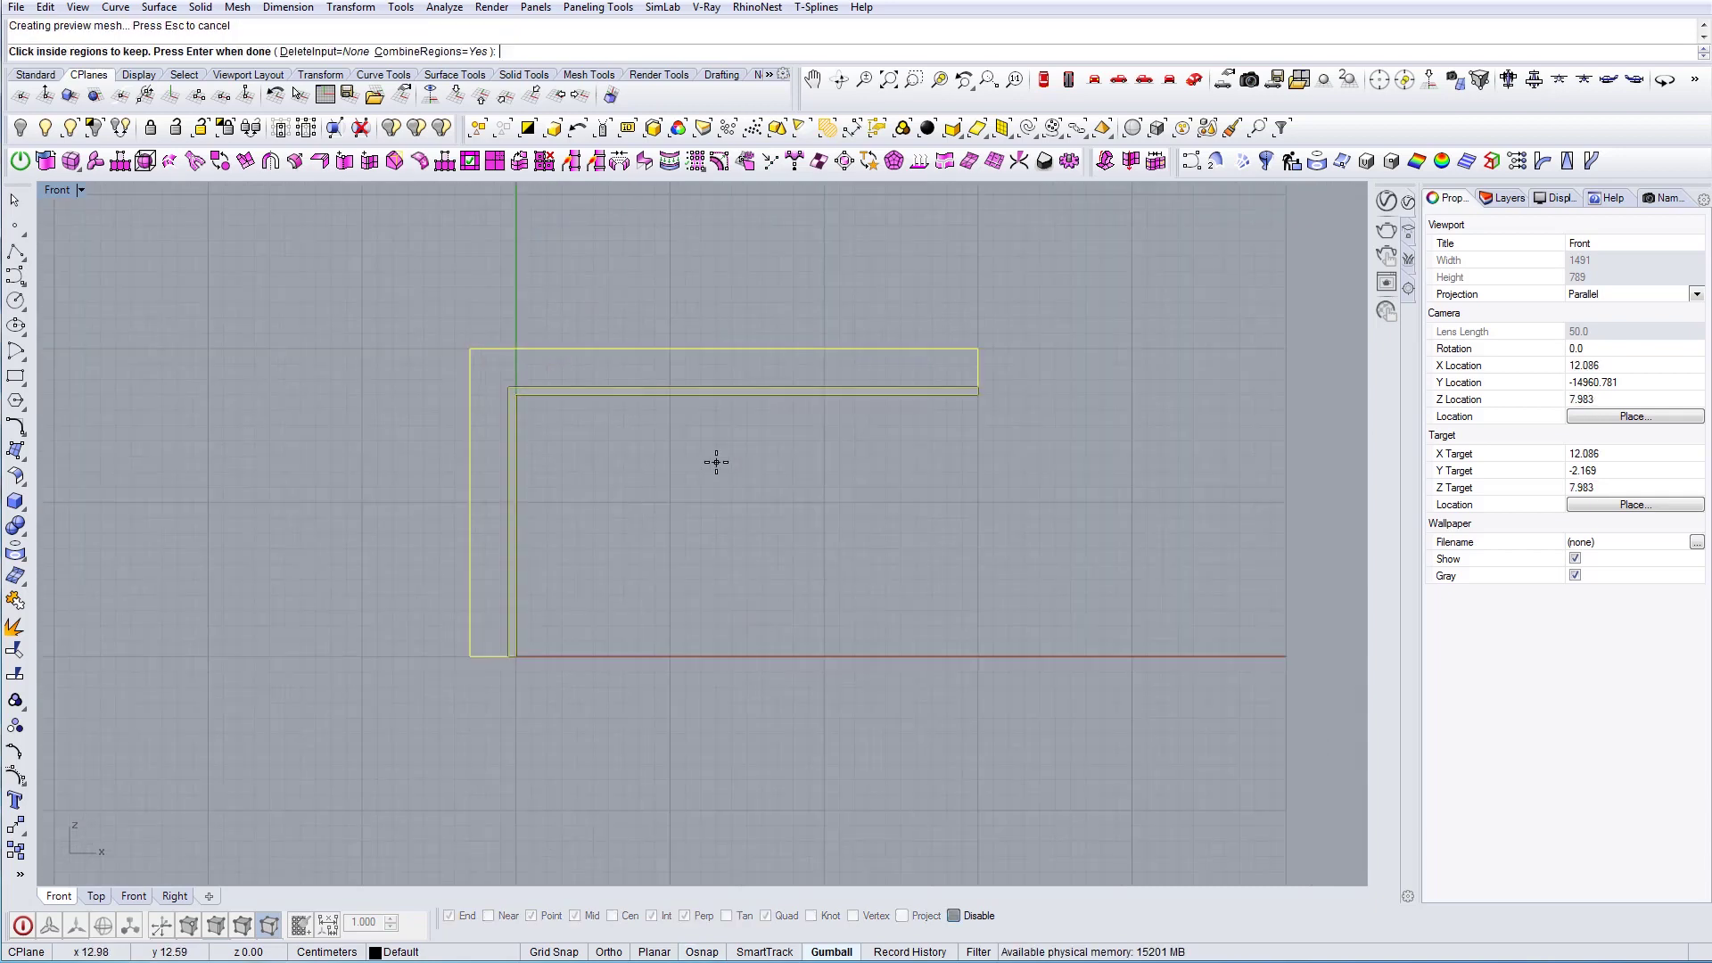
key("Return")
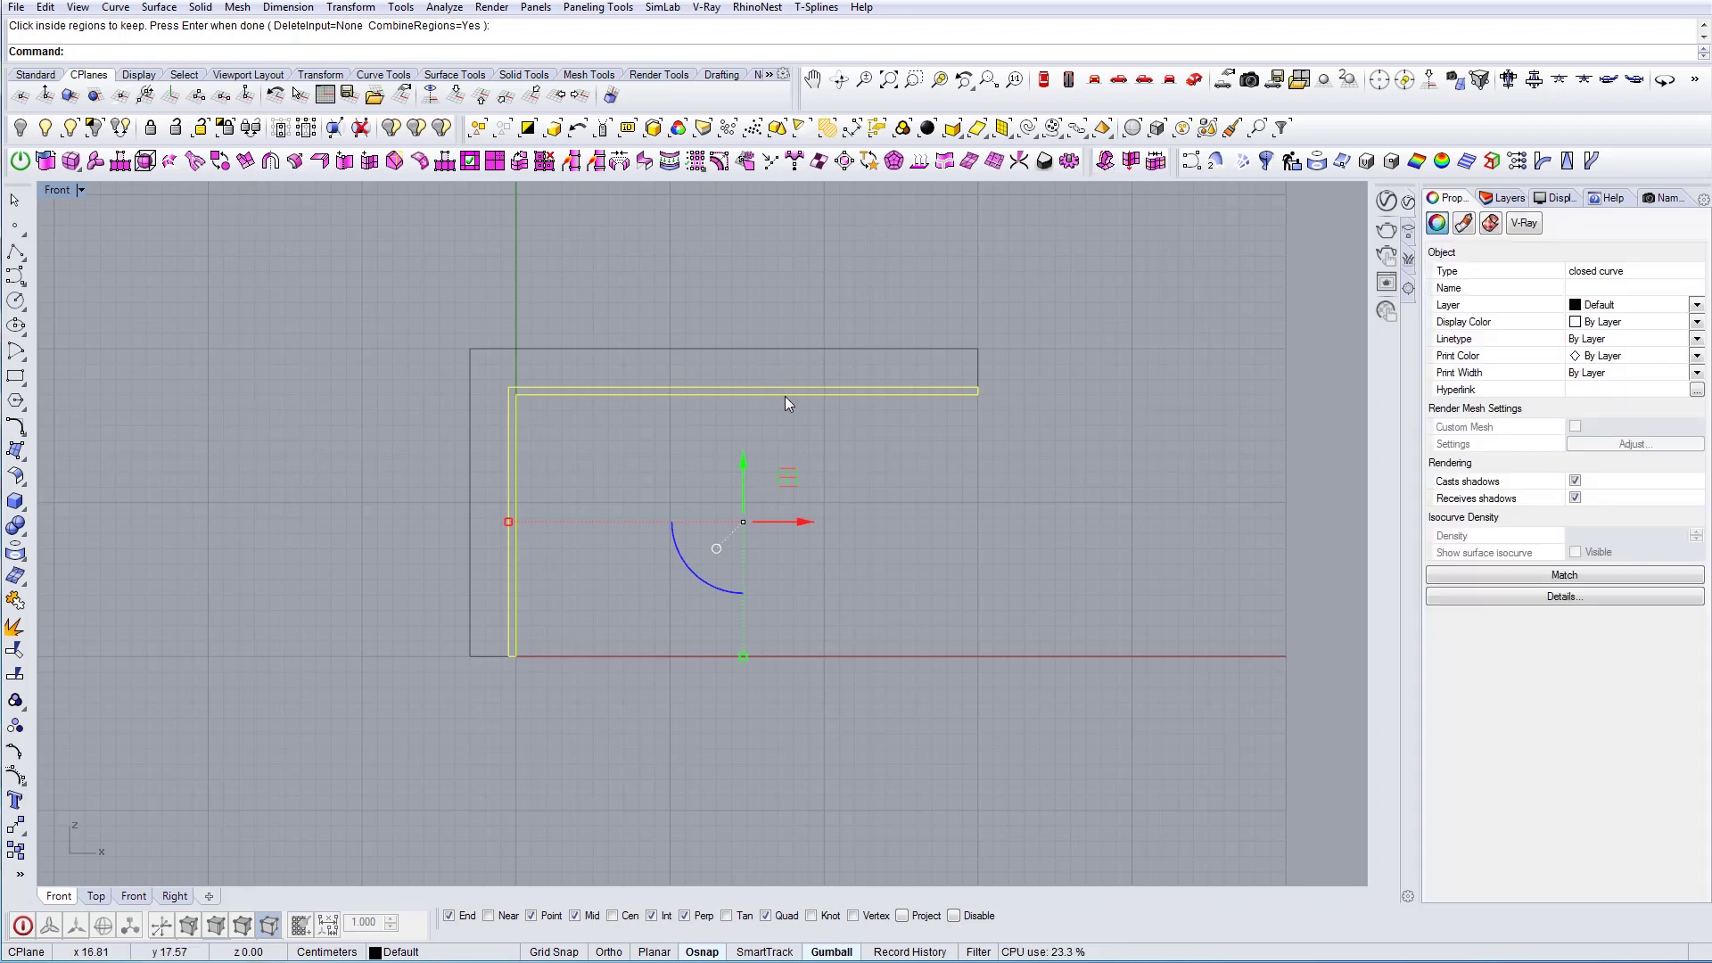
Switch to the Perspective view and set the construction plane to World Top
left_click(1192, 80)
scroll(719, 516, "up", 3)
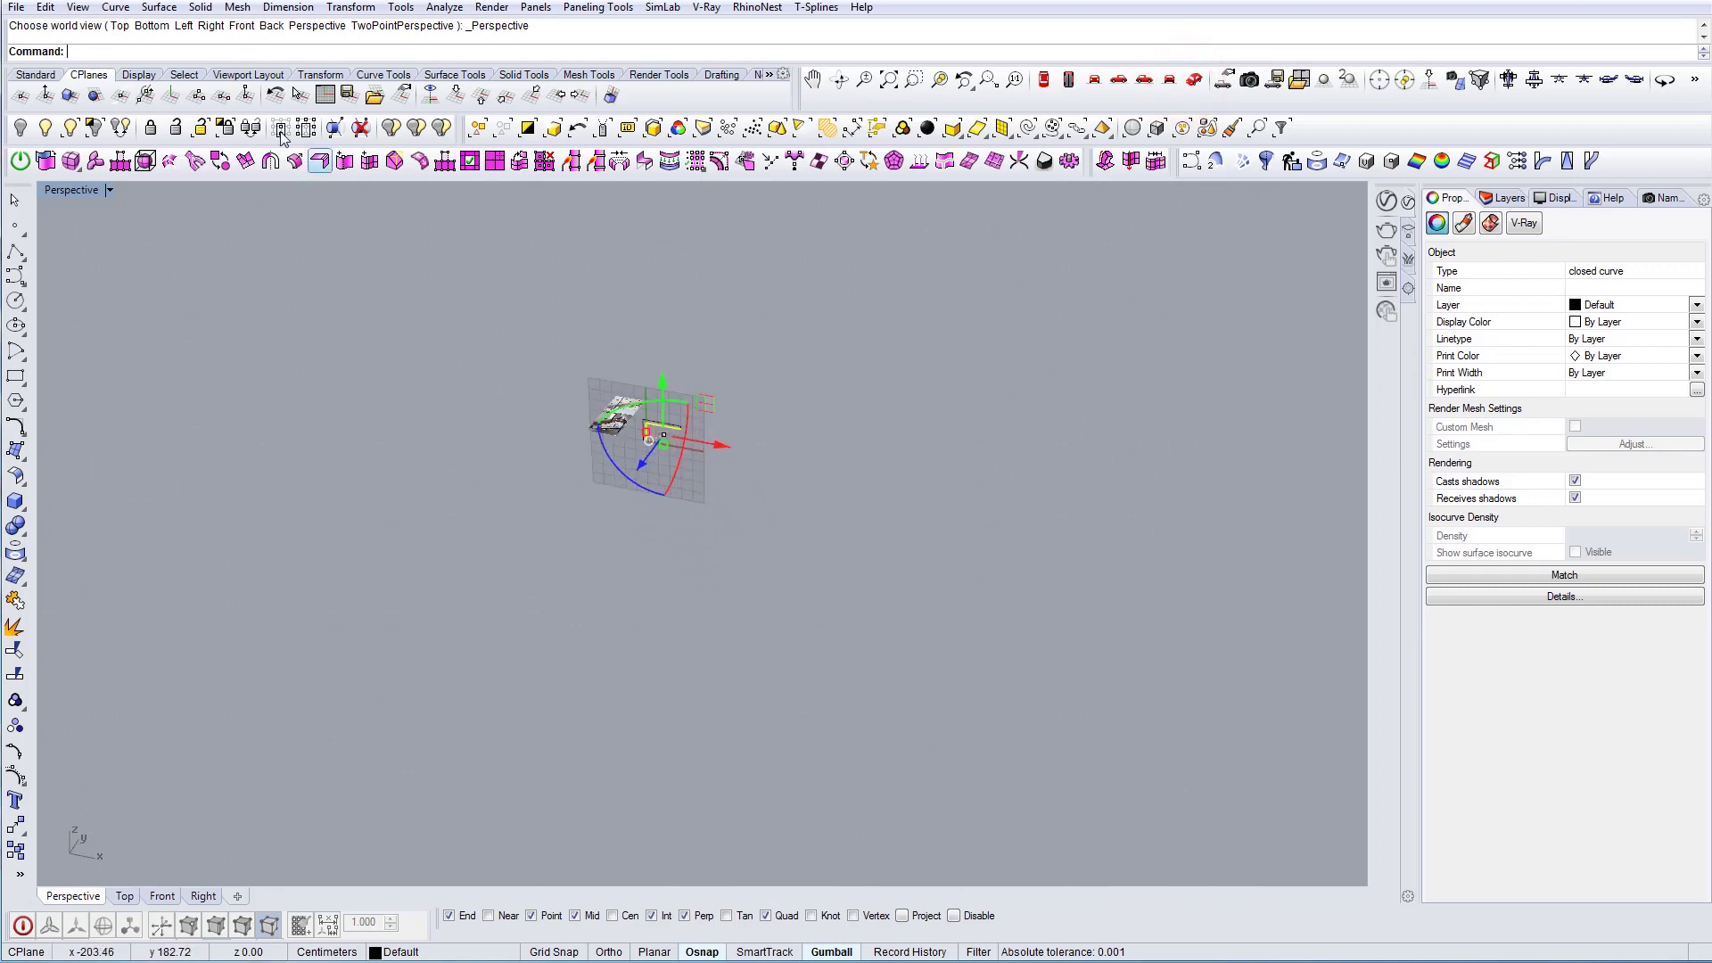
left_click(458, 94)
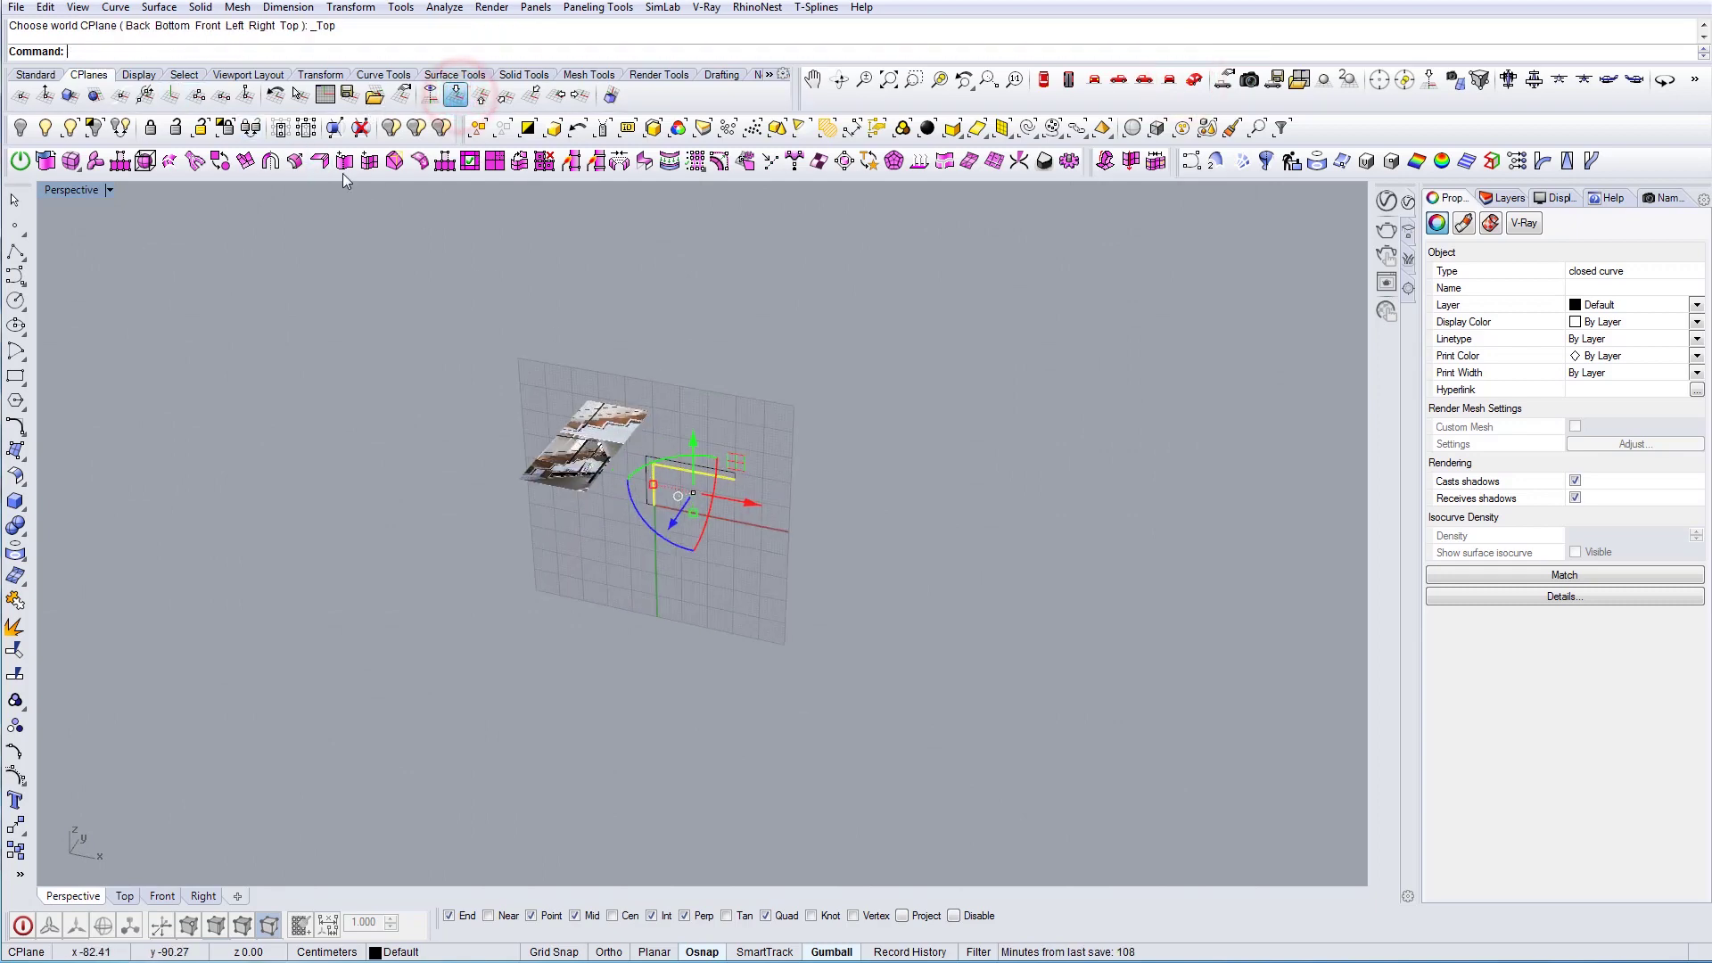
scroll(667, 511, "up", 5)
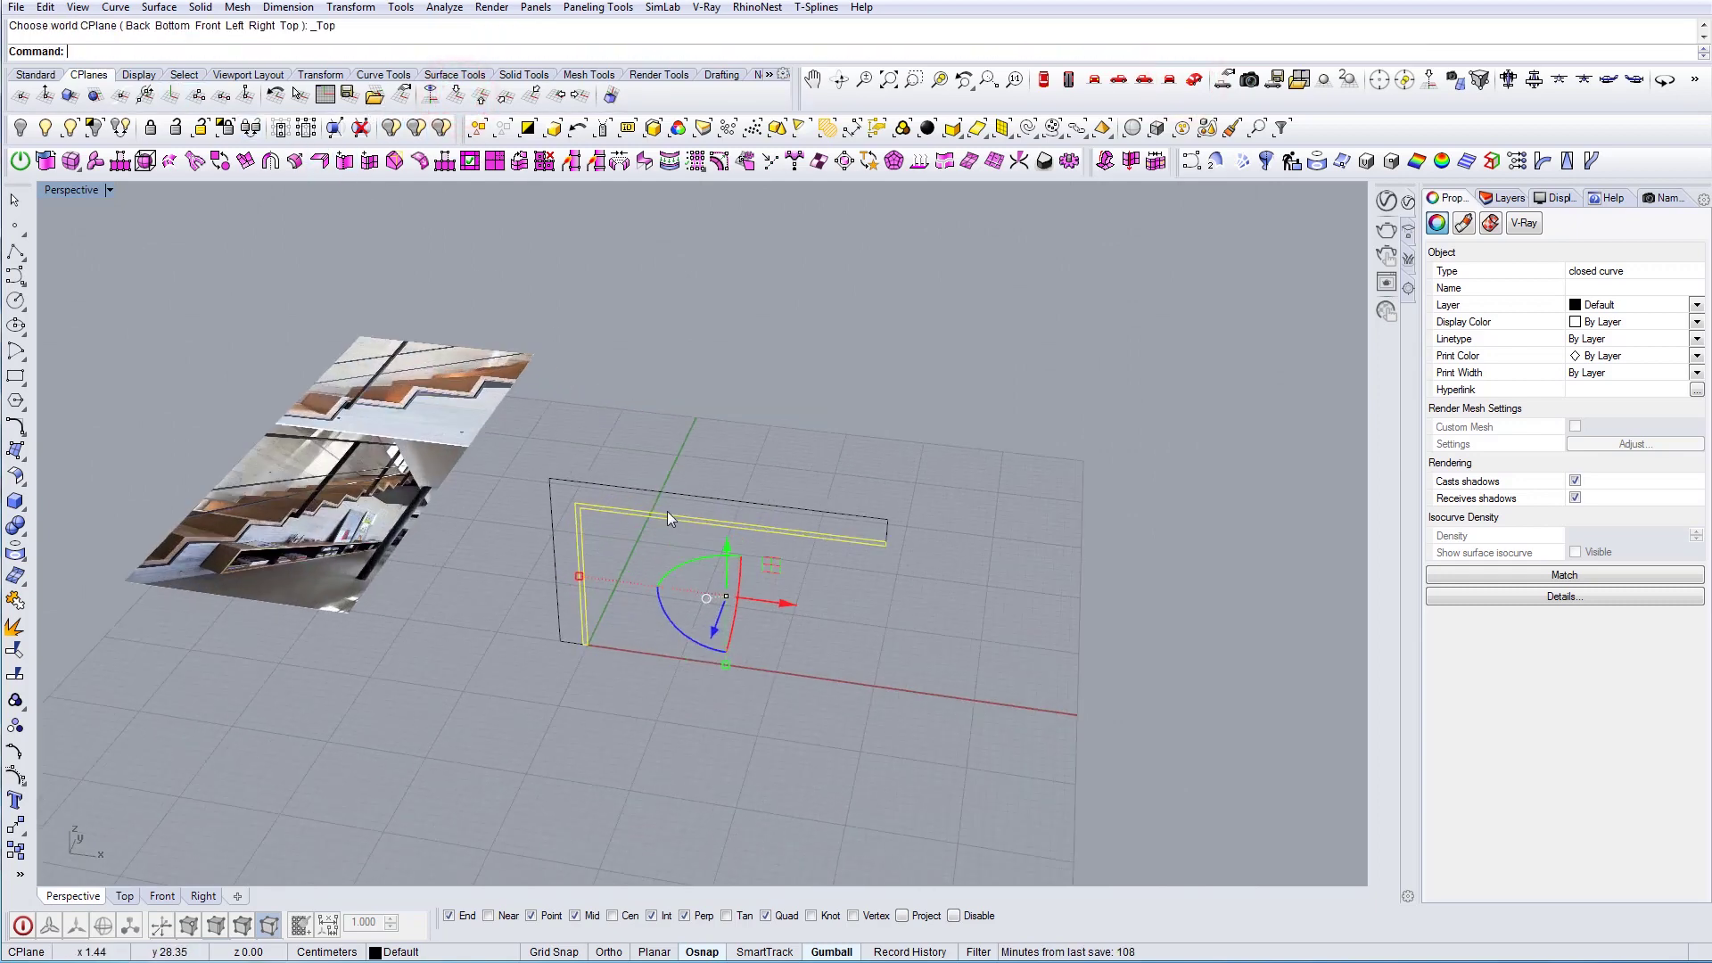
right_click_drag(890, 572, 792, 468, "shift")
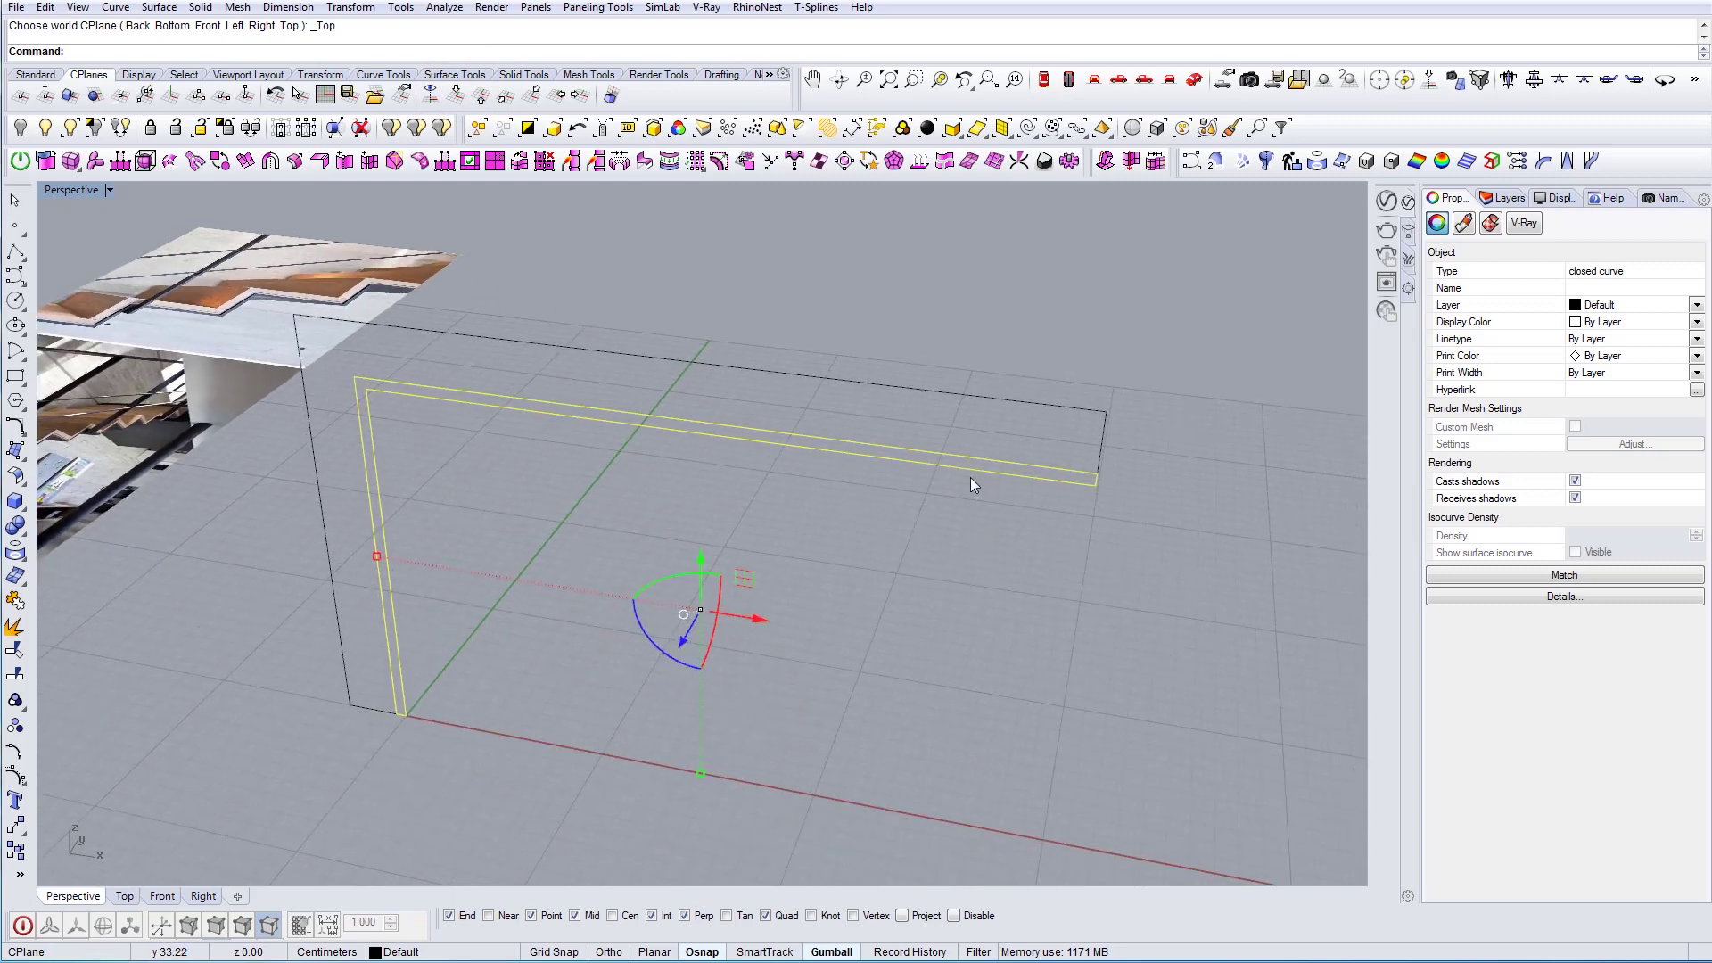
Delete the leftover offset curve between the wood profile and the thin L-shaped profile
key("Escape")
left_click(957, 473)
left_click(327, 601)
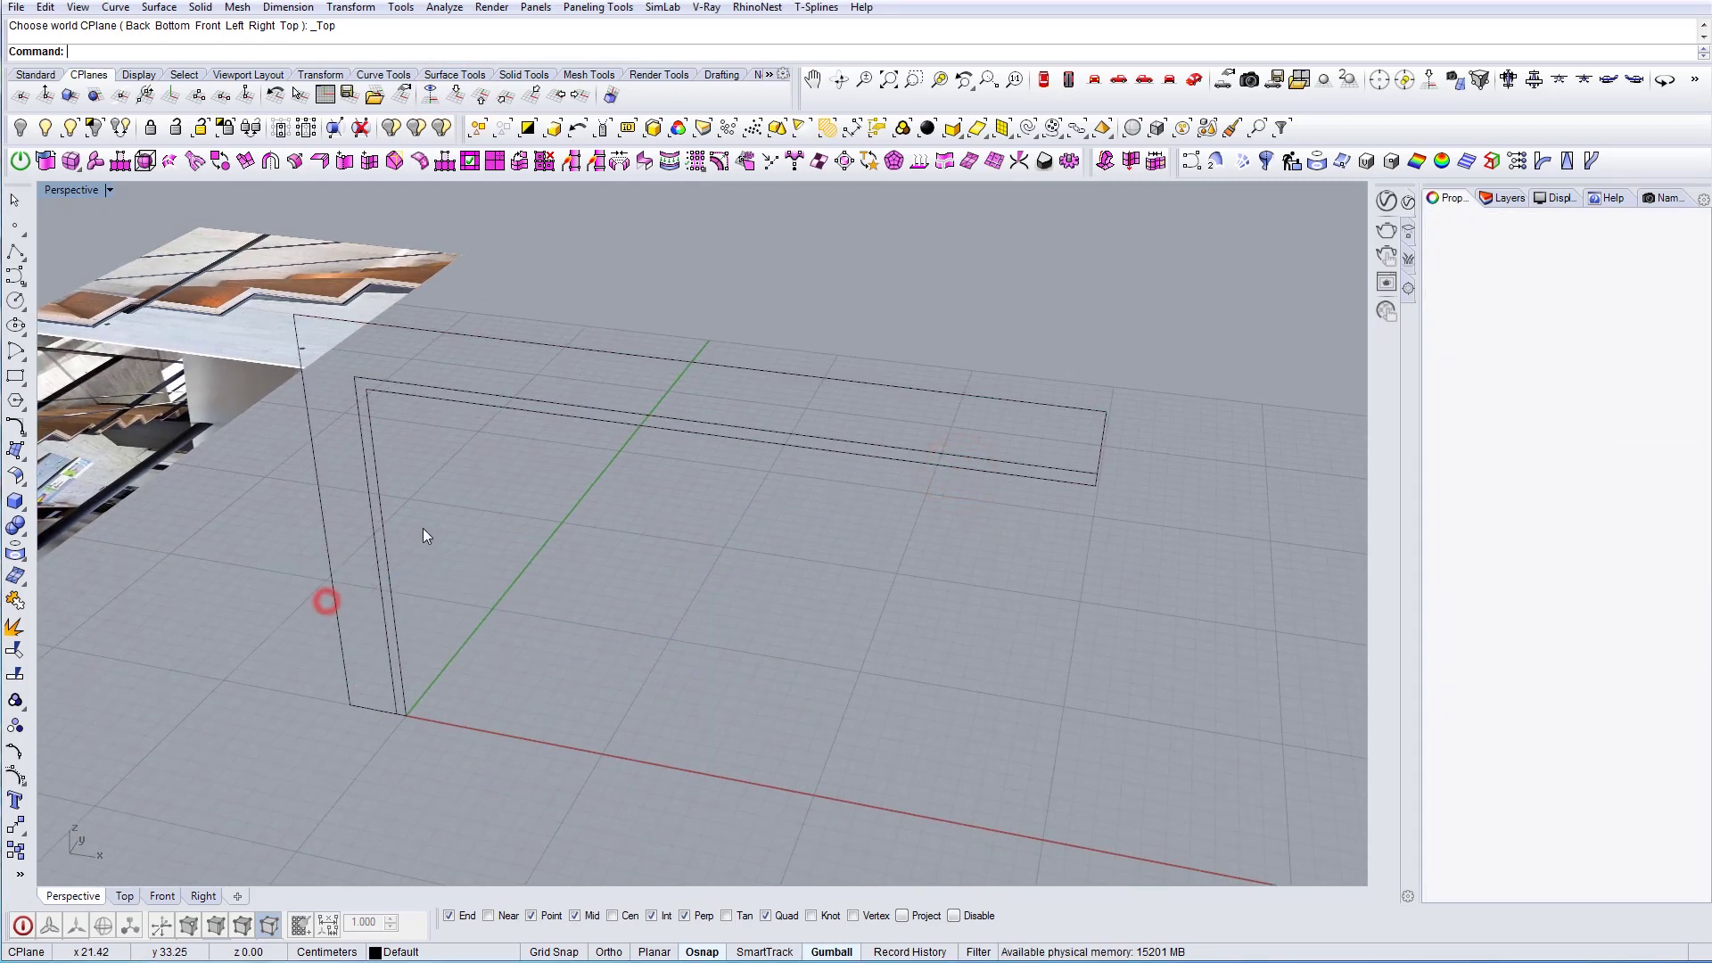
left_click(360, 426)
key("Delete")
left_click(360, 426)
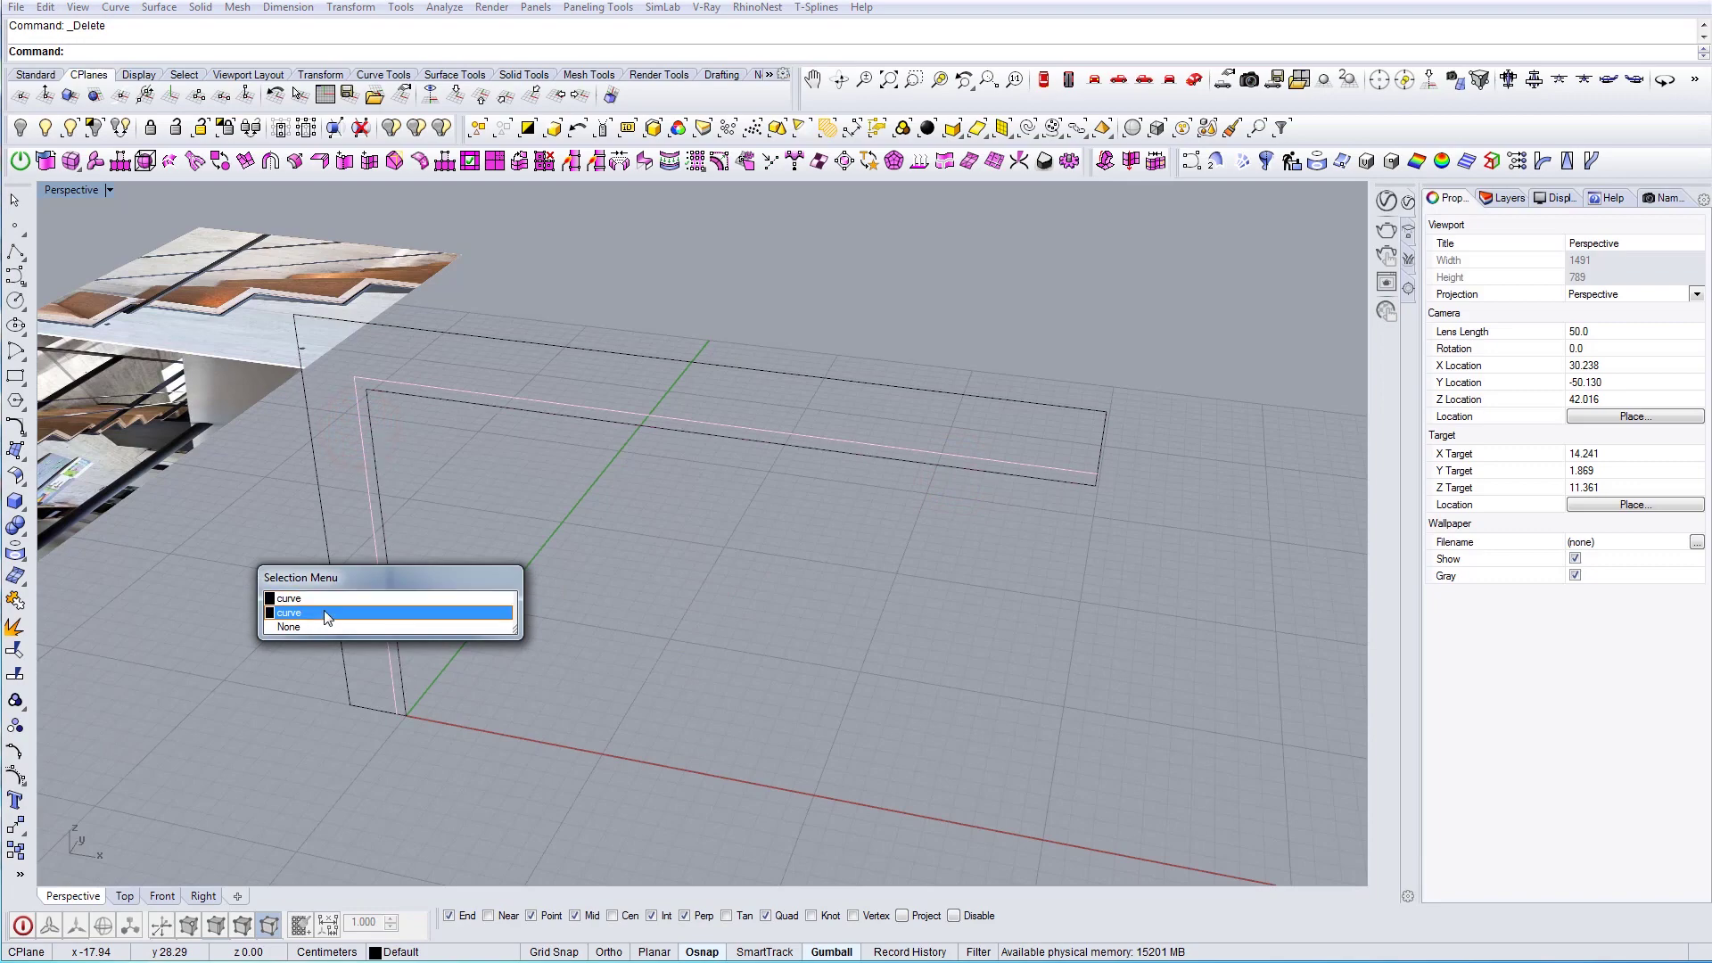
left_click(324, 613)
Check that the wood profile and the thin inner-layer profile are separate closed curves
key("Escape")
left_click(594, 384)
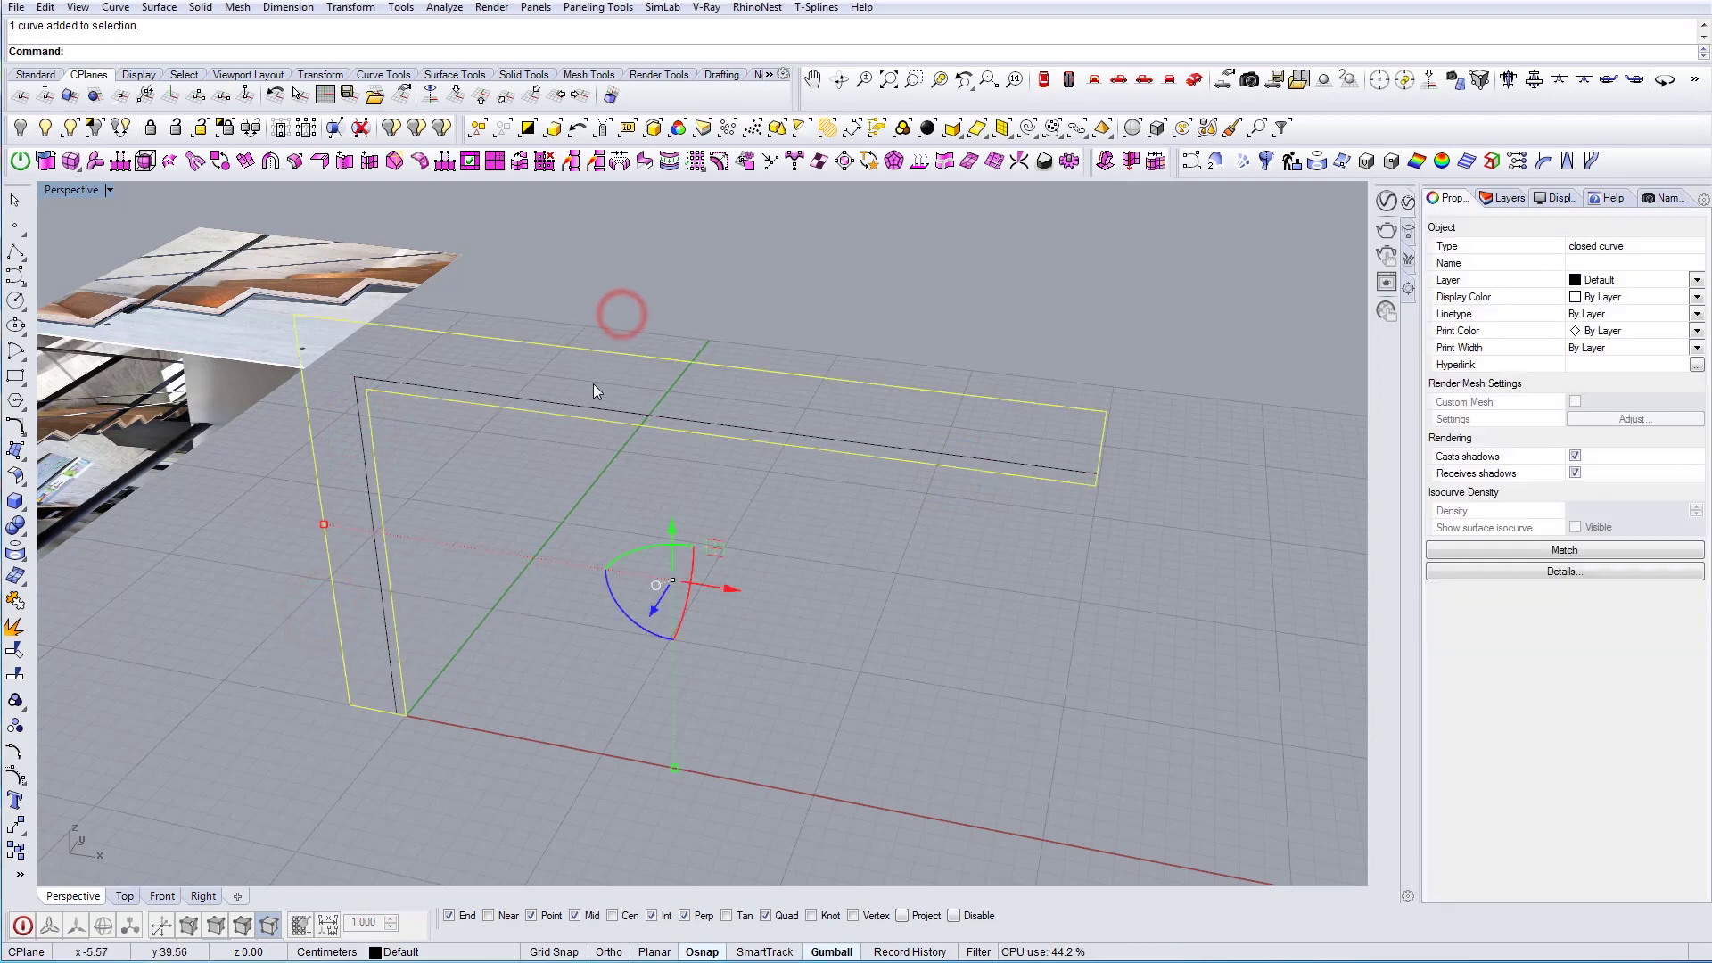
right_click_drag(601, 383, 696, 392)
scroll(585, 410, "up", 2)
key("Escape")
left_click(584, 410)
scroll(590, 413, "down", 5)
left_click(686, 354)
left_click_drag(674, 432, 682, 472)
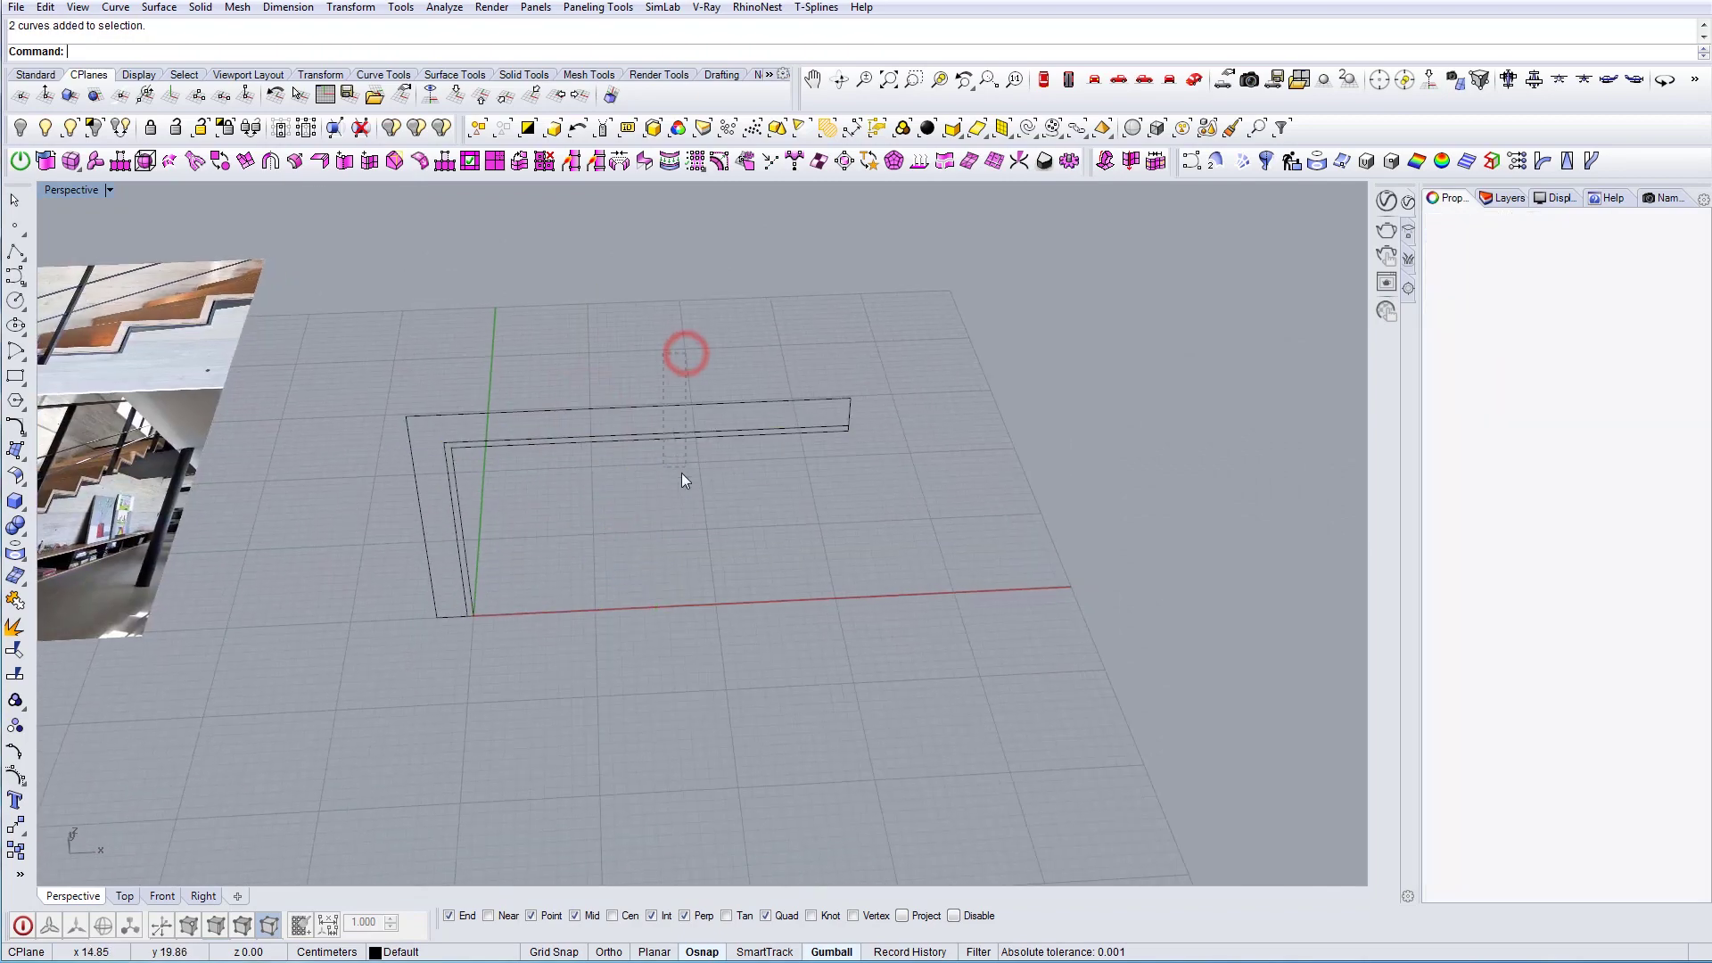
right_click_drag(682, 473, 672, 467)
right_click_drag(571, 449, 749, 441, "shift")
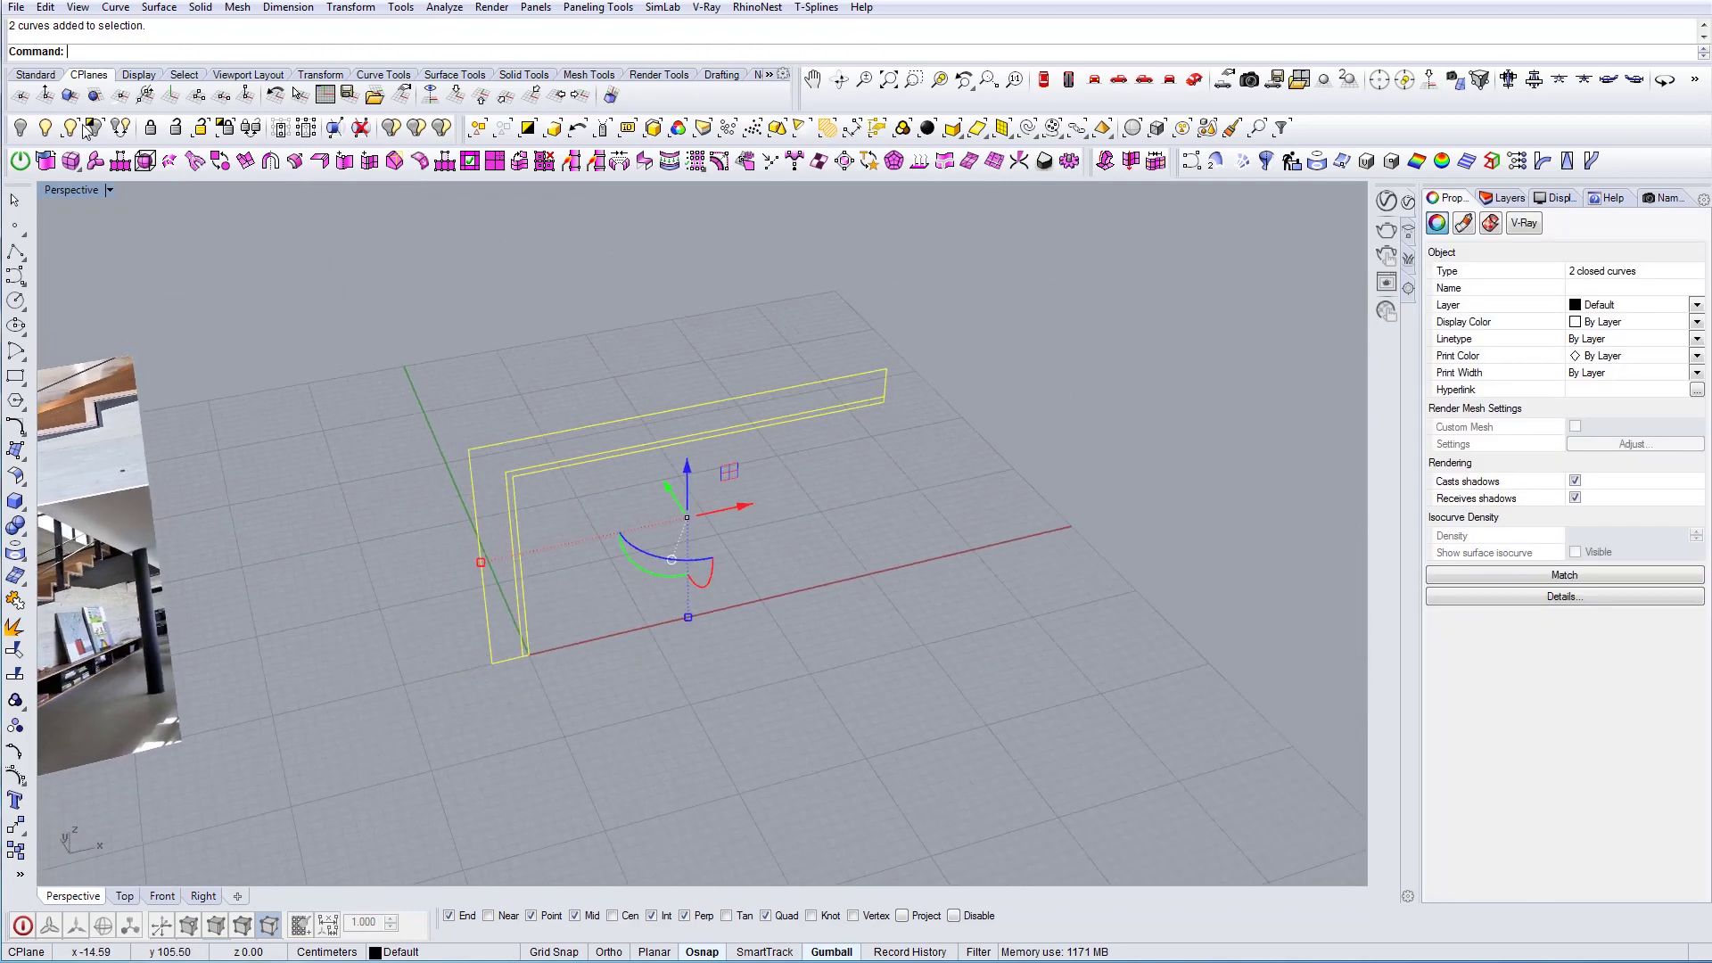
Show the hidden staircase solid around the profiles and undo the last copy
key("Escape")
left_click(72, 130)
left_click(797, 313)
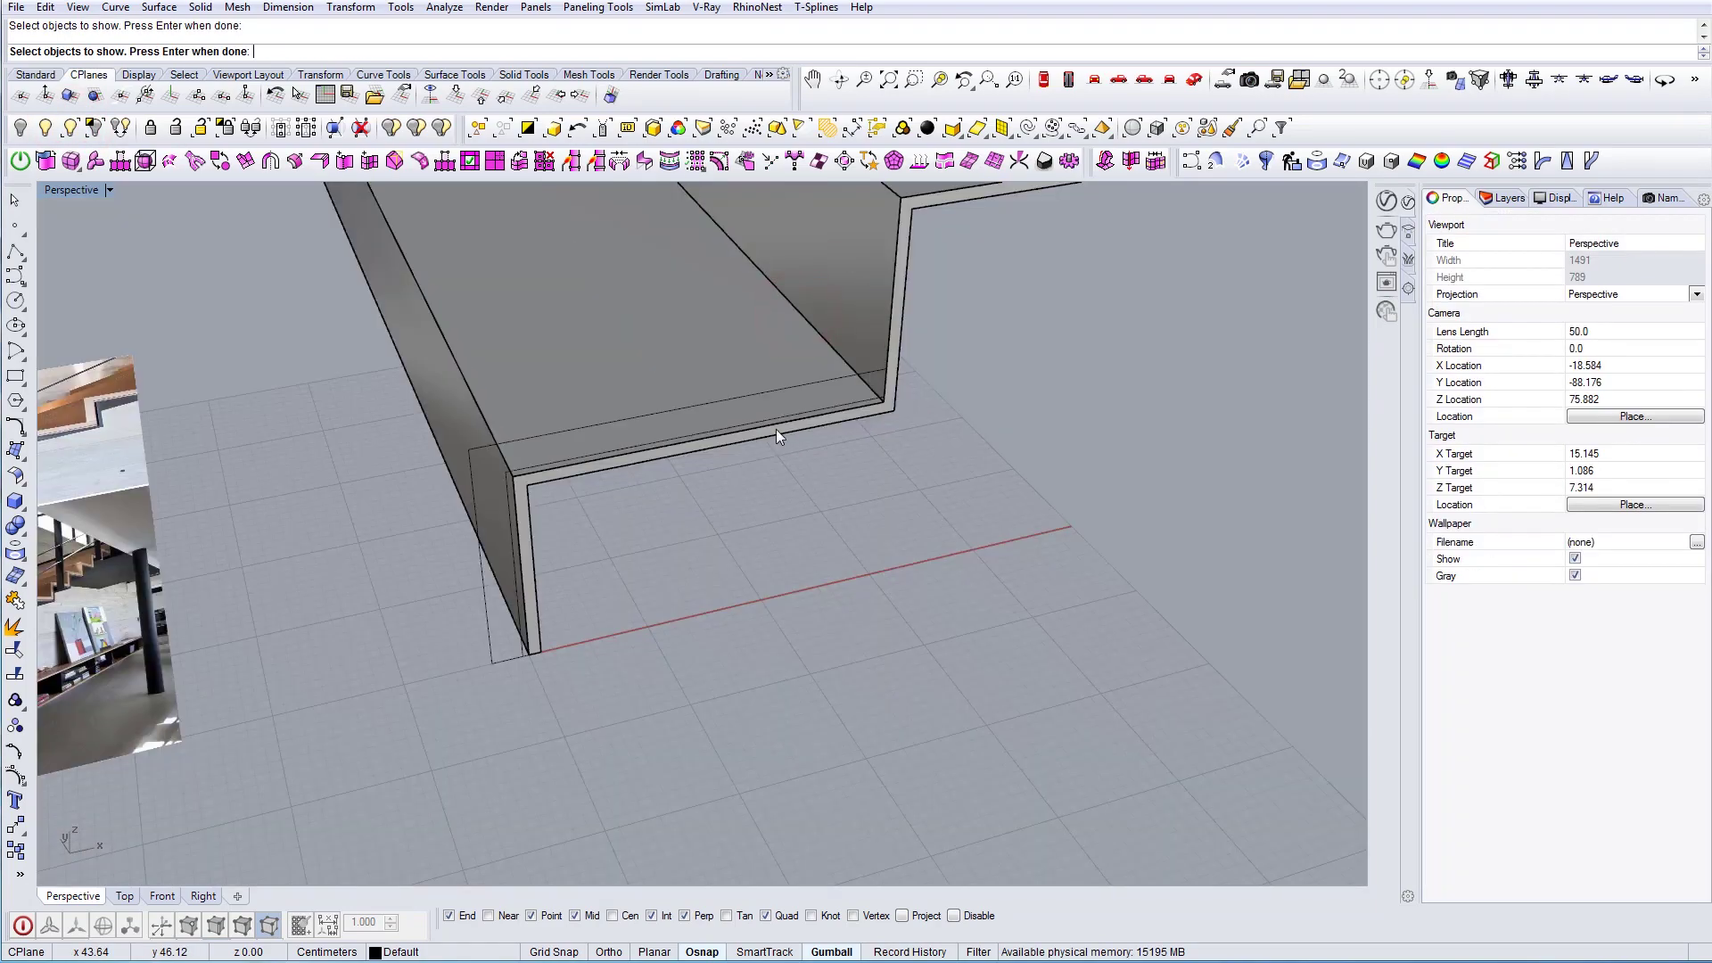
right_click_drag(699, 501, 633, 448)
key("ctrl+z")
right_click_drag(633, 448, 426, 541, "shift")
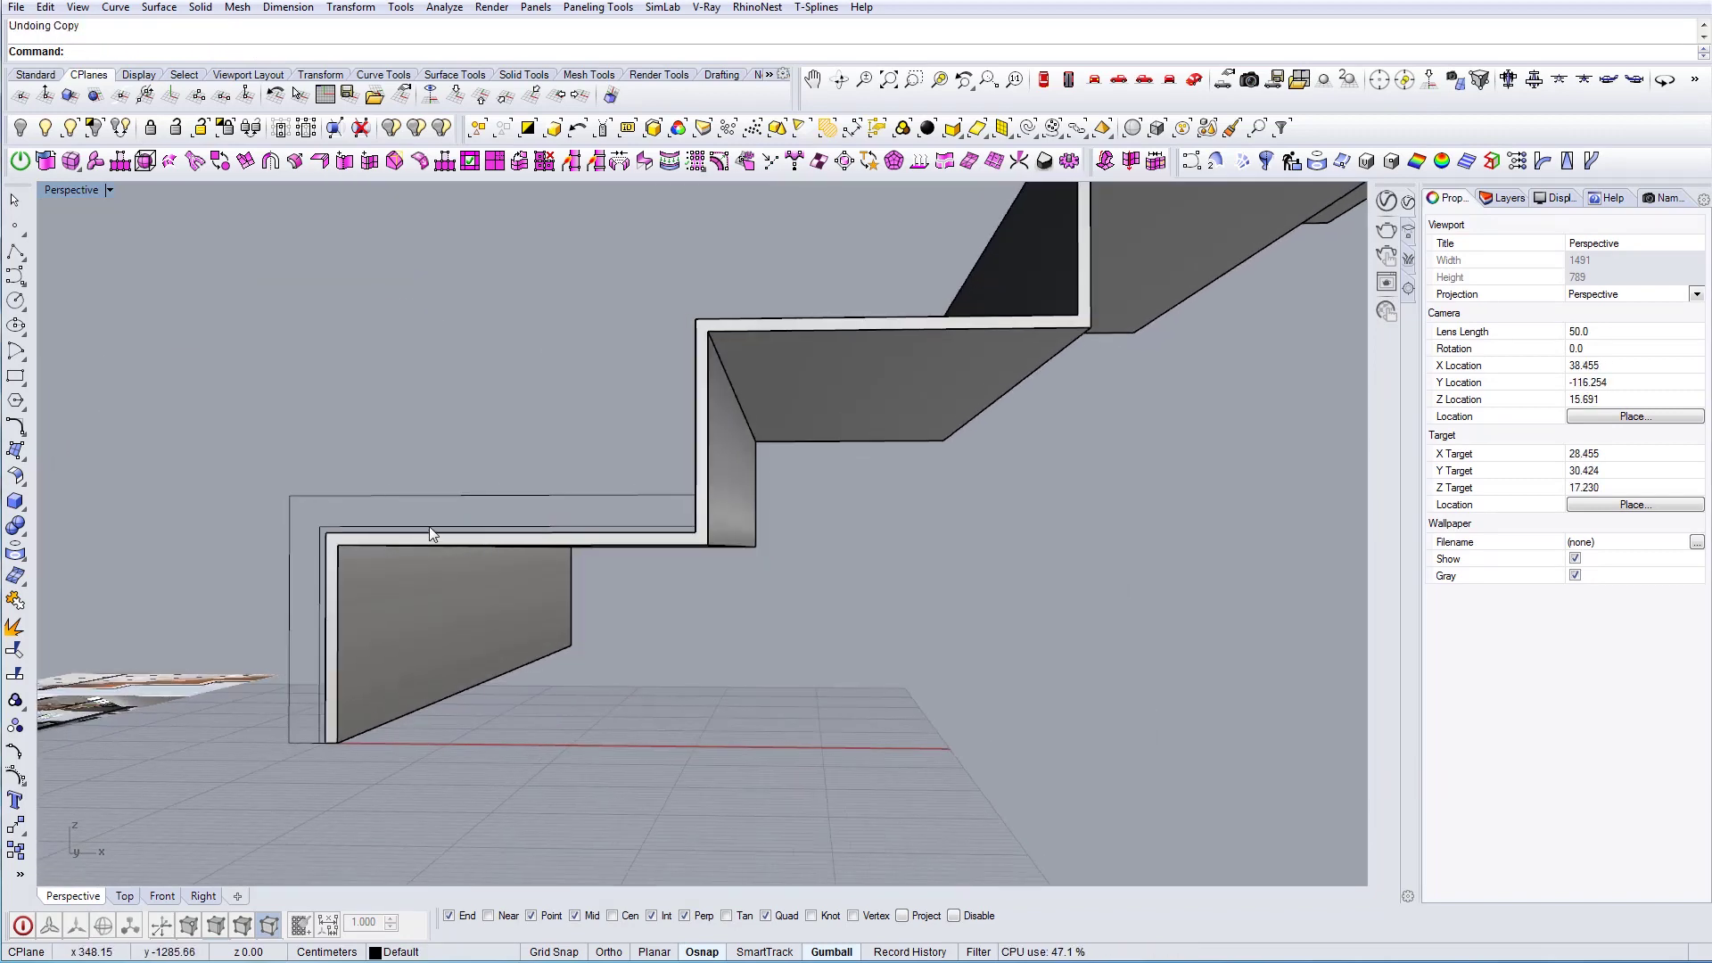
Move the thin L-shaped profile 1 cm inward from the front end of the lowest step
scroll(434, 527, "up", 3)
left_click_drag(453, 429, 412, 531)
right_click_drag(470, 576, 562, 572)
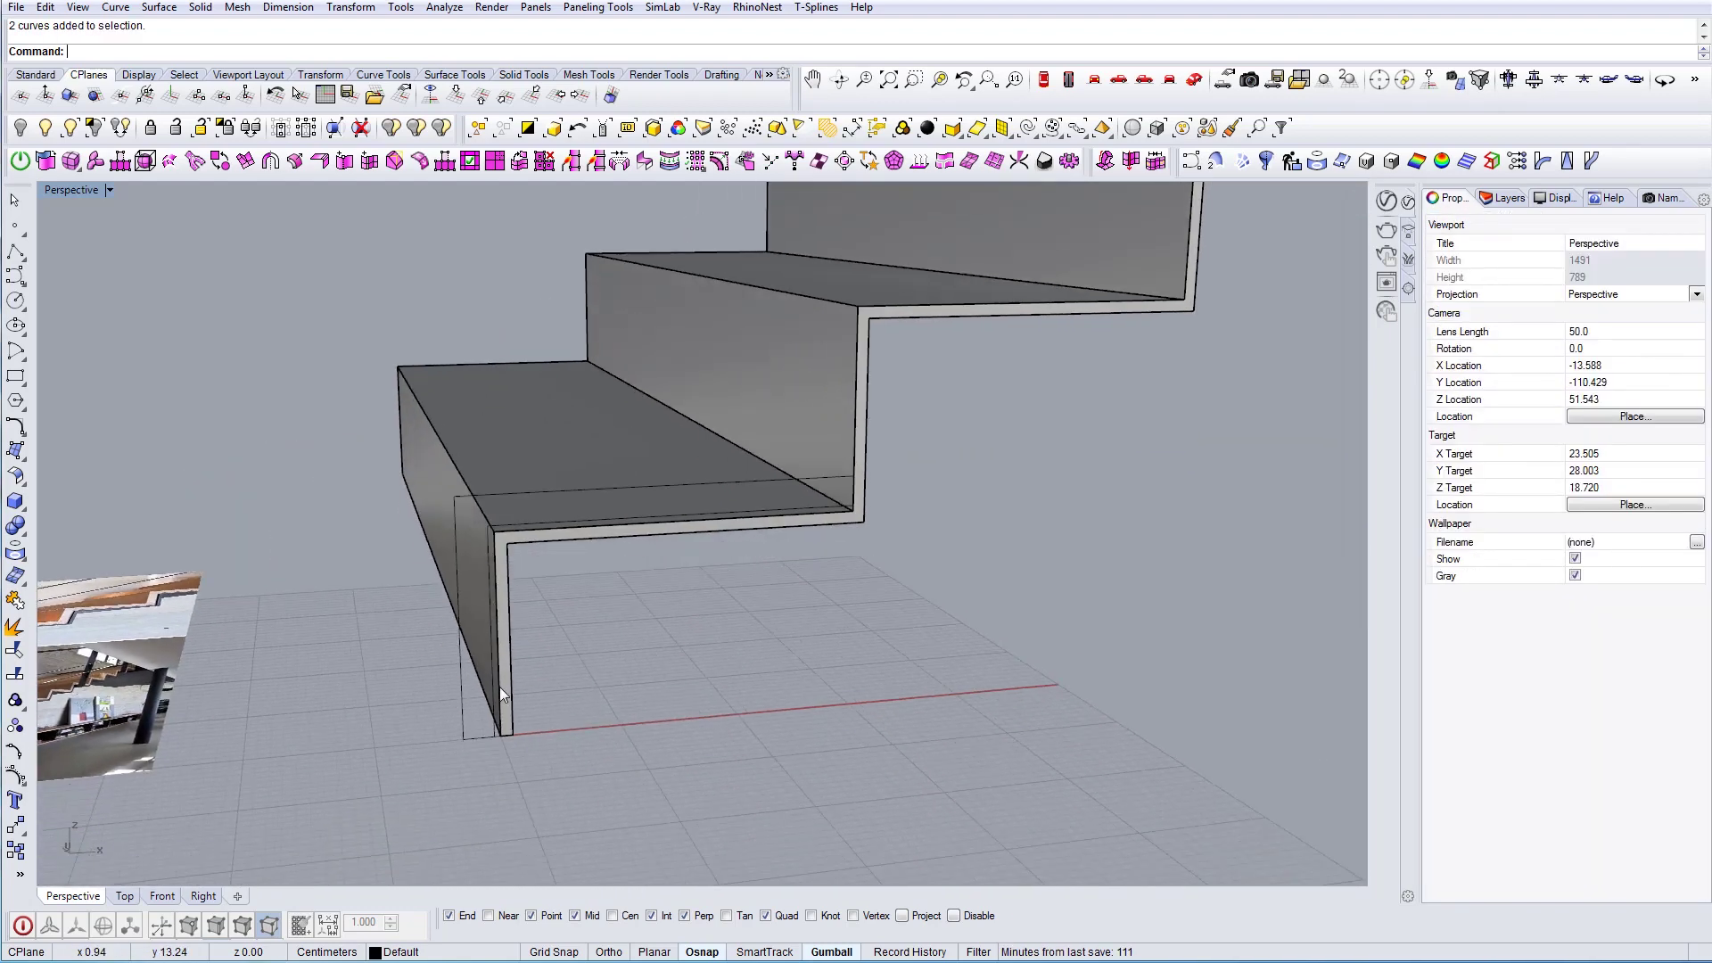
scroll(536, 783, "up", 8)
left_click(537, 781)
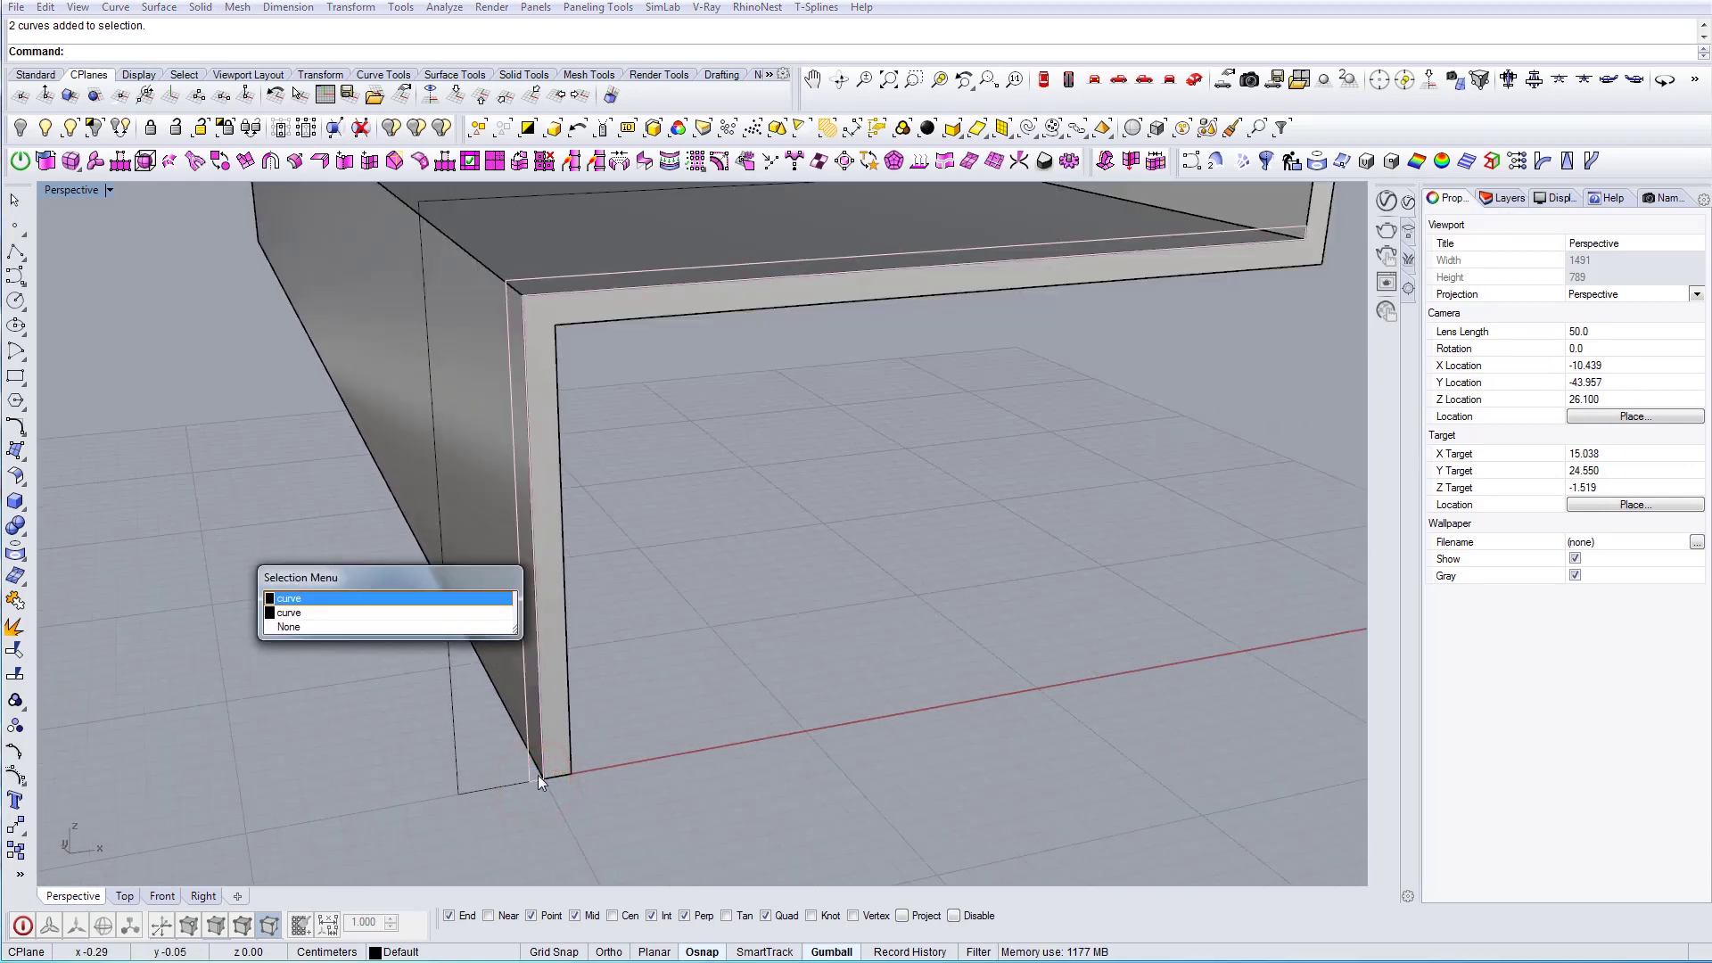
left_click(304, 603)
right_click_drag(503, 682, 731, 631)
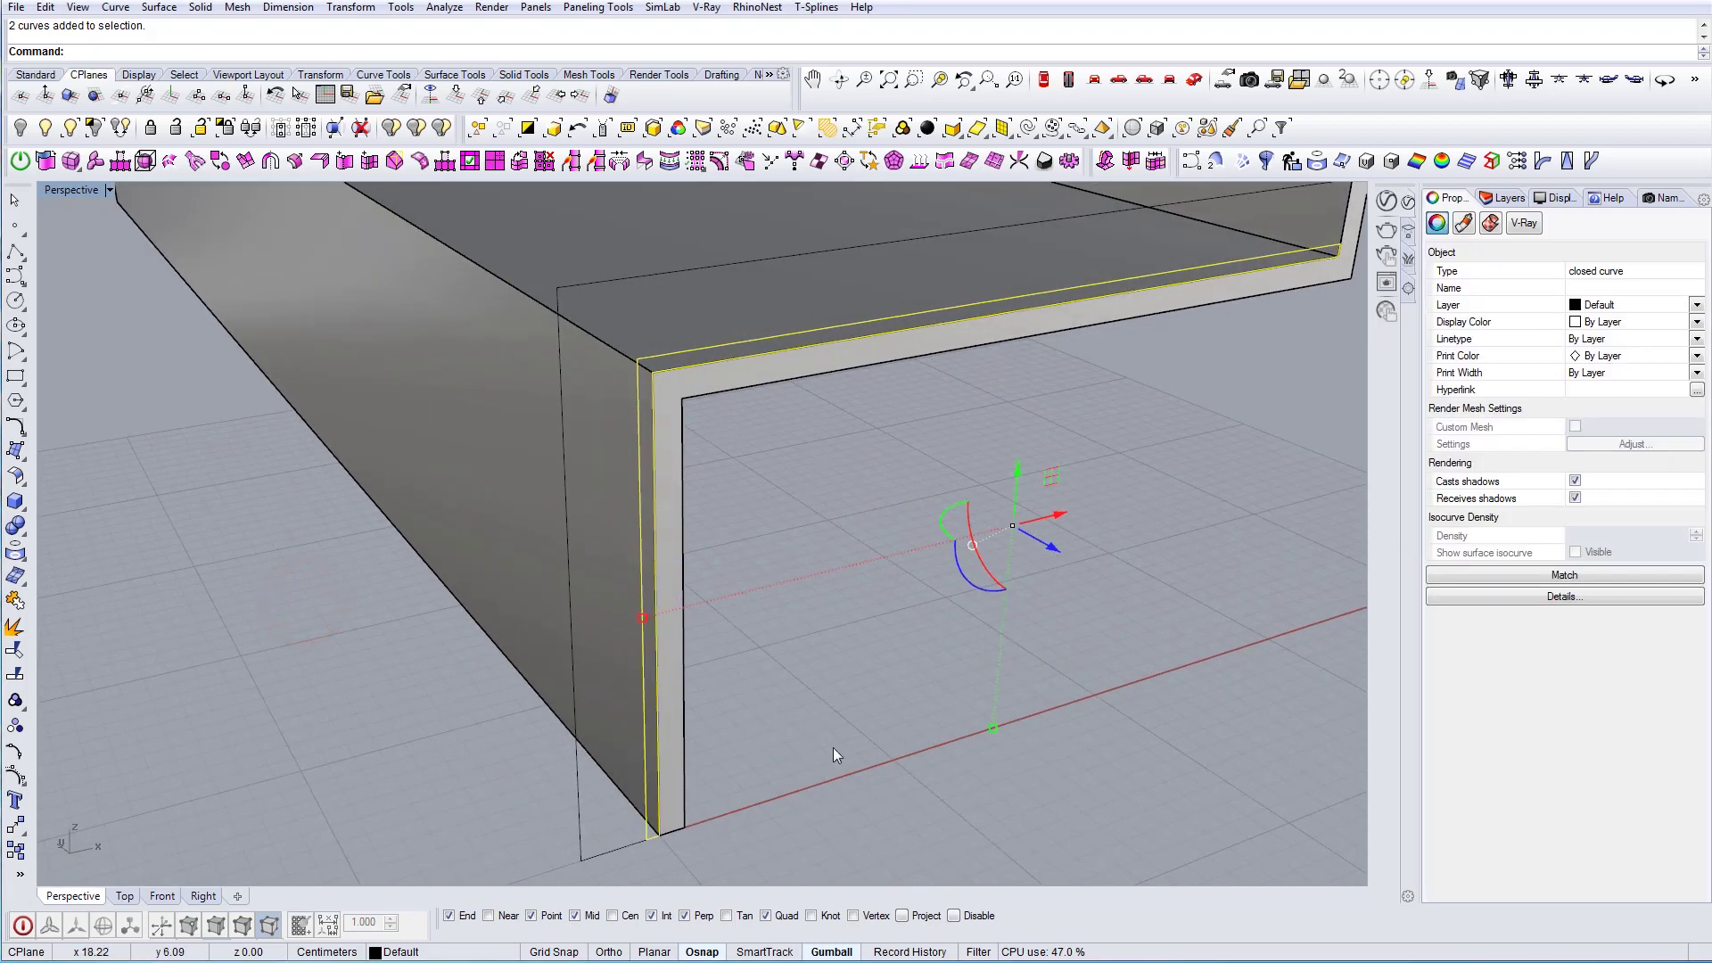
right_click_drag(833, 747, 867, 651, "shift")
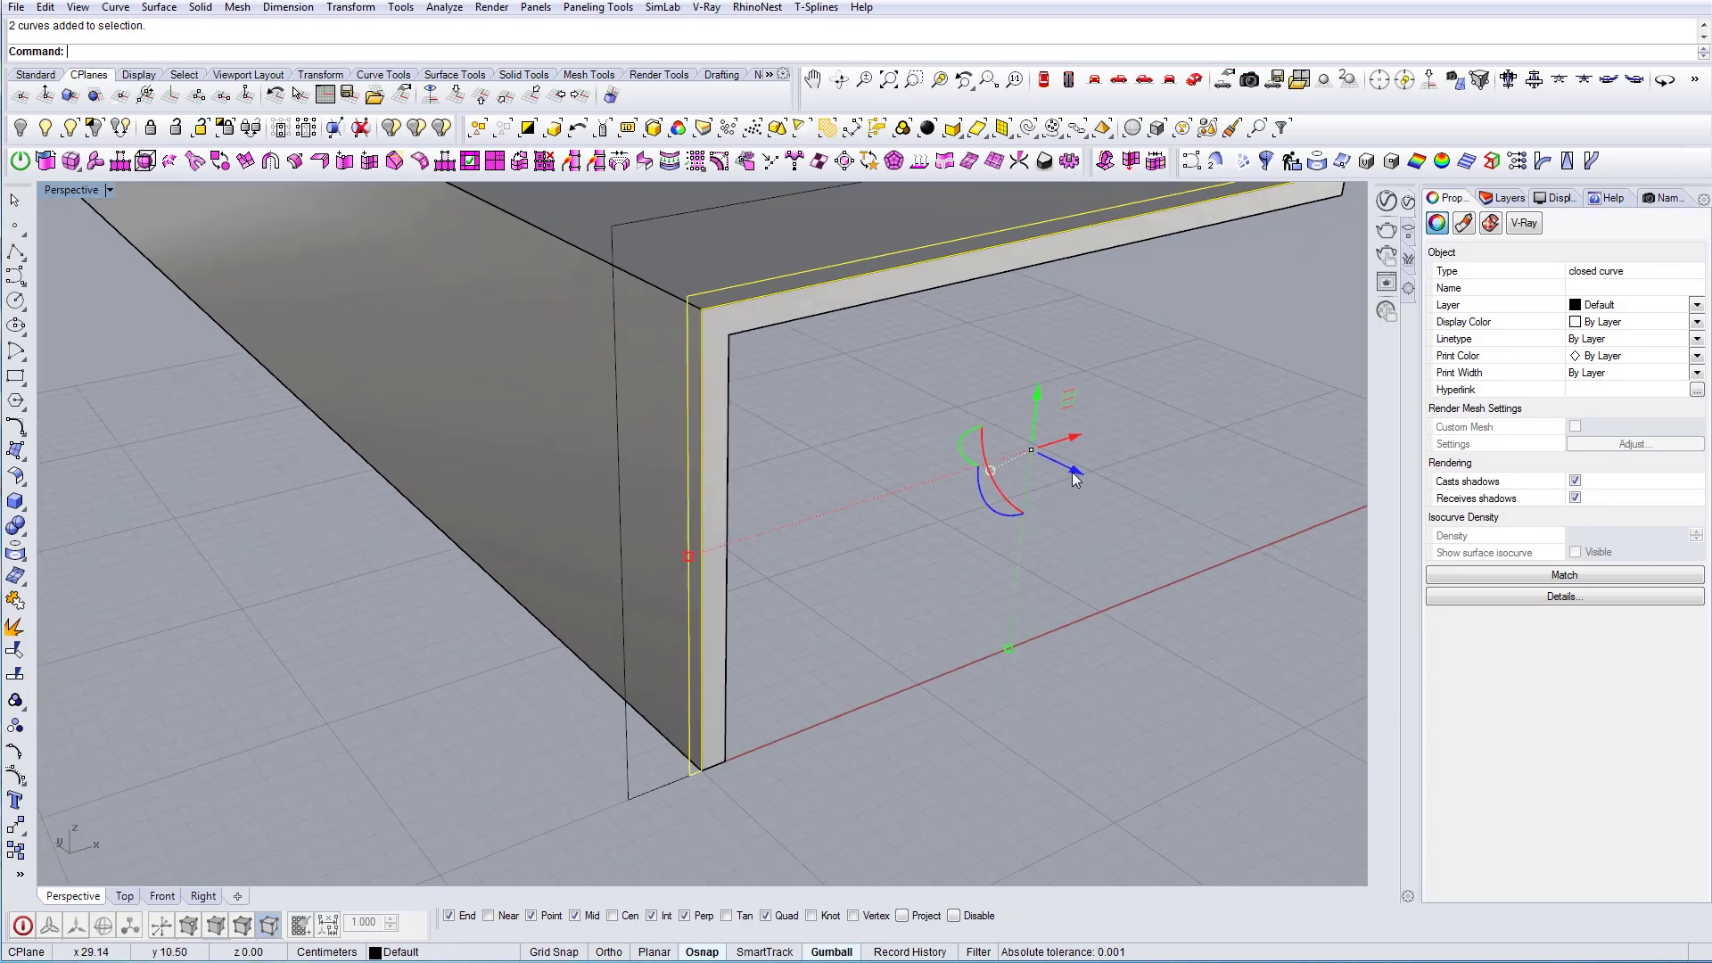
left_click(1063, 470)
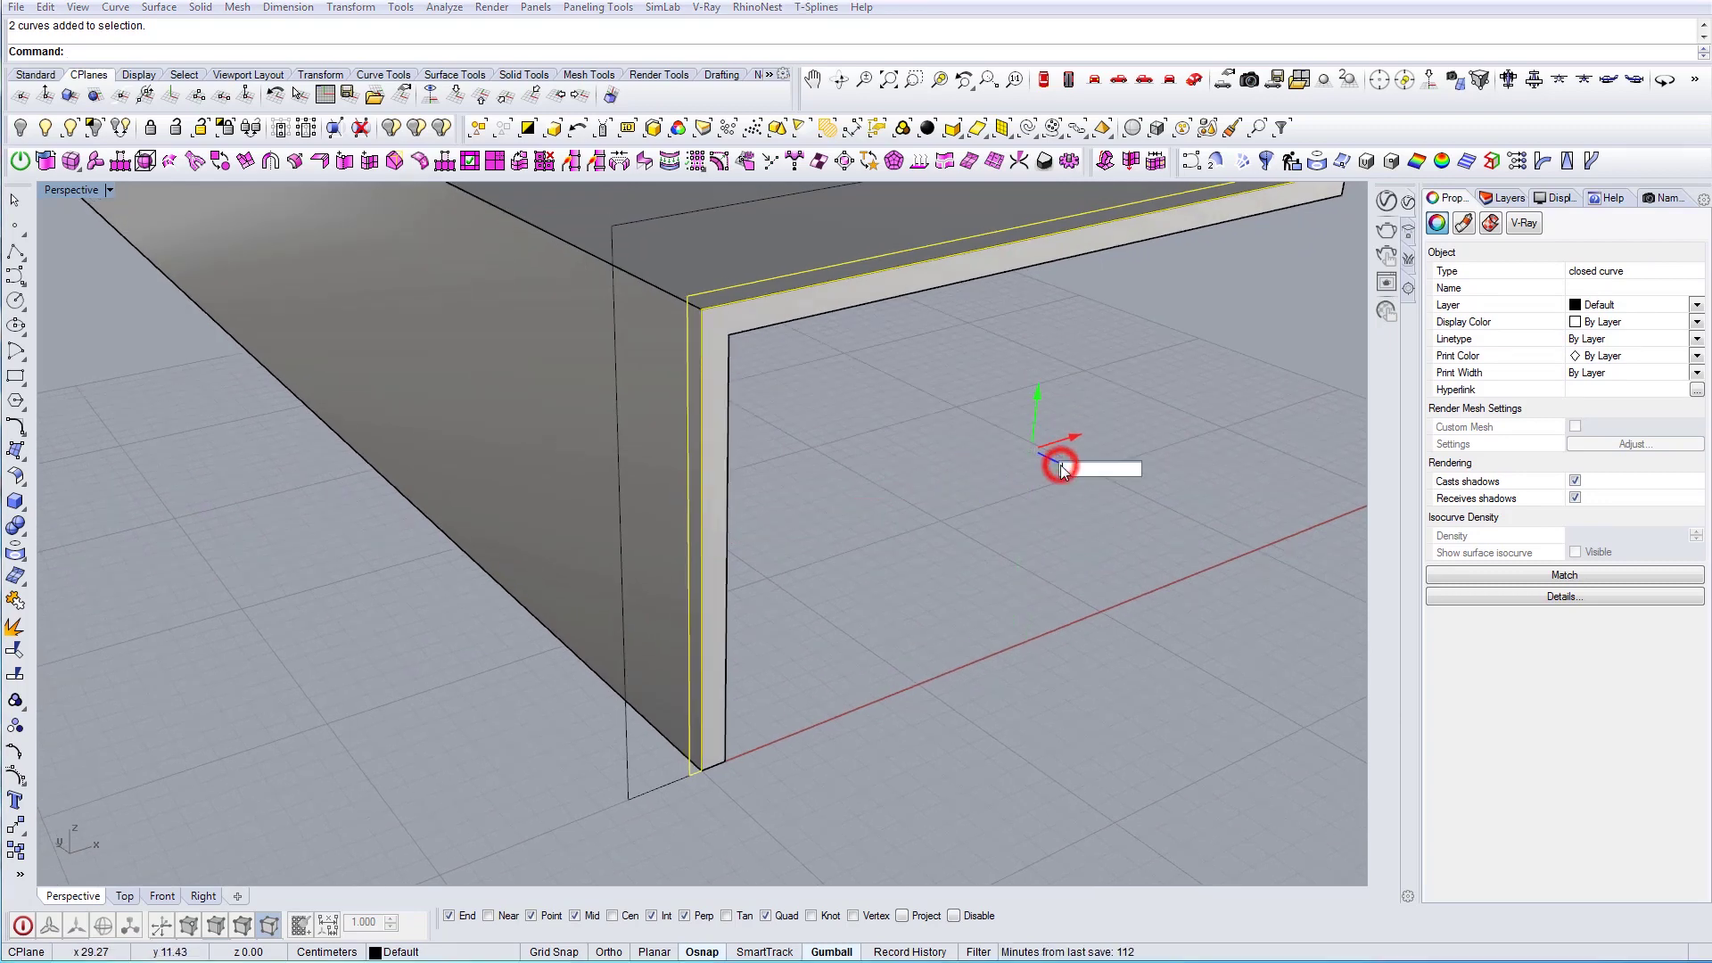
type("-1")
key("Return")
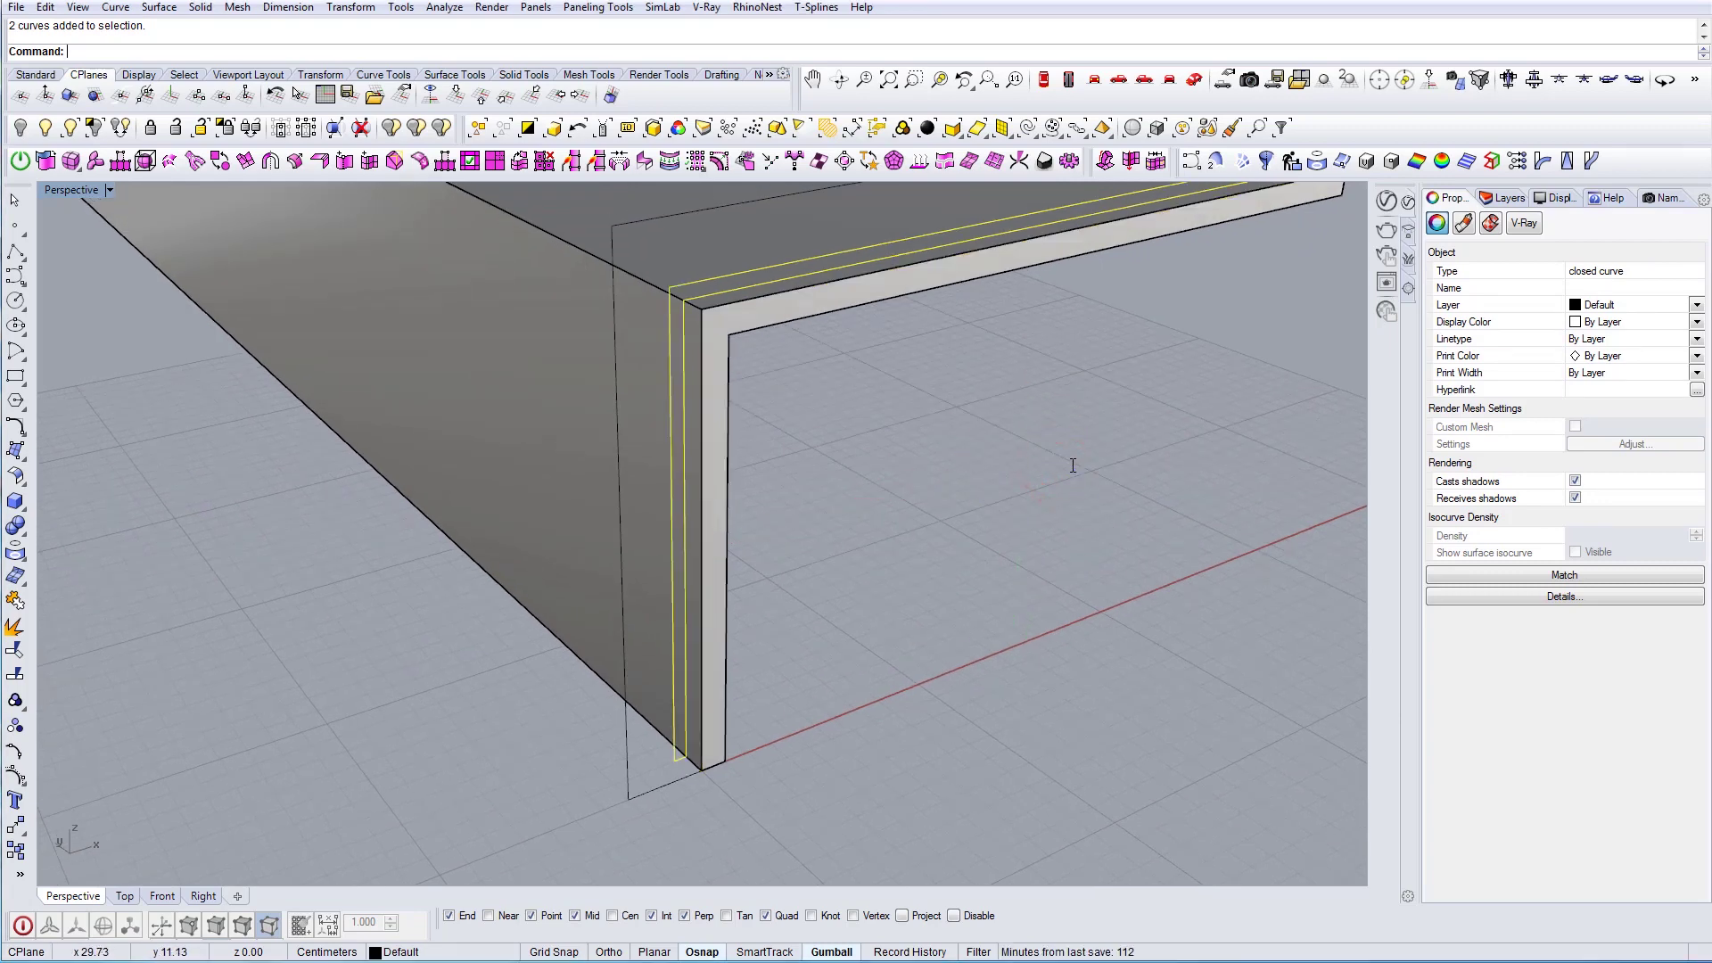
Examine the wood profile's position relative to the inset thin profile at the front end of the lowest step
right_click_drag(731, 624, 895, 480)
left_click(500, 801)
scroll(508, 800, "down", 5)
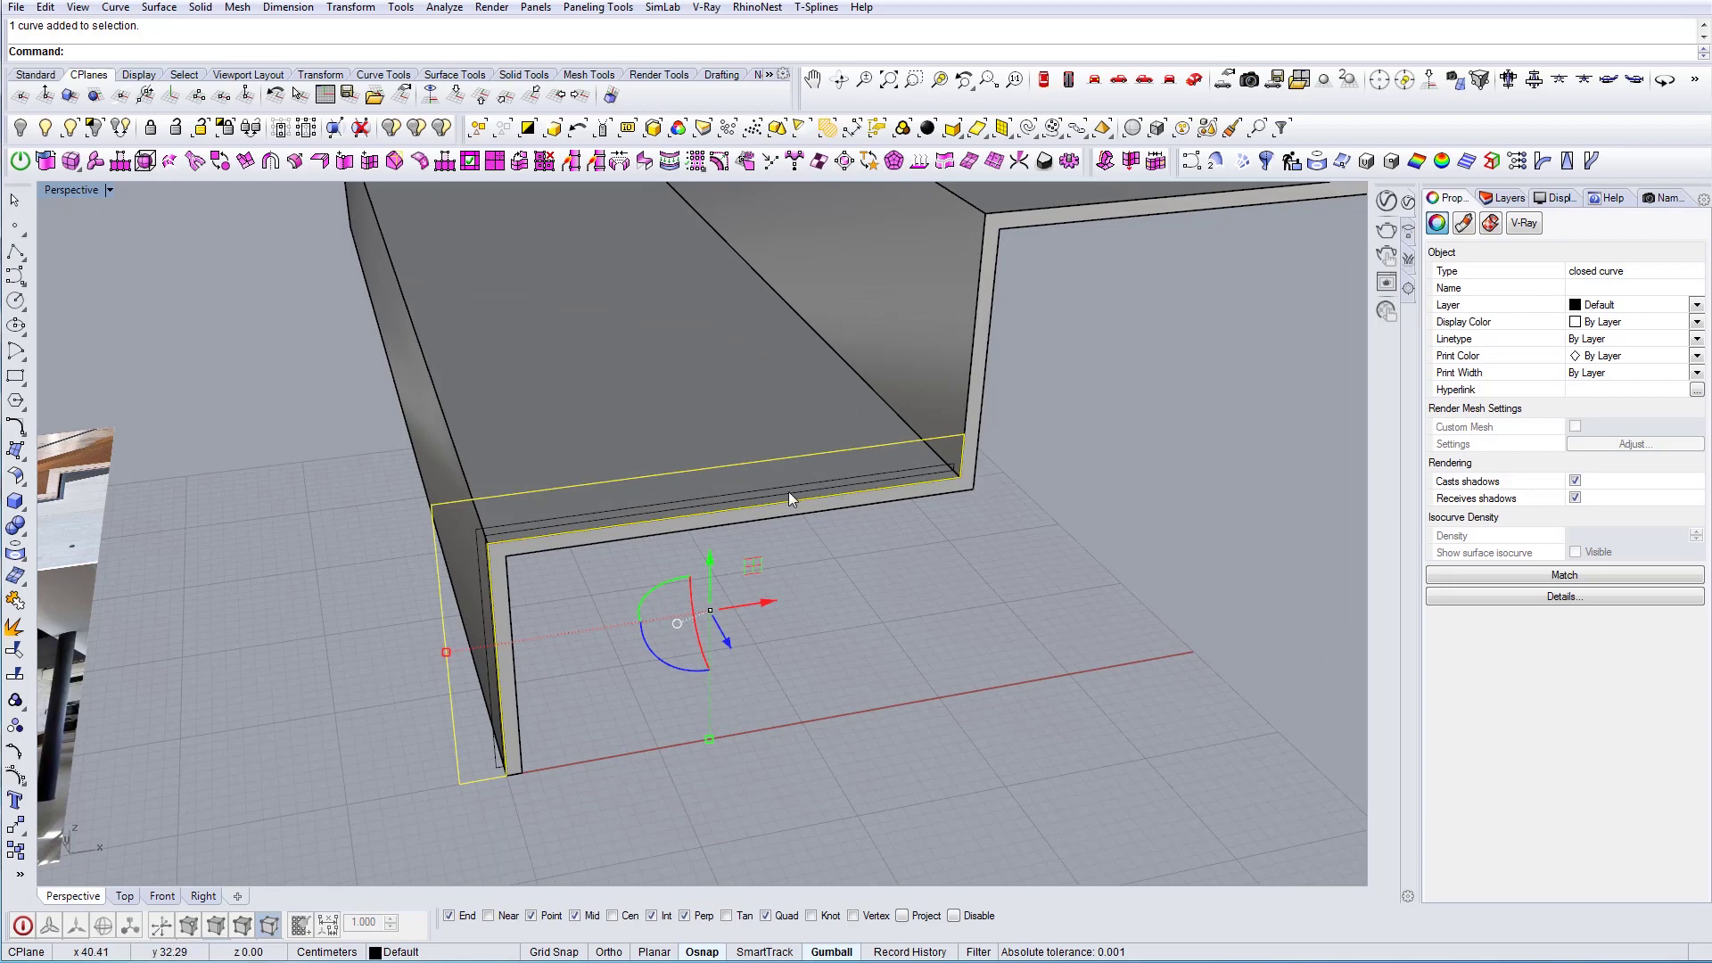
mouse_move(503, 708)
right_mouse_down()
mouse_move(490, 713)
mouse_move(522, 733)
right_mouse_up()
left_click_drag(483, 831, 444, 776)
right_click_drag(469, 669, 599, 741)
scroll(570, 785, "up", 6)
Create a planar surface from the thin L-shaped profile and delete its source curve
key("Escape")
left_click(571, 787)
scroll(571, 787, "down", 8)
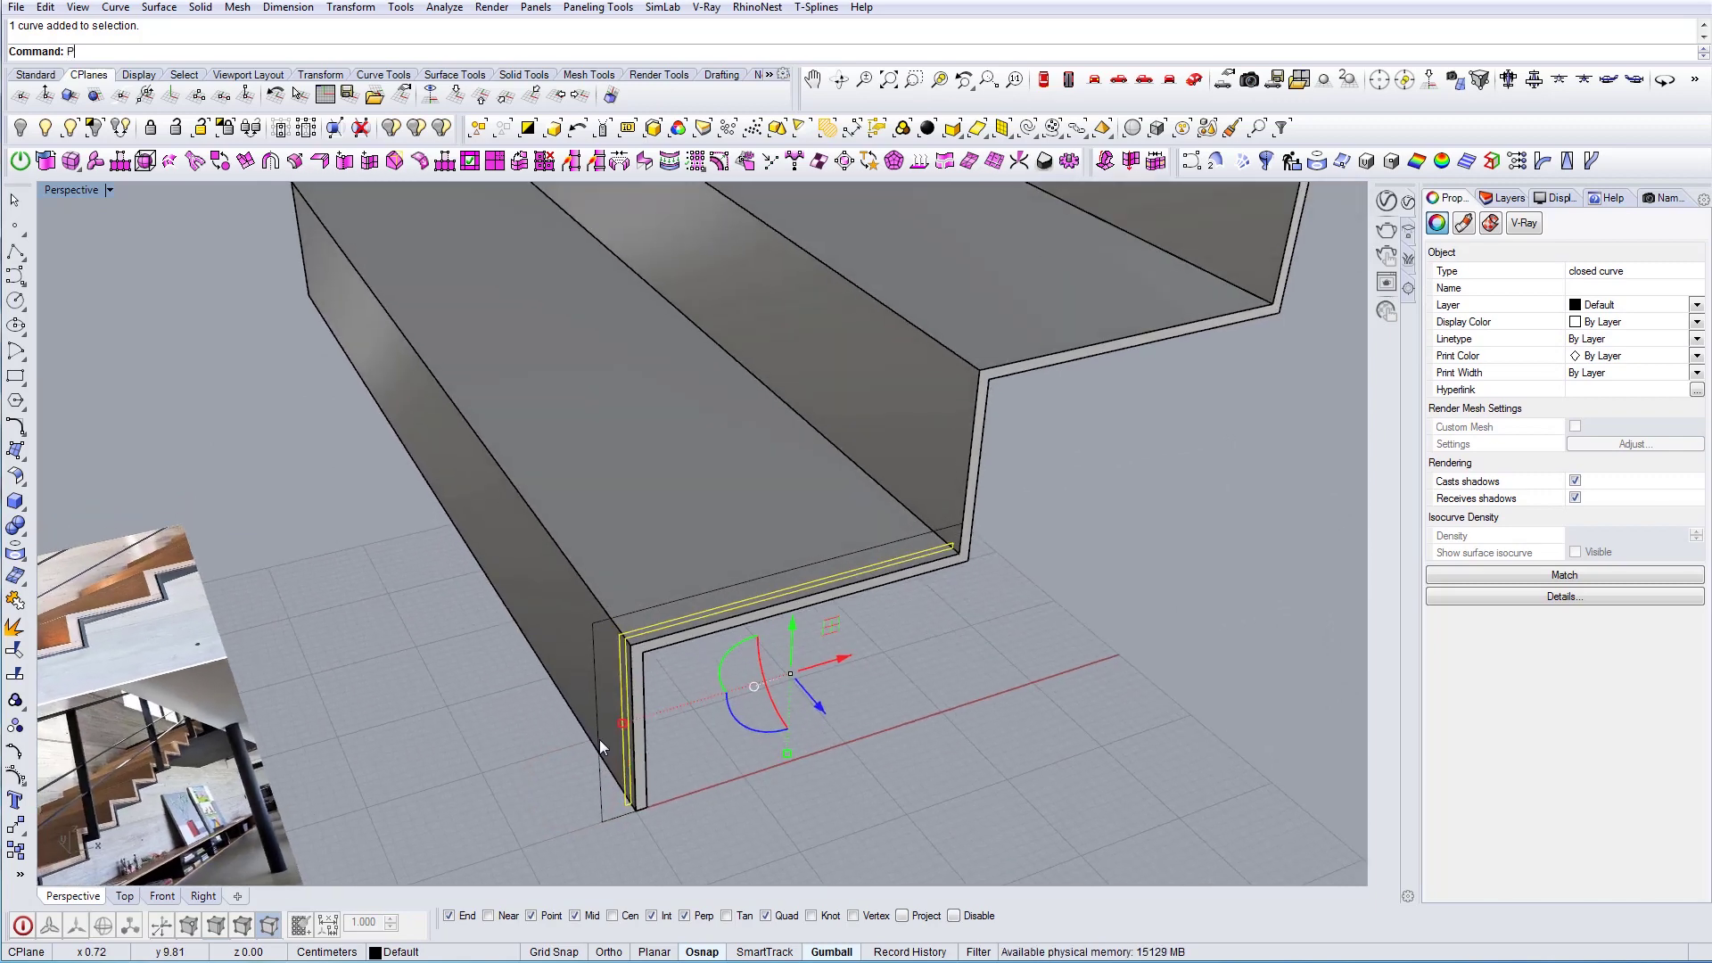
type("PS")
key("Return")
scroll(582, 544, "up", 4)
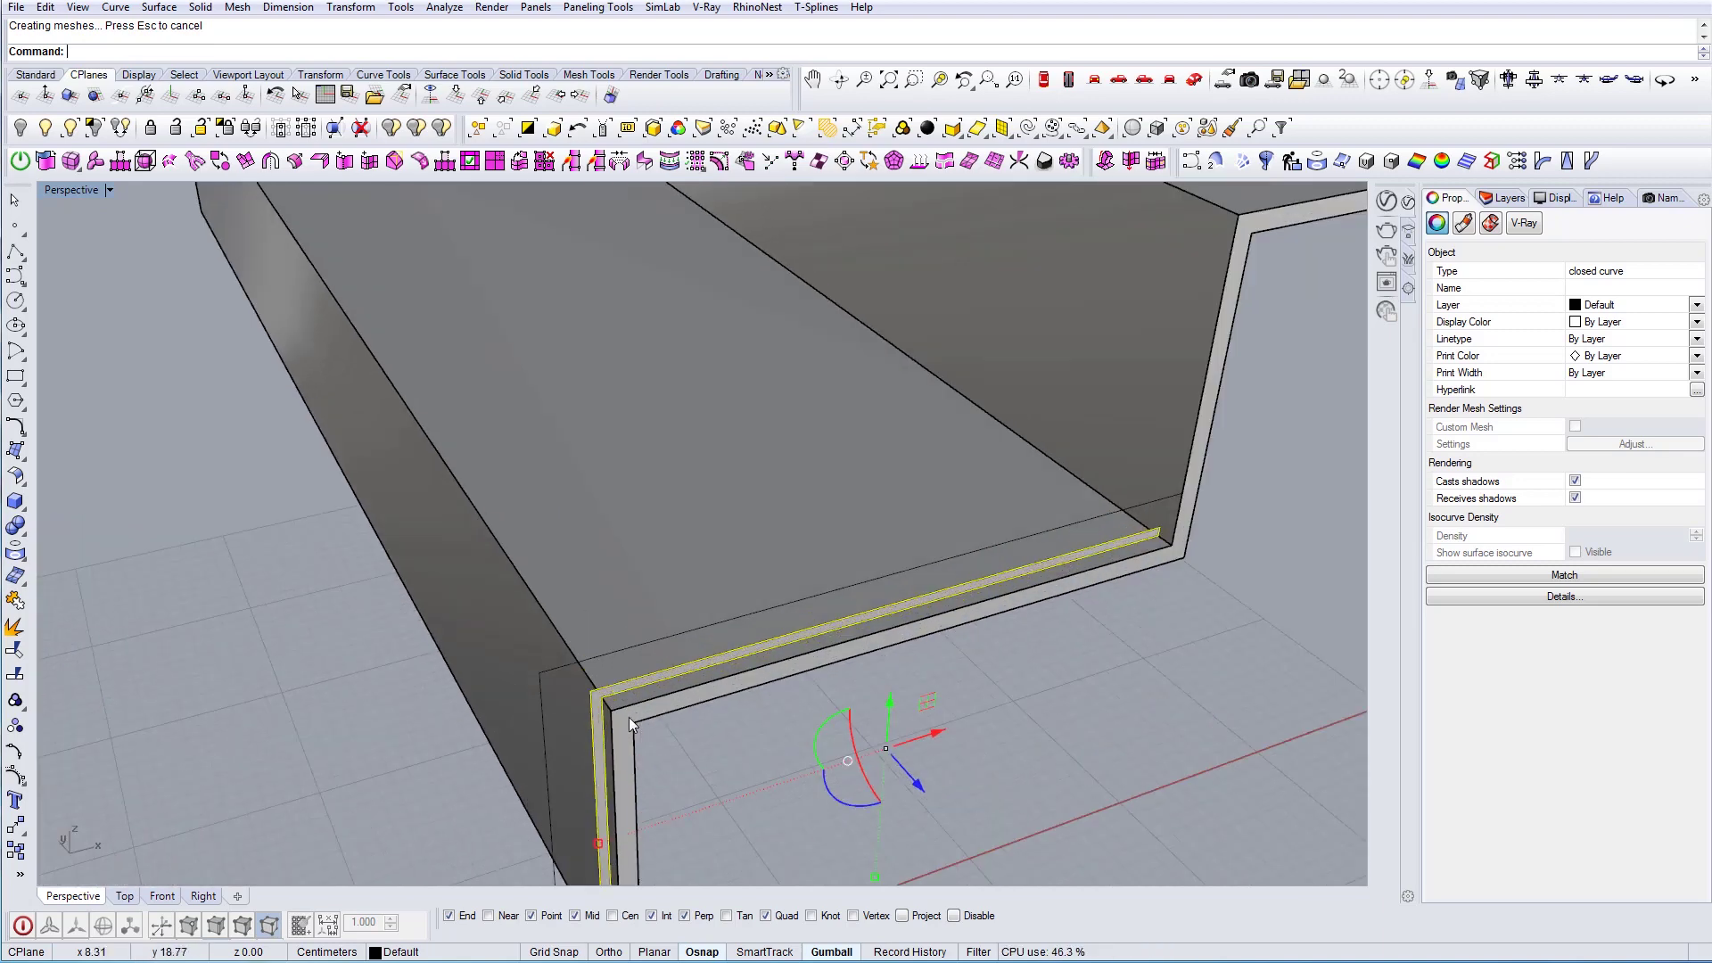
key("Delete")
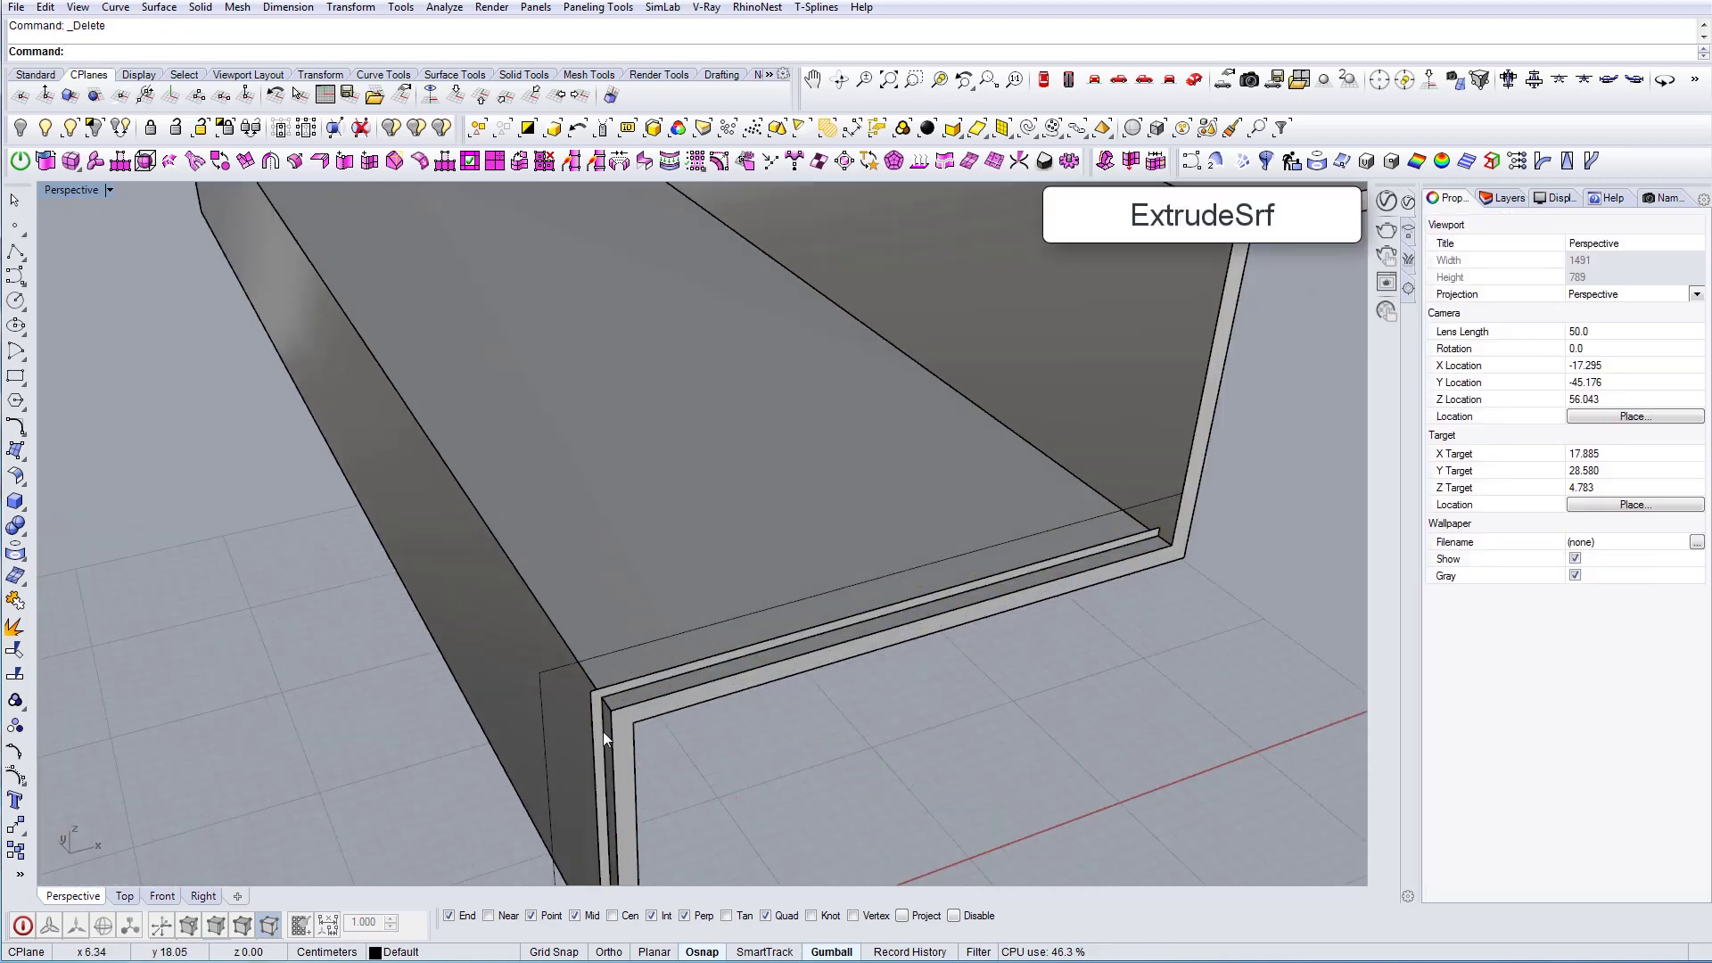
Extrude the thin L-shaped surface as a solid to the far end of the lowest step using ExtrudeSrf
left_click(603, 731)
scroll(613, 719, "down", 5)
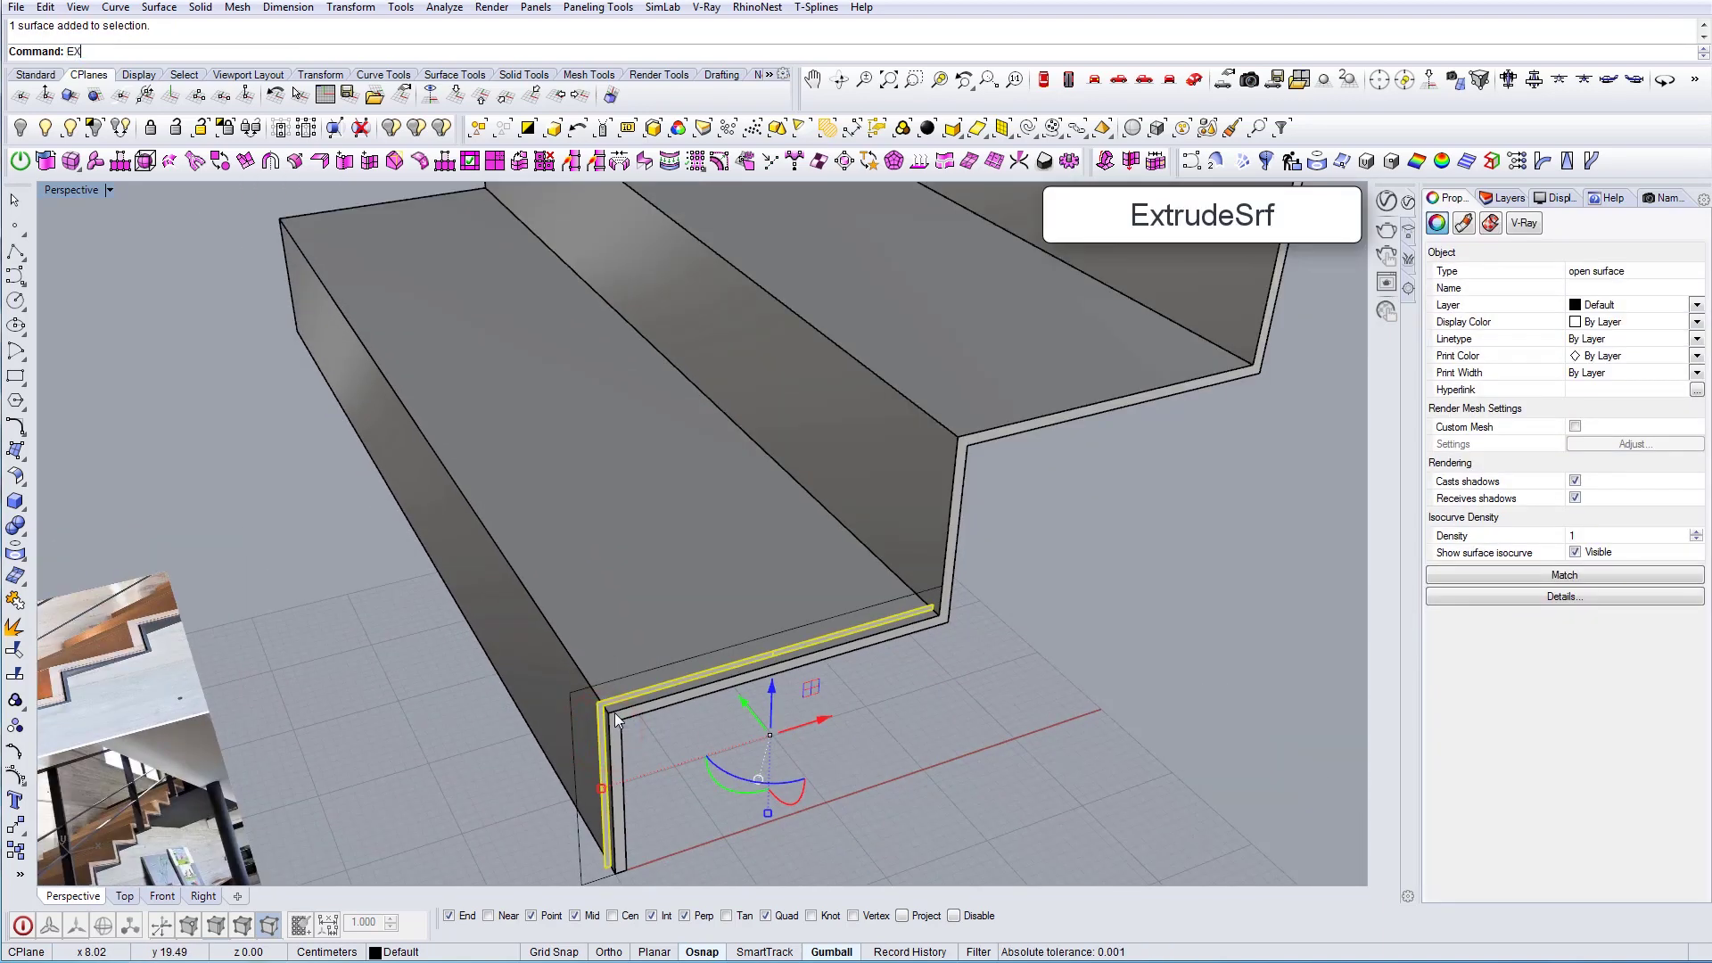
key("Down")
key("Down")
key("Down")
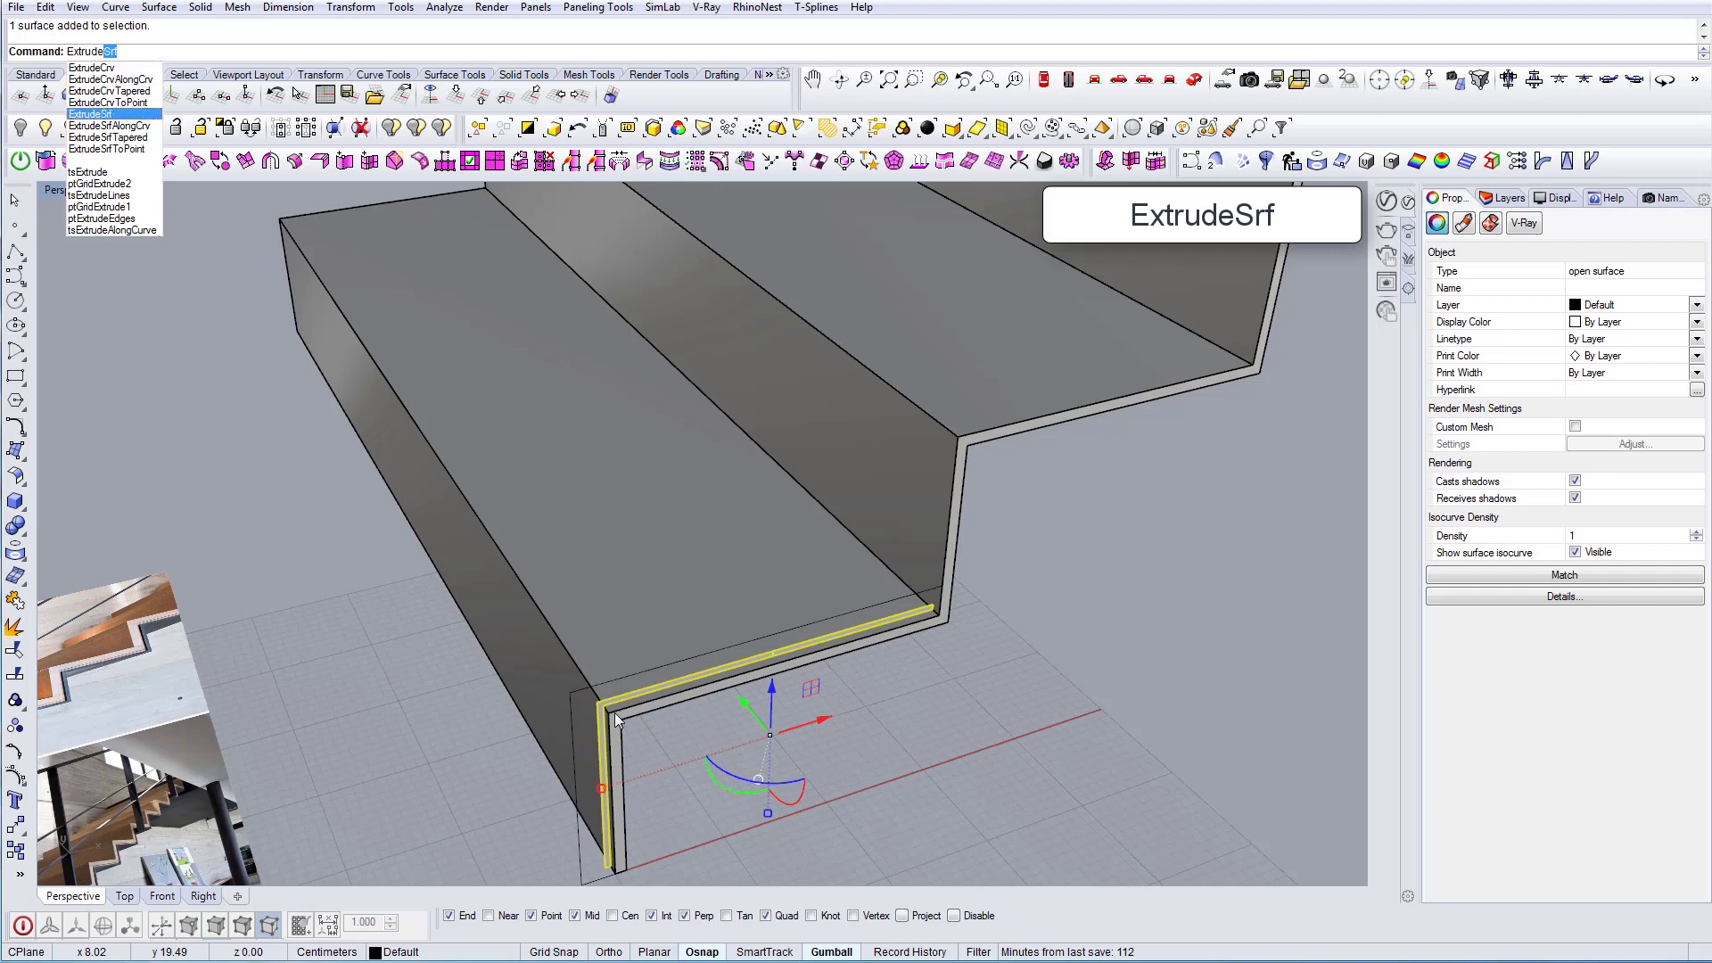
key("Return")
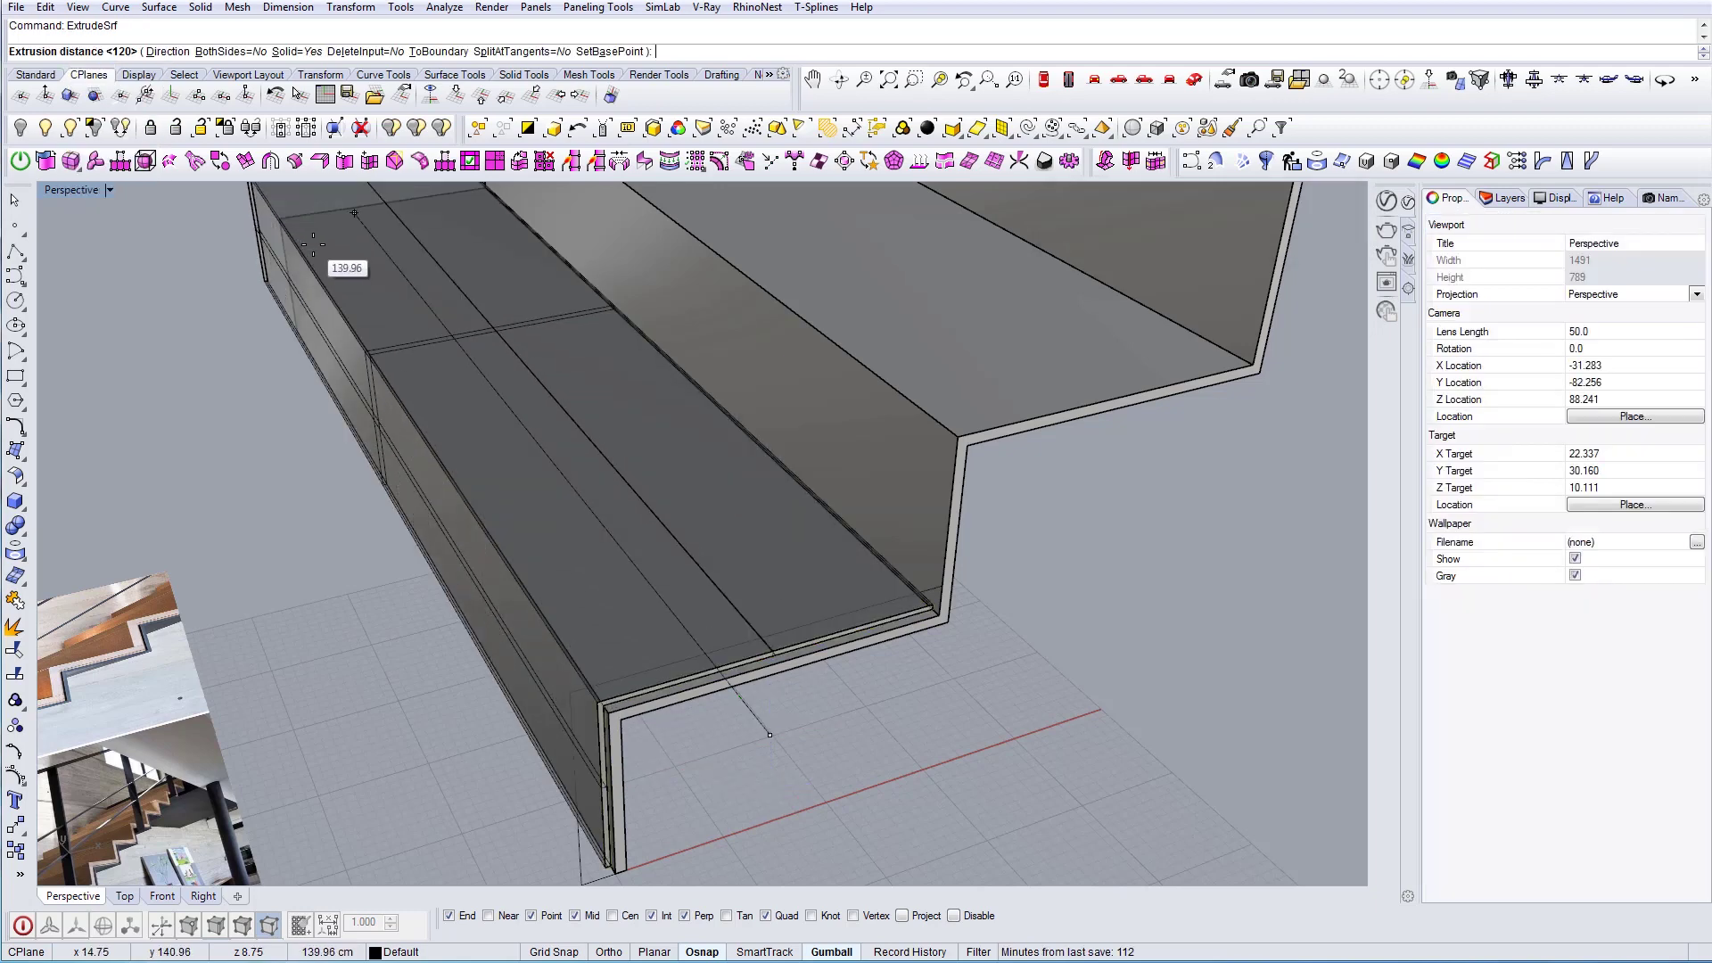
left_click(286, 227)
right_click_drag(363, 343, 403, 353)
key("Escape")
Turn on the thin layer's solid points and move the six far-end points 1 cm inward
right_click_drag(765, 593, 1070, 612, "shift")
left_click(687, 571)
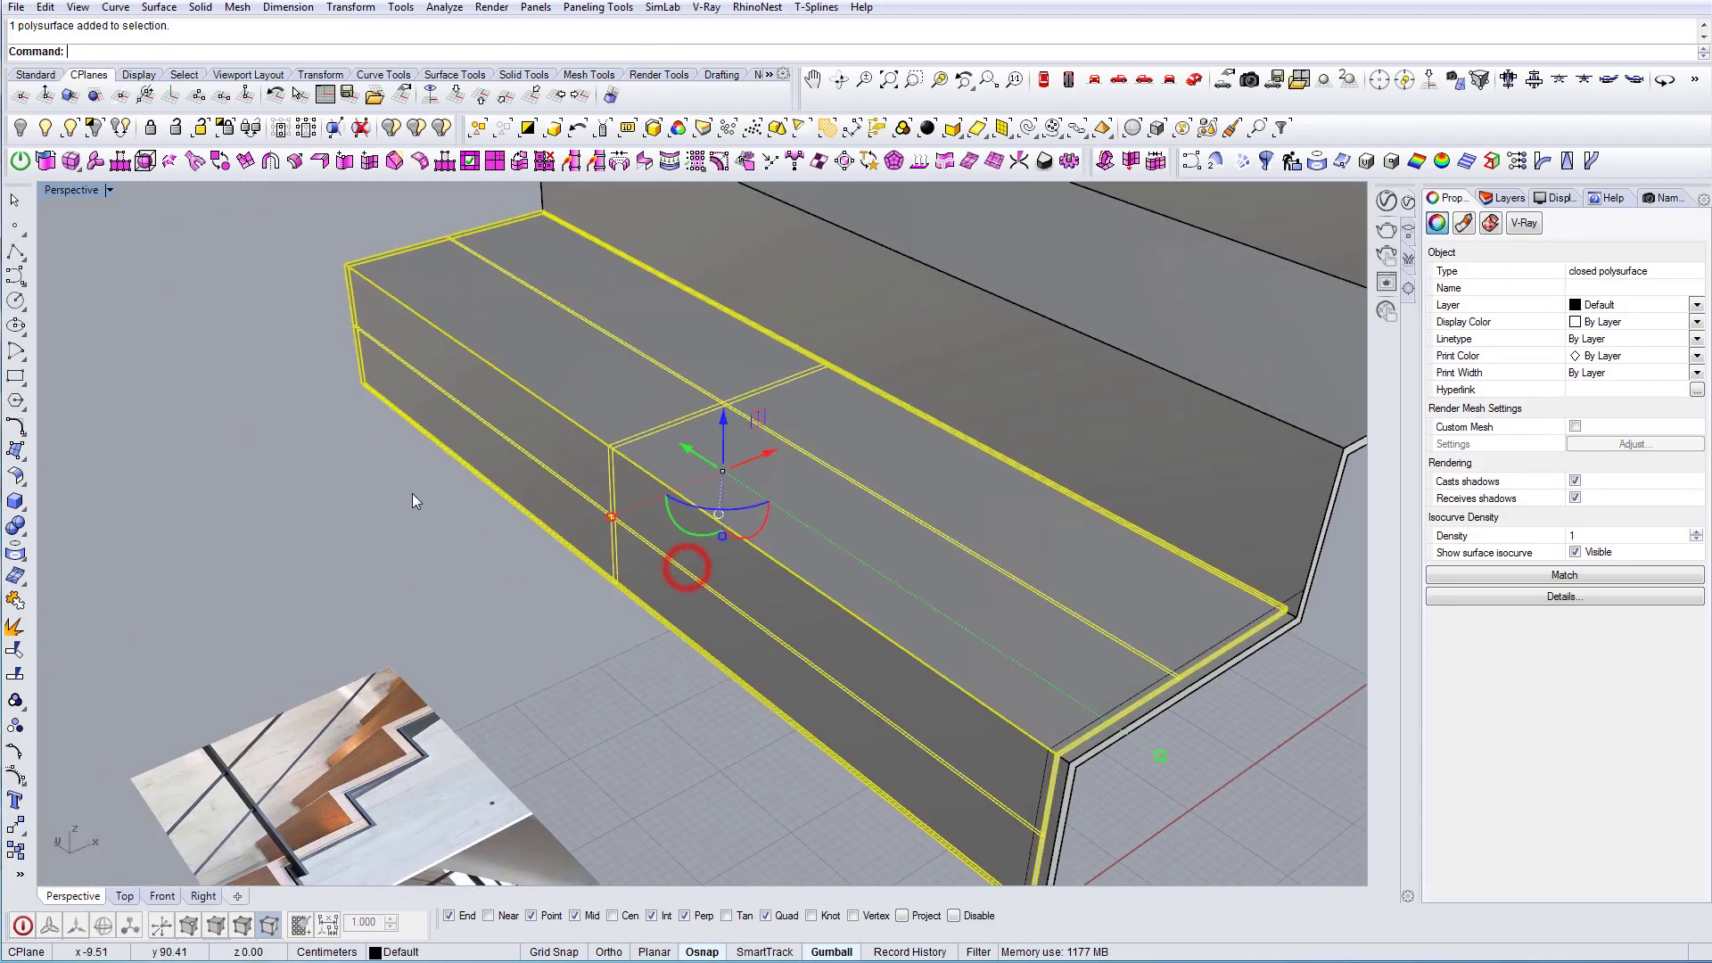
right_click_drag(412, 497, 883, 581)
right_click_drag(549, 609, 1064, 604, "shift")
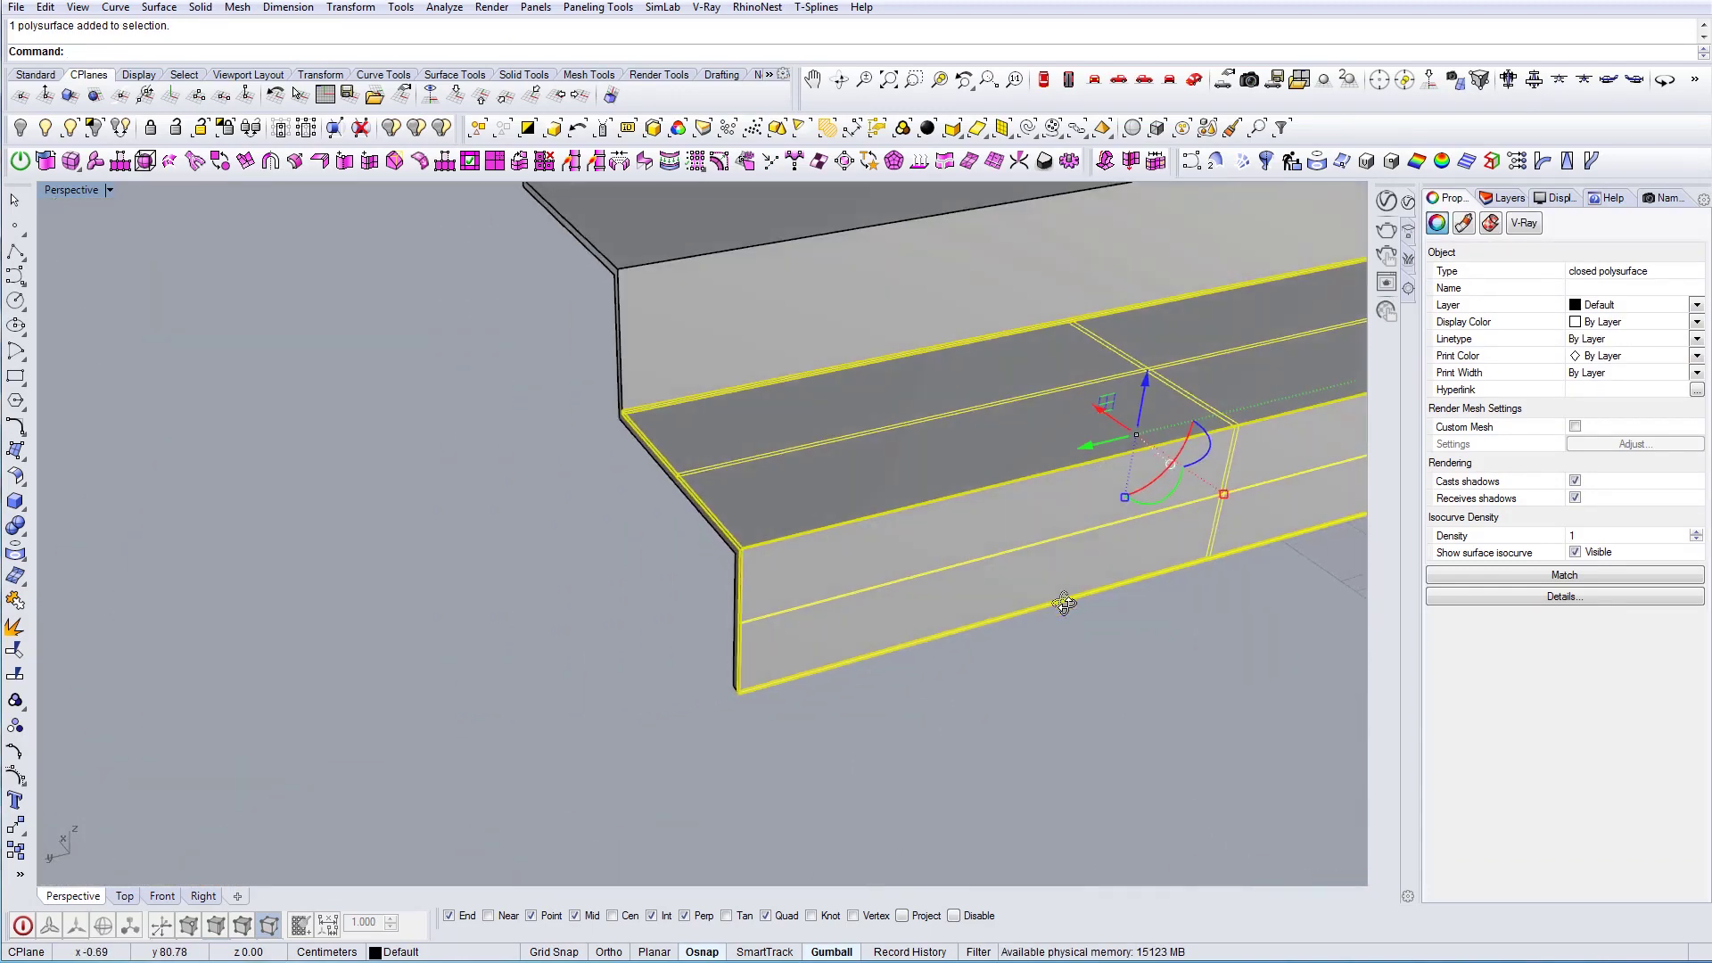
key("Return")
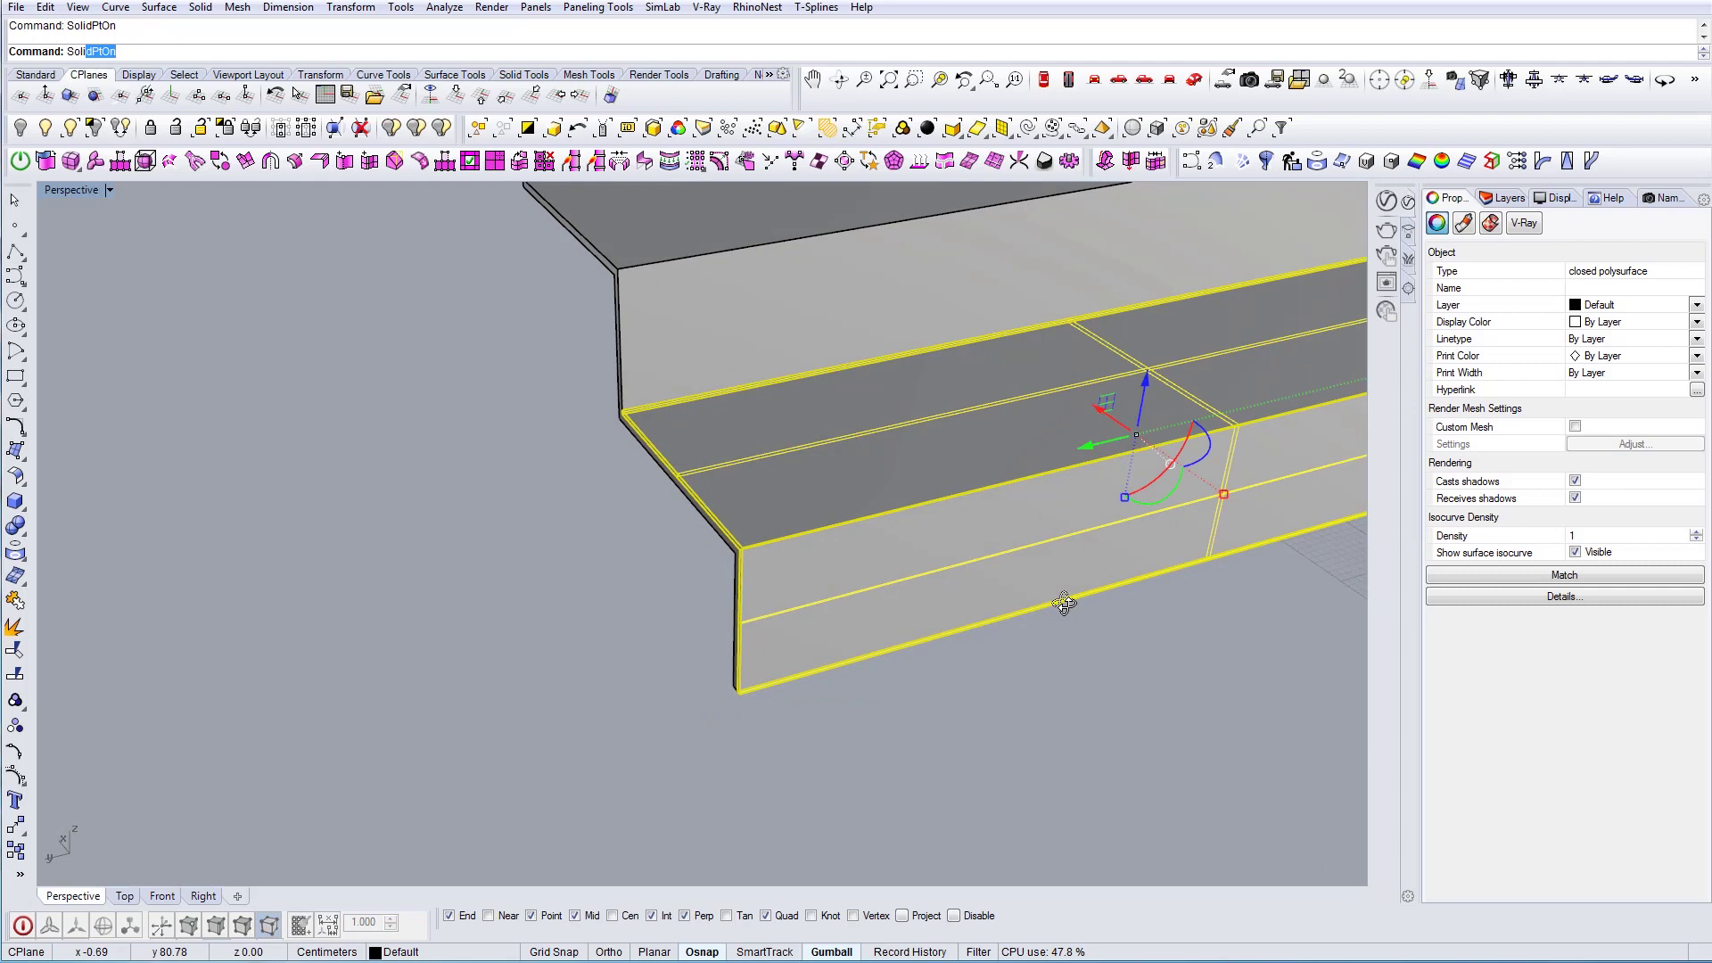
left_click_drag(565, 330, 827, 784)
scroll(820, 694, "up", 3)
right_click_drag(818, 689, 860, 713)
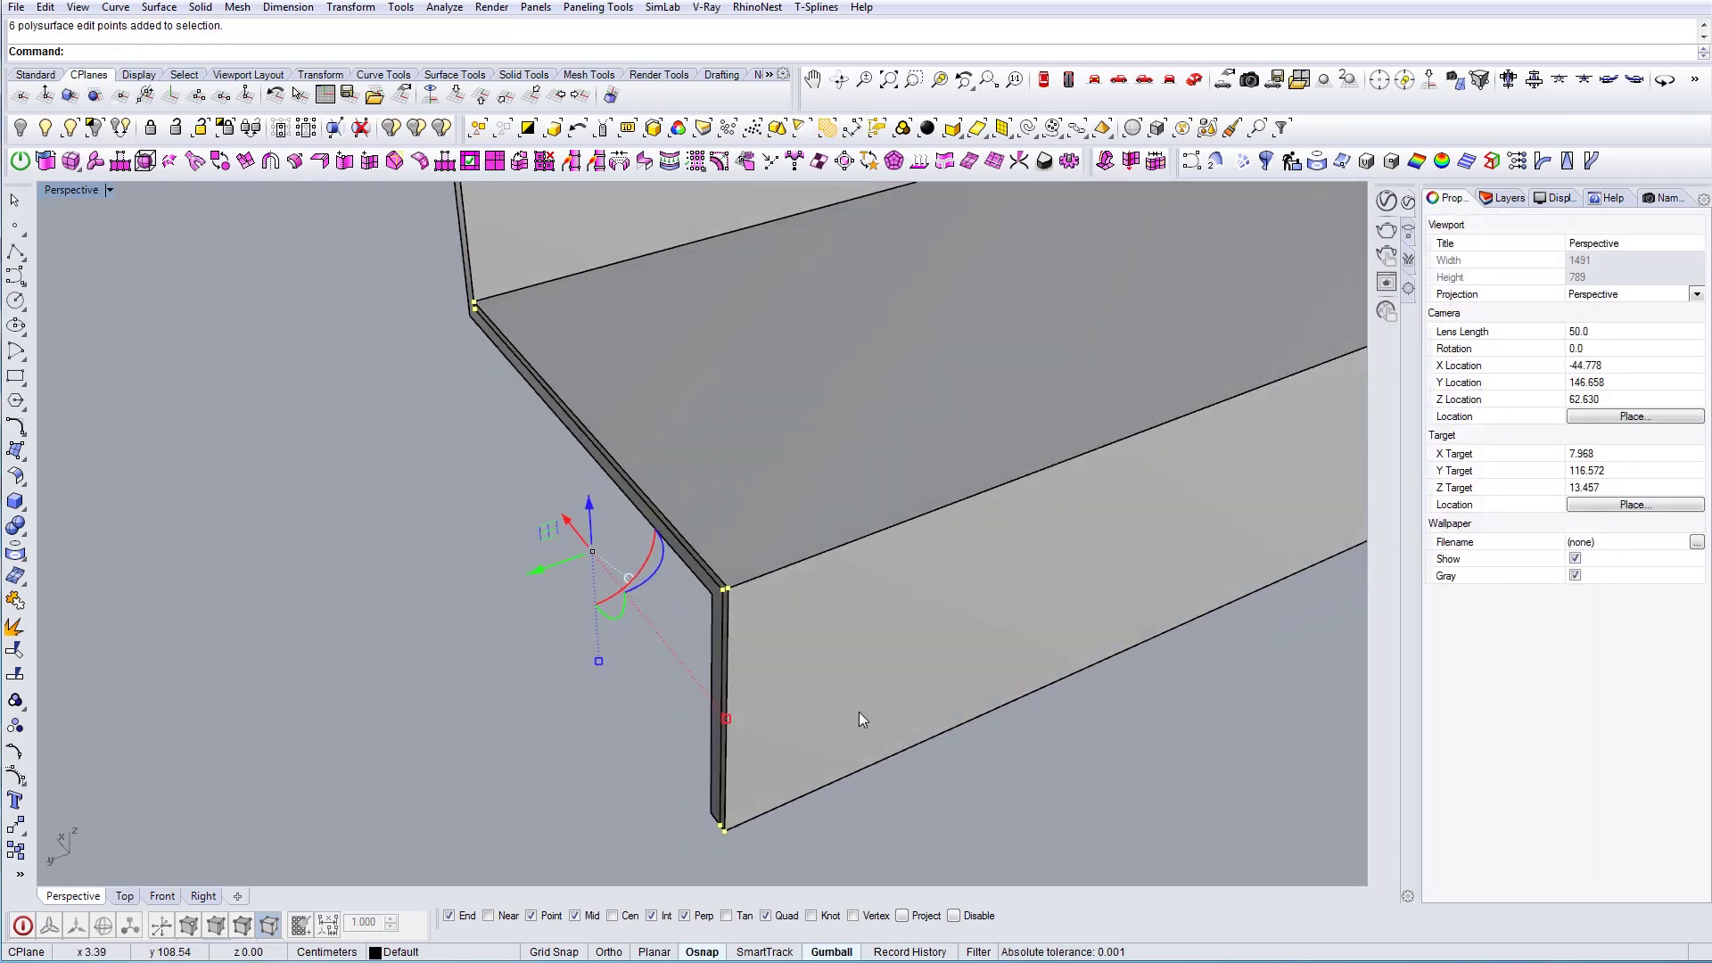
left_click(561, 560)
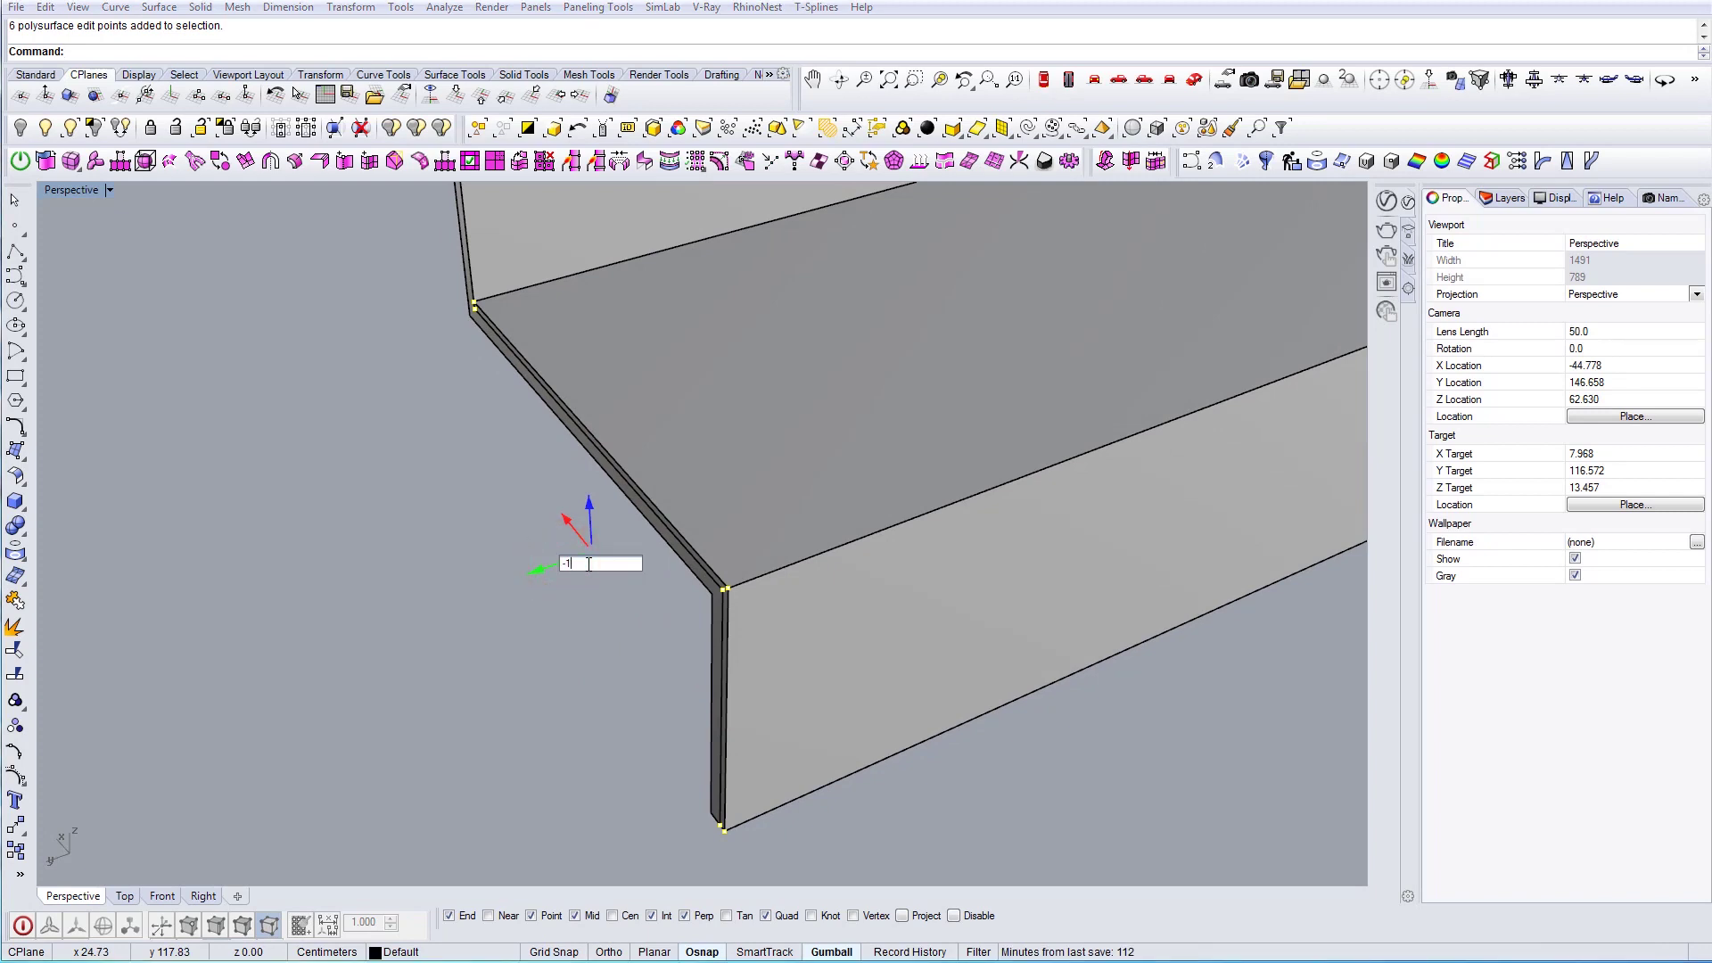
type("-1")
key("Return")
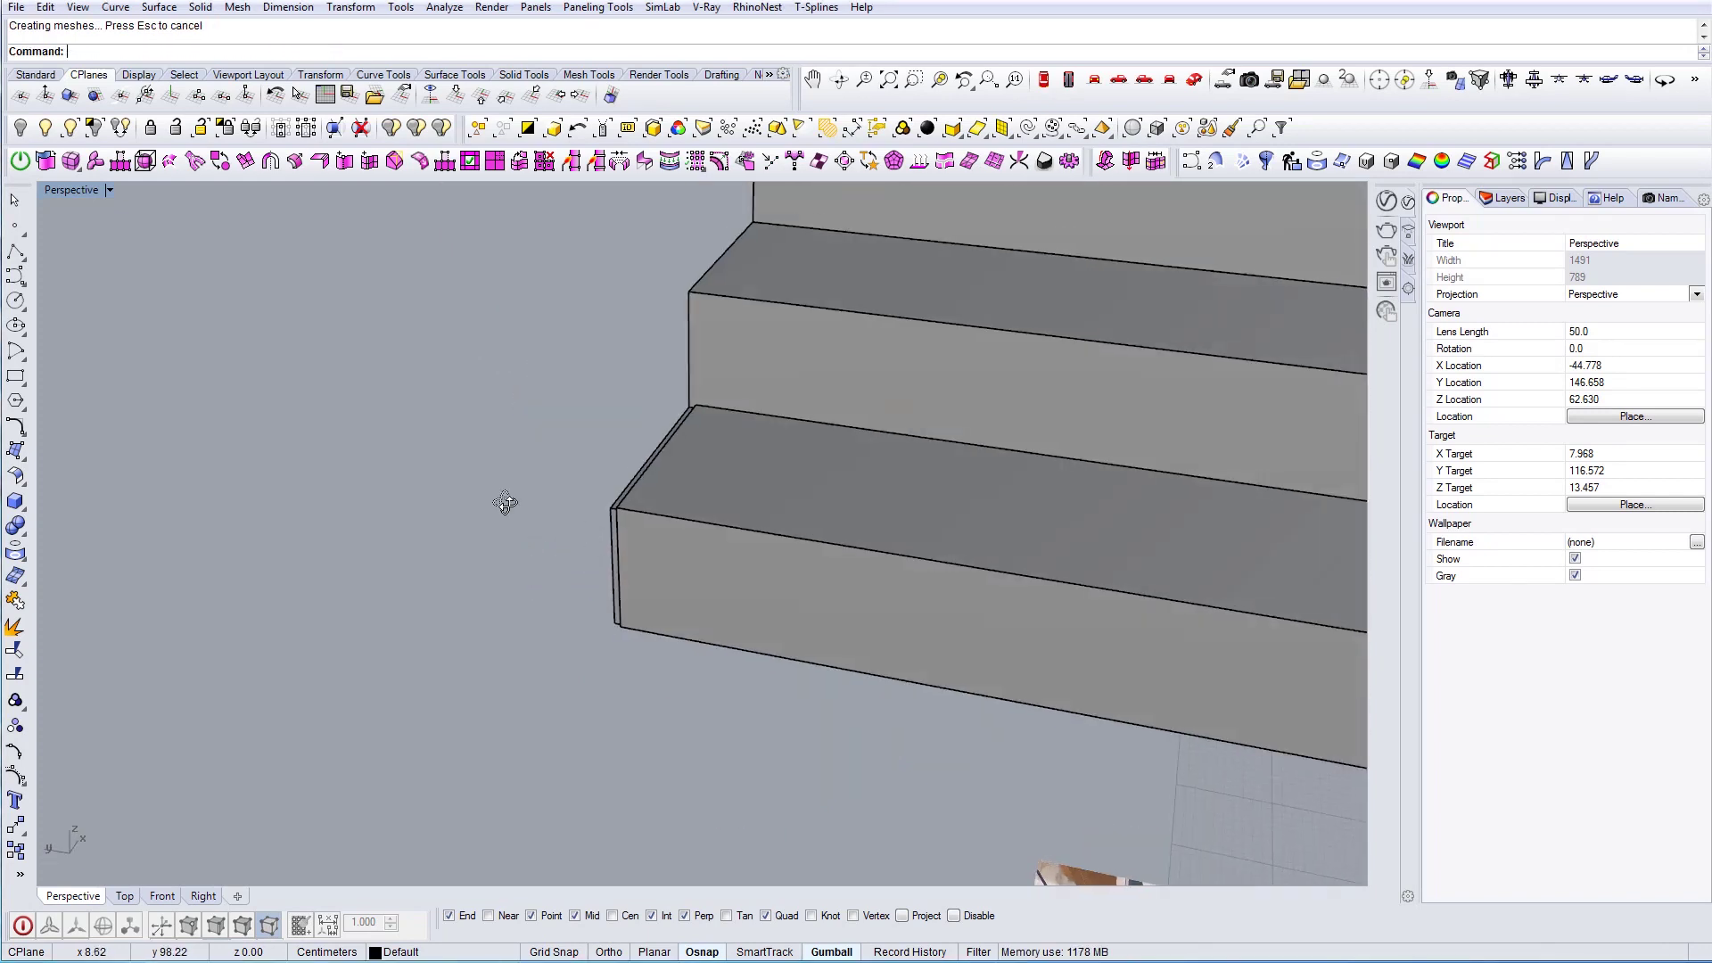
Compare the recessed layer and wood profile at the step's front end with the joint detail in the reference photo
scroll(785, 486, "up", 3)
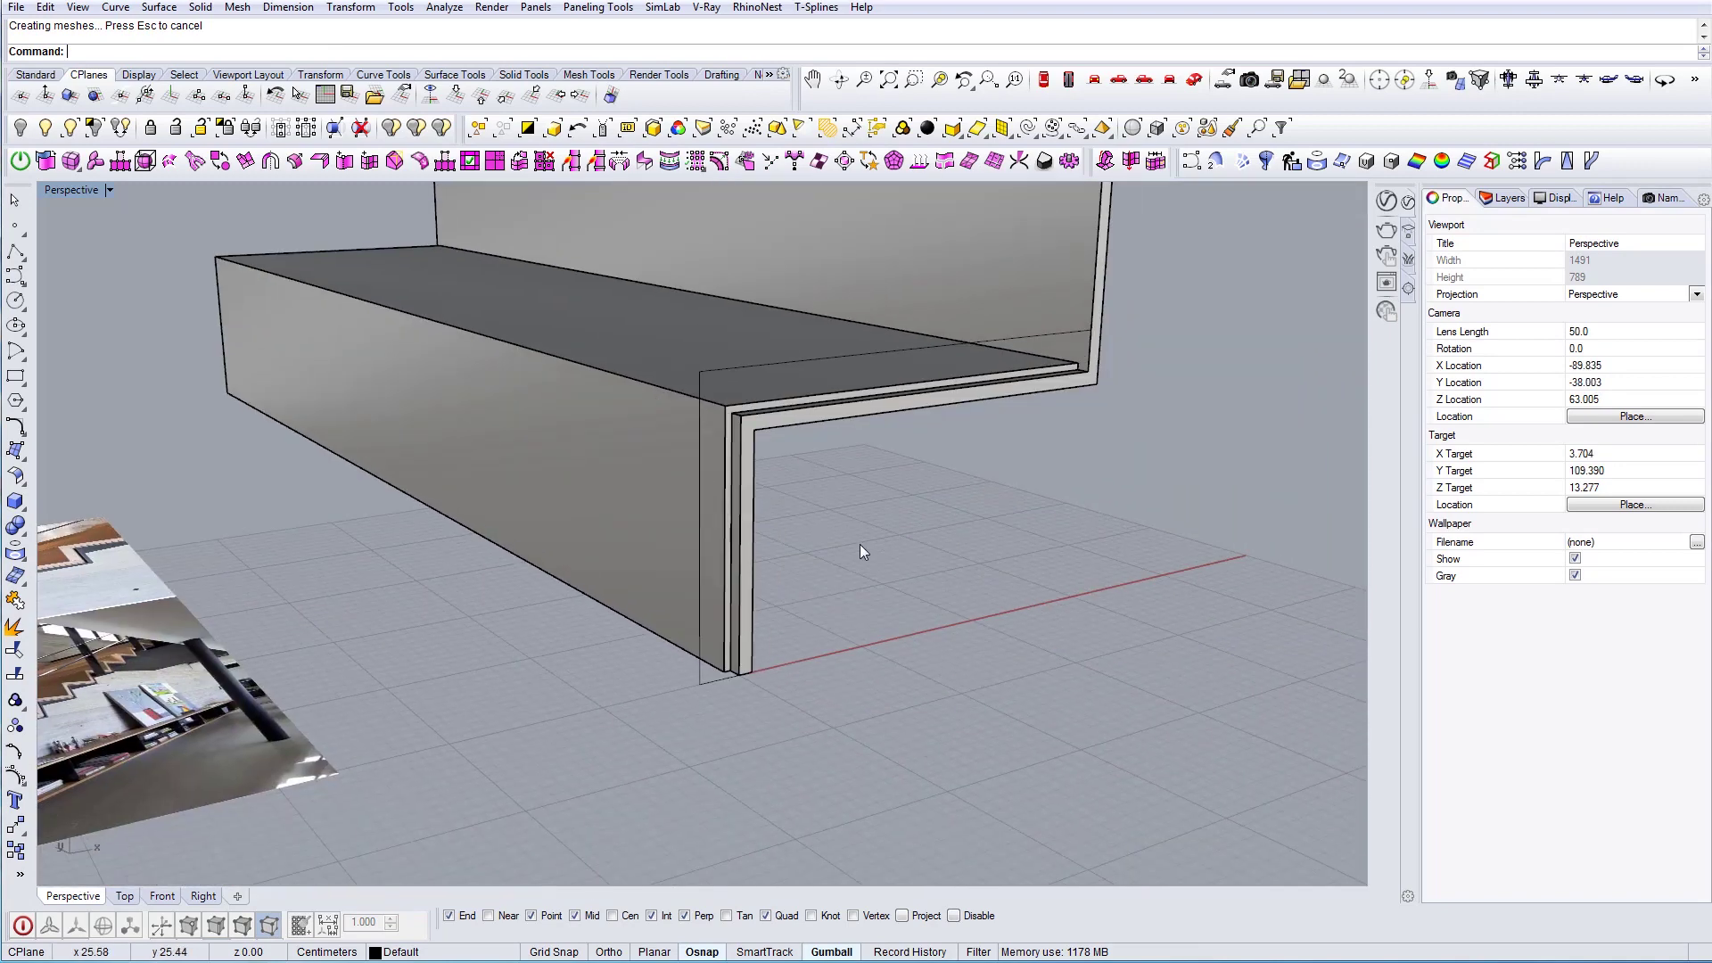
scroll(772, 468, "up", 3)
right_click_drag(773, 468, 727, 510)
left_click(655, 730)
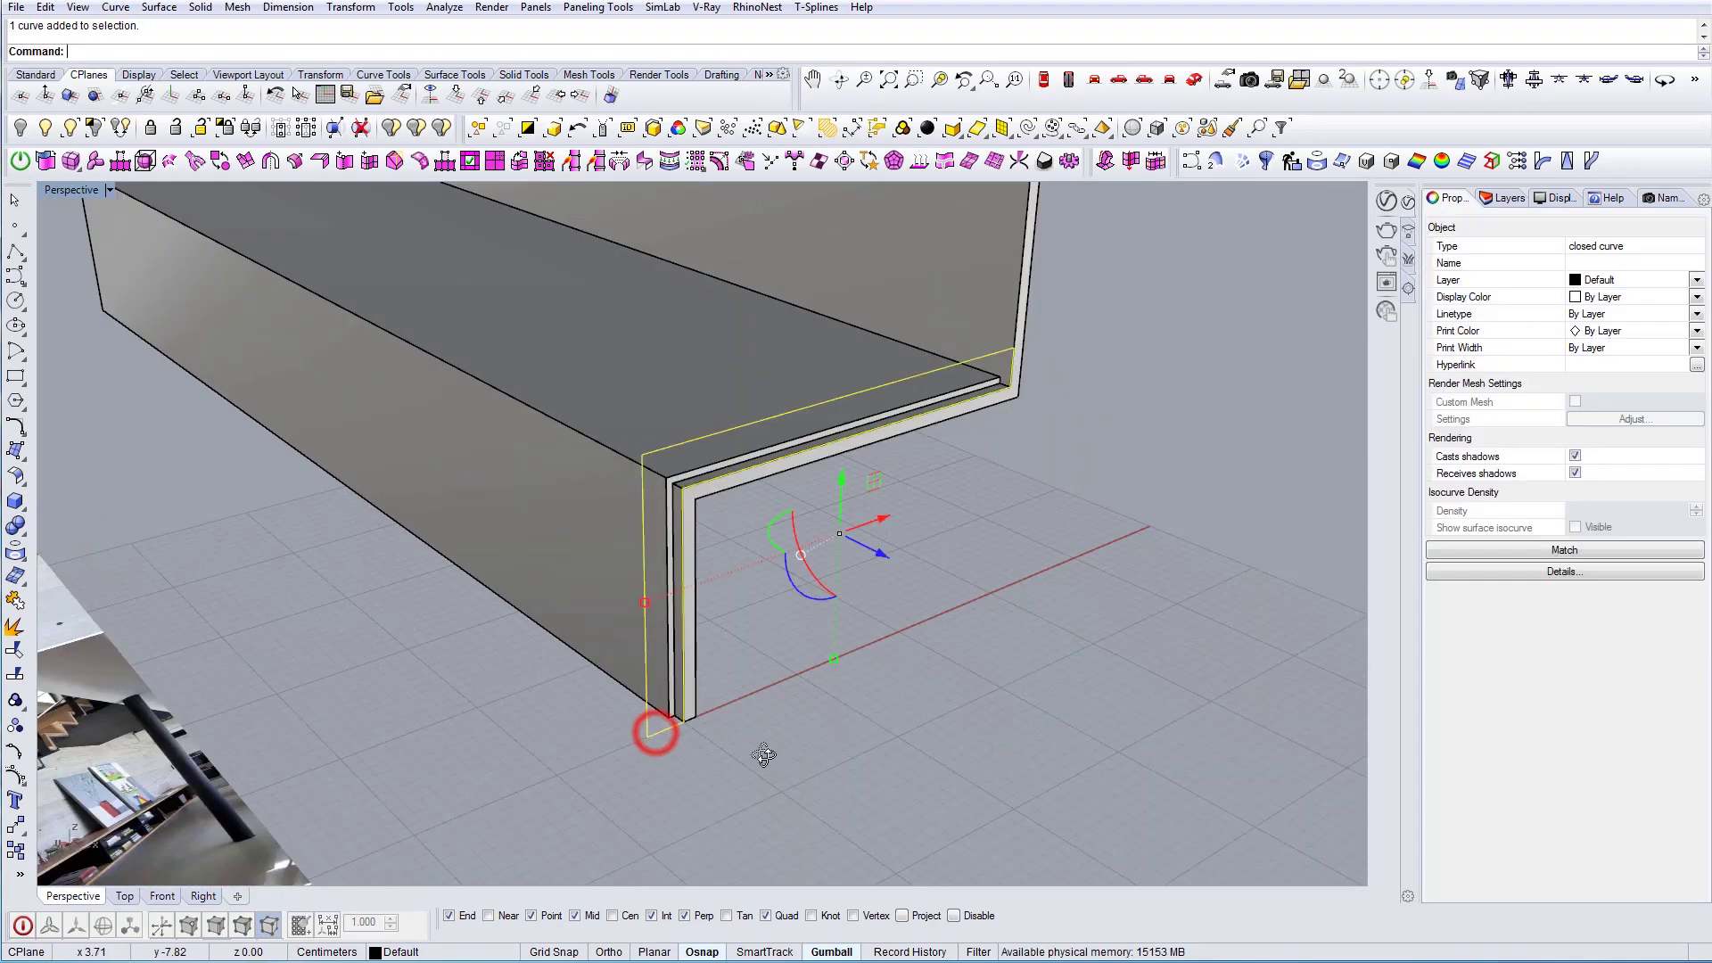
right_click_drag(764, 752, 818, 760)
right_click_drag(733, 593, 620, 526)
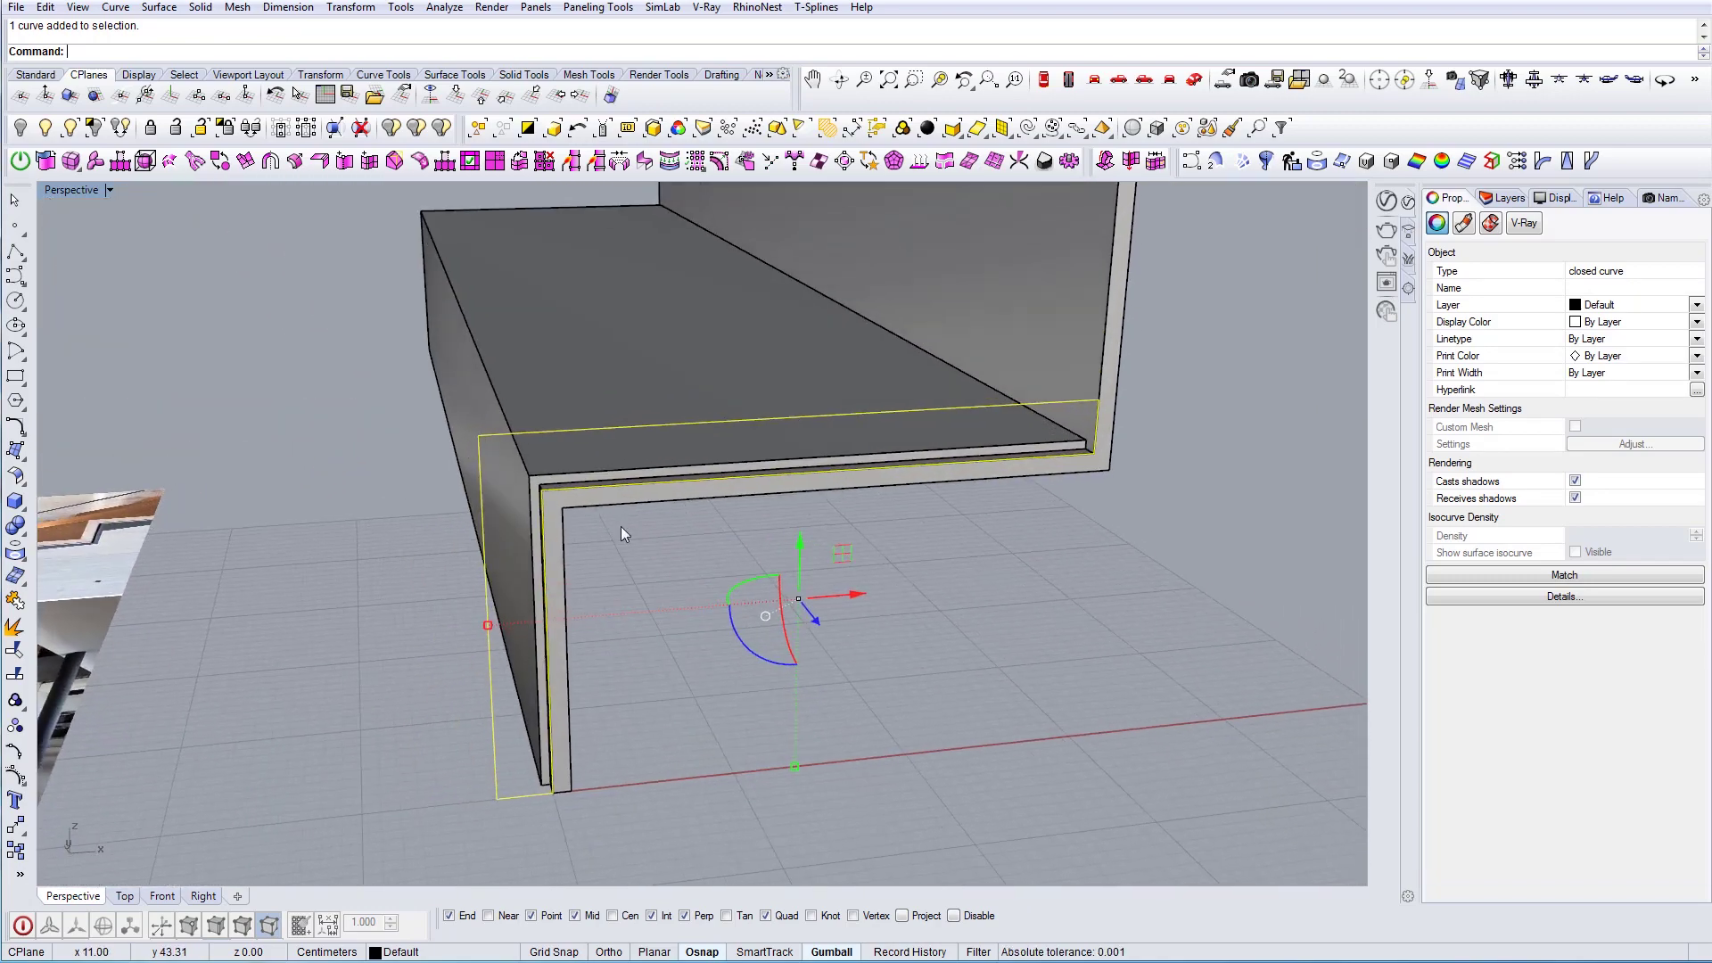
scroll(143, 613, "up", 2)
right_click_drag(146, 615, 820, 642, "shift")
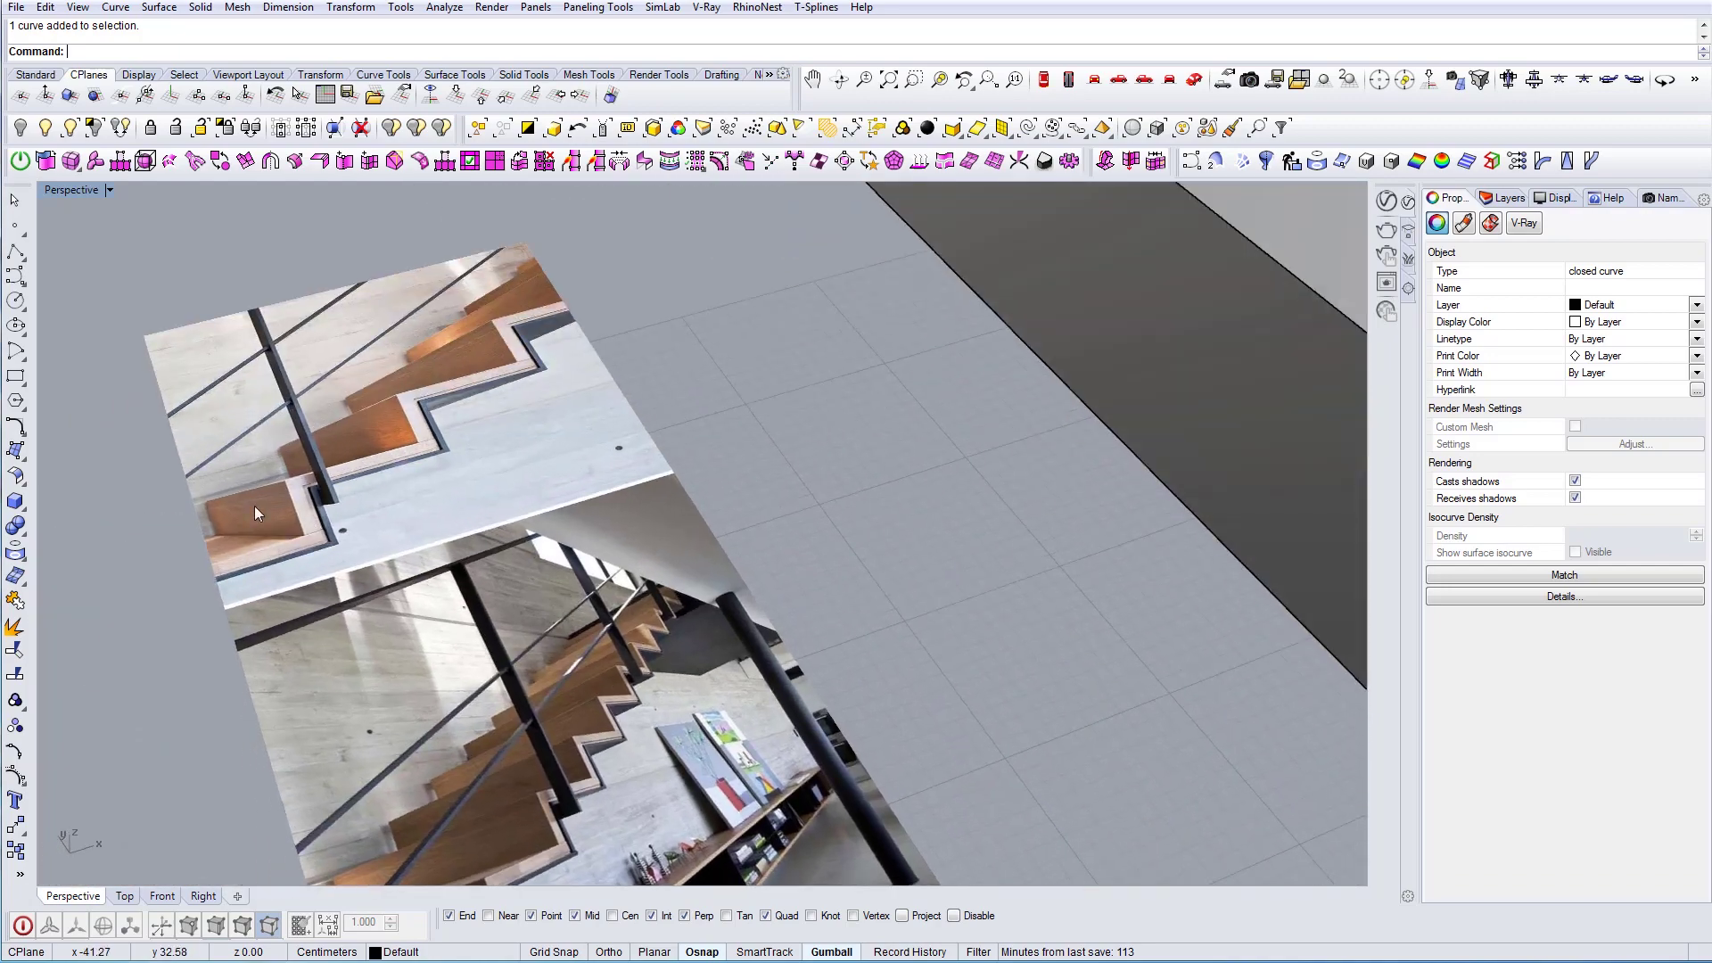
scroll(255, 511, "up", 9)
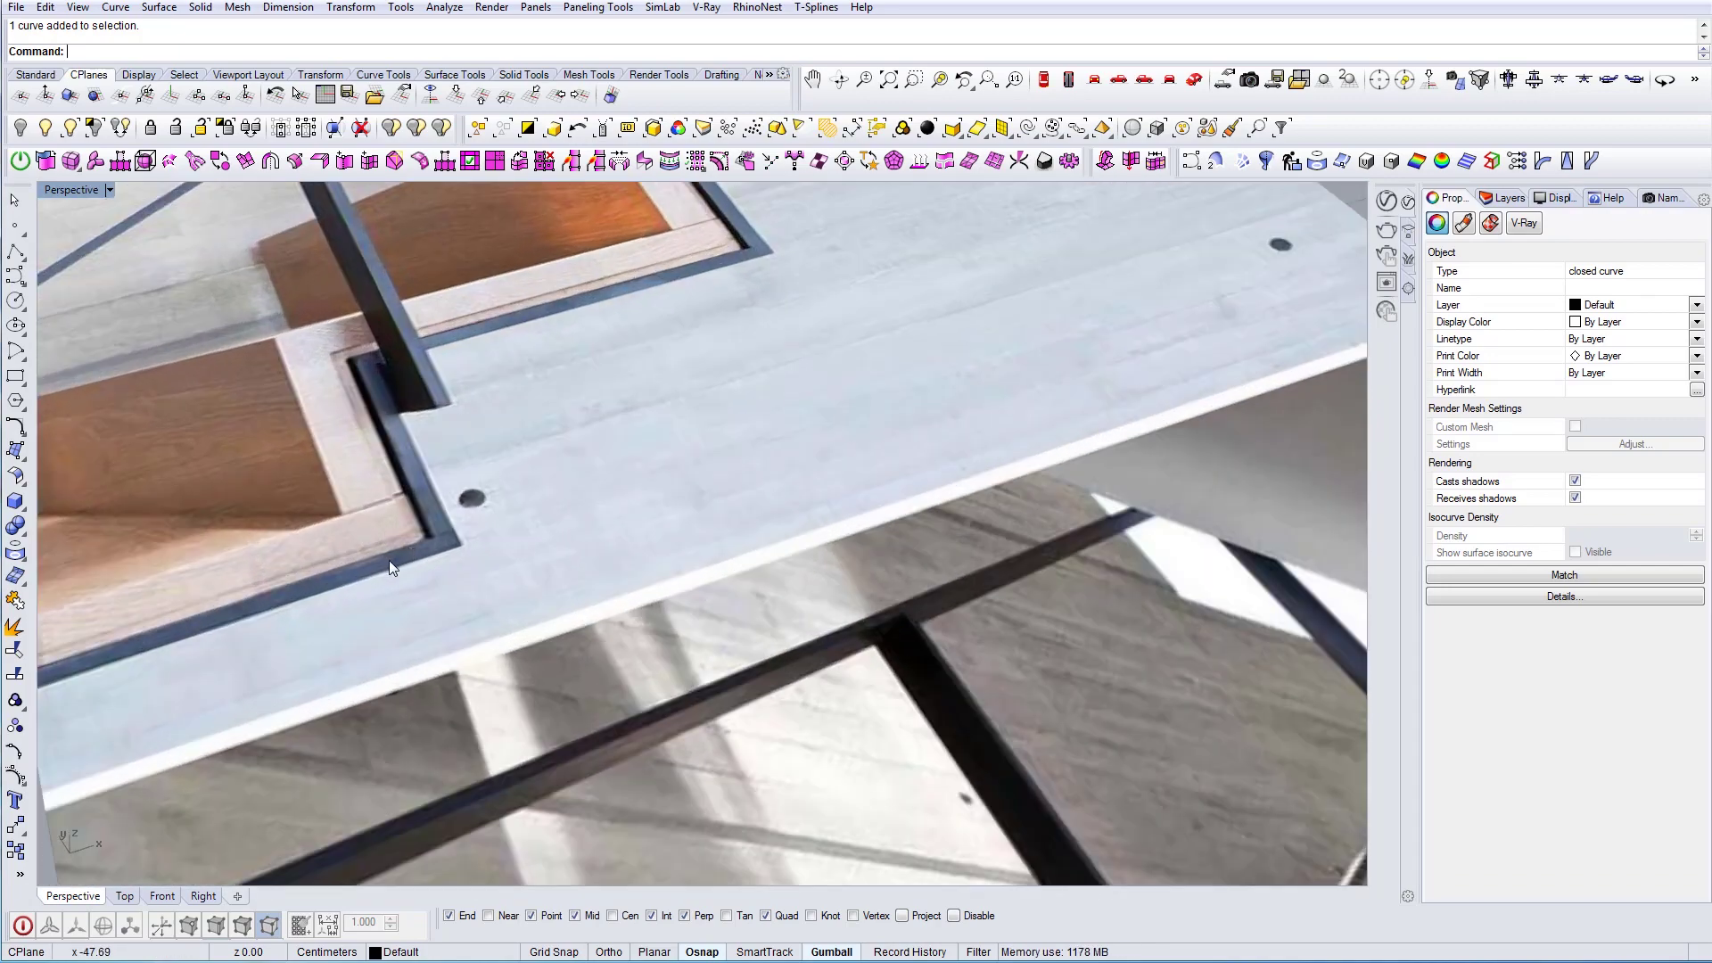
scroll(389, 560, "down", 10)
Show the wood profile's control points and move those of its inner vertical edge 0.50 cm horizontally outward, away from the riser
right_click_drag(918, 524, 584, 489, "shift")
scroll(612, 481, "up", 4)
key("F10")
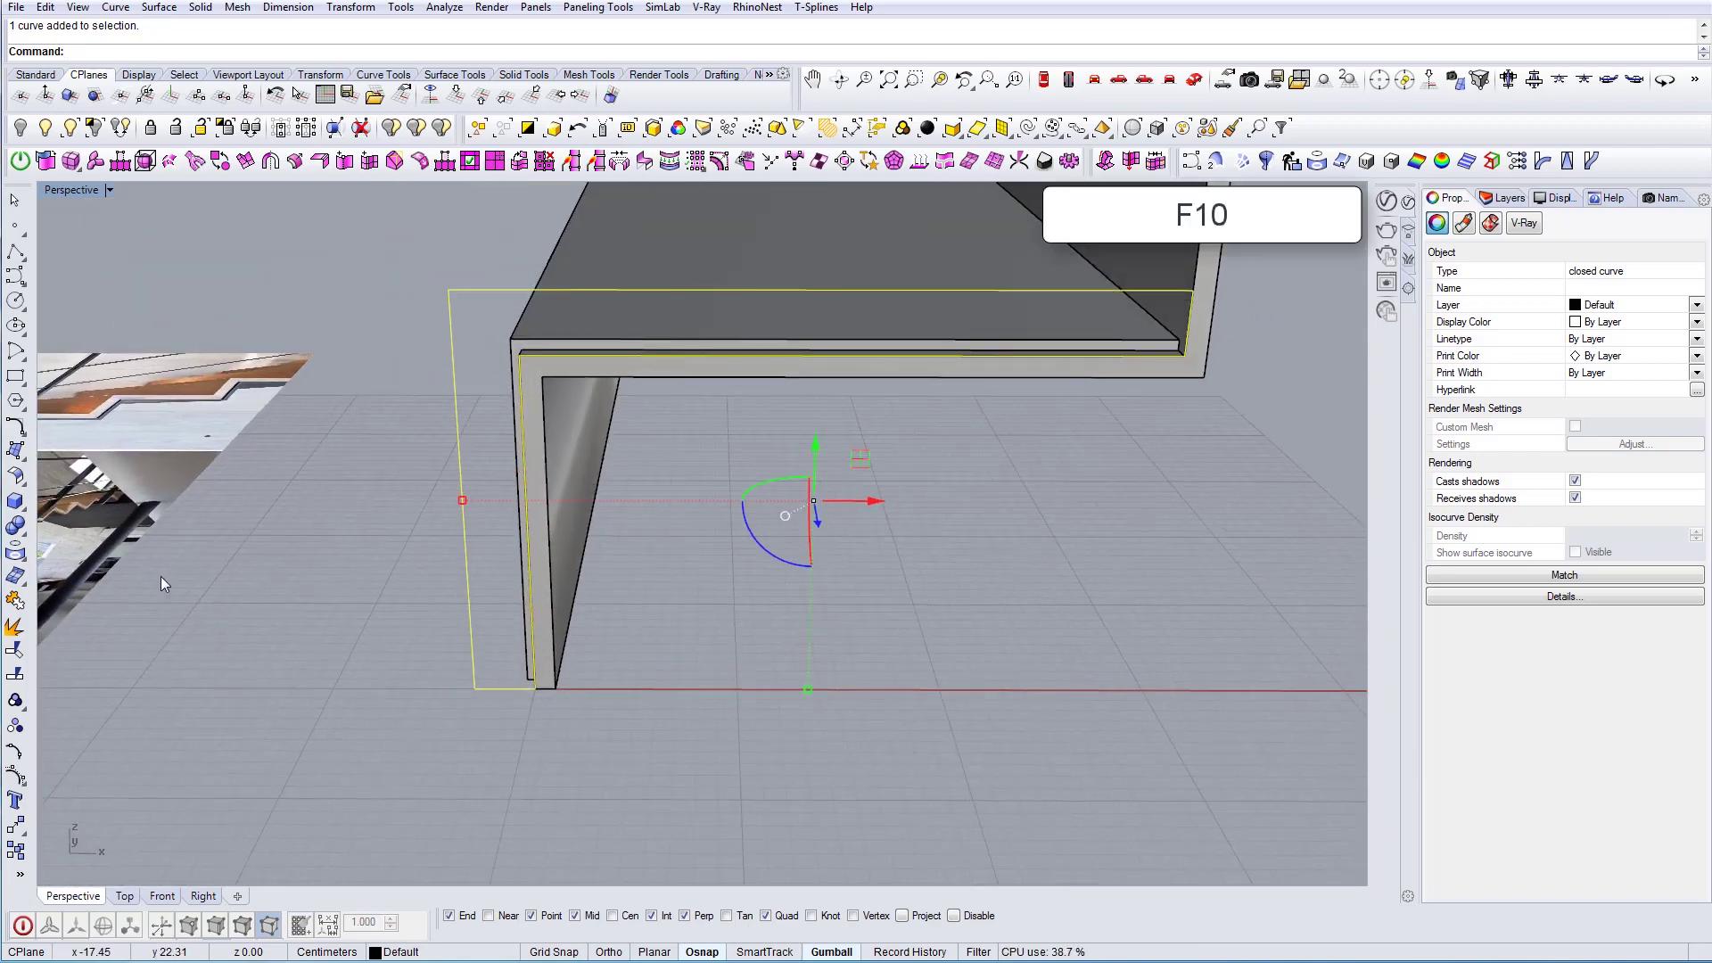
left_click(16, 776)
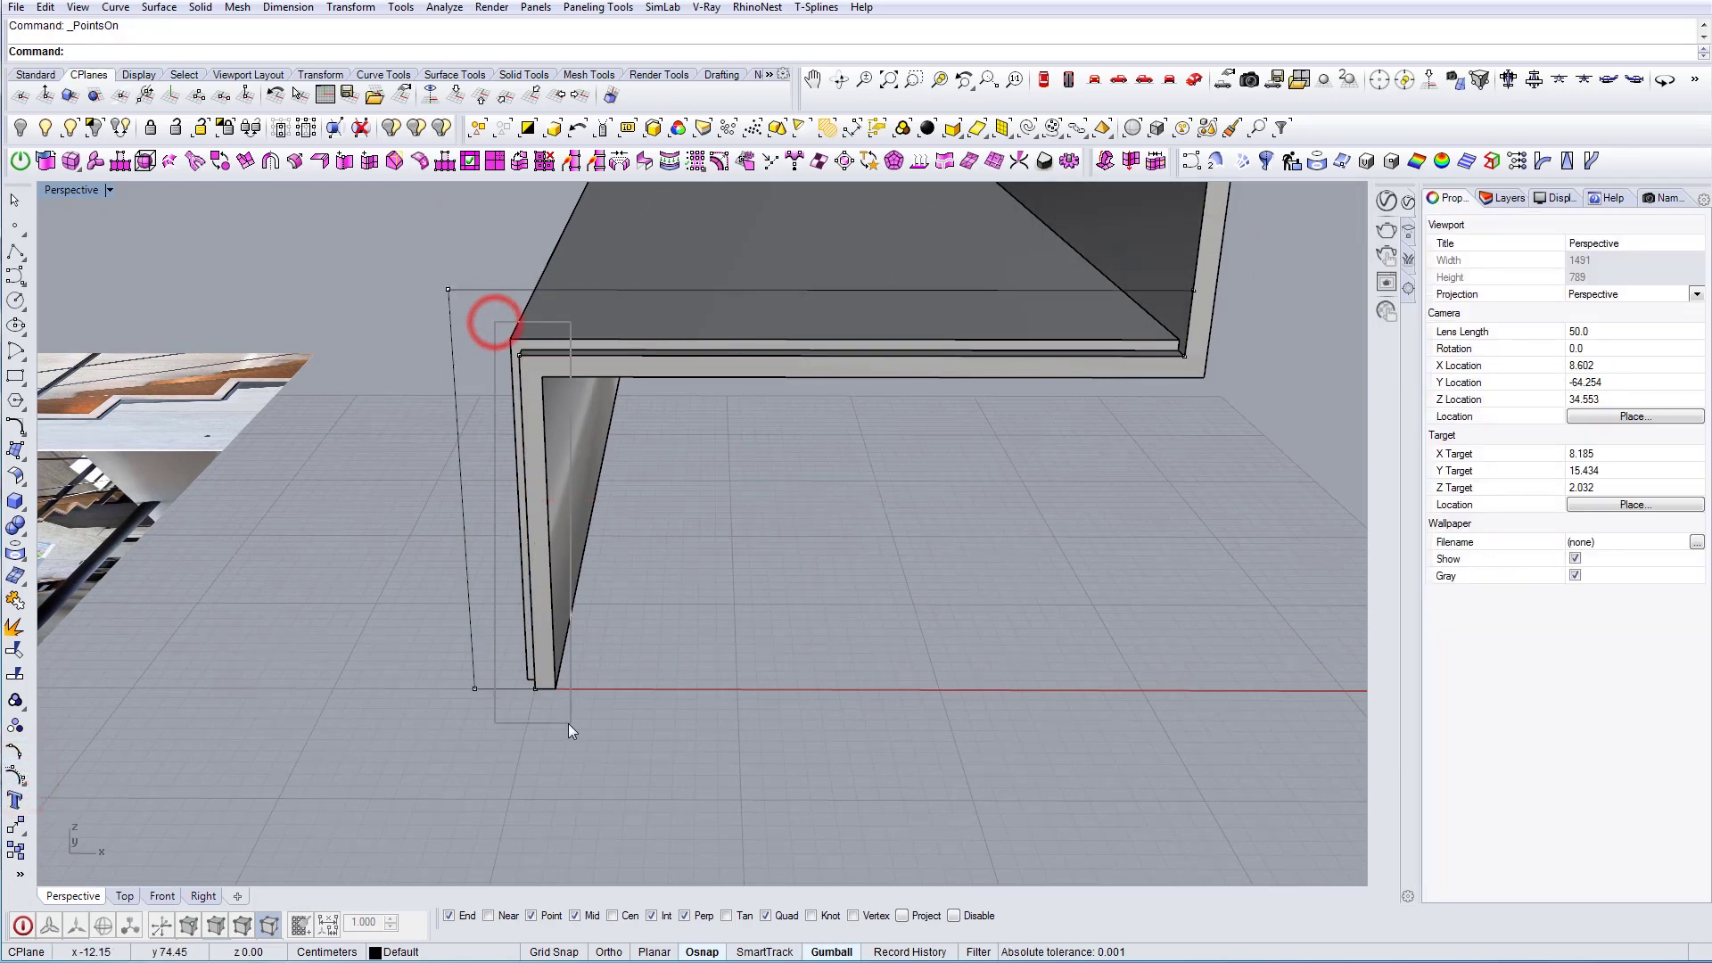
key("Return")
scroll(527, 711, "up", 3)
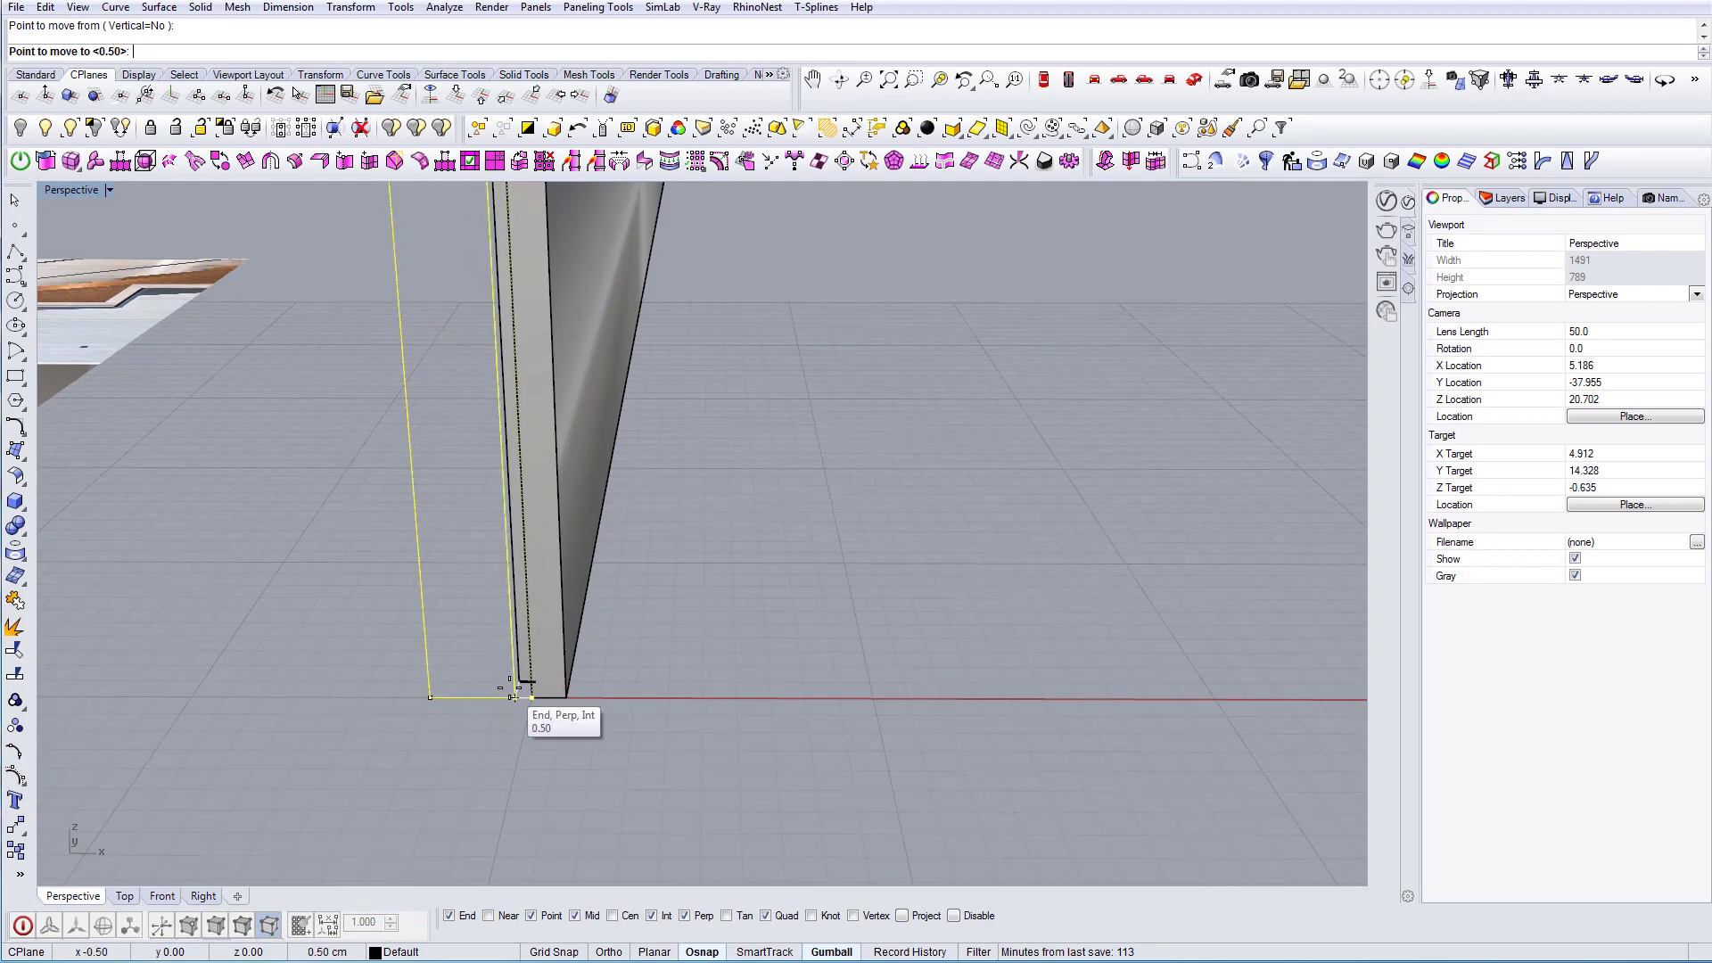
scroll(527, 705, "down", 8)
right_click_drag(526, 700, 464, 459)
scroll(457, 447, "up", 4)
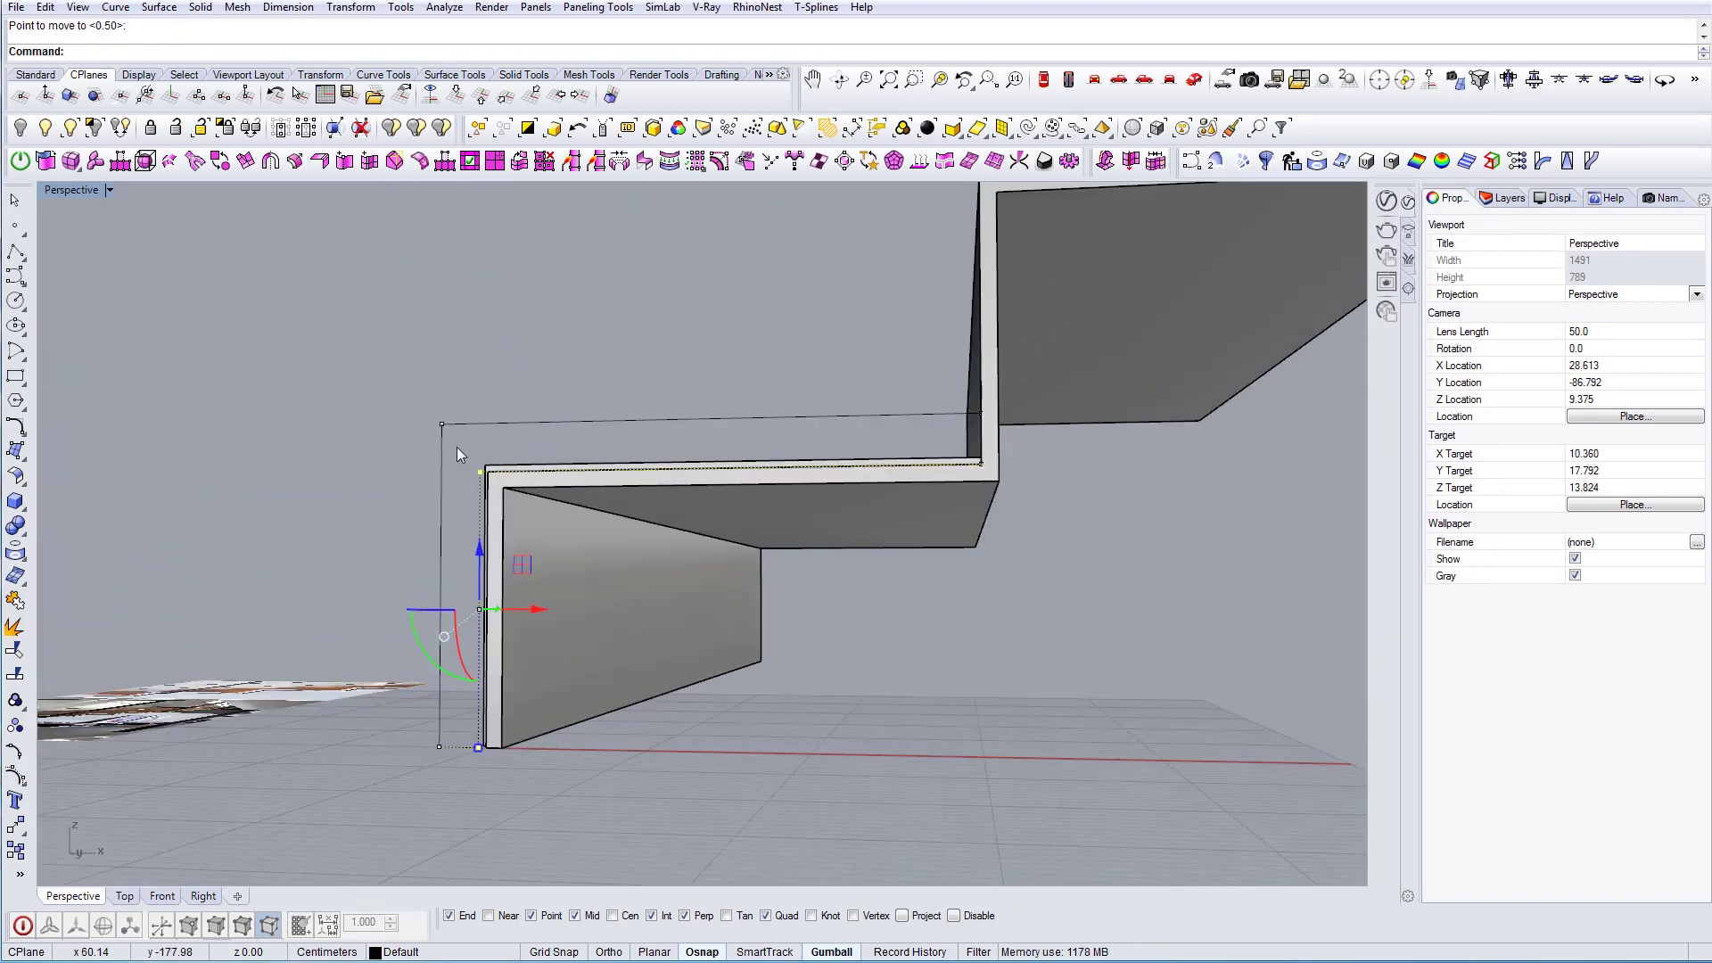
Move the two control points of the wood profile's inner horizontal edge vertically up to the top edge of the thin layer
right_click_drag(764, 583, 442, 553)
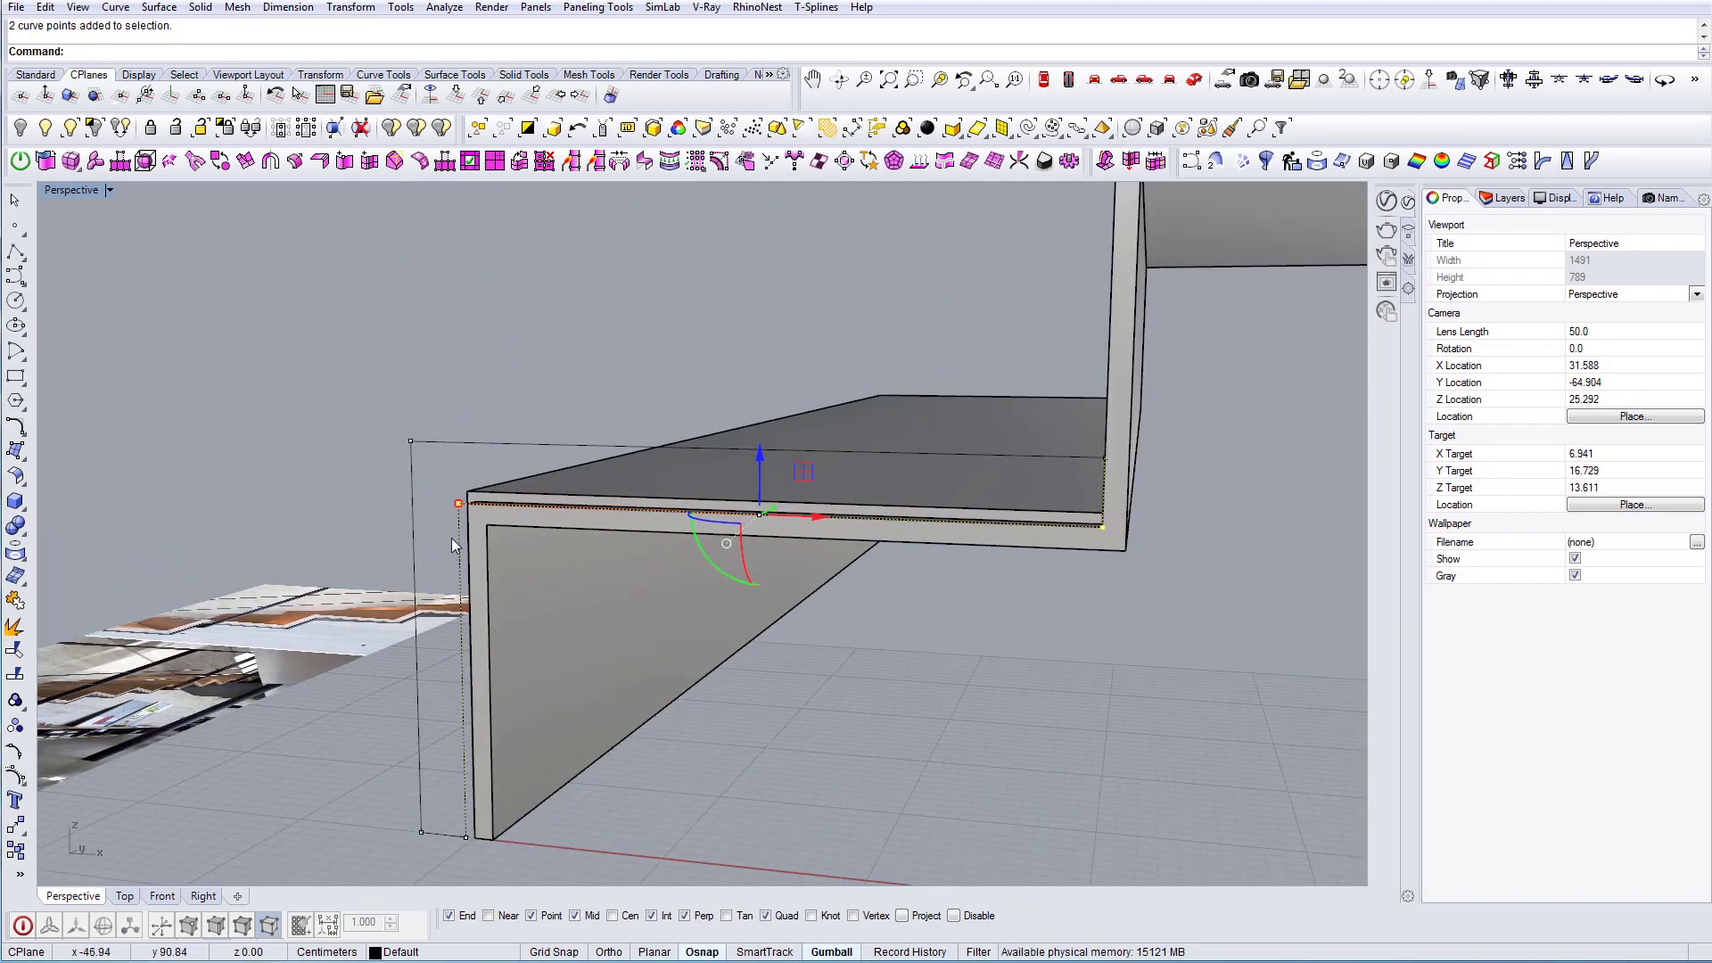
key("Return")
scroll(451, 538, "up", 5)
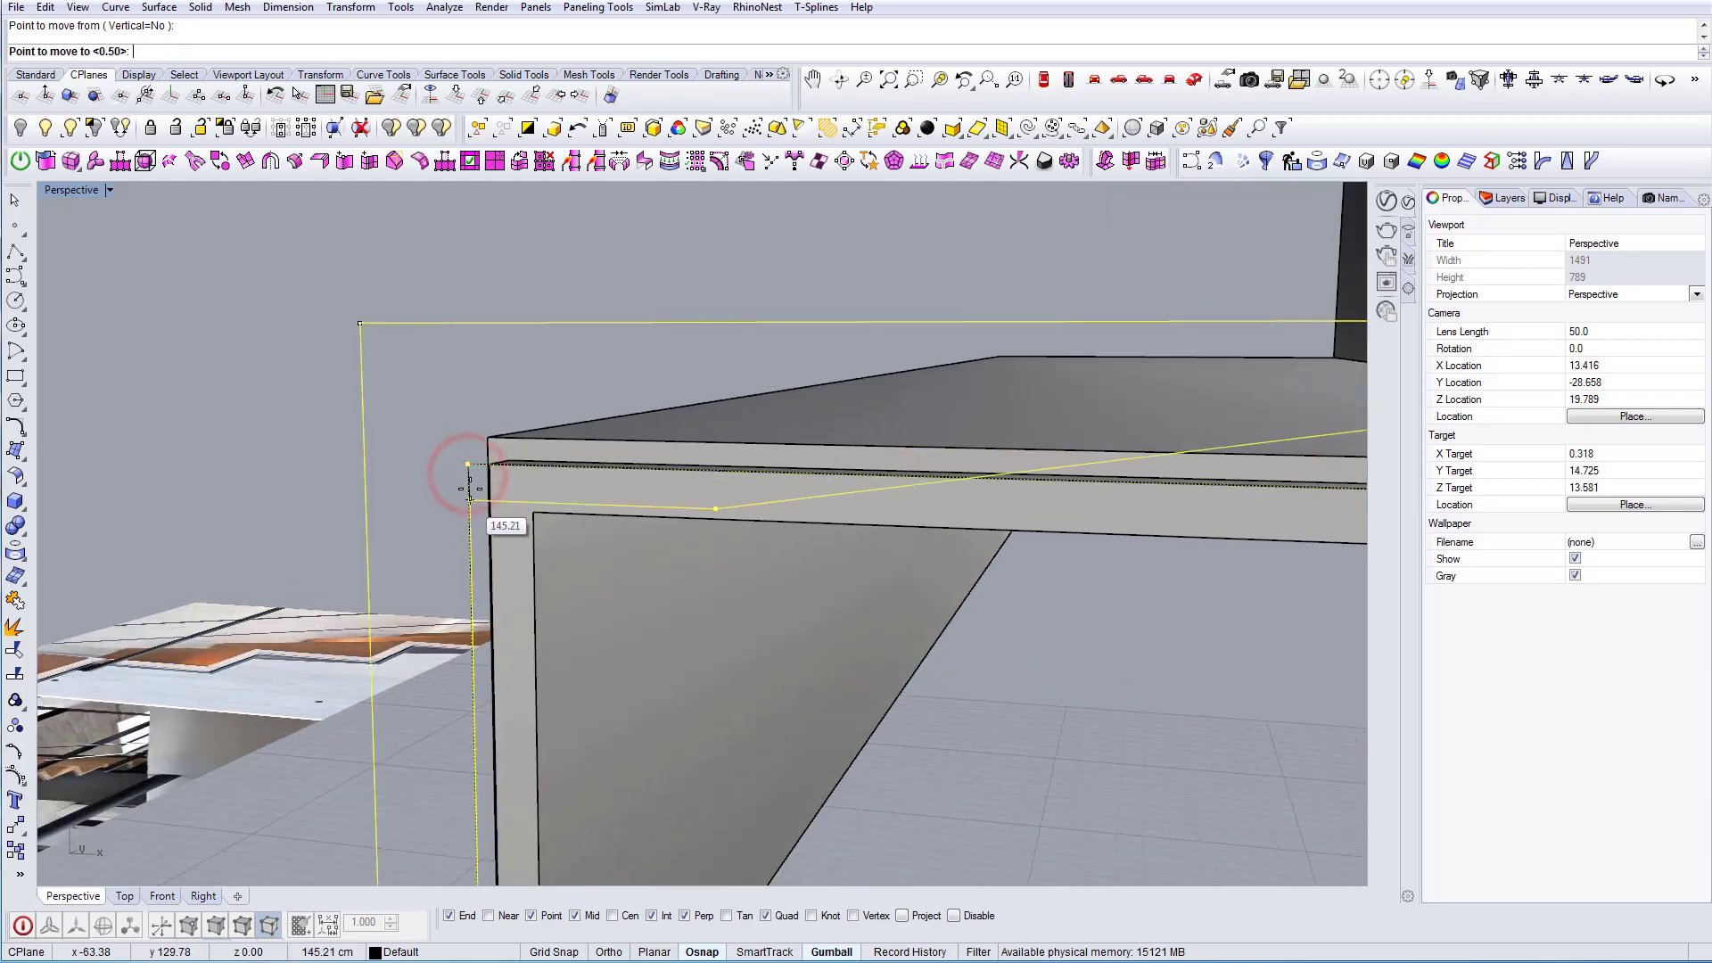
left_click(470, 489)
scroll(470, 488, "down", 8)
right_click_drag(479, 474, 487, 511)
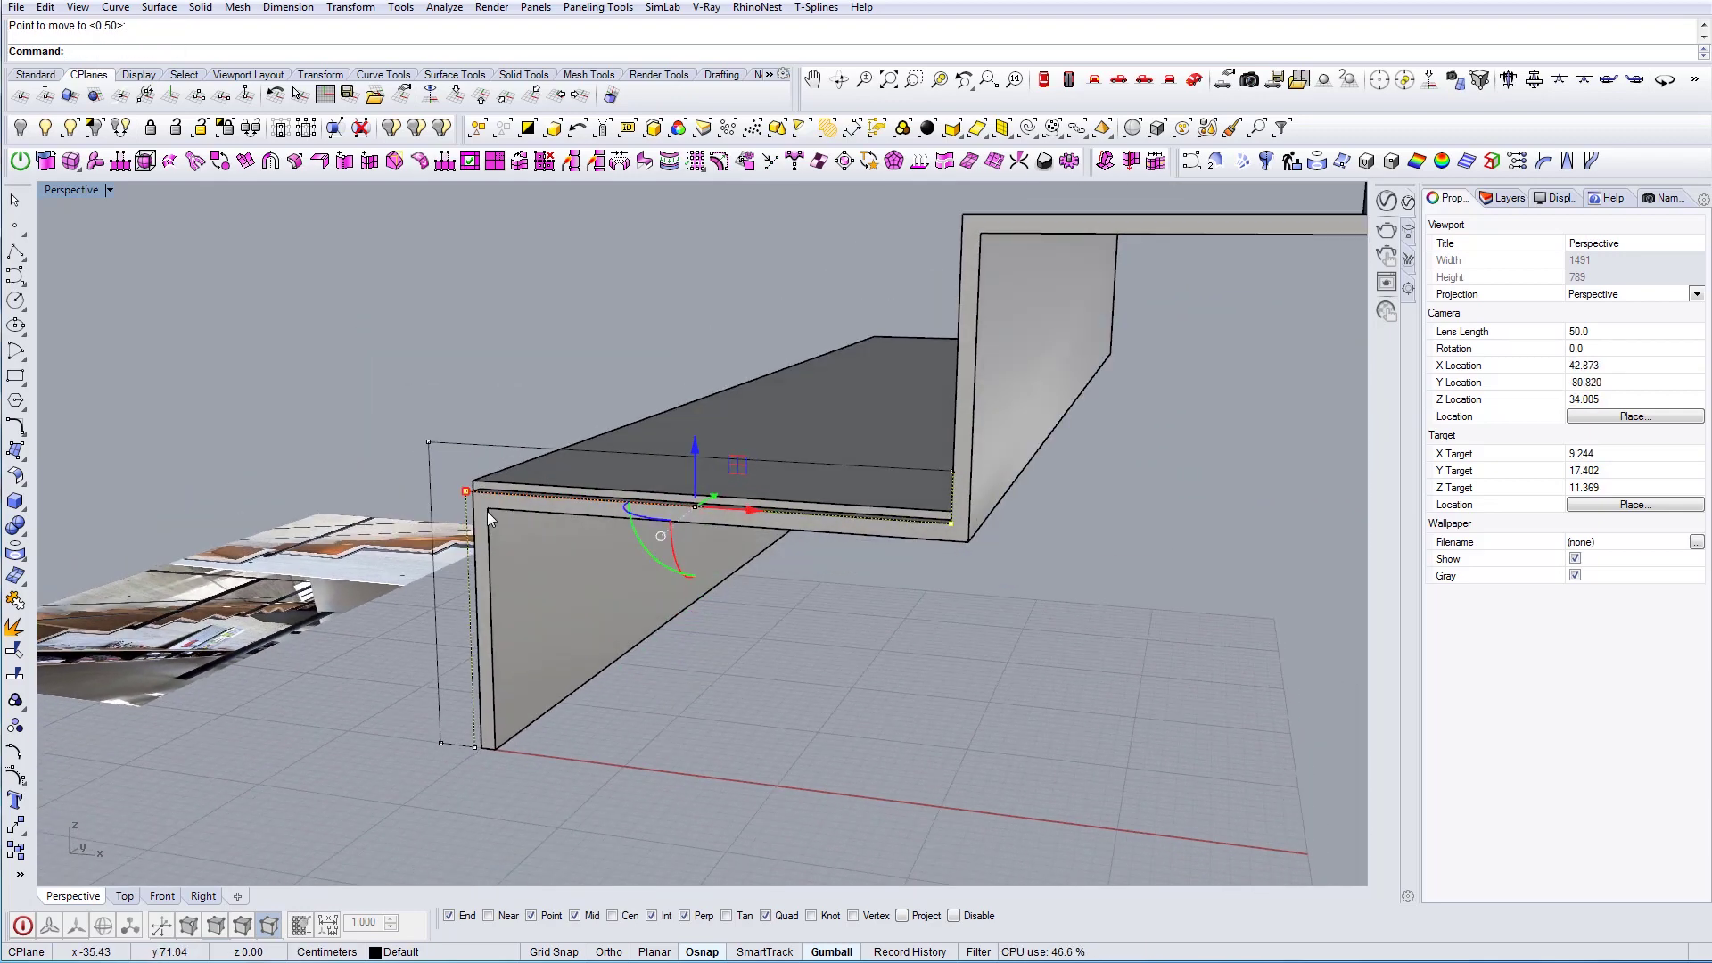
key("Return")
scroll(443, 455, "up", 5)
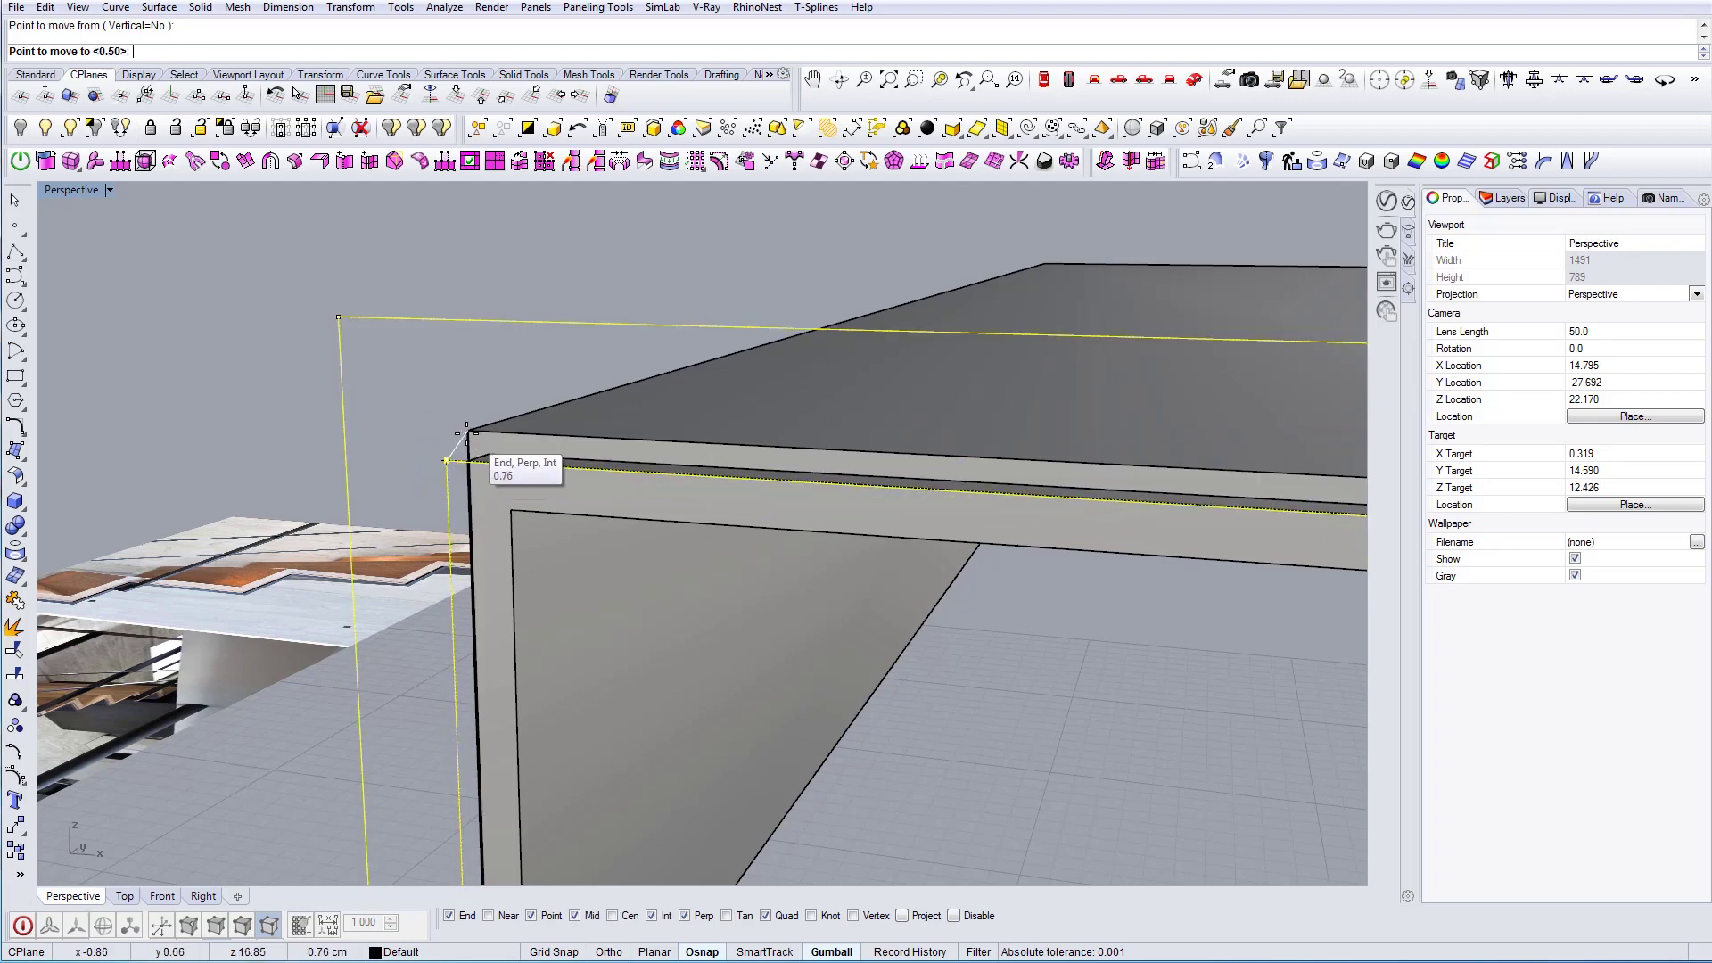
left_click(471, 430)
scroll(470, 430, "down", 3)
right_click_drag(471, 430, 485, 428)
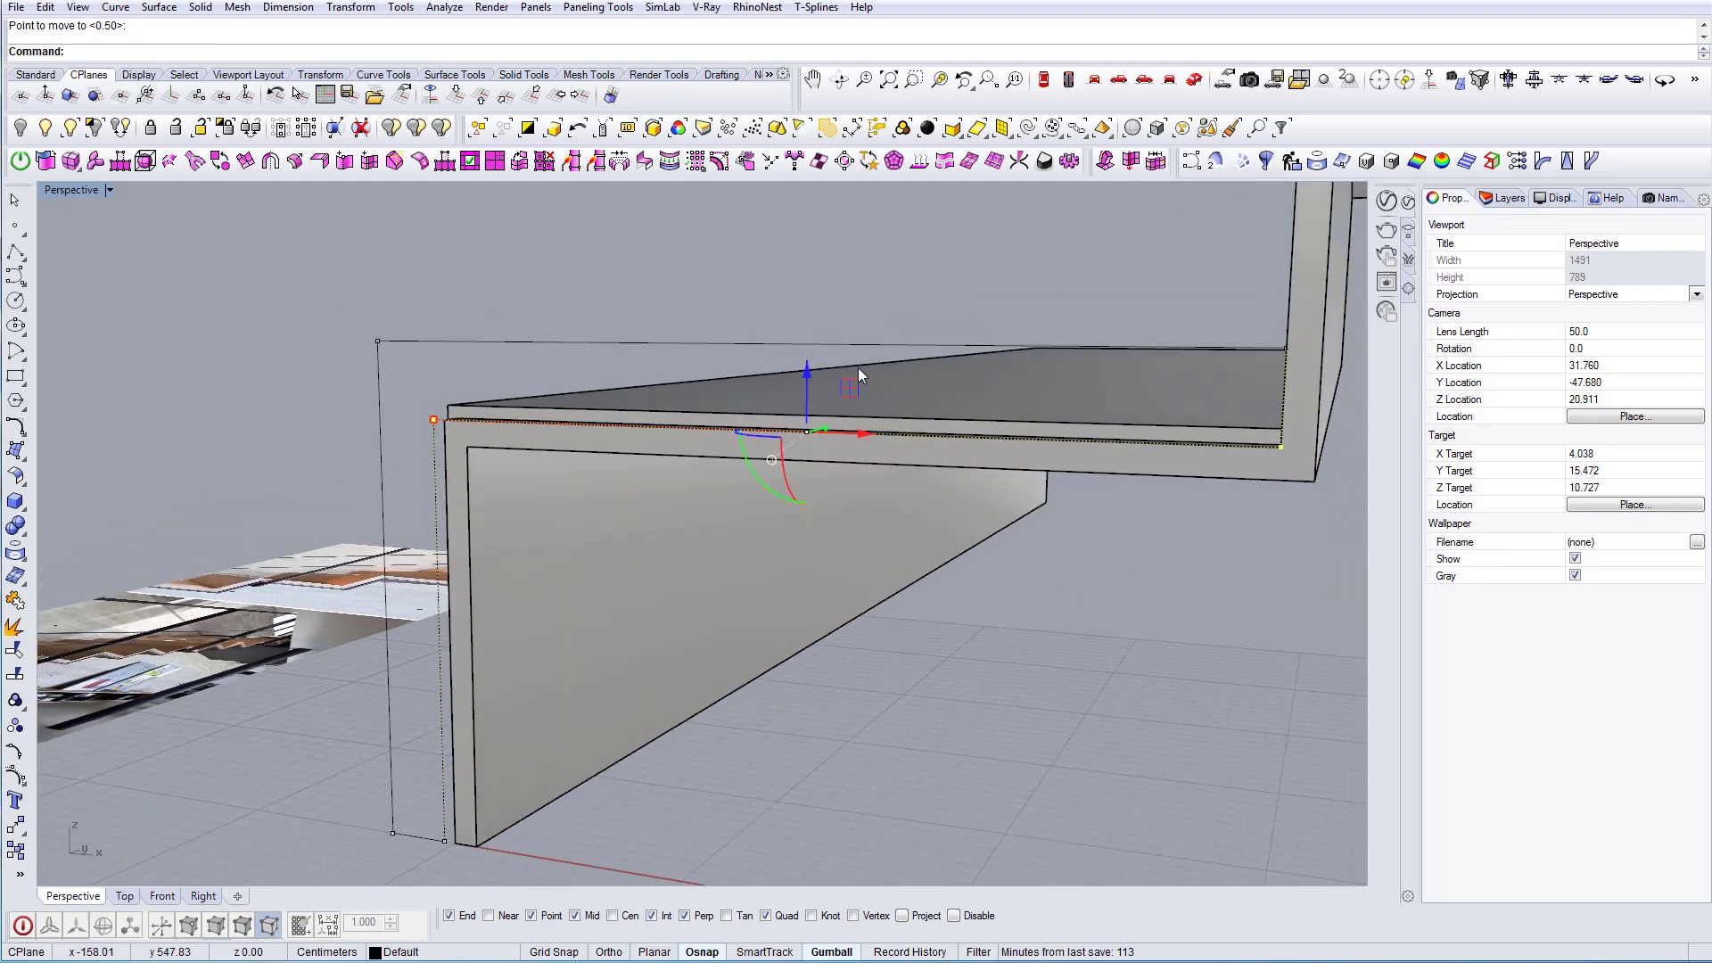
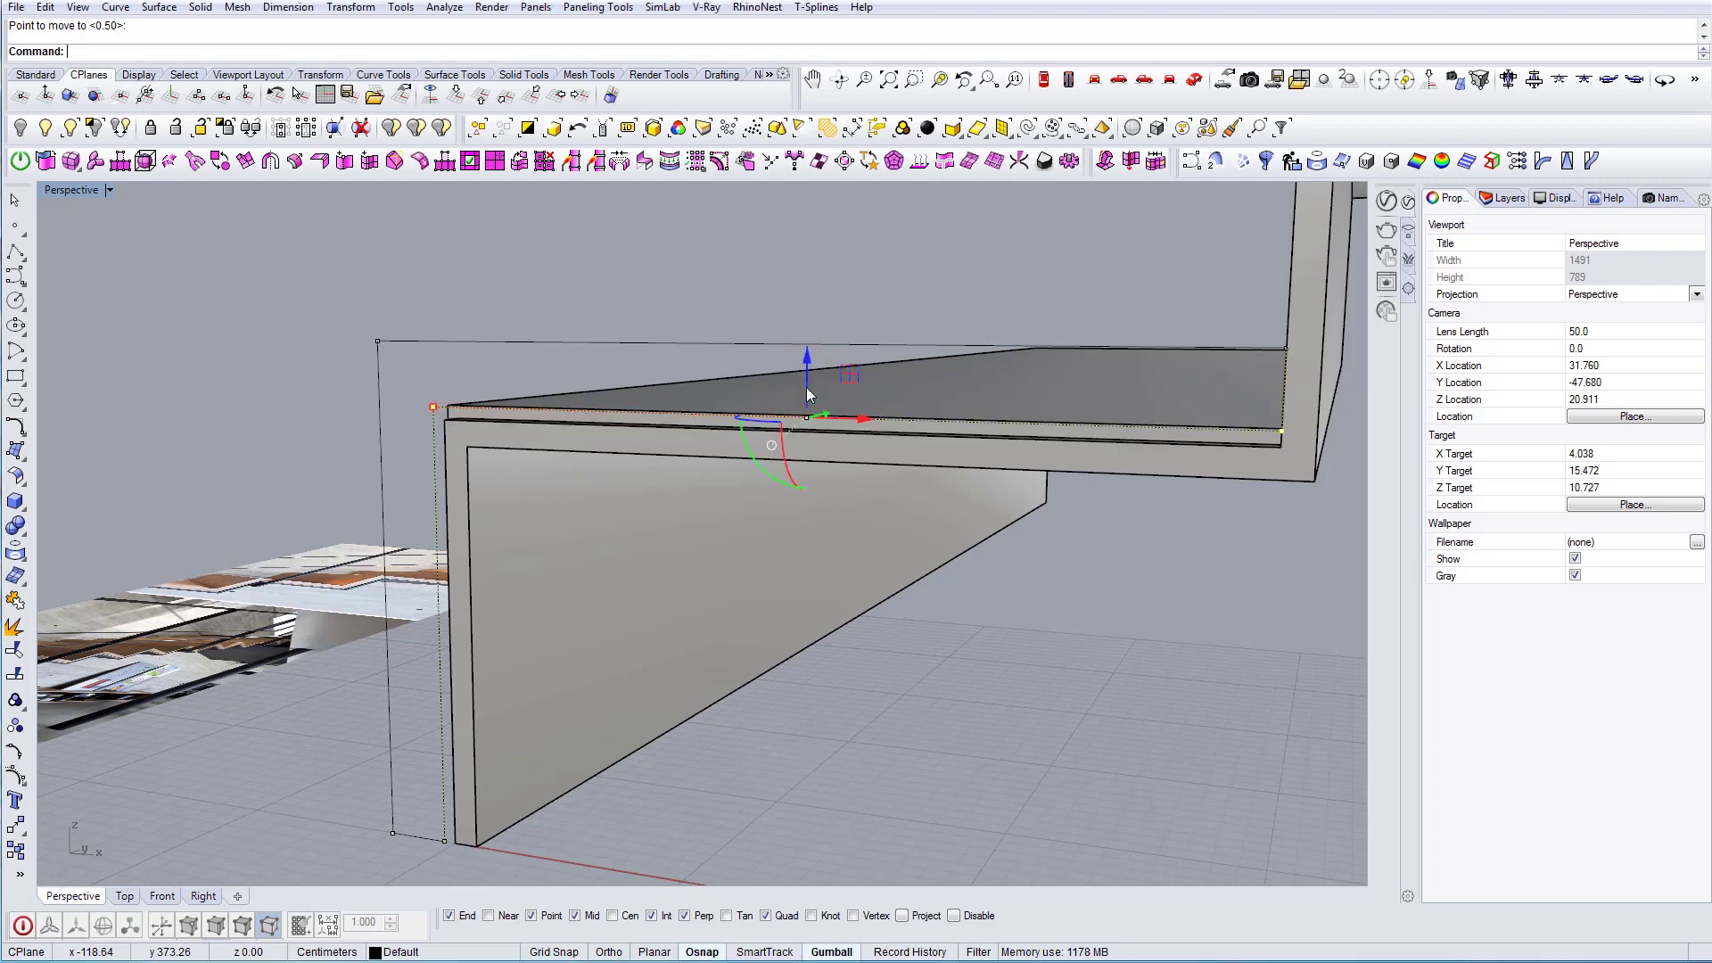
key("Escape")
Extrude the closed wood profile curve along the lowest step to its far end using ExtrudeCrv
right_click_drag(807, 394, 900, 513)
left_click(715, 378)
scroll(751, 378, "down", 5)
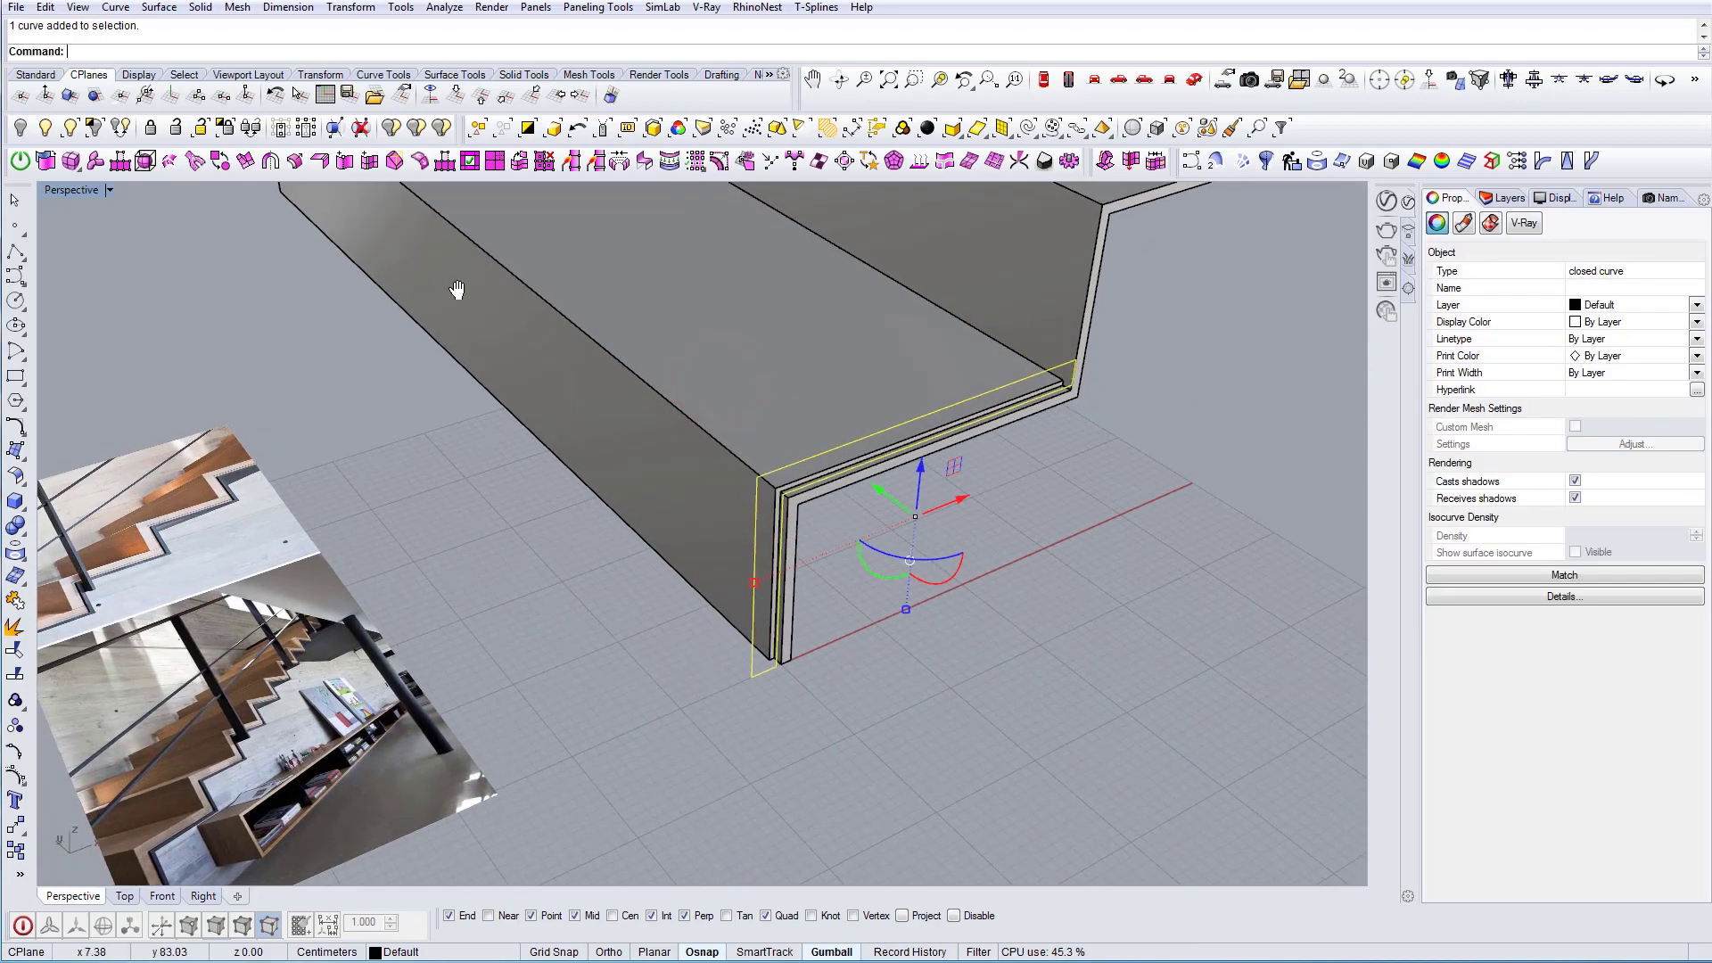
right_click_drag(458, 291, 565, 391, "shift")
right_click_drag(839, 522, 794, 516)
scroll(840, 521, "down", 4)
scroll(794, 516, "up", 4)
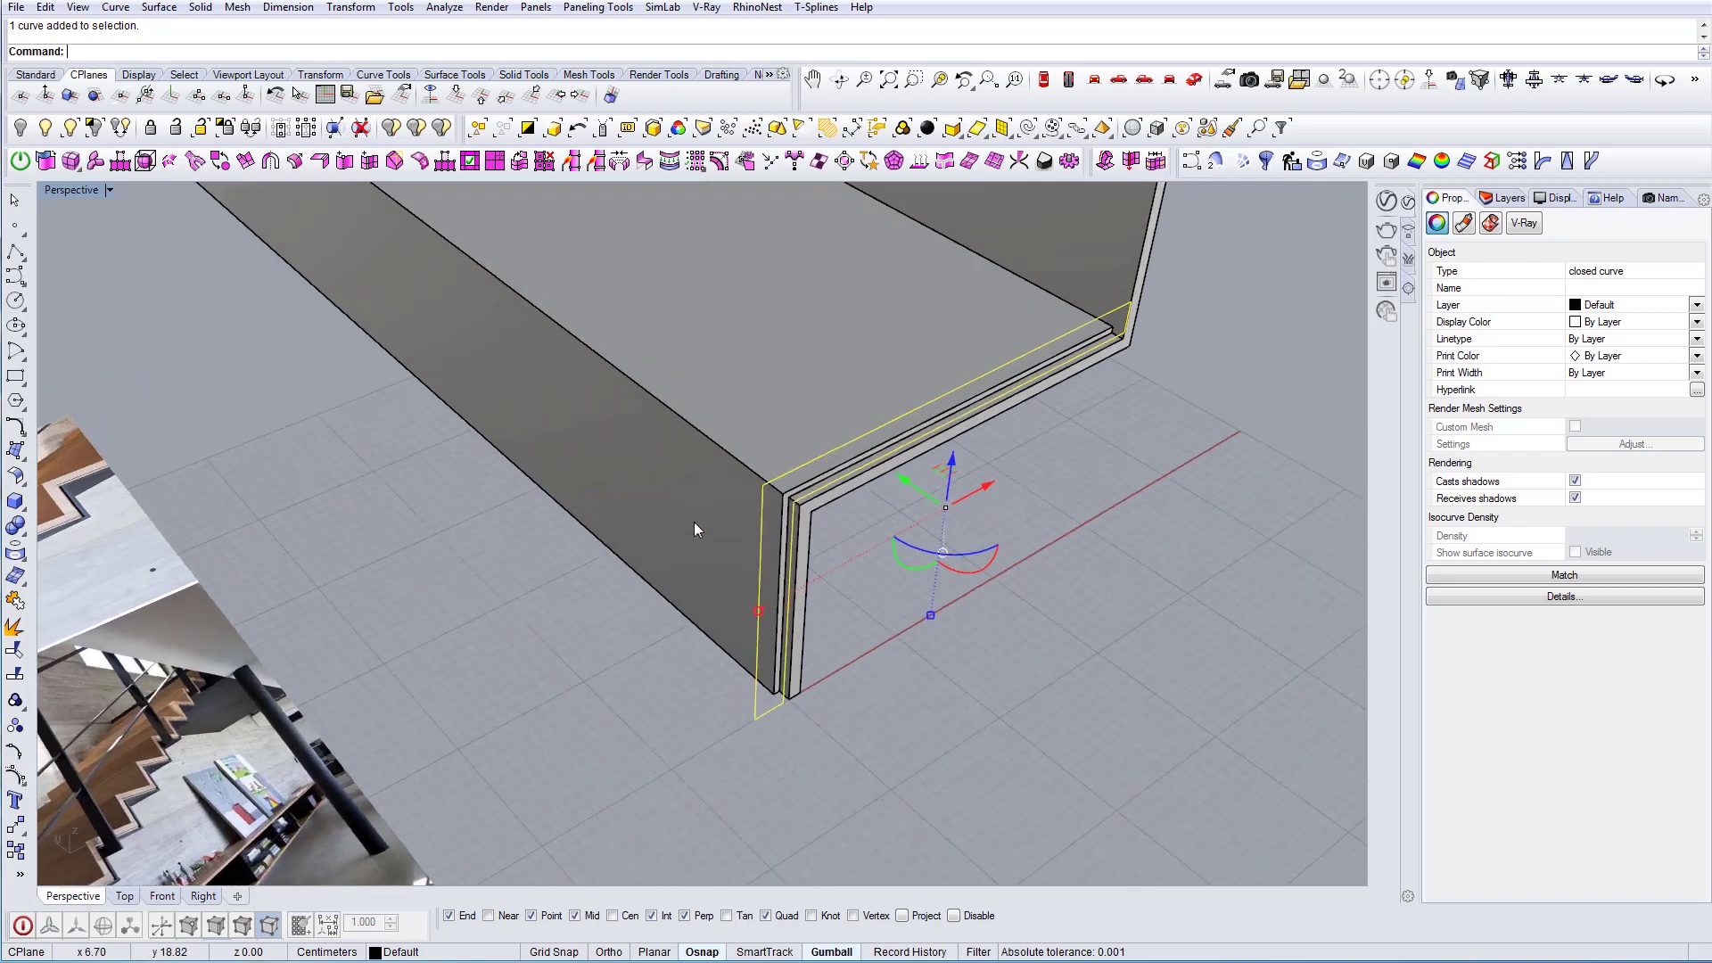
scroll(730, 591, "up", 6)
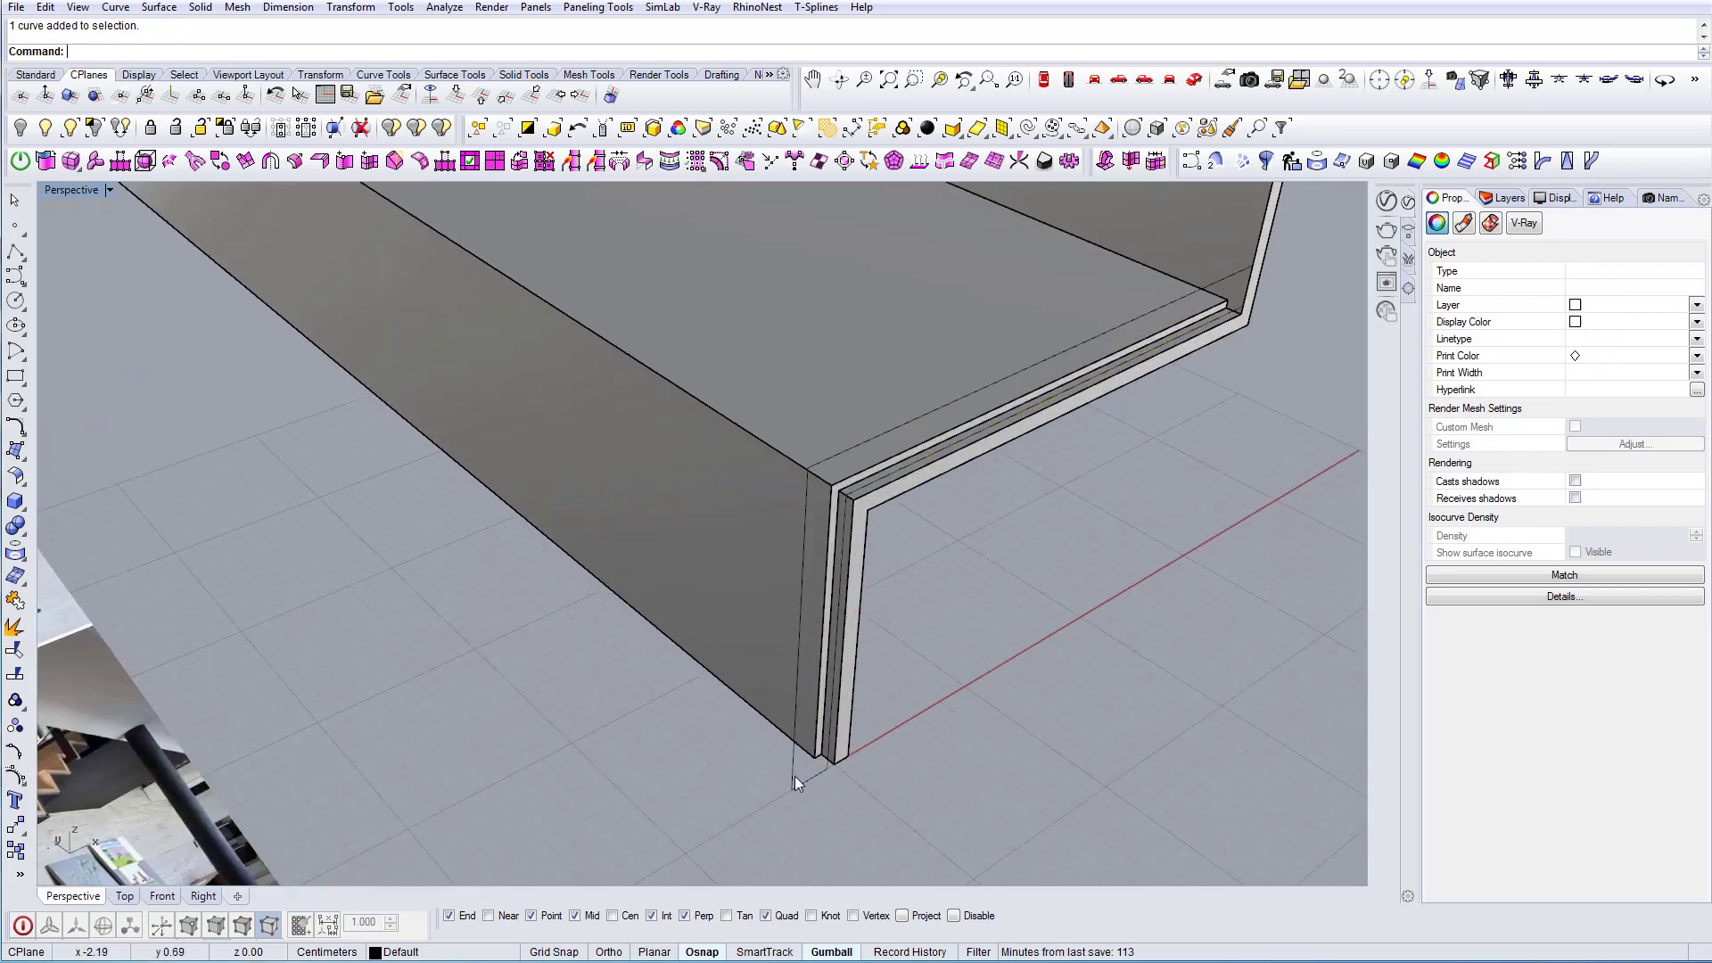
key("Escape")
left_click(816, 779)
scroll(820, 758, "down", 4)
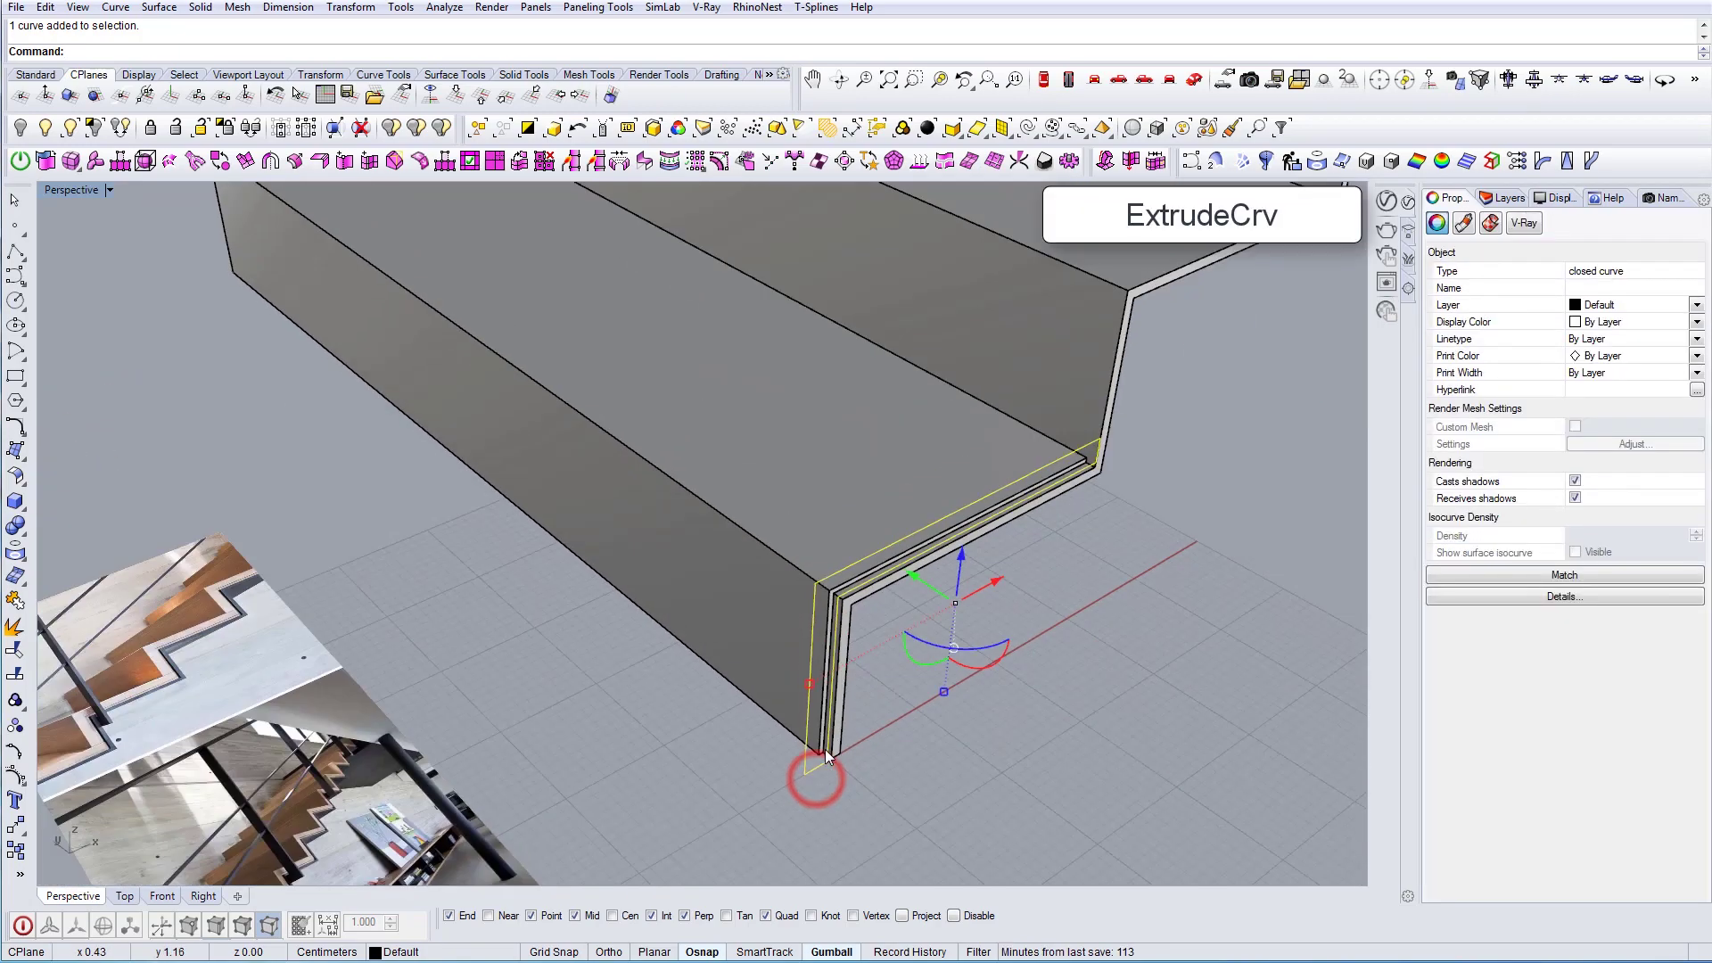
right_click_drag(691, 654, 721, 662)
type("EX")
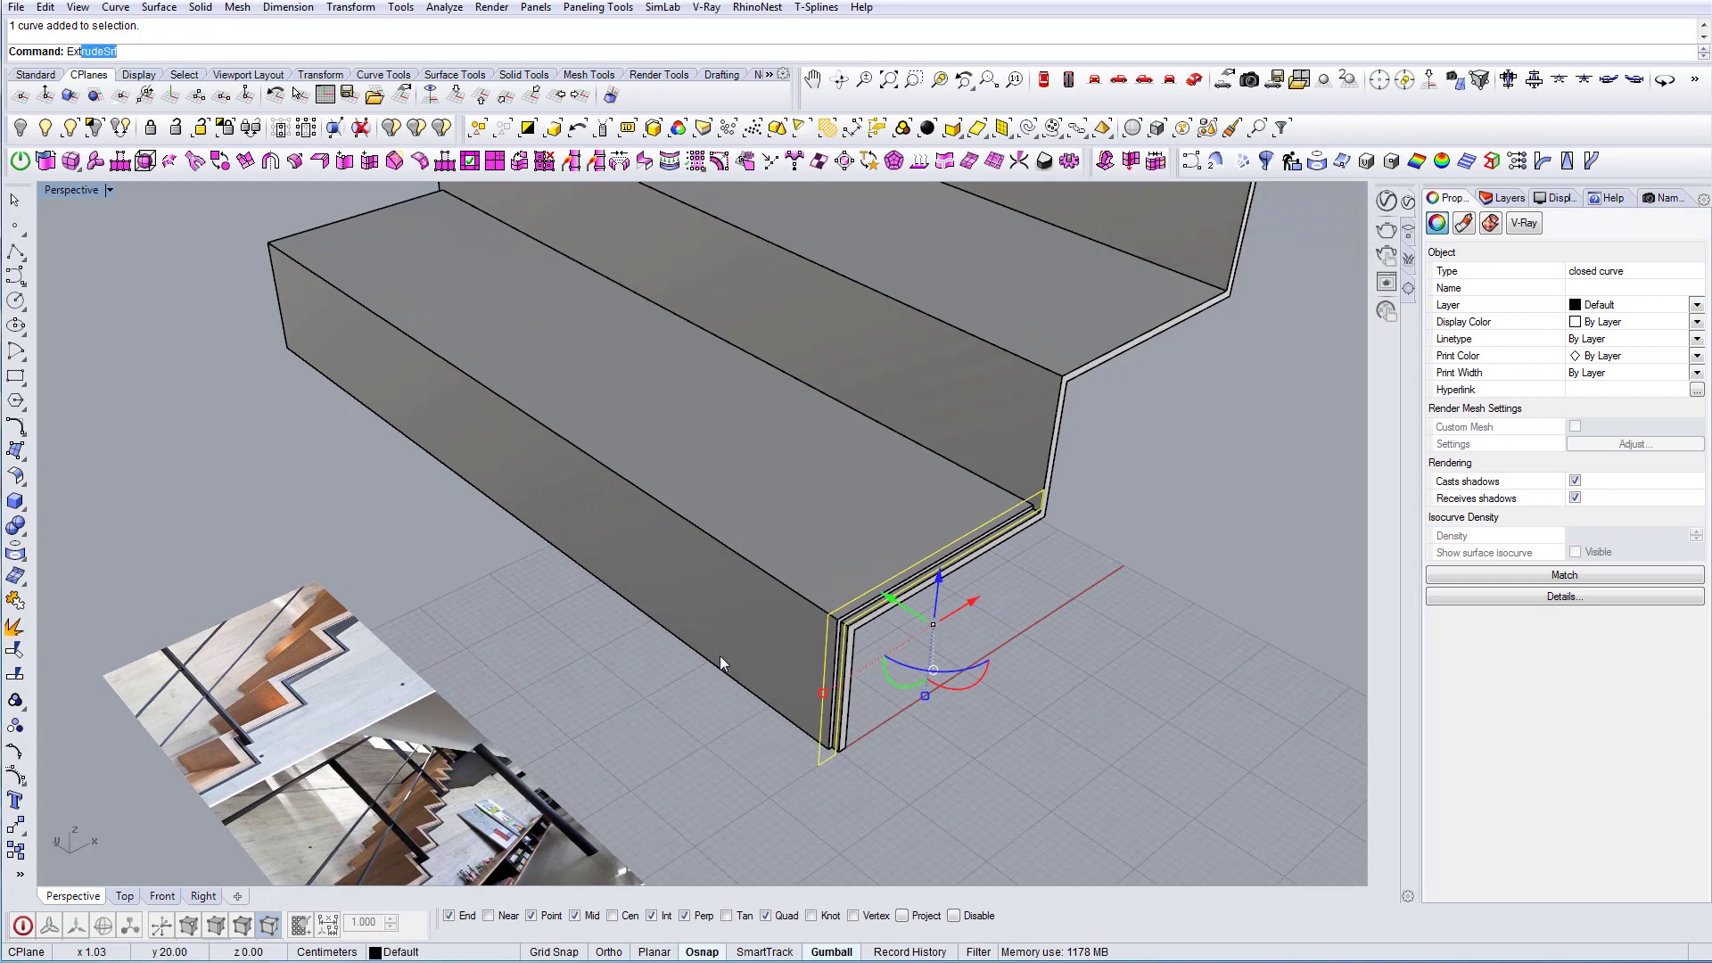
type("trude")
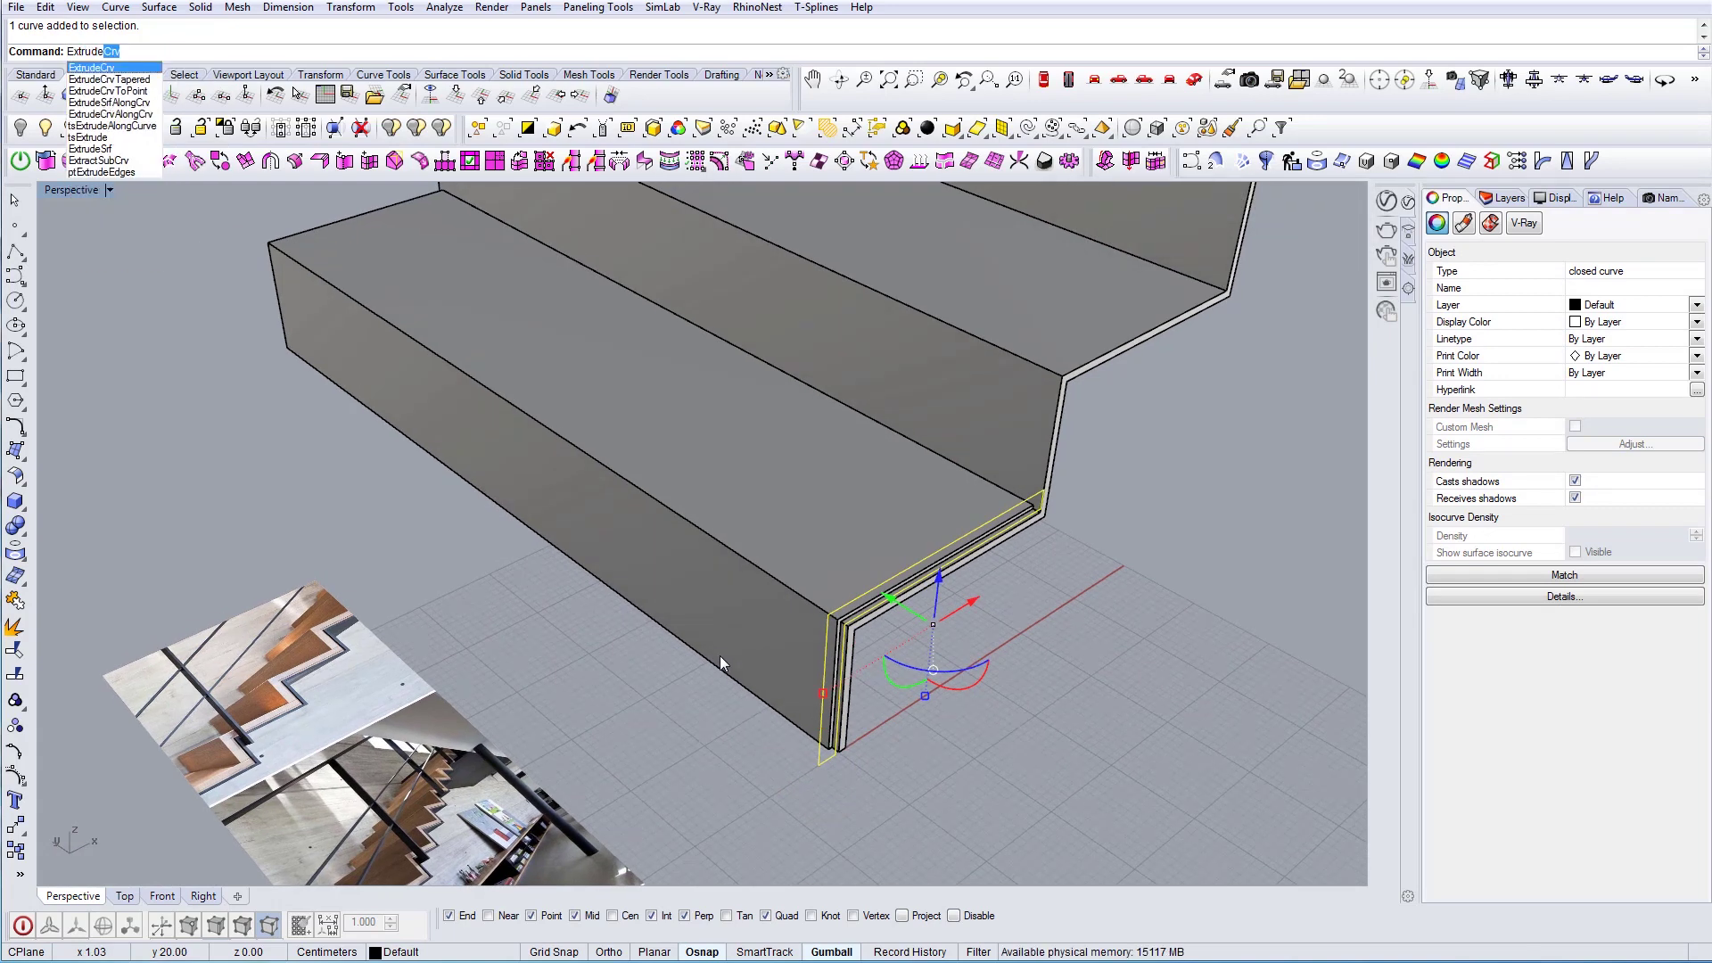
key("Return")
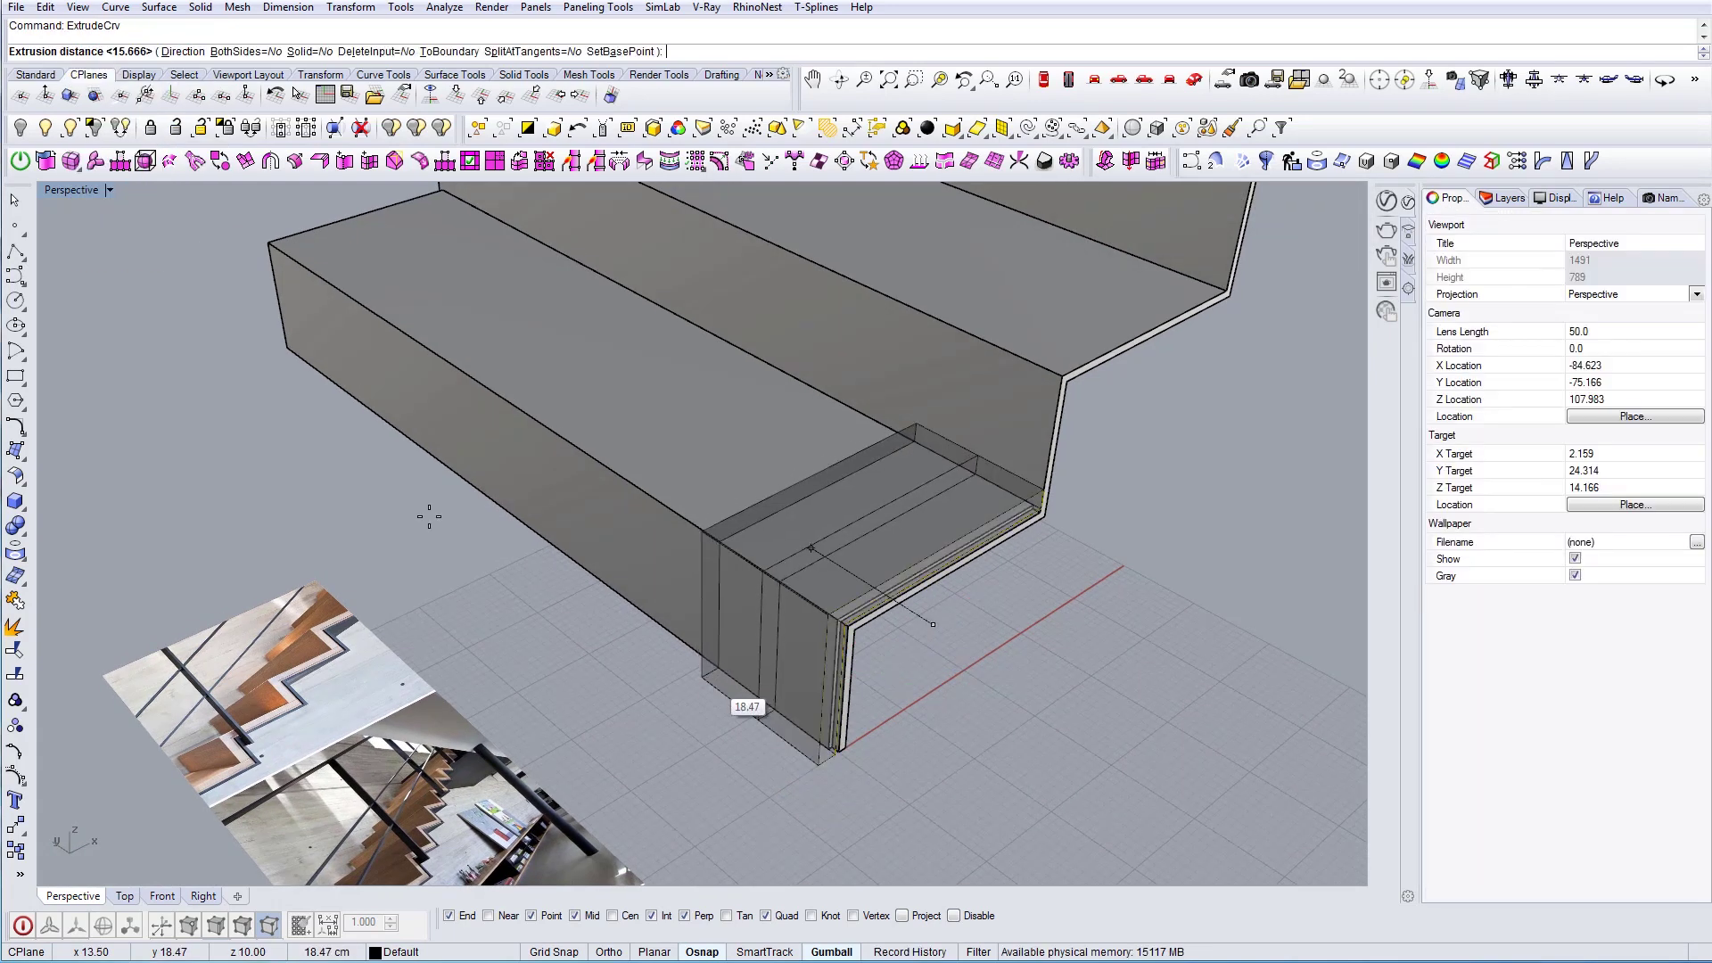
left_click(283, 355)
Cap the open ends of the wood extrusion on the lowest step to make it a solid
right_click_drag(1026, 624, 771, 565)
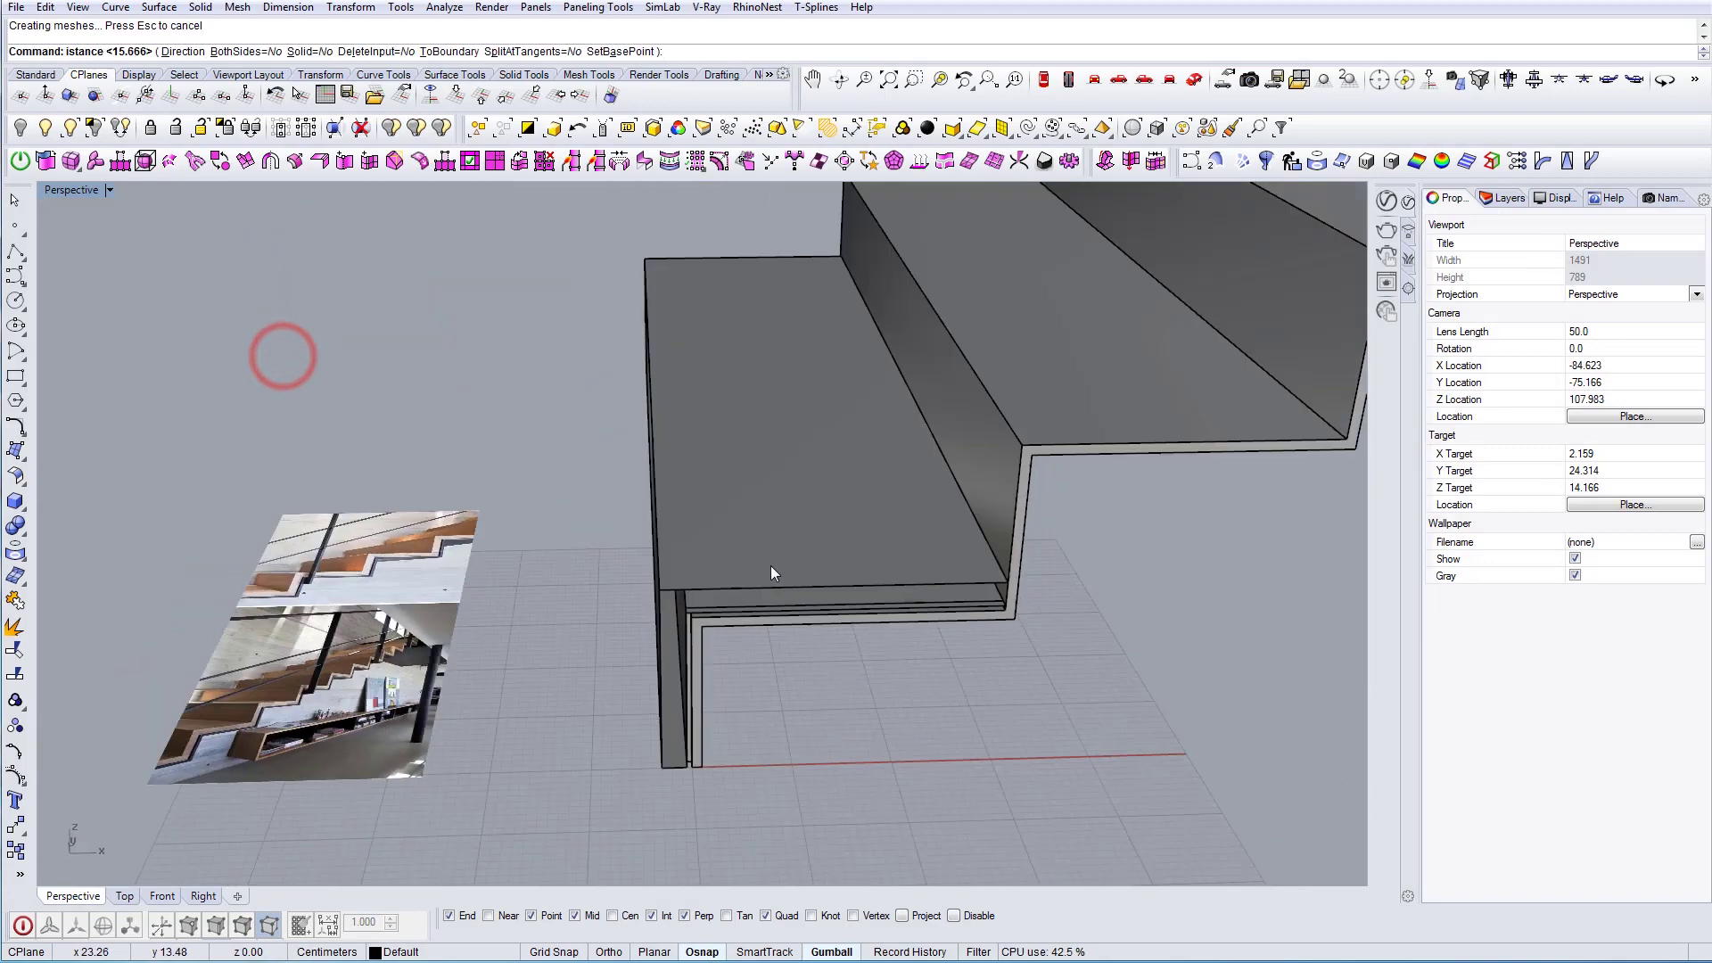
scroll(640, 613, "up", 6)
right_click_drag(882, 517, 675, 633)
left_click(753, 447)
key("Escape")
scroll(505, 740, "up", 4)
left_click(533, 720)
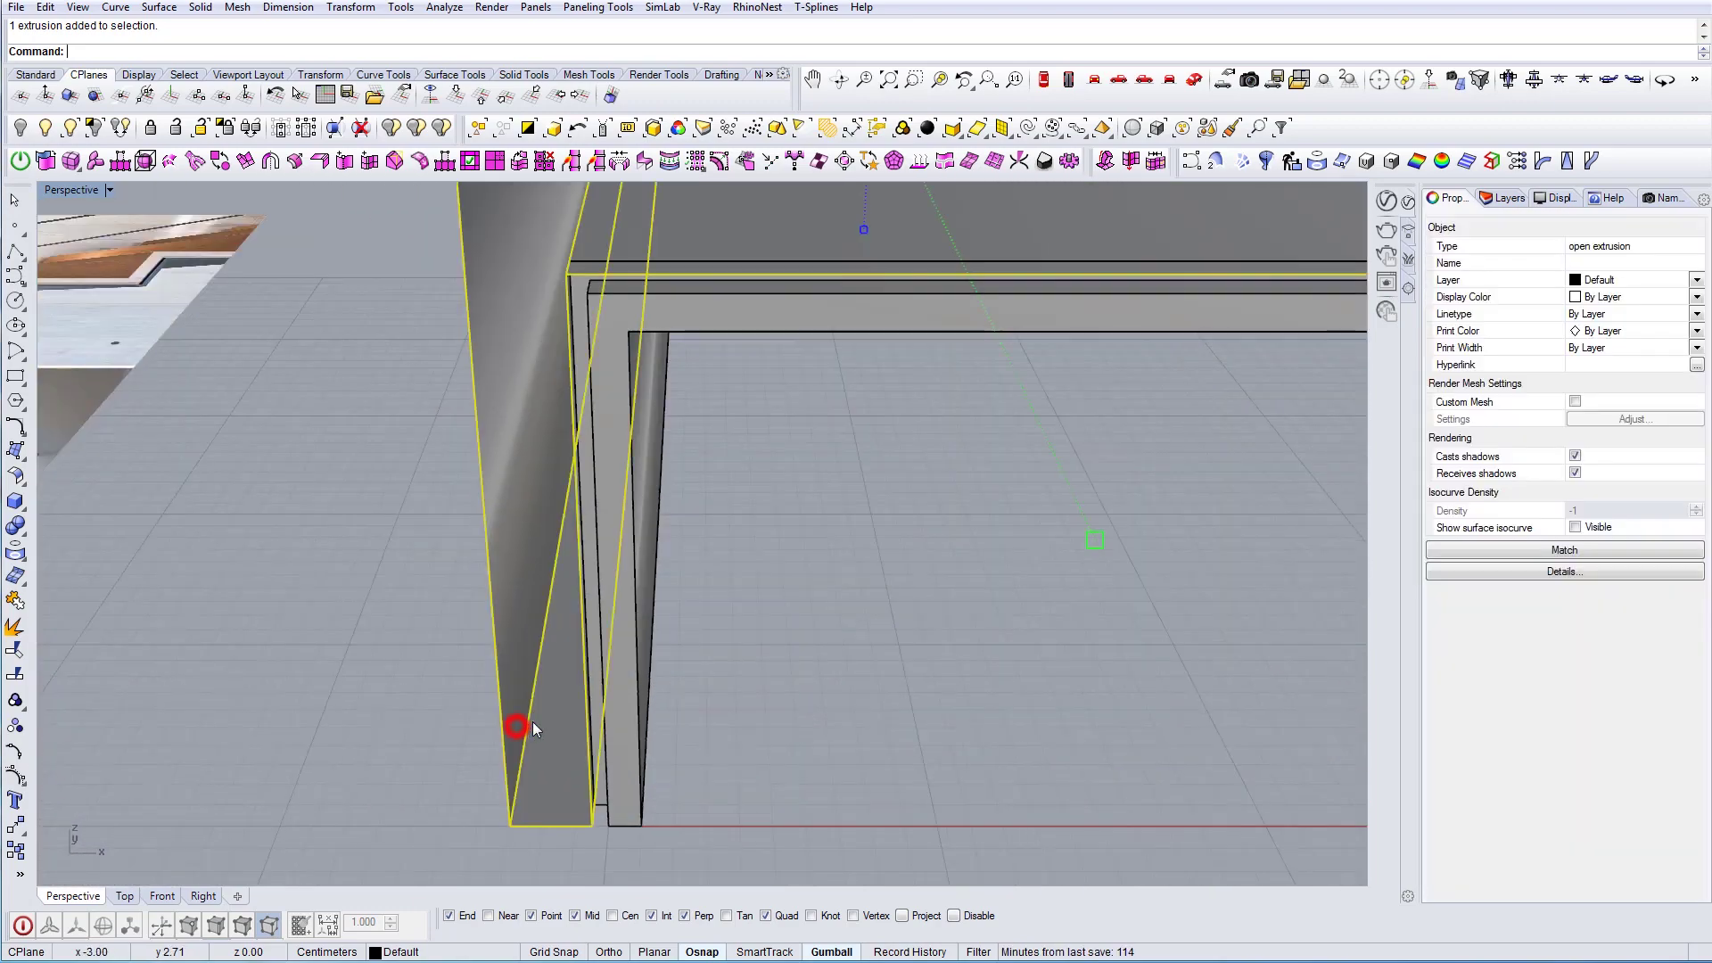
type("cap")
key("Return")
right_click_drag(540, 726, 821, 604)
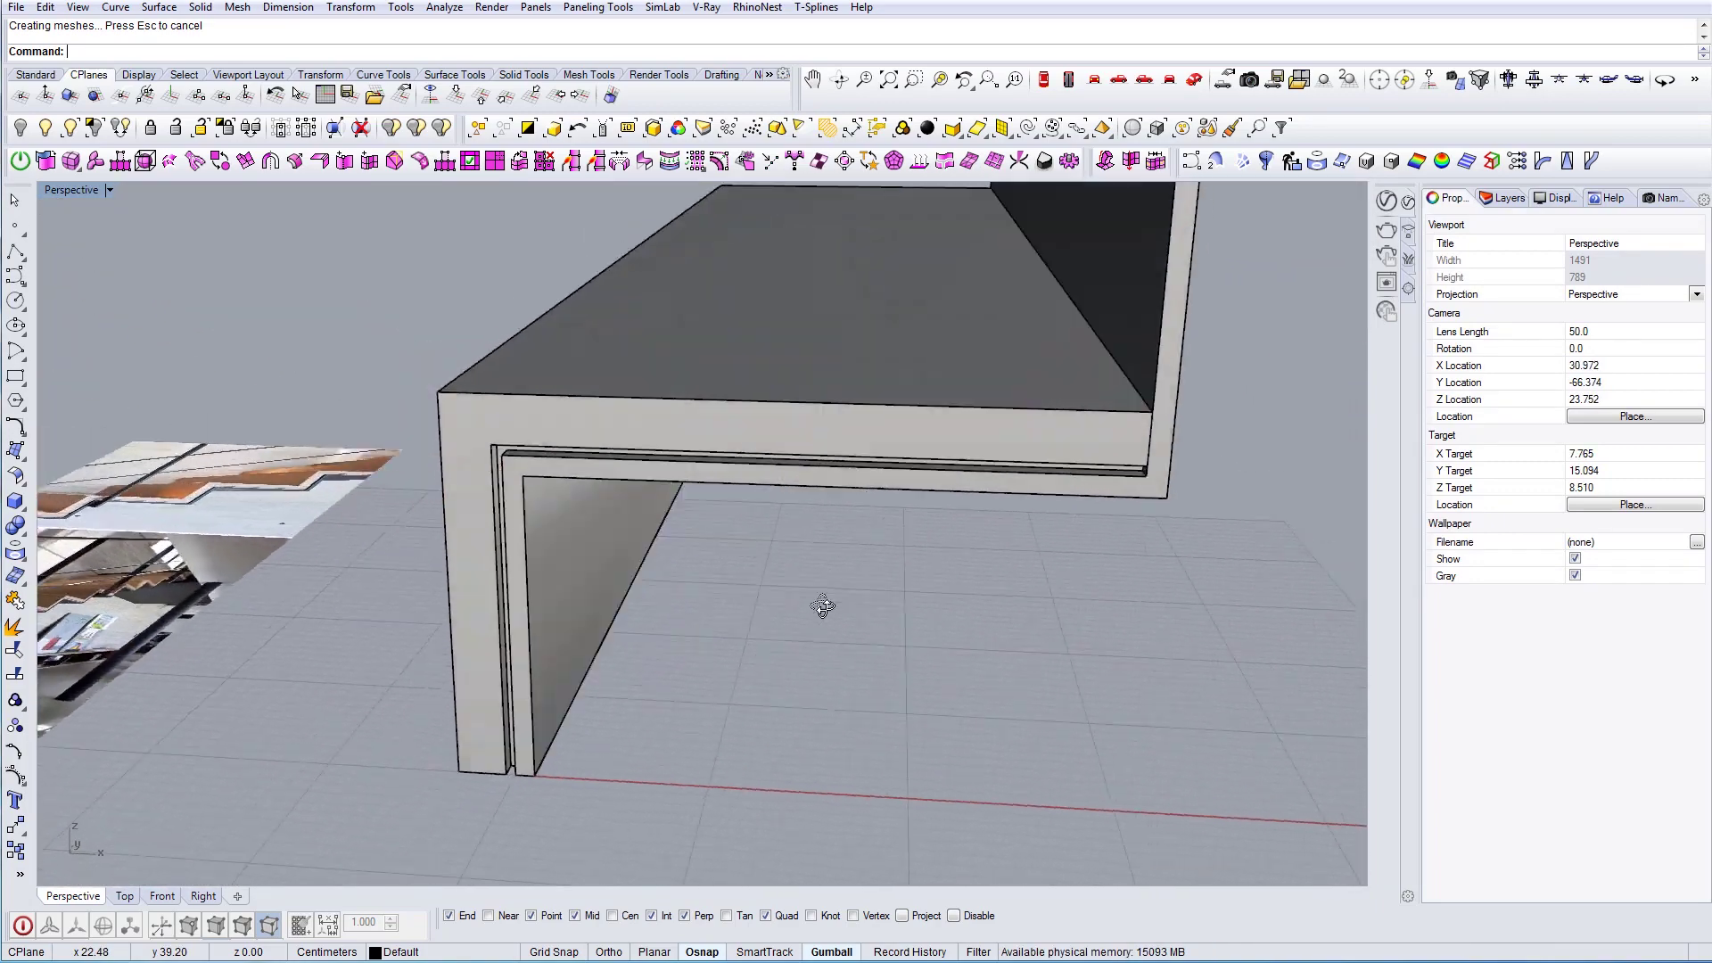
Copy the wood solid and the thin inner layer from the riser's bottom corner to the matching inner corner of the second step
left_click(816, 426)
right_click_drag(800, 528, 976, 545)
scroll(816, 477, "up", 7)
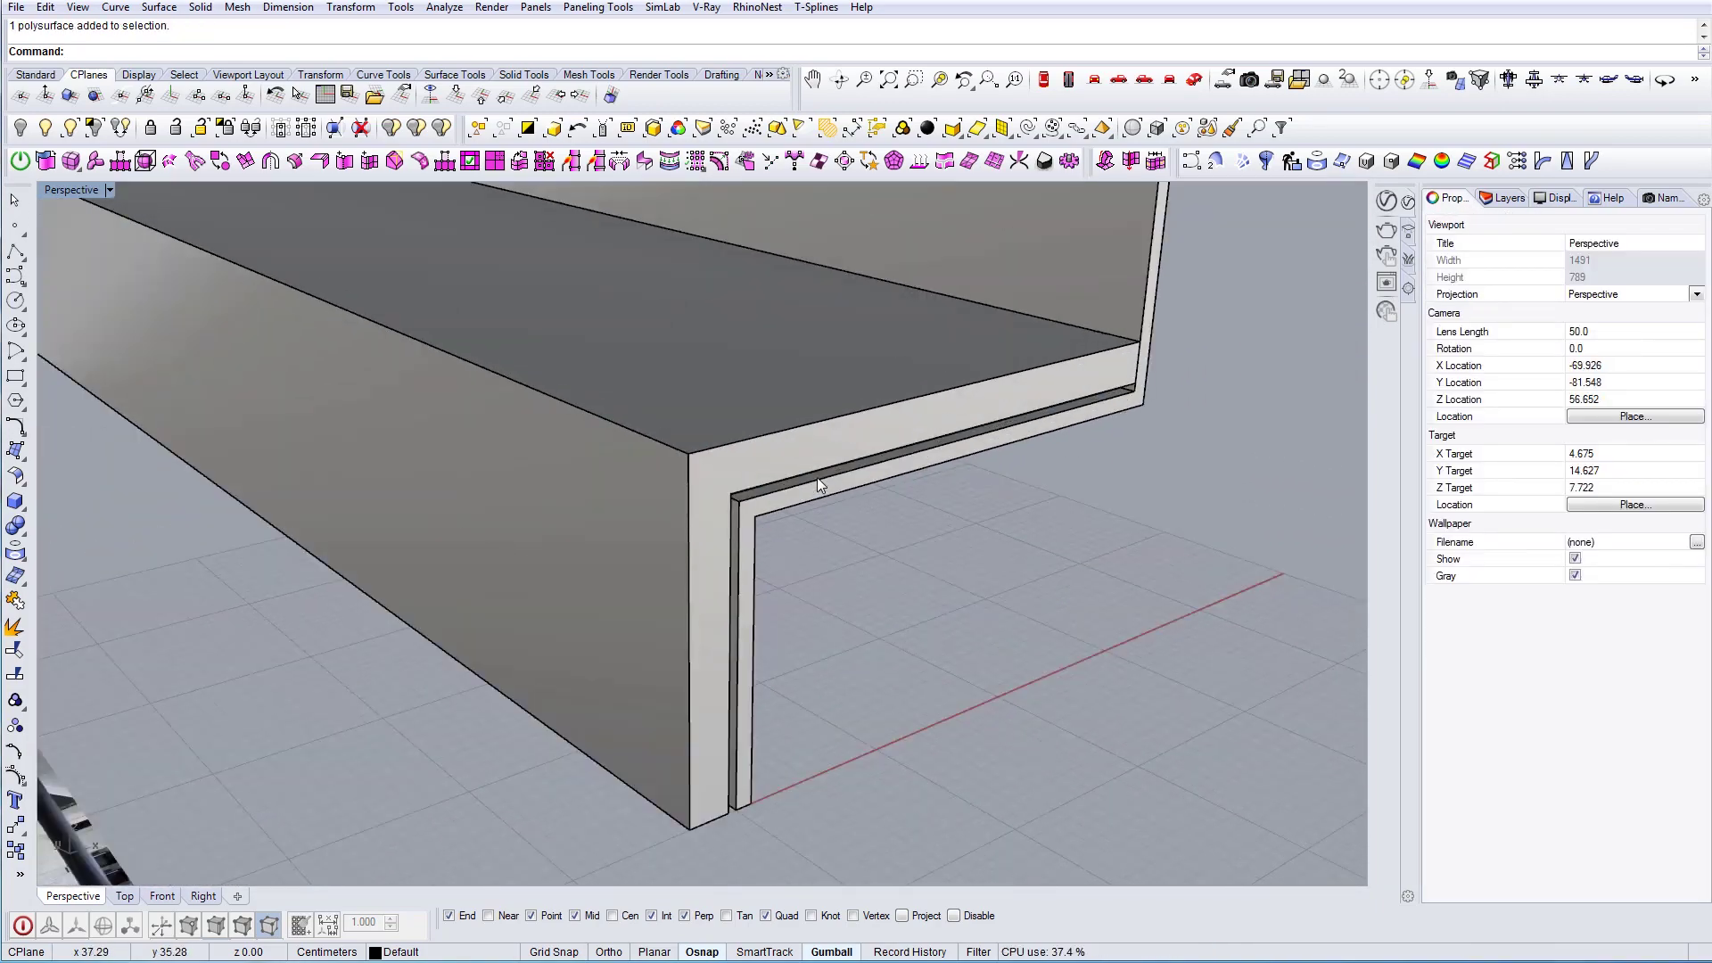
right_click_drag(817, 478, 721, 467)
scroll(633, 399, "up", 4)
right_click_drag(633, 399, 546, 421)
left_click(509, 417)
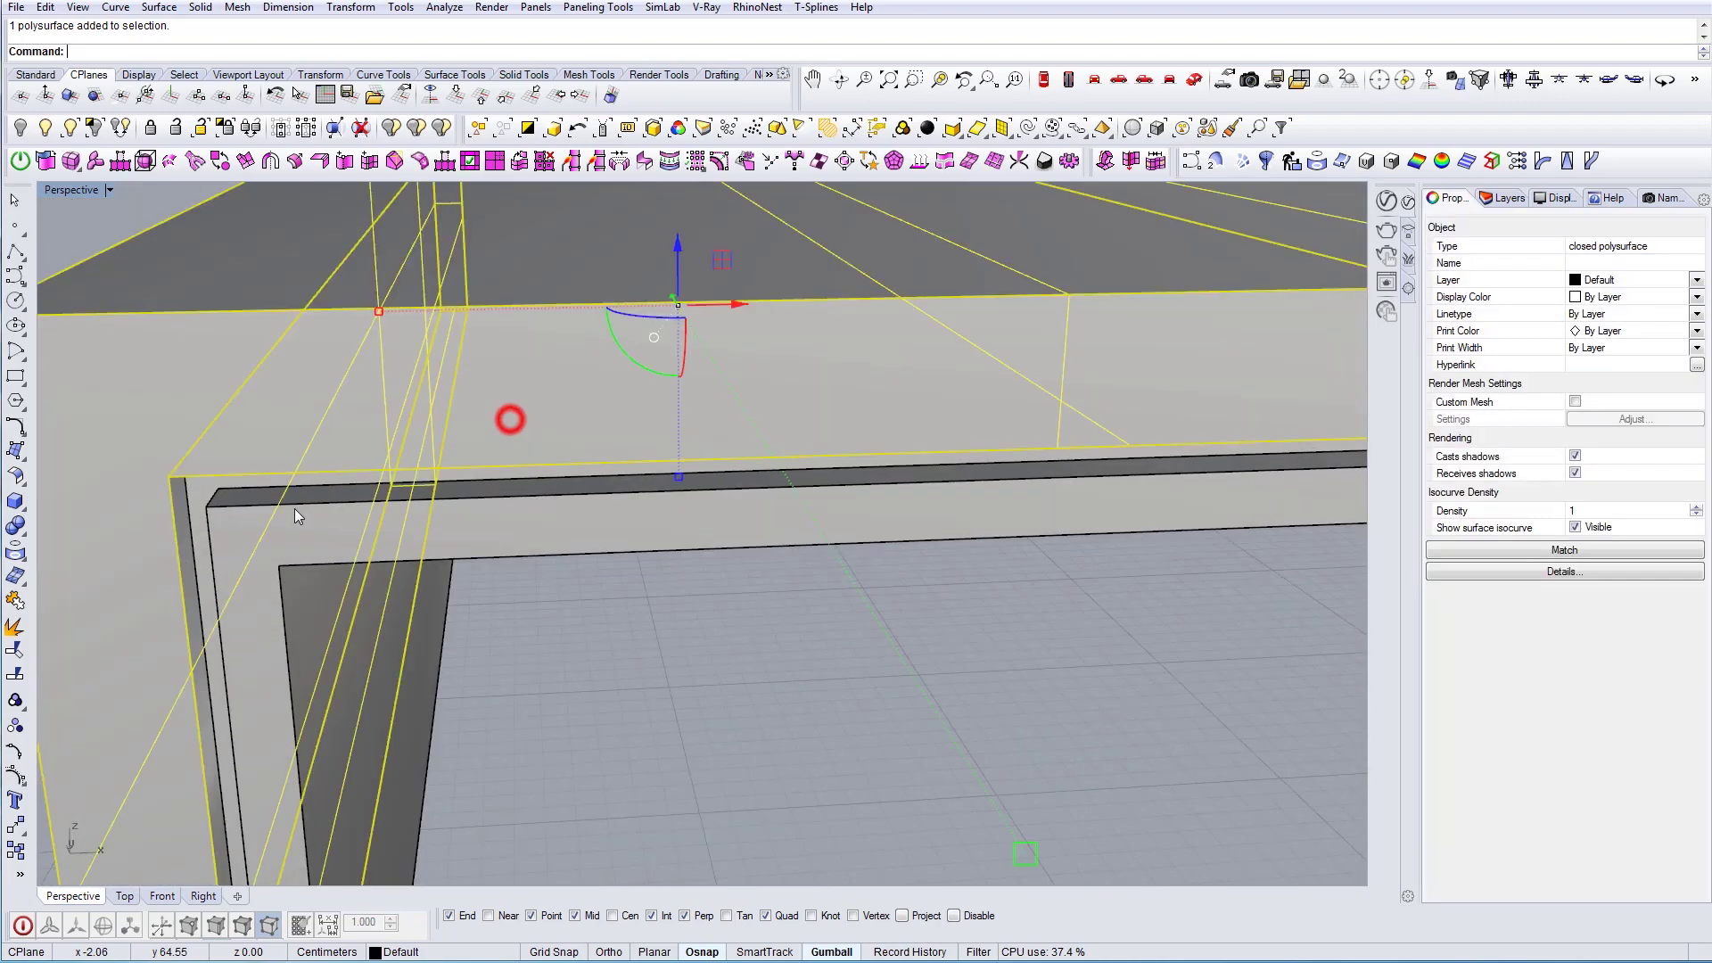
scroll(294, 508, "up", 3)
left_click(221, 475)
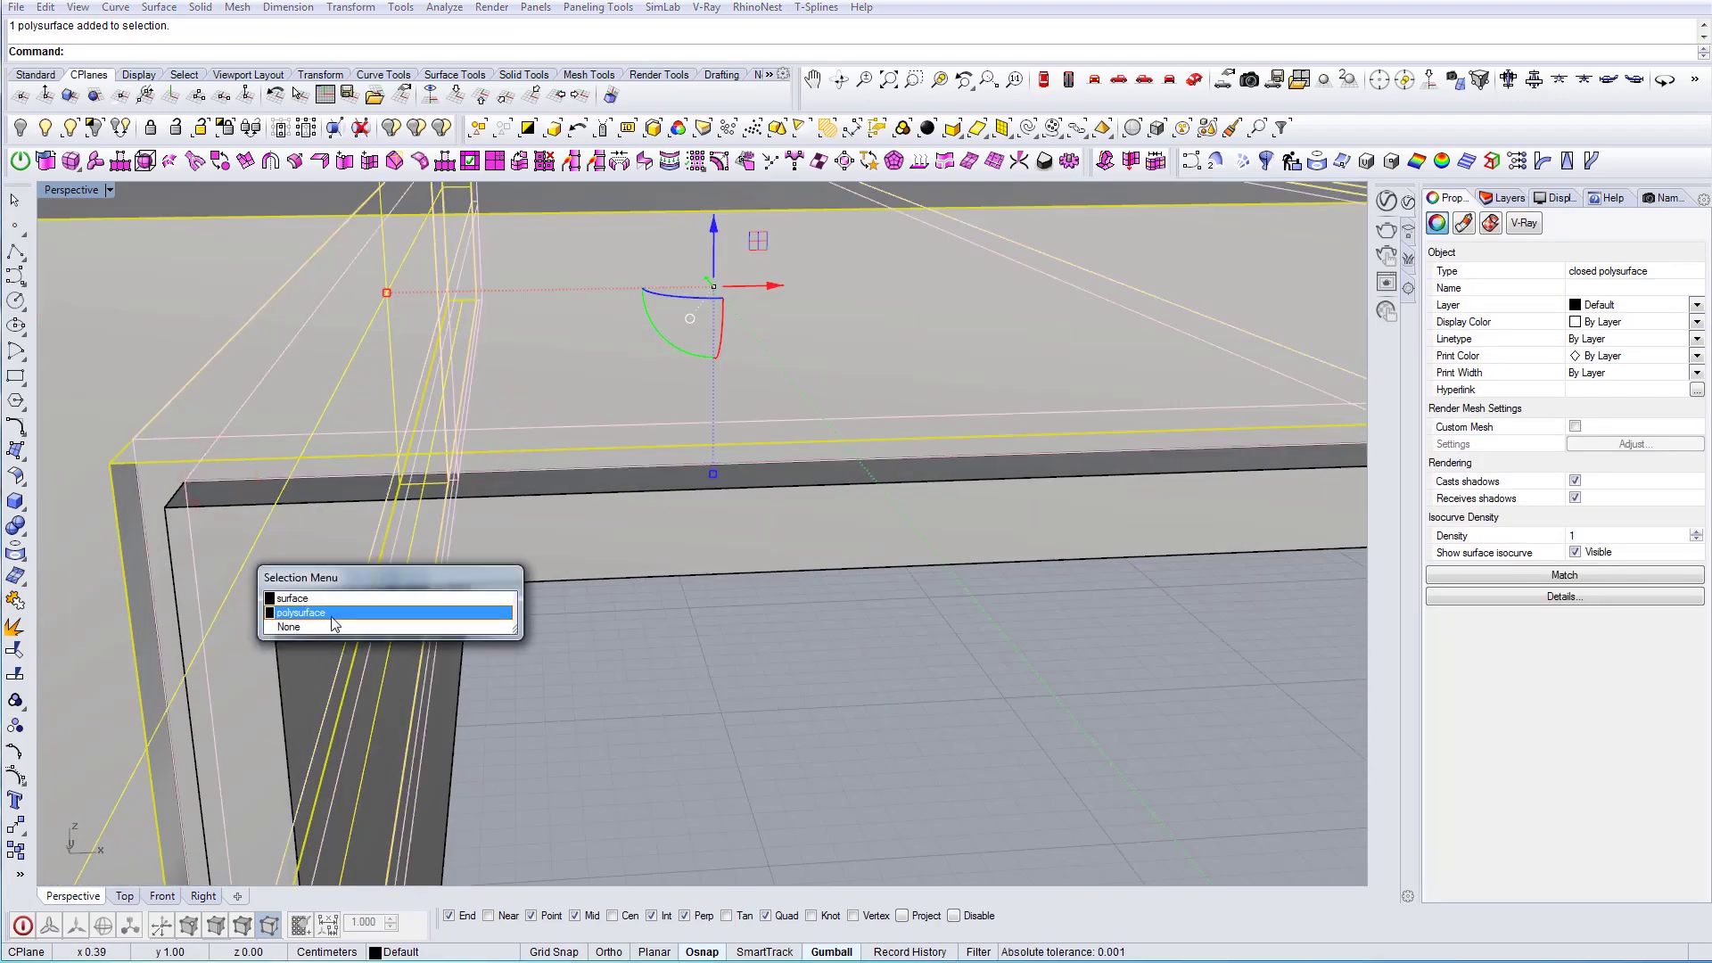
left_click(332, 617)
scroll(337, 486, "down", 8)
right_click_drag(346, 496, 558, 642)
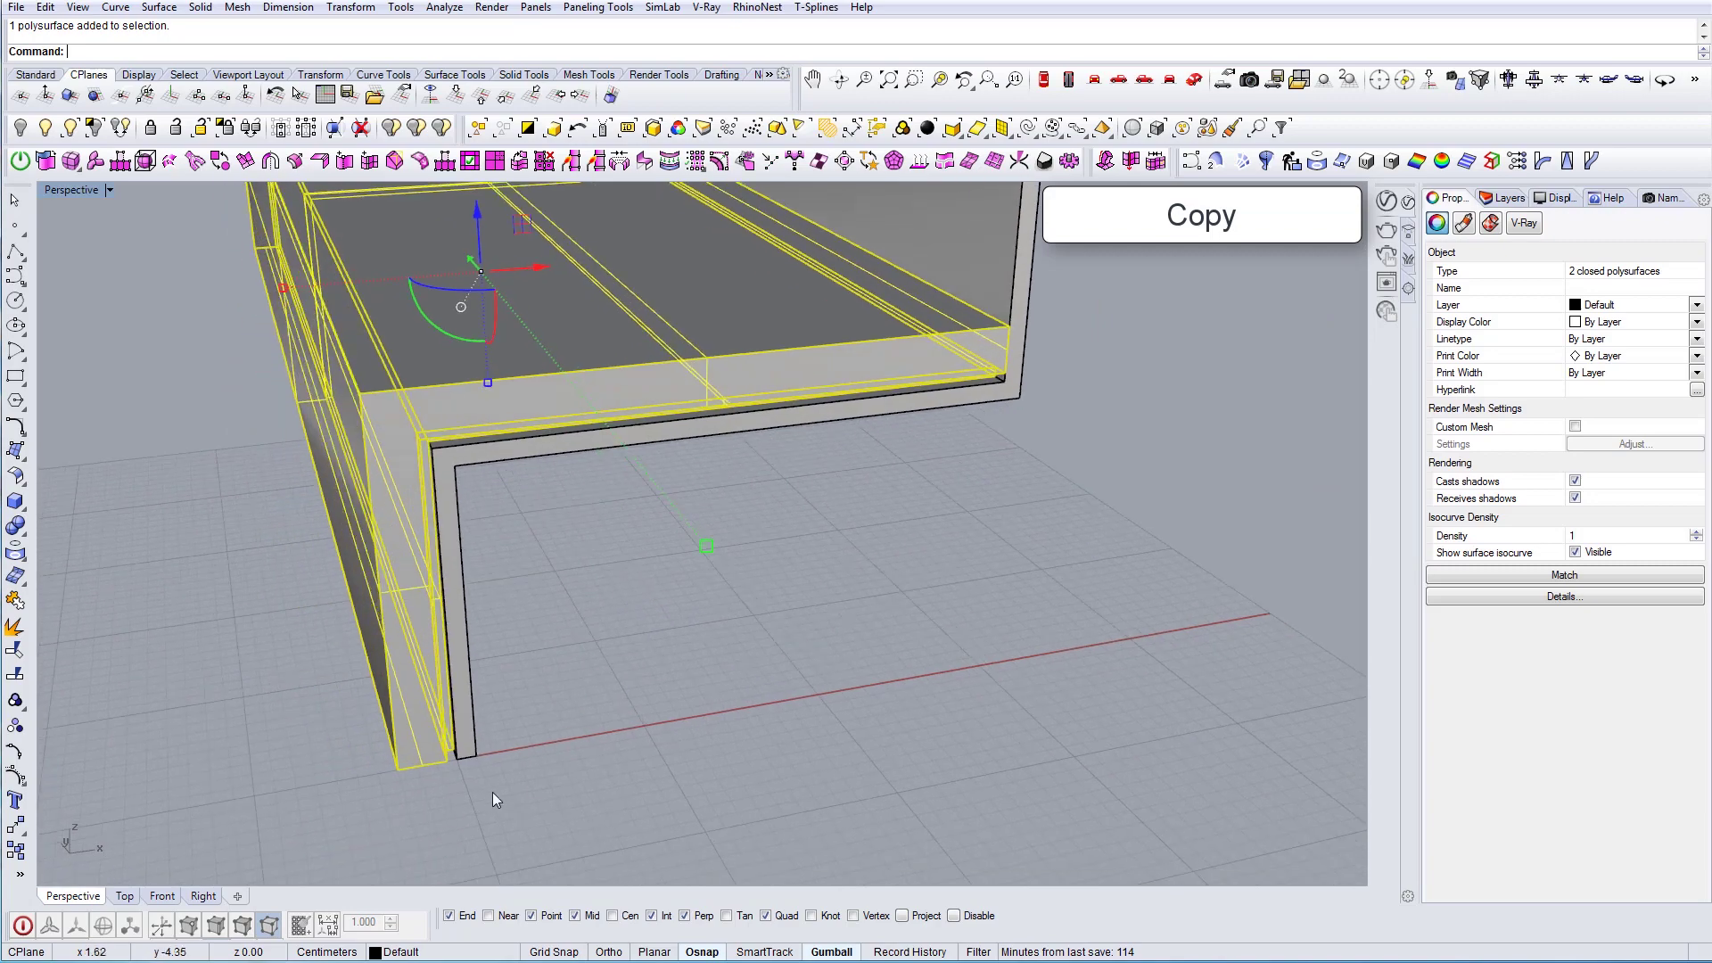
left_click(459, 763)
scroll(1008, 370, "up", 5)
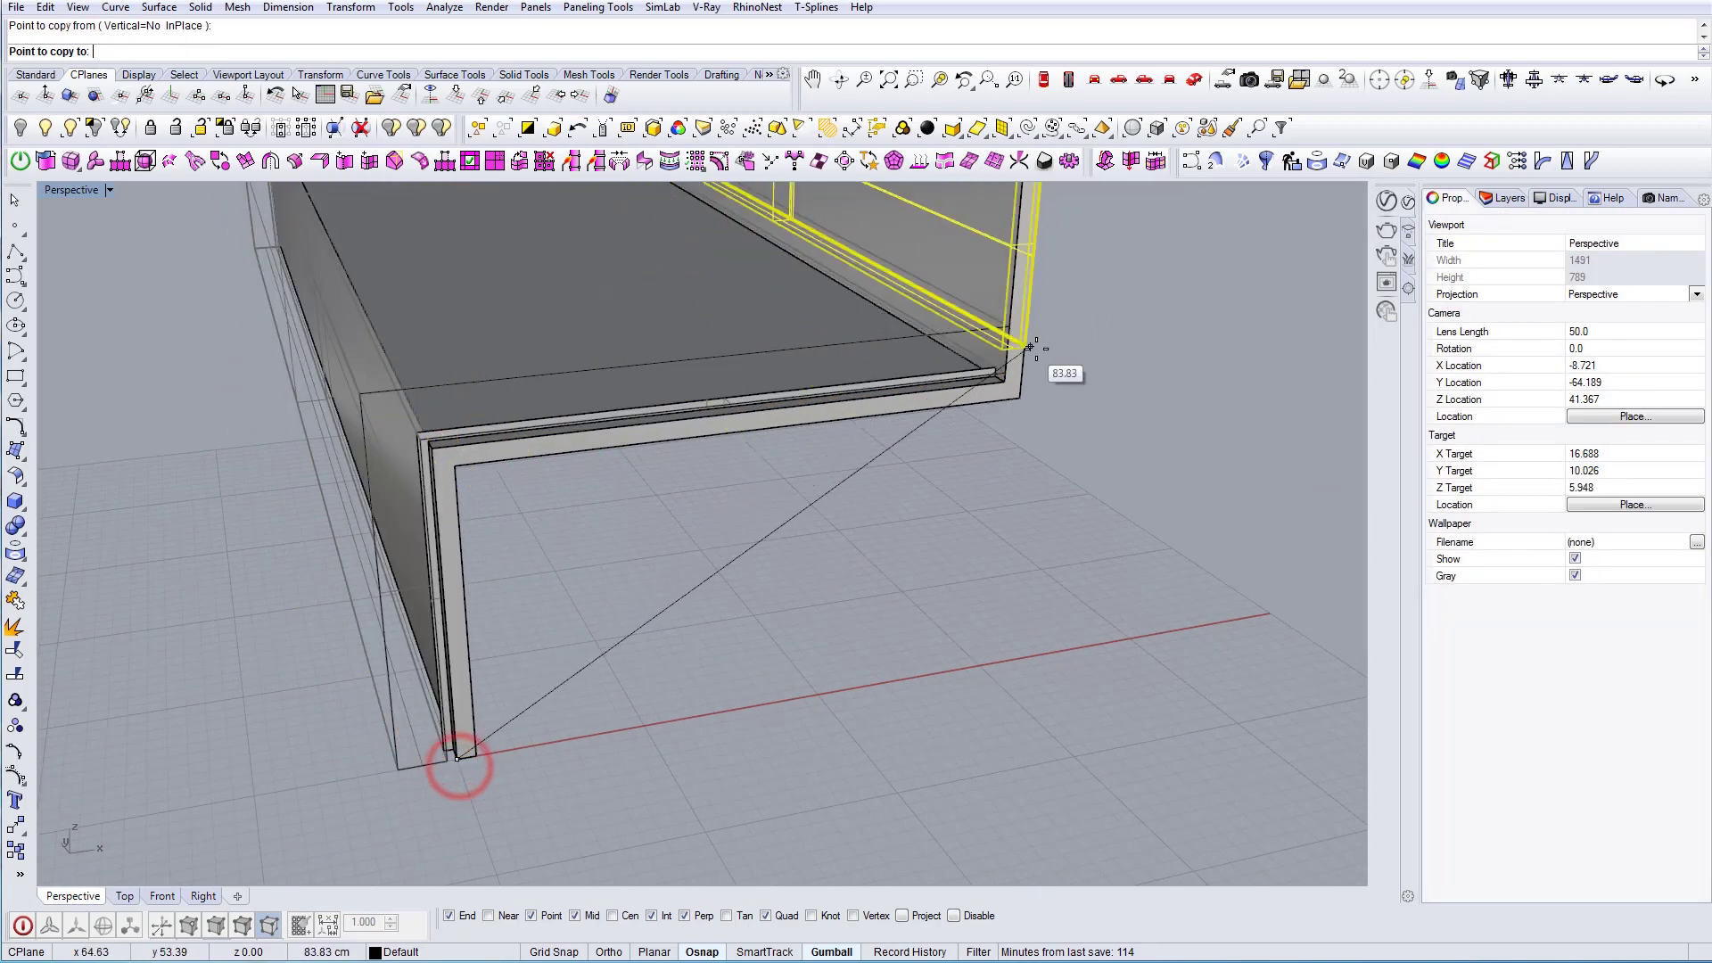
scroll(1006, 388, "down", 6)
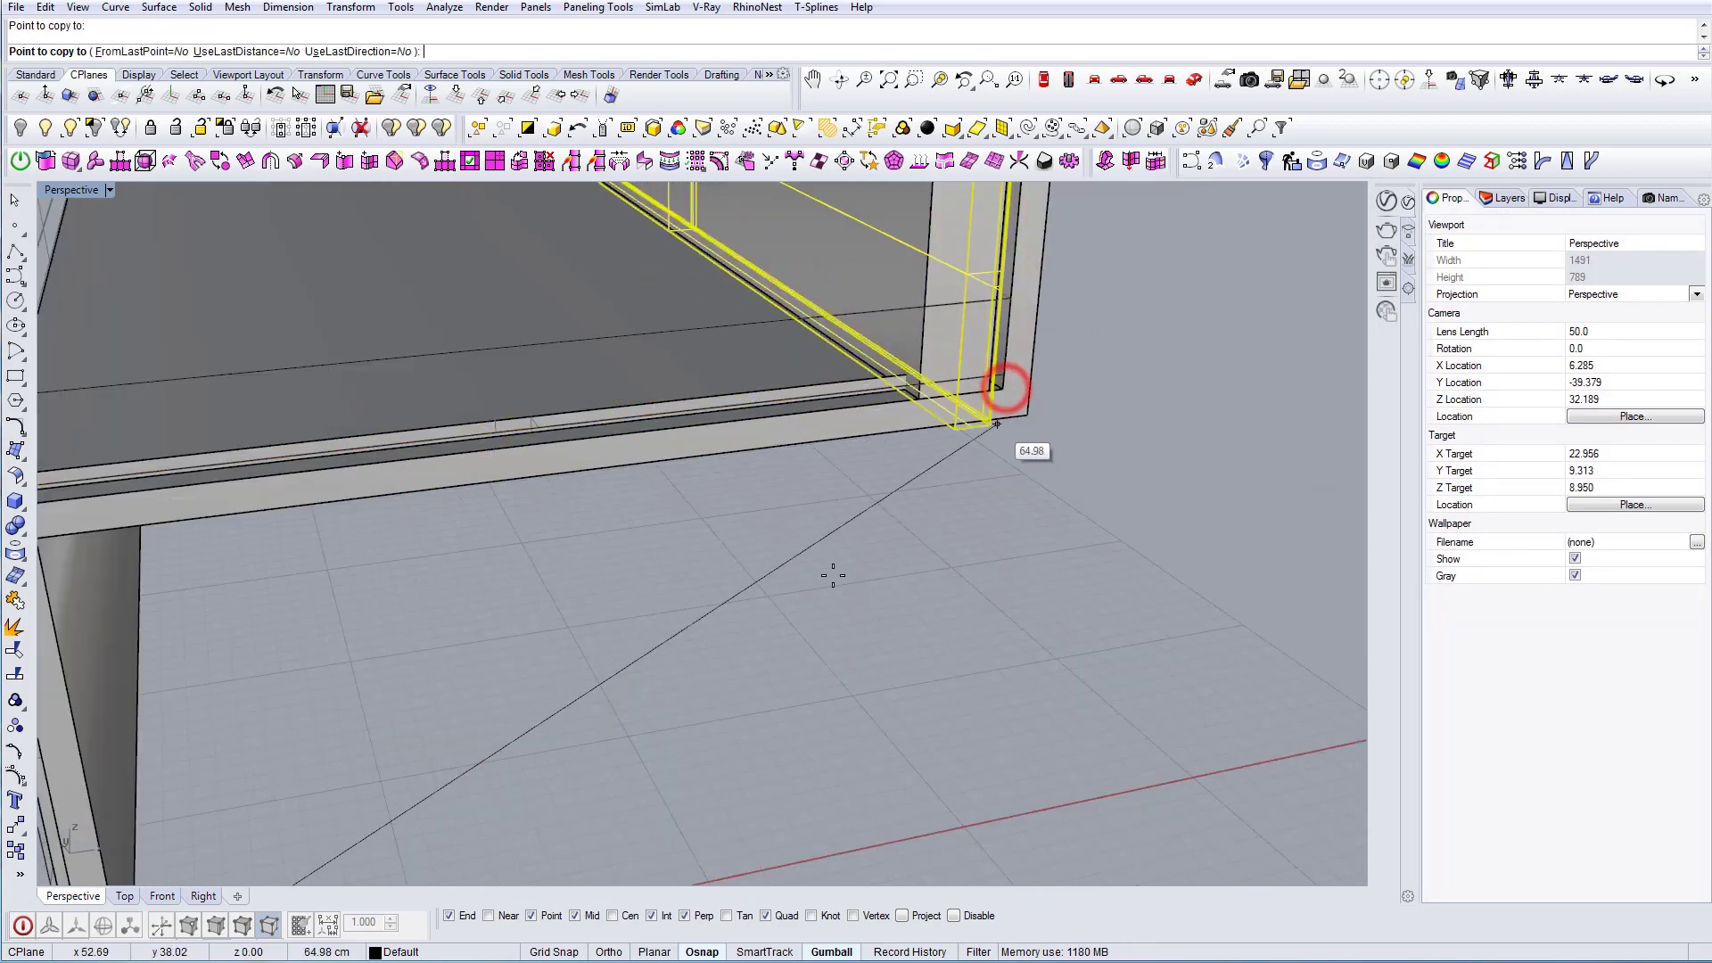
right_click(932, 566)
Inspect the copied wood and thin-layer solids where the second step meets the lowest tread
right_click_drag(927, 563, 853, 518)
scroll(852, 516, "up", 6)
right_click_drag(688, 548, 800, 393, "shift")
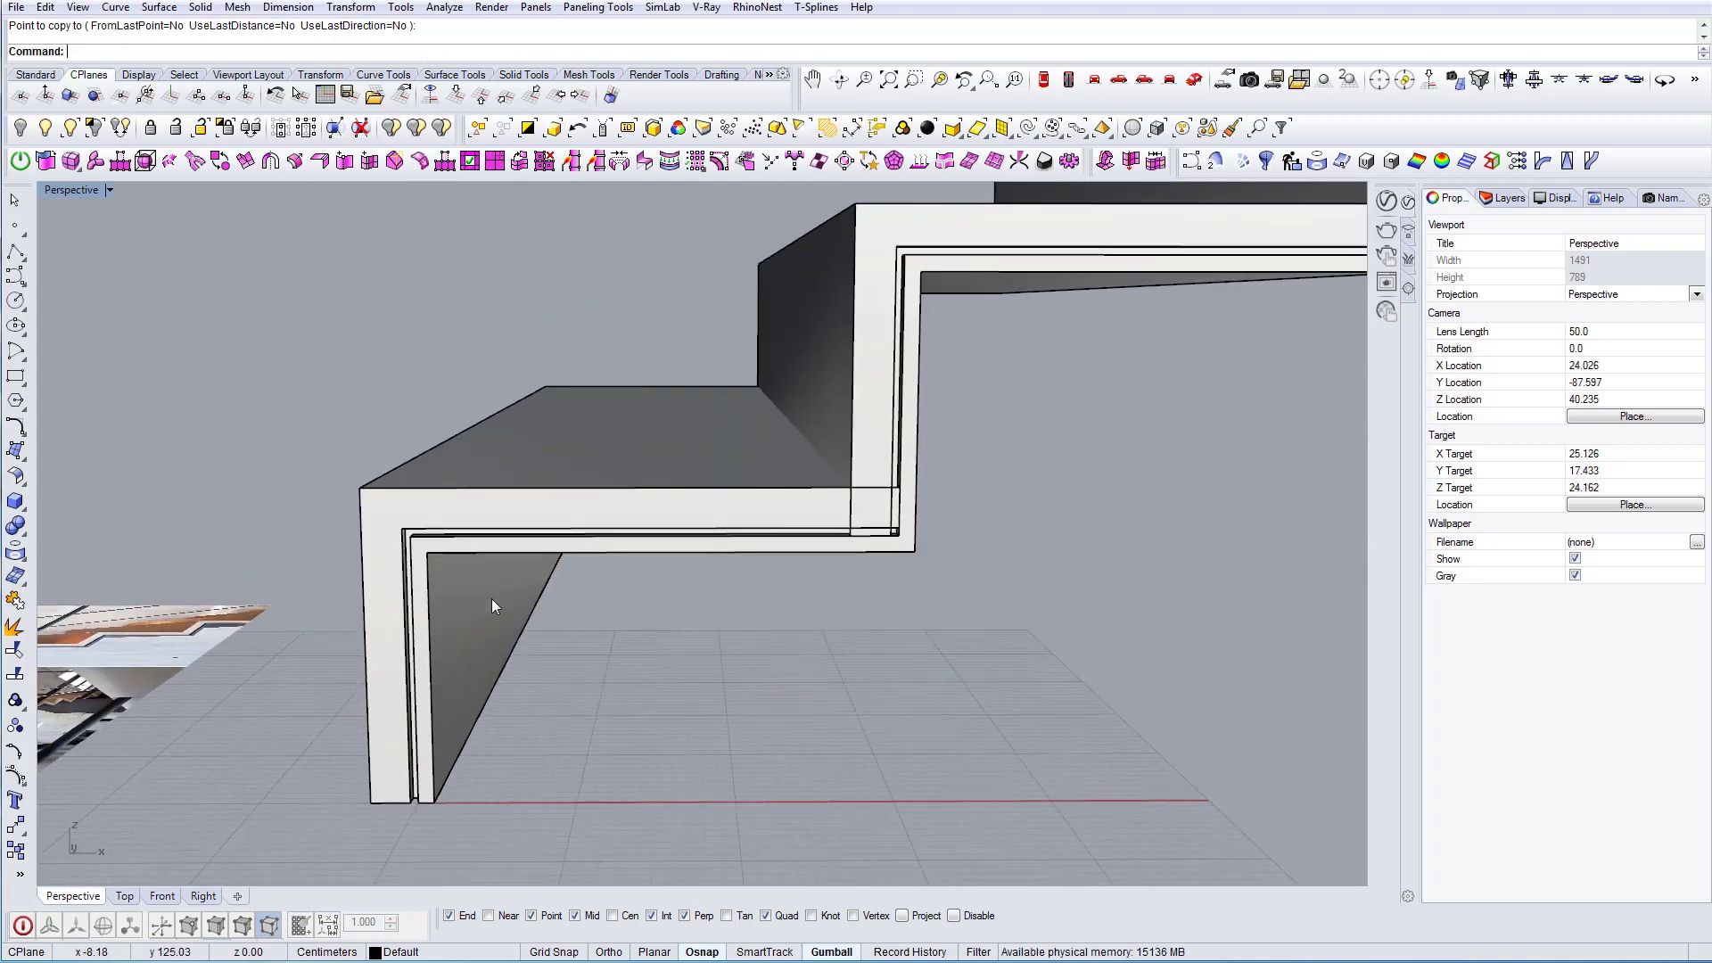
right_click_drag(796, 612, 602, 675, "shift")
scroll(758, 415, "up", 2)
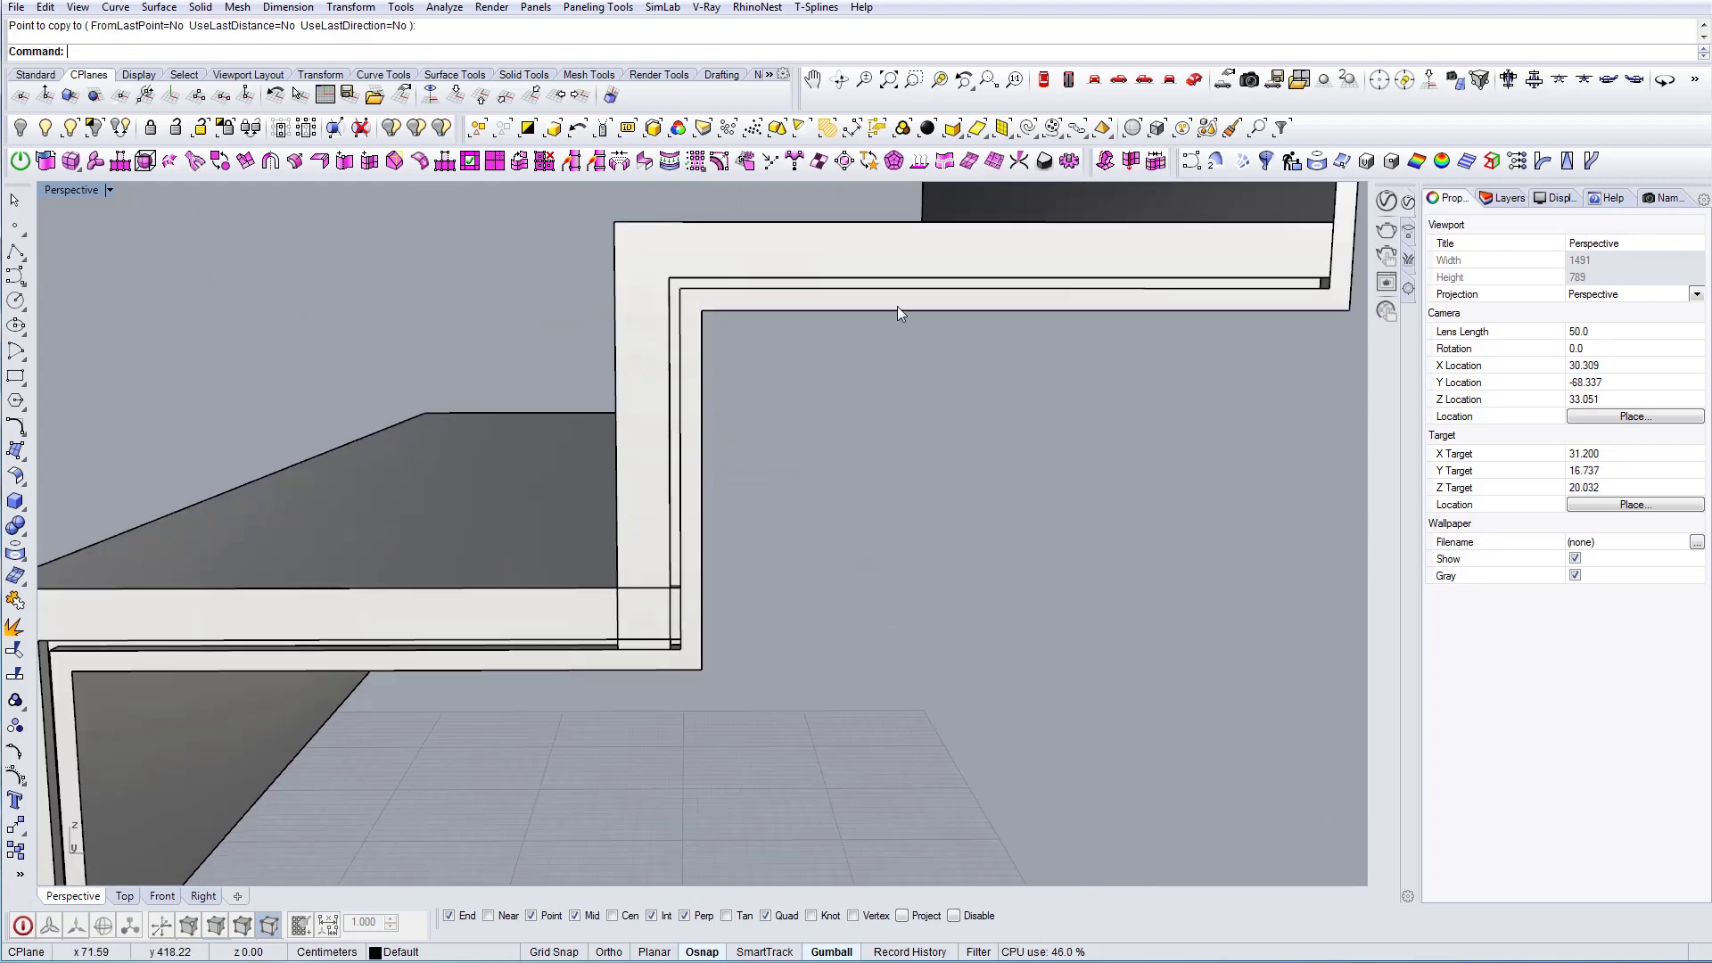
scroll(892, 353, "down", 4)
right_click_drag(1144, 288, 1054, 366, "shift")
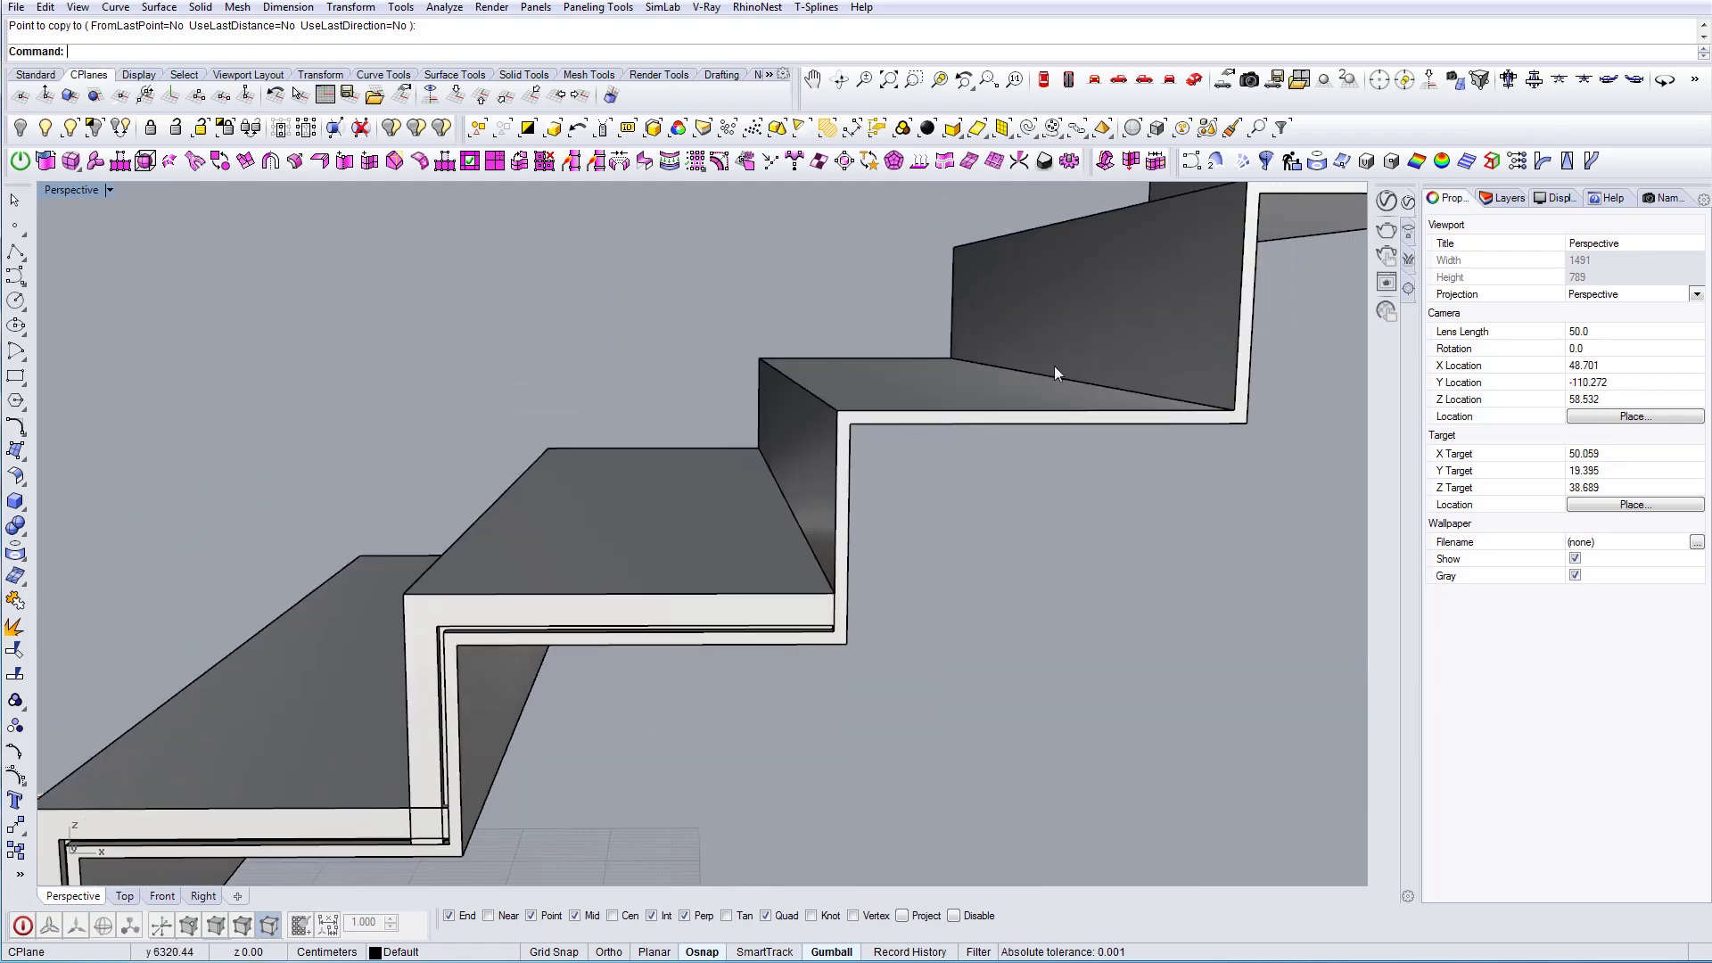
scroll(1054, 366, "down", 2)
mouse_move(638, 462)
right_mouse_down()
mouse_move(674, 412)
mouse_move(660, 479)
mouse_move(639, 483)
right_mouse_up()
scroll(672, 446, "up", 6)
right_click_drag(638, 483, 710, 348, "shift")
left_click(677, 371)
scroll(651, 423, "up", 5)
left_click(665, 375, "shift")
scroll(665, 375, "down", 6)
key("Escape")
scroll(678, 347, "up", 3)
key("Escape")
Turn on the solid points of the second step's wood solid and its thin inner layer using SolidPtOn
left_click(676, 296, "shift")
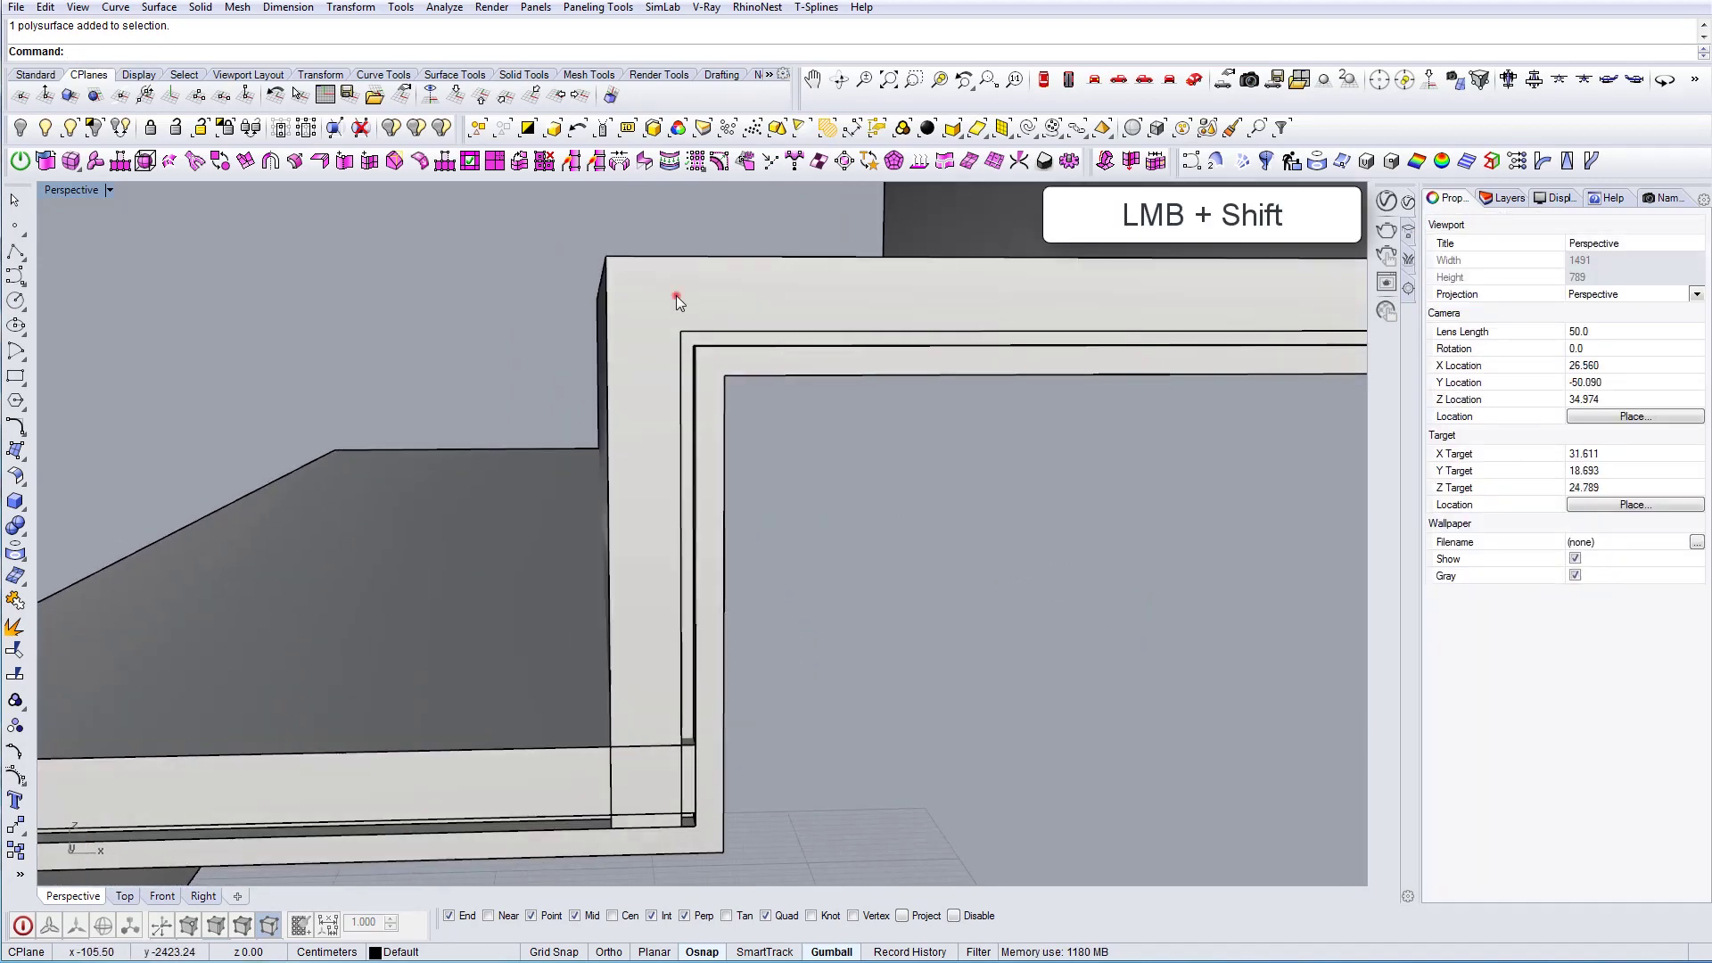
scroll(712, 328, "up", 2)
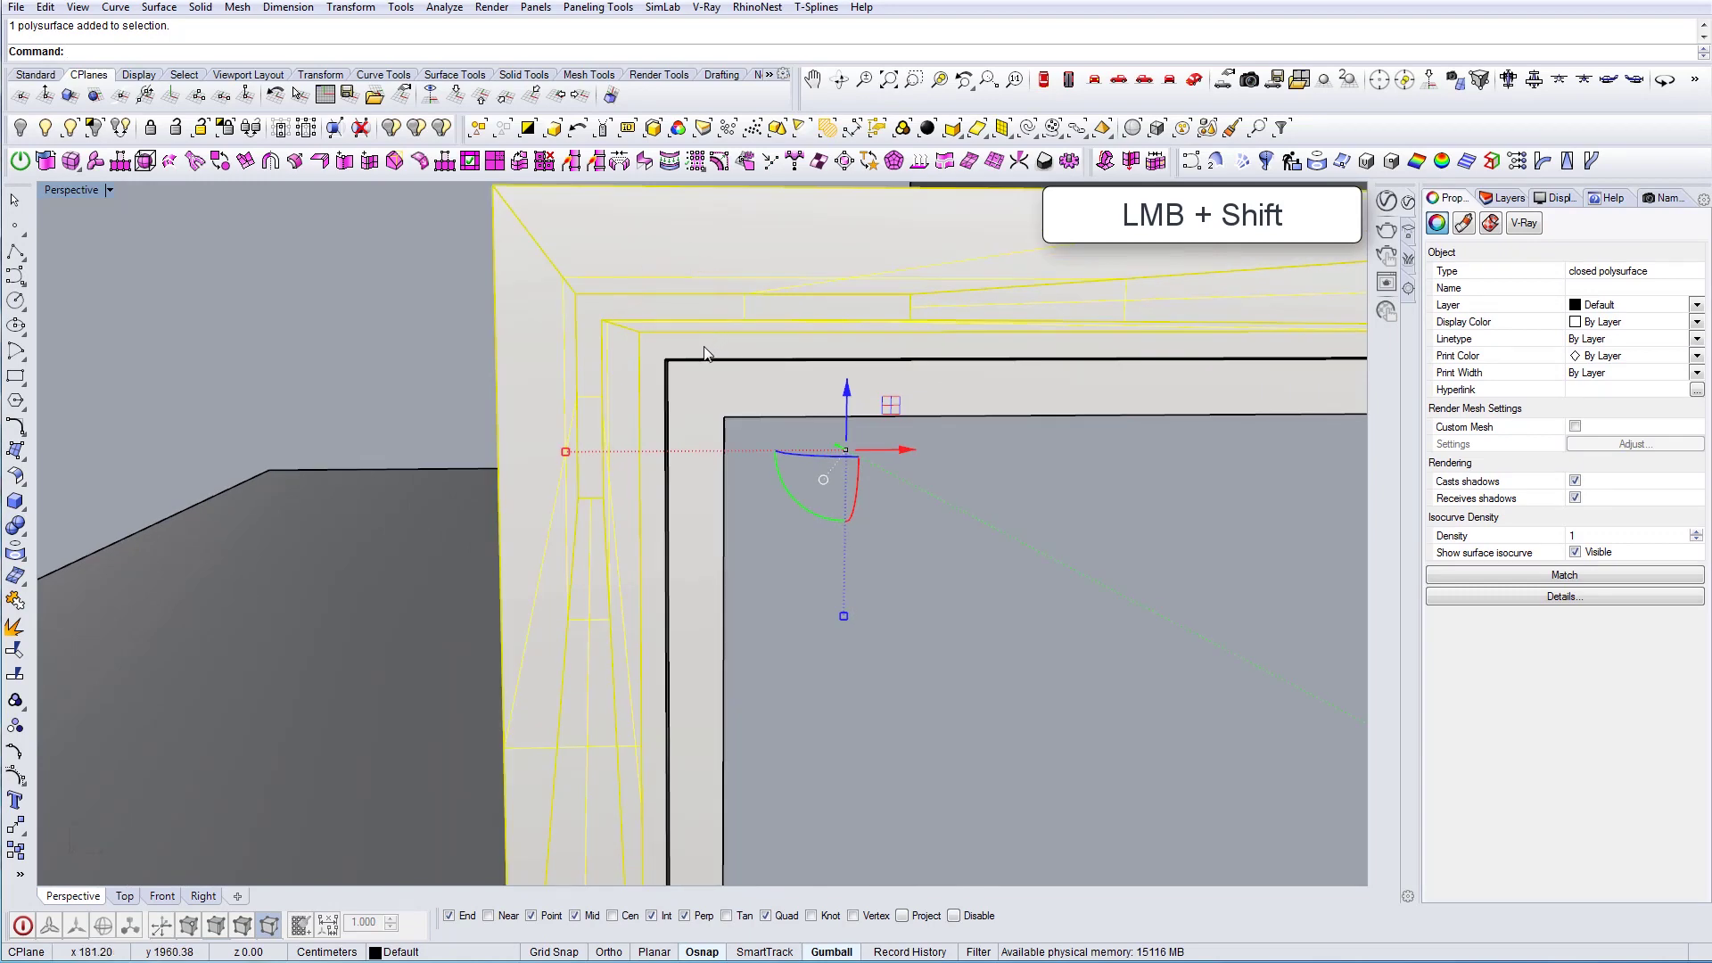
left_click(706, 346, "shift")
scroll(708, 344, "down", 4)
right_click_drag(684, 409, 697, 423)
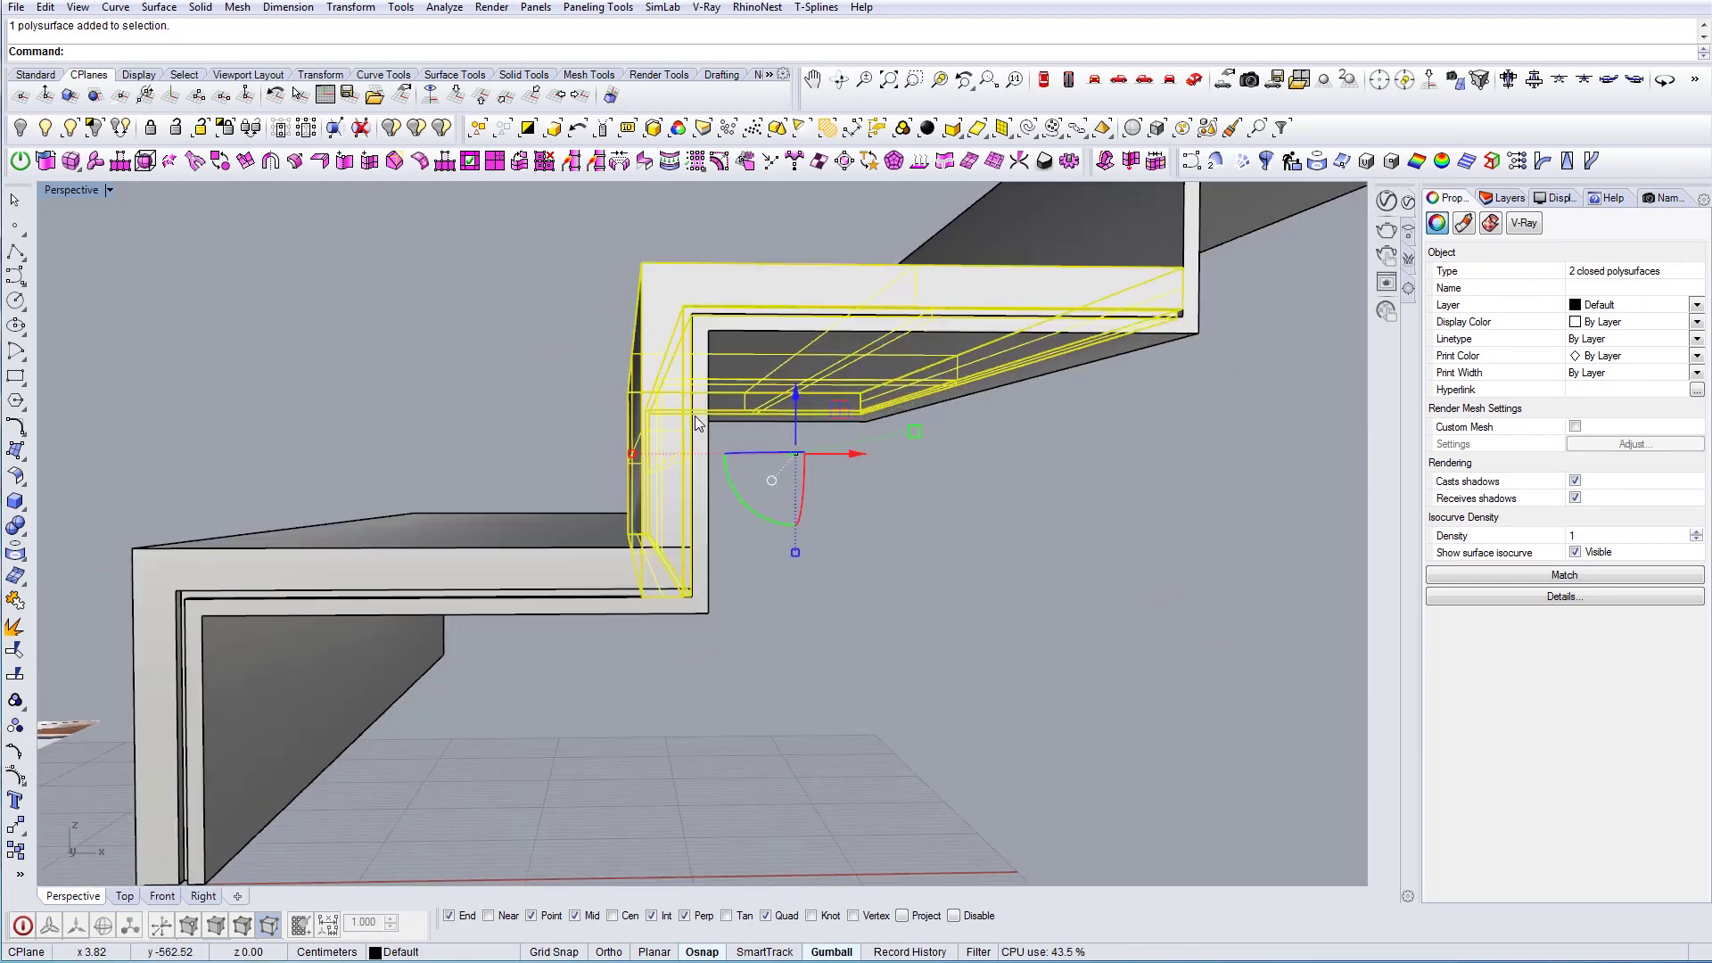
key("Return")
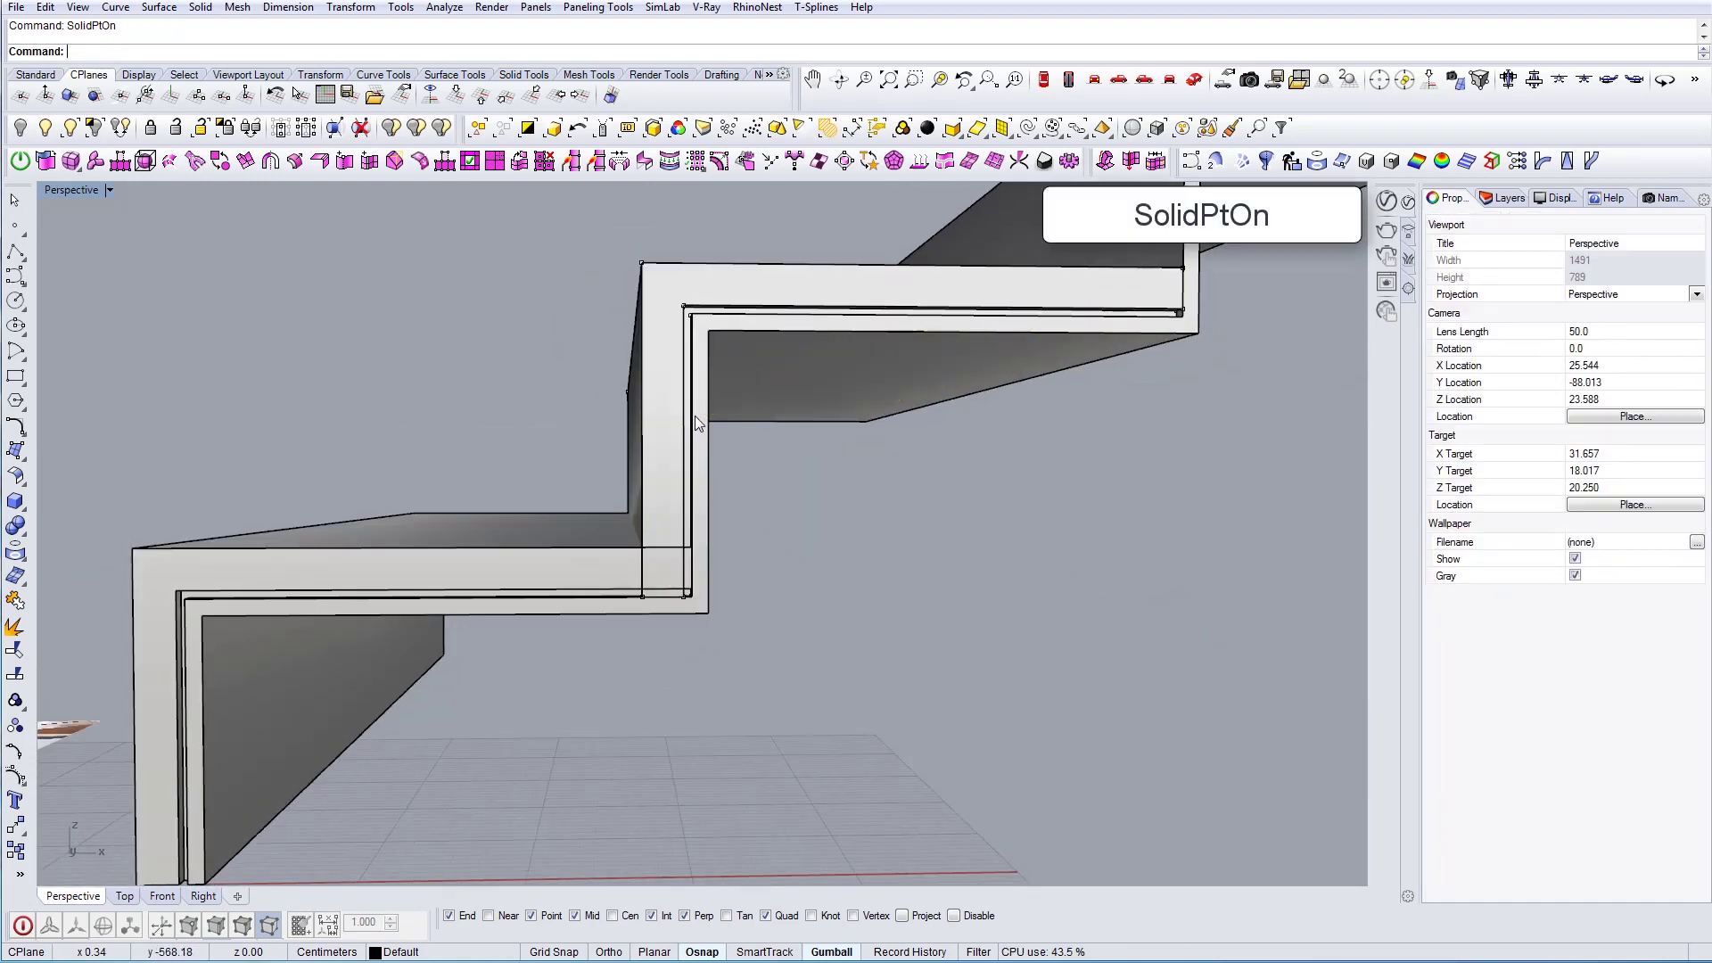
Move the riser's bottom-end points of both solids vertically up to the lowest tread's top surface, with the Near object snap enabled
left_click_drag(547, 489, 749, 640)
right_click_drag(749, 661, 800, 696)
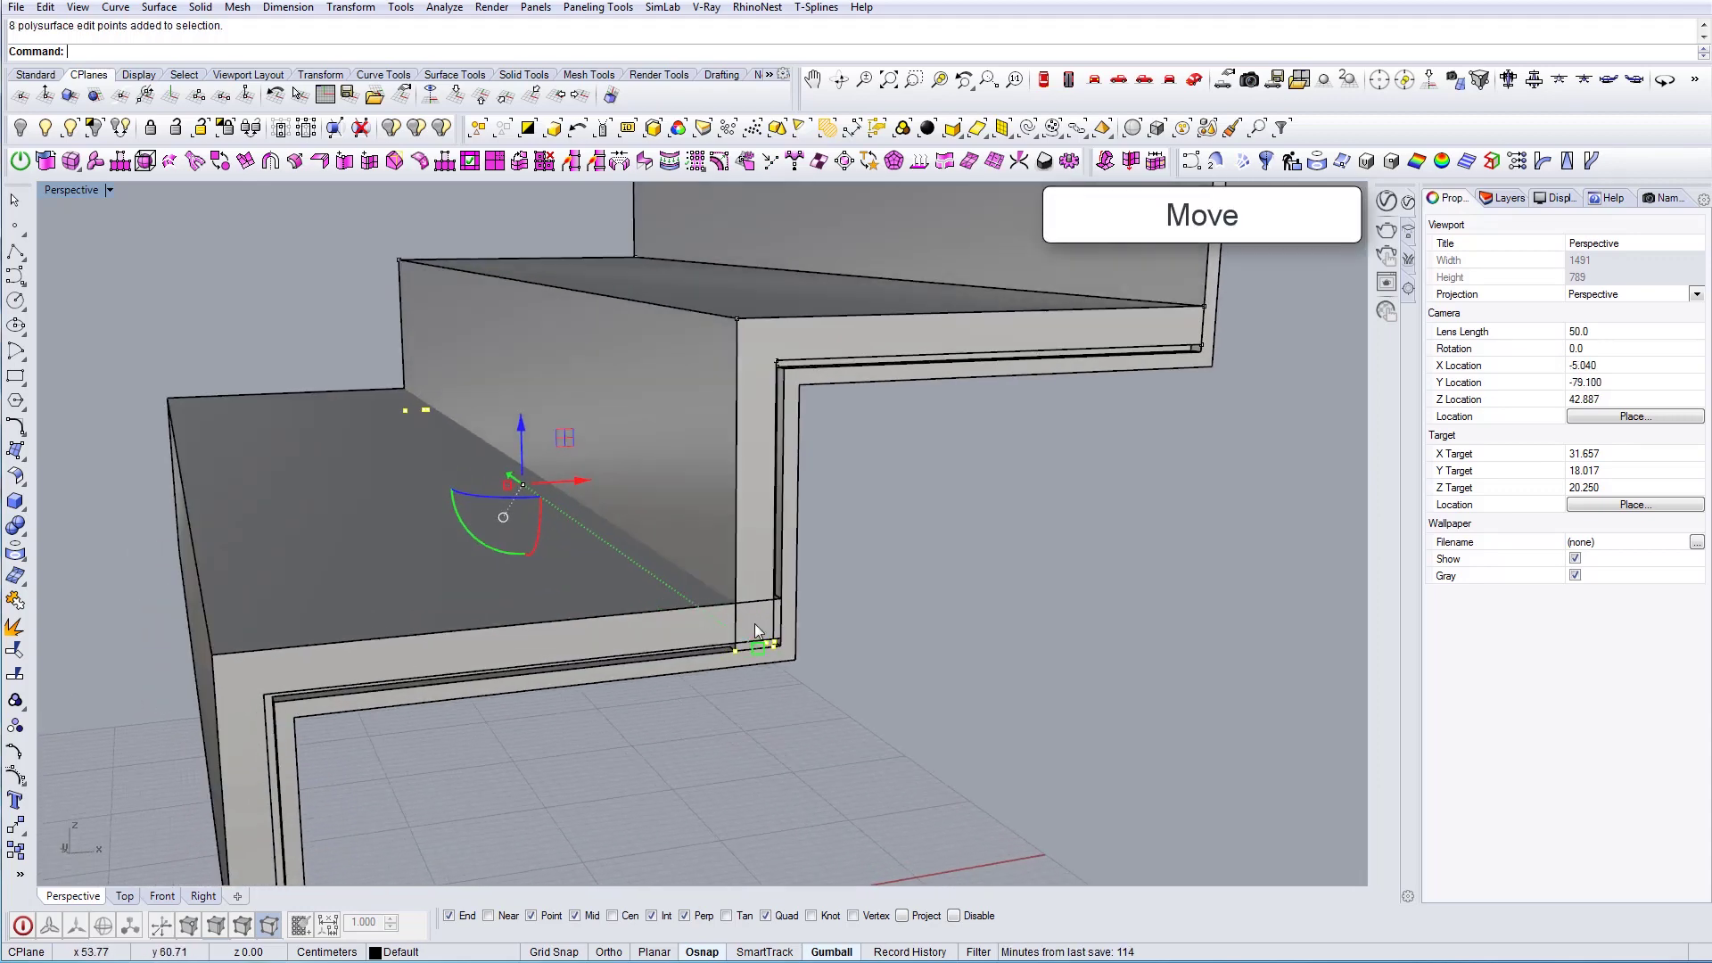
scroll(754, 642, "up", 6)
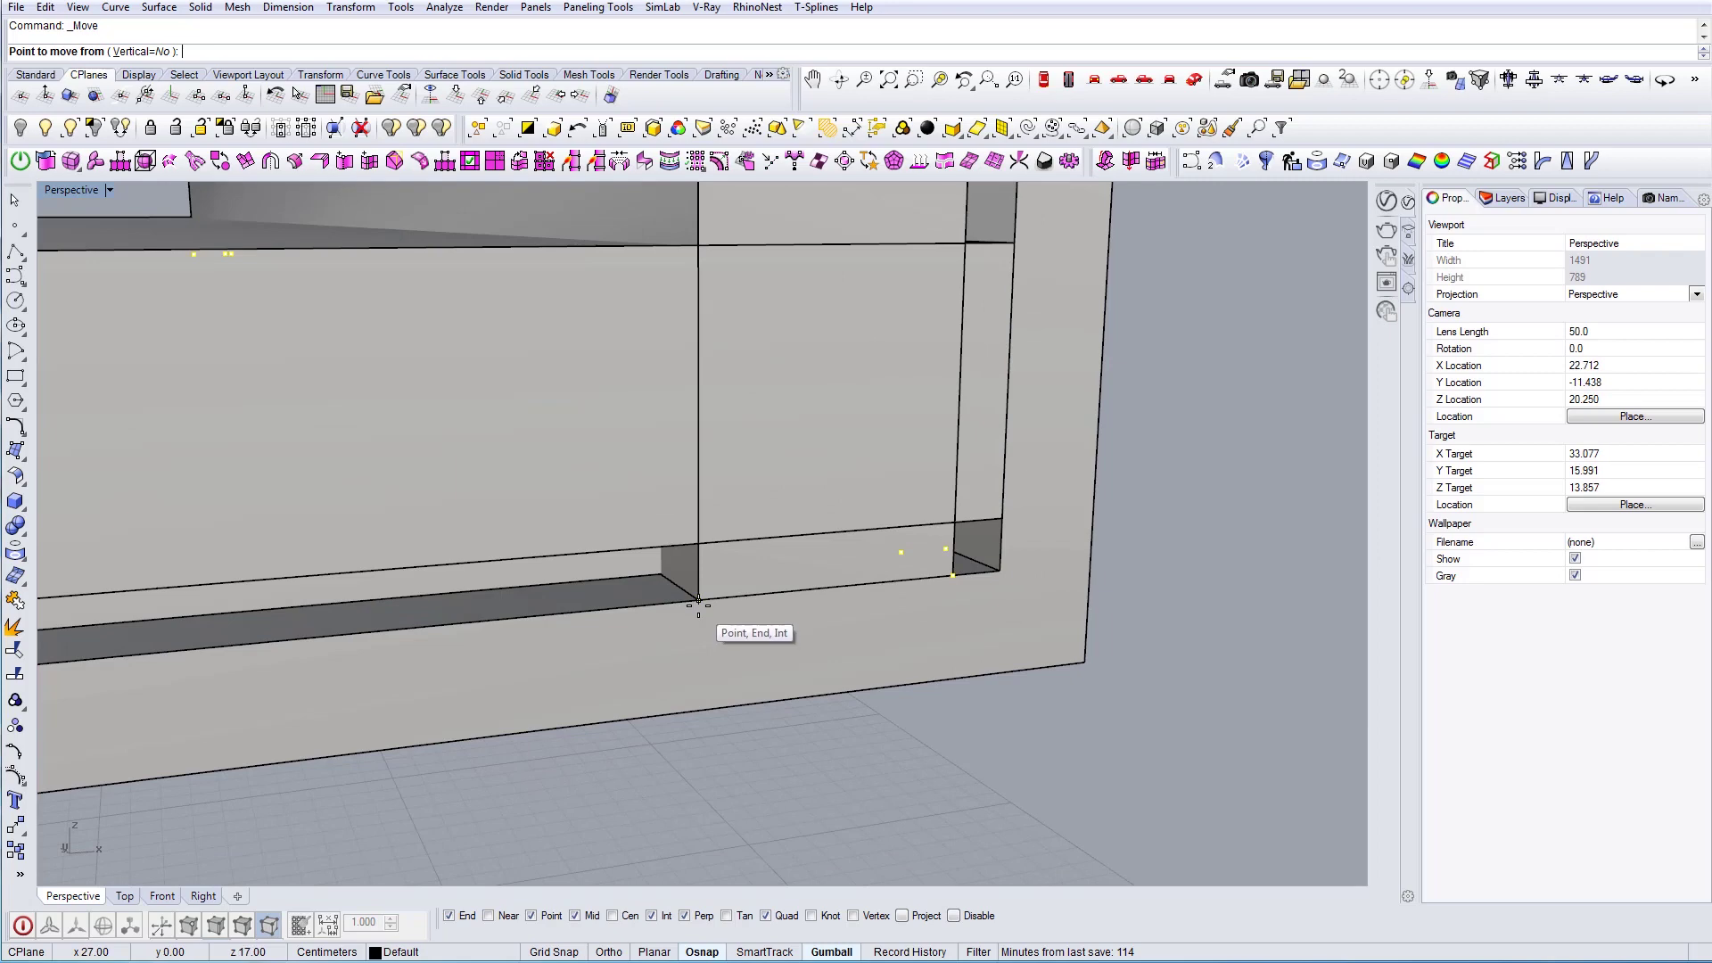
scroll(697, 593, "up", 3)
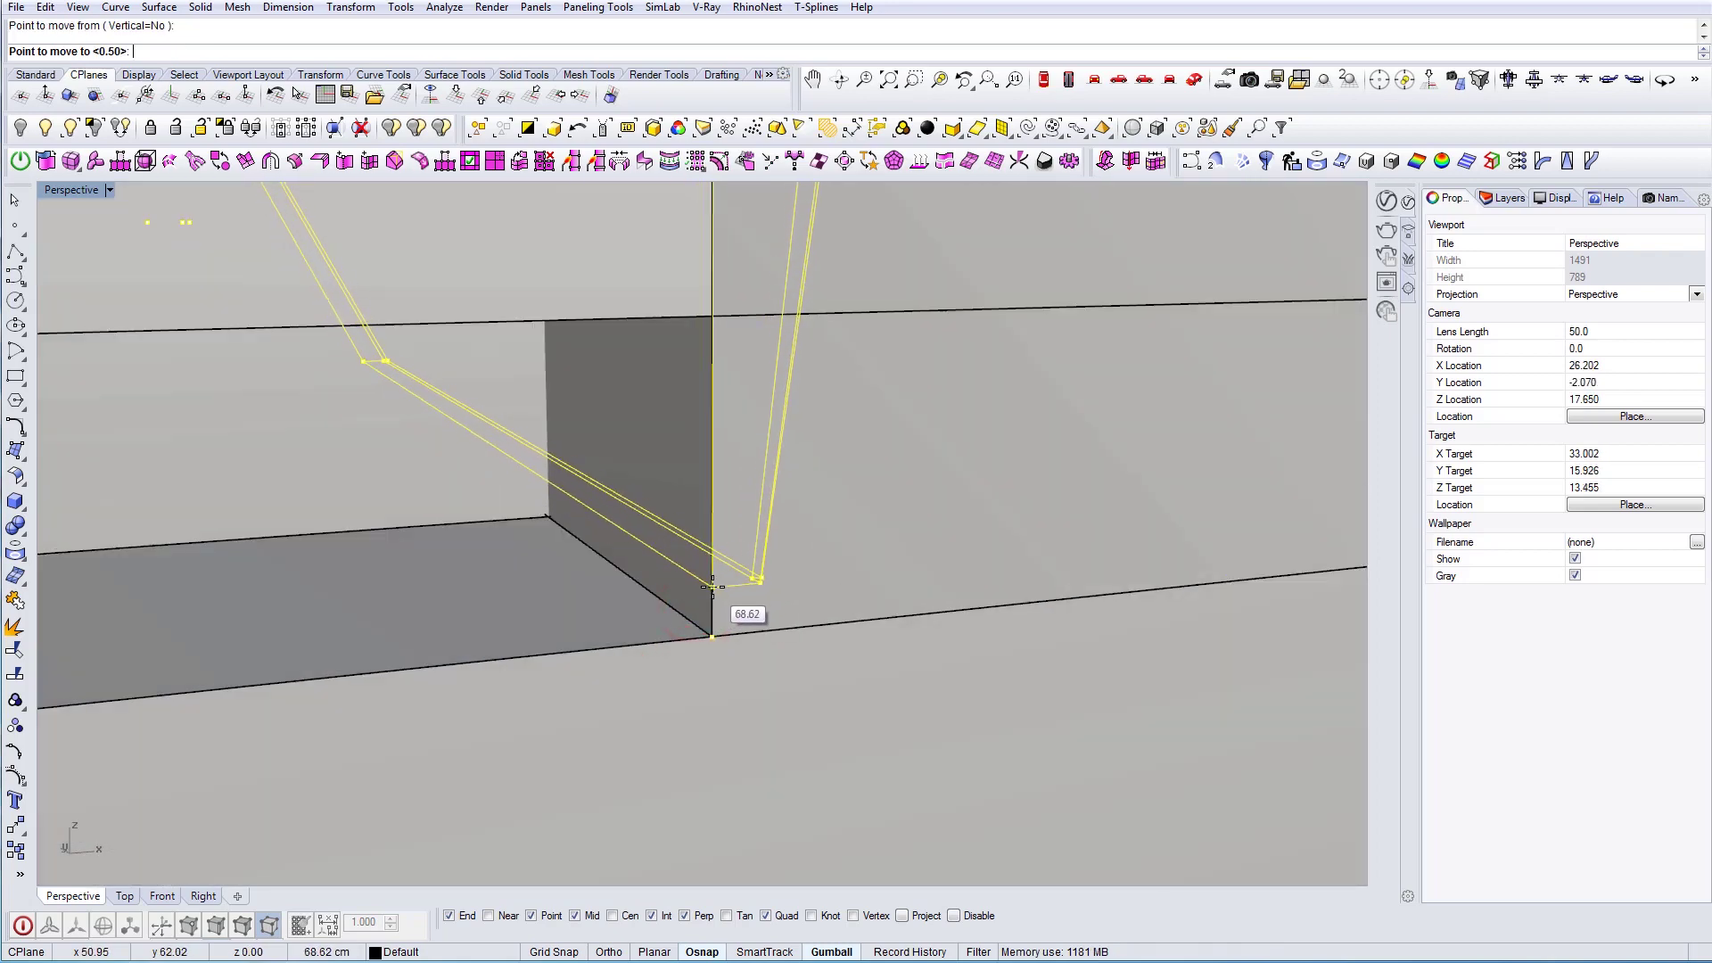
left_click(488, 916)
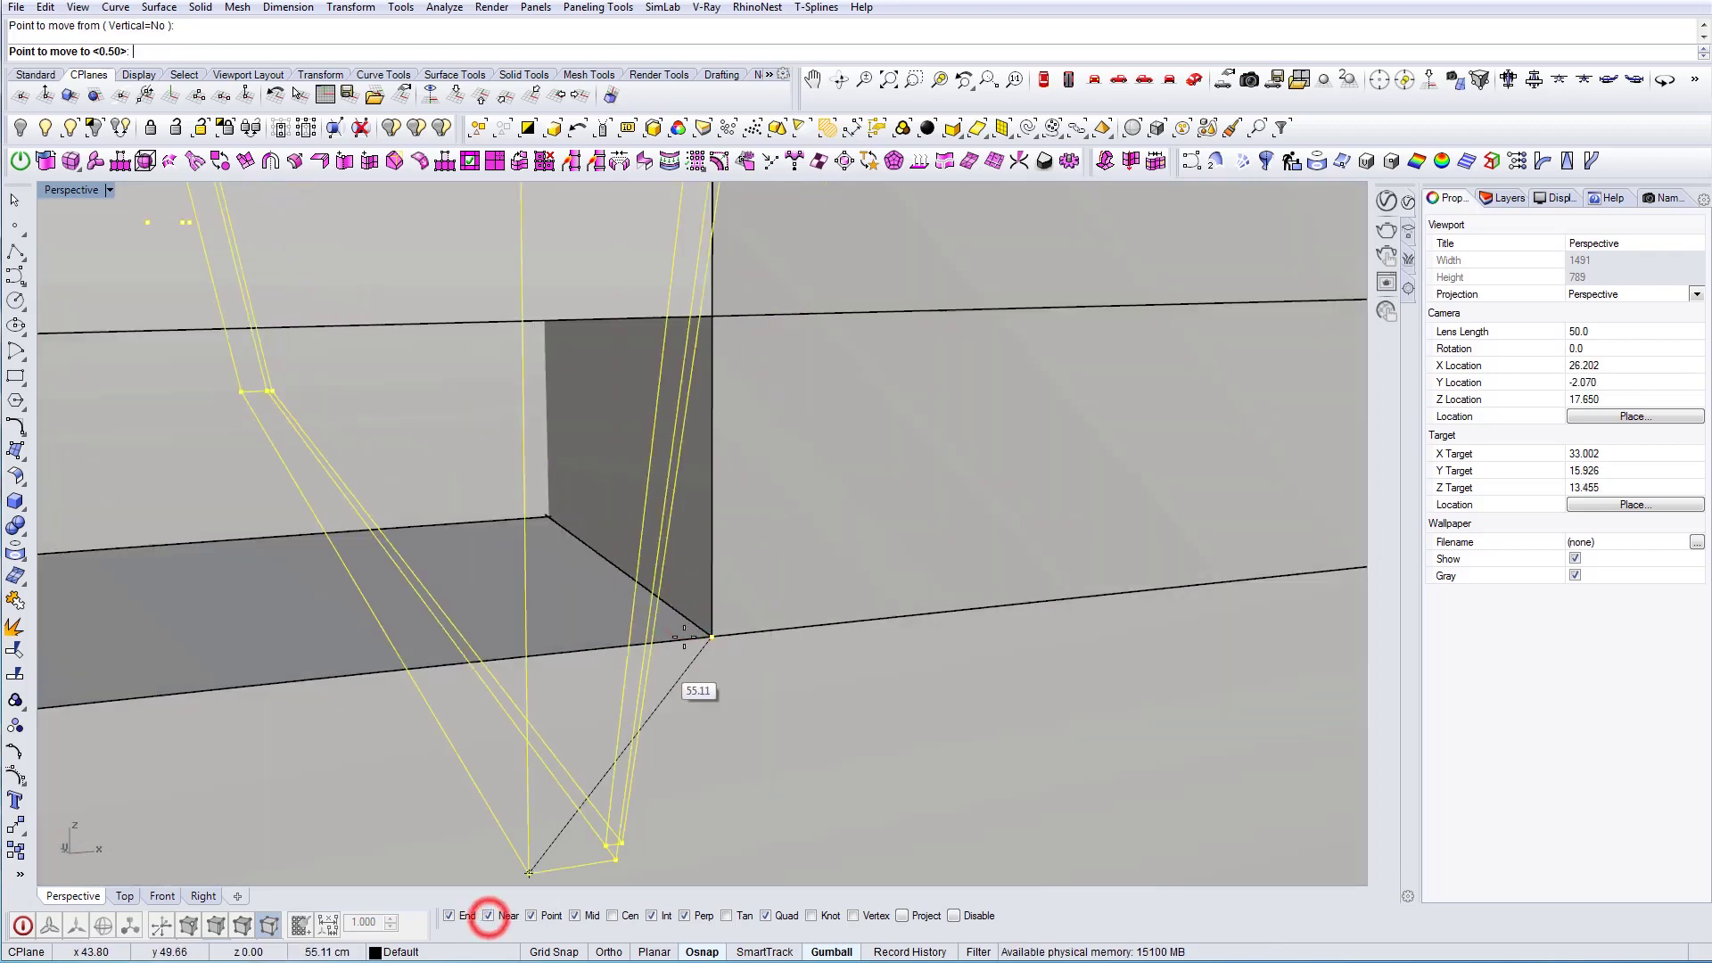
scroll(717, 593, "down", 4)
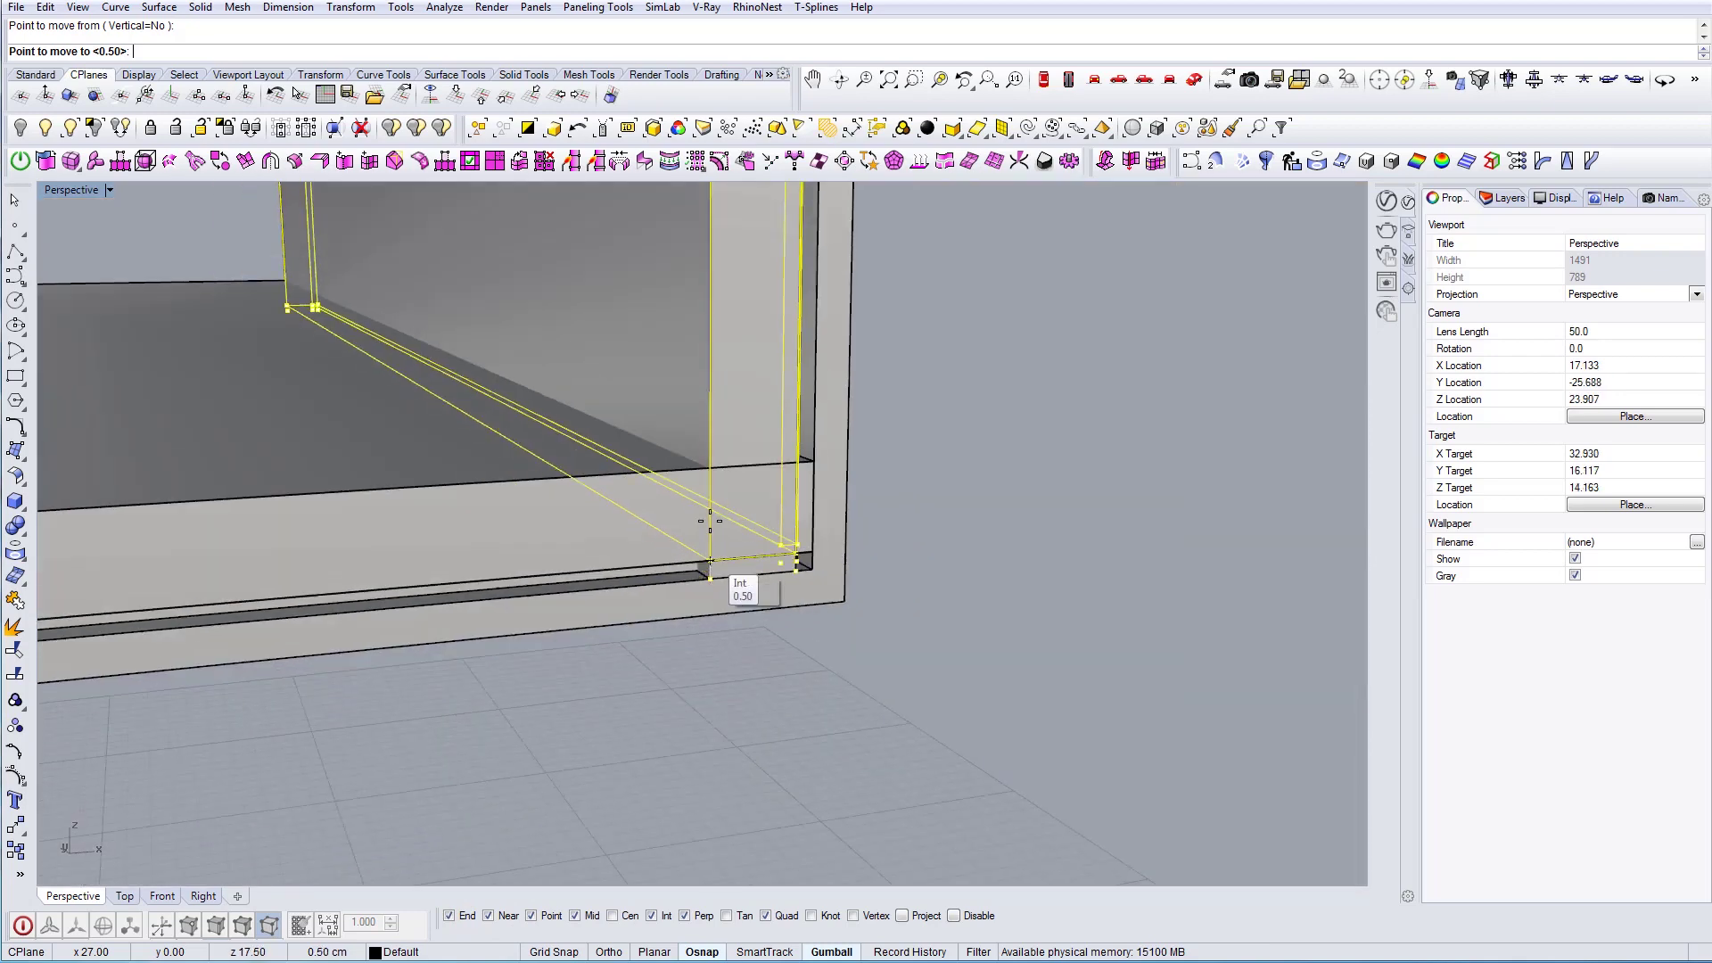
Turn on the solid points of the lowest step's wood solid using SolidPtOn
right_click_drag(624, 540, 651, 485)
left_click(612, 538)
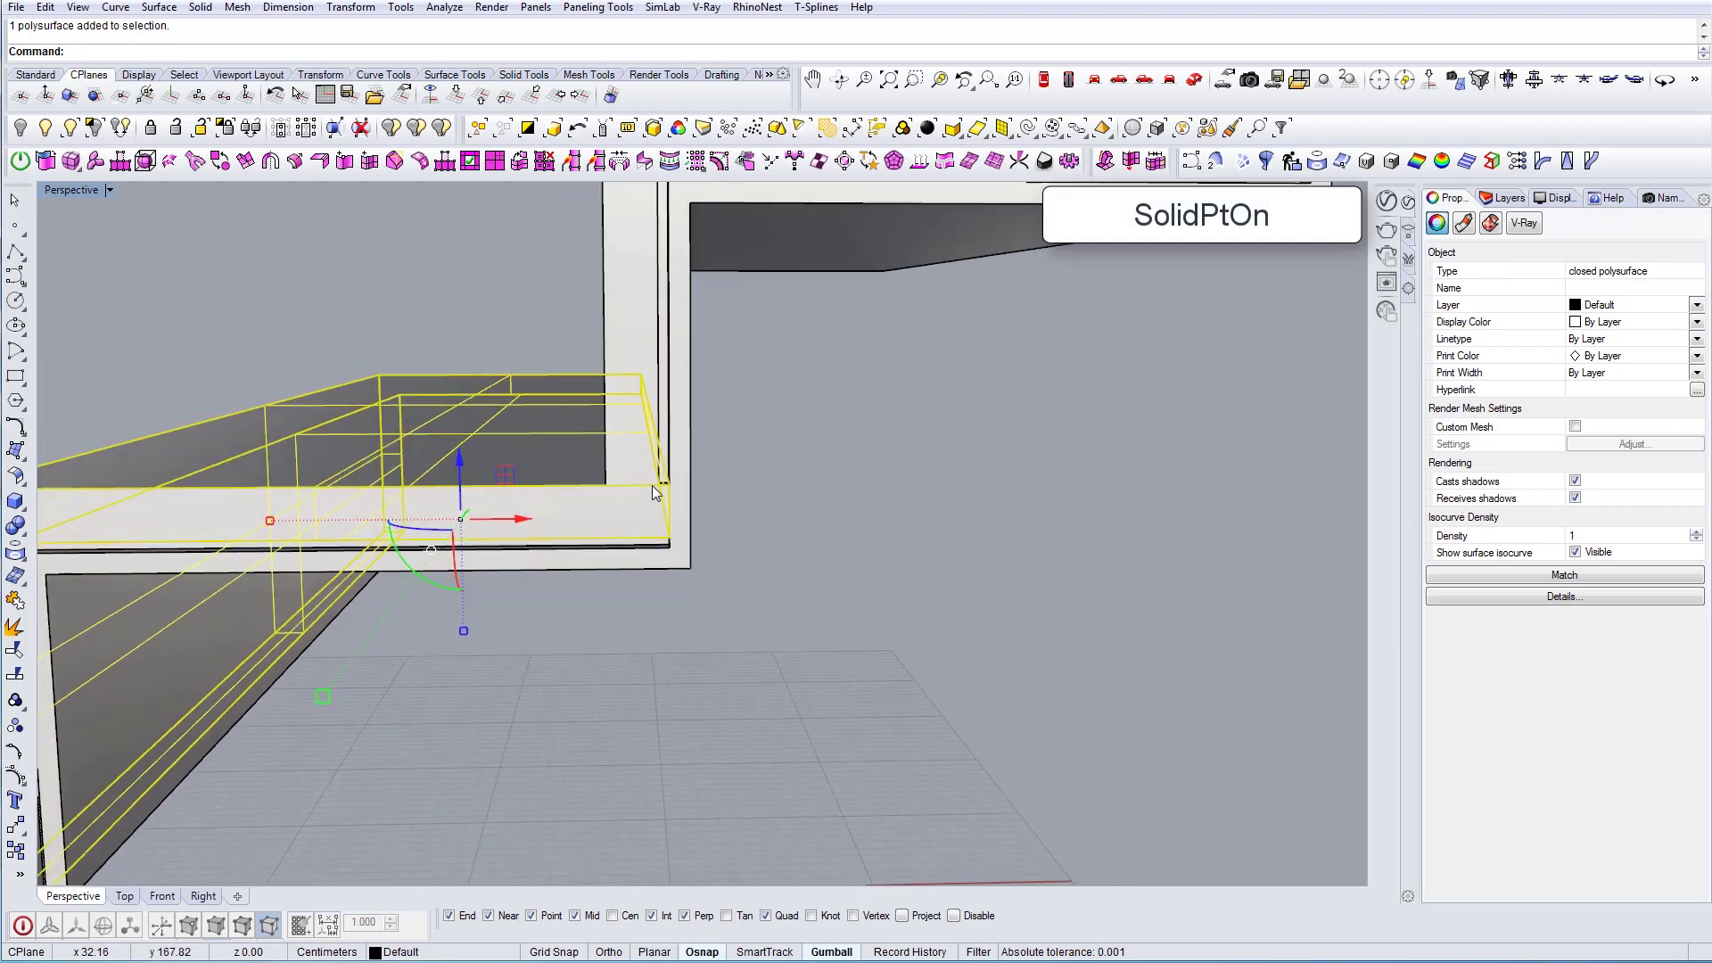
key("Return")
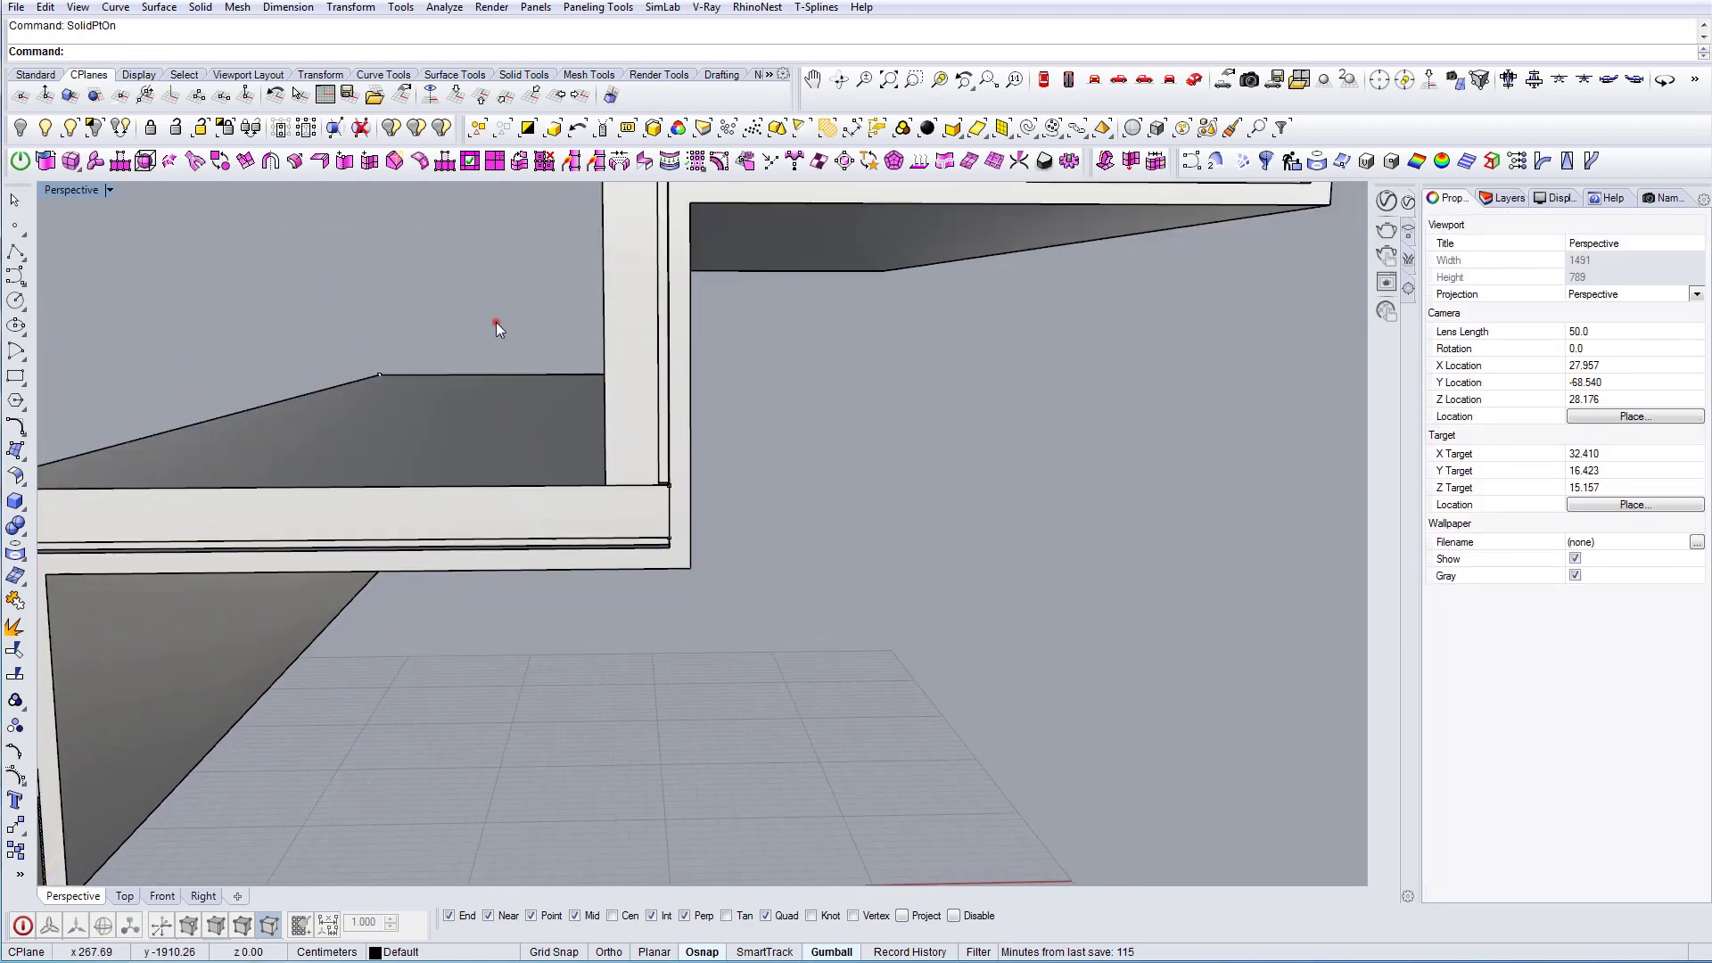
Move the end points of the lowest tread's wood solid horizontally back to the inner face of the second riser's thin layer
left_click_drag(496, 323, 703, 611)
right_click_drag(703, 611, 730, 645)
type("m")
key("Return")
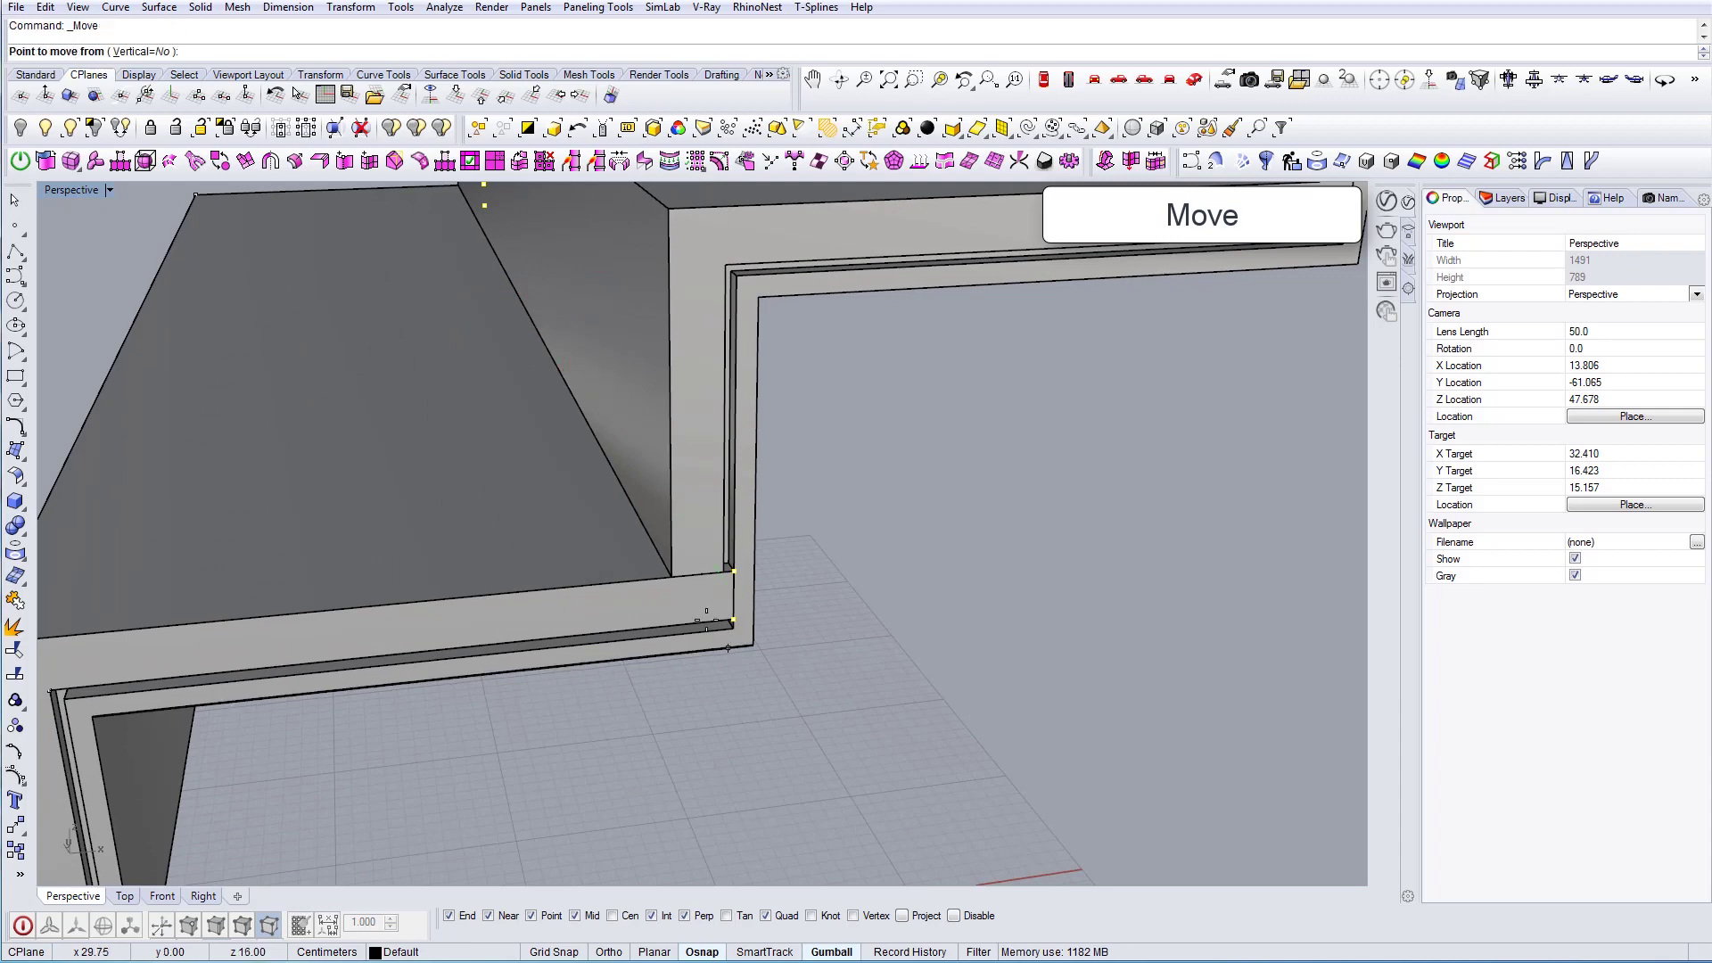
scroll(710, 621, "up", 10)
scroll(769, 617, "up", 2)
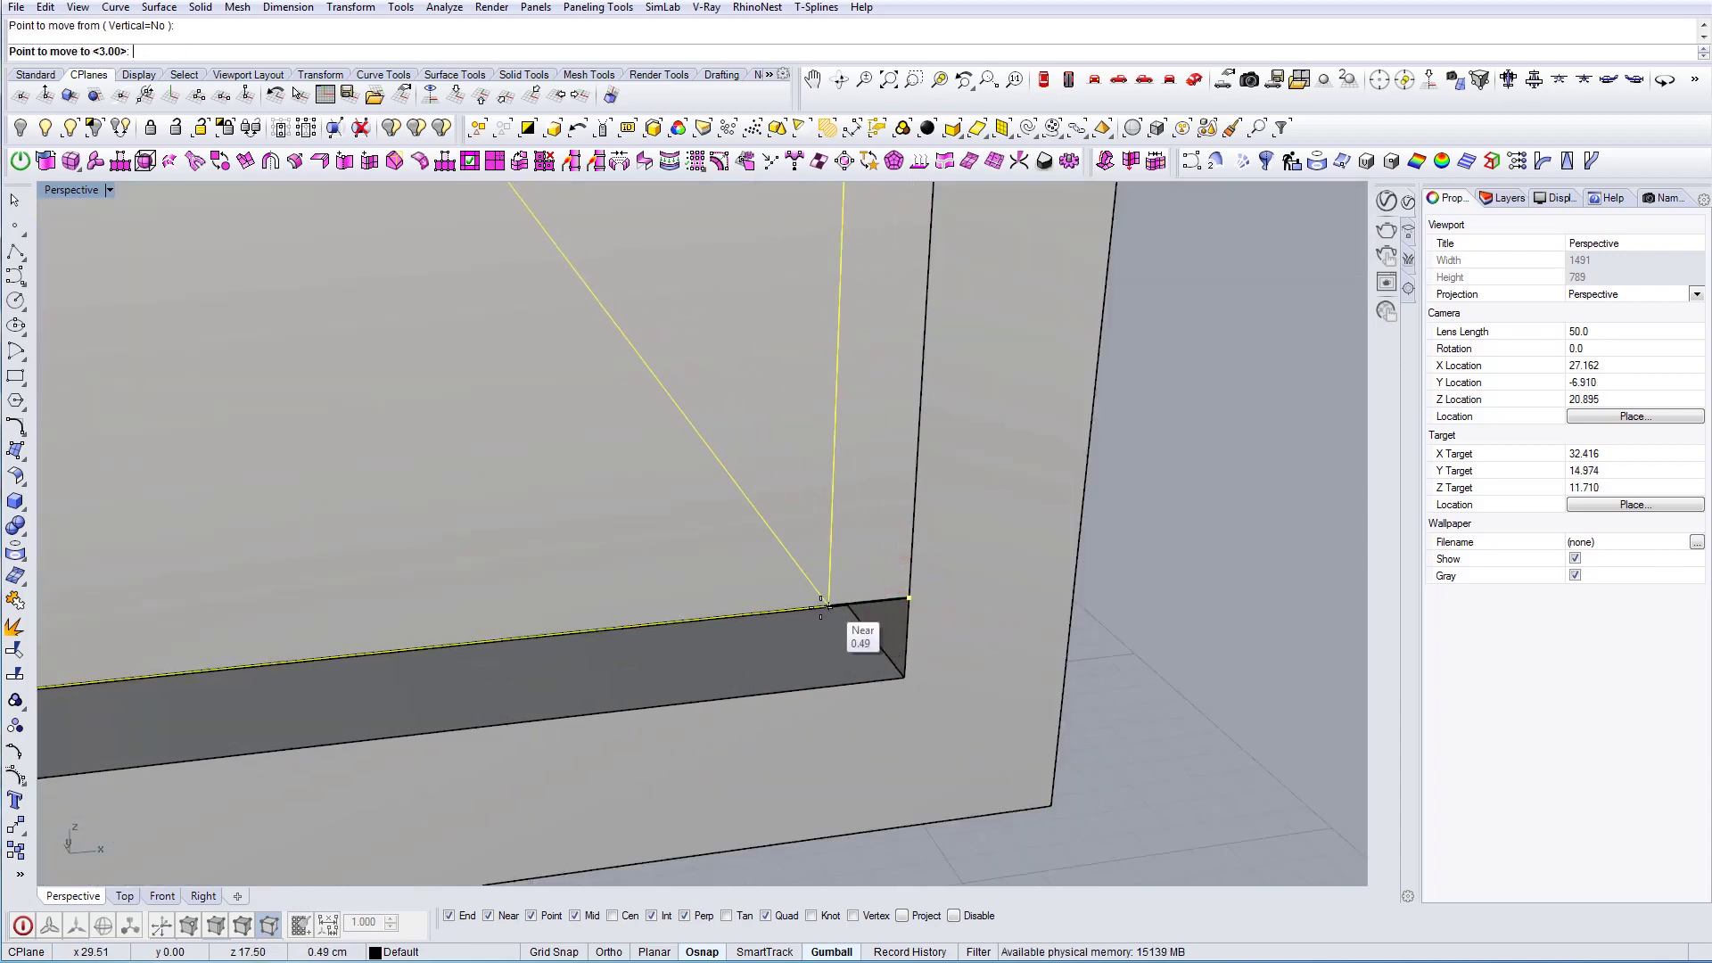
right_click_drag(819, 605, 831, 528)
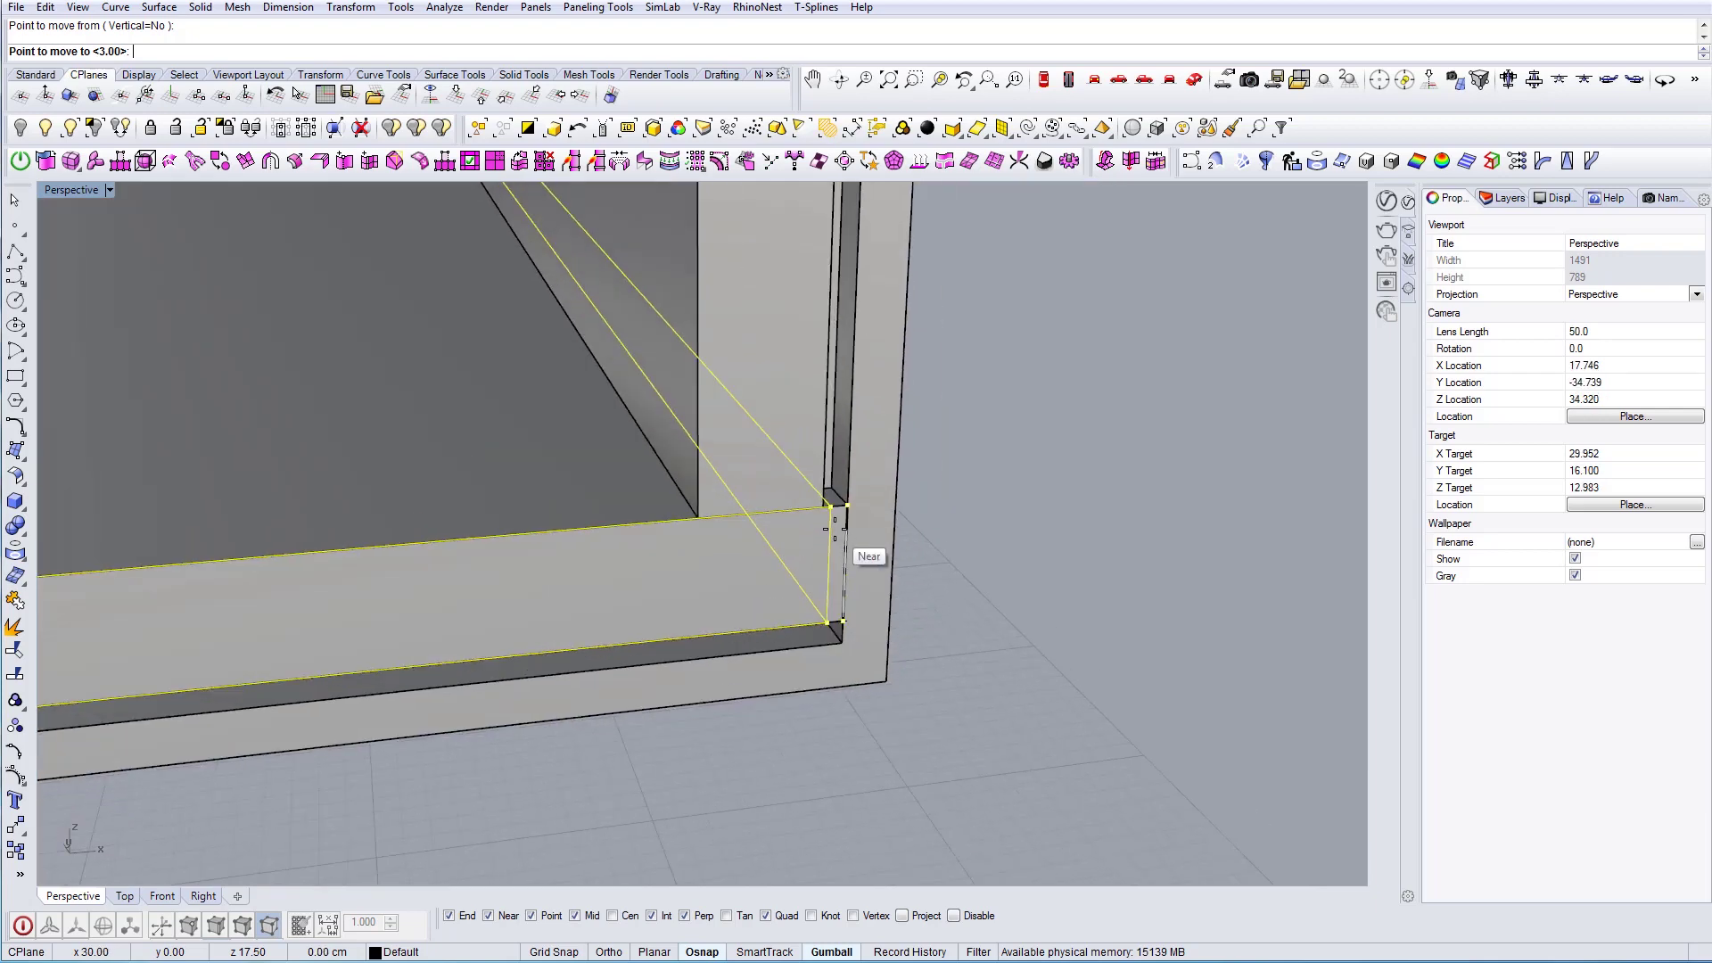
right_click_drag(733, 622, 743, 585)
scroll(726, 630, "down", 8)
scroll(708, 548, "up", 4)
scroll(727, 557, "up", 3)
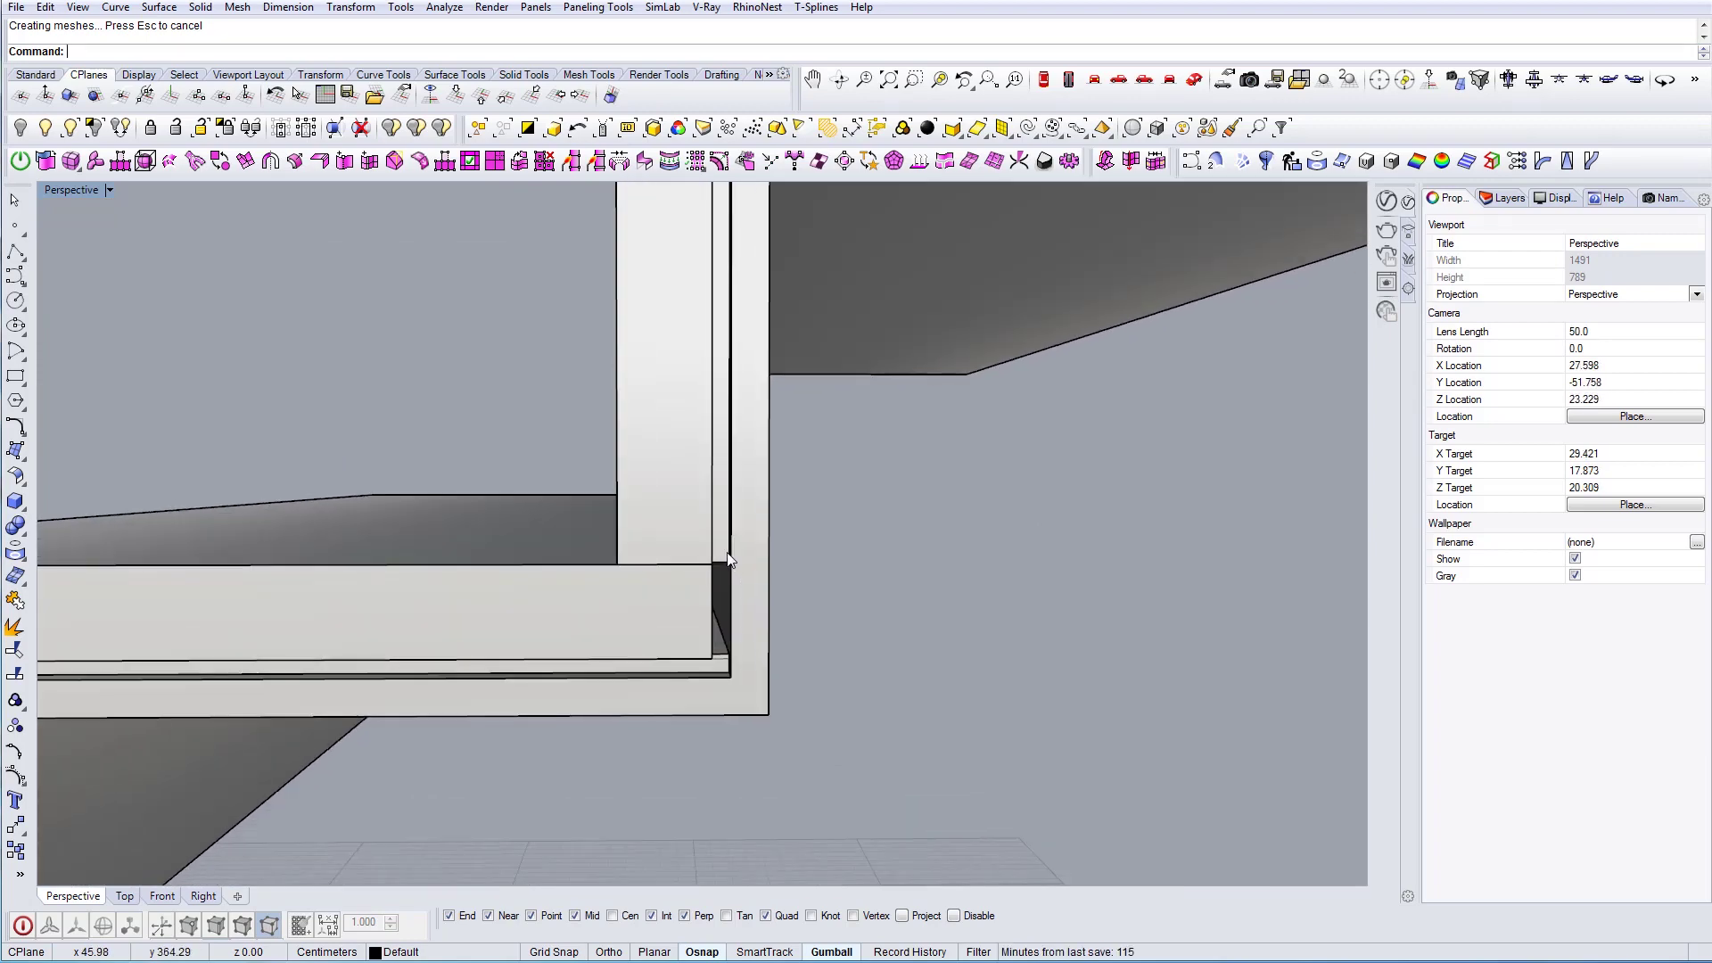
Turn on the solid points of the second step's thin inner layer using SolidPtOn
left_click(723, 551)
scroll(723, 551, "down", 5)
right_click_drag(702, 511, 685, 453, "shift")
right_click_drag(686, 453, 701, 465)
type("SO")
key("Return")
Align the bottom-end points of the second riser's thin layer in world Z with the top corner of the lowest tread's thin layer using SetPt
left_click_drag(560, 429, 787, 542)
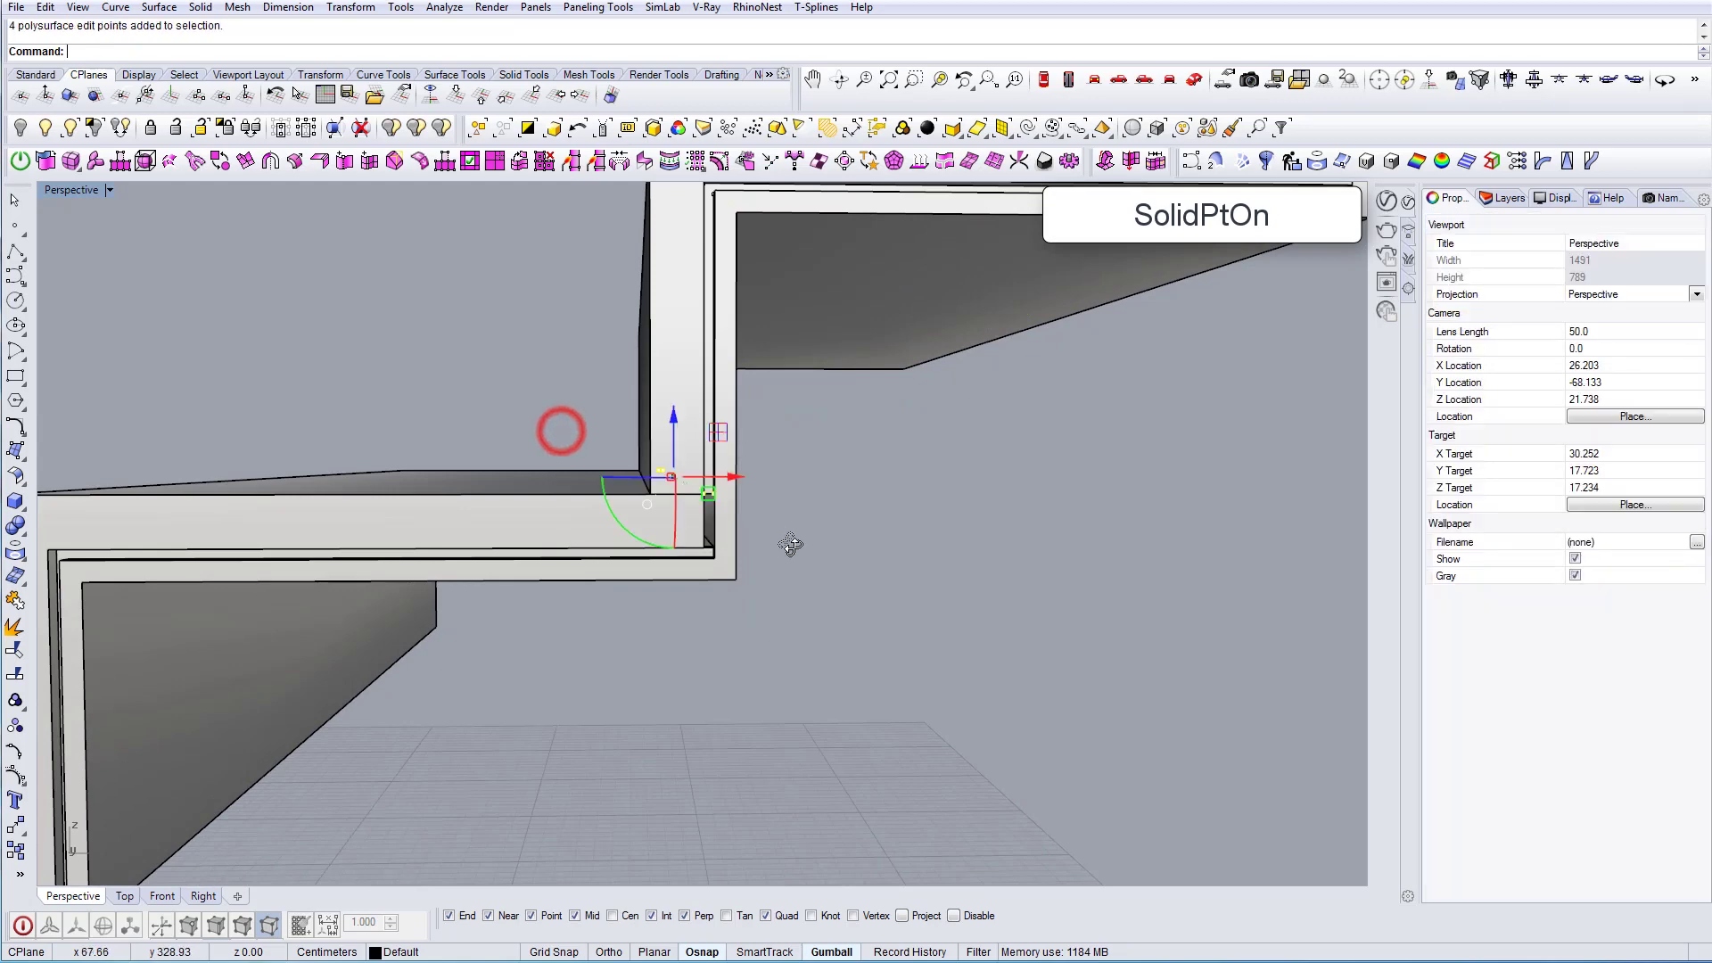
right_click_drag(791, 543, 735, 601)
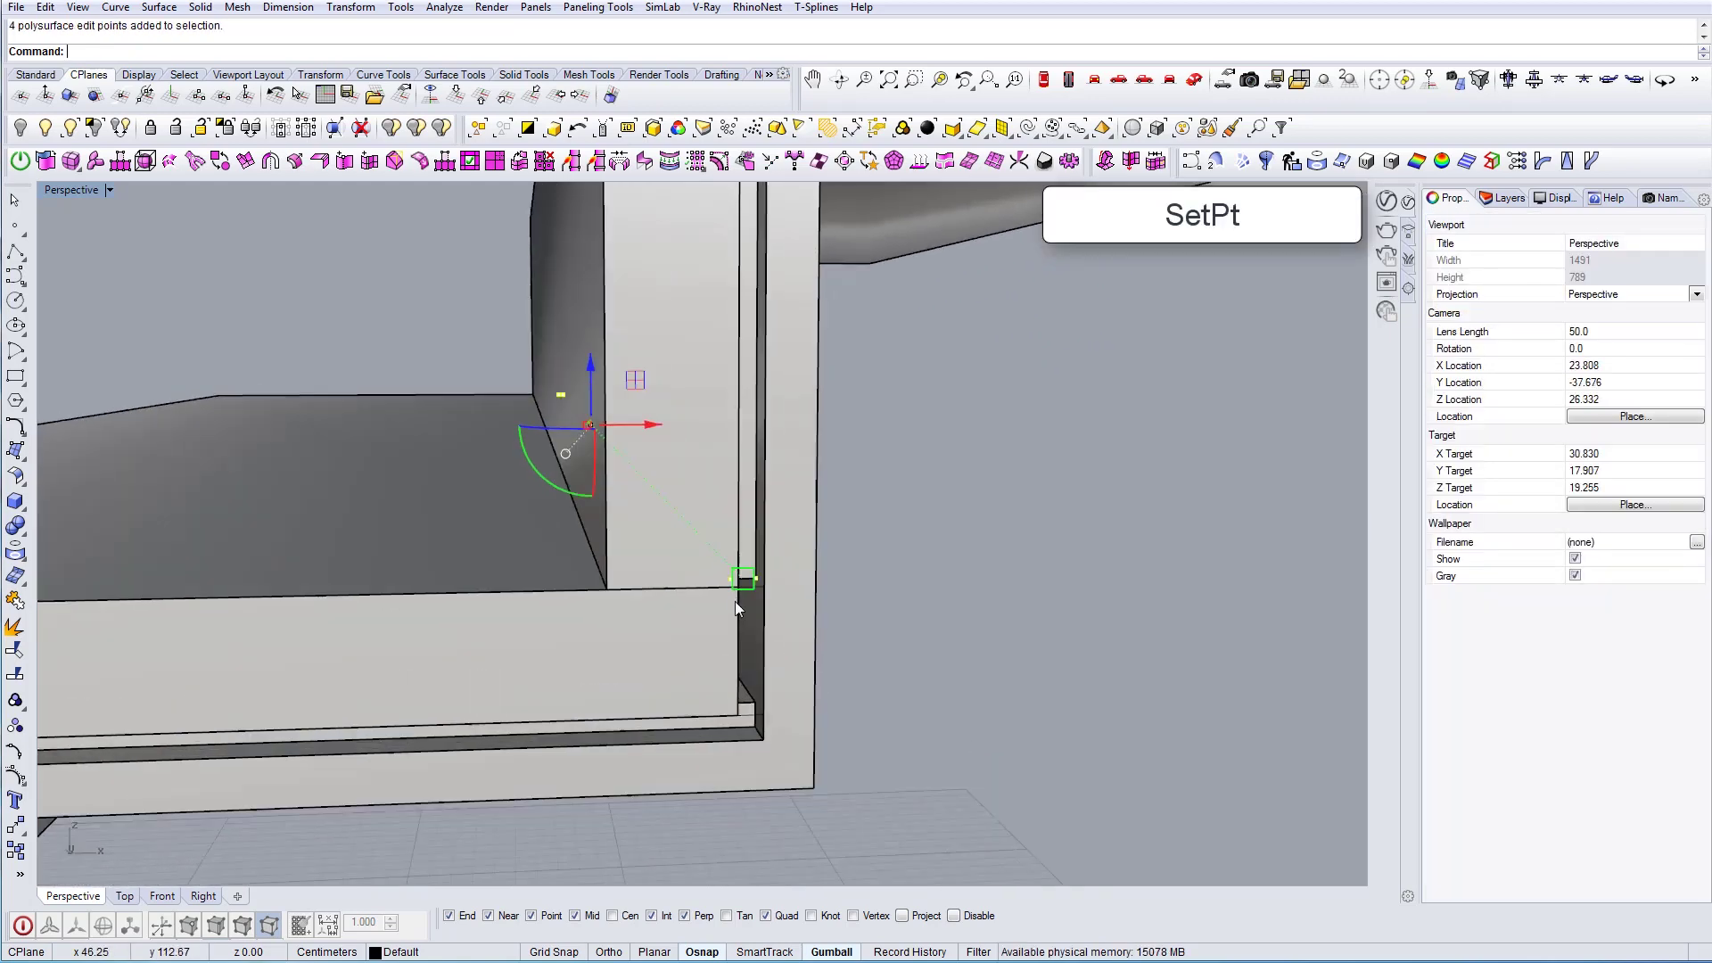
type("tPt")
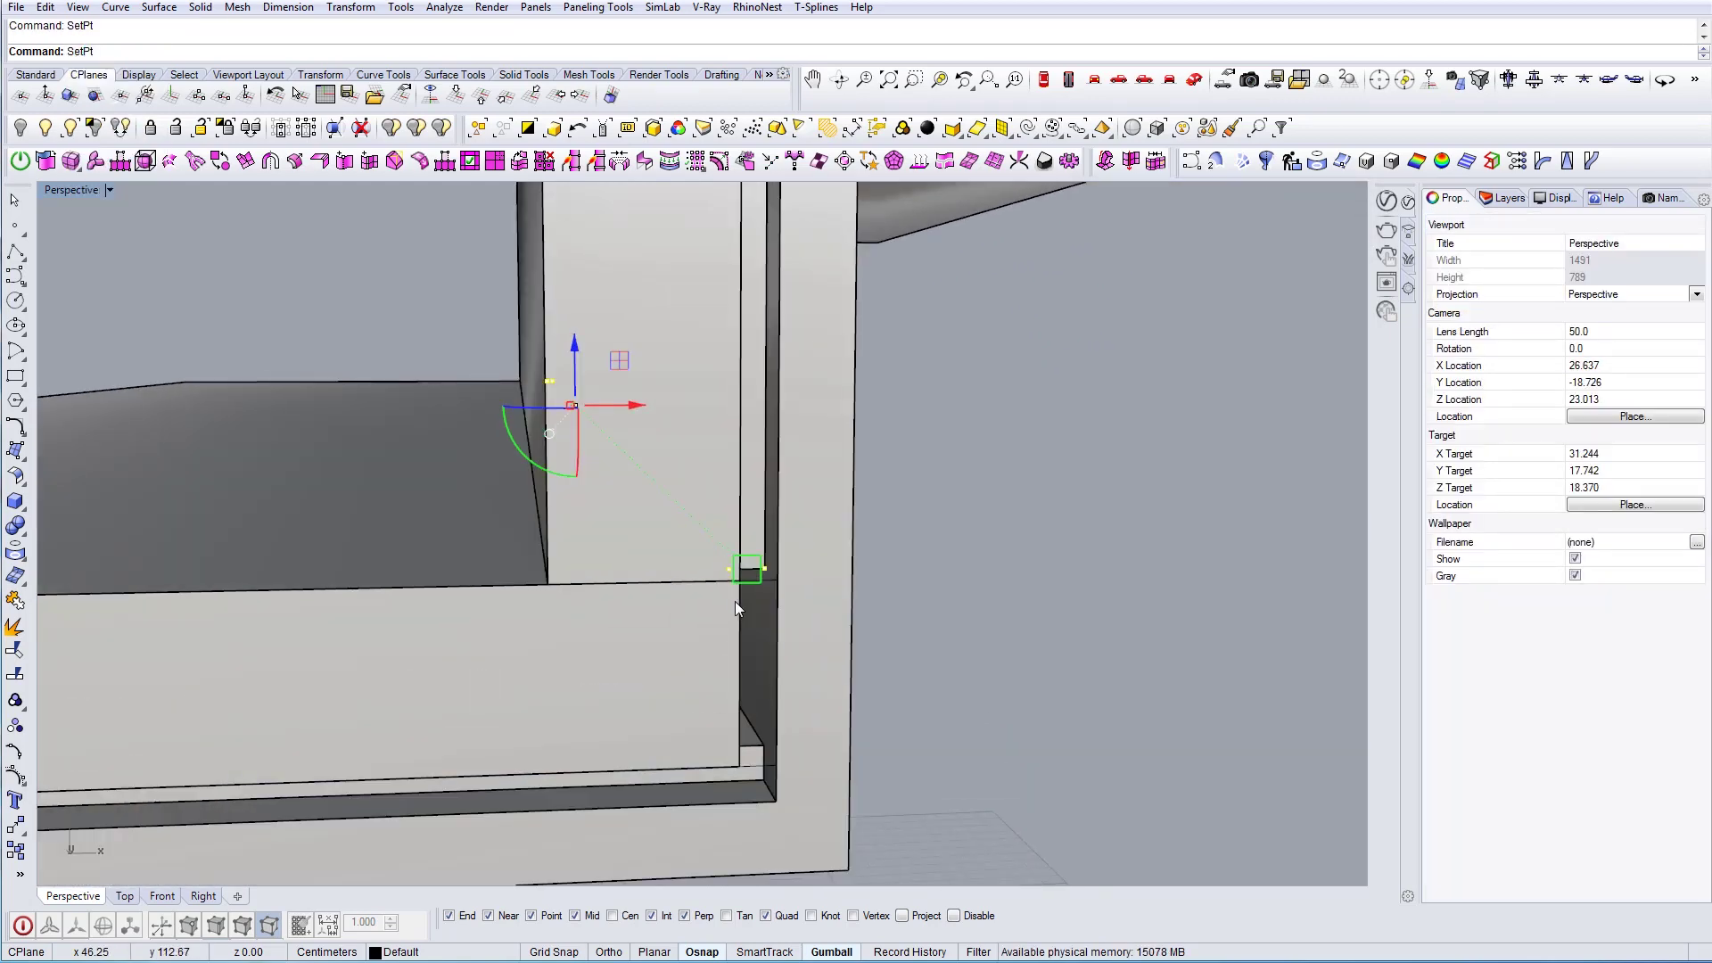
key("Return")
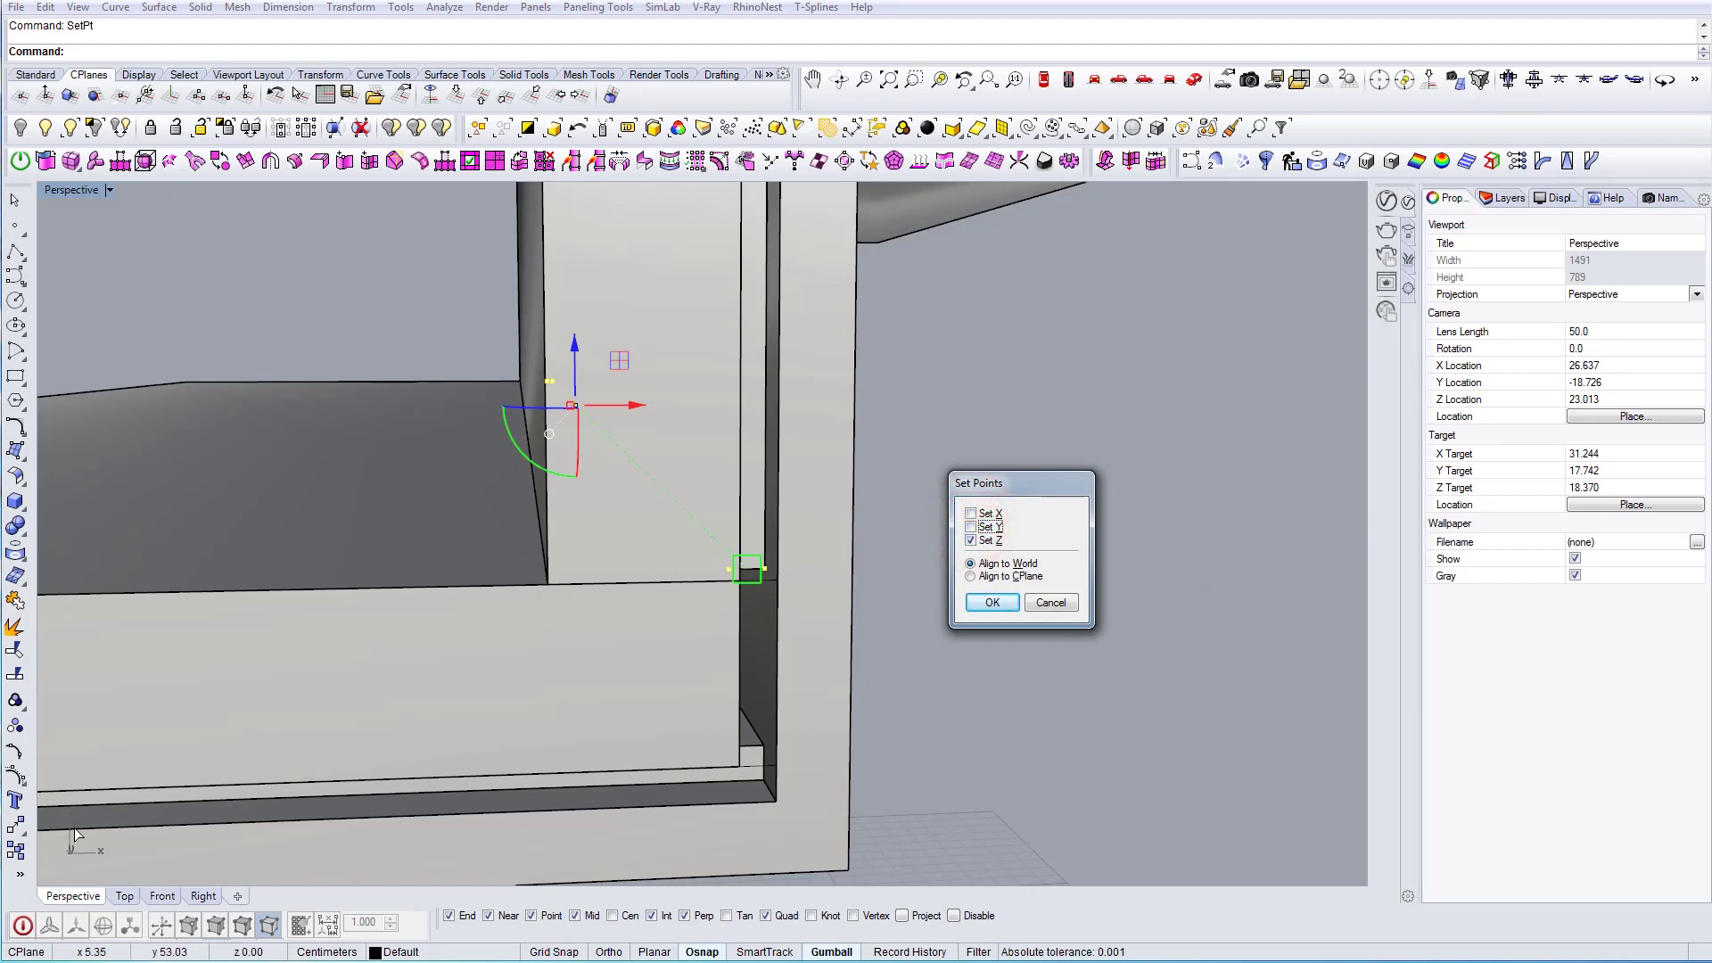
left_click(992, 603)
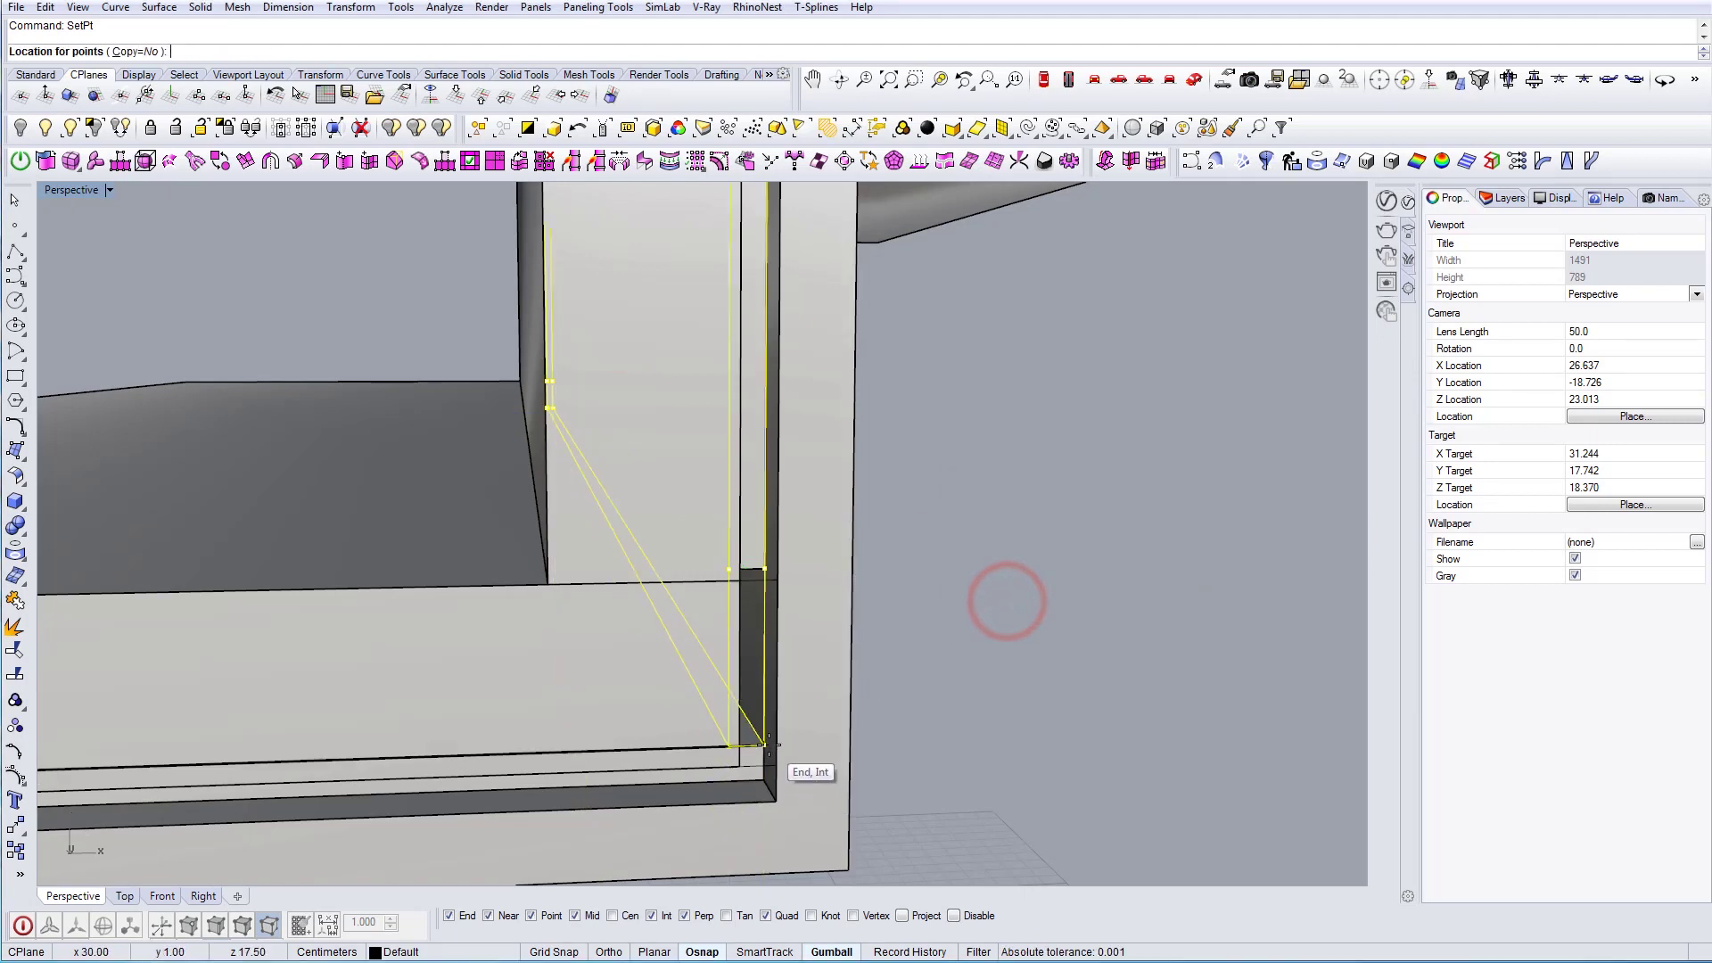
scroll(774, 742, "down", 8)
right_click_drag(746, 703, 806, 601)
scroll(799, 414, "up", 4)
left_click(797, 404)
right_click_drag(797, 405, 886, 490)
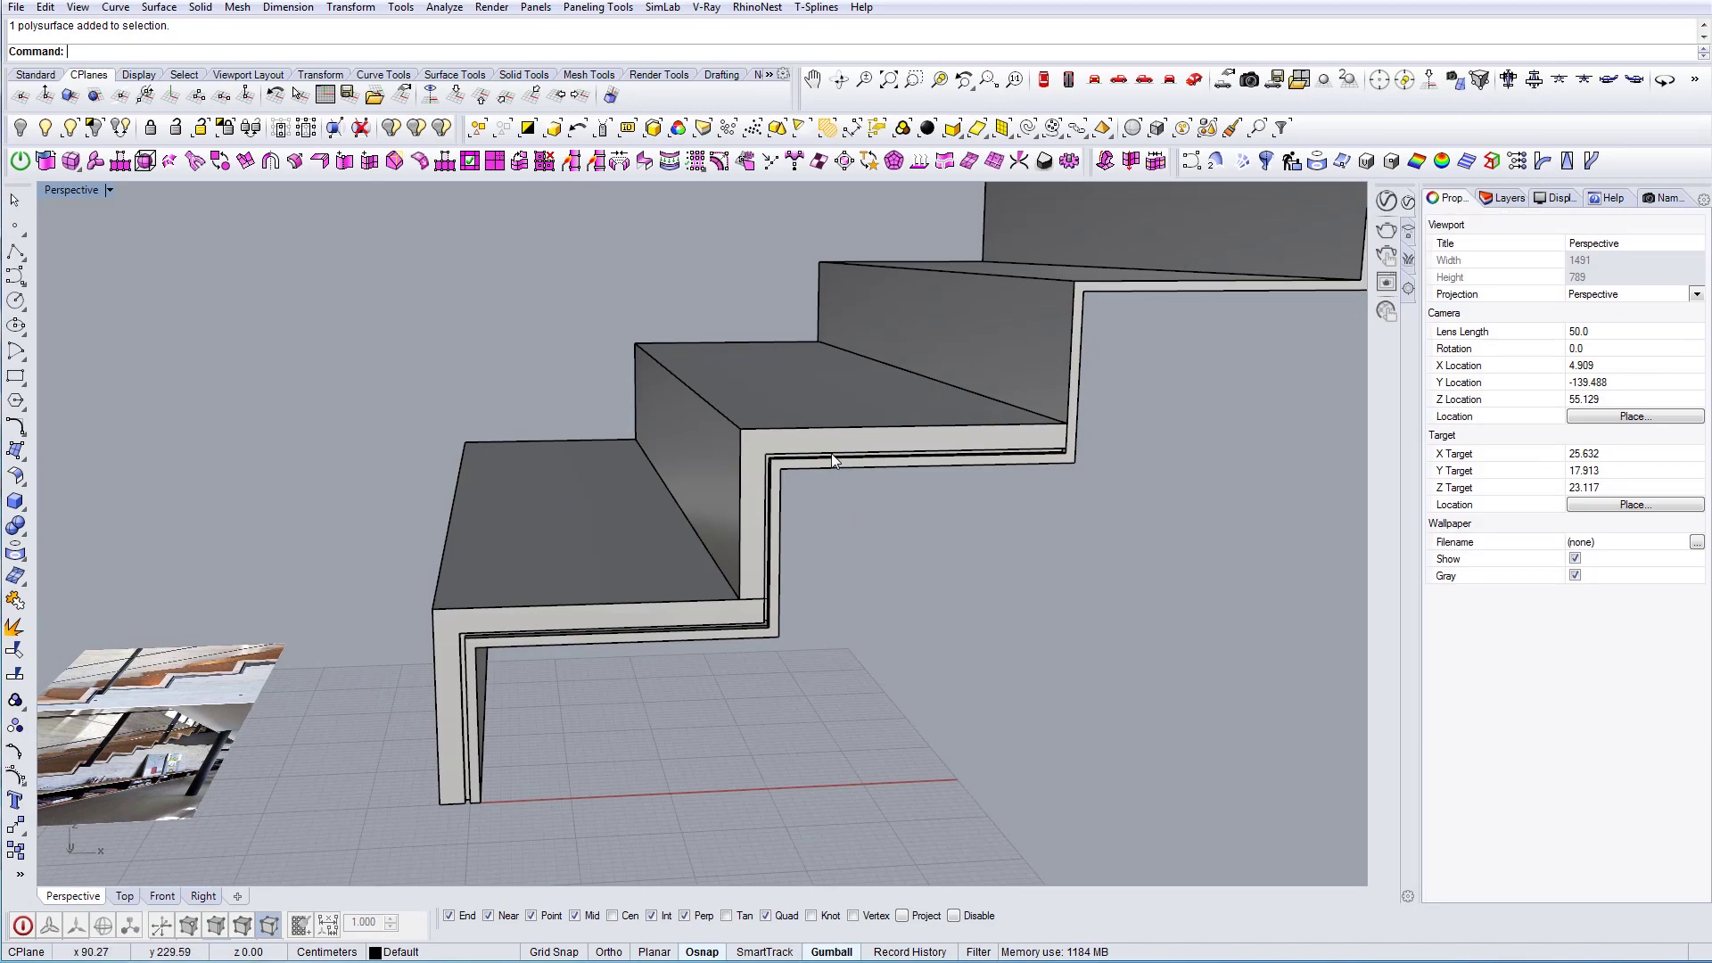
Group the second step's L-shaped tread with the thin layer directly beneath it
scroll(785, 441, "up", 5)
left_click(708, 464)
scroll(708, 464, "up", 6)
left_click(666, 461, "shift")
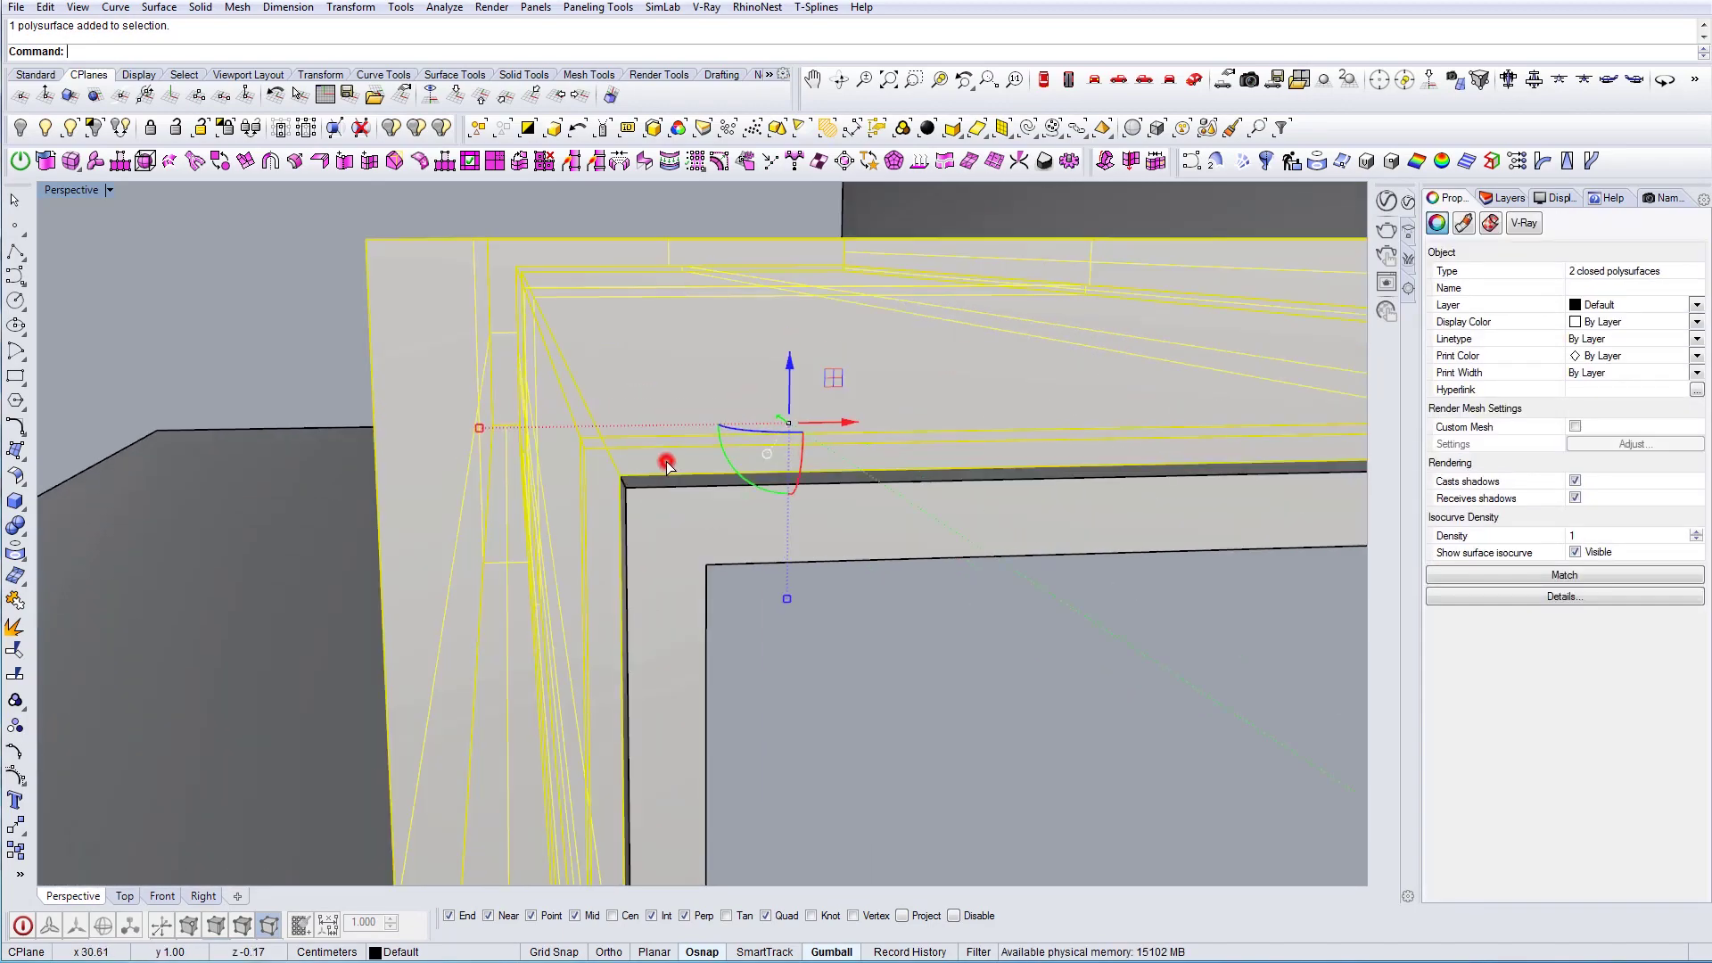
scroll(692, 449, "down", 8)
right_click_drag(860, 563, 880, 570)
type("roup")
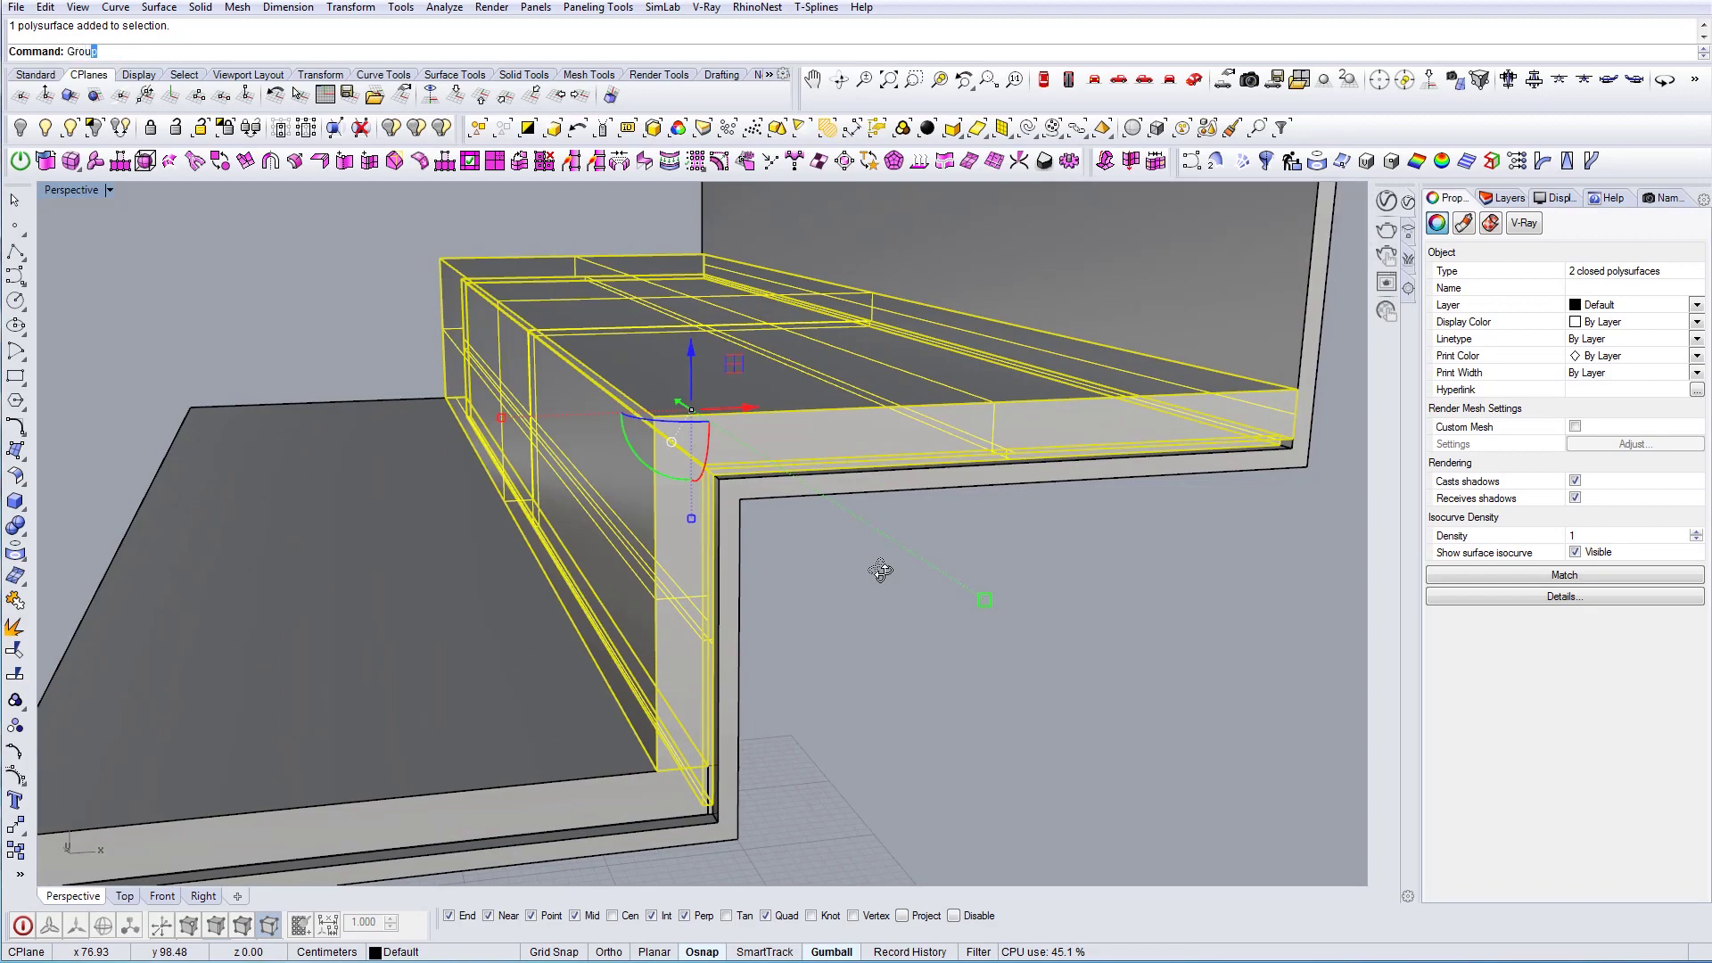
Copy the grouped tread and thin layer up one step, from the stair slab's lower outer corner to the next matching corner
right_click_drag(1150, 789, 838, 585)
left_click(563, 811)
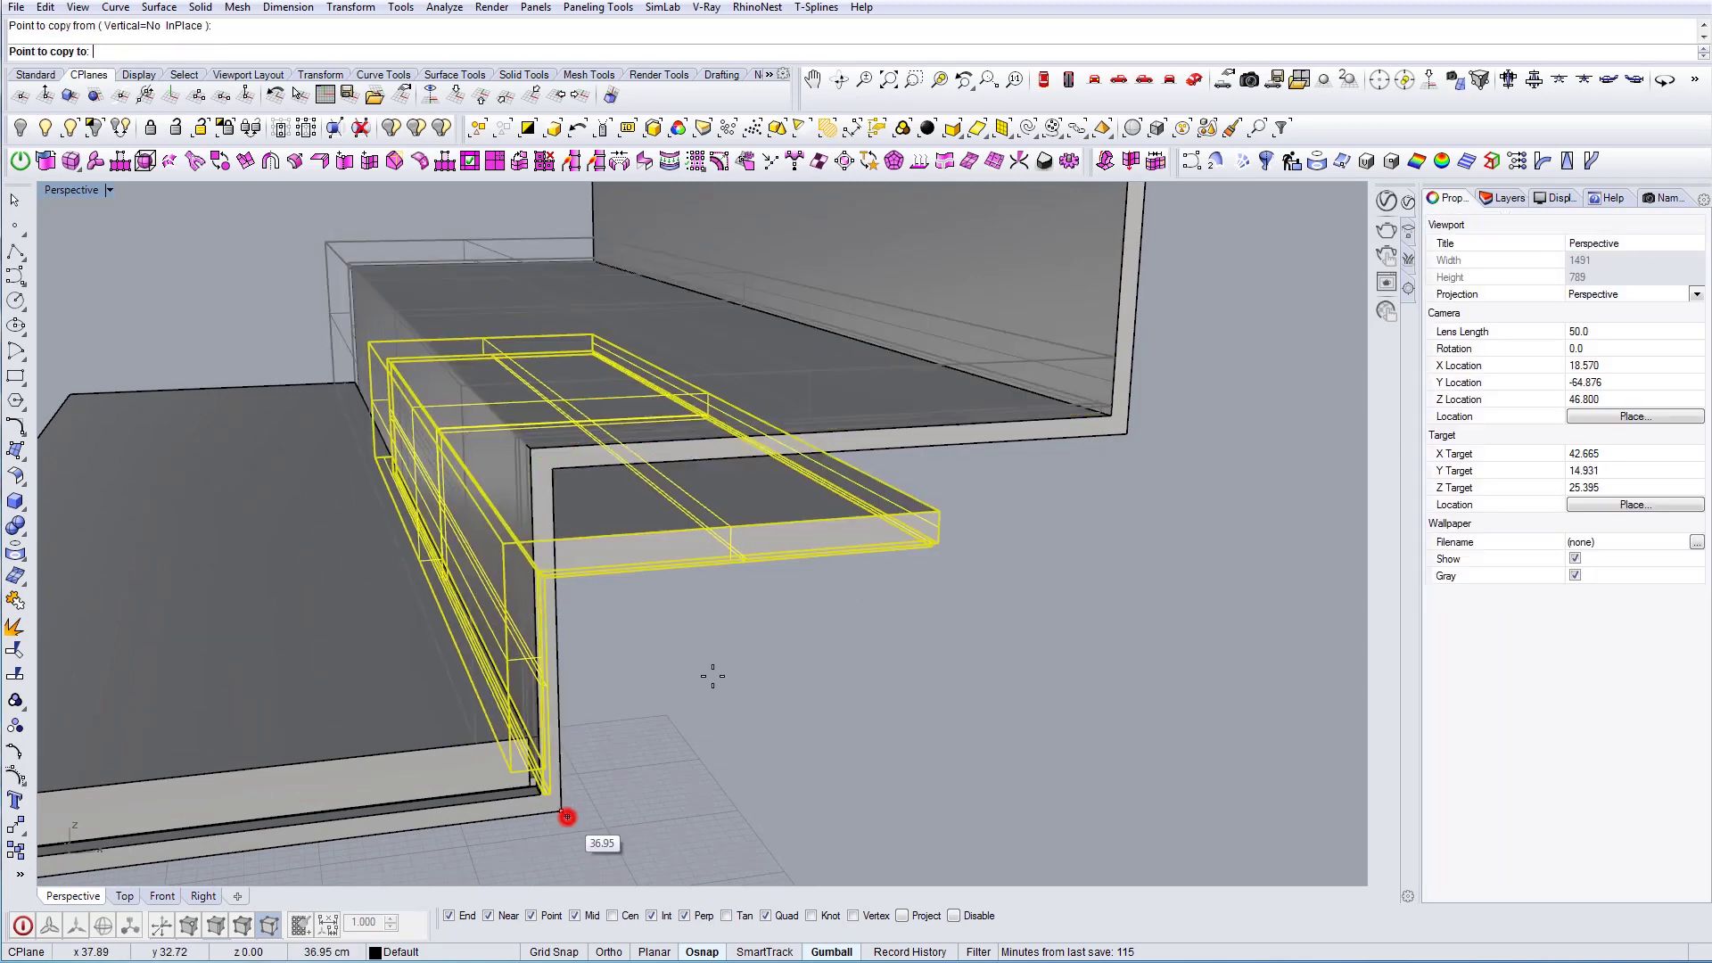
left_click(1130, 432)
key("Return")
Examine the joint where the copied tread's riser meets the back end of the tread below
right_click_drag(1129, 430, 939, 496)
left_click(772, 443)
right_click_drag(765, 499, 732, 511)
scroll(736, 503, "down", 7)
left_click(832, 539)
scroll(766, 516, "up", 8)
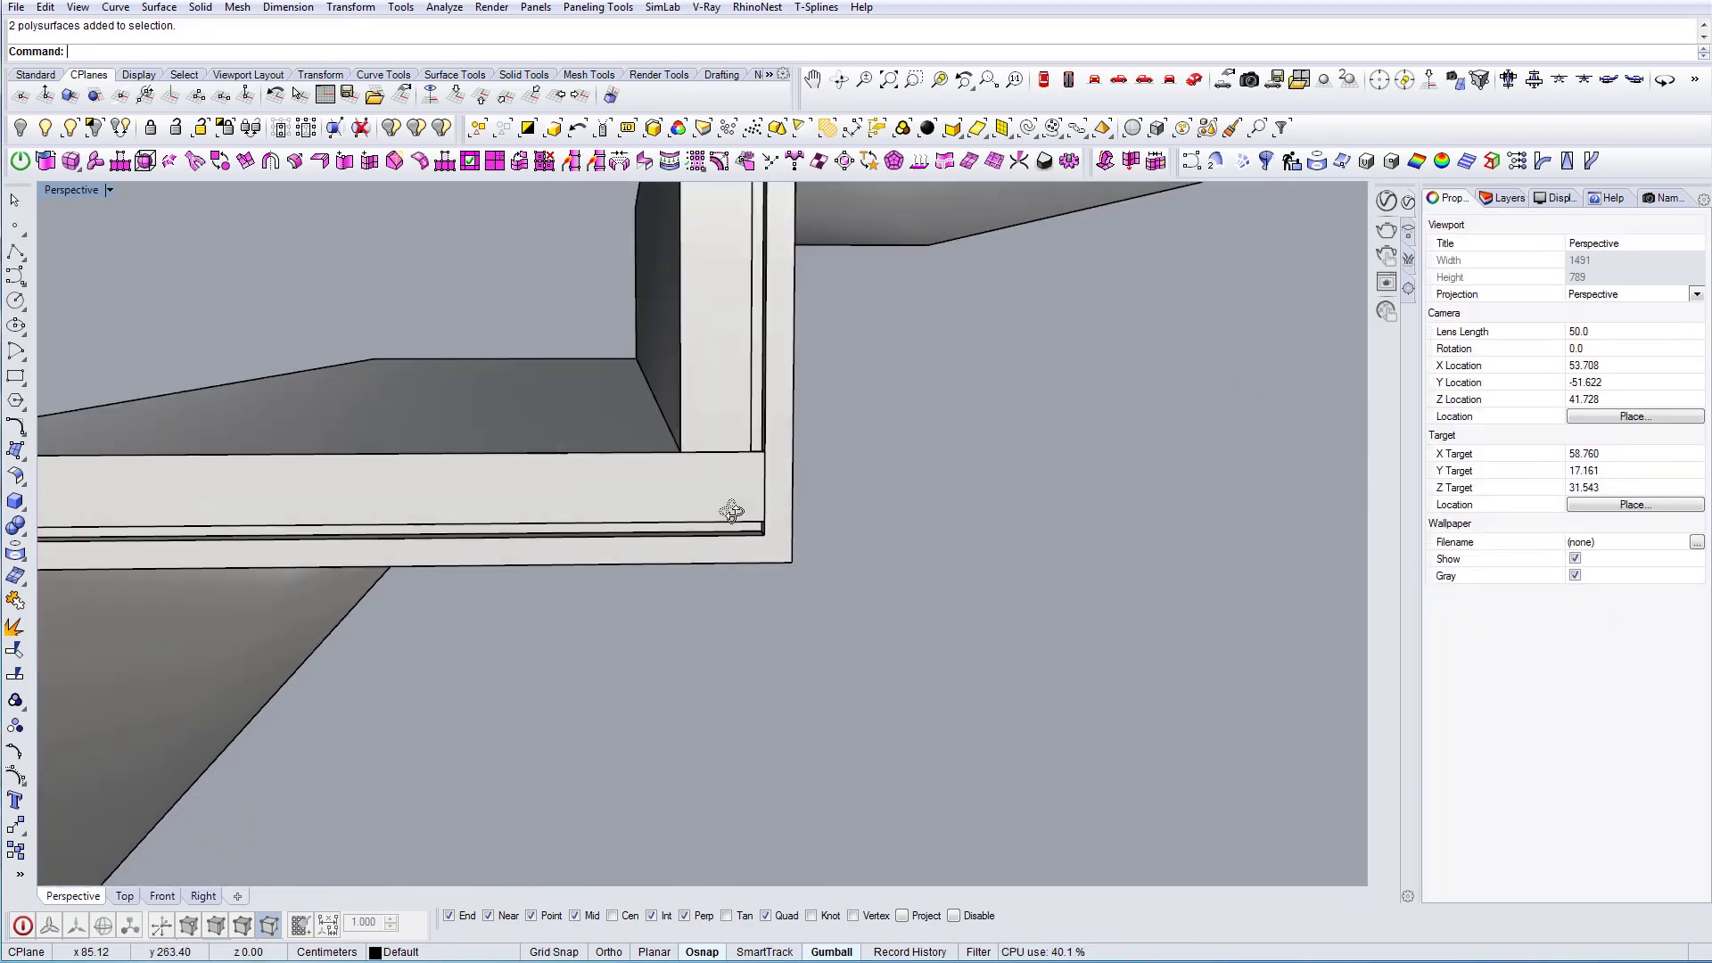
scroll(731, 512, "down", 5)
scroll(731, 504, "up", 3)
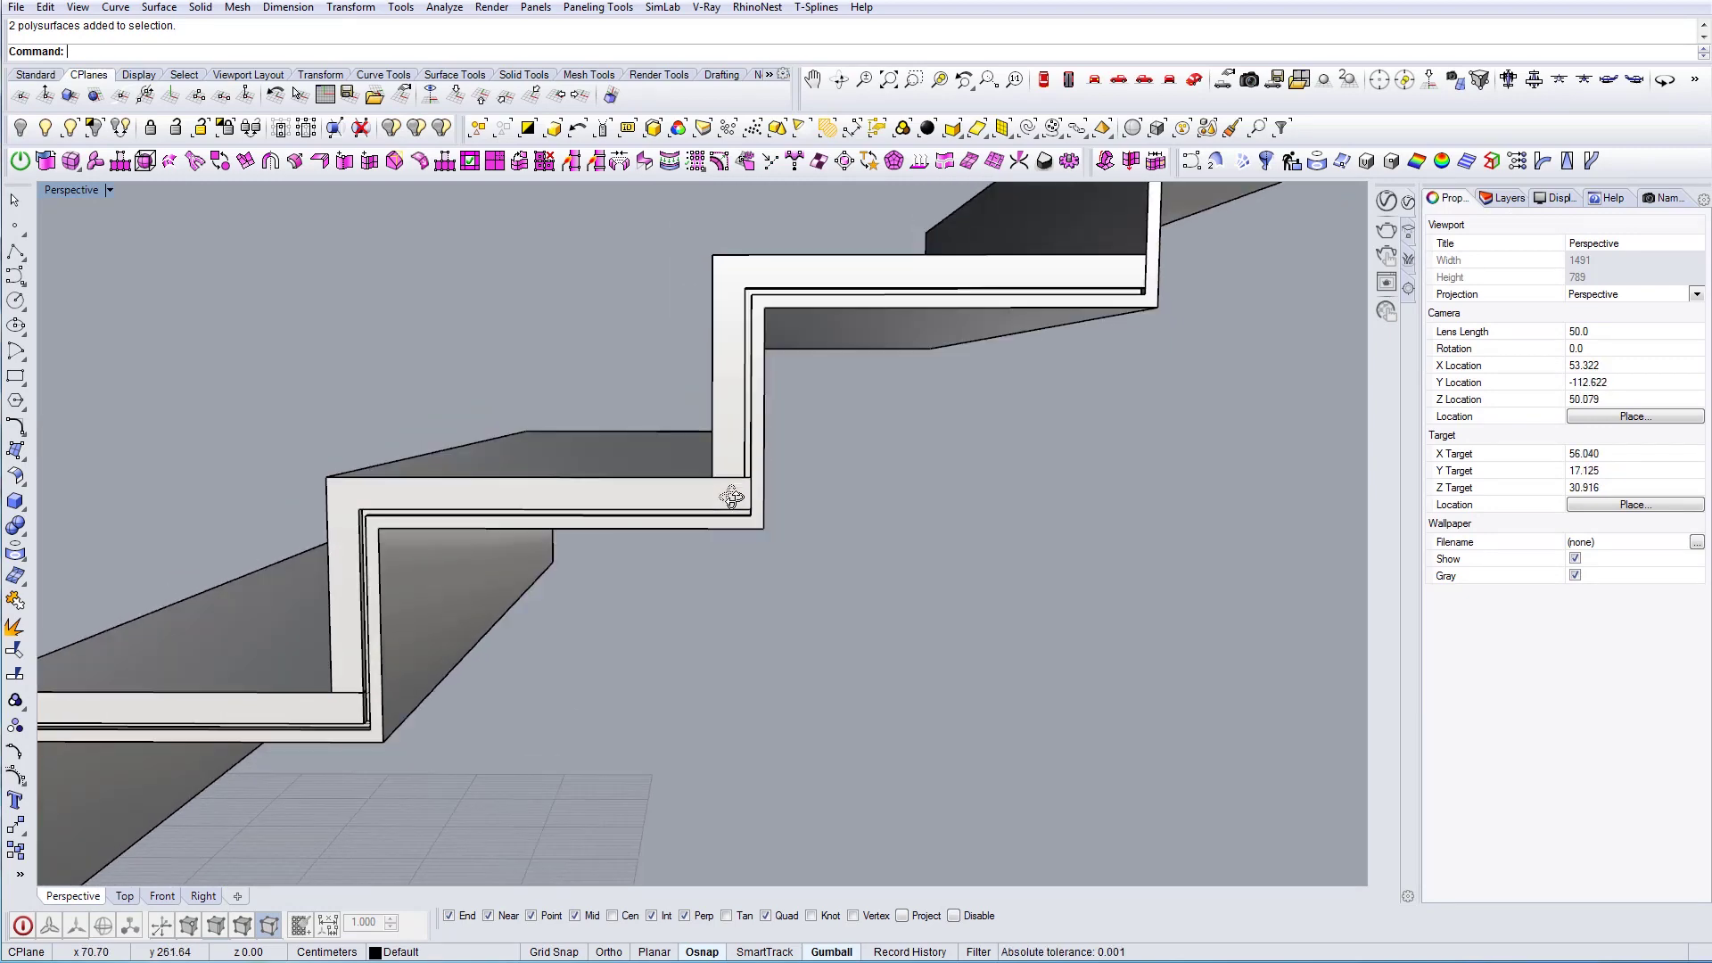
Ungroup the second step's tread from its thin layer and clear the selection
scroll(720, 491, "up", 4)
left_click(704, 478)
right_click_drag(705, 478, 764, 520)
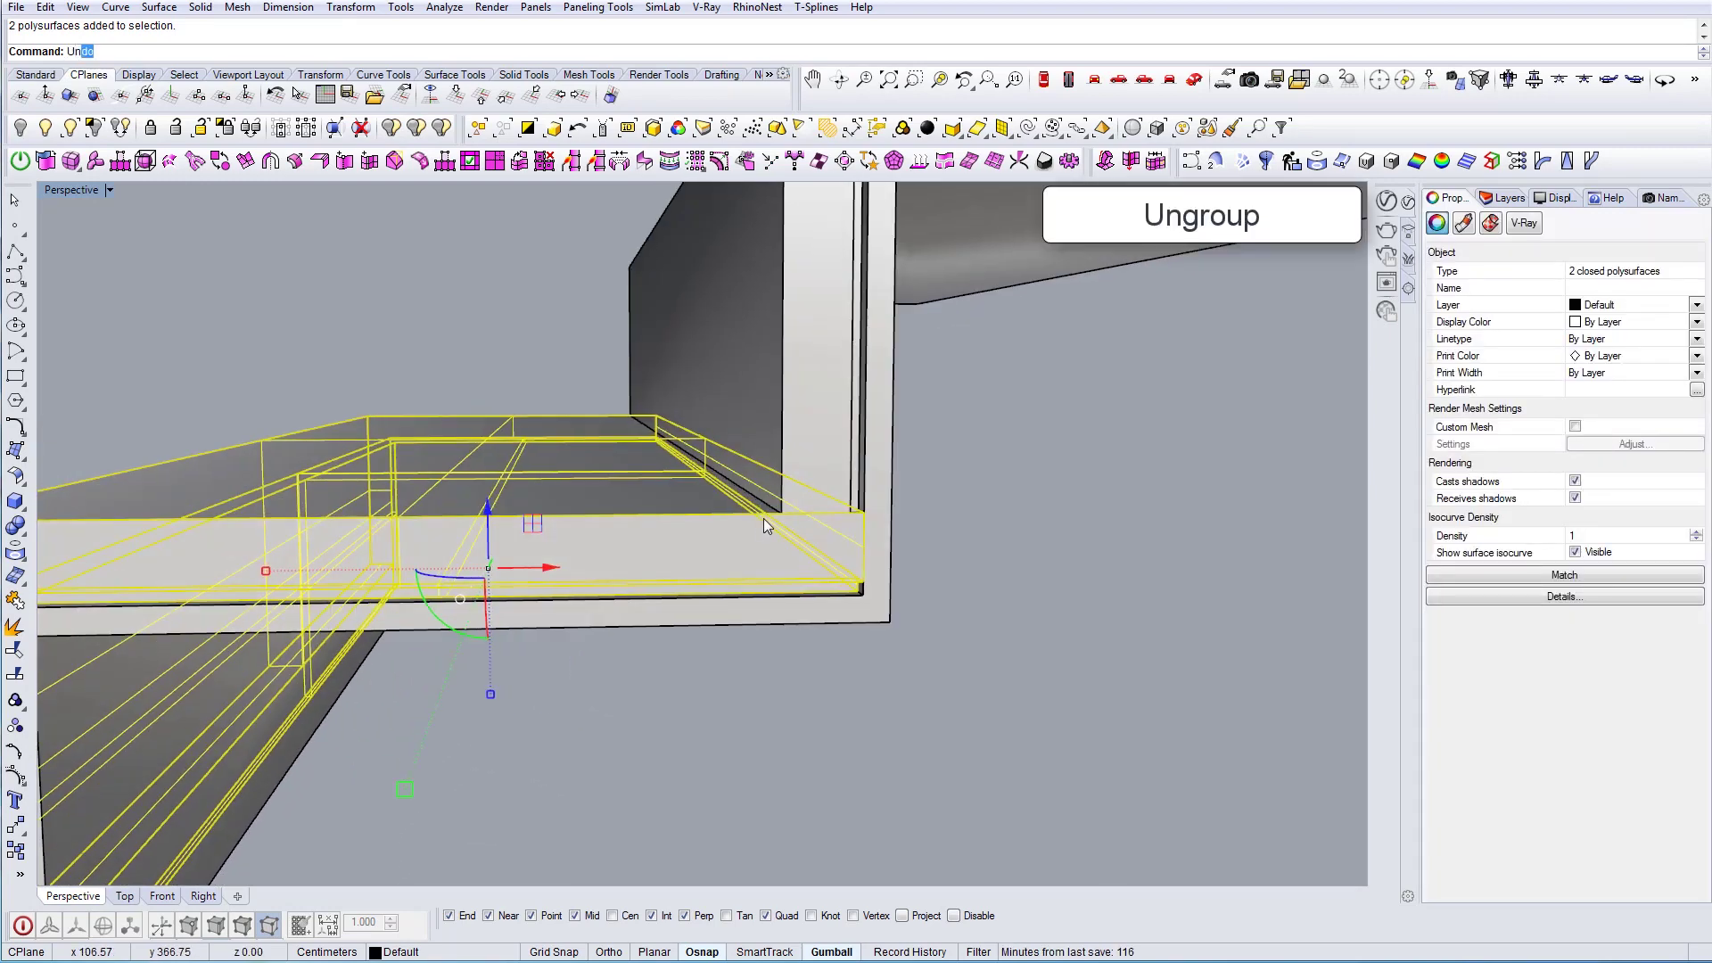
key("Escape")
Turn on the solid points of the second step's tread and select the points at its back end
left_click(713, 517)
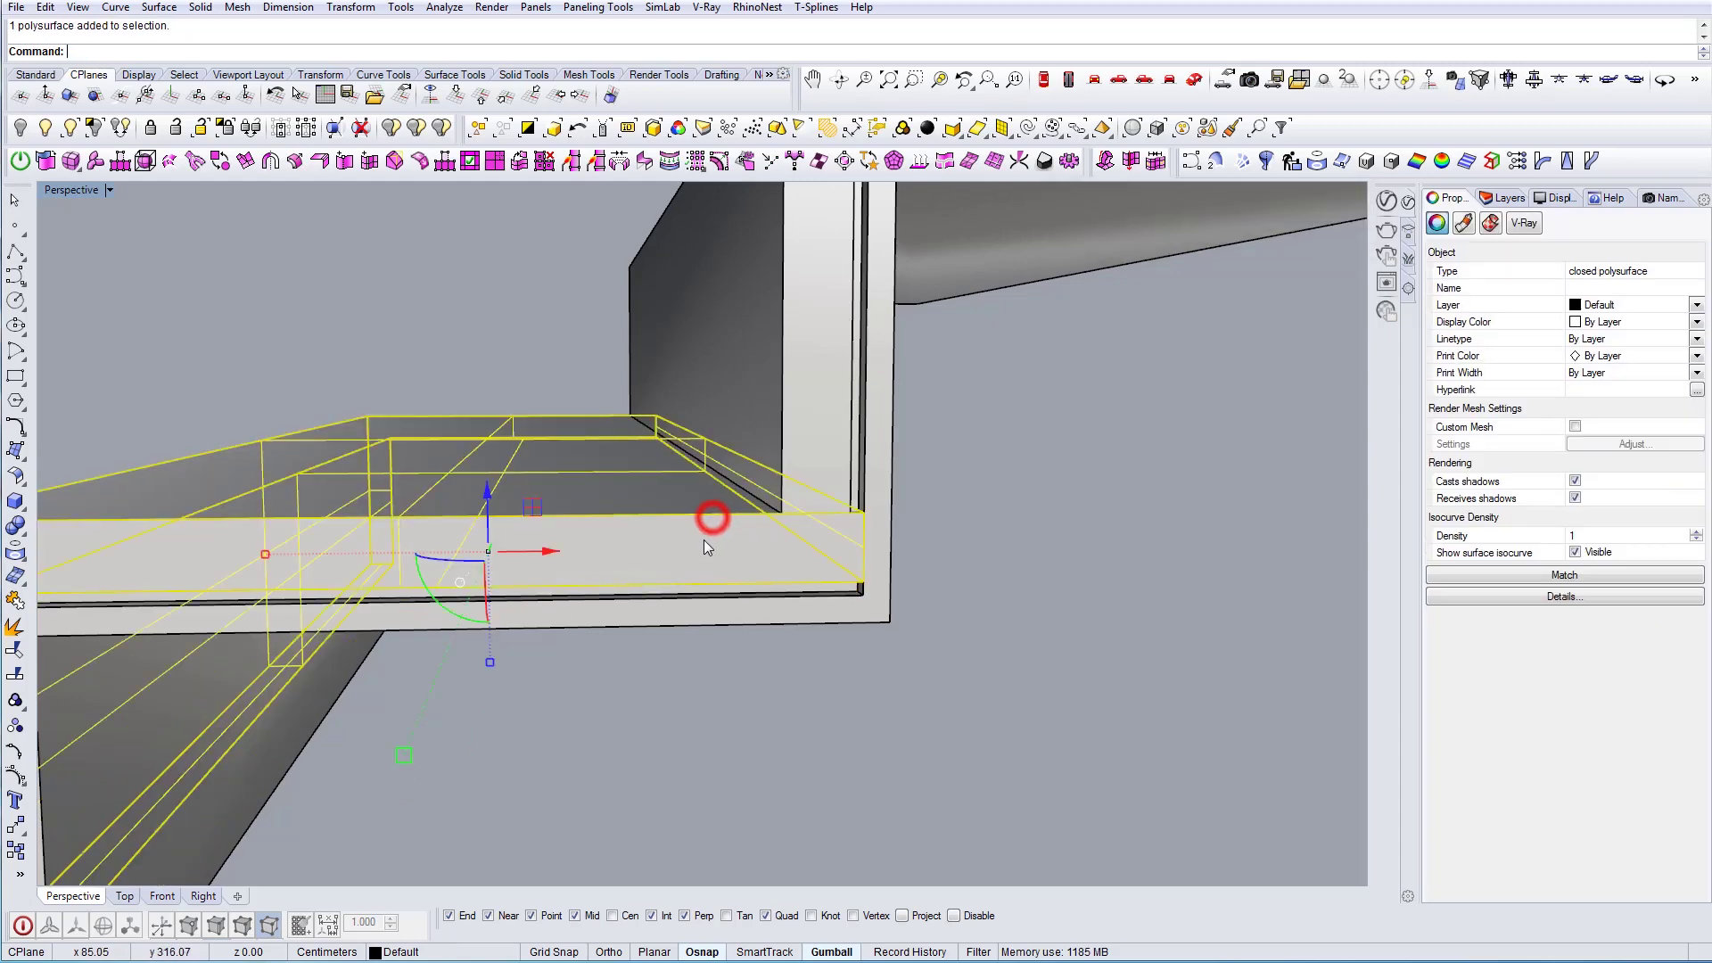
type("SolidPtOn")
key("Return")
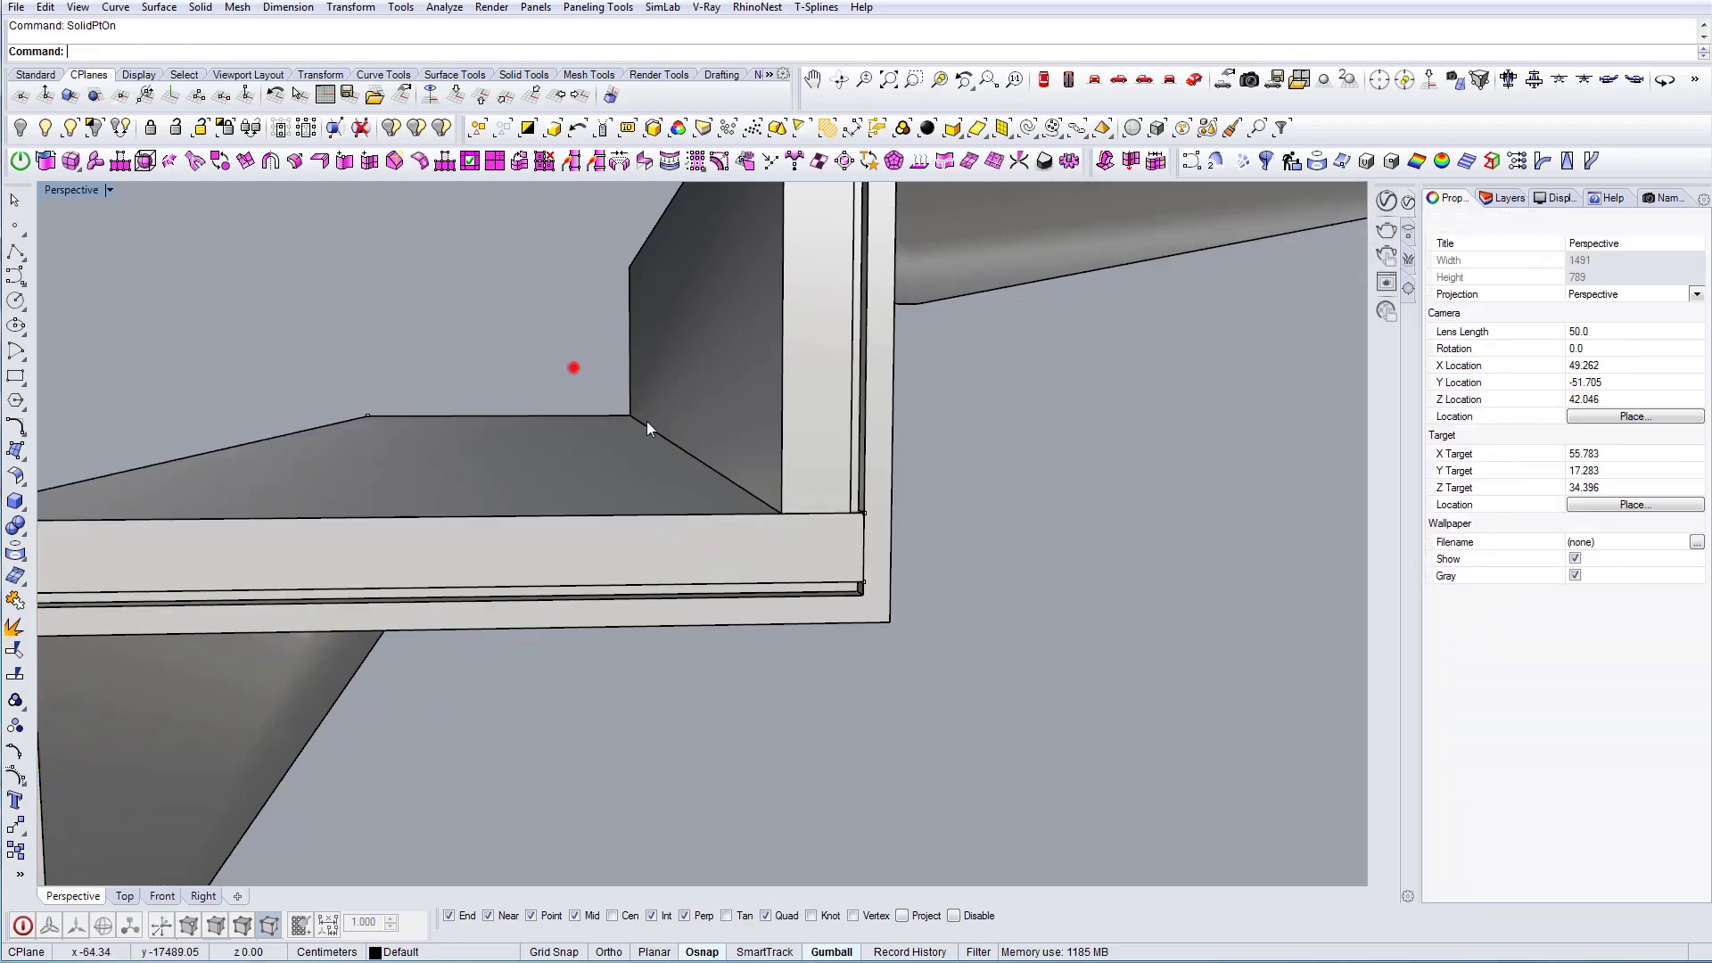
left_click_drag(971, 635, 972, 637)
right_click_drag(970, 636, 876, 650)
scroll(875, 650, "up", 6)
Try to move the tread's back end points toward the riser above, and undo the move
type("m")
key("Return")
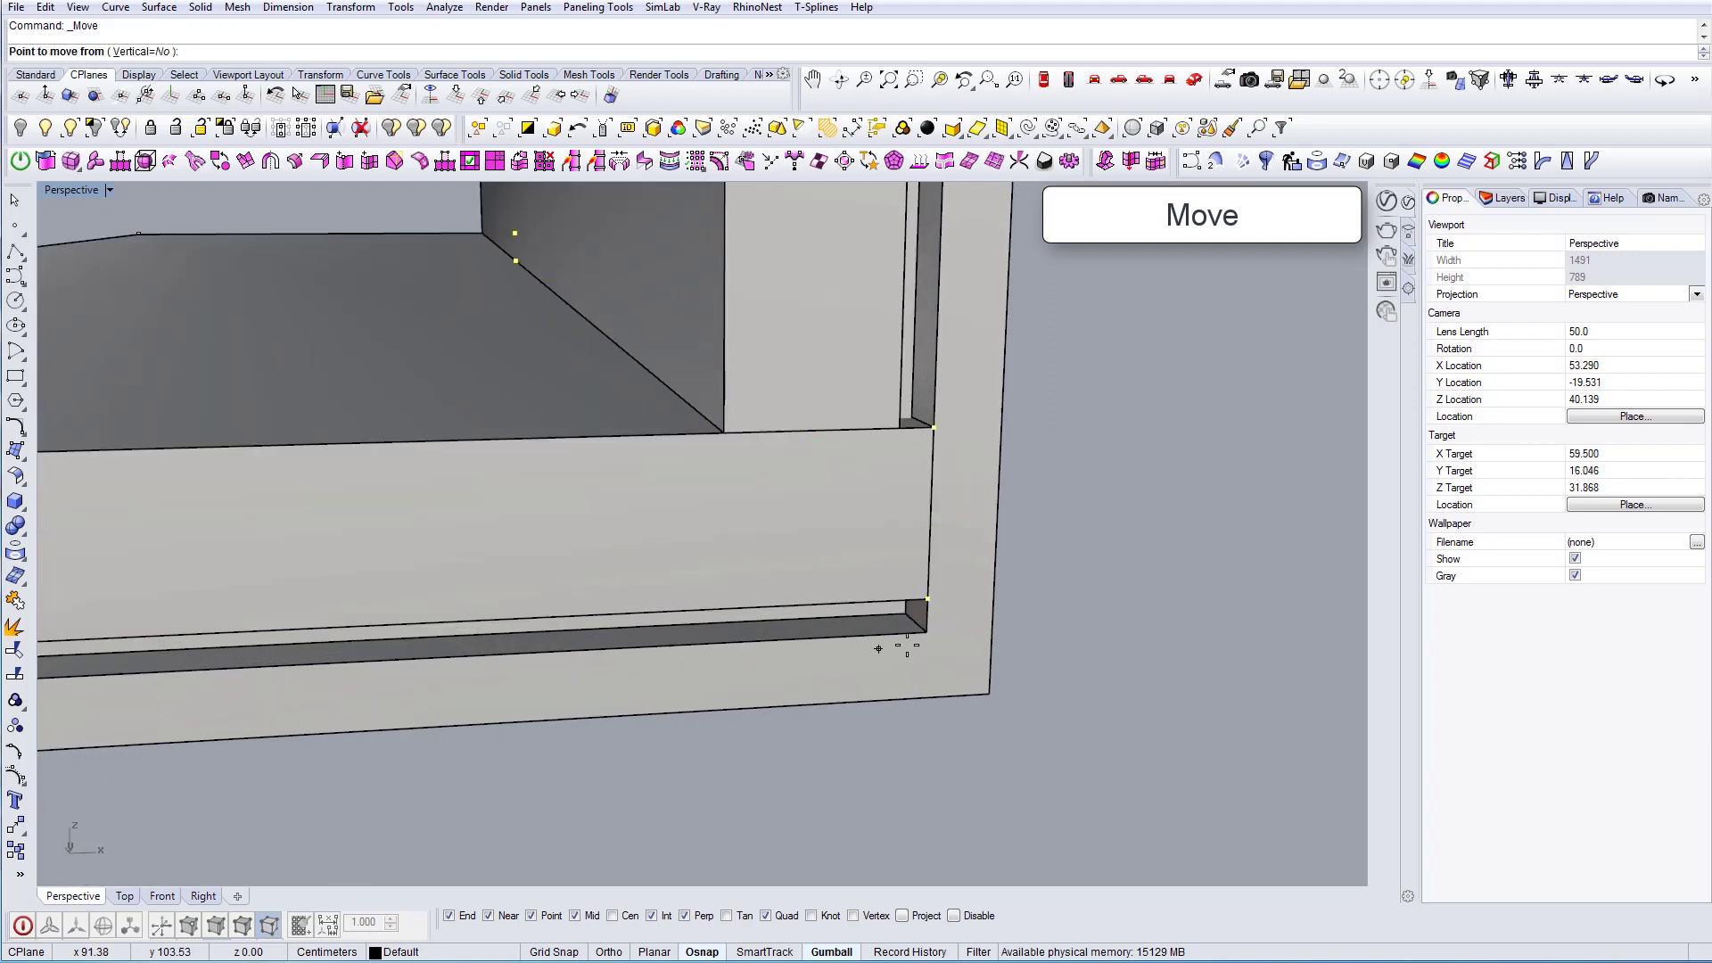
left_click(927, 605)
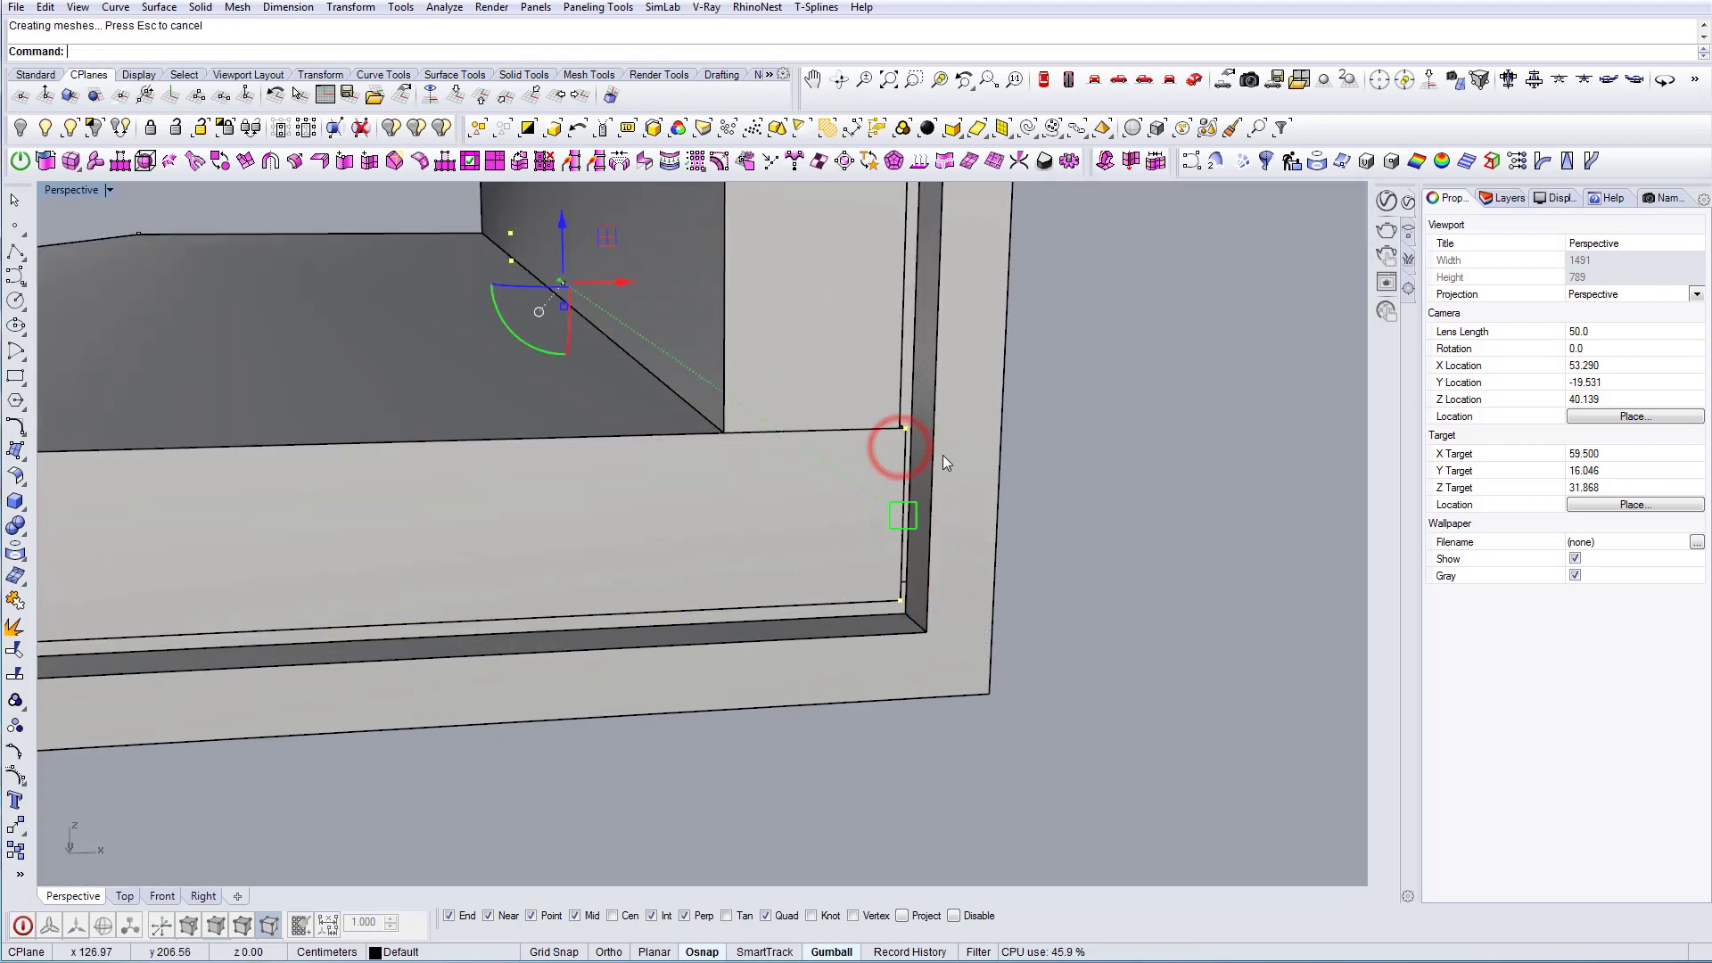
key("Escape")
key("ctrl+z")
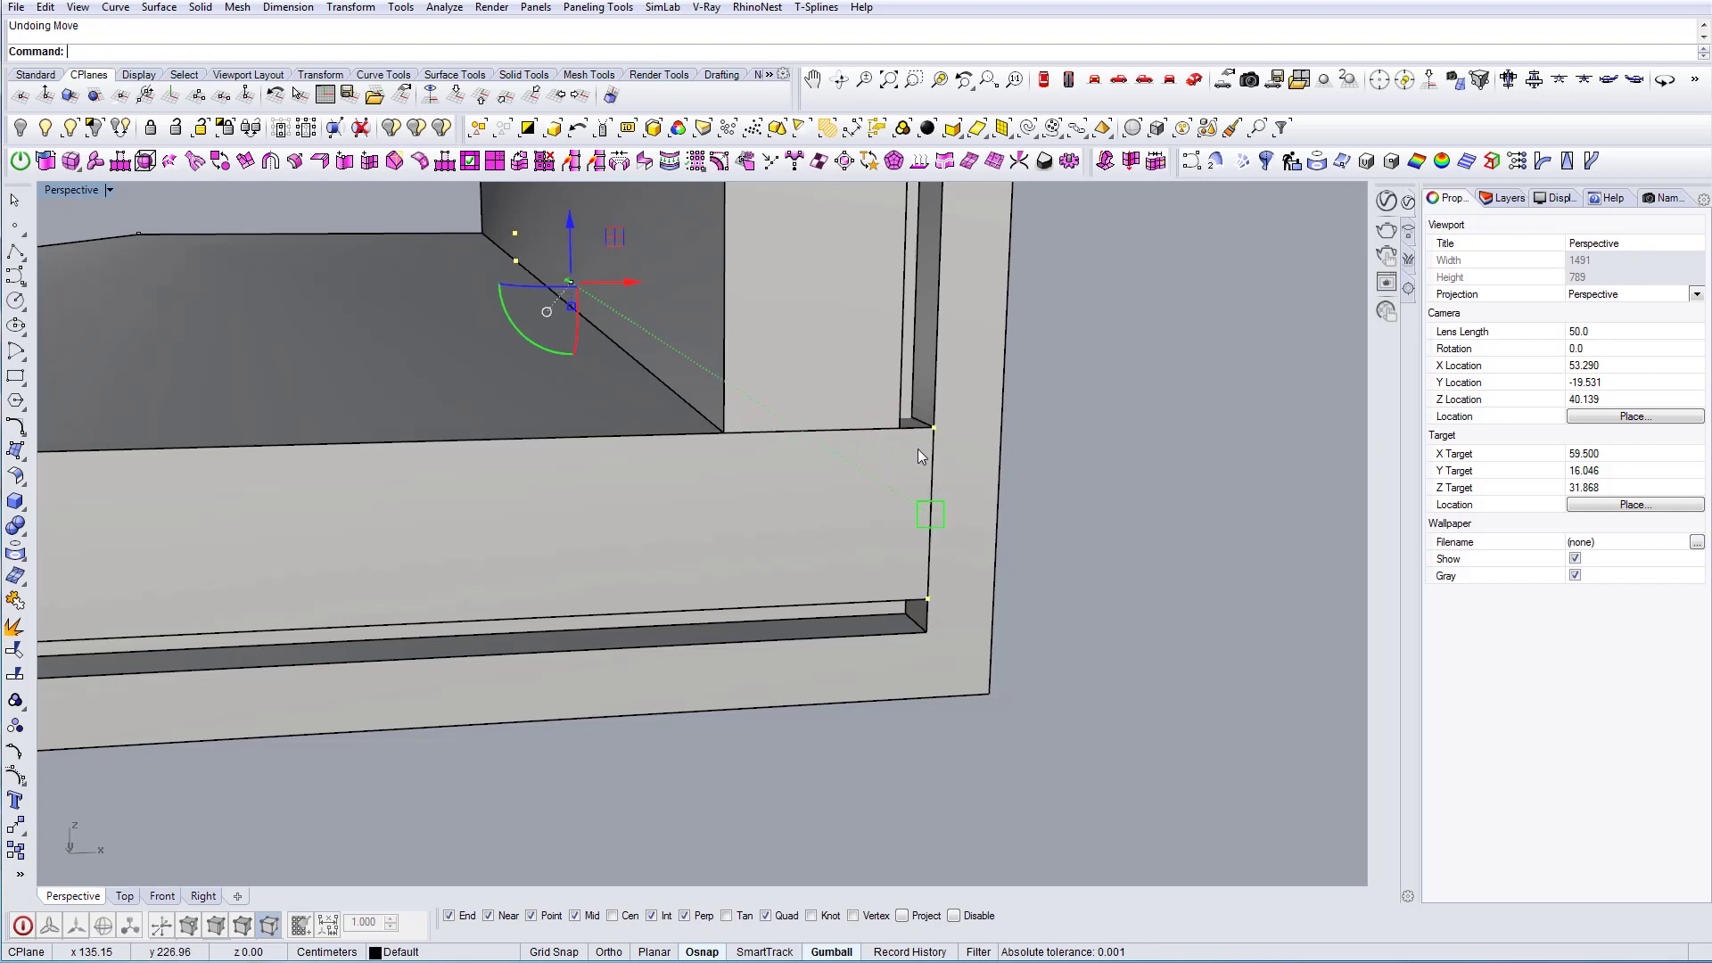
Shorten the tread by moving its back end points to line up with the rear face of the riser above
type("m")
key("Return")
left_click(928, 600)
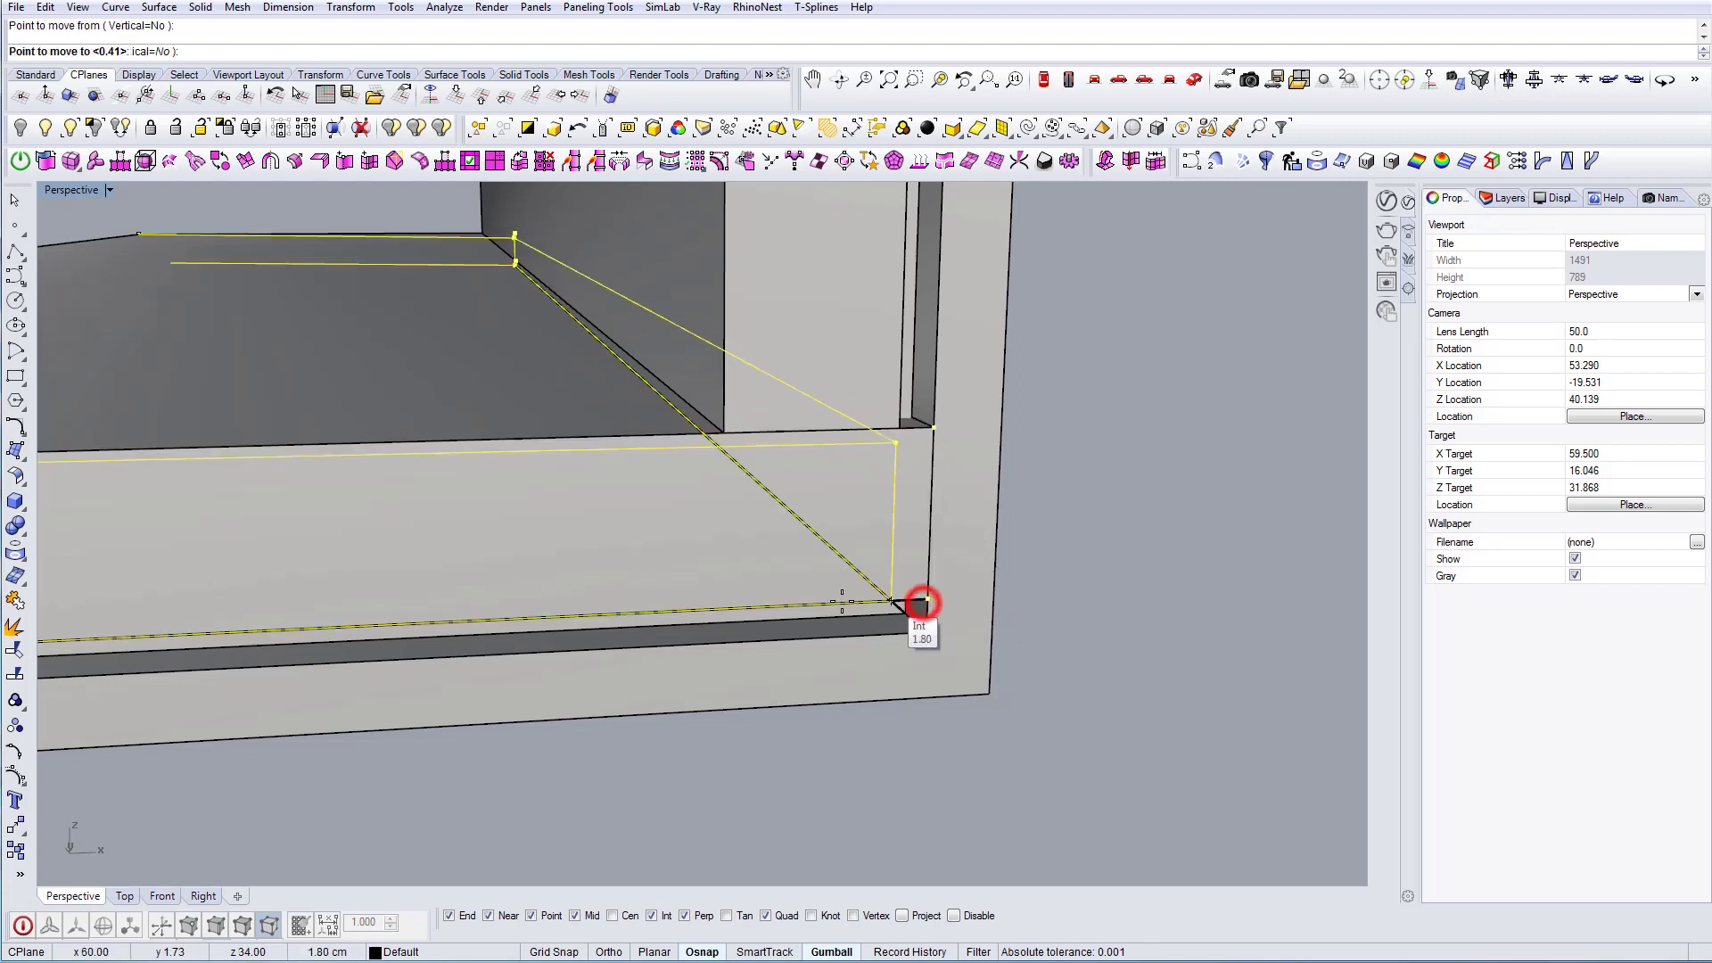
left_click(900, 434)
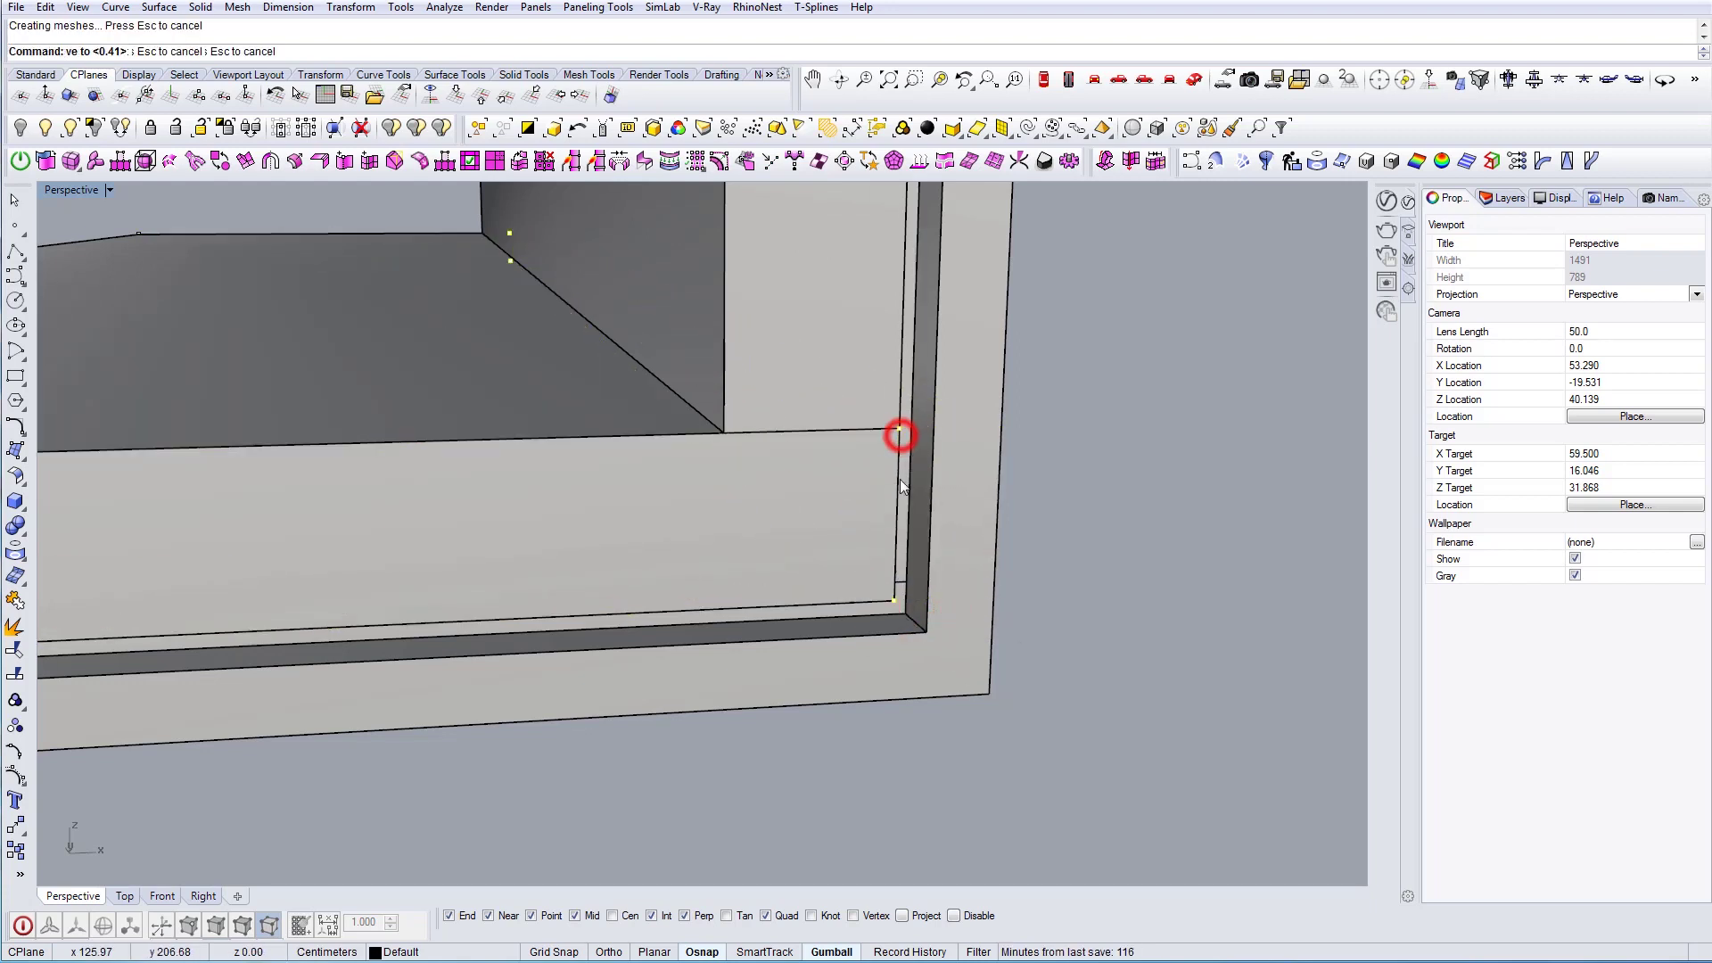
Delete the copied tread group from the step above the shortened tread
right_click_drag(798, 525, 810, 302)
scroll(853, 538, "down", 10)
scroll(719, 422, "up", 2)
right_click_drag(717, 617, 840, 329, "shift")
scroll(817, 560, "down", 4)
scroll(840, 329, "up", 3)
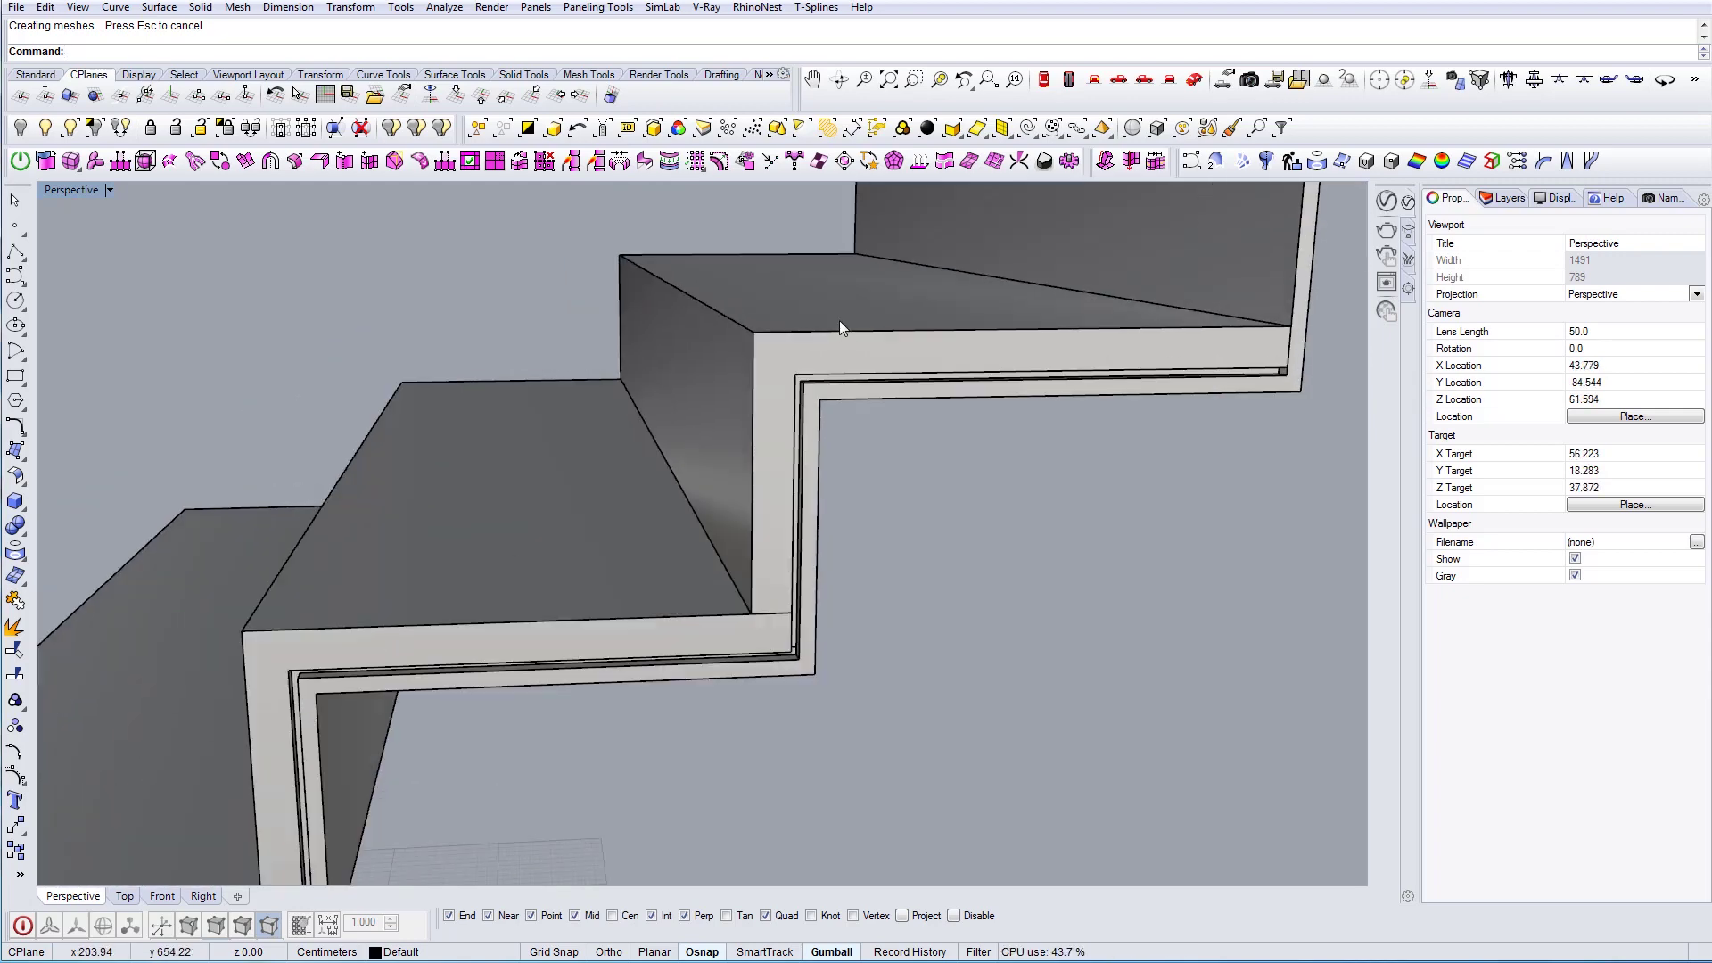
left_click(832, 333)
key("Escape")
Group the shortened tread with the thin layer beneath it
left_click(721, 617)
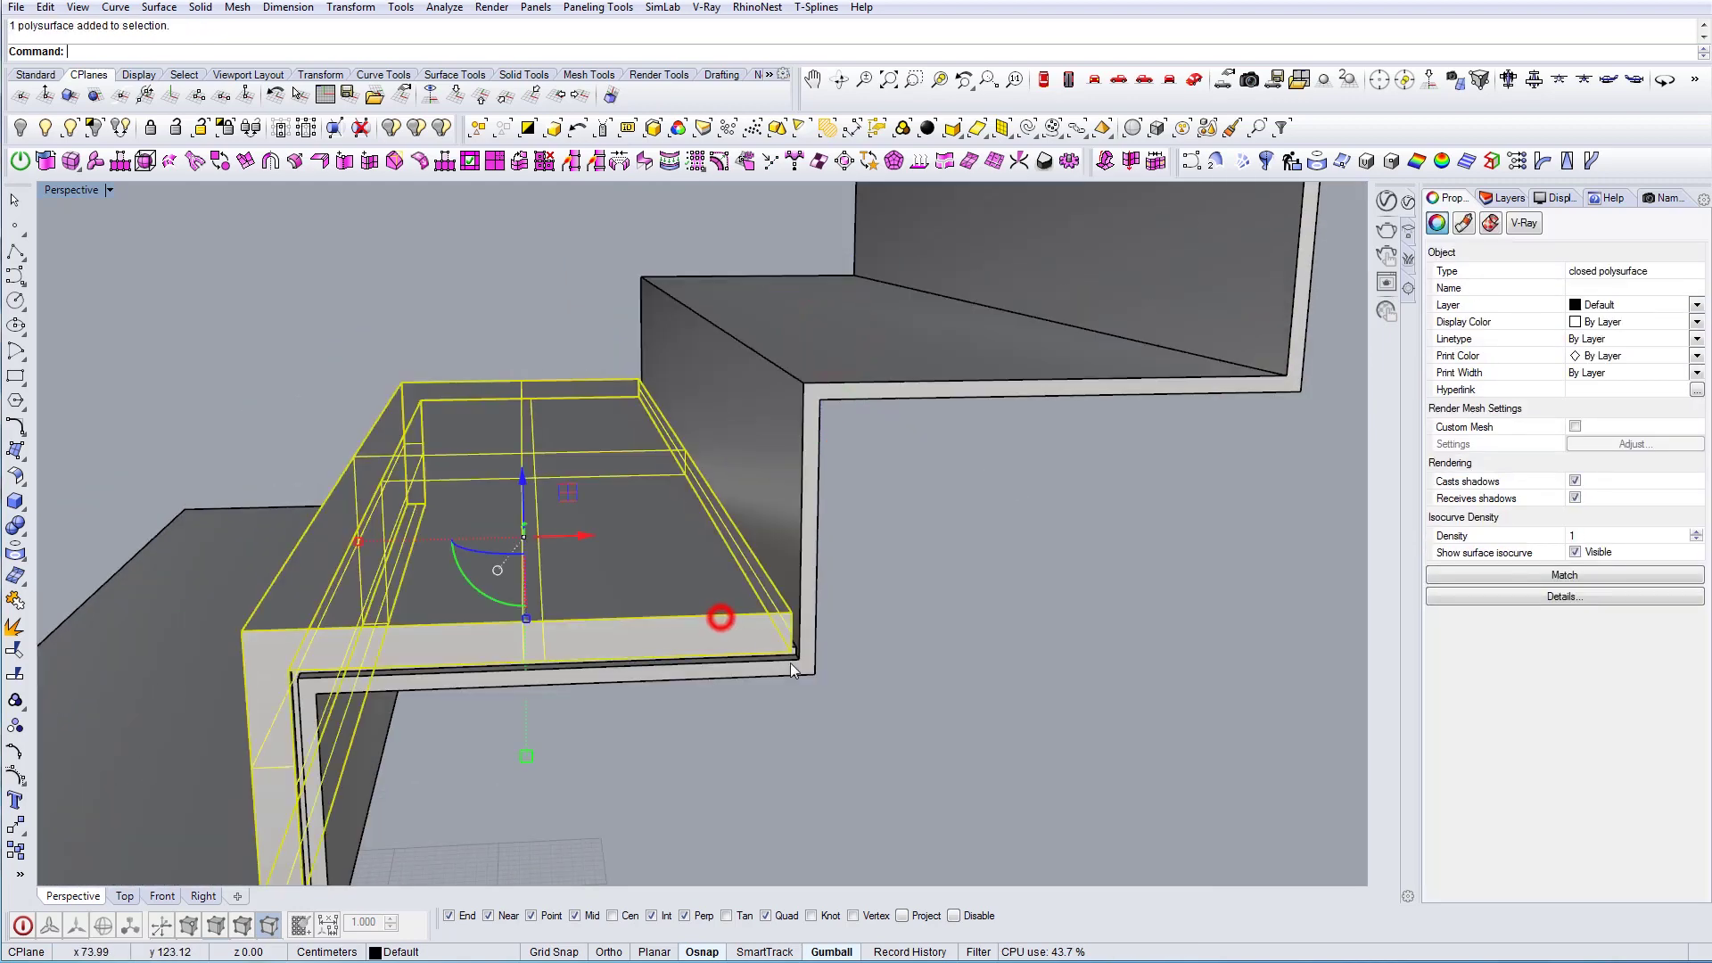
scroll(798, 654, "up", 5)
left_click(788, 640, "shift")
scroll(790, 641, "down", 5)
type("GR")
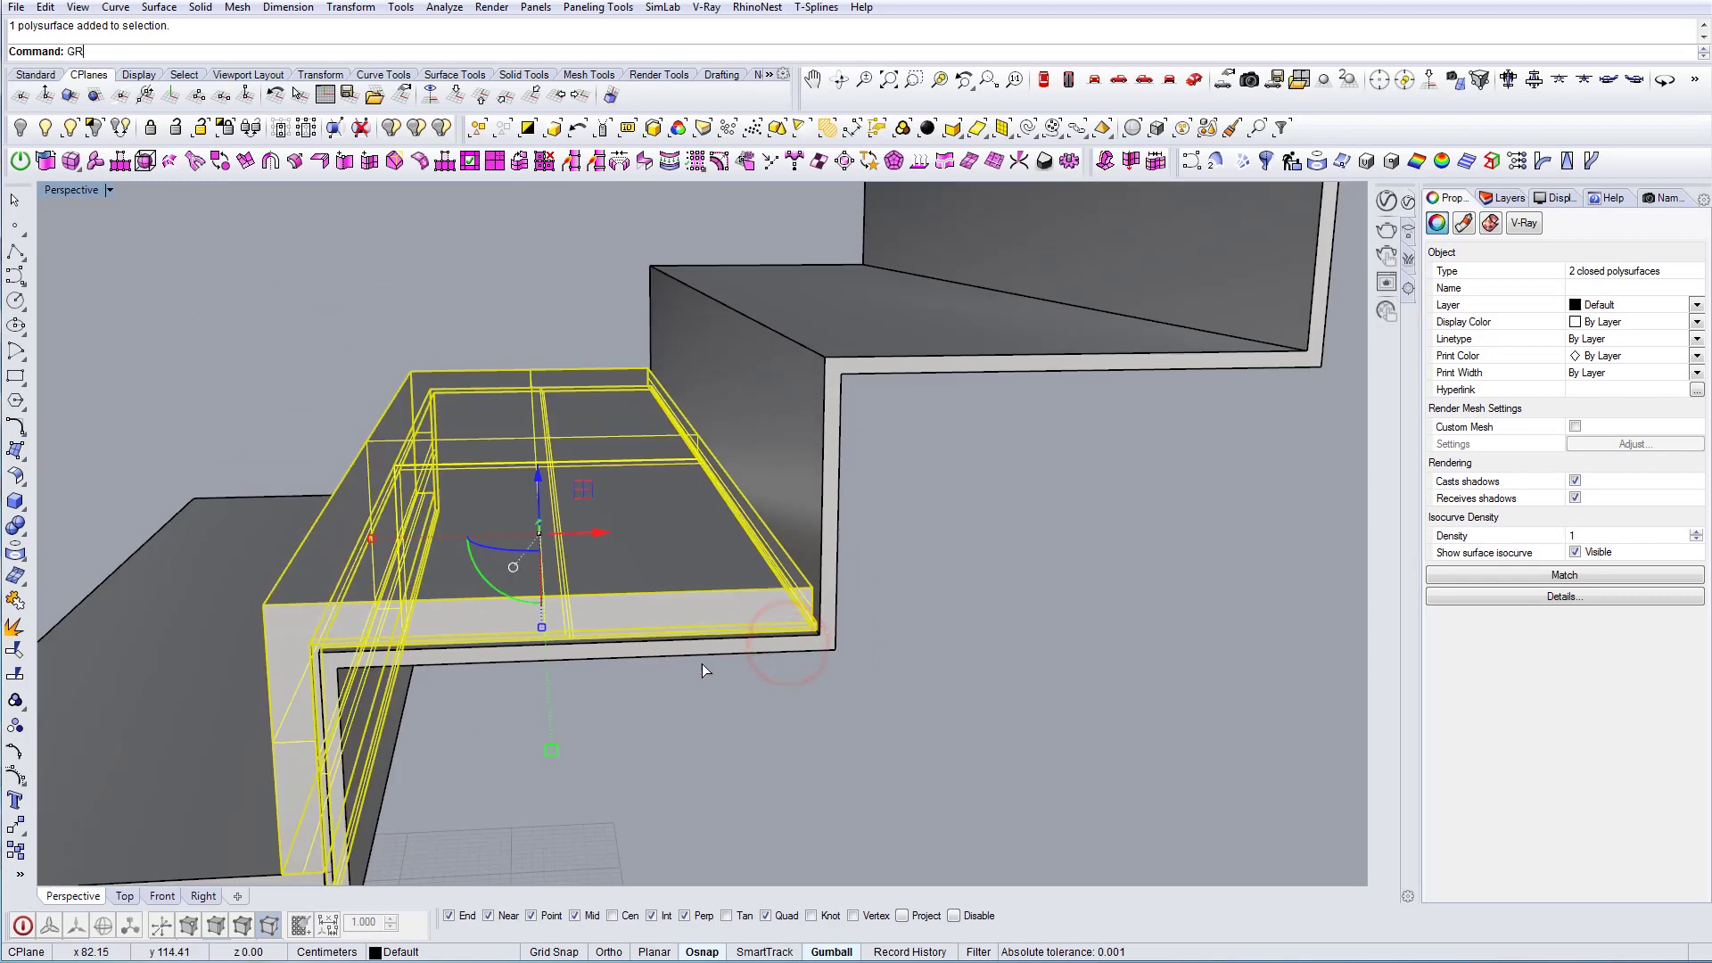
key("Return")
Copy the shortened tread group up one step, using the matching outer corners of the stair slab as base and target points
right_click_drag(702, 663, 776, 500, "shift")
left_click(775, 500)
left_click(649, 361)
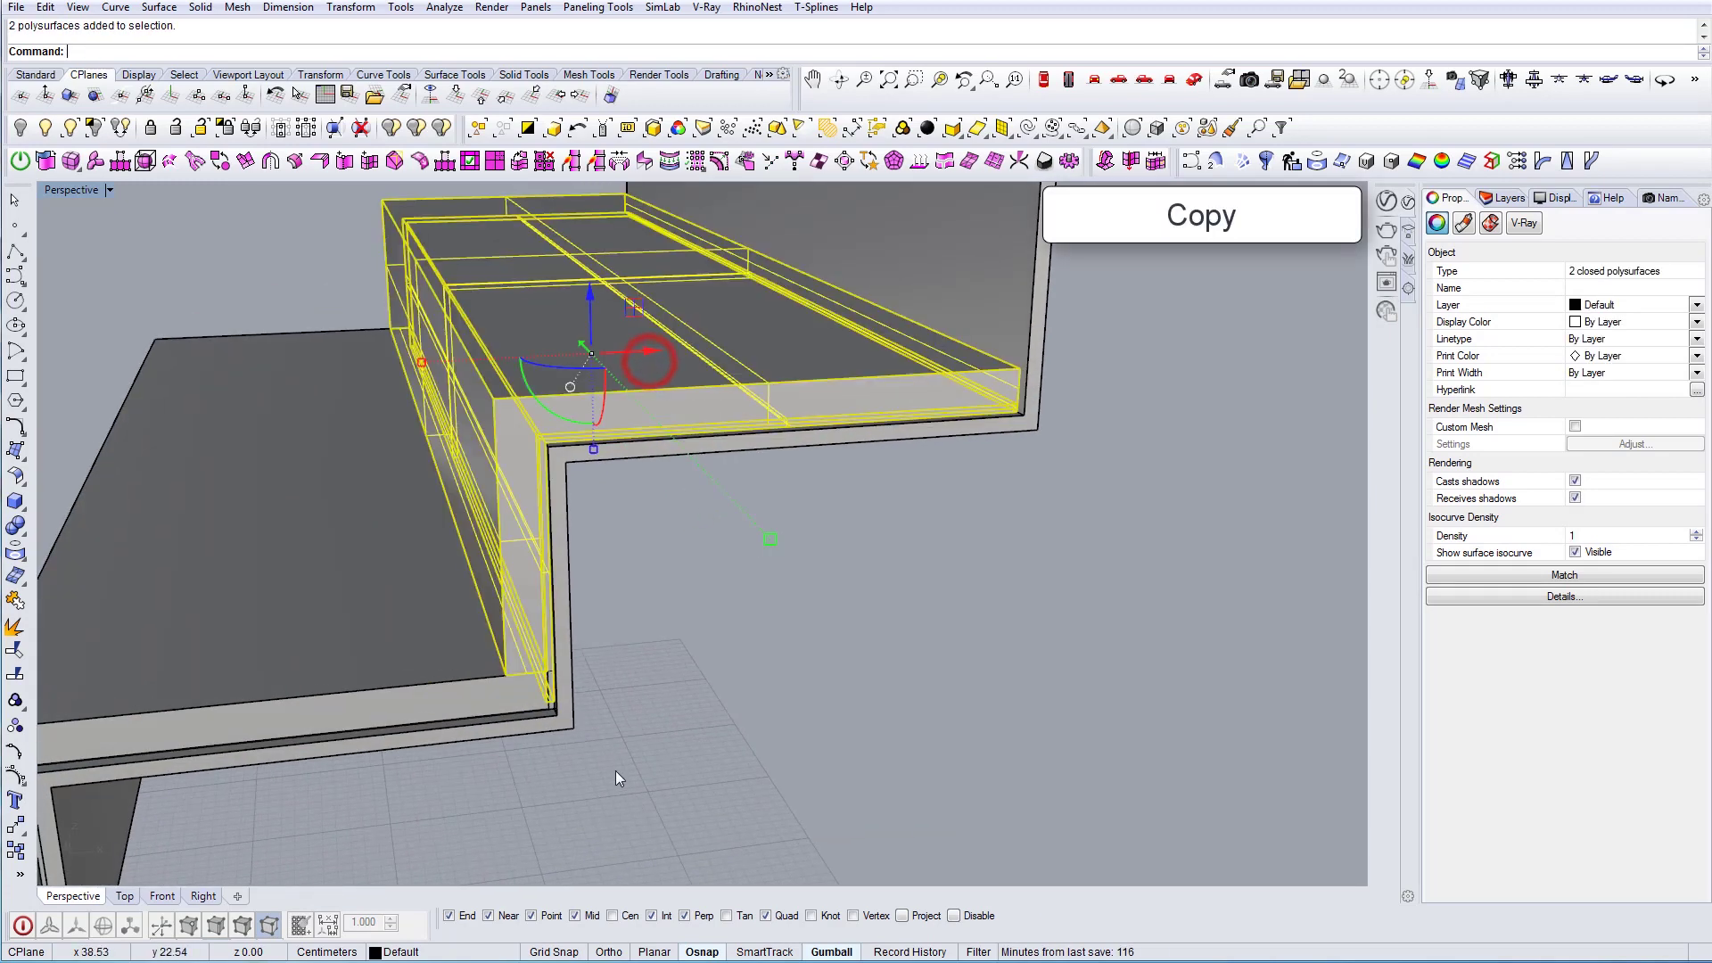
type("co")
key("Return")
left_click(575, 730)
scroll(580, 731, "down", 5)
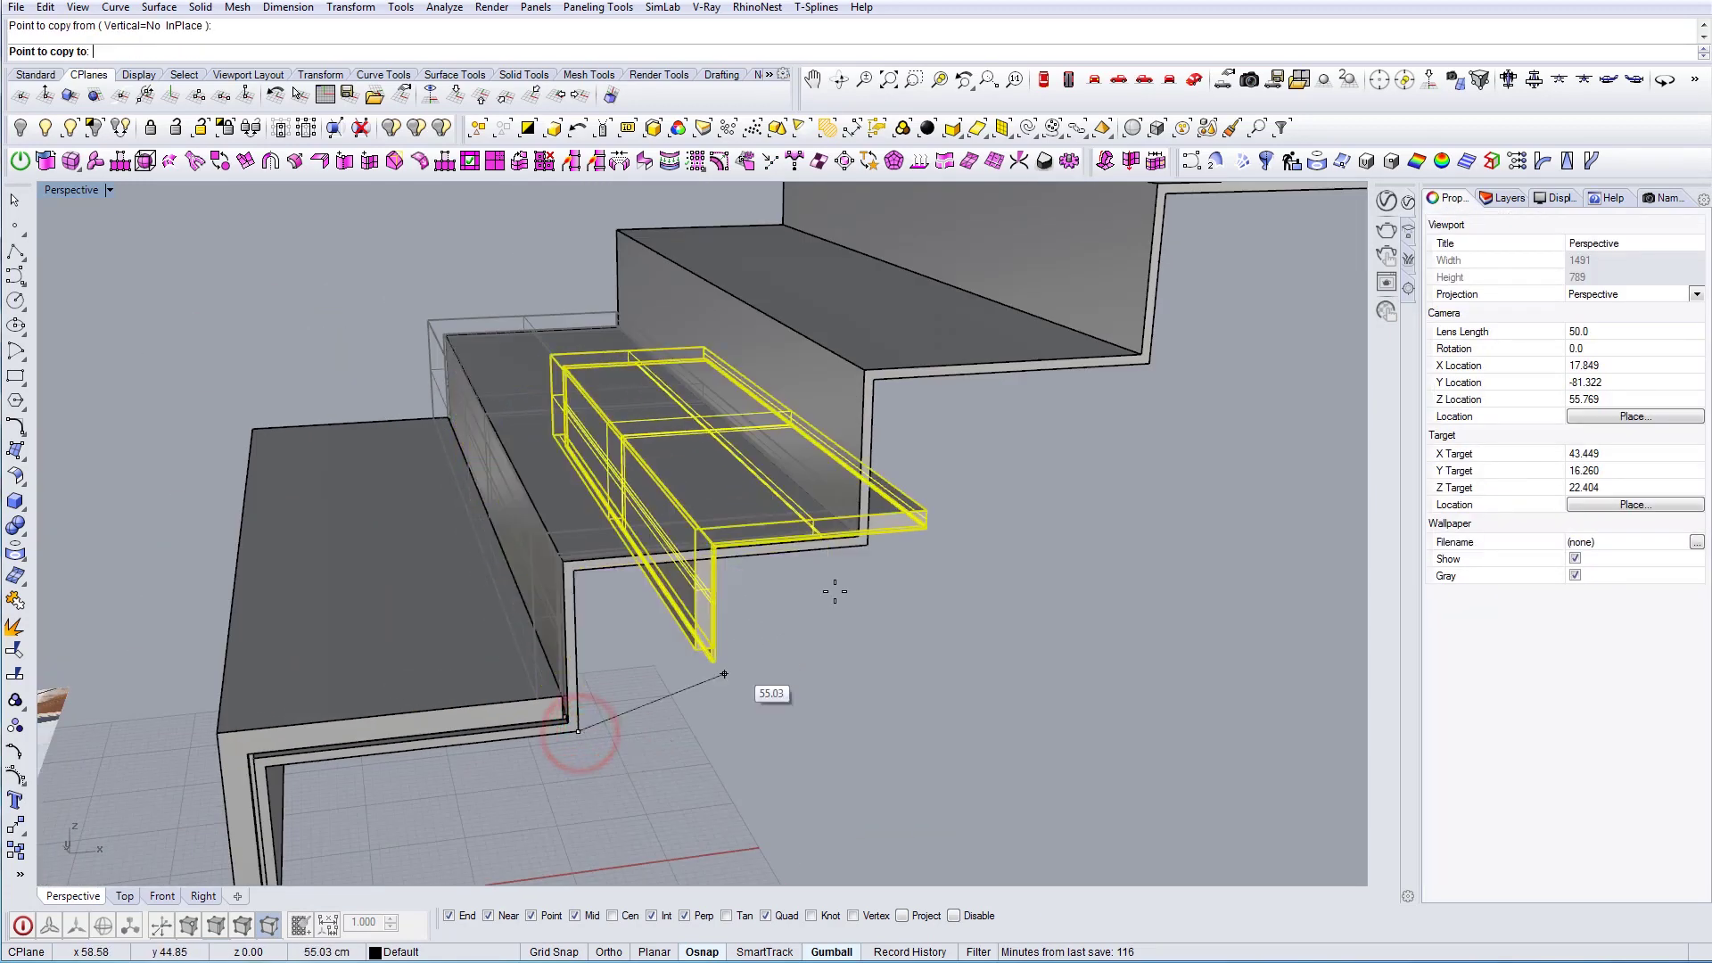
left_click(873, 550)
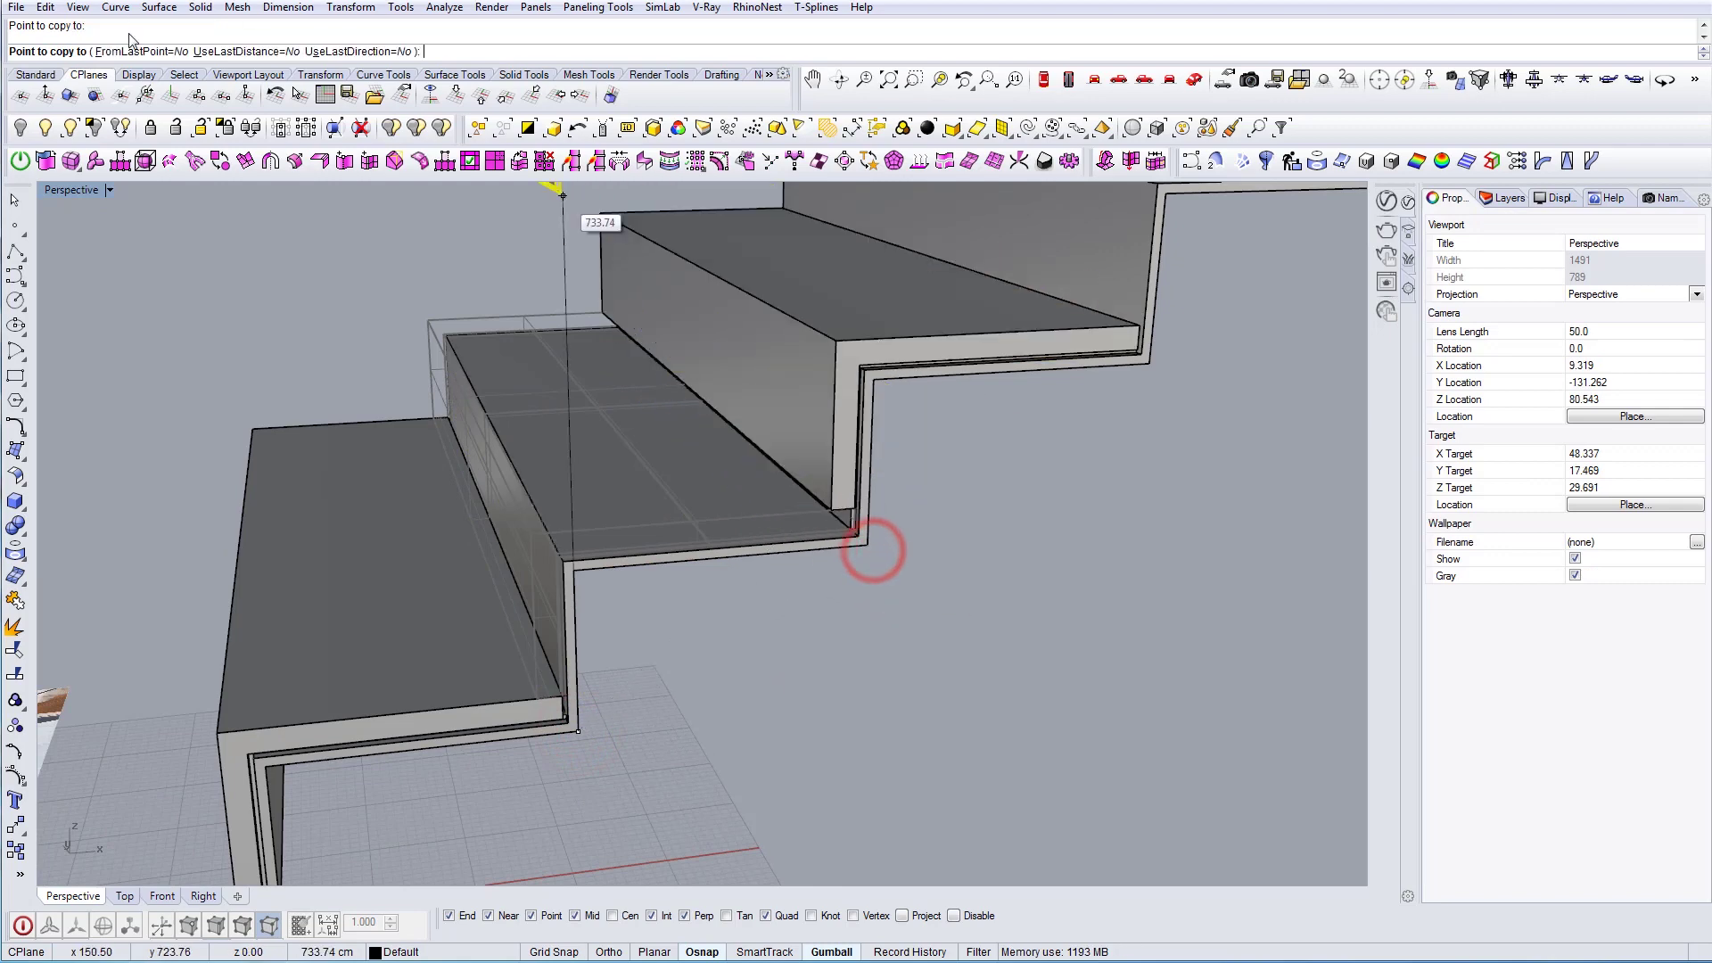
Repeat the copy up to the top step in the Back view with FromLastPoint, UseLastDistance and UseLastDirection set to Yes
left_click(143, 52)
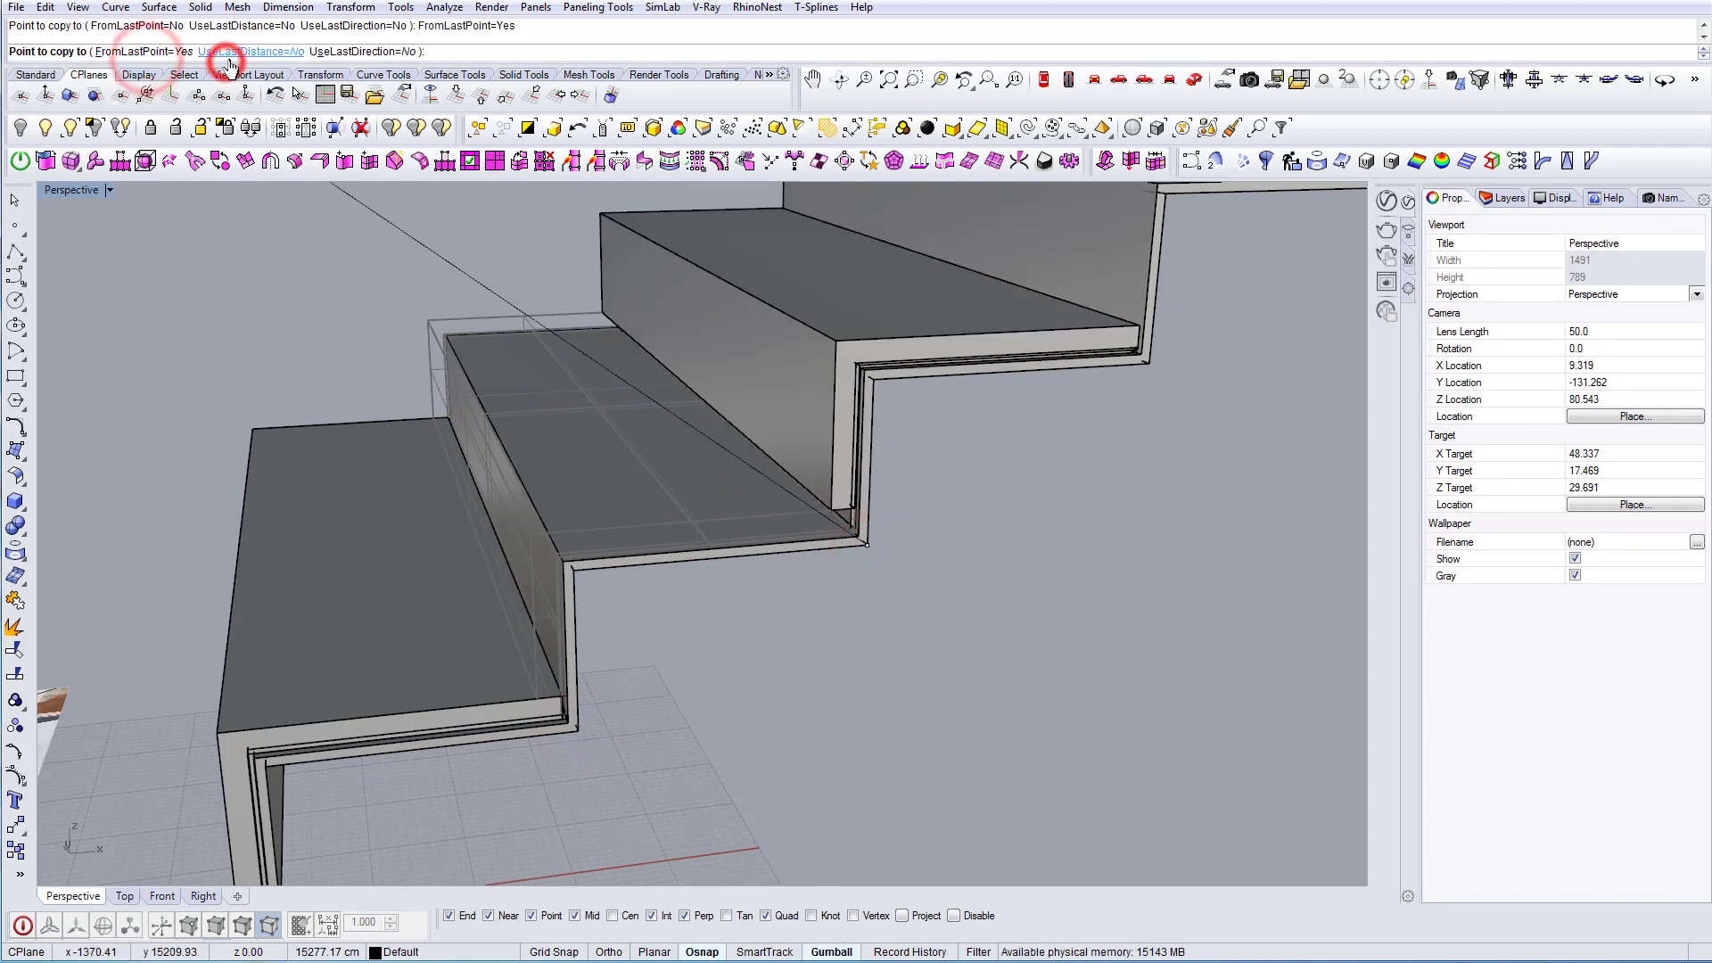
left_click(230, 54)
left_click(387, 53)
scroll(392, 726, "down", 5)
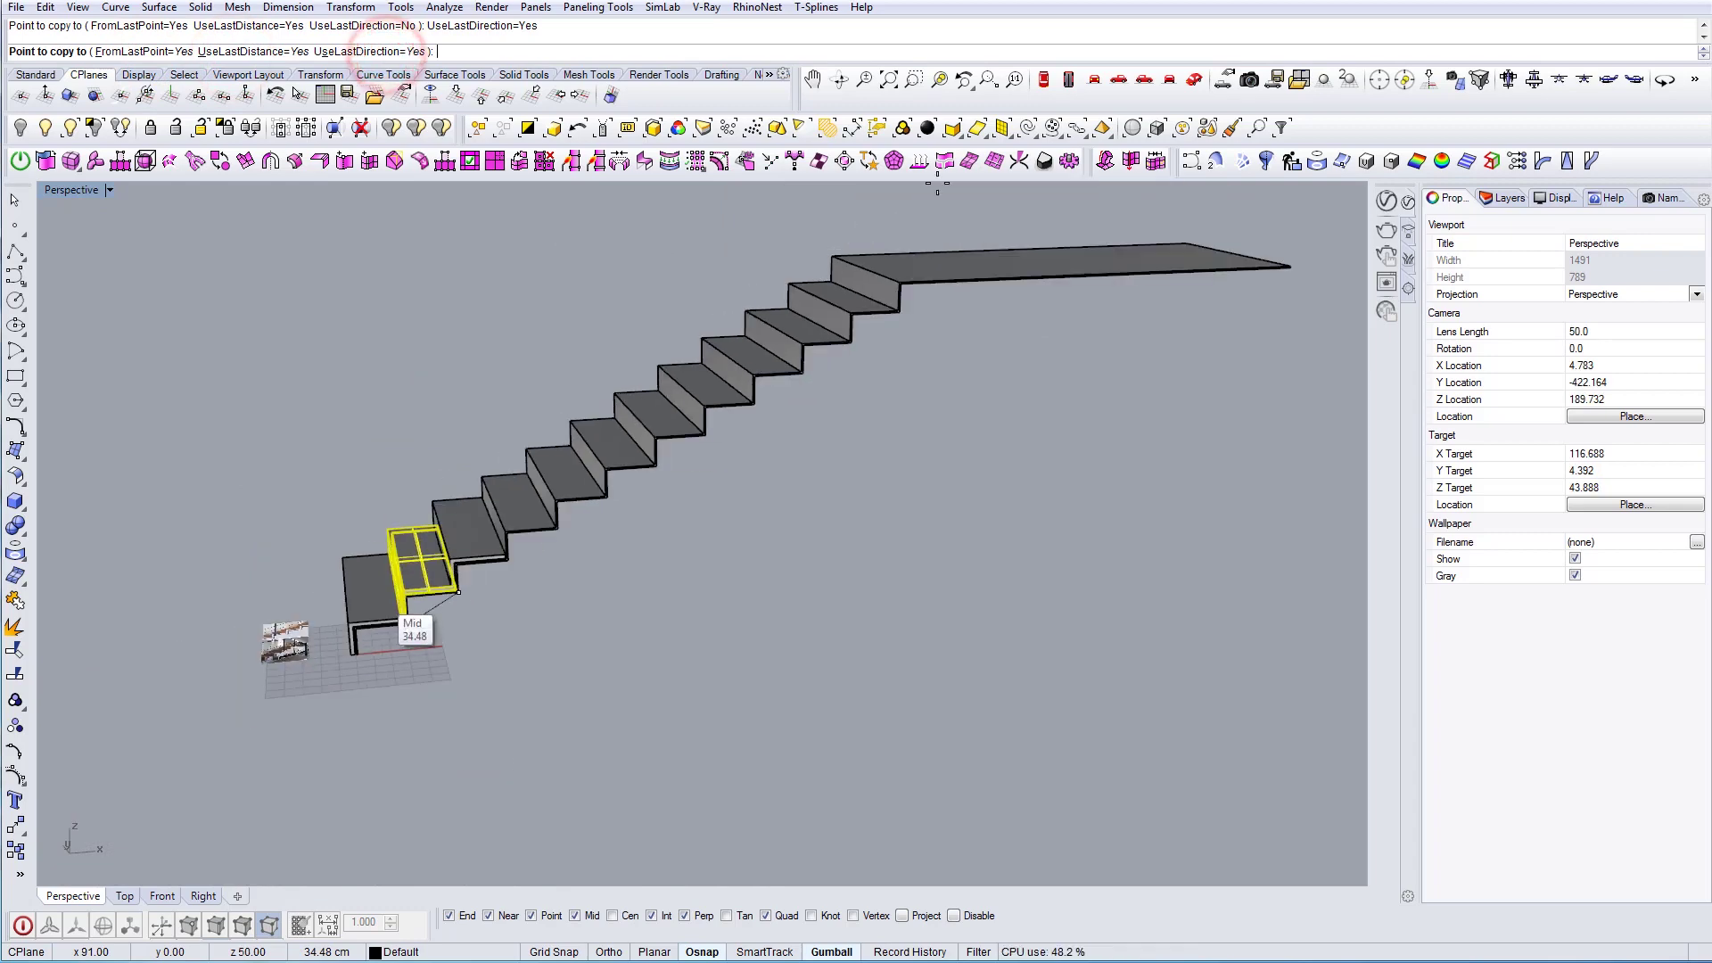
left_click(1117, 83)
left_click(1168, 81)
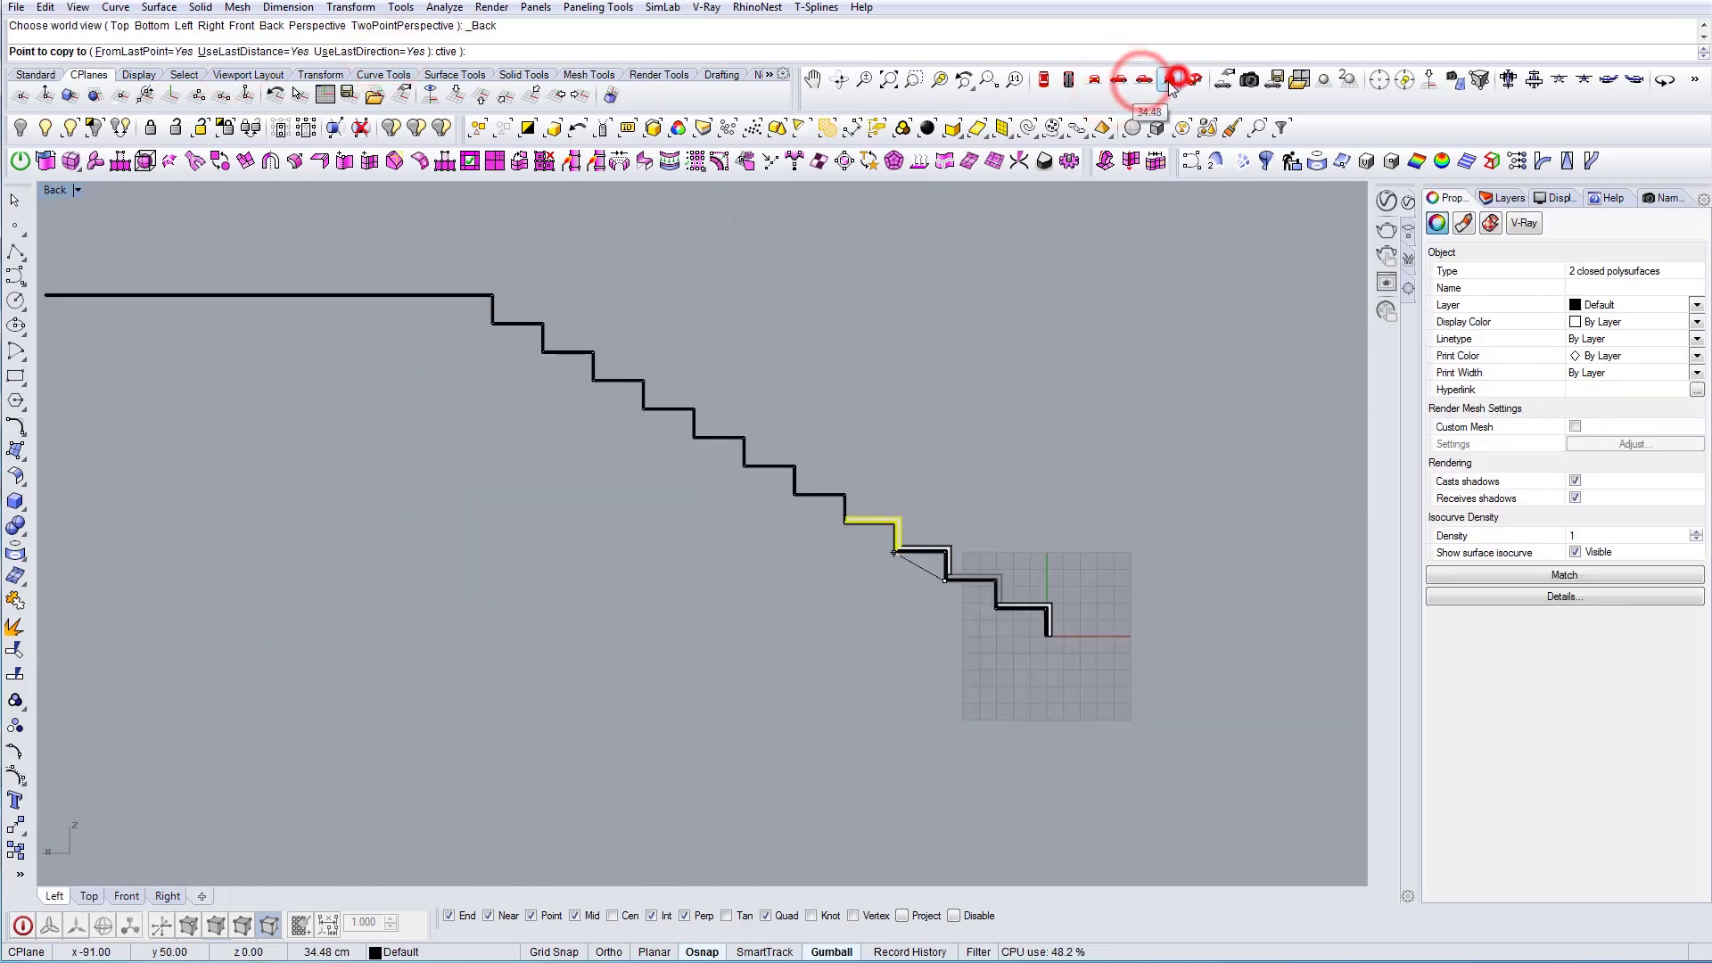
left_click(807, 324)
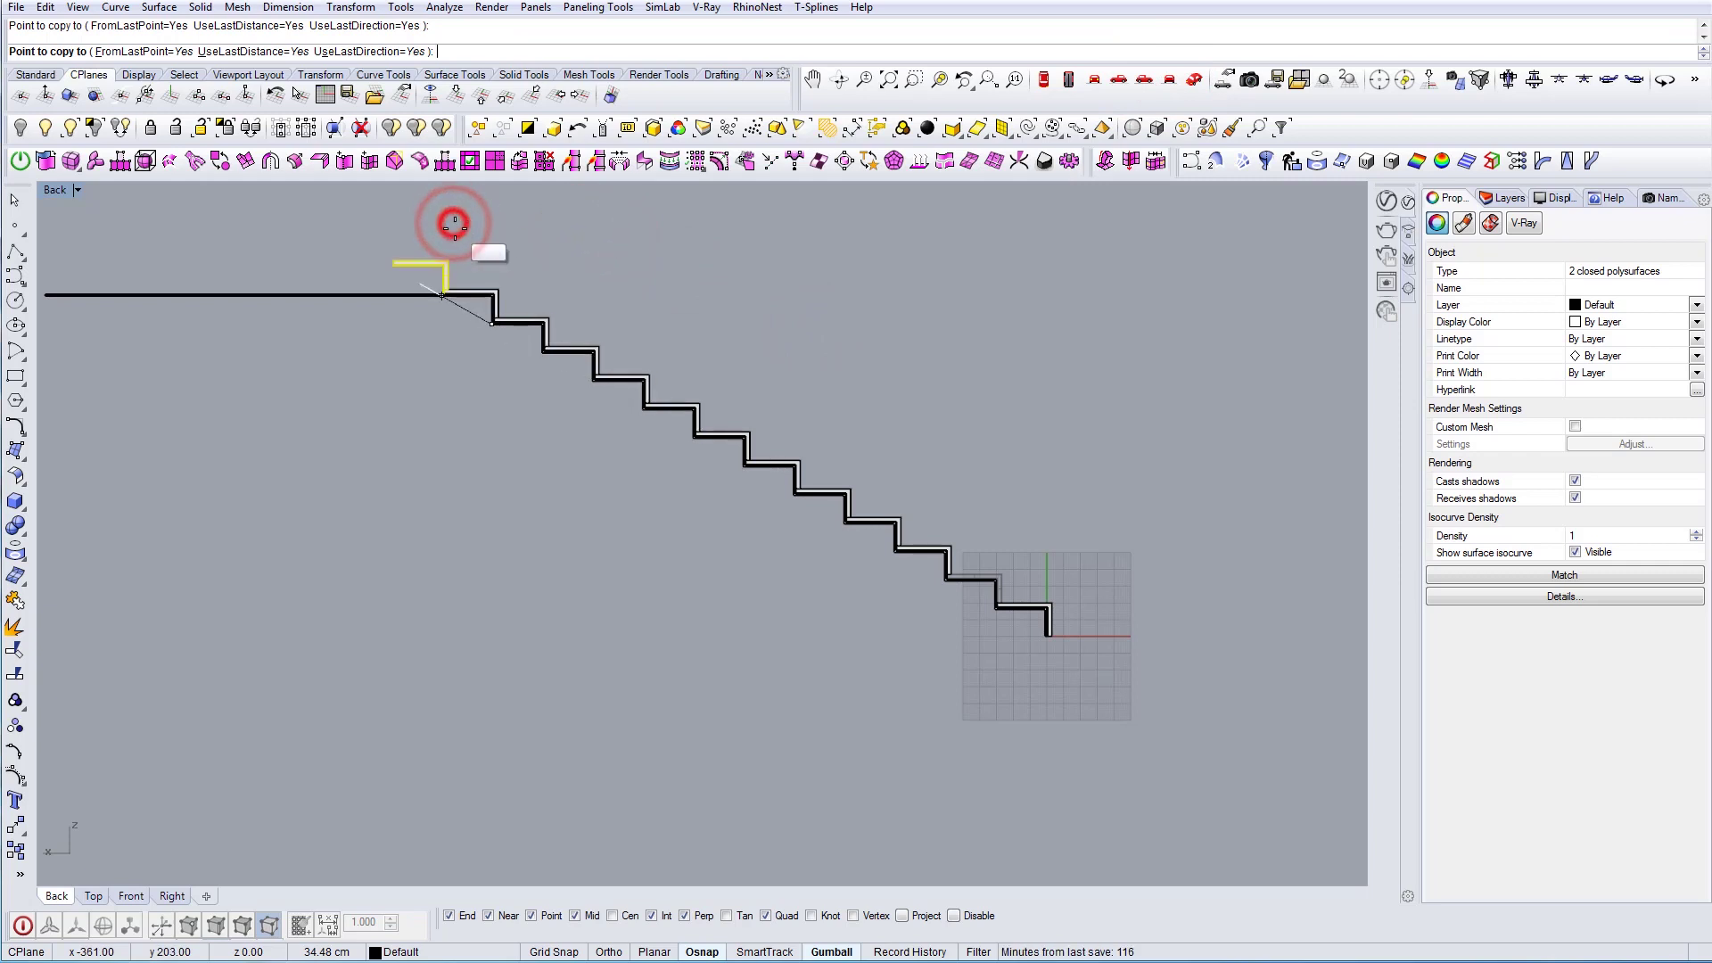
Examine how the topmost tread group sits on the edge of the landing
scroll(448, 282, "up", 6)
right_click_drag(597, 316, 724, 442)
scroll(739, 415, "down", 6)
scroll(702, 457, "up", 10)
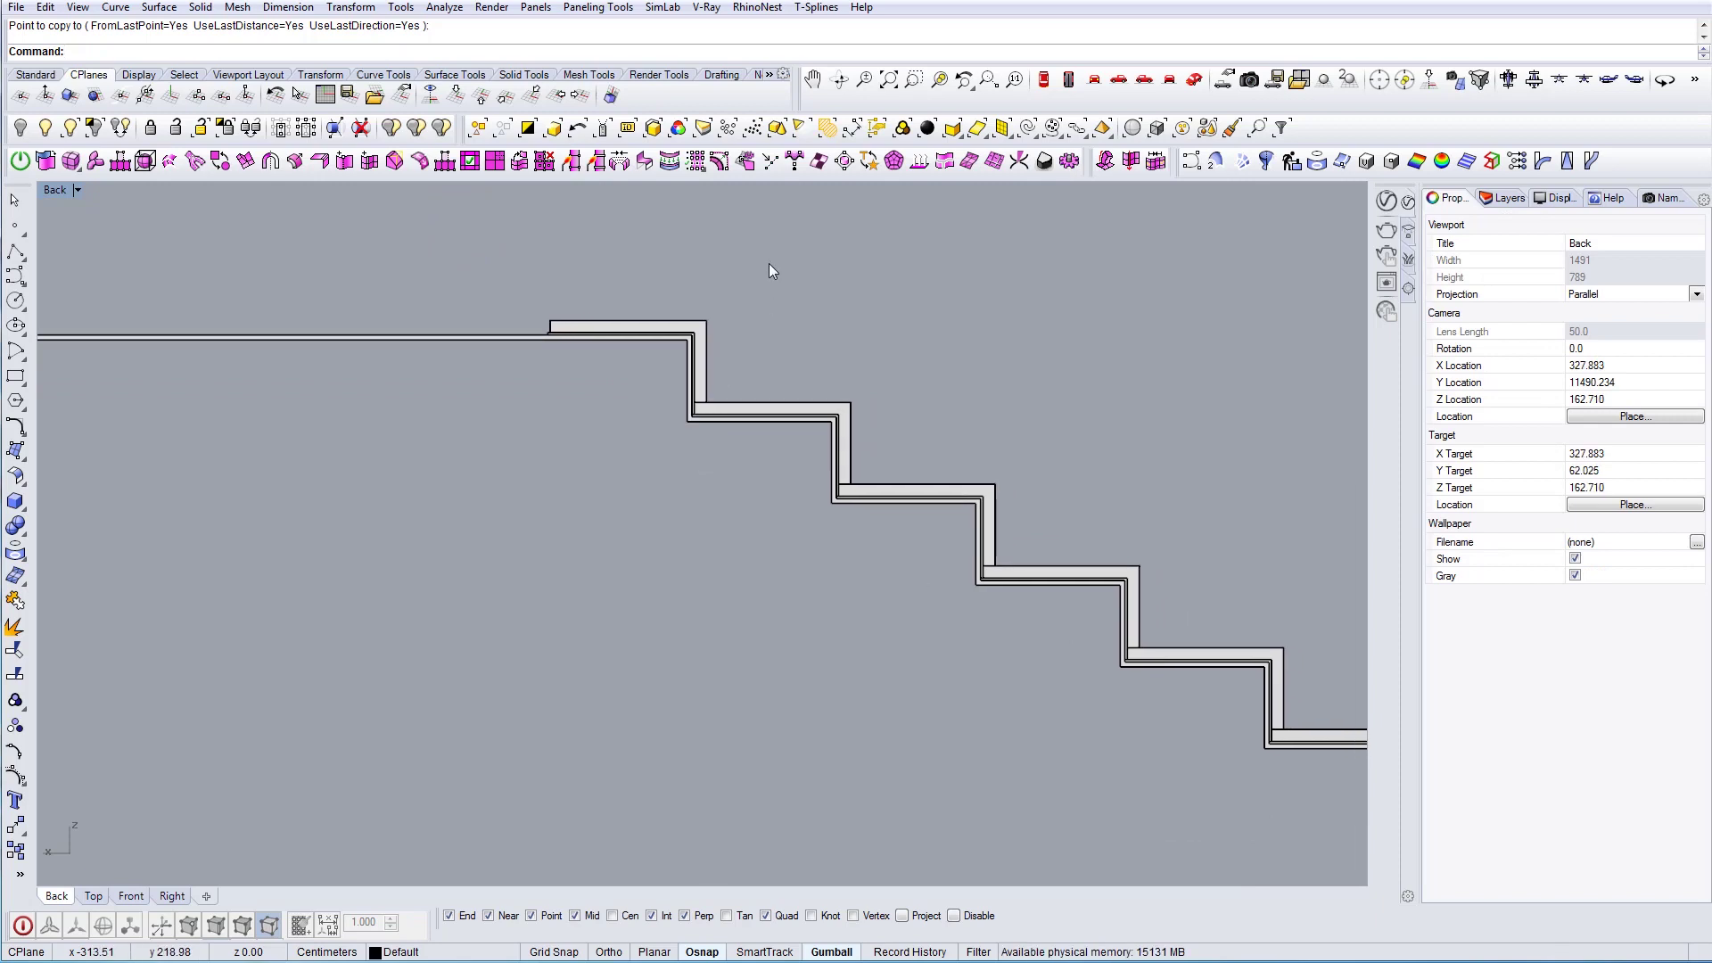
scroll(607, 285, "up", 4)
scroll(528, 380, "up", 6)
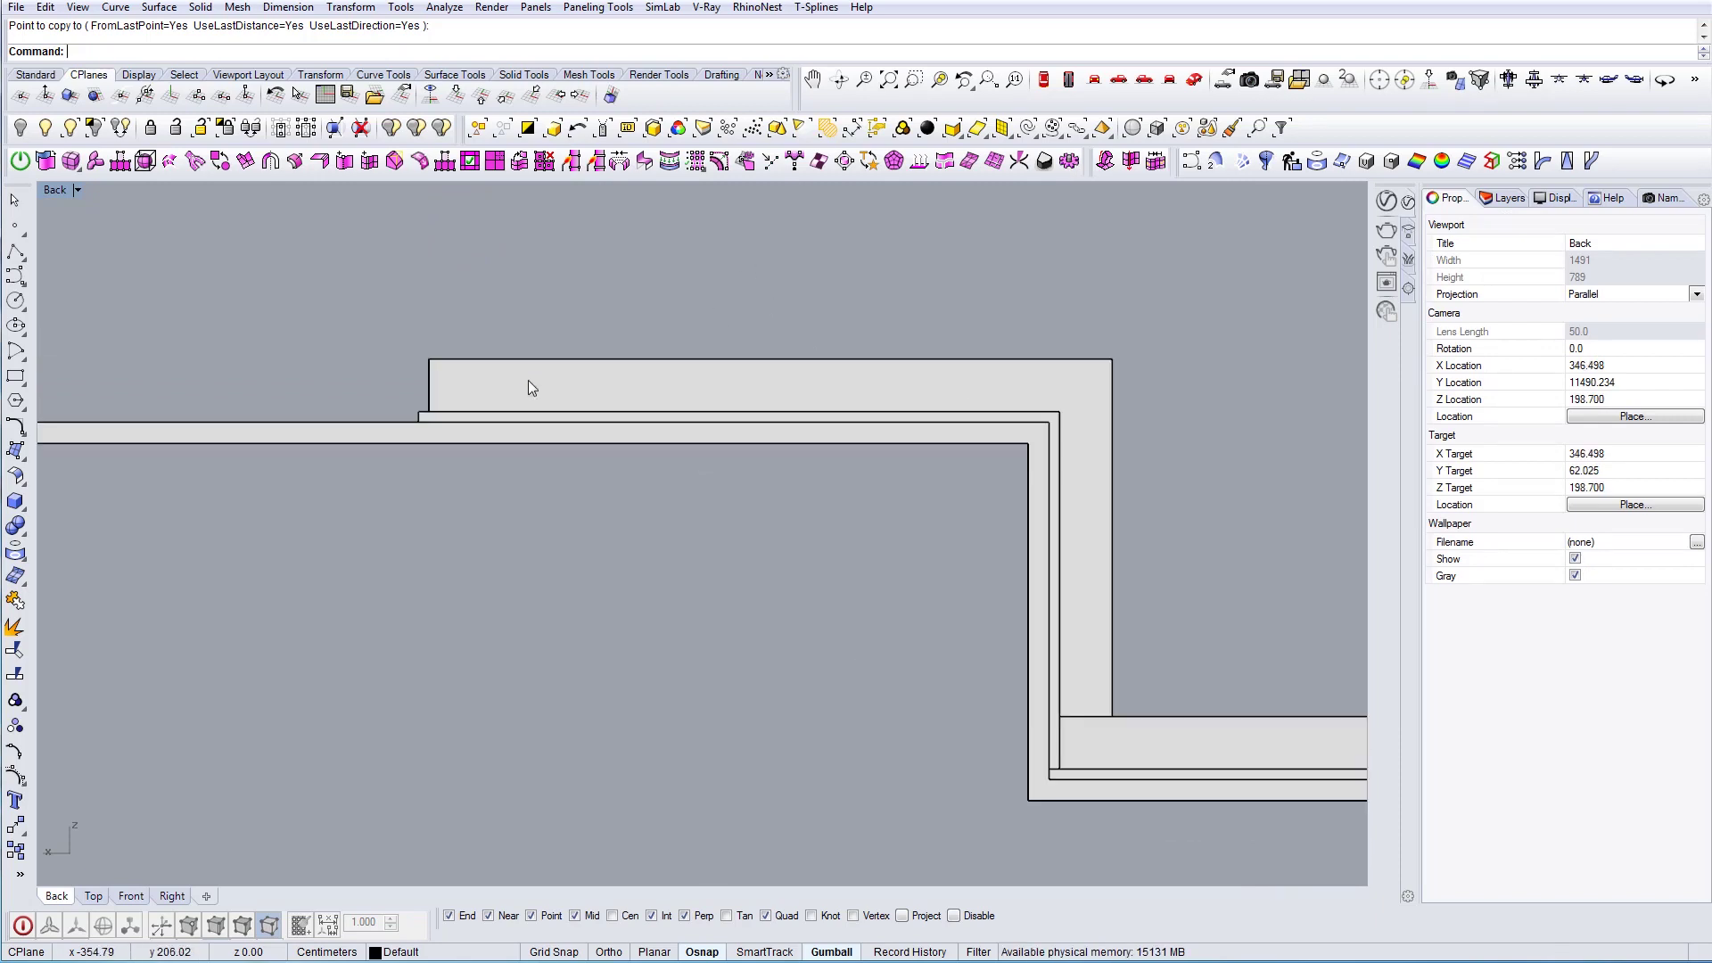
left_click(528, 380)
scroll(516, 411, "up", 4)
scroll(611, 460, "down", 6)
right_click_drag(786, 467, 741, 466)
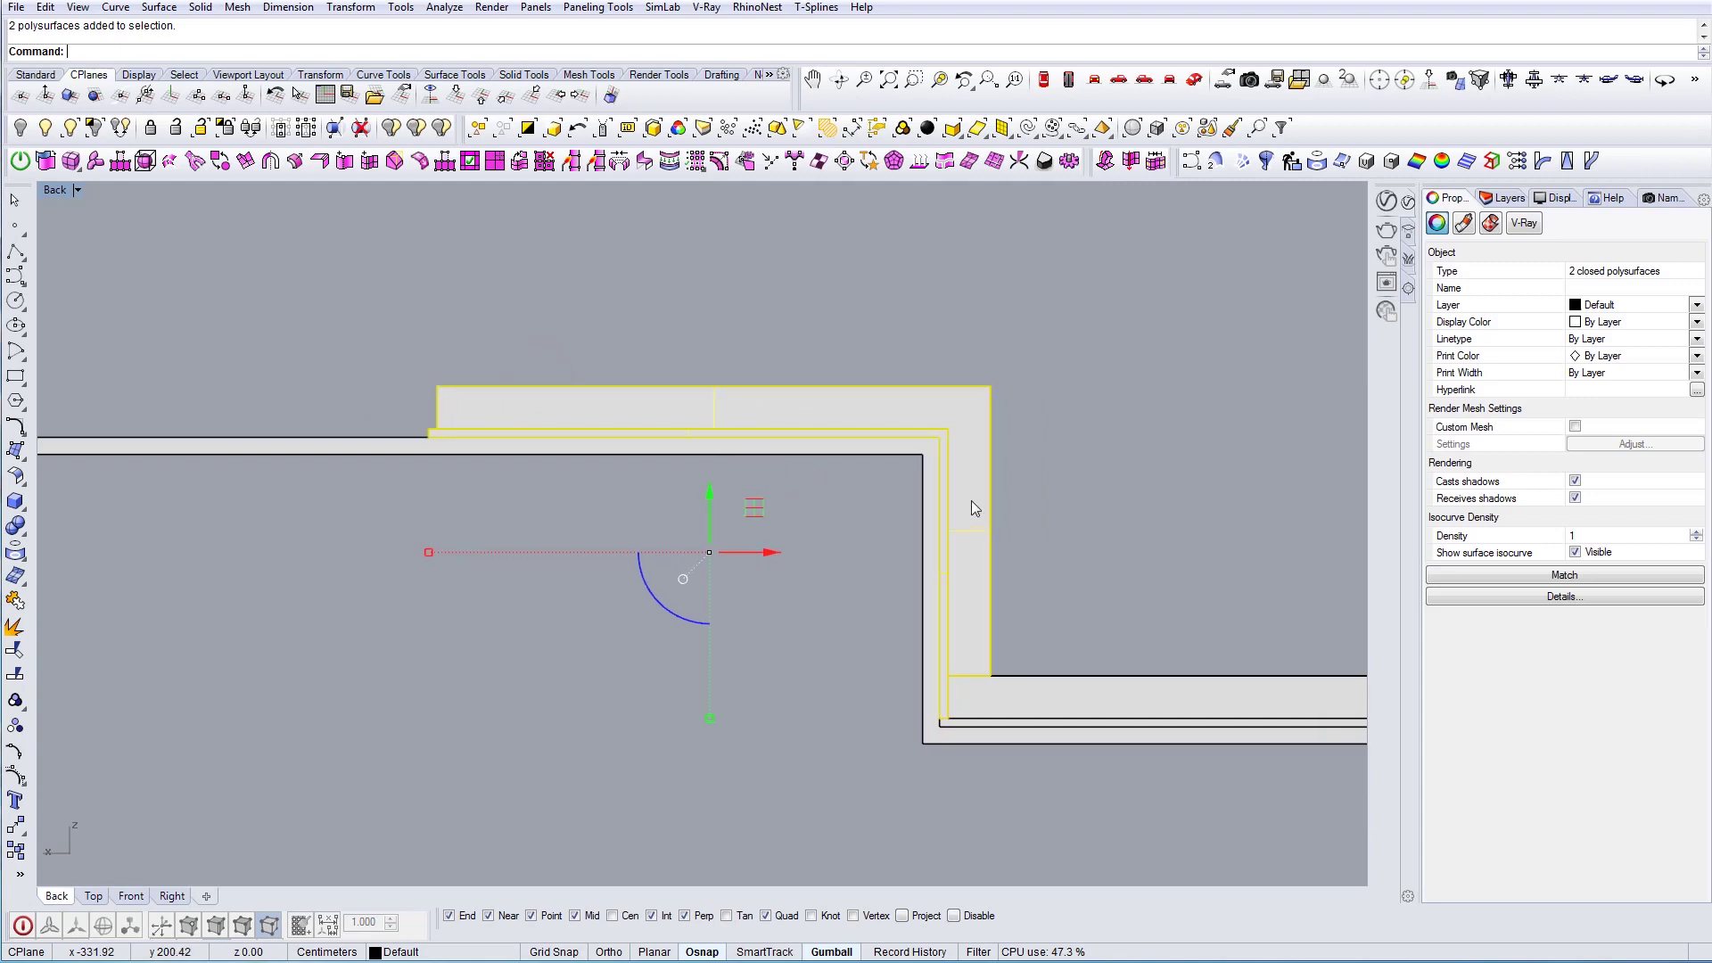
scroll(986, 474, "up", 2)
key("Escape")
Draw a horizontal line from the landing slab's upper outer corner, across the top riser and past its front face
right_click_drag(910, 498, 852, 513)
type("L")
key("Return")
scroll(887, 479, "up", 2)
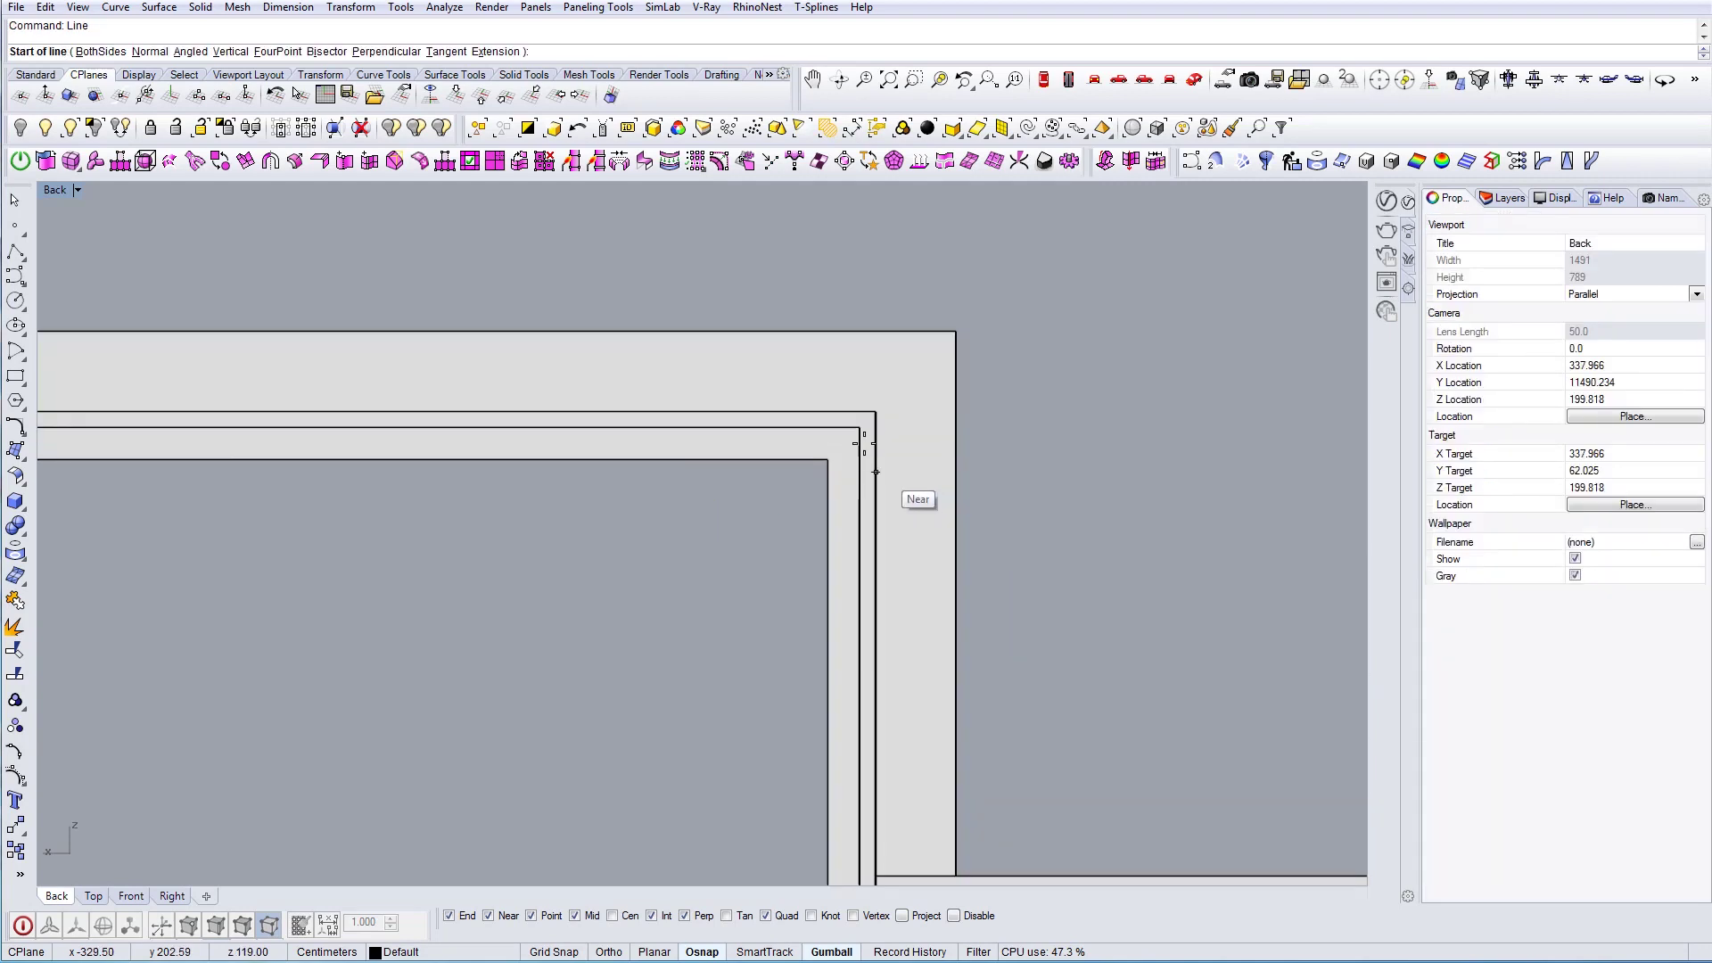
left_click(859, 430)
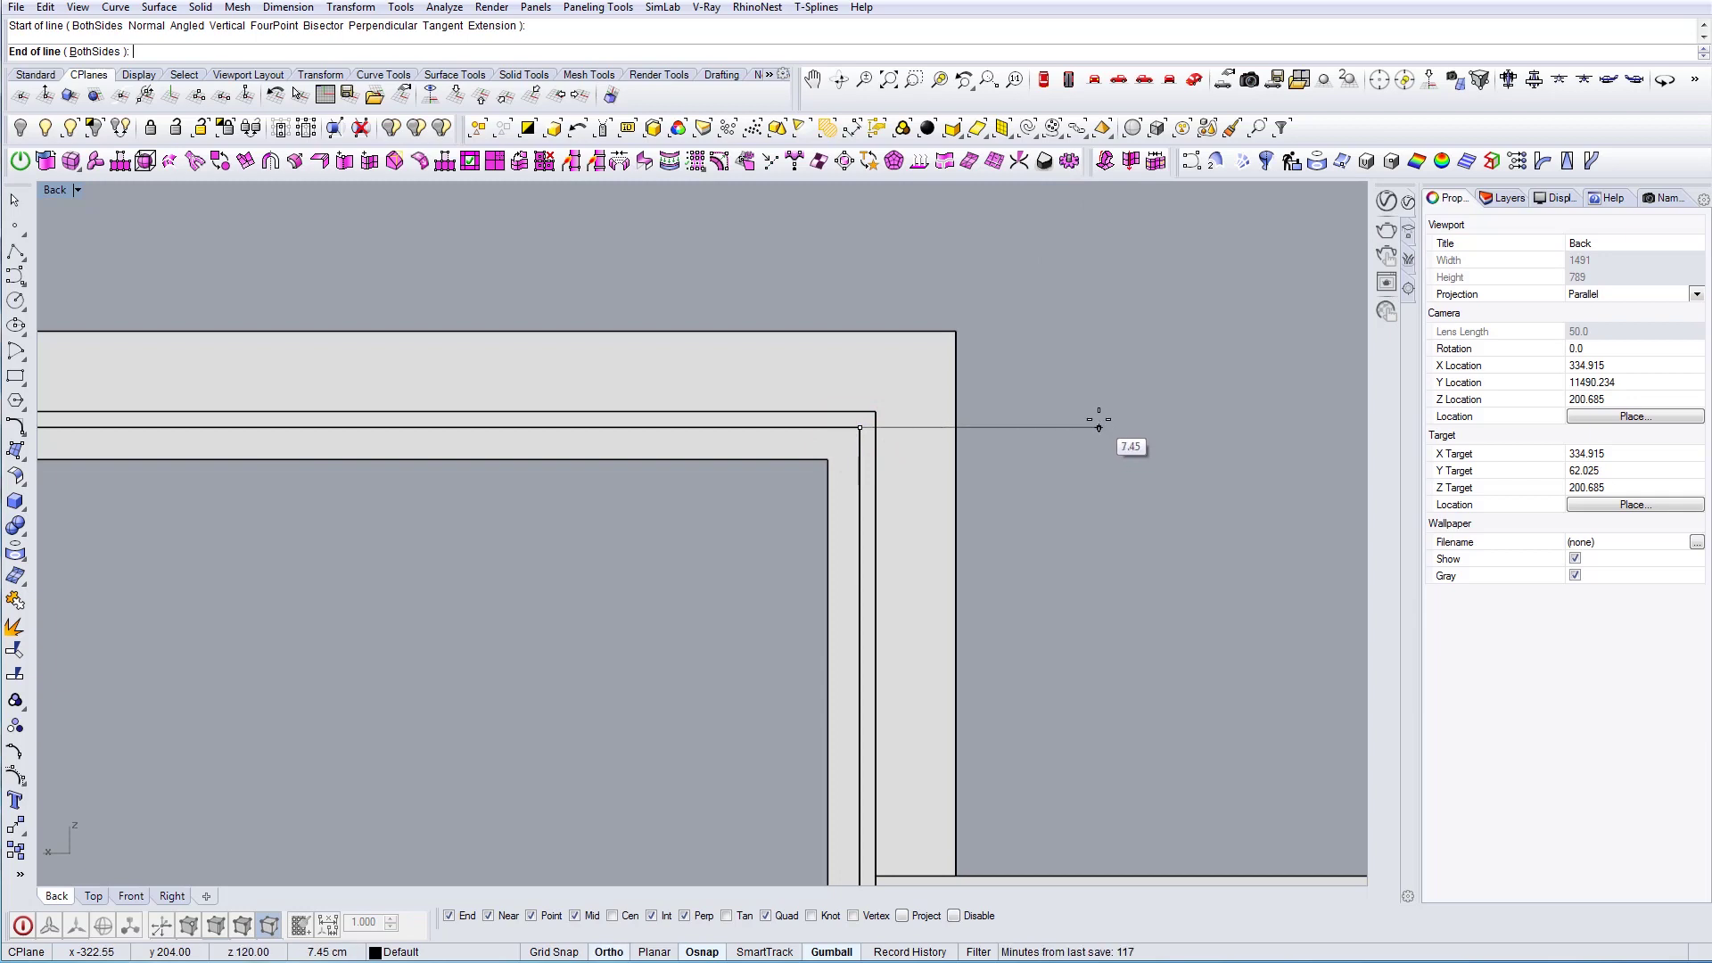
scroll(1067, 457, "down", 3)
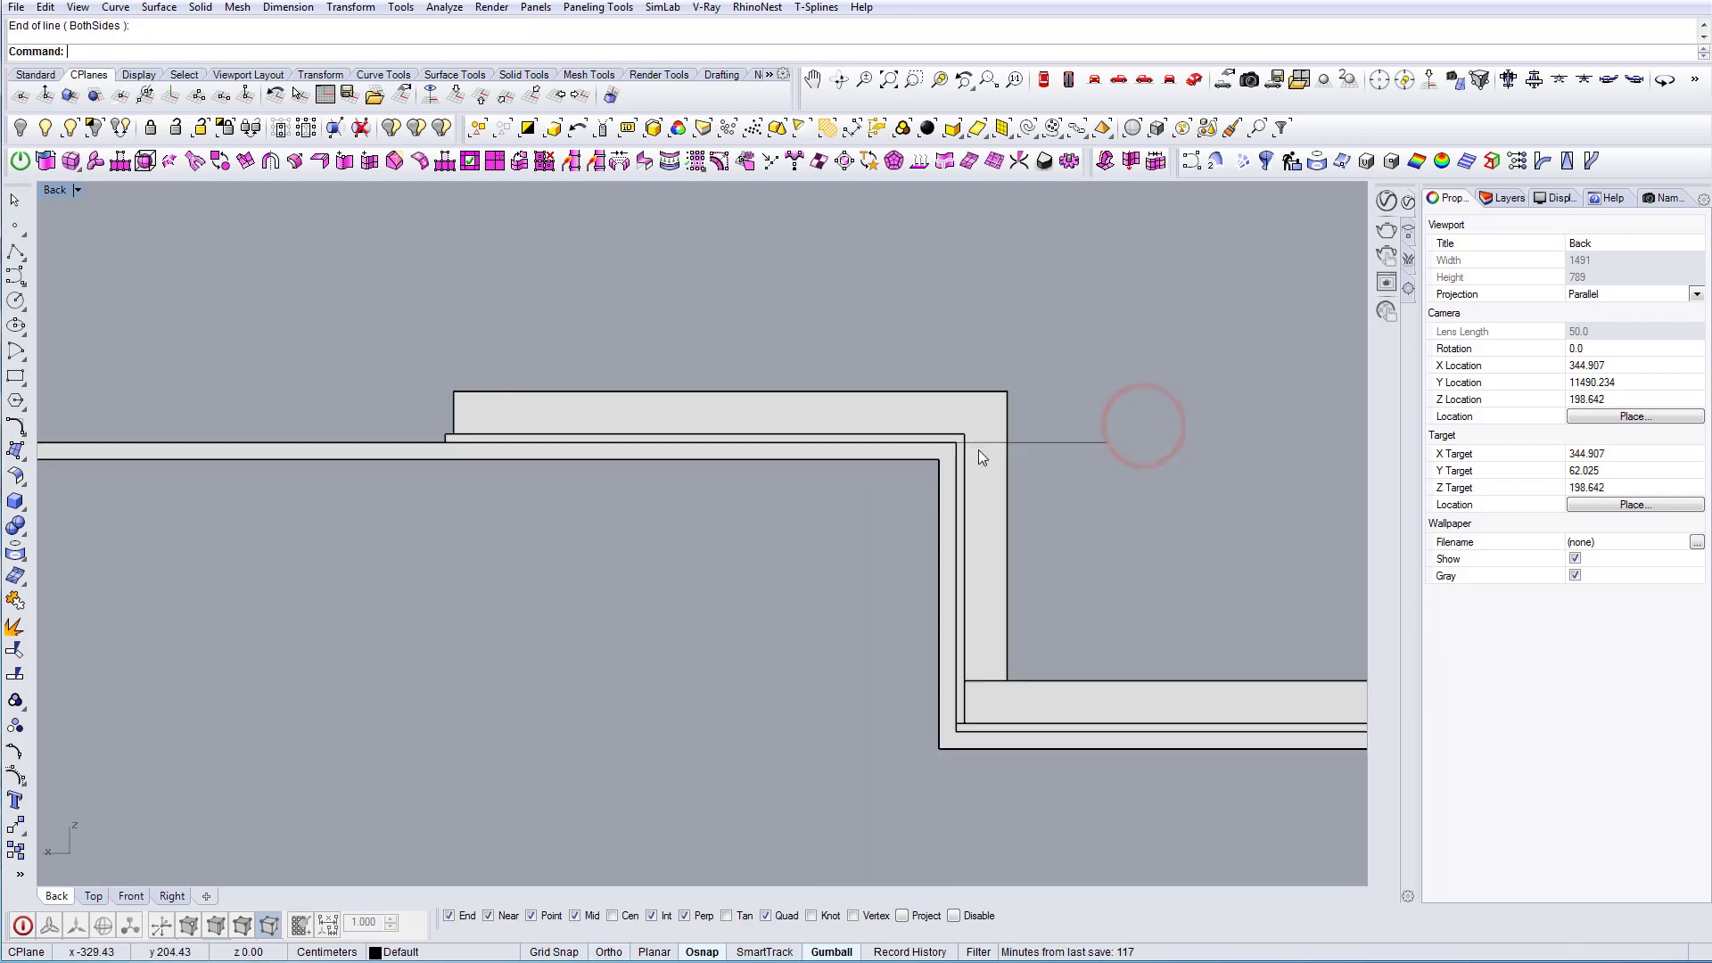
In the Perspective view, set the construction plane to World Top and move the line outward beyond the stair's side
left_click(1080, 442)
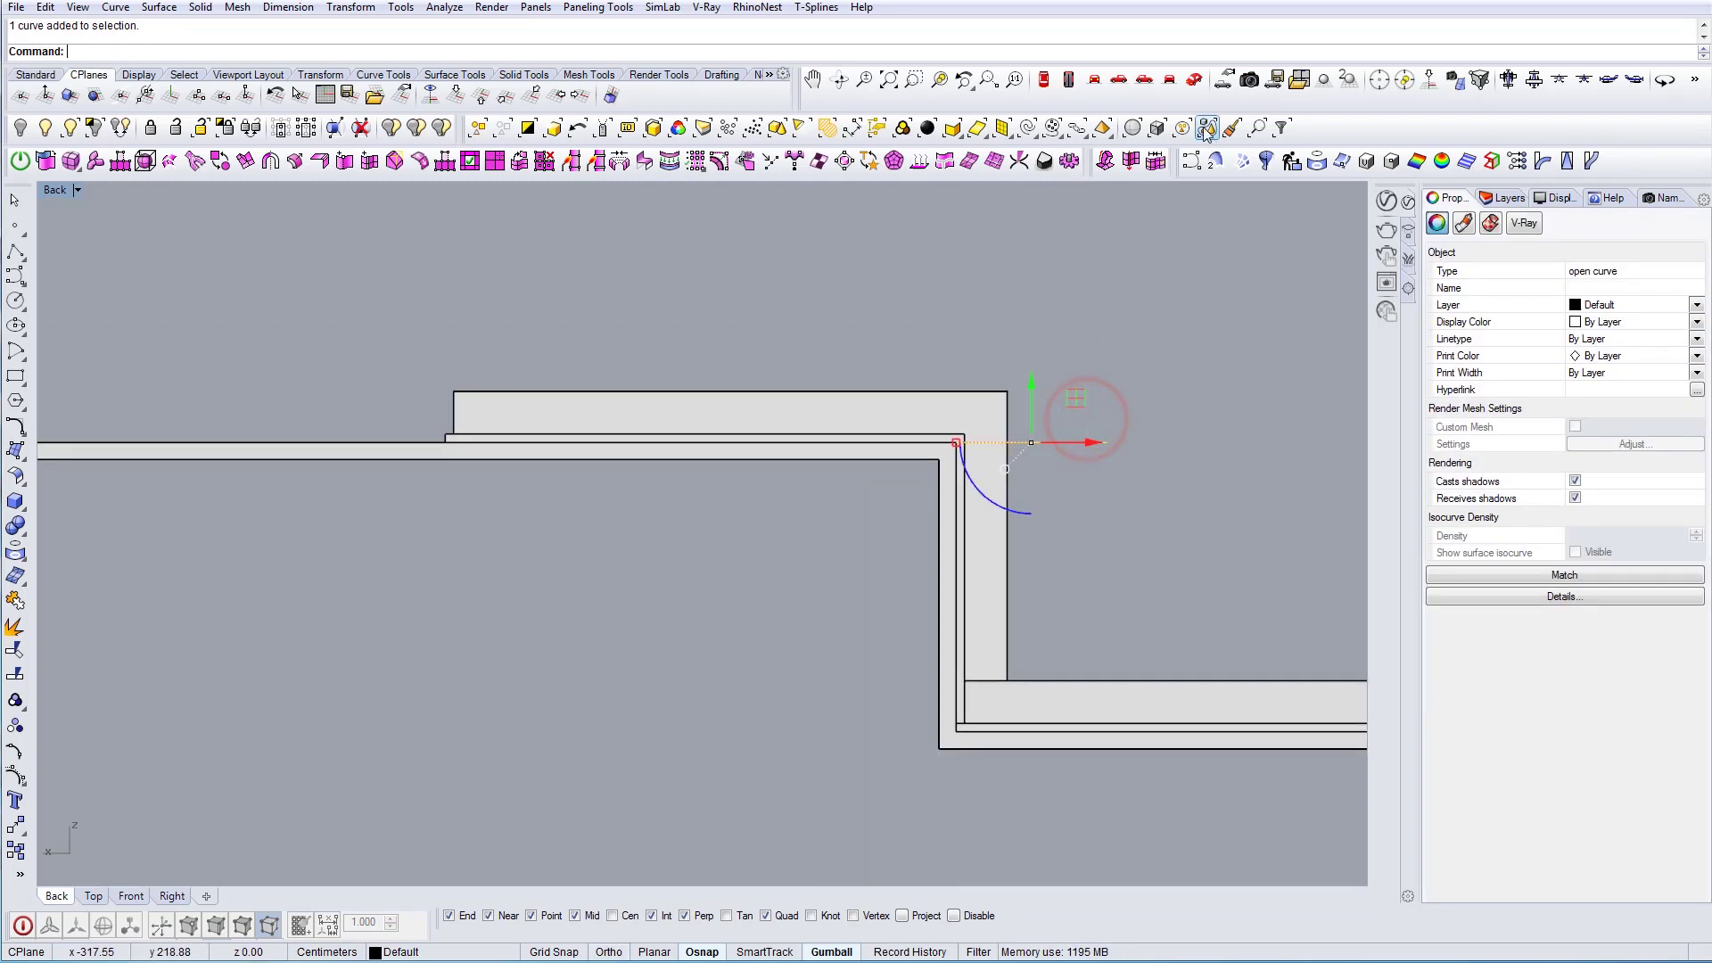
left_click(1195, 82)
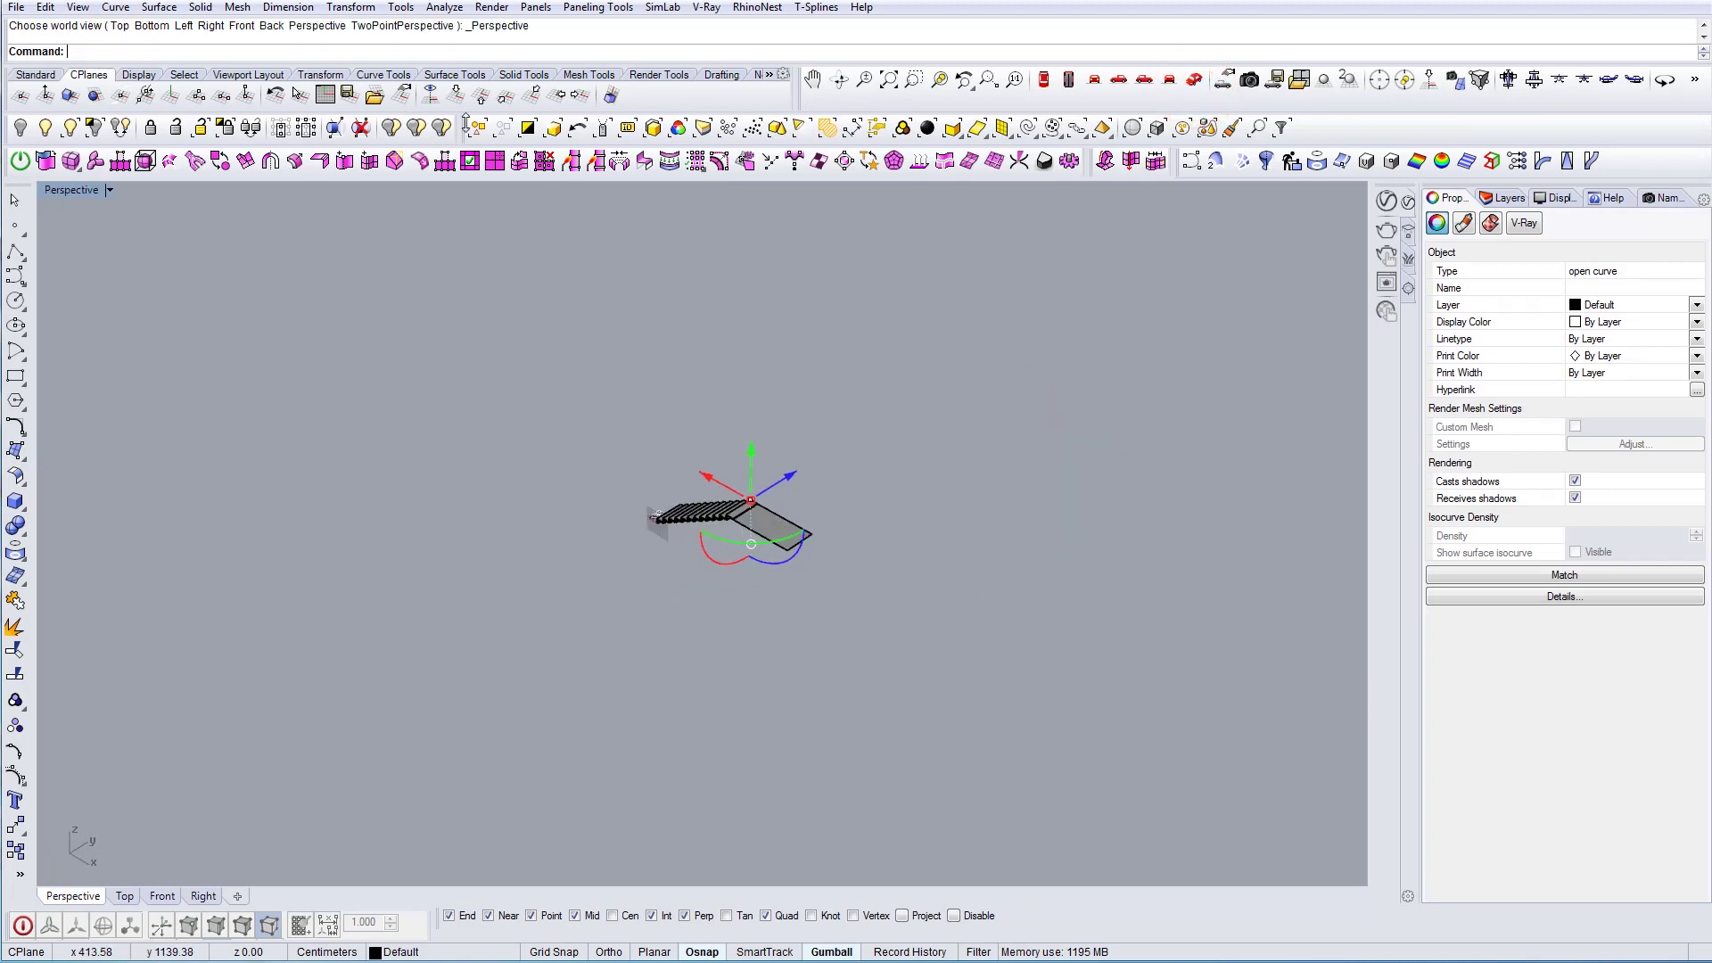
left_click(460, 90)
scroll(727, 505, "up", 12)
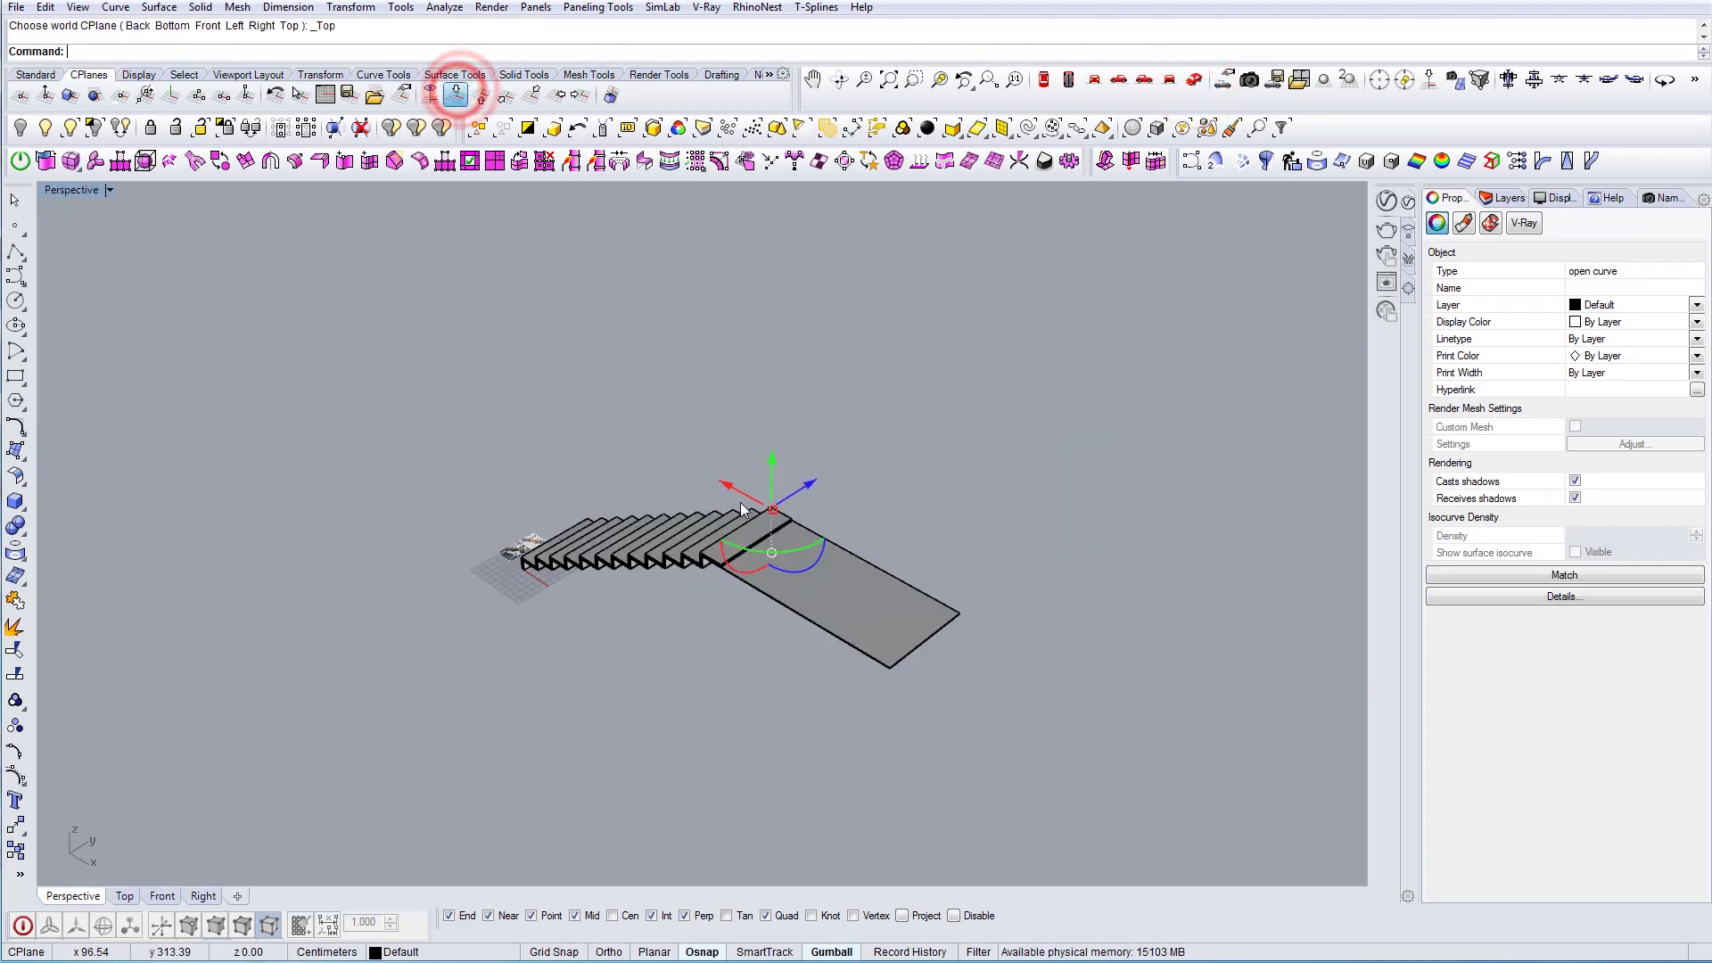
right_click_drag(828, 594, 550, 468)
scroll(517, 560, "up", 7)
right_click_drag(430, 560, 441, 536)
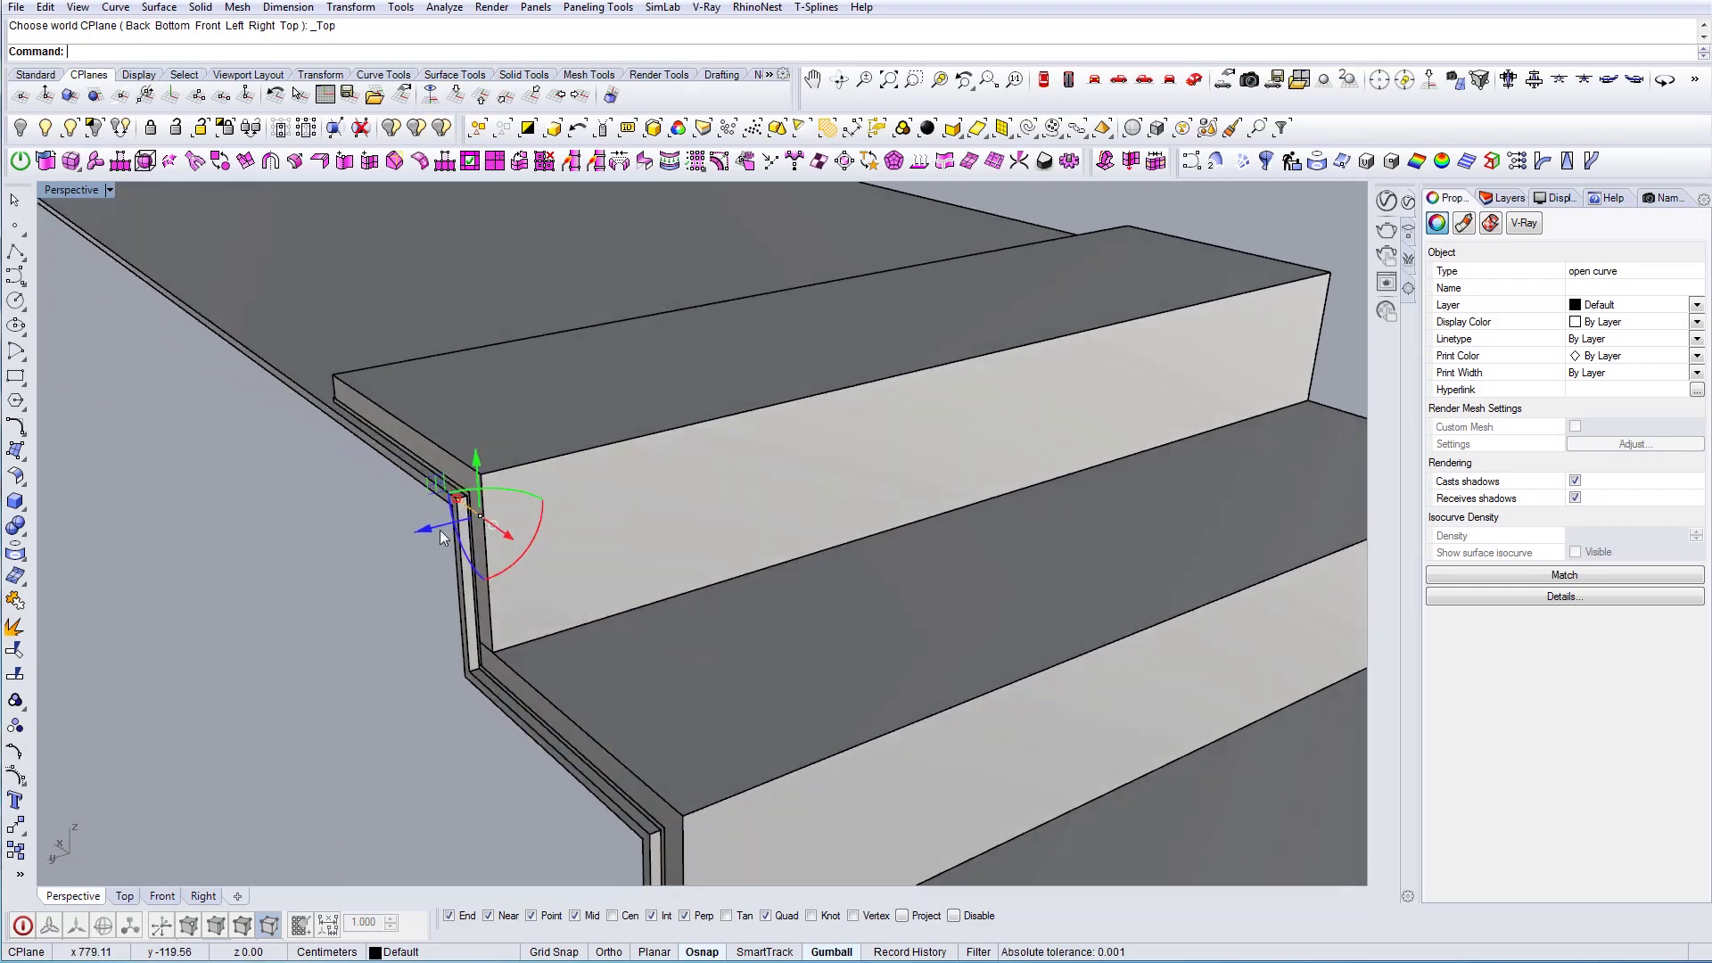
left_click_drag(430, 528, 350, 532)
mouse_move(504, 596)
right_mouse_down()
mouse_move(558, 593)
mouse_move(495, 602)
right_mouse_up()
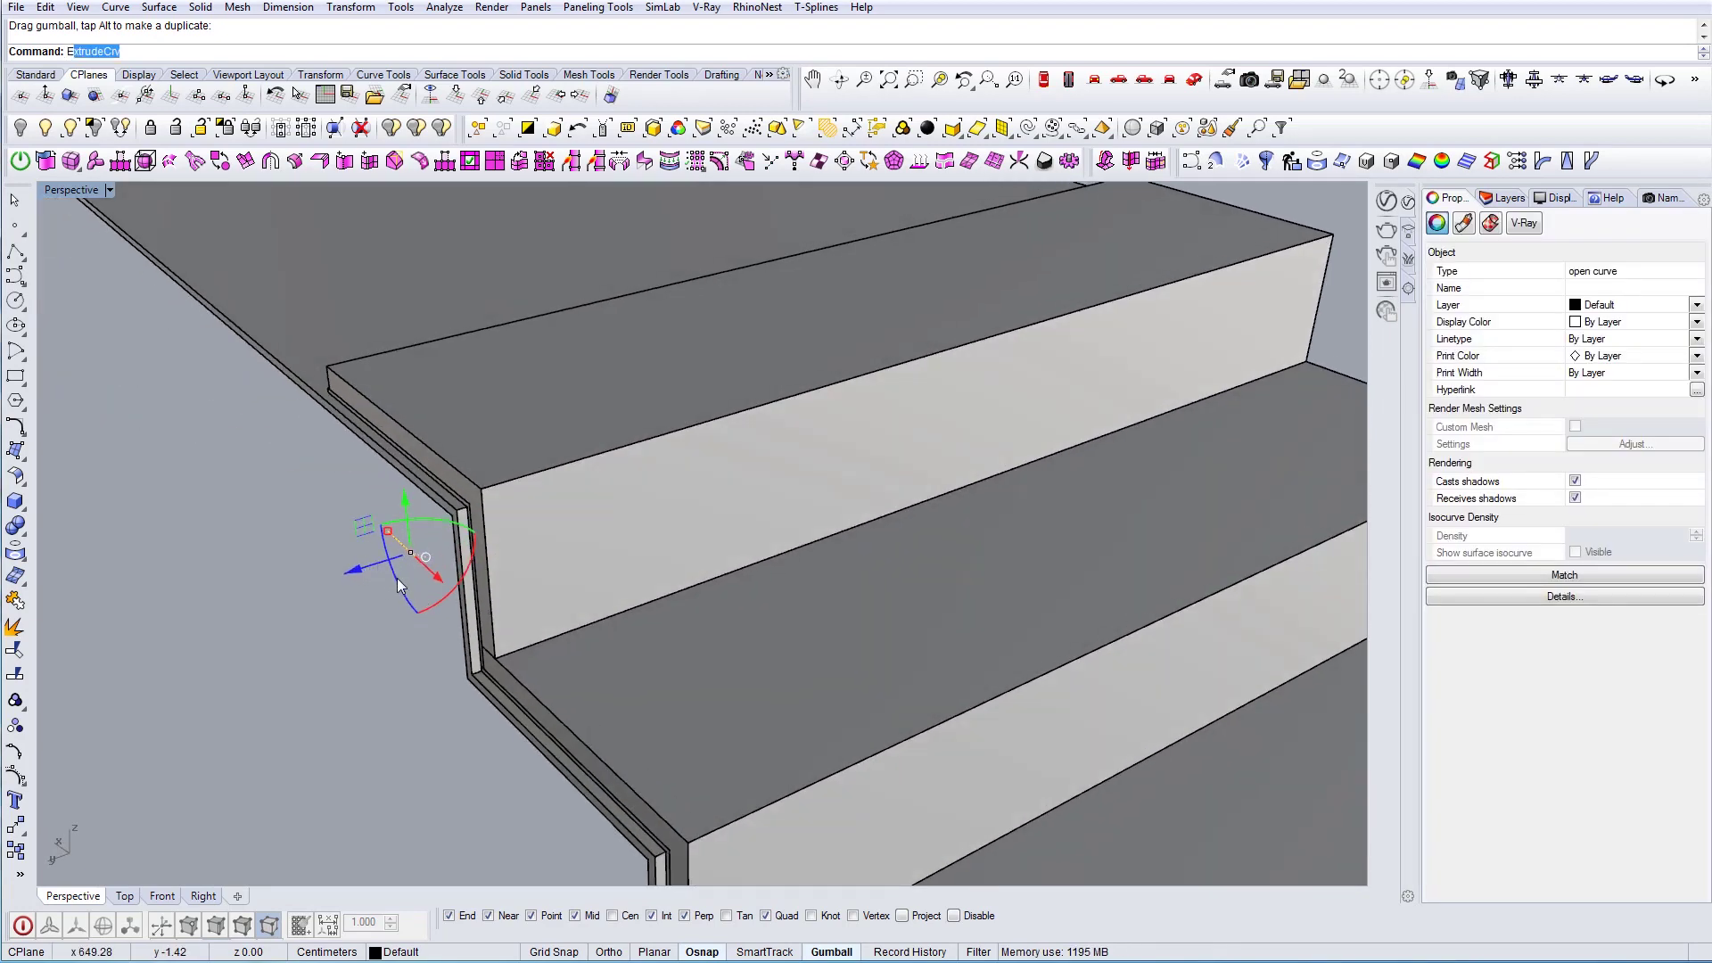
Extrude the line into a surface along the direction of the top tread's long edge, past the stair's far side
key("Return")
scroll(557, 573, "down", 2)
type("d")
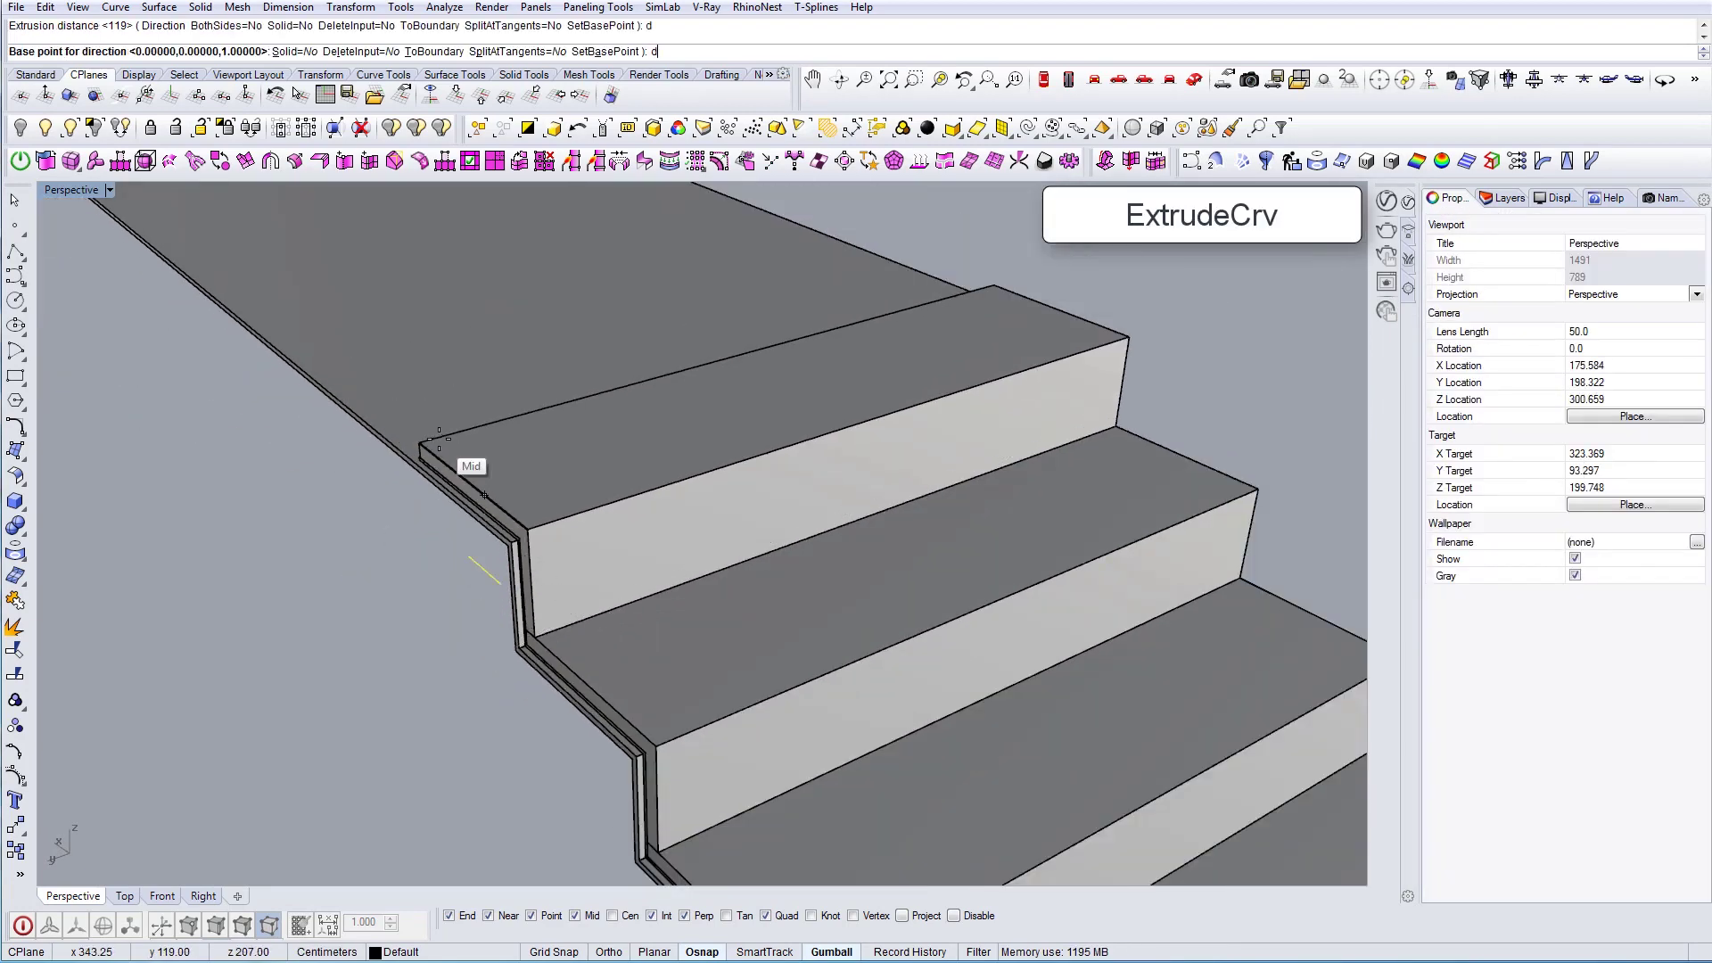
left_click(435, 439)
left_click(993, 286)
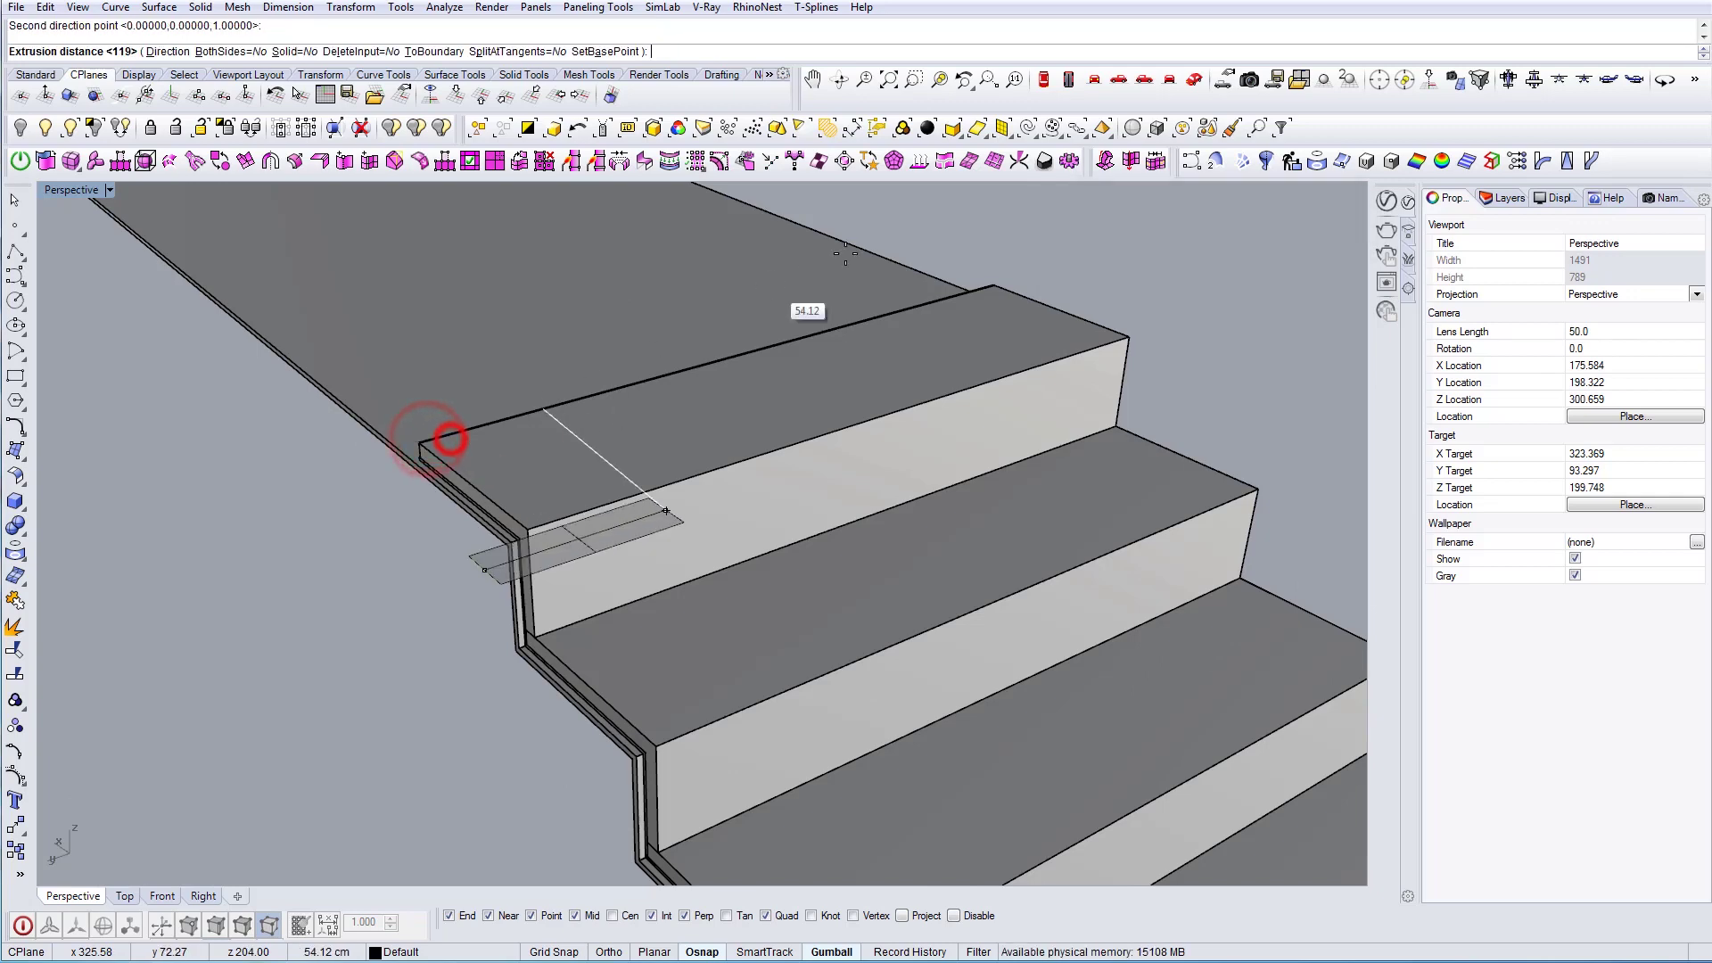
left_click(1121, 264)
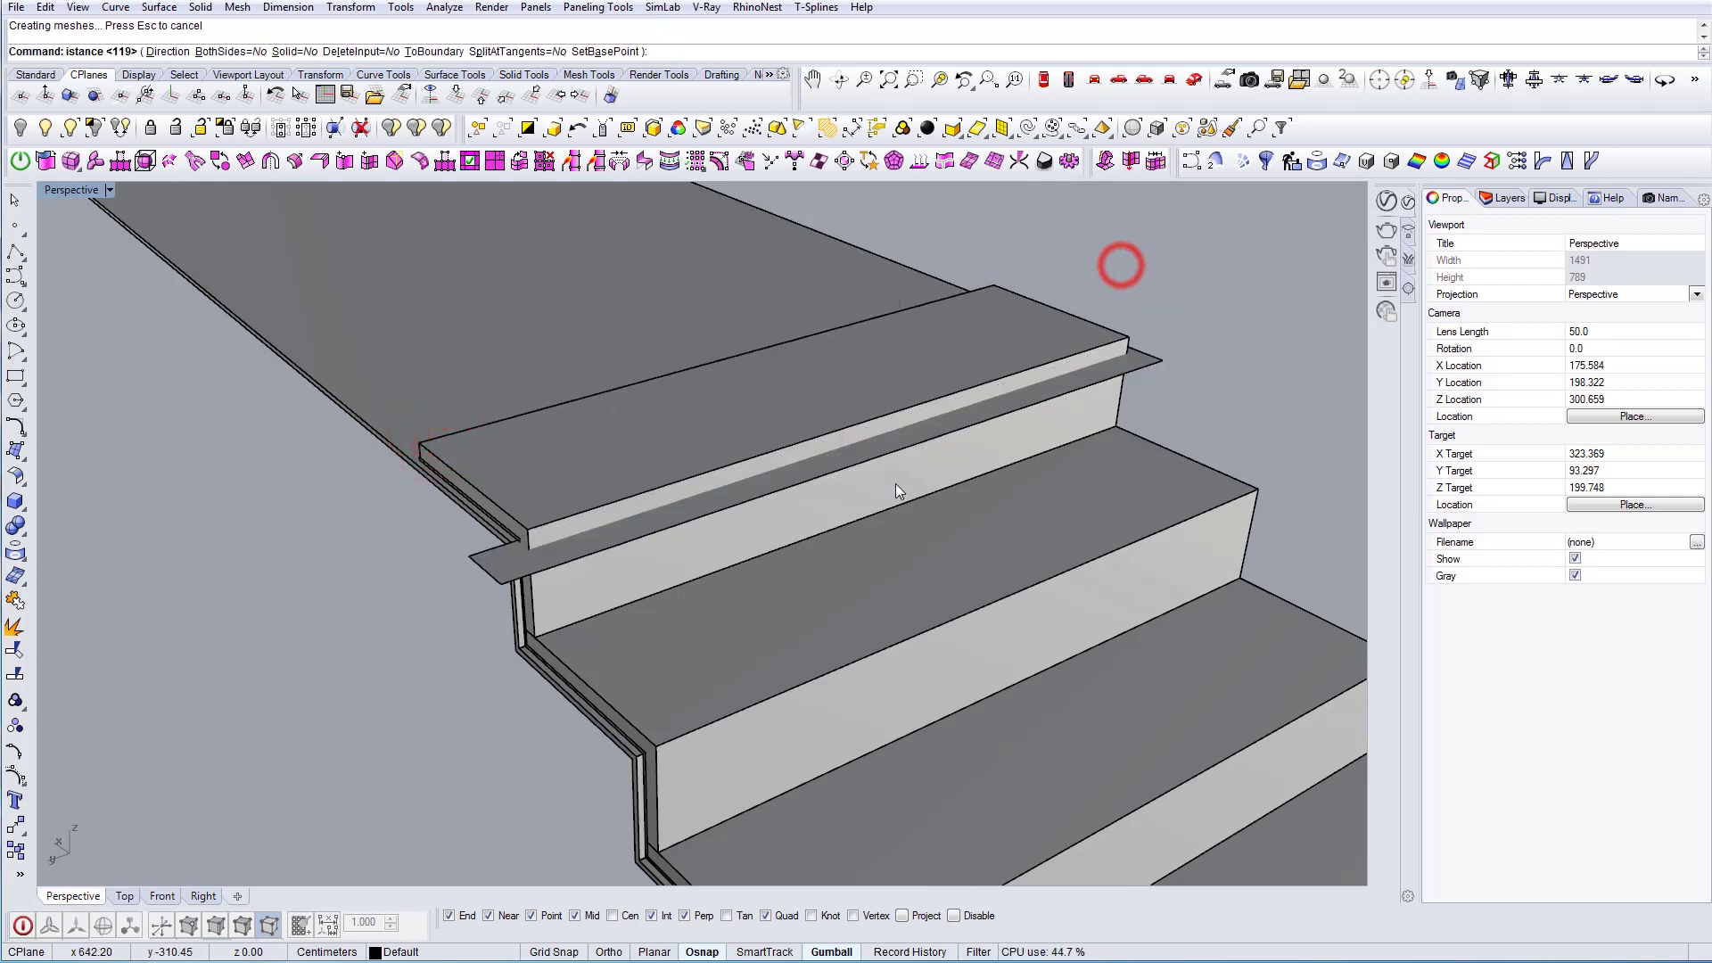
BooleanSplit the topmost tread piece and the thin layer beneath it, using the extruded horizontal surface as the cutter
right_click_drag(957, 465, 990, 449)
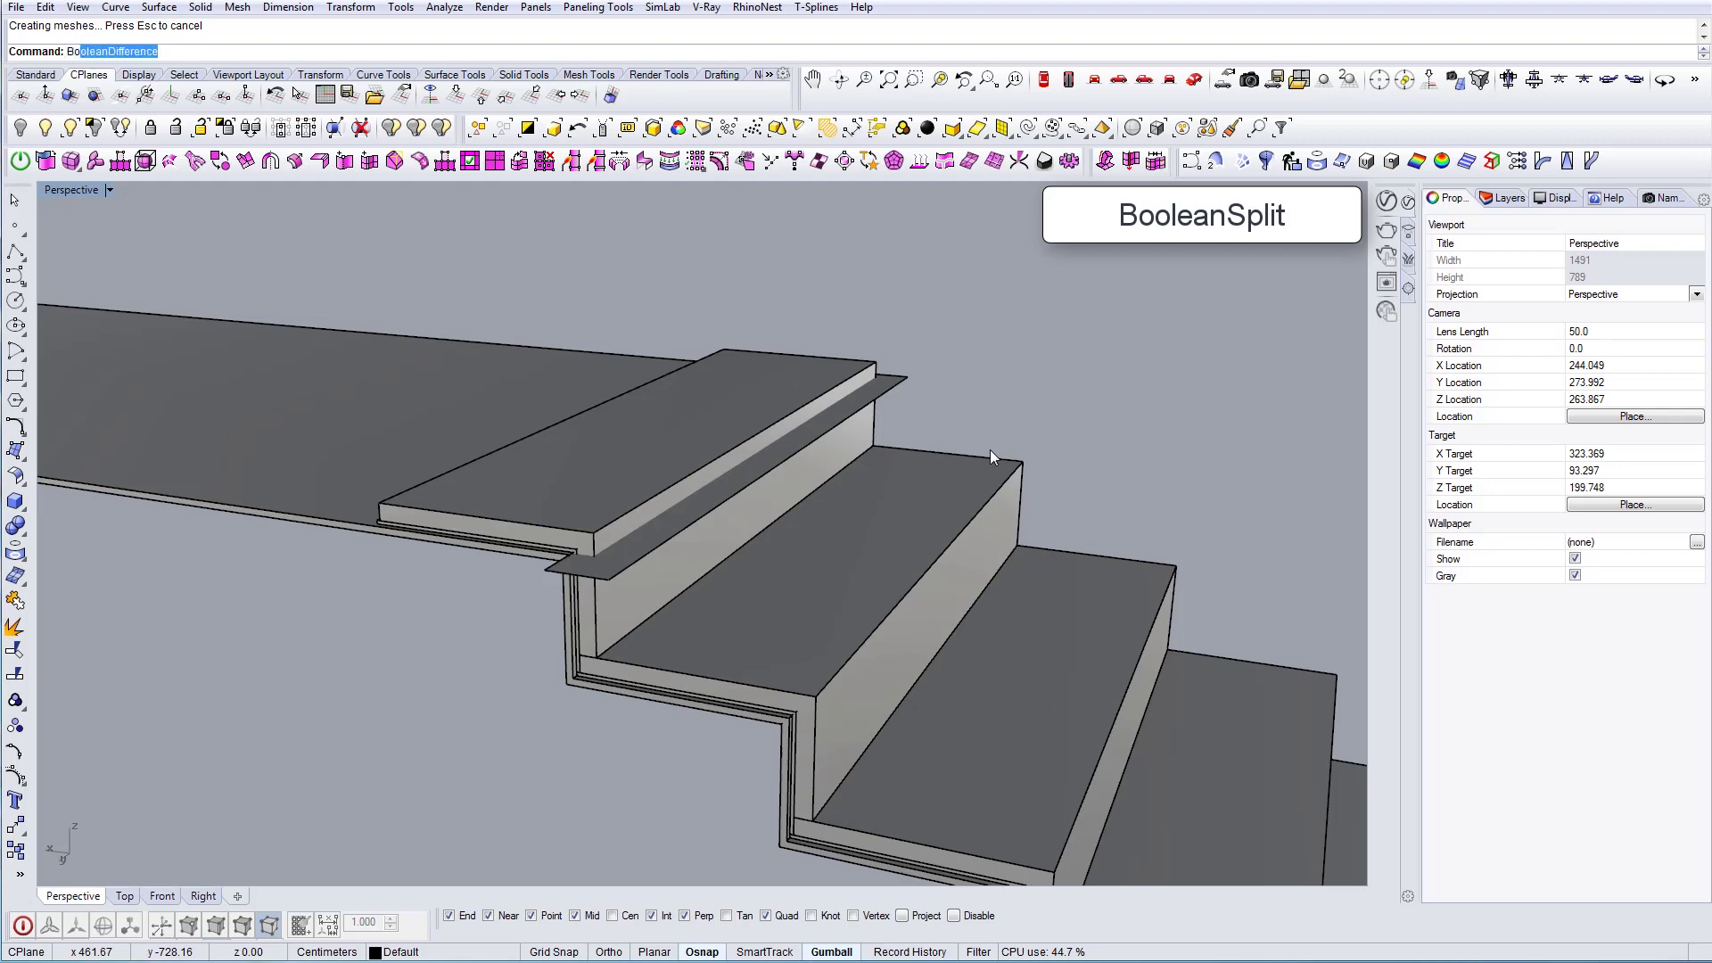
type("Bole")
key("Down")
key("Down")
key("Return")
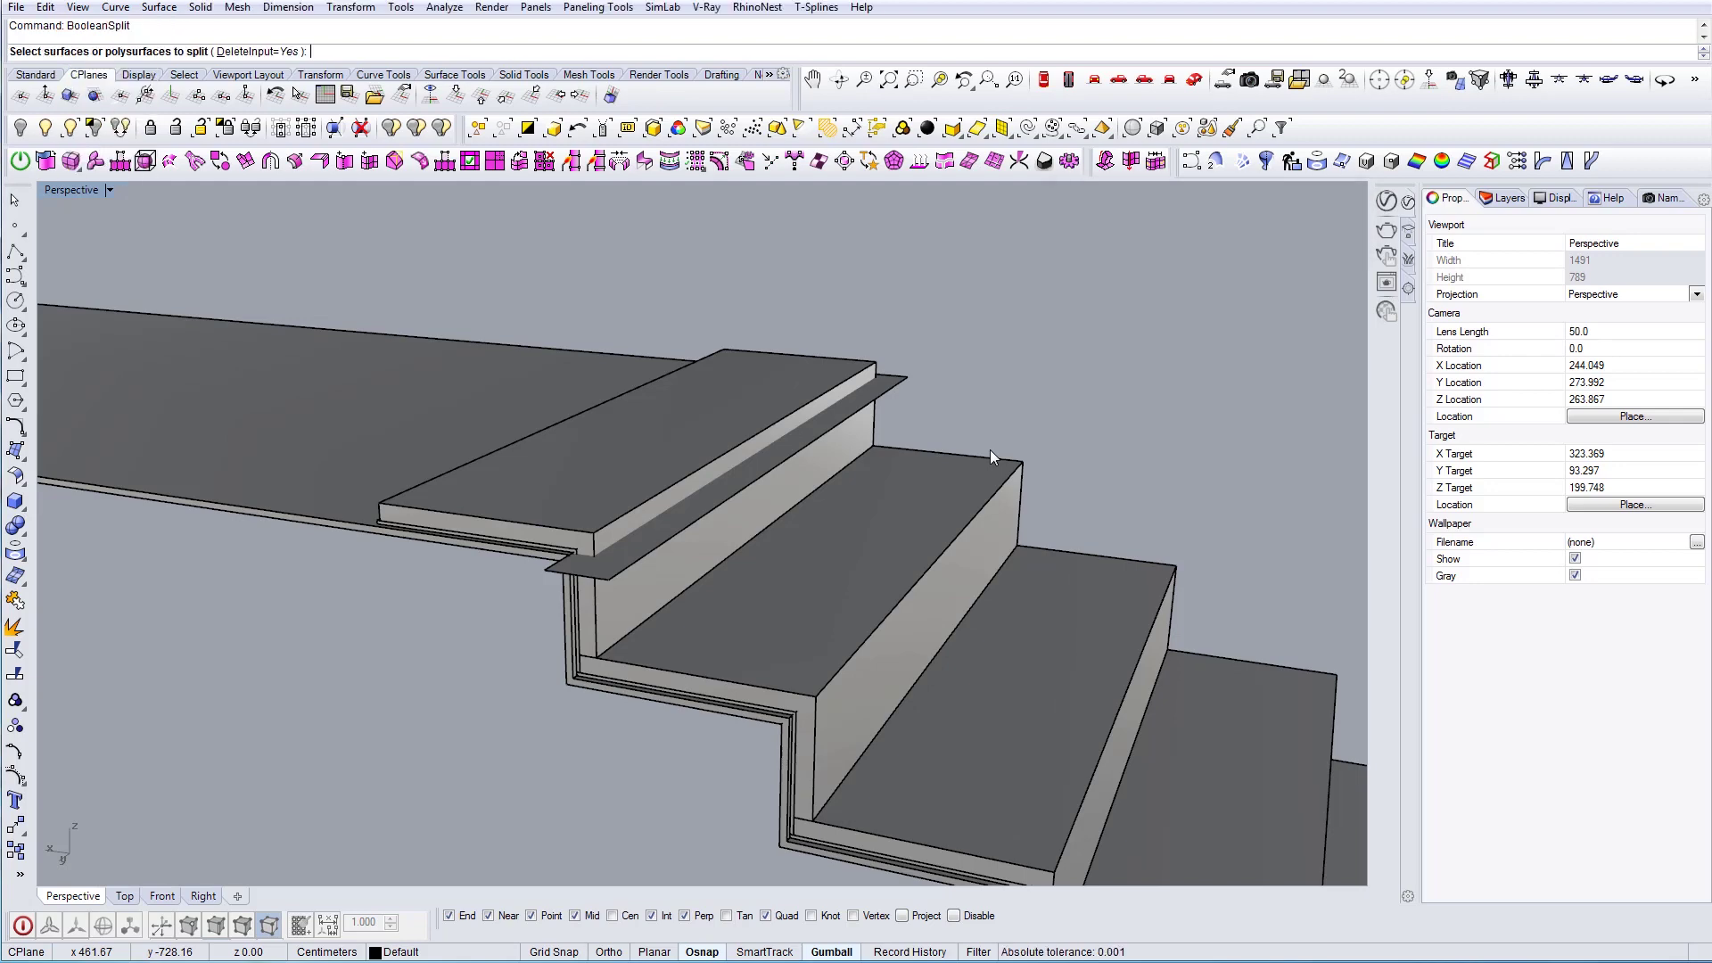
scroll(589, 626, "up", 3)
left_click(565, 612)
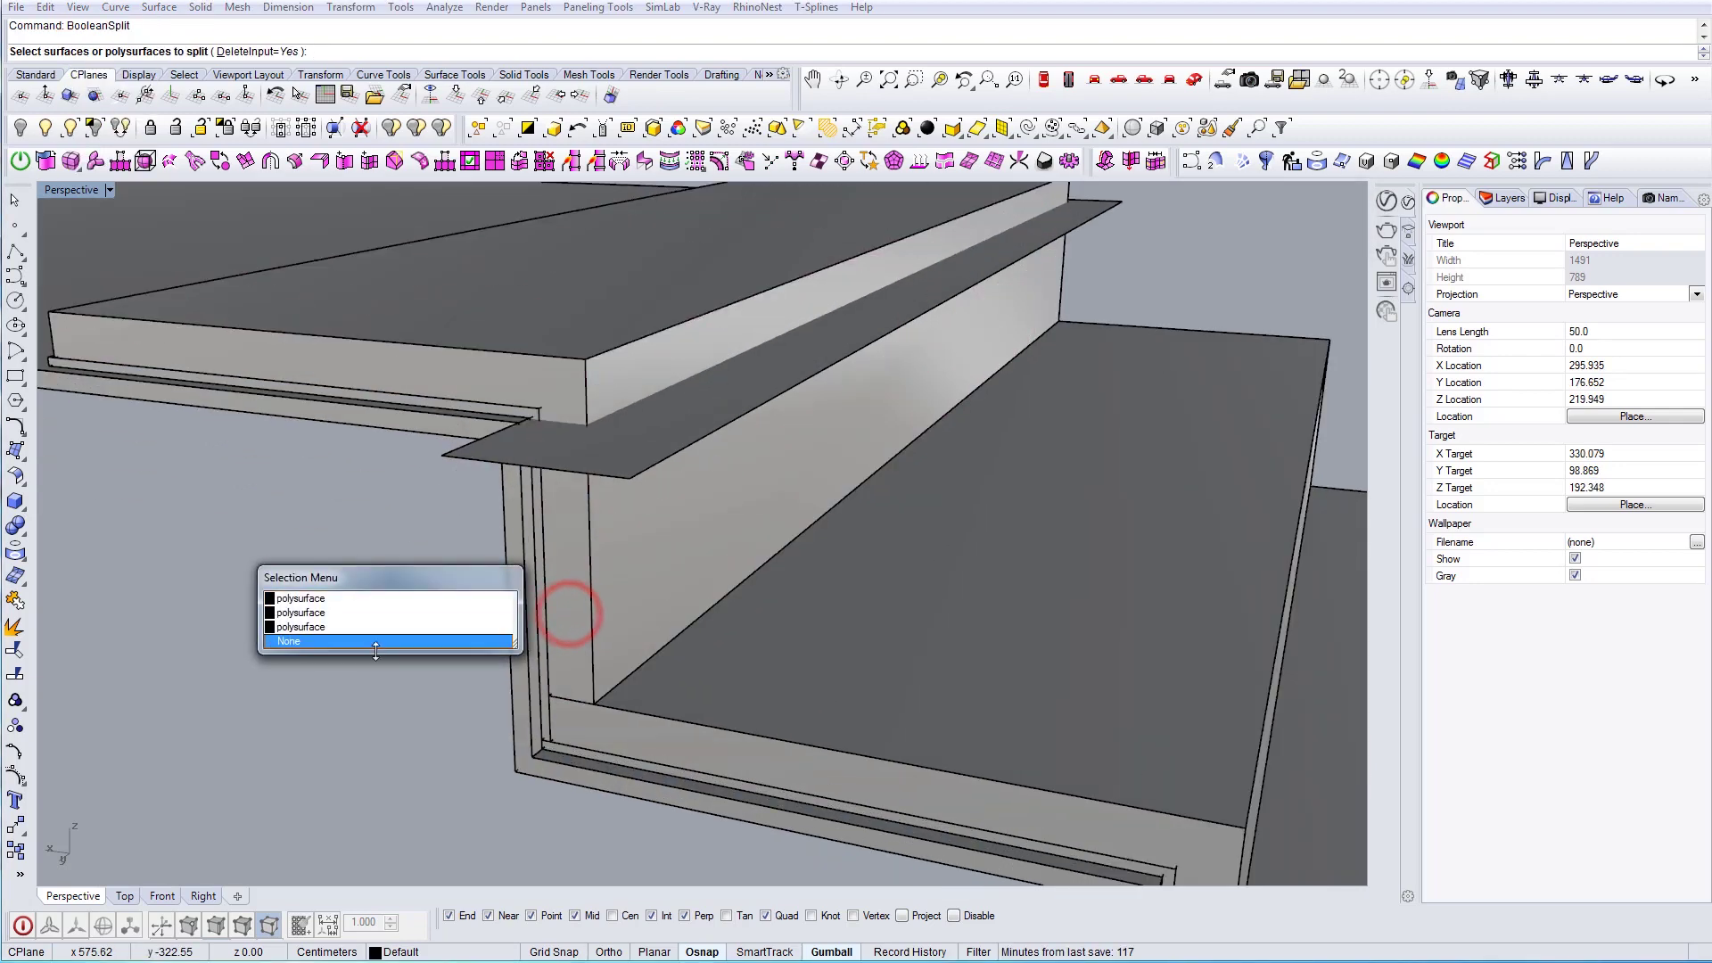
left_click(316, 603)
scroll(472, 430, "up", 2)
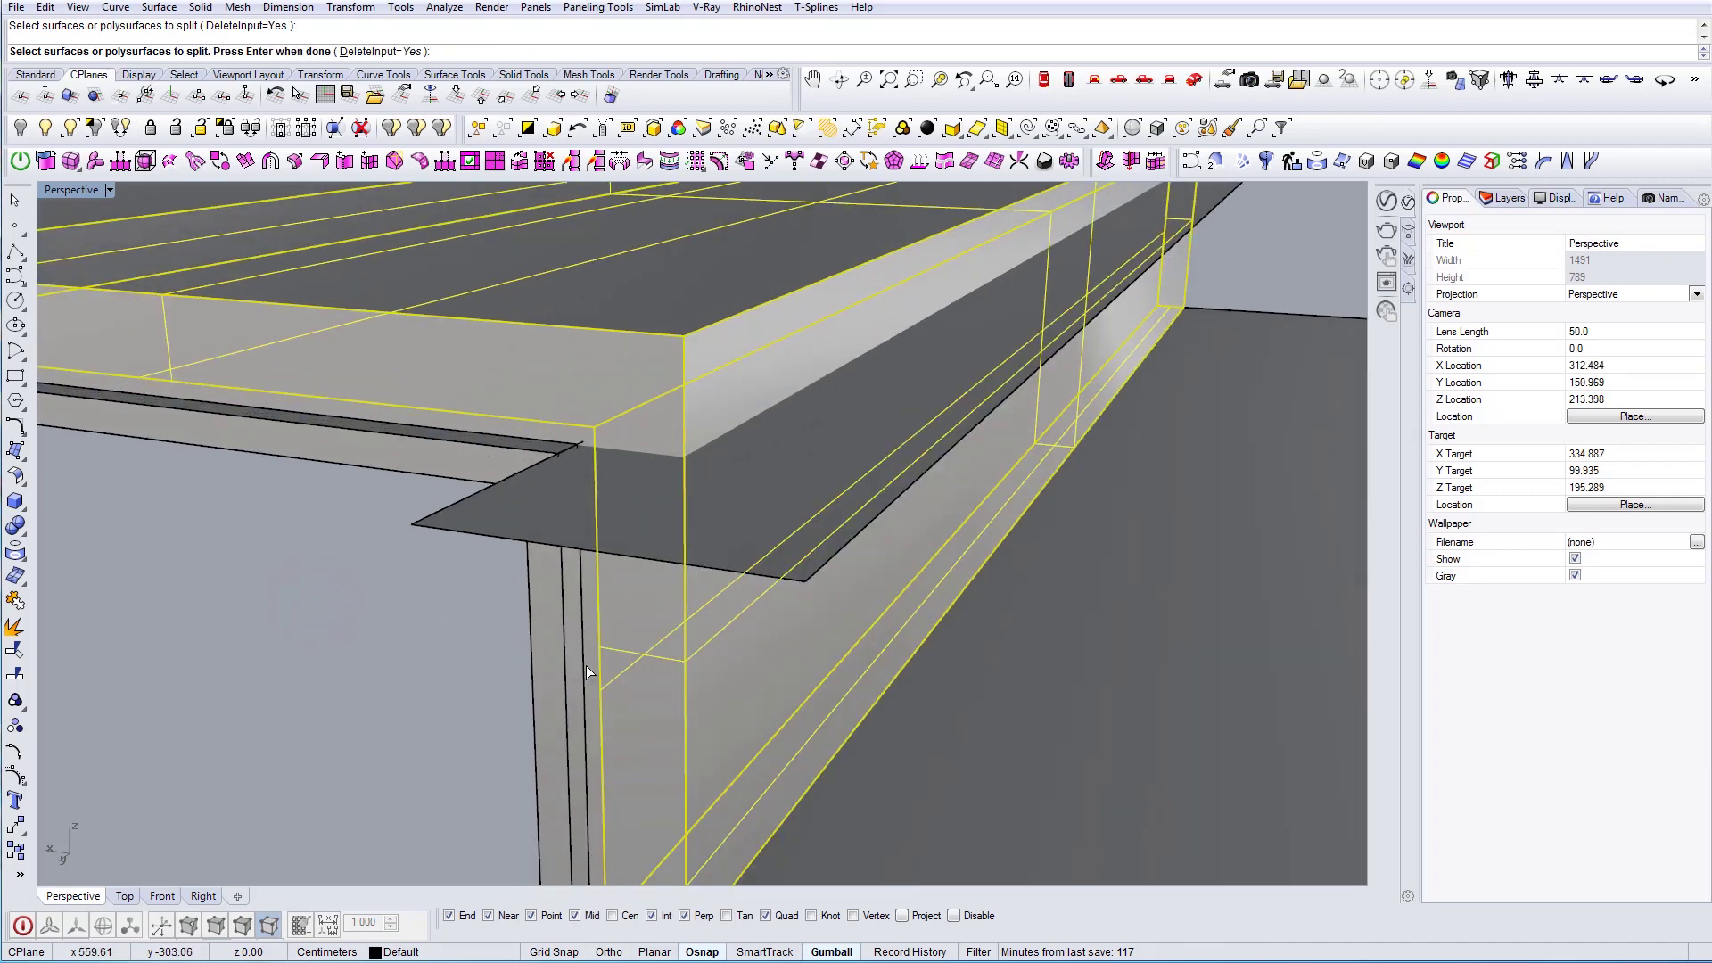
scroll(586, 665, "up", 4)
left_click(764, 599)
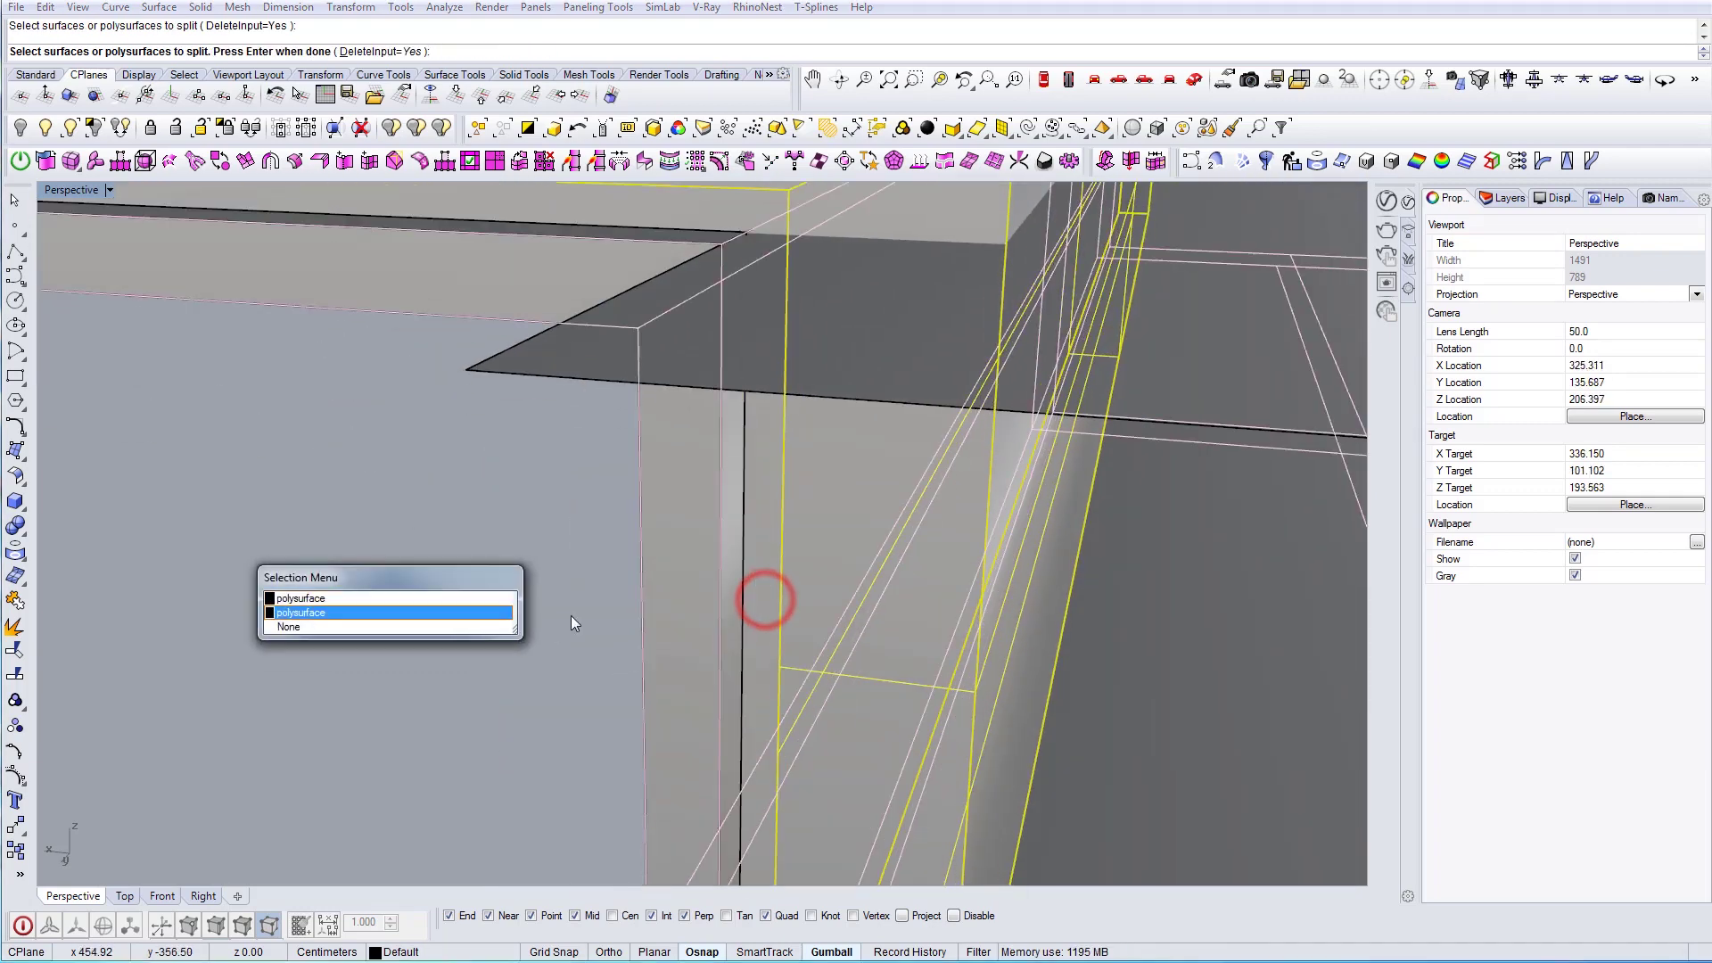
left_click(355, 595)
scroll(571, 541, "down", 6)
right_click_drag(625, 542, 580, 581)
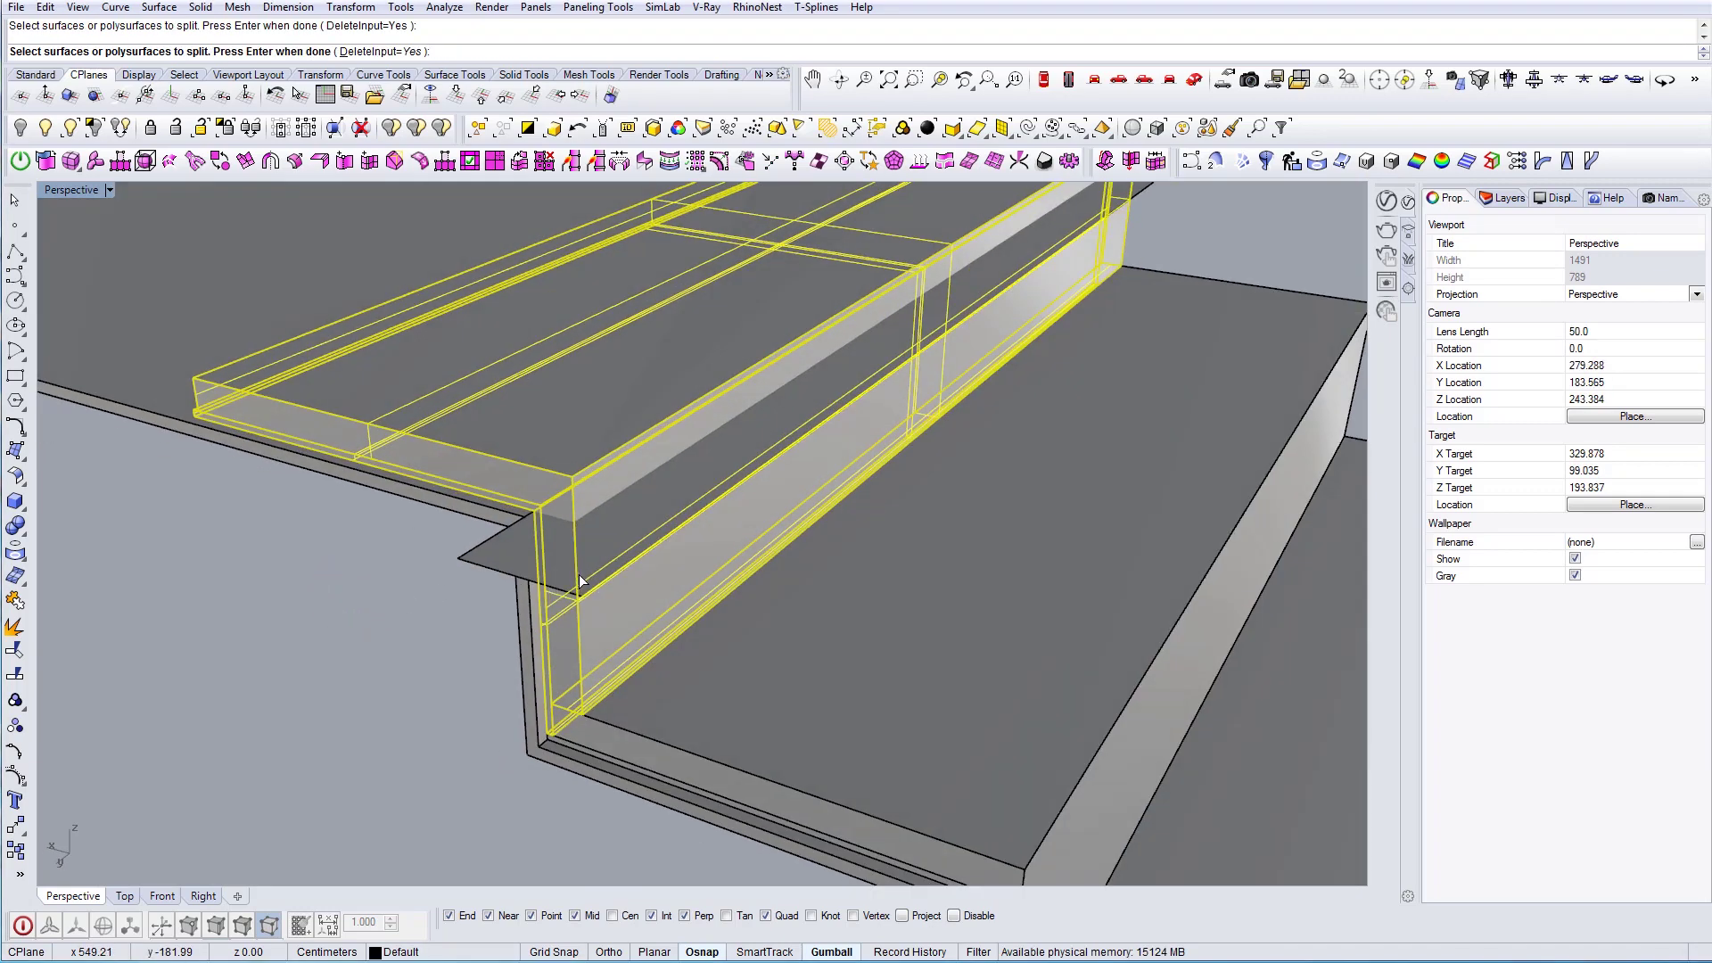
key("Return")
left_click(628, 535)
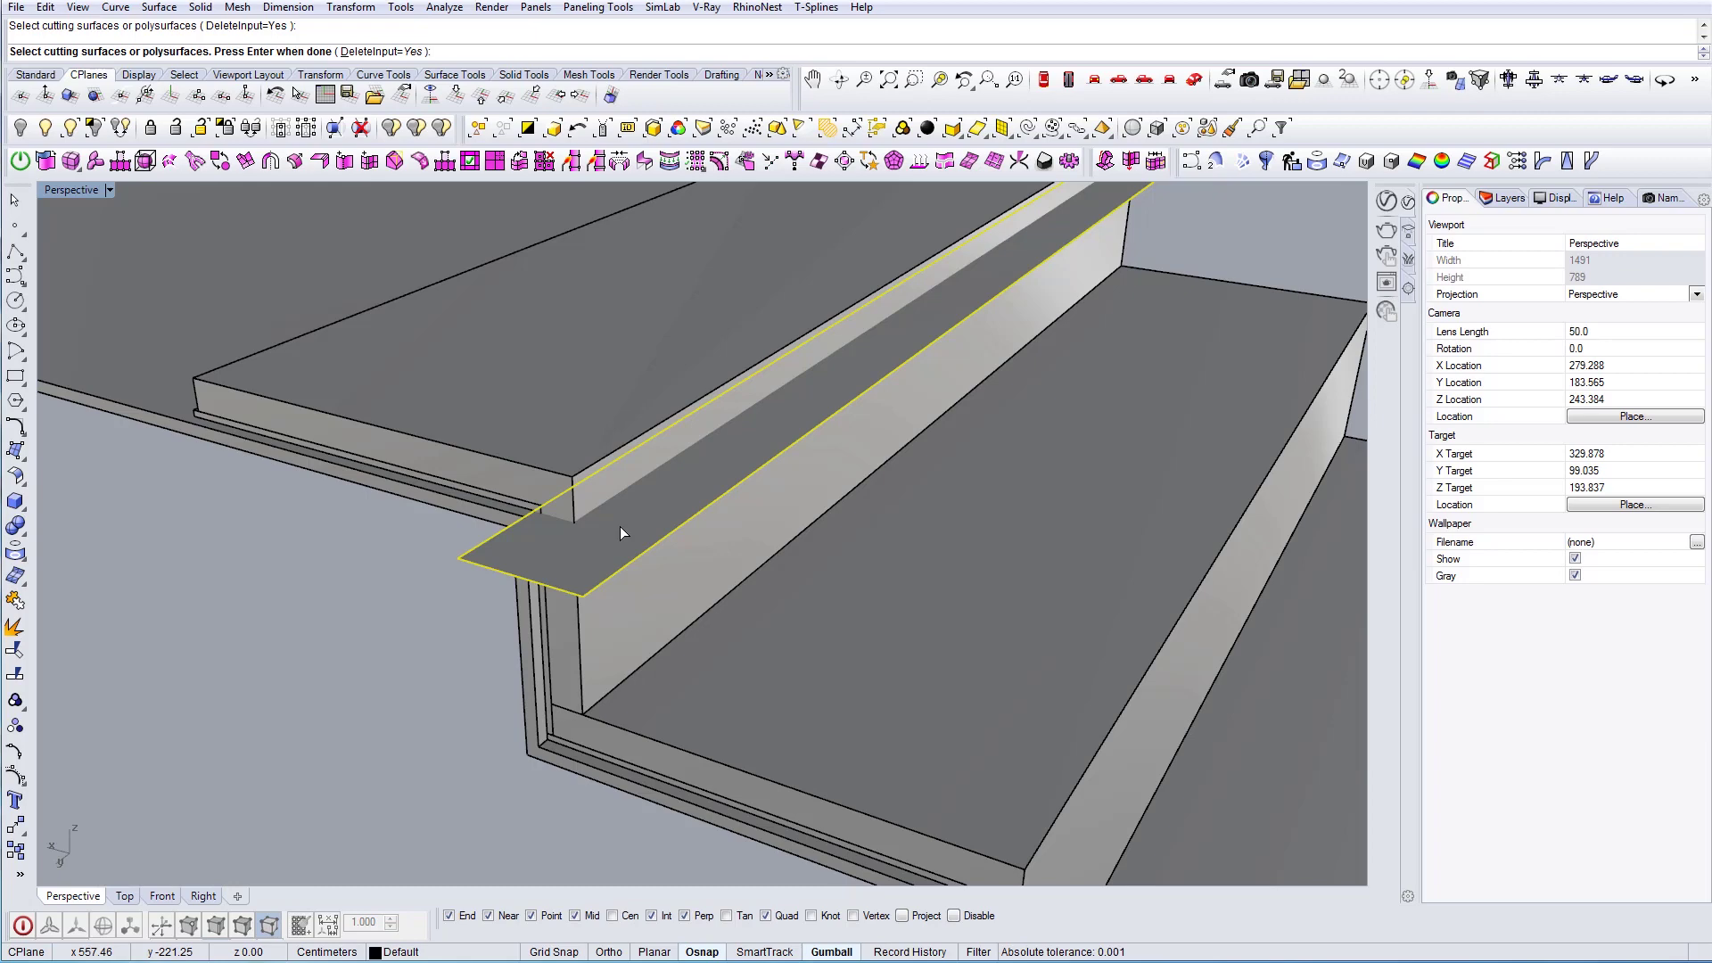
Ungroup the split pieces of the topmost tread
left_click(555, 435)
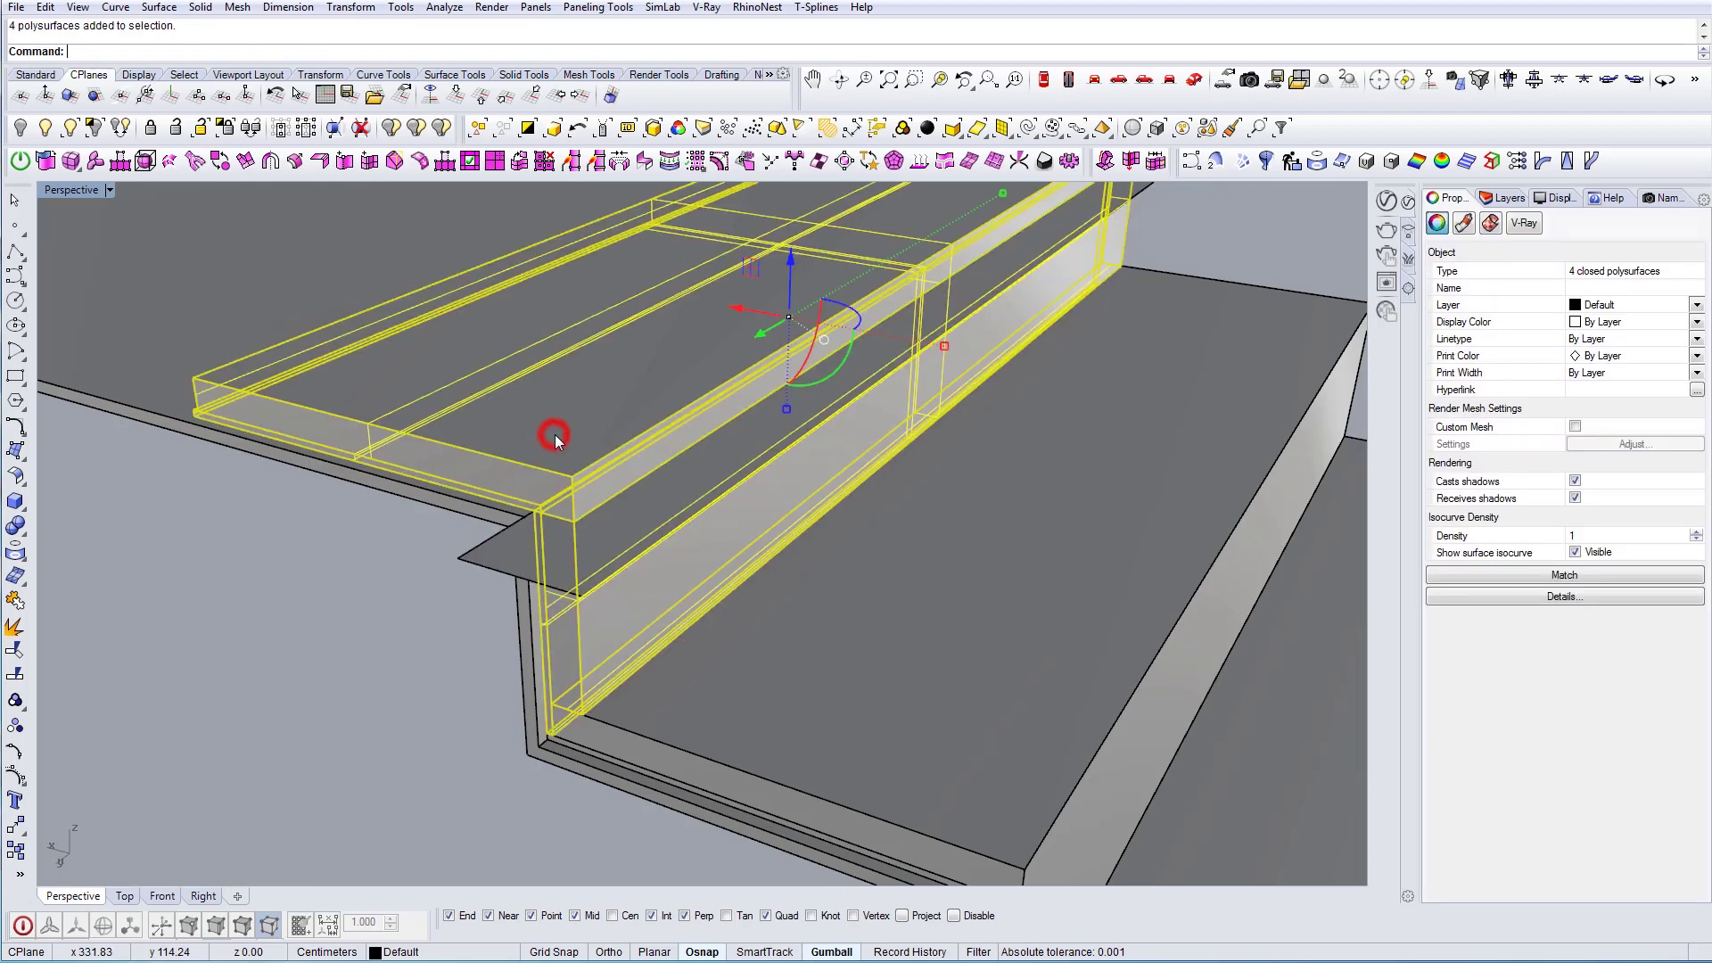
type("Ungroup")
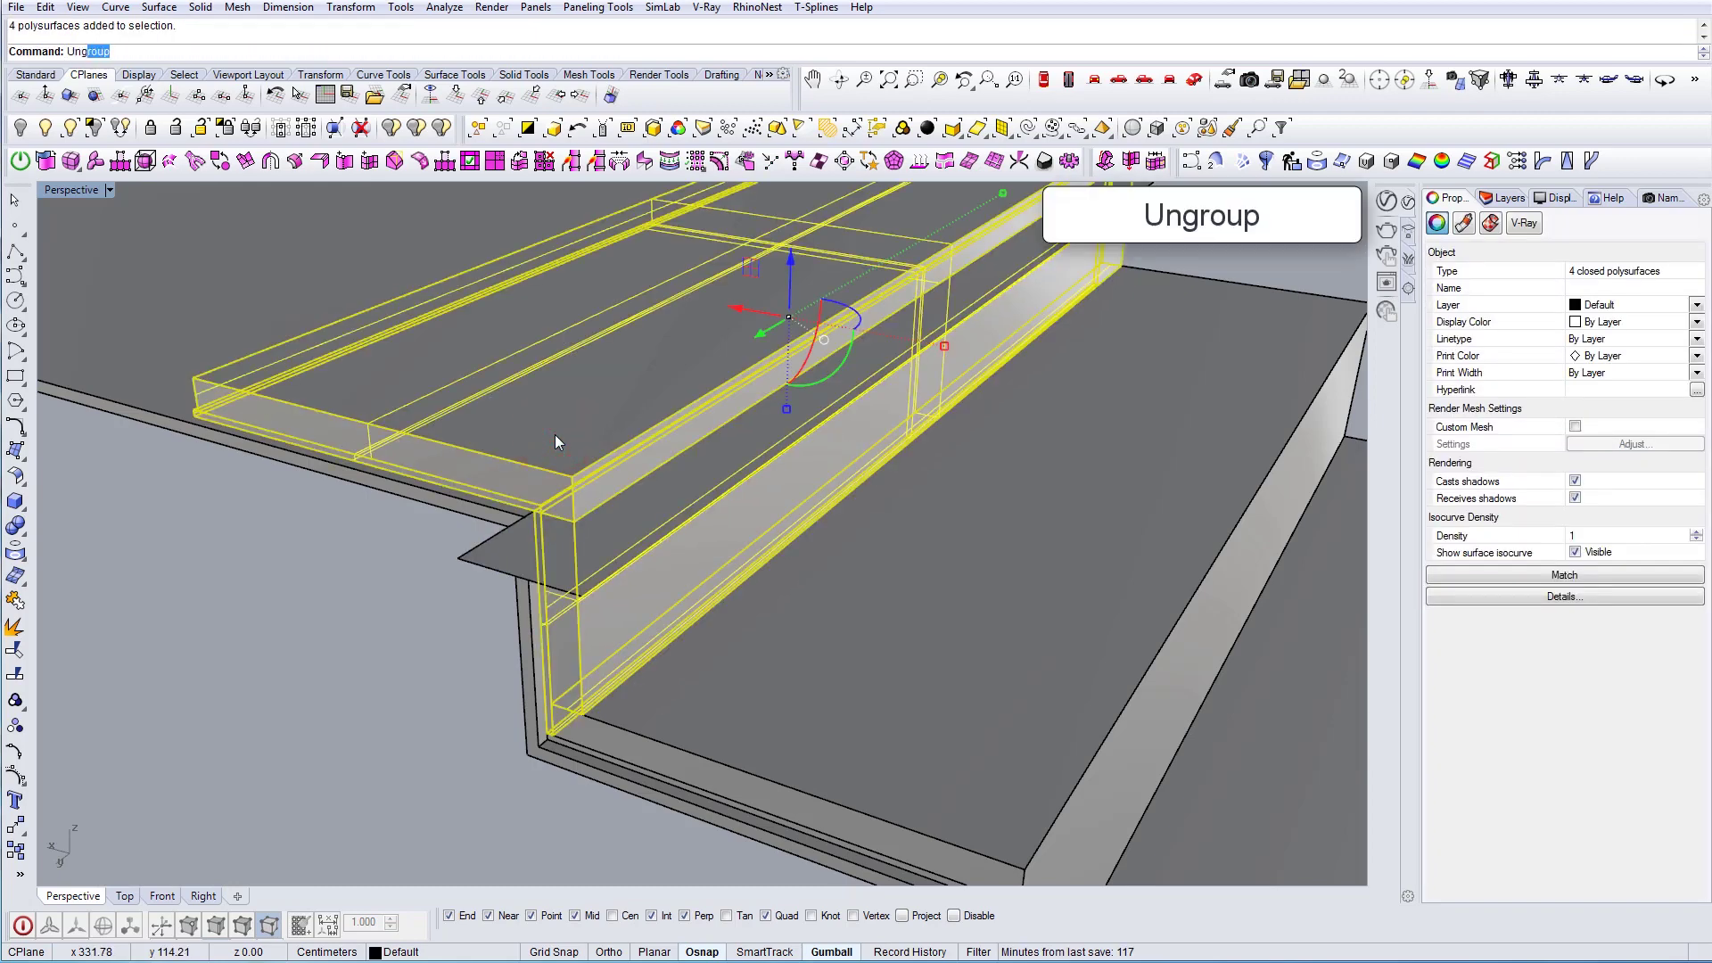
key("Return")
key("Escape")
Delete the tread slab and thin layer lying above the landing, along with the cutting surface and its source line
left_click(555, 435)
key("Delete")
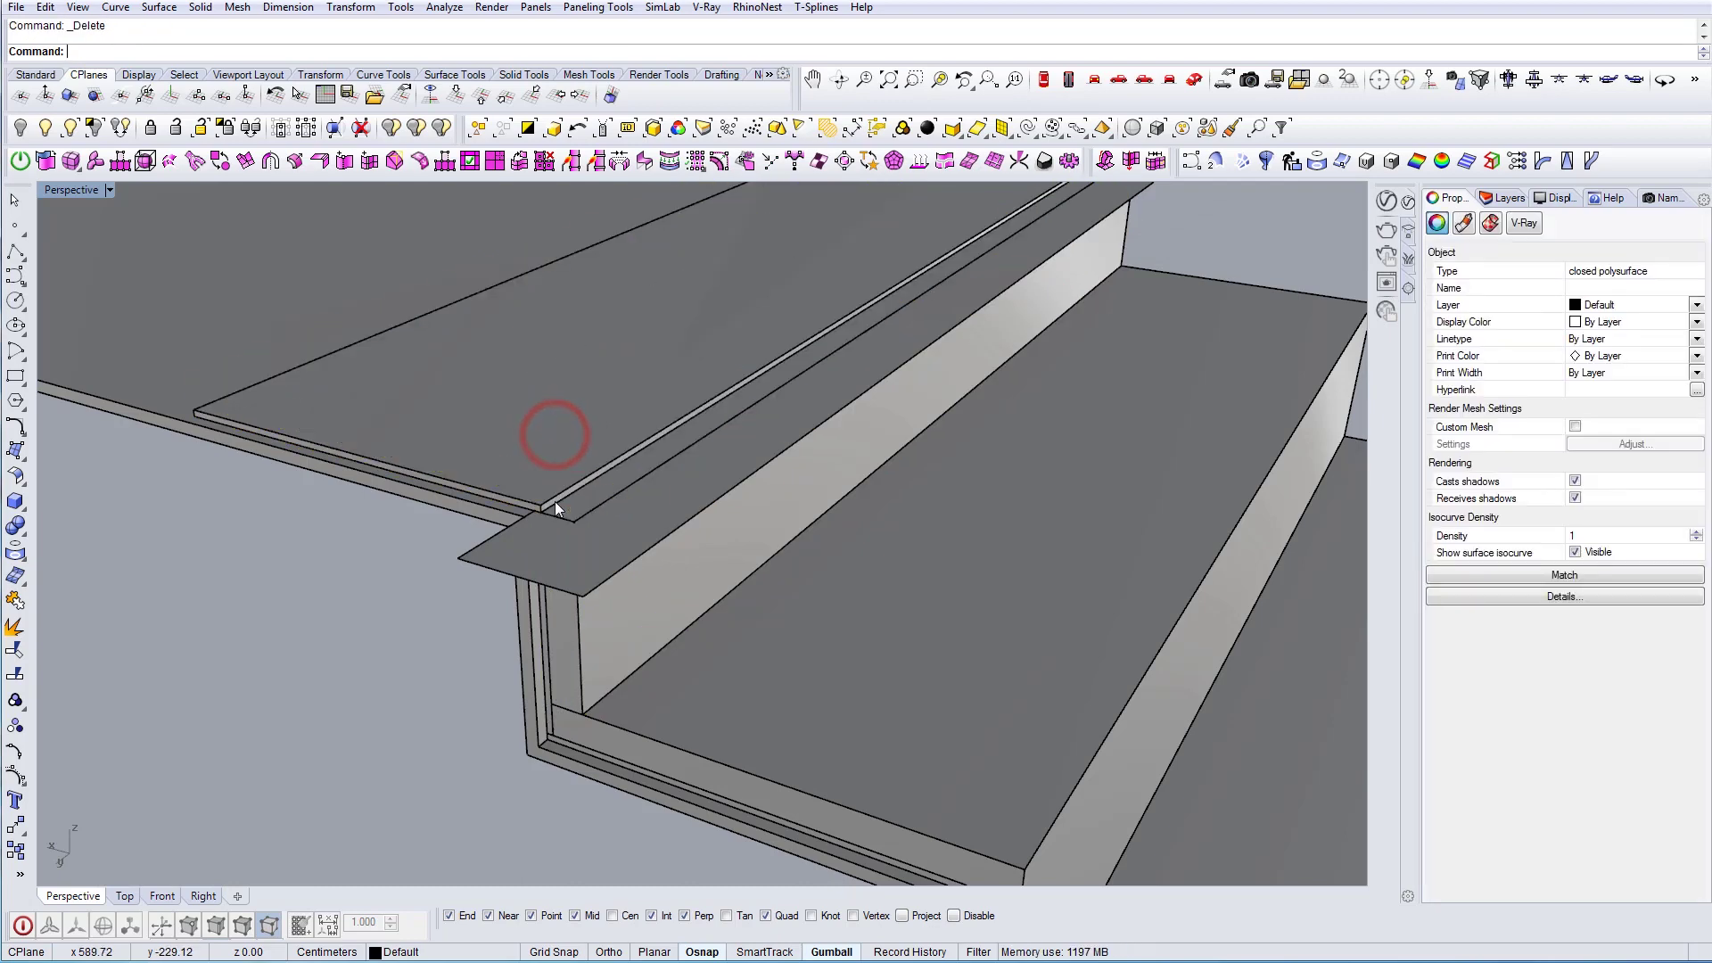
left_click(520, 500)
key("Delete")
left_click(555, 560)
key("Delete")
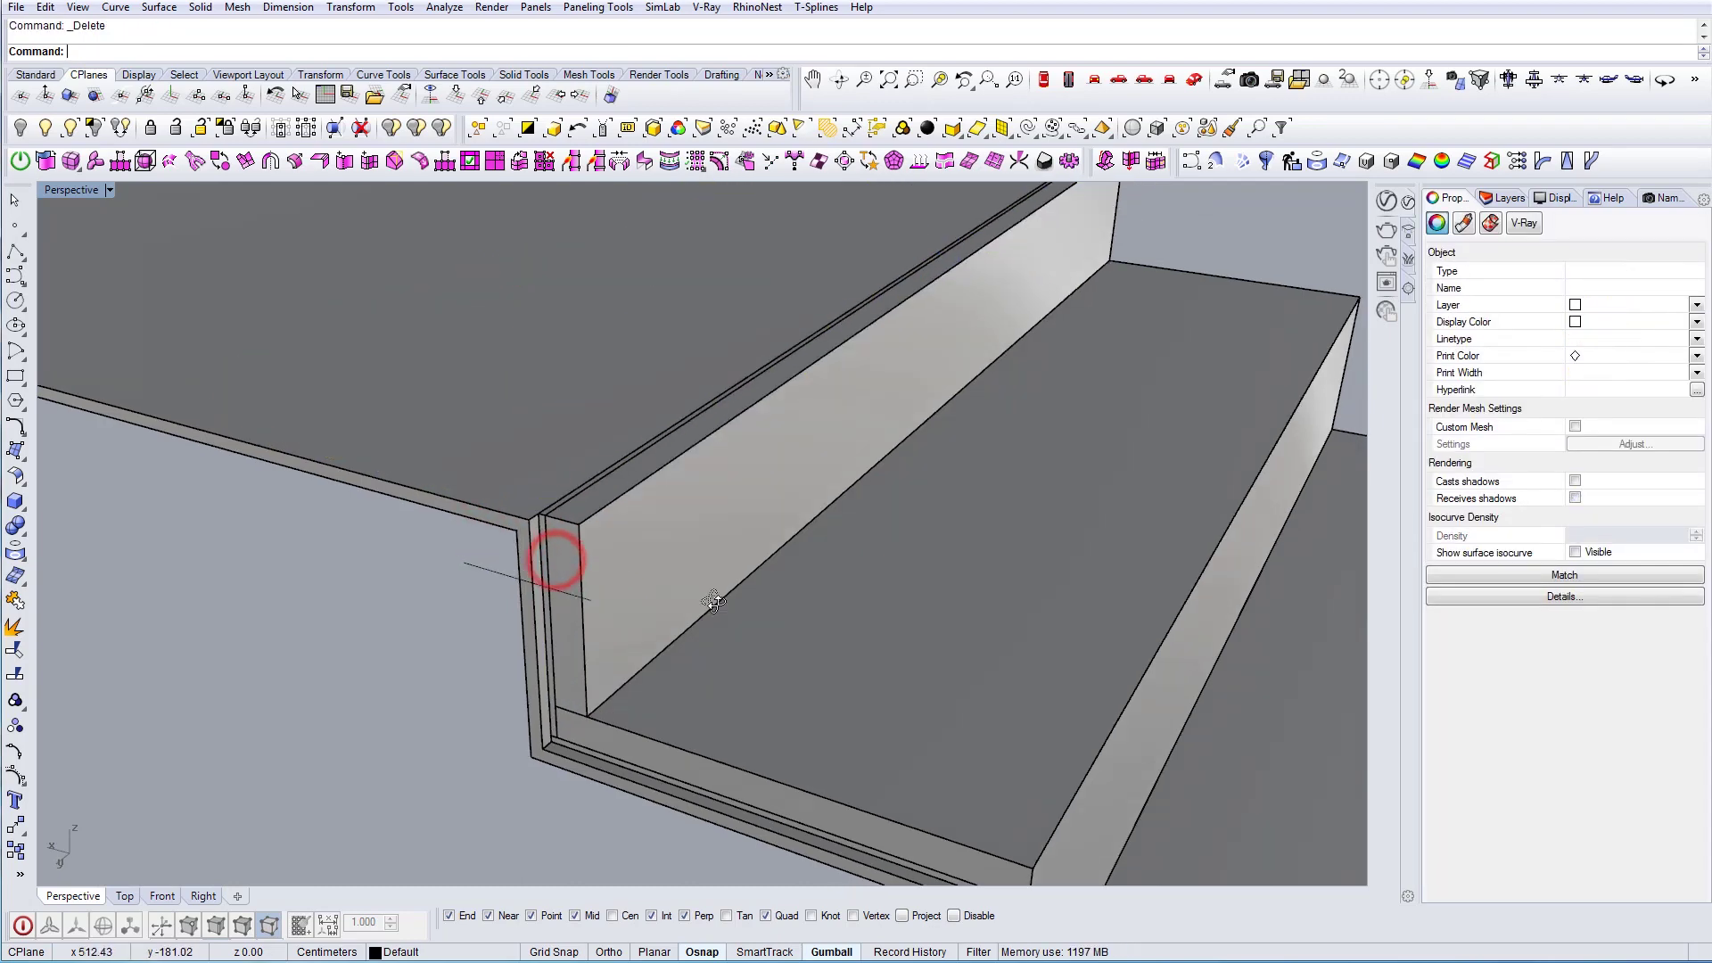
right_click_drag(554, 561, 724, 508)
left_click(856, 558)
key("Delete")
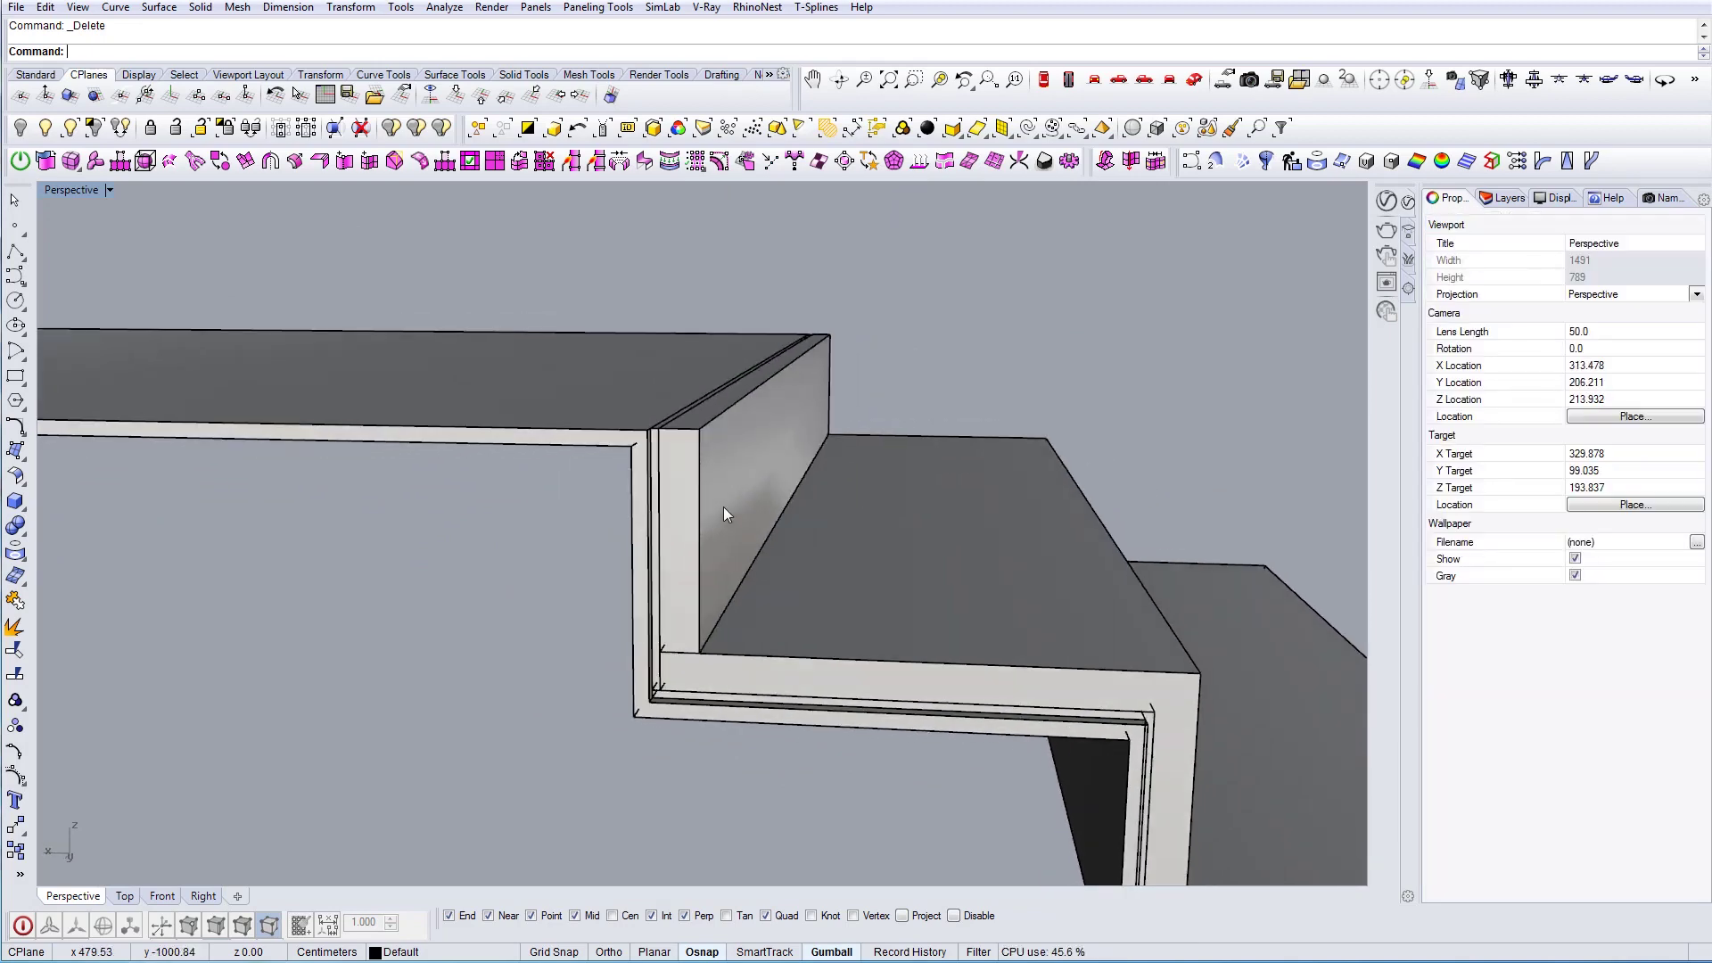
Show the solid points of the thin layer behind the top riser and lower its four upper points below the landing surface
scroll(718, 473, "up", 2)
right_click_drag(796, 564, 834, 588)
scroll(680, 503, "up", 4)
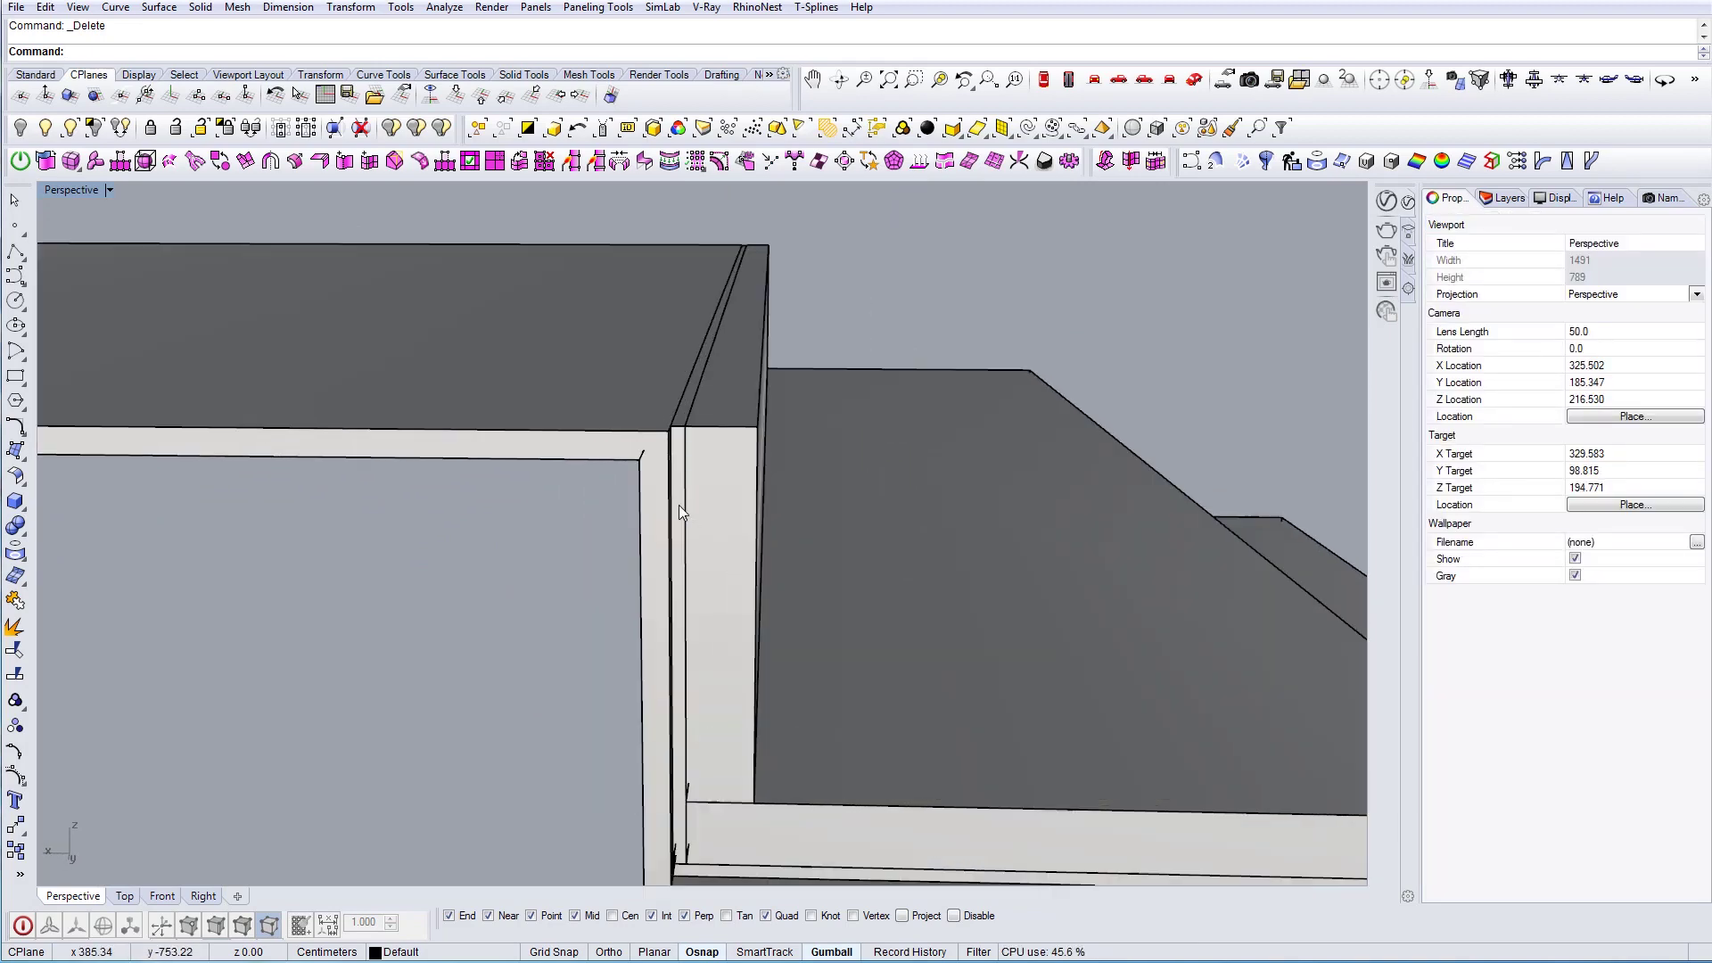
left_click(681, 486)
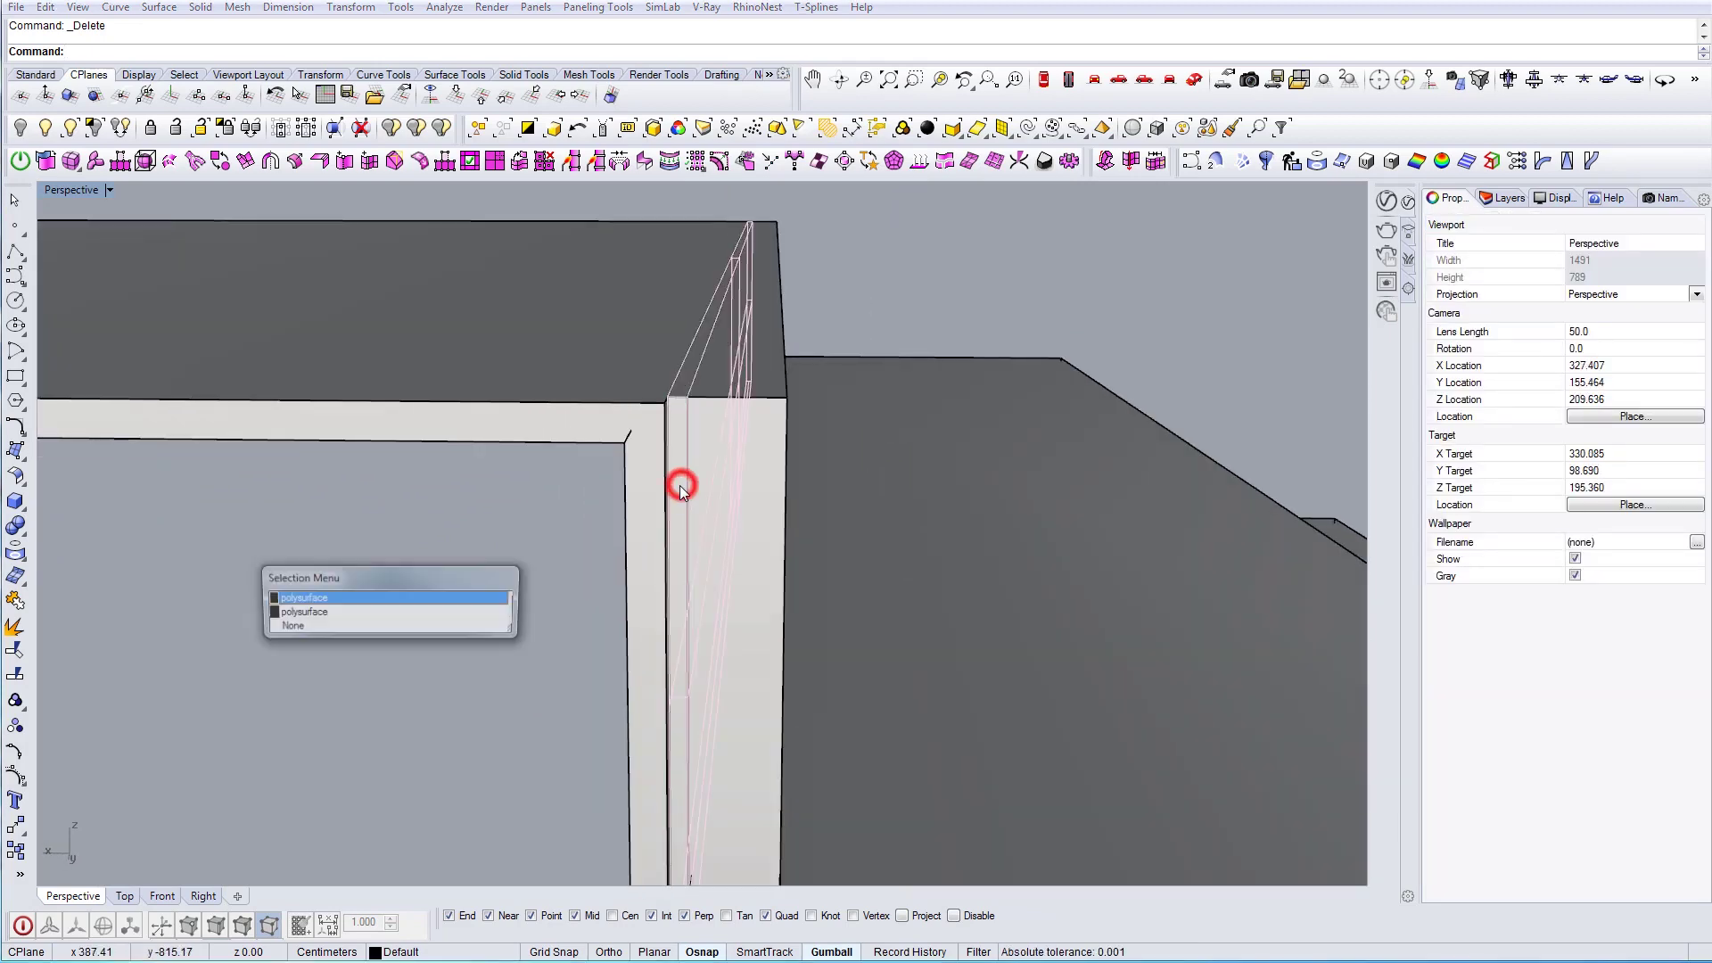
left_click(300, 601)
scroll(615, 495, "down", 4)
right_click_drag(616, 488, 662, 496)
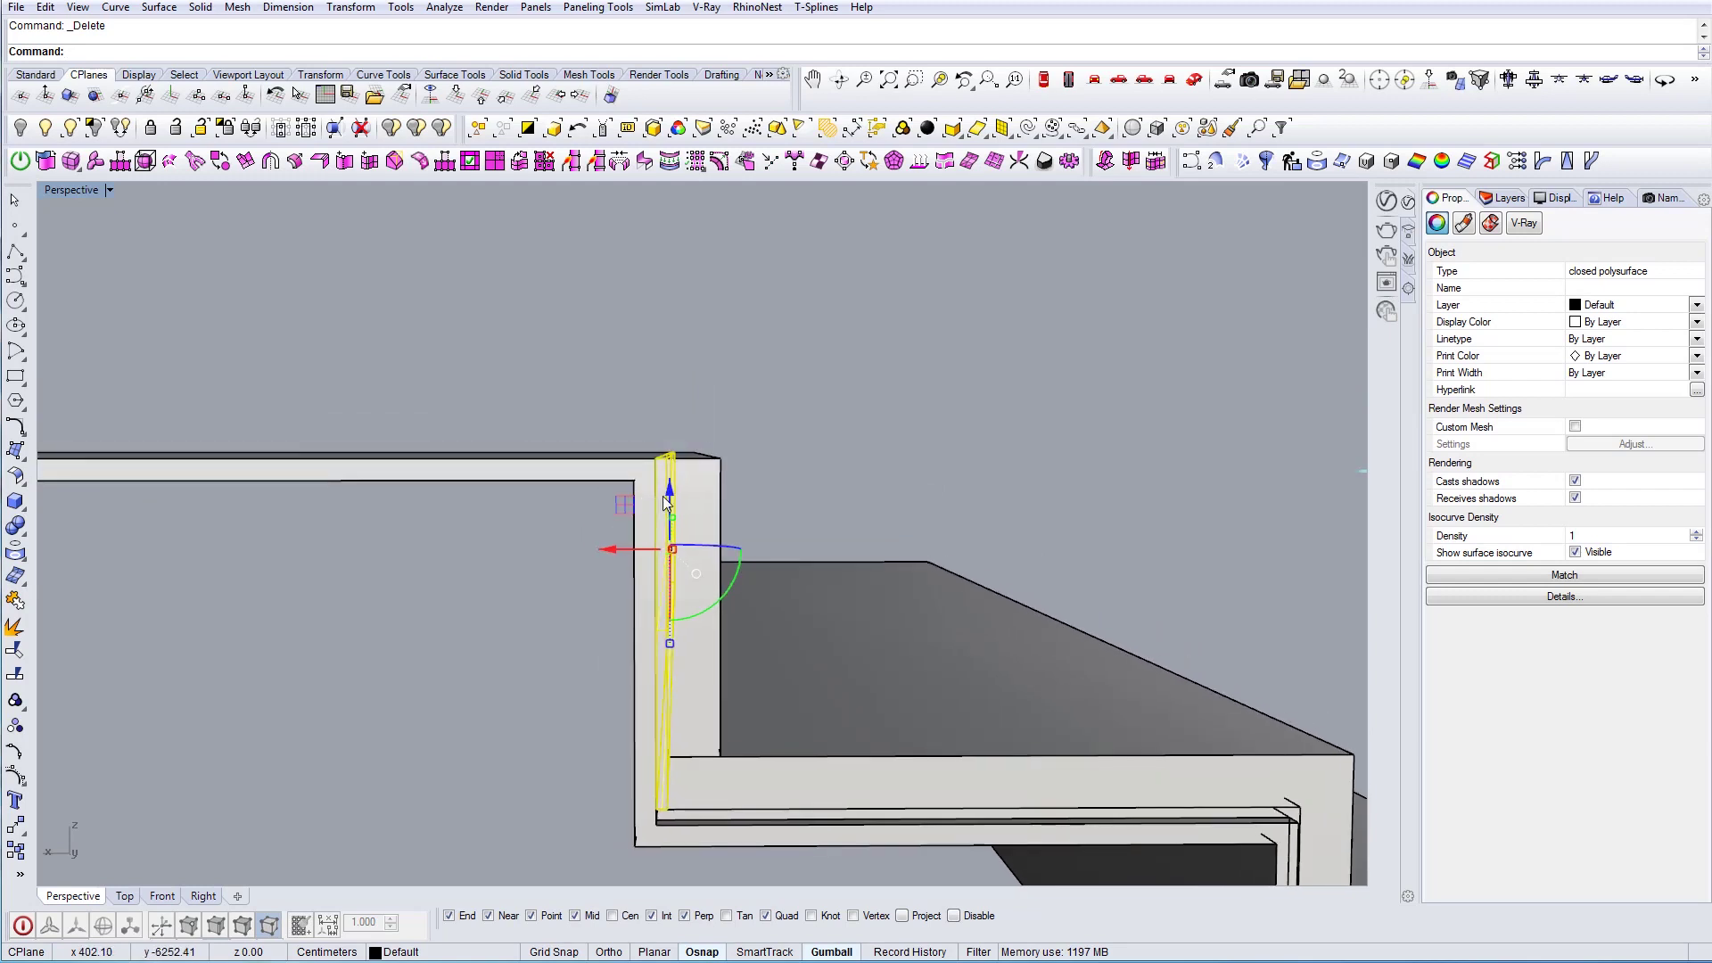
type("s")
key("Return")
left_click_drag(592, 367, 683, 464)
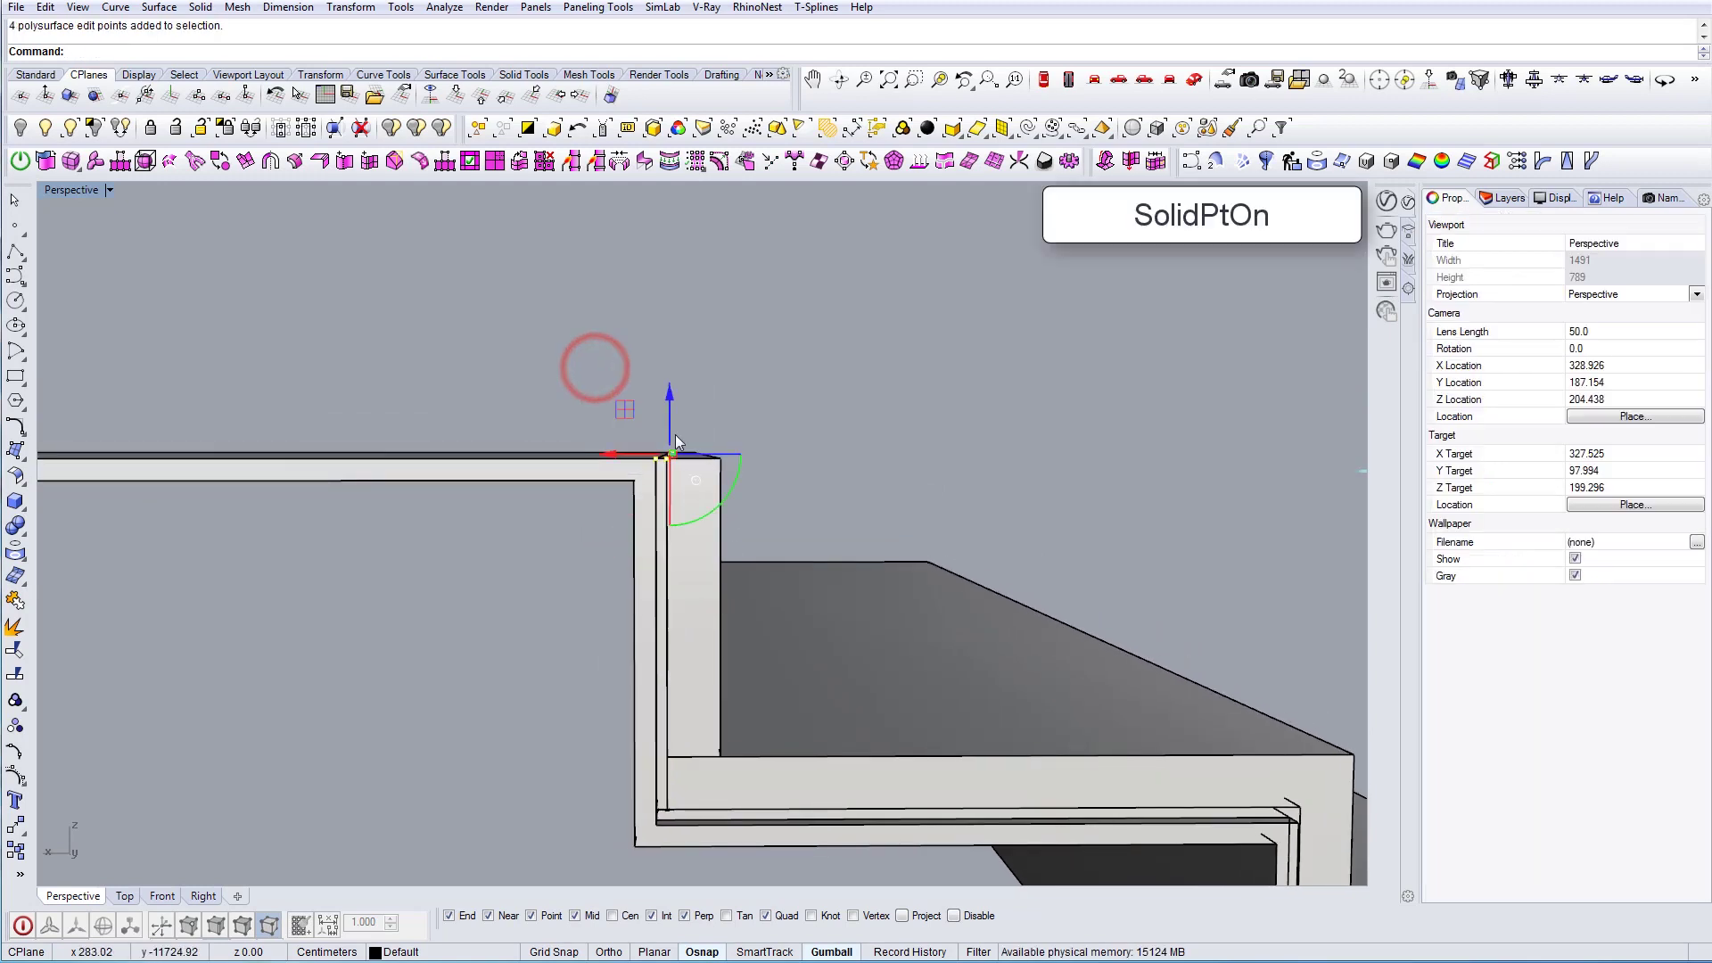
left_click(670, 414)
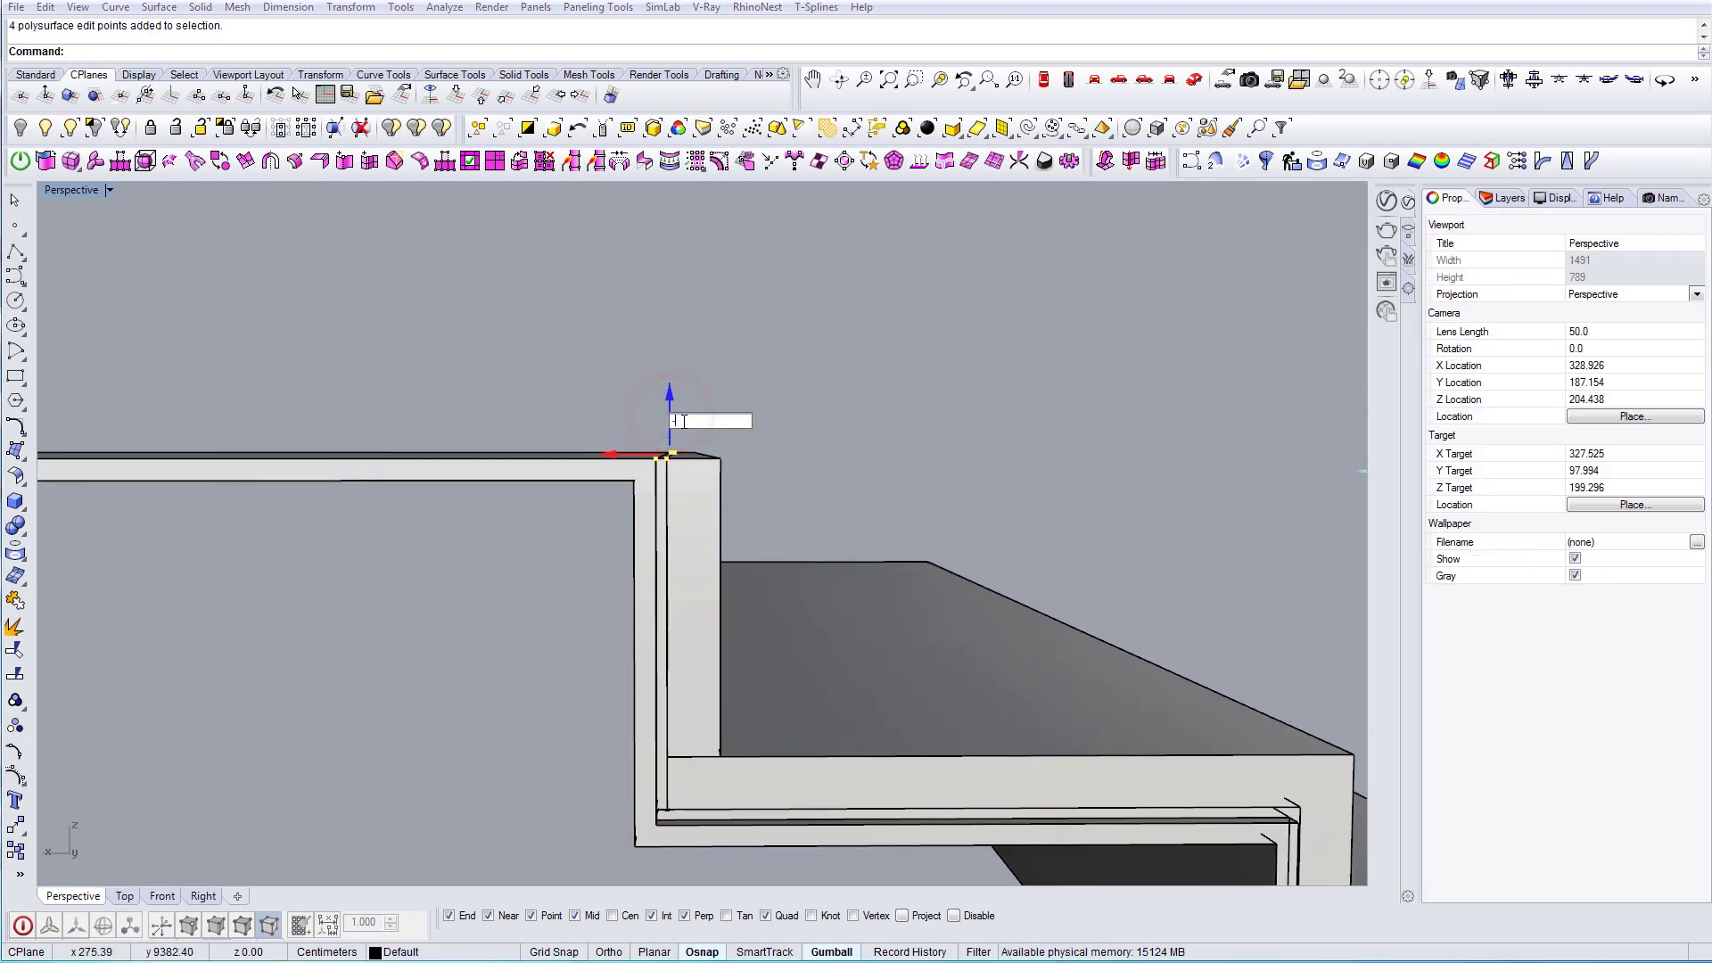
key("Return")
right_click_drag(693, 432, 1043, 620)
left_click(740, 592)
key("Escape")
Shorten the top riser slab with Scale1D from its lower front corner so its top matches the lowered thin layer
scroll(572, 602, "down", 3)
scroll(566, 612, "up", 5)
scroll(966, 698, "up", 5)
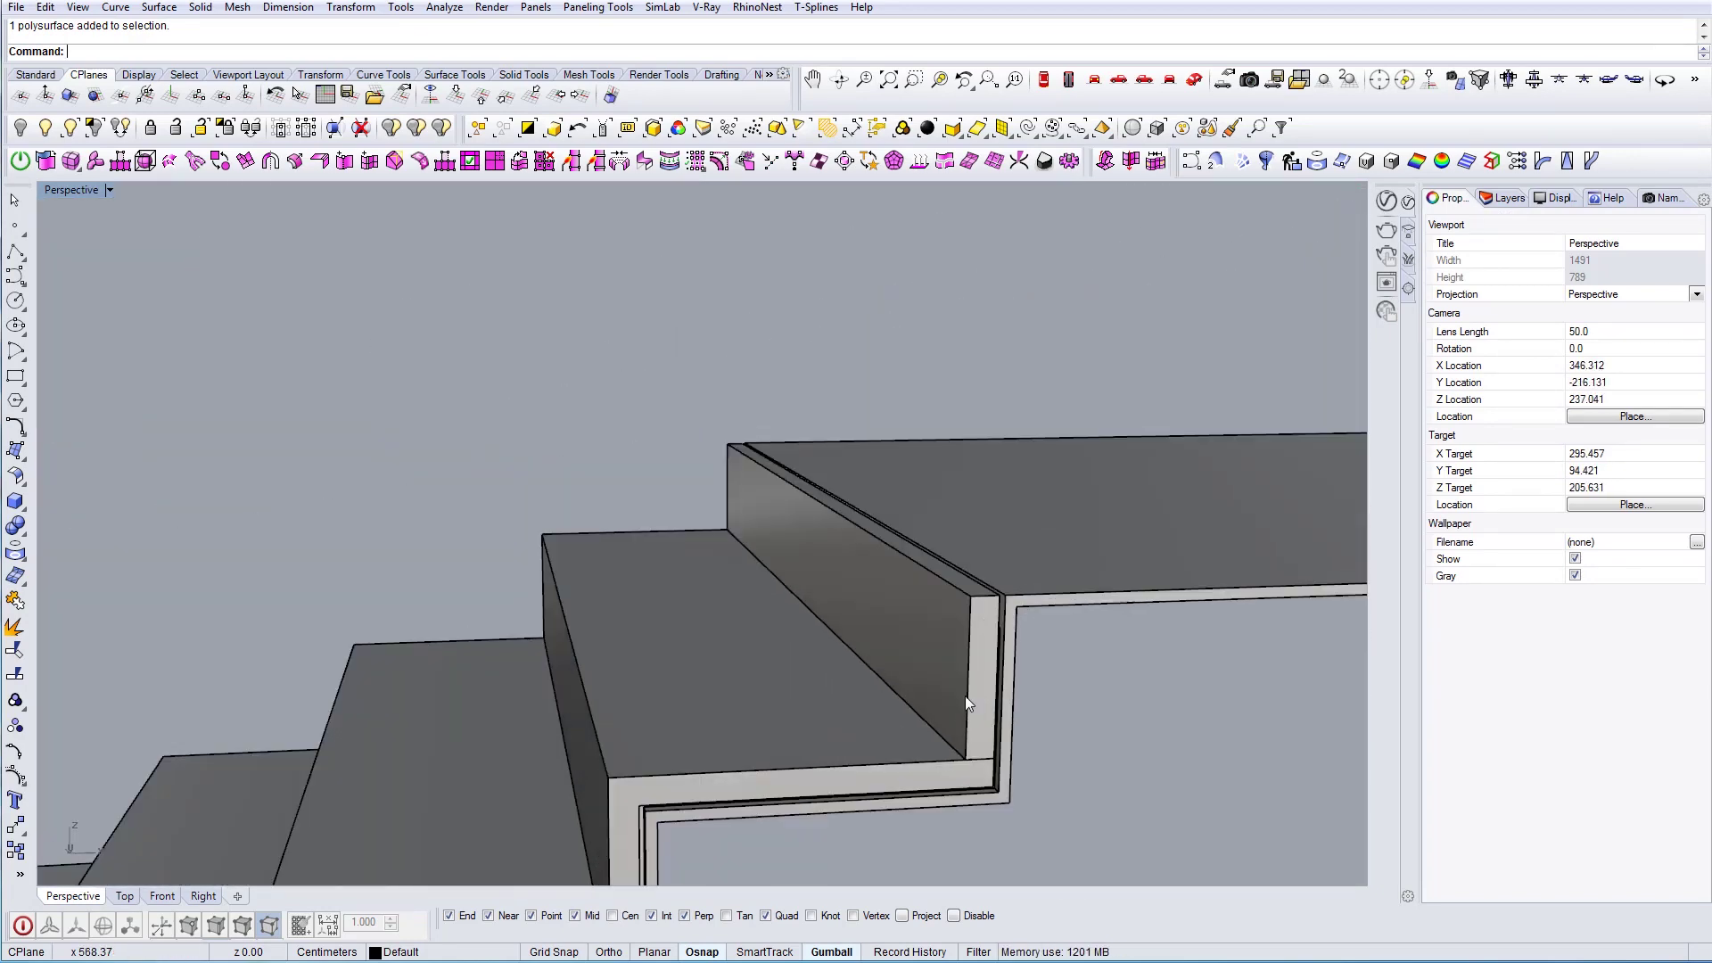
scroll(955, 682, "up", 2)
left_click(954, 682)
right_click_drag(954, 682, 758, 547)
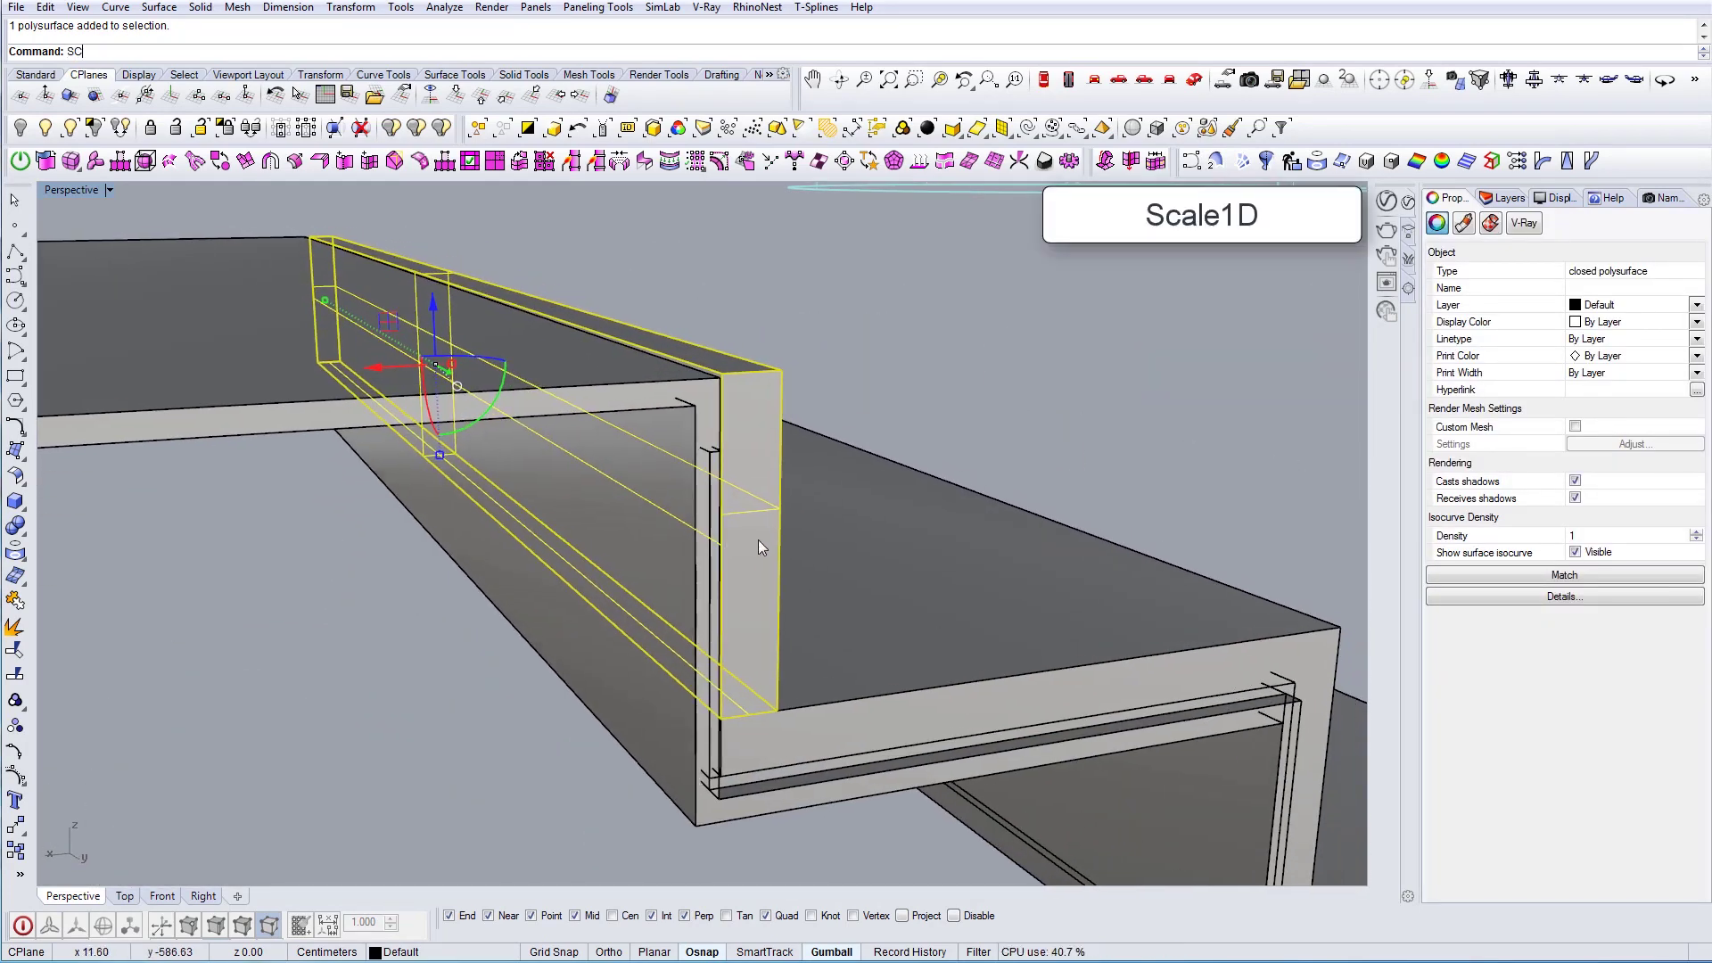
left_click(84, 79)
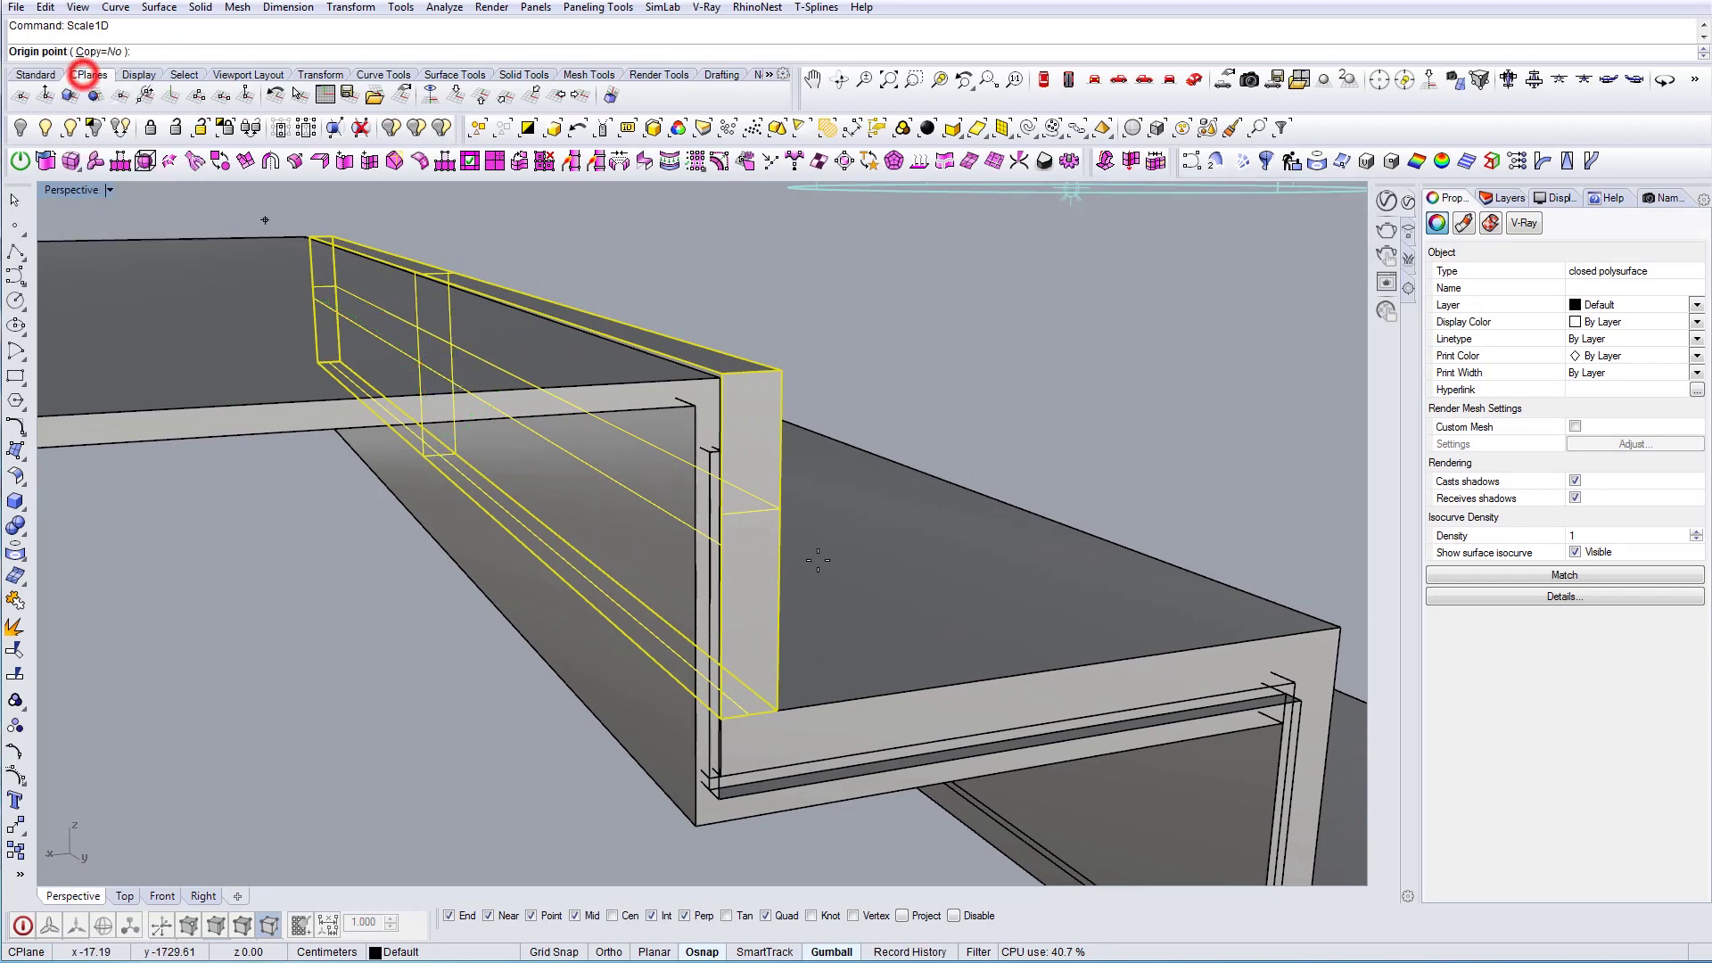
left_click(777, 711)
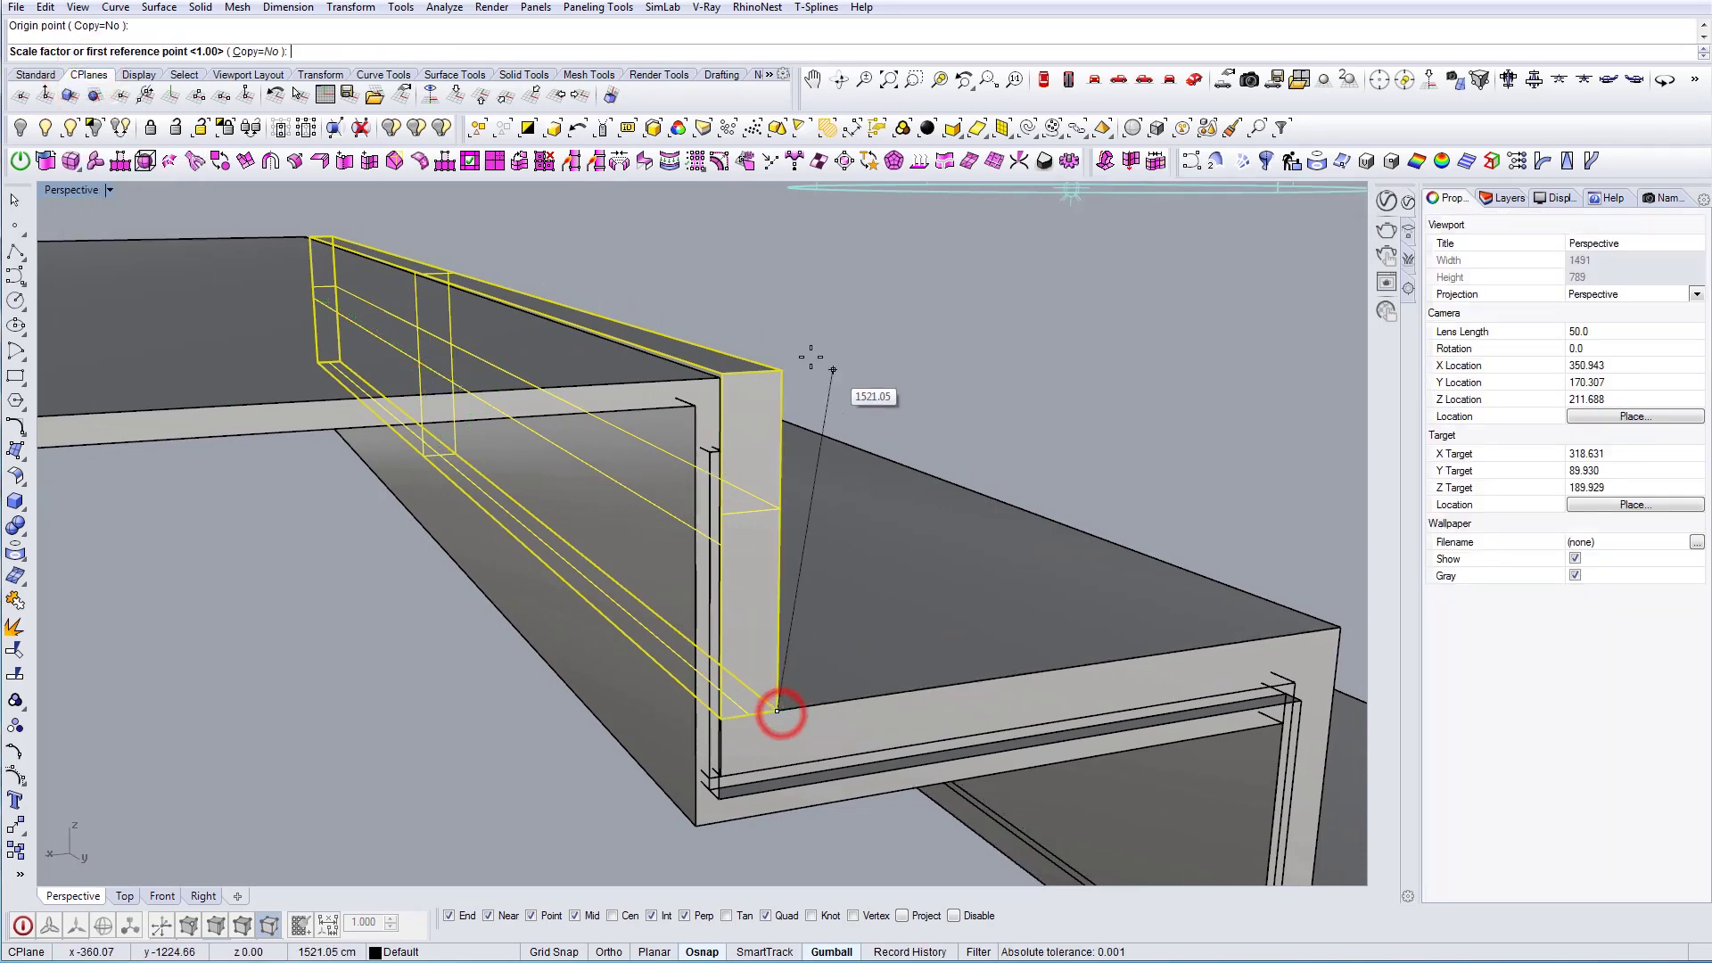
scroll(687, 384, "up", 4)
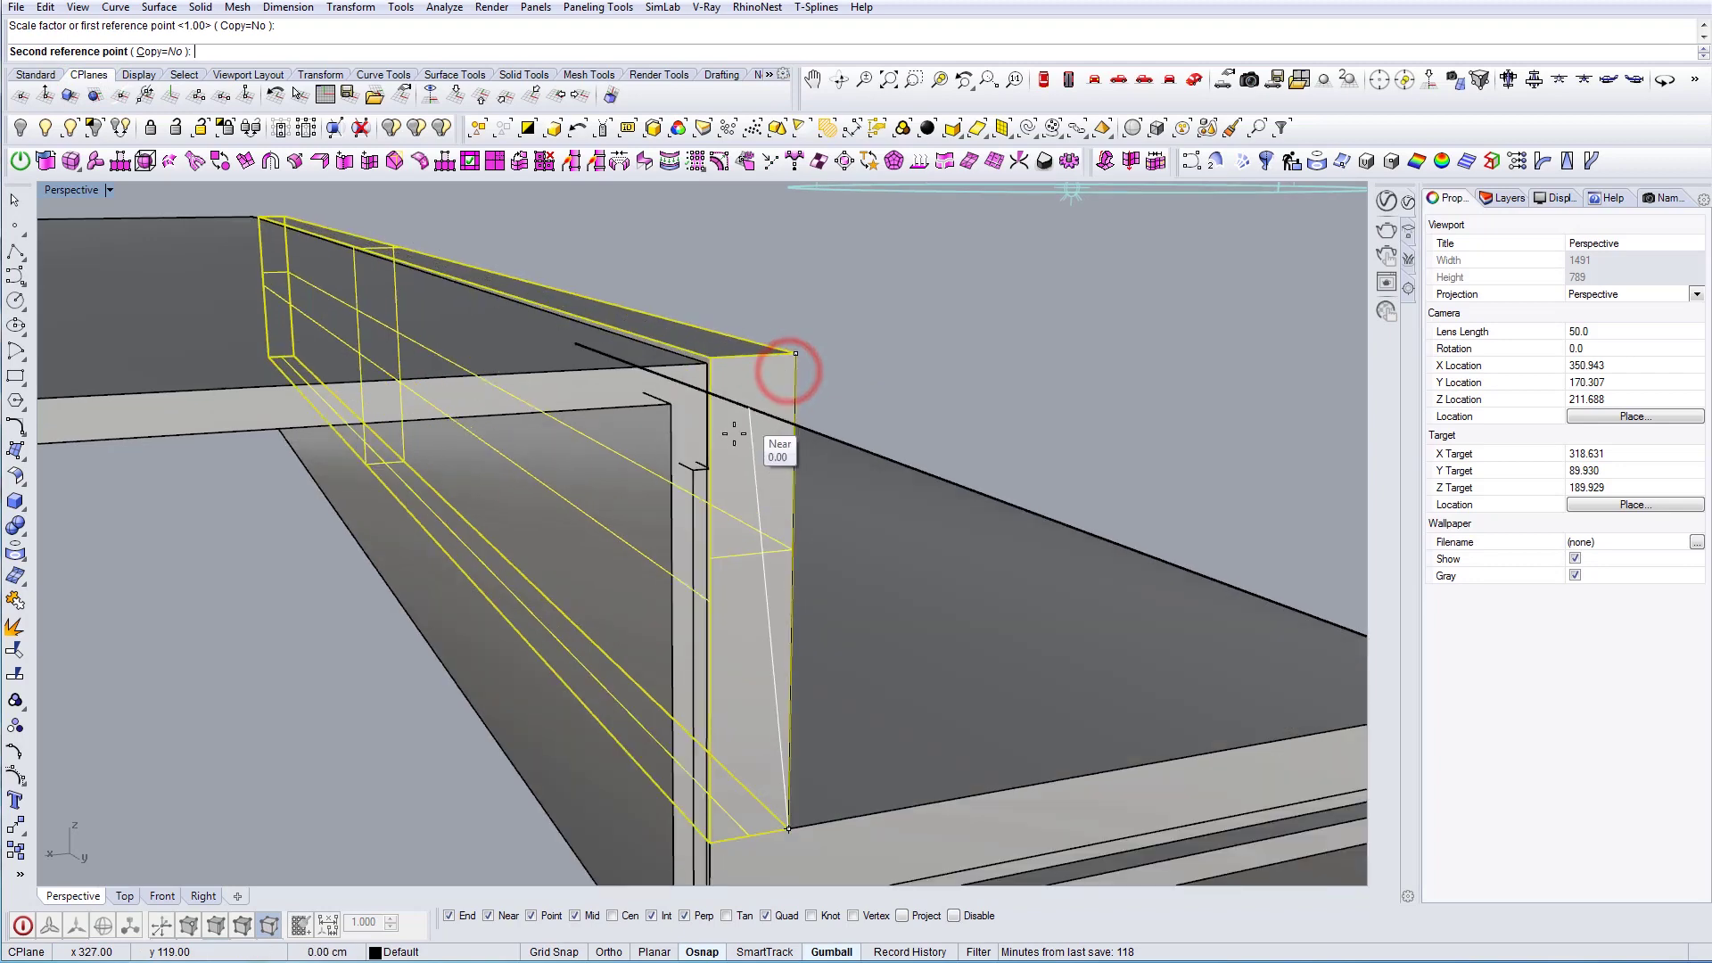
left_click(713, 469)
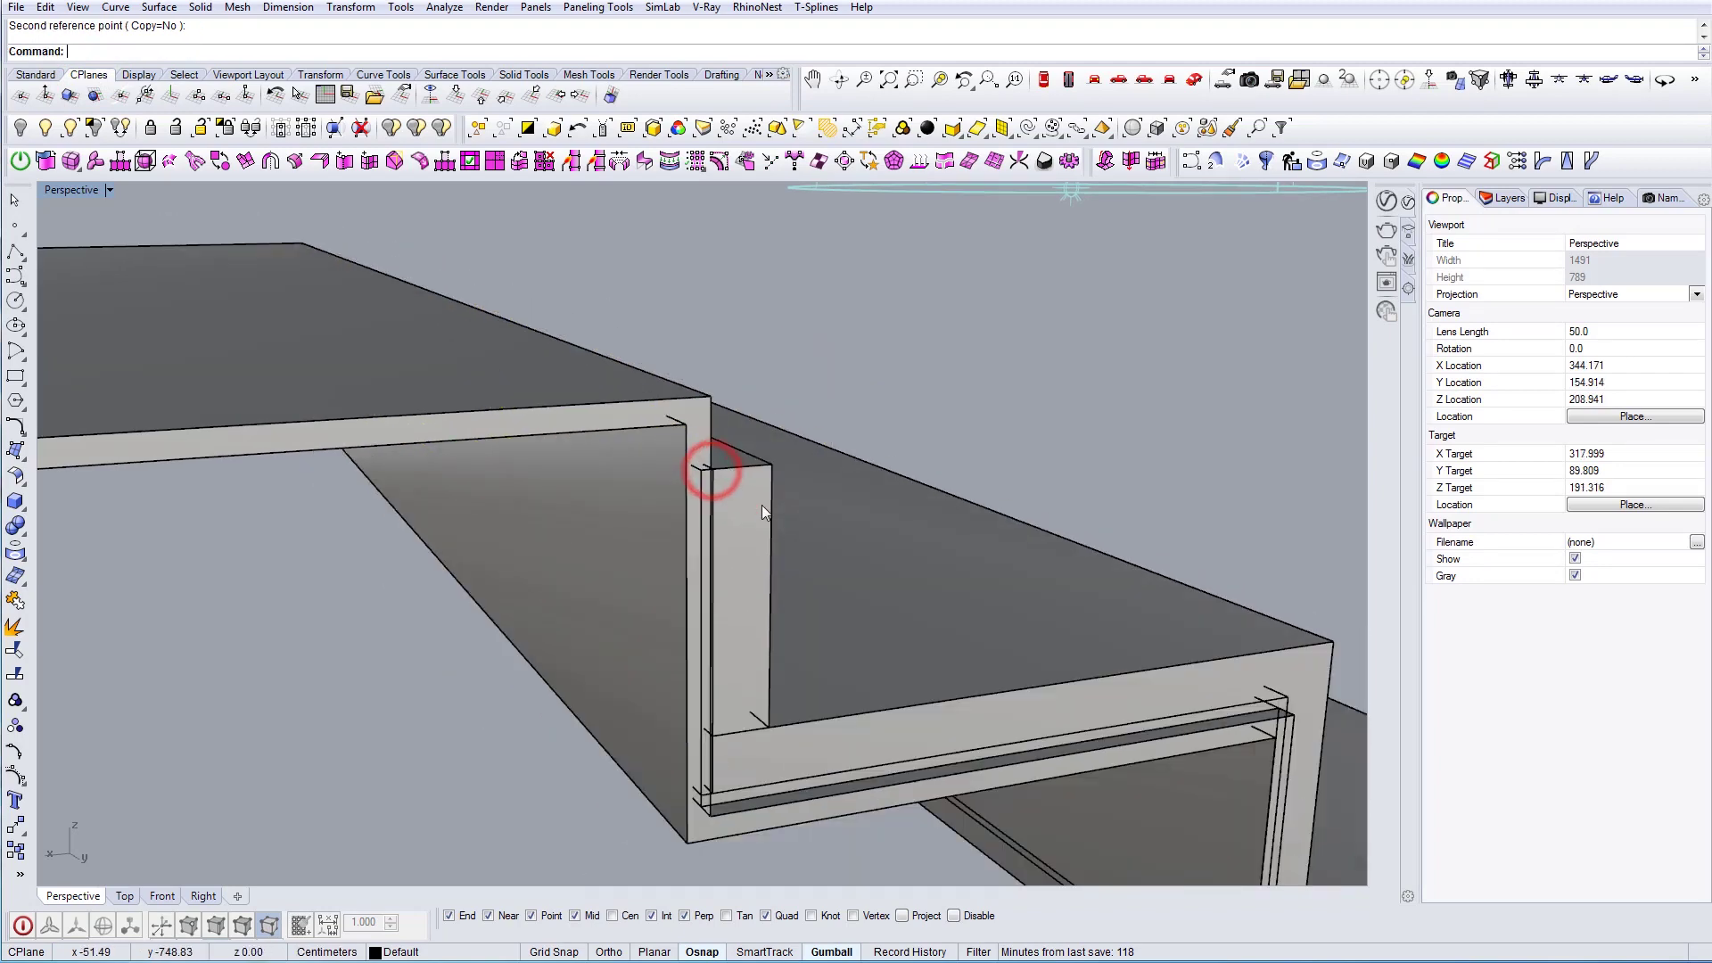
Copy the shortened riser slab from its lower front corner to its upper front corner, stacking it on top
scroll(742, 586, "up", 2)
scroll(743, 588, "down", 4)
right_click_drag(747, 606, 772, 569)
scroll(776, 650, "up", 1)
left_click(781, 651)
type("copy")
key("Return")
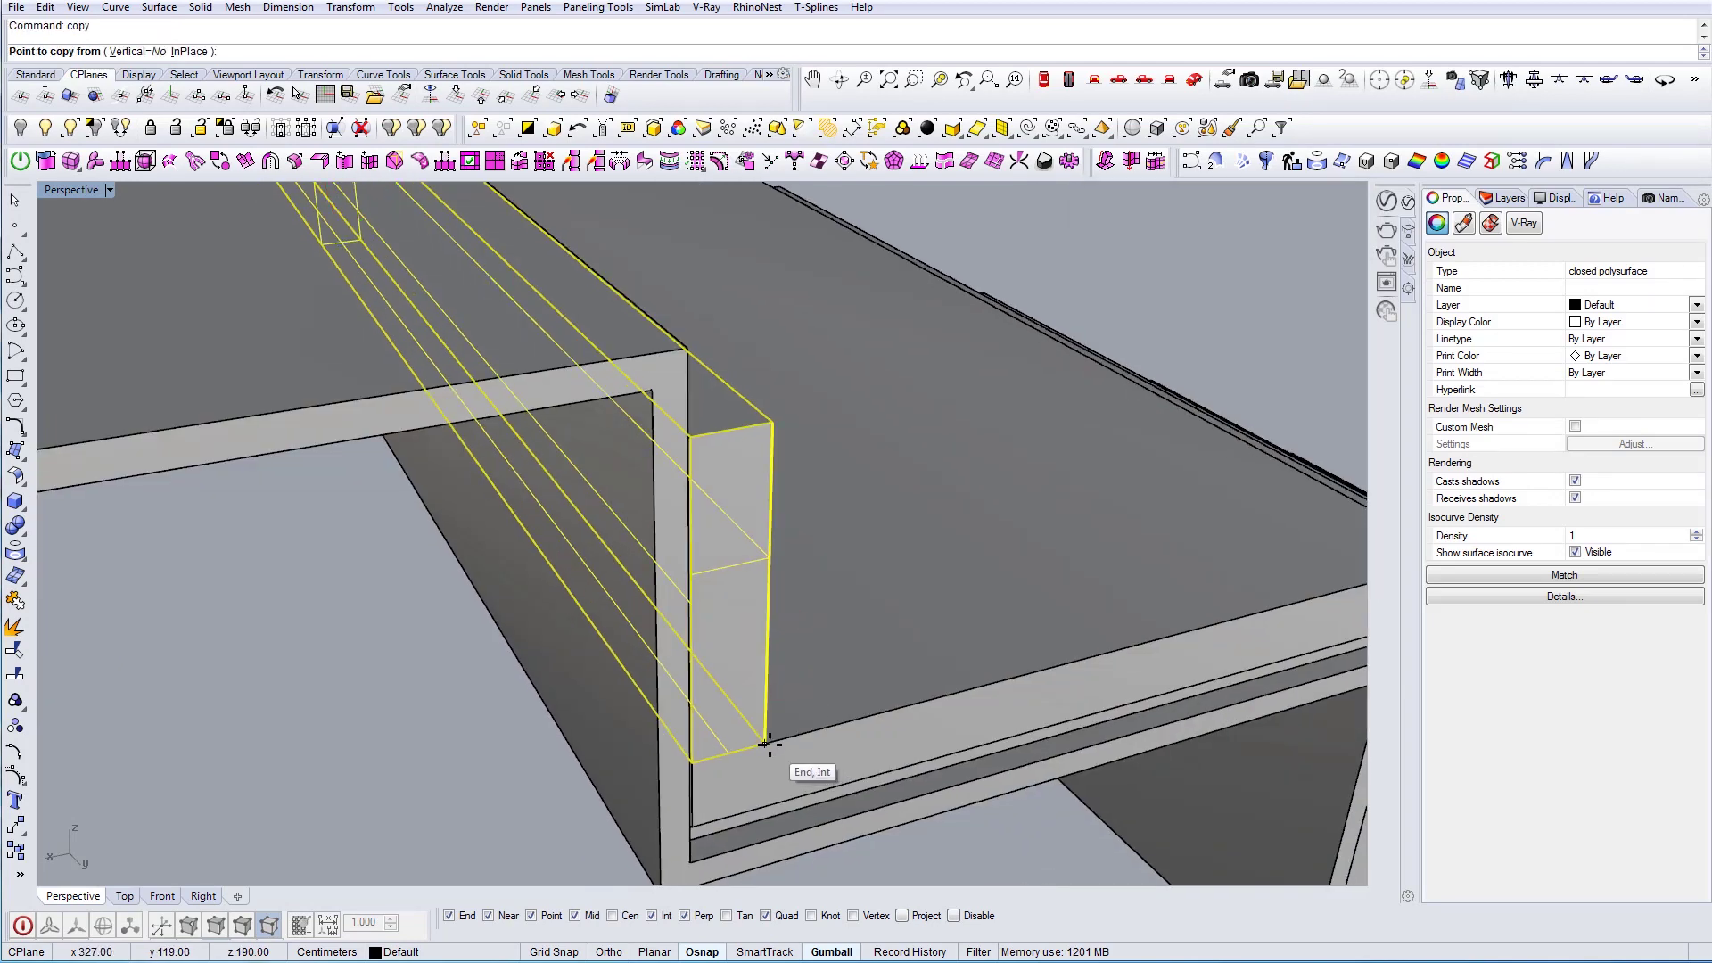
left_click(769, 746)
left_click(769, 420)
scroll(768, 428, "down", 6)
key("Escape")
key("Escape")
Reduce the height of the copied slab with Scale1D from its lower front corner to the level of the landing surface
right_click_drag(768, 436, 745, 392)
left_click(728, 272)
type("s")
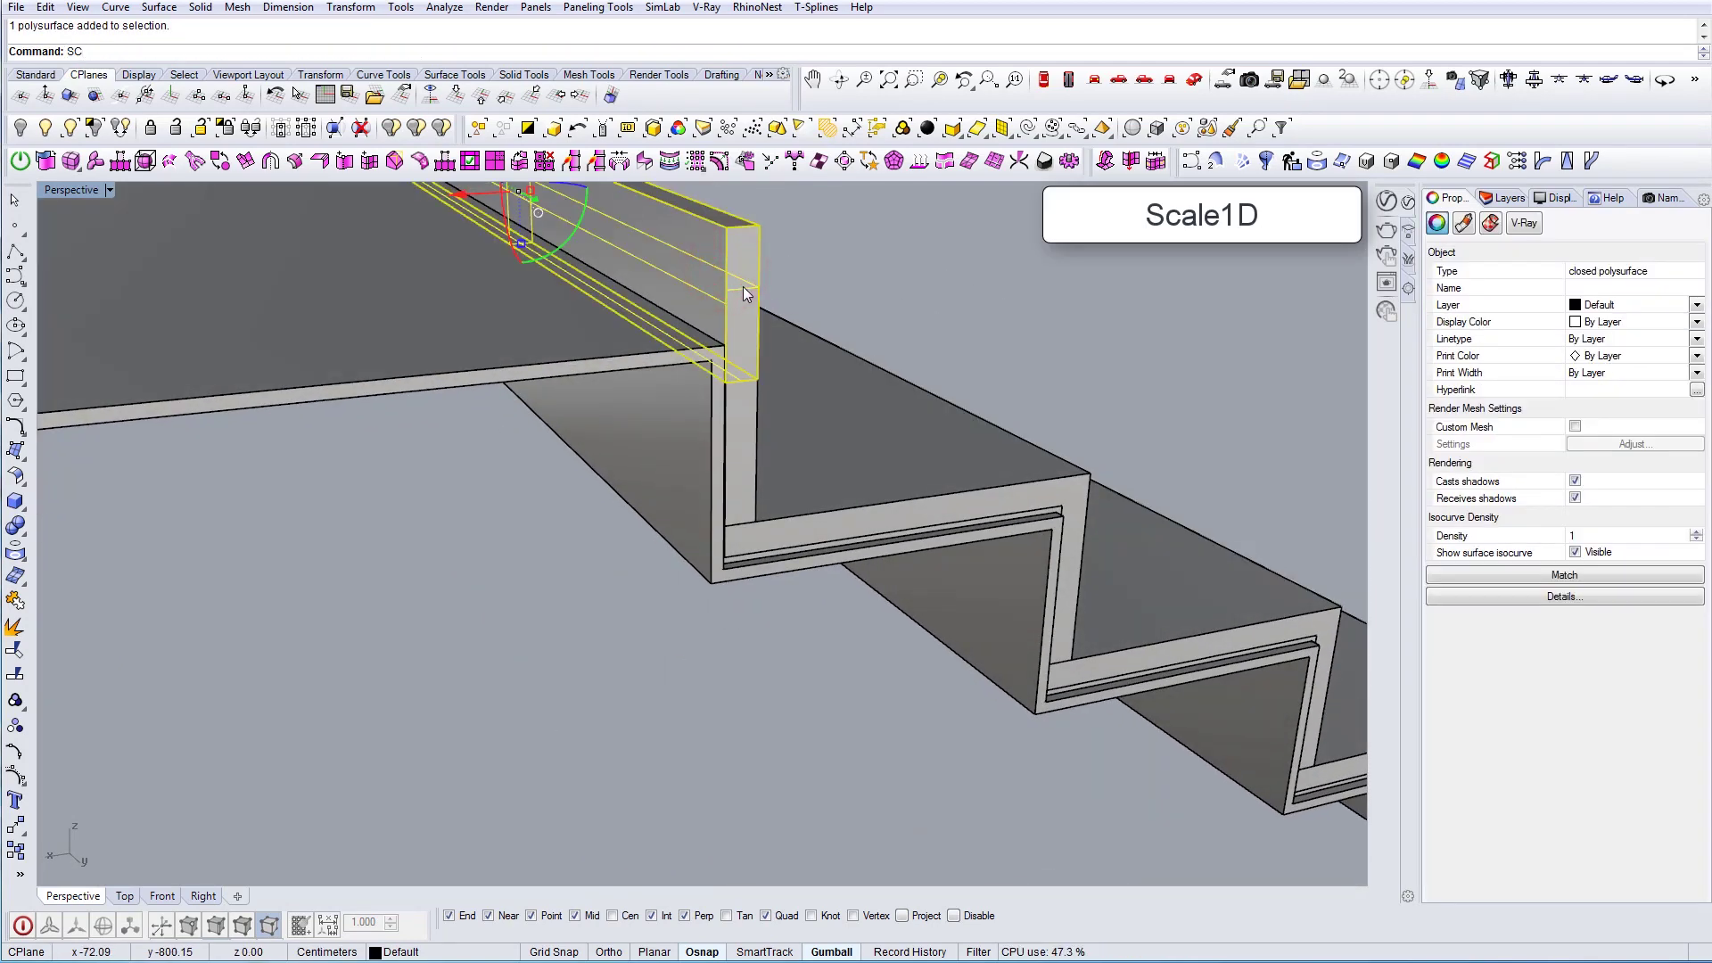
type("C")
key("BackSpace")
type("cale")
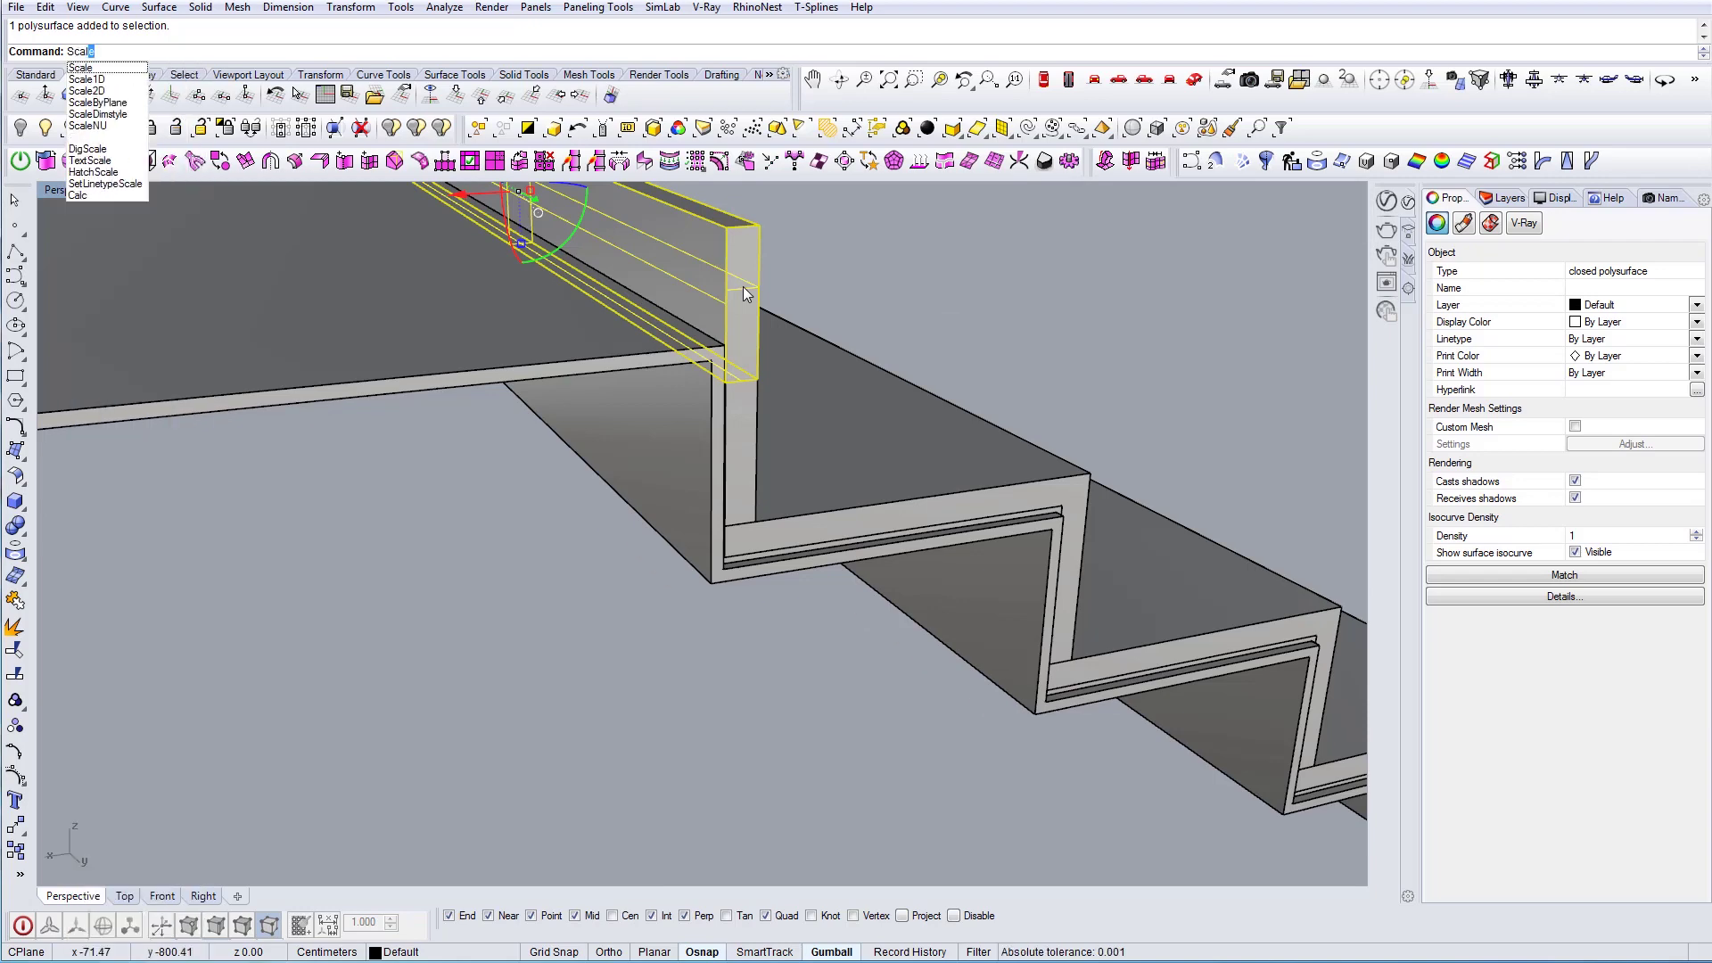
key("Down")
key("Down")
key("Return")
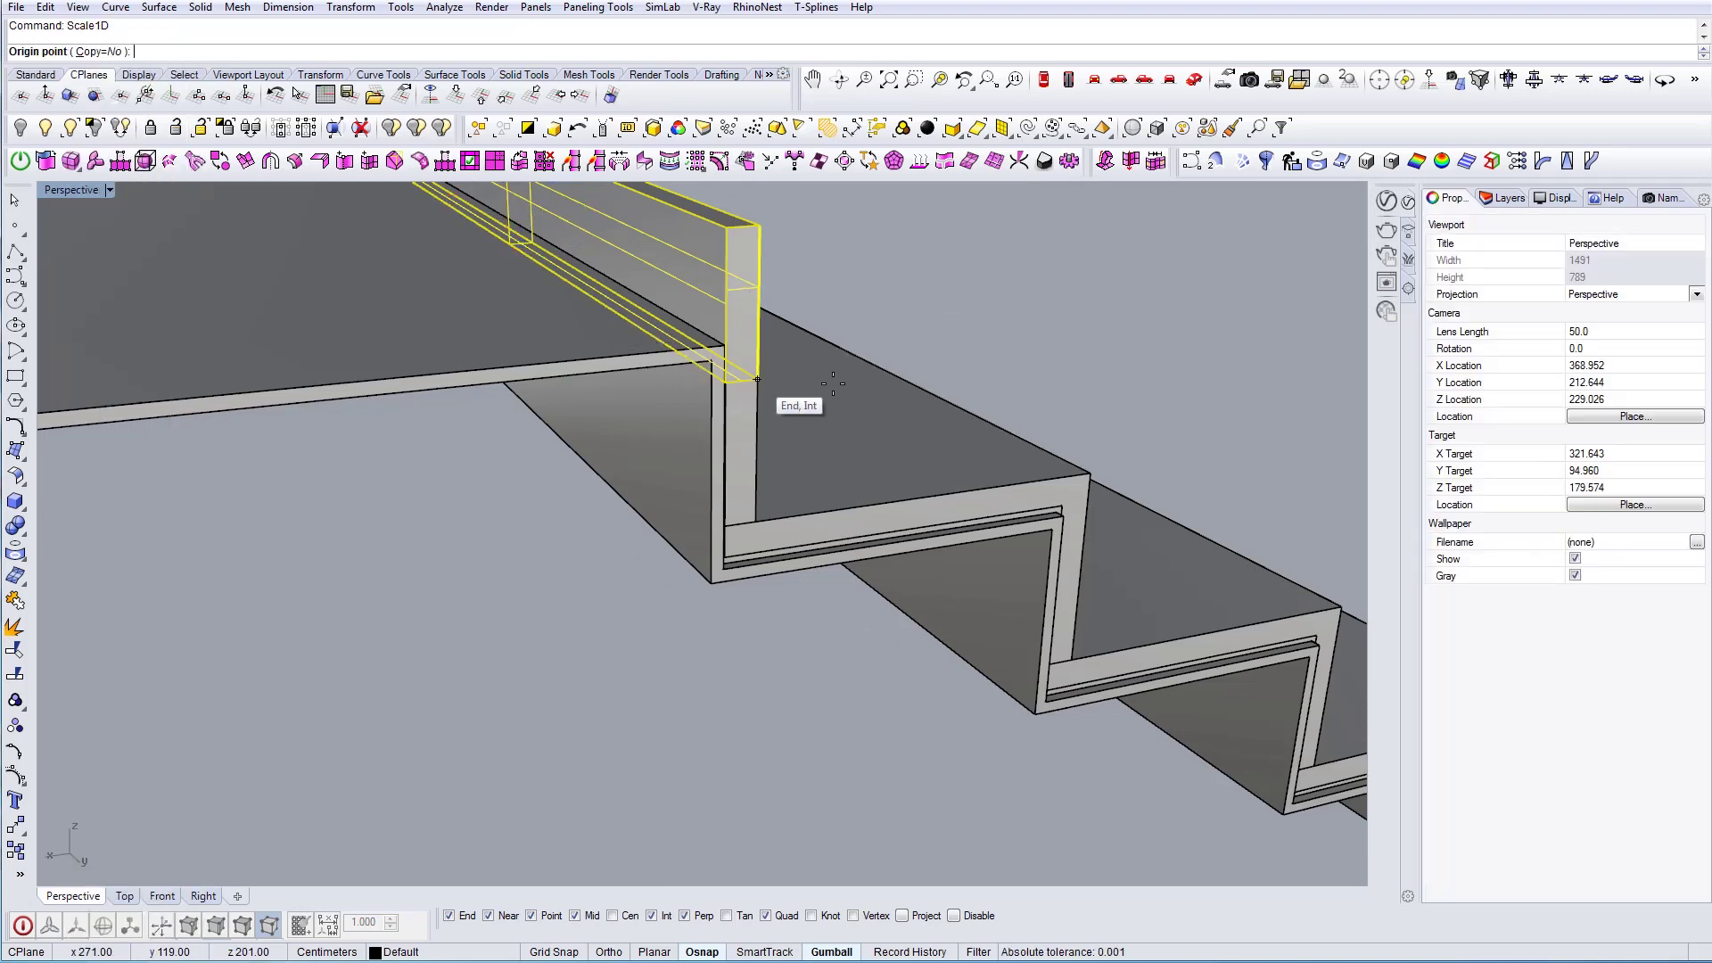
scroll(833, 384, "up", 2)
right_click_drag(808, 297, 820, 361, "shift")
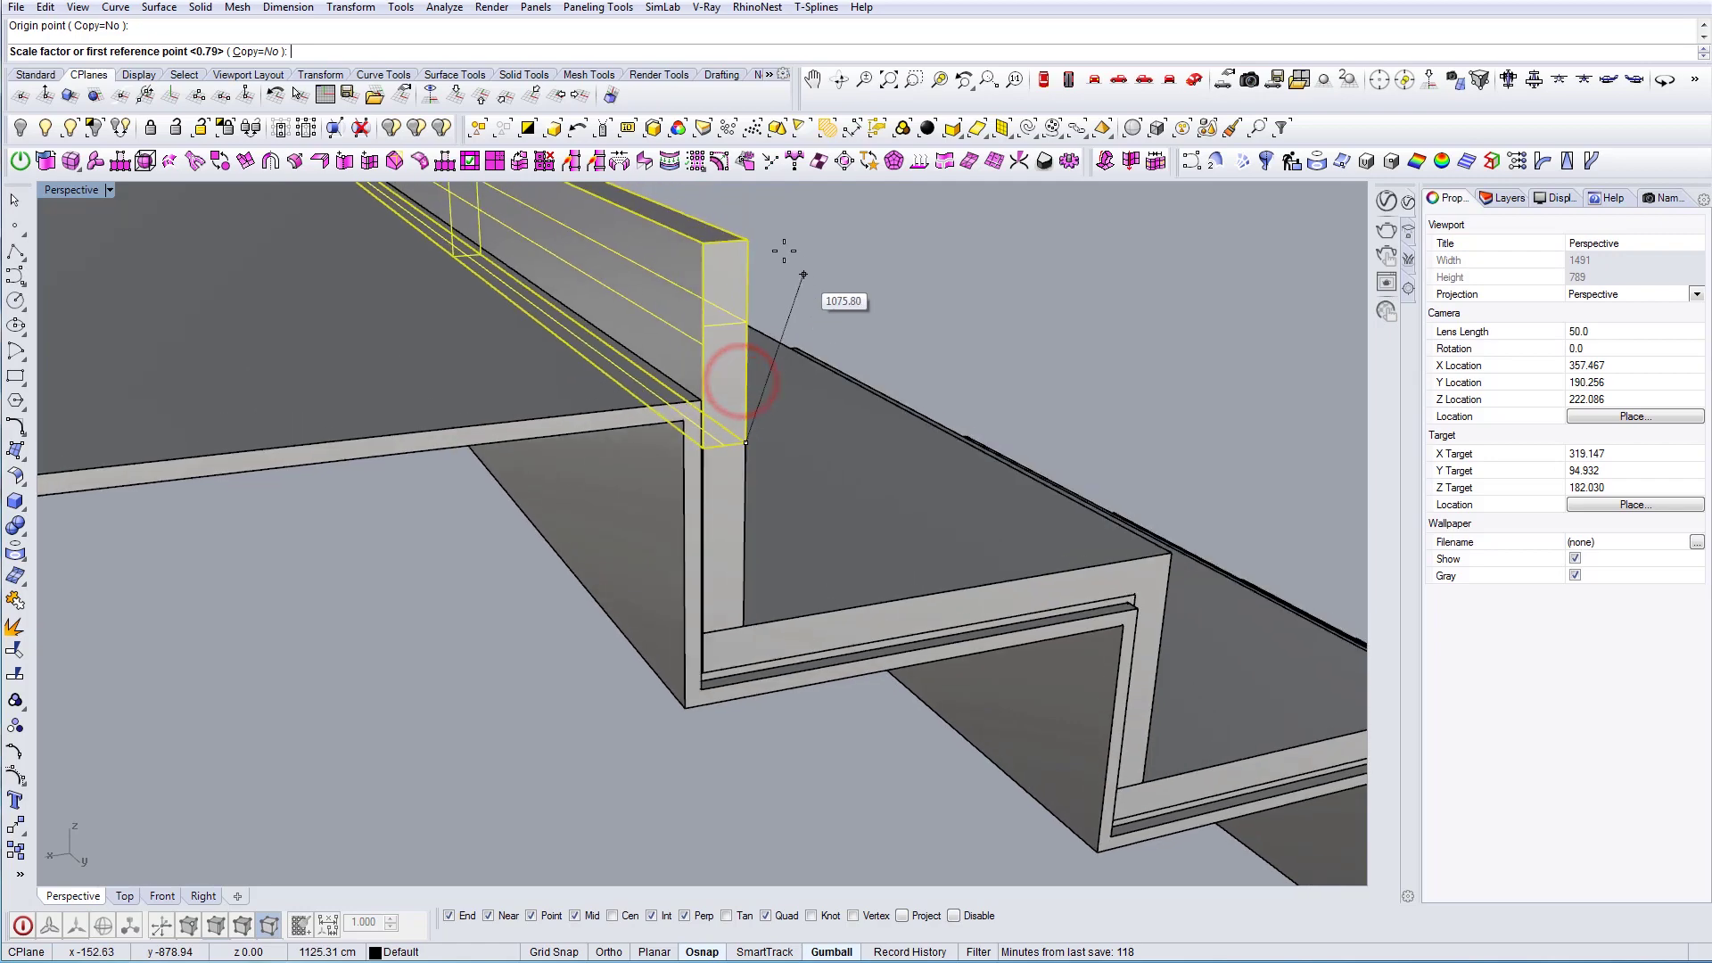
left_click(760, 245)
scroll(754, 243, "up", 3)
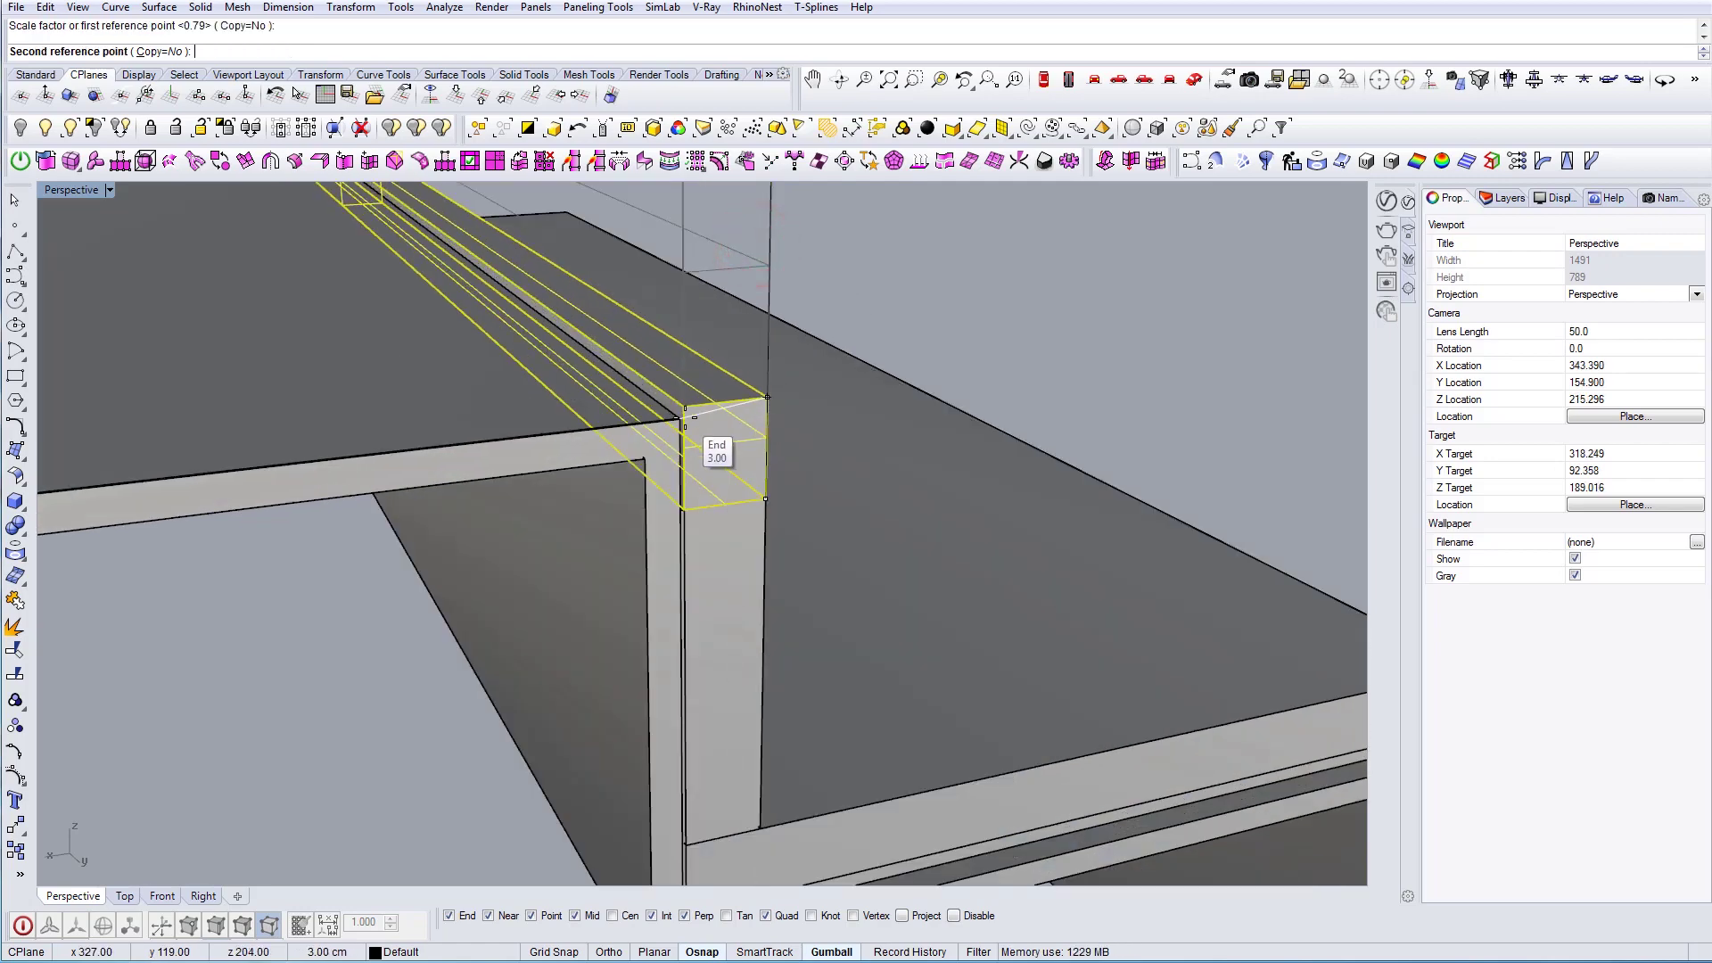
left_click(685, 419)
Widen the small top block with Scale1D from its lower front corner so it also covers the thin layer behind the riser
scroll(693, 419, "down", 4)
right_click_drag(691, 420, 574, 484)
scroll(428, 459, "up", 3)
key("Return")
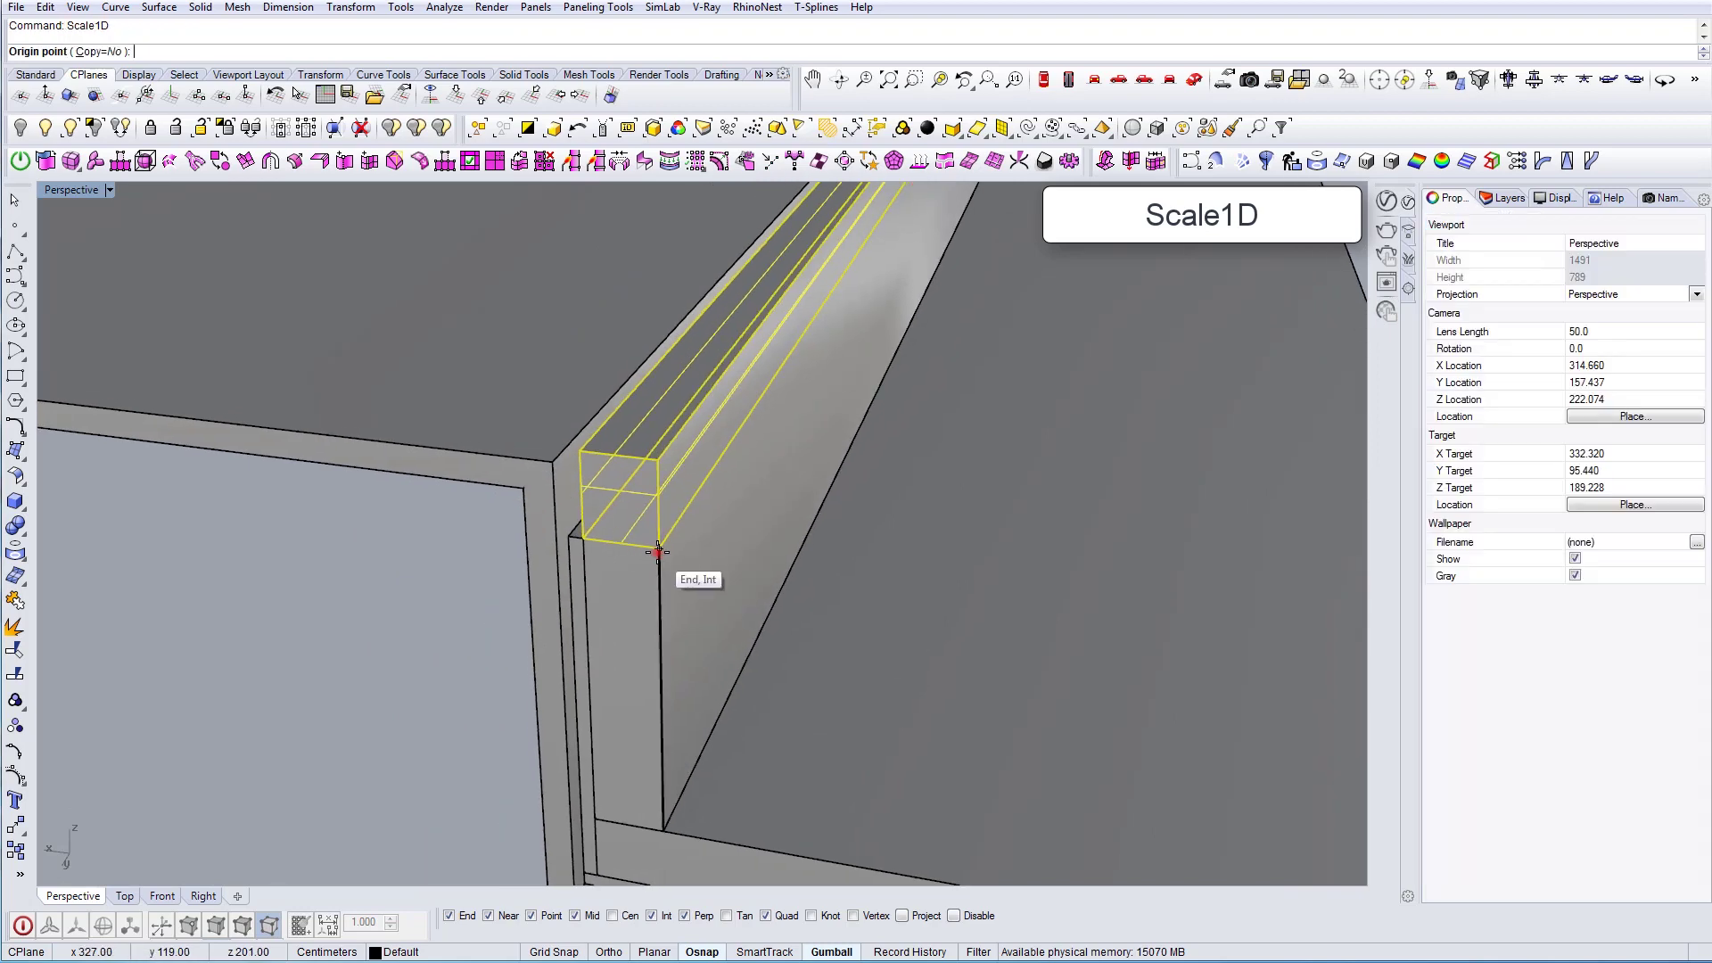
left_click(580, 540)
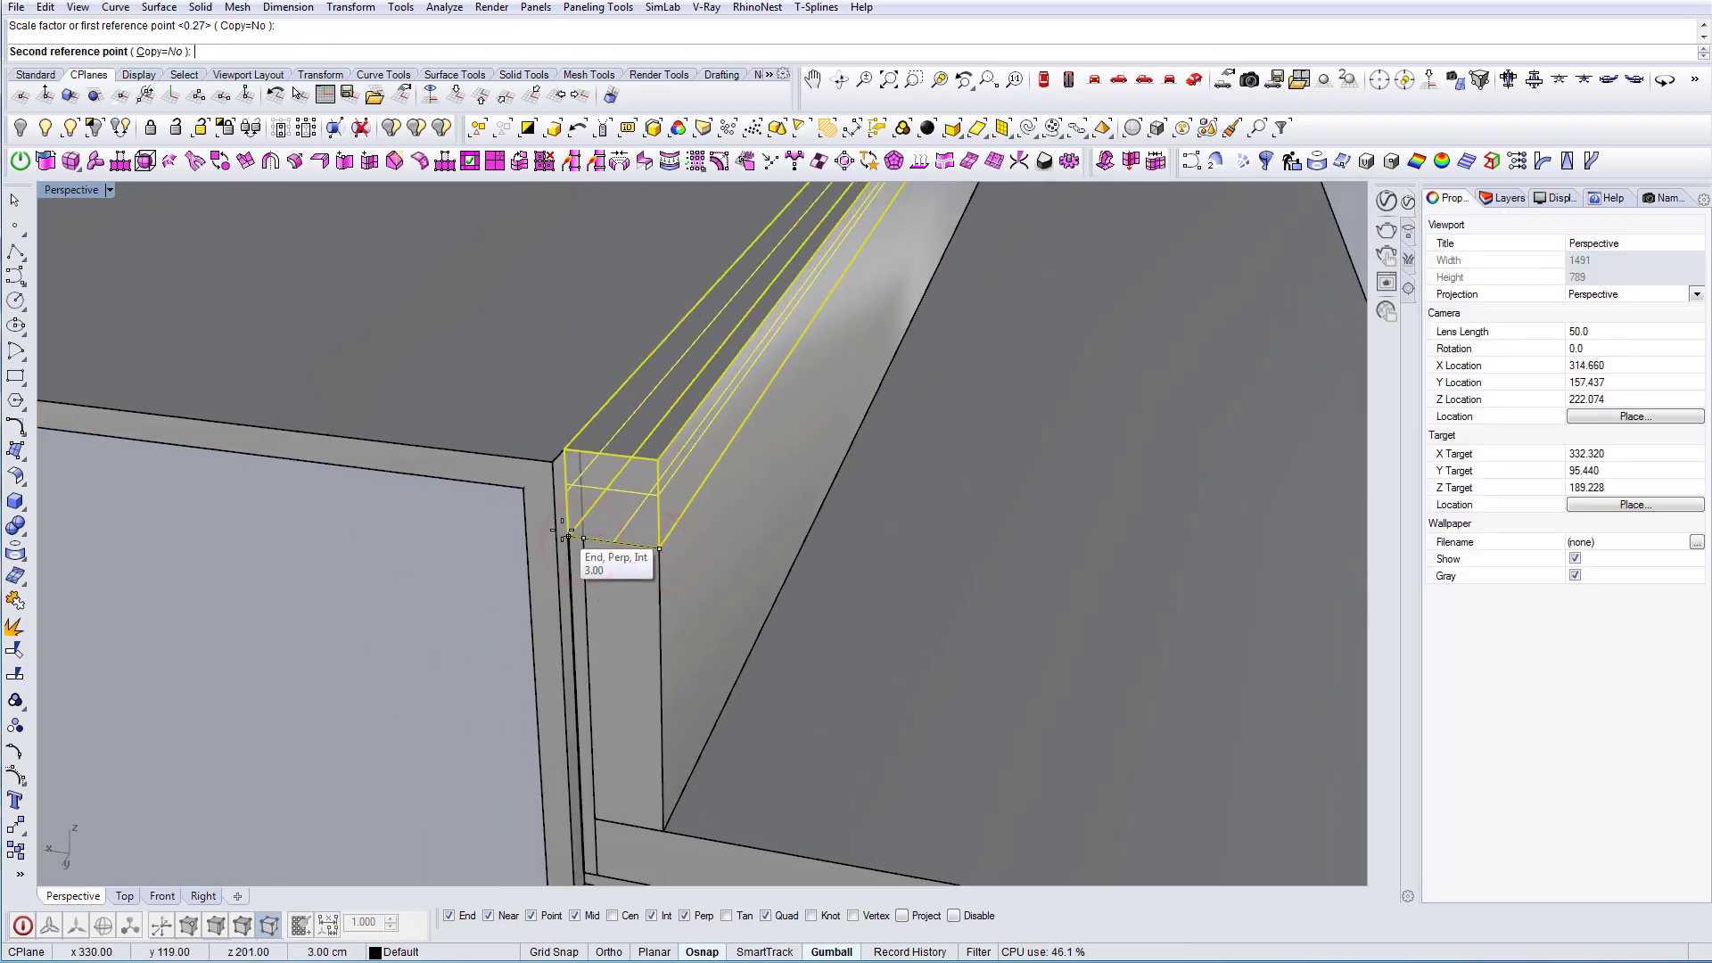
left_click(563, 532)
left_click(631, 505)
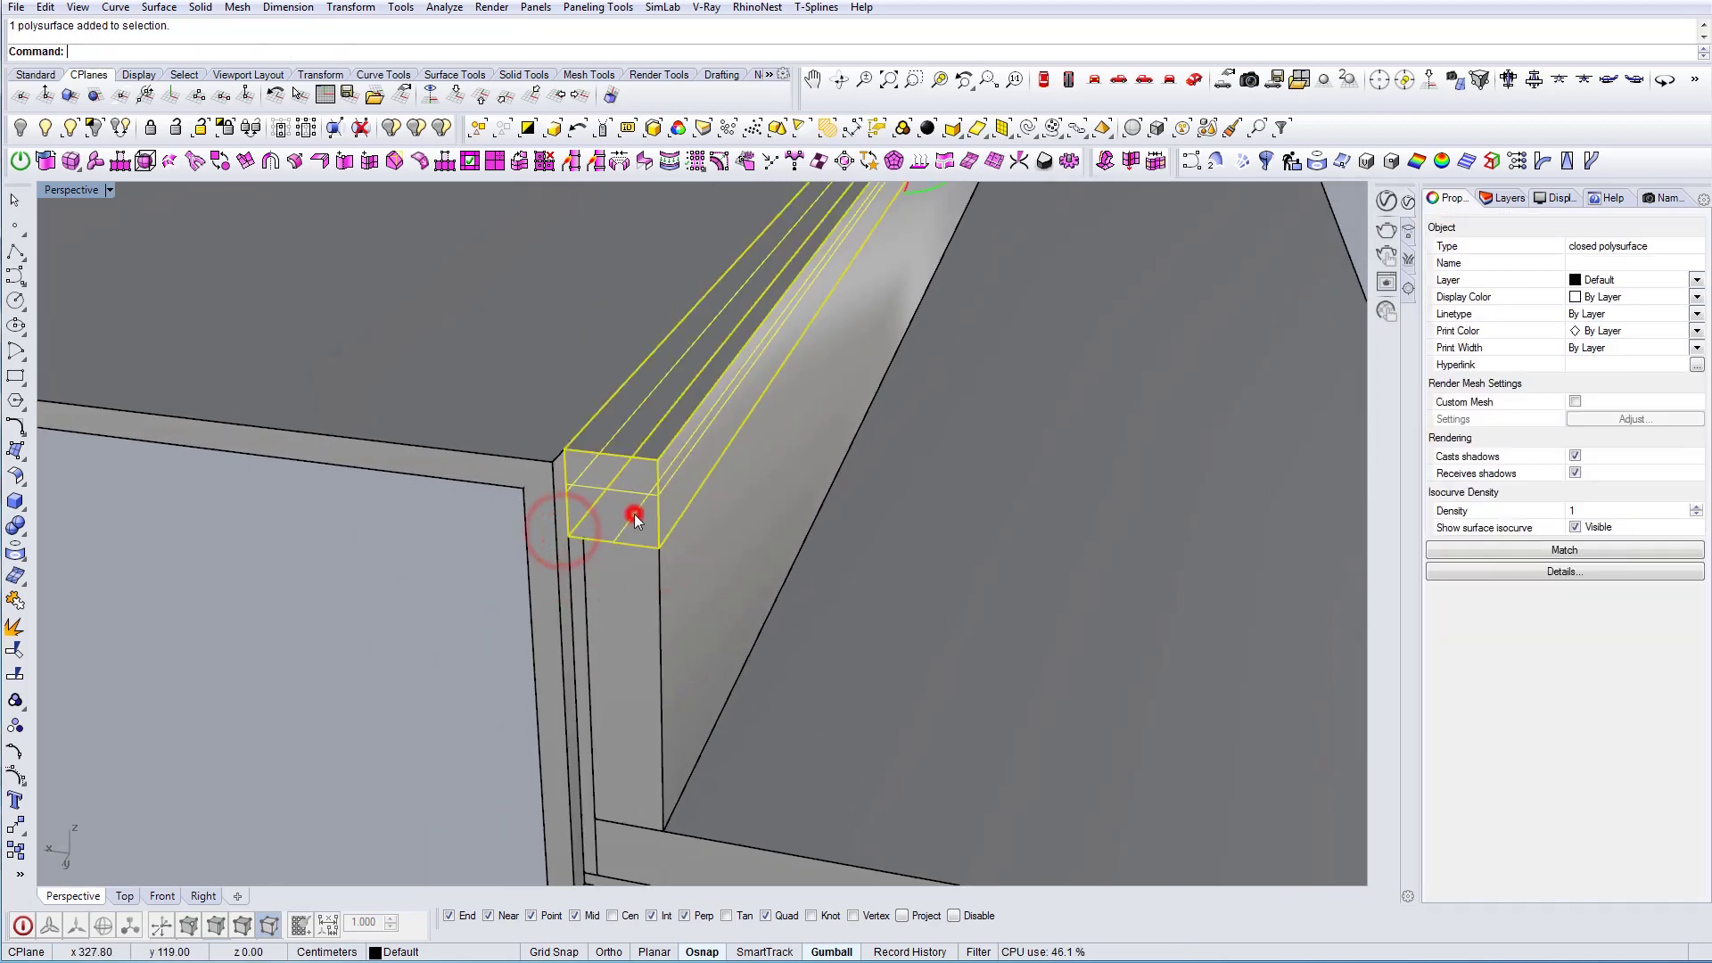
Join the capping block and the top riser slab into one solid with BooleanUnion
left_click(671, 575, "shift")
type("Bu")
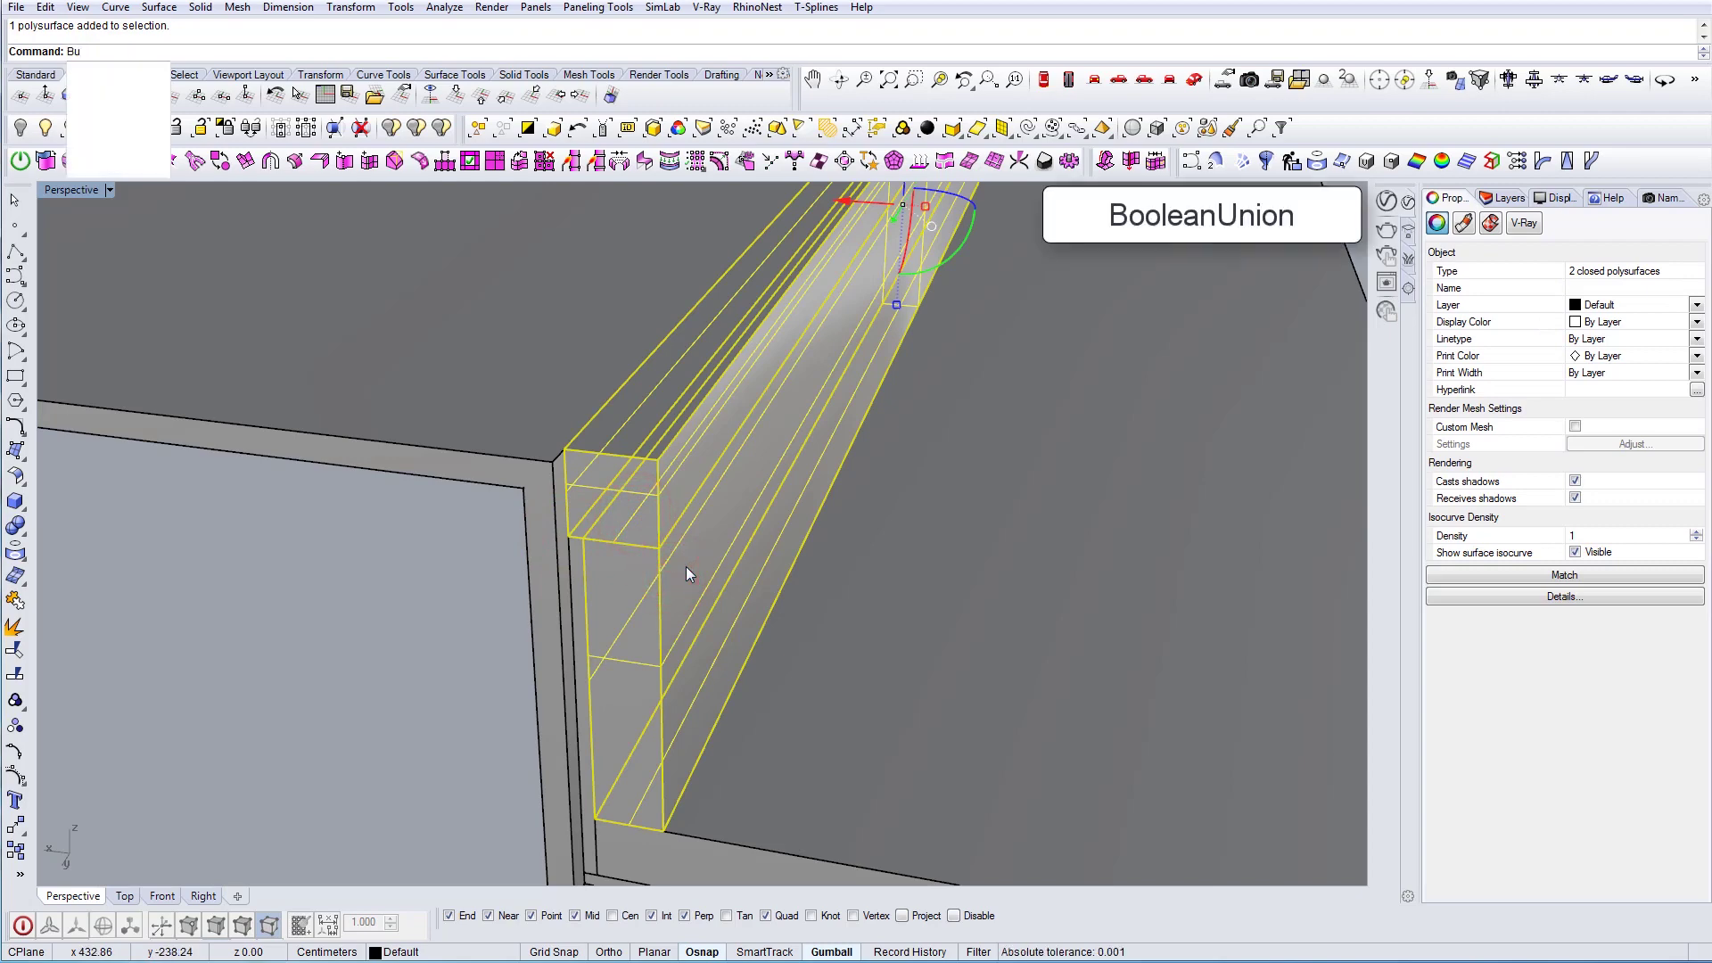
key("BackSpace")
type("o")
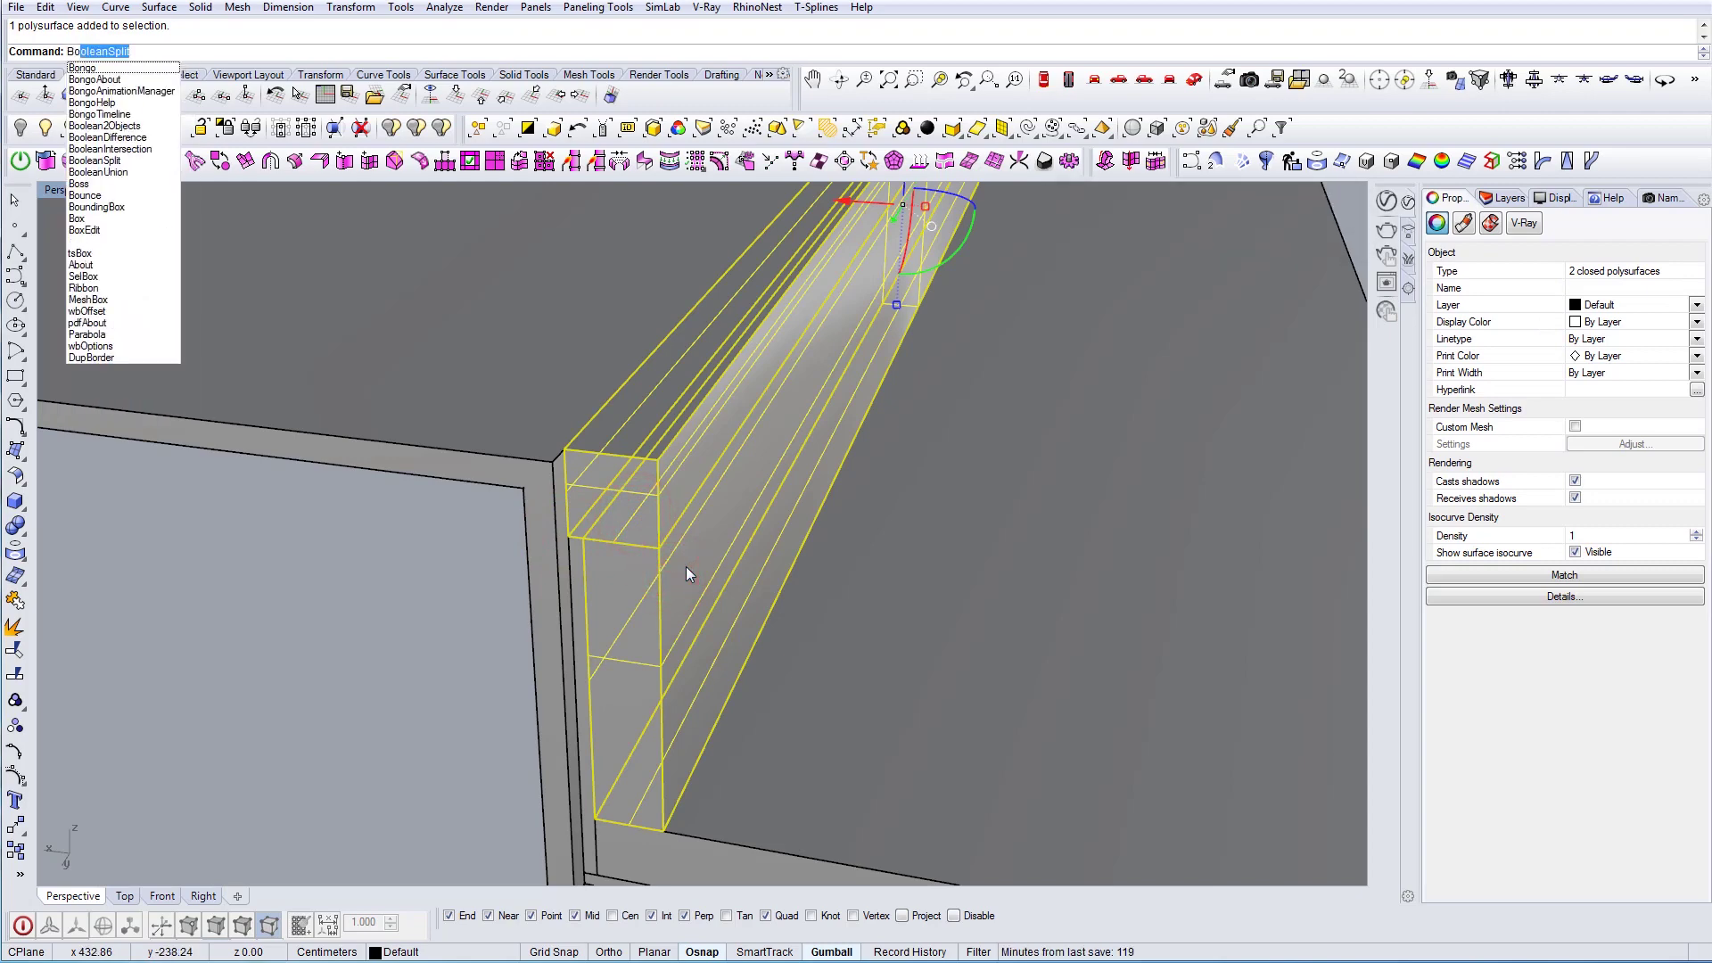
type("ole")
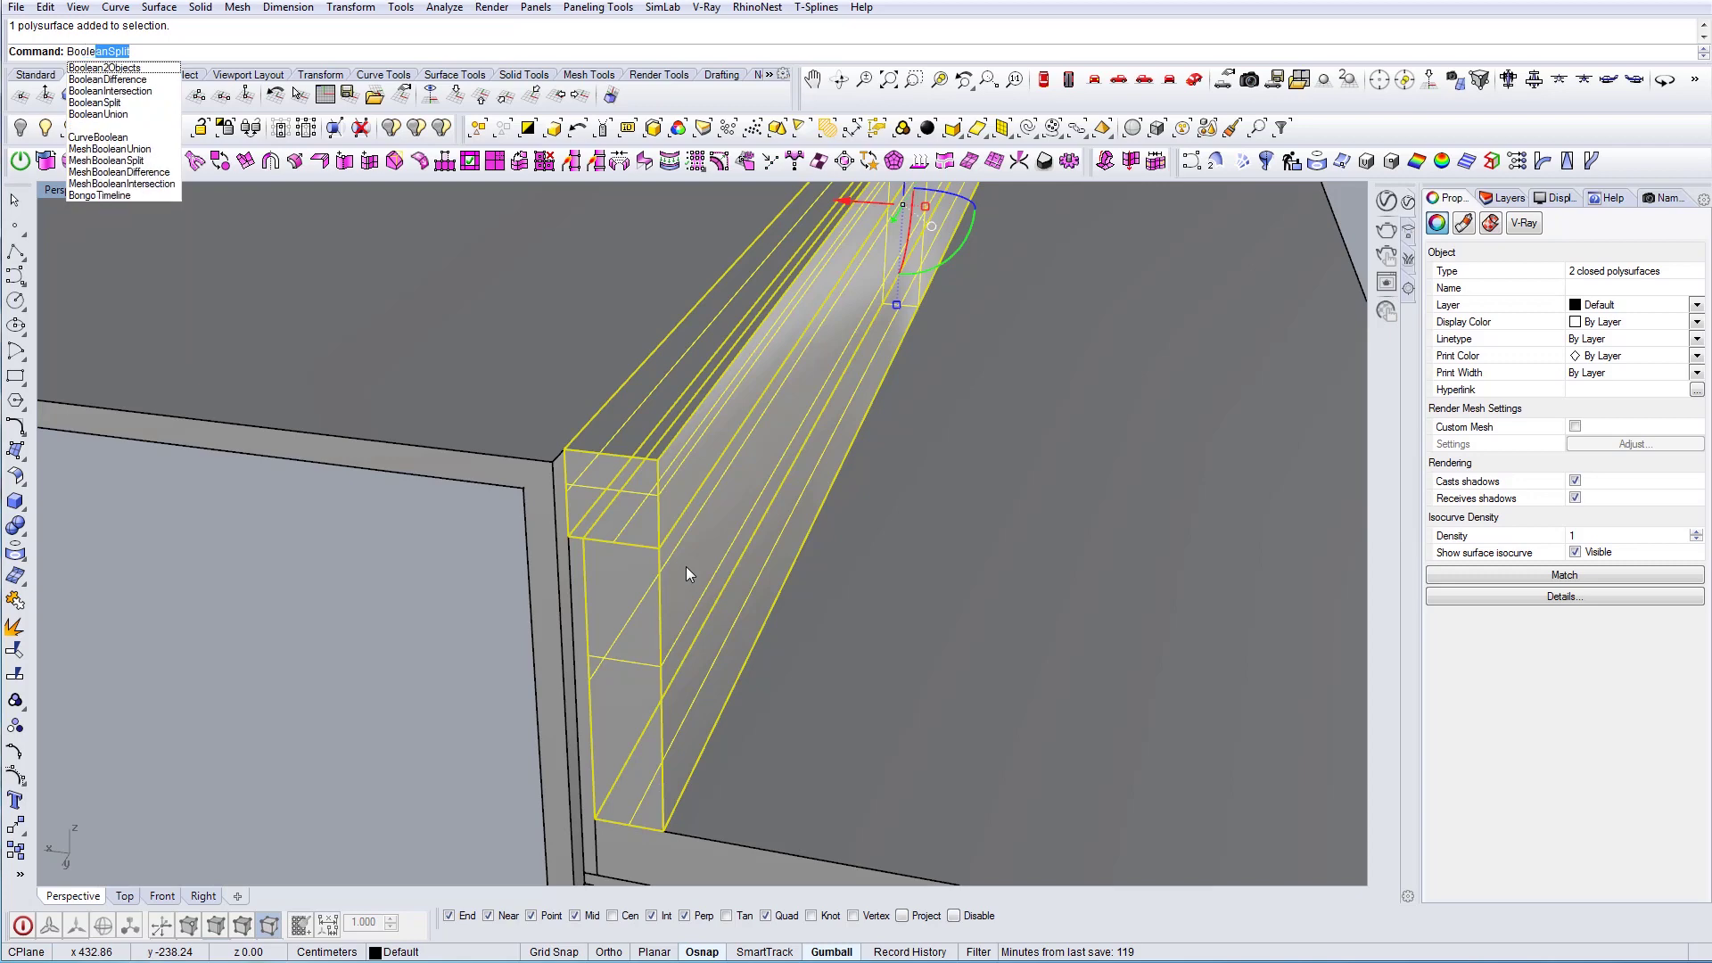
type("anUnion")
key("Return")
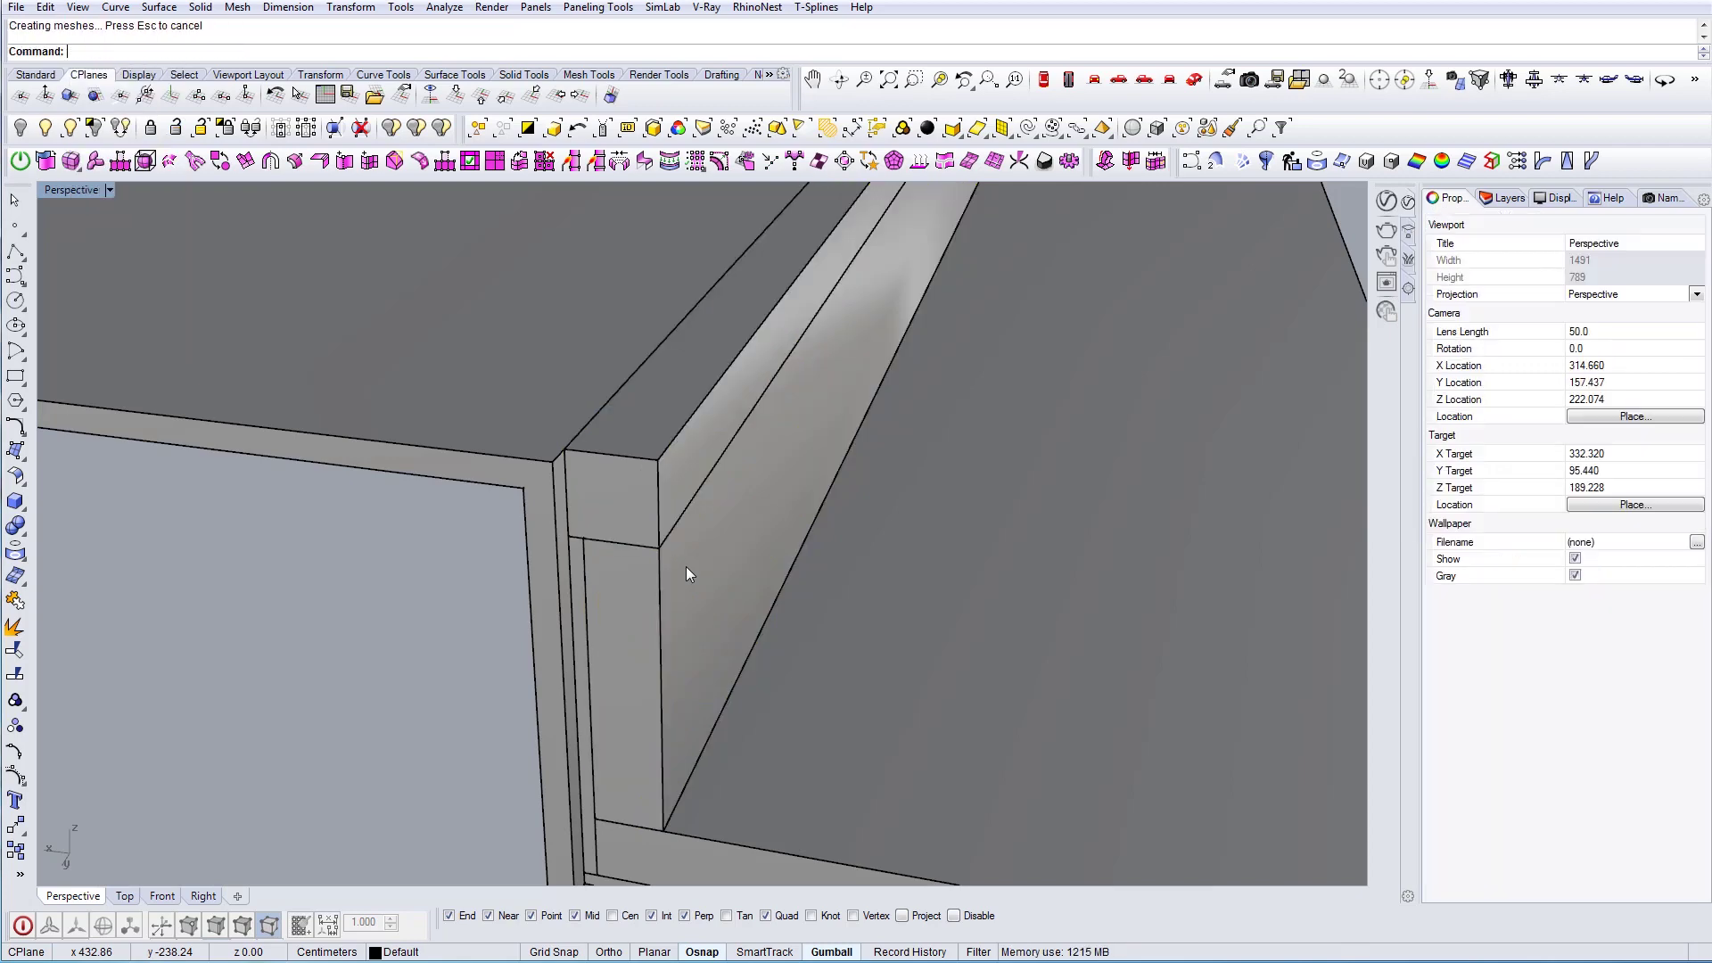
left_click(687, 573)
key("Escape")
Merge the coplanar faces of the joined top riser with MergeAllFaces
left_click(686, 567)
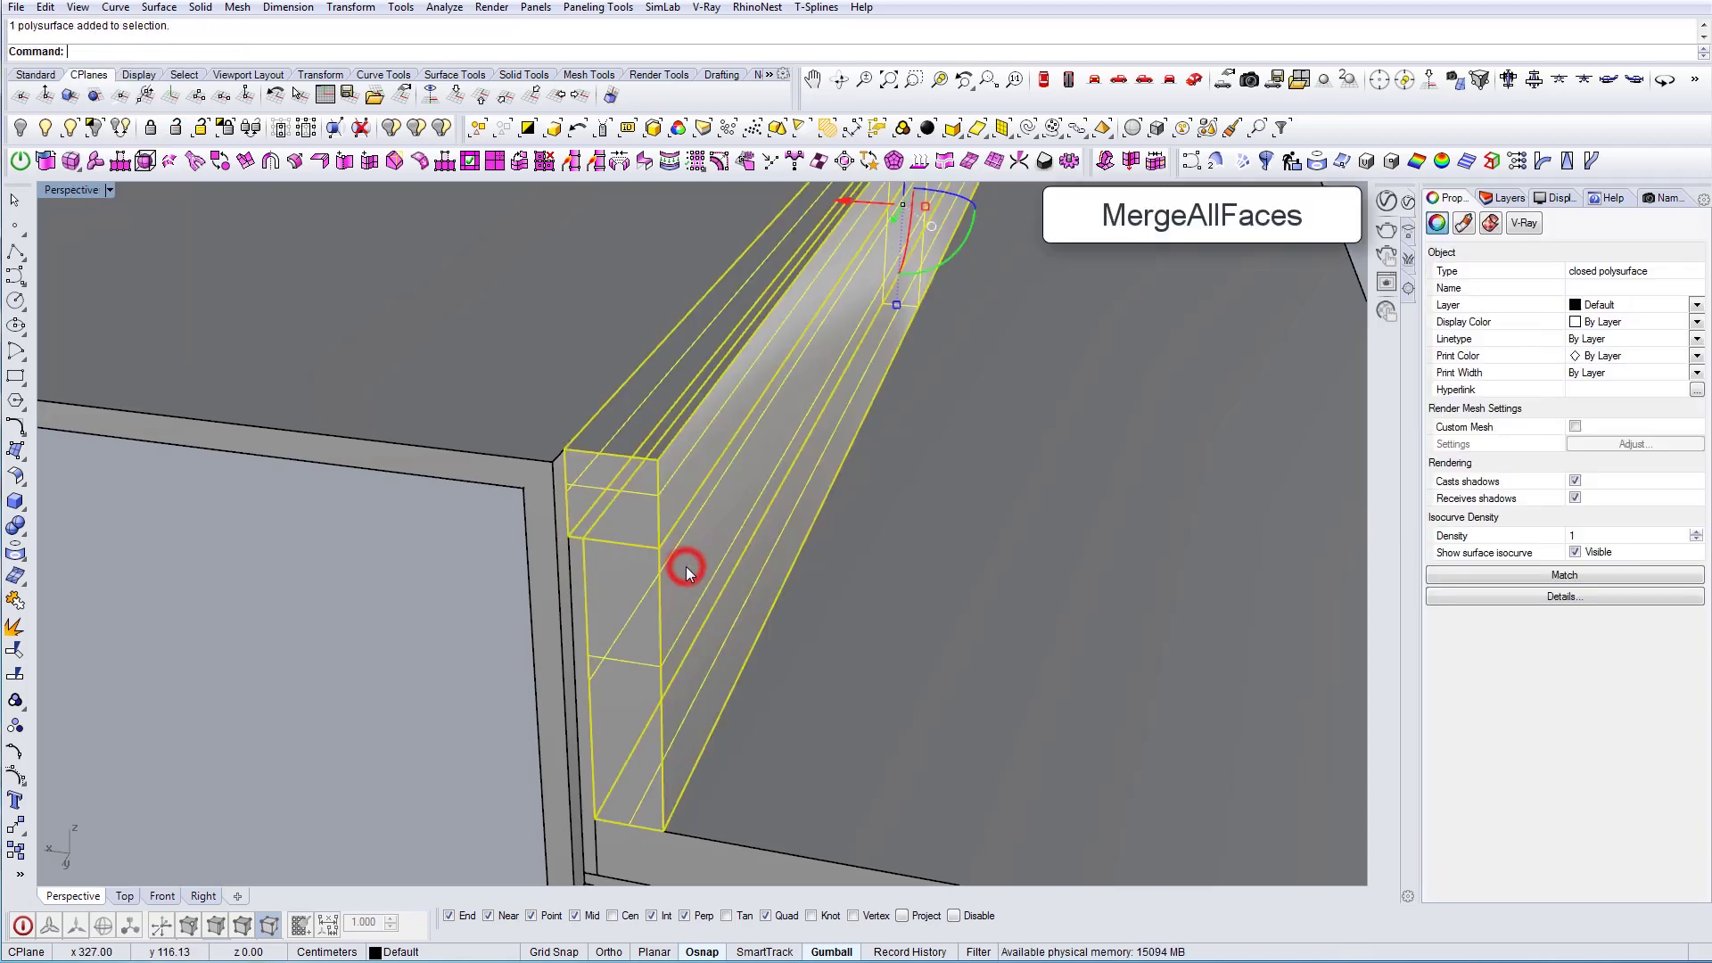
type("Merga")
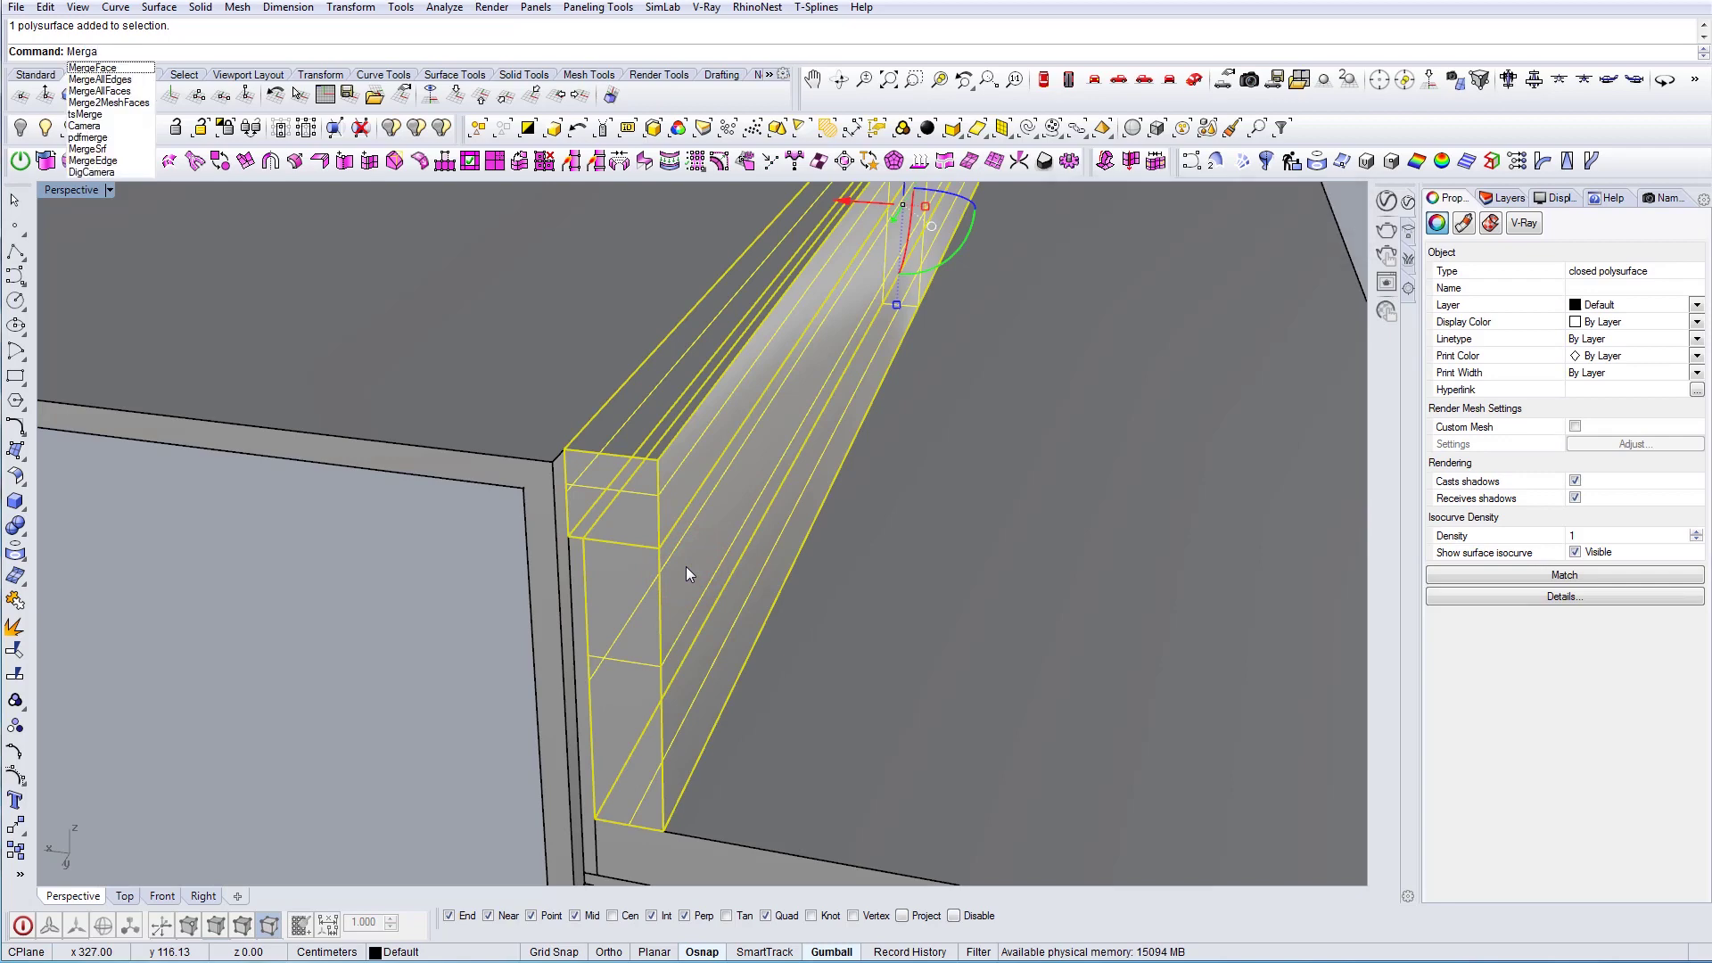
key("Down")
key("Return")
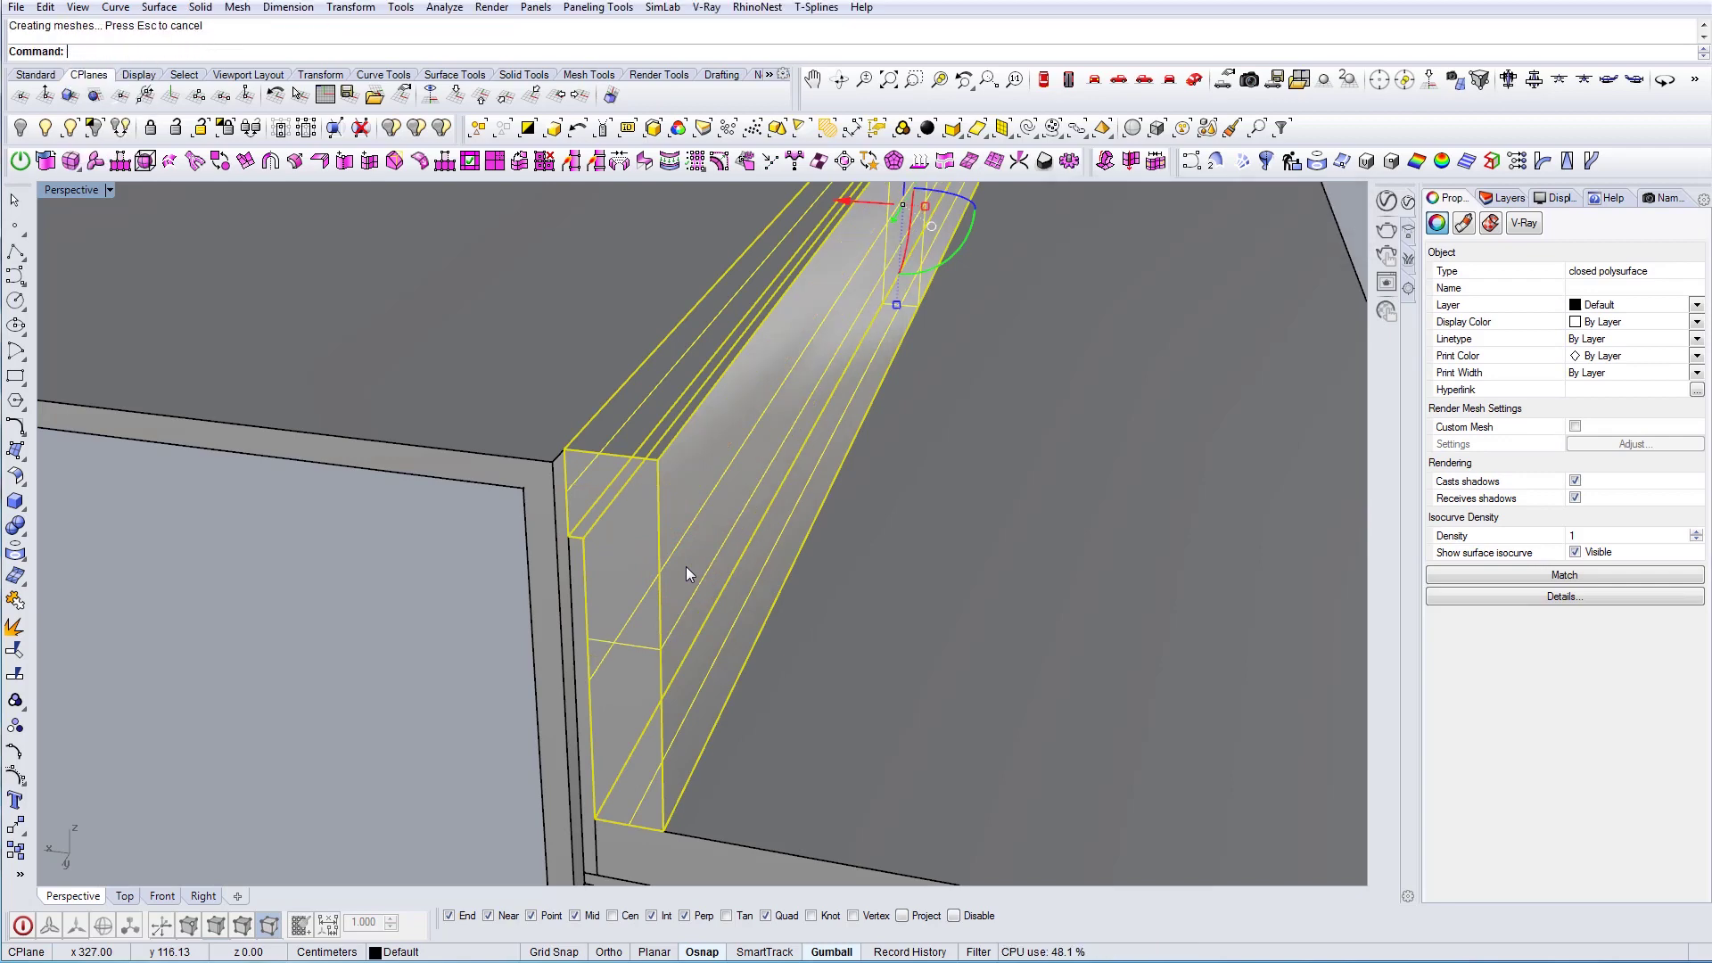
key("Escape")
right_click_drag(777, 594, 624, 487)
left_click(624, 487)
key("Escape")
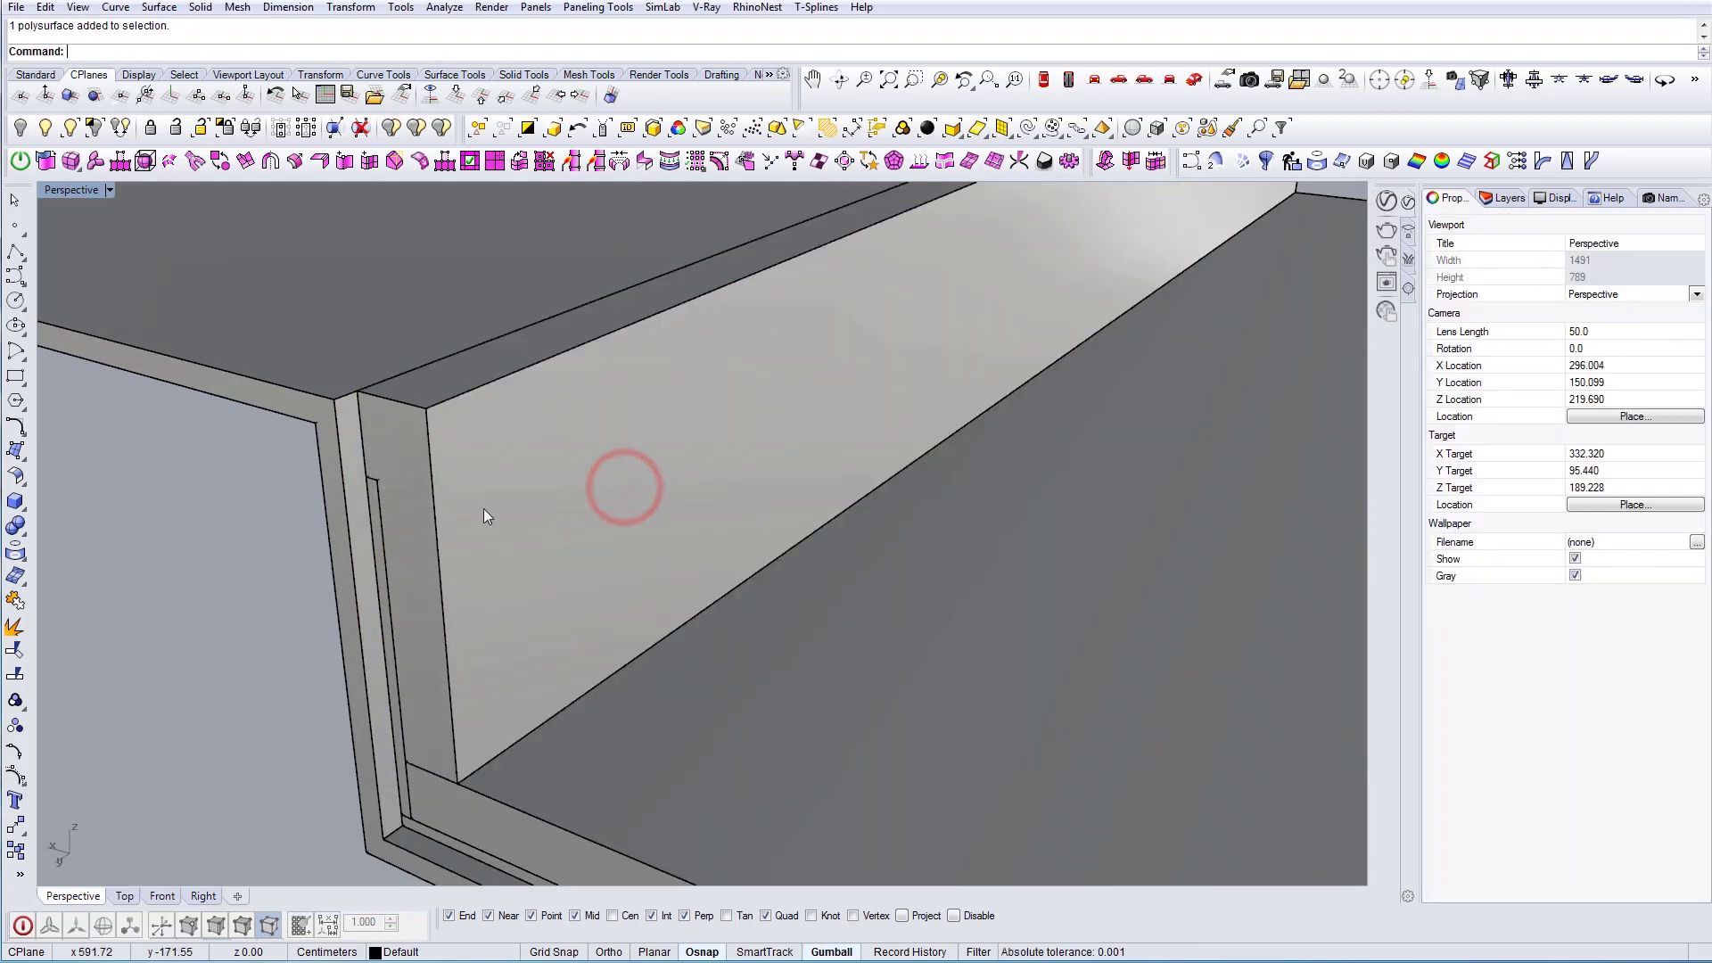
Examine how the merged top riser meets the landing and lines up with the rest of the flight
scroll(513, 513, "down", 4)
right_click_drag(663, 579, 731, 574)
scroll(731, 574, "down", 7)
right_click_drag(886, 642, 503, 570, "shift")
scroll(585, 505, "down", 4)
scroll(601, 607, "up", 2)
right_click_drag(601, 607, 696, 531, "shift")
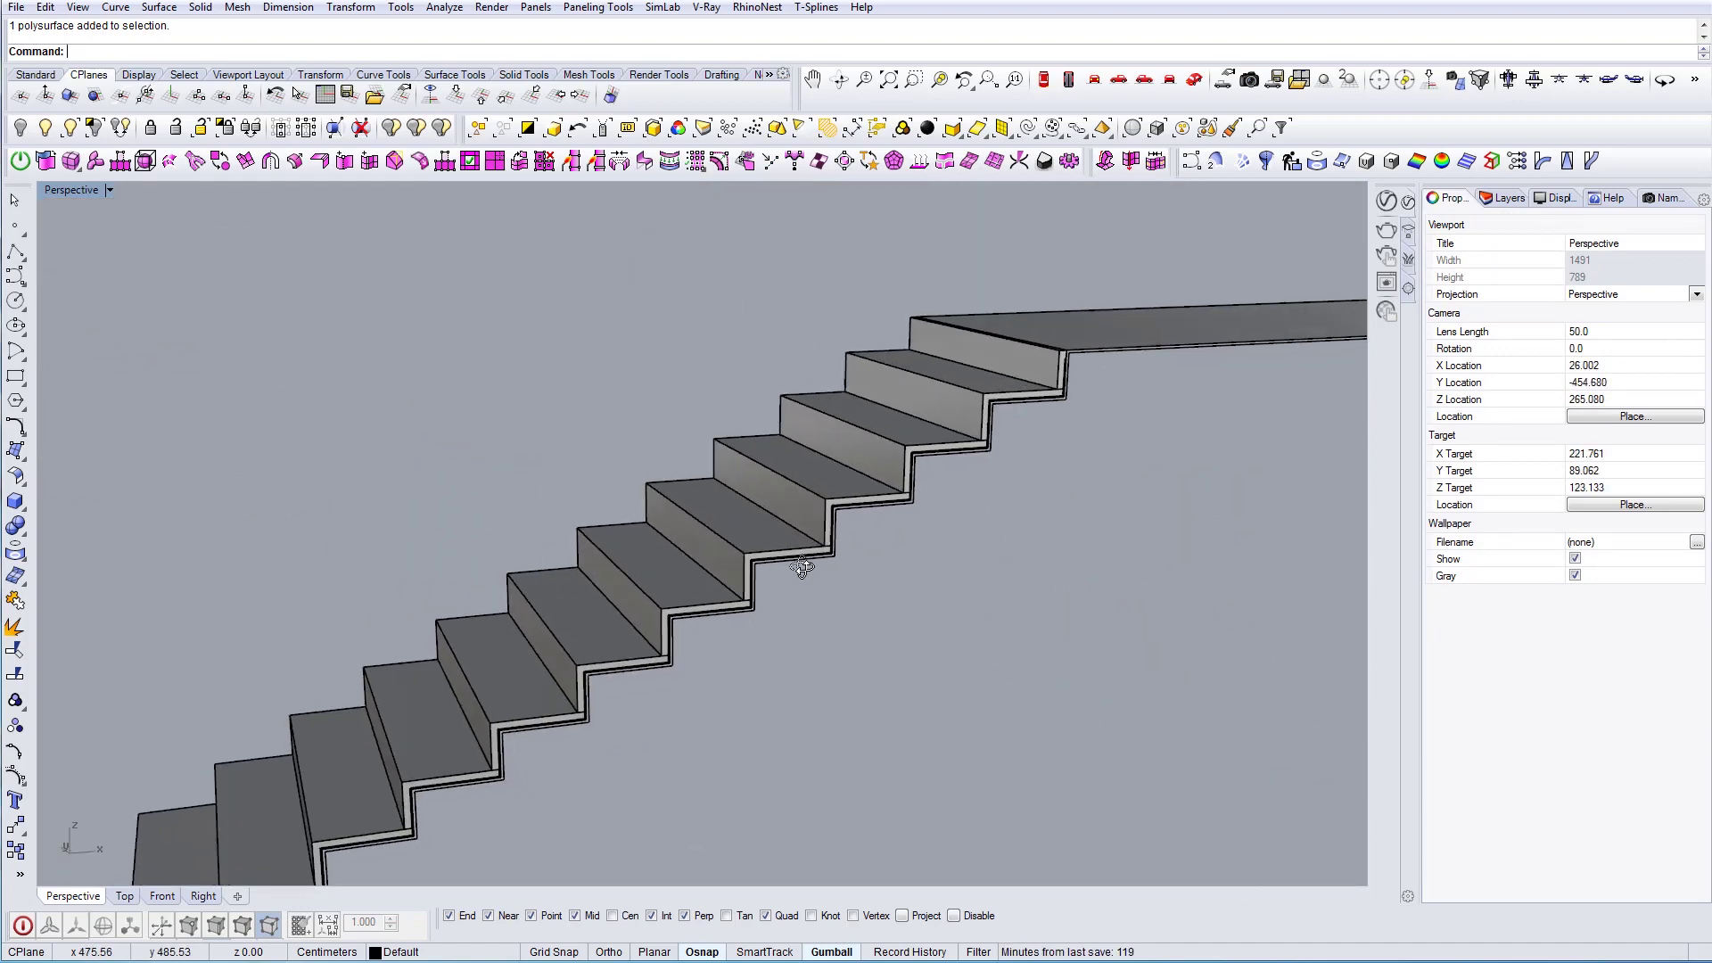
right_click_drag(806, 567, 731, 571)
scroll(1019, 410, "up", 2)
right_click_drag(1019, 410, 981, 488, "shift")
scroll(981, 482, "up", 3)
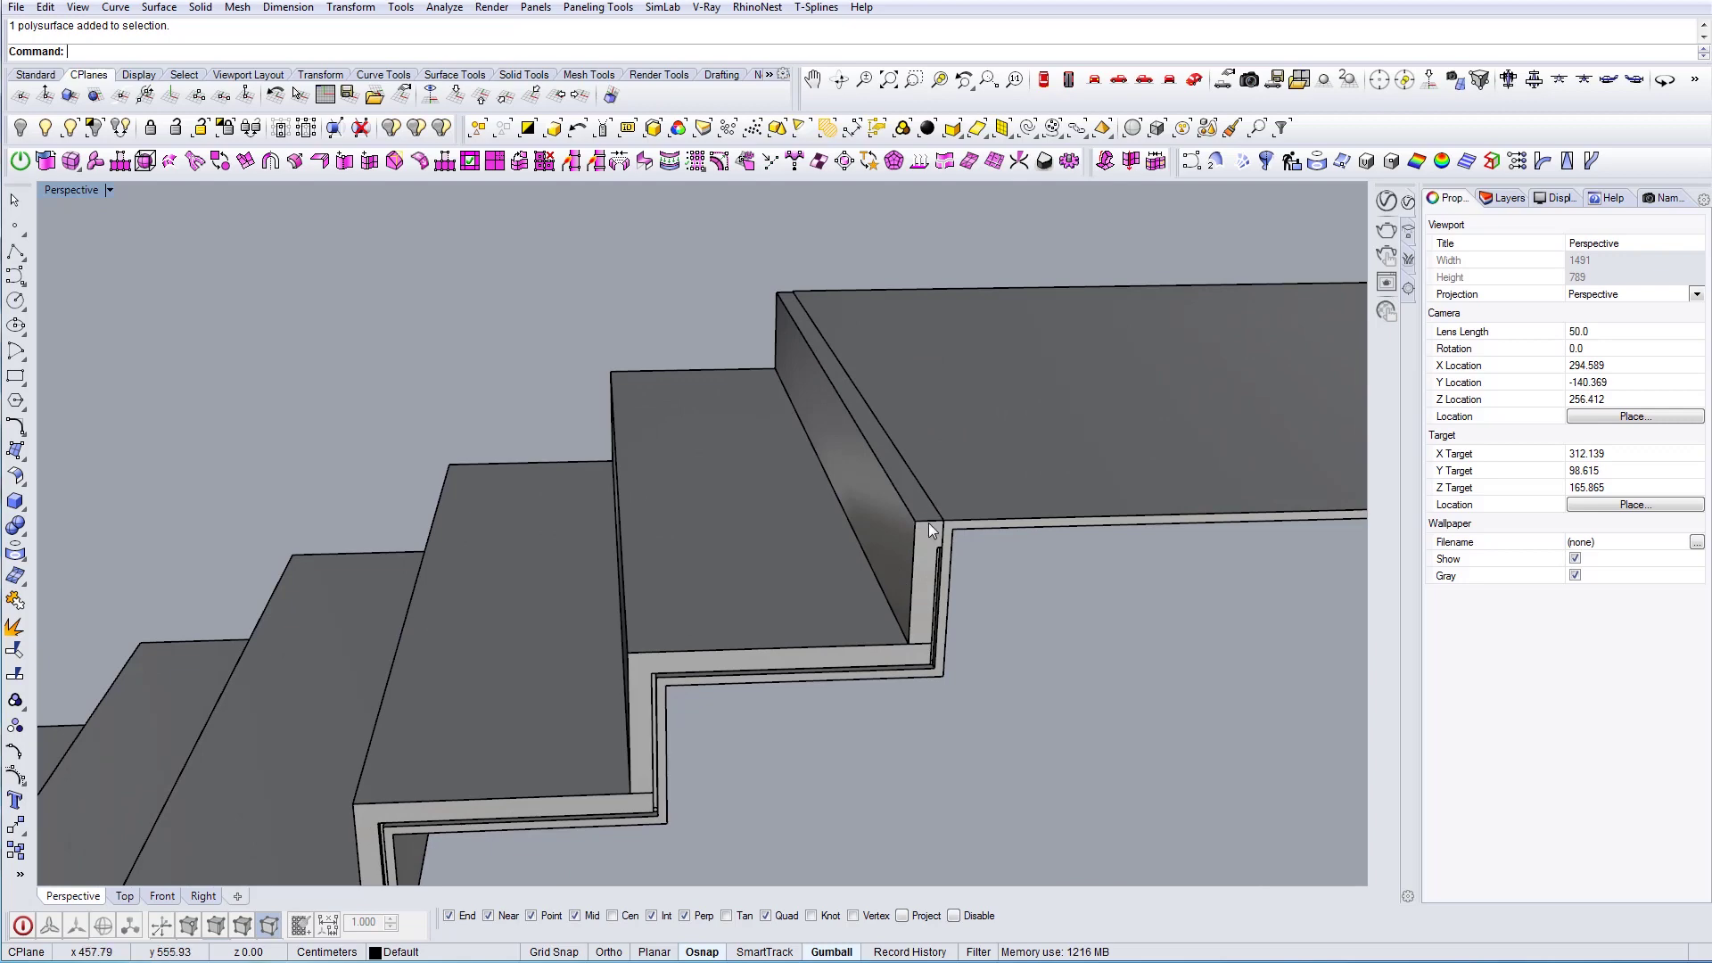
Select the thick tread and riser slabs from the top riser down through the upper and middle flight
left_click(896, 519)
scroll(896, 519, "down", 3)
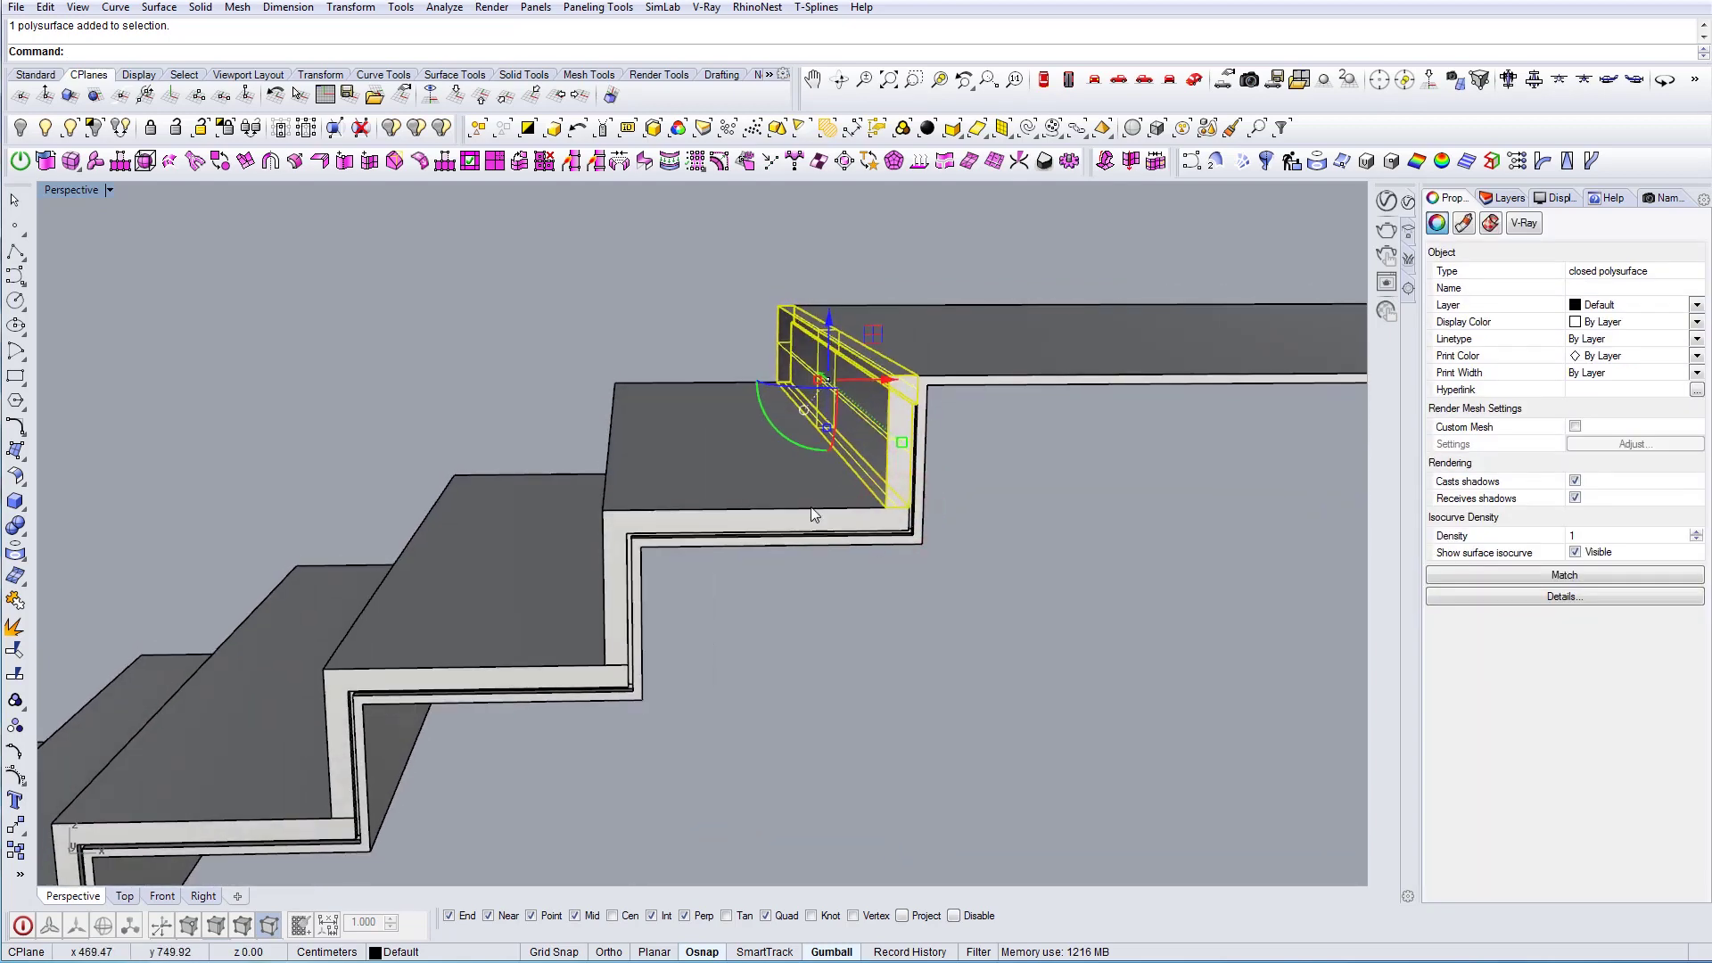
scroll(758, 534, "down", 8)
right_click_drag(709, 510, 903, 454, "shift")
left_click_drag(814, 319, 1137, 603)
right_click_drag(906, 533, 1027, 496, "shift")
left_click_drag(805, 376, 1050, 628)
left_click_drag(698, 408, 950, 699, "shift")
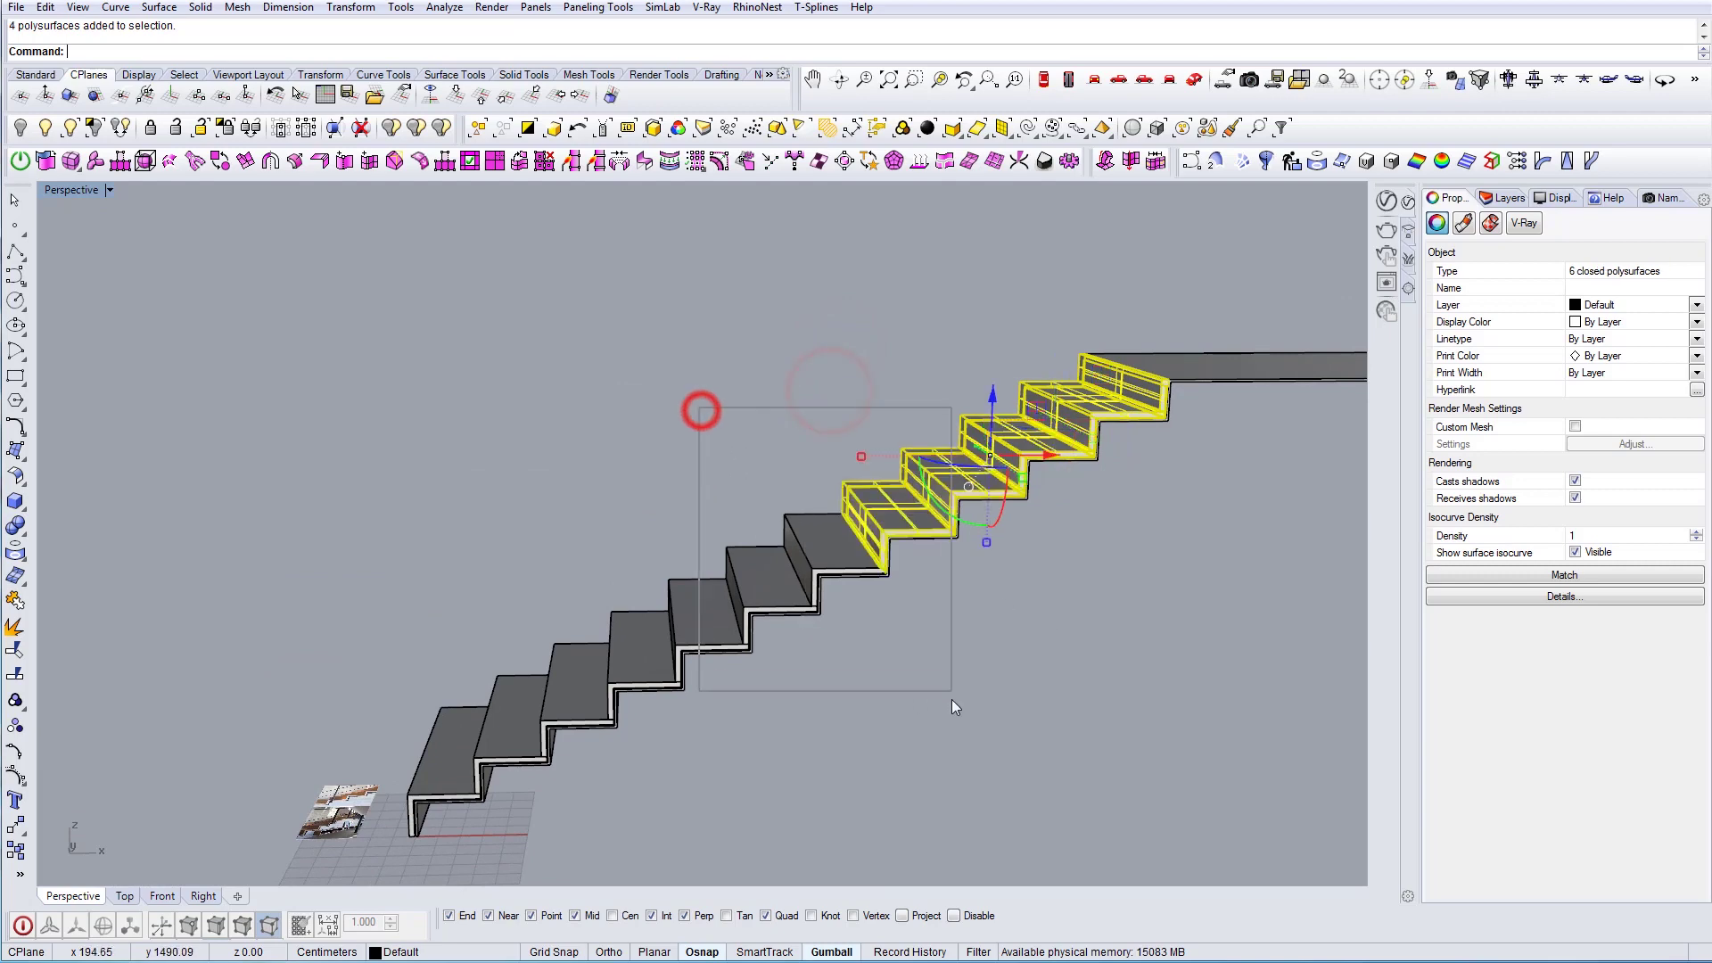
right_click_drag(673, 634, 945, 526, "shift")
left_click_drag(814, 345, 1085, 617, "shift")
Add the thick slabs of the lowest steps to the selection and group the whole tread layer
scroll(790, 571, "up", 5)
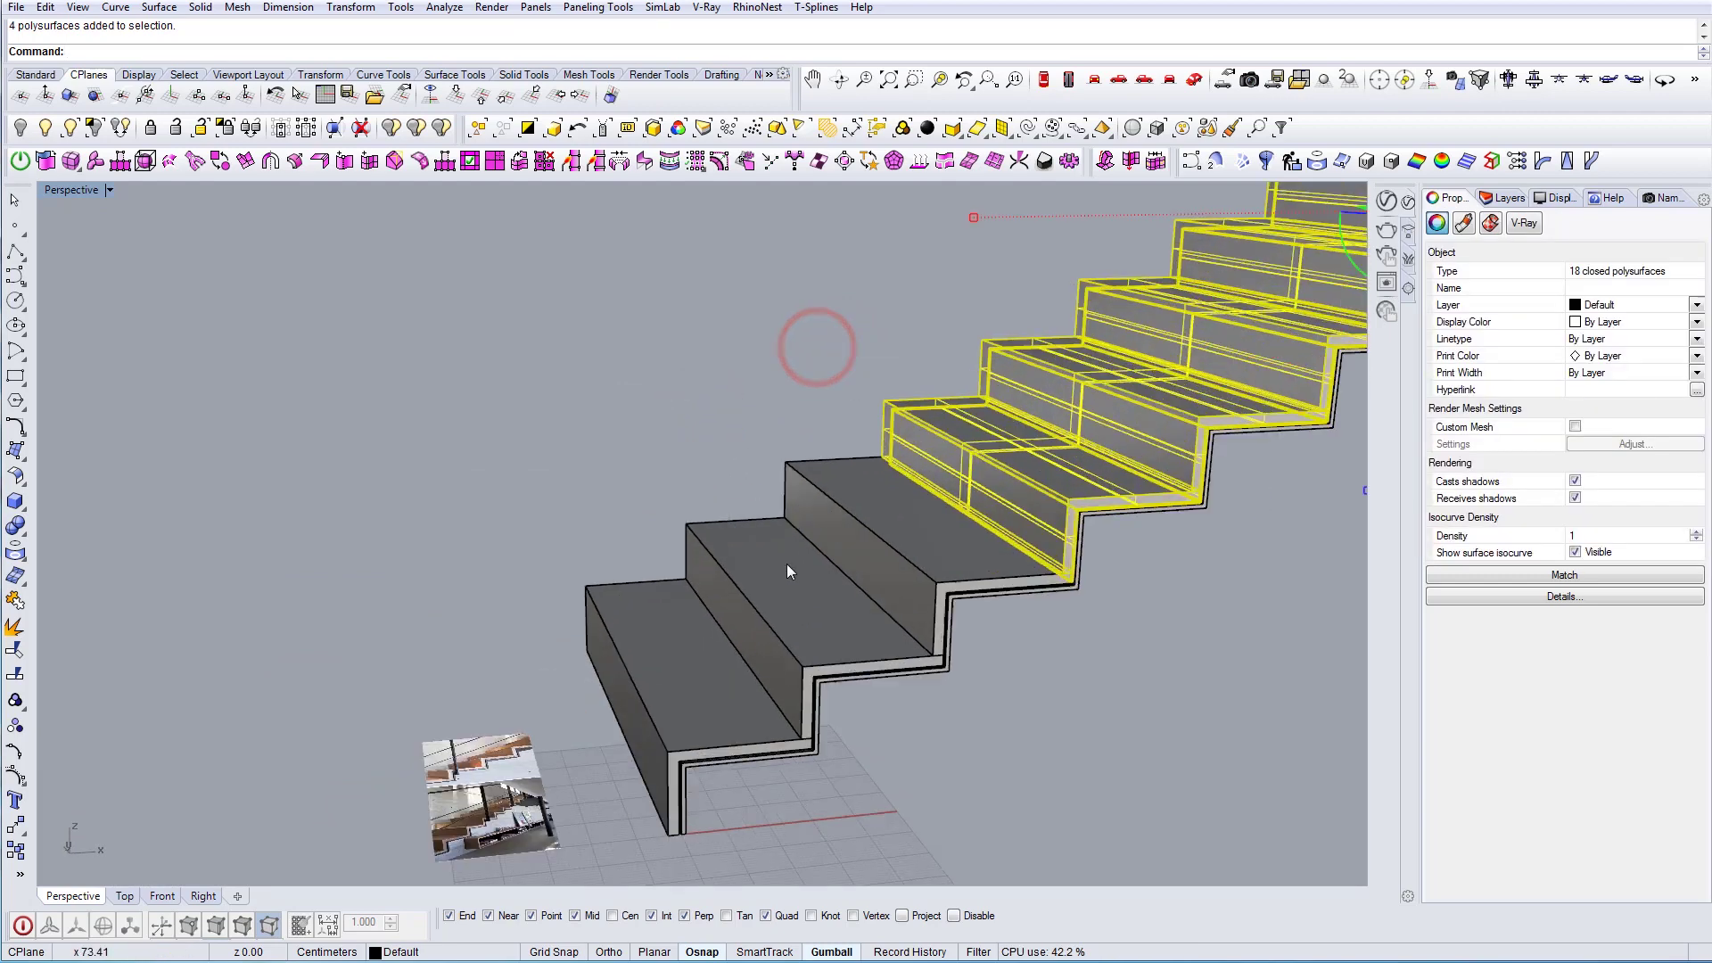
left_click_drag(1074, 685, 1077, 693, "shift")
right_click_drag(858, 709, 820, 682)
left_click_drag(598, 409, 970, 787, "shift")
right_click_drag(678, 719, 608, 618)
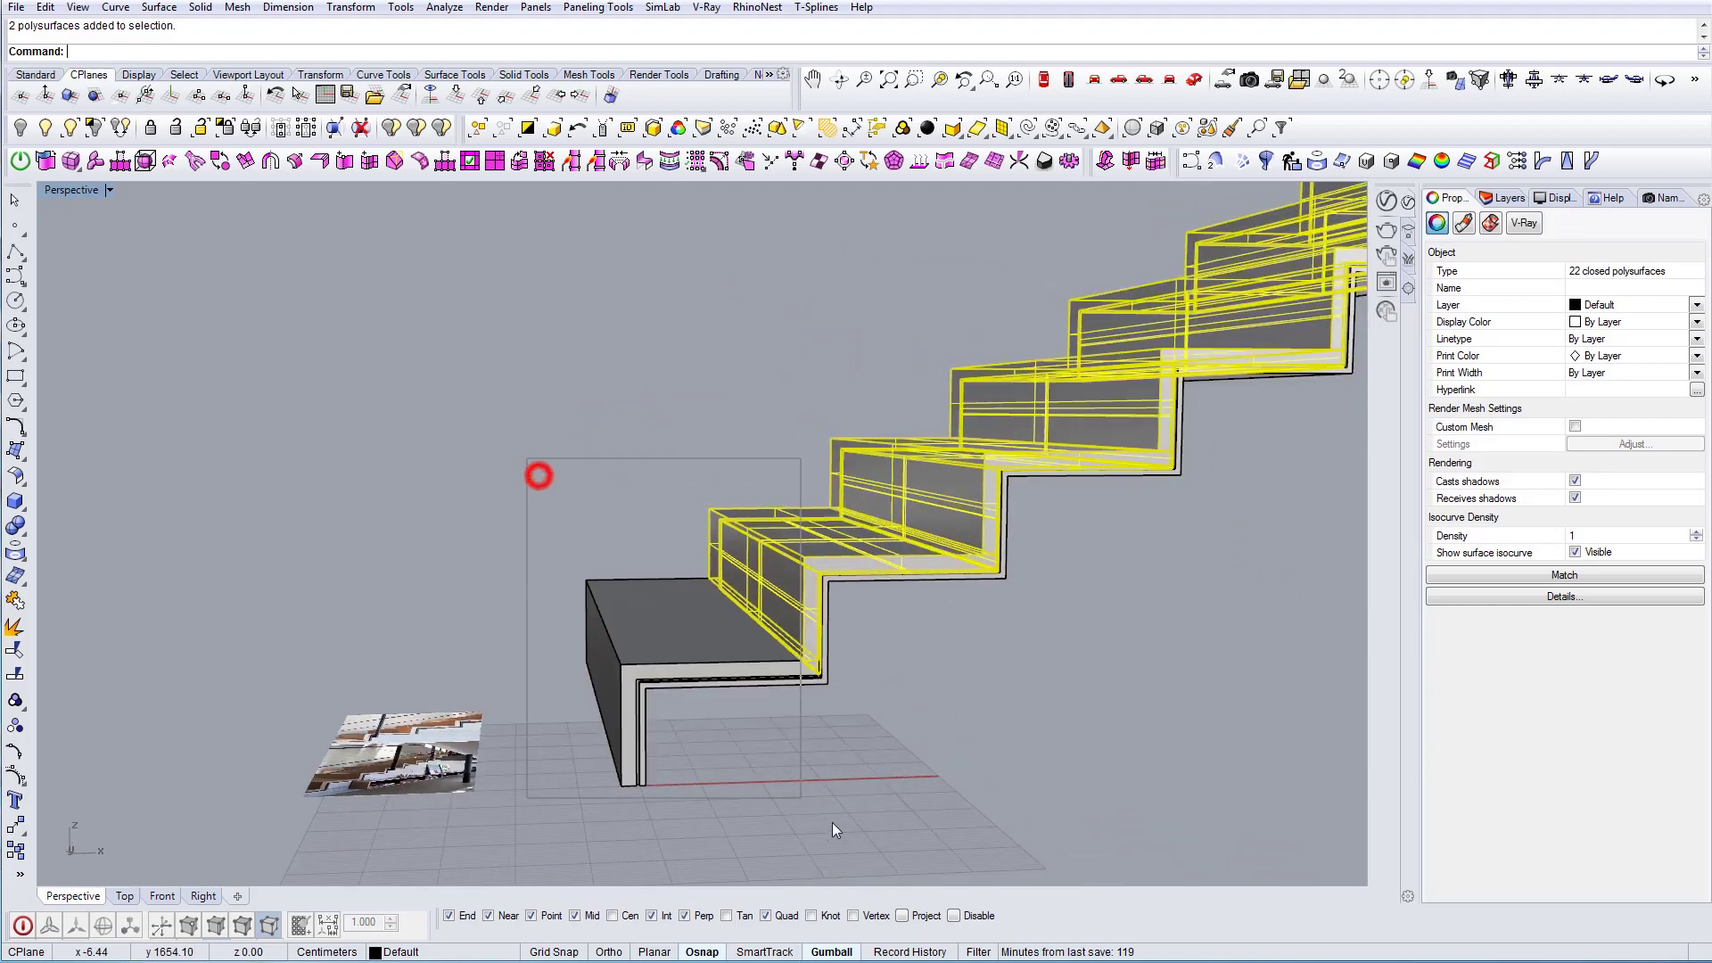
left_click_drag(832, 823, 836, 830, "shift")
right_click_drag(696, 579, 518, 748)
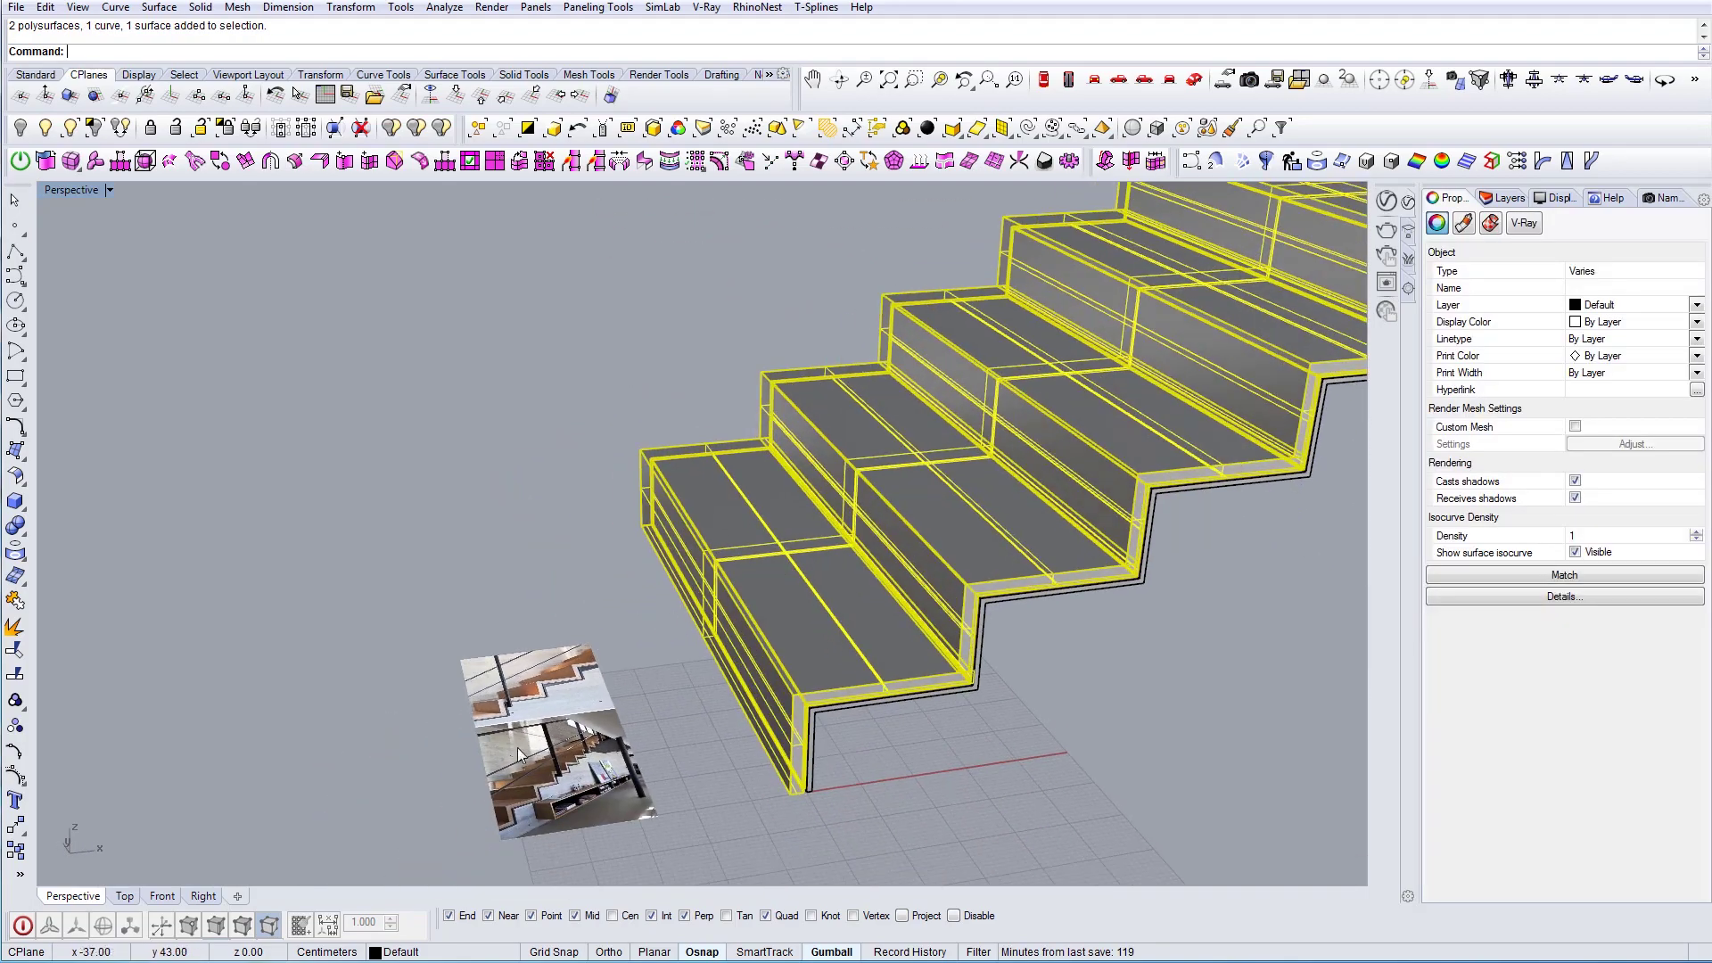
scroll(542, 669, "up", 10)
scroll(549, 661, "down", 6)
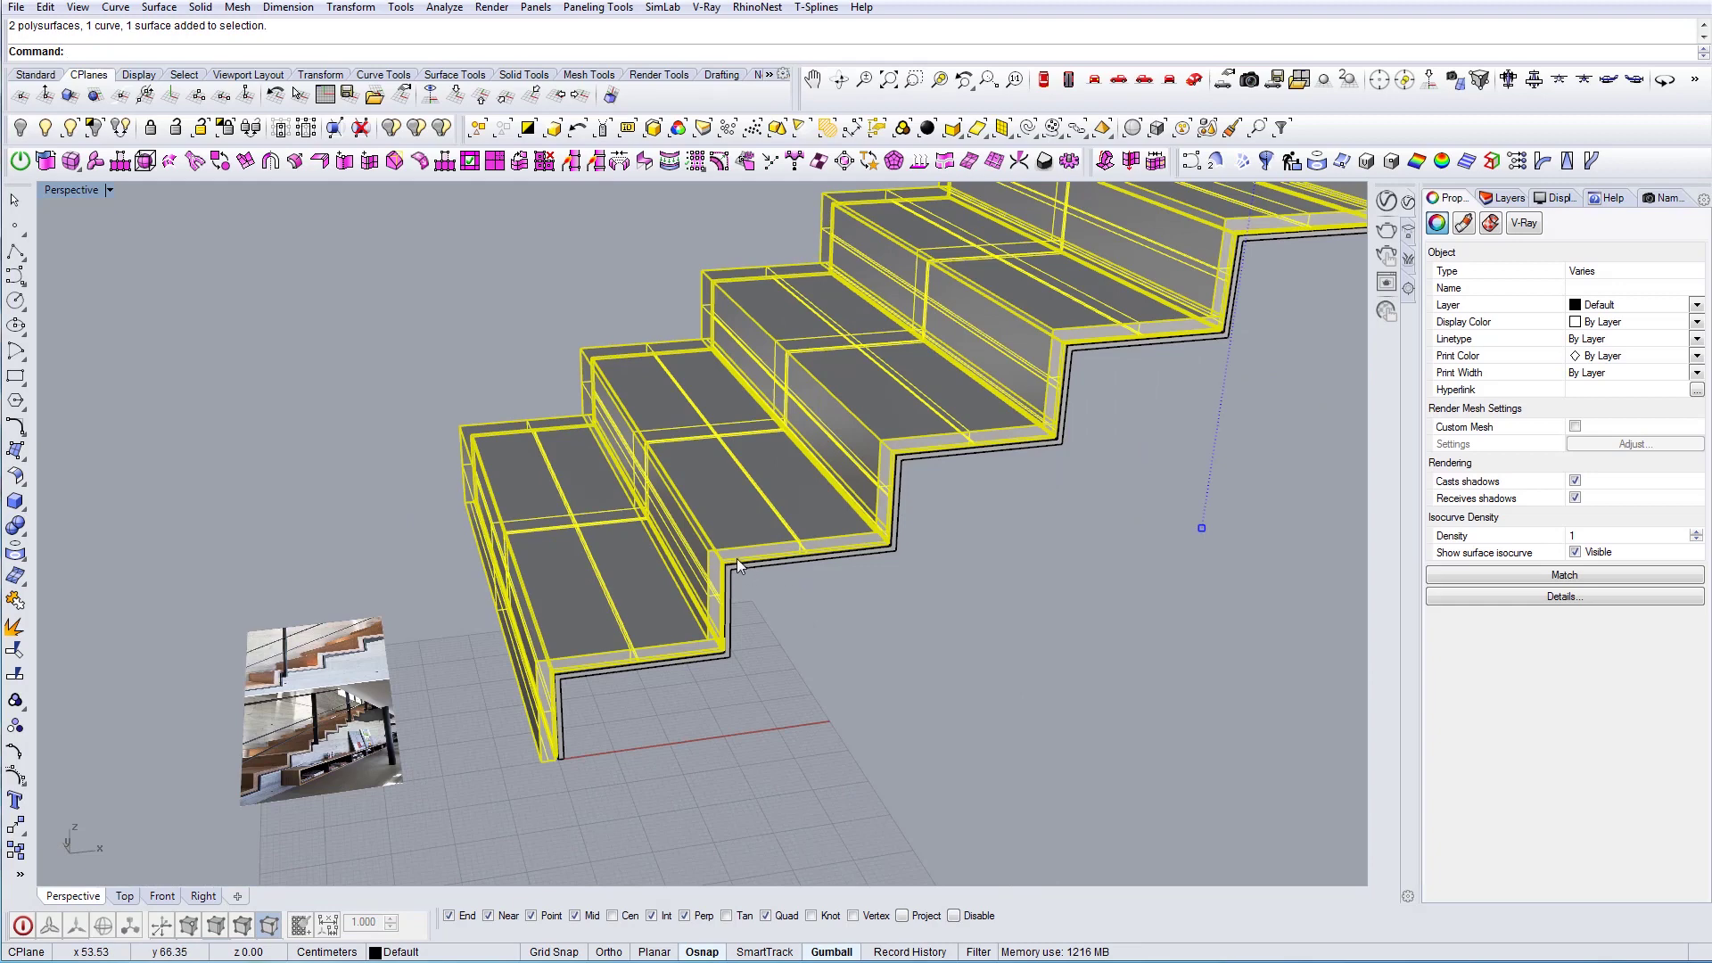
type("oup")
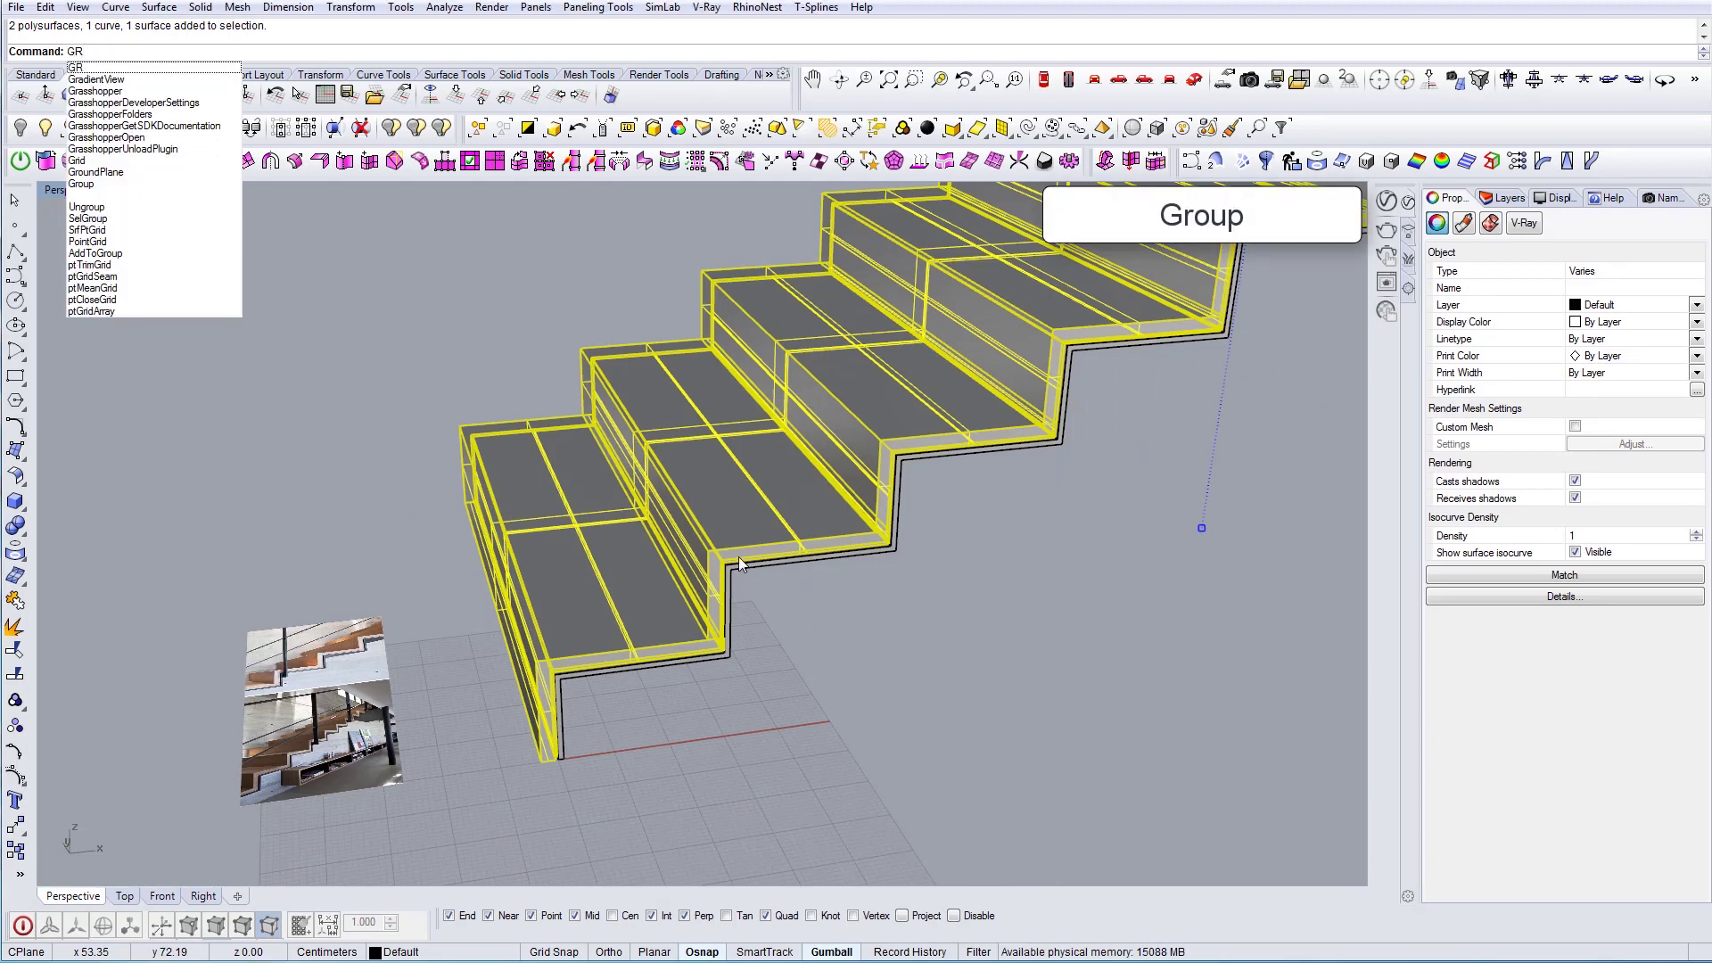
key("Return")
key("Escape")
In the top view, draw a long rectangle from the first step's lower corner along the stair side to just past the landing's end
right_click_drag(798, 516, 680, 706)
right_click_drag(758, 691, 989, 553, "shift")
scroll(618, 634, "up", 5)
scroll(618, 634, "down", 10)
right_click_drag(624, 624, 785, 544)
left_click(1045, 81)
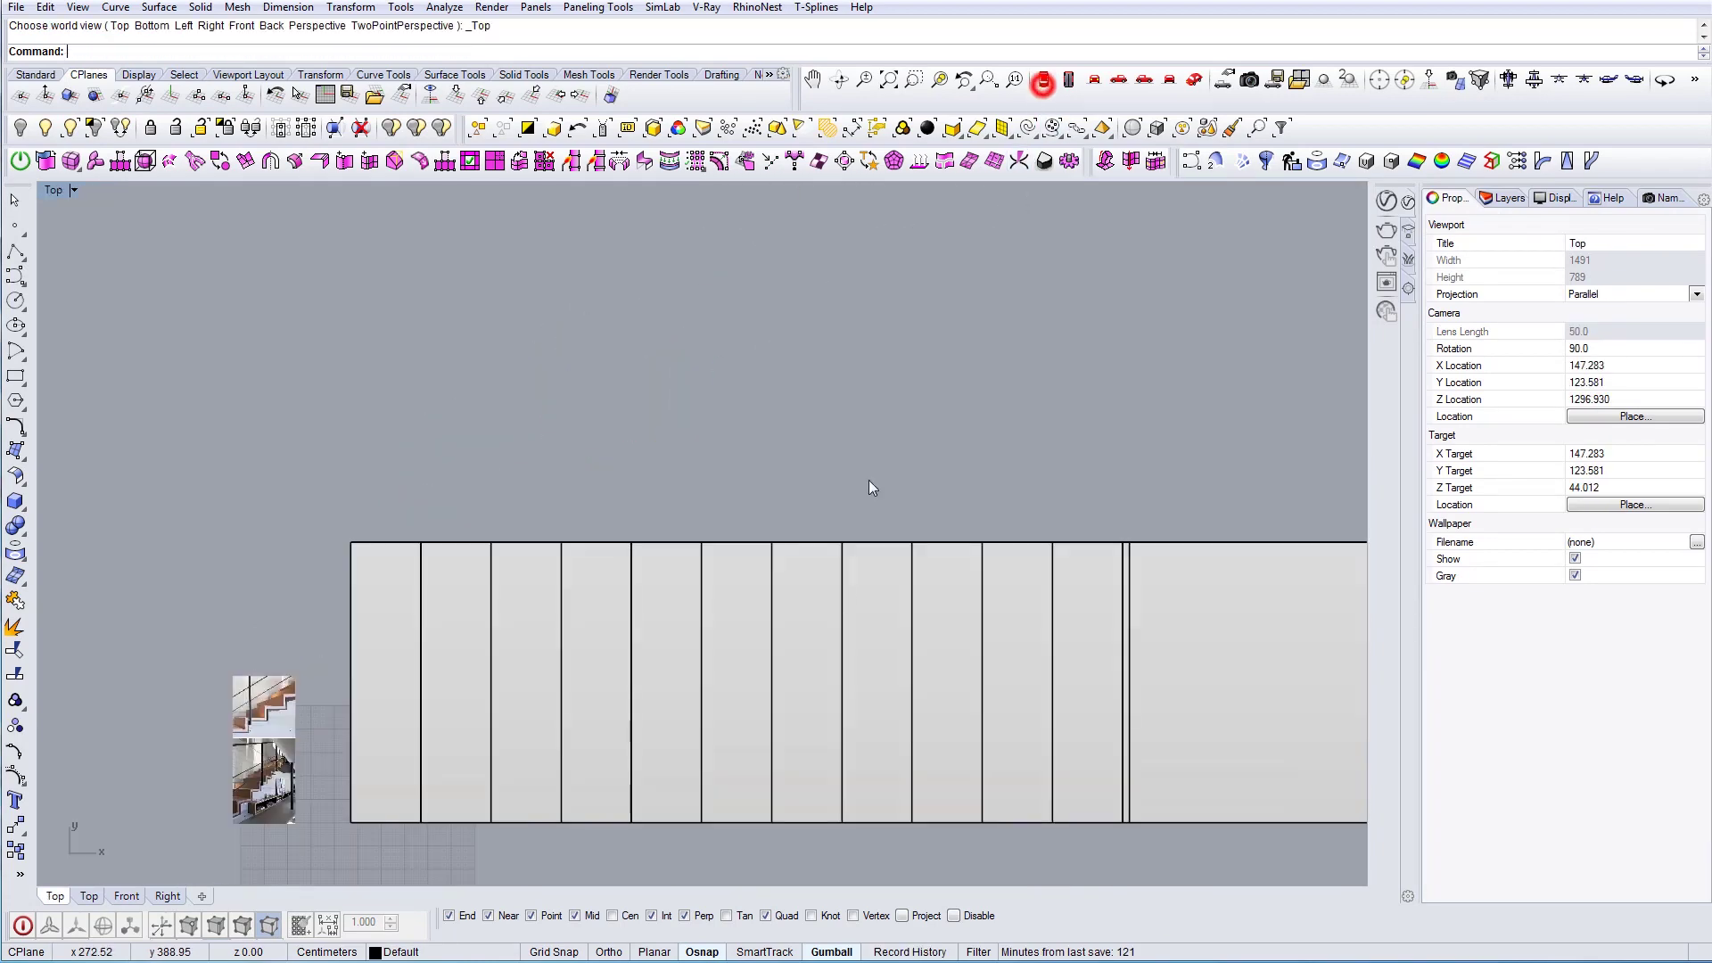
type("Rectangle")
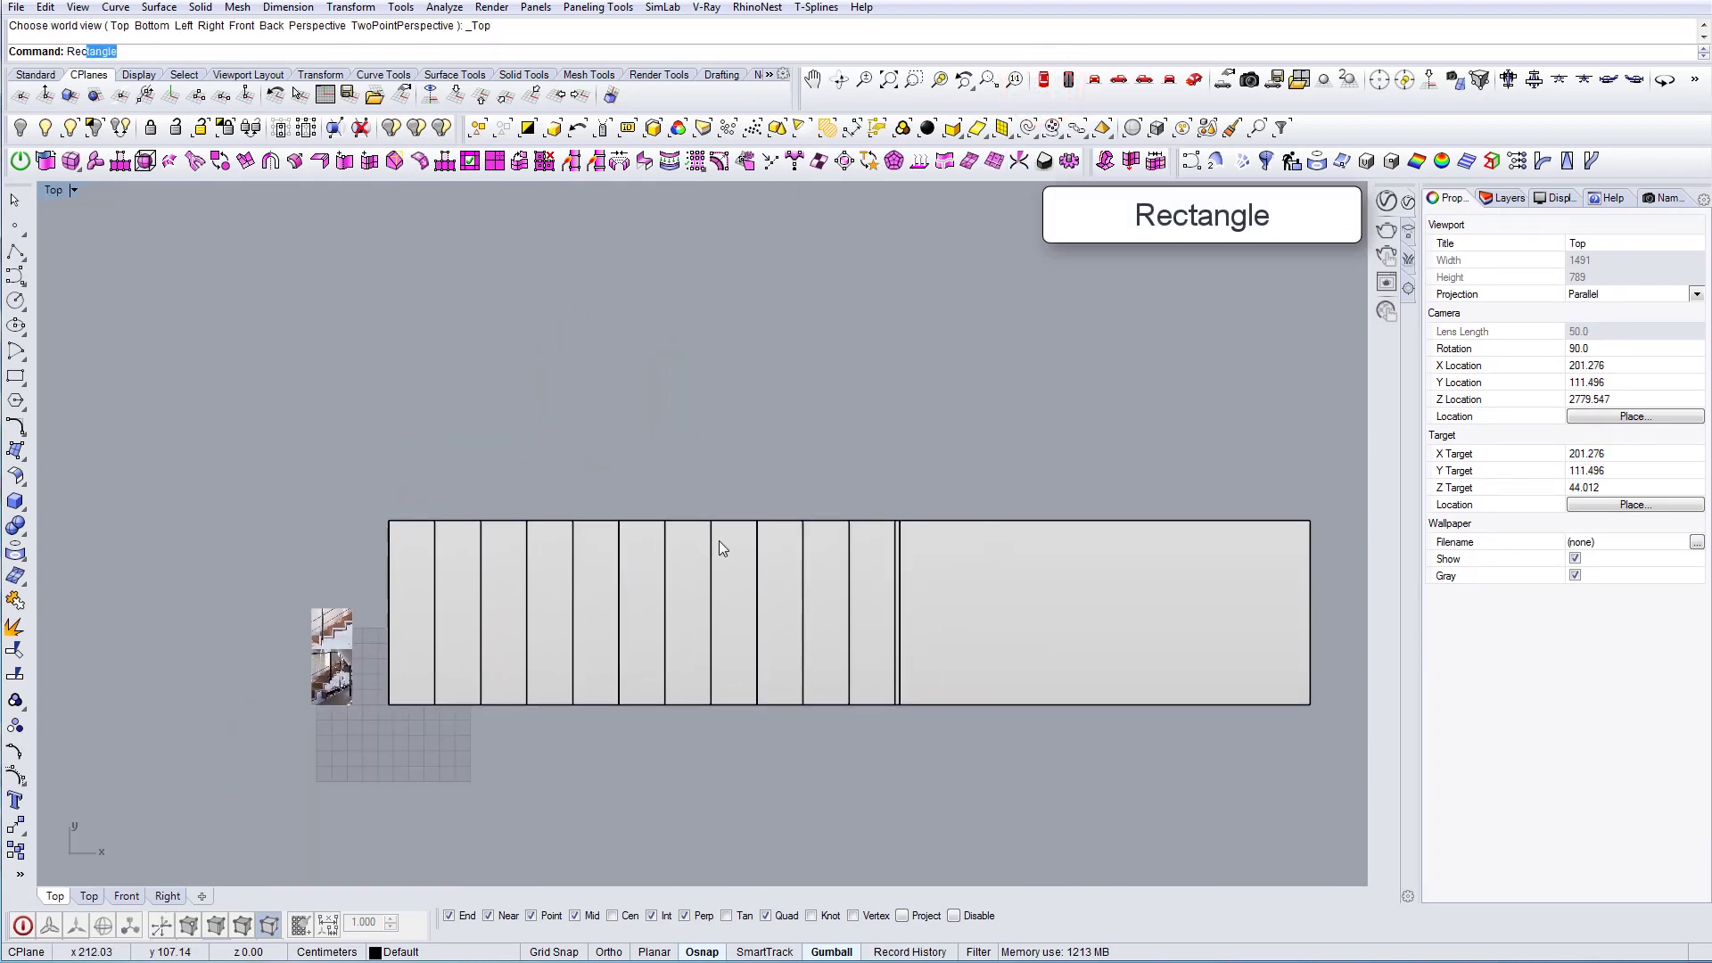
key("Return")
scroll(394, 746, "up", 4)
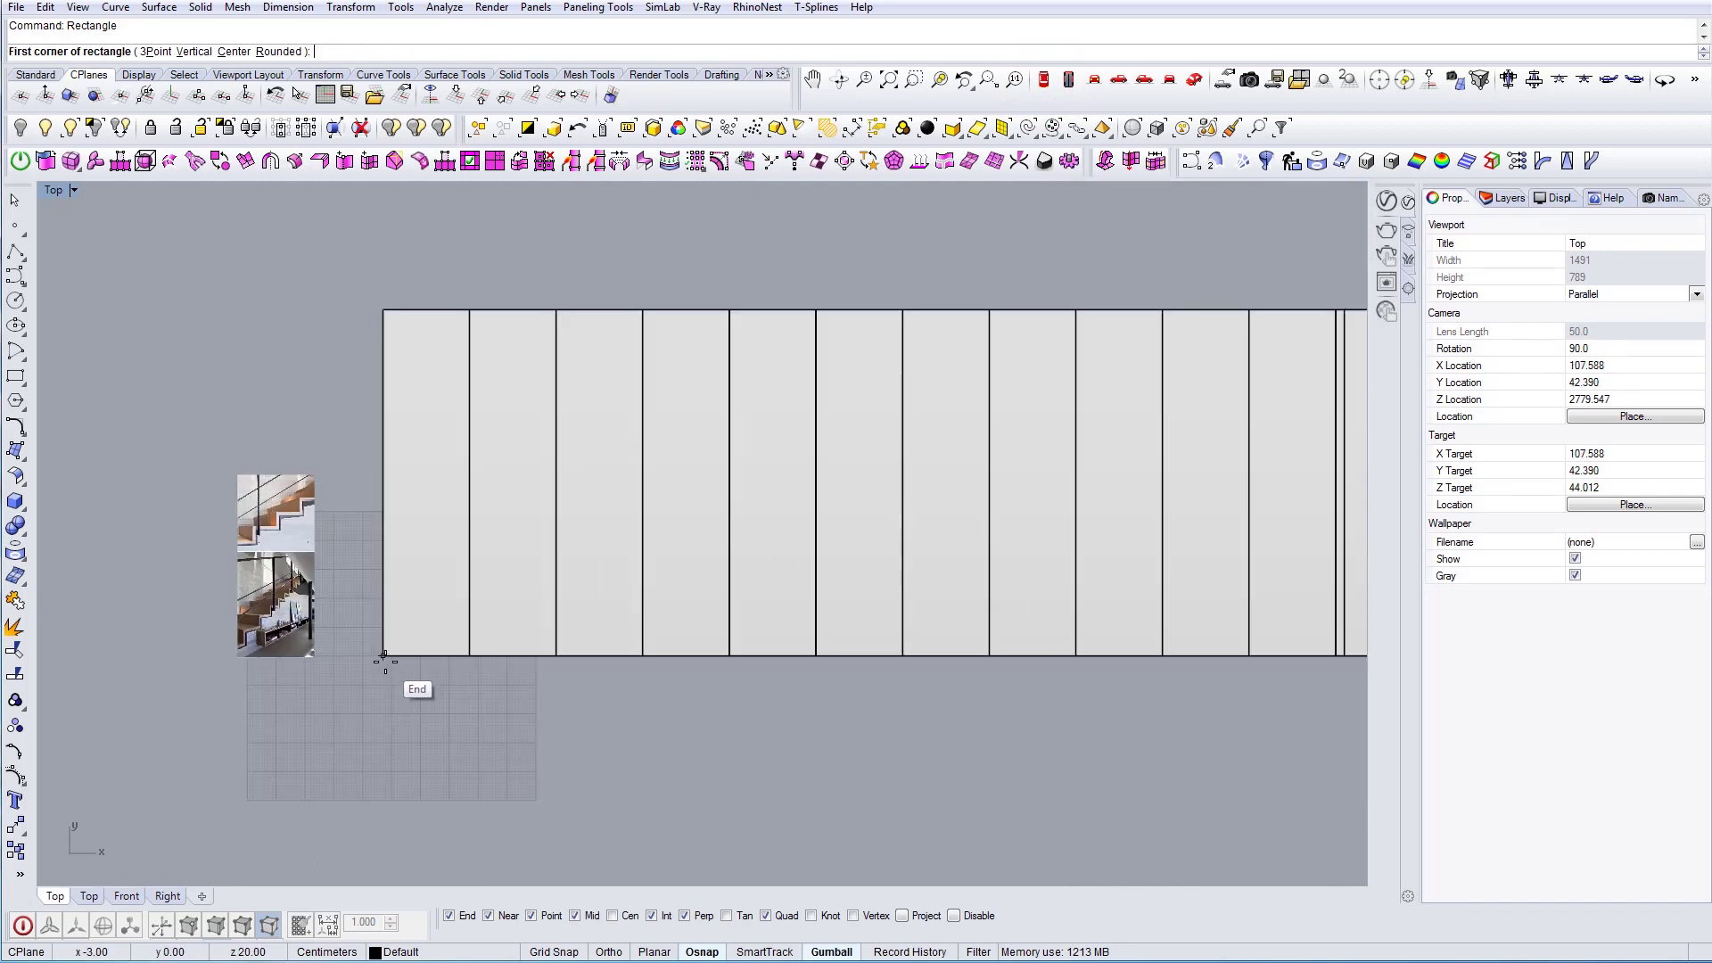
left_click(388, 662)
scroll(388, 664, "down", 3)
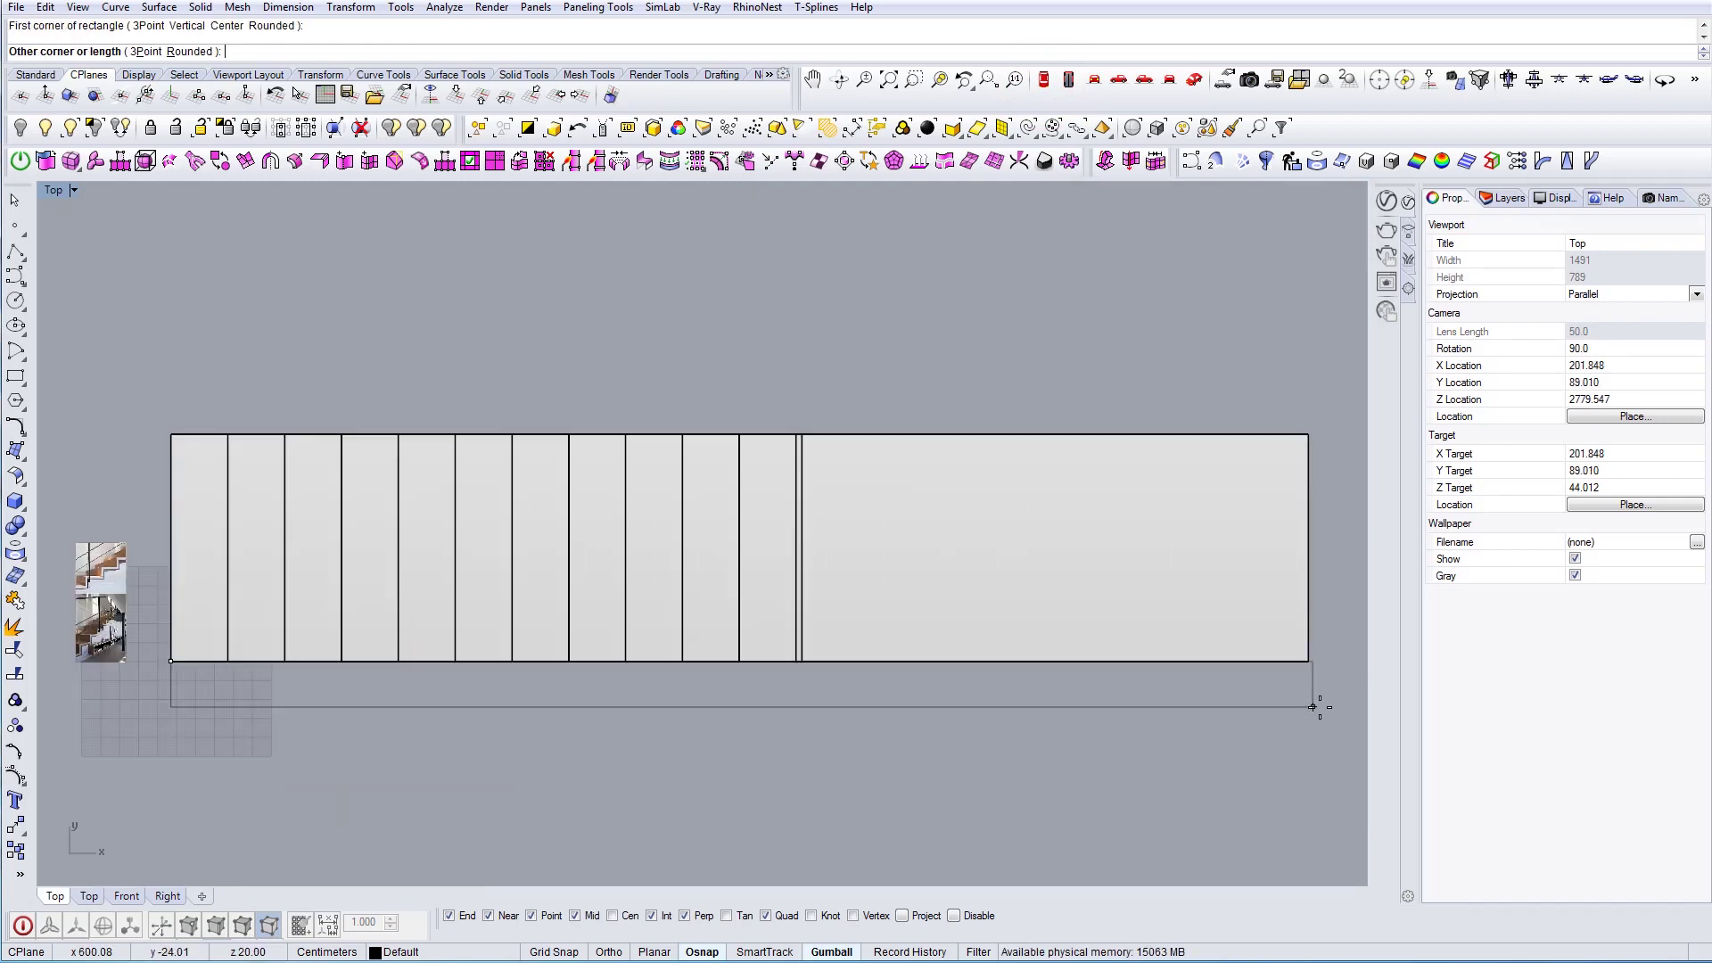
scroll(1315, 704, "up", 4)
left_click(1325, 714)
Scale the rectangle's width to 5 cm with Scale1D from its corner on the stair side
left_click_drag(1268, 693, 1247, 676)
right_click_drag(1190, 725, 1121, 726)
type("sc")
key("Return")
left_click(1255, 626)
left_click(1257, 713)
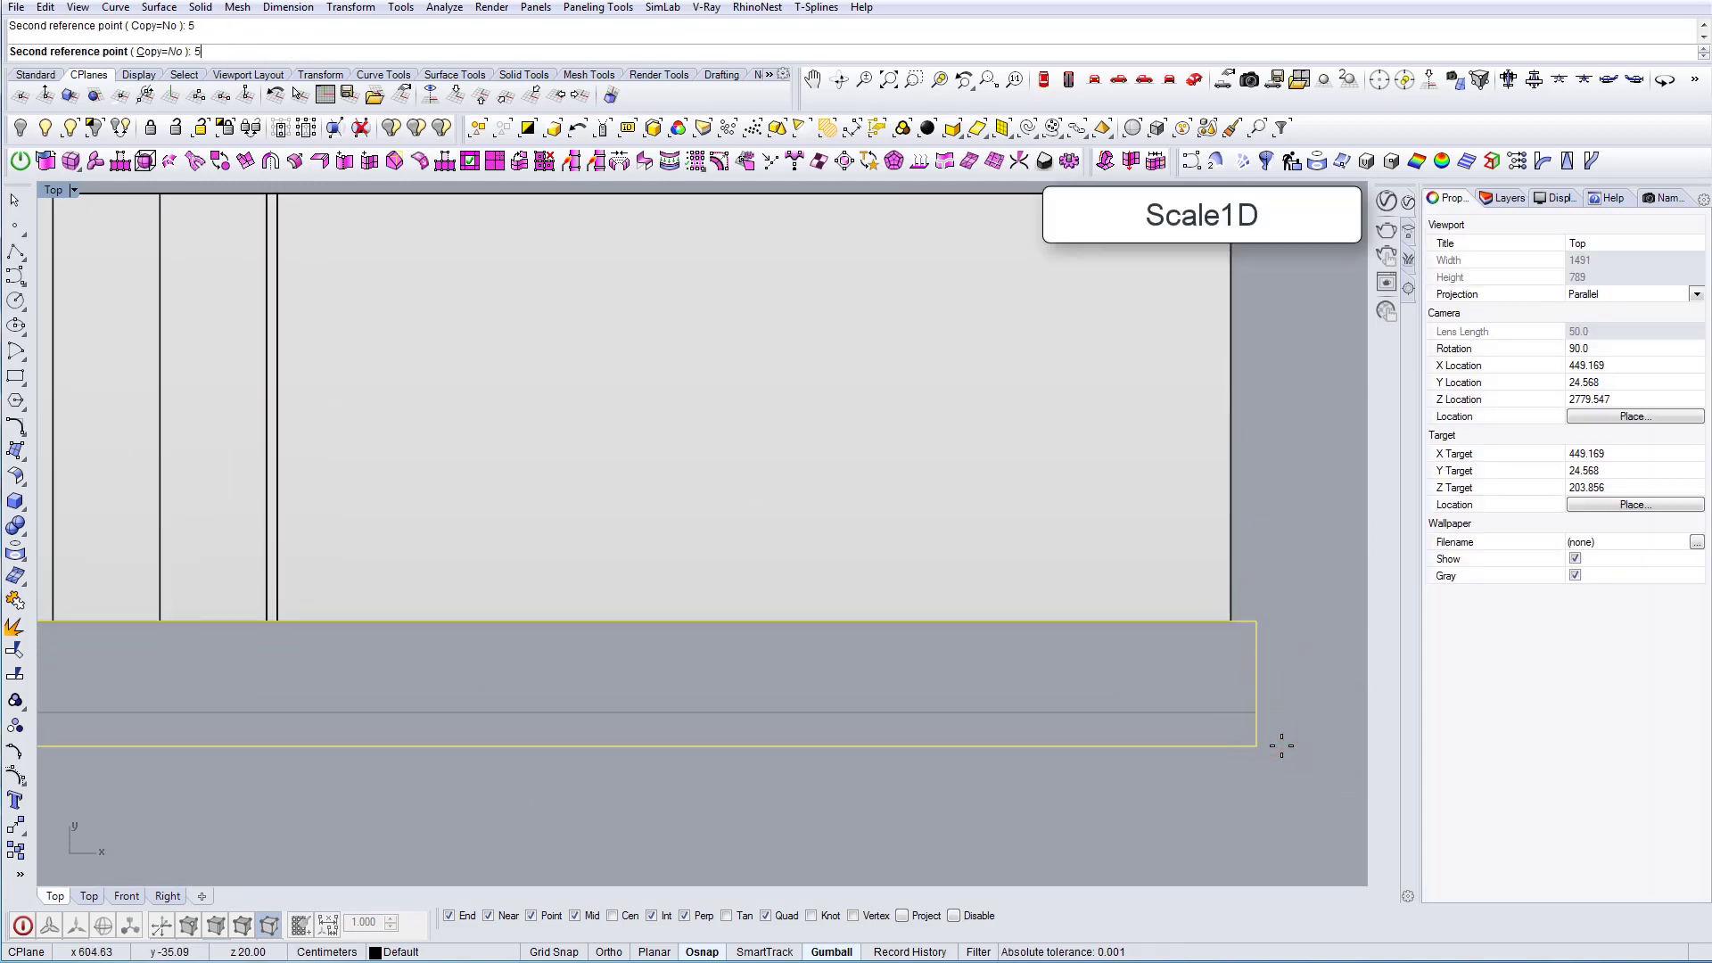
key("Return")
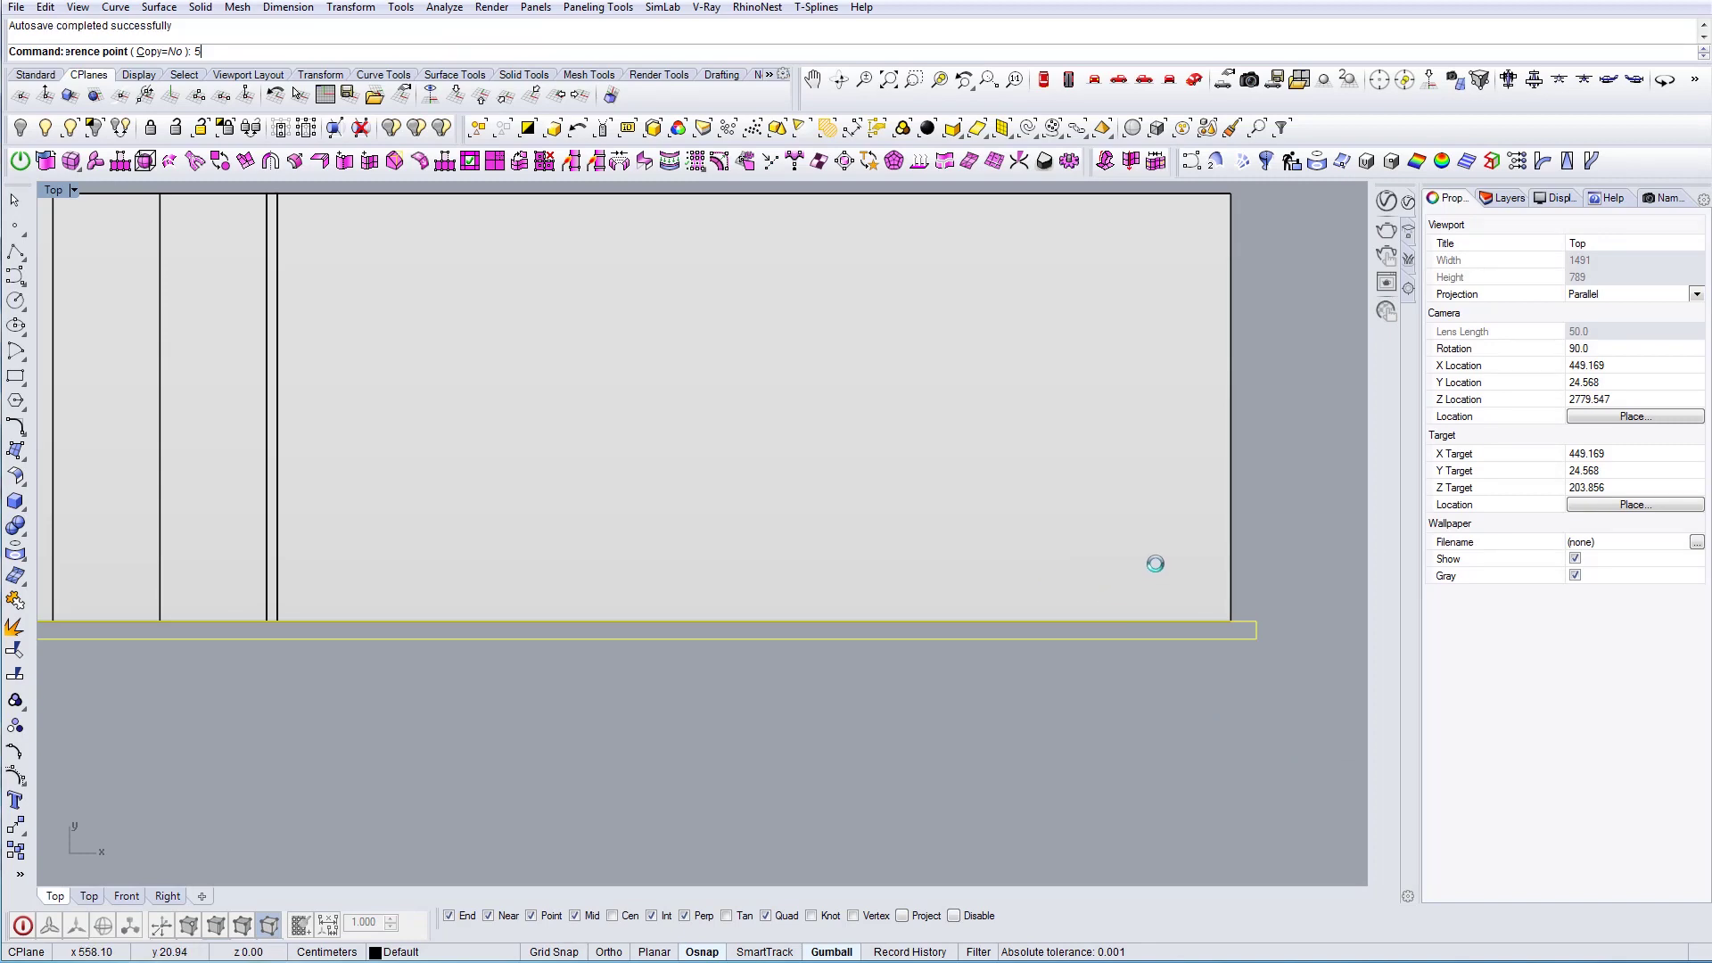
right_click_drag(1156, 564, 1167, 574)
scroll(1166, 574, "down", 8)
key("Escape")
Move the narrow rectangle a short distance outward, leaving a gap between it and the stair's side edge
right_click_drag(820, 541, 1090, 473)
scroll(618, 548, "up", 8)
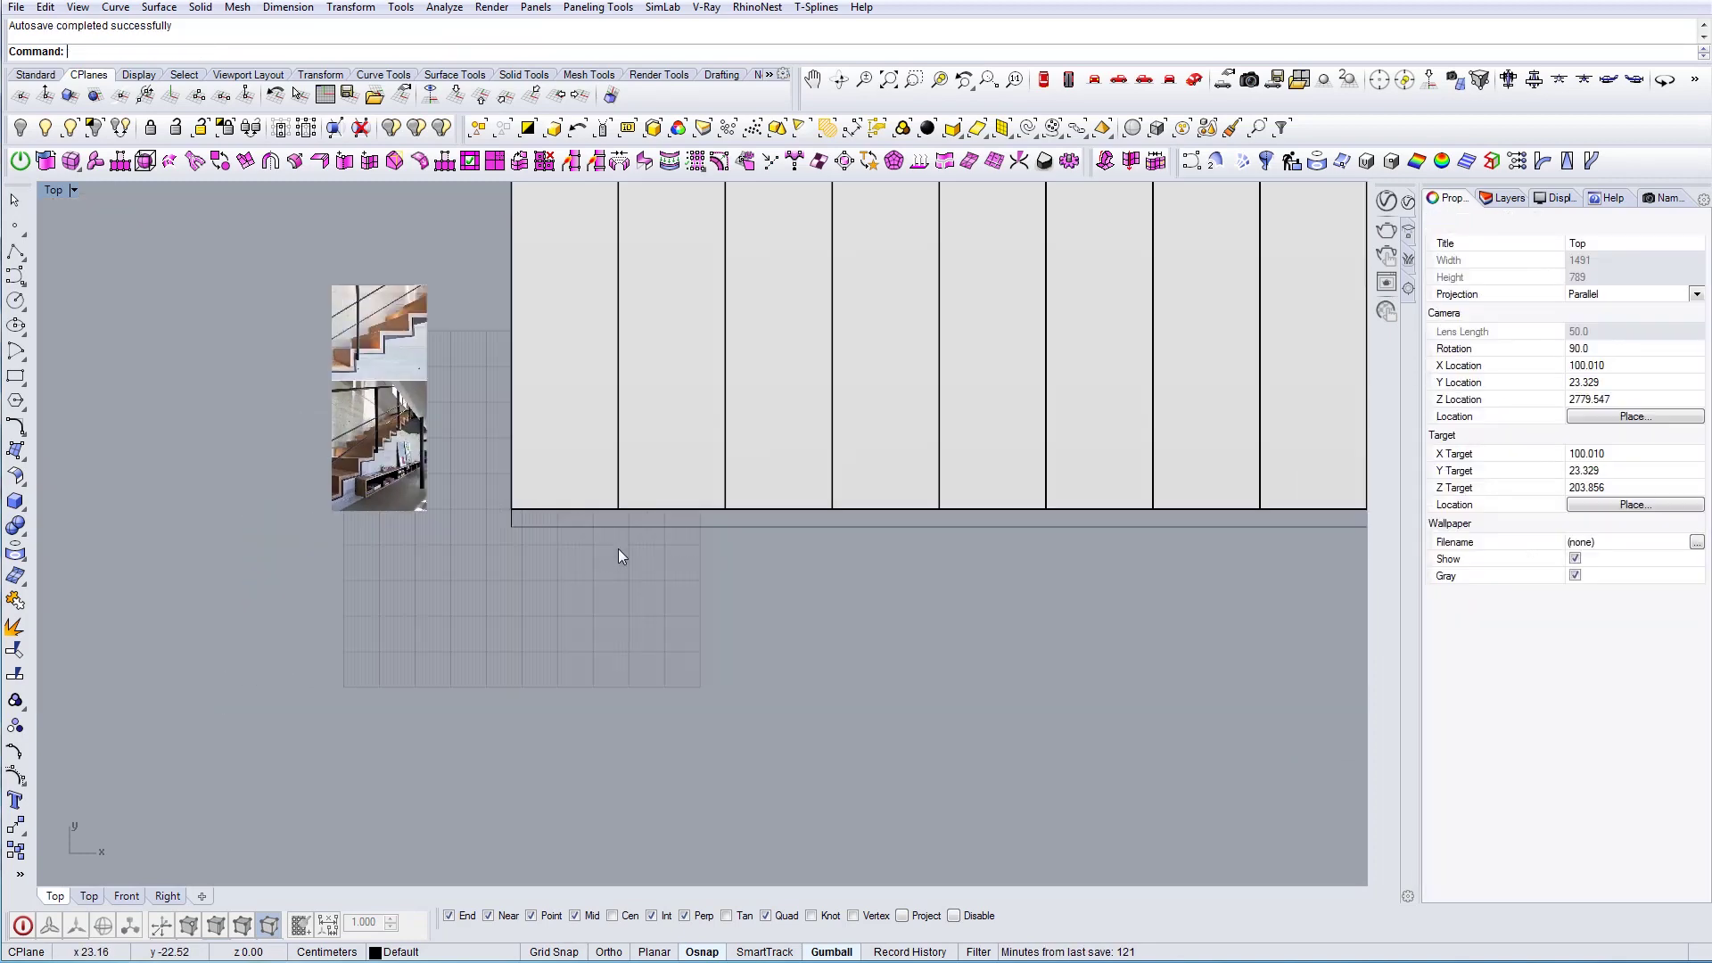
left_click(568, 526)
scroll(562, 524, "up", 8)
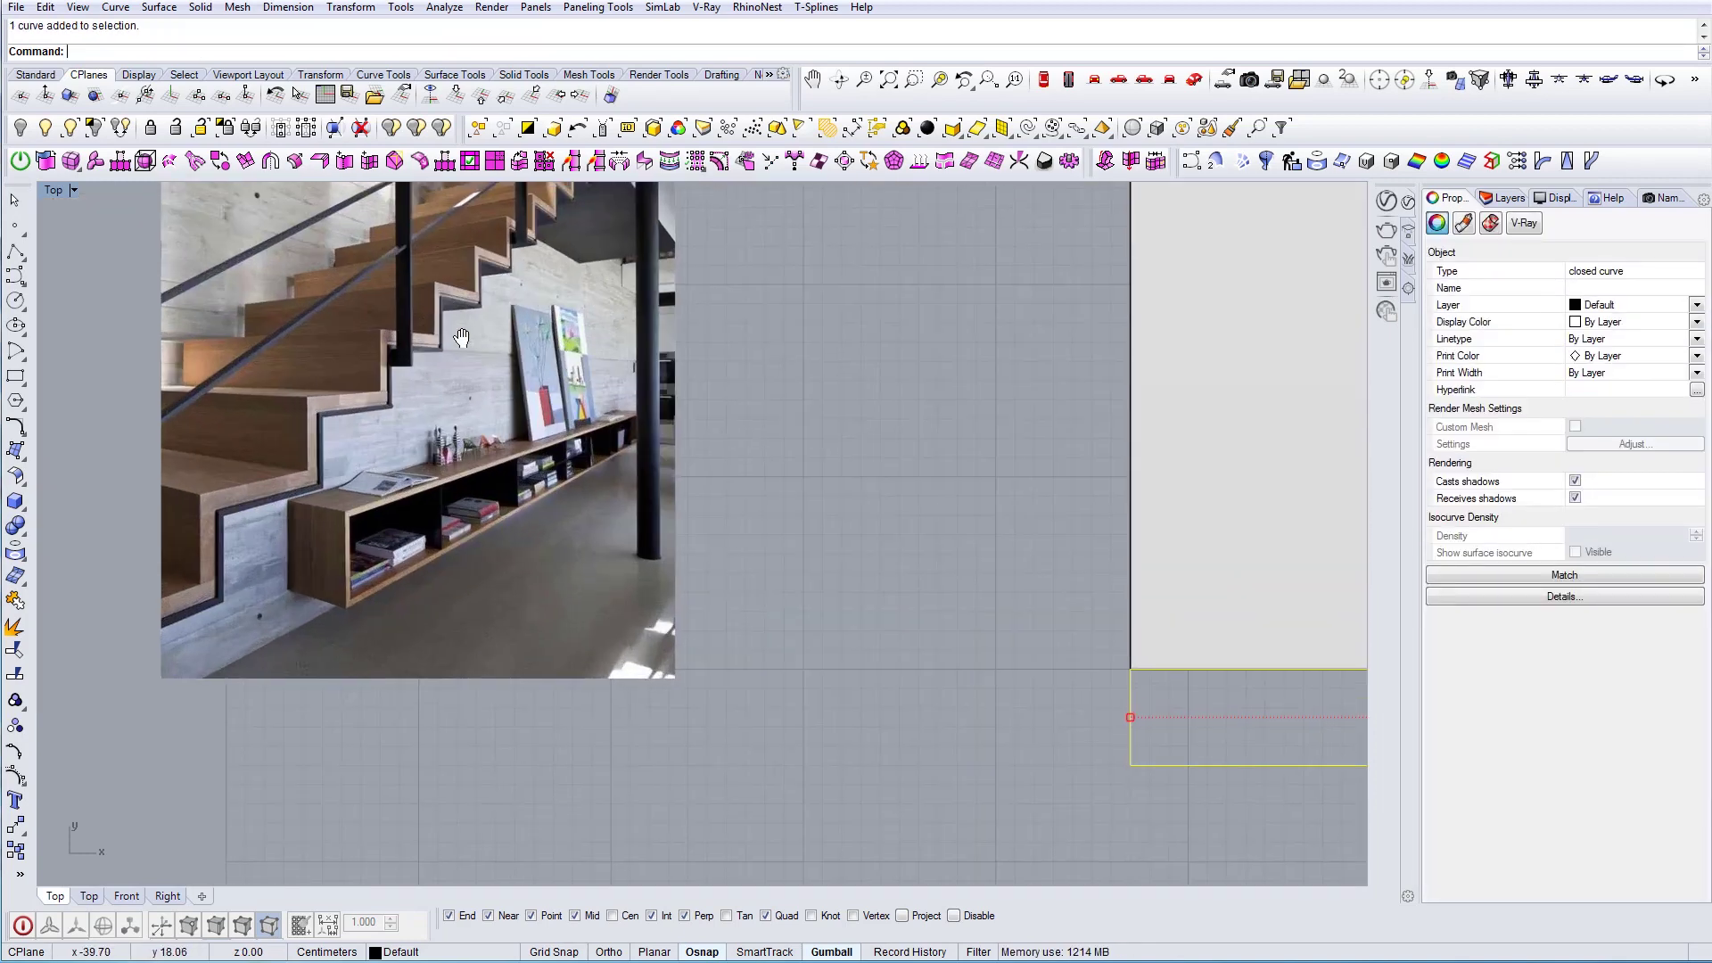
scroll(459, 352, "up", 8)
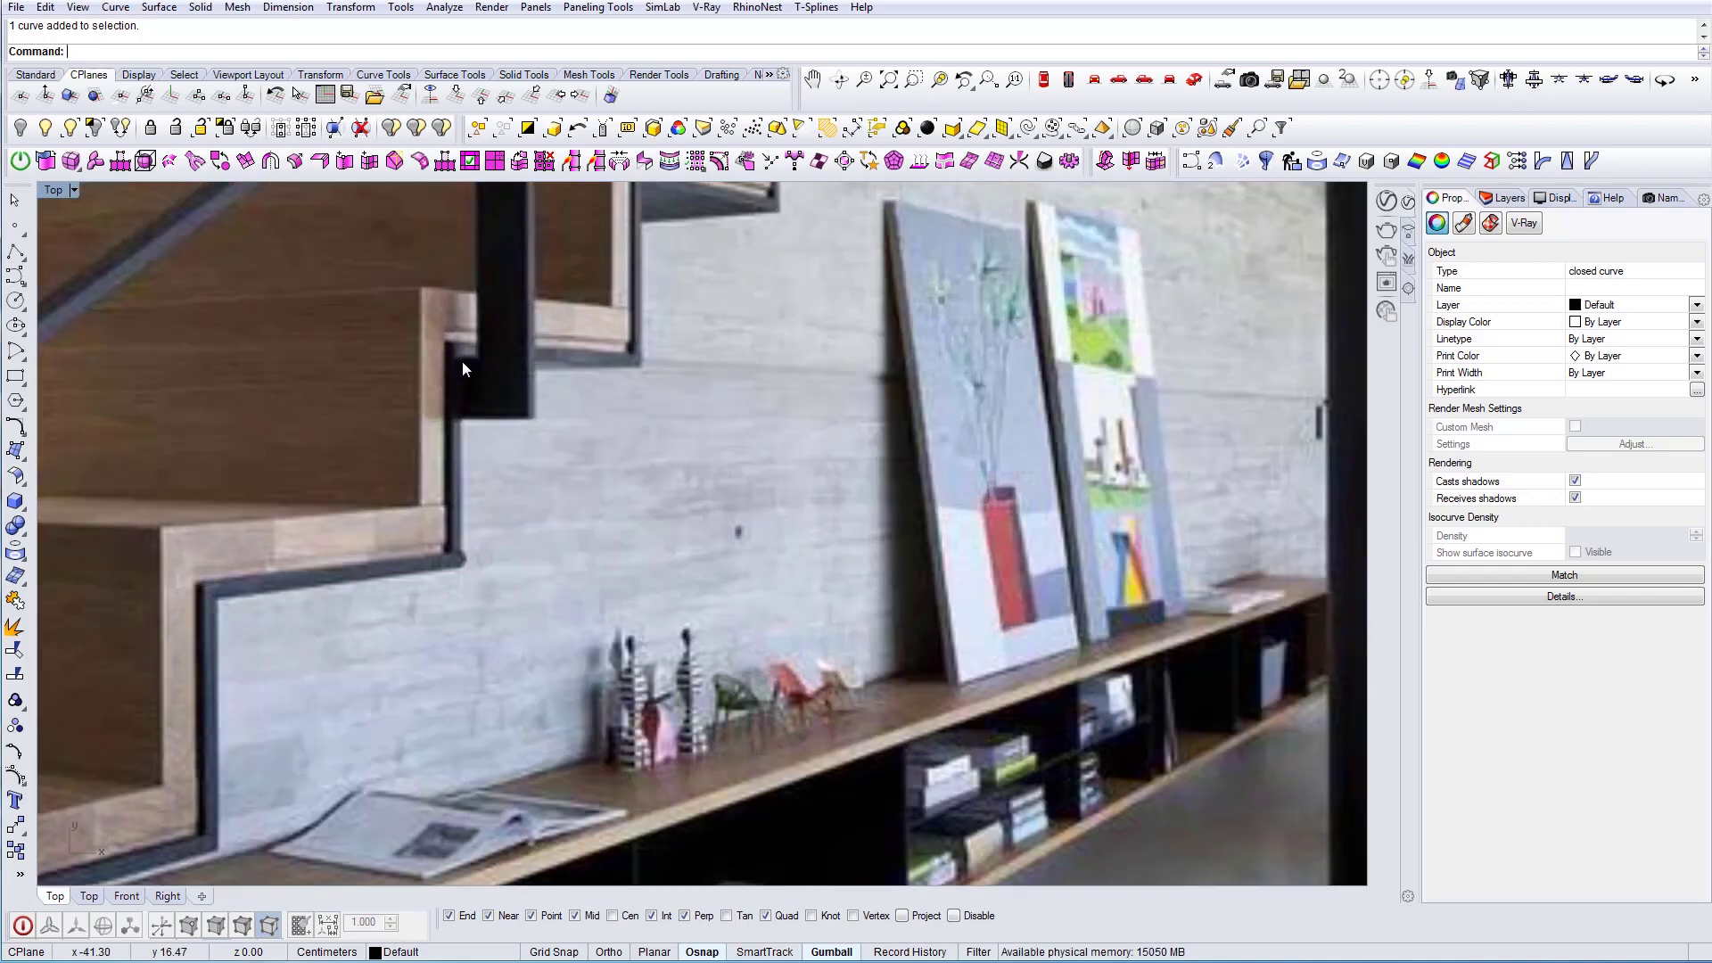
scroll(461, 361, "down", 8)
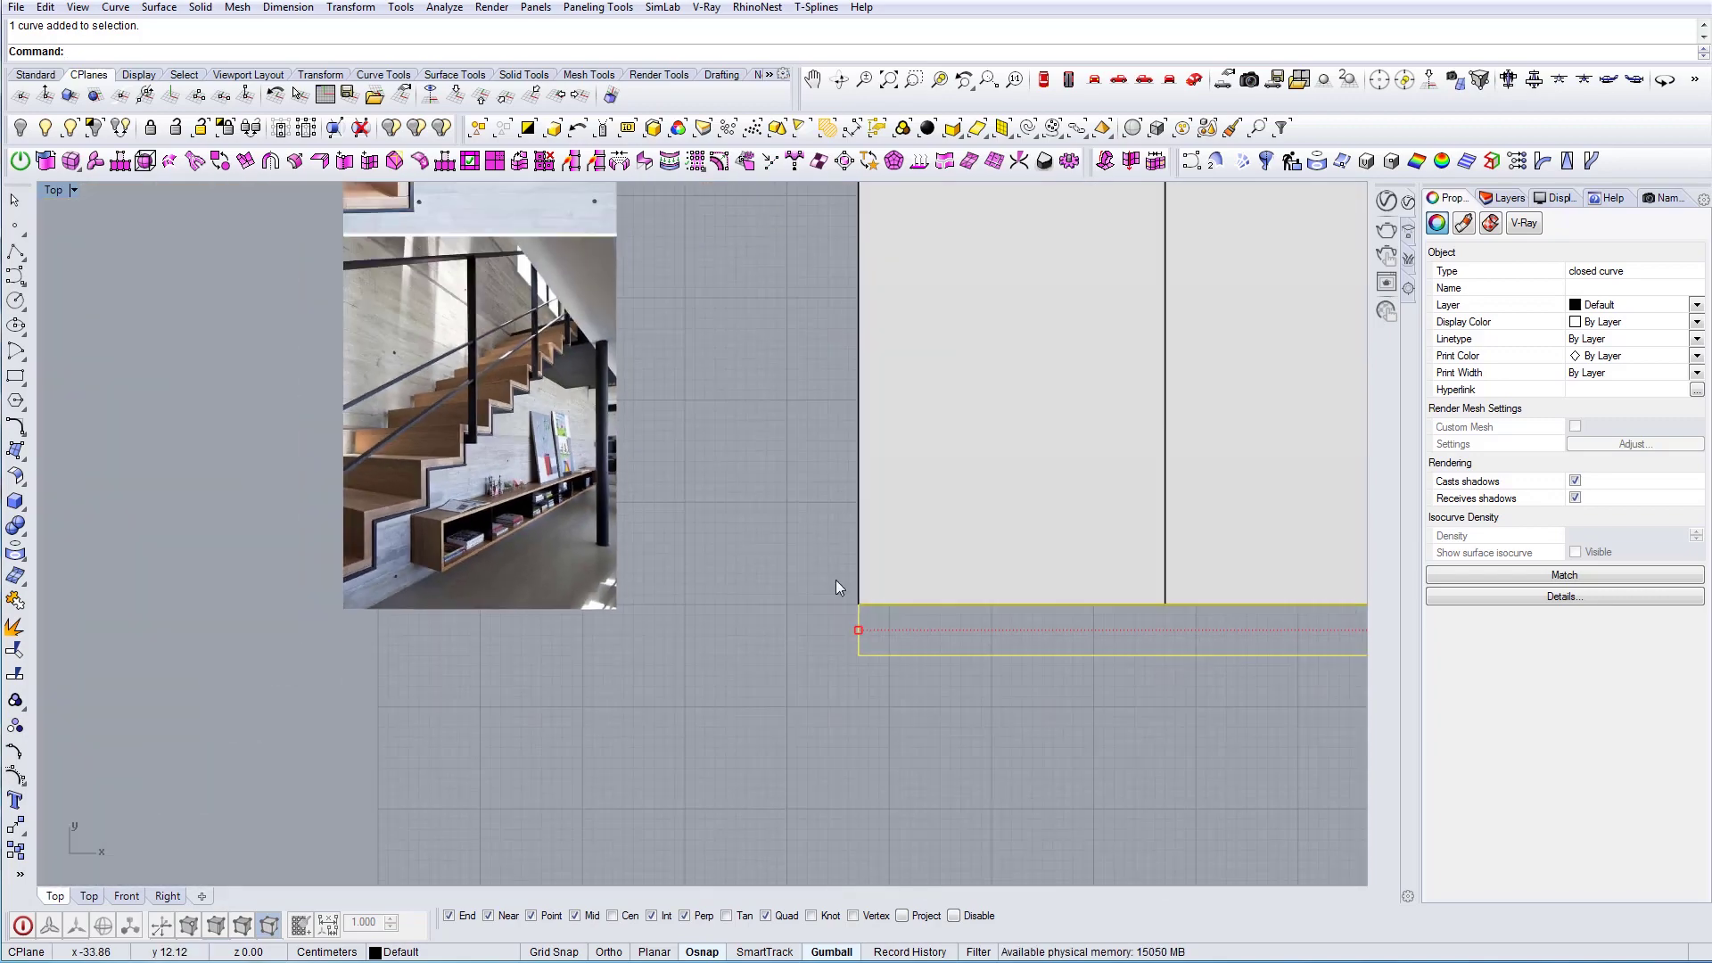
right_click_drag(973, 594, 430, 563)
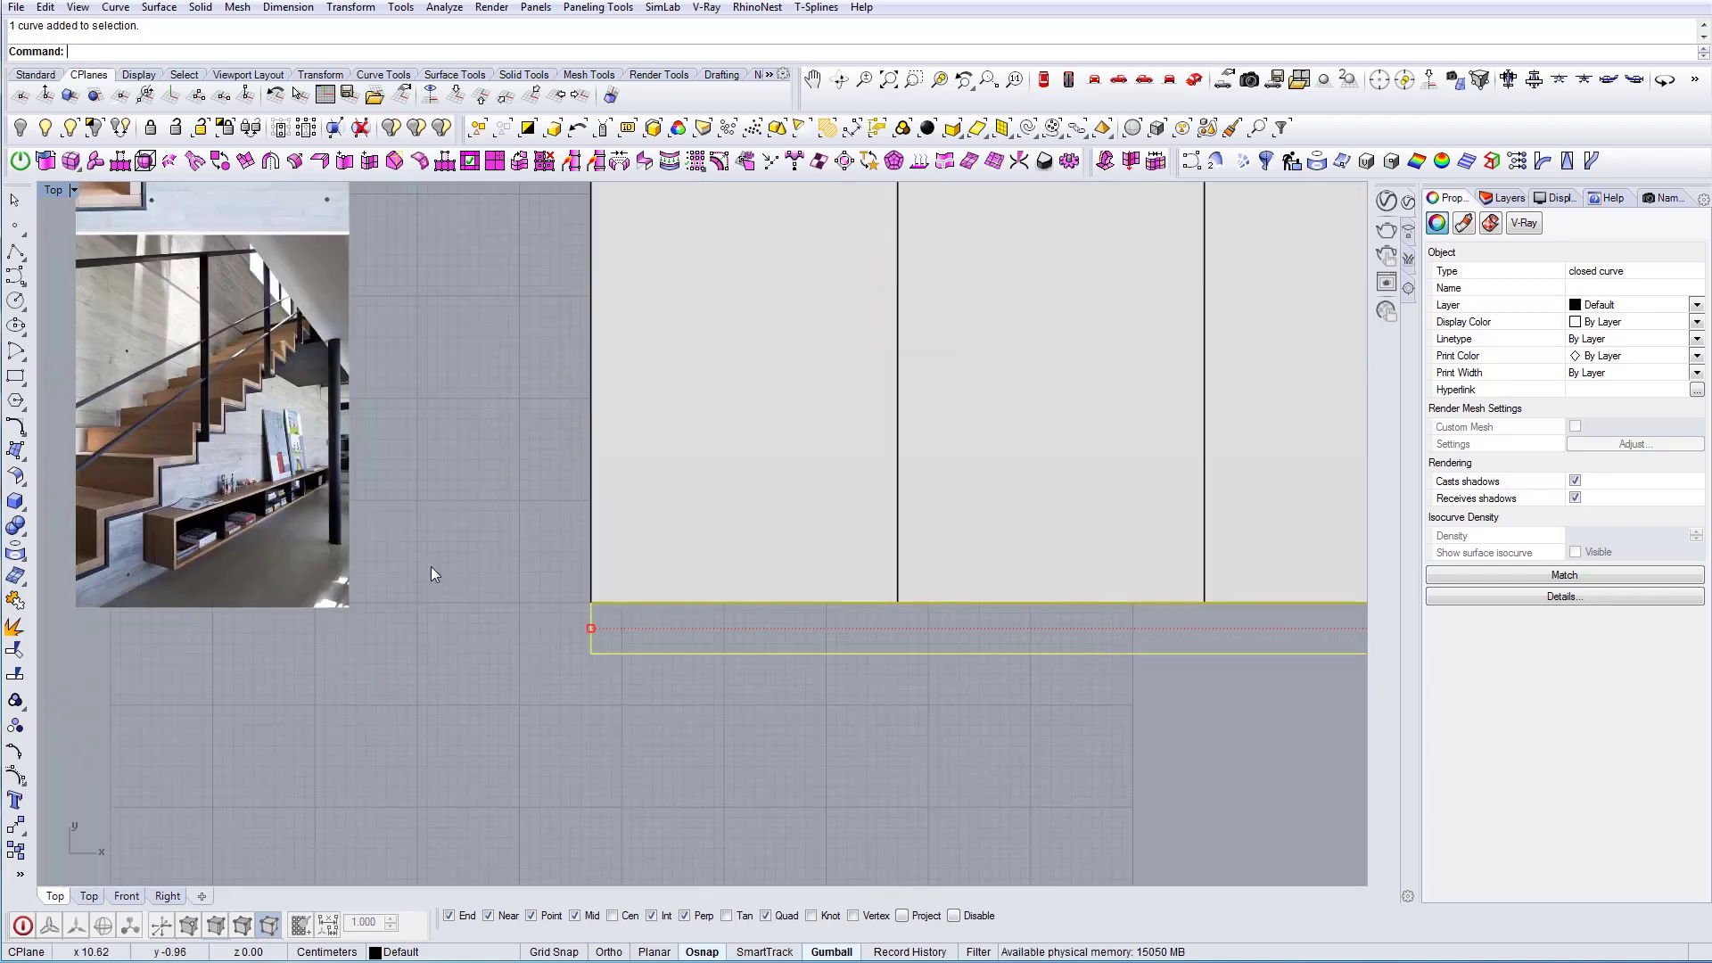
scroll(437, 565, "down", 10)
right_click_drag(749, 670, 304, 658)
scroll(1027, 539, "up", 2)
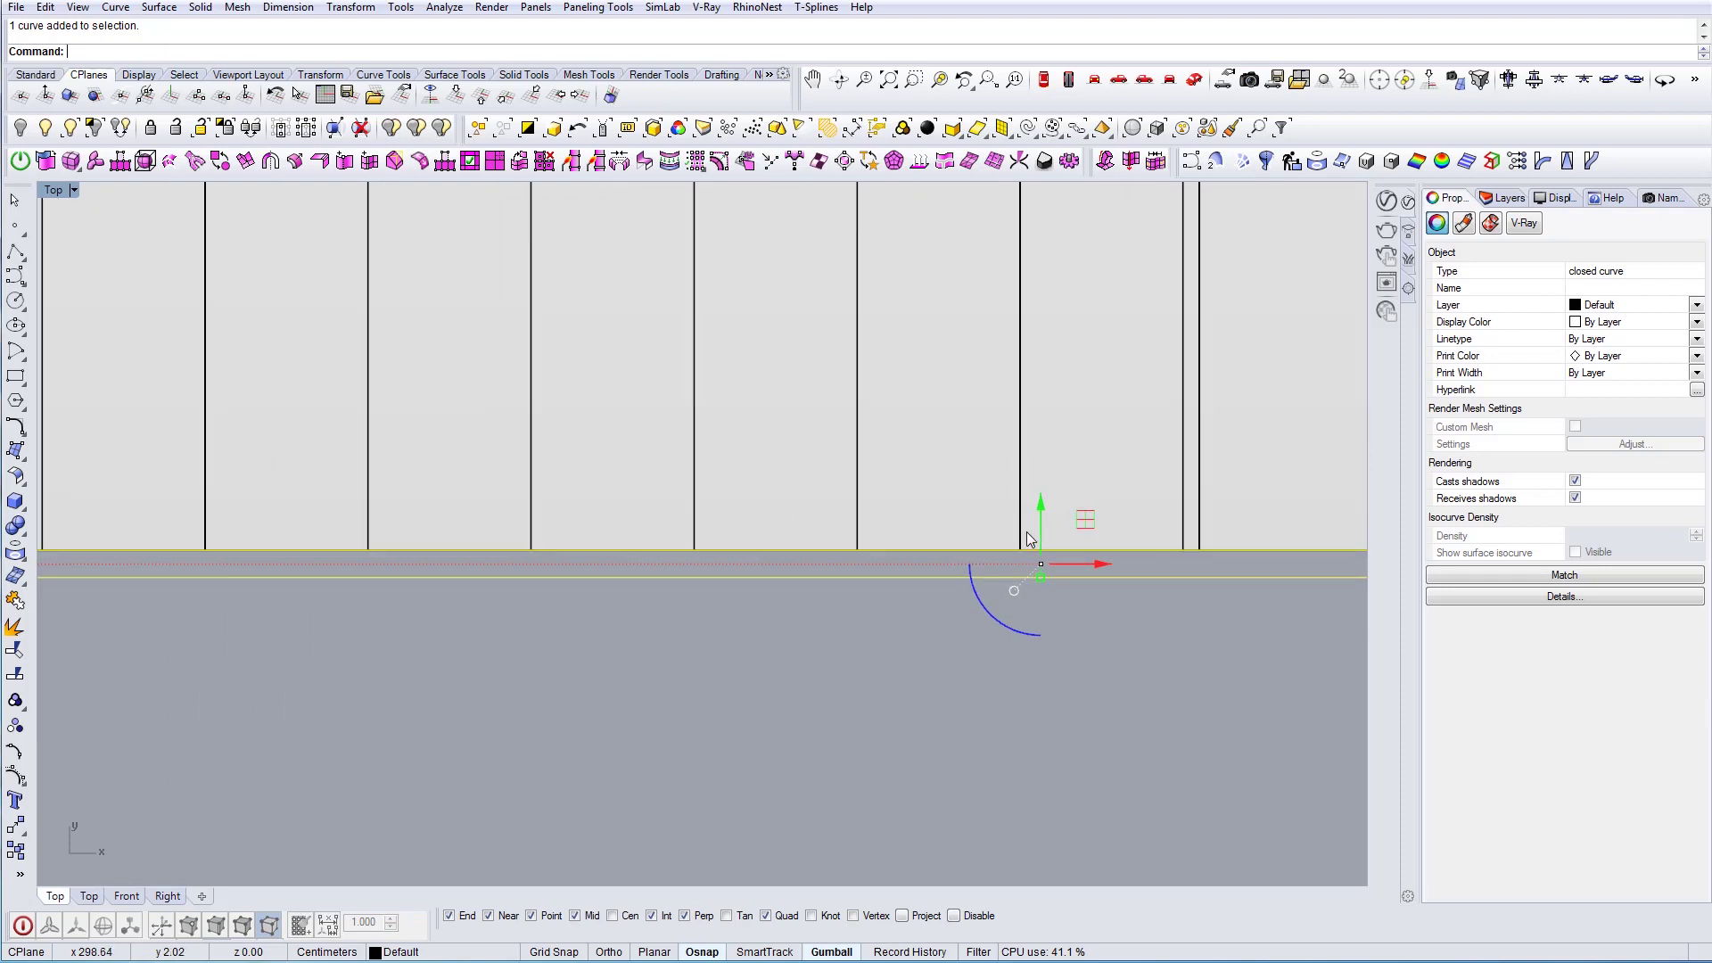
left_click(1041, 533)
key("Escape")
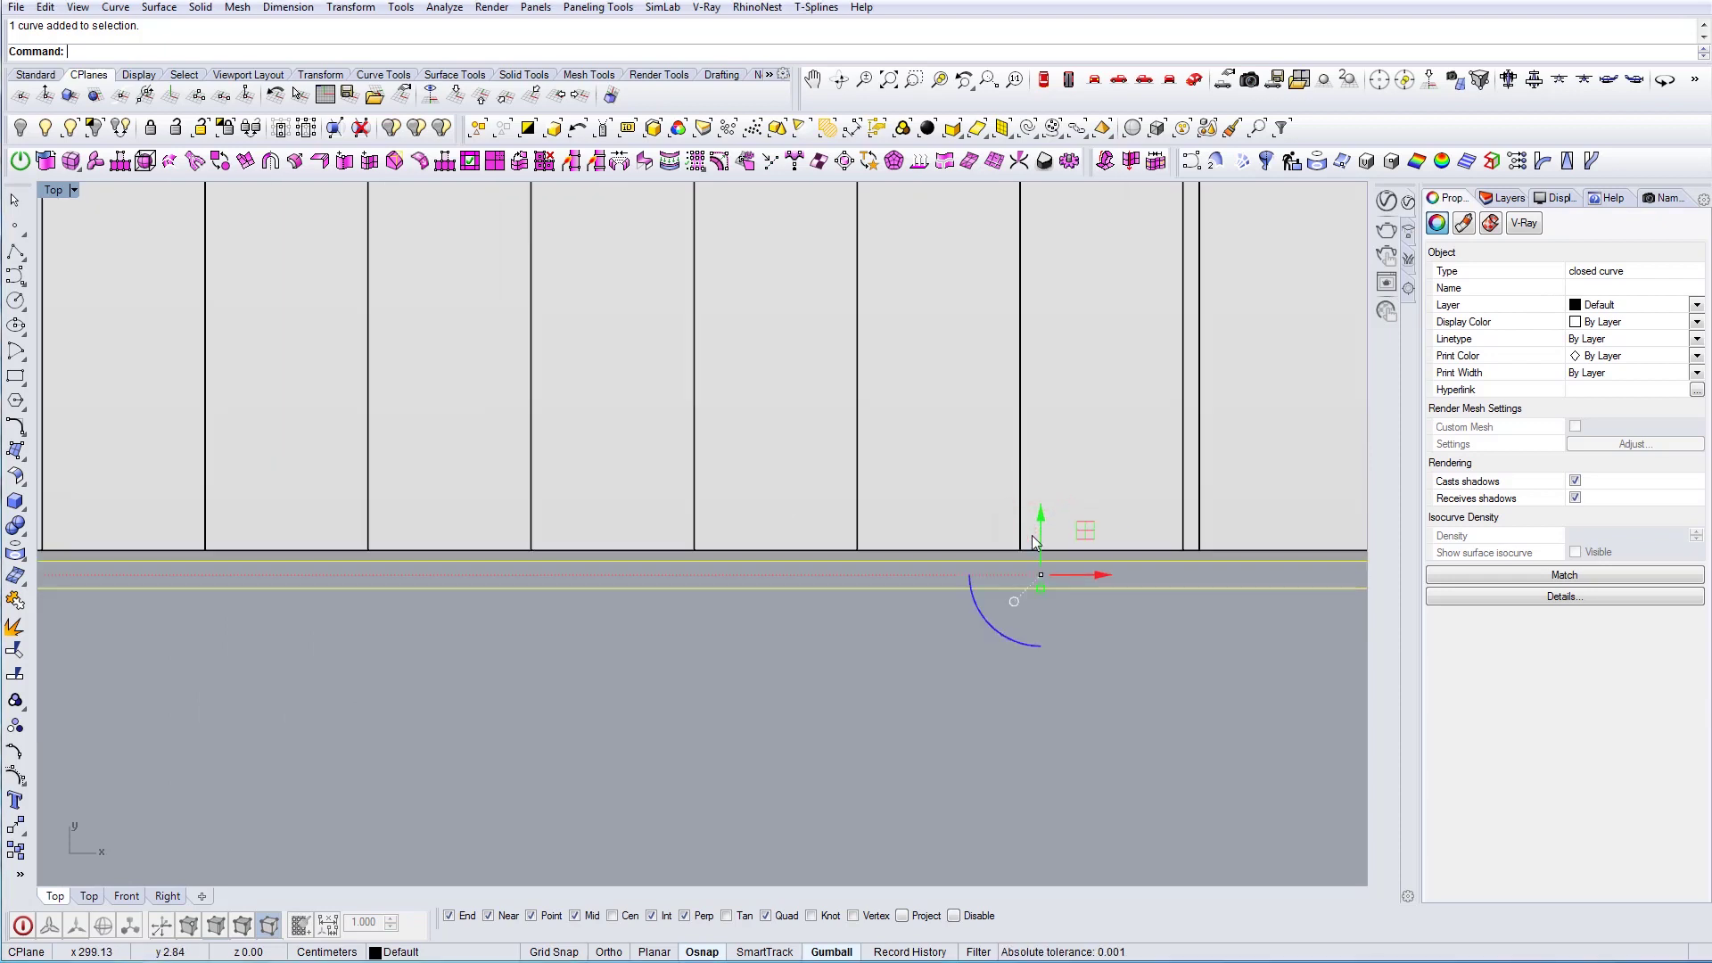
key("Escape")
Examine the railing posts and handrails and how they attach to the stair side in the reference photo
scroll(1076, 560, "down", 4)
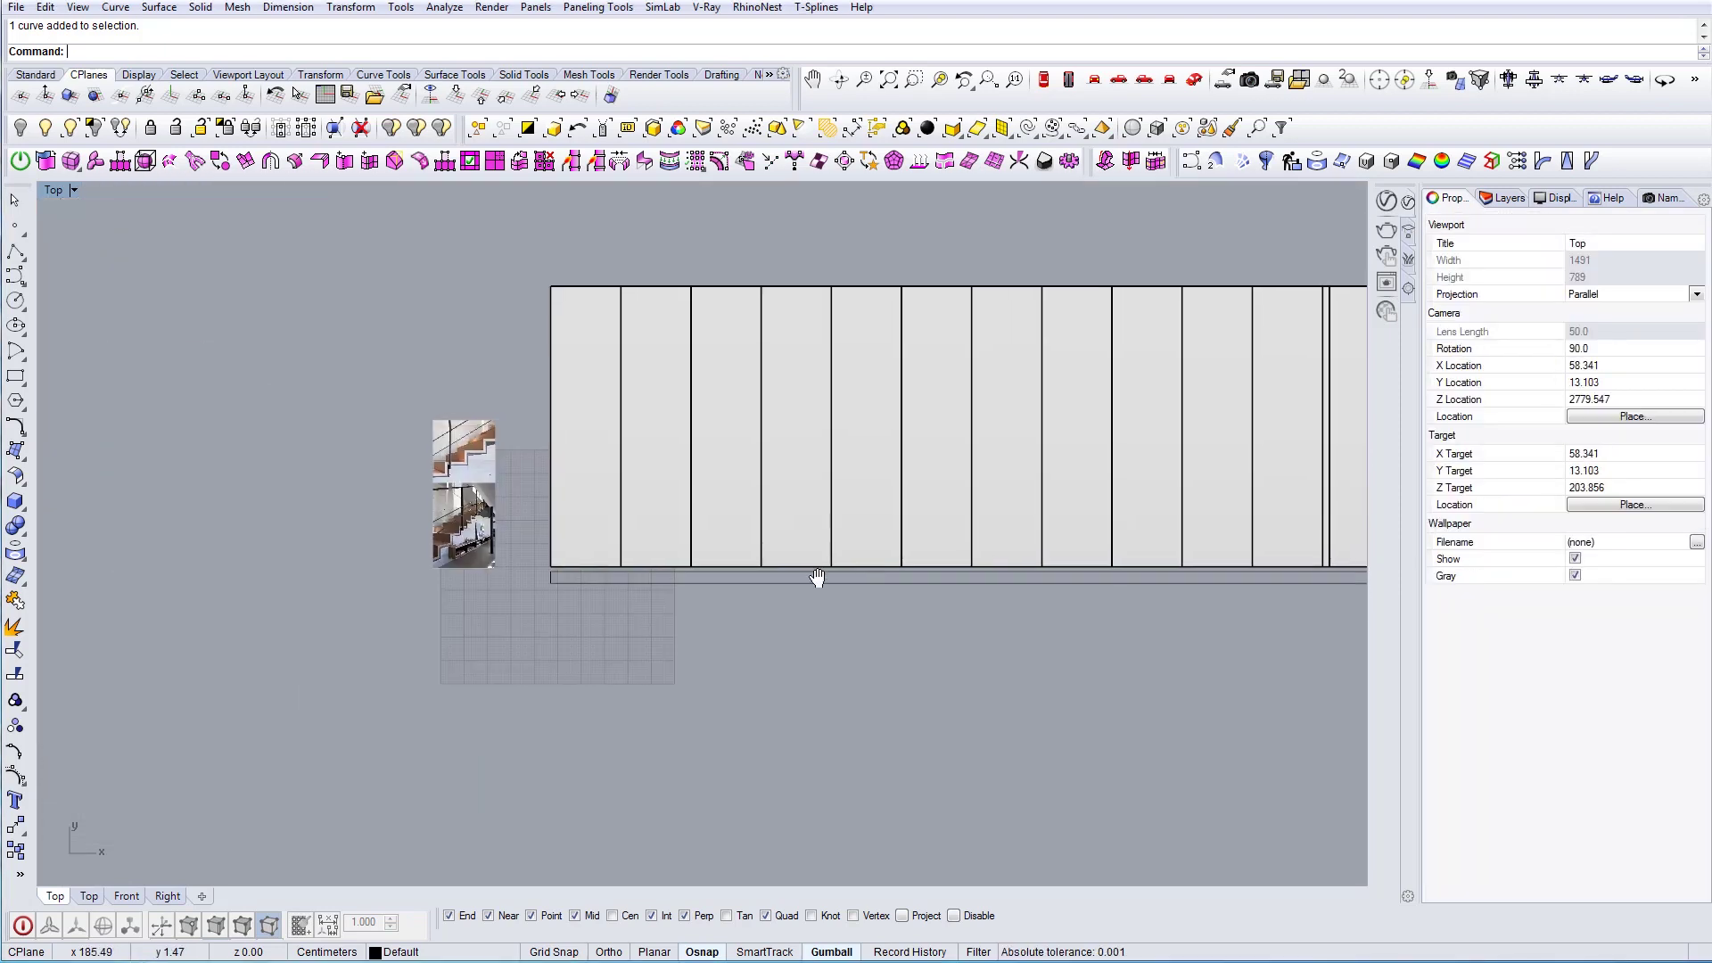
scroll(200, 588, "up", 8)
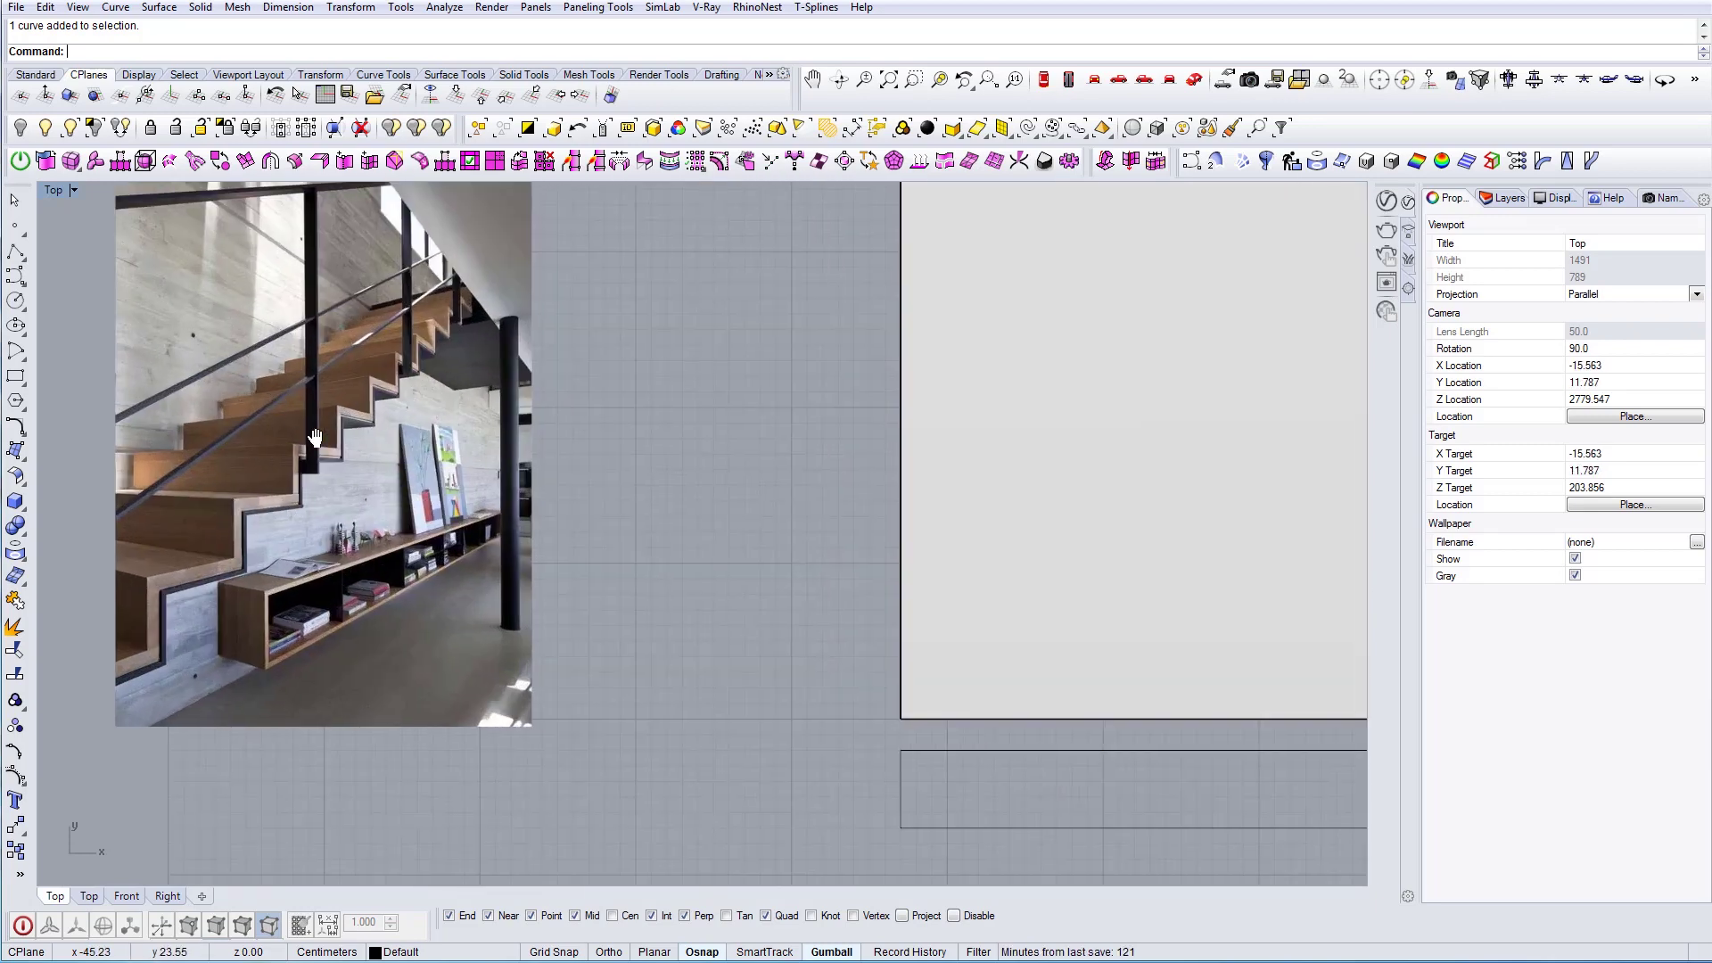
right_click_drag(241, 314, 389, 458)
scroll(473, 612, "up", 3)
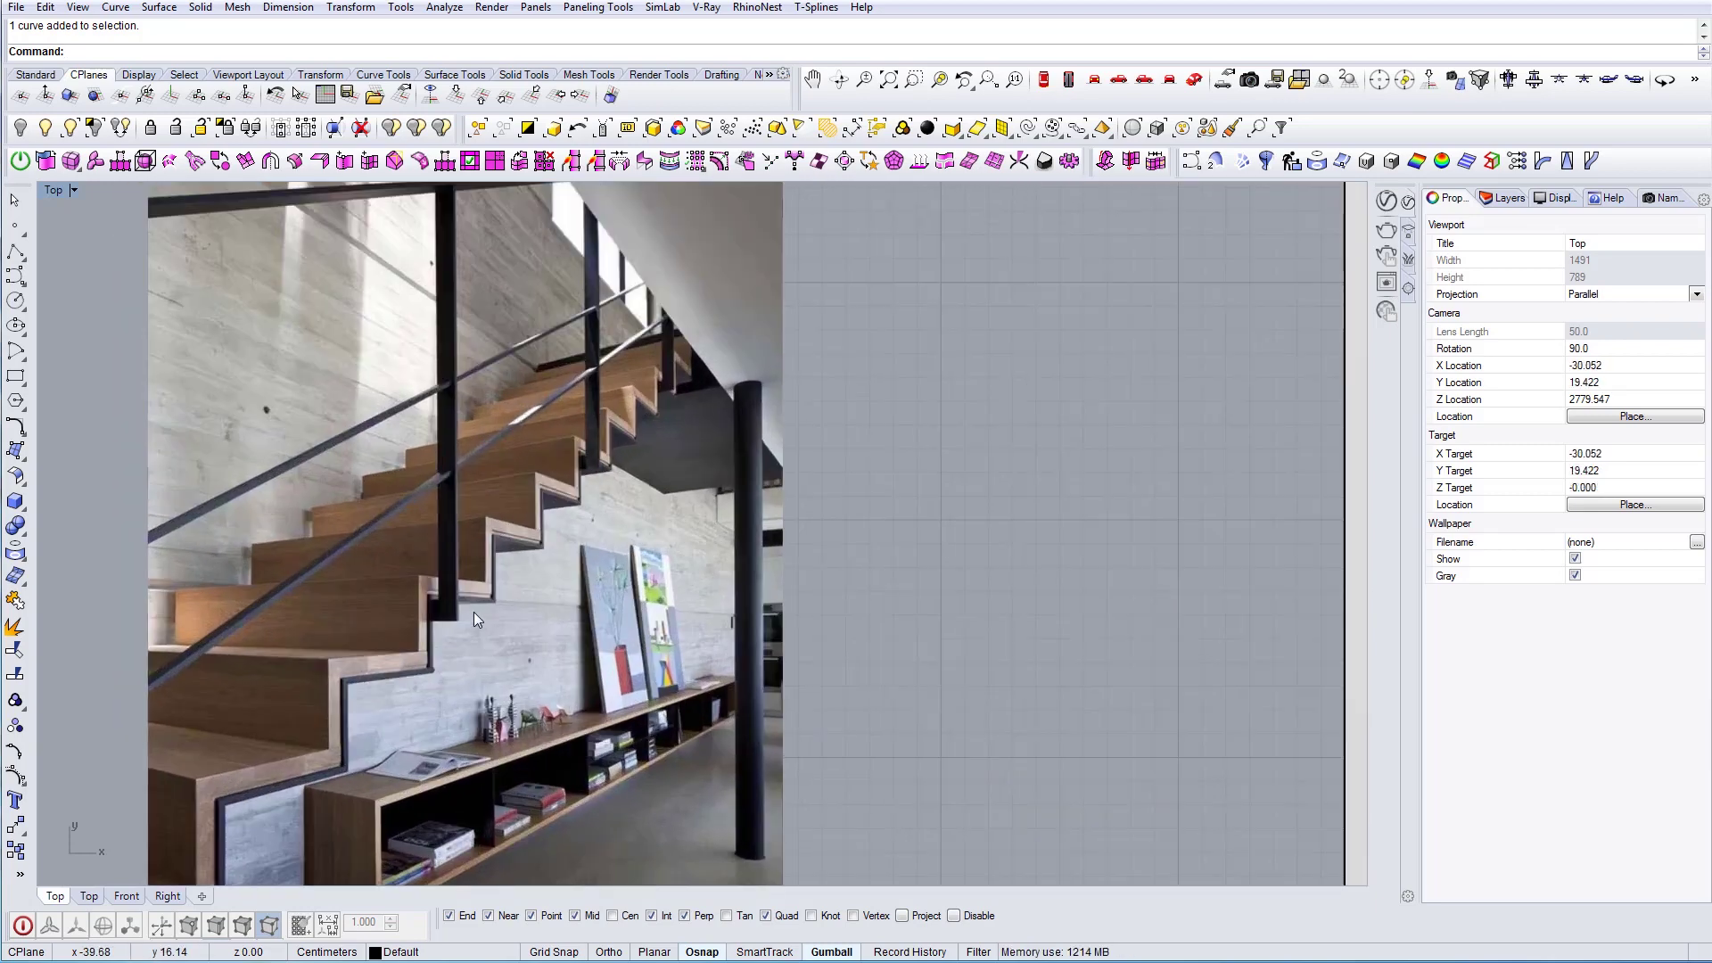
scroll(475, 611, "down", 3)
scroll(319, 399, "up", 2)
scroll(356, 387, "down", 3)
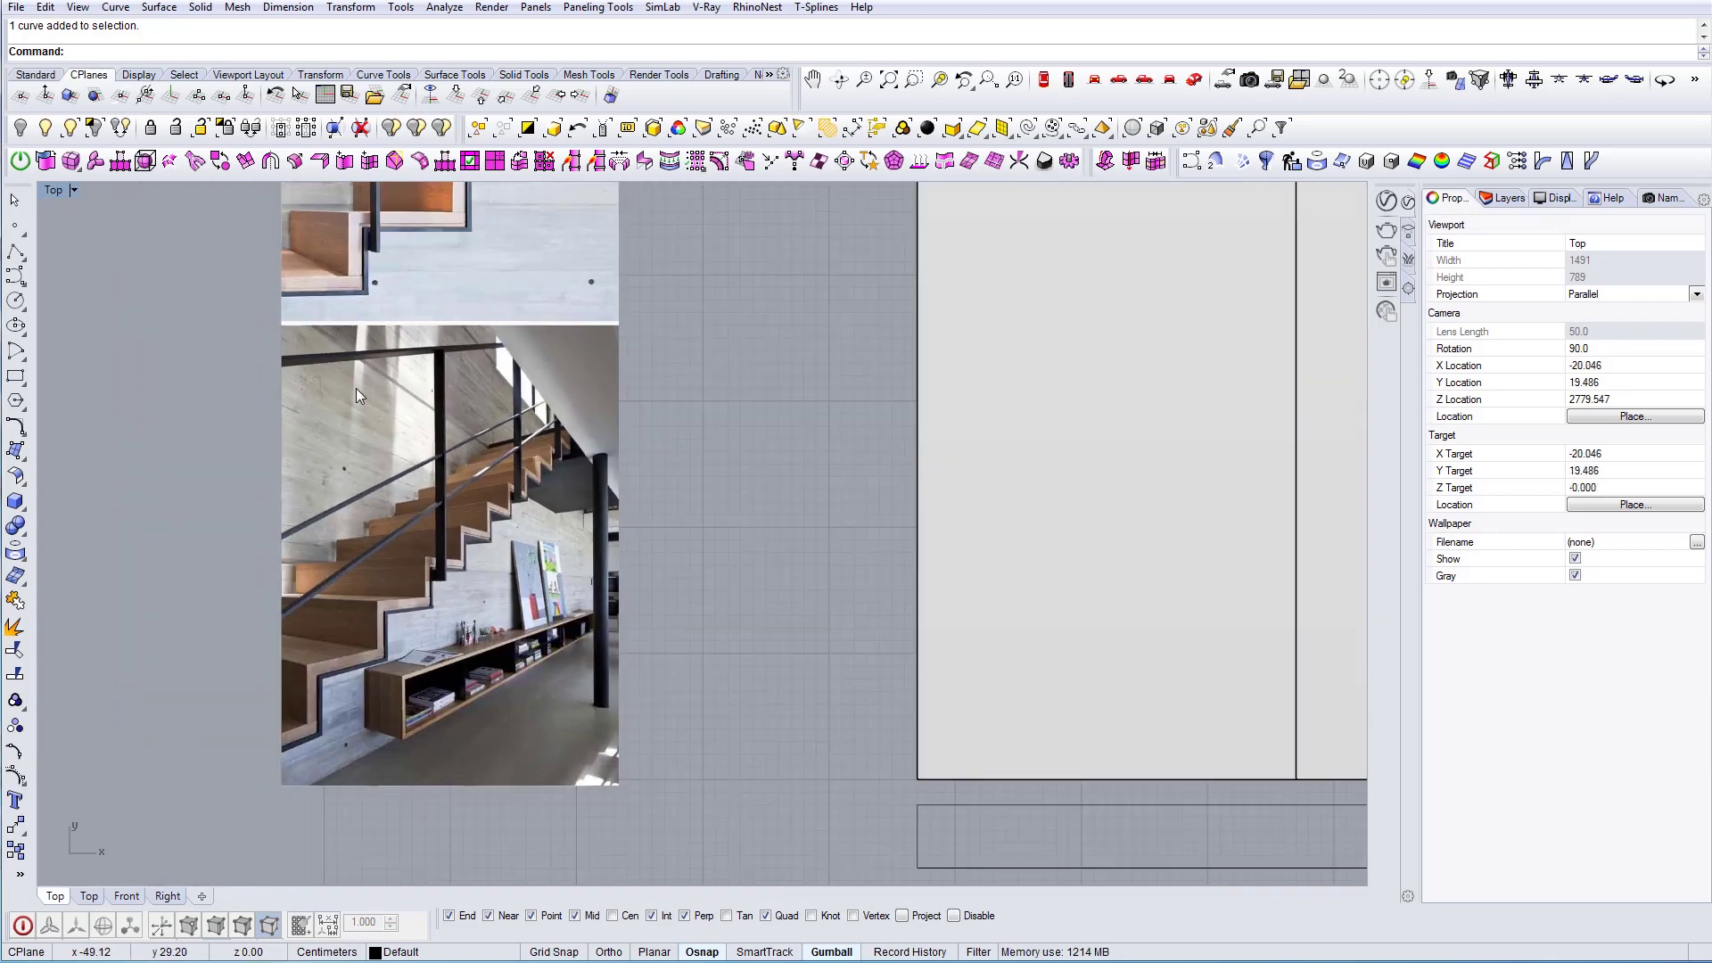
scroll(373, 373, "up", 4)
scroll(378, 382, "down", 5)
scroll(405, 486, "up", 3)
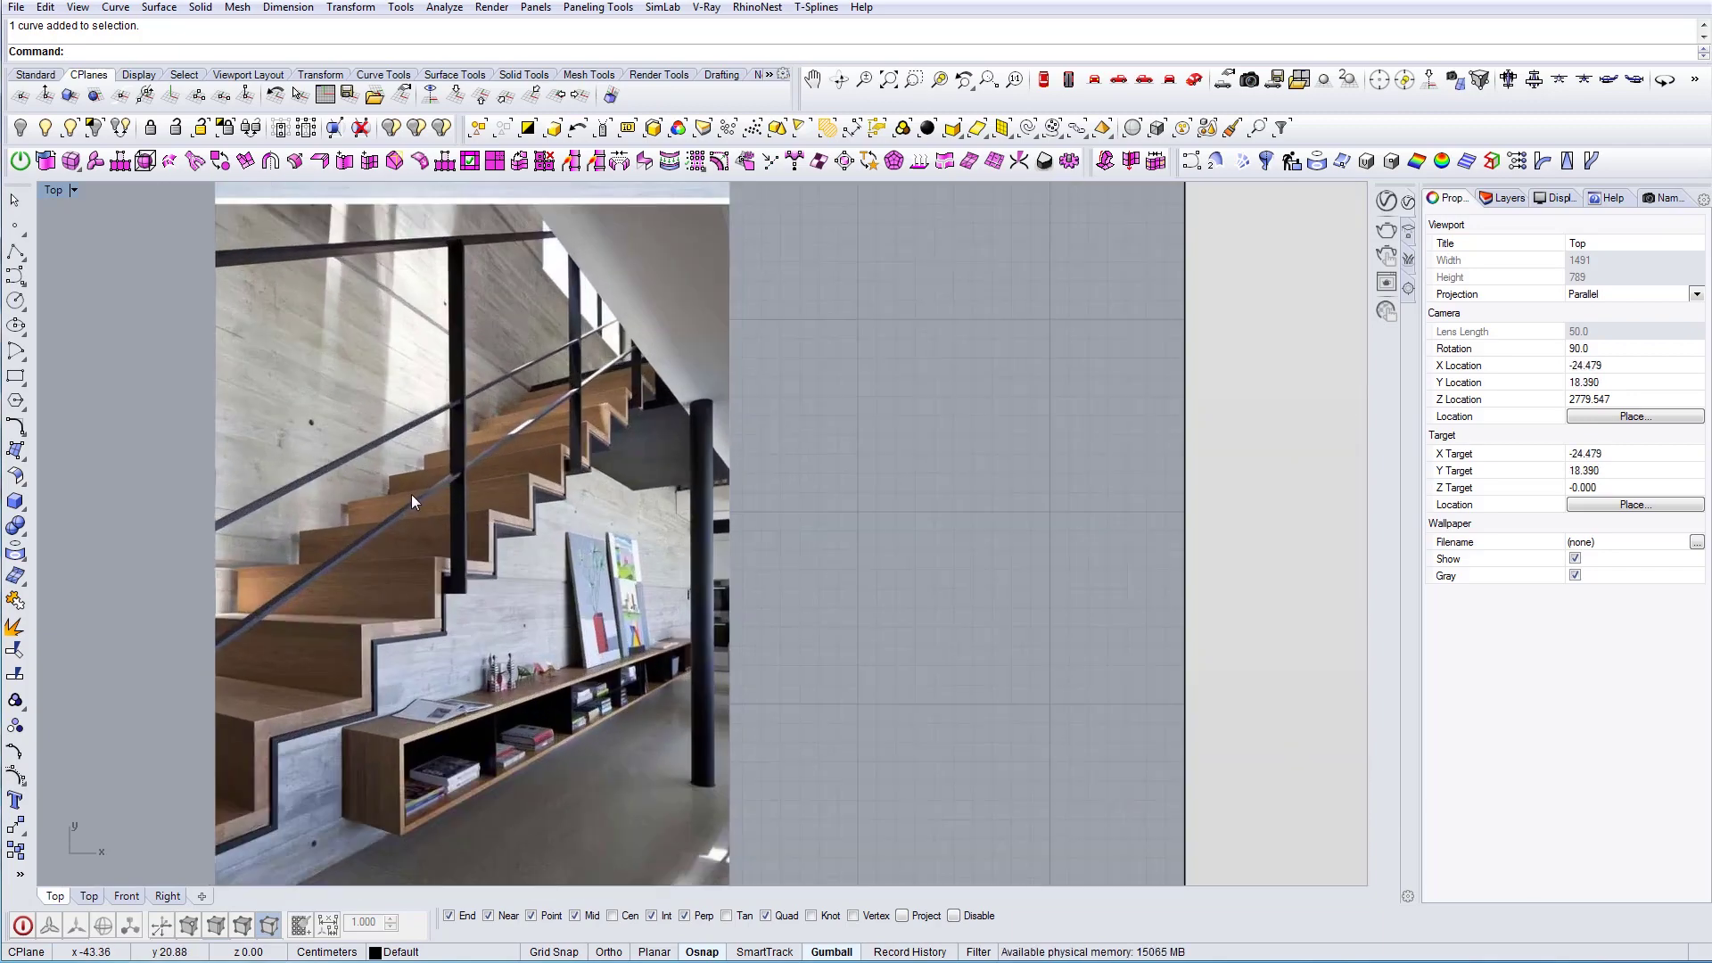
Check the railing post reference photo, and draw a small rectangle across the narrow strip beside the stair in the top view
scroll(420, 507, "down", 4)
right_click_drag(384, 558, 373, 571)
scroll(340, 443, "up", 10)
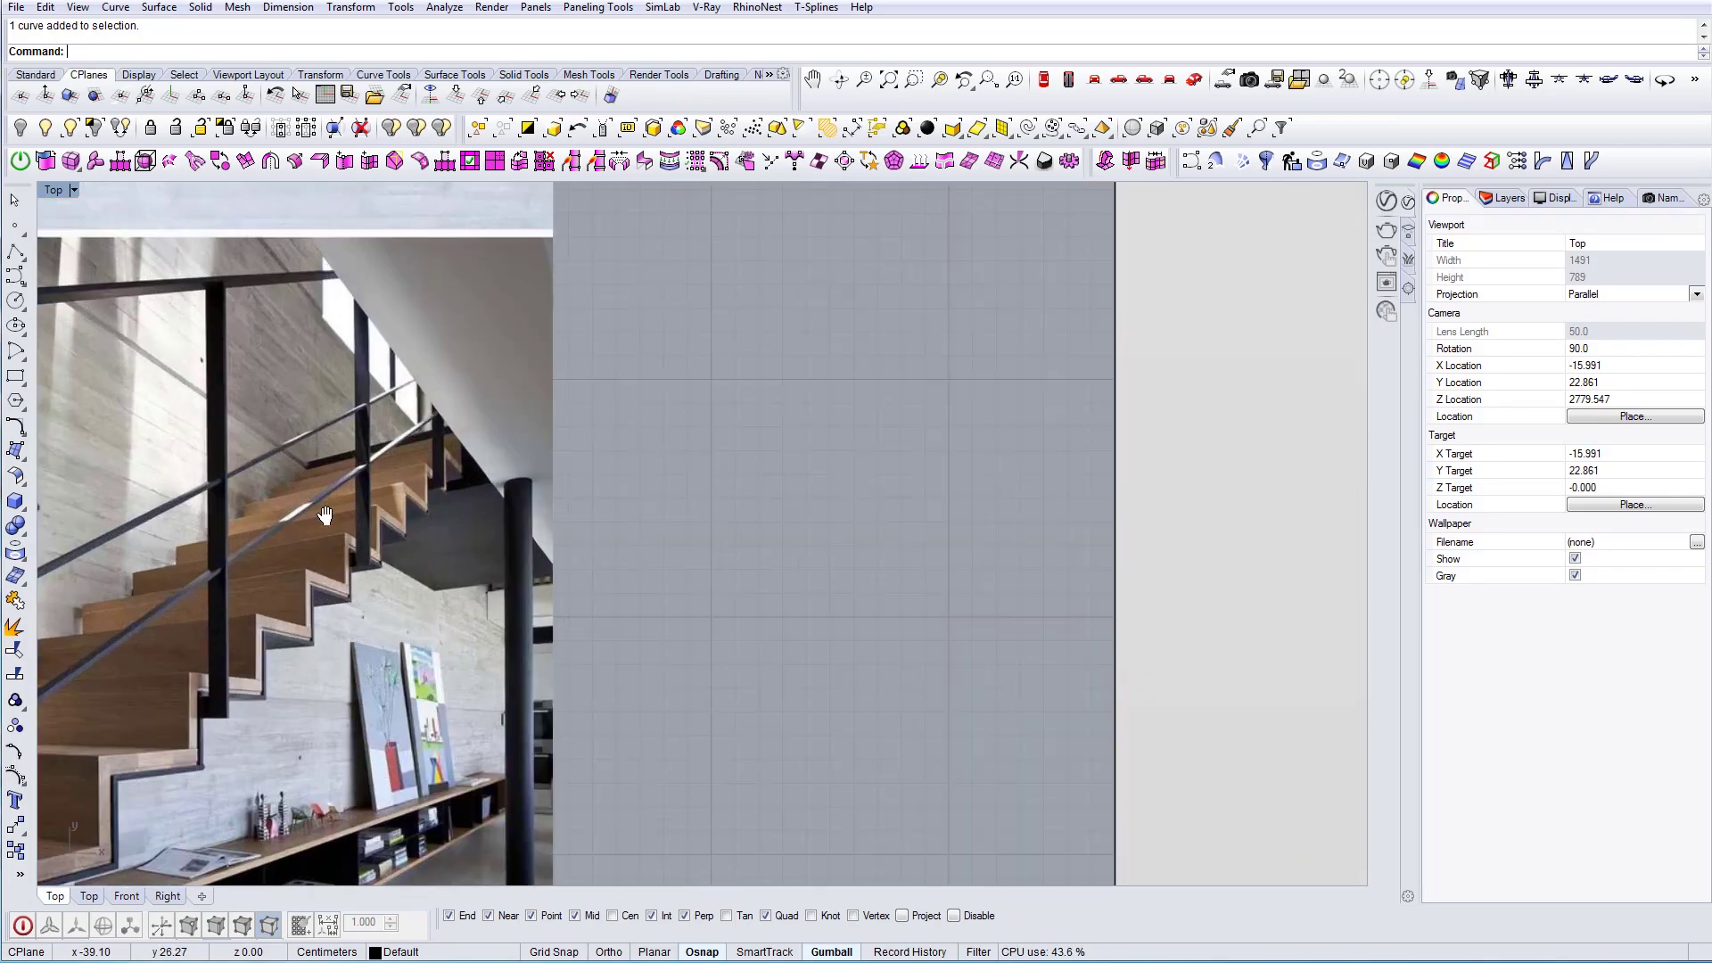
right_click_drag(322, 510, 424, 573)
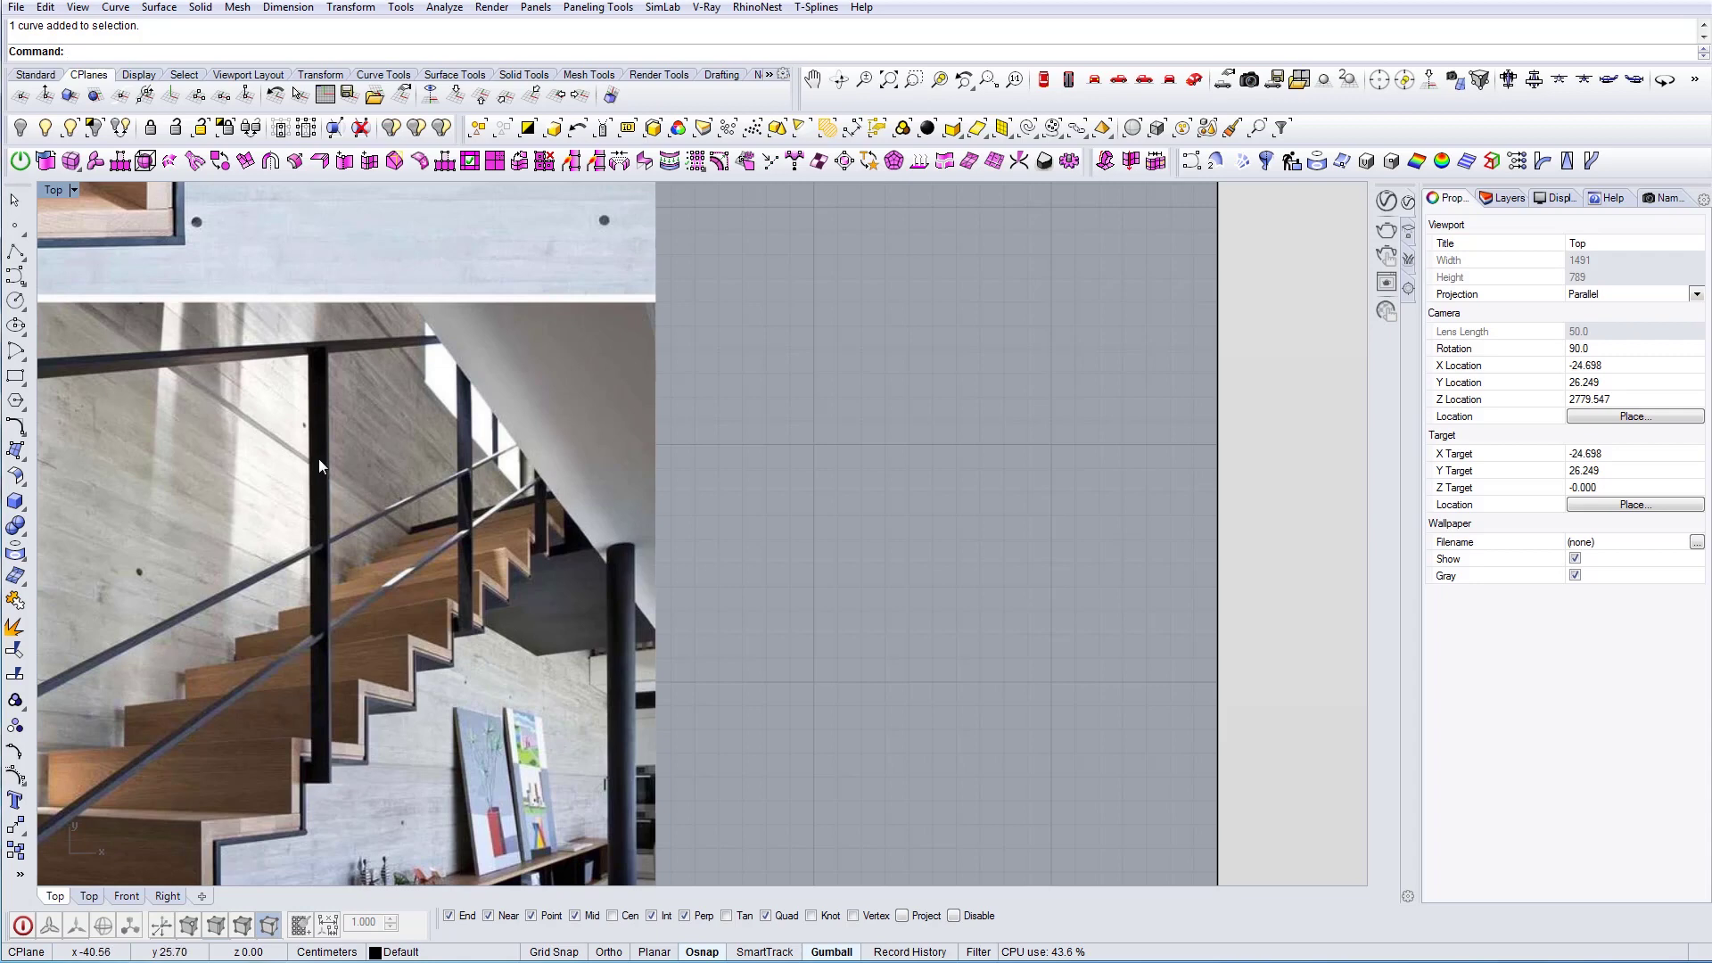
scroll(419, 428, "down", 12)
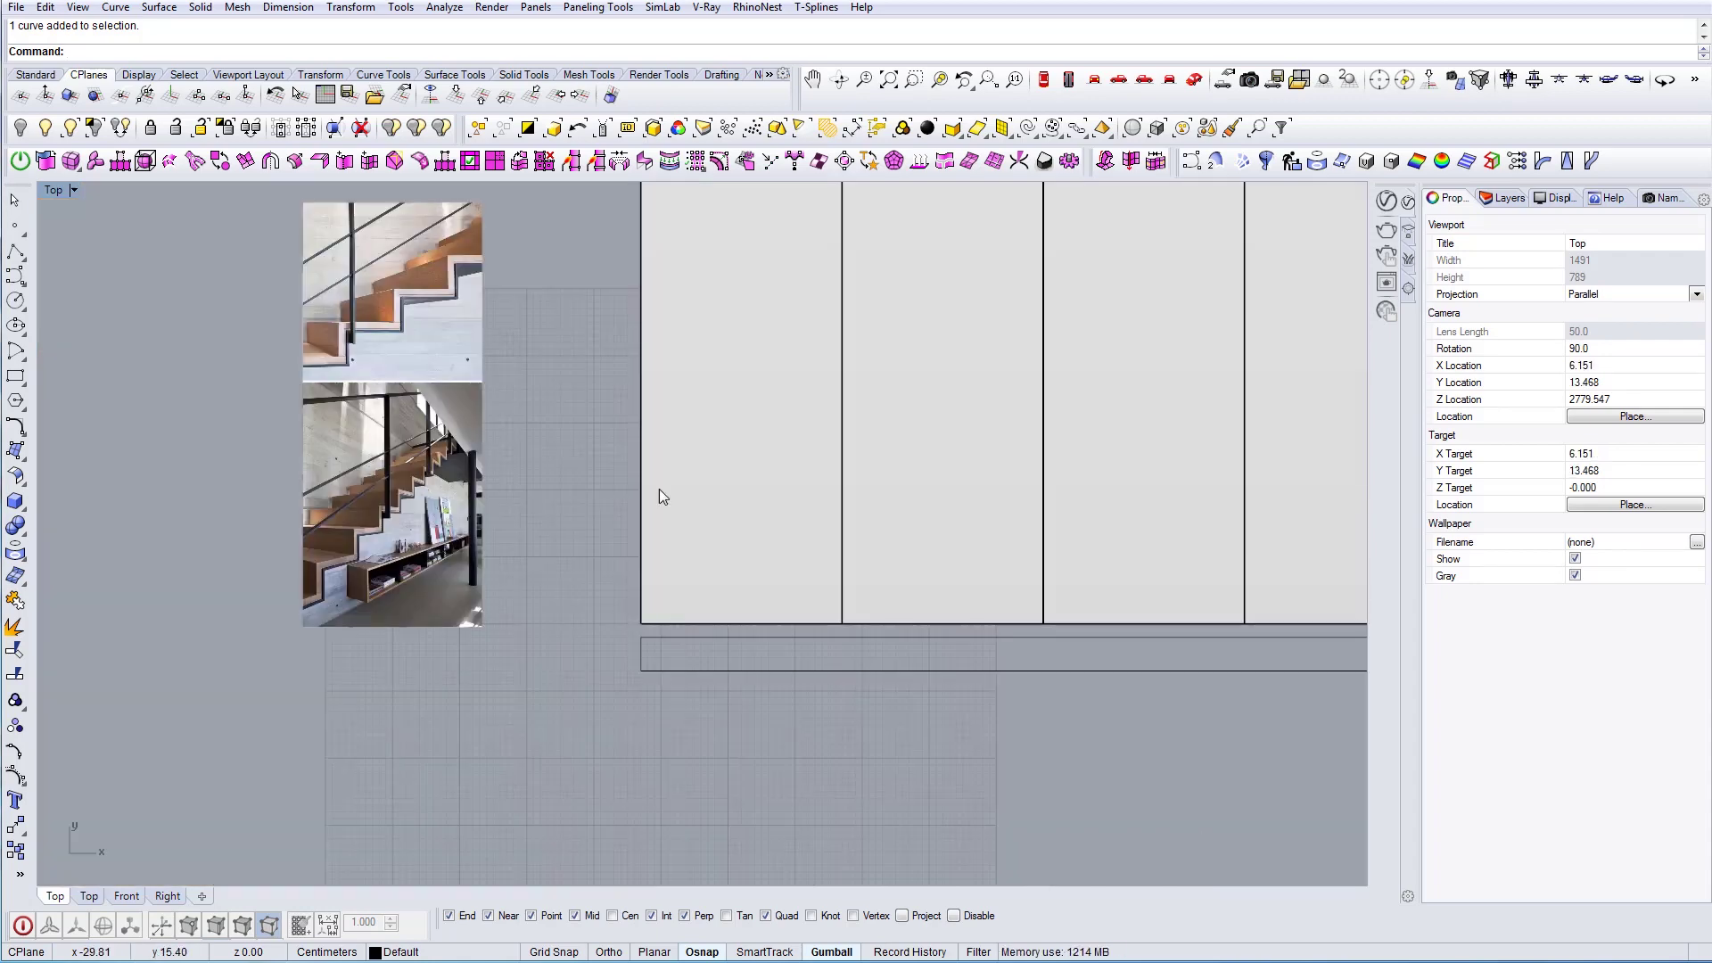
right_click_drag(841, 547, 371, 551)
right_click_drag(892, 551, 756, 531)
type("Rec")
key("Return")
left_click(682, 630)
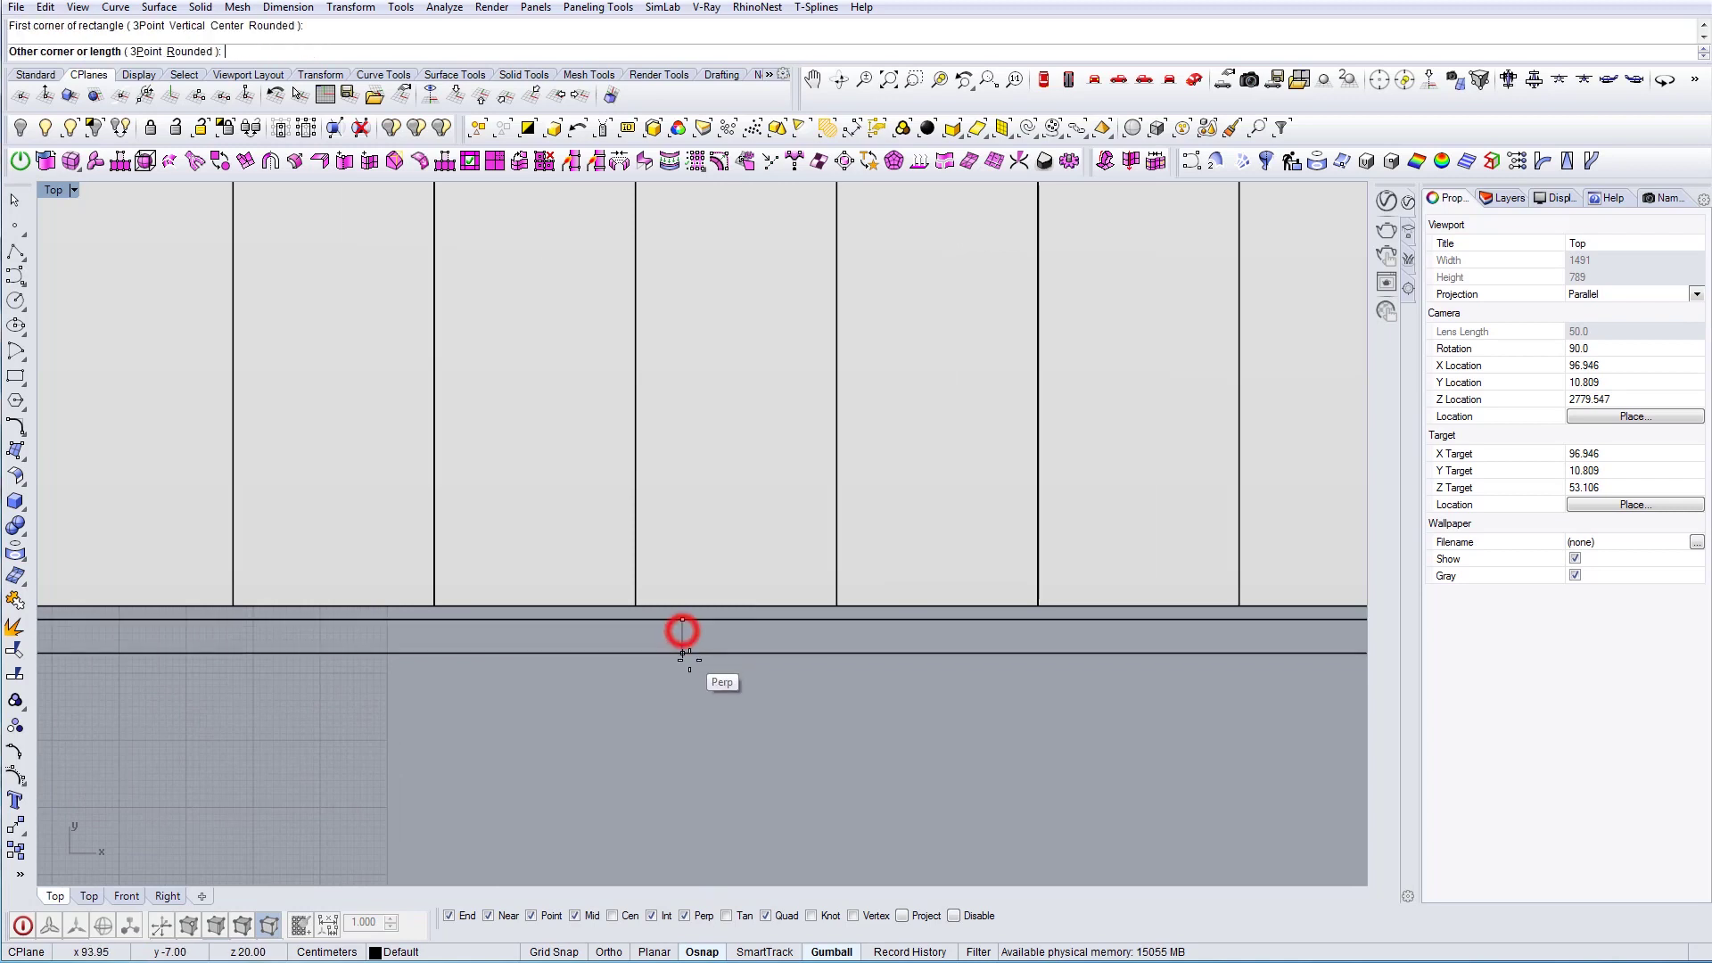
scroll(691, 661, "up", 4)
left_click(696, 654)
left_click_drag(719, 636, 685, 622)
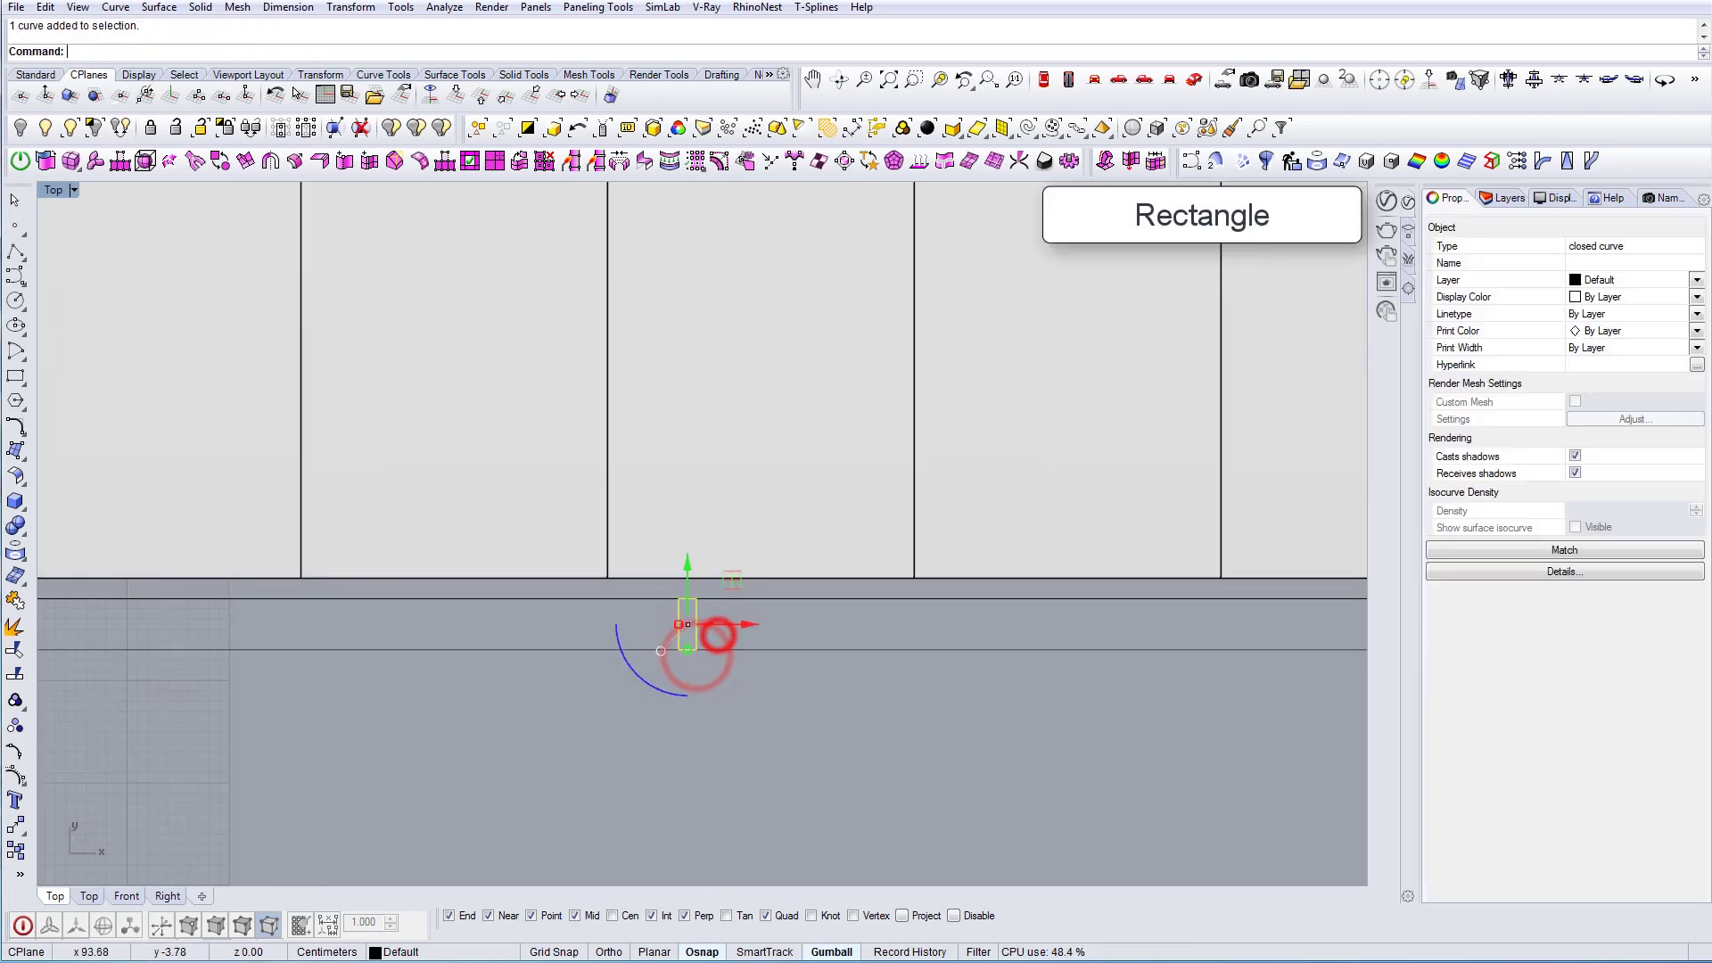
Scale the small post rectangle to 2 cm along the strip's length with Scale1D
type("Scale1D")
key("Return")
left_click(679, 616)
scroll(686, 612, "up", 2)
left_click(699, 615)
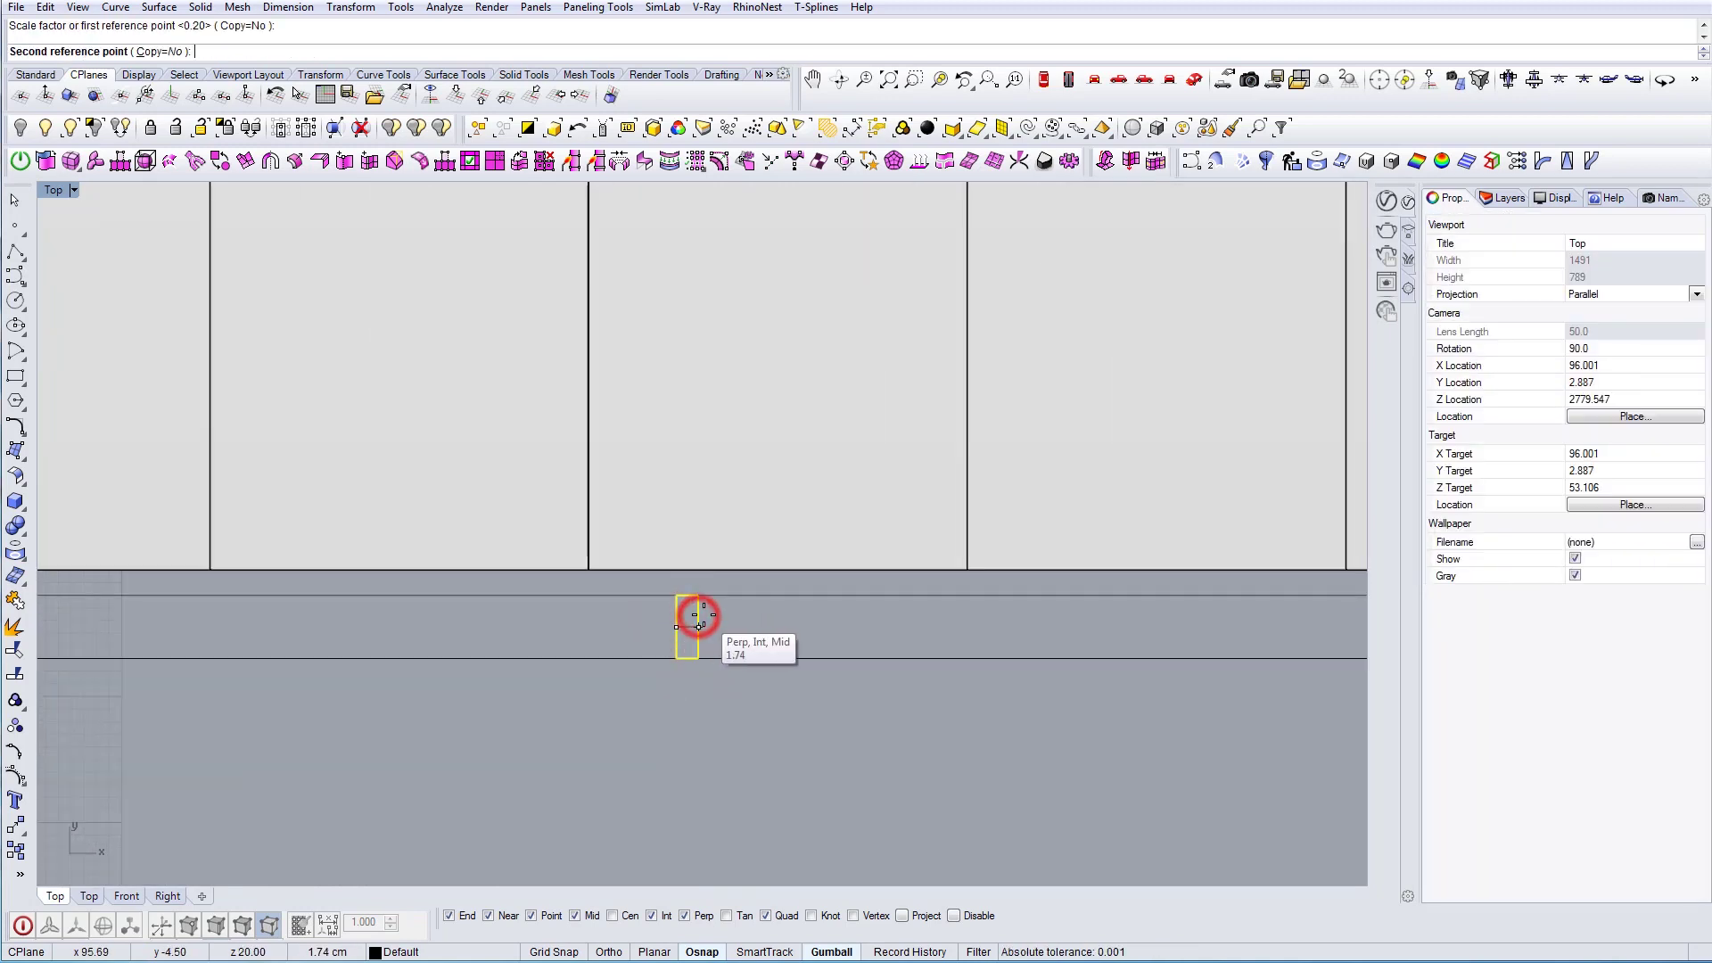
key("Return")
key("Escape")
scroll(790, 689, "down", 10)
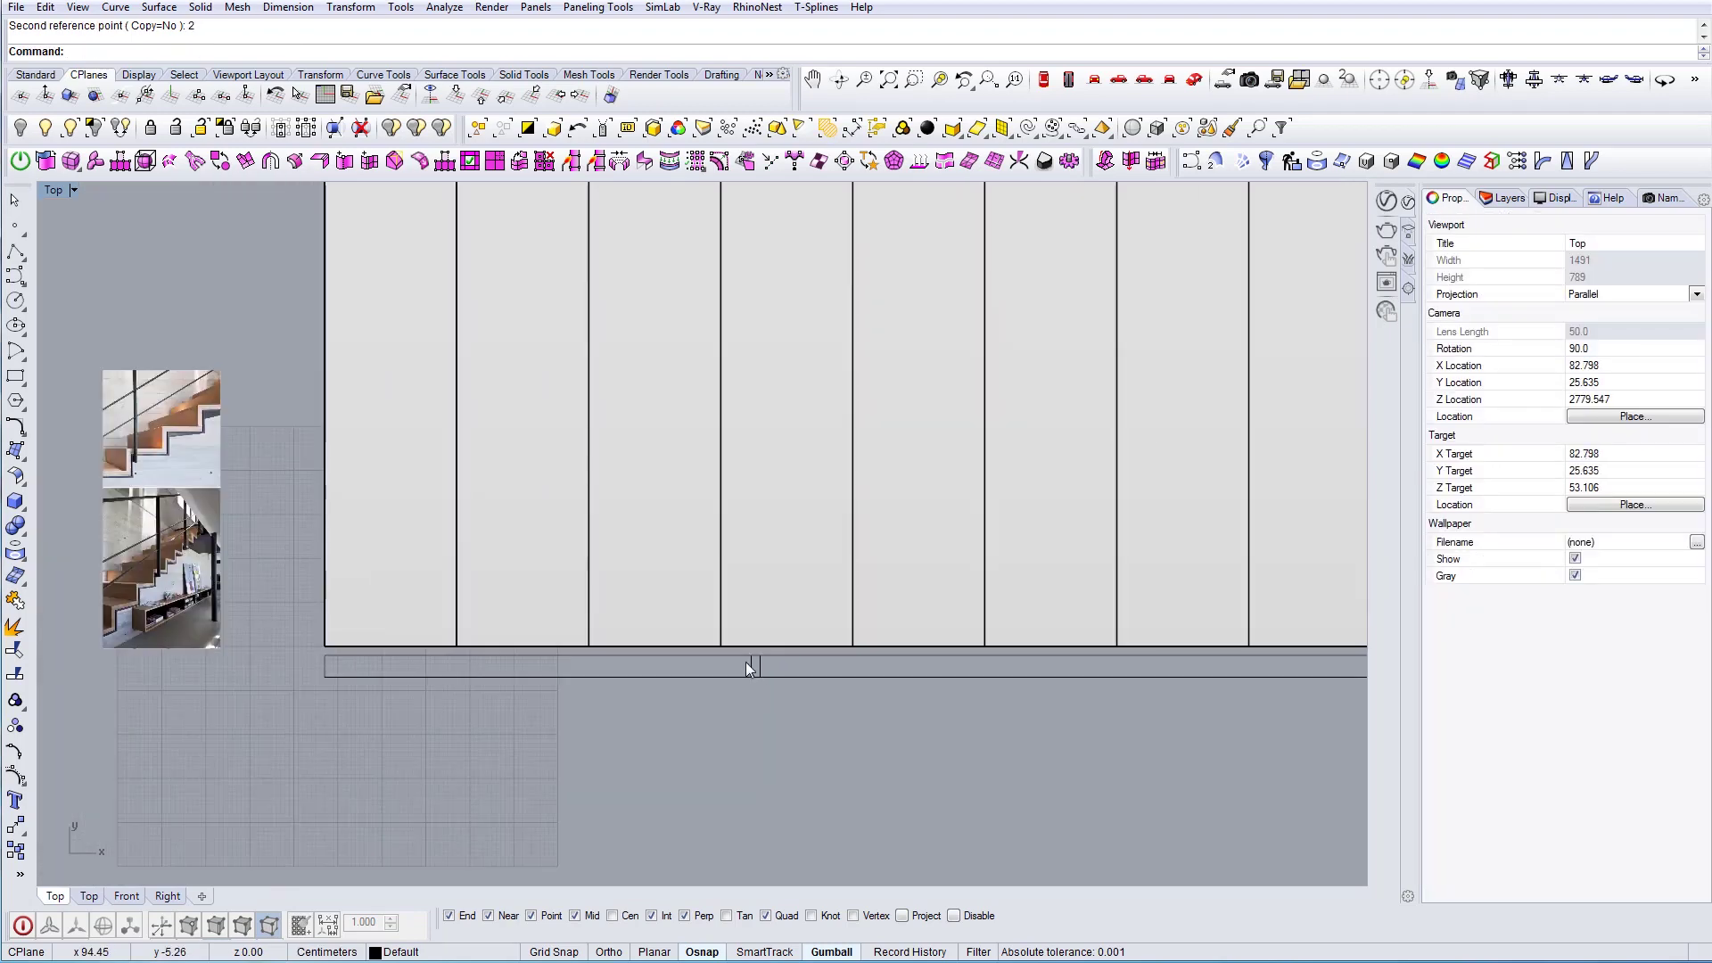
Move the post rectangle about 8.3 cm along the strip, to near the middle of the adjacent tread
scroll(745, 662, "up", 8)
left_click_drag(819, 675, 790, 682)
left_click(790, 683)
scroll(939, 679, "down", 3)
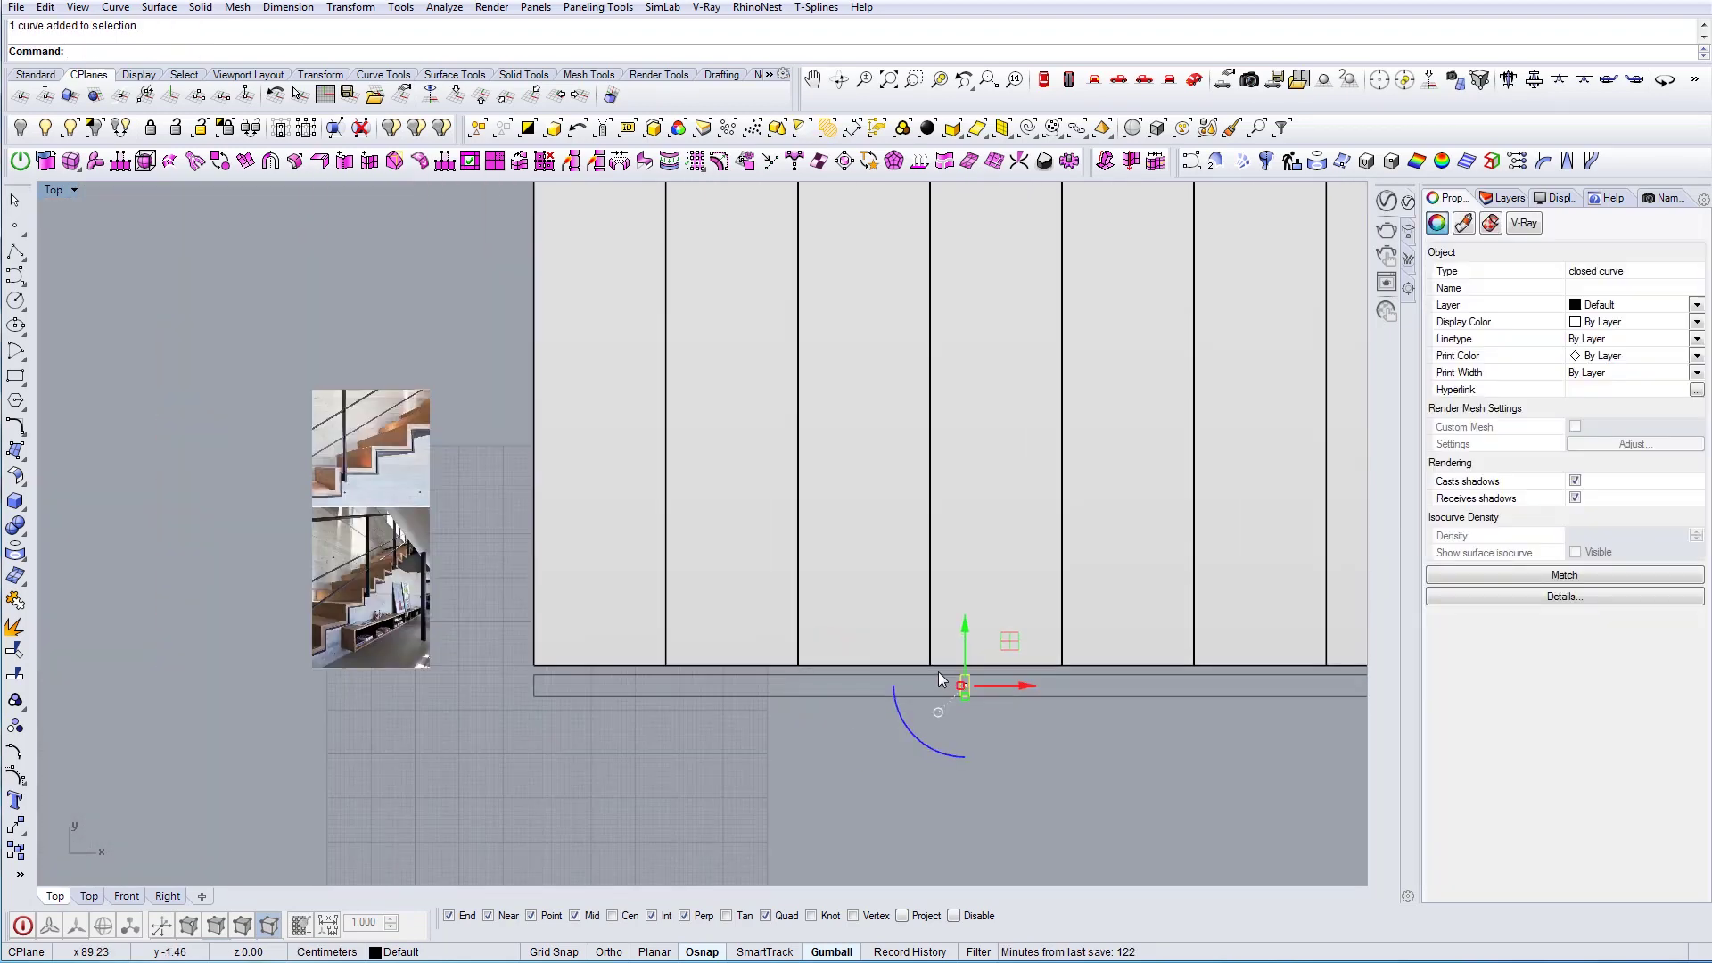
scroll(1008, 683, "up", 4)
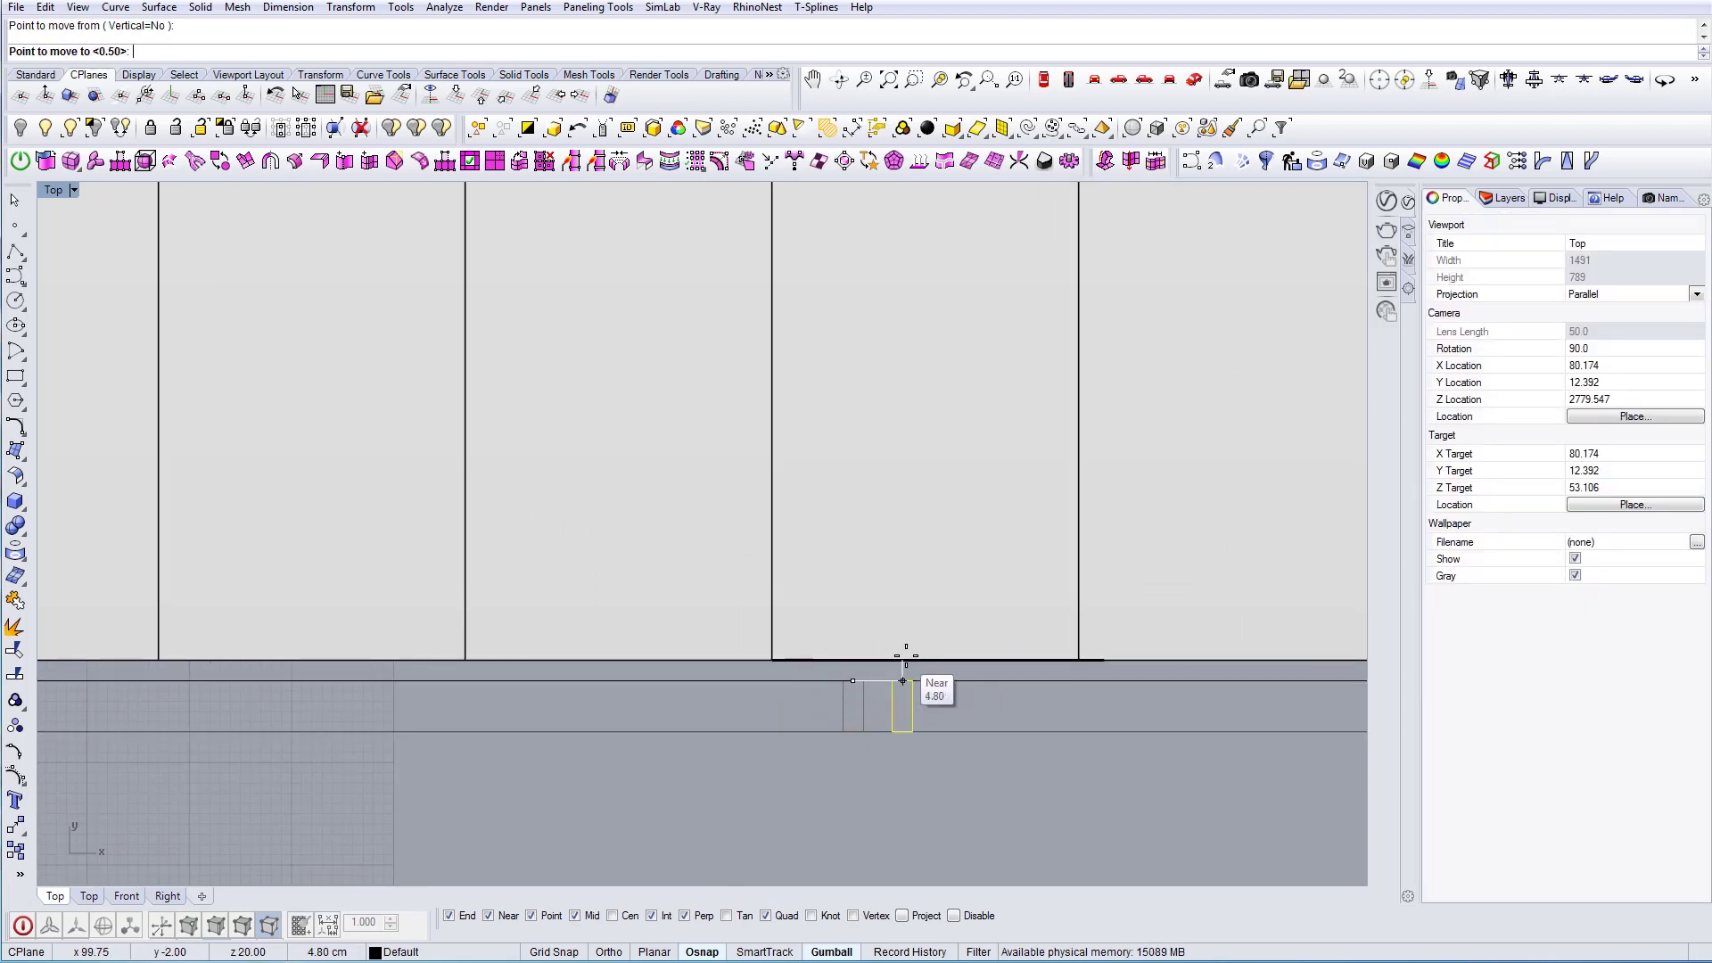
left_click(949, 705)
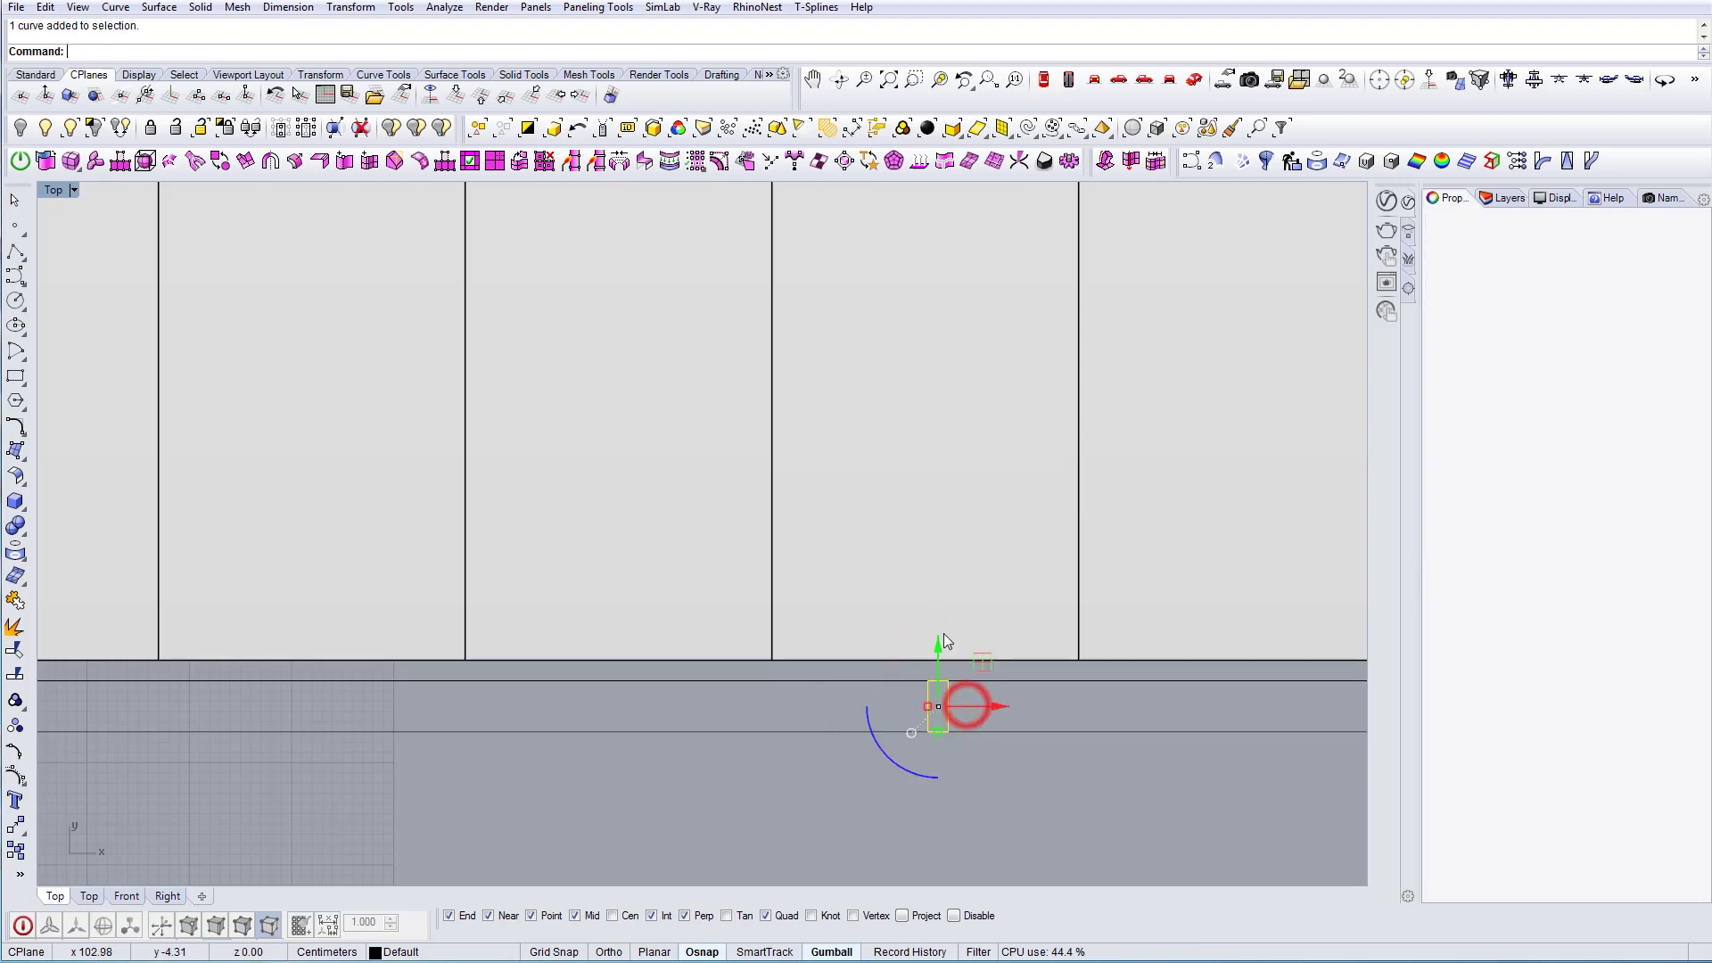
Switch to the perspective view and try to raise the post rectangle vertically toward the stair
left_click(1194, 80)
scroll(715, 558, "up", 10)
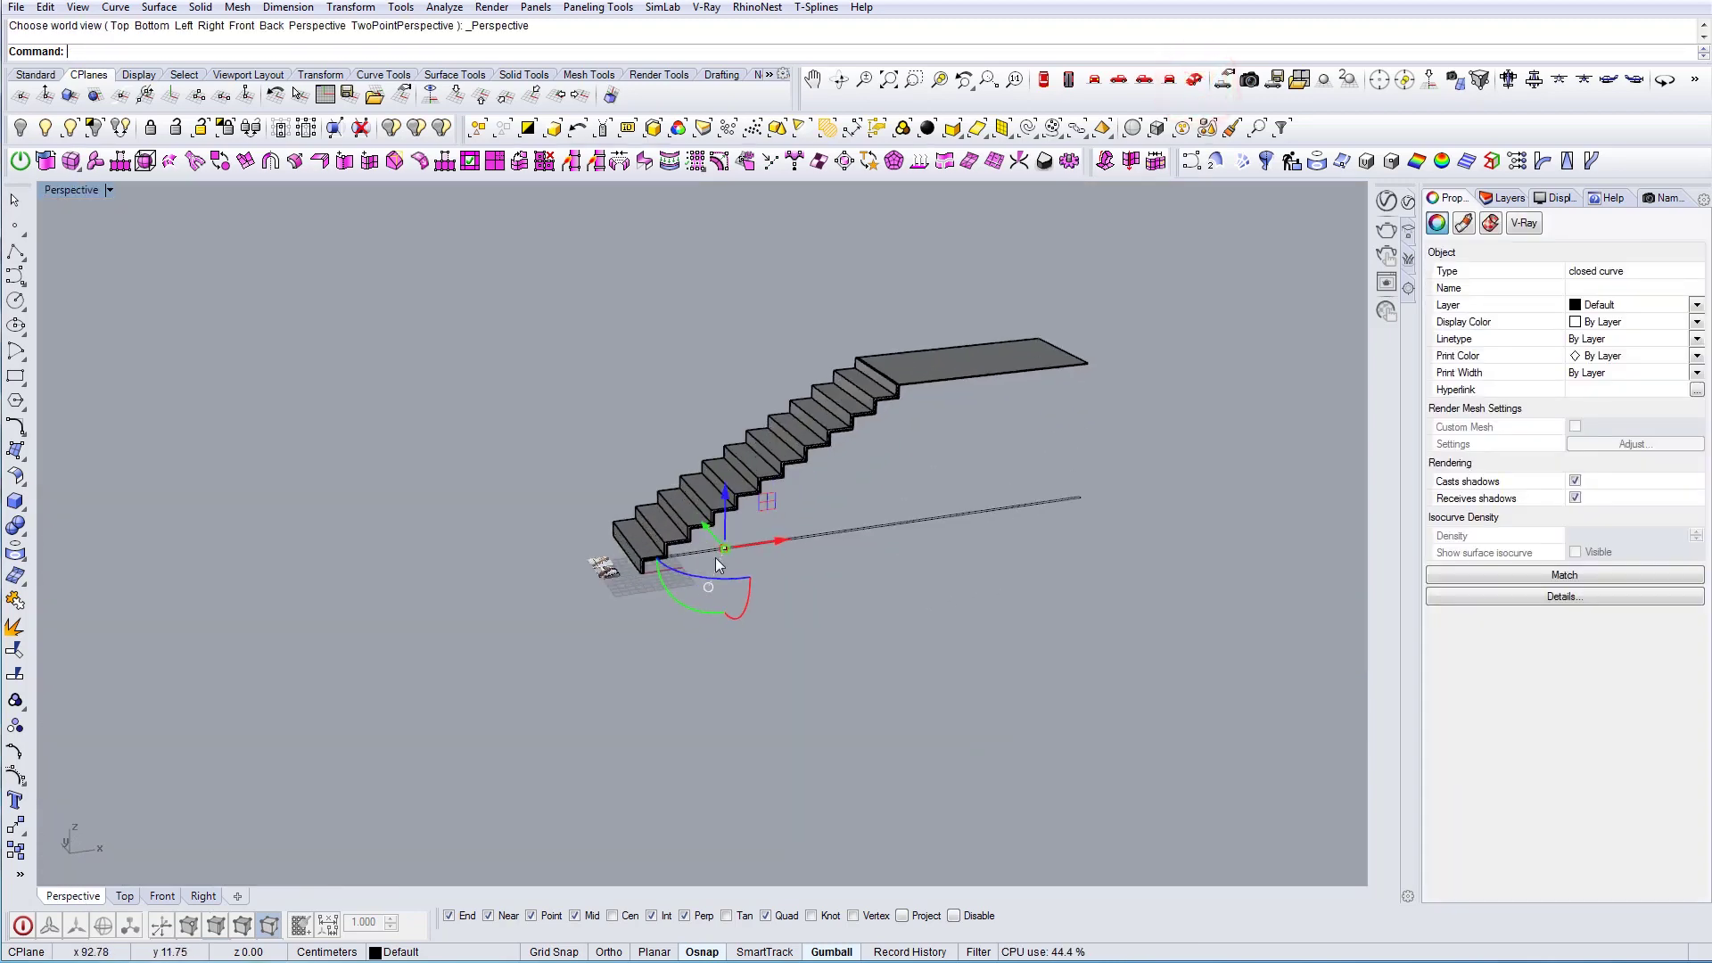
scroll(737, 515, "up", 8)
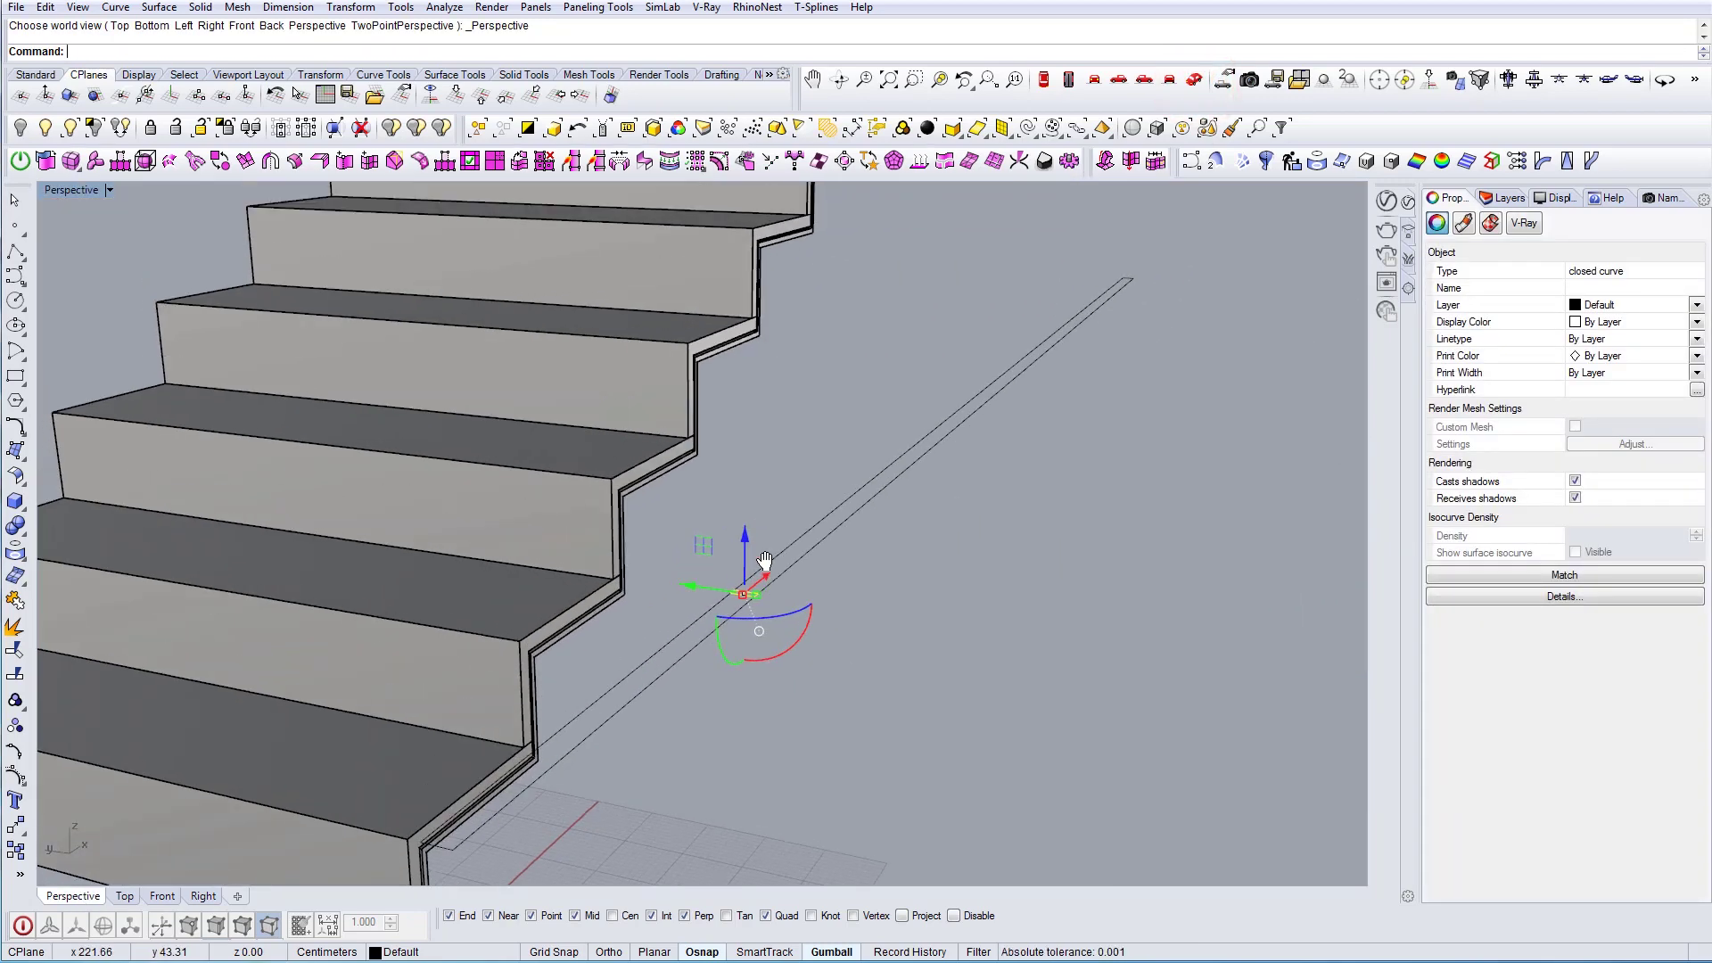
mouse_move(779, 625)
right_mouse_down()
mouse_move(747, 651)
mouse_move(782, 606)
right_mouse_up()
scroll(754, 650, "down", 8)
scroll(758, 653, "up", 6)
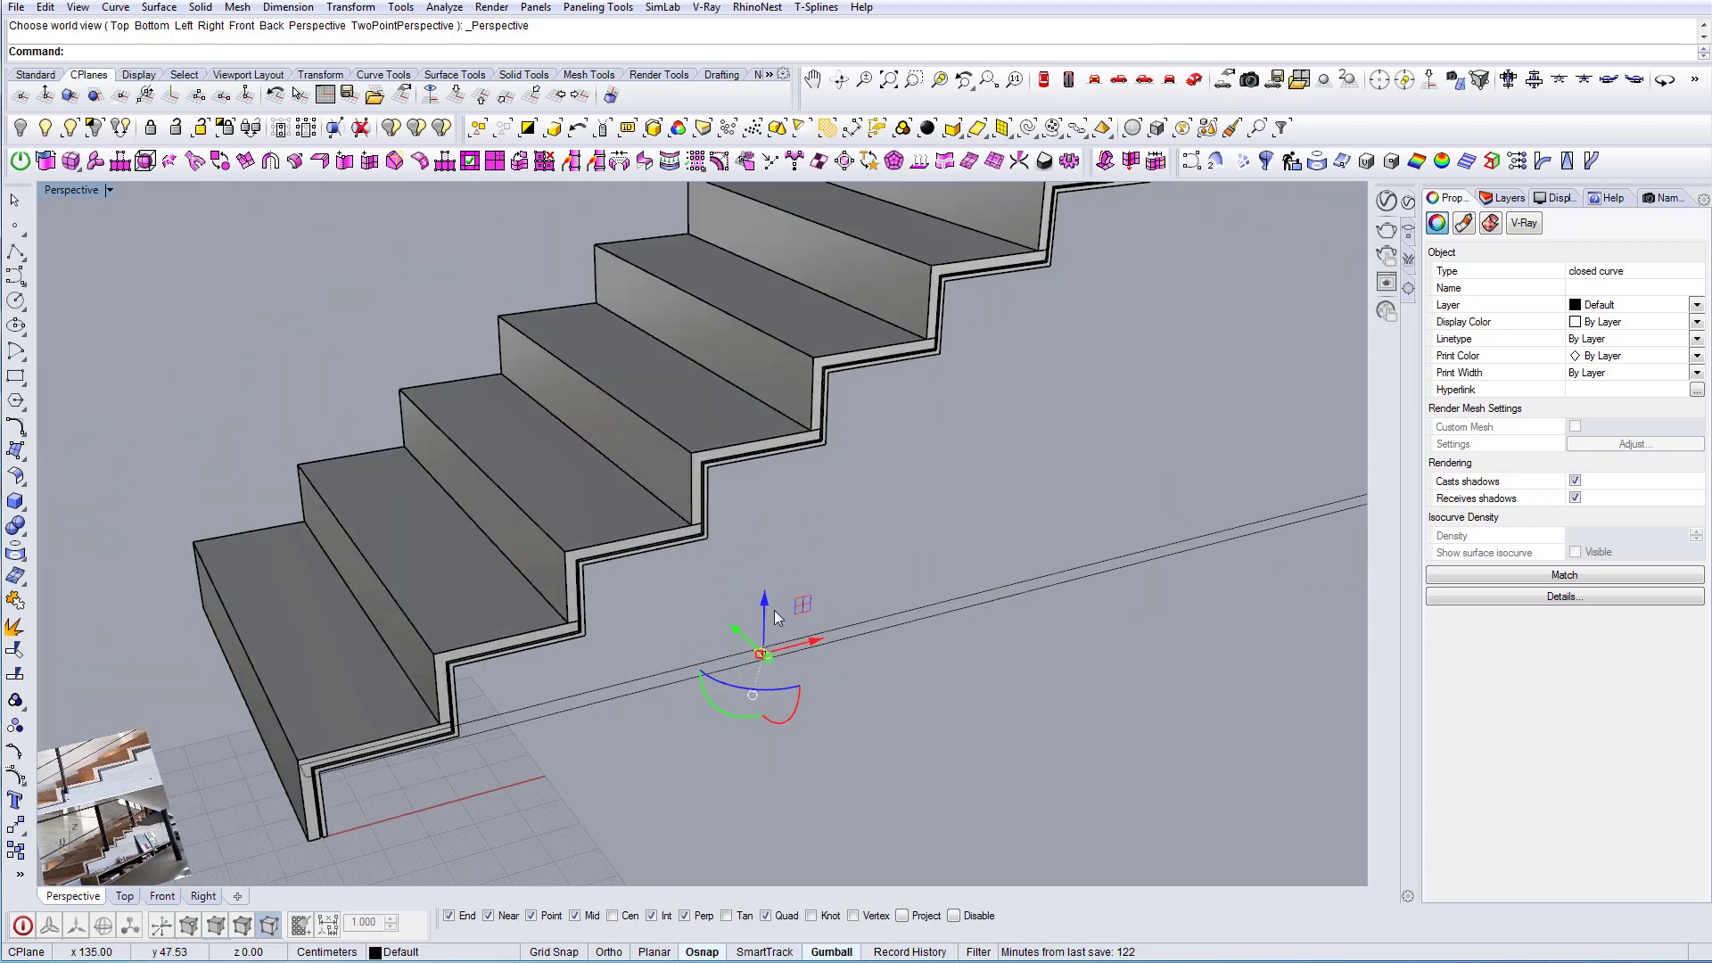
scroll(773, 603, "up", 2)
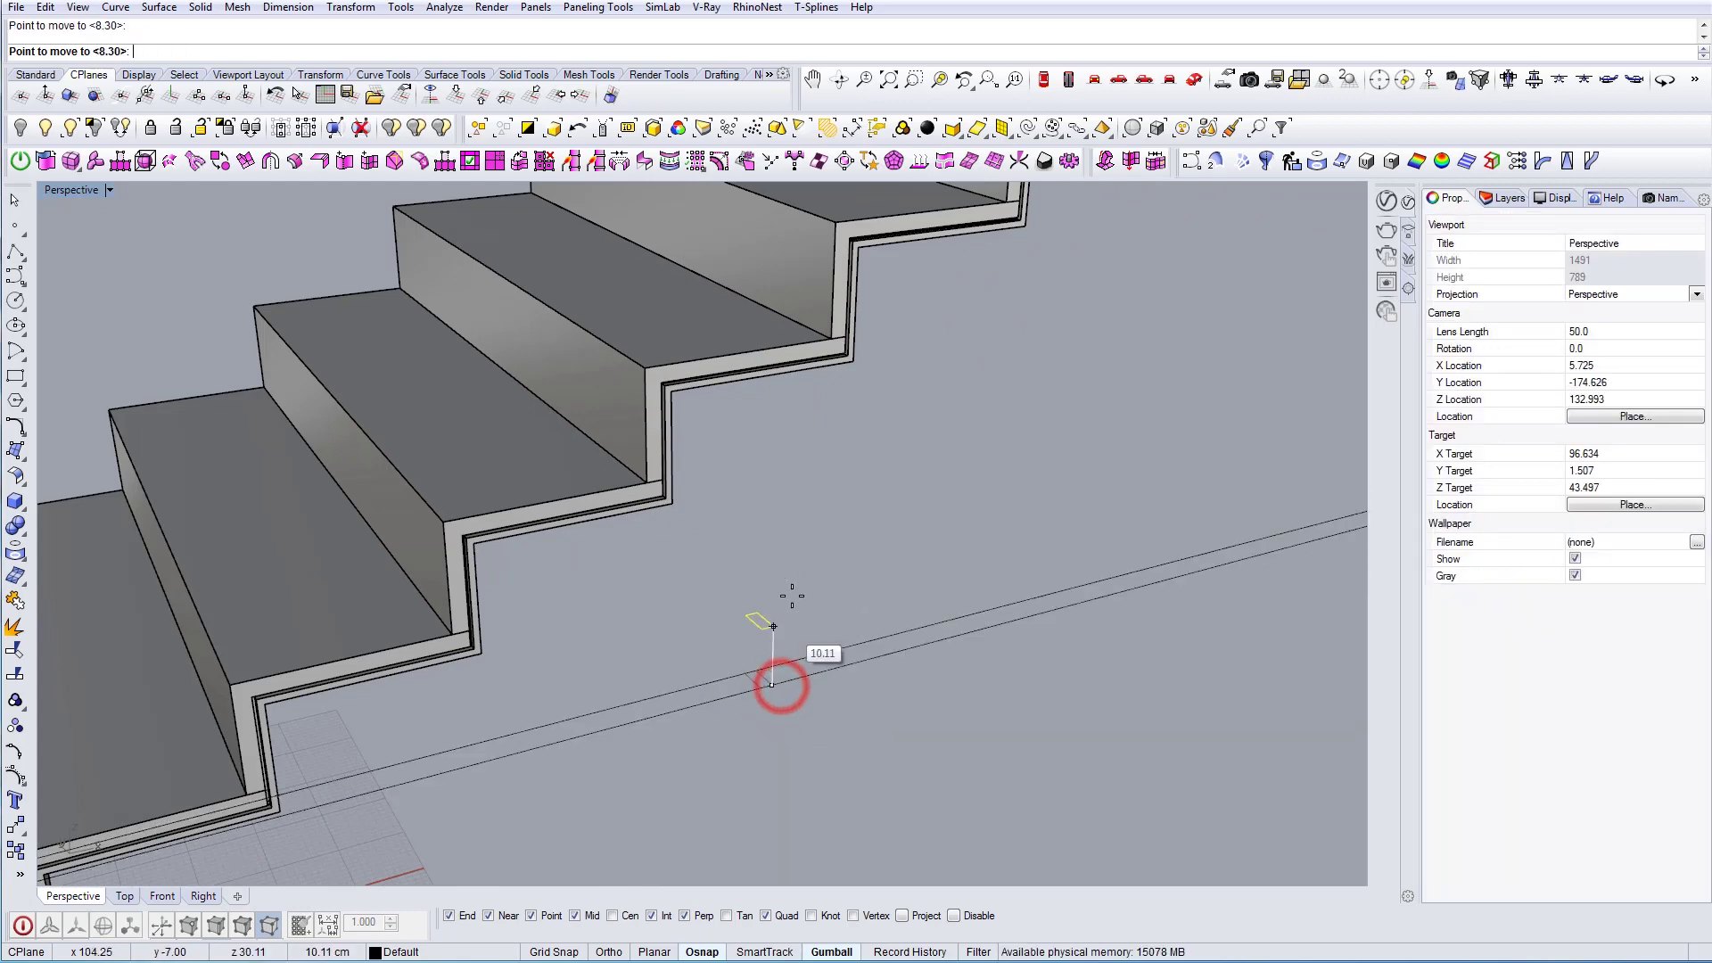
scroll(794, 500, "up", 3)
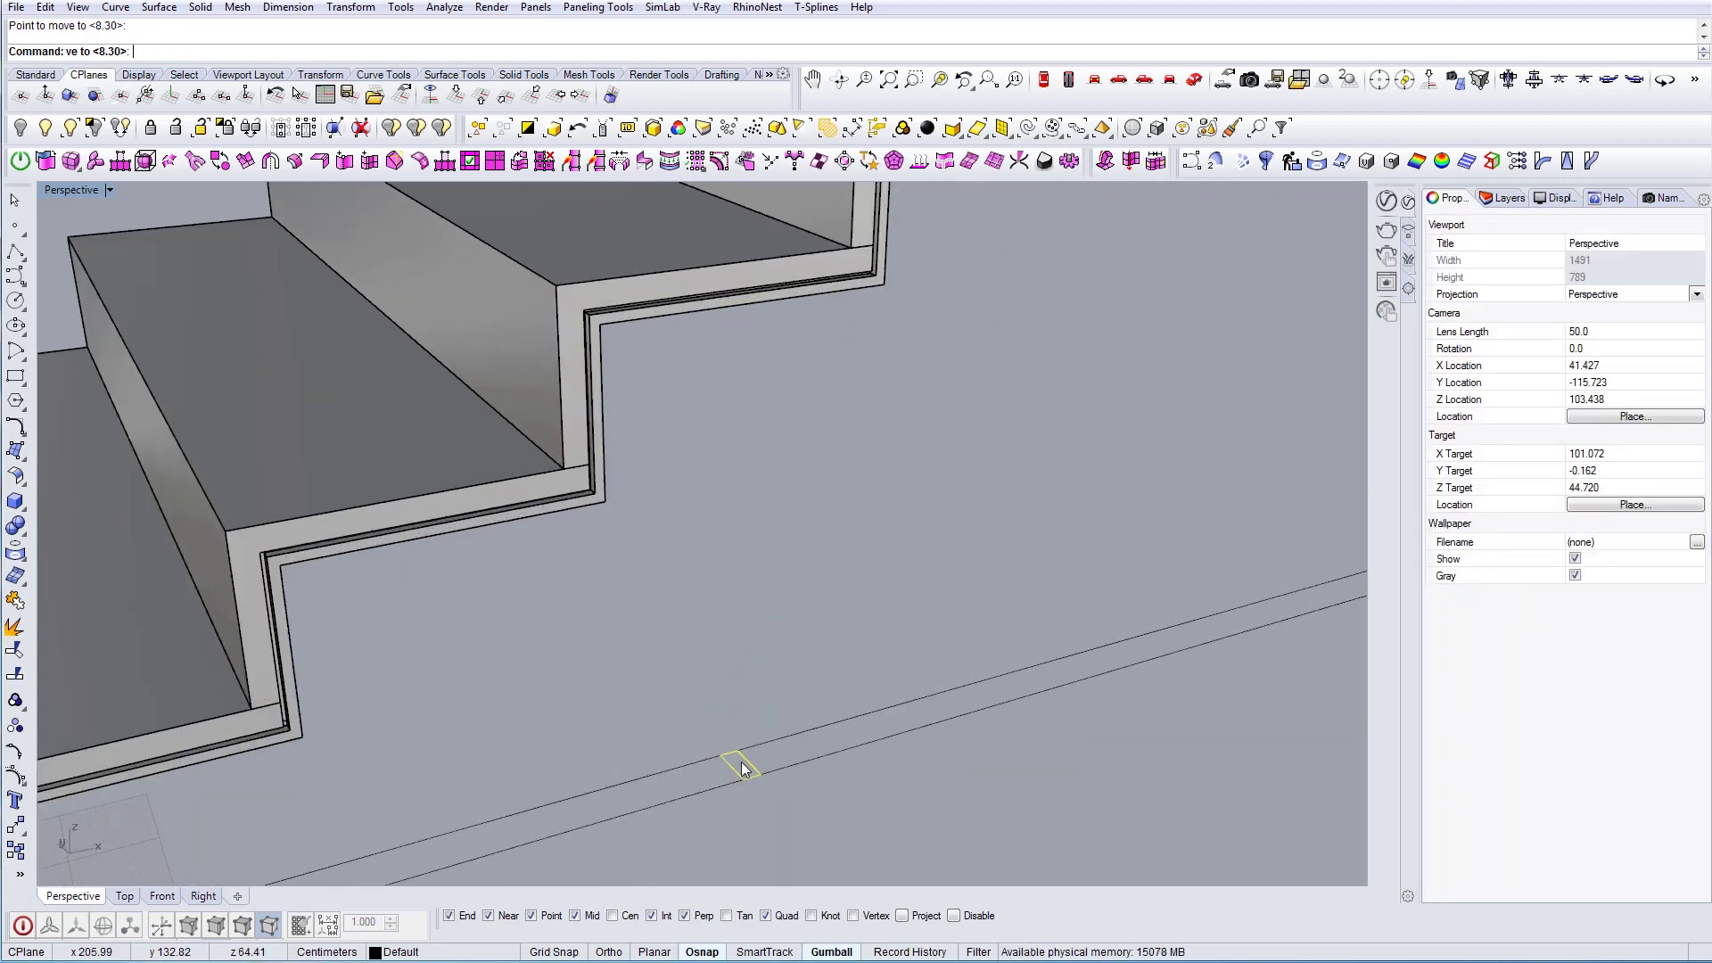
Move the post rectangle straight up 47 cm, level with the underside corner of the adjacent tread
left_click_drag(774, 799, 782, 806)
right_click_drag(783, 806, 793, 800)
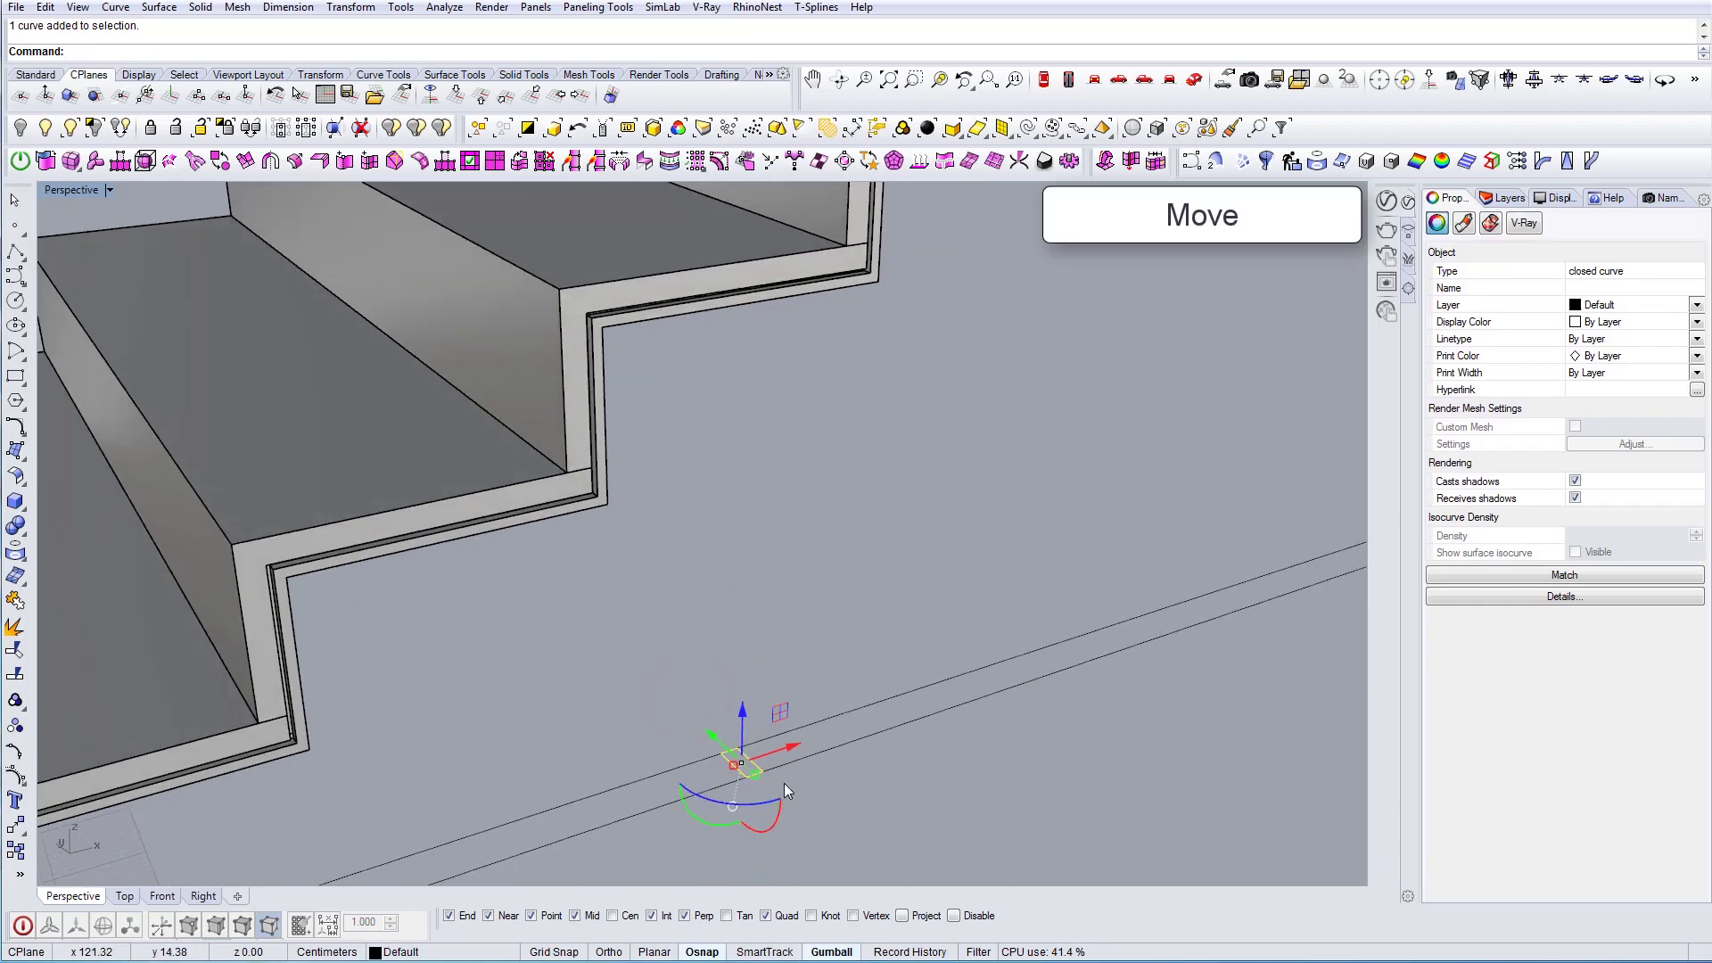
type("Move")
key("Return")
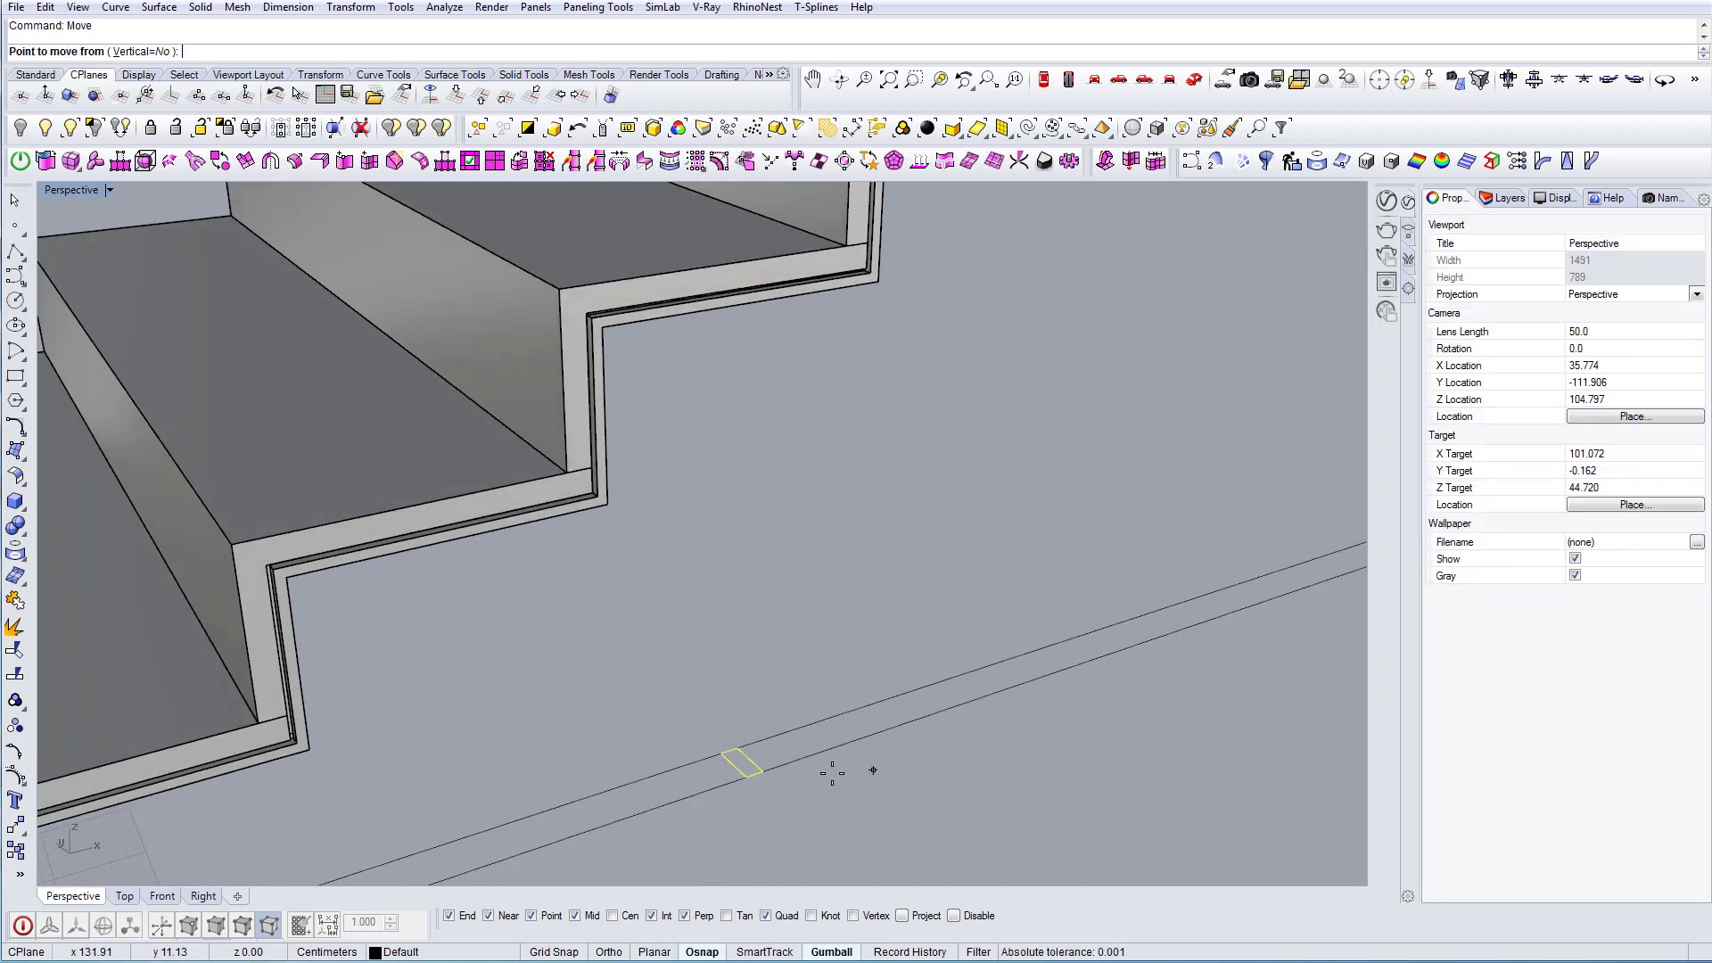
left_click(764, 778)
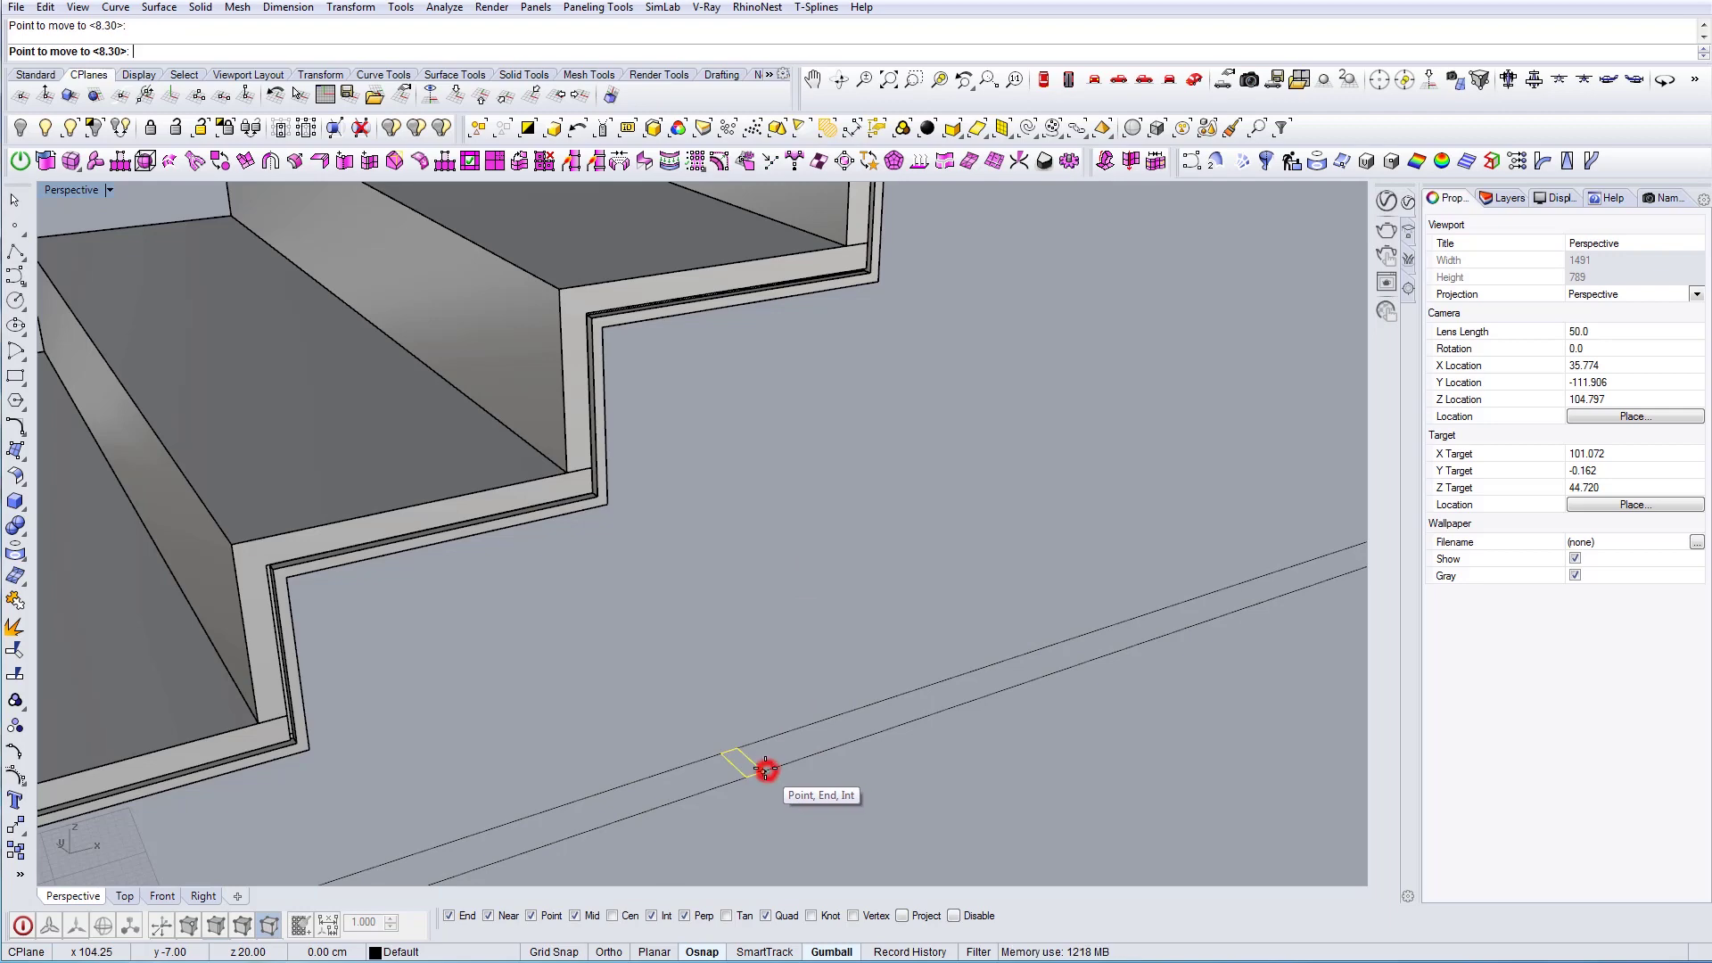
left_click(766, 769, "ctrl")
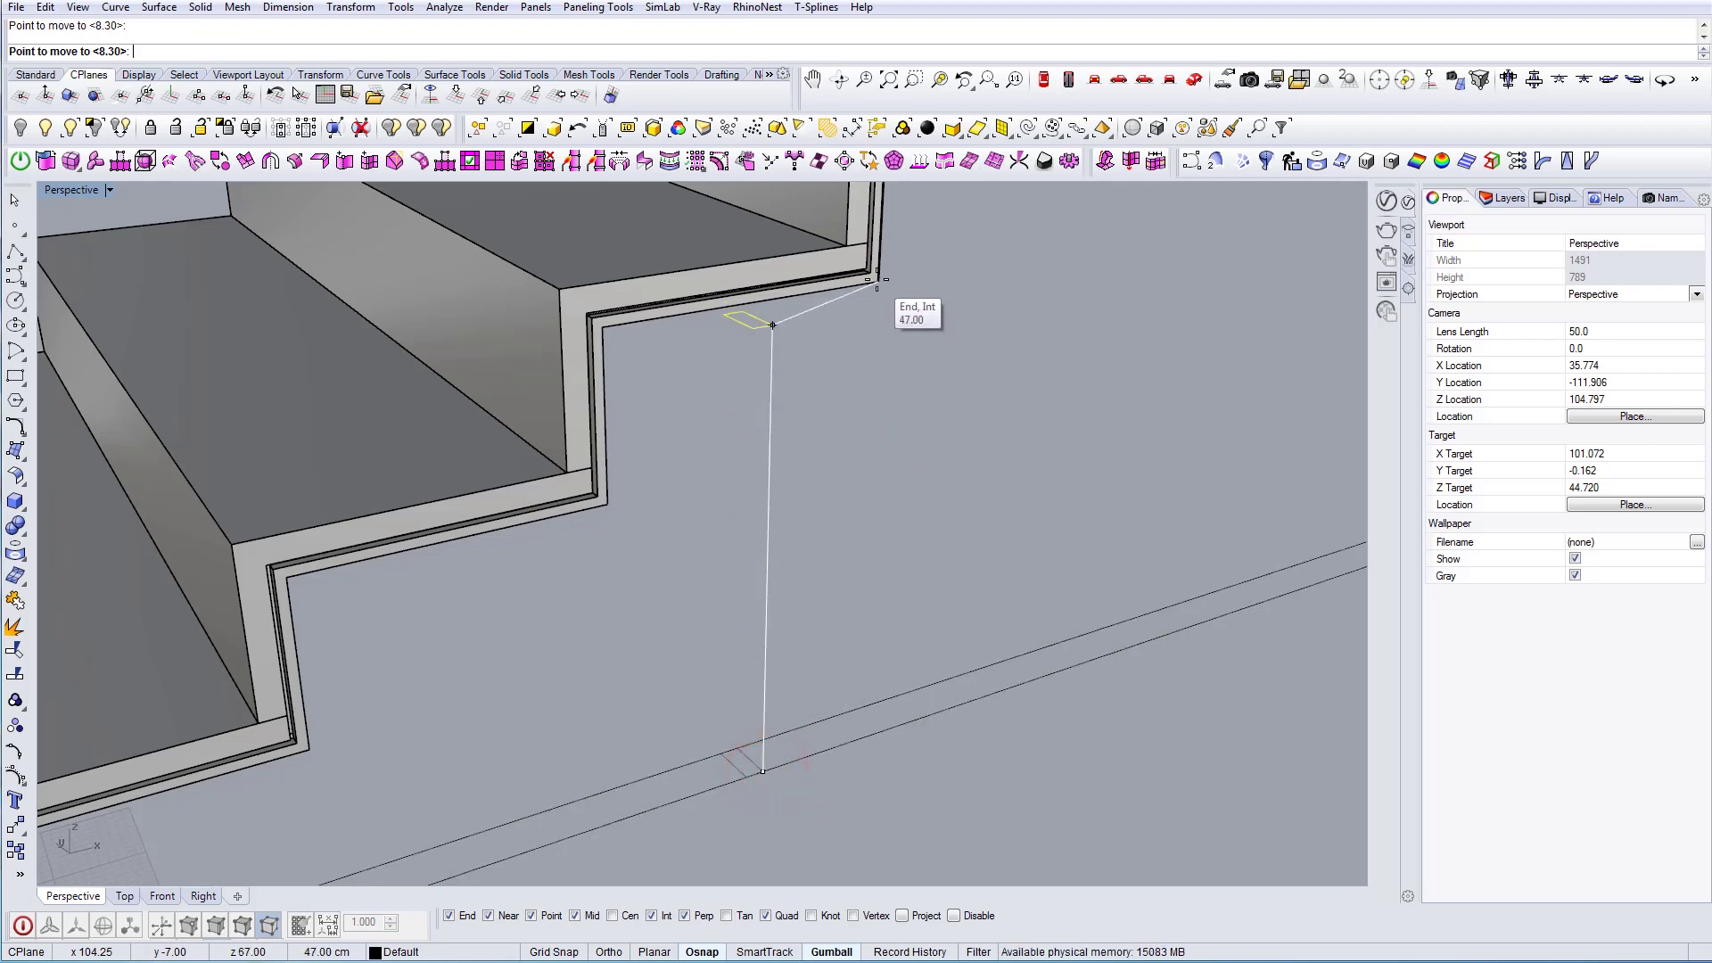
scroll(885, 396, "down", 8)
right_click_drag(882, 402, 537, 615)
key("Escape")
scroll(837, 500, "down", 5)
right_click_drag(537, 615, 571, 635)
scroll(640, 538, "up", 8)
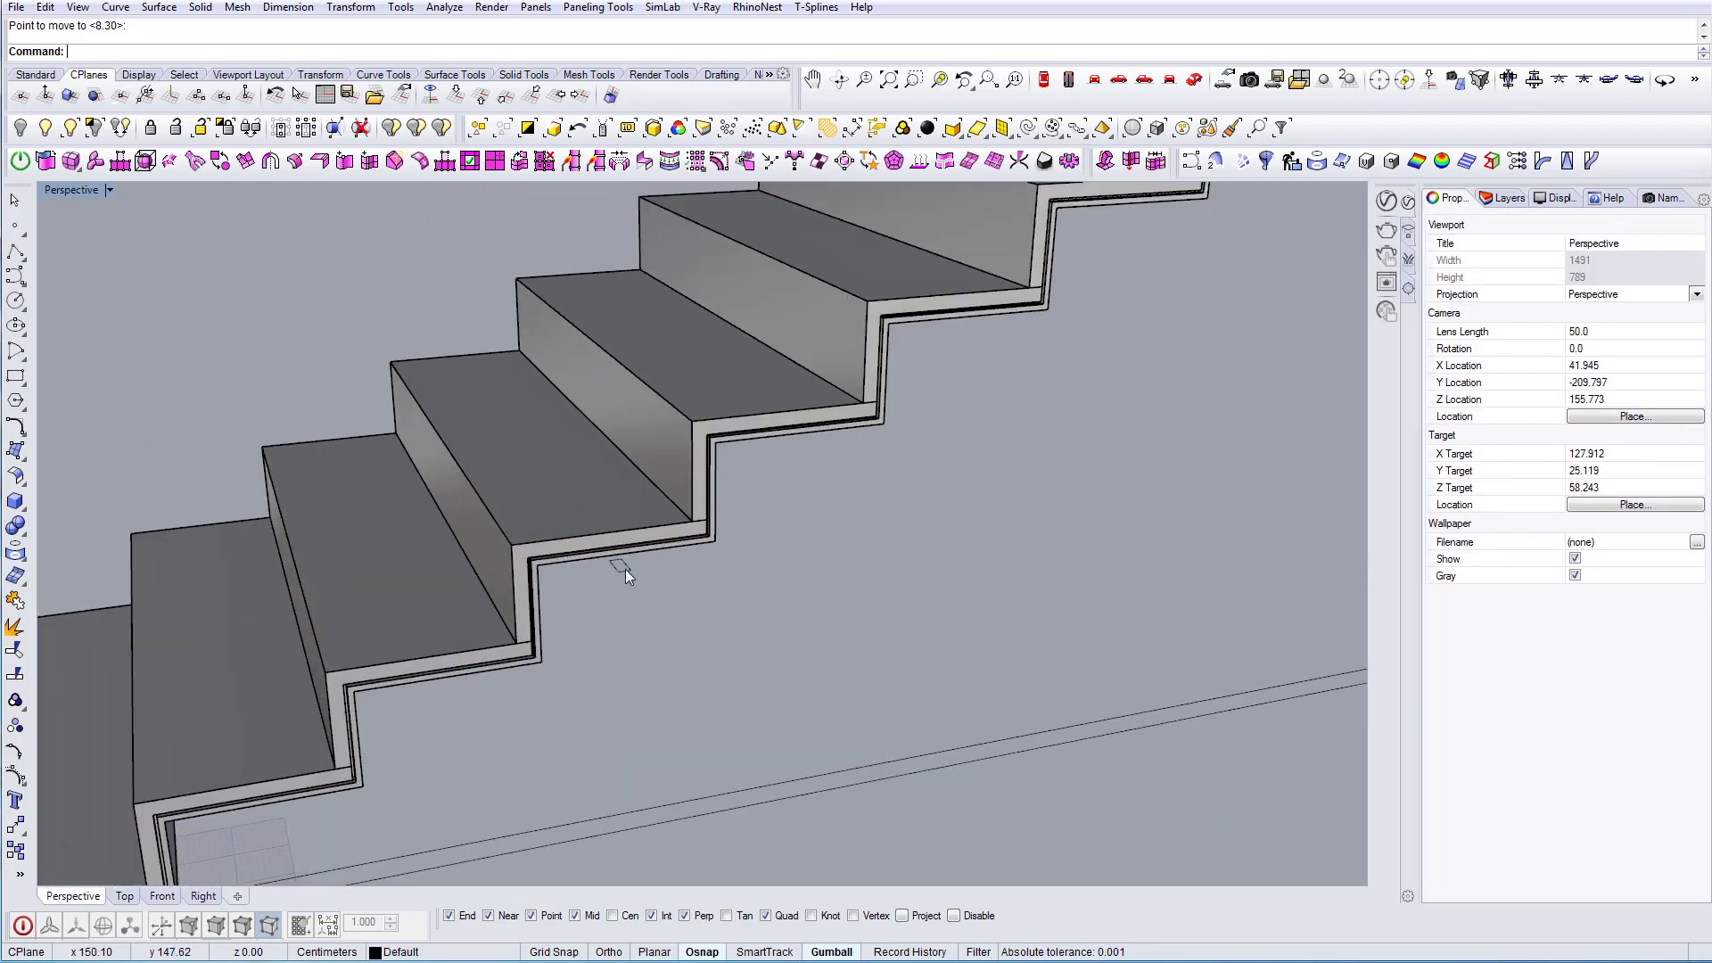
Copy the post rectangle to two higher positions up the stair, three treads apart and beneath the matching treads
left_click(624, 569)
scroll(624, 569, "down", 7)
scroll(519, 657, "down", 4)
right_click_drag(219, 749, 699, 678, "shift")
scroll(699, 678, "up", 12)
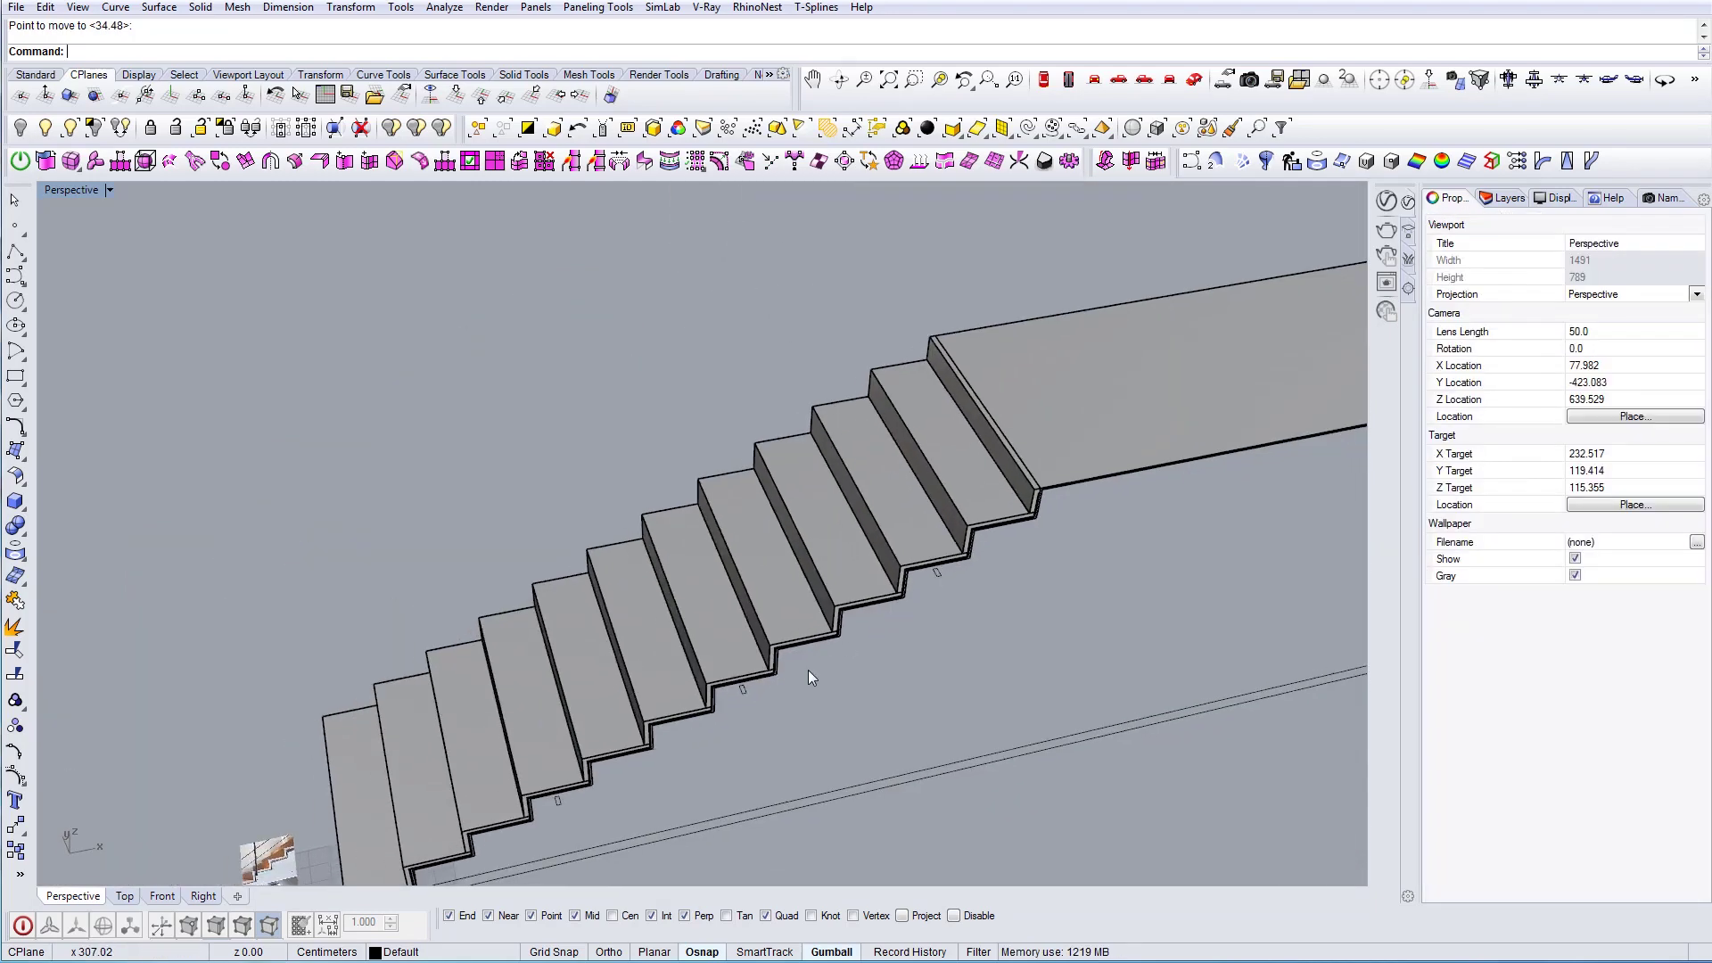
scroll(808, 670, "up", 2)
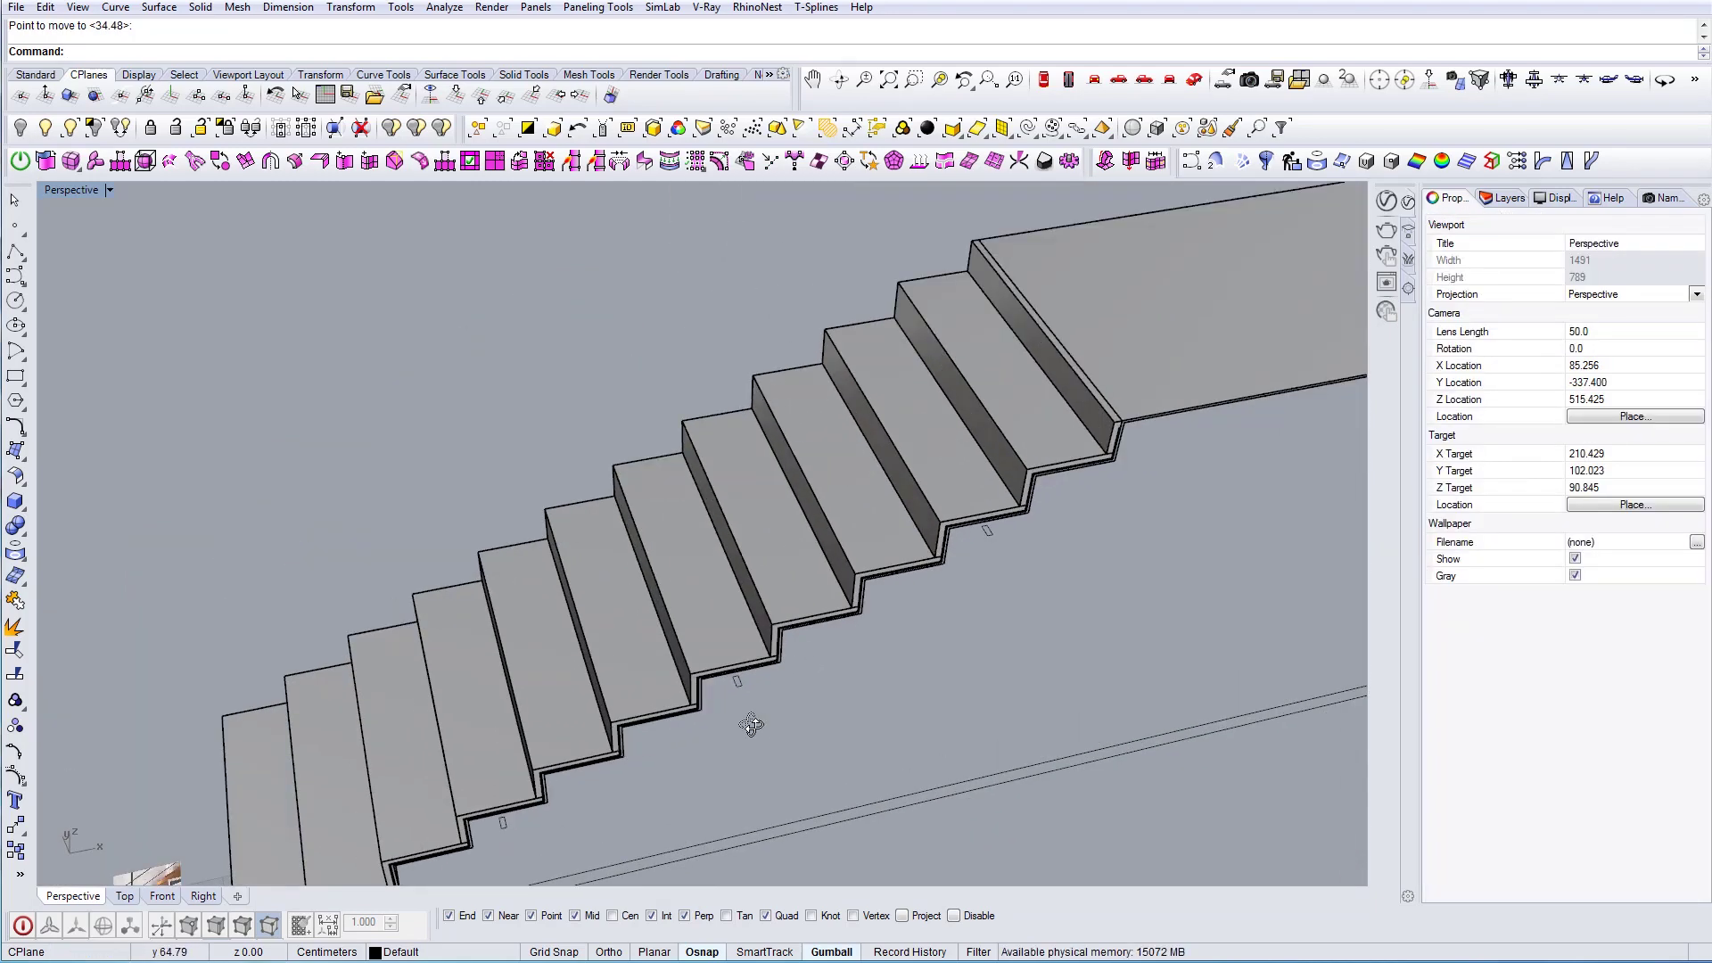
Check the post rectangles along the stair, and switch to the back view to examine the stair's side profile
right_click_drag(790, 695, 985, 486)
scroll(794, 676, "down", 4)
right_click_drag(986, 486, 933, 401)
left_click(1120, 87)
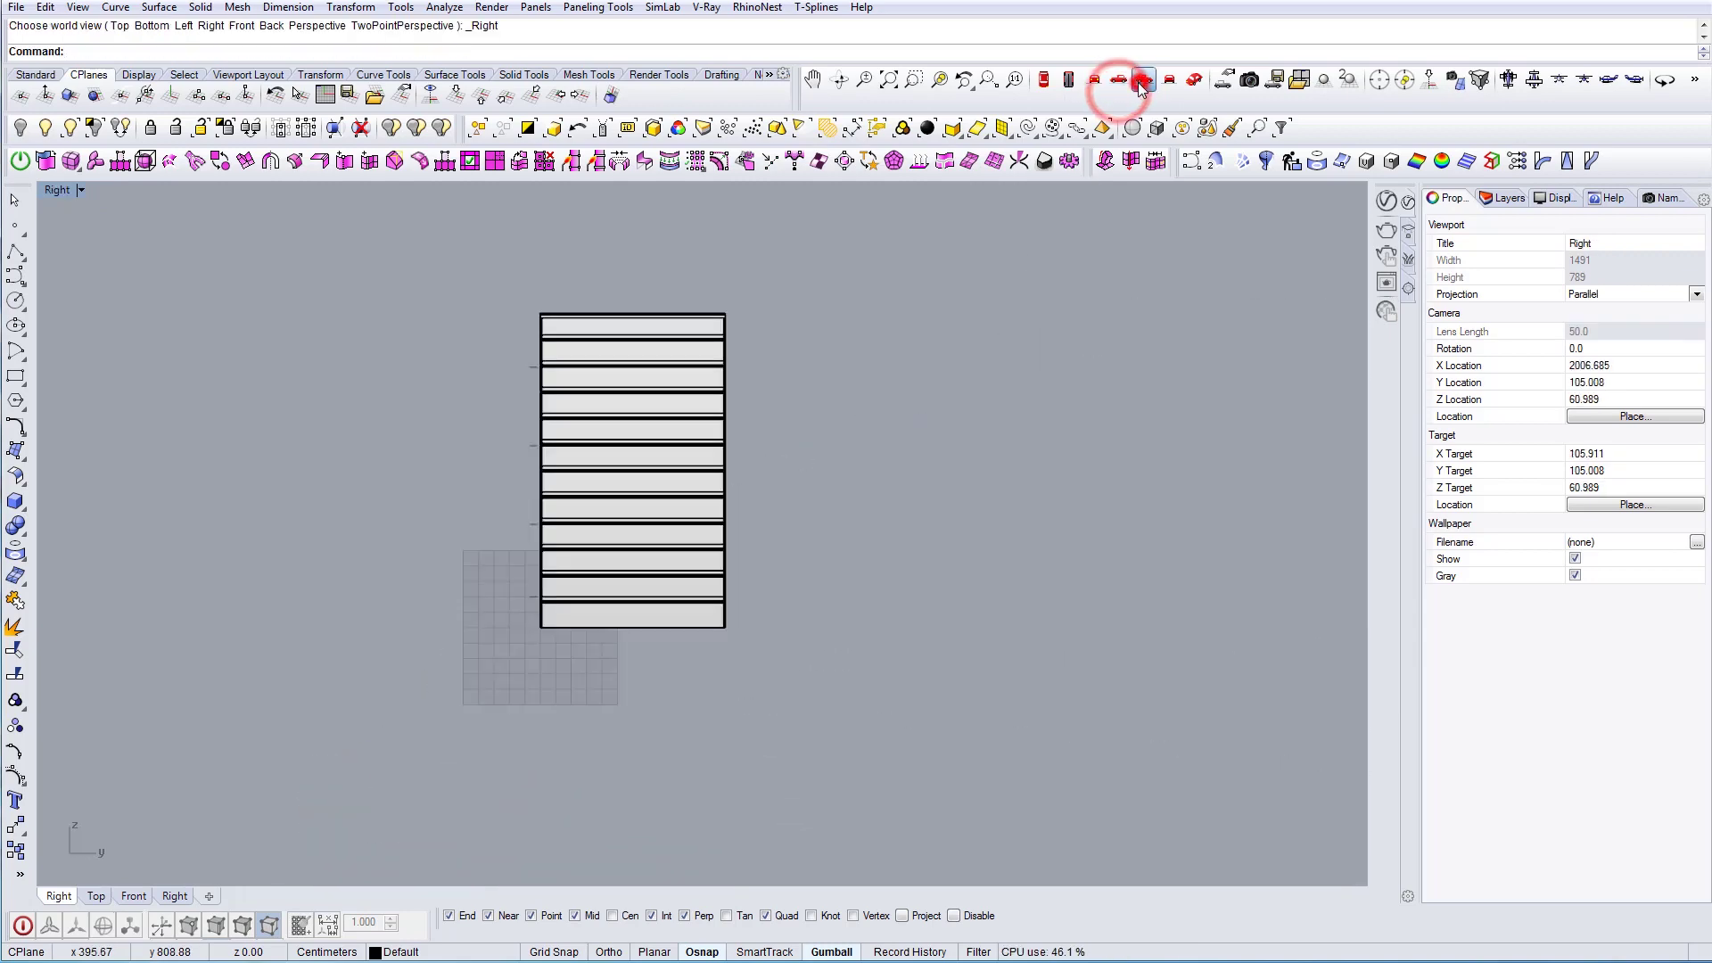
left_click(1144, 81)
left_click(1169, 79)
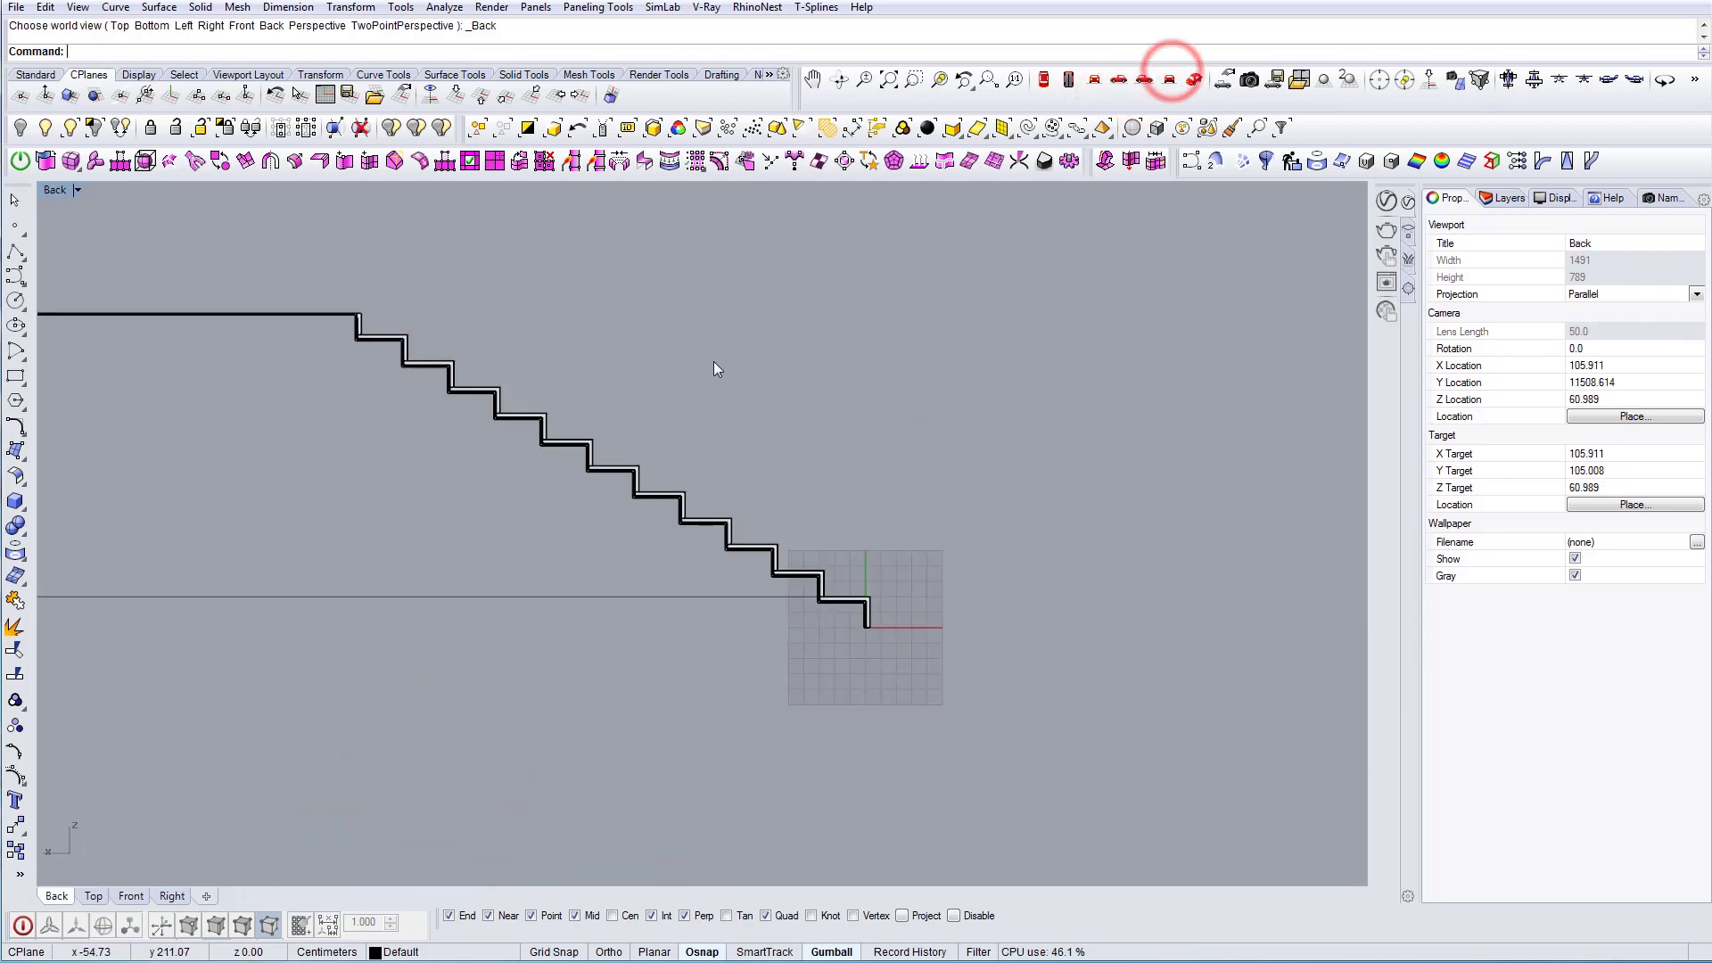
right_click_drag(714, 363, 797, 480)
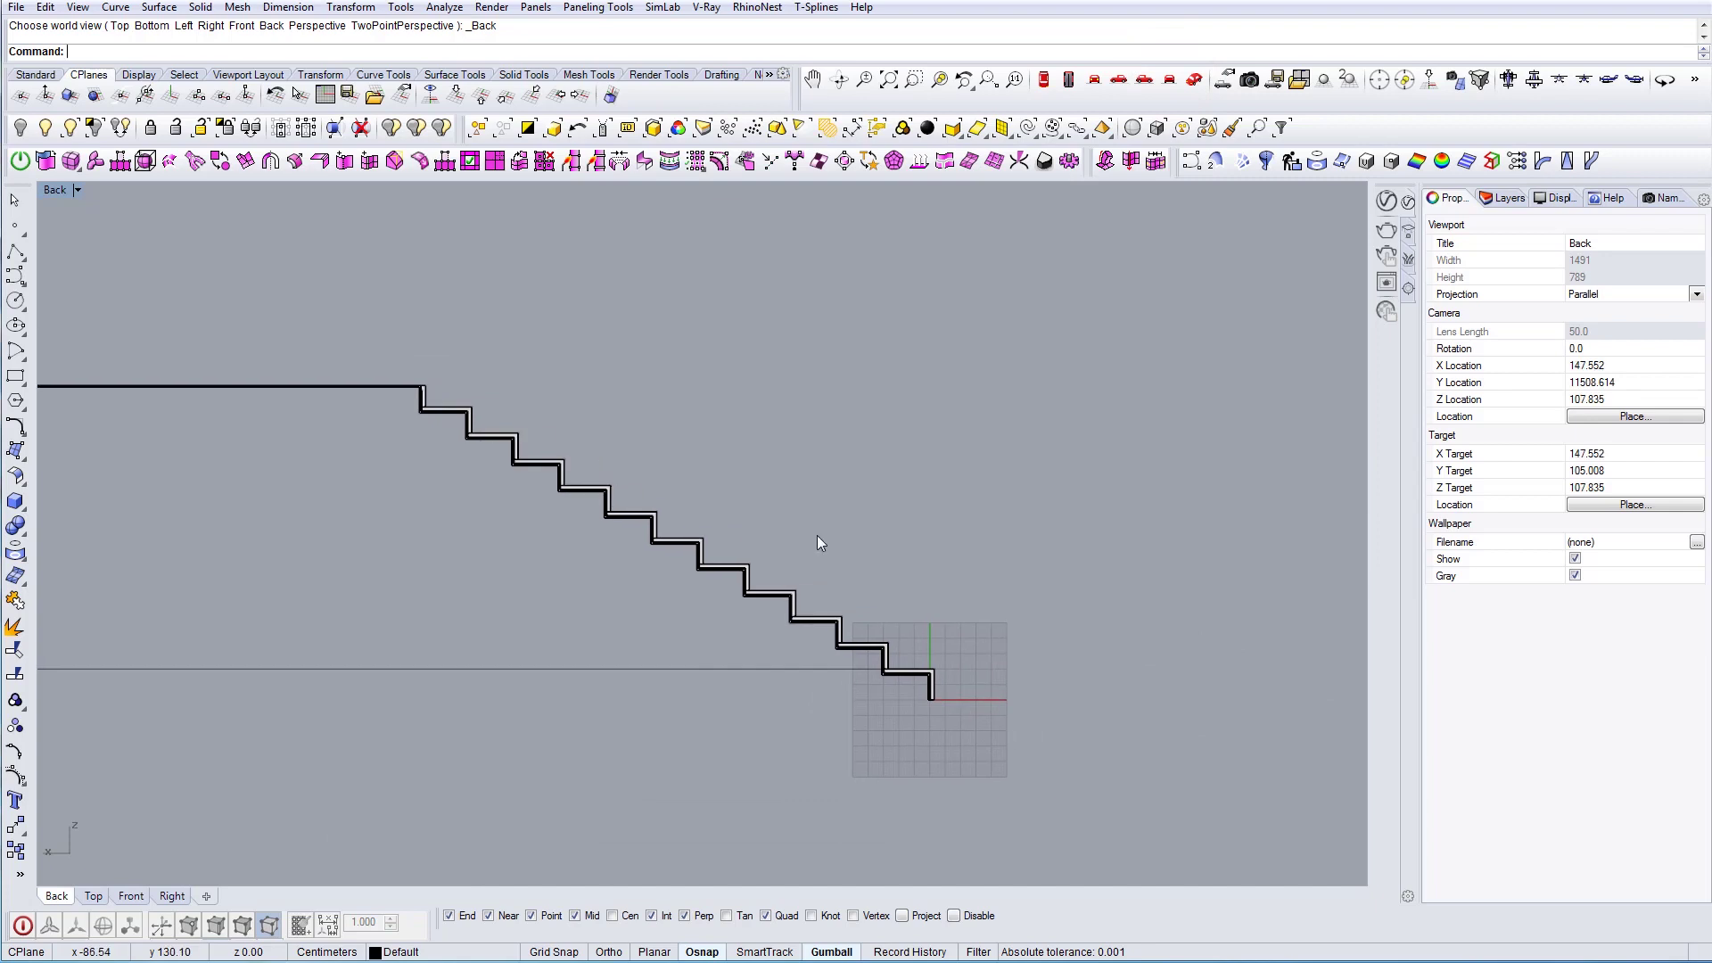
scroll(500, 425, "up", 4)
scroll(658, 535, "down", 6)
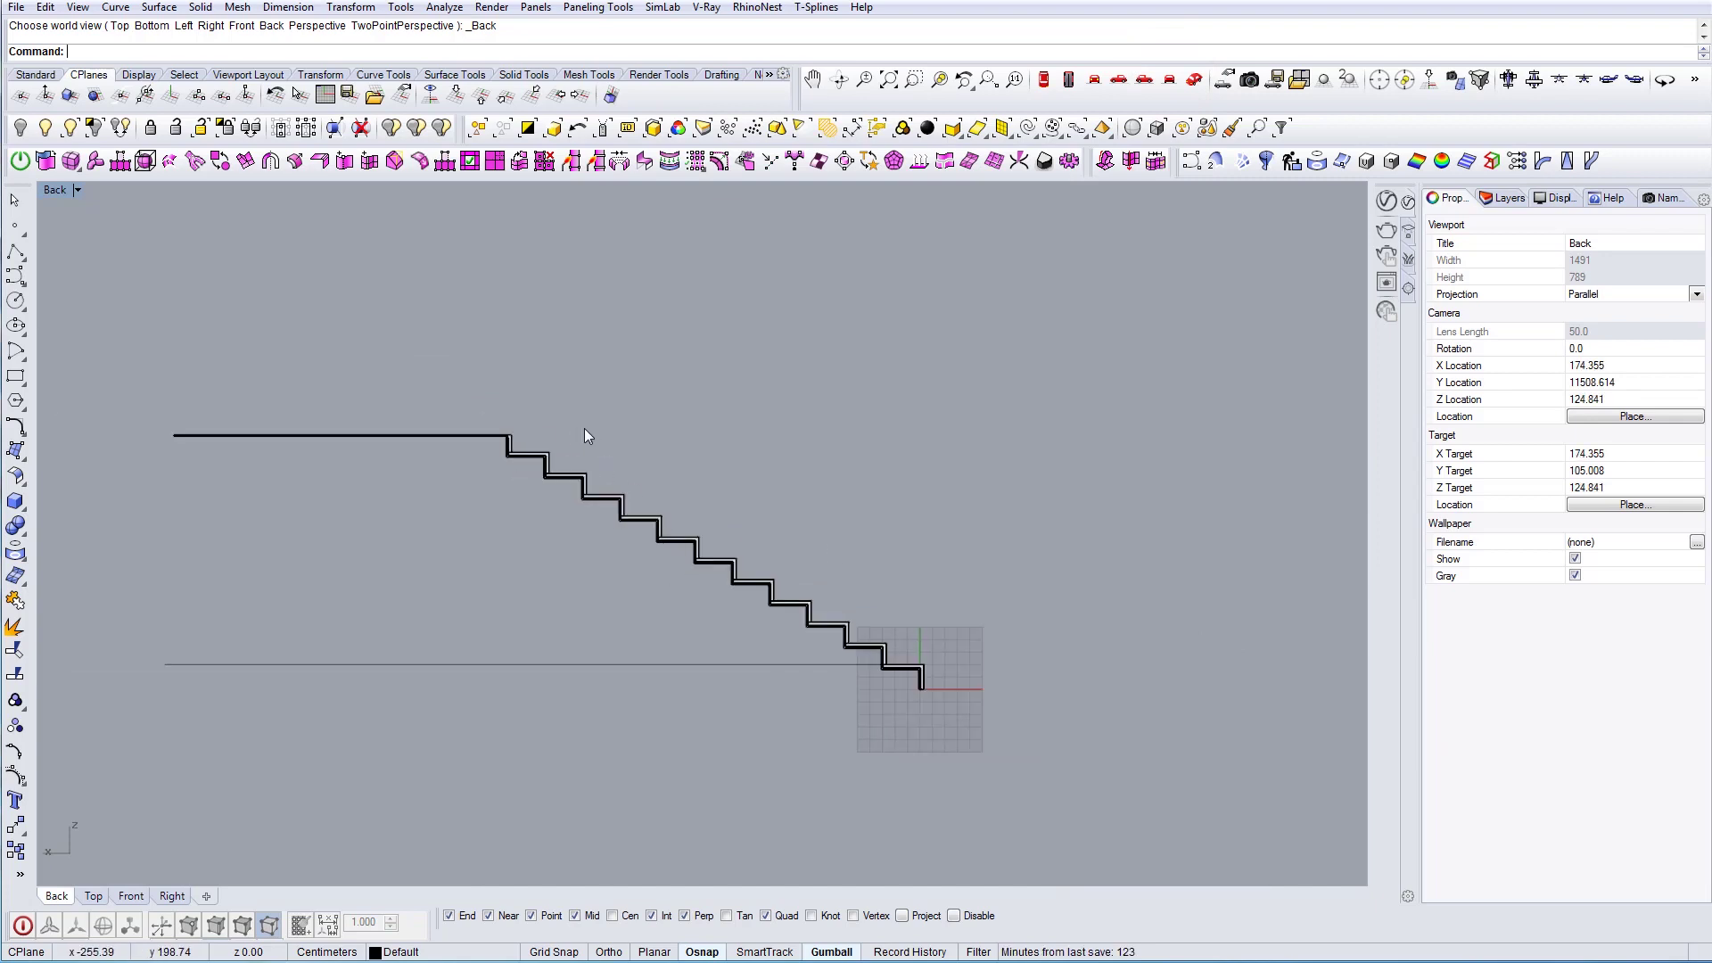
scroll(579, 435, "up", 4)
type("line")
key("Return")
scroll(489, 435, "up", 3)
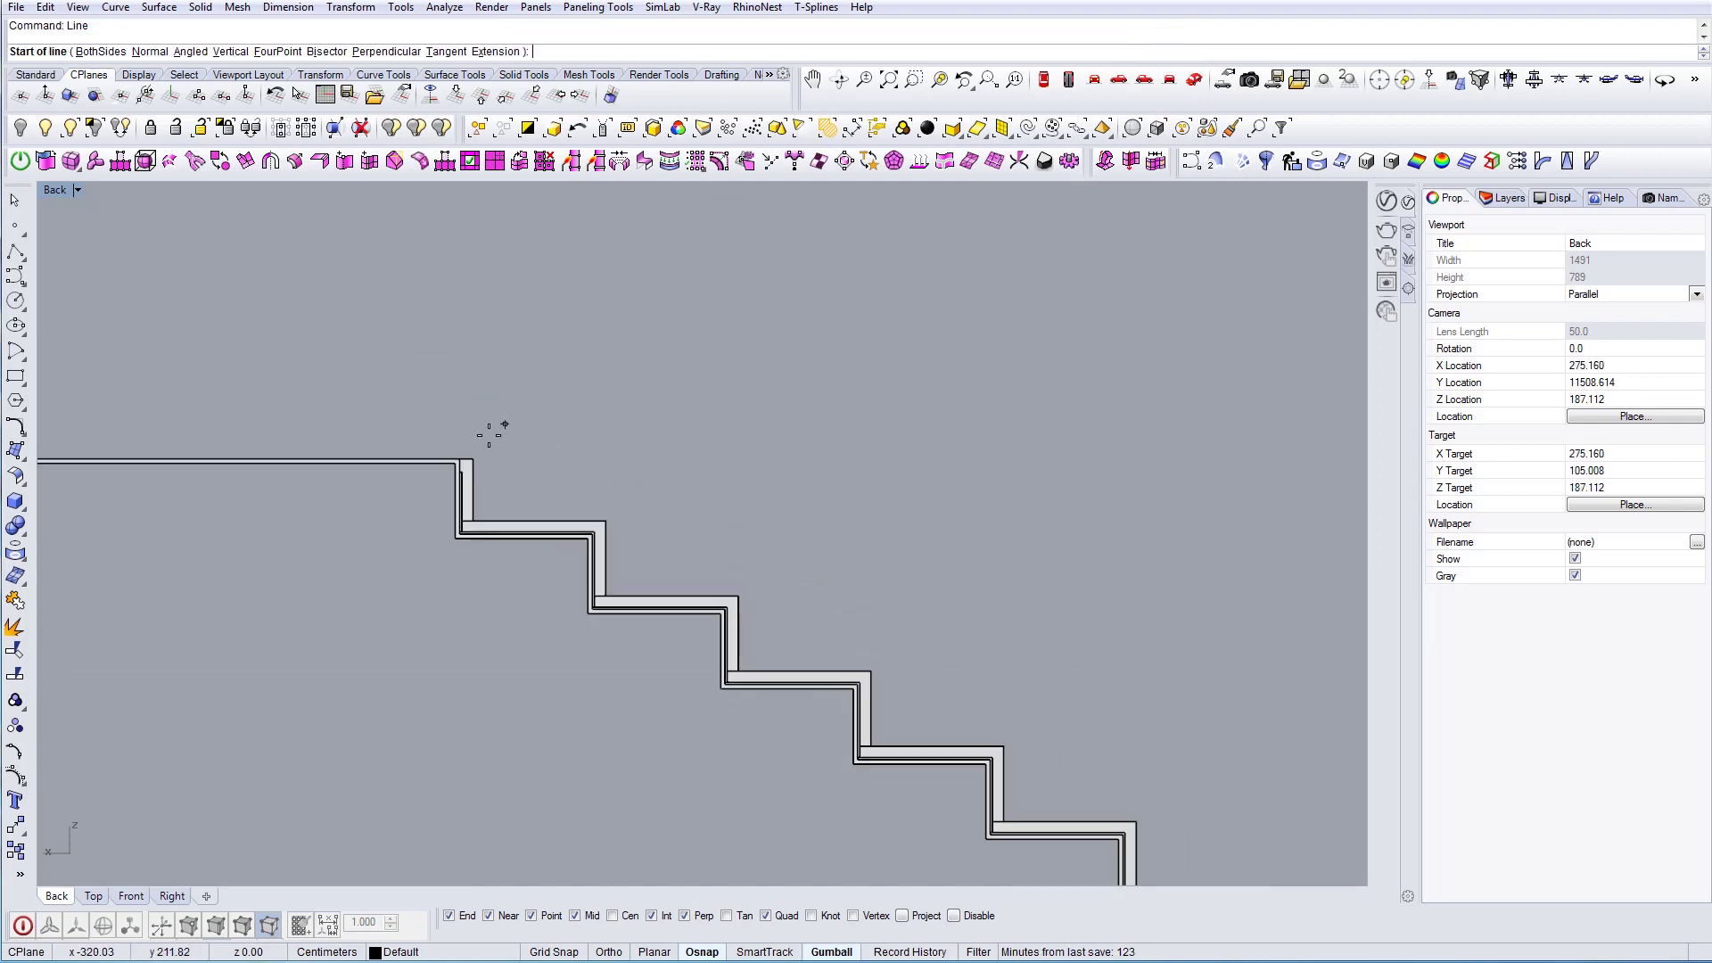
left_click(480, 457)
scroll(704, 428, "down", 3)
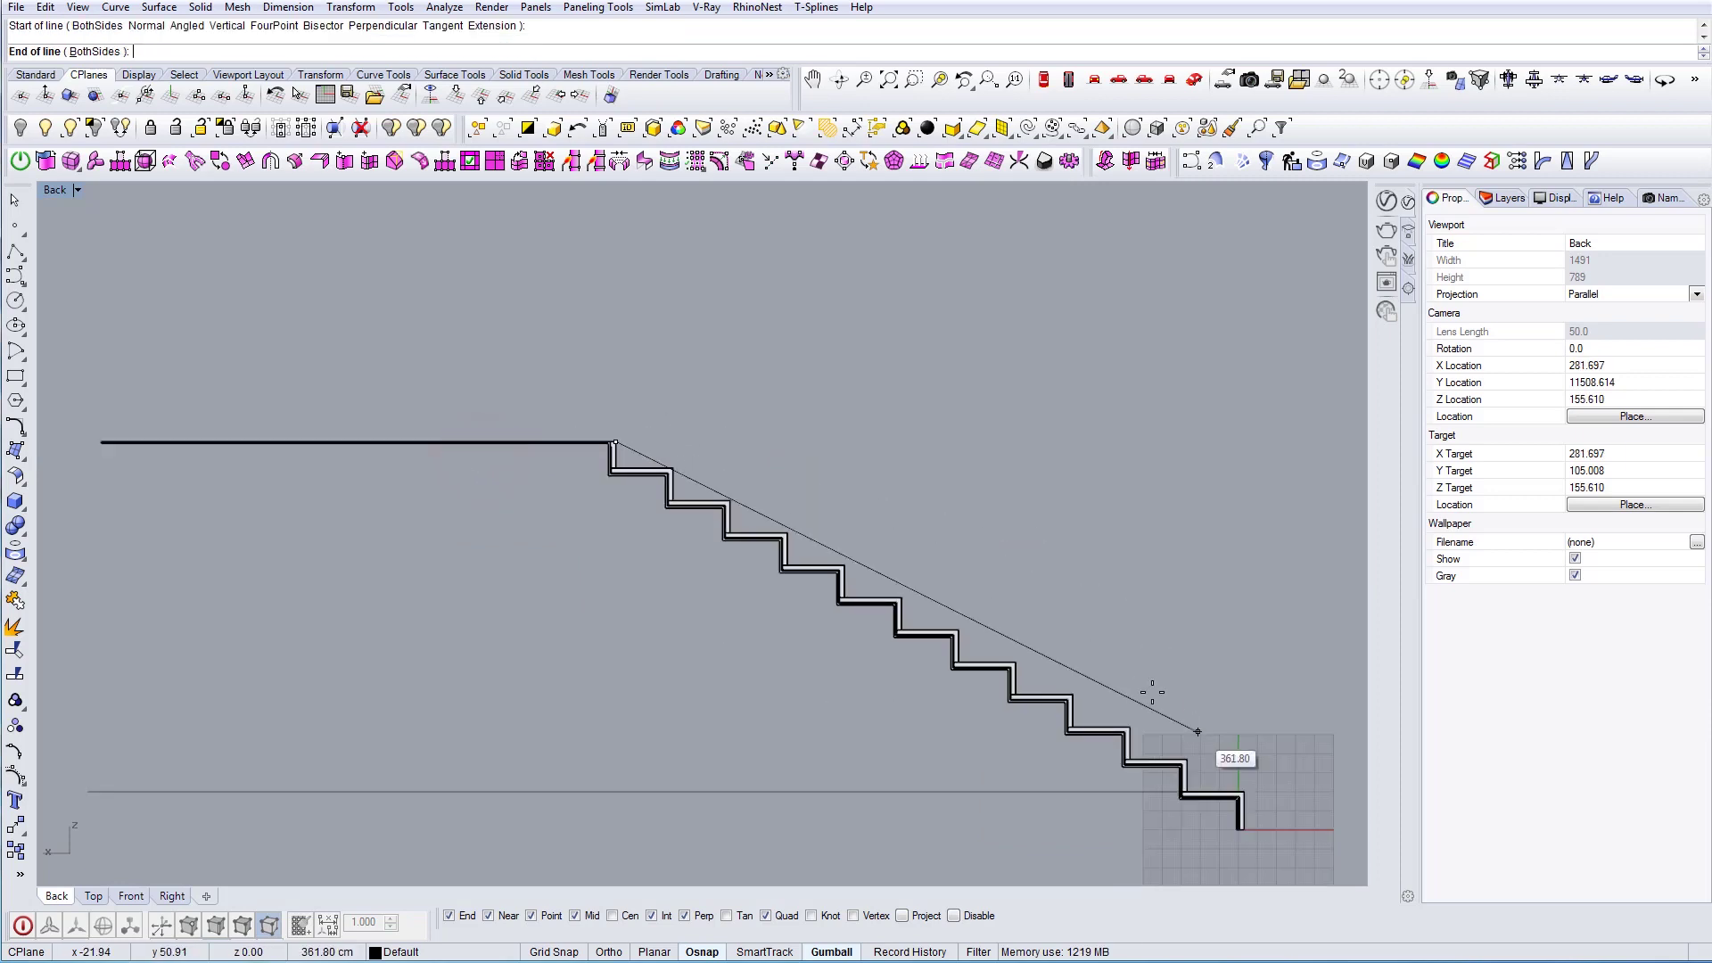
scroll(1159, 664, "up", 1)
scroll(1167, 657, "up", 2)
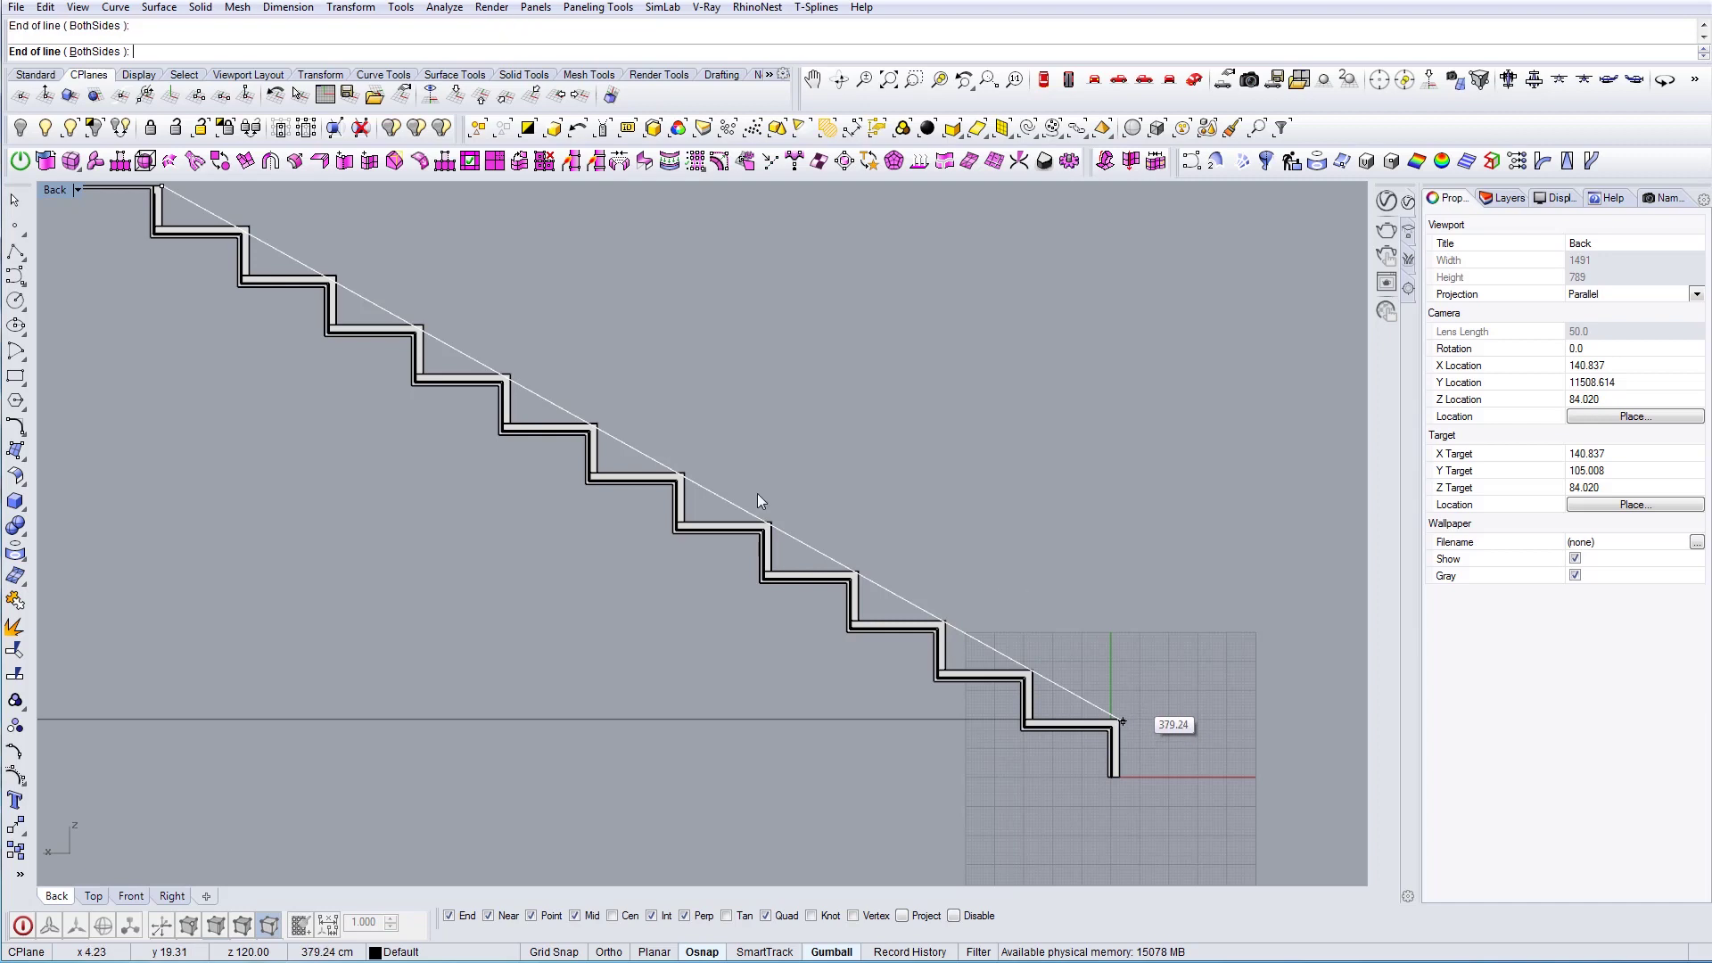
key("Escape")
Draw a sloped line about 387 cm long from the first tread below the landing, along the step corners, to ground level
right_click_drag(200, 314, 275, 417)
right_click(284, 396)
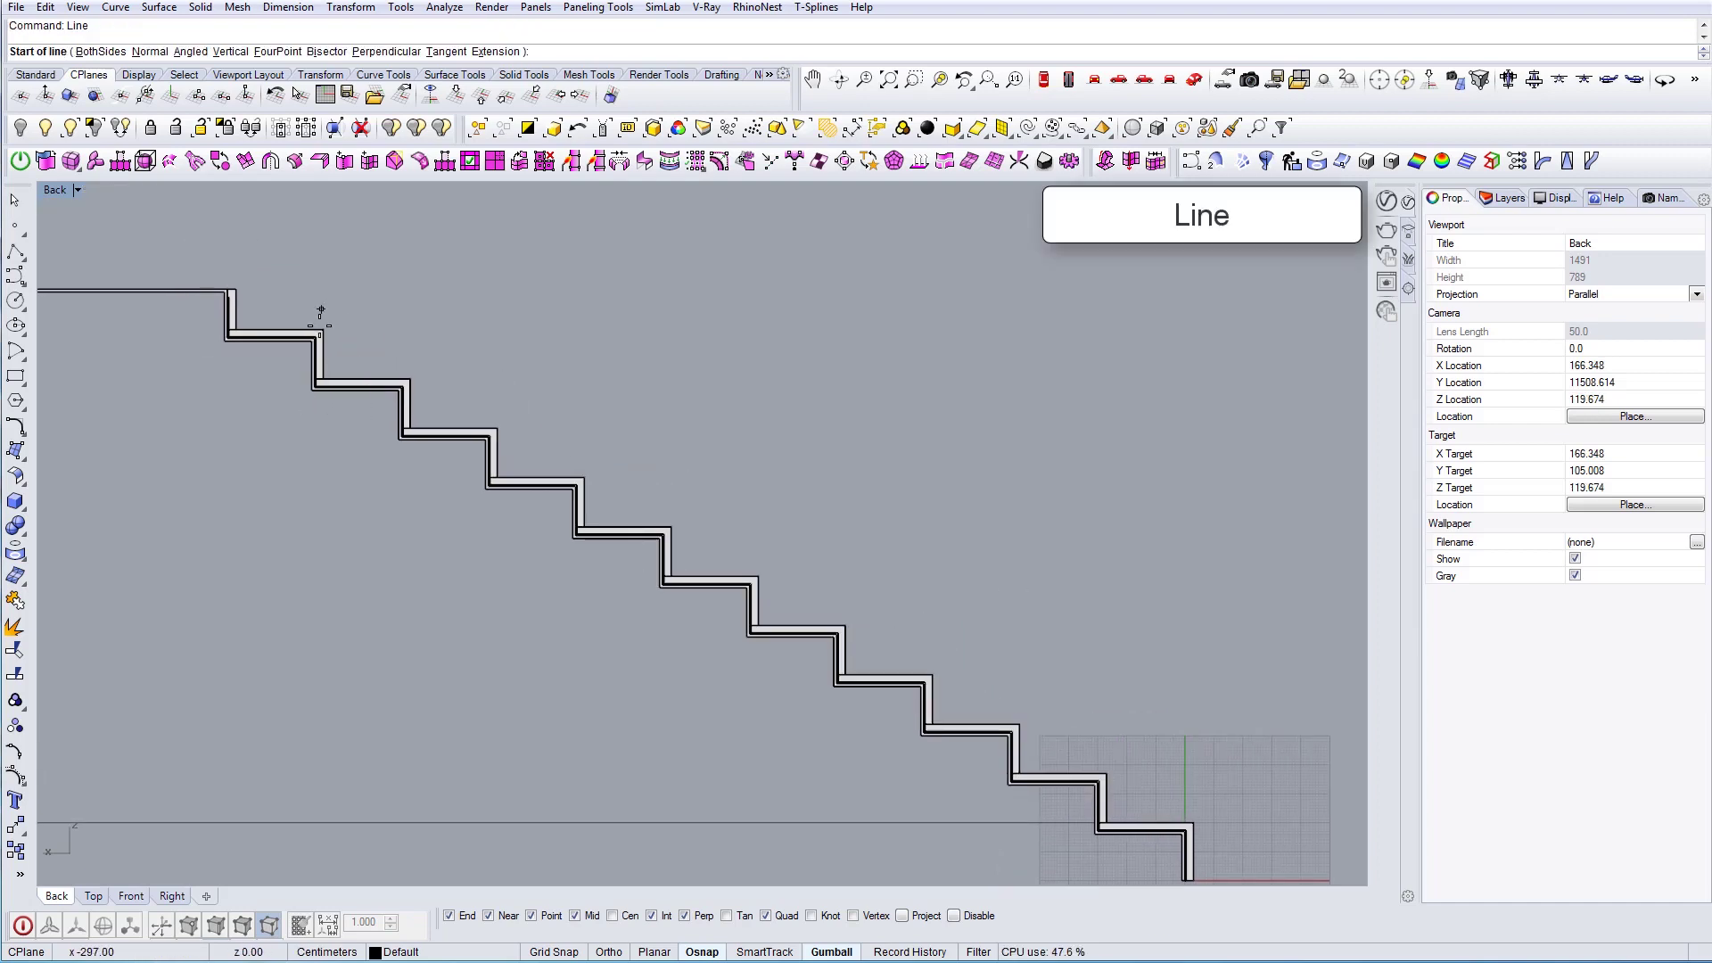
left_click(319, 328)
scroll(320, 328, "down", 3)
scroll(802, 553, "up", 2)
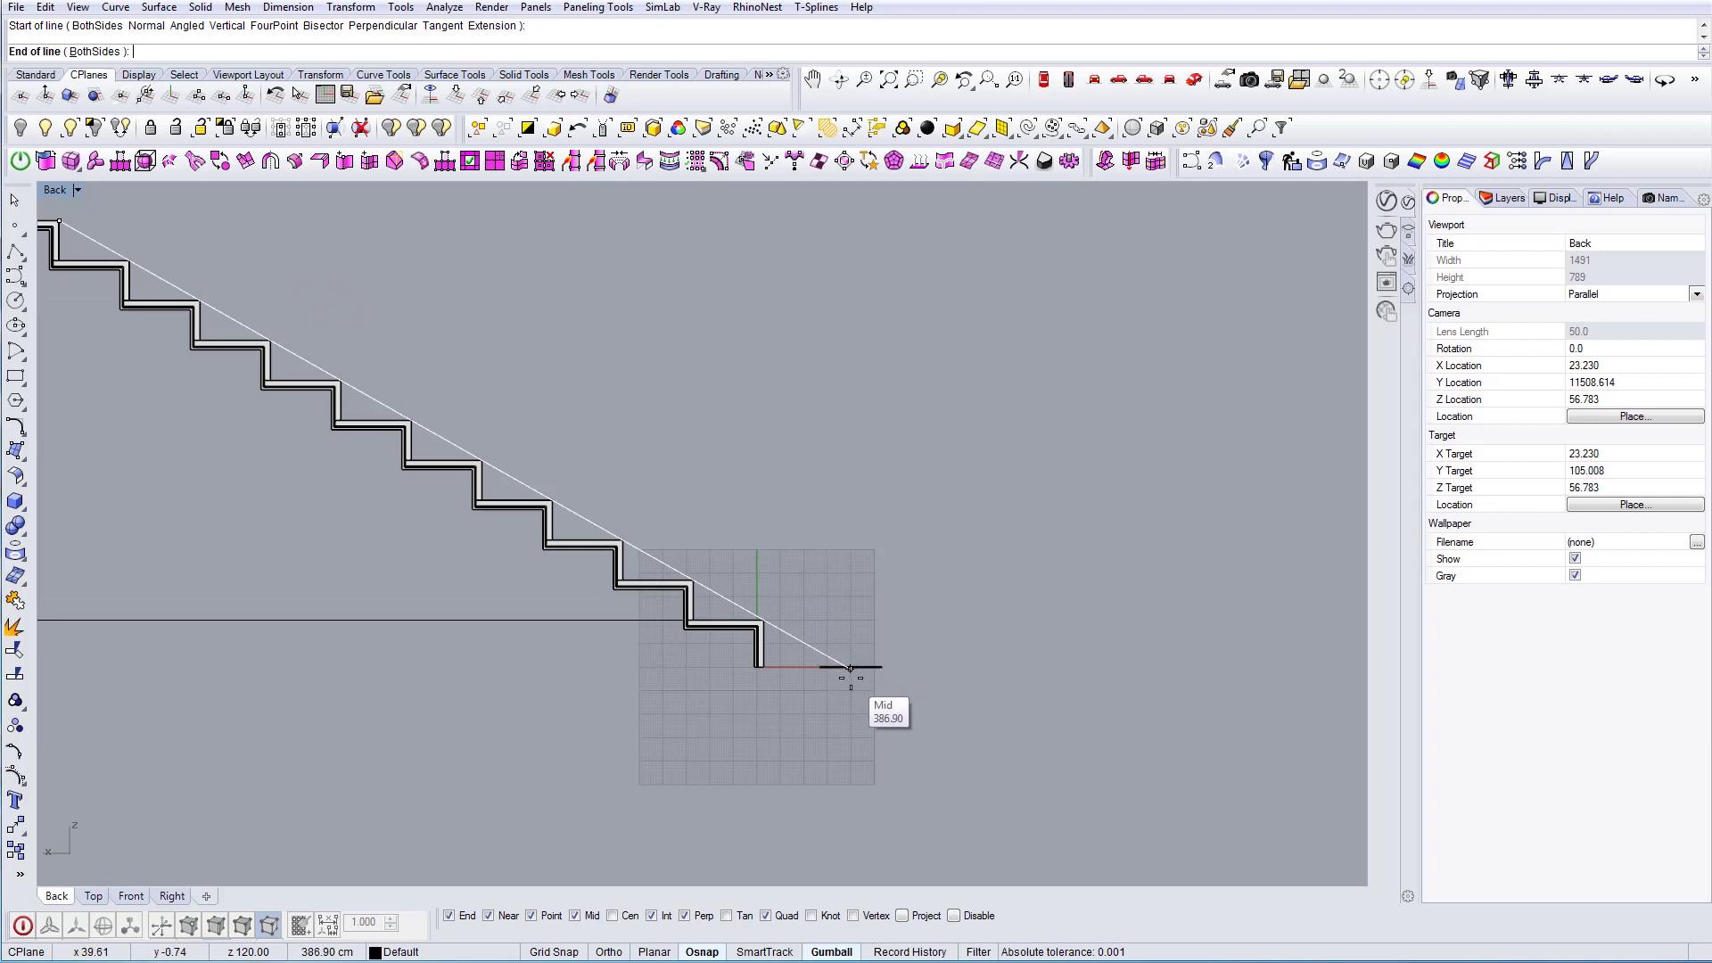
left_click(850, 667)
left_click(796, 638)
right_click_drag(582, 428, 928, 564)
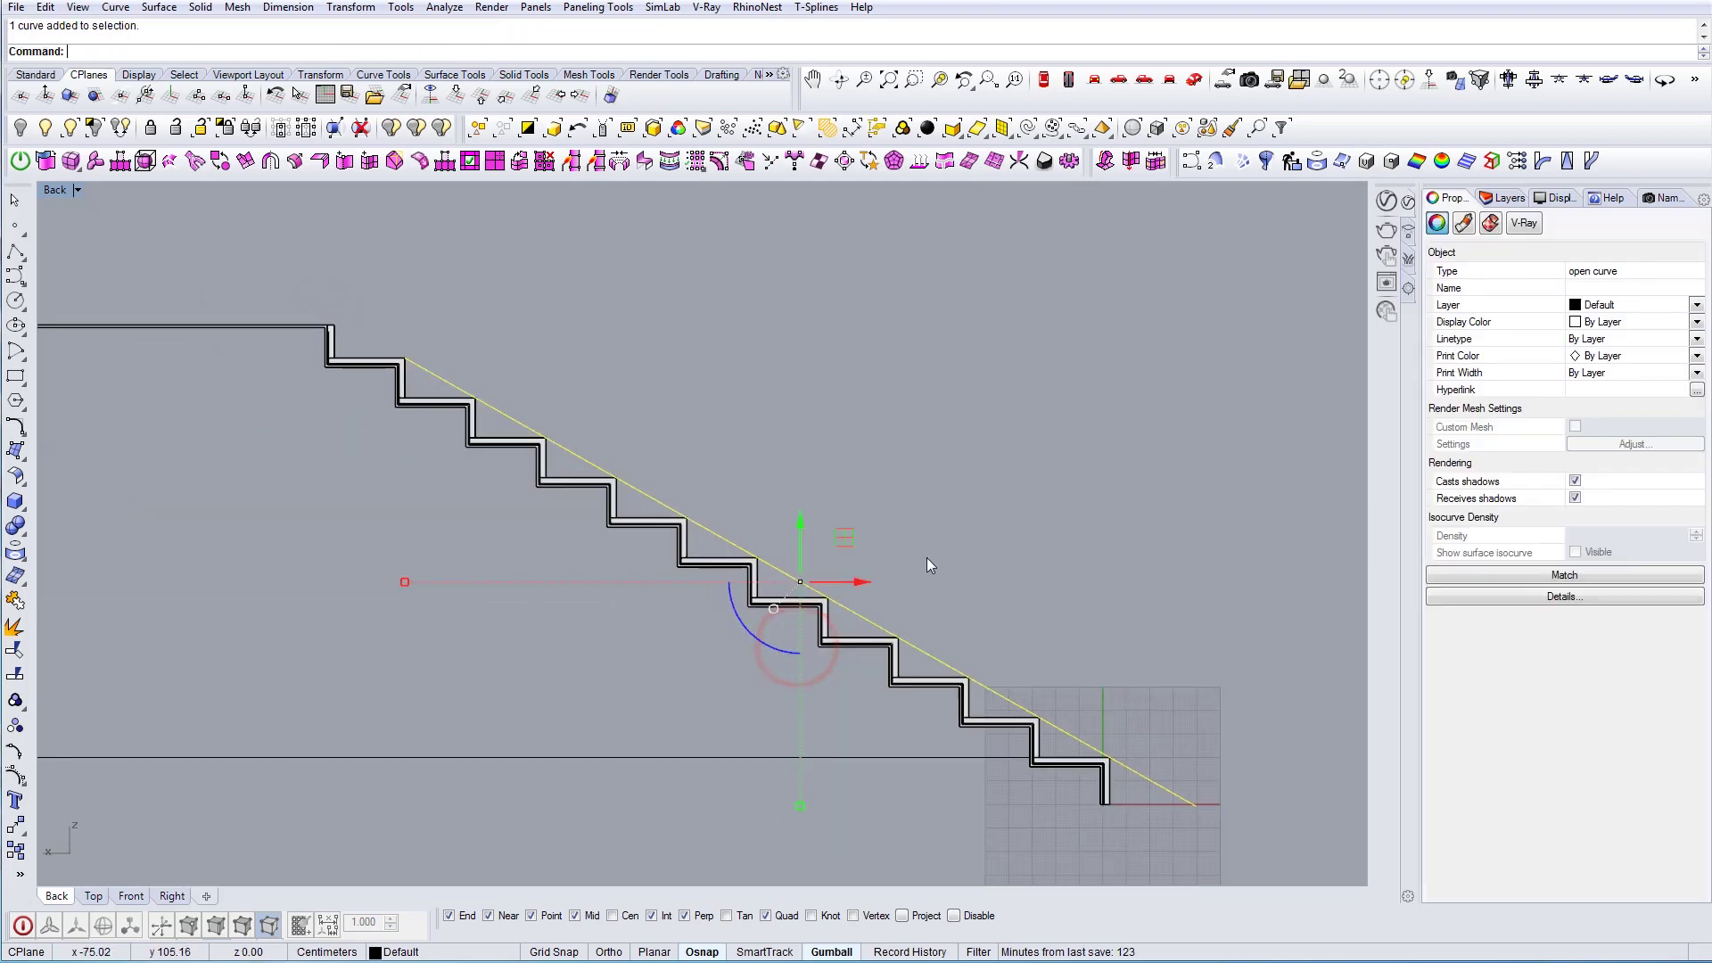
scroll(927, 560, "down", 1)
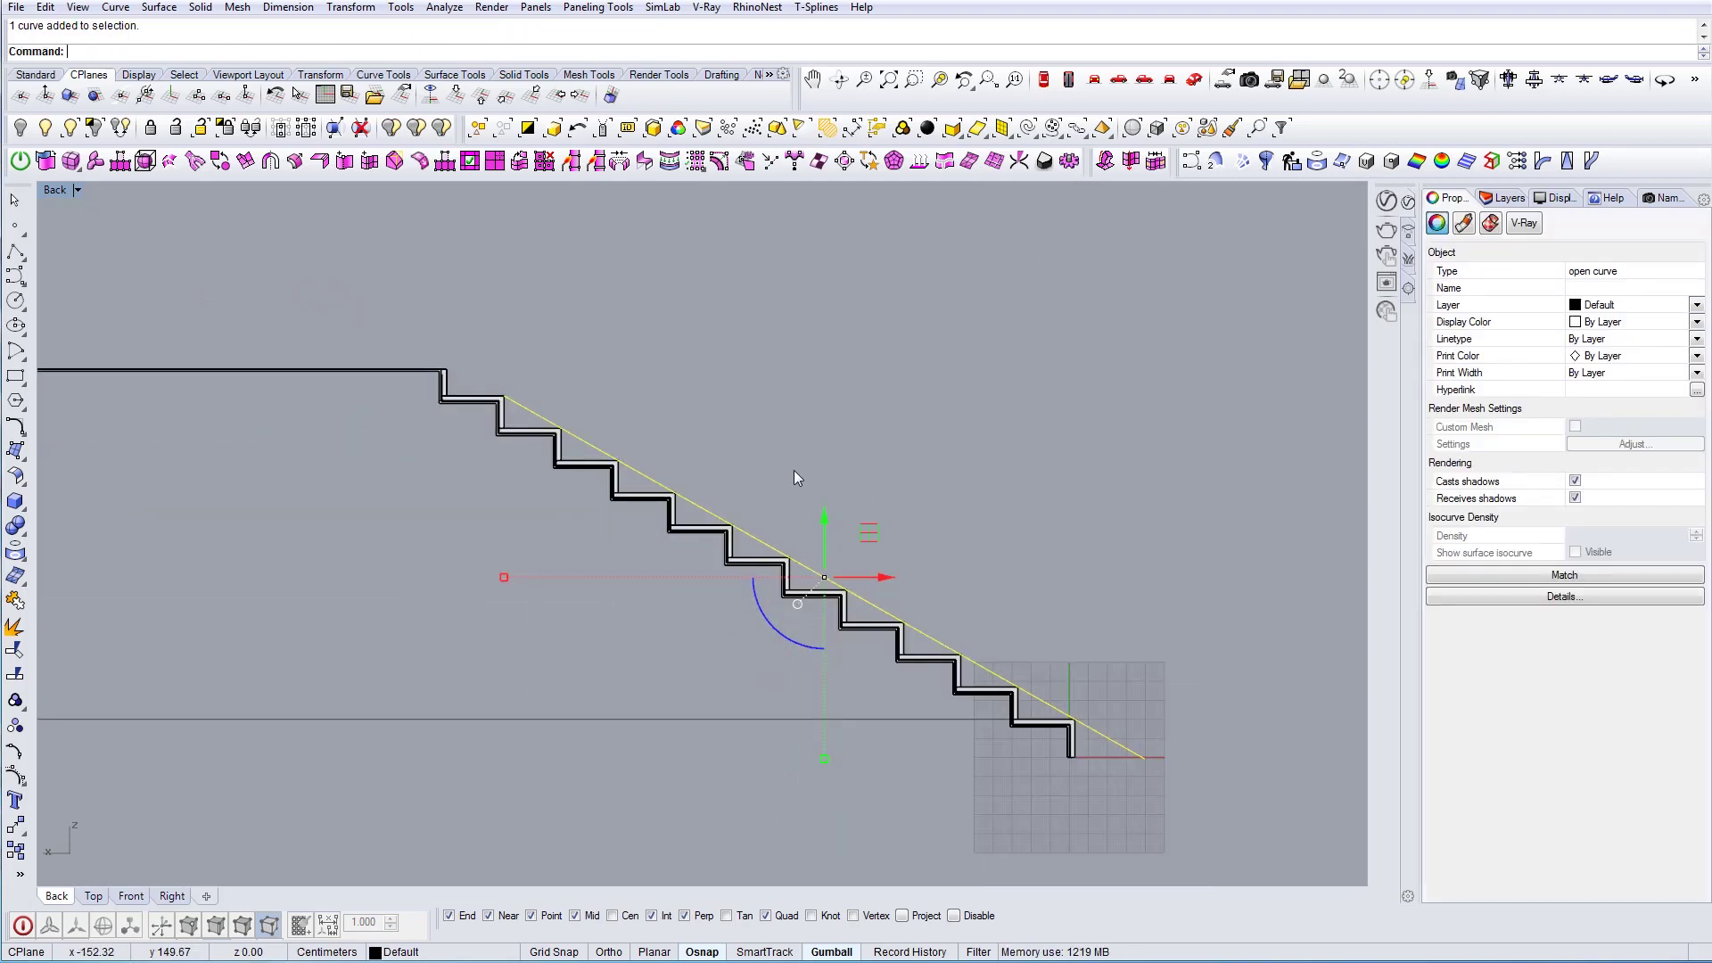
left_click(825, 553)
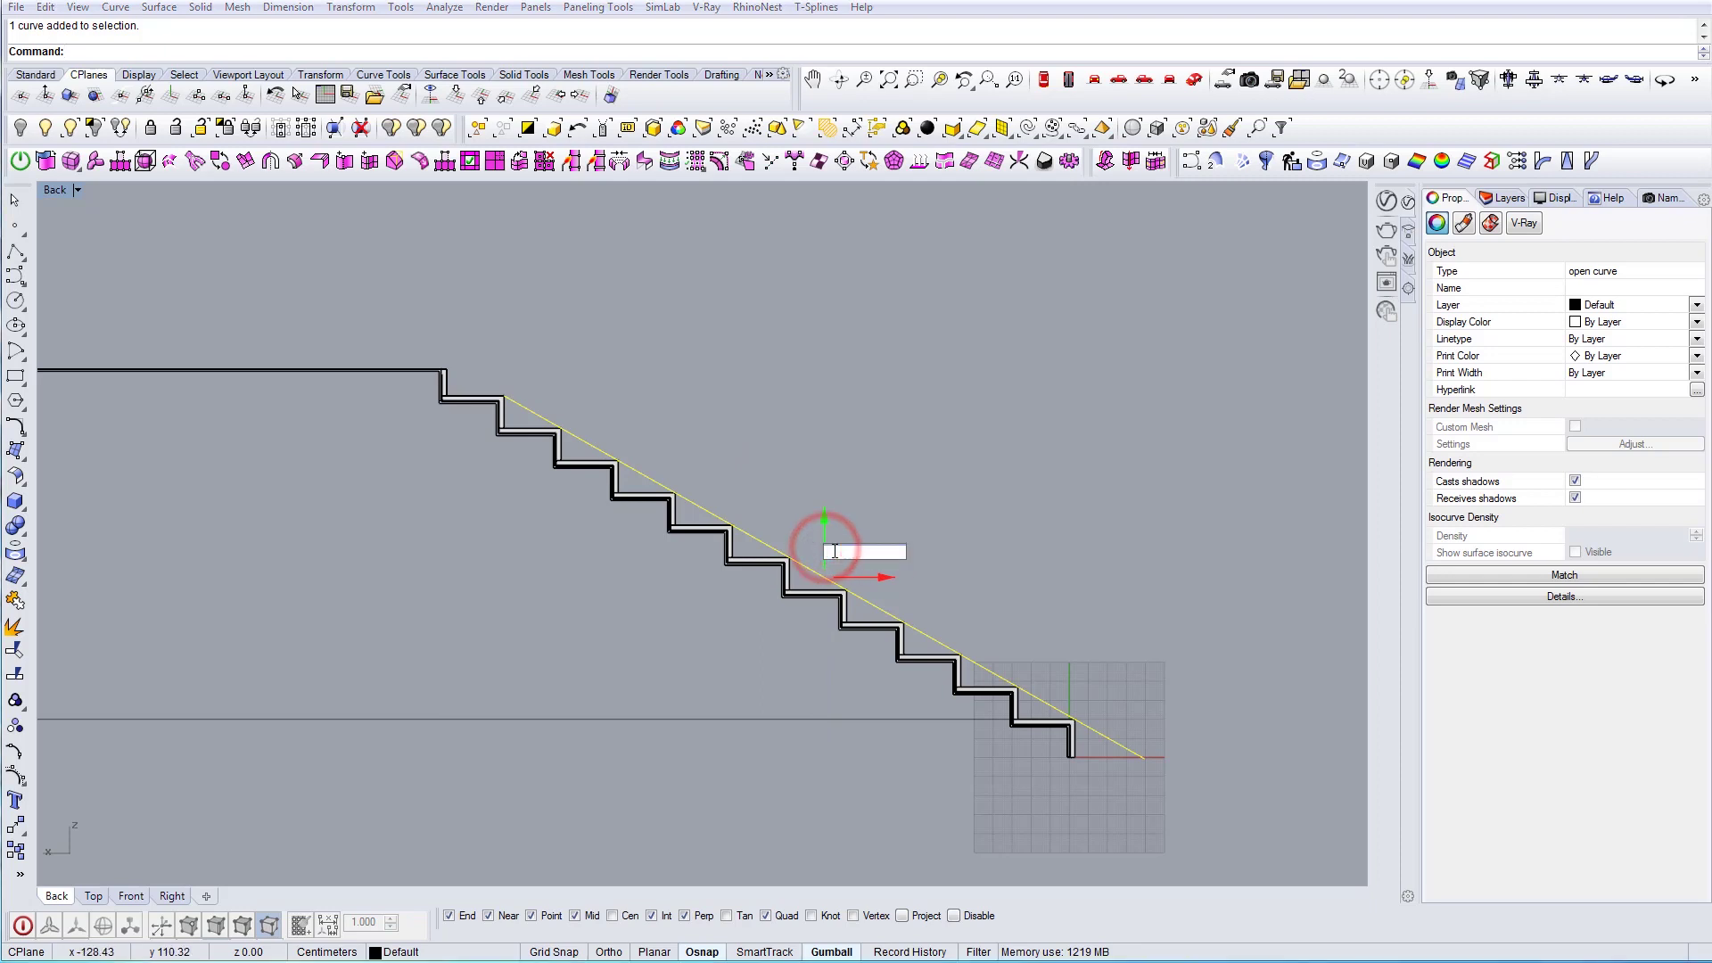
key("Escape")
key("Escape")
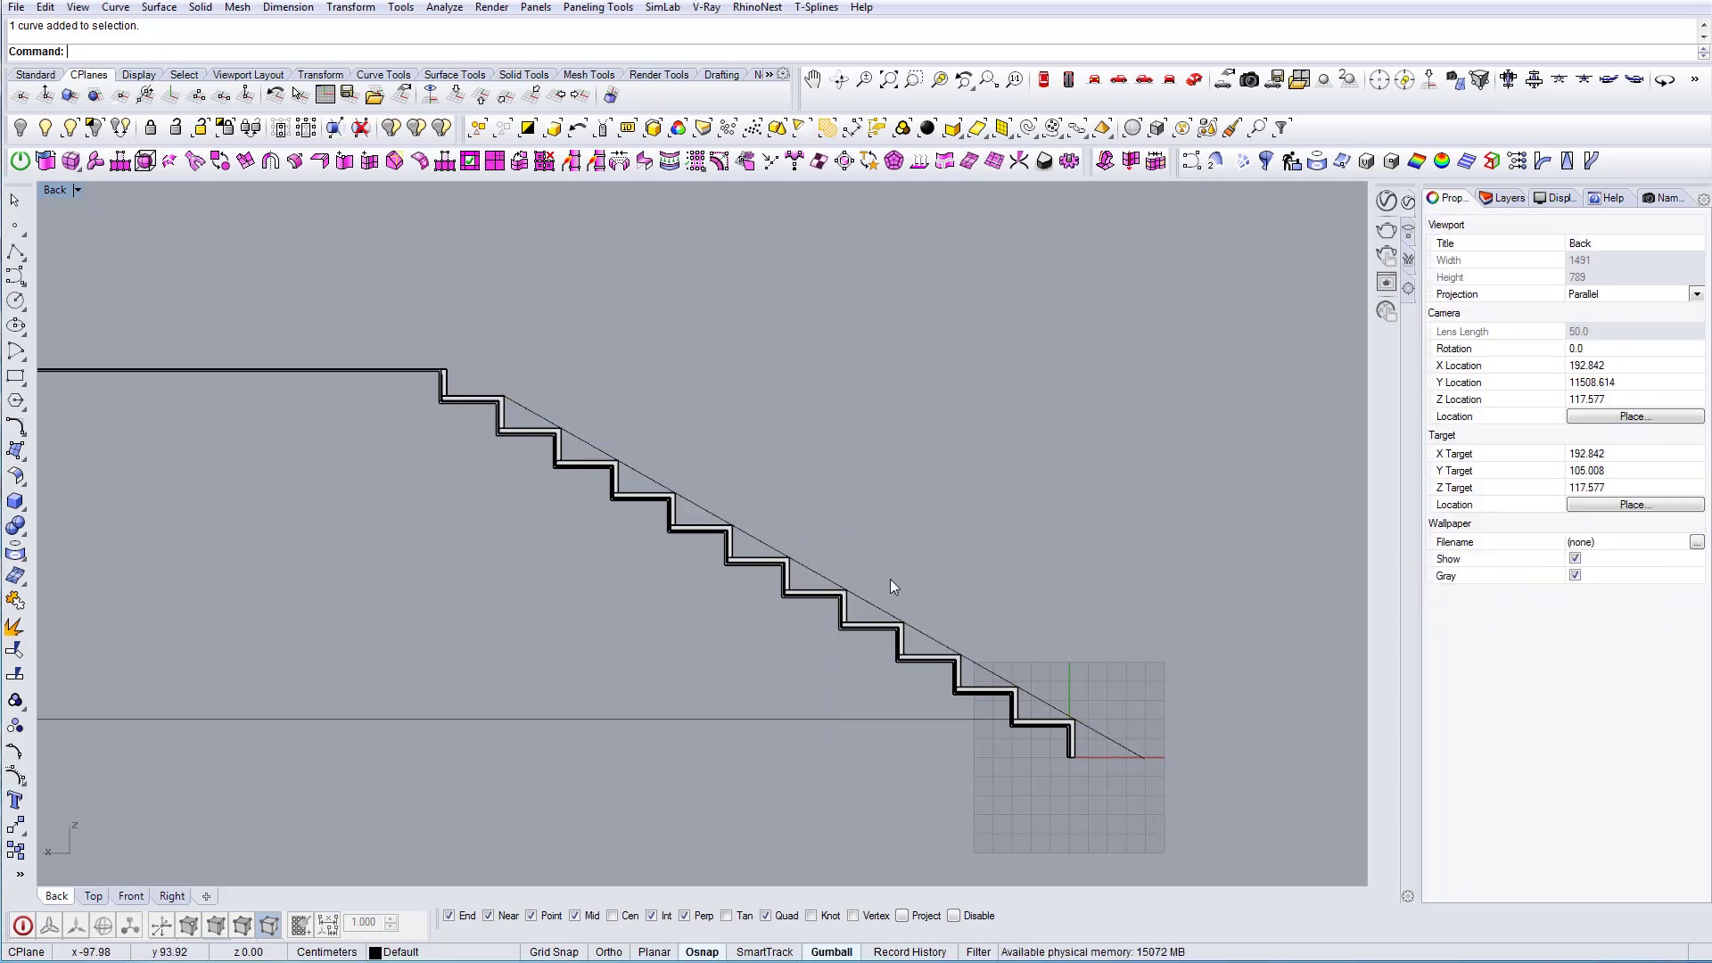
Draw a 110 cm vertical line upward from the outer top corner of a tread midway along the stair
right_click_drag(920, 561, 890, 560)
scroll(819, 568, "up", 6)
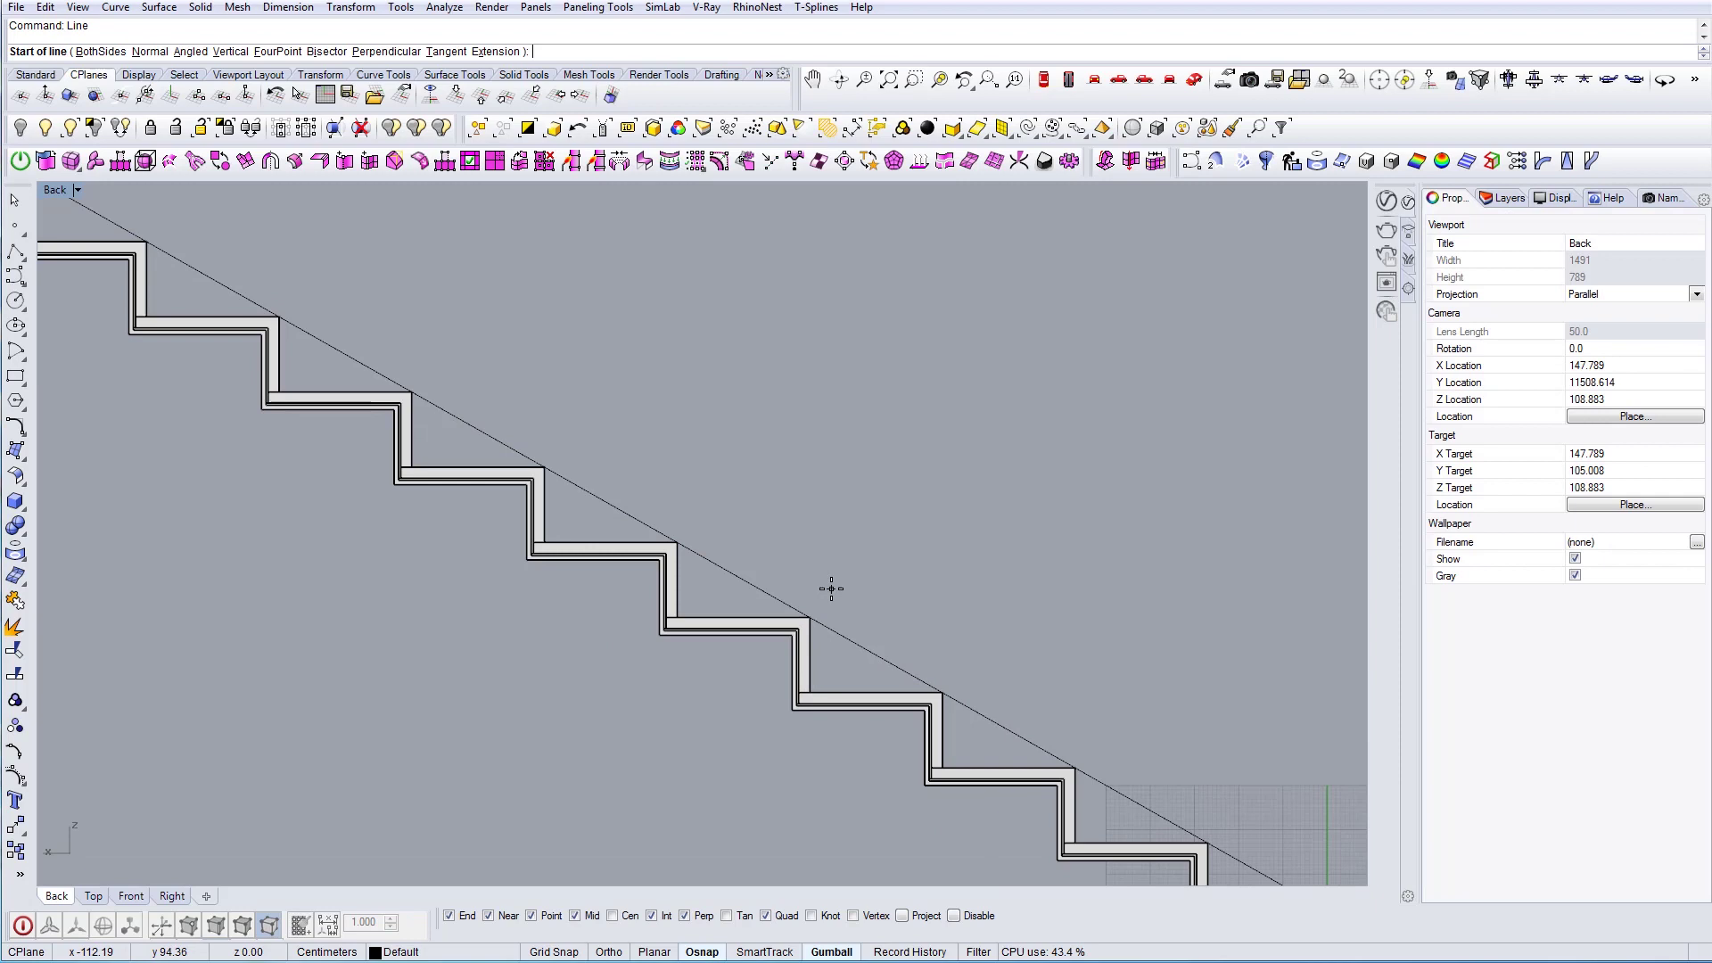
left_click(801, 639)
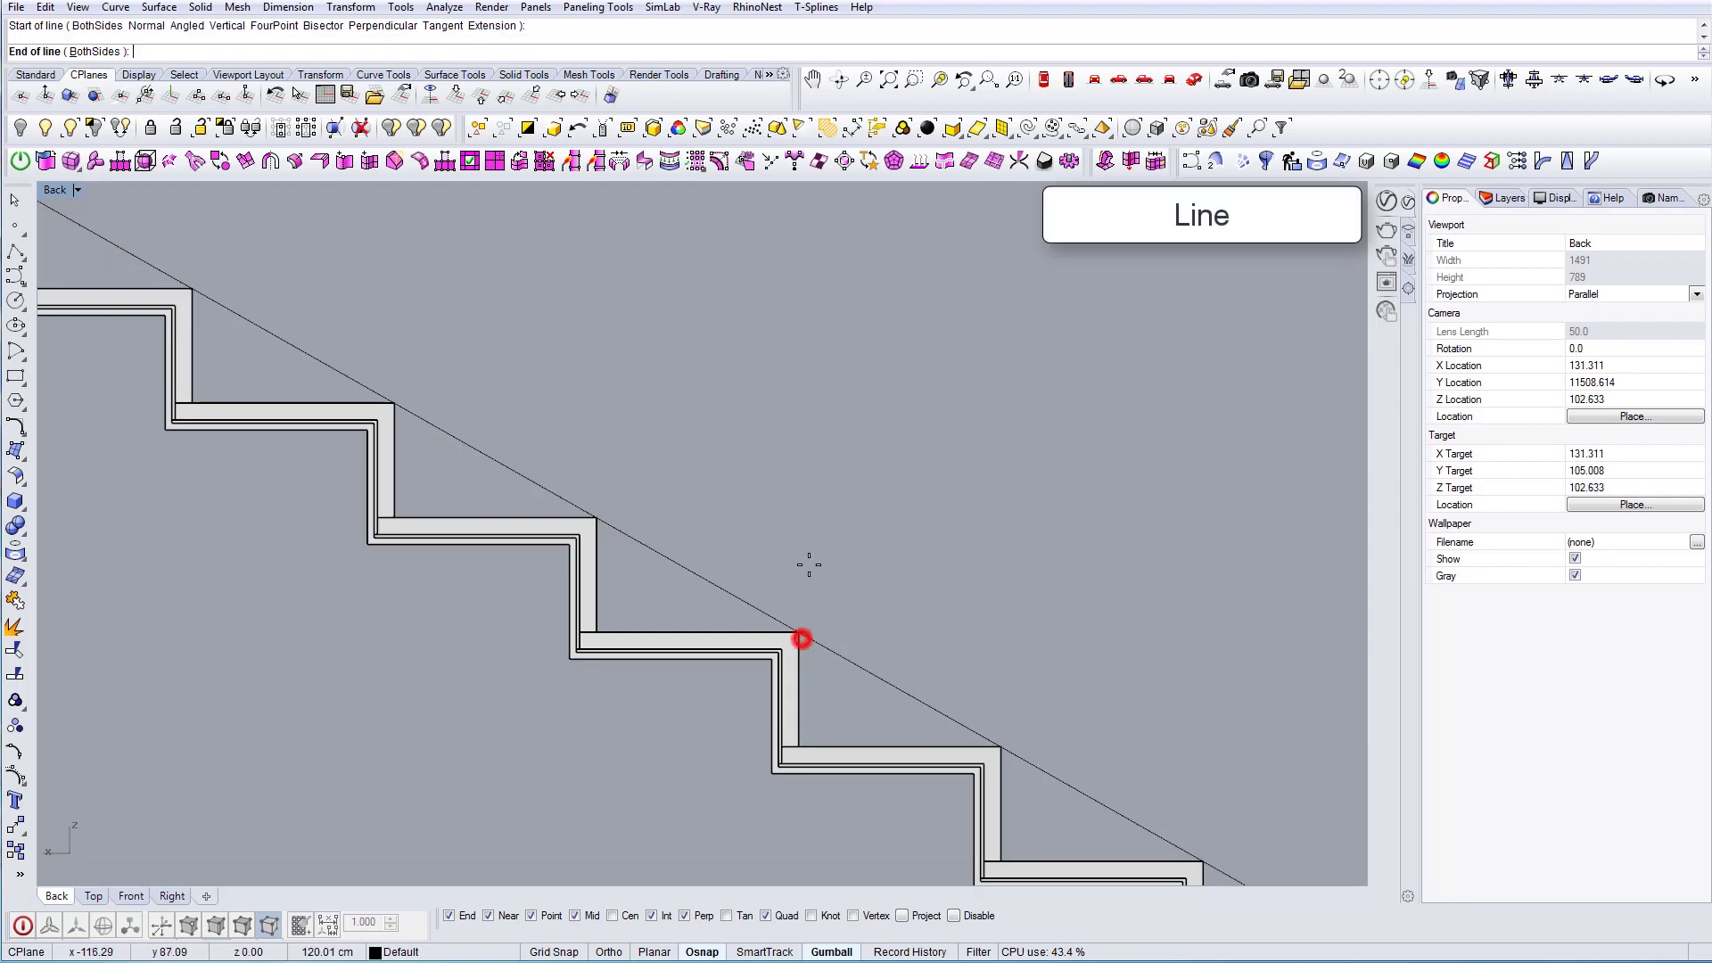
type("110")
key("Return")
left_click(809, 455)
scroll(1050, 528, "down", 4)
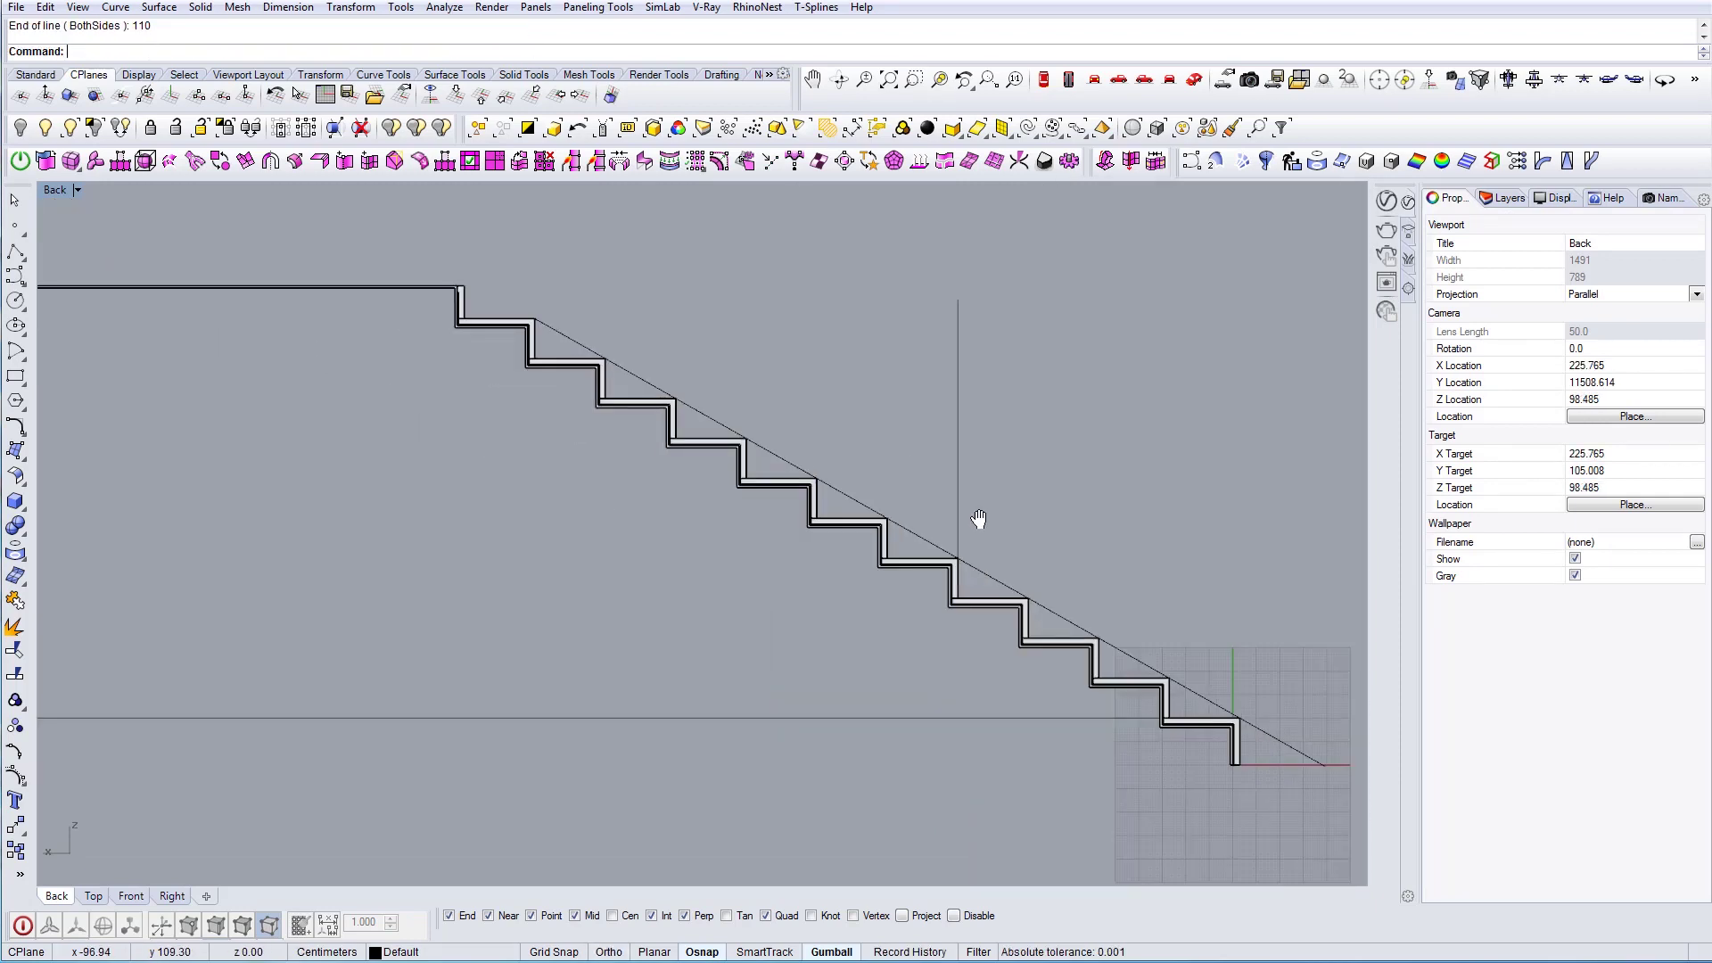
Raise the sloped guide line until it meets the upper end of the 110 cm vertical line
left_click(914, 619)
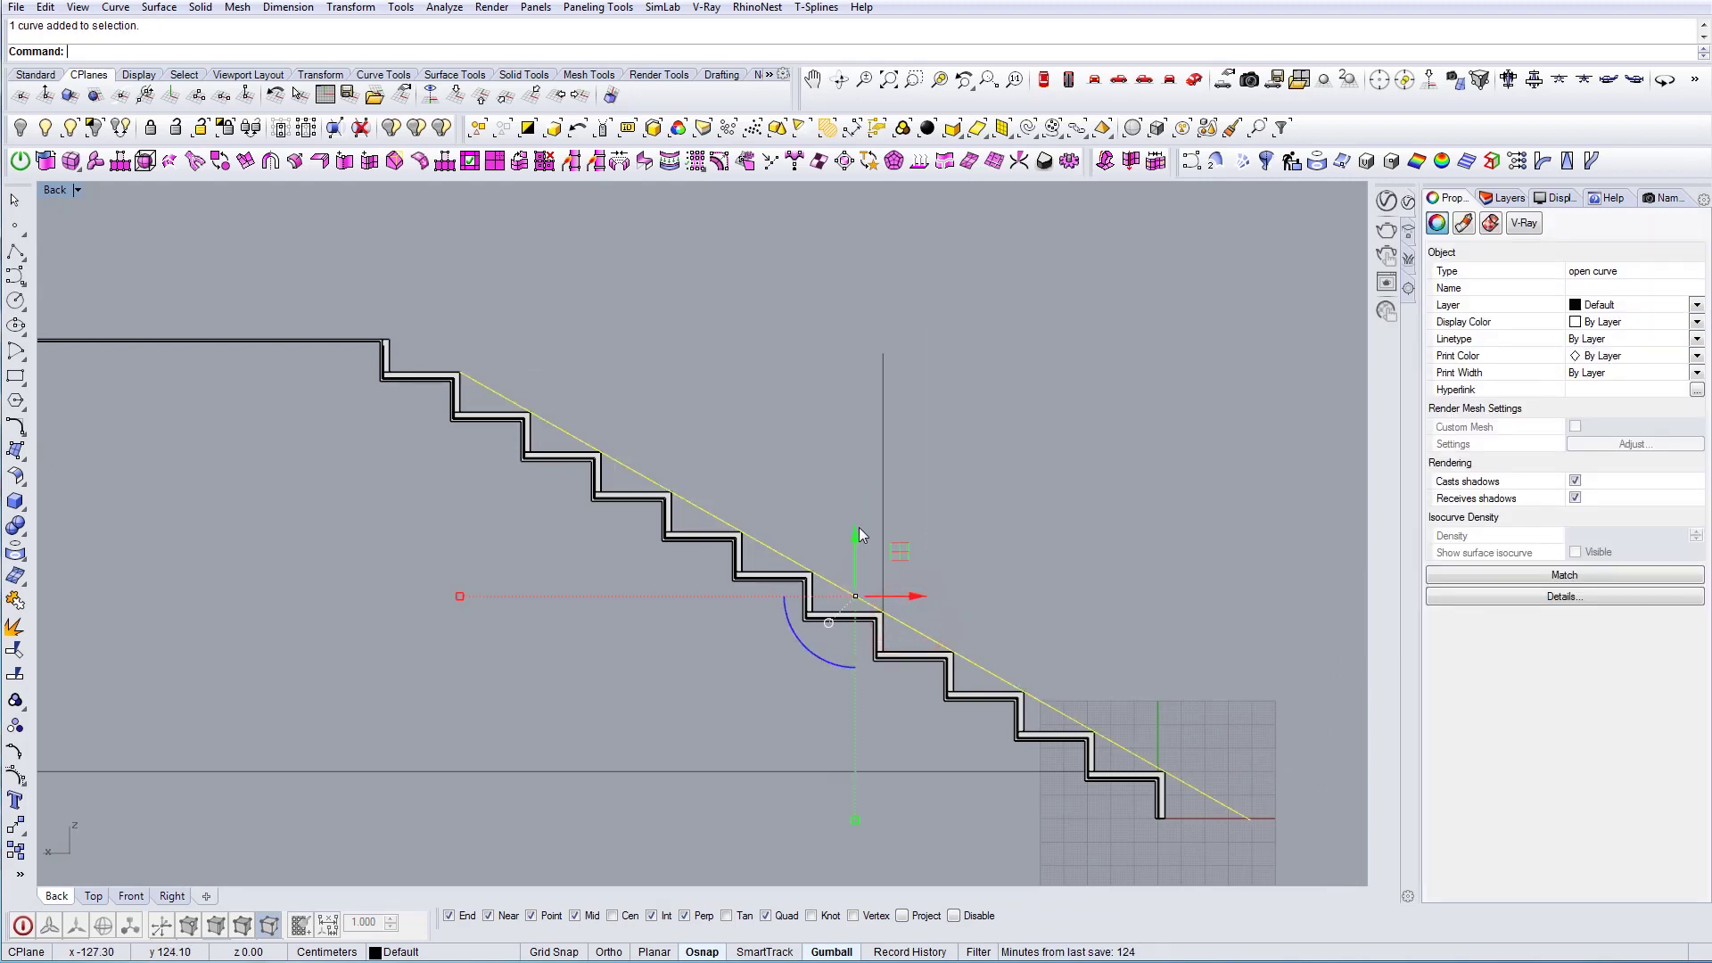
left_click_drag(858, 538, 854, 472)
type("m")
key("Return")
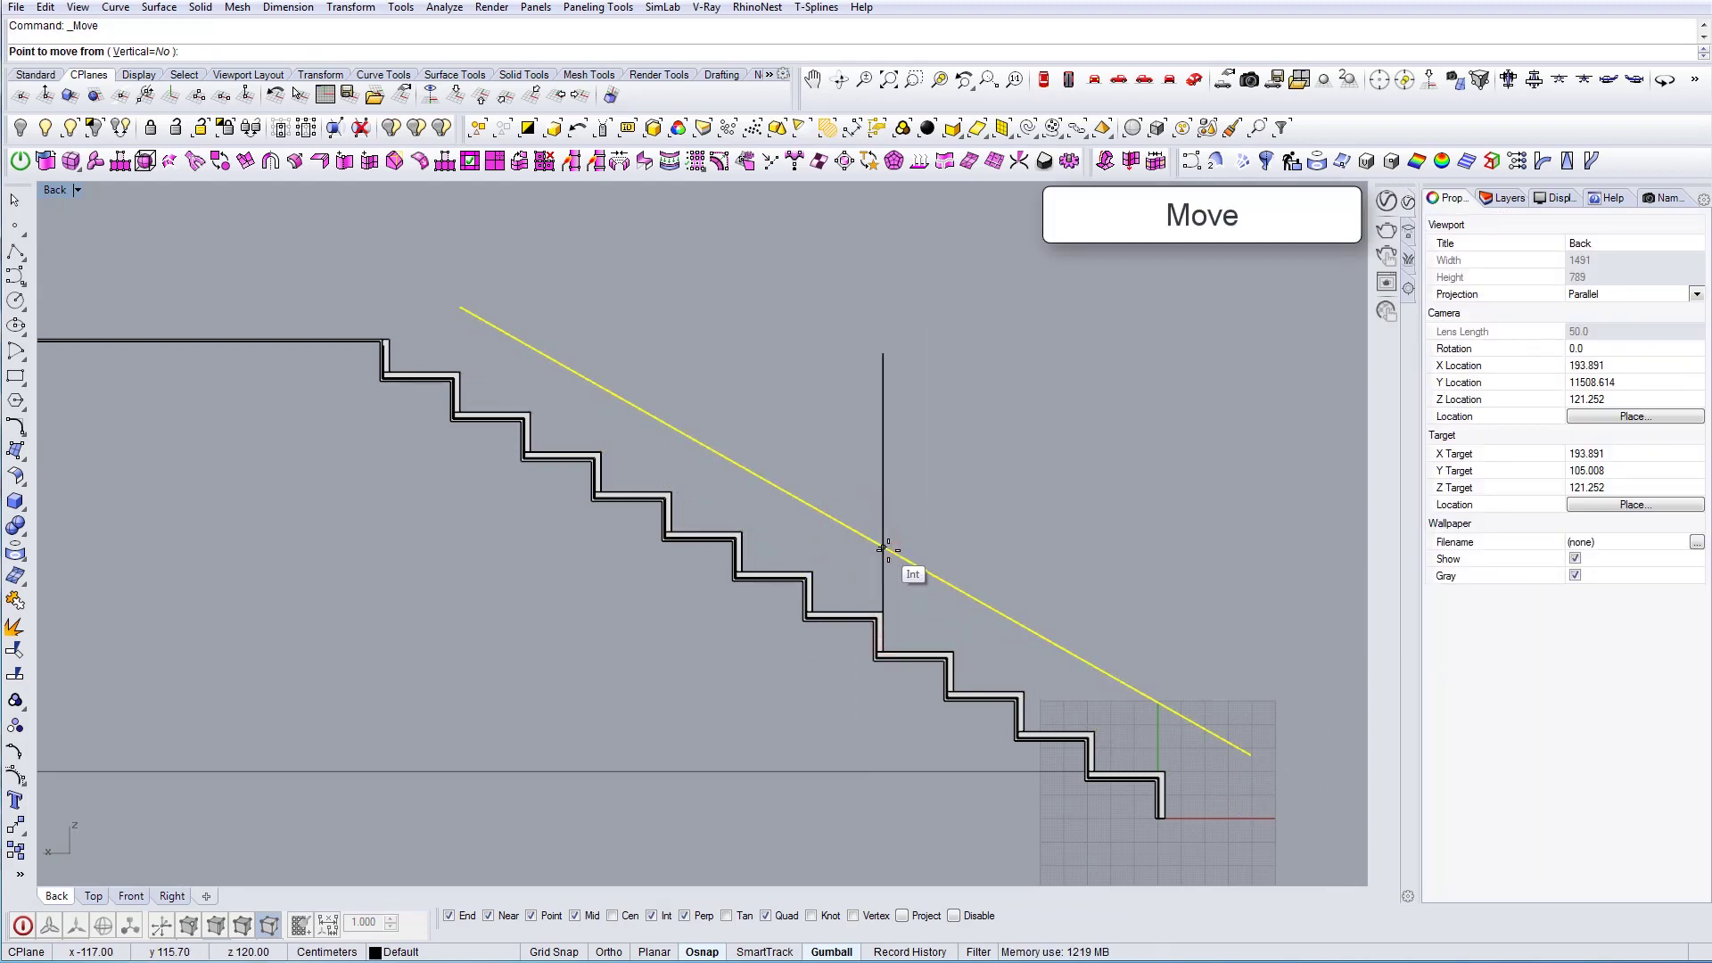
left_click(883, 549)
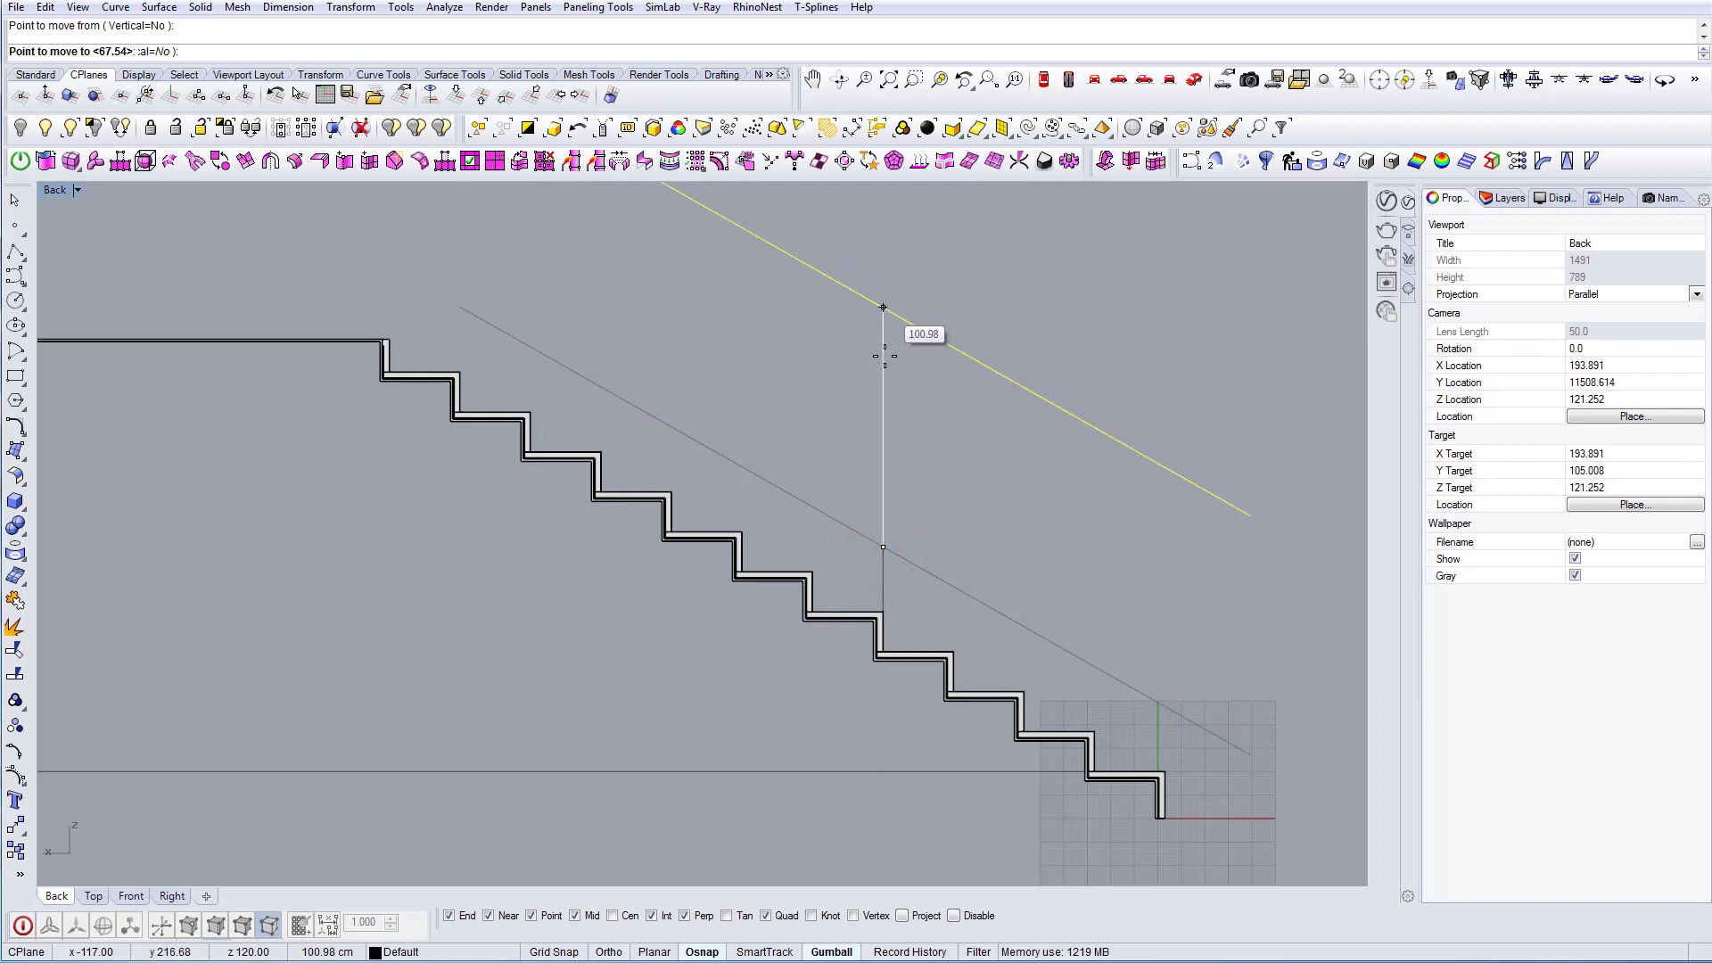
left_click(884, 356)
scroll(928, 509, "down", 5)
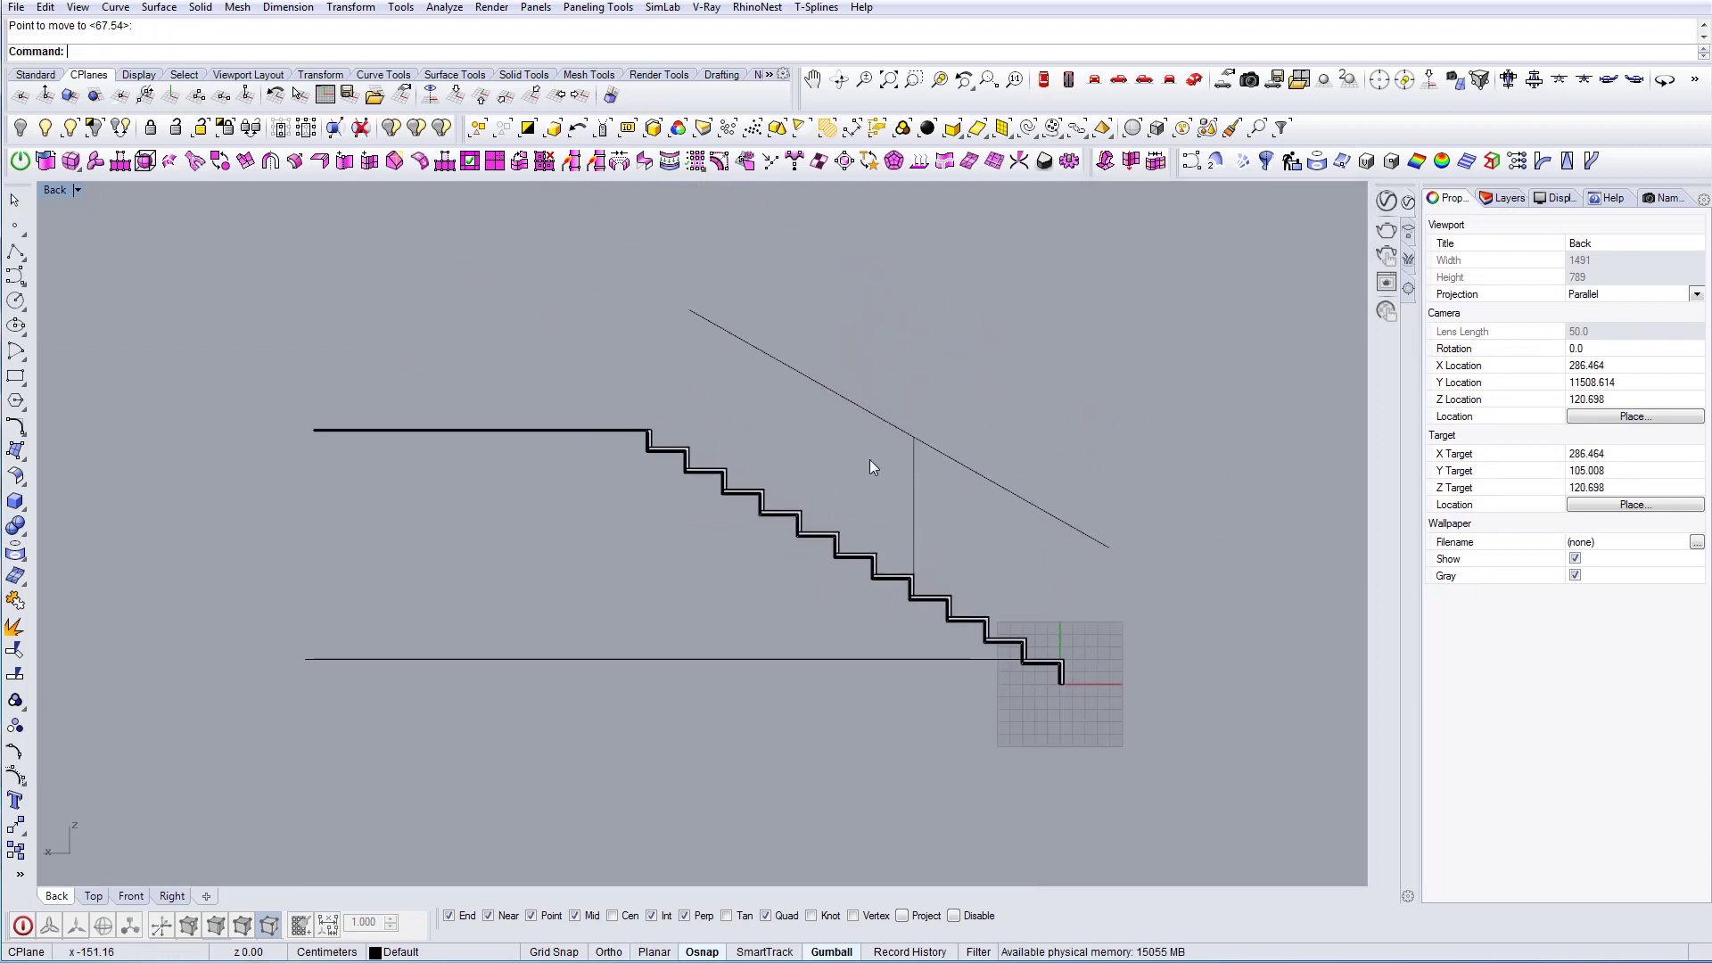
Copy the vertical line from its tread corner to the outer corner of the lowest tread
scroll(892, 481, "up", 2)
left_click(911, 499)
scroll(981, 575, "up", 1)
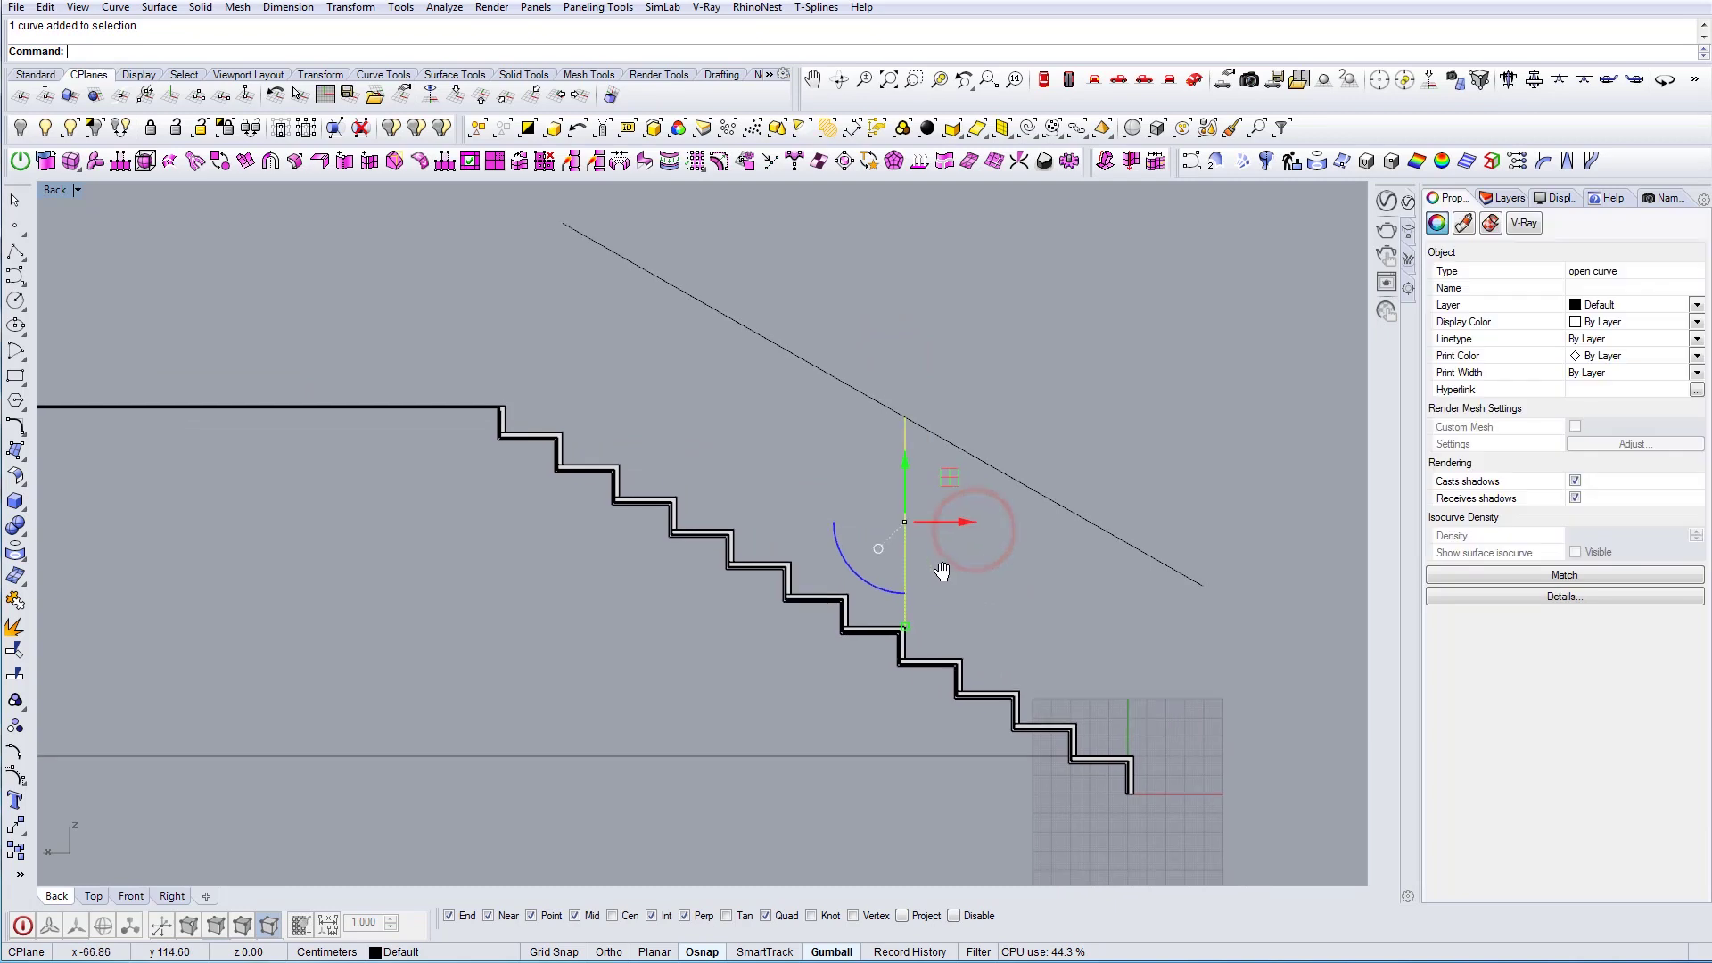
right_click_drag(942, 570, 883, 566)
scroll(869, 633, "up", 2)
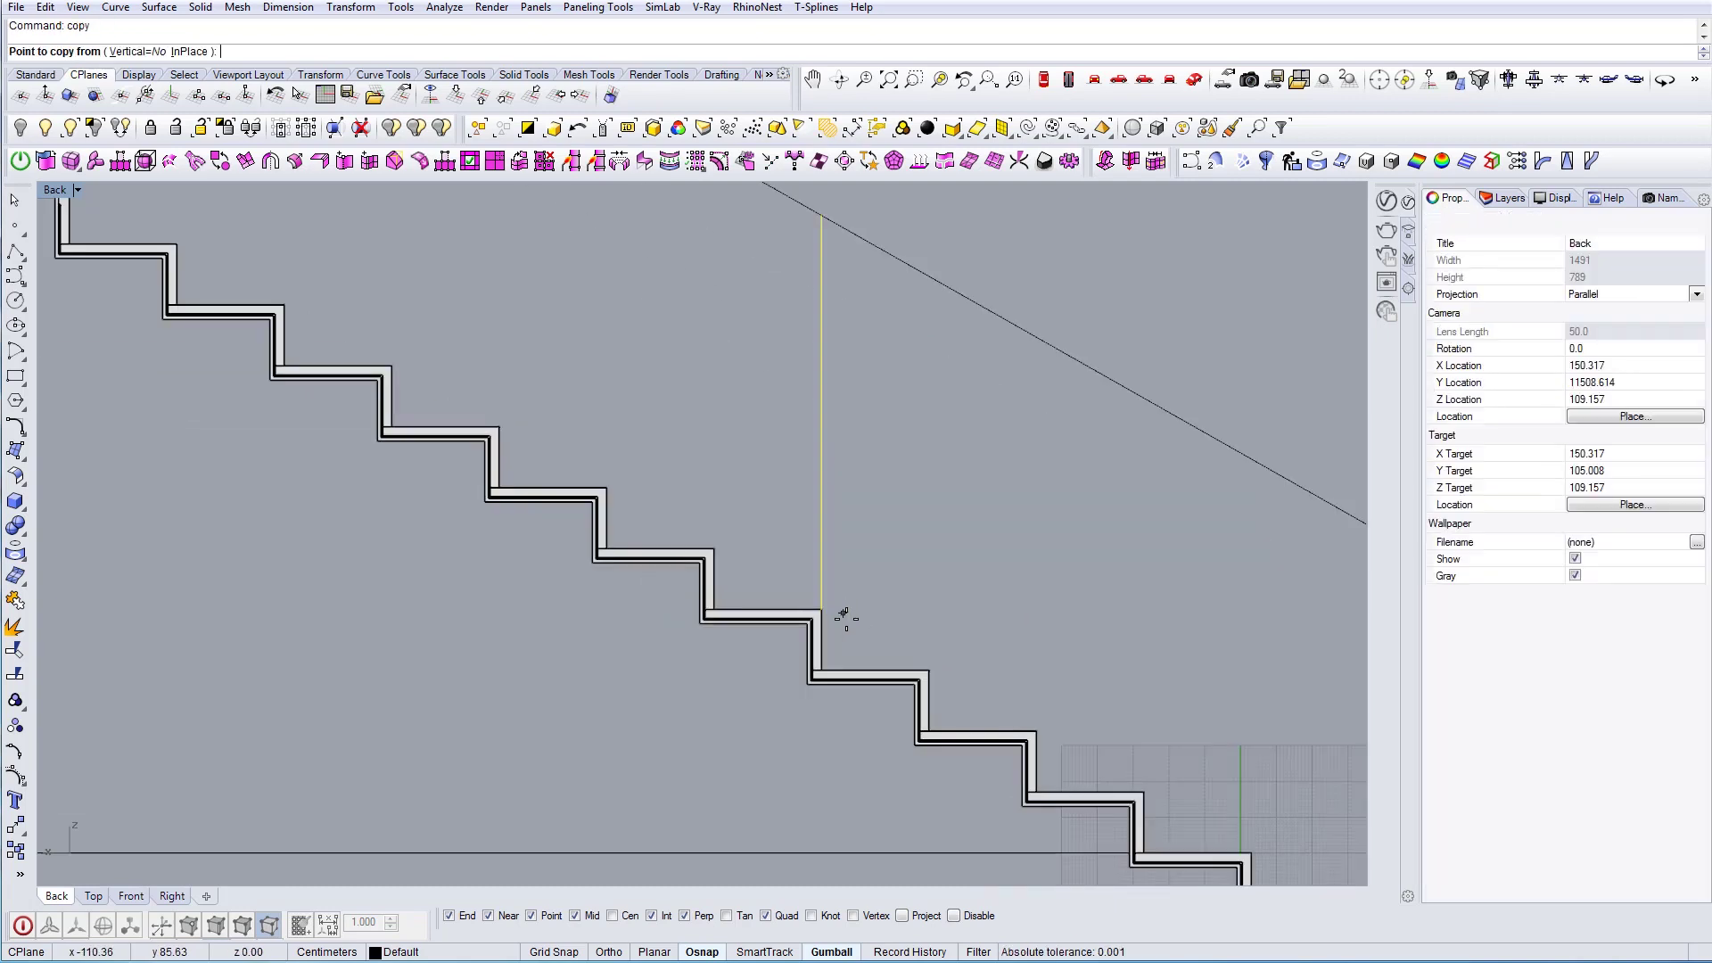
left_click(822, 612)
scroll(822, 612, "down", 1)
scroll(1128, 777, "up", 1)
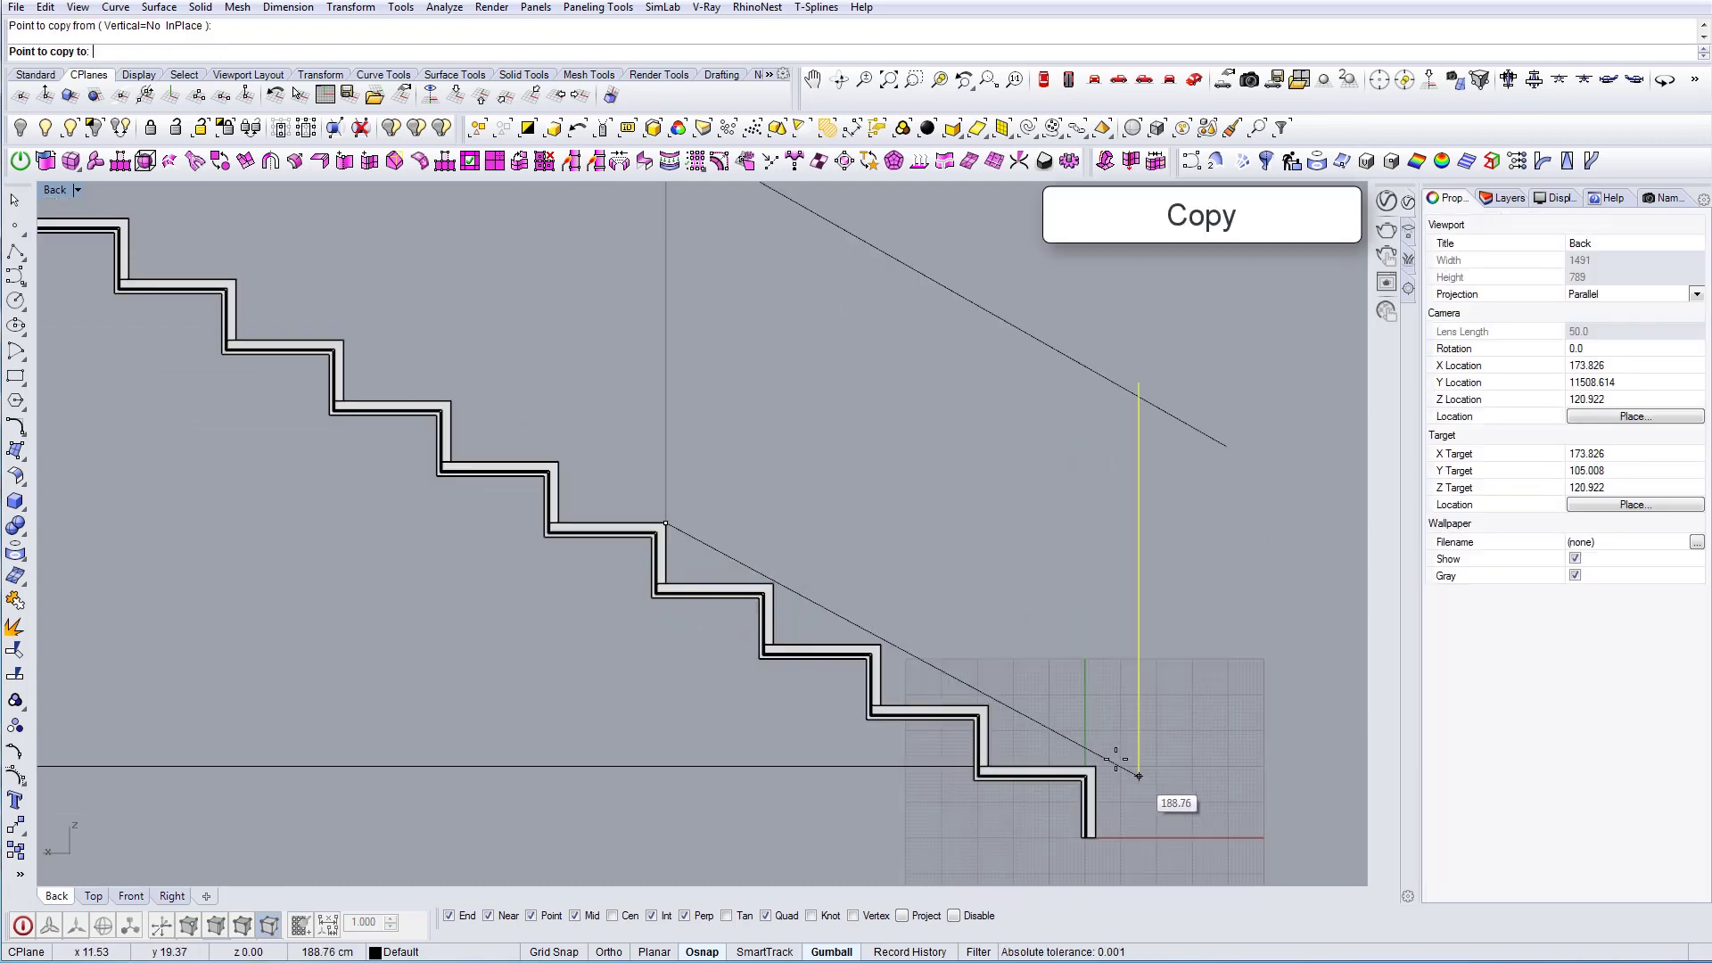
right_click(1107, 756)
left_click_drag(1142, 680, 1047, 649)
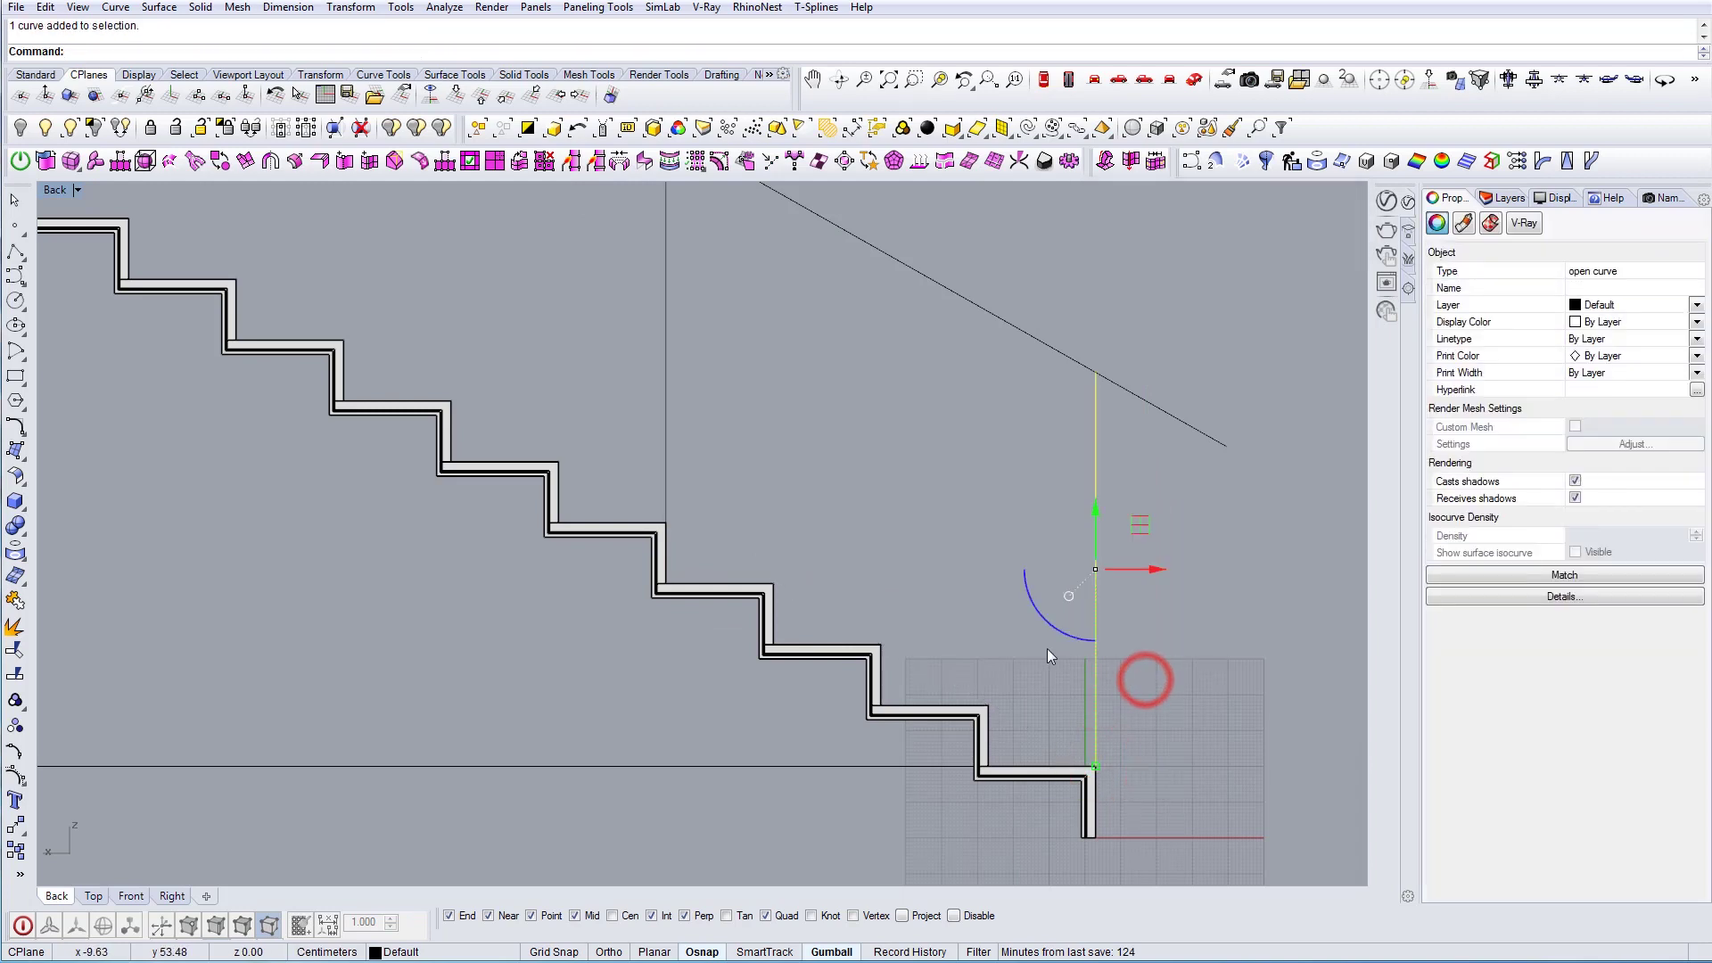
scroll(1045, 650, "down", 10)
Copy the lowest vertical line down to the foot of the first riser at ground level and select both overlapping lines
right_click_drag(1005, 670, 882, 638)
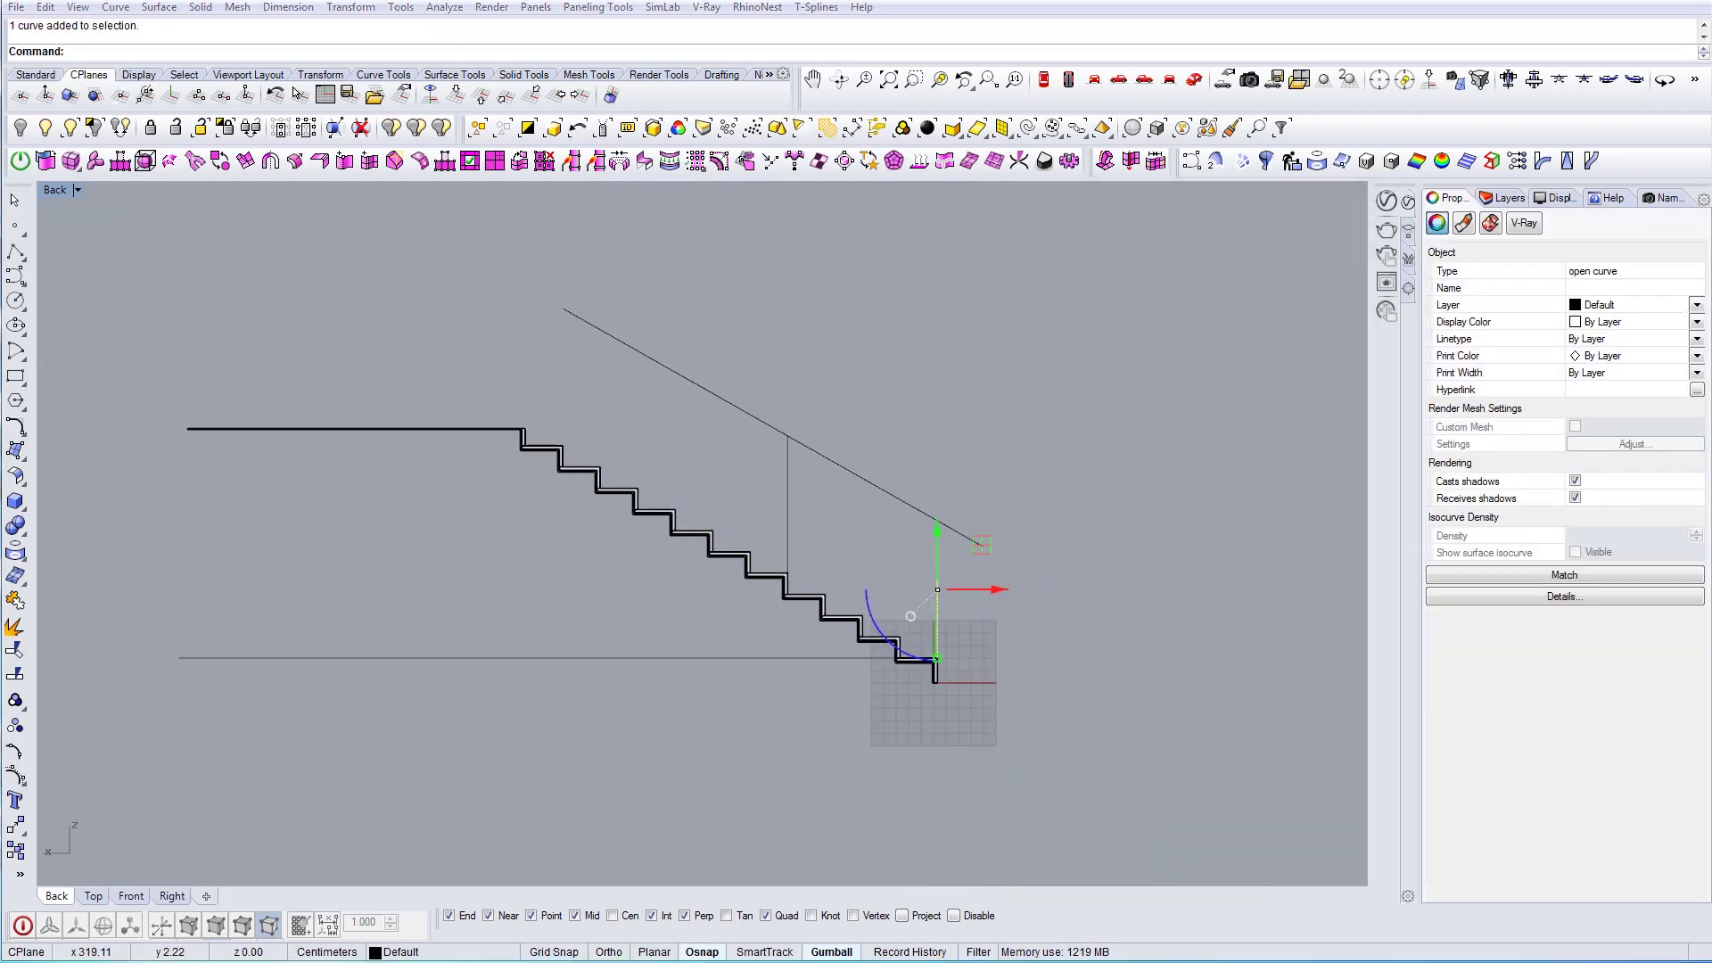
scroll(960, 648, "up", 4)
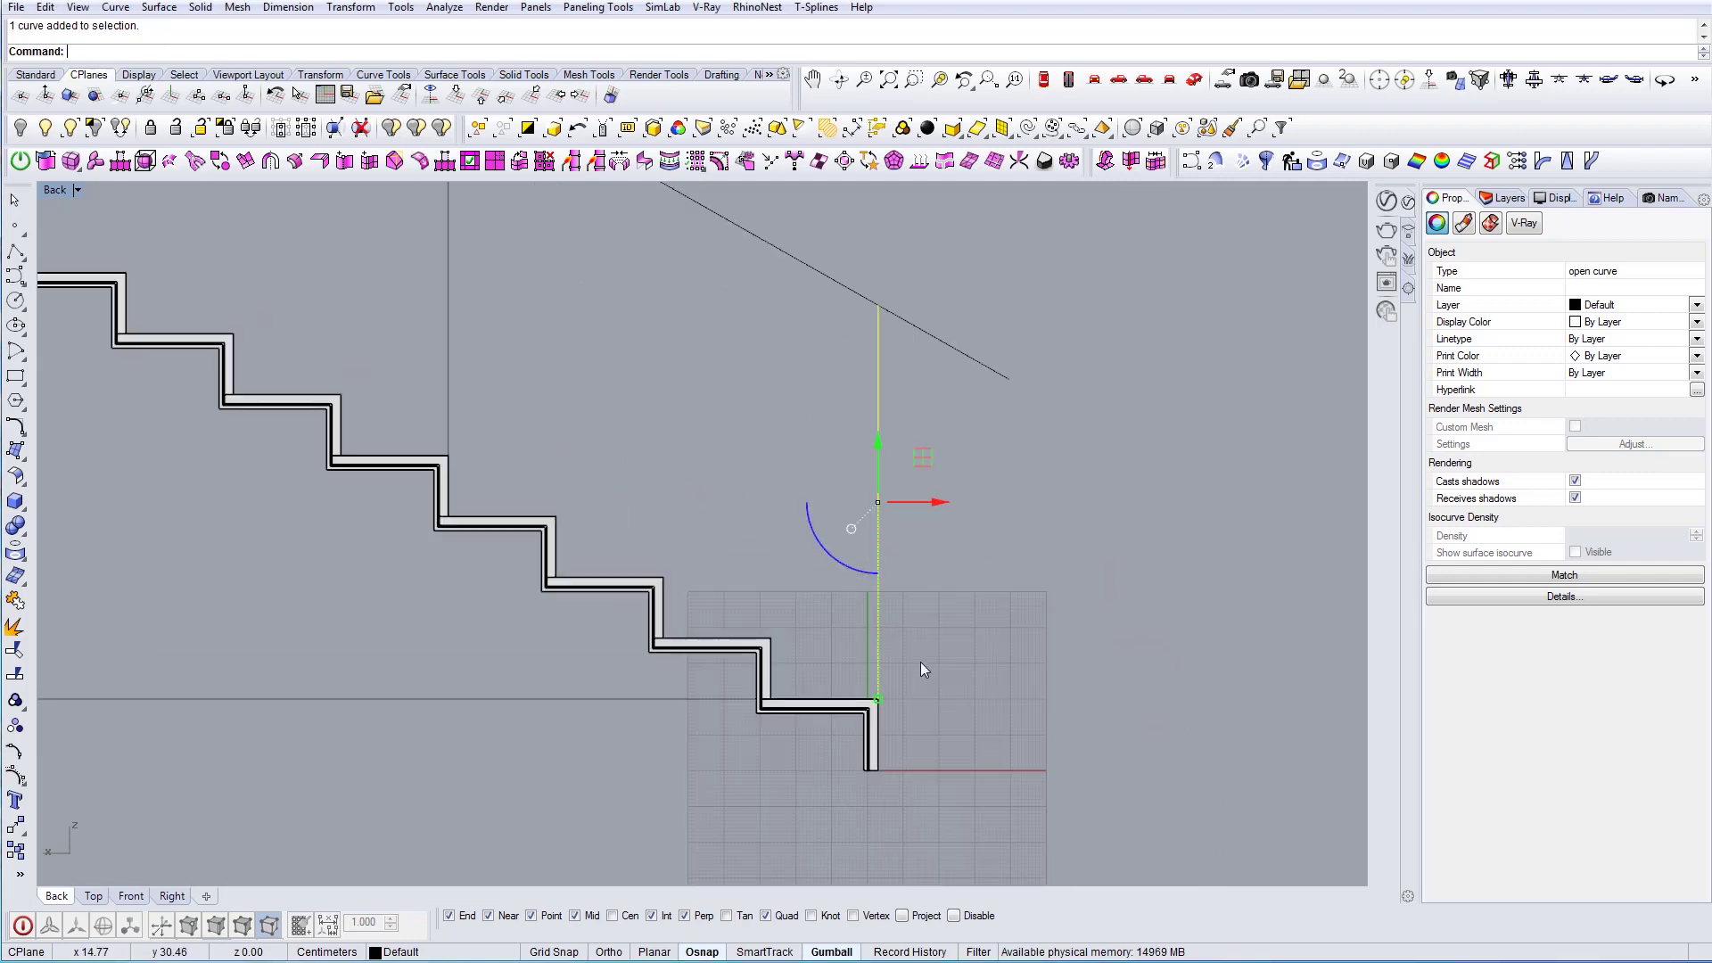
right_click_drag(929, 533, 949, 545)
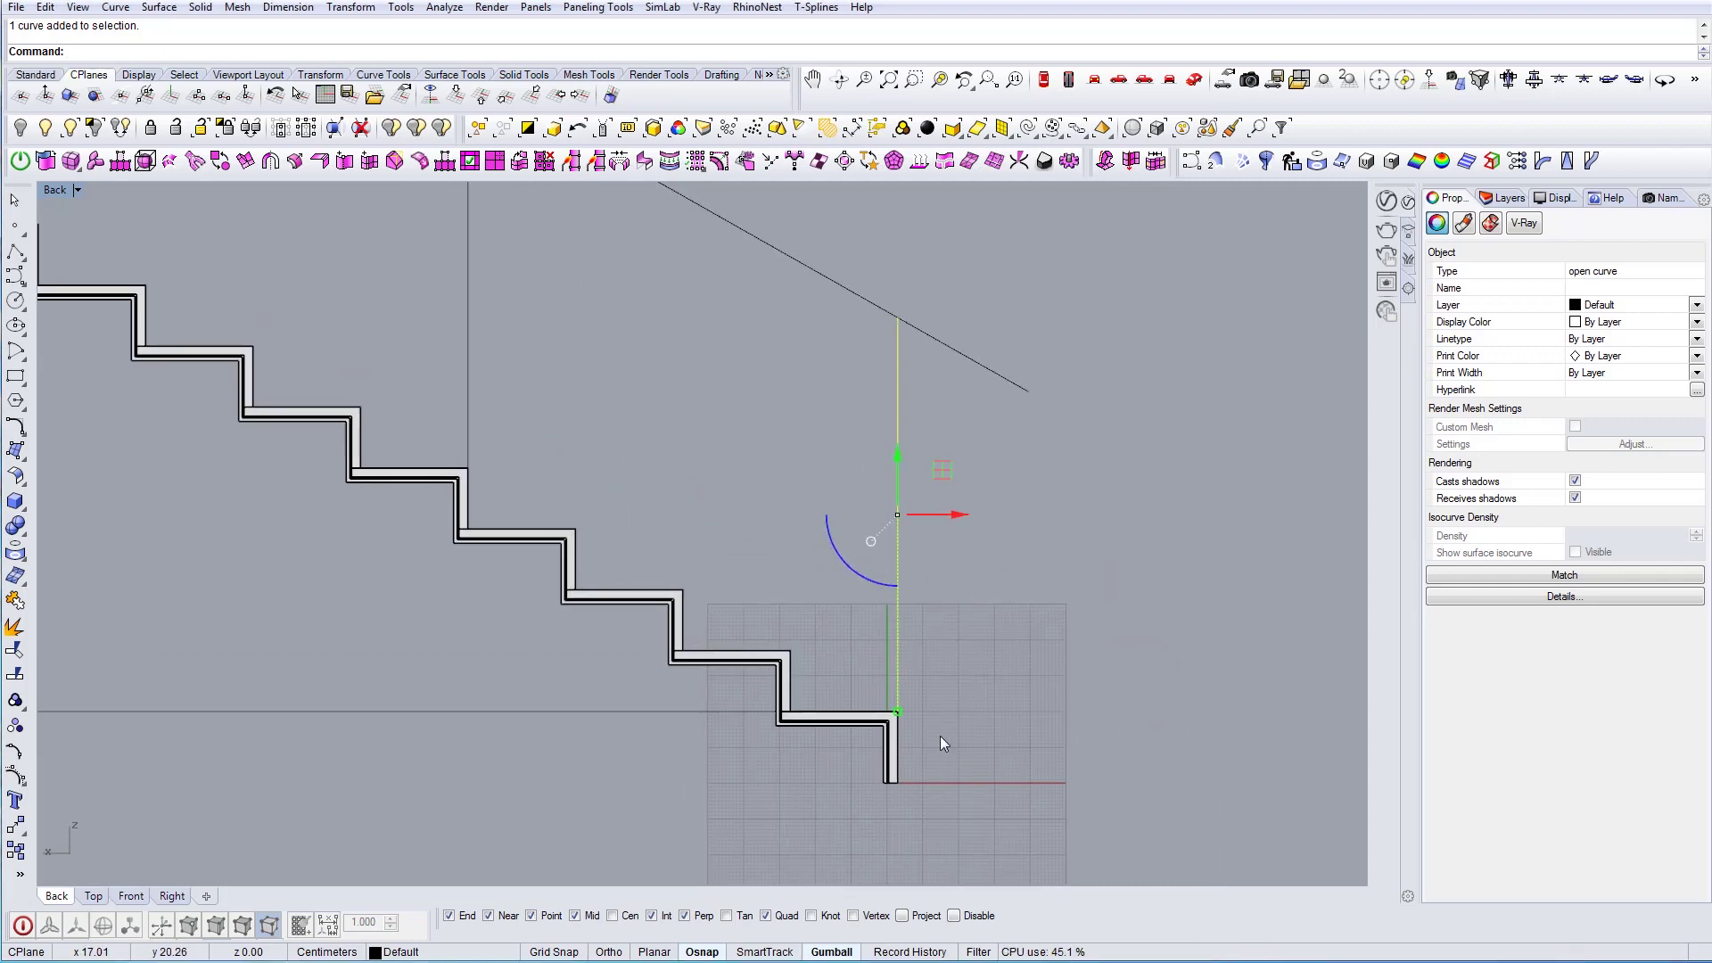
scroll(911, 730, "up", 2)
left_click(890, 706)
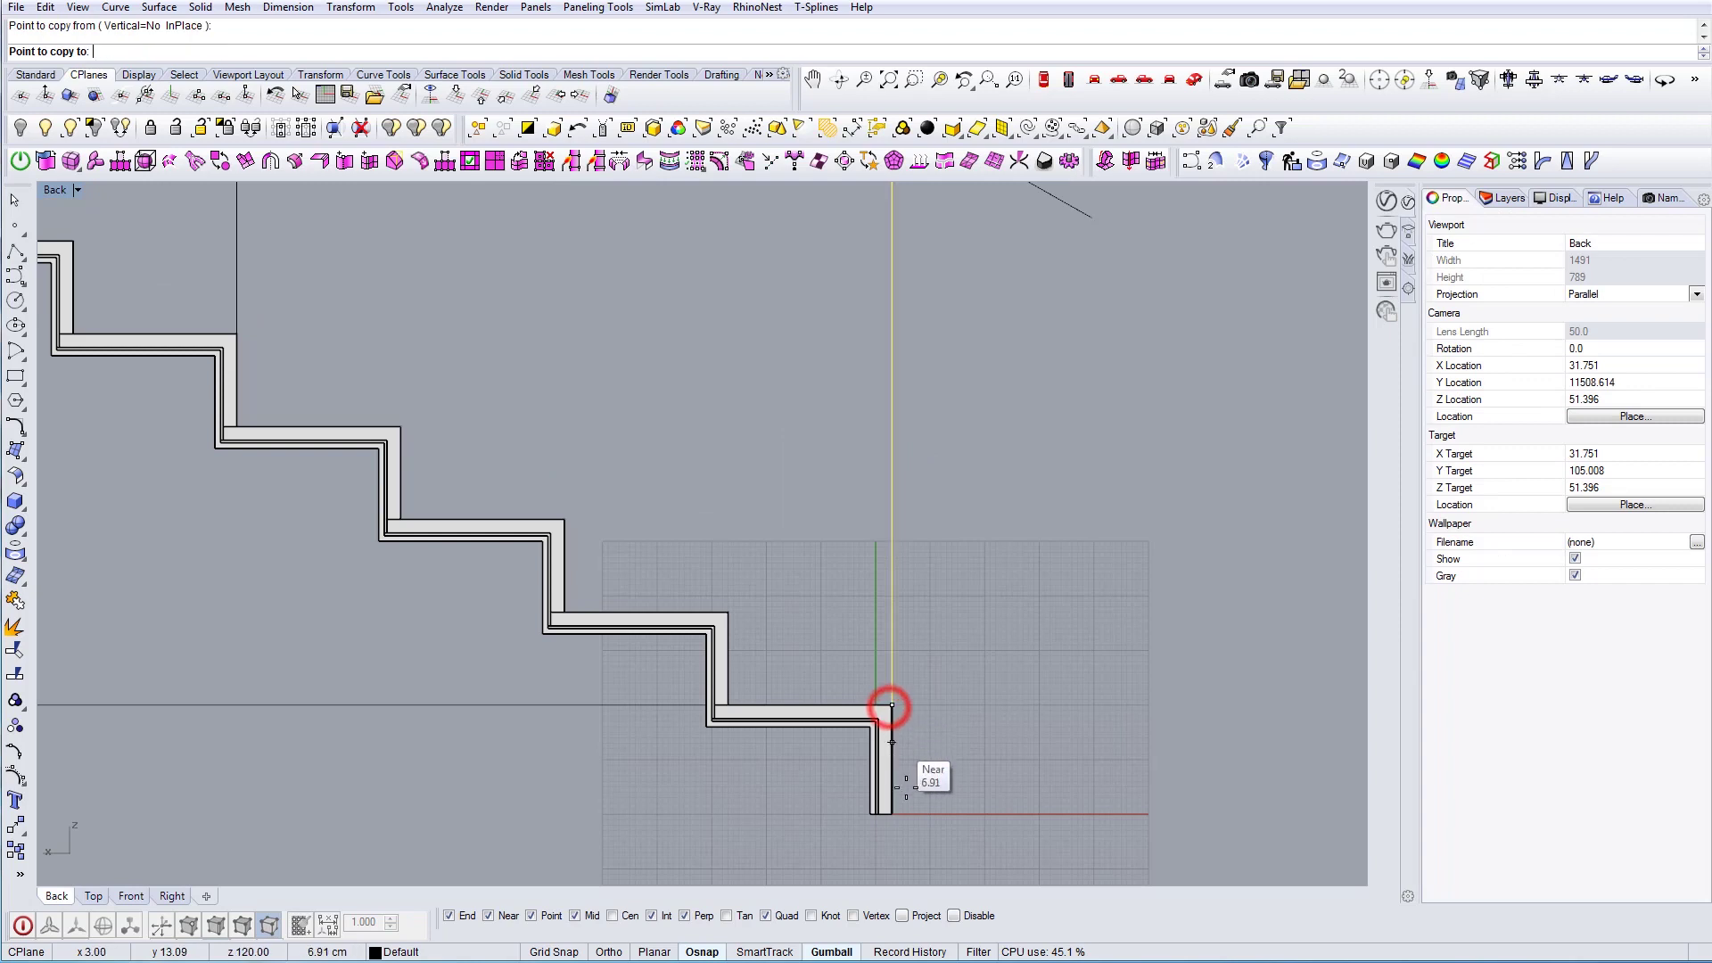
left_click(893, 812)
right_click(948, 634)
scroll(934, 550, "down", 3)
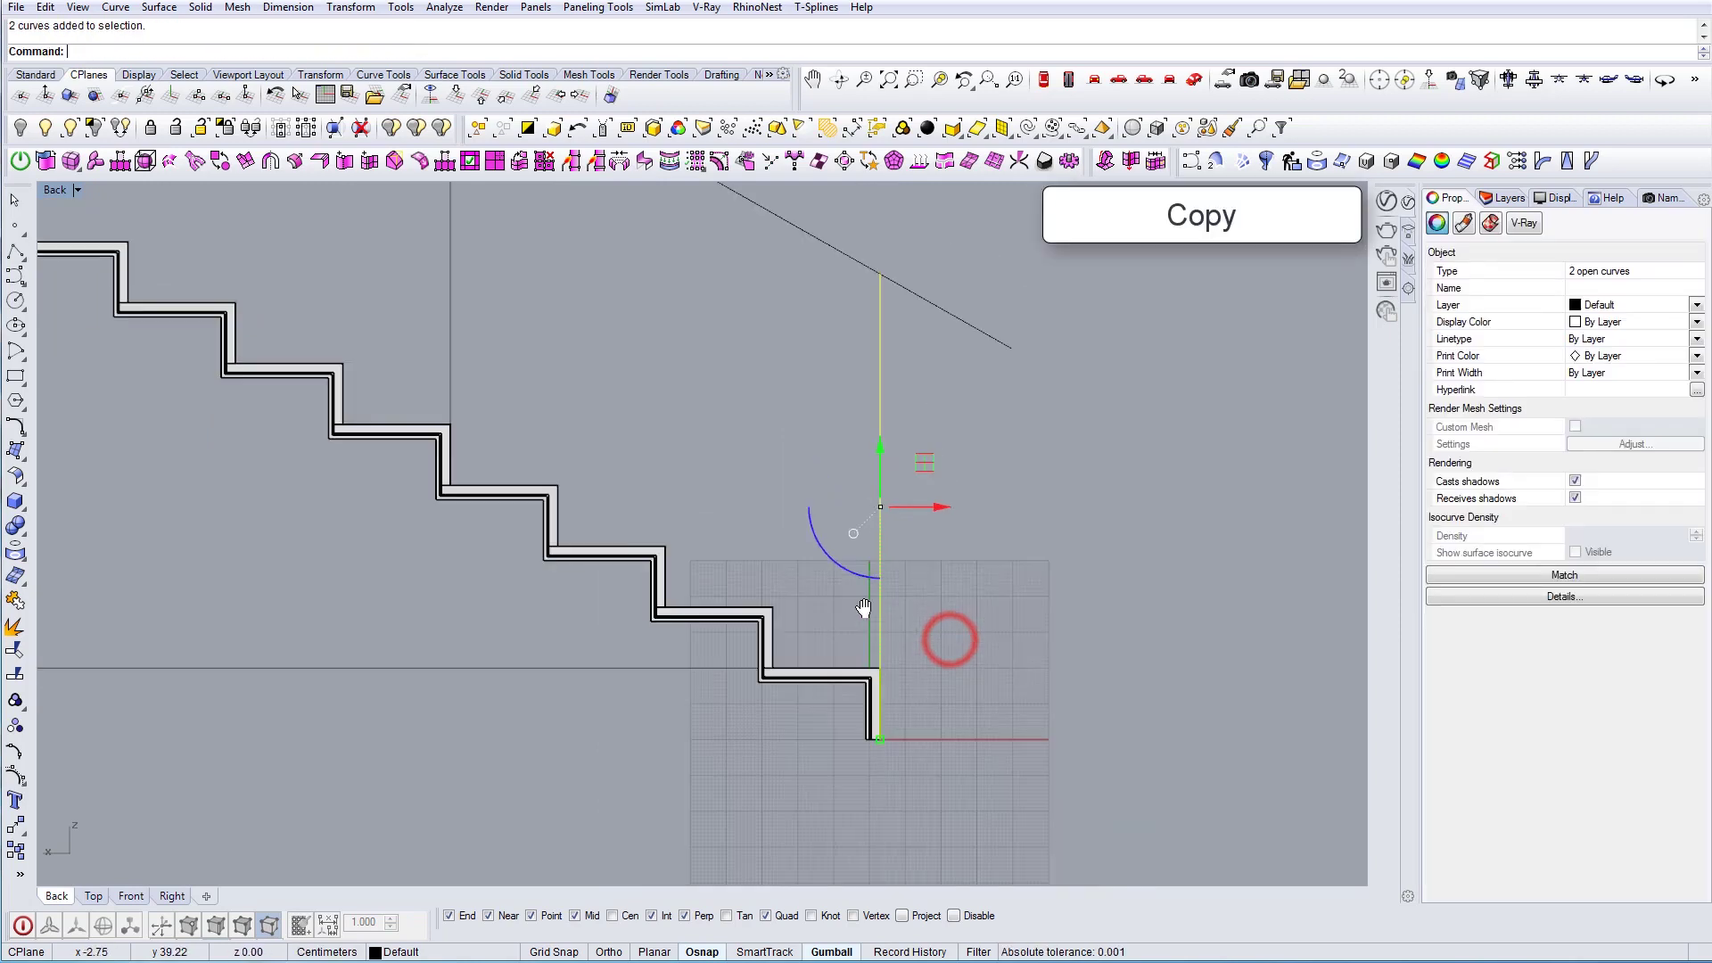
Shift the two overlapping lines outward from the first riser and trim the excess where they meet the sloped handrail line
left_click_drag(950, 532, 972, 537)
scroll(1063, 543, "down", 2)
left_click_drag(968, 422, 967, 421)
right_click(999, 459)
left_click_drag(1102, 577, 1050, 490)
left_click(1021, 492)
right_click(1063, 538)
scroll(1061, 537, "down", 6)
scroll(1032, 522, "up", 6)
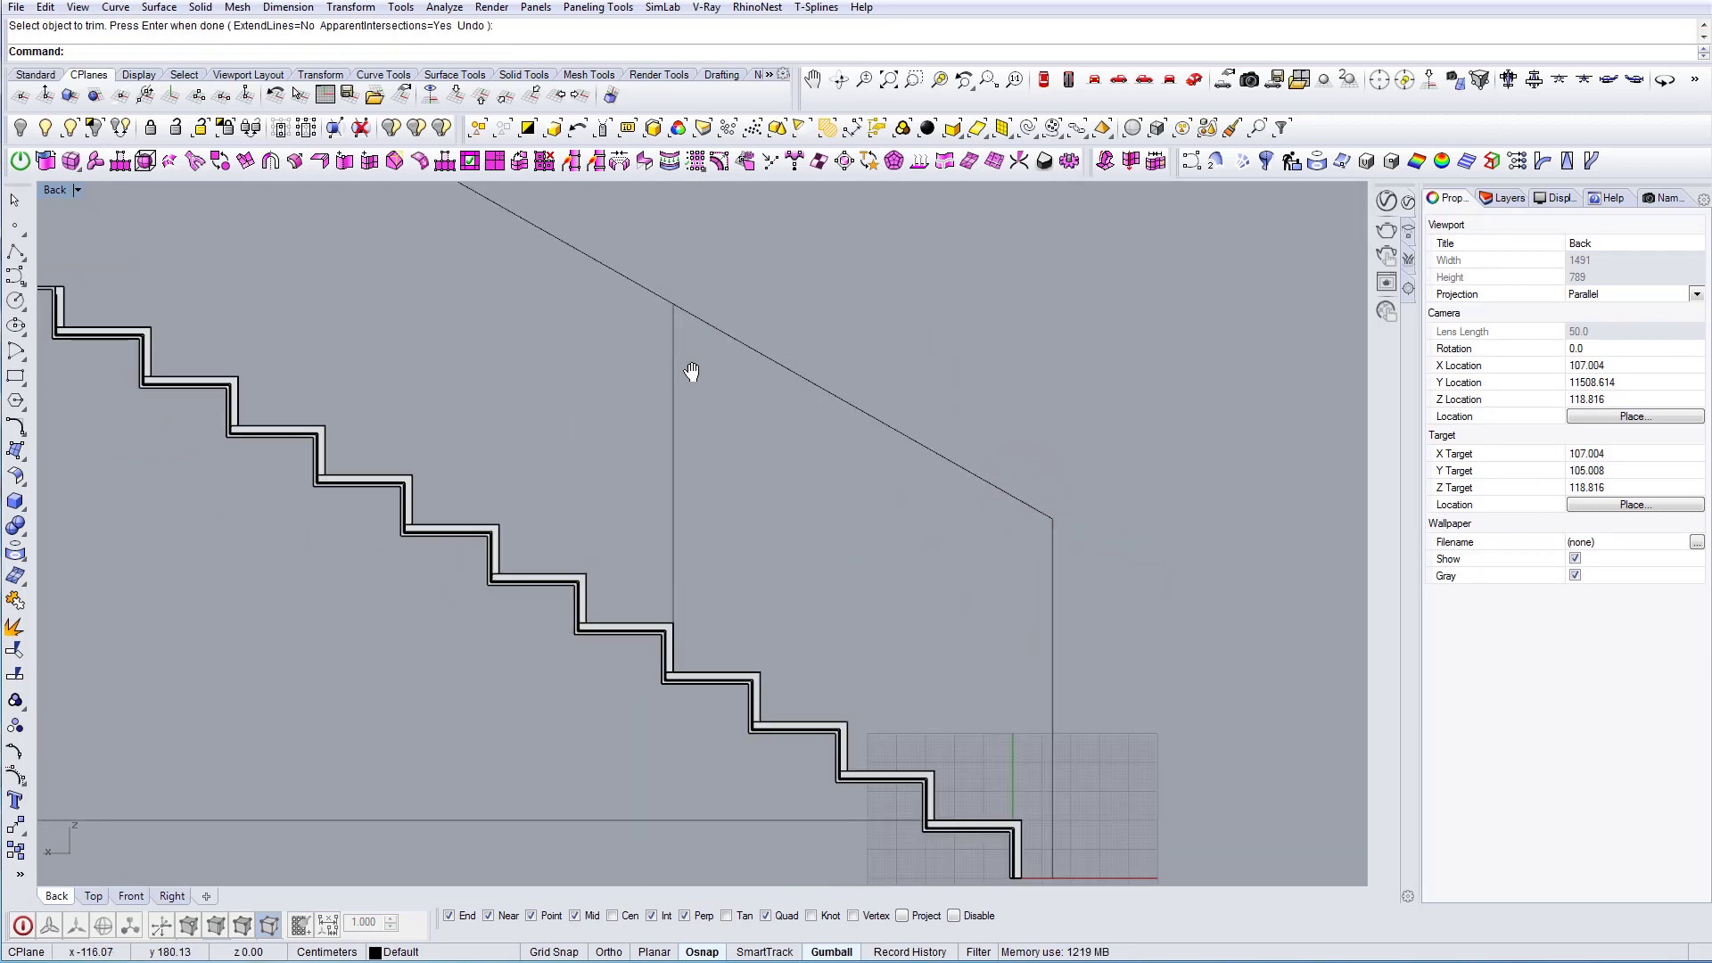
Copy the middle vertical line to the top corner at the landing's edge
right_click_drag(687, 364, 1101, 685)
right_click_drag(596, 365, 721, 462)
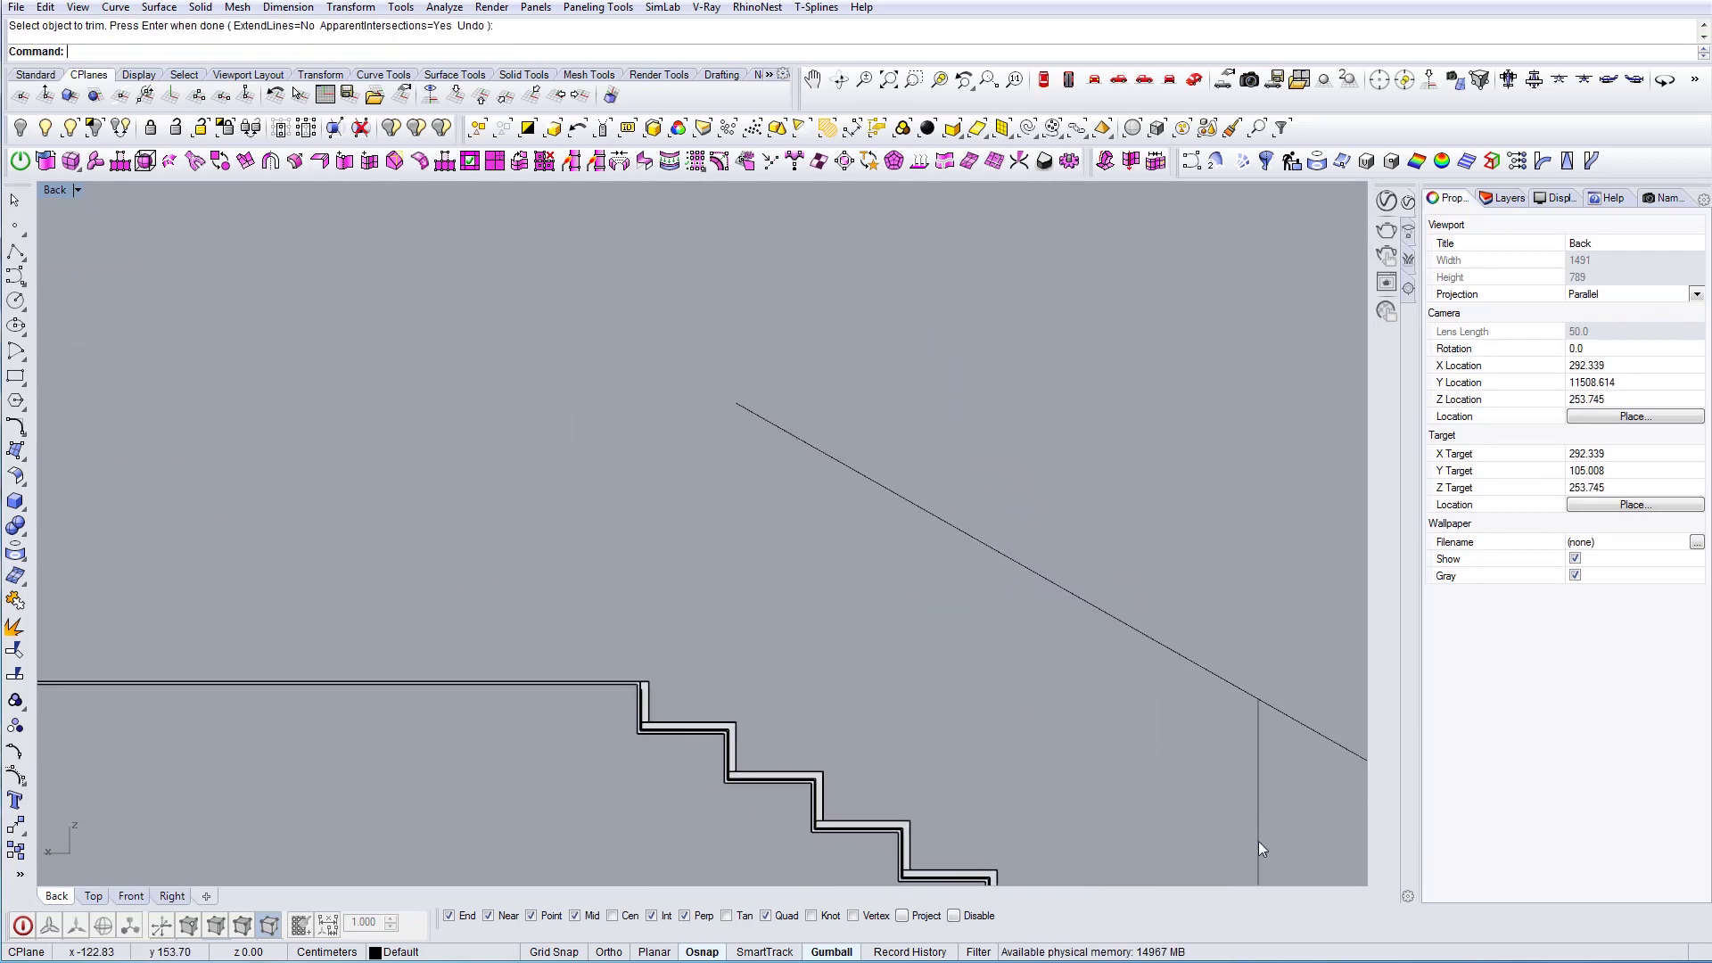
left_click_drag(1259, 839, 1207, 815)
key("ctrl+z")
right_click_drag(1182, 807, 1103, 534)
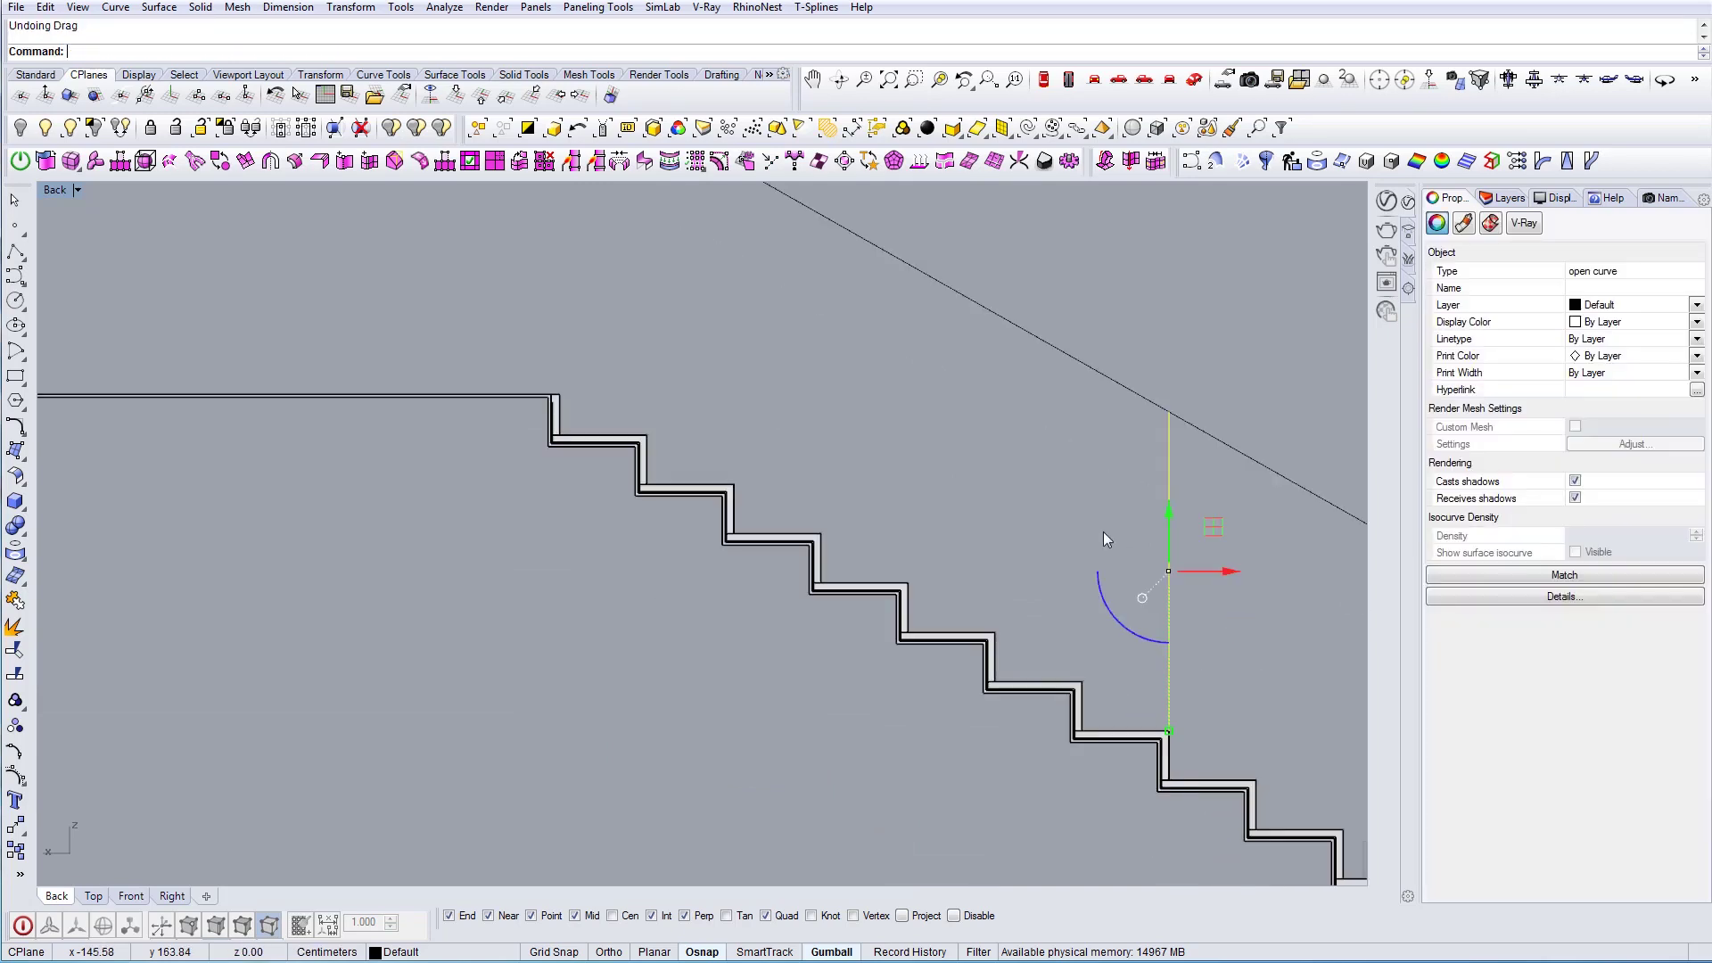
left_click(1174, 729)
left_click(567, 384)
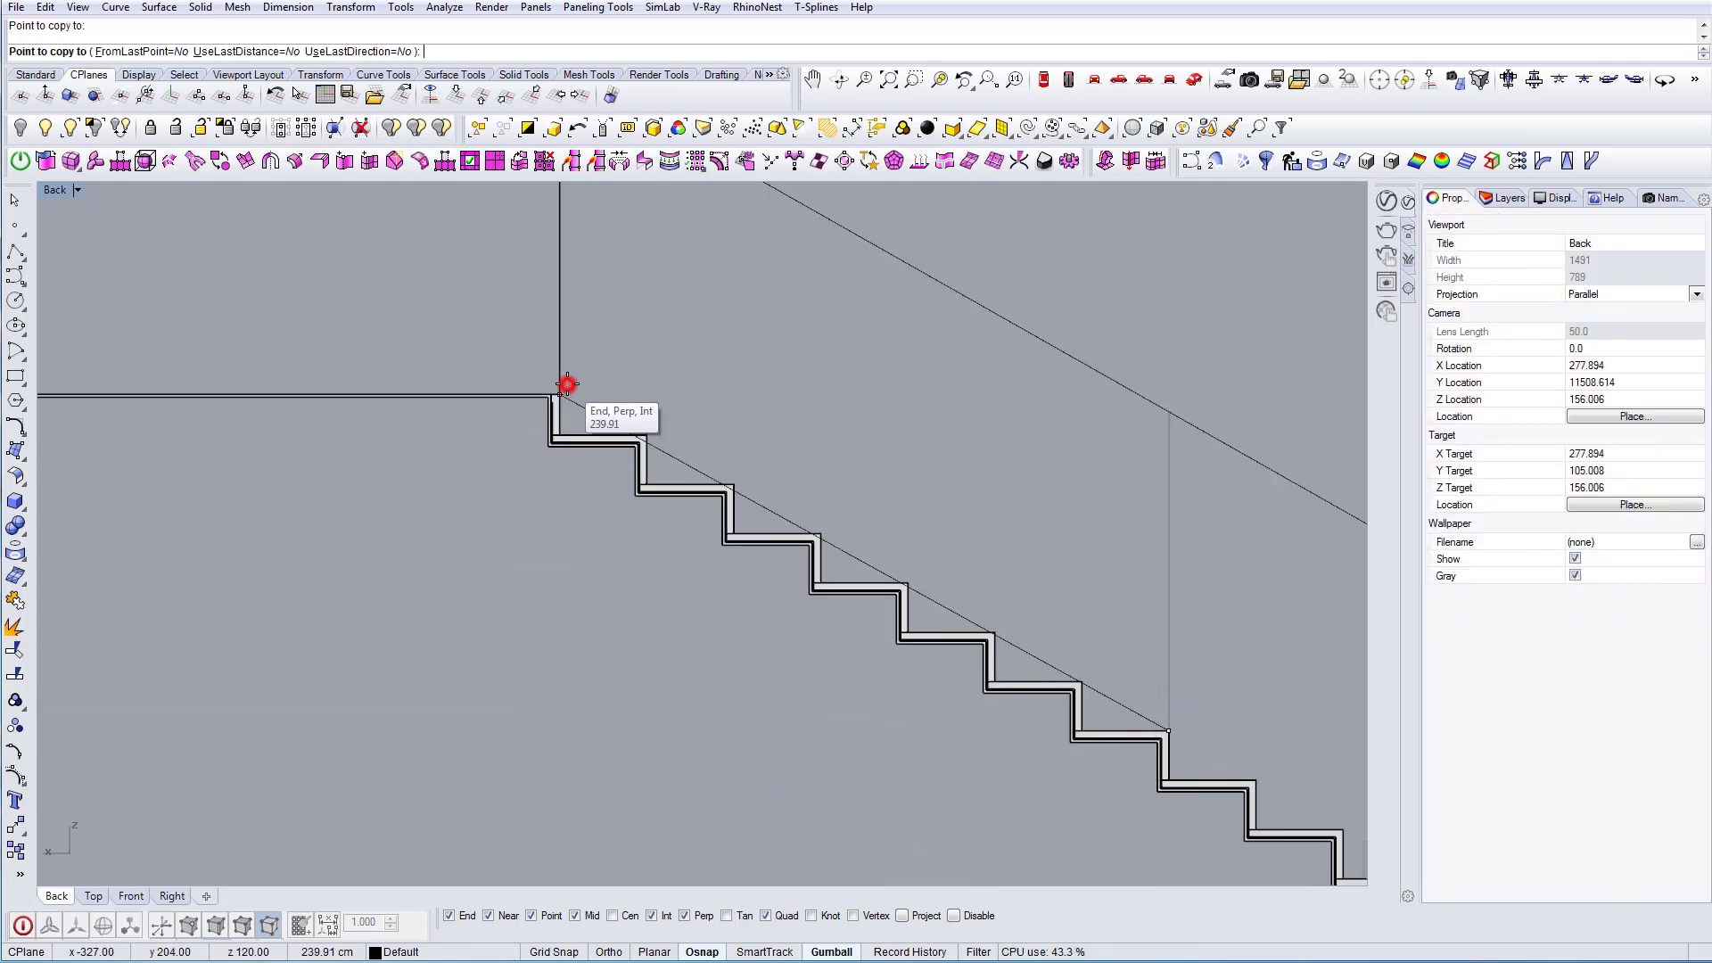
right_click_drag(787, 587, 798, 479)
scroll(799, 466, "down", 4)
scroll(780, 412, "up", 4)
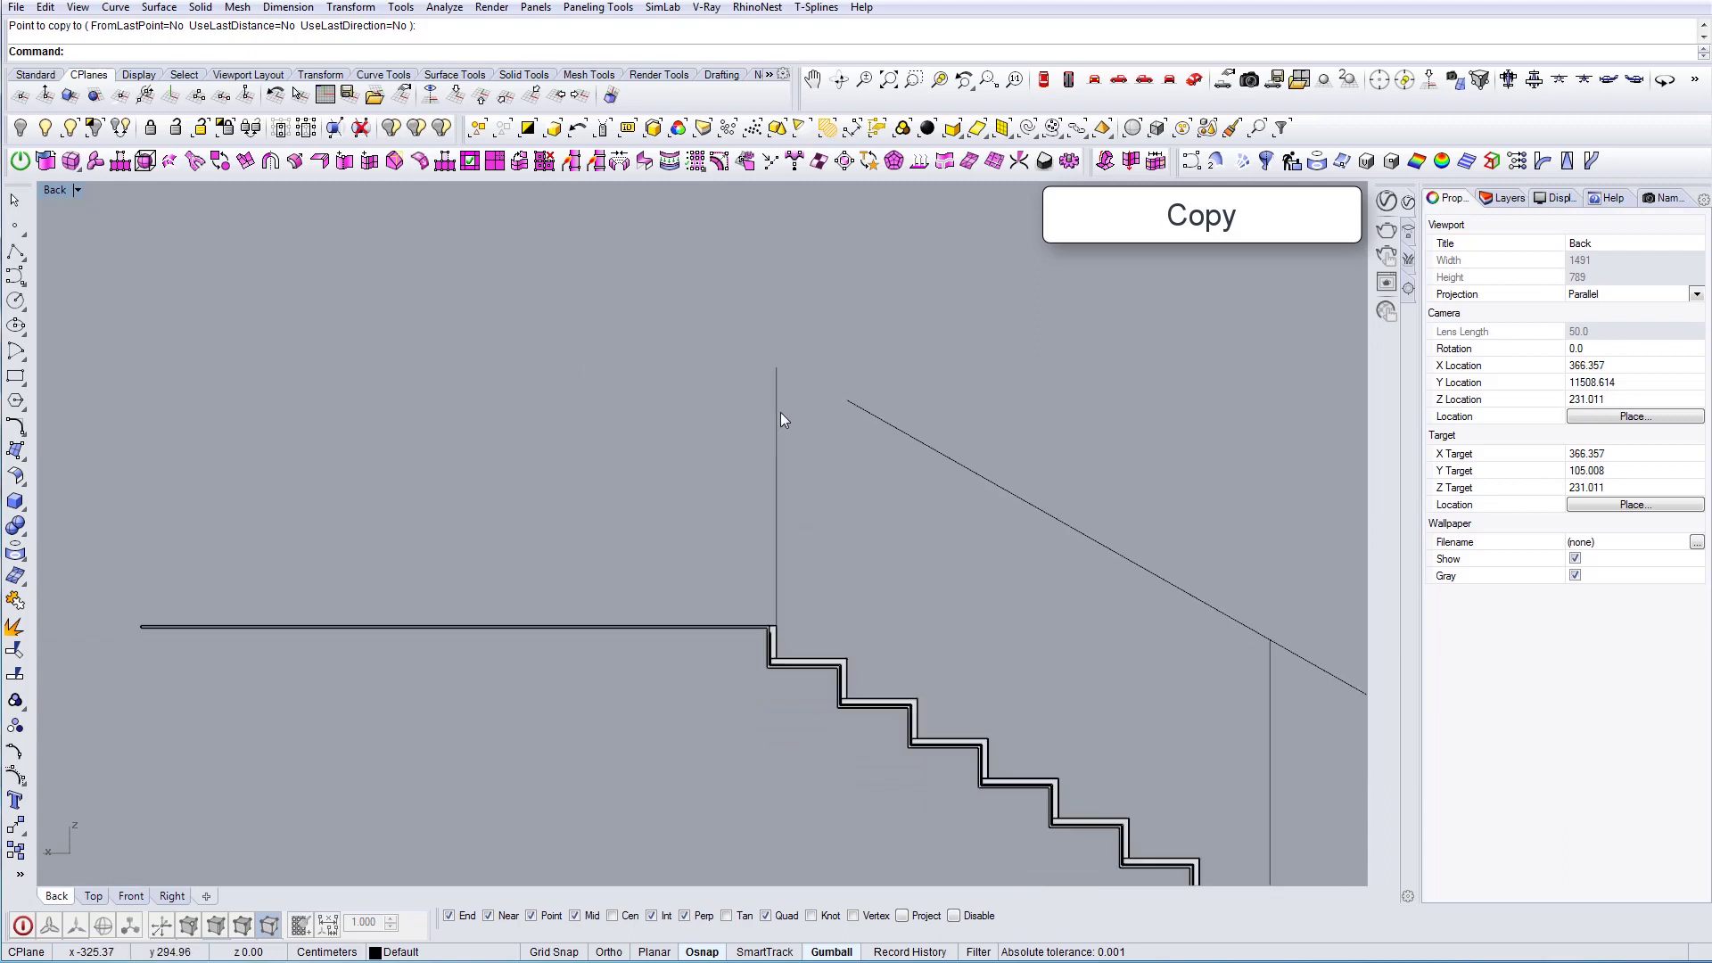
Fillet the sloped handrail line with the landing's vertical line at radius 0, so they meet in a sharp corner
right_click_drag(820, 412, 832, 473)
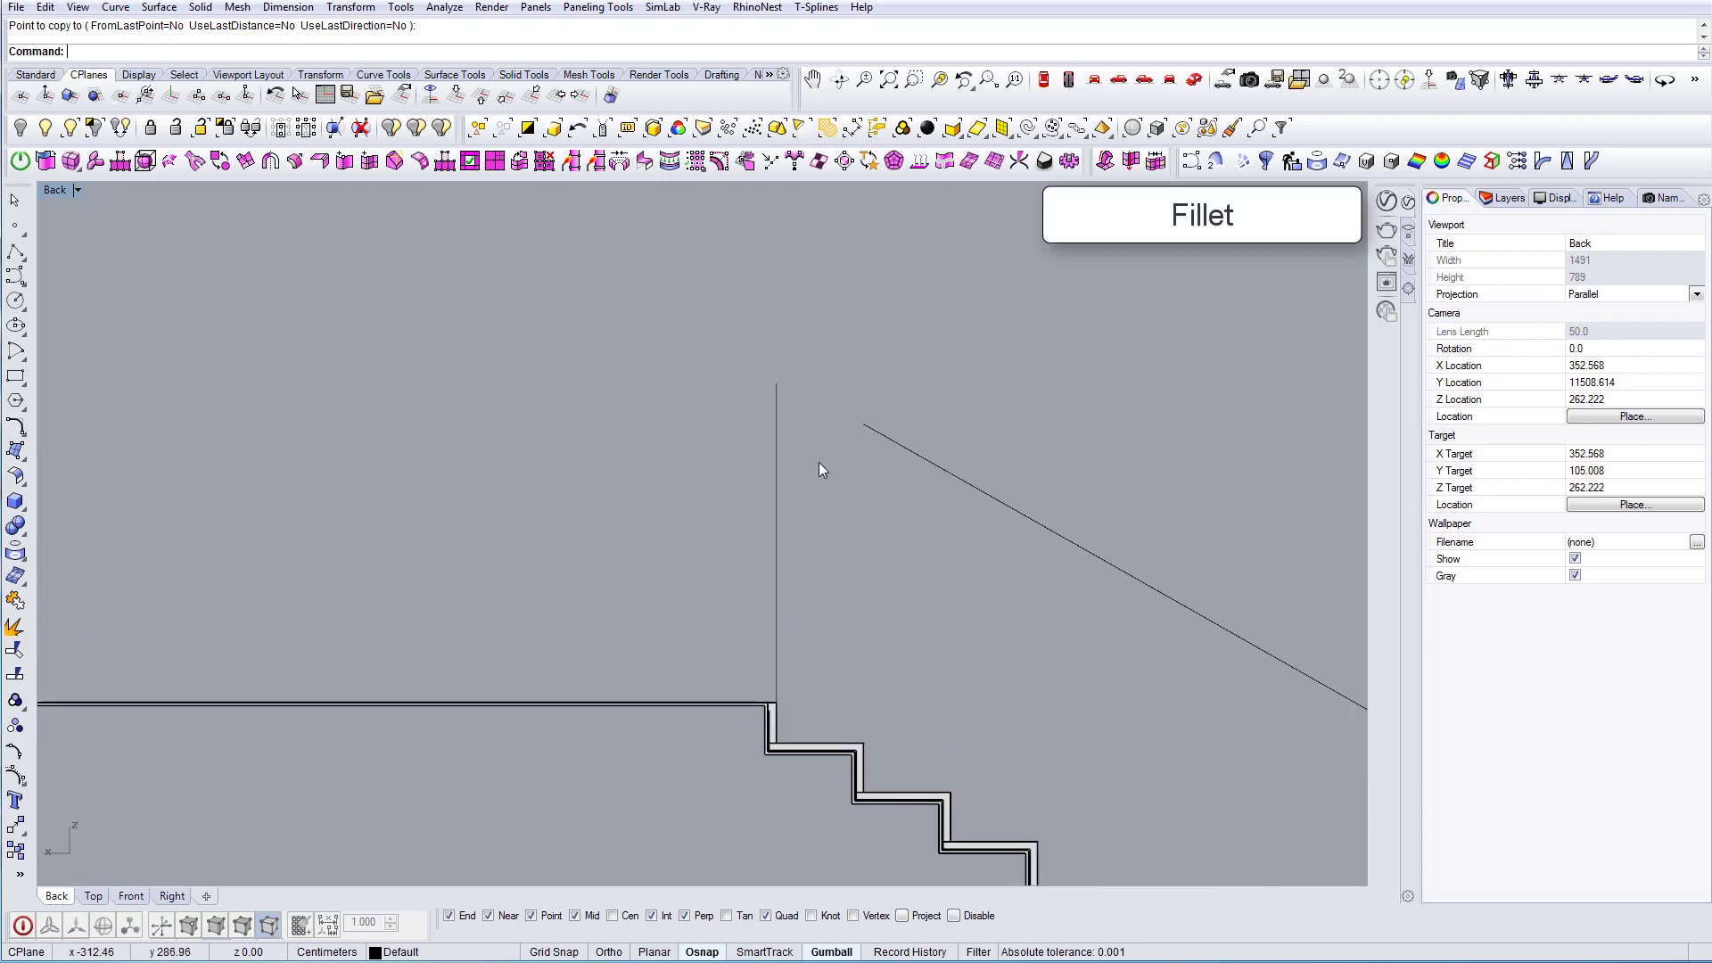
type("F")
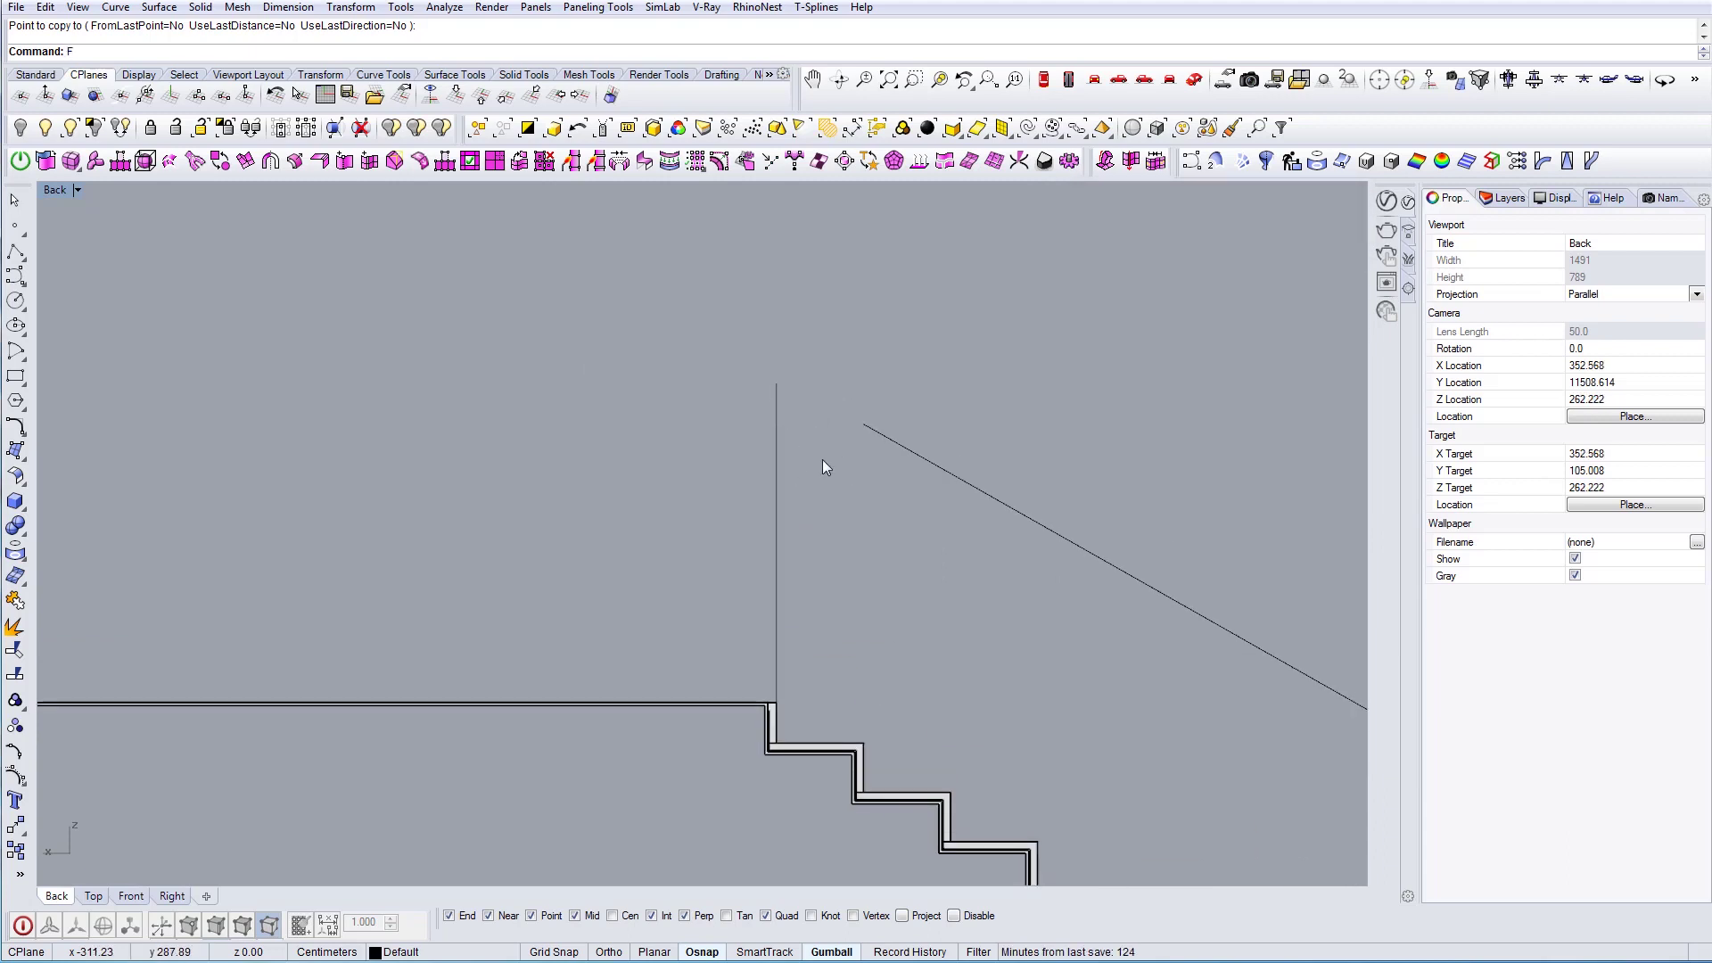
type("illet")
key("Return")
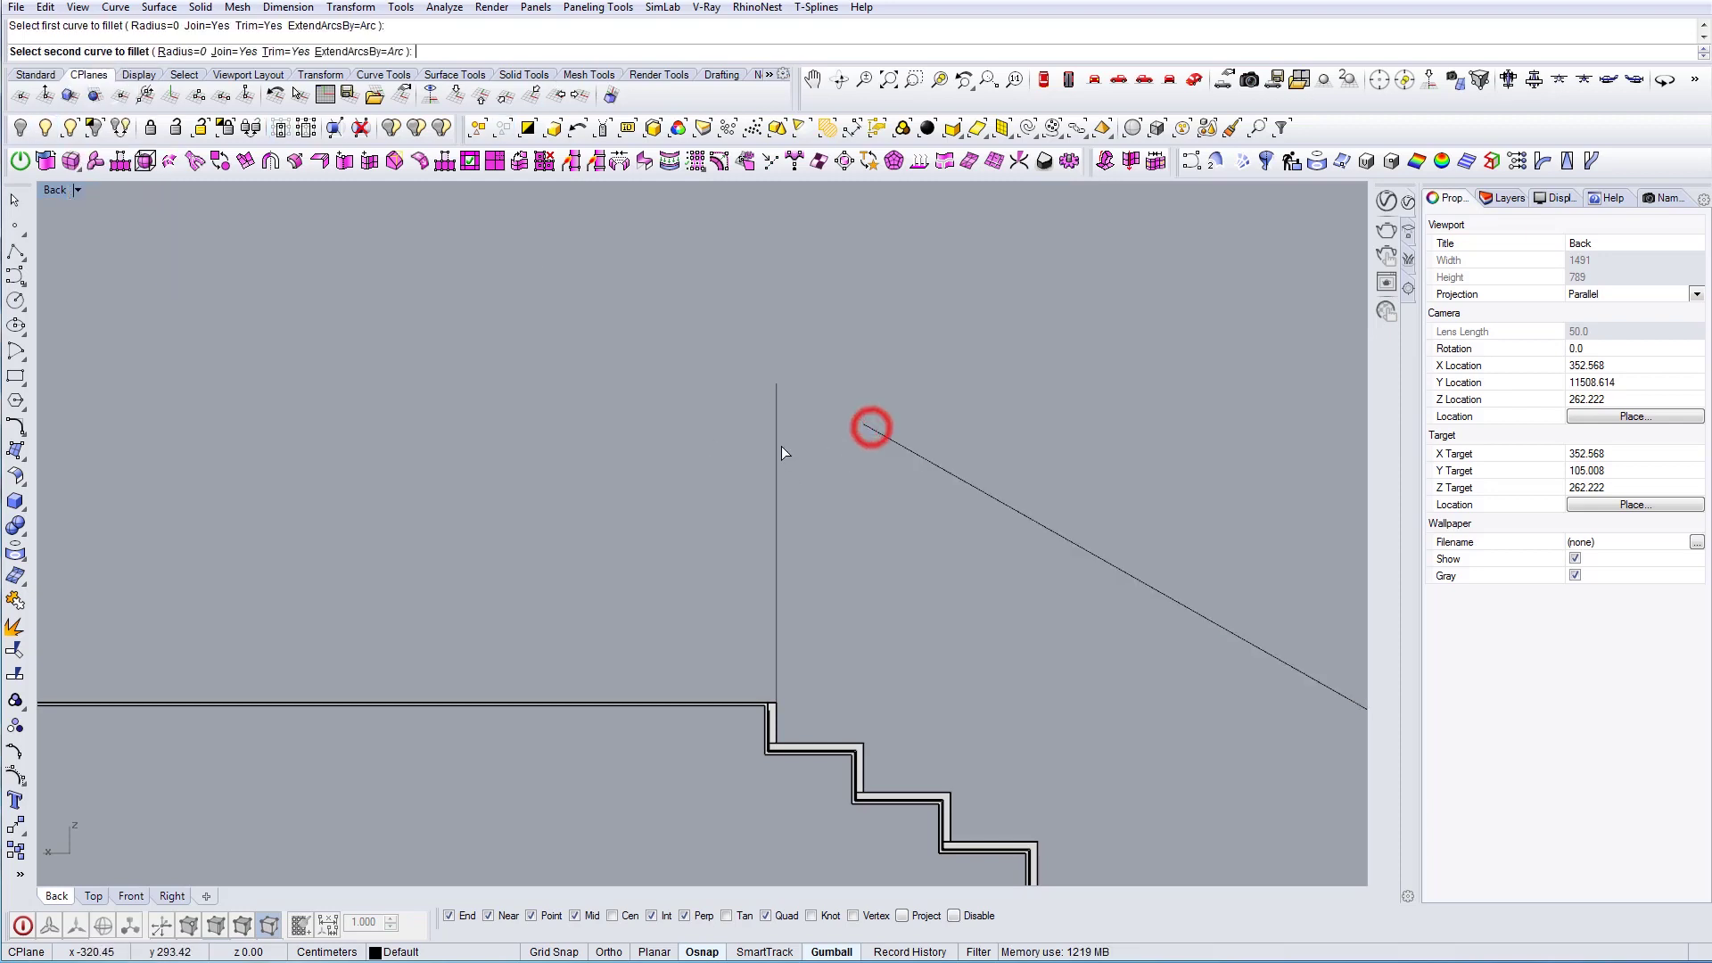
right_click_drag(746, 433, 811, 480)
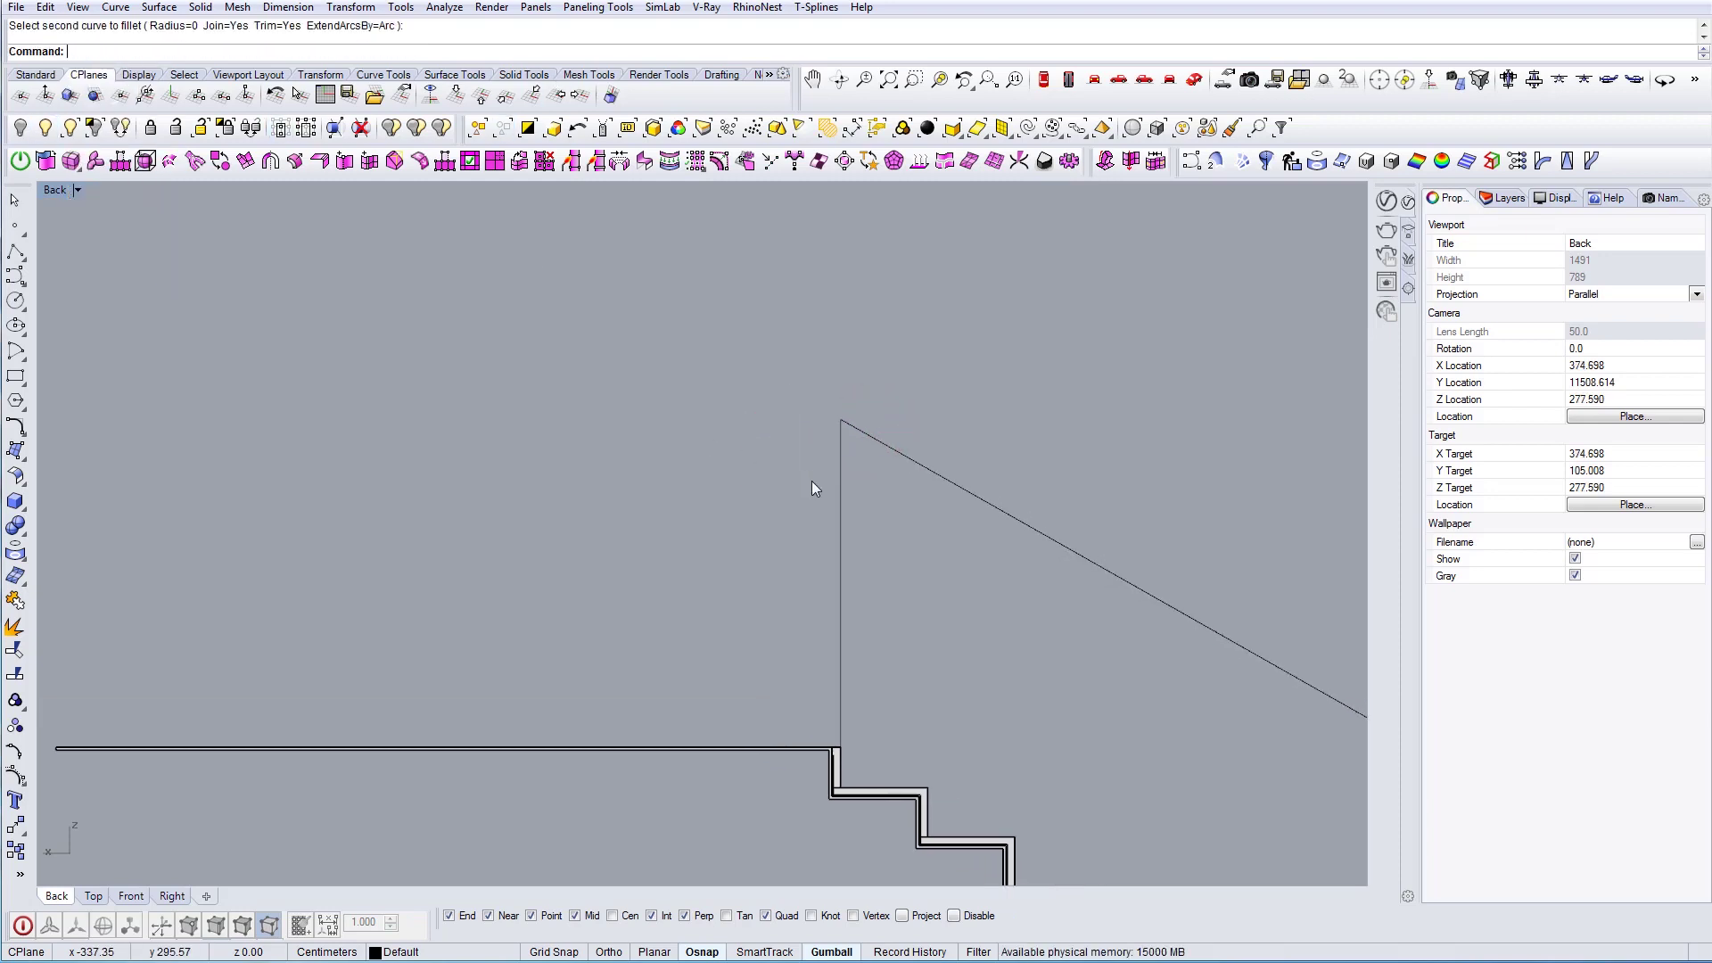
Draw a horizontal line from the handrail's upper corner to above the far end of the landing
scroll(812, 480, "down", 6)
type("Line")
key("Return")
left_click(828, 446)
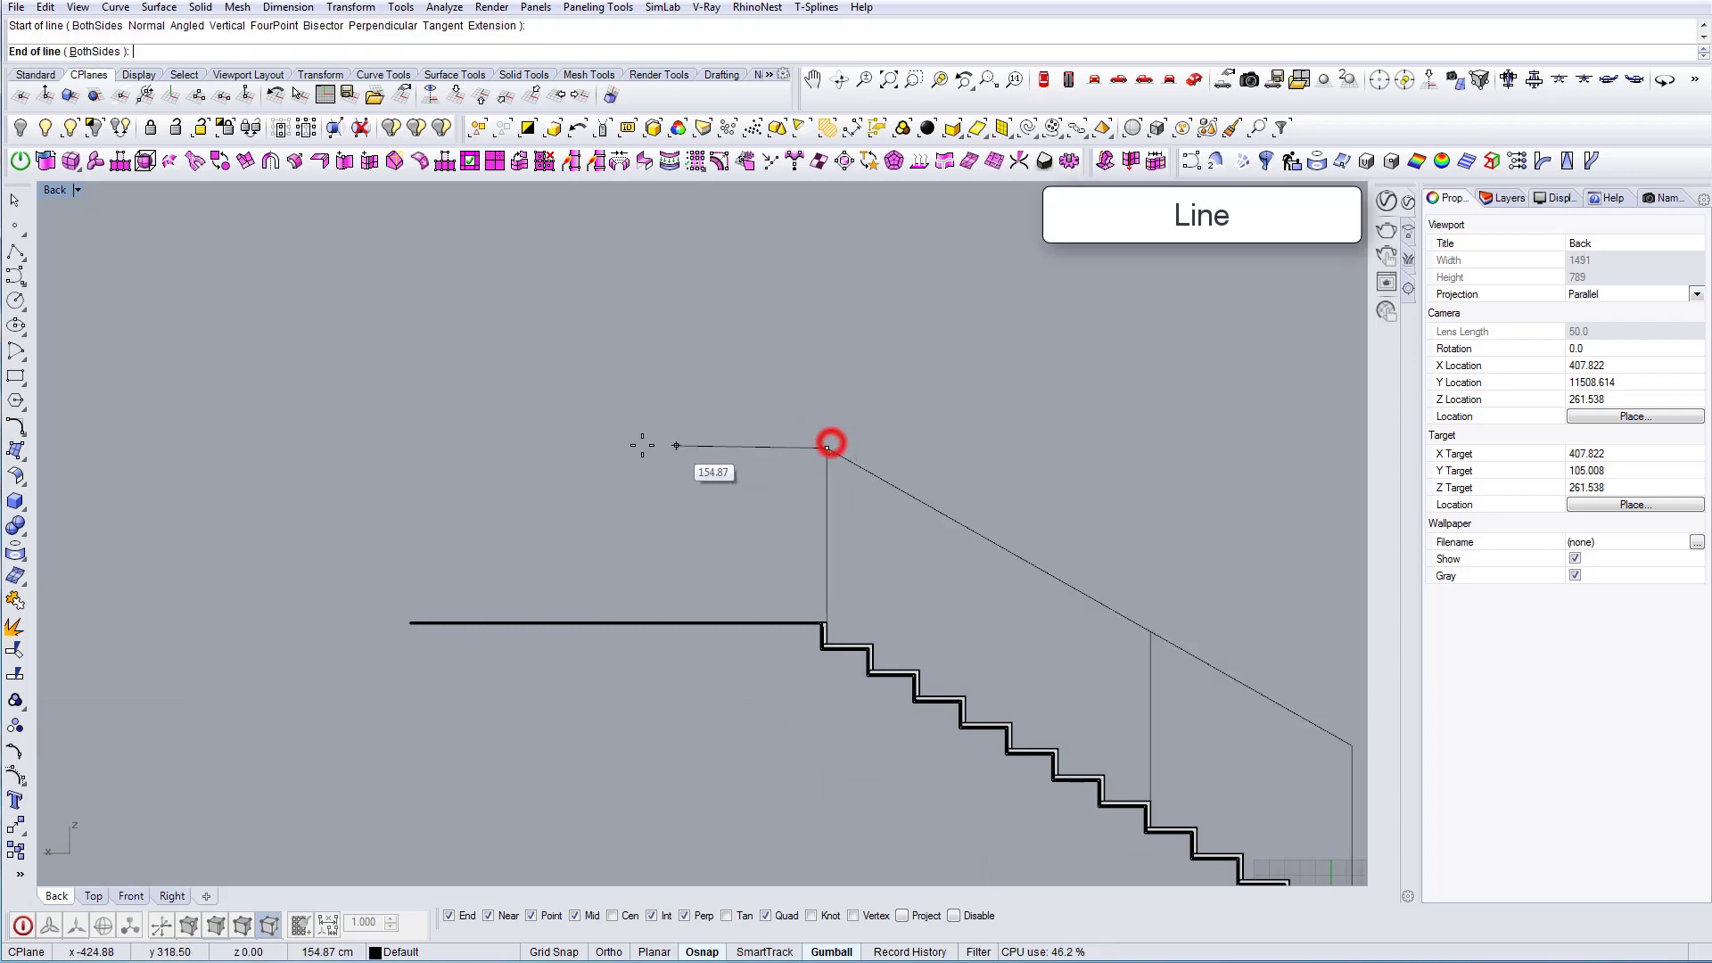
left_click(412, 622)
key("Return")
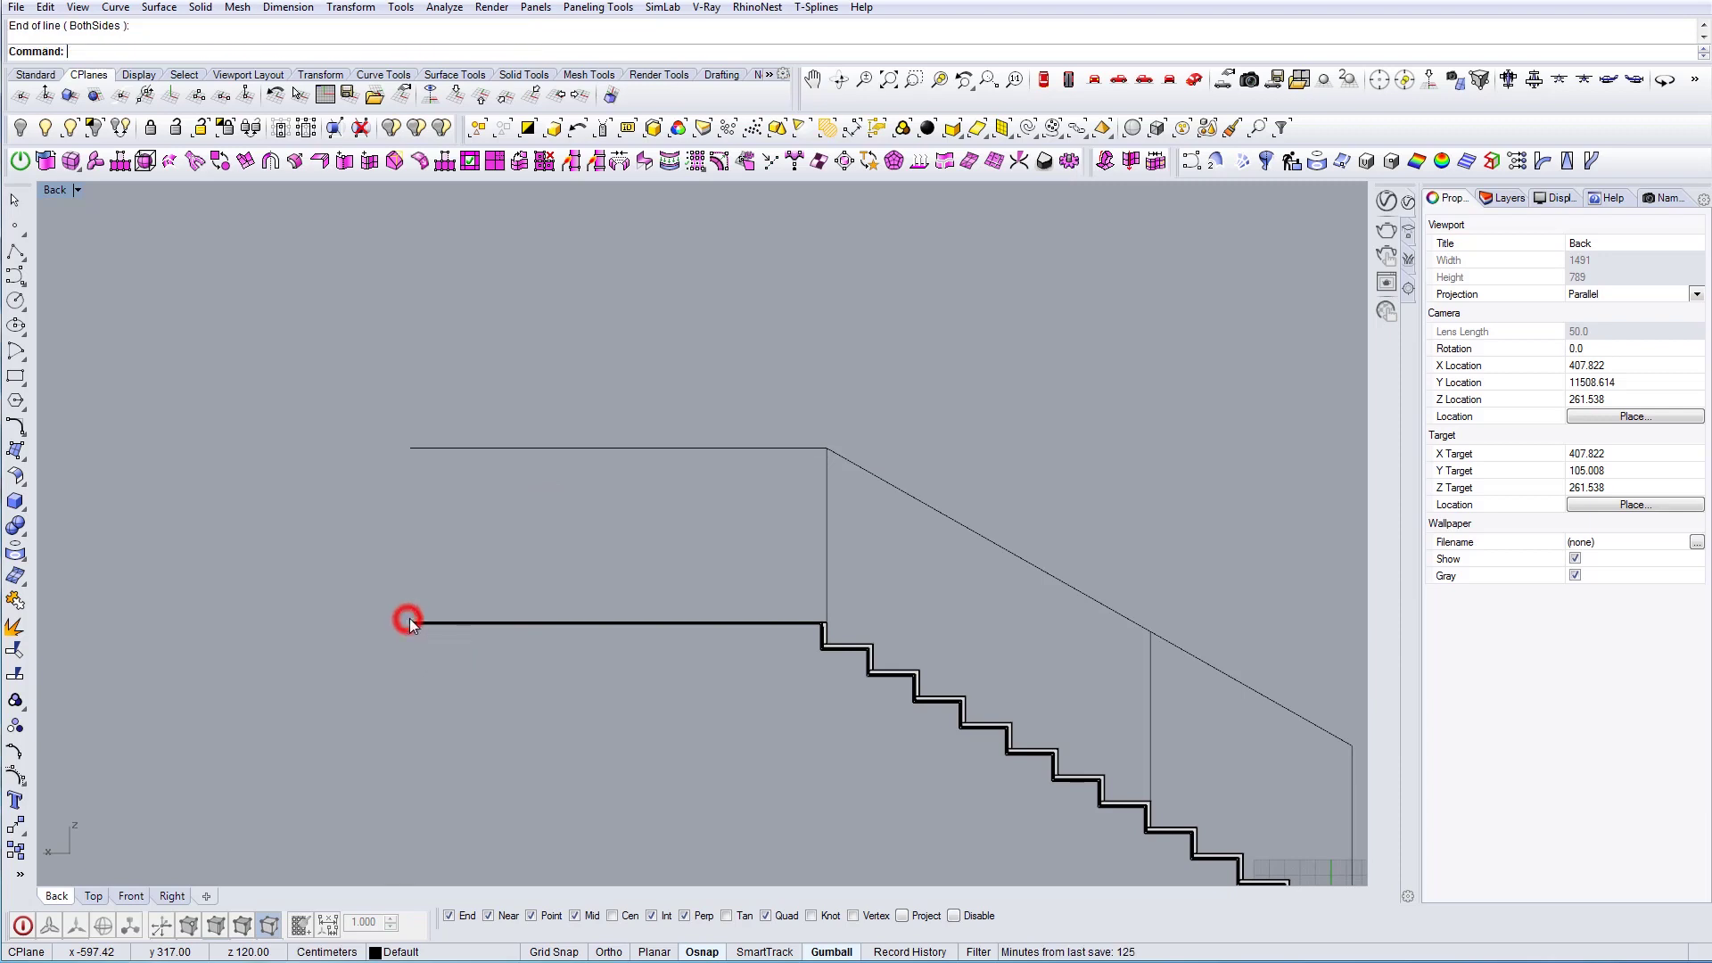
Explode the filleted curve into its sloped handrail segment and vertical post segment
right_click_drag(757, 530, 642, 466)
scroll(642, 467, "down", 2)
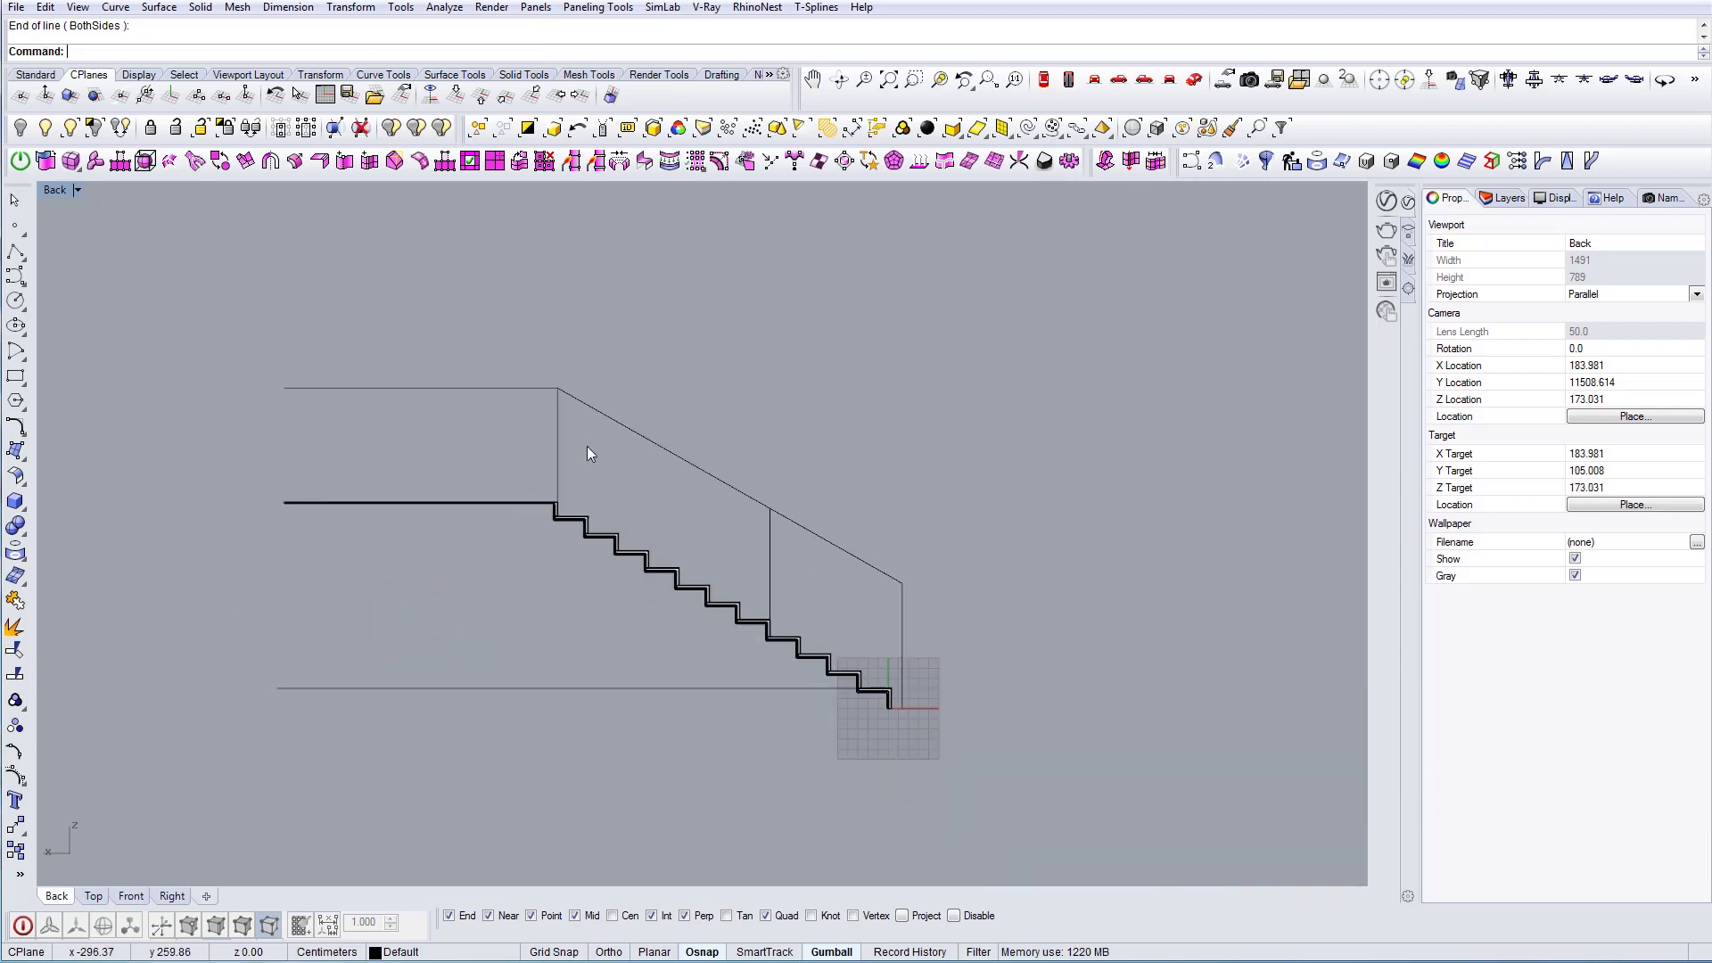
scroll(587, 448, "up", 3)
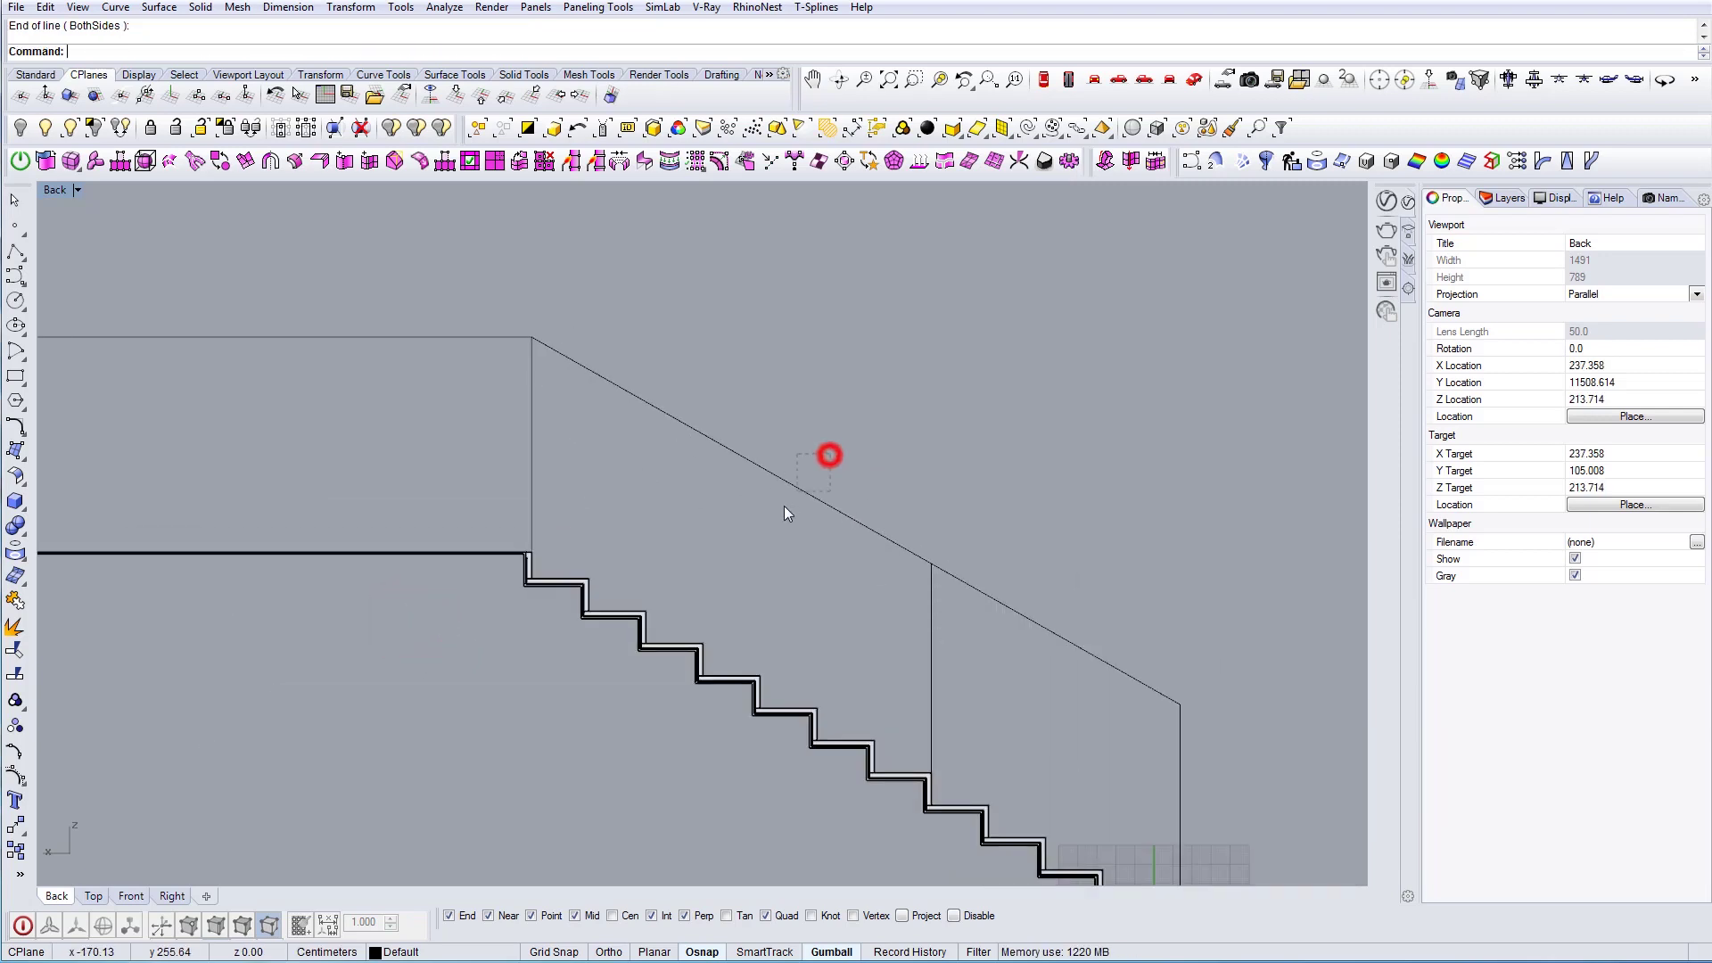
left_click_drag(829, 455, 784, 505)
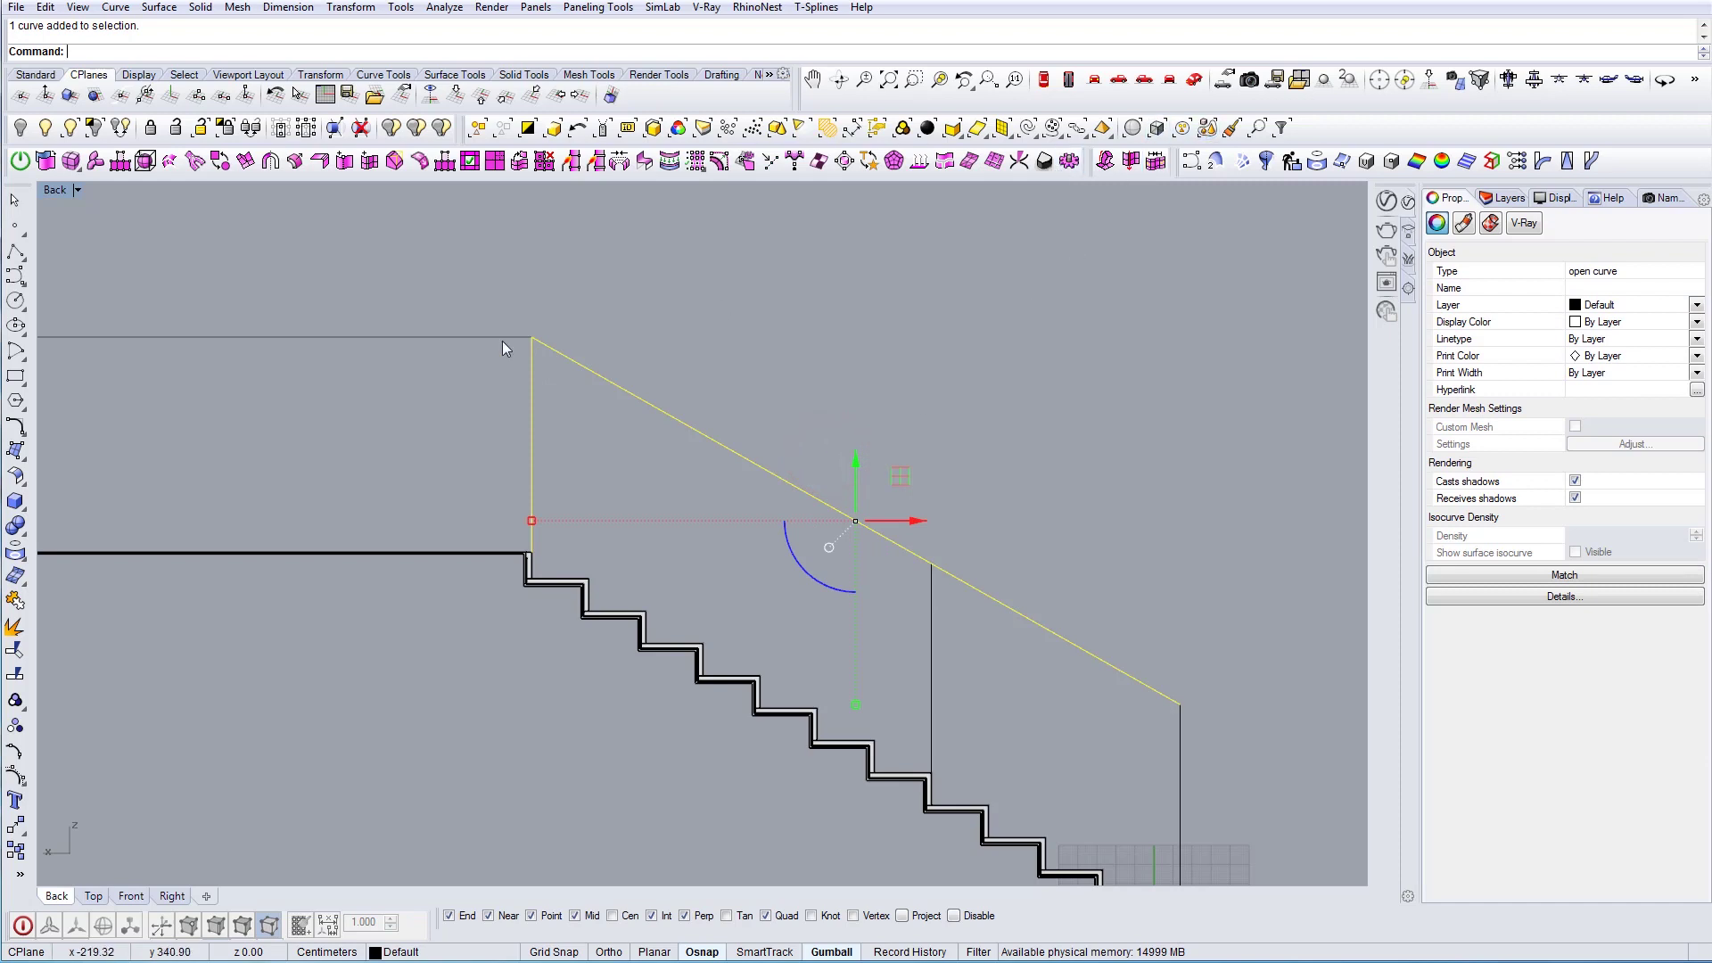
right_click_drag(569, 454, 588, 393)
key("Escape")
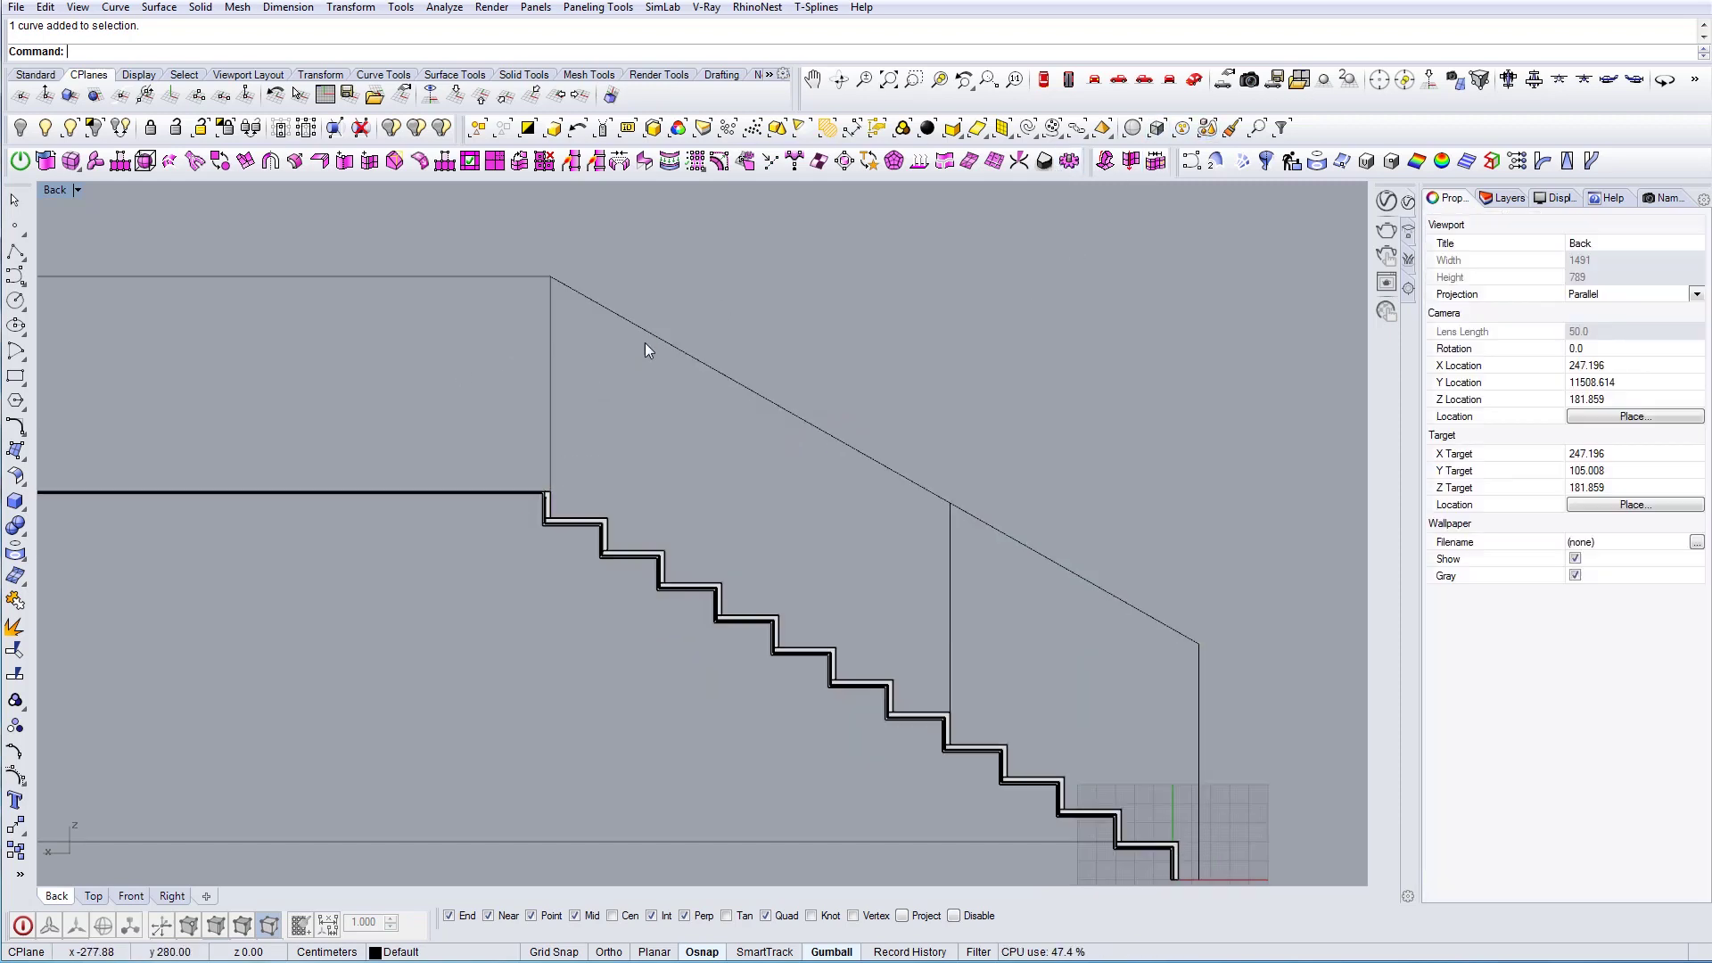
left_click(651, 326)
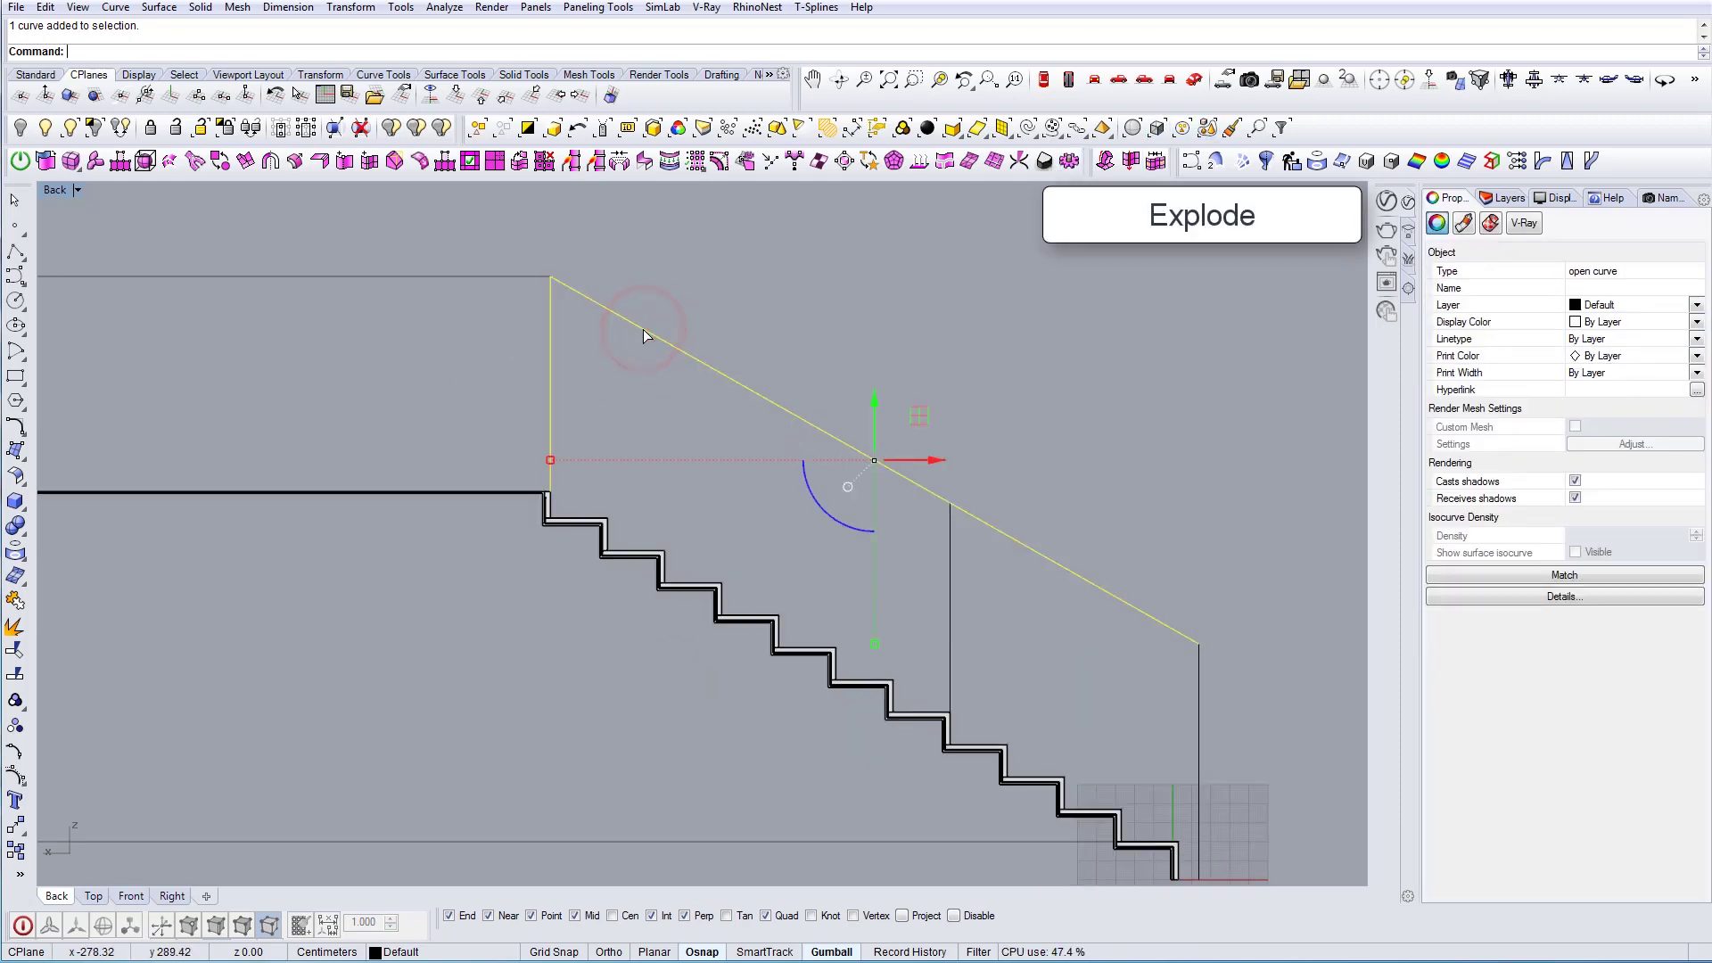
type("EX")
key("Return")
key("Escape")
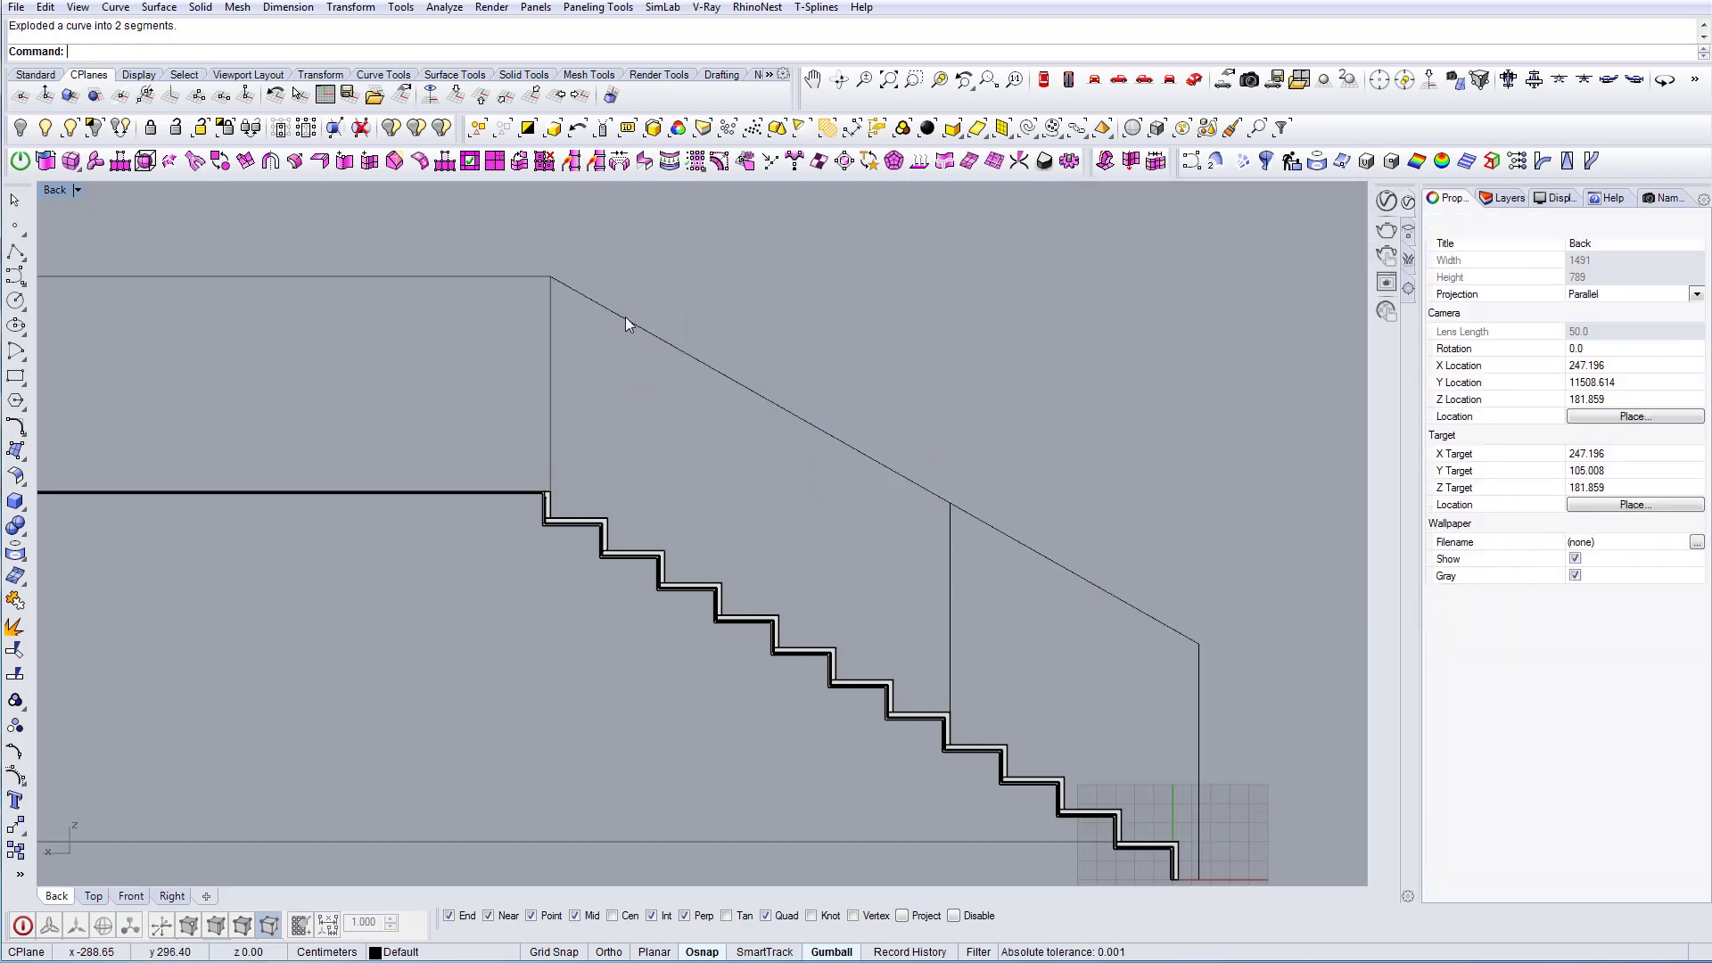
Join the sloped handrail line and the horizontal landing line into one curve
left_click(625, 318)
left_click(521, 278, "shift")
scroll(665, 373, "down", 3)
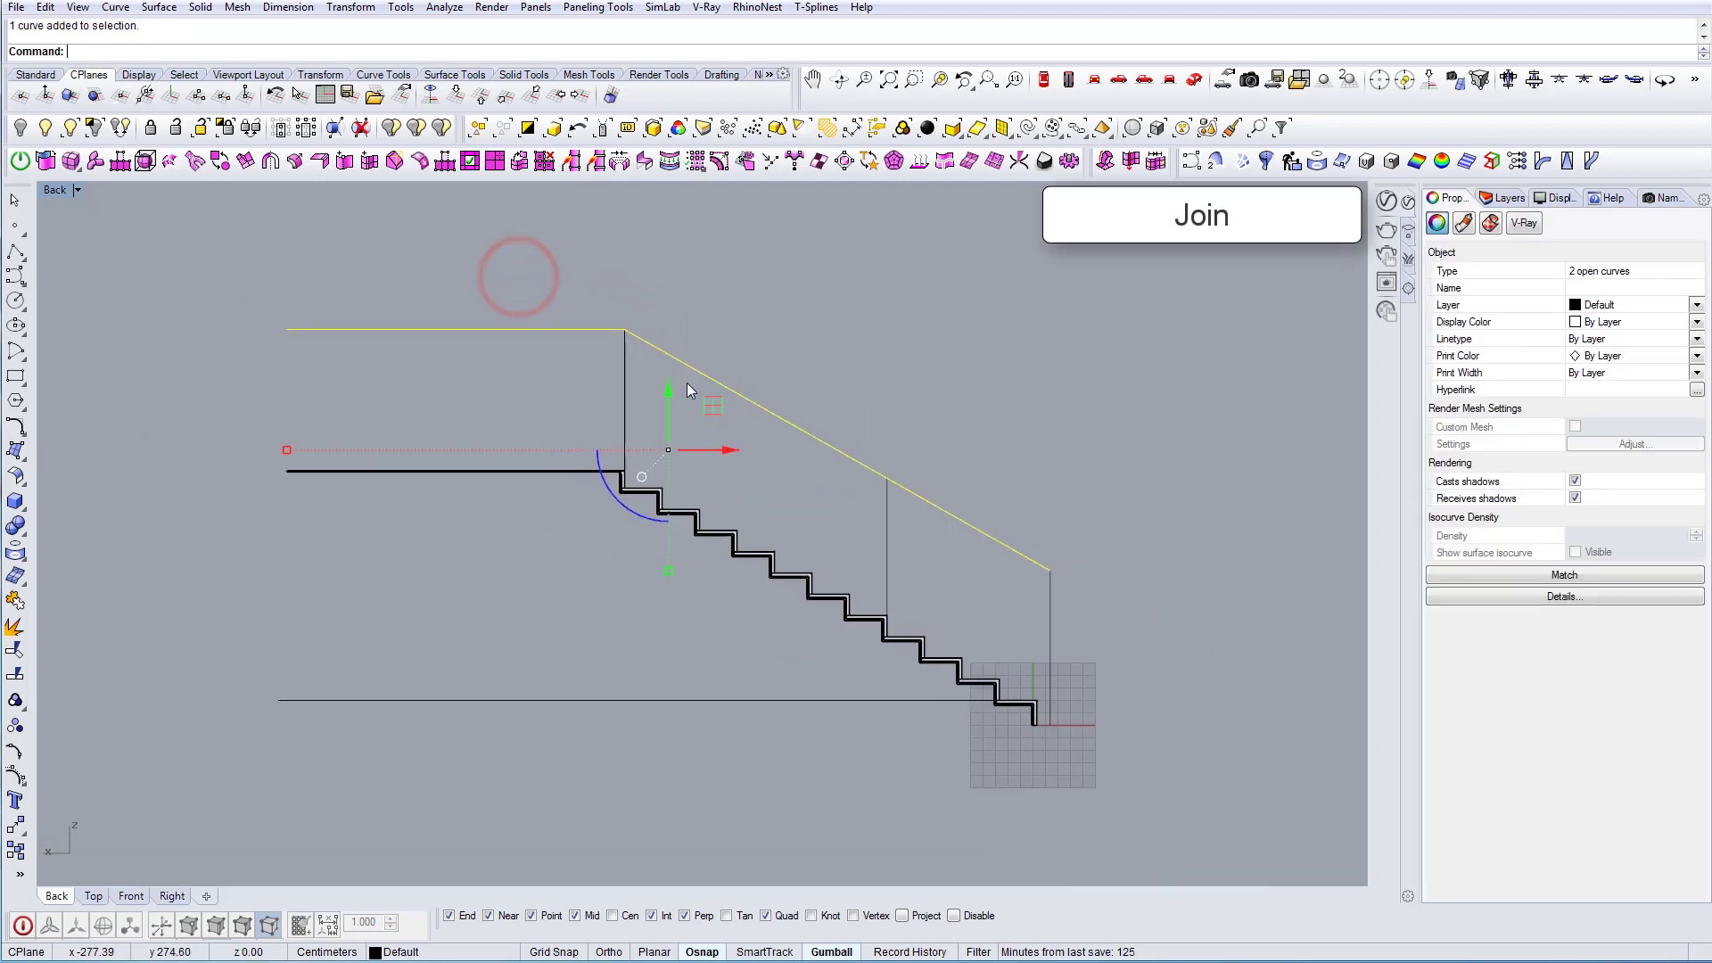
type("join")
key("Return")
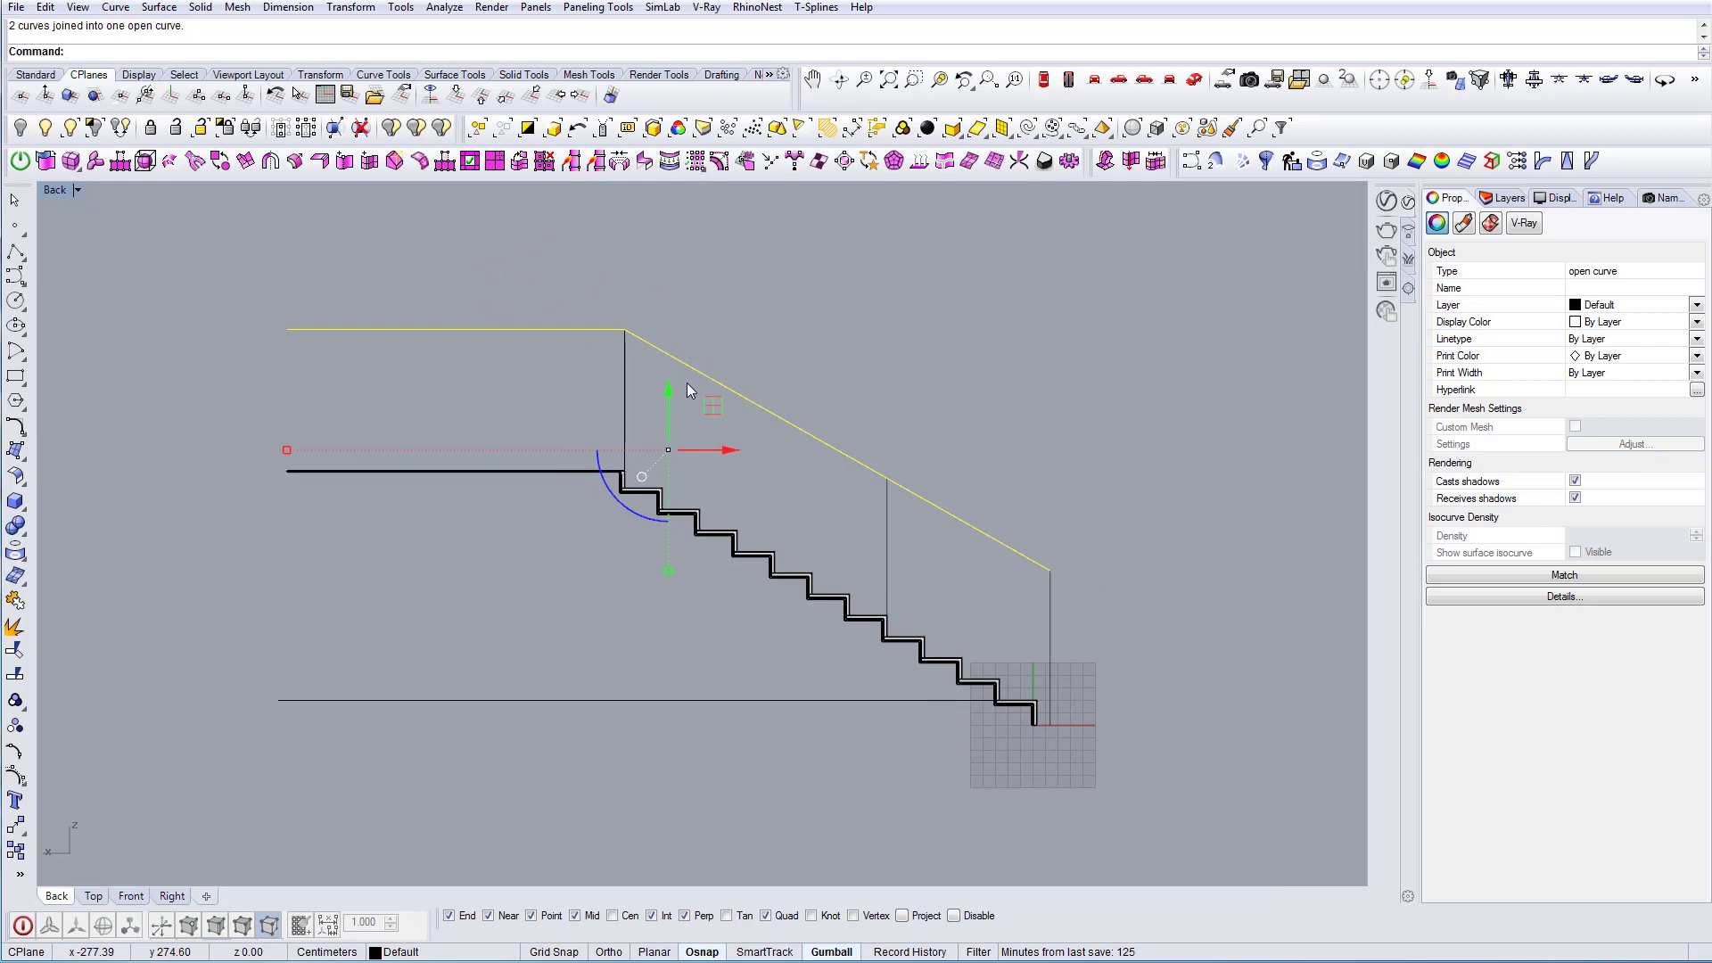
Try offsetting the joined handrail curve 1 cm on its lower side, and remove that offset copy
scroll(886, 515, "up", 2)
right_click_drag(886, 516, 842, 520)
type("Offset")
key("Return")
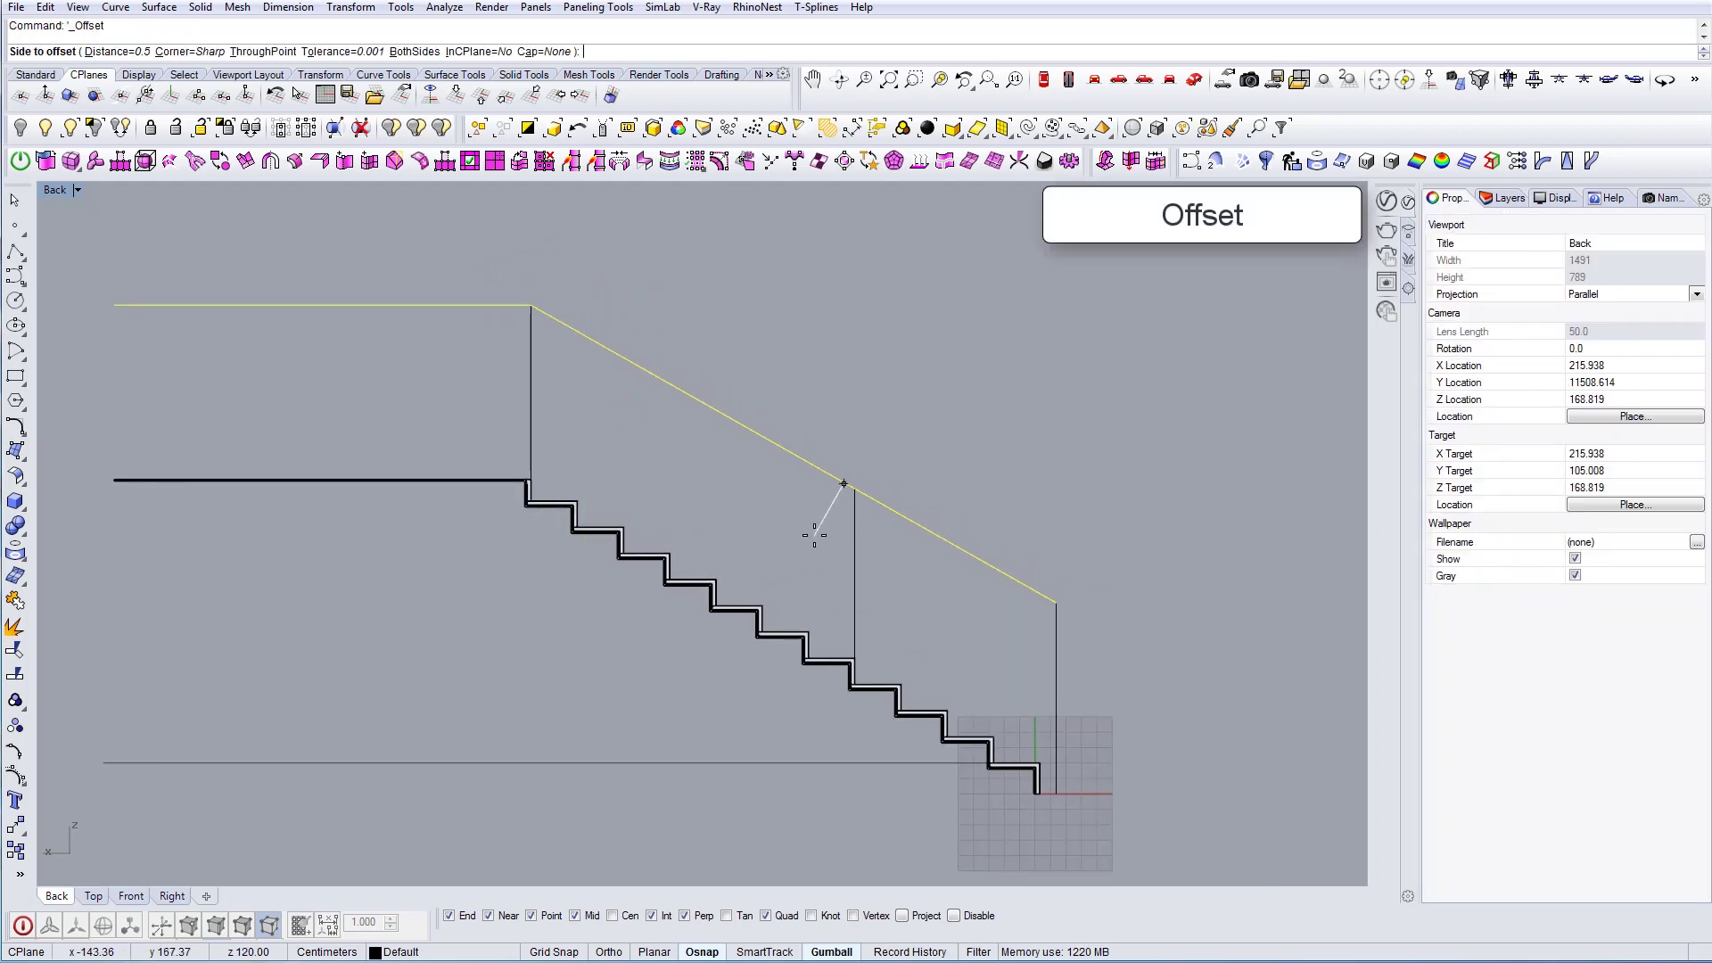
scroll(814, 535, "up", 5)
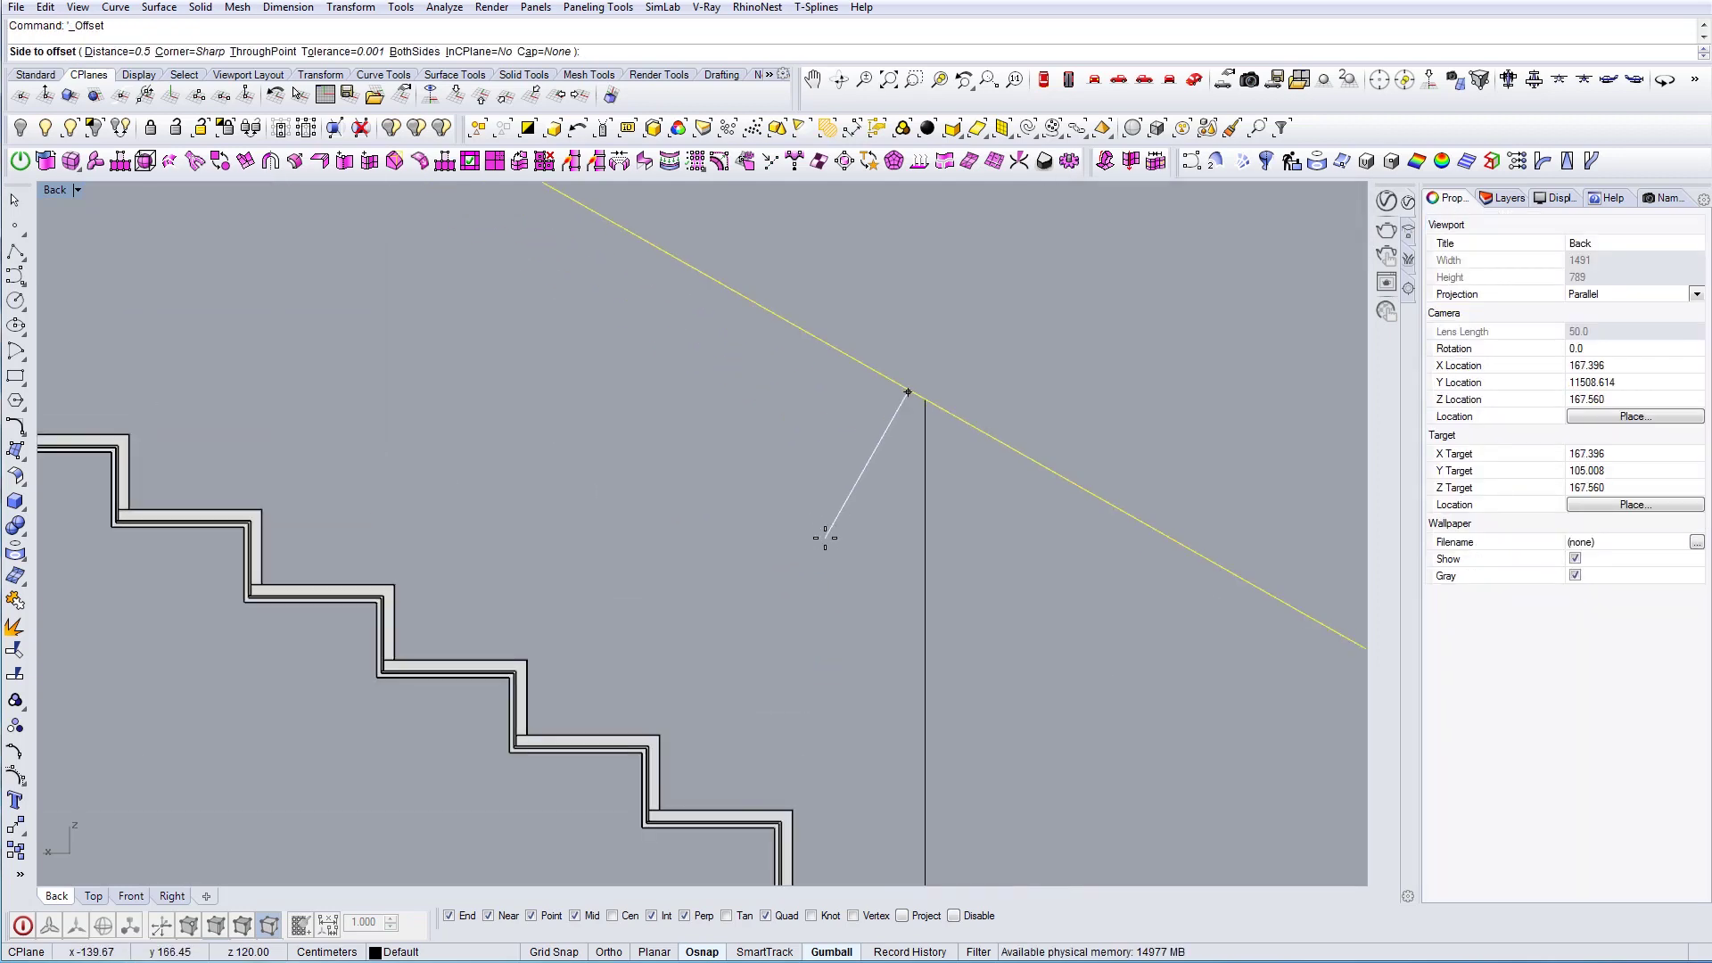
scroll(825, 538, "up", 2)
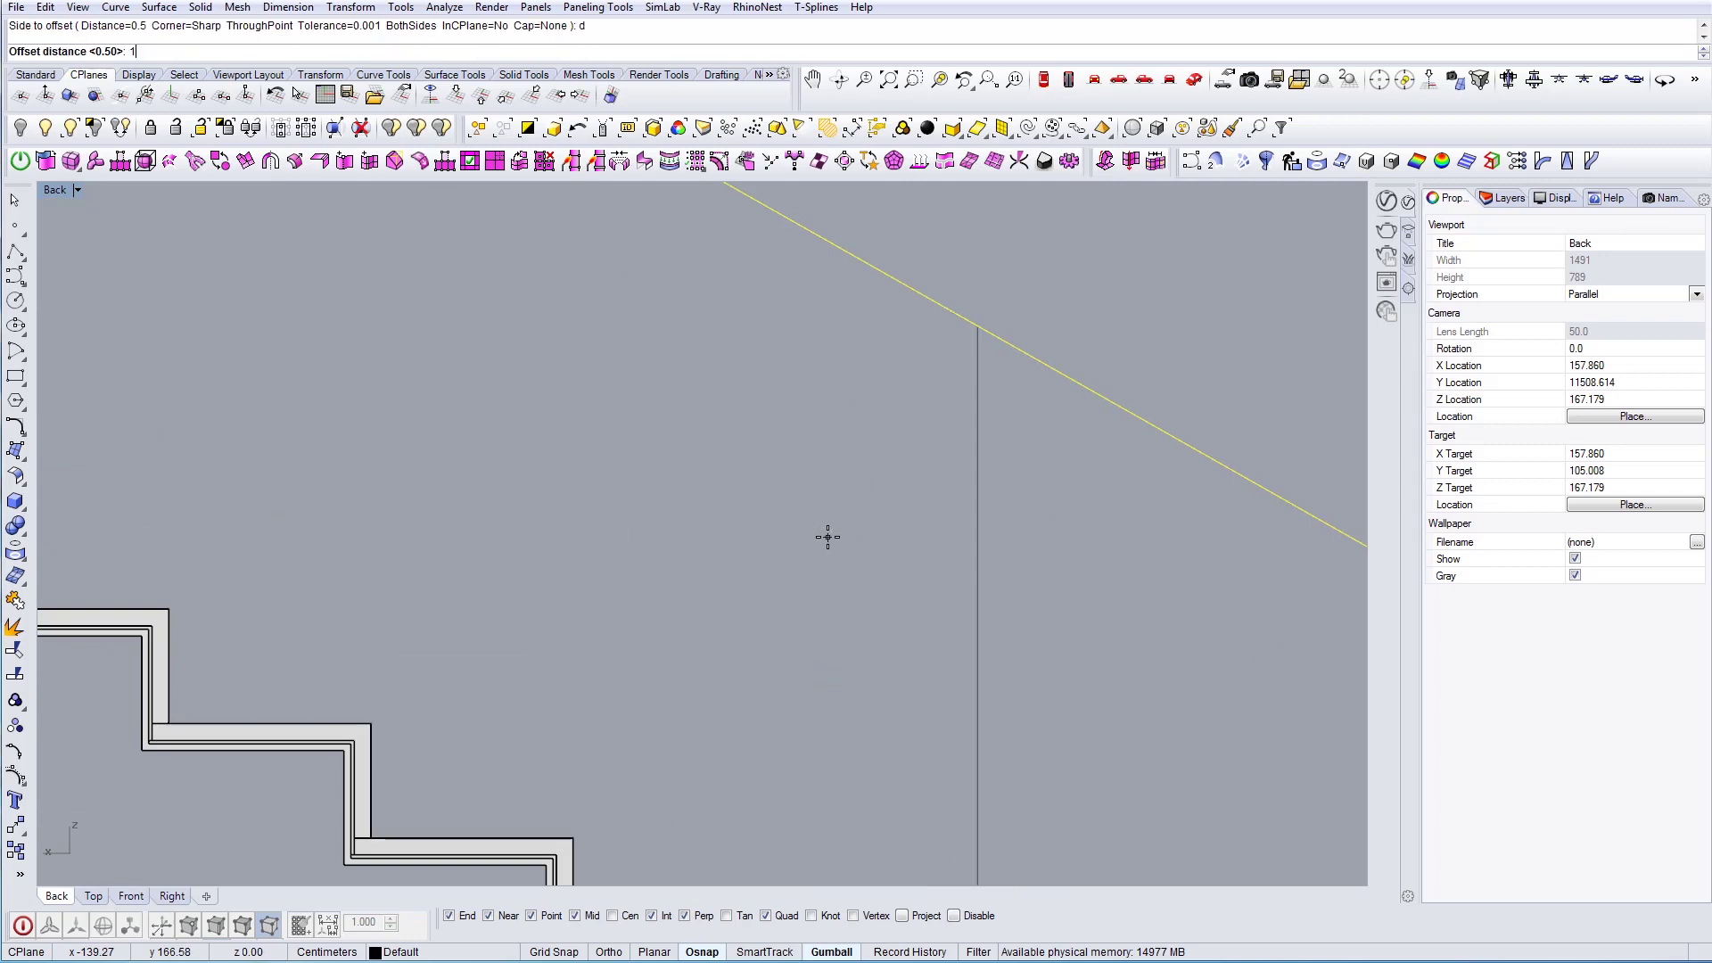
scroll(839, 532, "down", 6)
key("Escape")
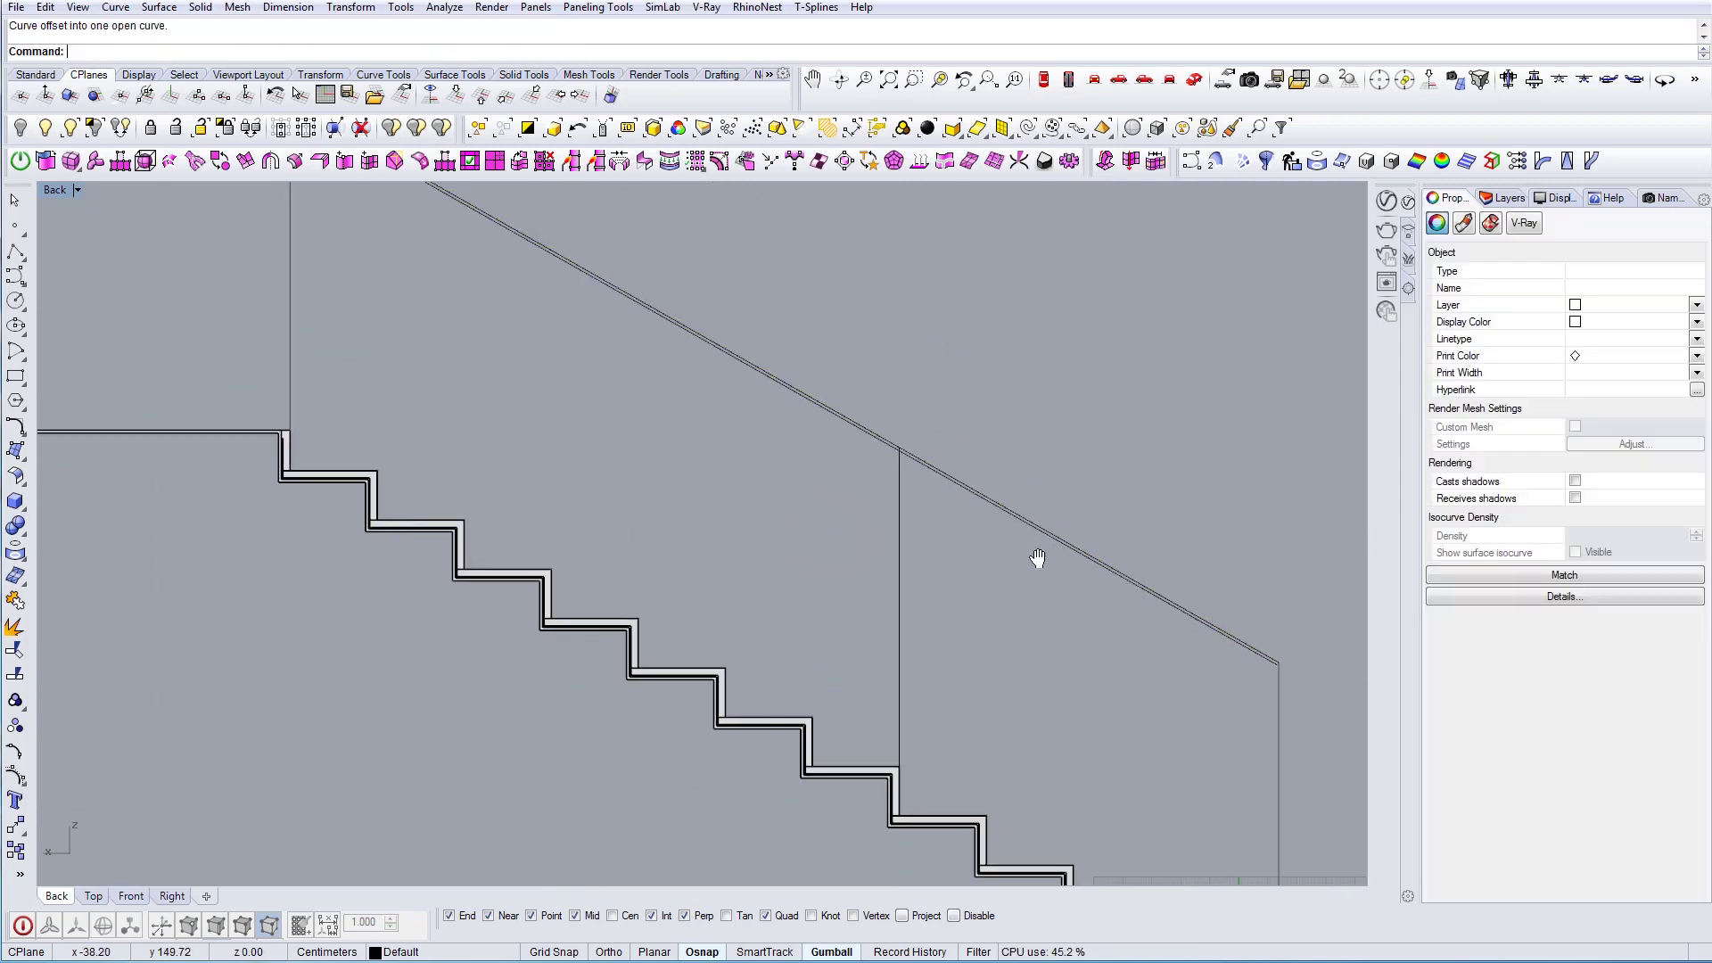
right_click_drag(1035, 558, 922, 520)
scroll(854, 472, "up", 3)
left_click(859, 436)
left_click(856, 439)
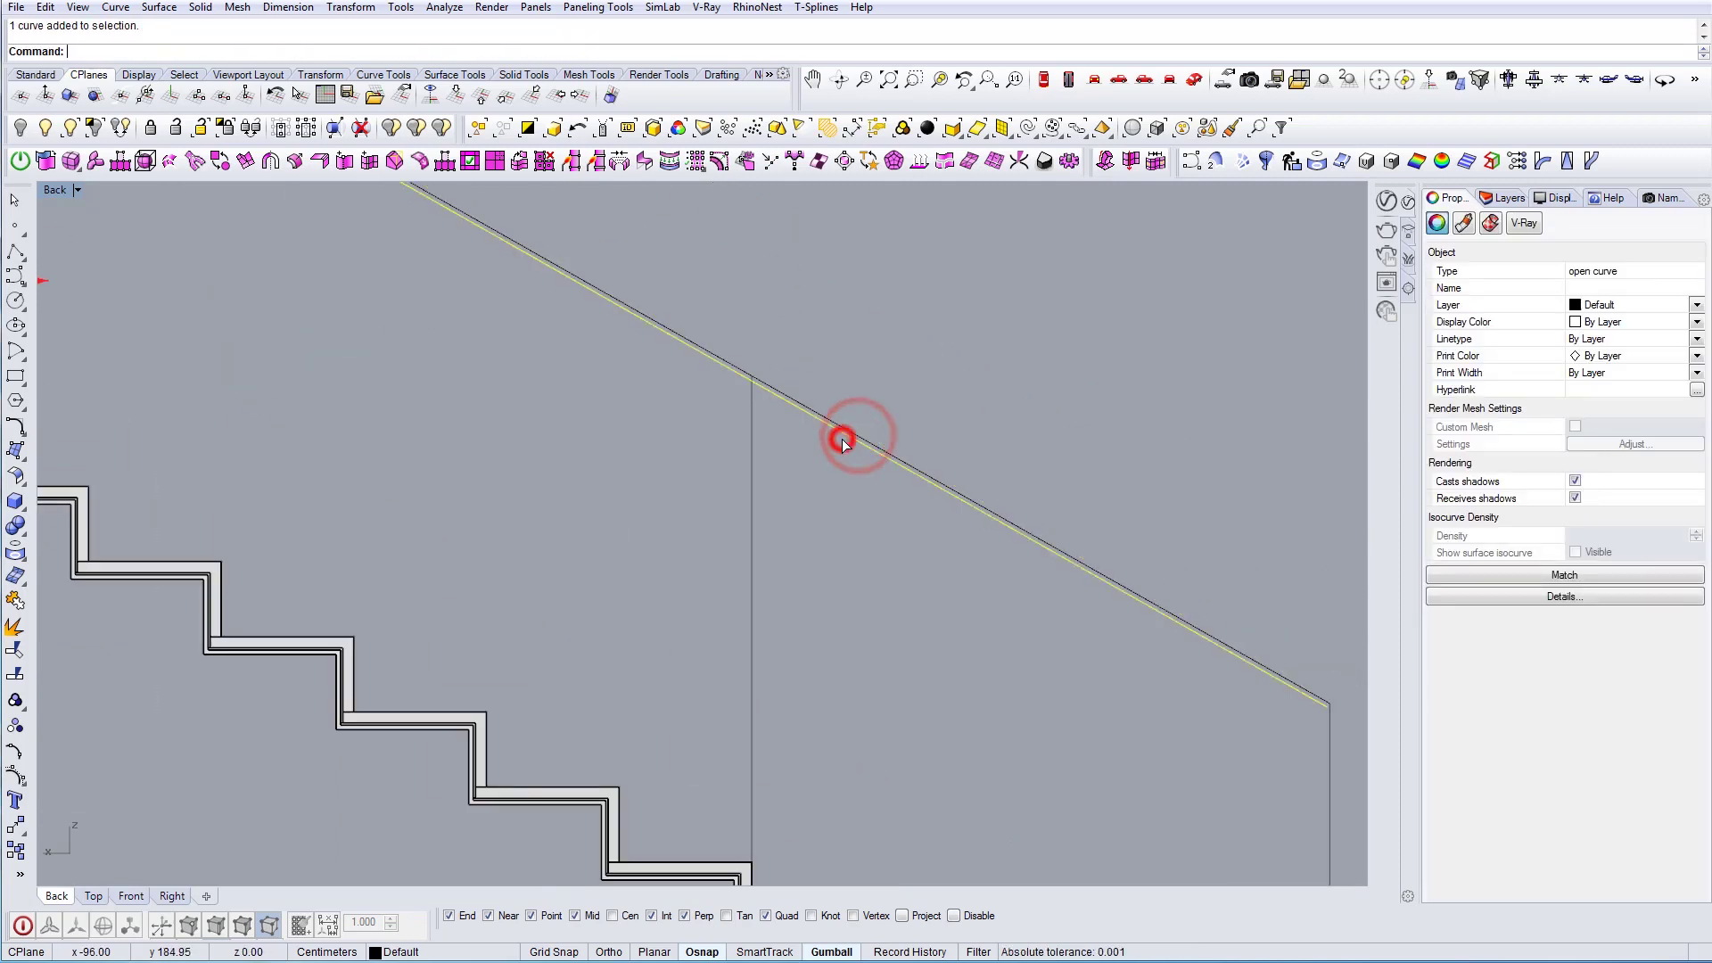
Offset the joined handrail curve 2 cm on its lower side
left_click(857, 461)
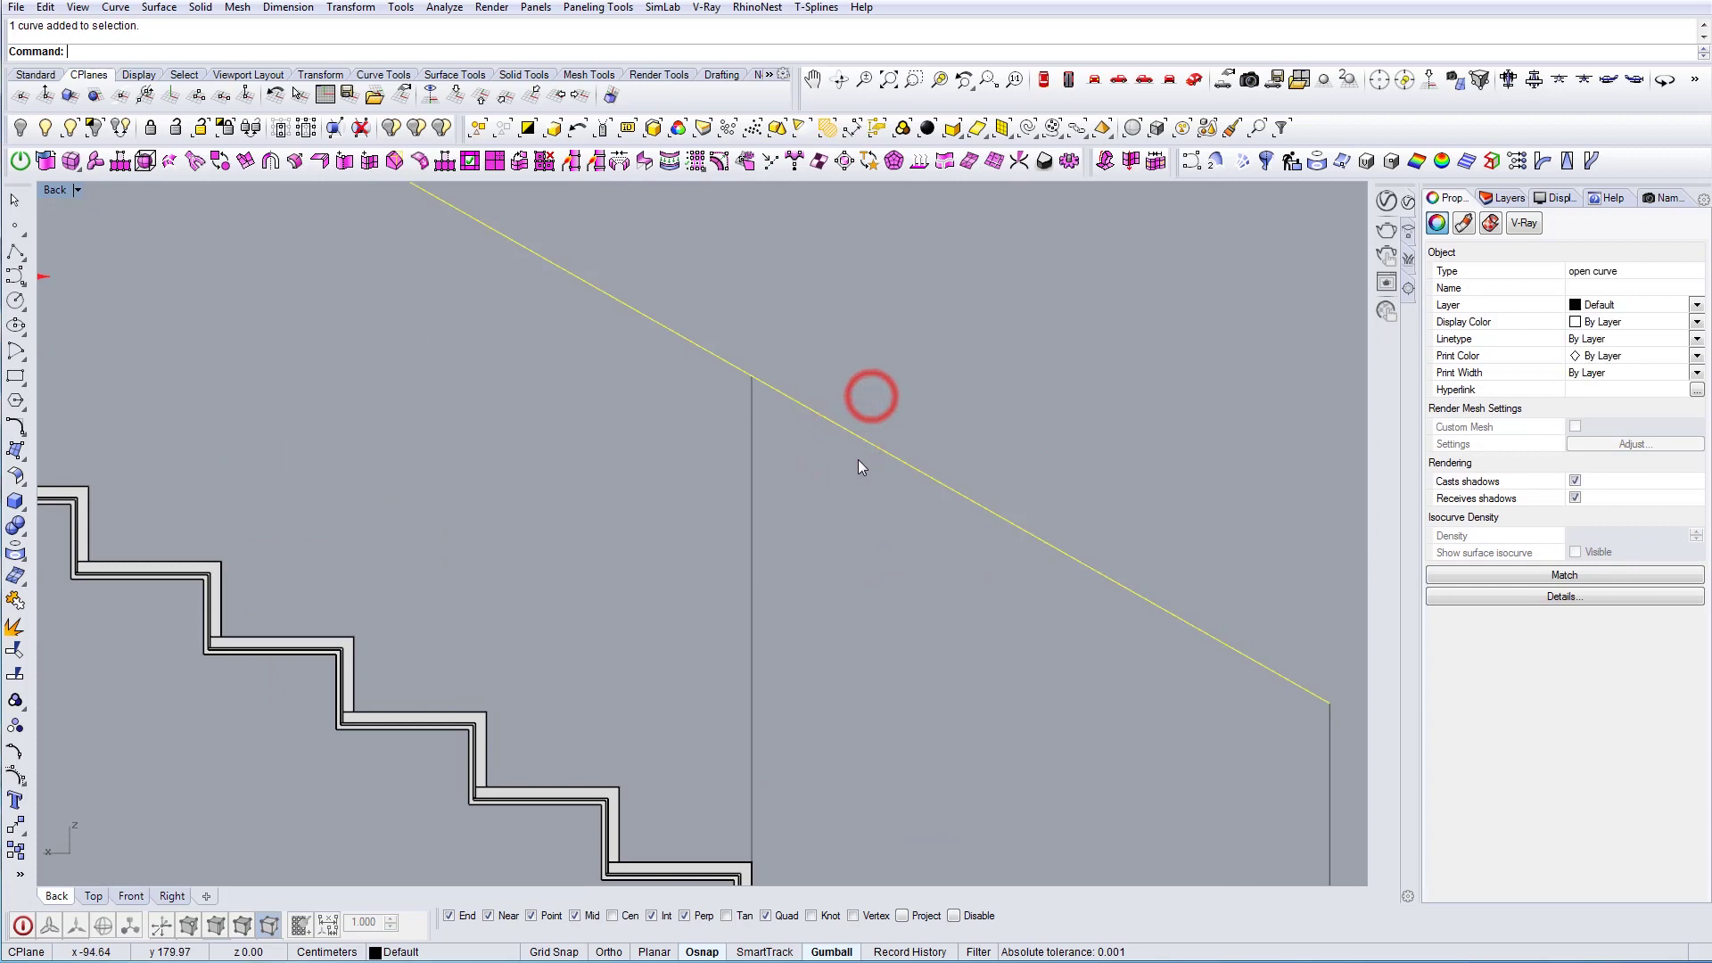
left_click(845, 533)
scroll(838, 517, "down", 6)
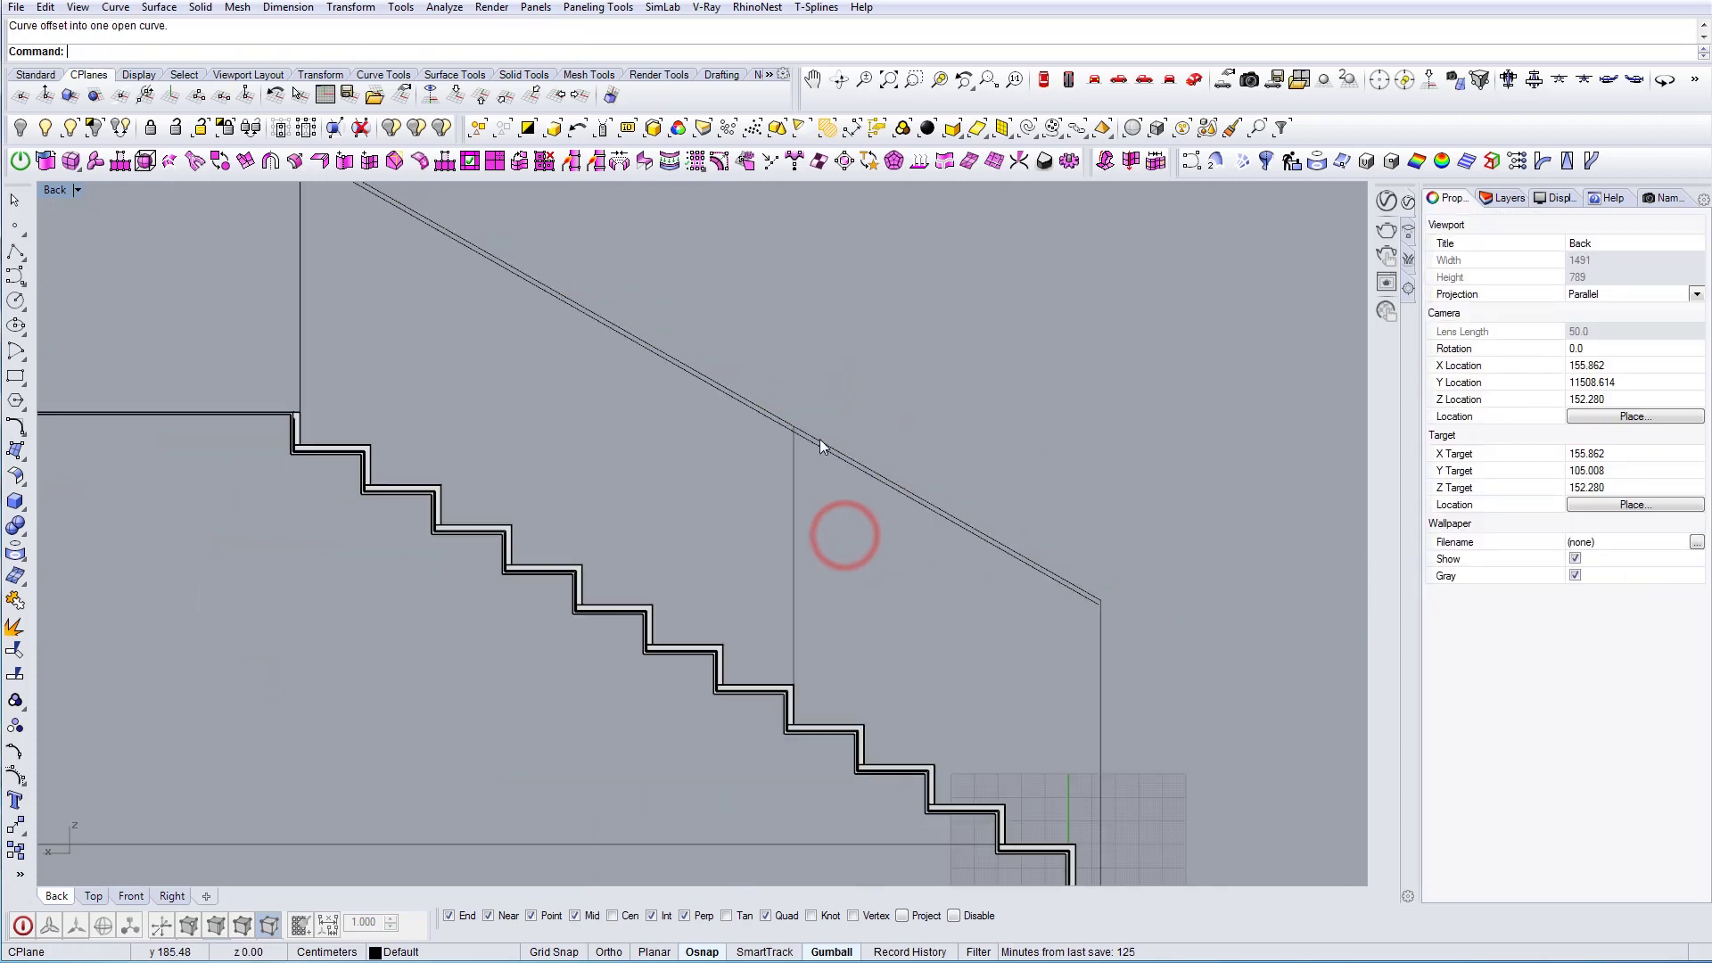
Draw a short line joining the ends of the two parallel handrail curves at the far end of the landing
right_click_drag(781, 400, 993, 576)
scroll(992, 578, "down", 2)
right_click_drag(168, 401, 505, 497)
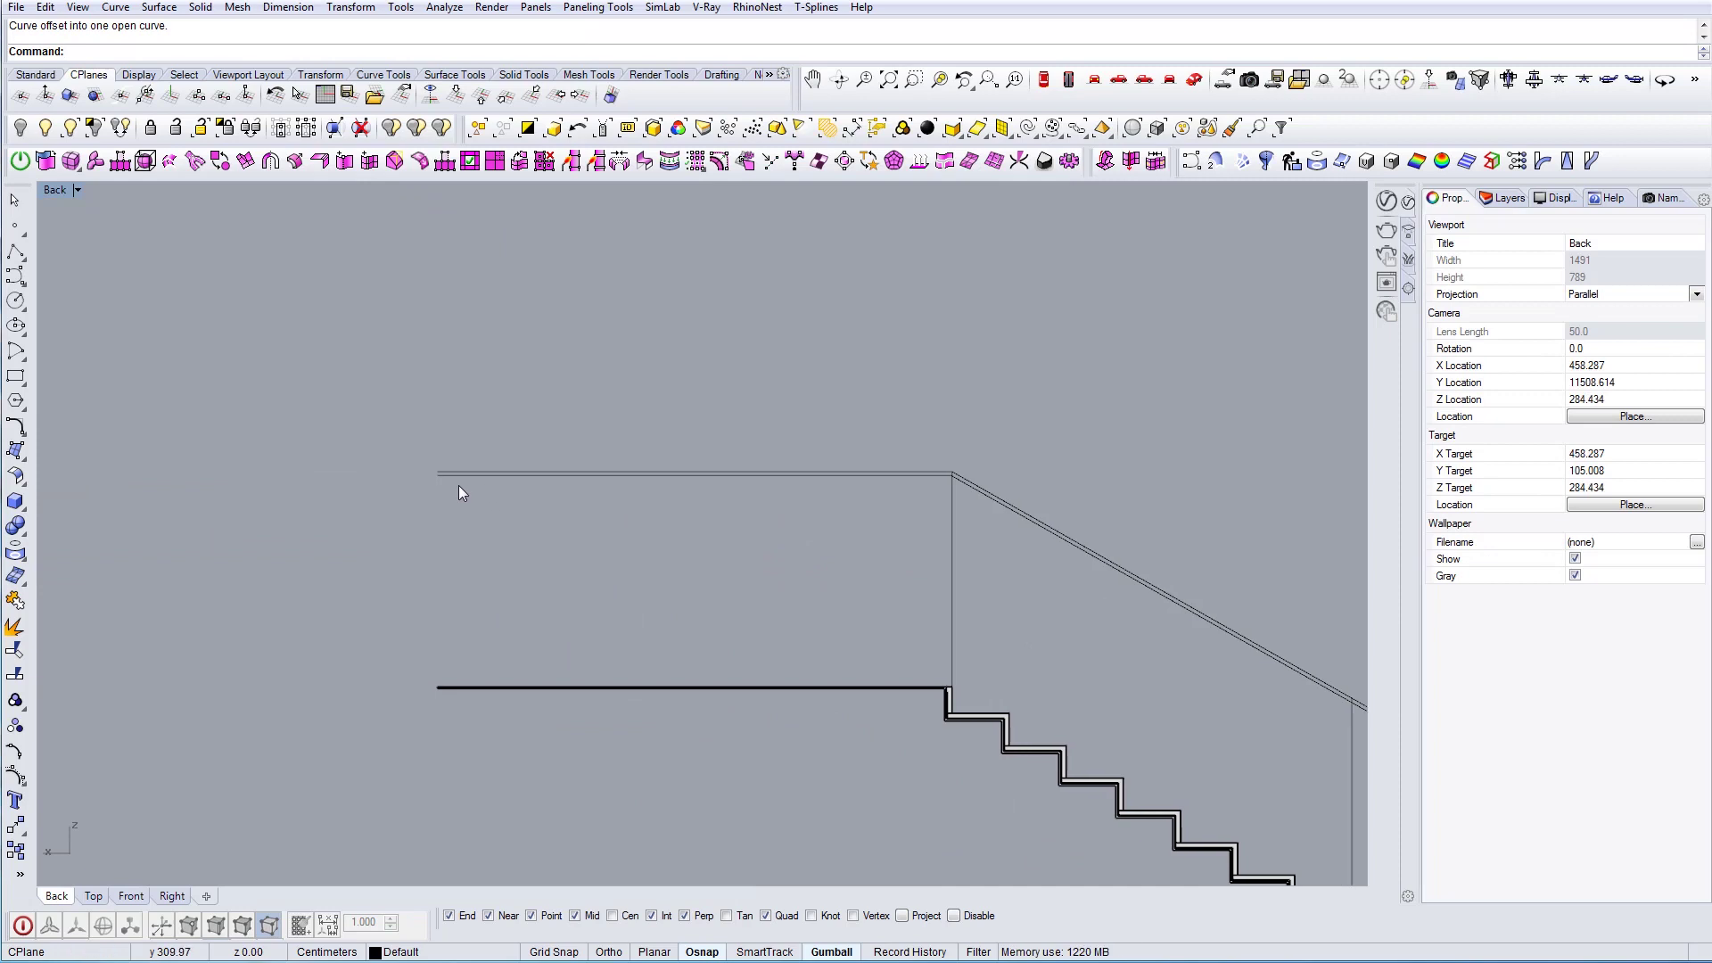
type("line")
key("Return")
scroll(446, 477, "up", 8)
left_click(426, 477)
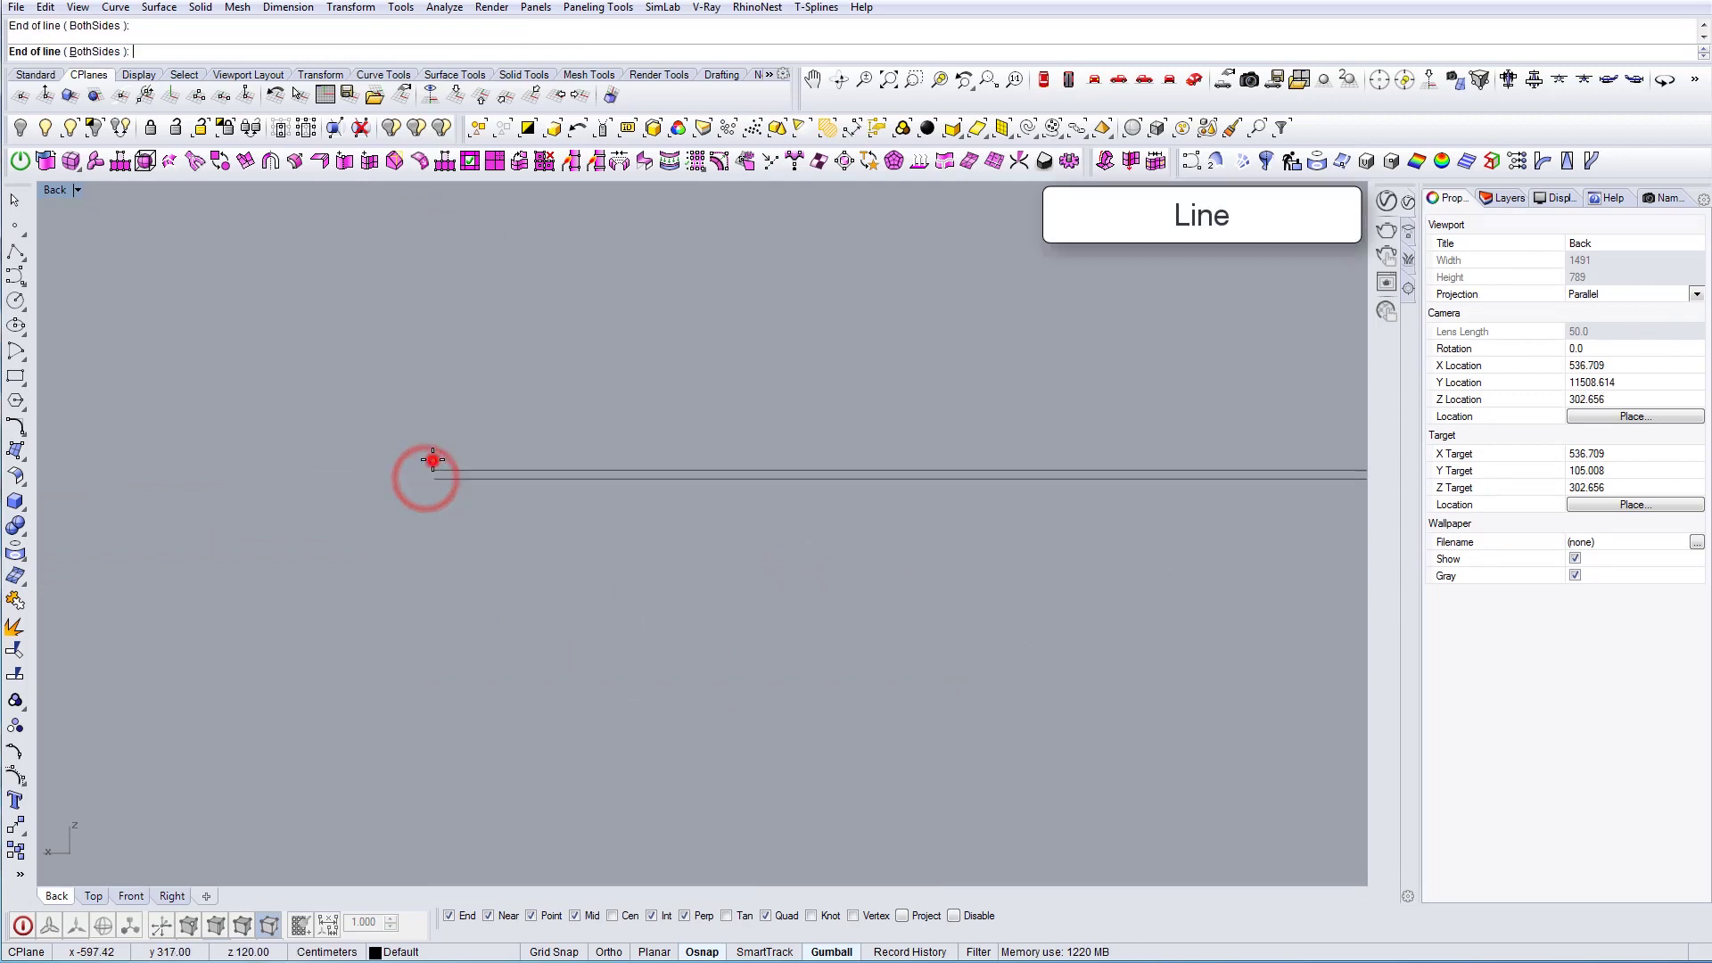
left_click(432, 460)
Extend the lower handrail curve to the vertical post line at the foot of the stairs
scroll(433, 461, "down", 10)
right_click_drag(1092, 685, 606, 443)
scroll(897, 507, "up", 15)
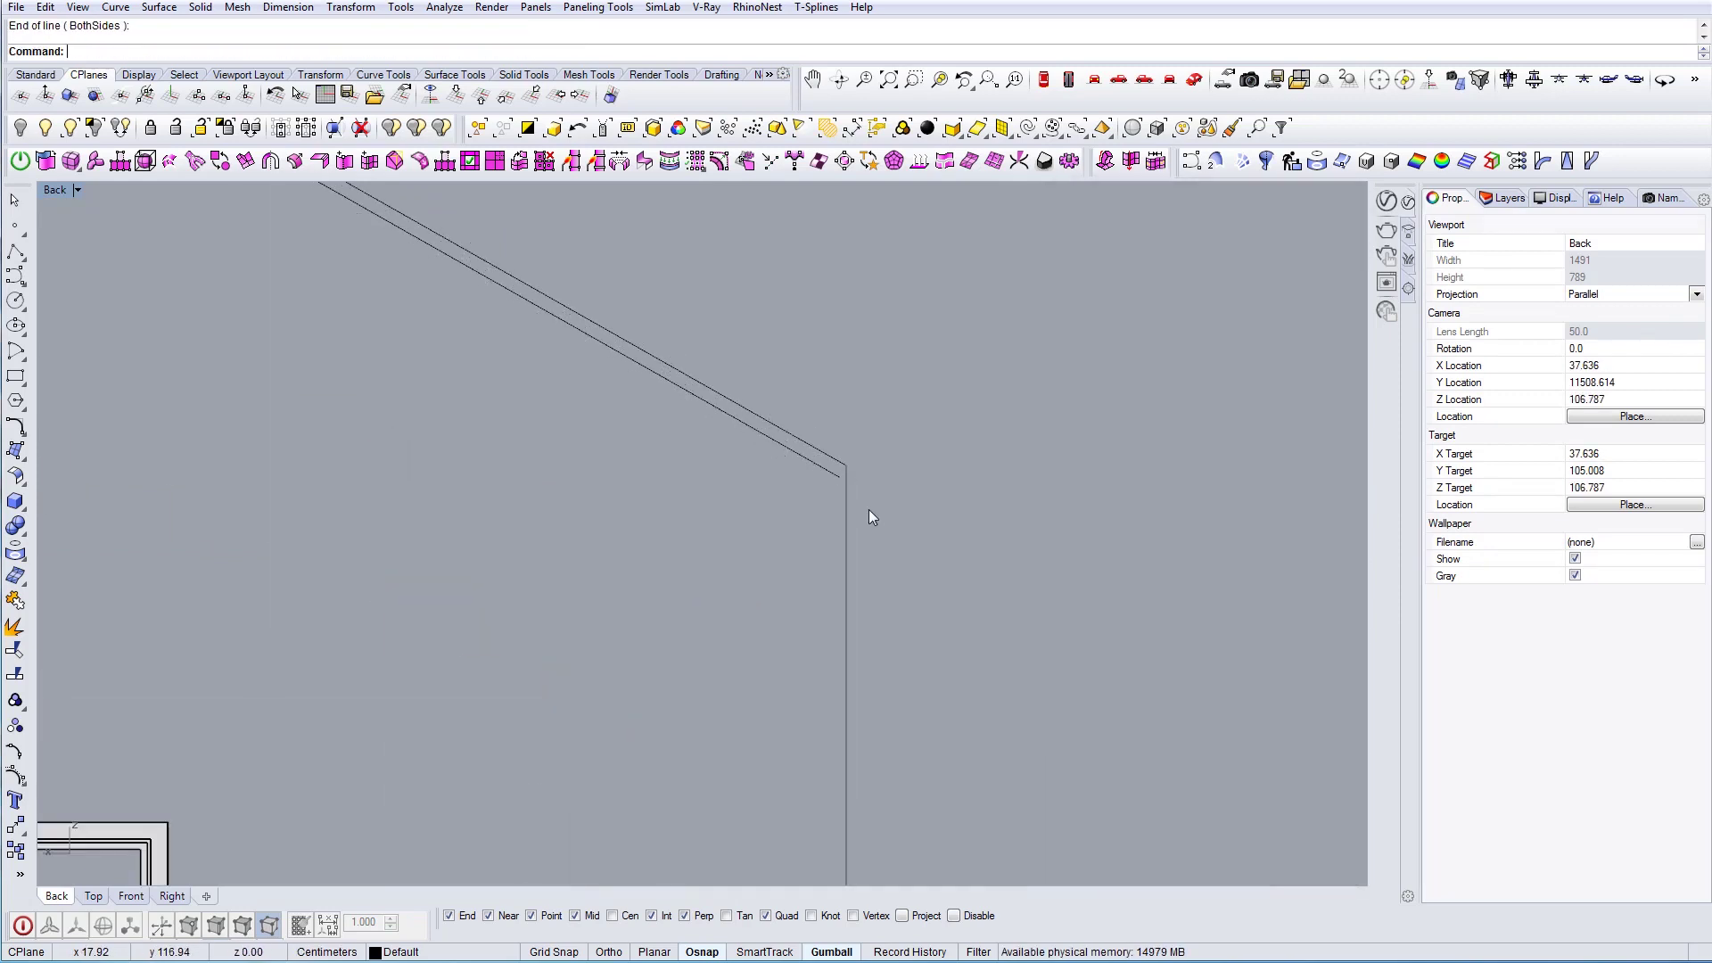
type("Extend")
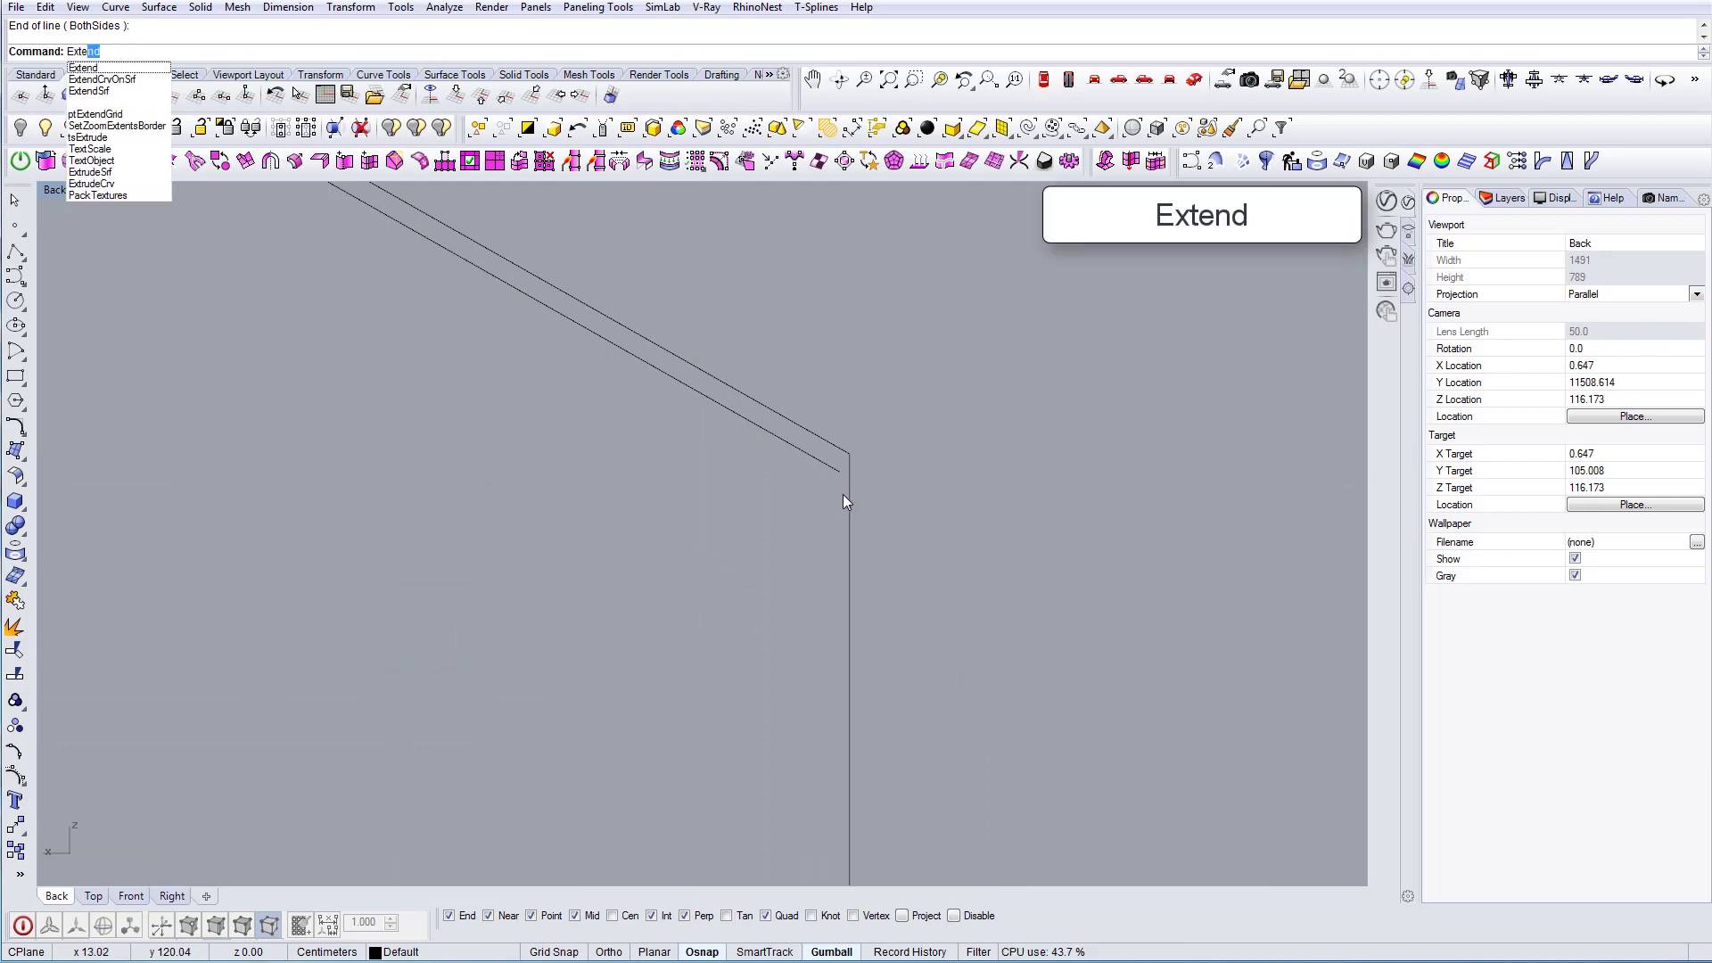
left_click(849, 517)
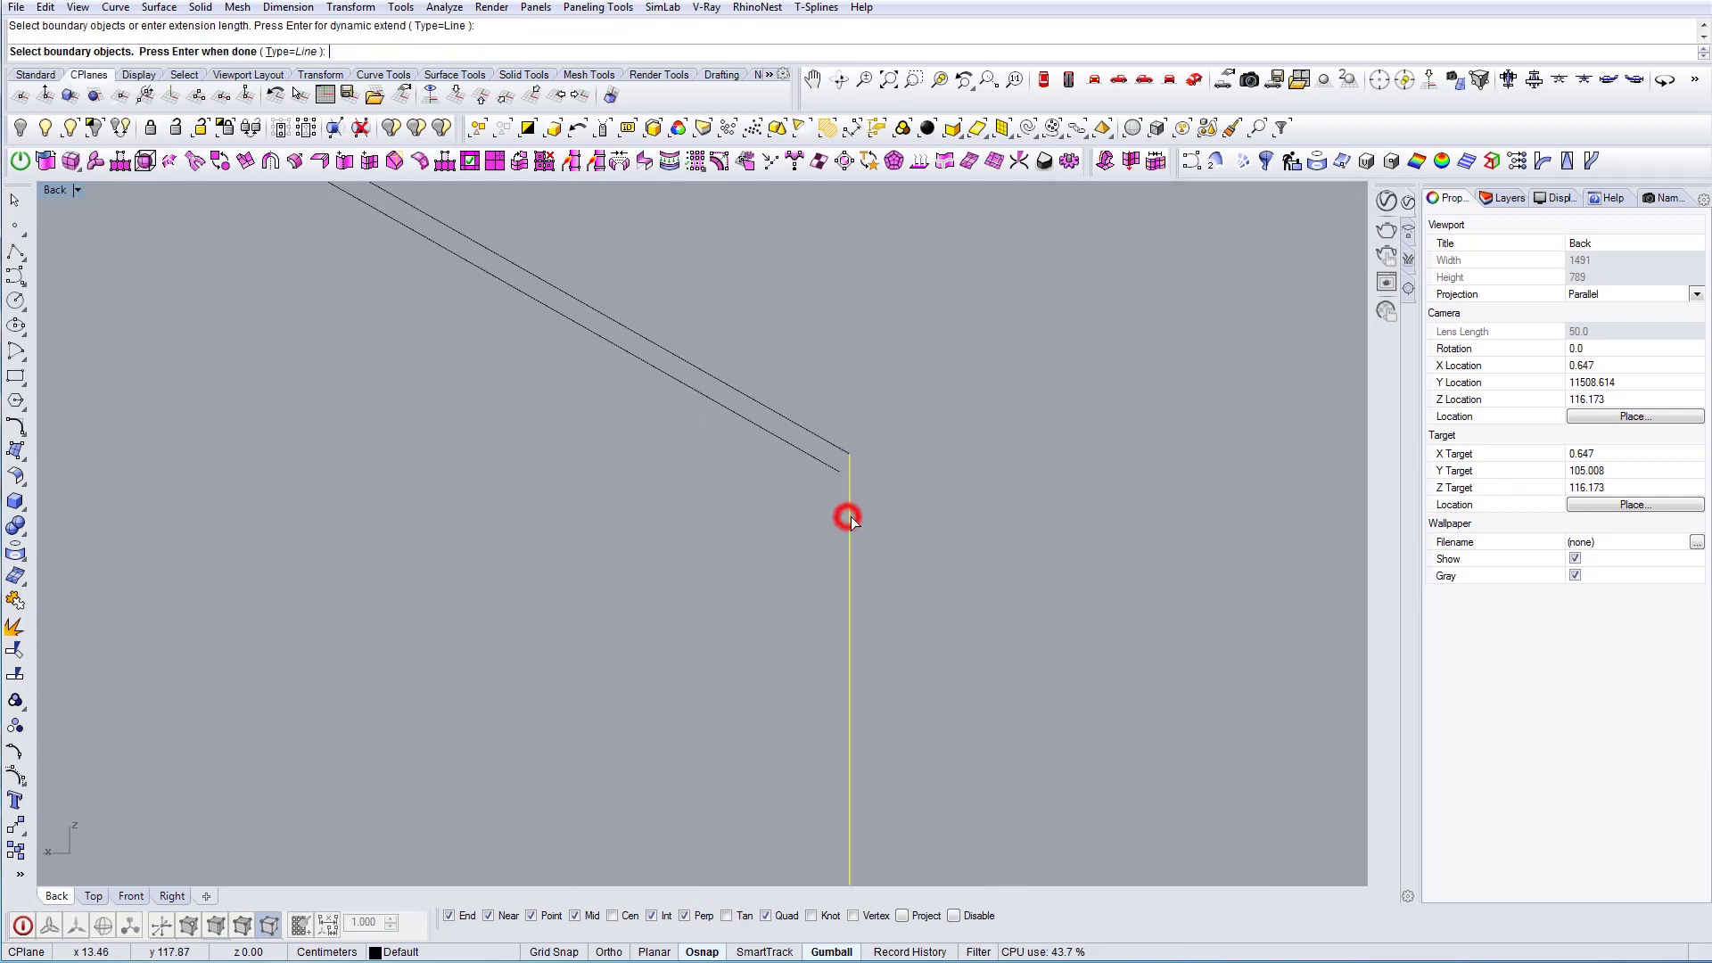
right_click(830, 470)
scroll(880, 469, "down", 10)
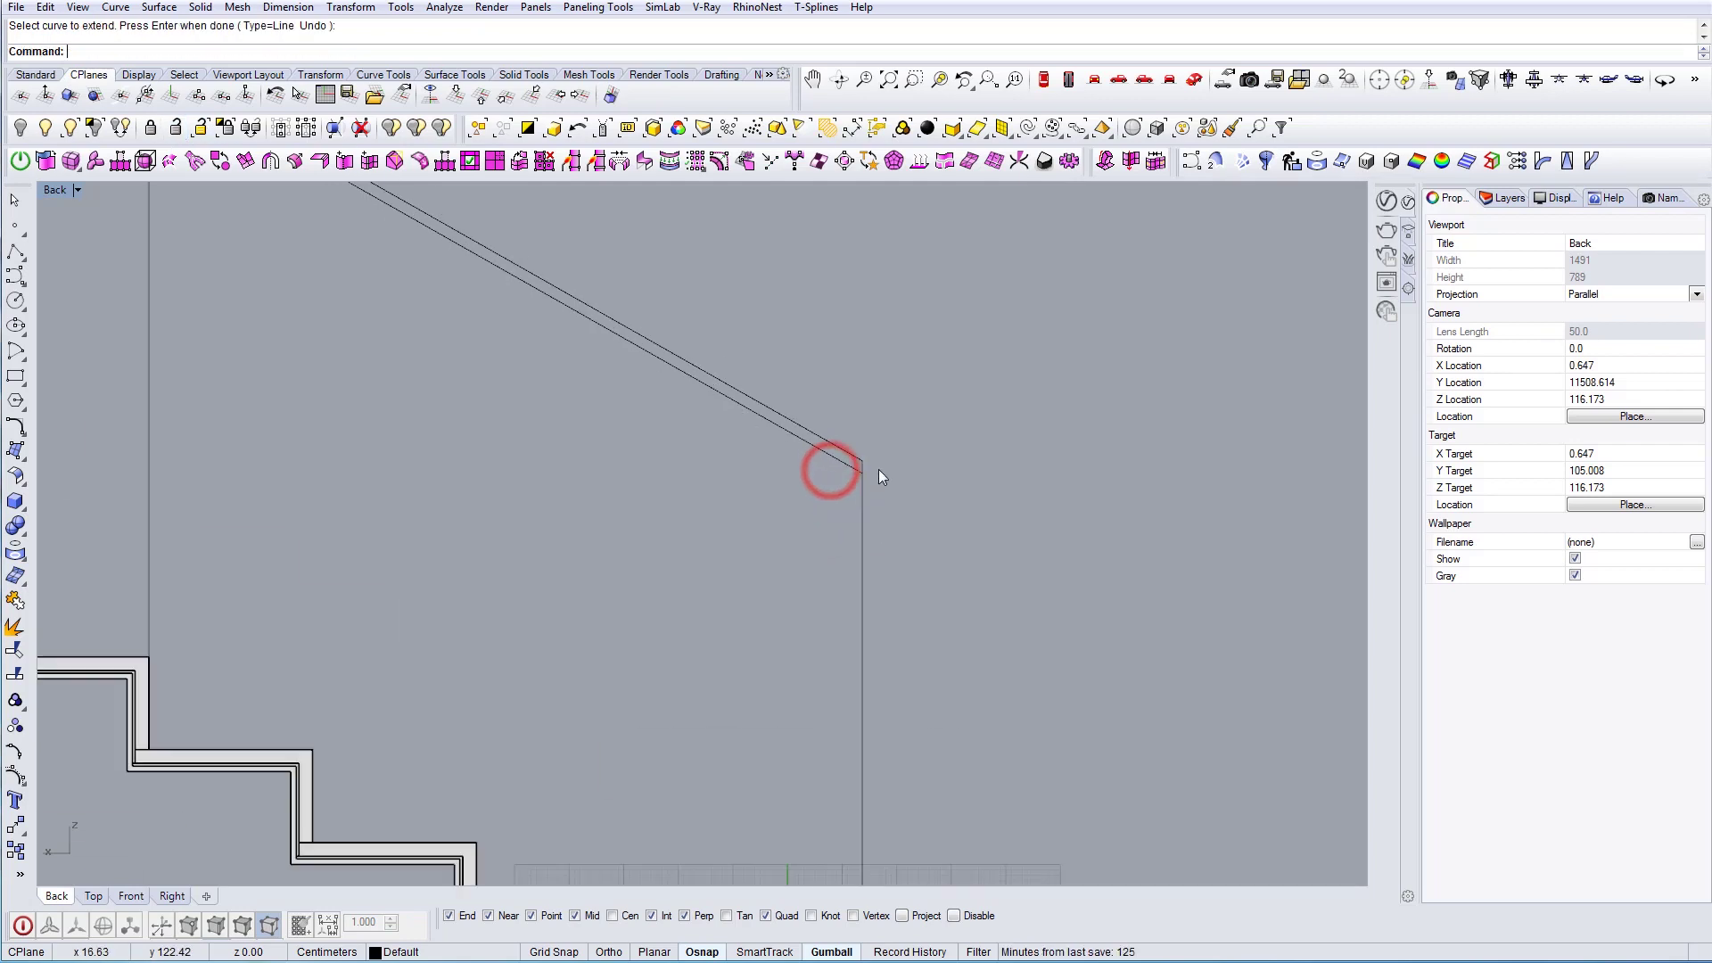
Offset the vertical post line at the foot of the stairs 2 cm toward the steps
right_click_drag(902, 435, 890, 389)
scroll(887, 407, "down", 8)
scroll(881, 440, "up", 5)
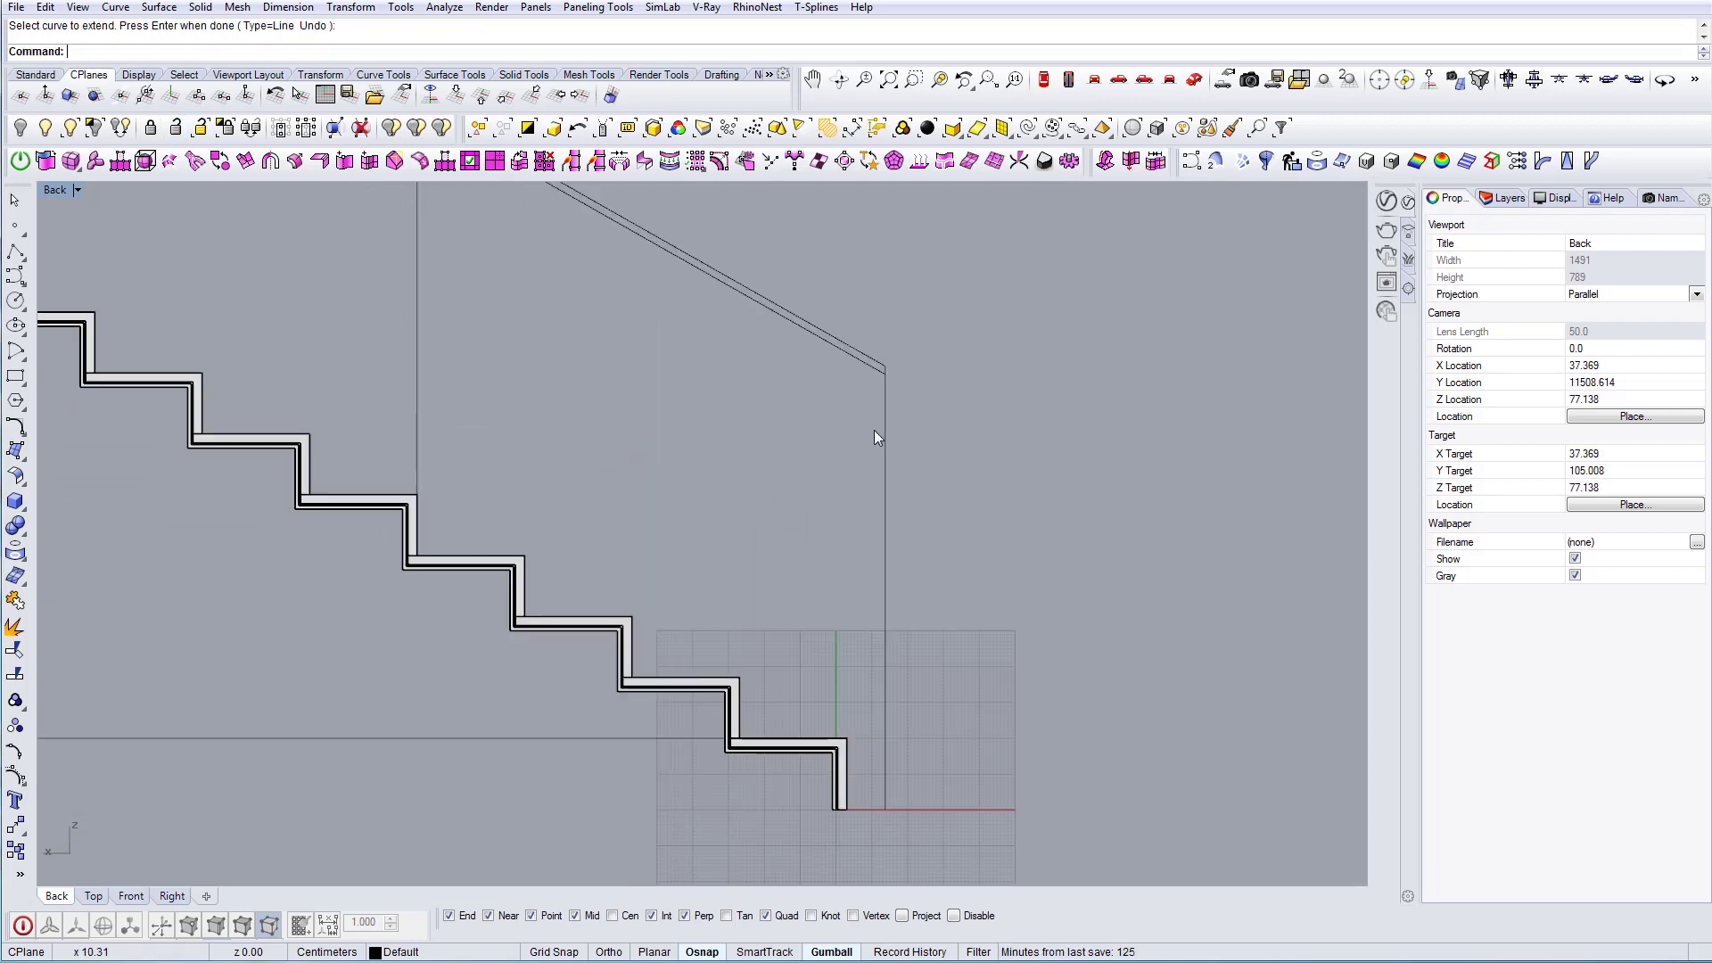
left_click(911, 537)
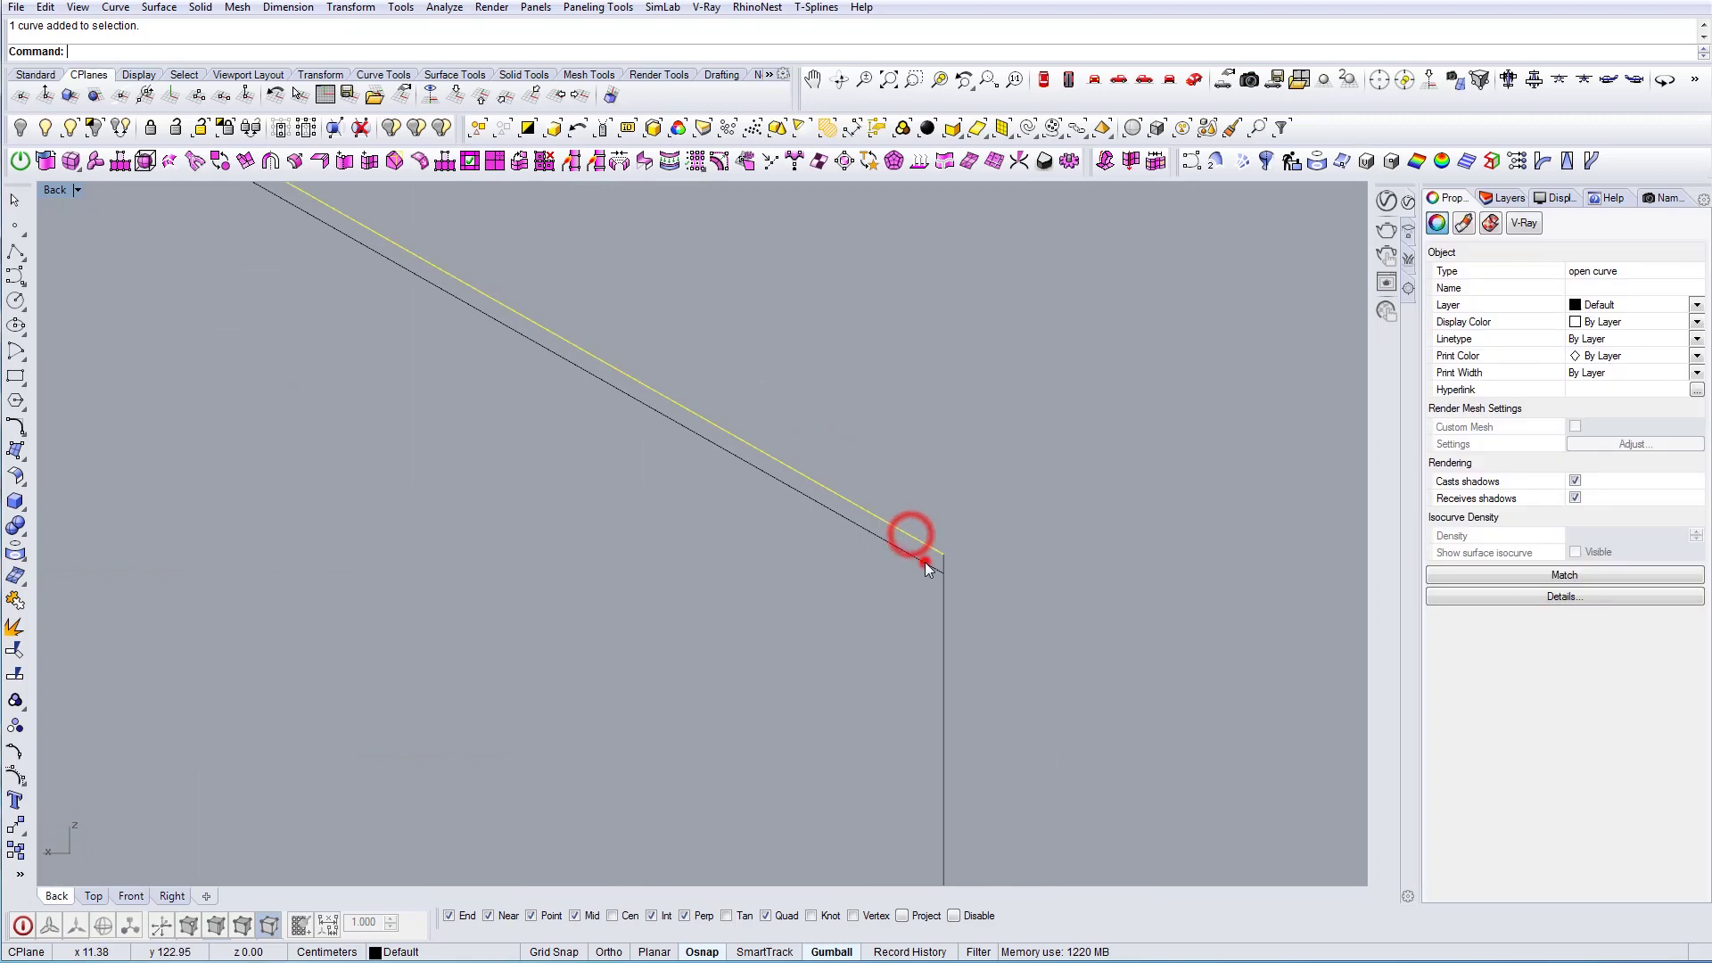
left_click(923, 561)
scroll(977, 477, "down", 4)
left_click_drag(1008, 643, 902, 573)
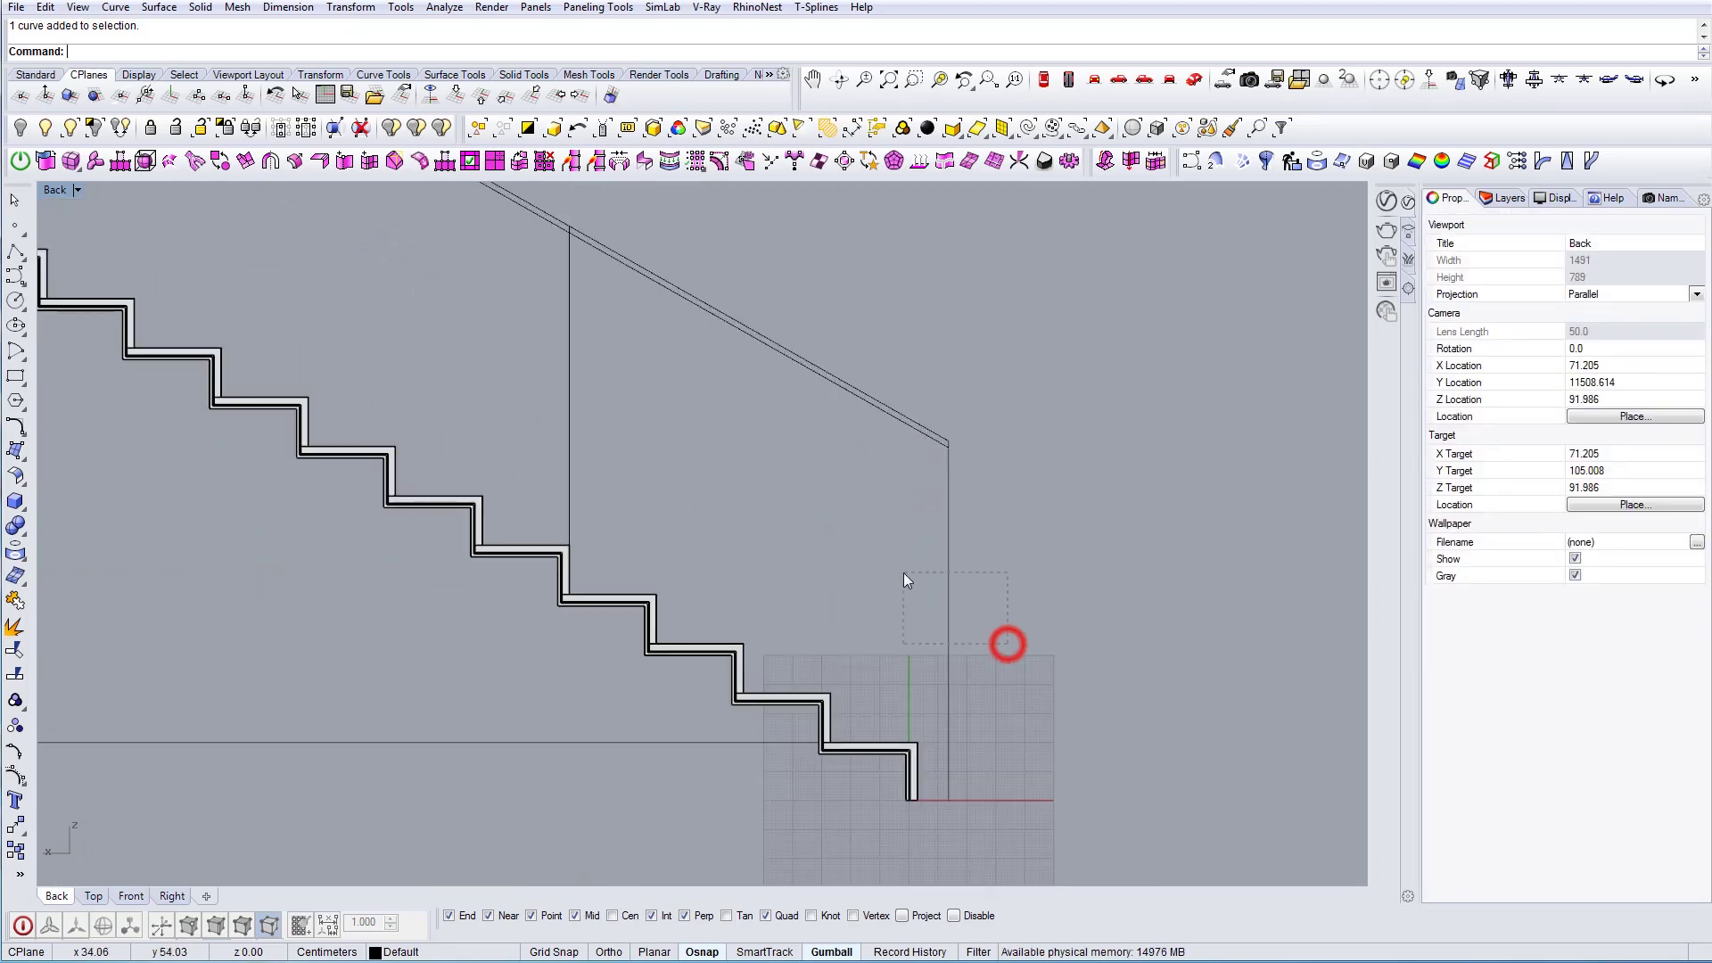
scroll(960, 617, "up", 1)
right_click(901, 620)
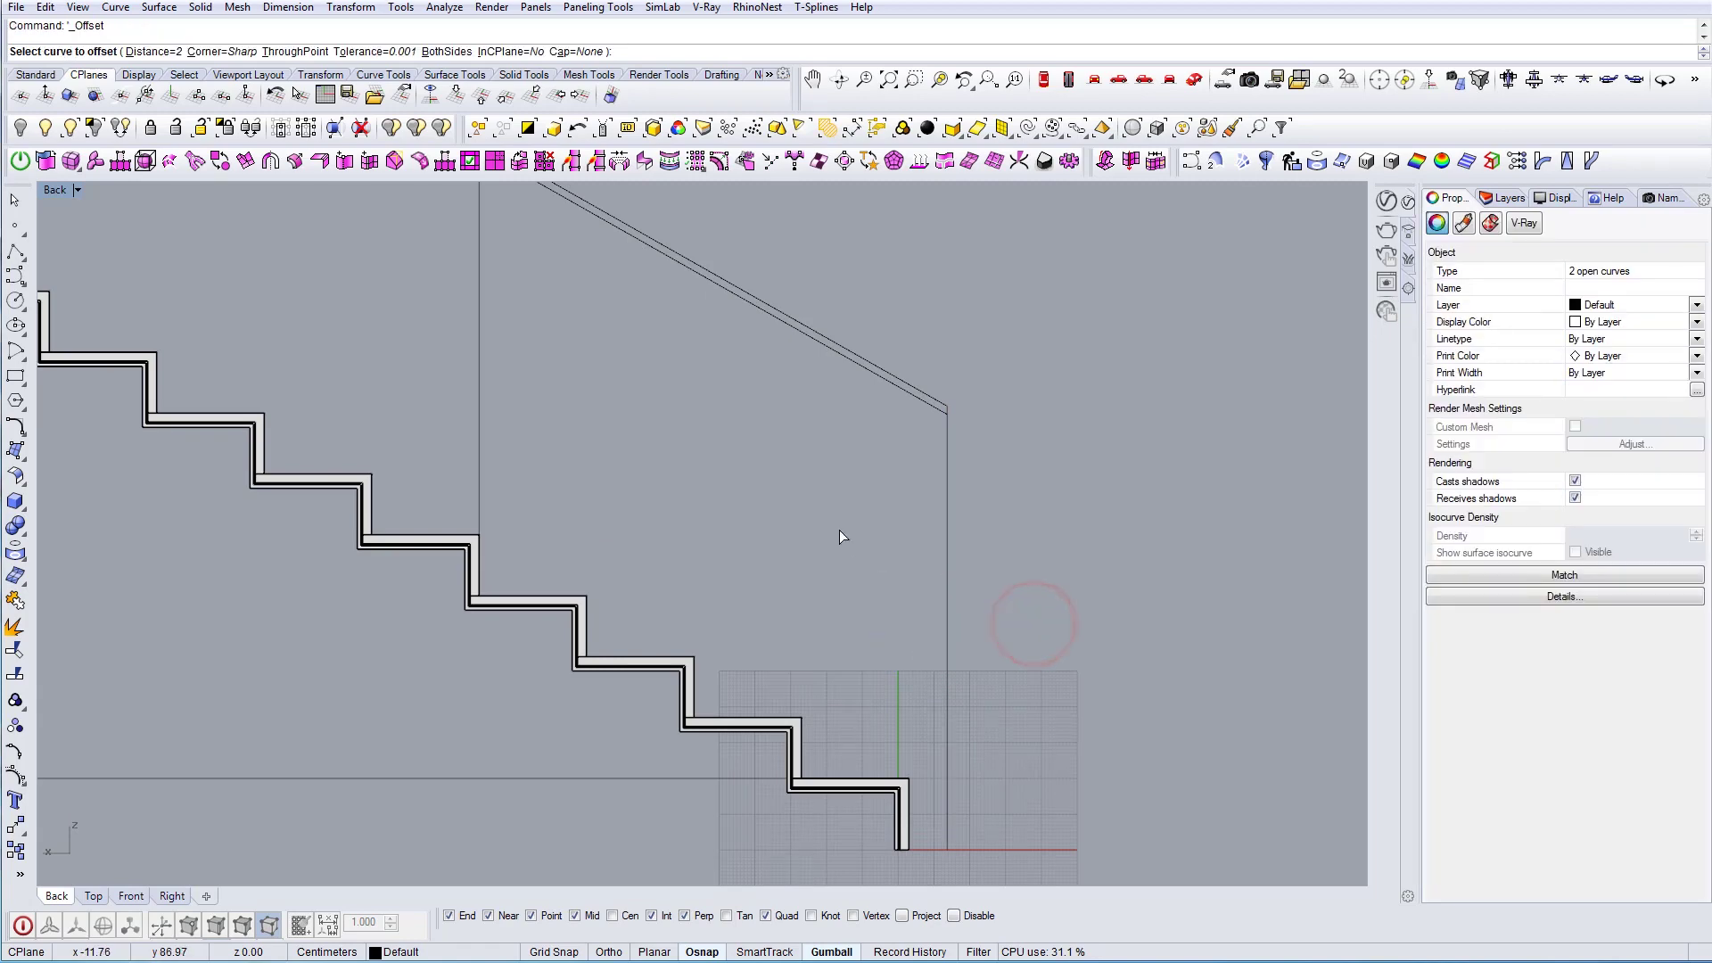
key("o")
key("Return")
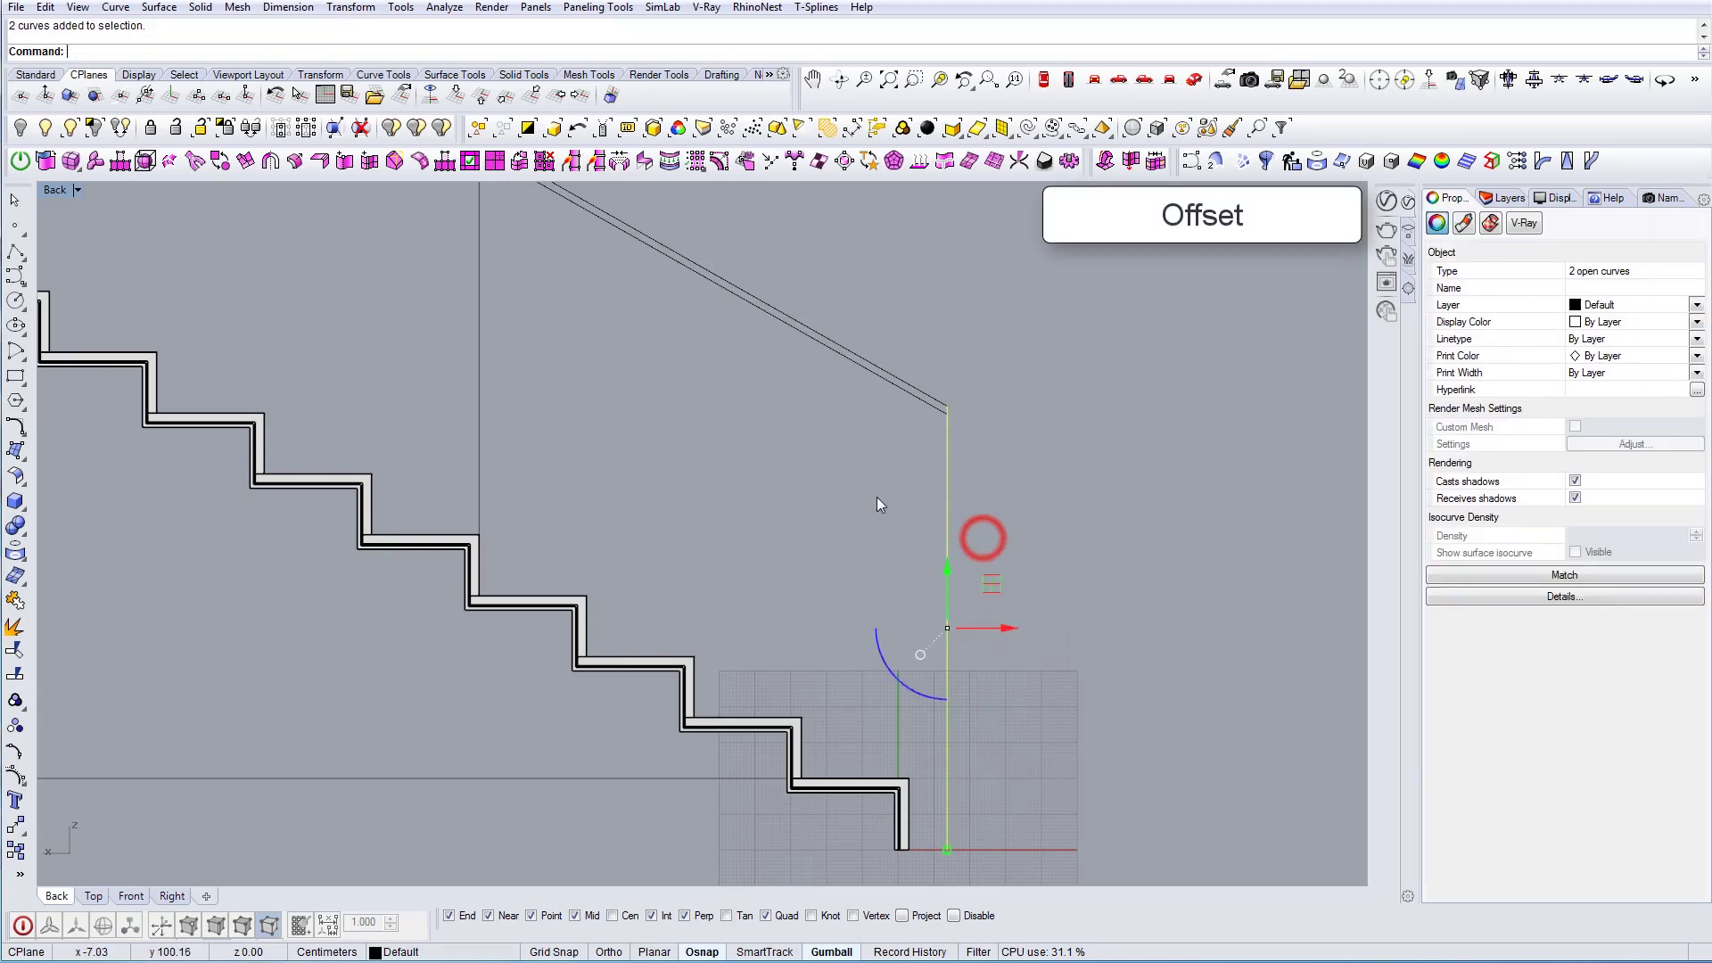
type("Of")
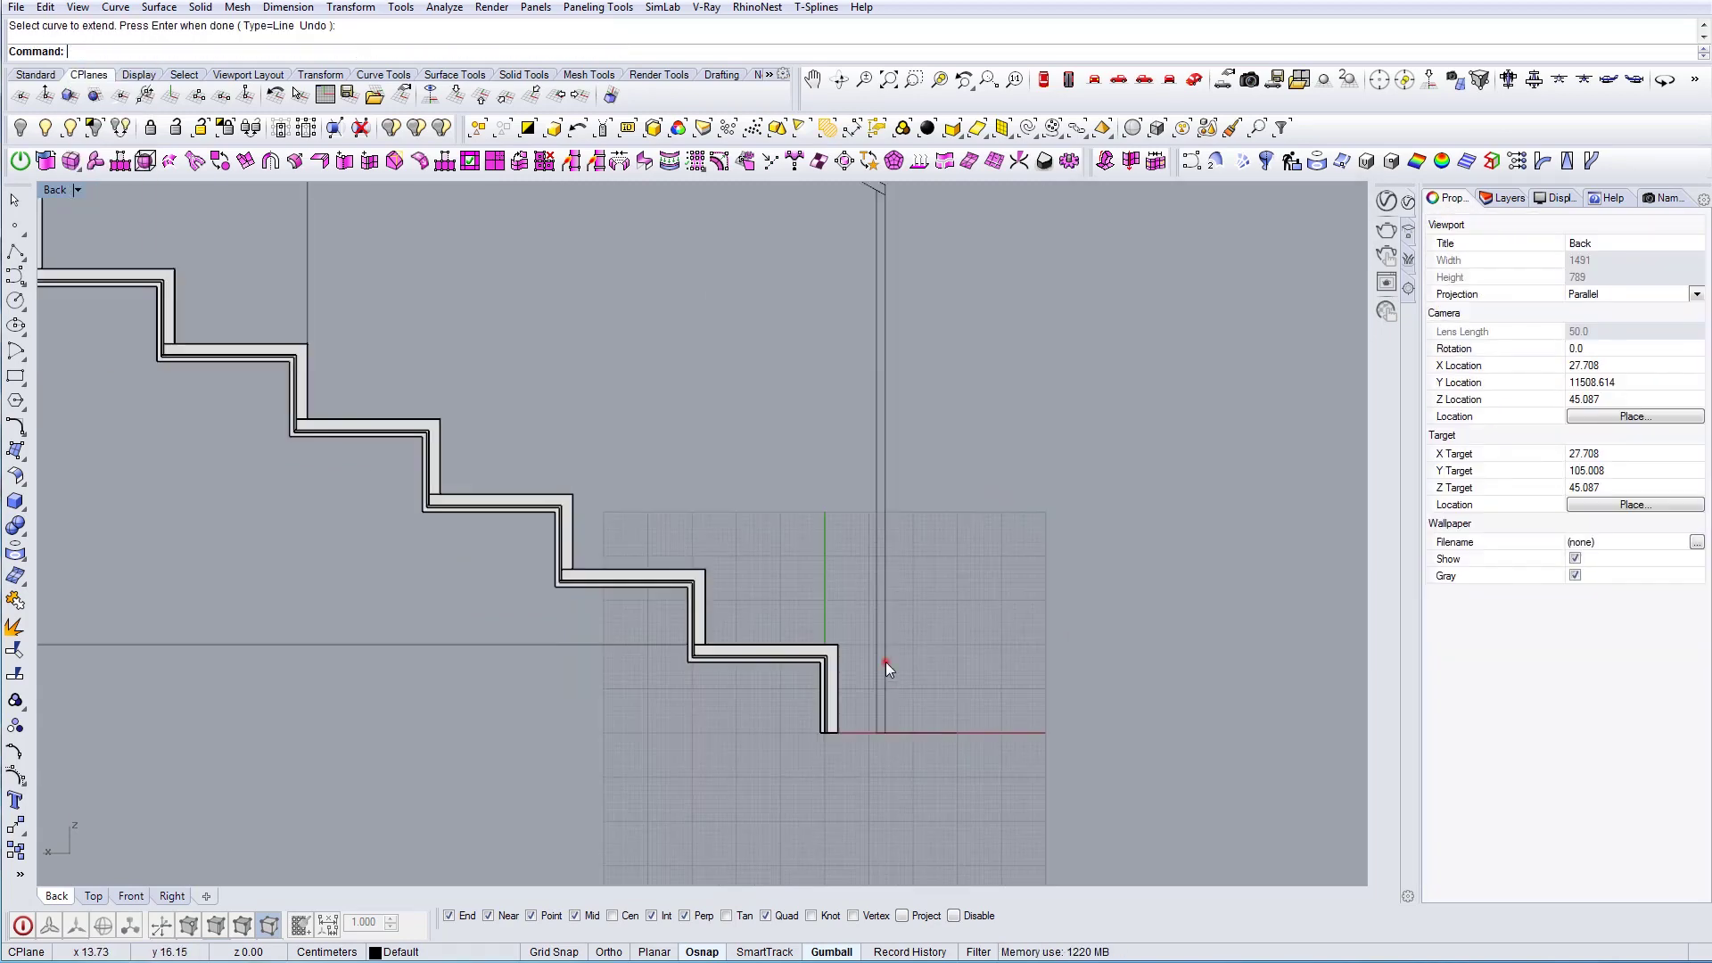
Examine the two parallel post lines and the short ground line at the base of the first post
left_click(874, 662)
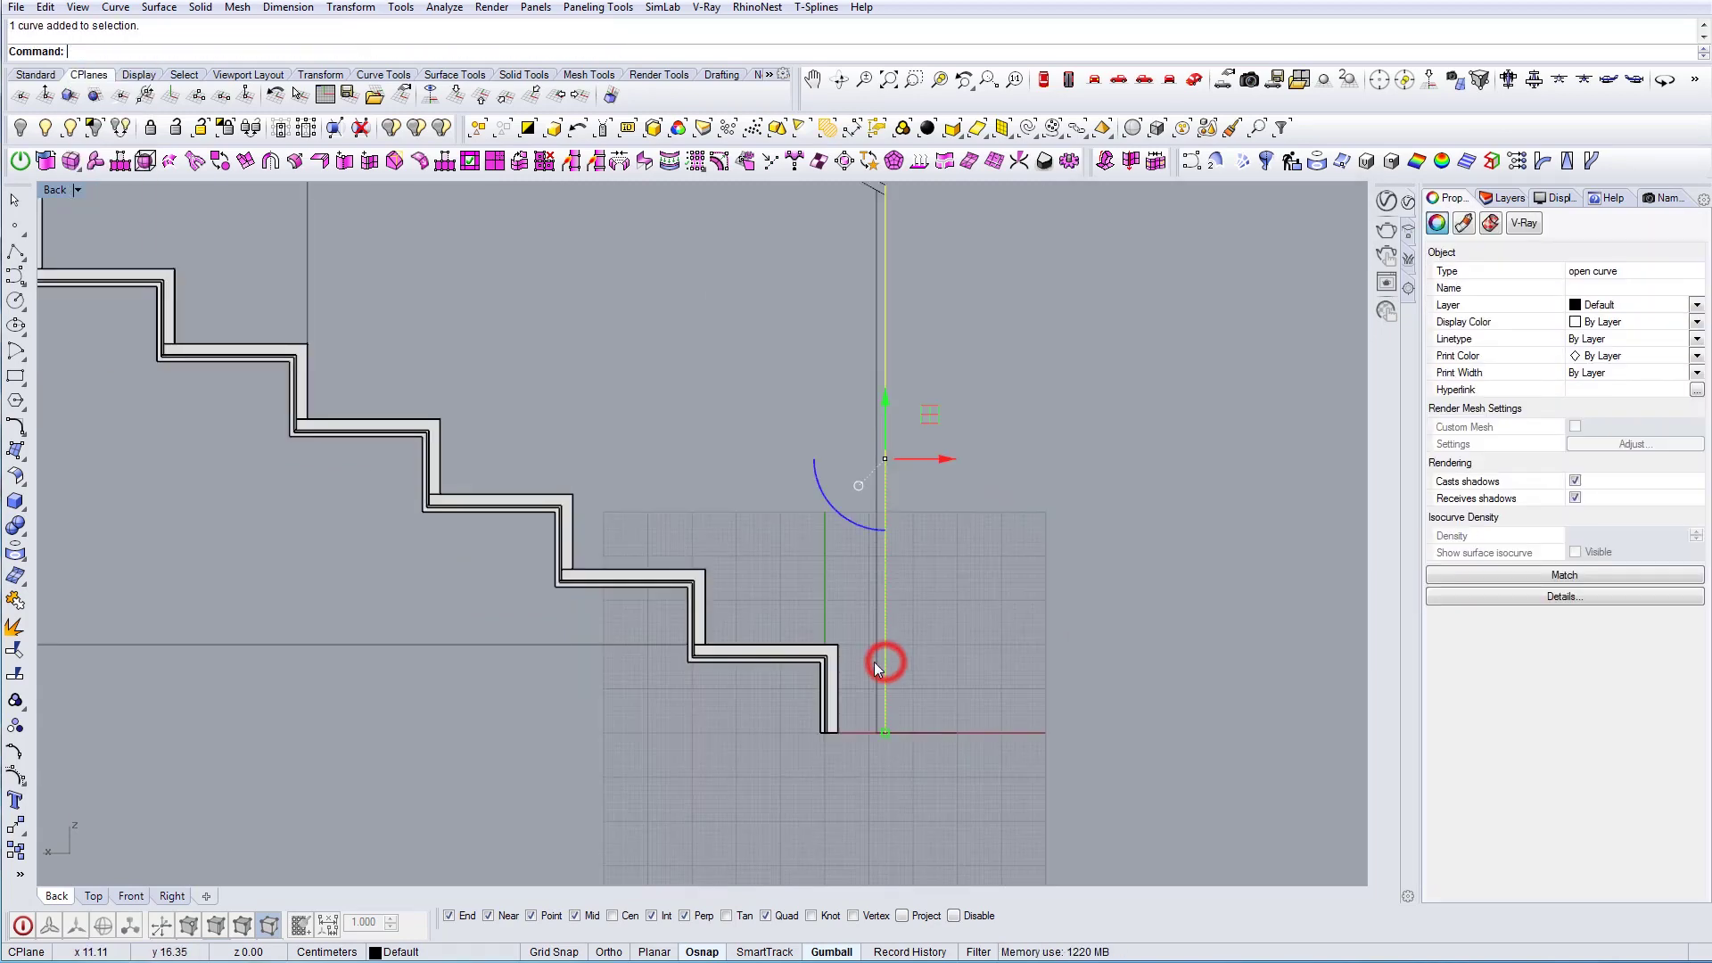
left_click_drag(858, 707, 976, 758)
scroll(931, 746, "down", 4)
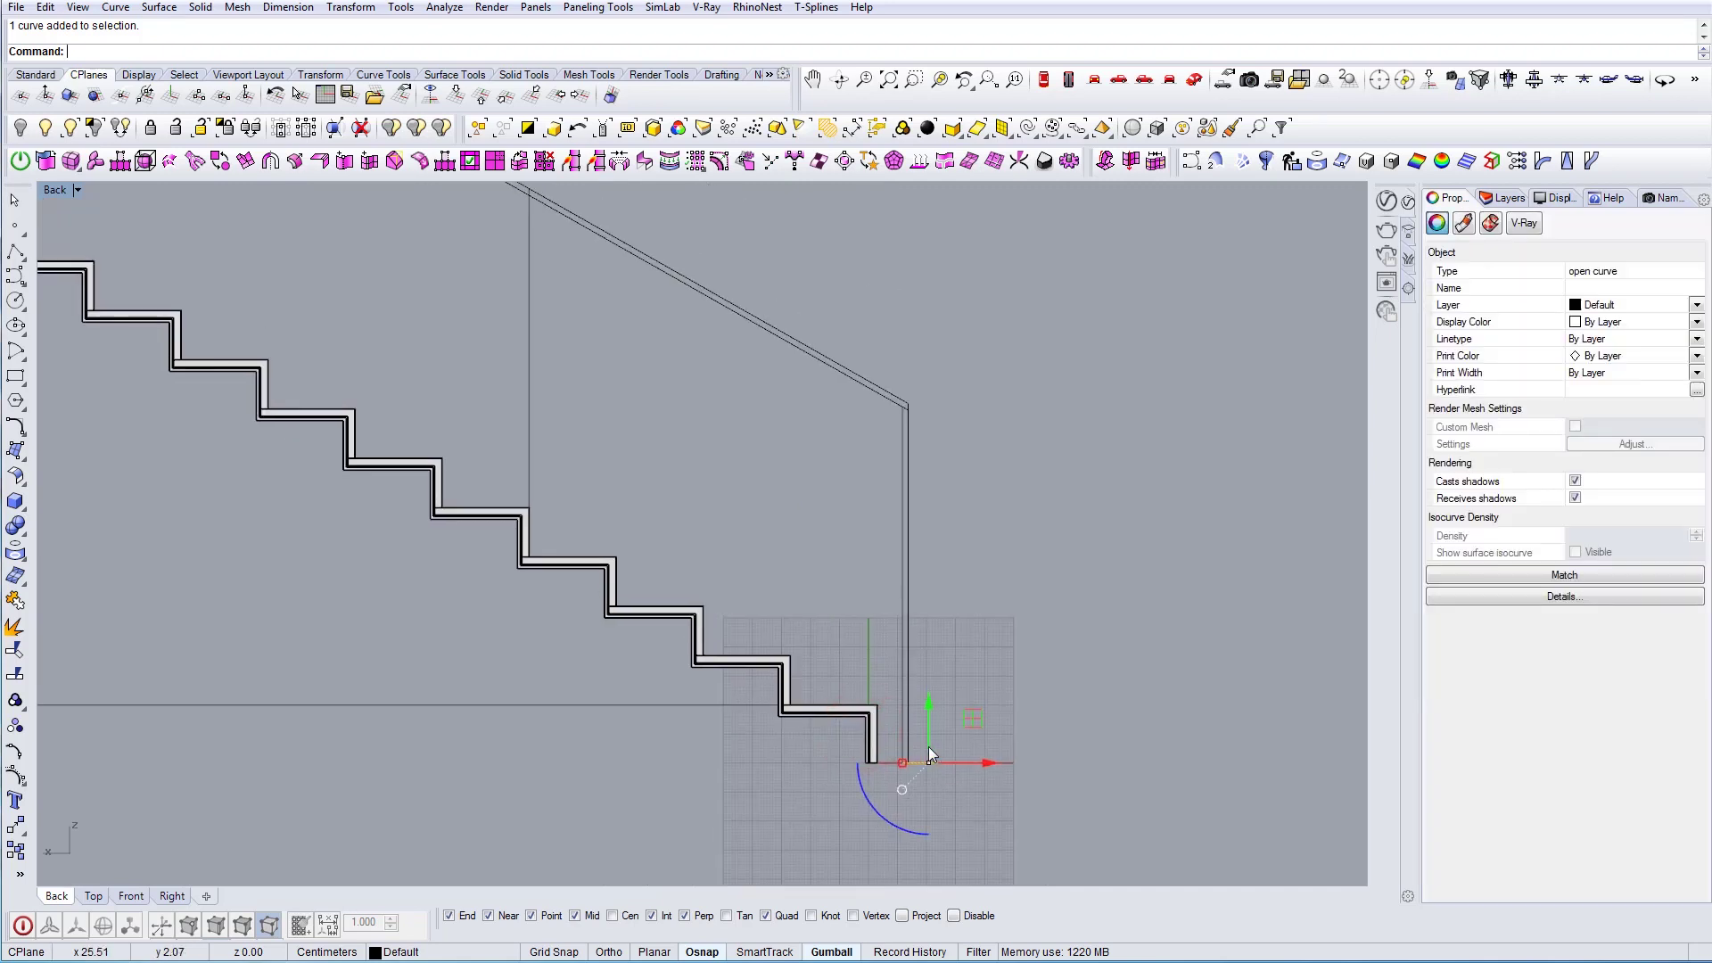
scroll(928, 744, "up", 6)
scroll(930, 574, "down", 4)
scroll(903, 237, "up", 4)
scroll(915, 289, "down", 6)
left_click(947, 469)
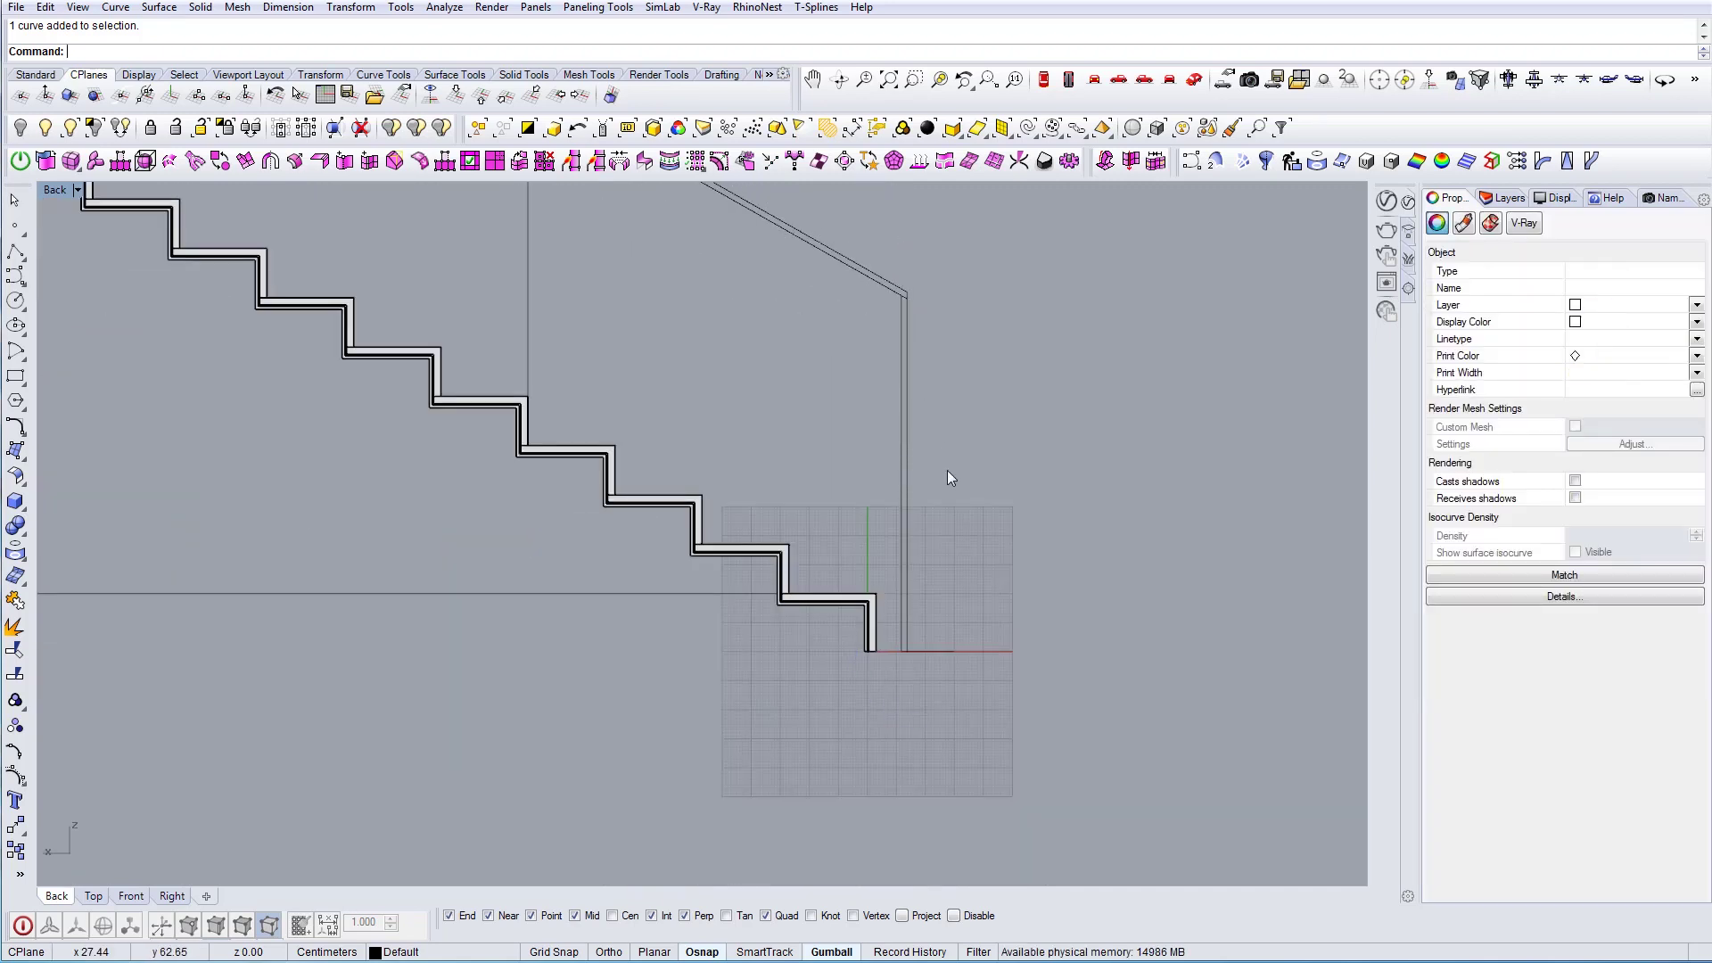
Create a closed profile of the first post with CurveBoolean, keeping the region between its two vertical lines below the handrail
right_click_drag(947, 469, 983, 508)
scroll(944, 360, "up", 2)
scroll(990, 547, "down", 2)
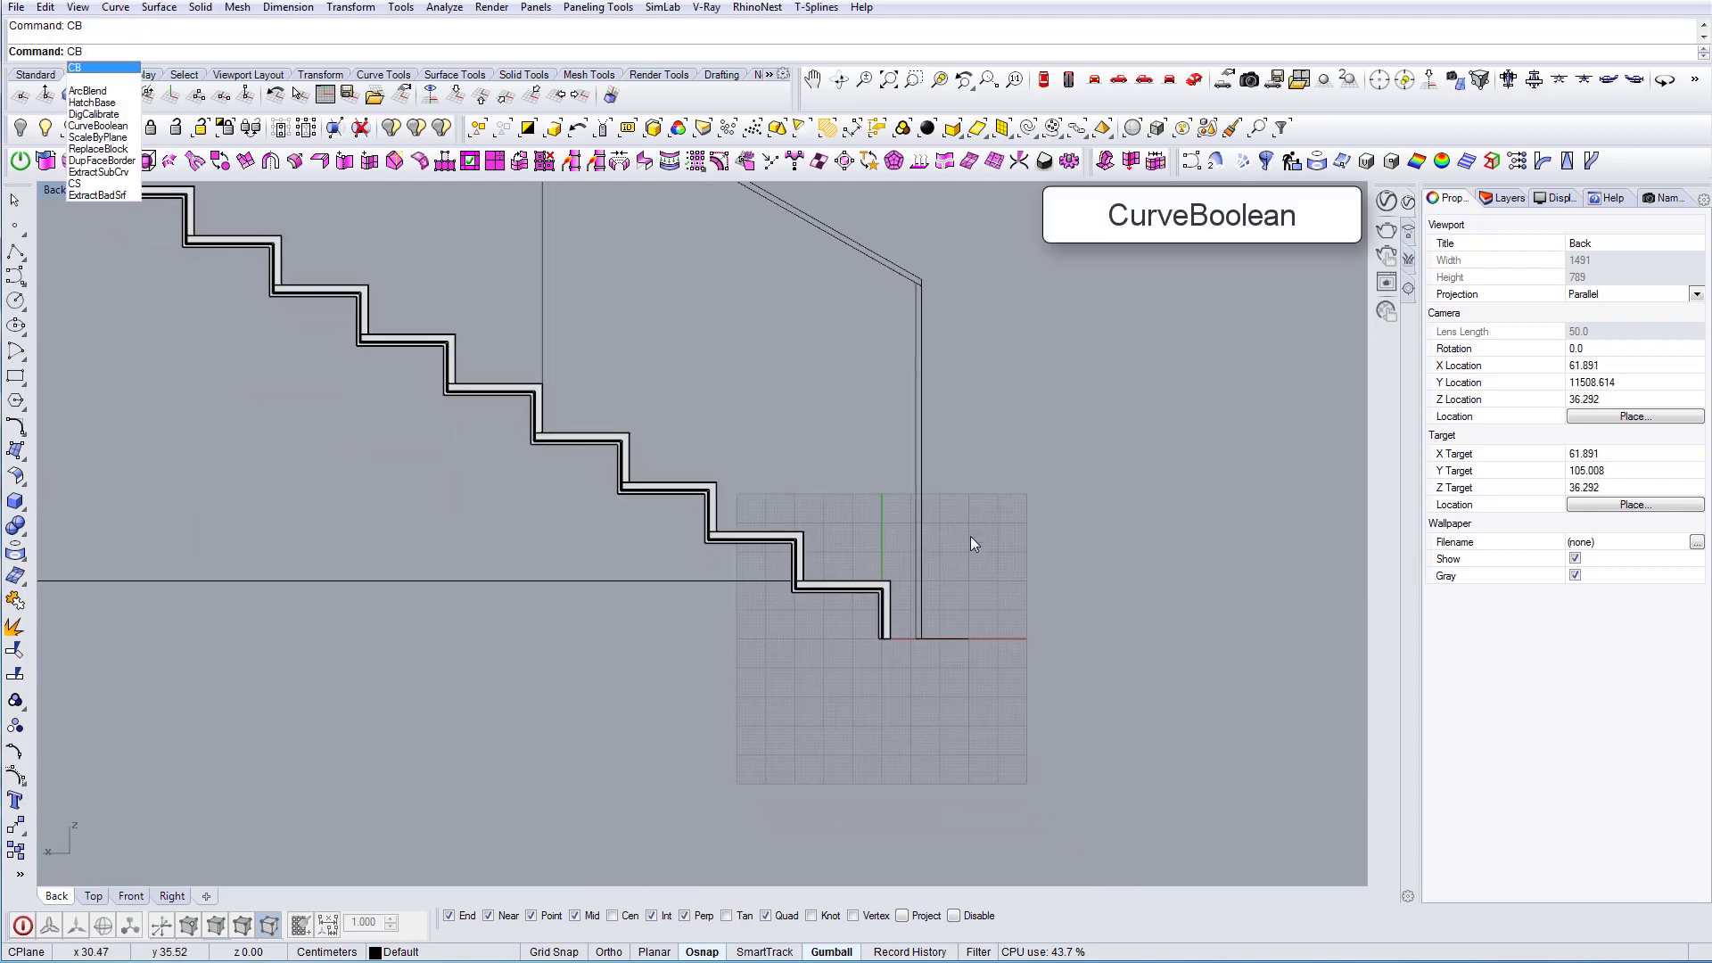
key("Return")
left_click_drag(906, 254, 906, 254)
scroll(919, 308, "up", 3)
key("Return")
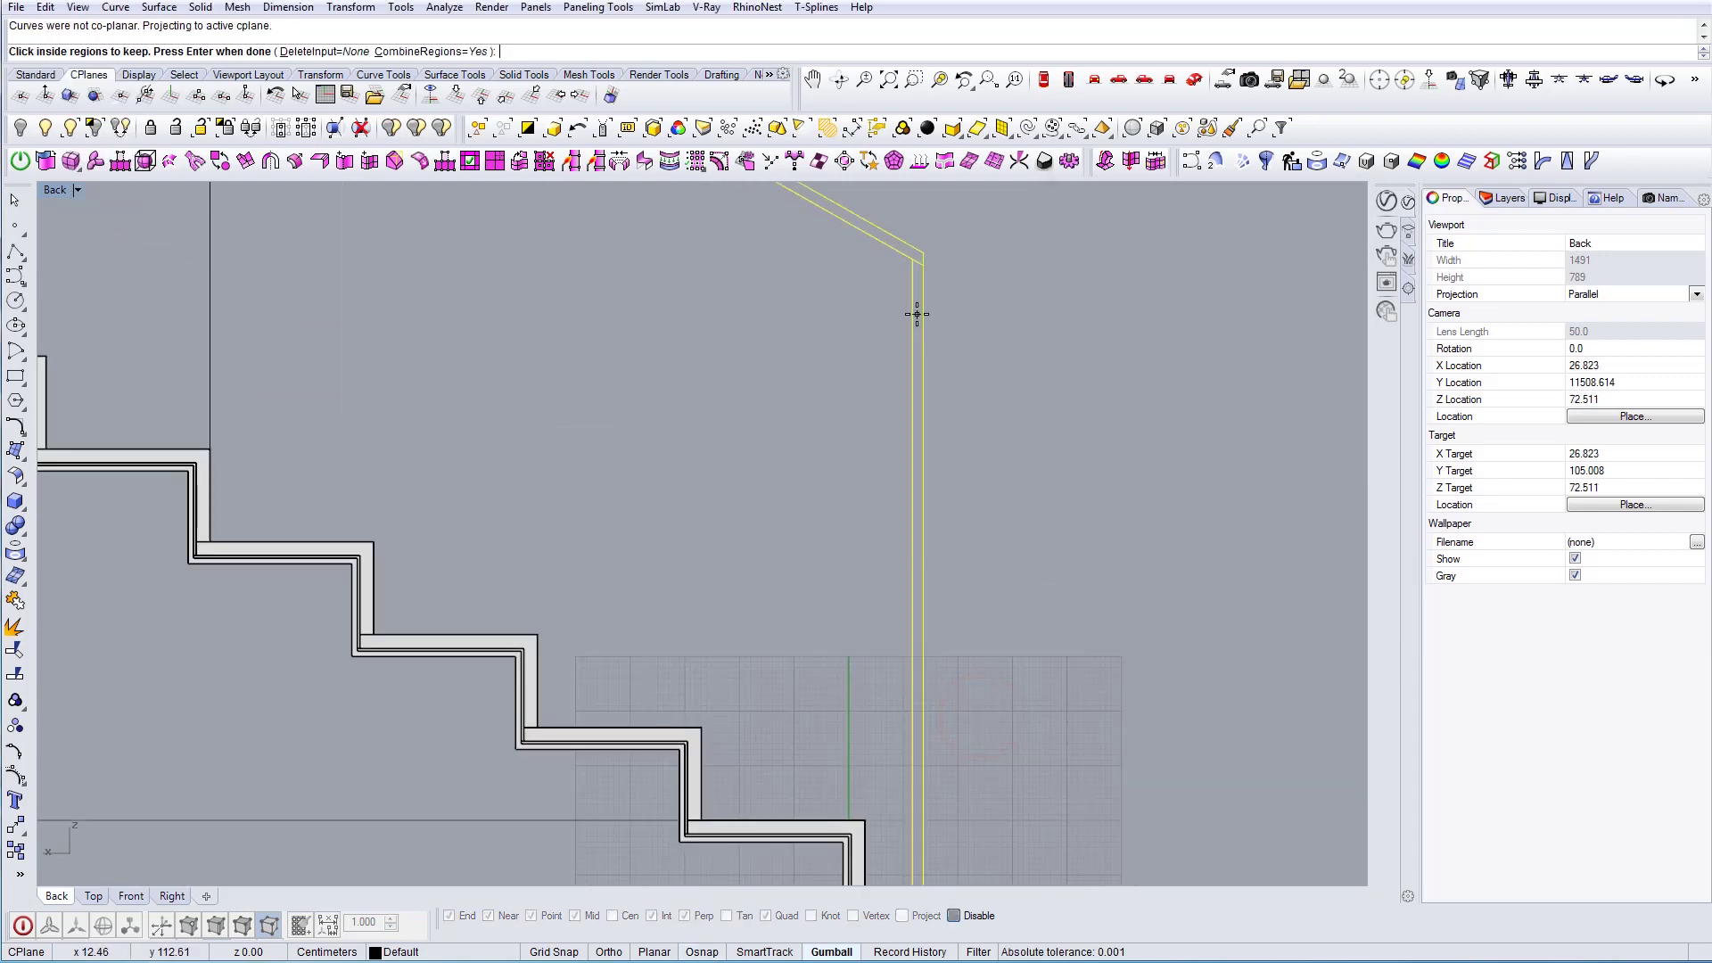
left_click(918, 315)
scroll(917, 315, "down", 4)
key("Return")
key("Return")
scroll(961, 442, "up", 2)
scroll(926, 343, "up", 4)
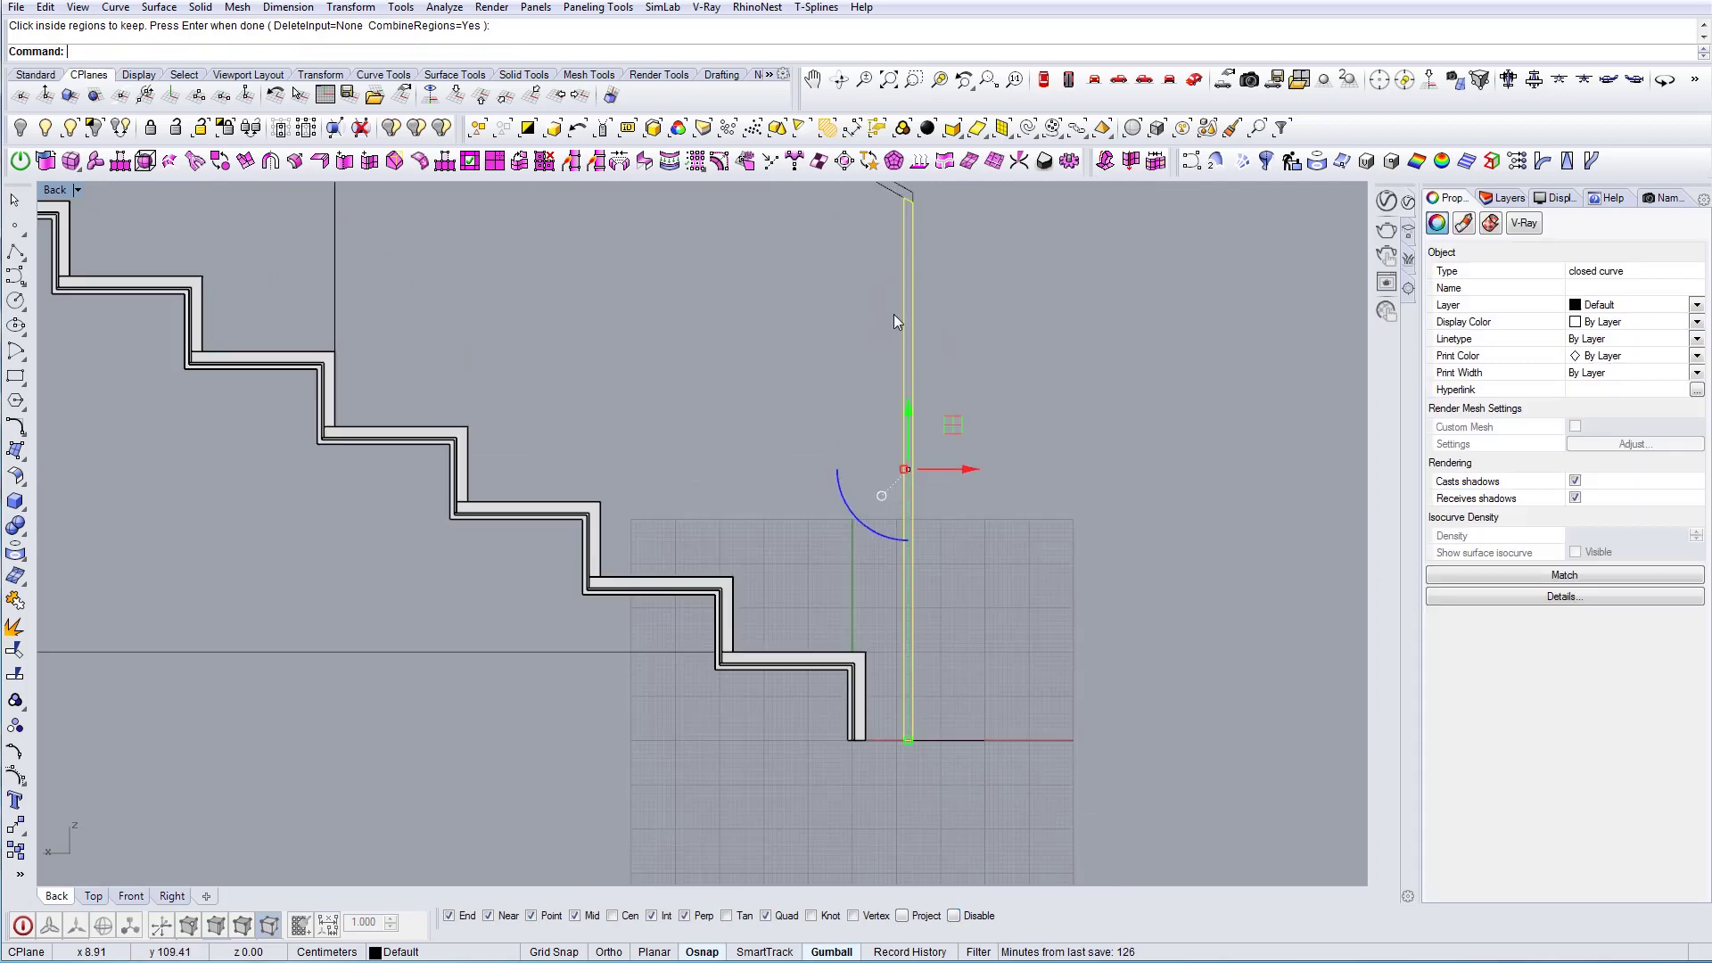
scroll(928, 435, "down", 4)
key("Escape")
Return to the Perspective view of the staircase with the construction plane set to world Top
scroll(928, 611, "up", 4)
left_click(889, 621)
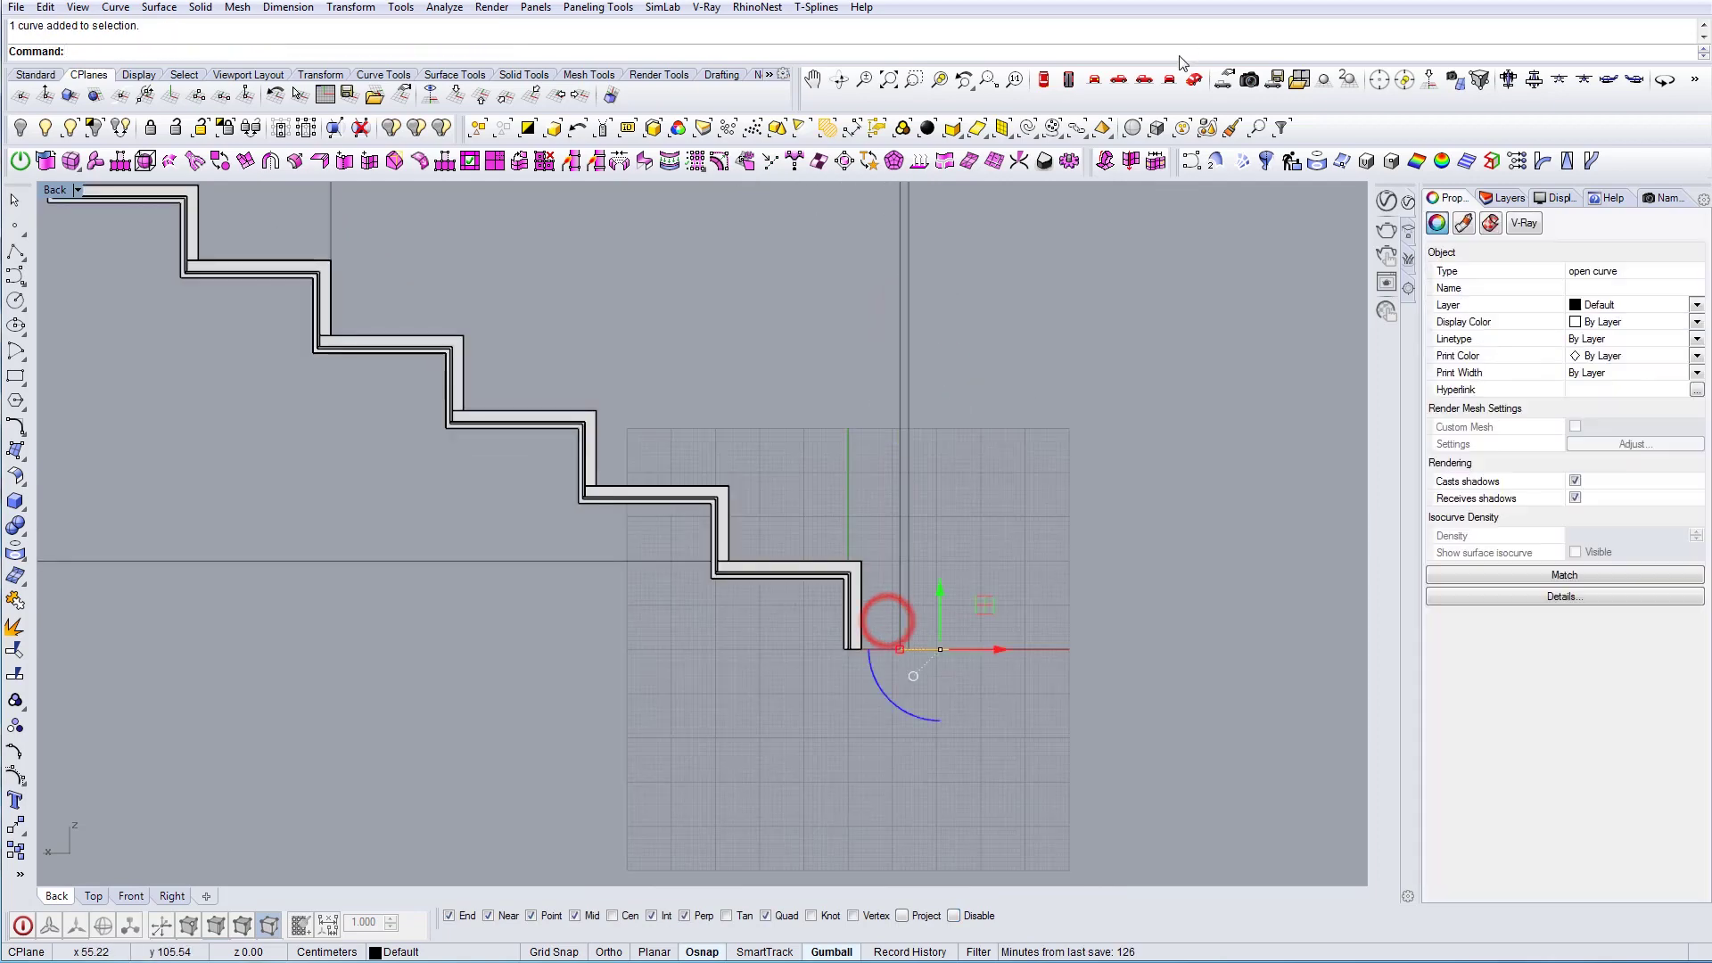
key("Escape")
scroll(706, 593, "up", 8)
right_click_drag(706, 596, 959, 615)
scroll(741, 515, "up", 6)
scroll(603, 489, "up", 6)
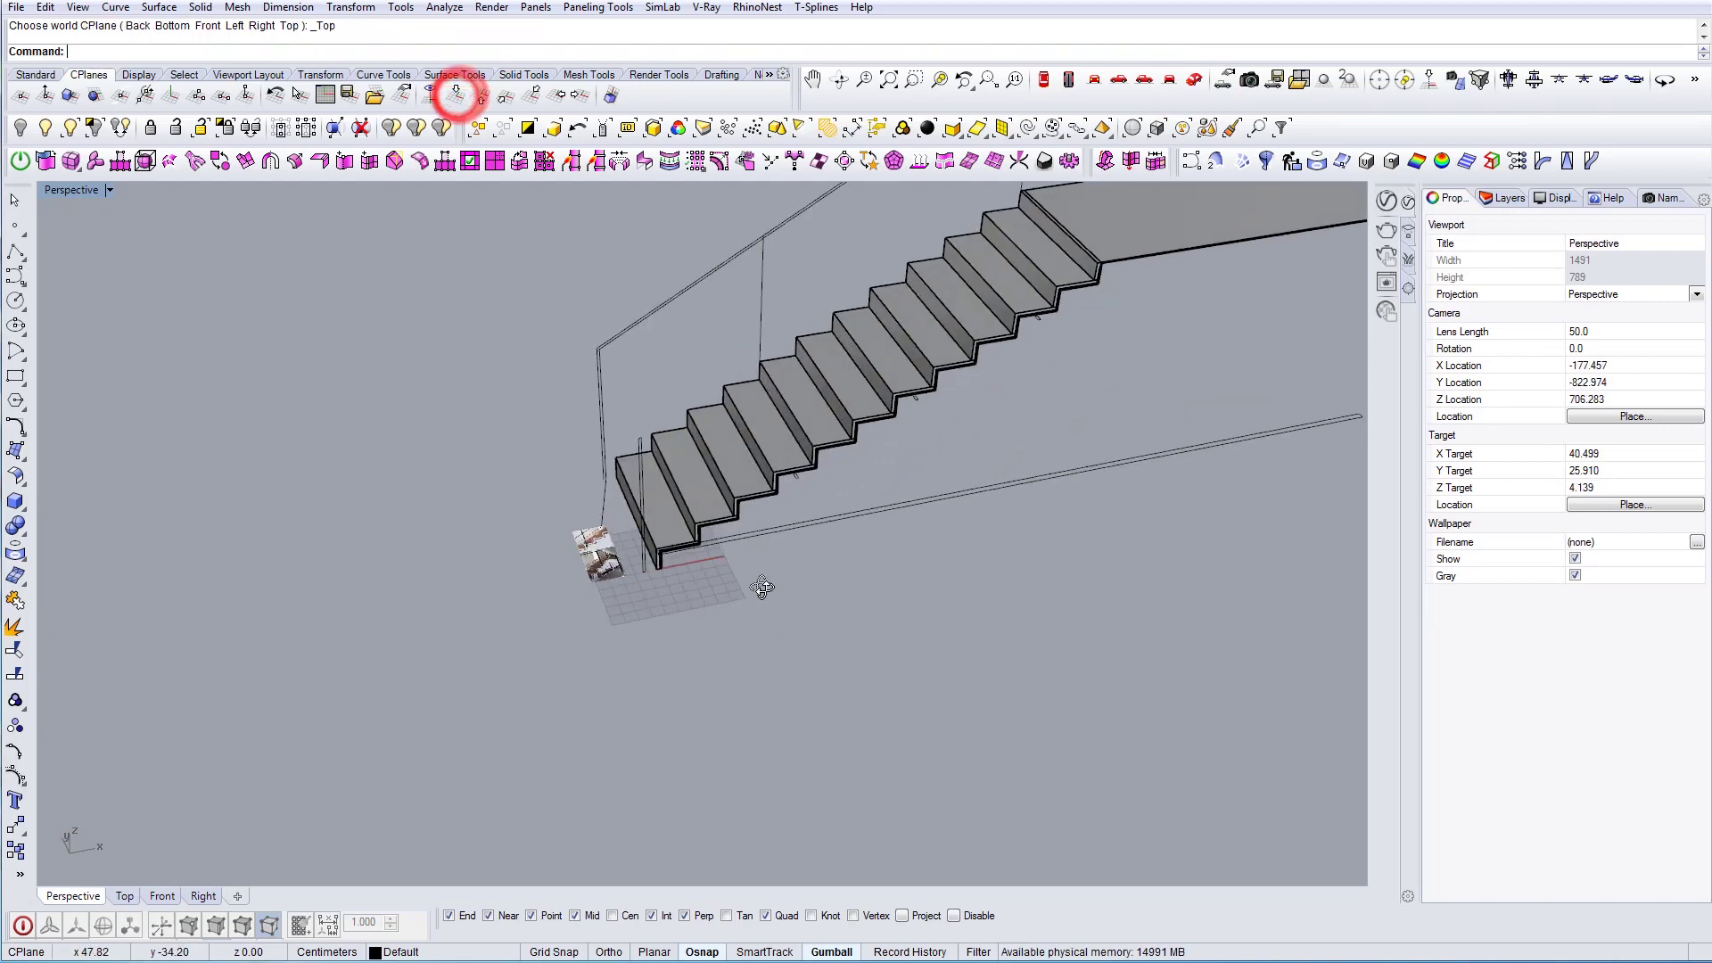
right_click_drag(649, 544, 589, 526)
Delete the original open guide lines of the first post beneath the handrail's lower end
left_click(628, 515)
key("Delete")
scroll(640, 615, "down", 4)
left_click(670, 542)
left_click_drag(672, 481, 617, 473)
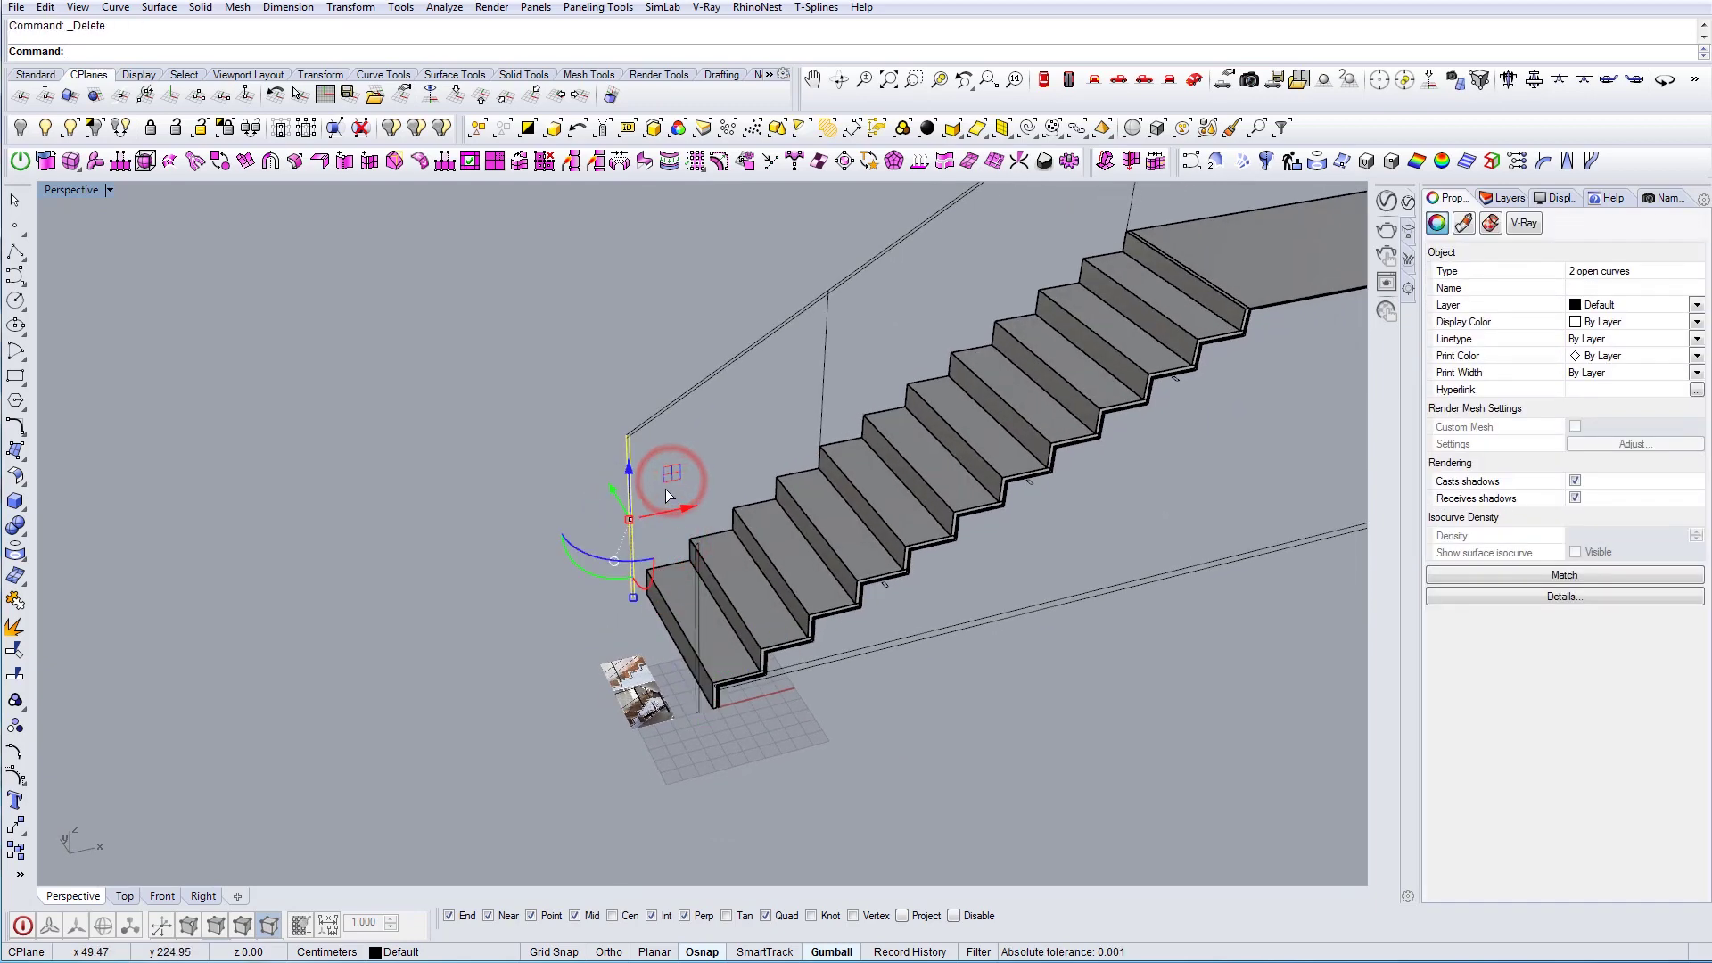
key("Escape")
right_click_drag(687, 569, 662, 576)
left_click(676, 585)
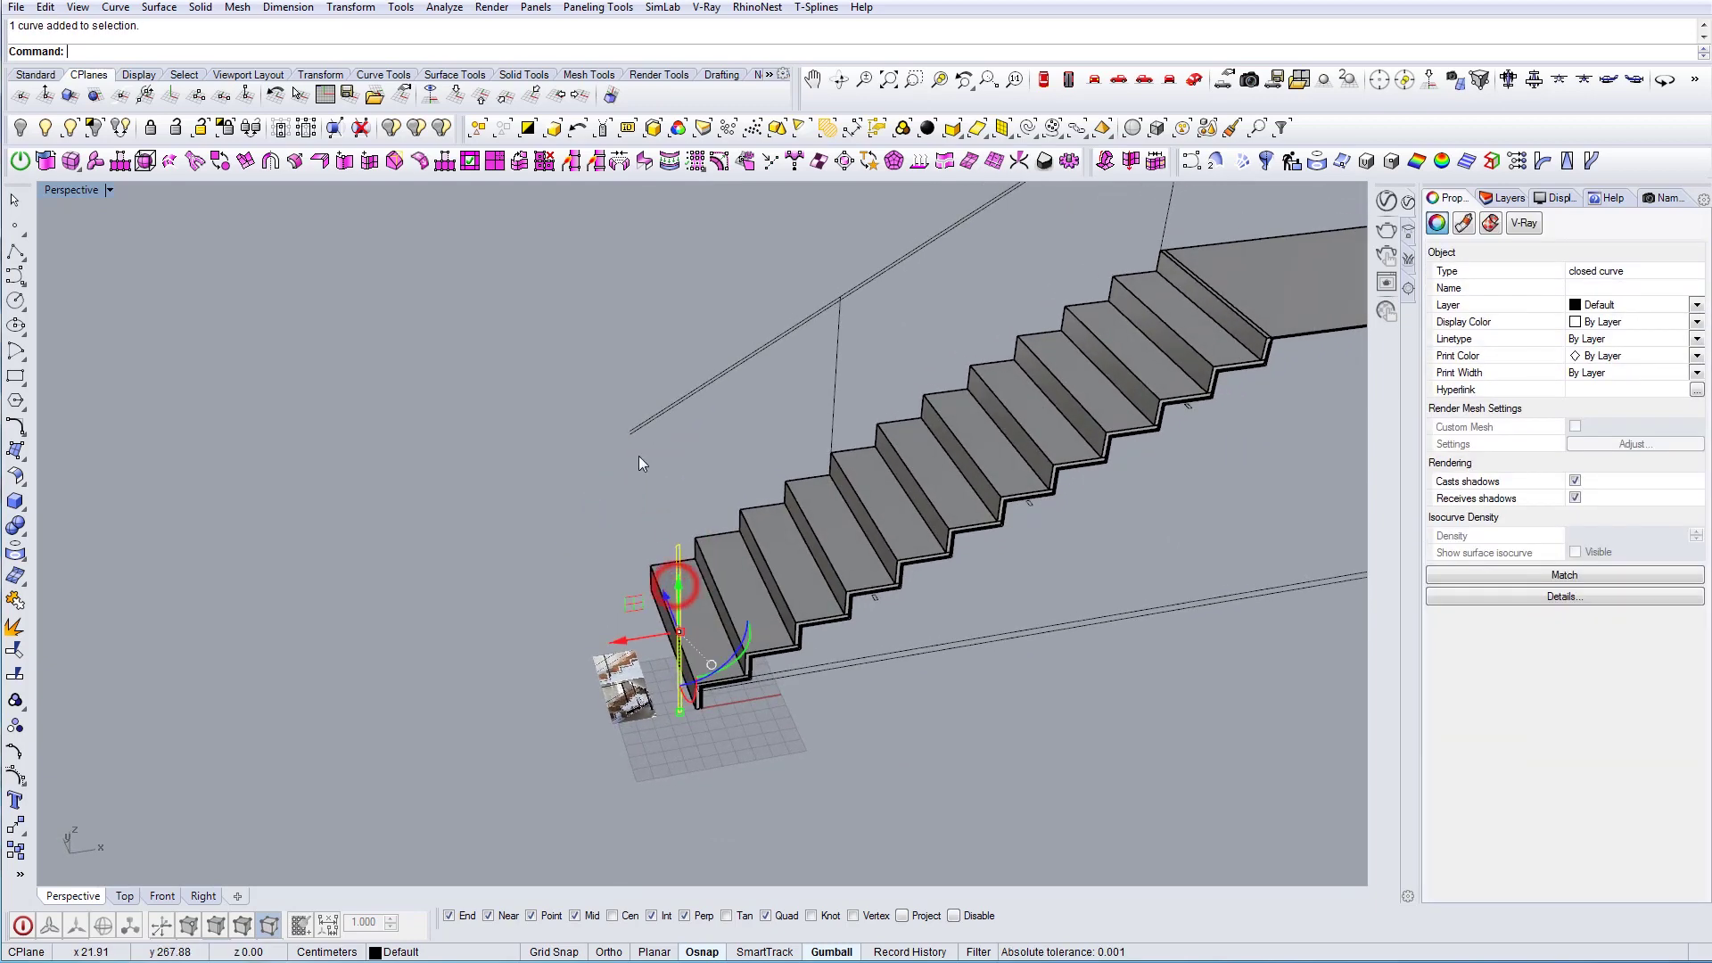
left_click_drag(685, 455, 619, 370)
scroll(729, 481, "down", 4)
right_click_drag(729, 481, 584, 623, "shift")
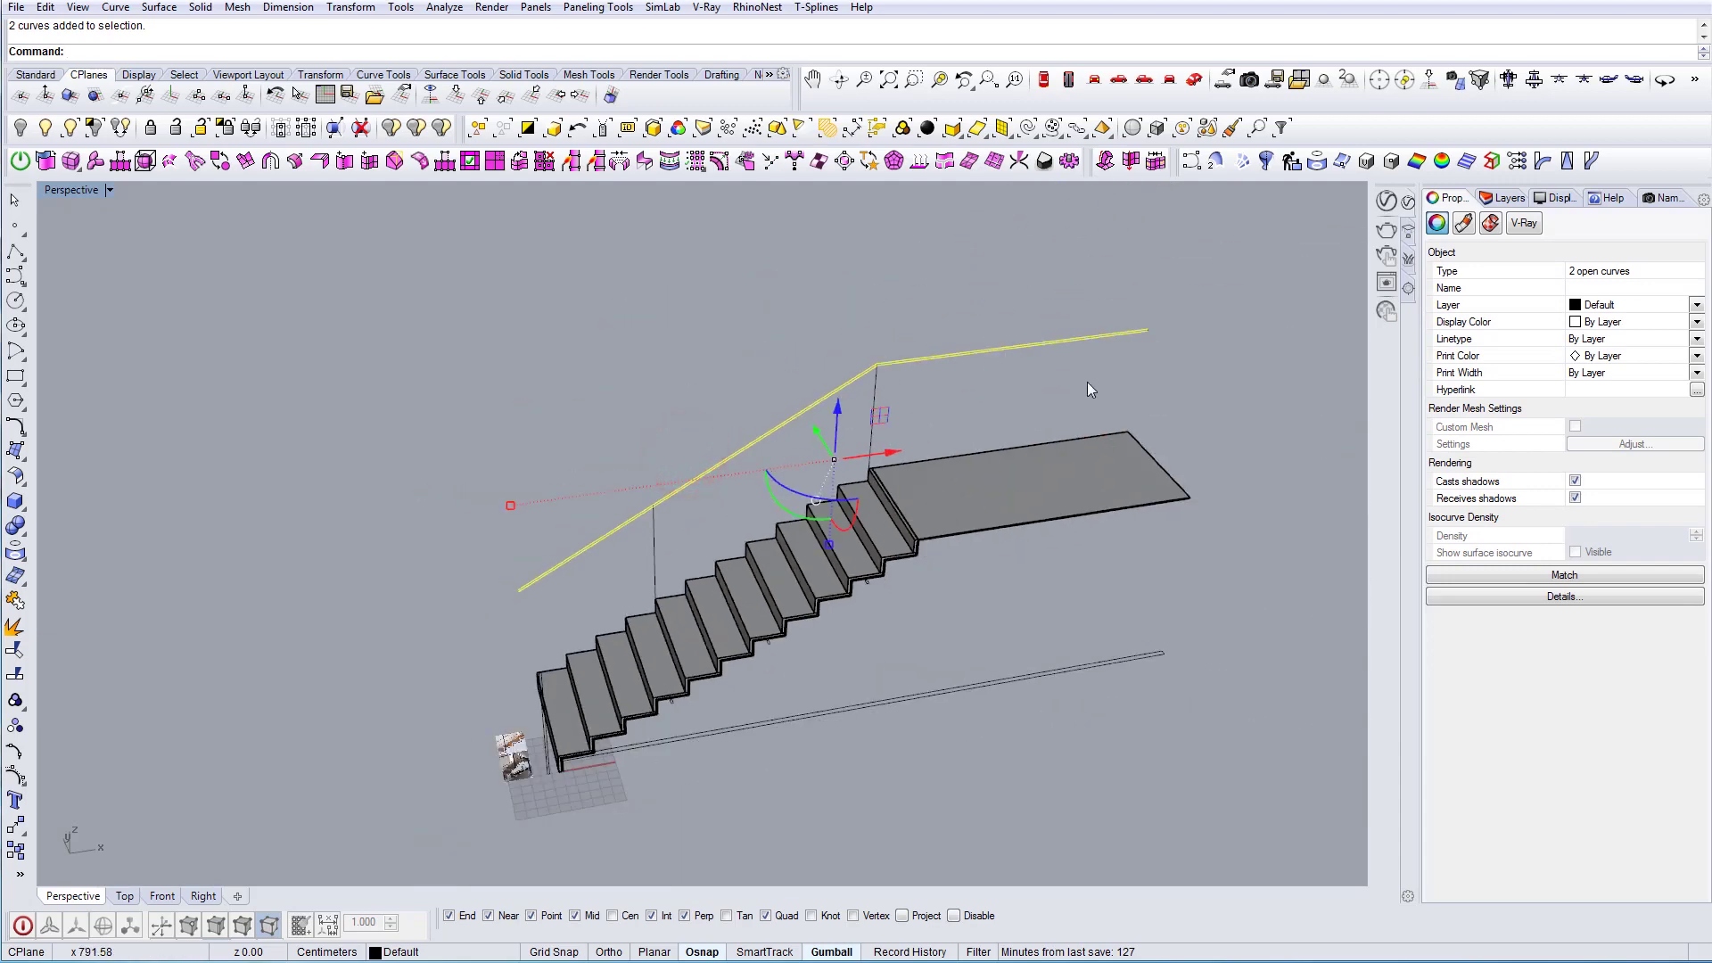
left_click_drag(1177, 372, 1082, 316)
right_click_drag(781, 433, 901, 390, "shift")
scroll(646, 602, "up", 7)
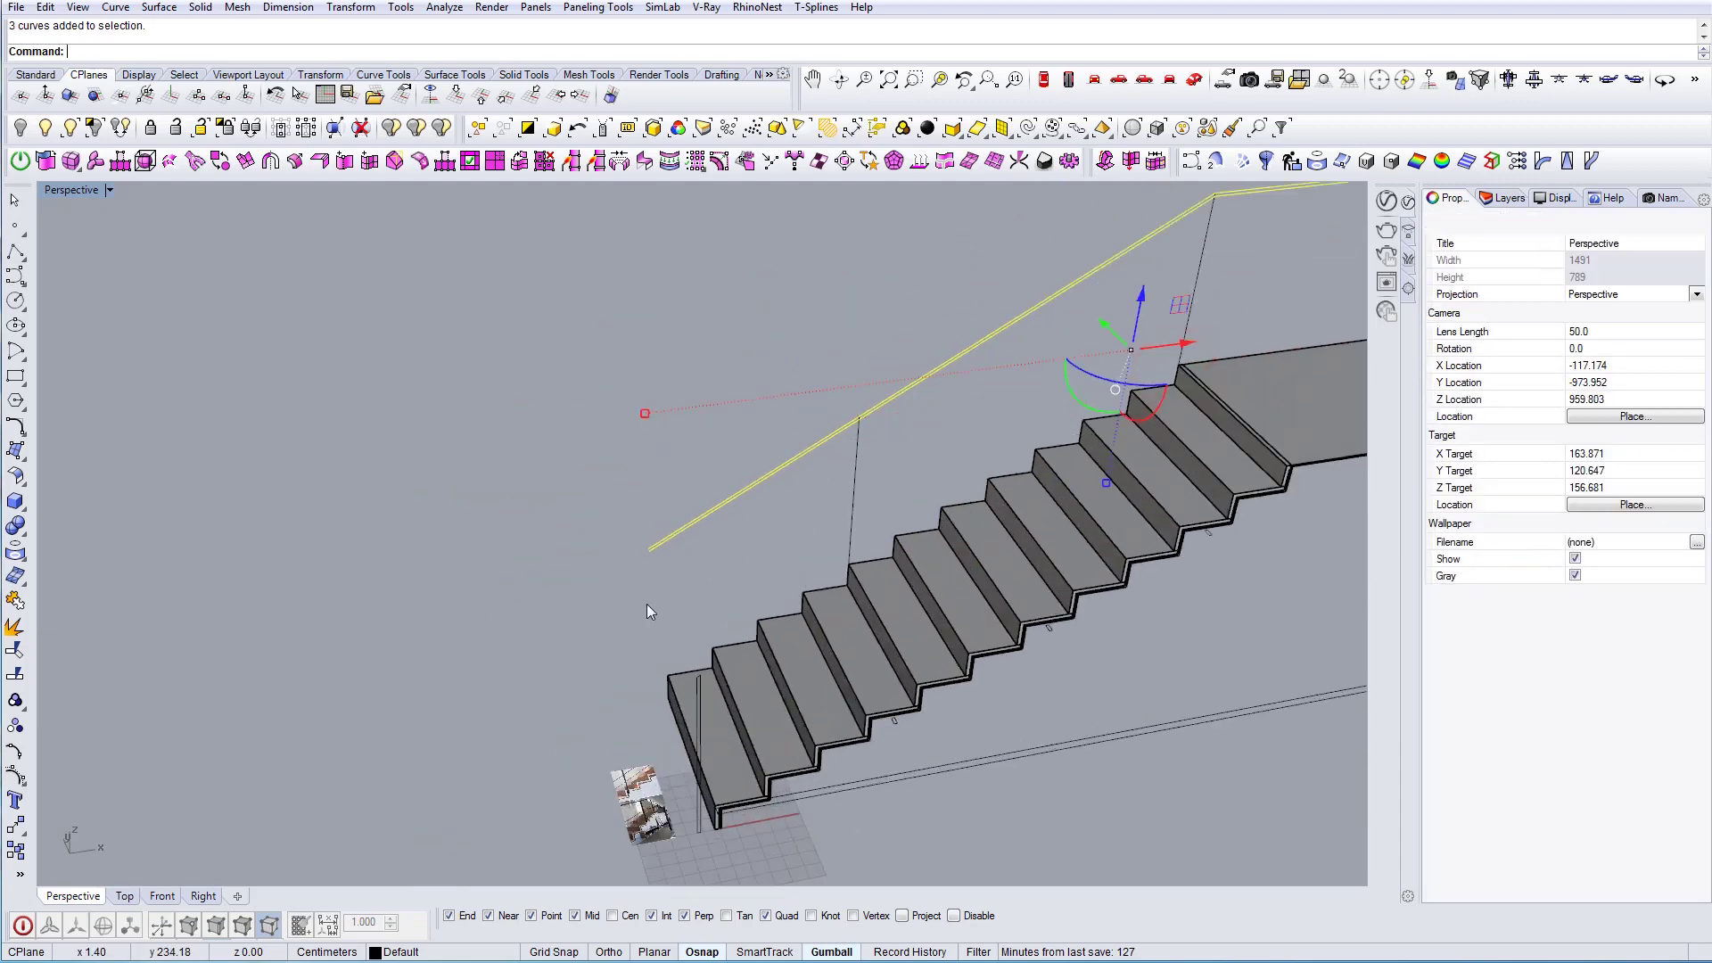
key("Escape")
Draw a short line closing the gap between the two handrail curves at their lower end
right_click(676, 561)
scroll(669, 549, "up", 4)
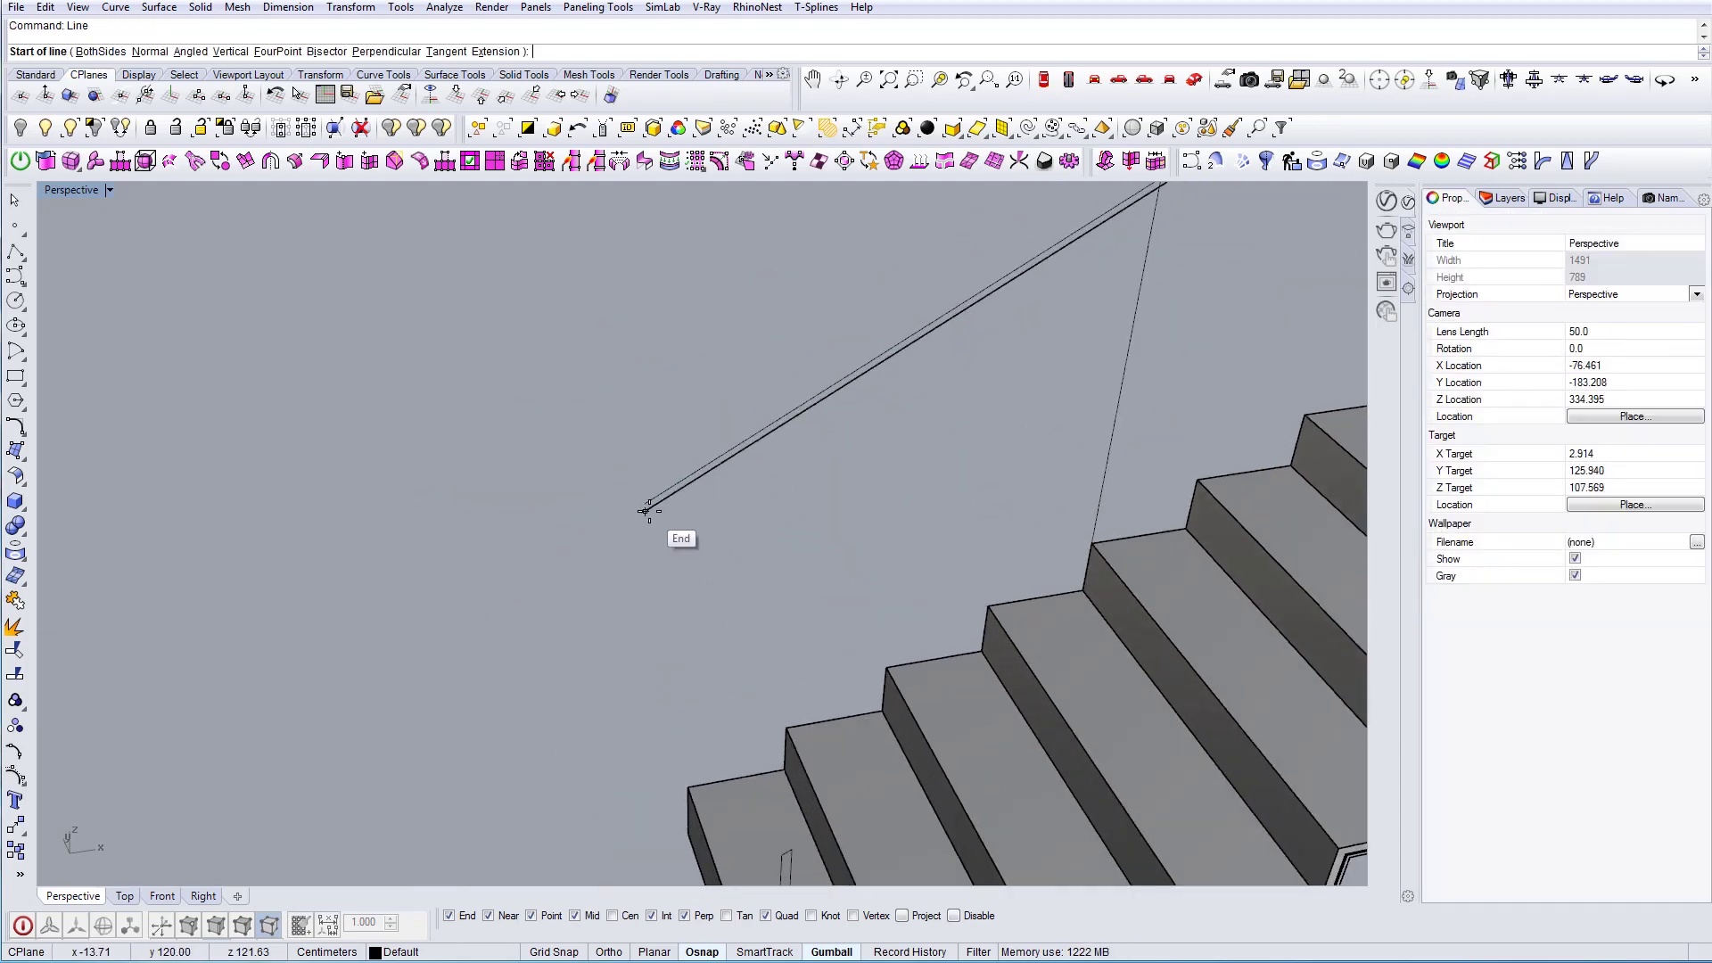
left_click(646, 498)
Join the two parallel handrail curves and their two end lines into one closed handrail profile
left_click_drag(676, 532, 631, 492)
scroll(768, 517, "down", 12)
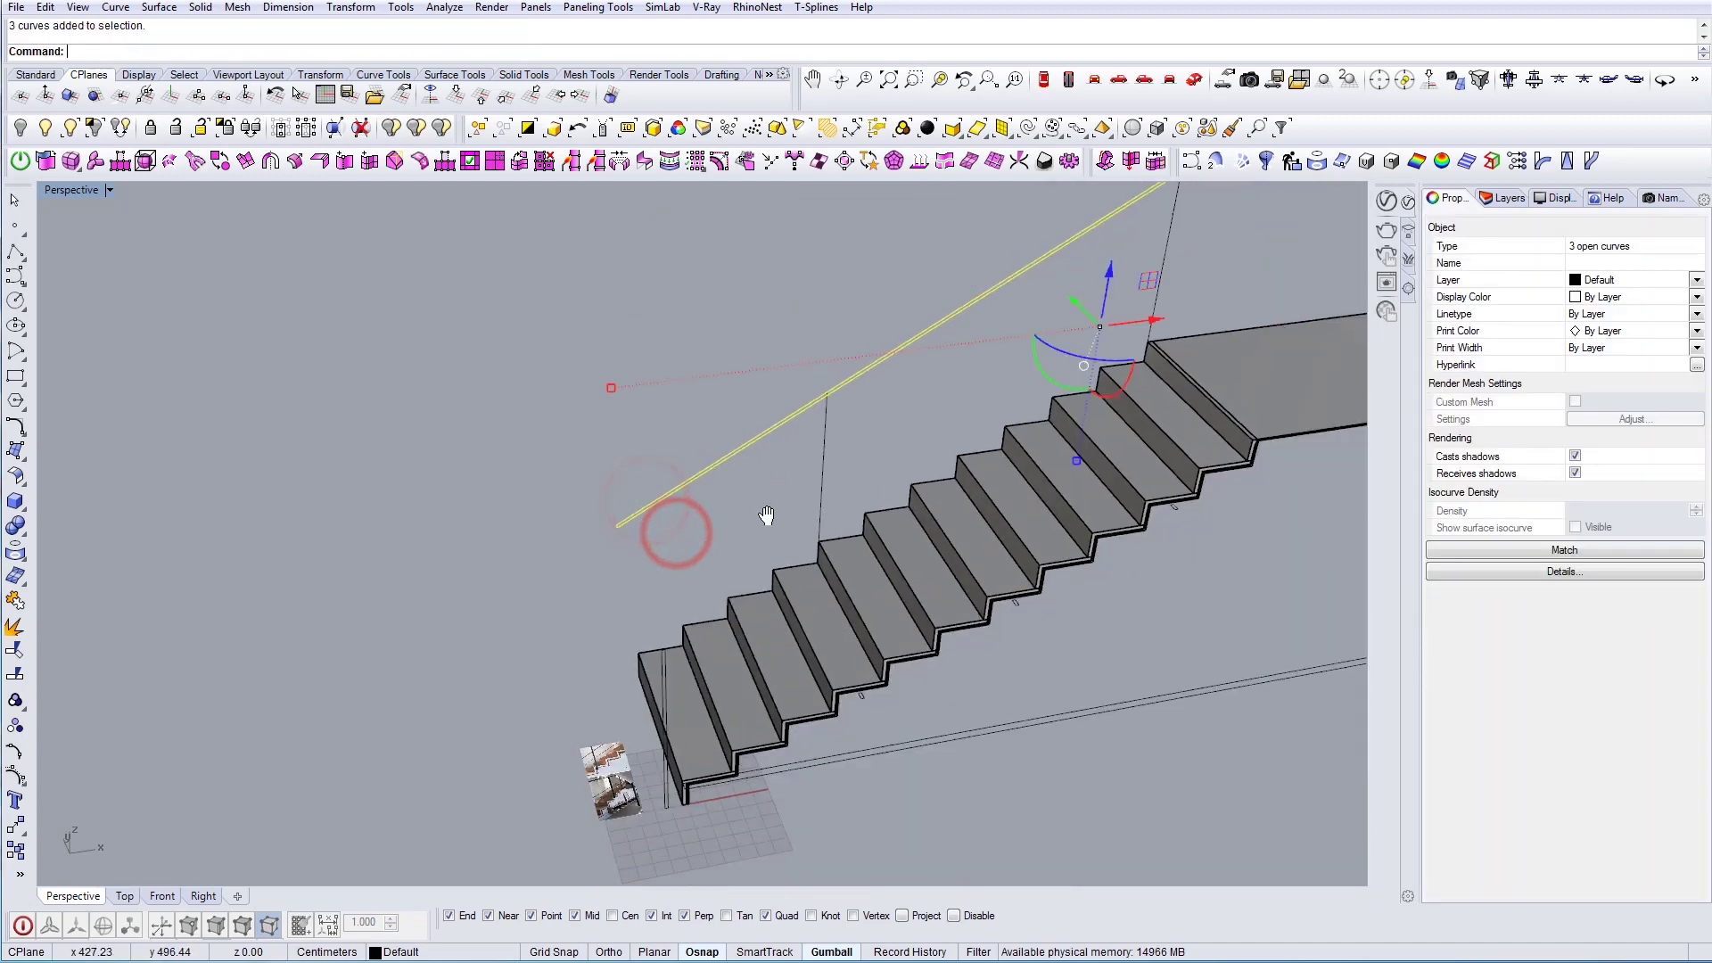
right_click_drag(768, 517, 571, 635, "shift")
scroll(1007, 425, "up", 3)
right_click_drag(886, 437, 914, 427, "shift")
type("Join")
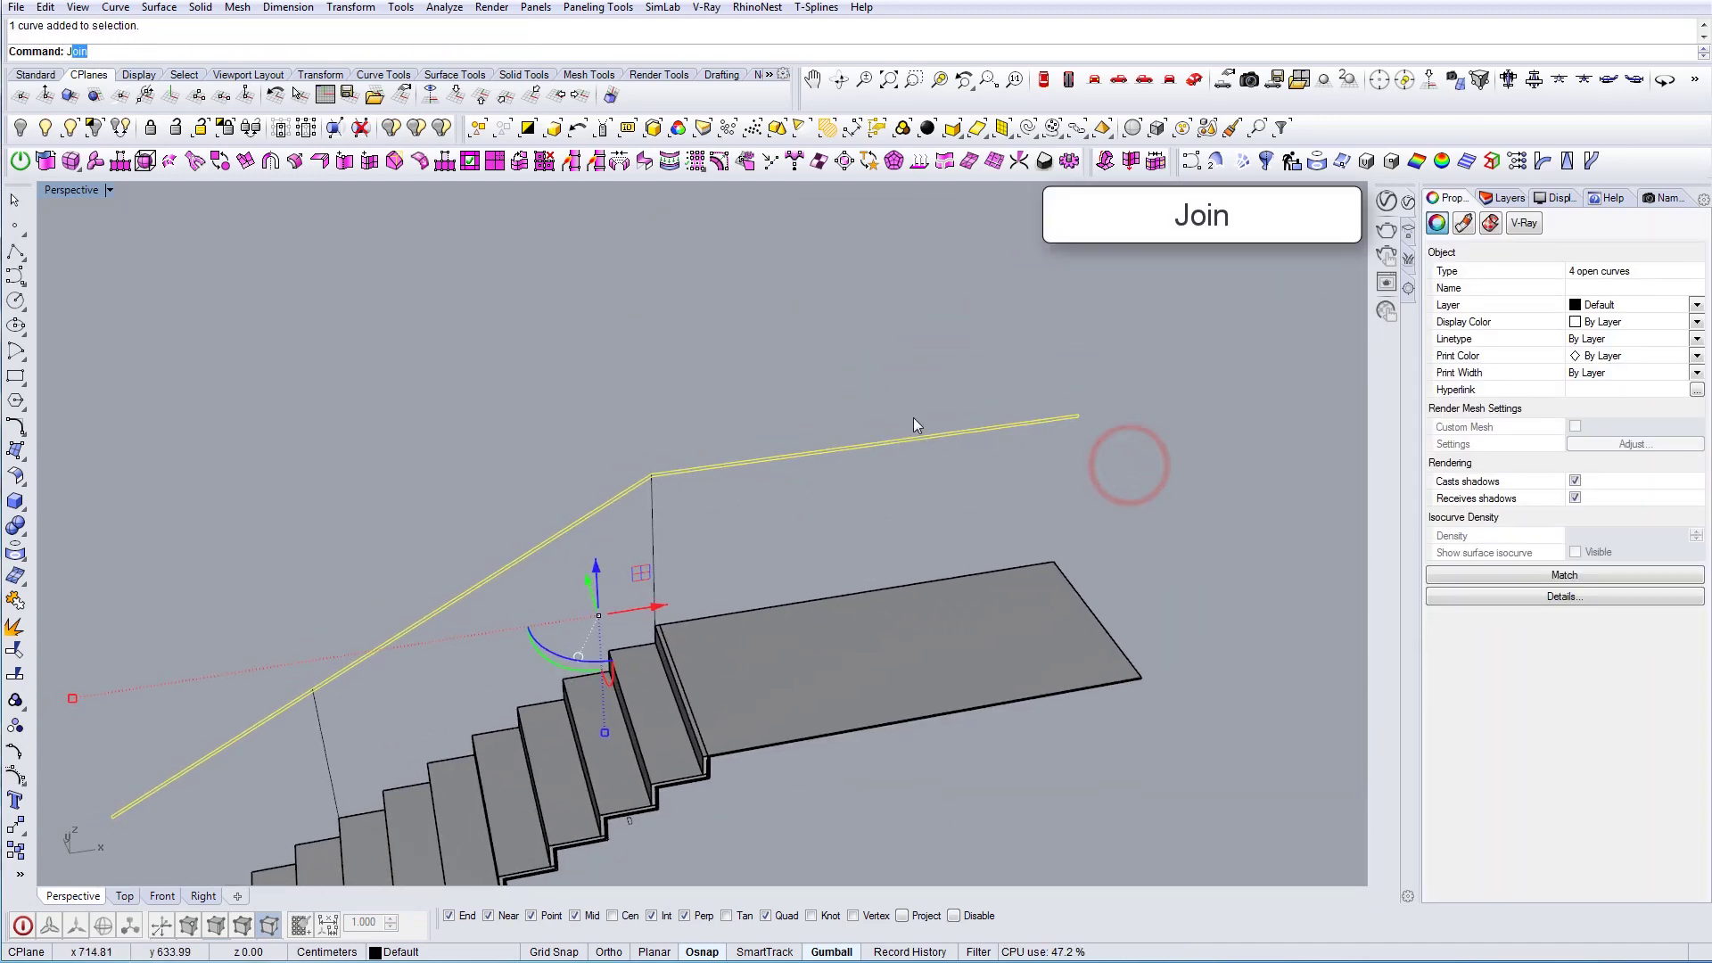
key("Return")
Move the closed handrail profile across the stair's width to the near side, in line with the first post
scroll(911, 438, "down", 7)
left_click_drag(1021, 450, 954, 417)
right_click_drag(954, 419, 989, 450)
type("m")
key("Return")
left_click(996, 405)
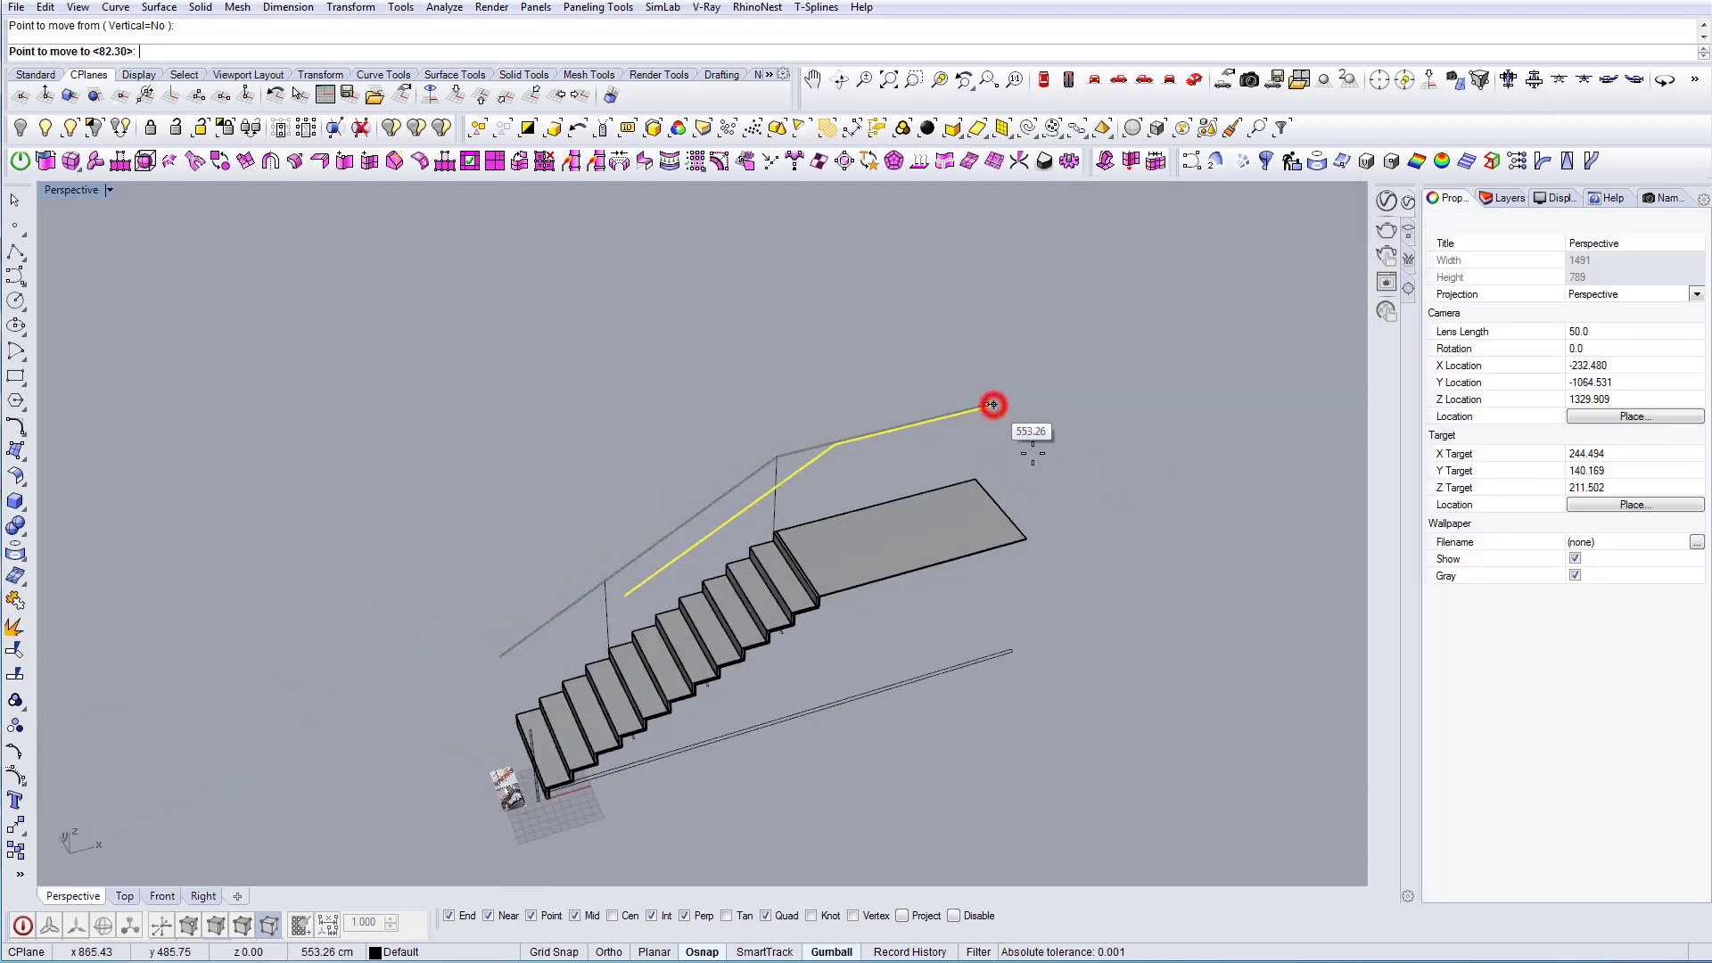
scroll(602, 745, "up", 5)
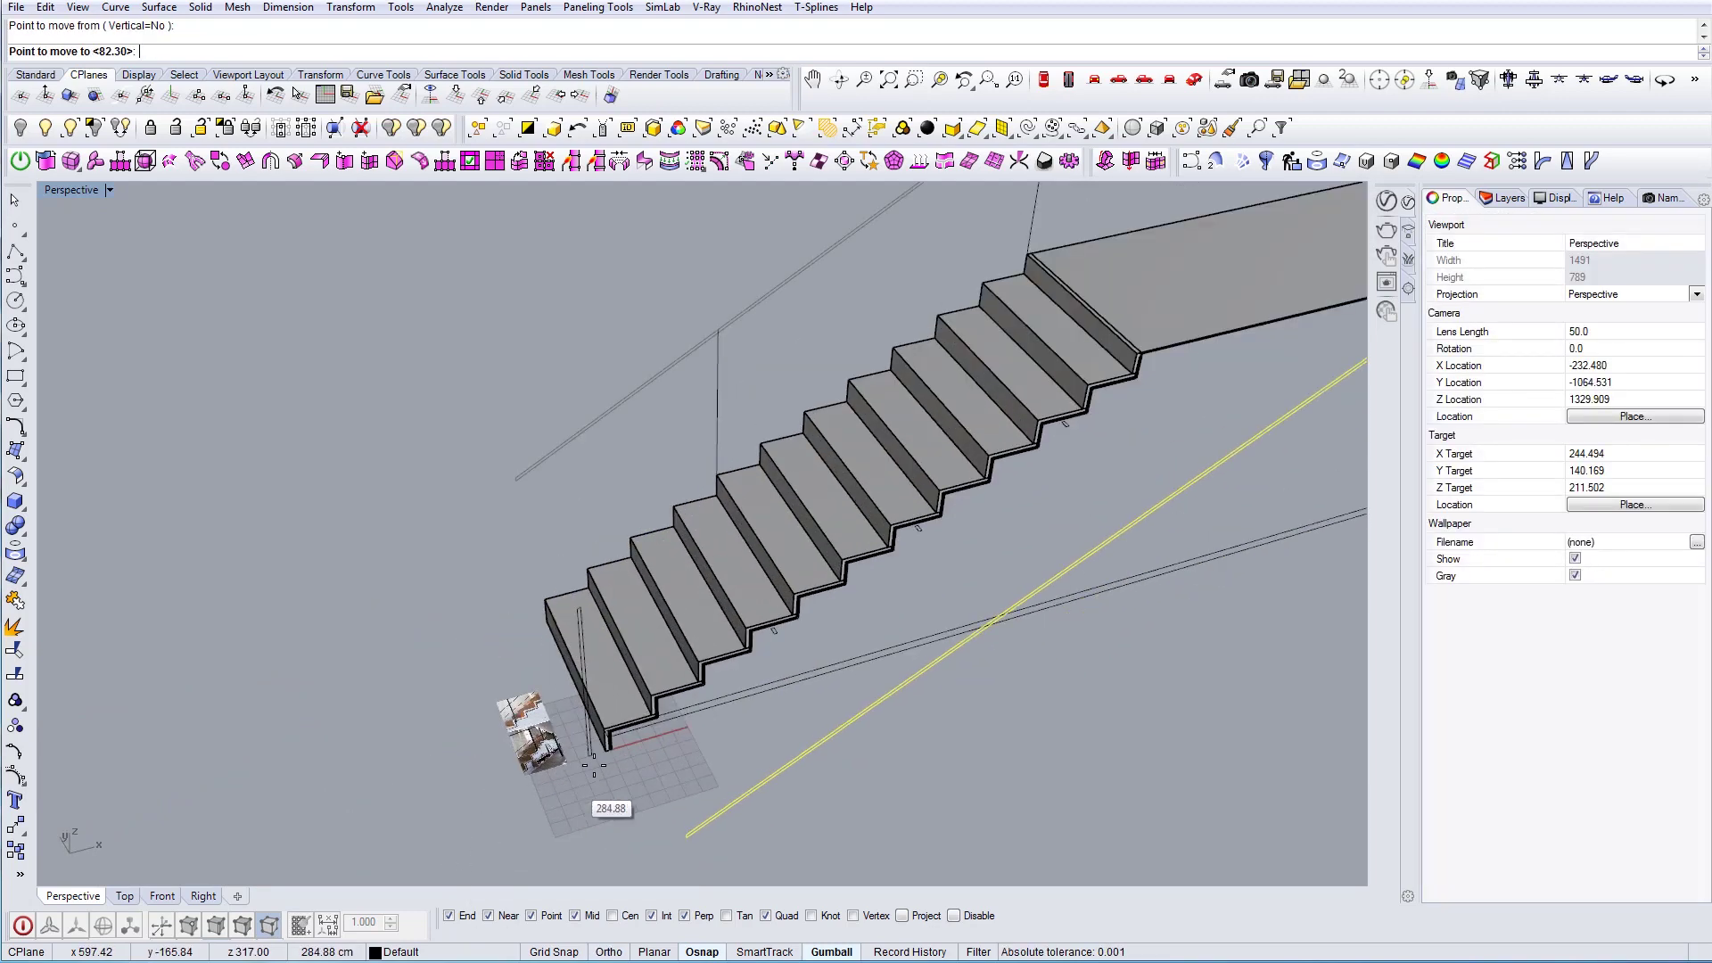
left_click(602, 745)
Check in Perspective and Top views how the moved handrail profile lines up with the long guide rectangle beside the stairs
scroll(603, 746, "down", 4)
right_click_drag(603, 746, 644, 625)
right_click_drag(932, 428, 976, 459, "shift")
scroll(709, 619, "up", 2)
scroll(611, 655, "down", 3)
right_click_drag(1074, 399, 1074, 491)
left_click(1045, 79)
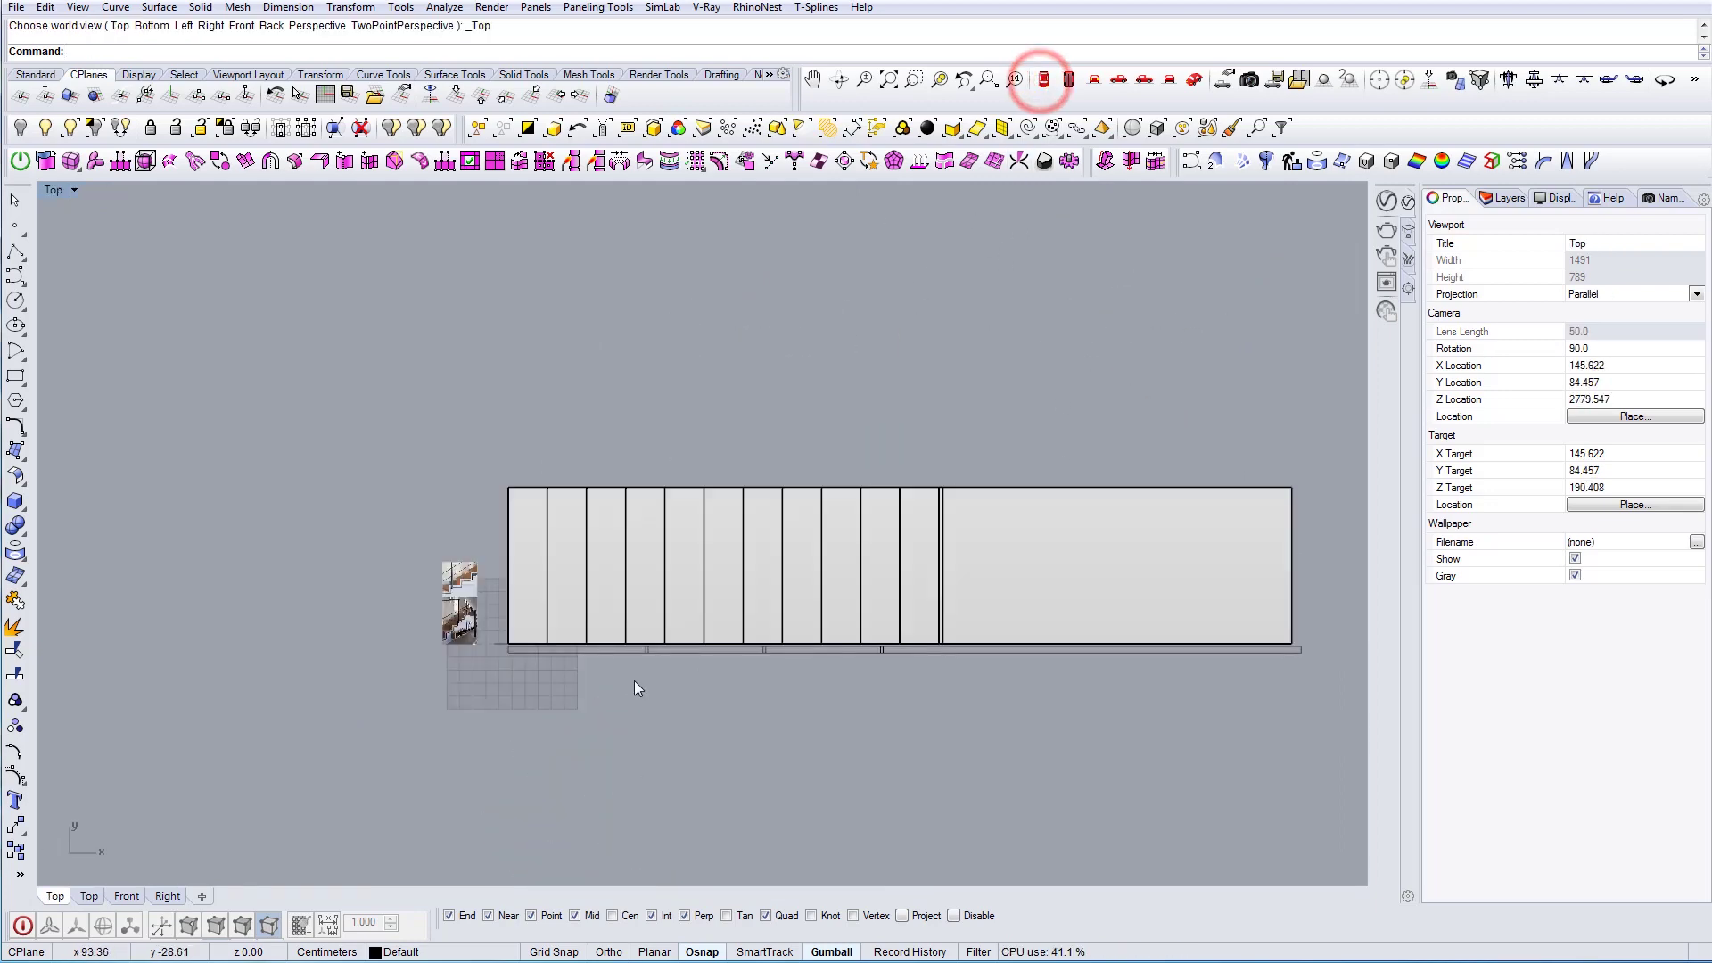
scroll(634, 681, "up", 3)
left_click(614, 624)
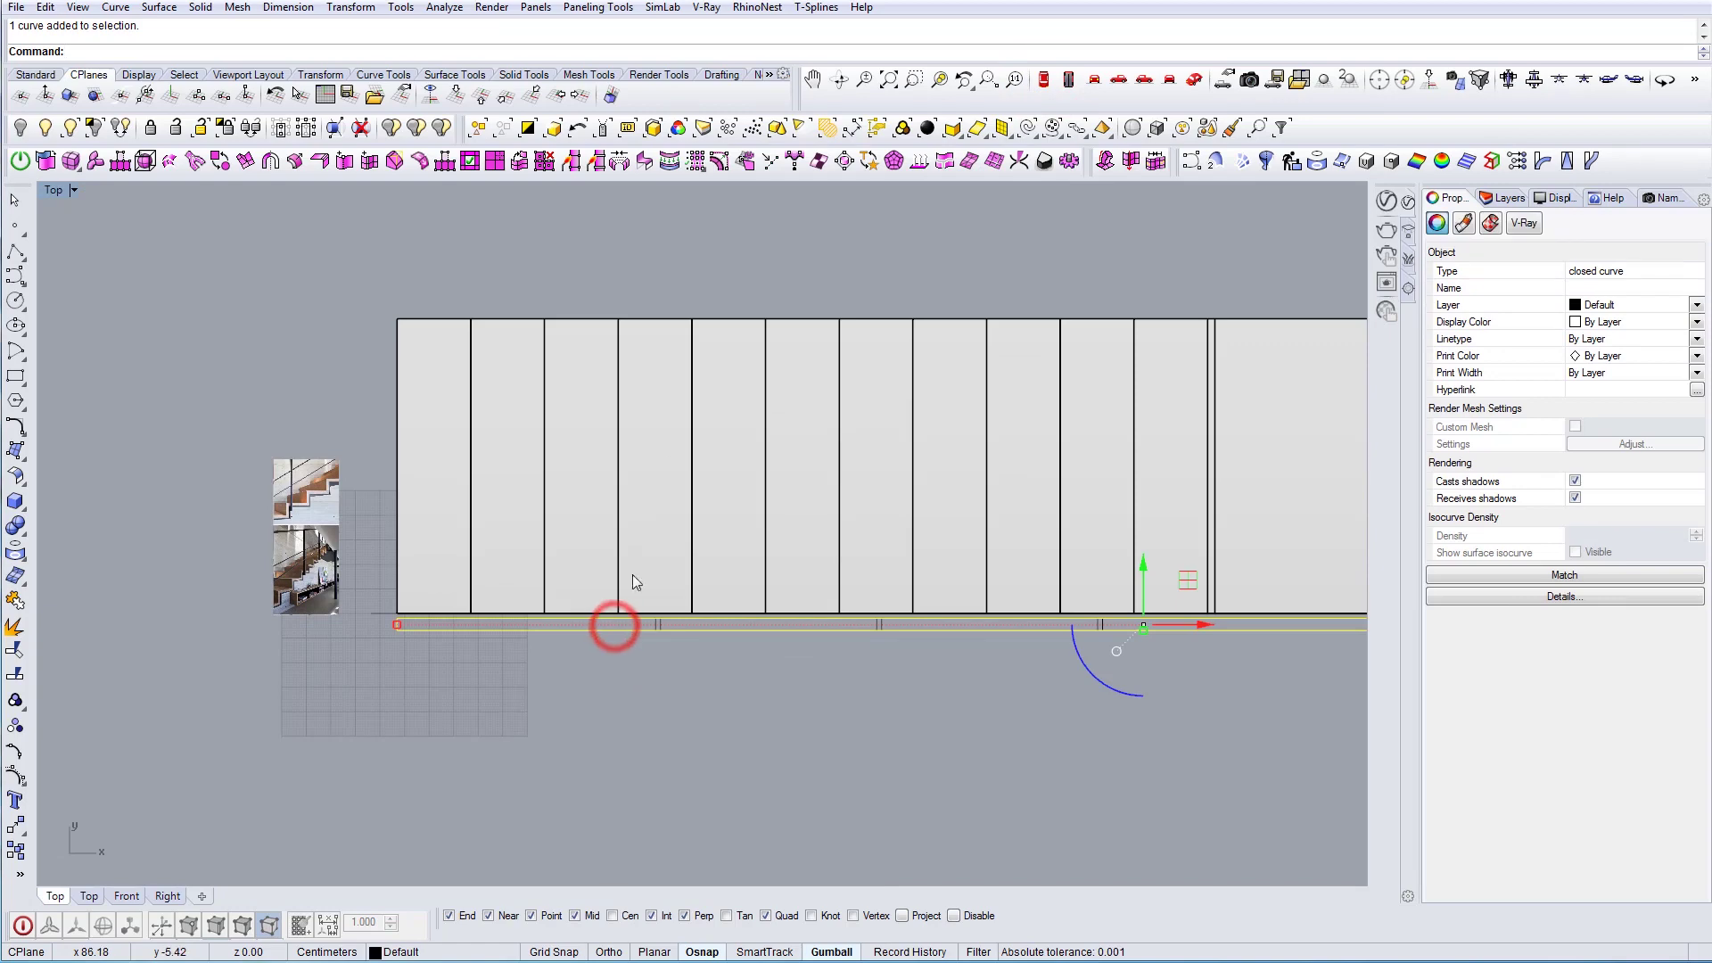
left_click(1194, 81)
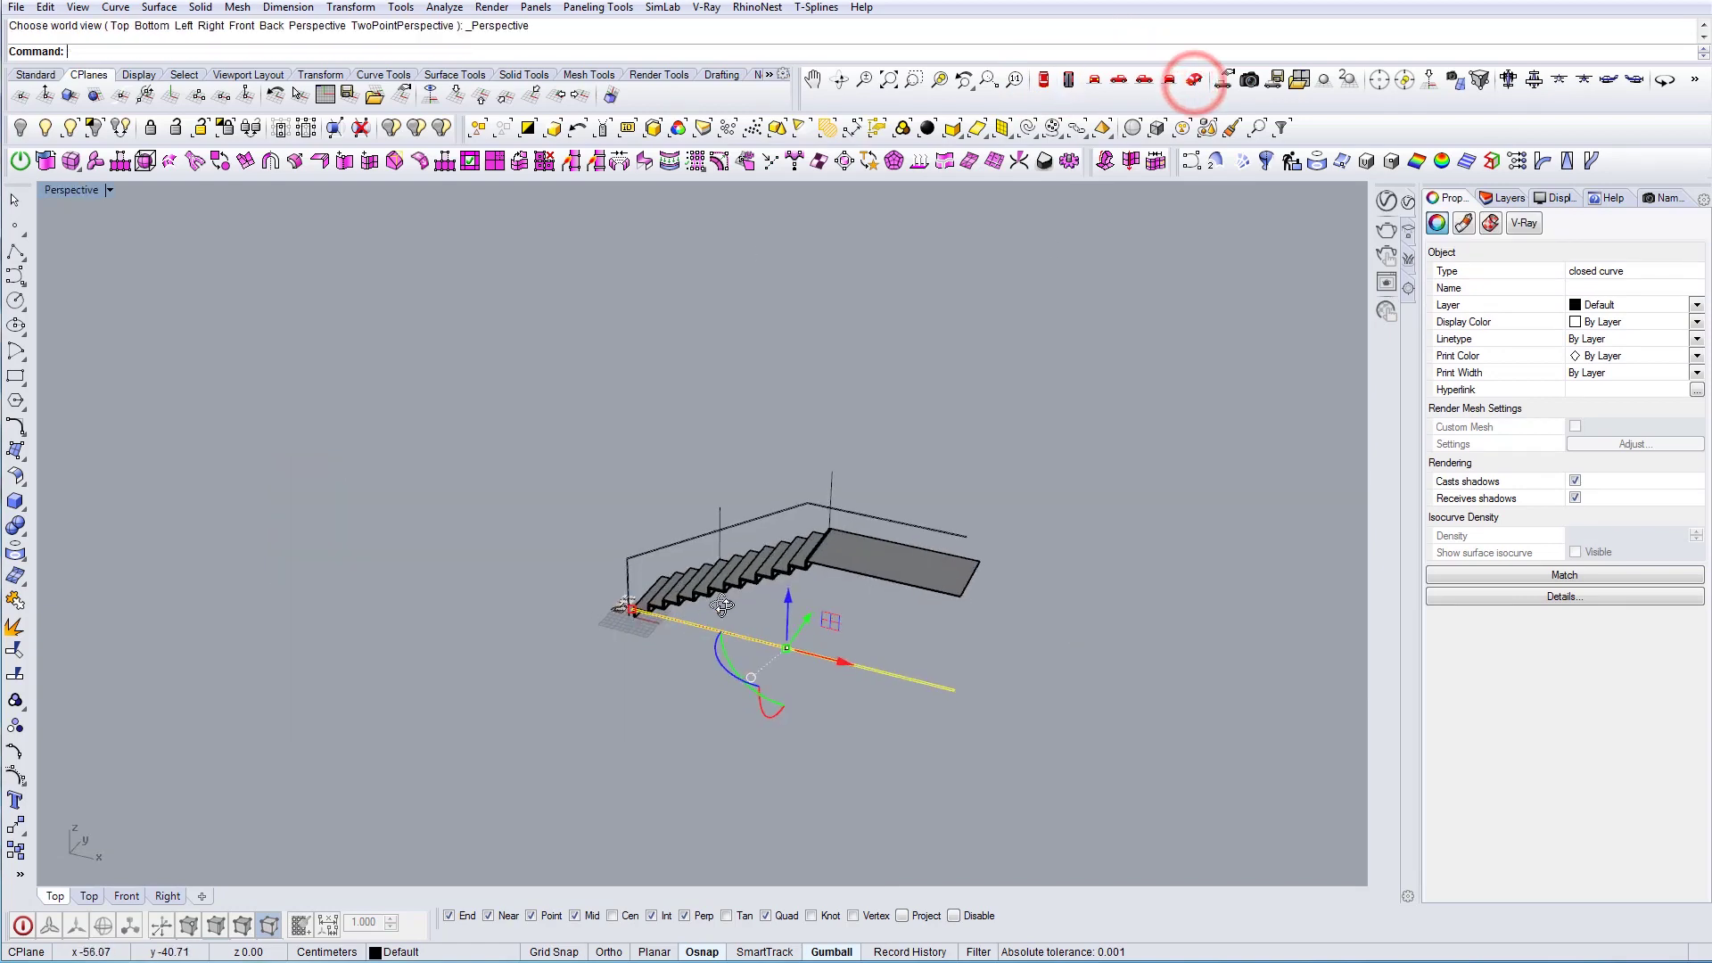
Move the first post and handrail profiles together so they align with the near corner of the long guide rectangle beside the steps
scroll(633, 627, "up", 8)
right_click_drag(722, 606, 687, 681)
scroll(735, 571, "up", 4)
scroll(718, 571, "up", 4)
left_click(682, 681)
scroll(726, 720, "down", 10)
right_click_drag(806, 544, 733, 570)
left_click(795, 366, "shift")
scroll(781, 437, "down", 4)
scroll(749, 727, "up", 10)
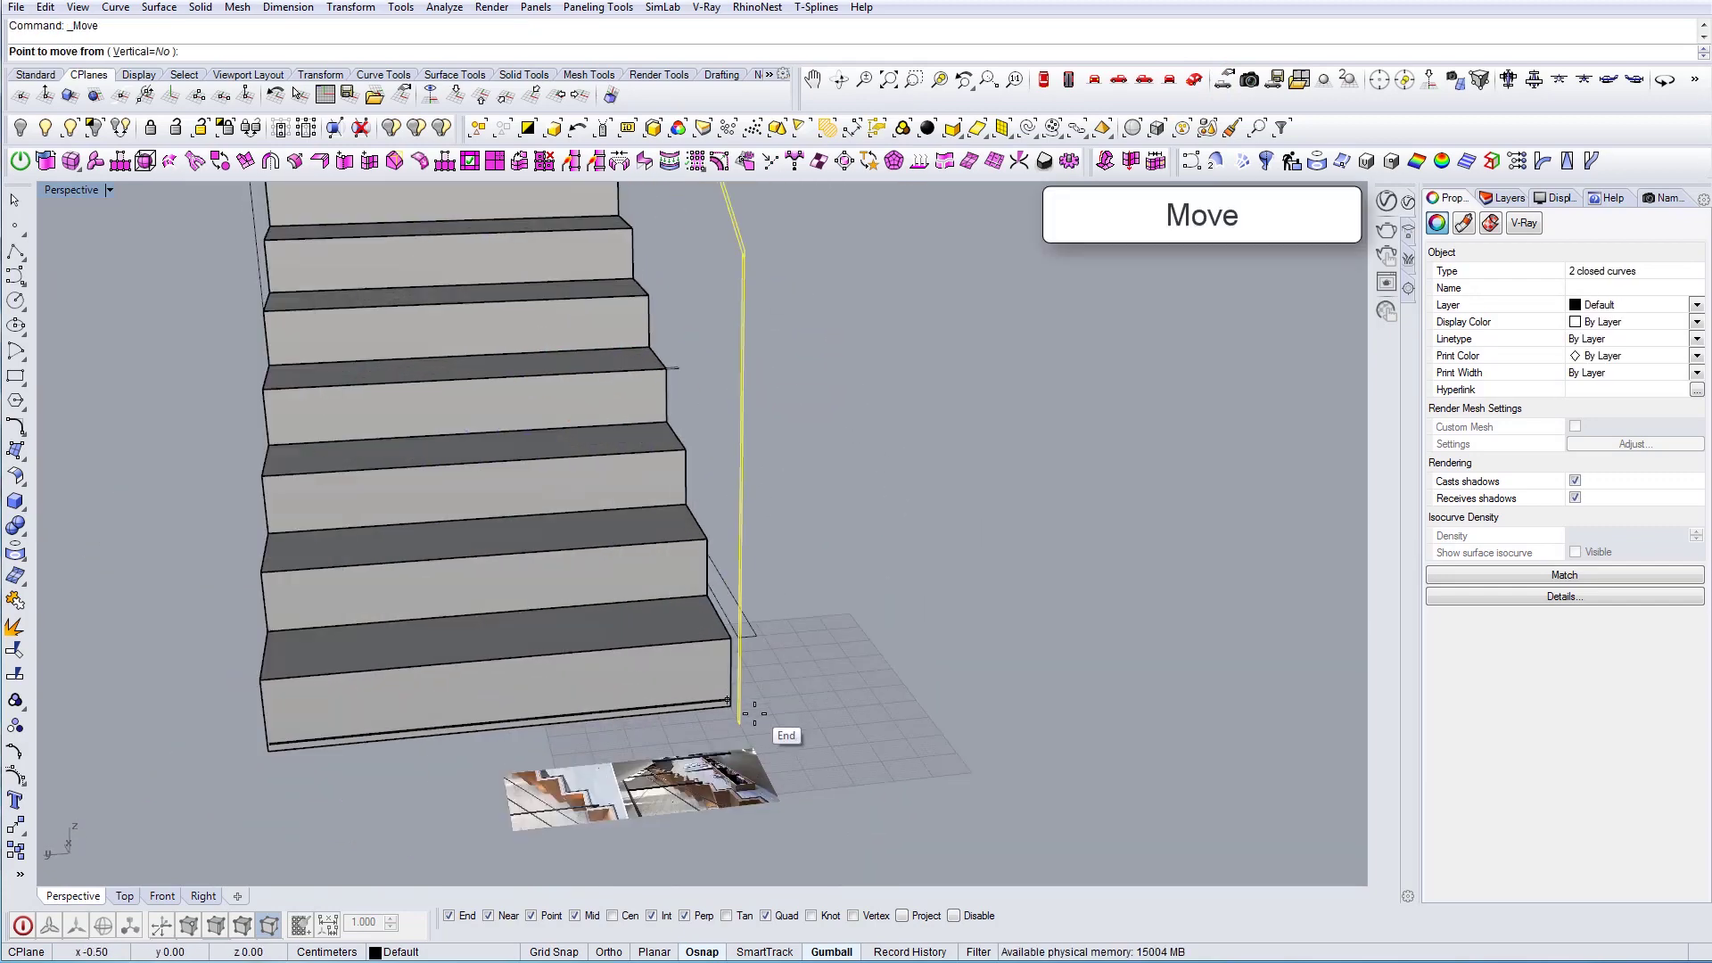
left_click(695, 758)
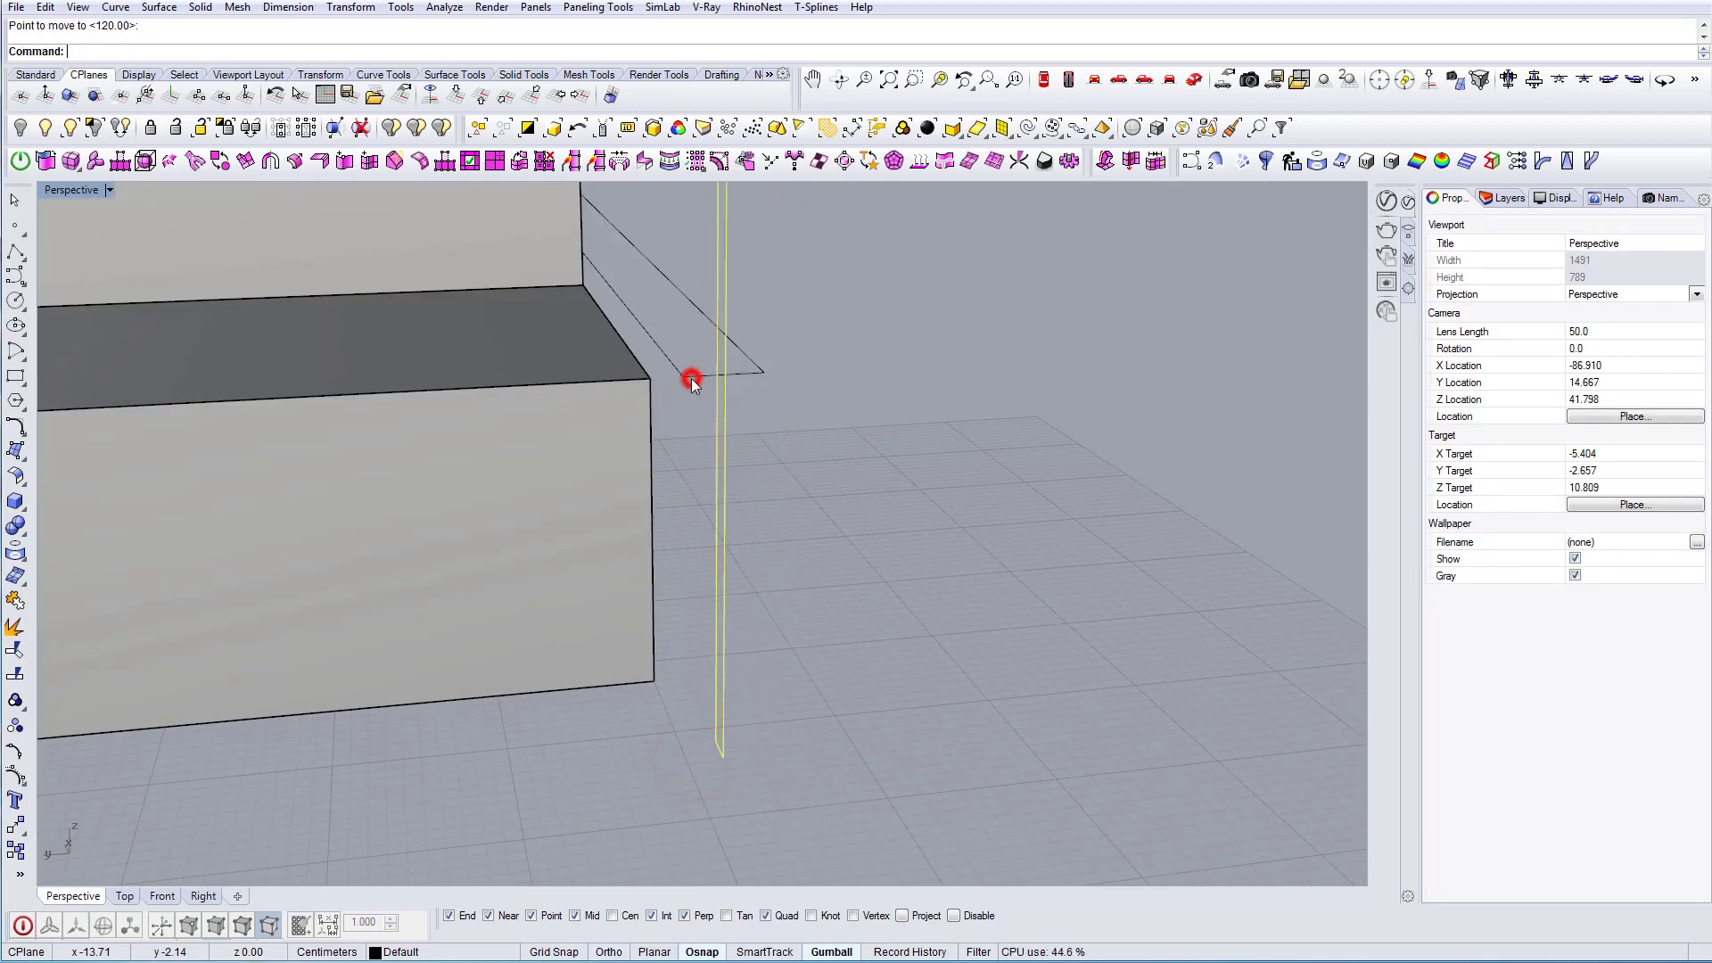
Fill the closed post and handrail profiles with planar surfaces
right_click_drag(721, 443, 751, 528)
scroll(750, 546, "down", 8)
right_click_drag(739, 635, 735, 715, "shift")
scroll(753, 622, "up", 4)
type("lanarSrf")
key("Return")
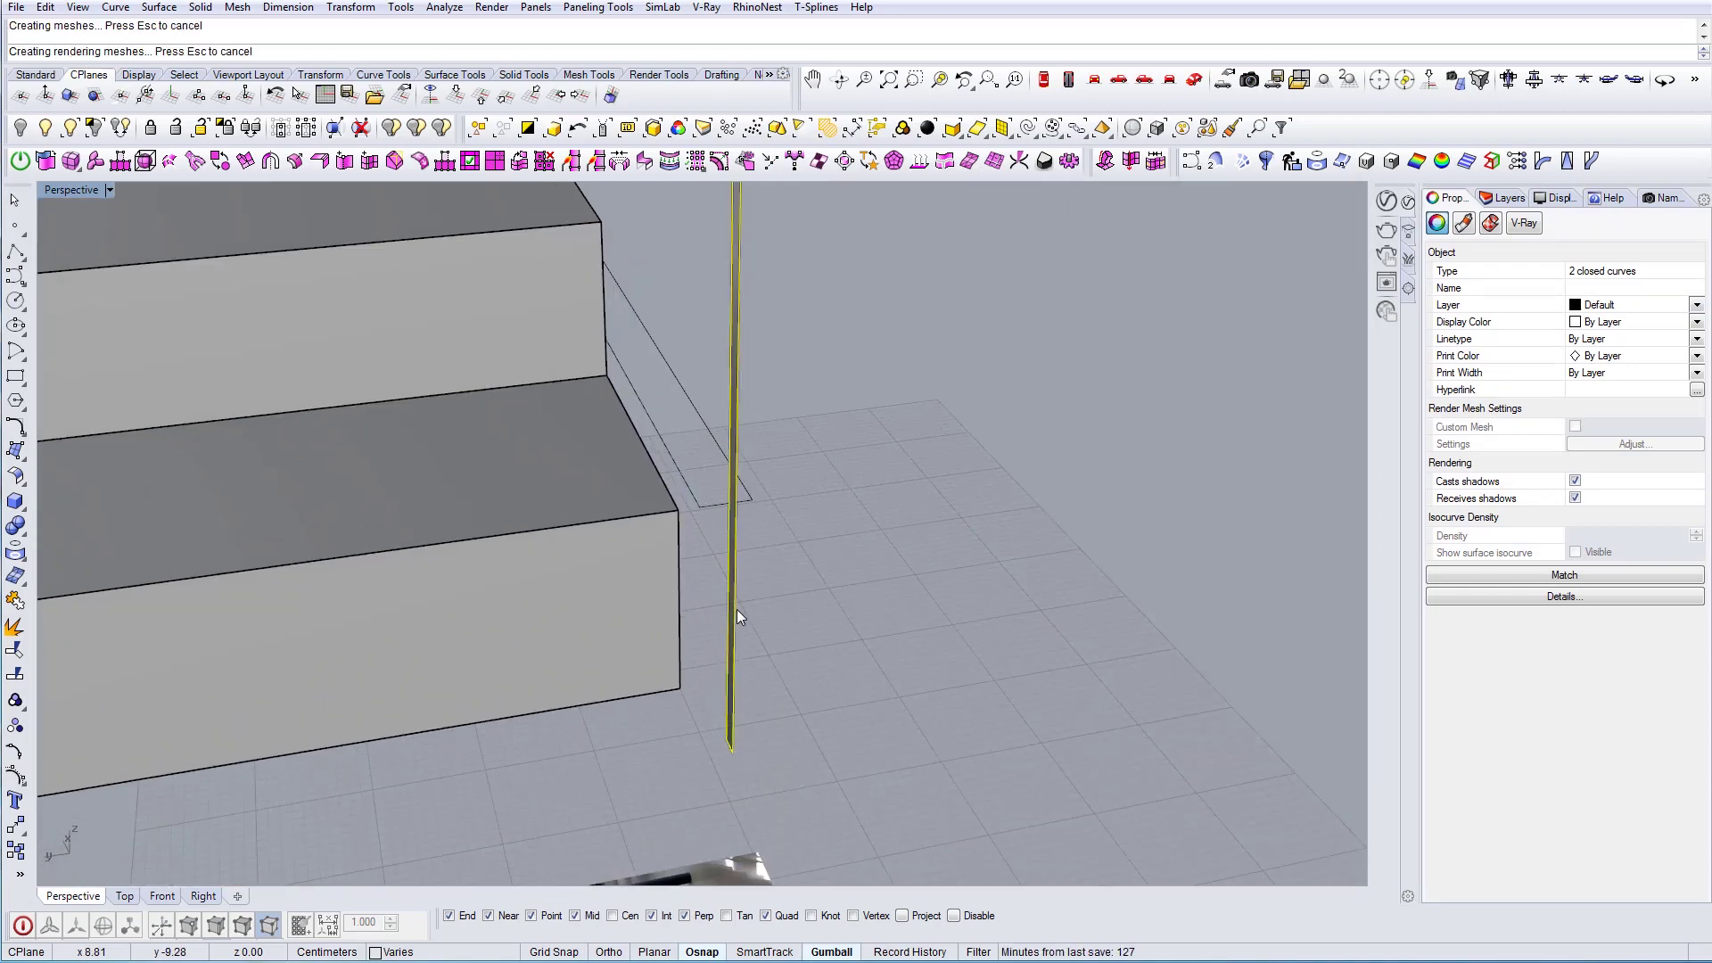
Extrude the first post's surface into a solid about 4.86 cm thick, up to the guide rectangle's outer corner
left_click(1056, 825)
scroll(733, 671, "up", 3)
scroll(733, 670, "up", 4)
type("ExtrudeSrf")
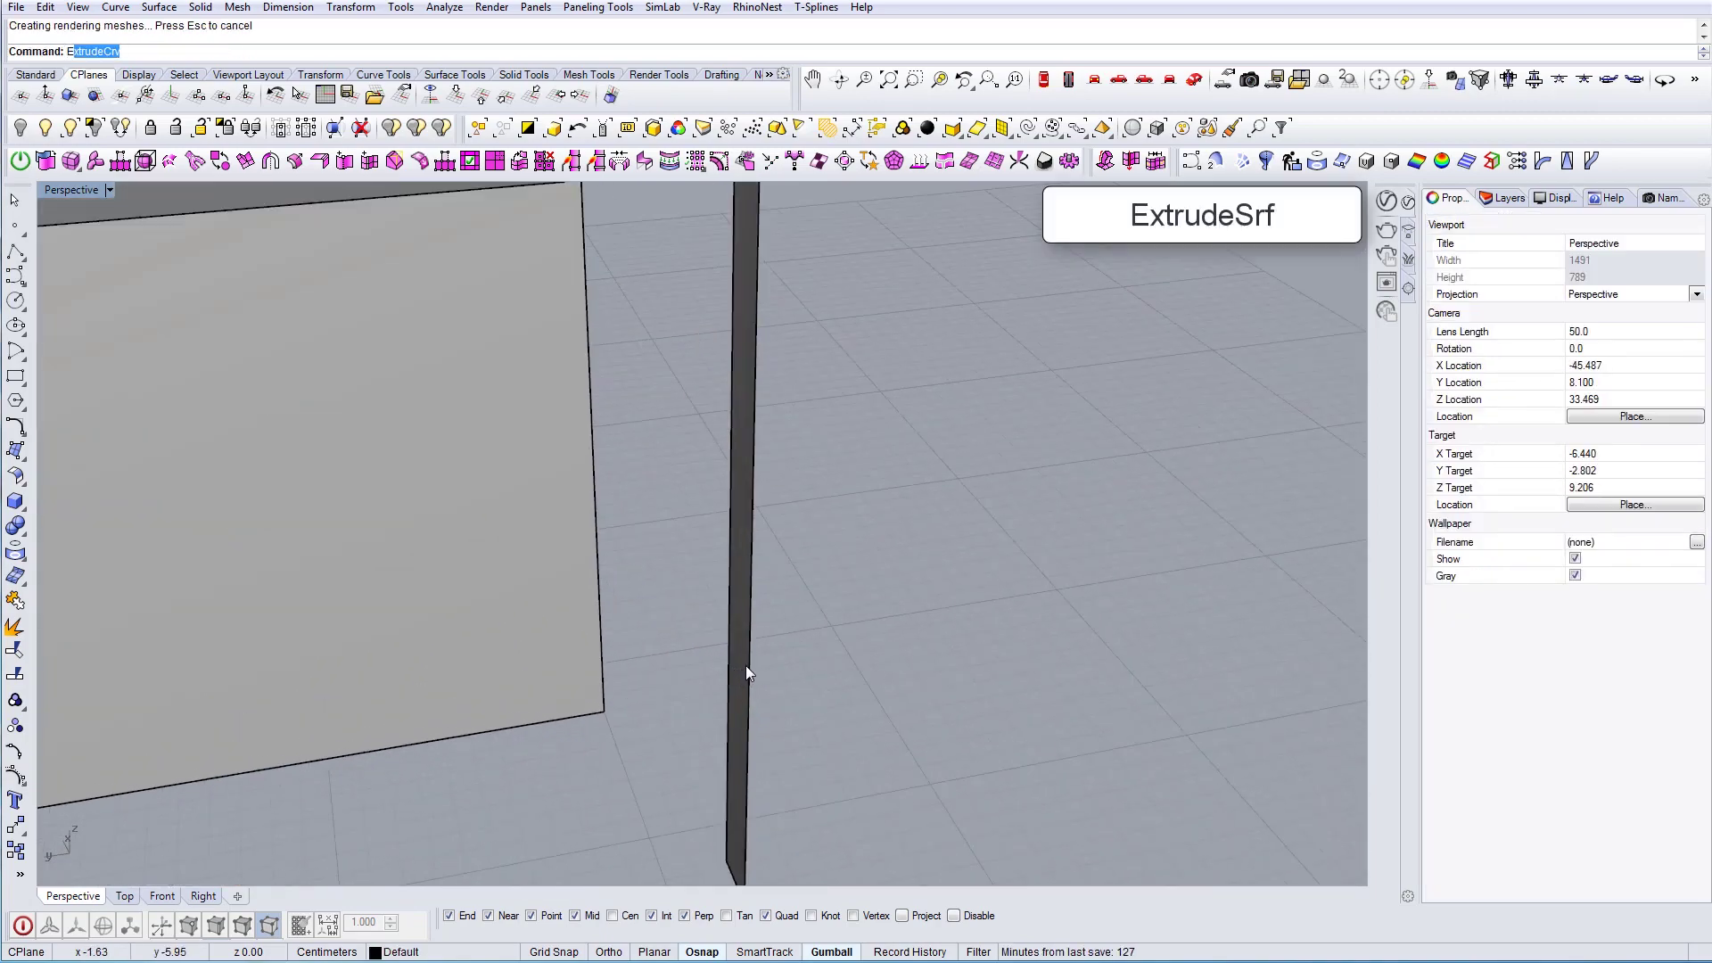
key("Return")
left_click(735, 670)
key("Return")
scroll(829, 699, "down", 8)
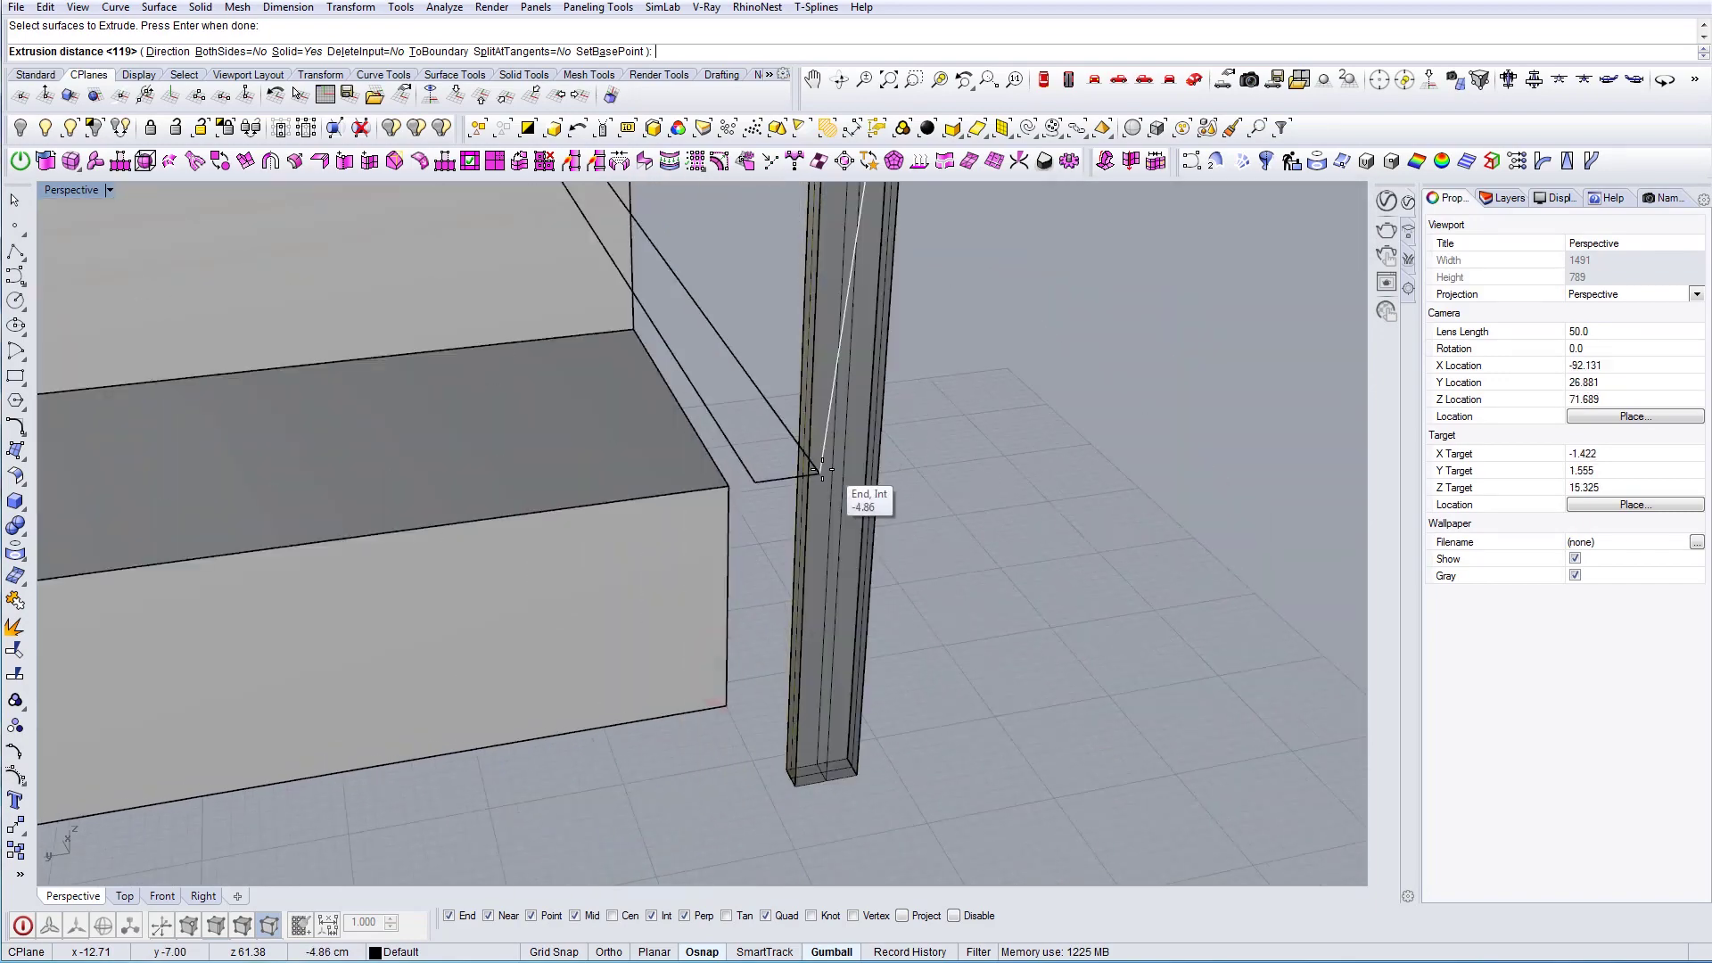
left_click(820, 473)
Extrude the handrail surface into a solid about 4.86 cm thick, matching the outer corner of the first post
scroll(892, 570, "down", 6)
right_click_drag(891, 570, 875, 729, "shift")
scroll(875, 729, "down", 6)
right_click_drag(875, 624, 719, 496)
scroll(710, 565, "up", 3)
scroll(622, 482, "up", 2)
scroll(623, 481, "up", 1)
left_click(638, 482)
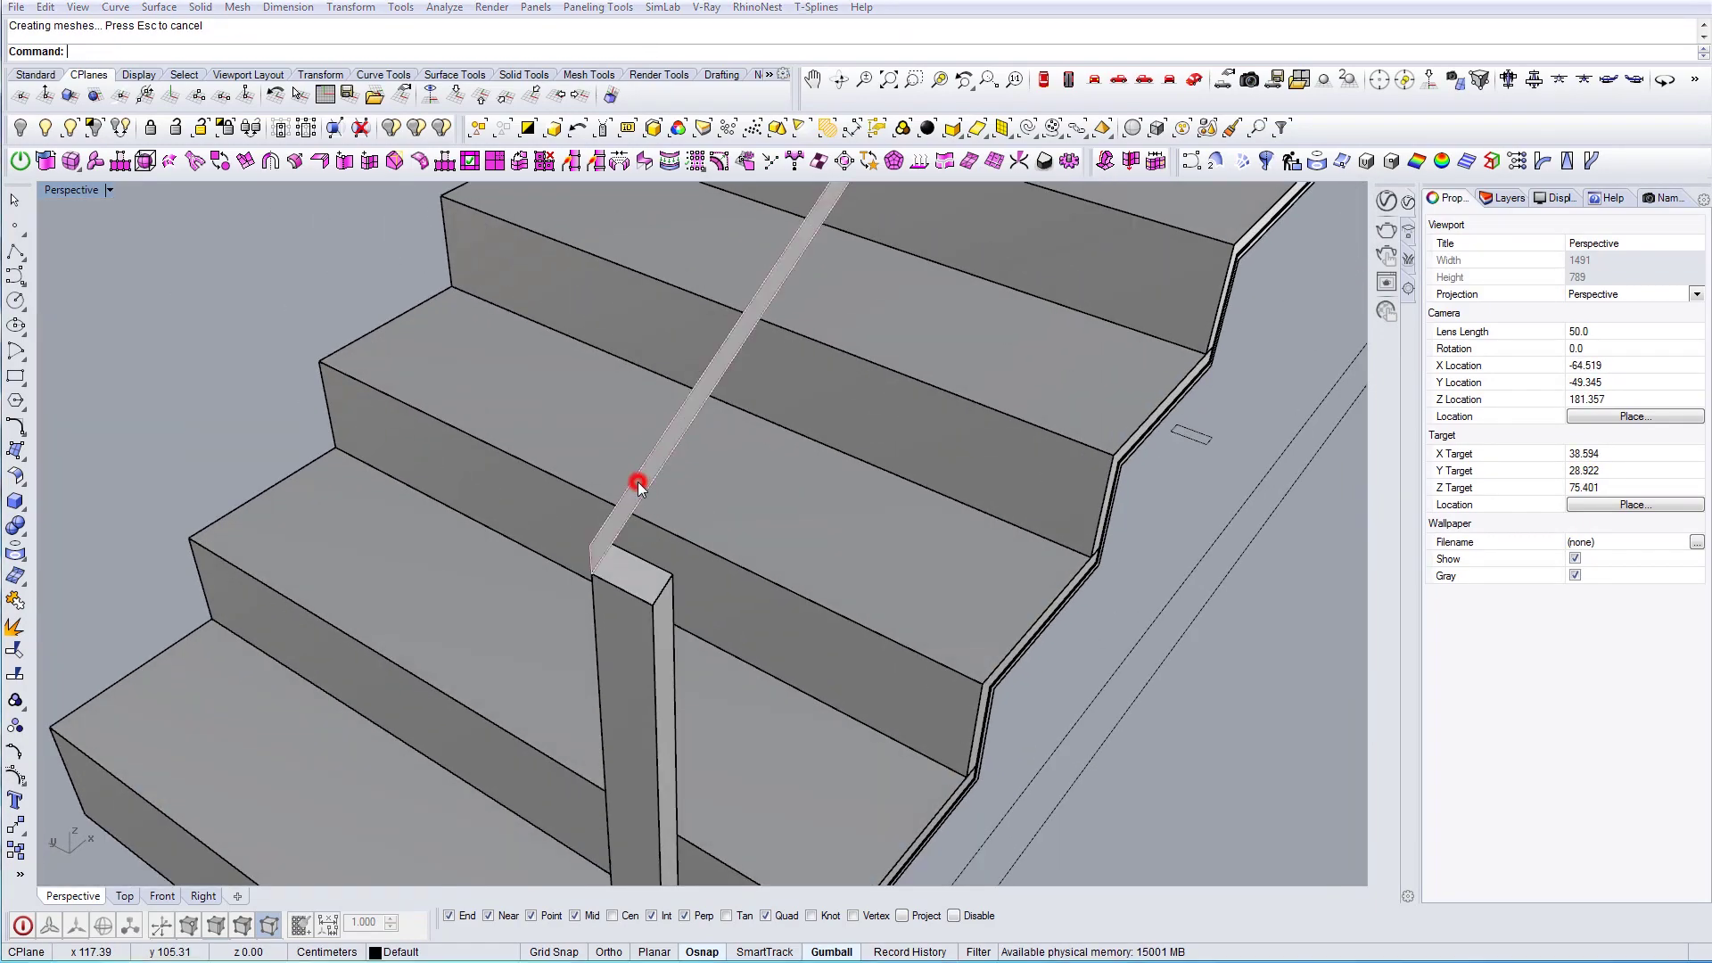
left_click(290, 613)
right_click(634, 621)
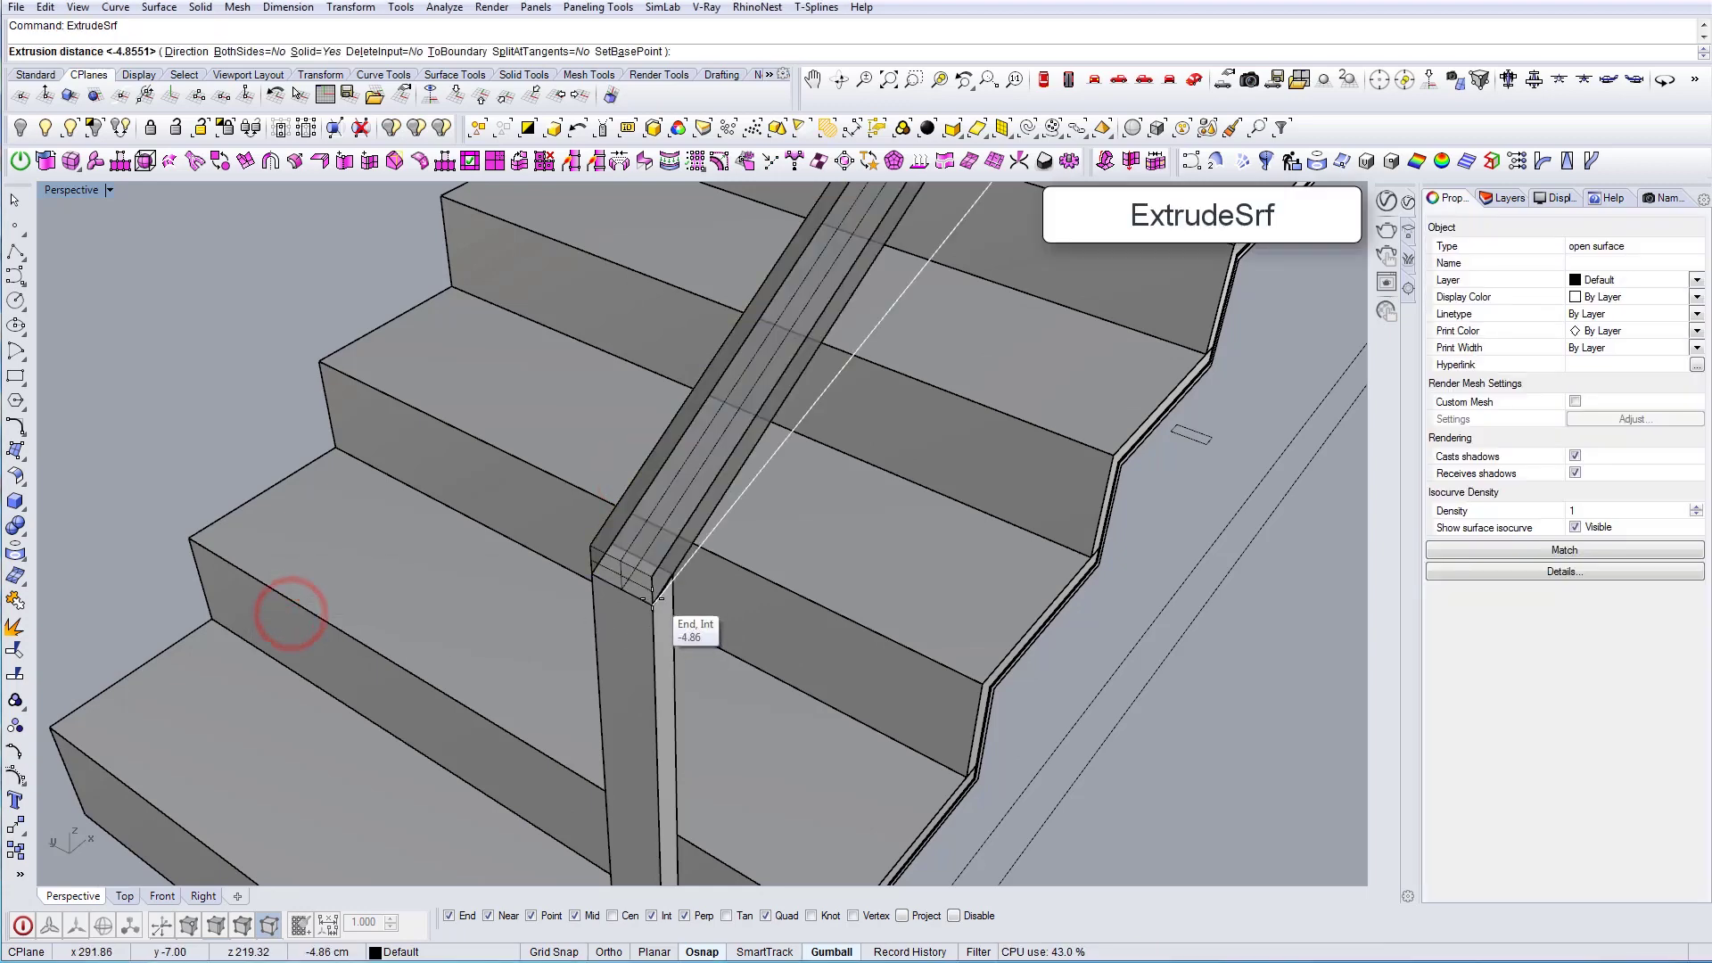
left_click(652, 603)
Extrude the lowest small post rectangle beside the steps about 122 cm upward so its top ends inside the handrail
scroll(661, 608, "down", 8)
right_click_drag(681, 645, 419, 656)
right_click_drag(999, 584, 669, 604, "shift")
right_click_drag(691, 597, 805, 549)
right_click_drag(436, 677, 714, 698, "shift")
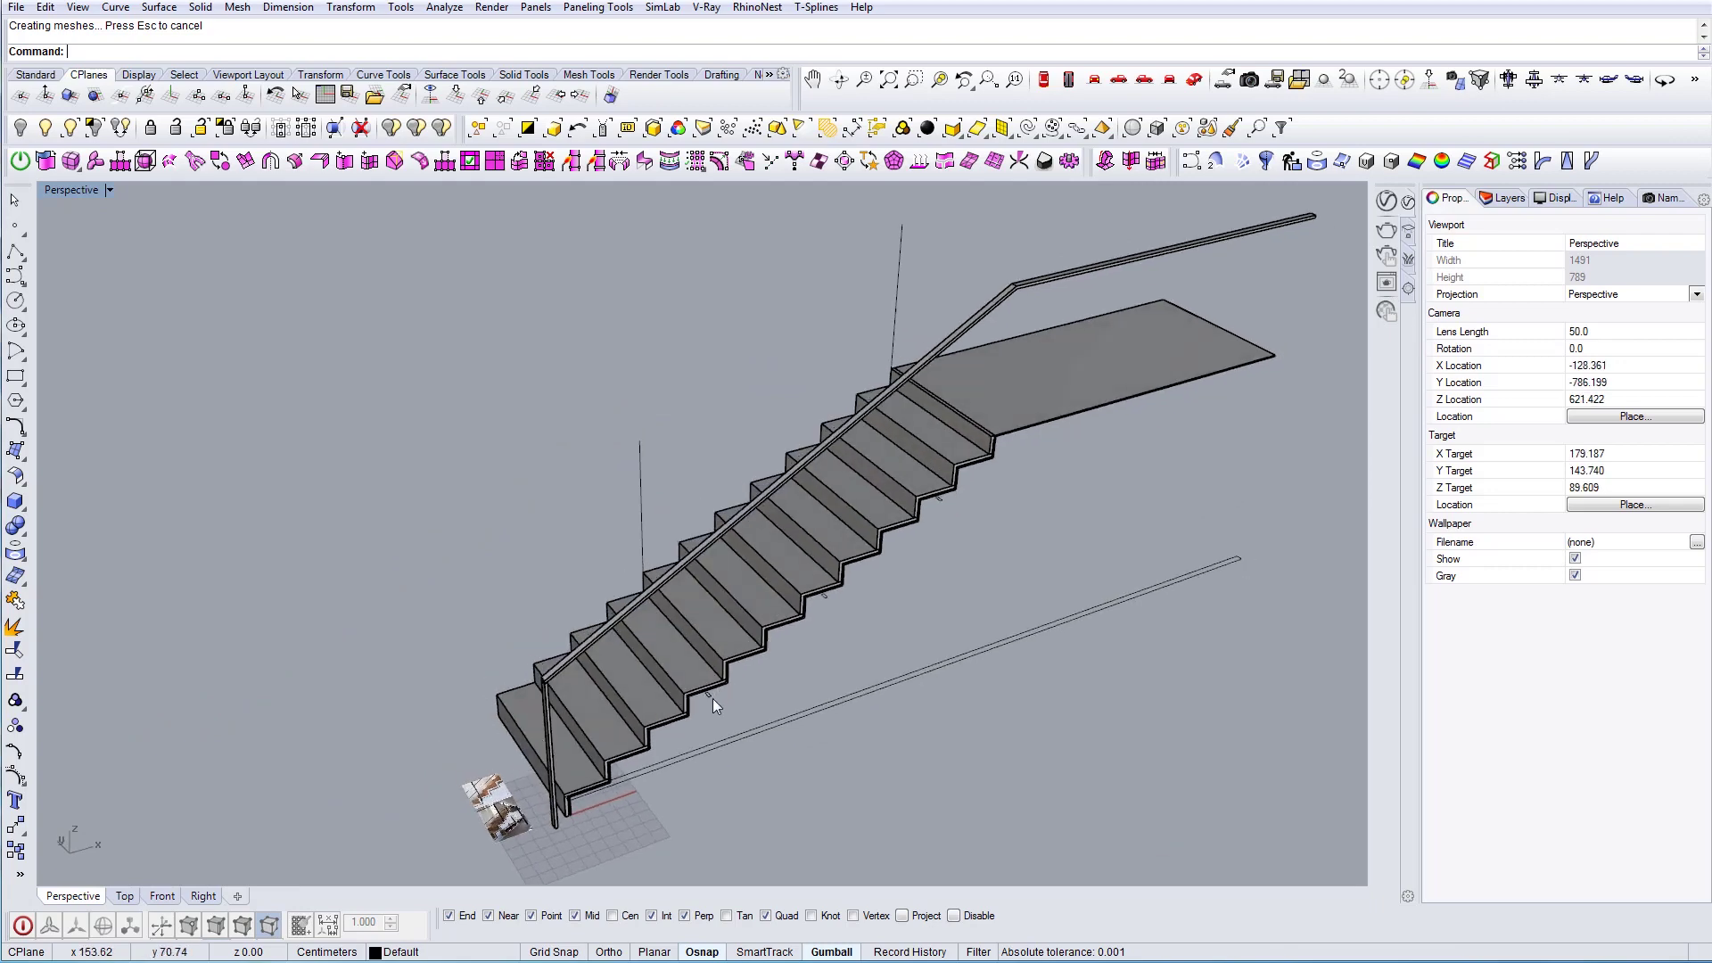
scroll(711, 696, "up", 3)
left_click(710, 695)
scroll(699, 572, "up", 2)
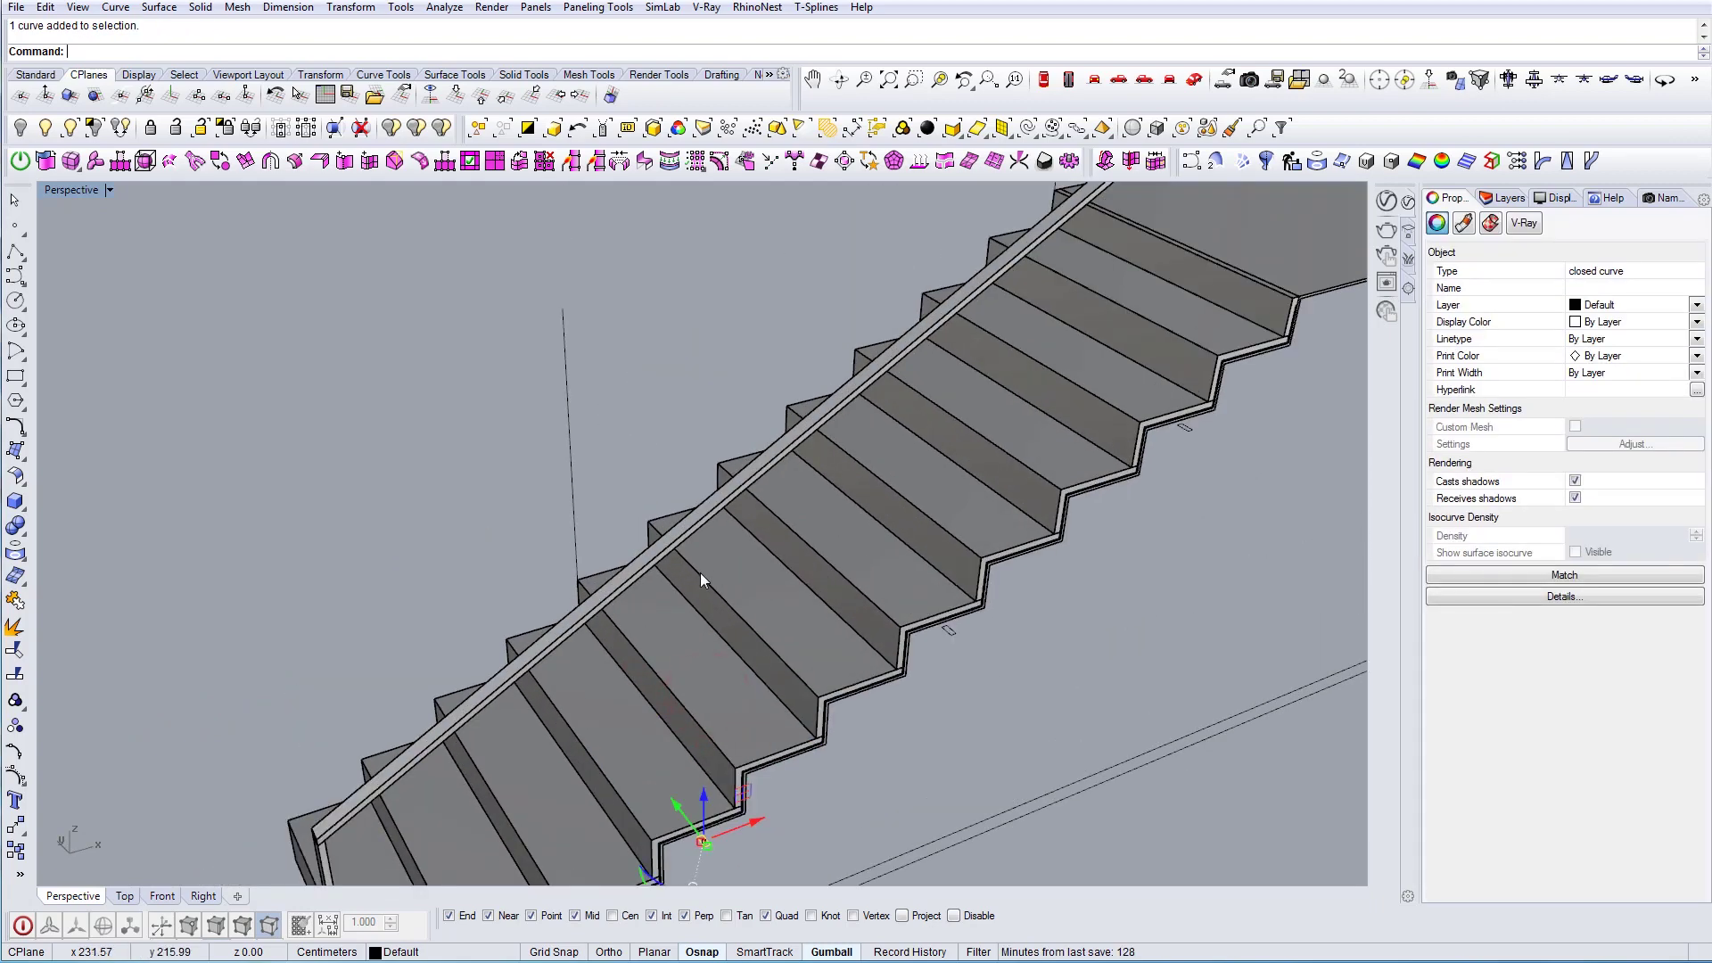
scroll(699, 528, "up", 3)
scroll(699, 528, "down", 5)
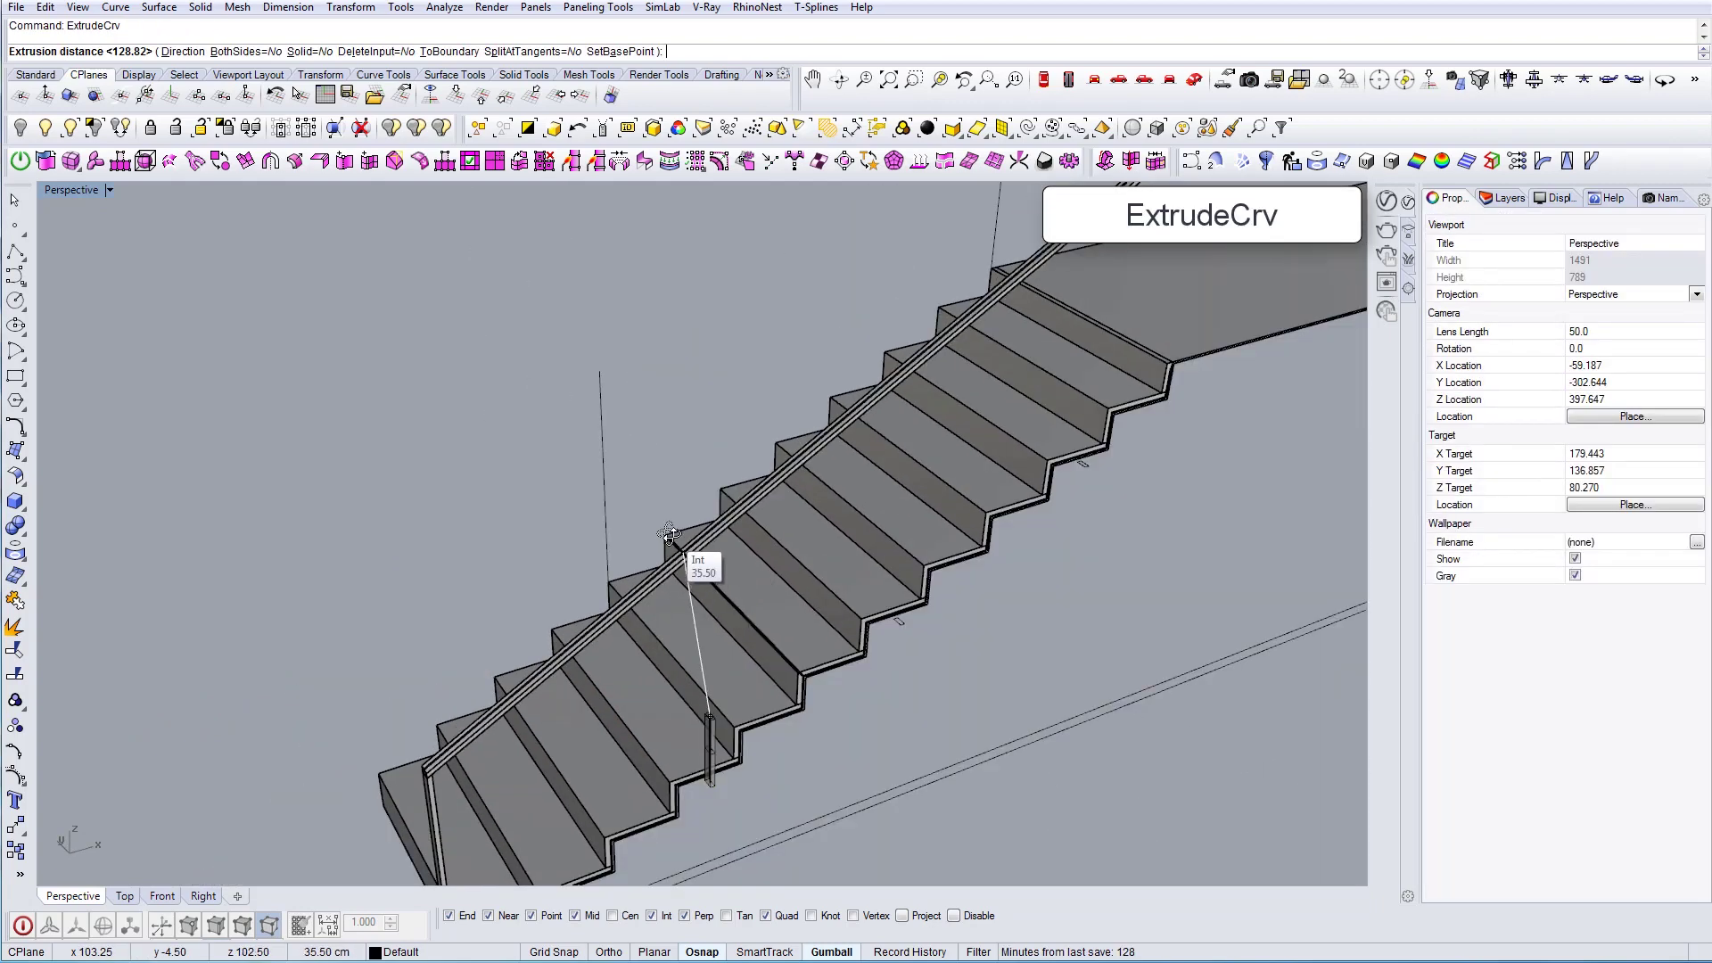
right_click_drag(671, 534, 682, 504)
scroll(664, 352, "up", 5)
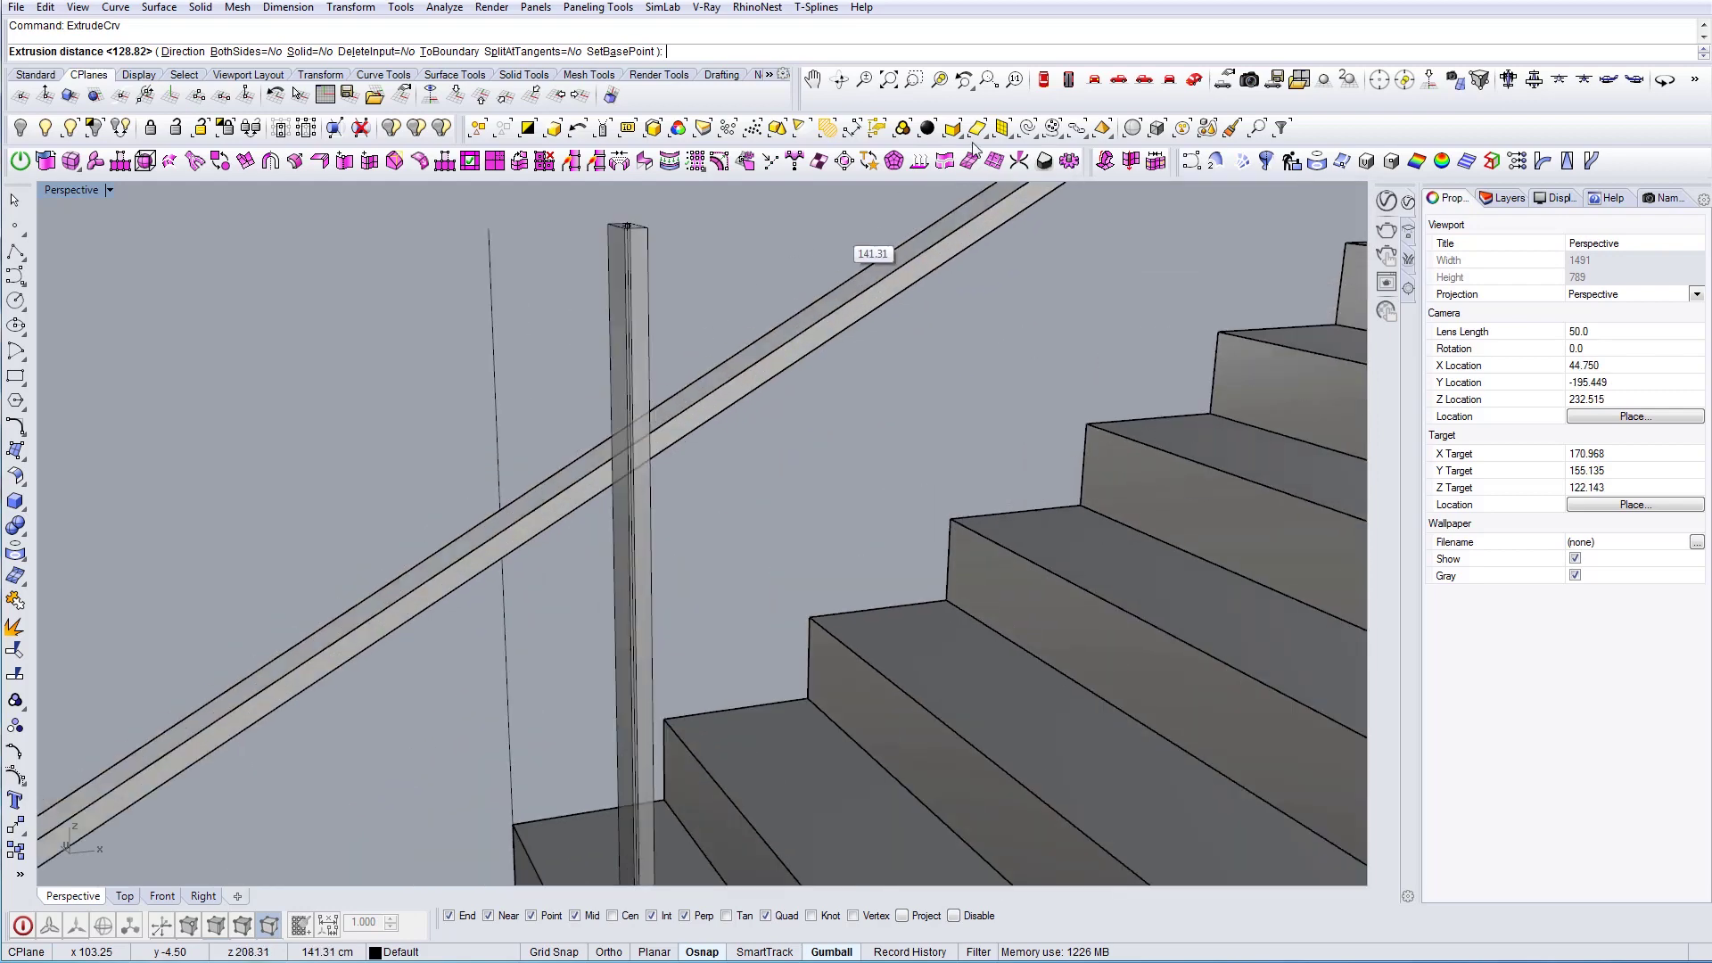
left_click(1115, 80)
scroll(459, 394, "up", 5)
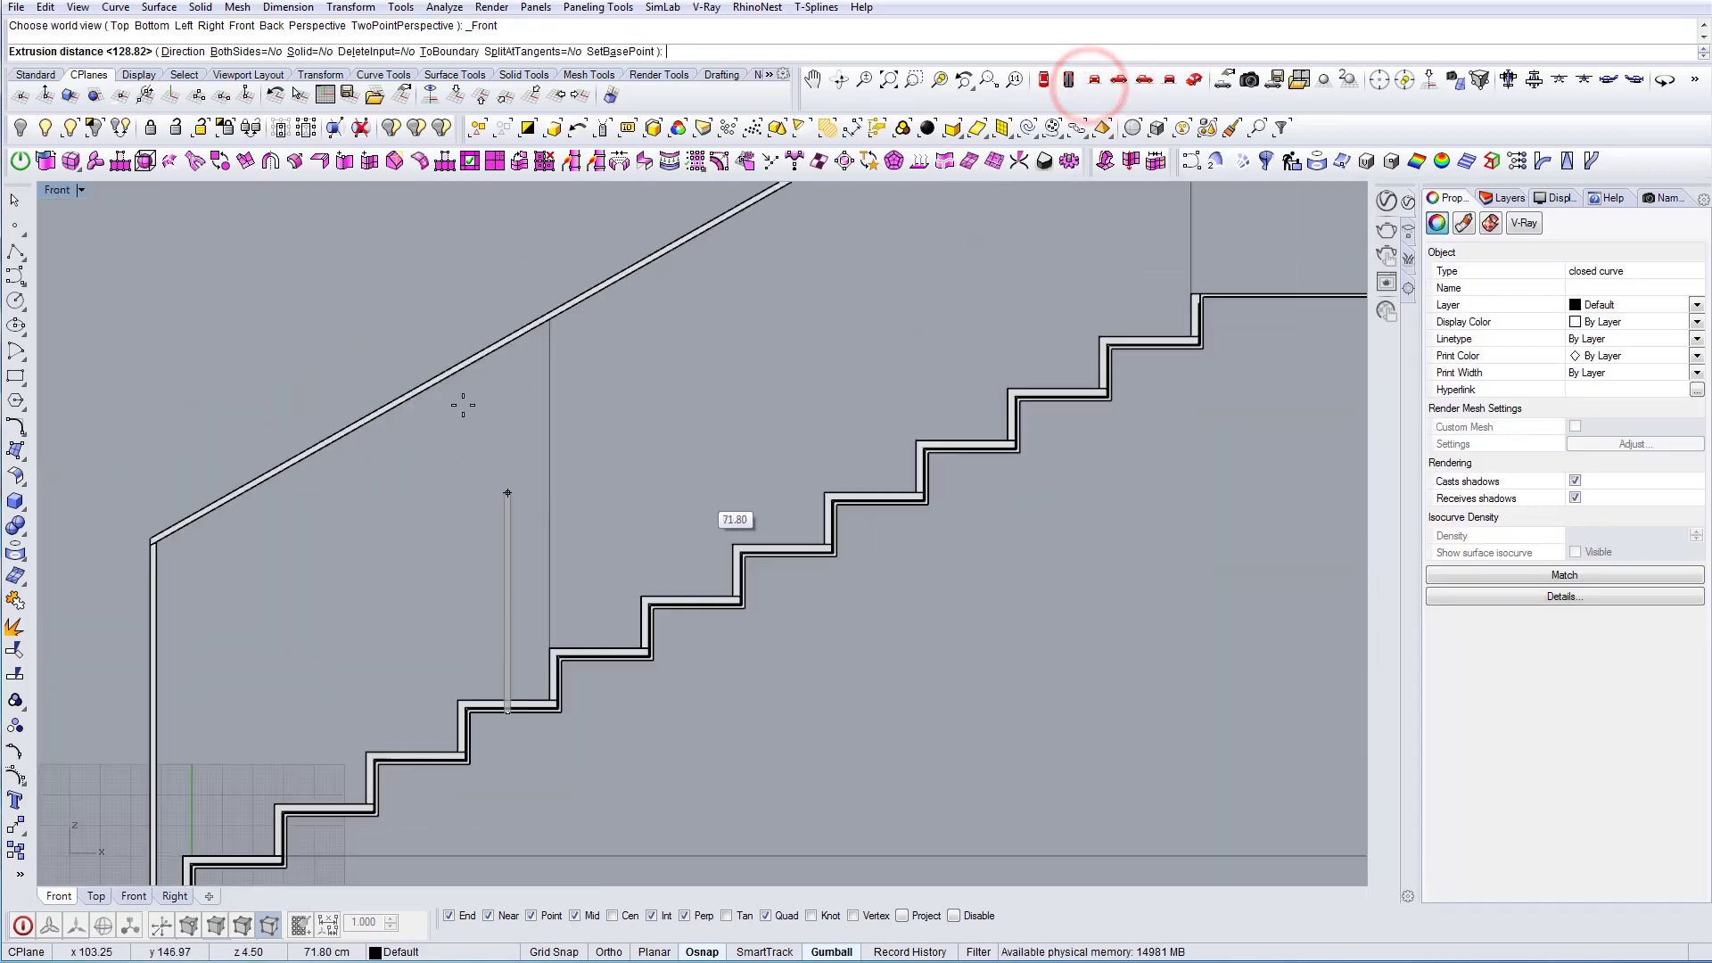
scroll(535, 339, "up", 5)
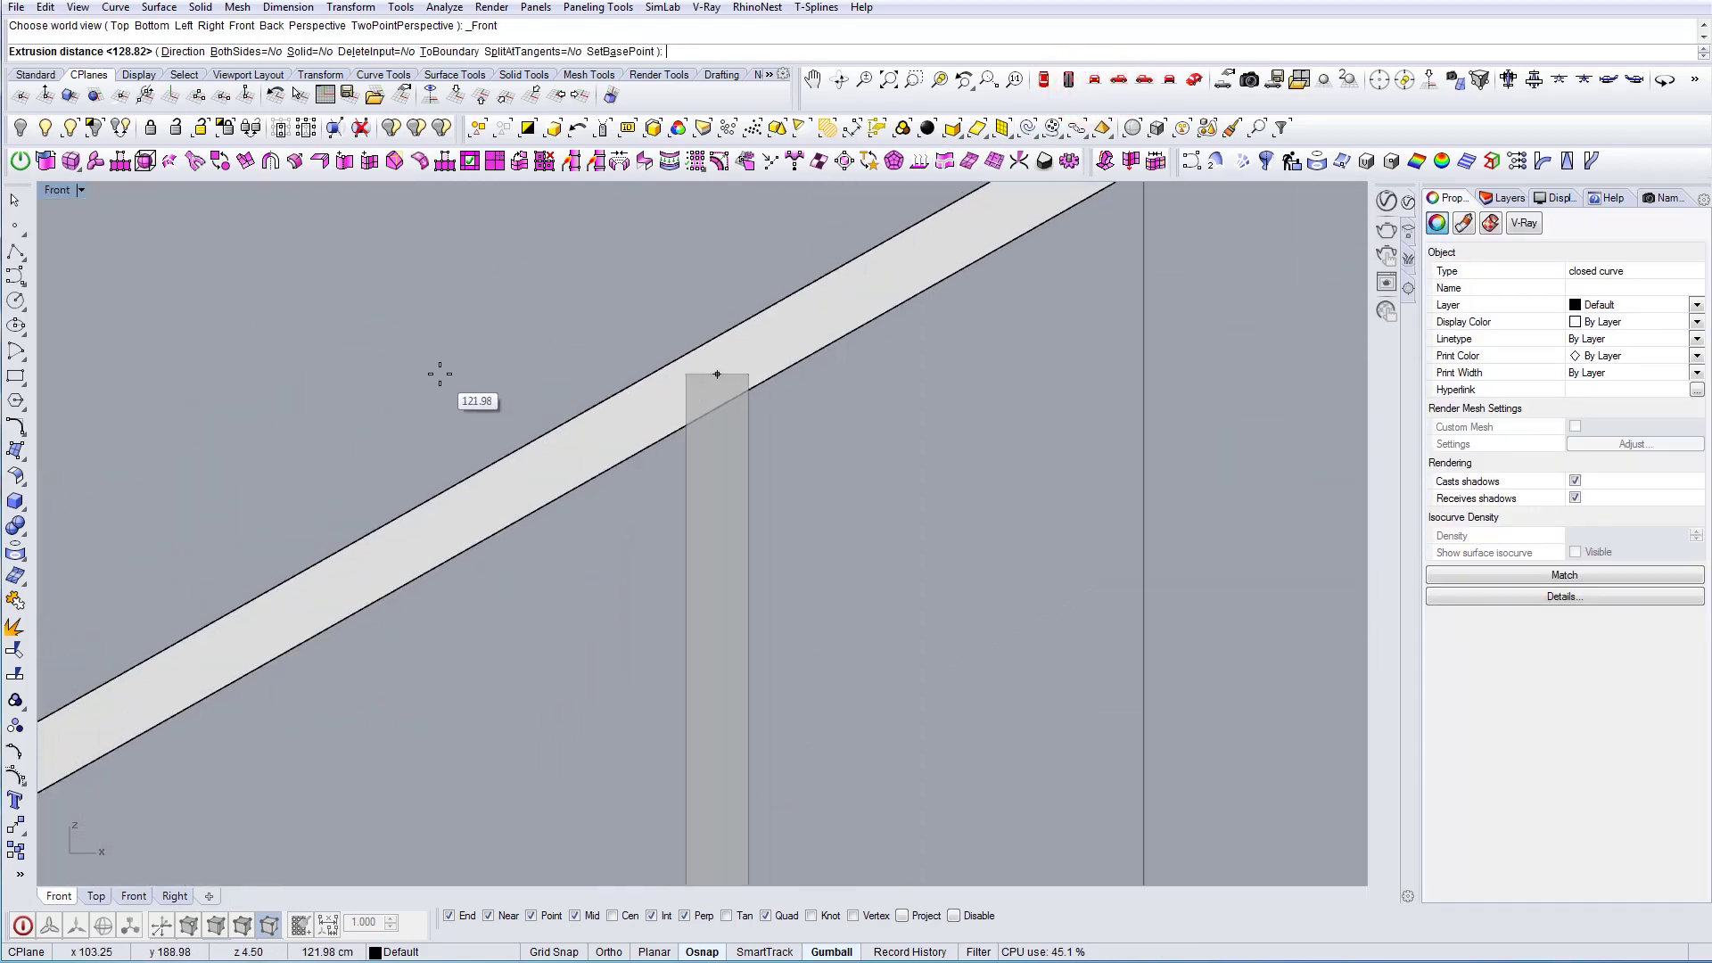
left_click(435, 378)
Cap the newly extruded intermediate post into a closed solid
scroll(607, 546, "down", 5)
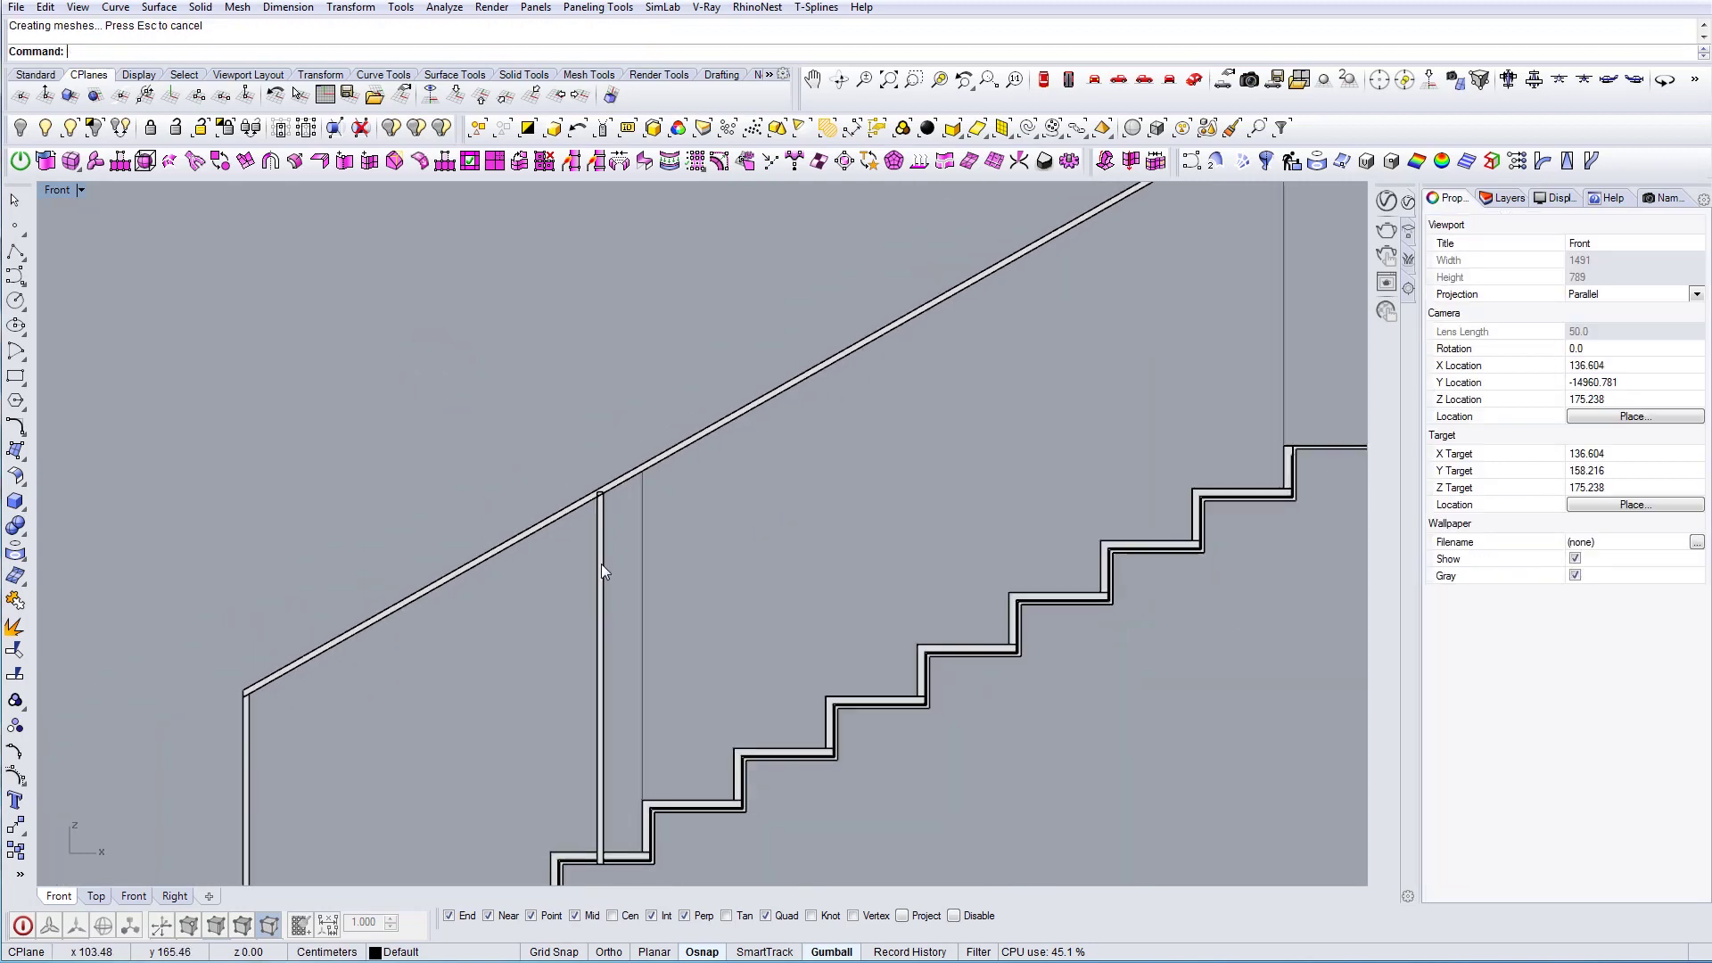
left_click(600, 564)
type("Ca")
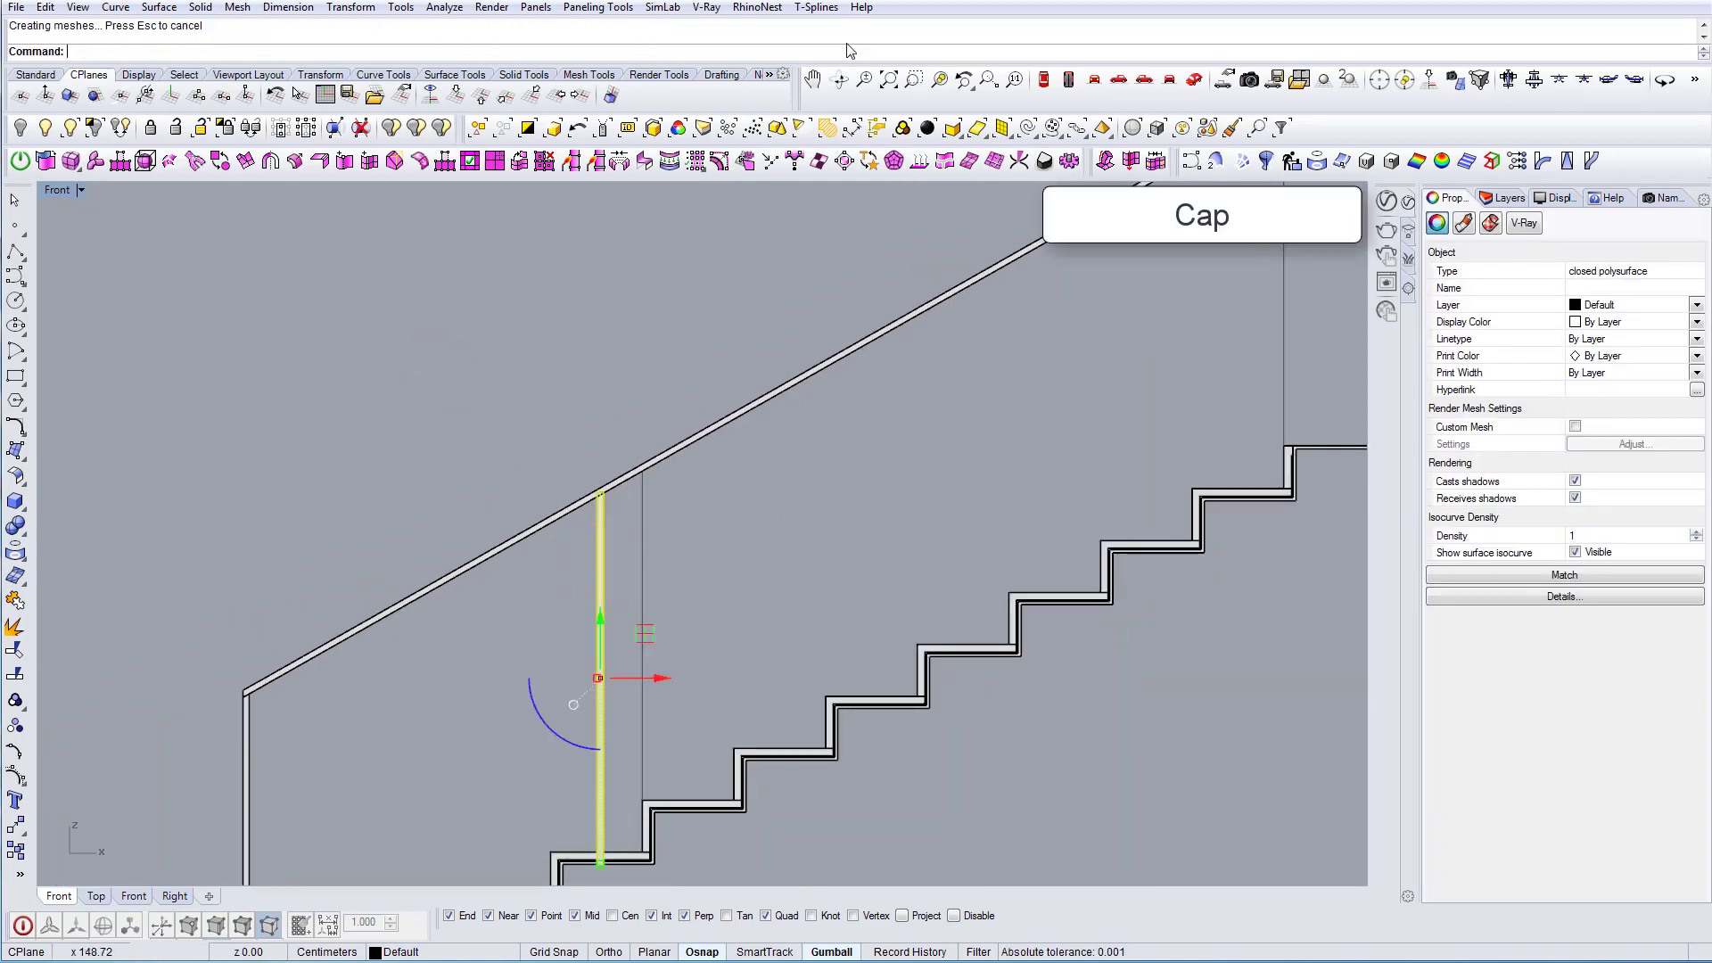
Copy the capped intermediate post from its base corner onto the two remaining post rectangles farther up the stairs
left_click(1195, 80)
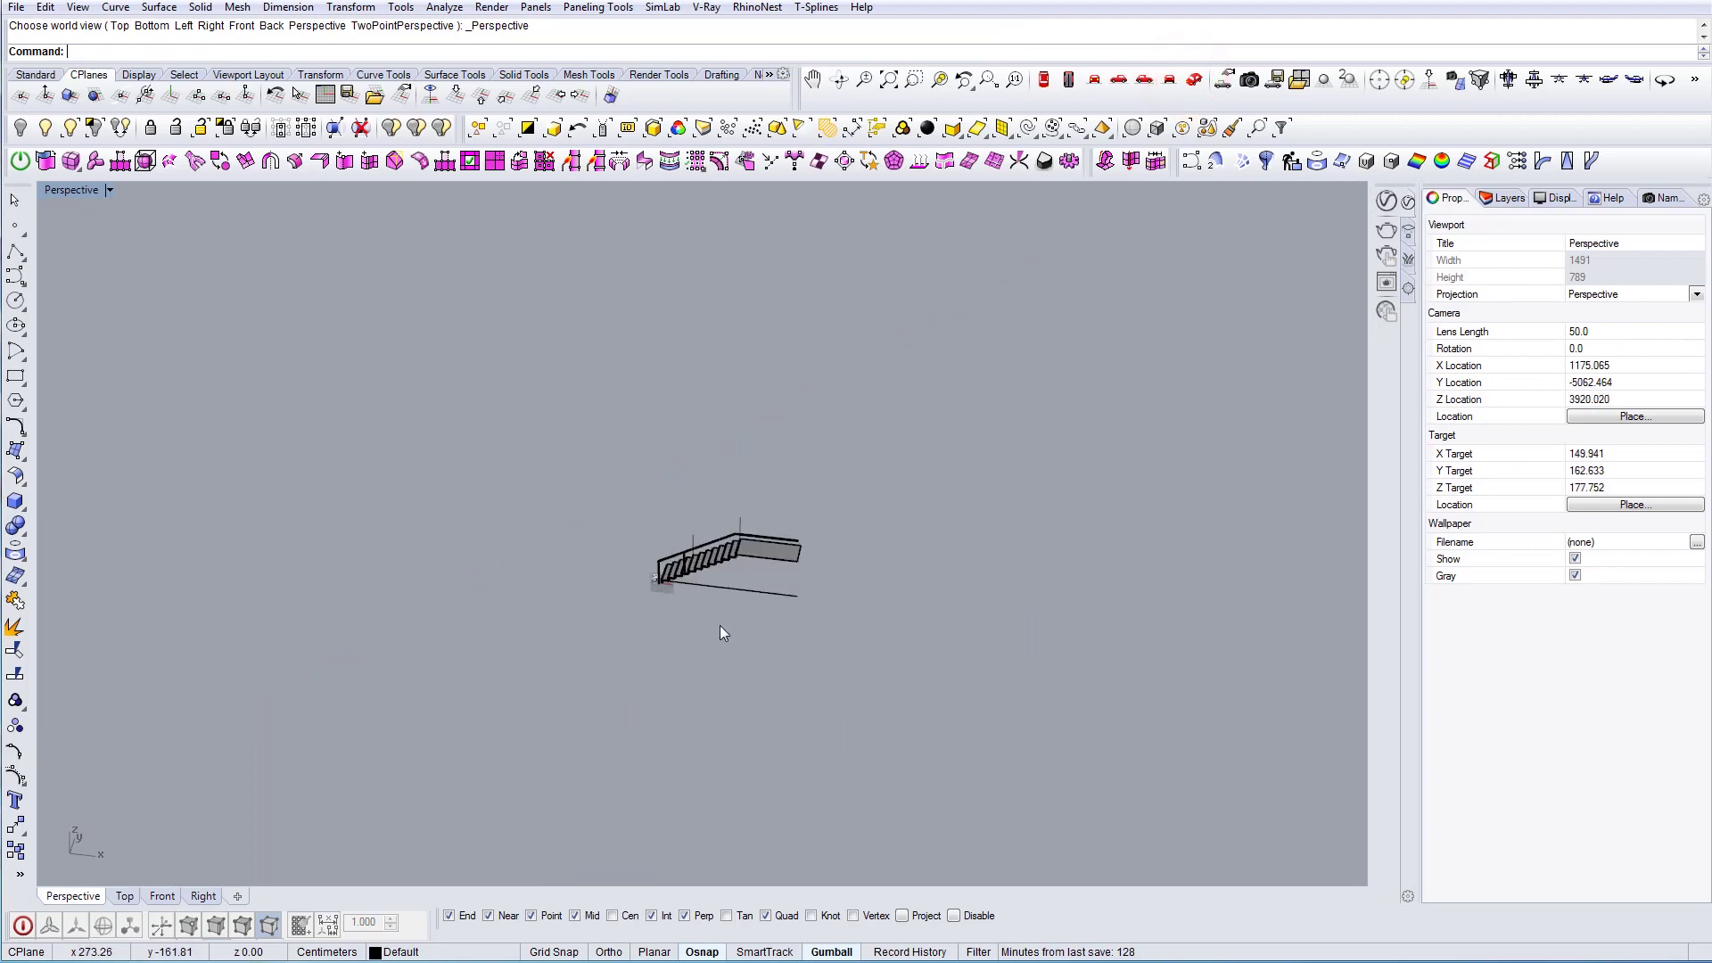
scroll(701, 534, "up", 10)
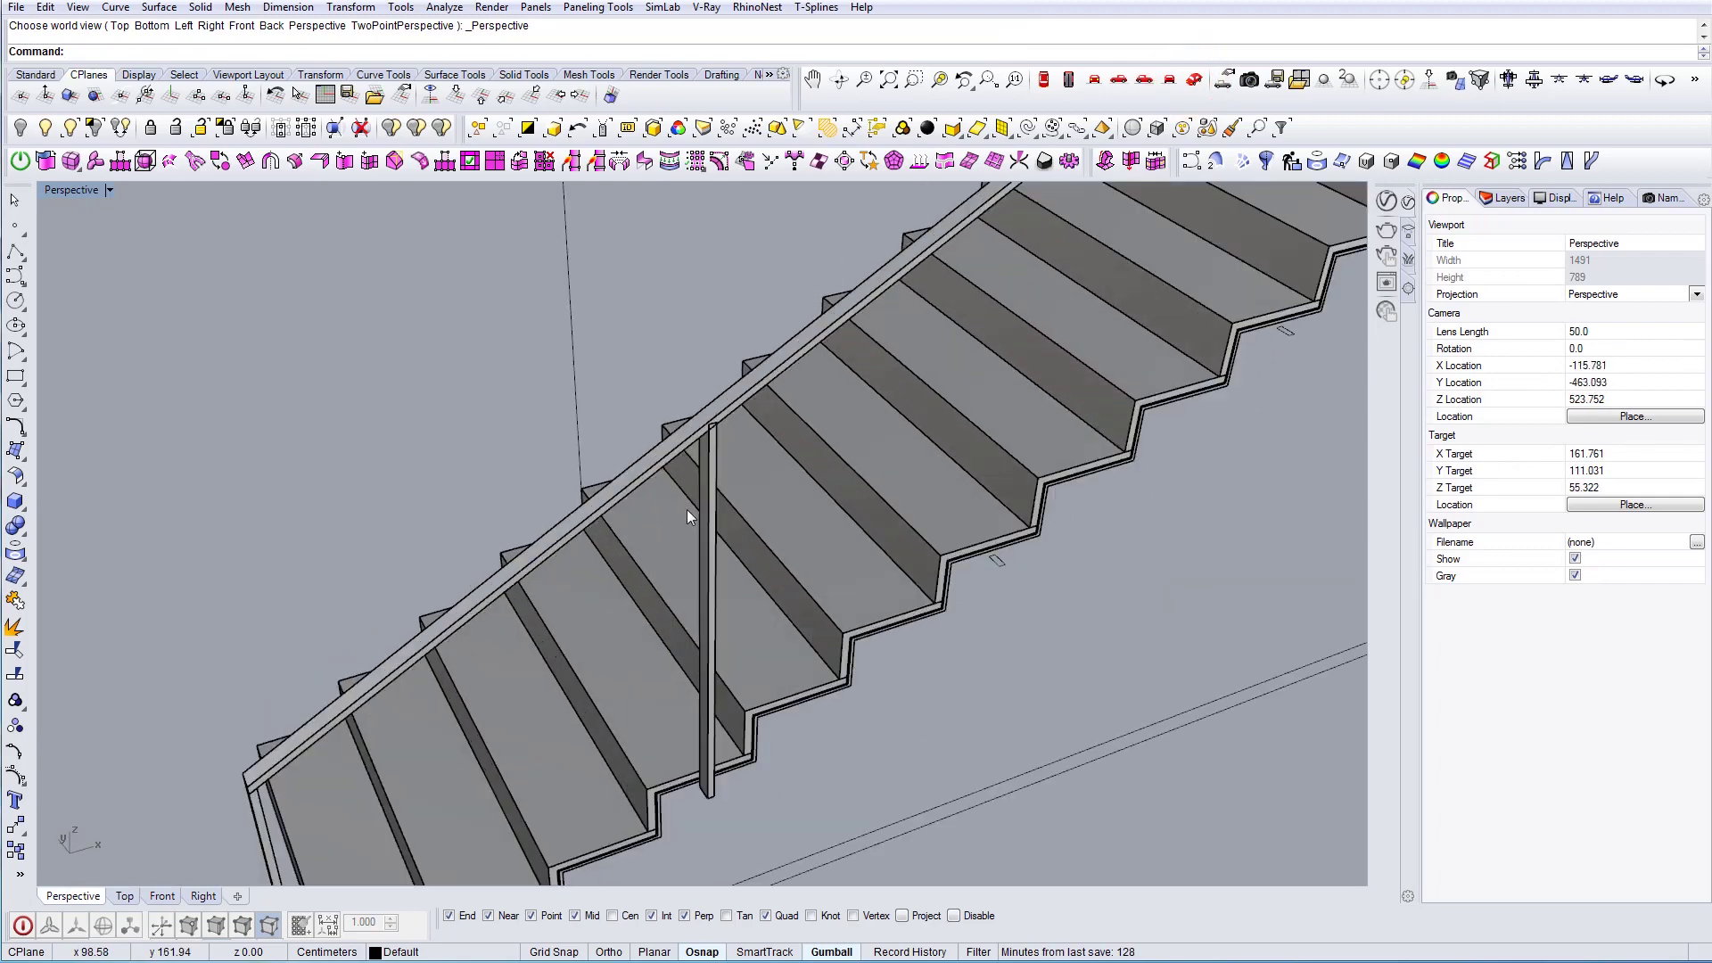
left_click(715, 515)
right_click_drag(715, 515, 740, 515)
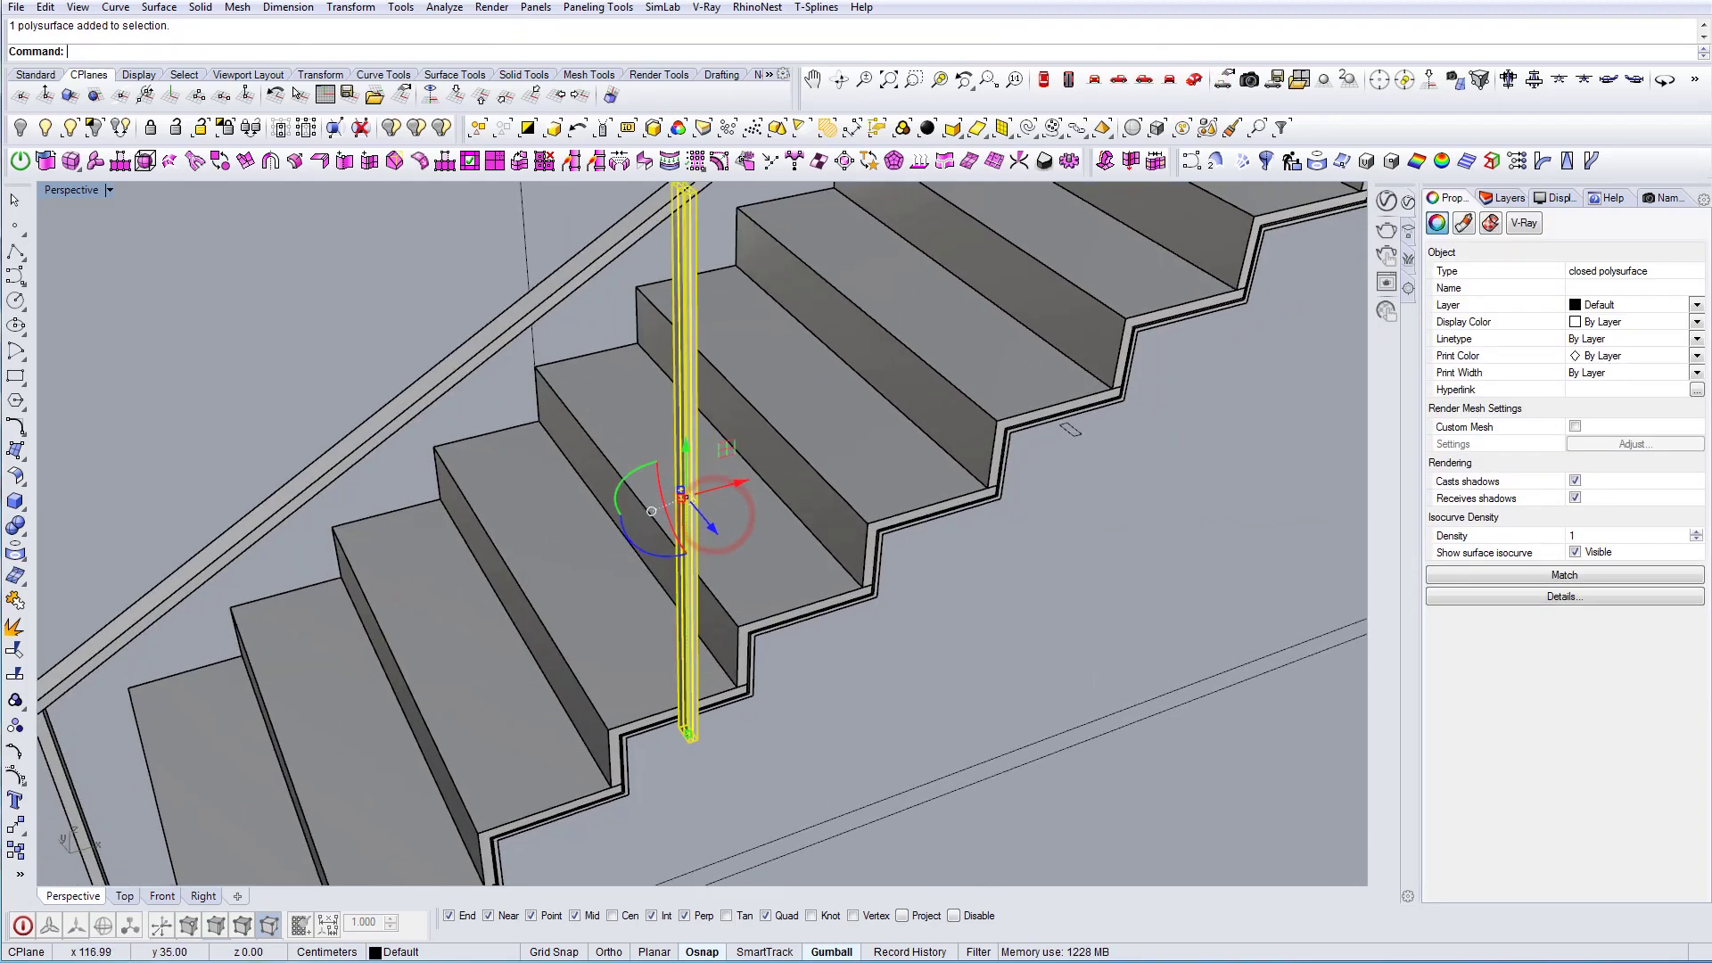
left_click(706, 749)
left_click(1081, 434)
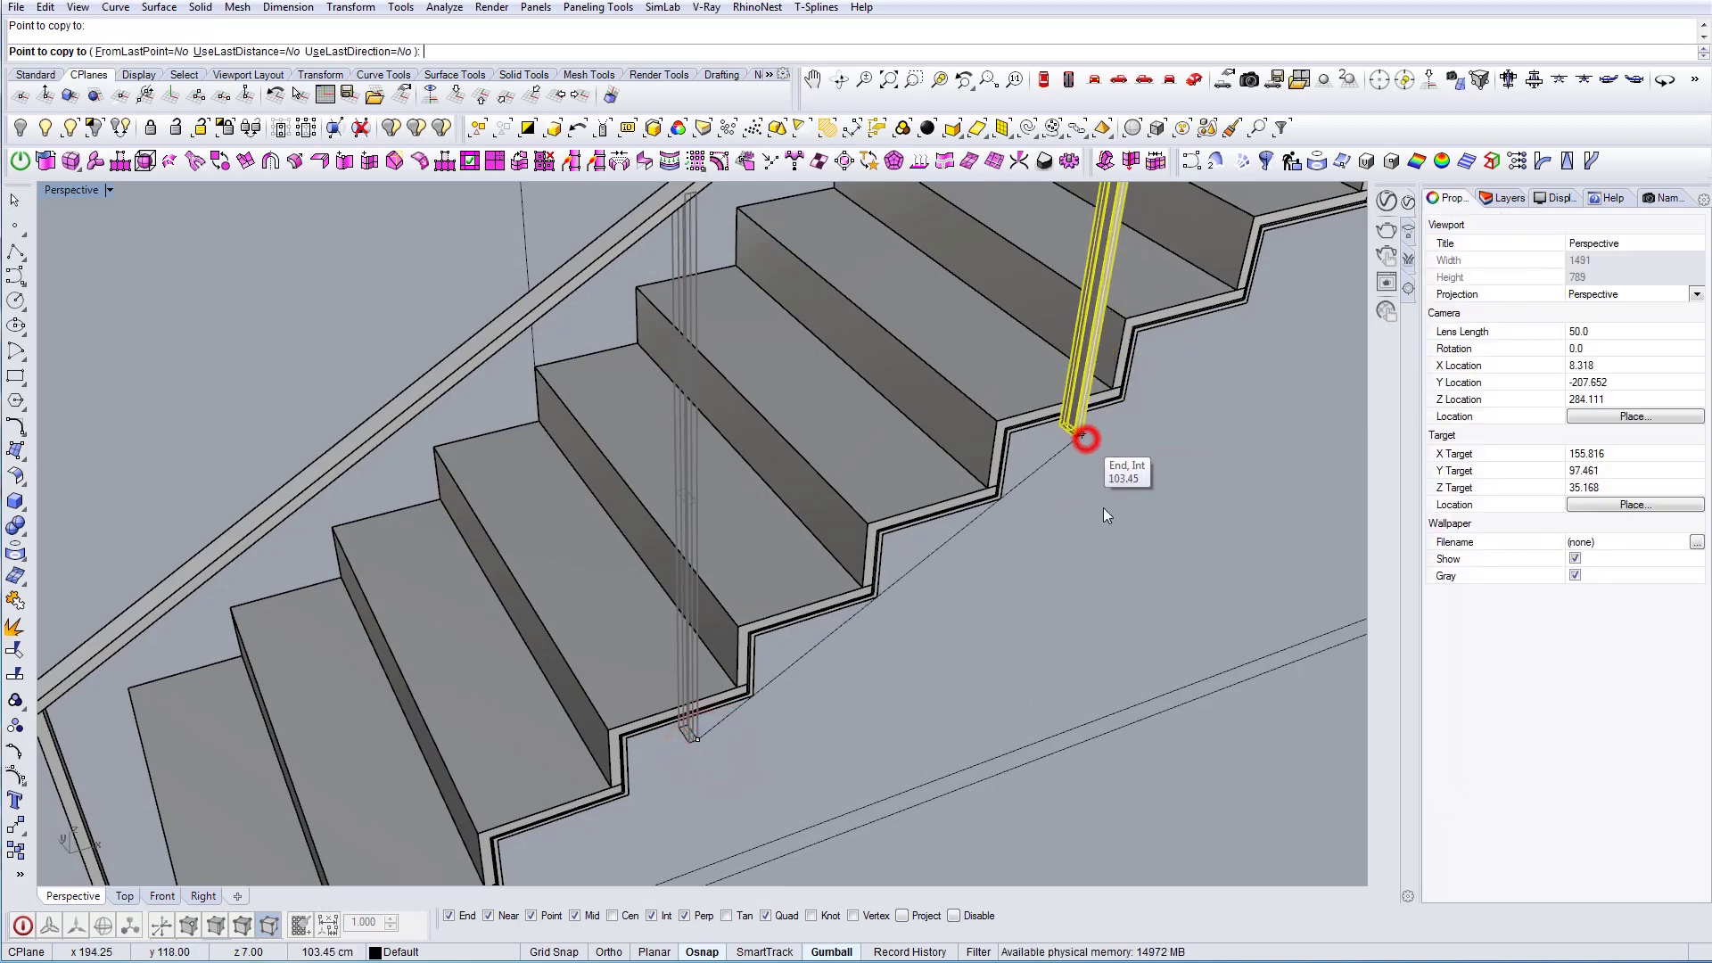
scroll(1003, 615, "down", 5)
scroll(1129, 463, "up", 5)
scroll(1129, 464, "up", 3)
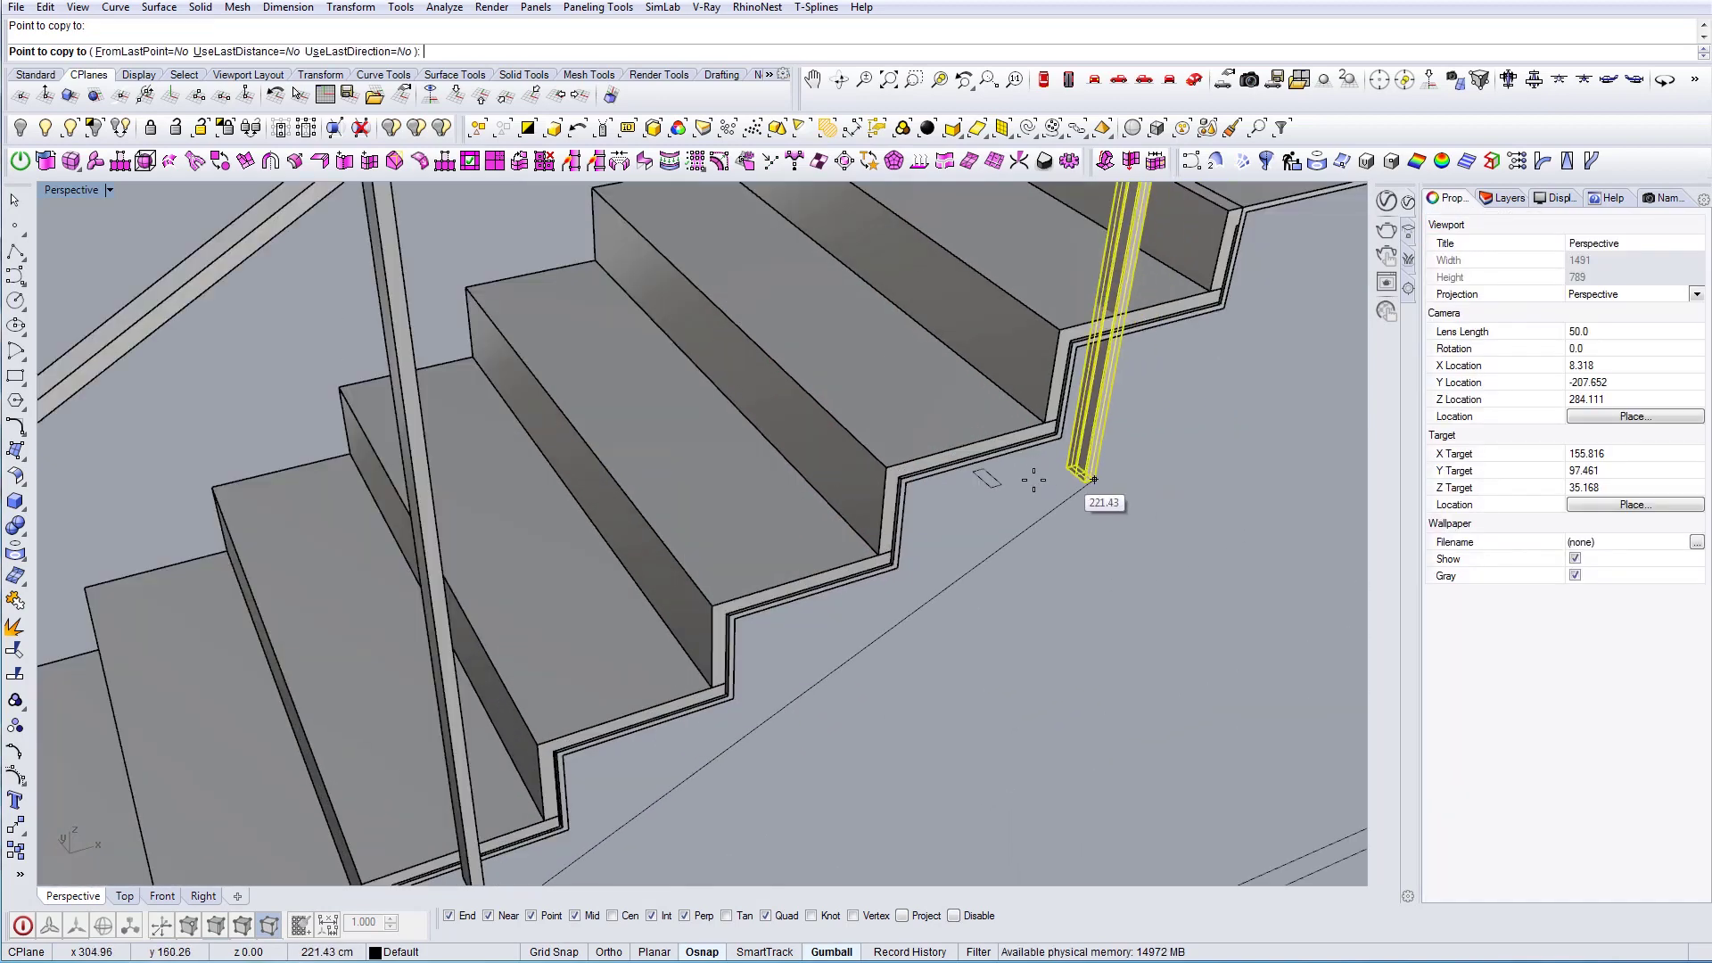
scroll(1029, 495, "down", 8)
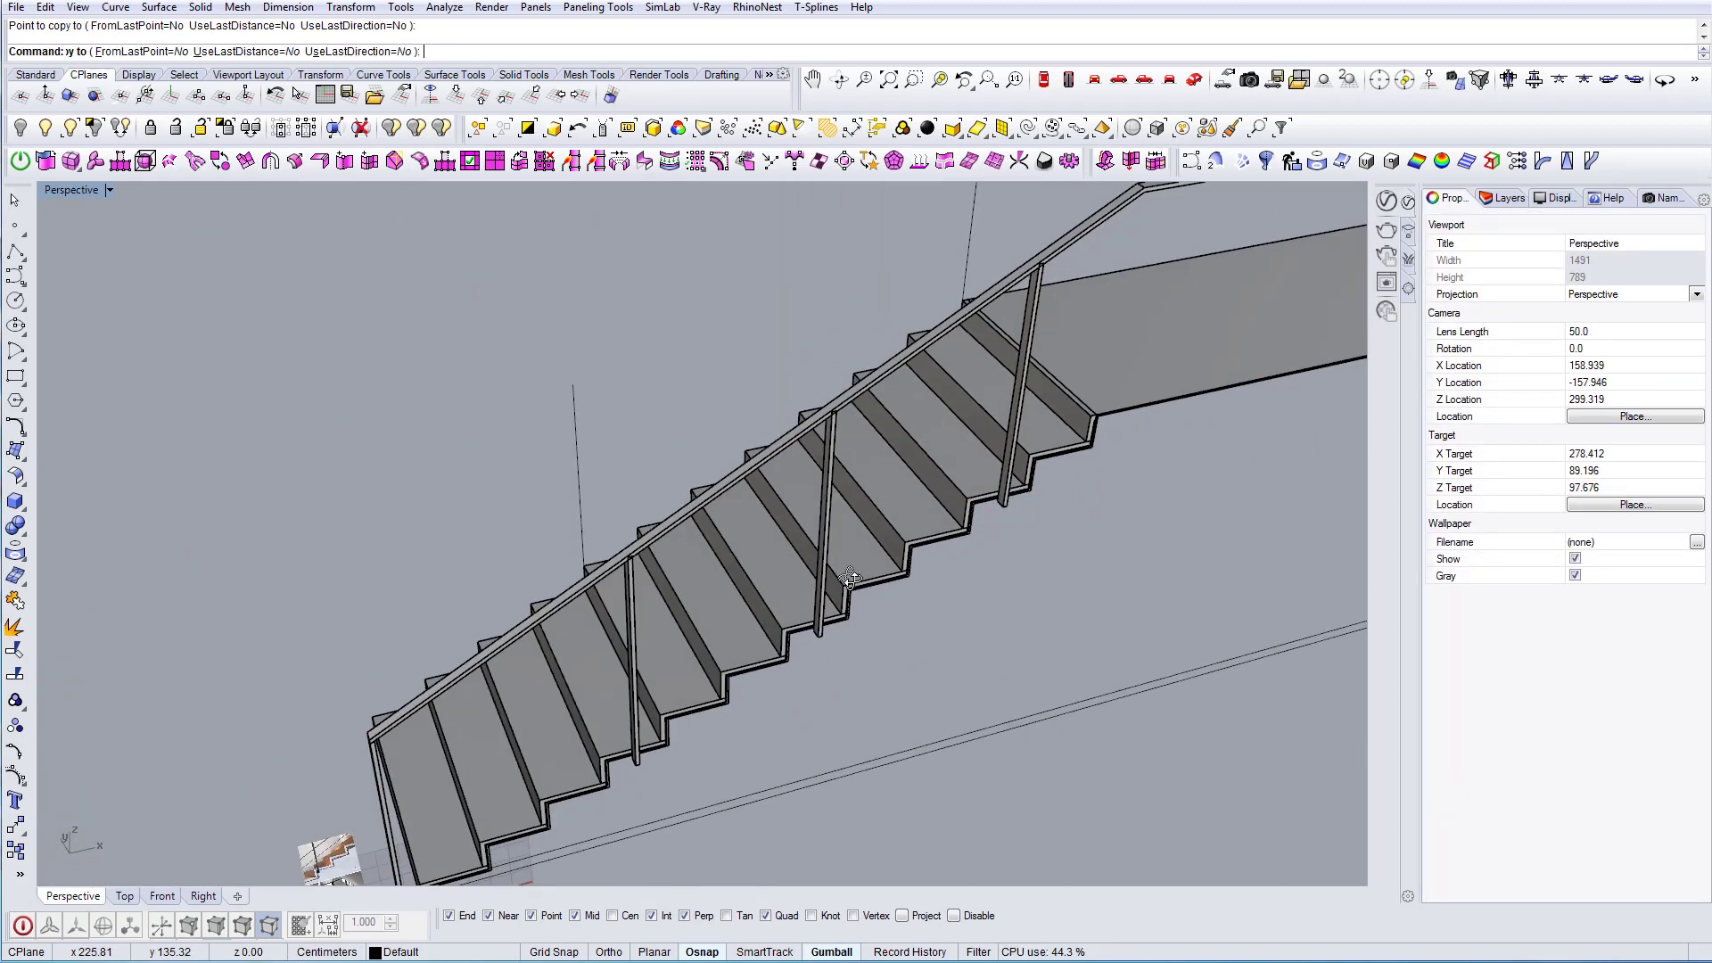
right_click(742, 471)
Delete the two leftover vertical guide lines on the far side of the stairs
left_click_drag(744, 471, 715, 477)
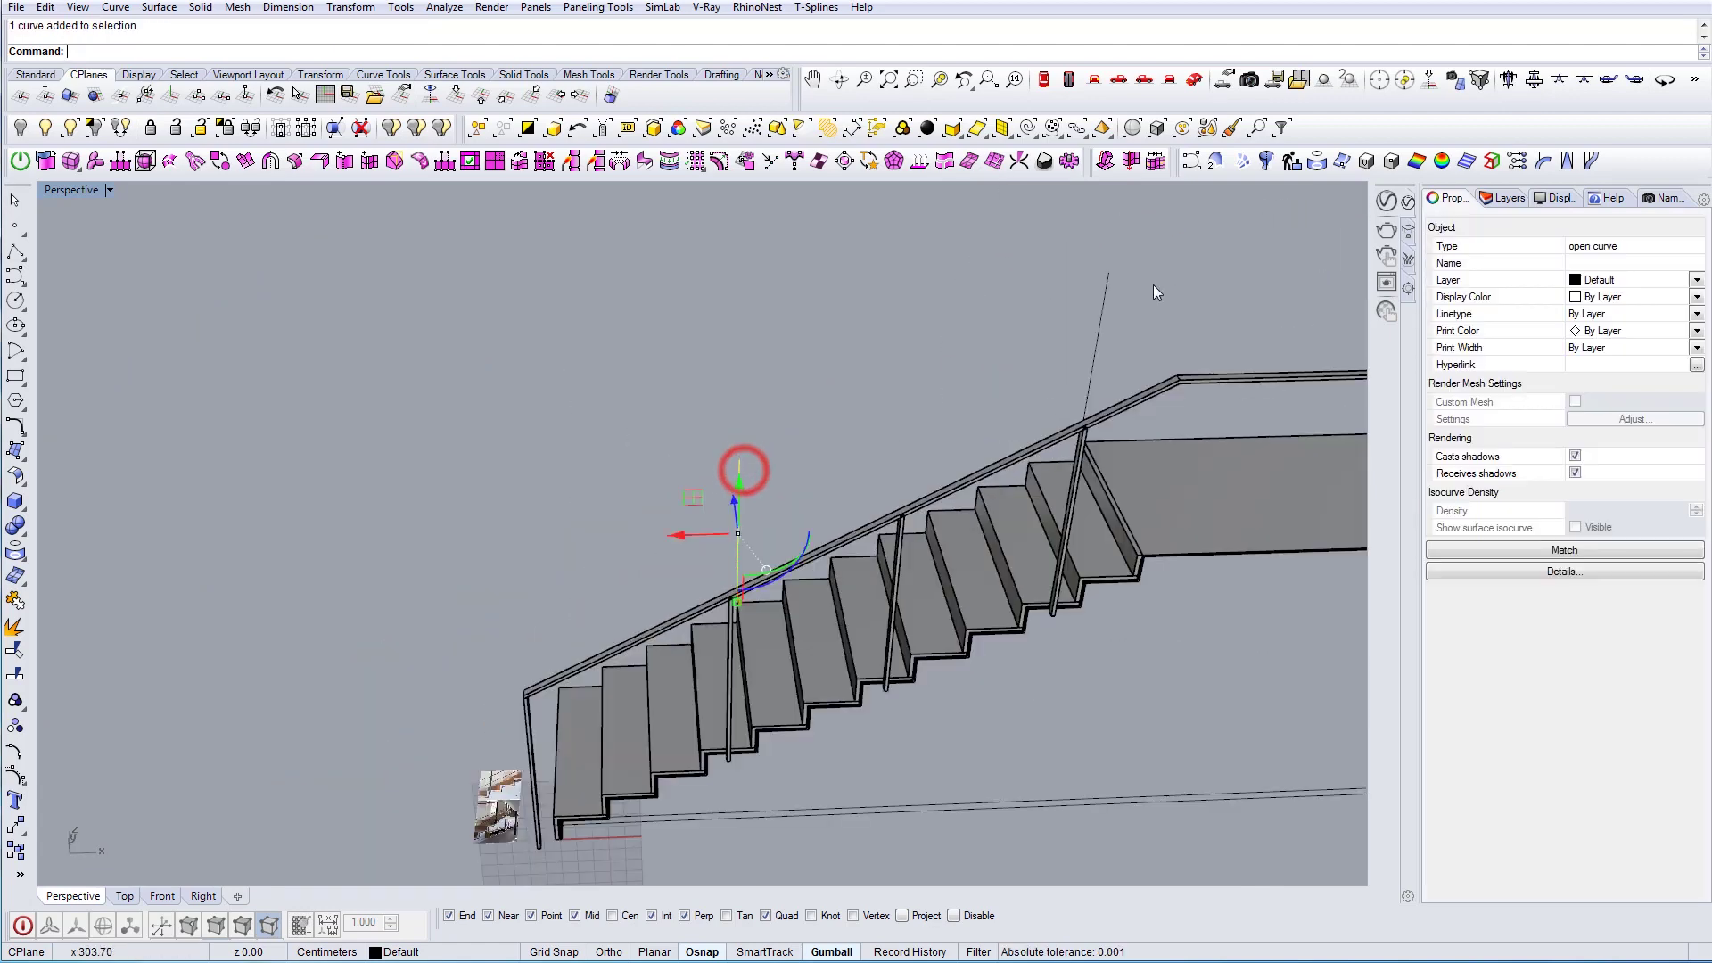
left_click_drag(1138, 295, 1080, 335, "shift")
key("Delete")
Set the construction plane to world Top and delete the long guide rectangle beside the stairs
right_click_drag(936, 500, 779, 608)
left_click(806, 683)
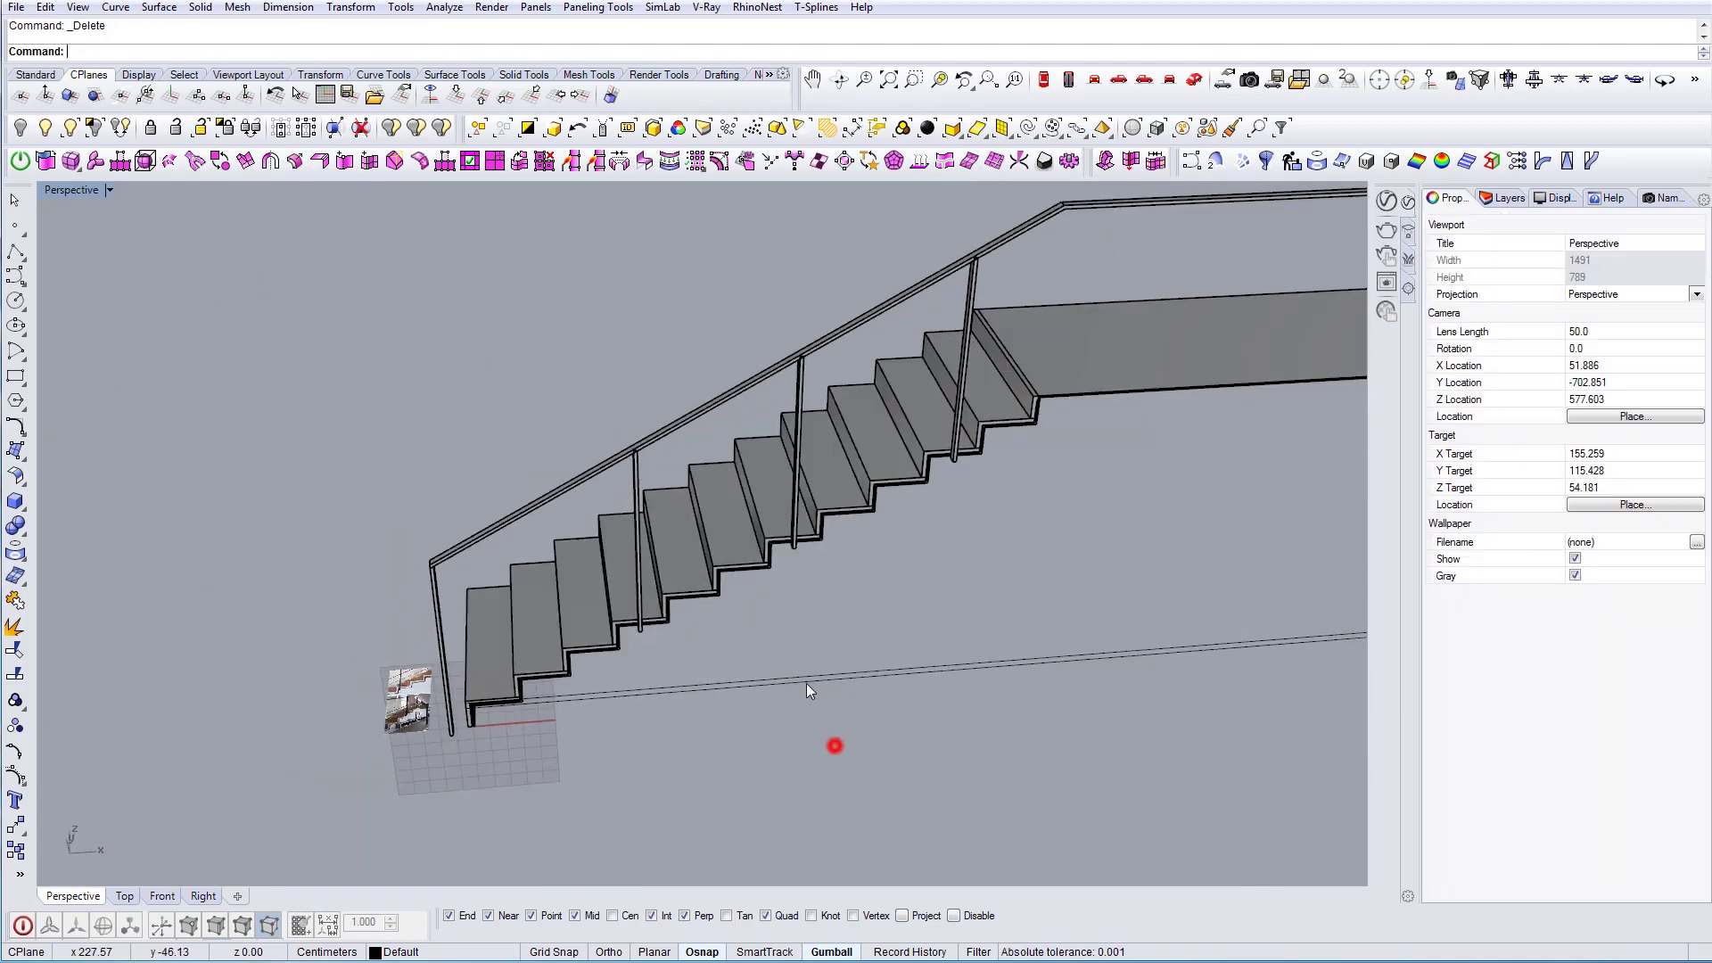
right_click_drag(813, 682, 945, 656)
scroll(919, 616, "up", 4)
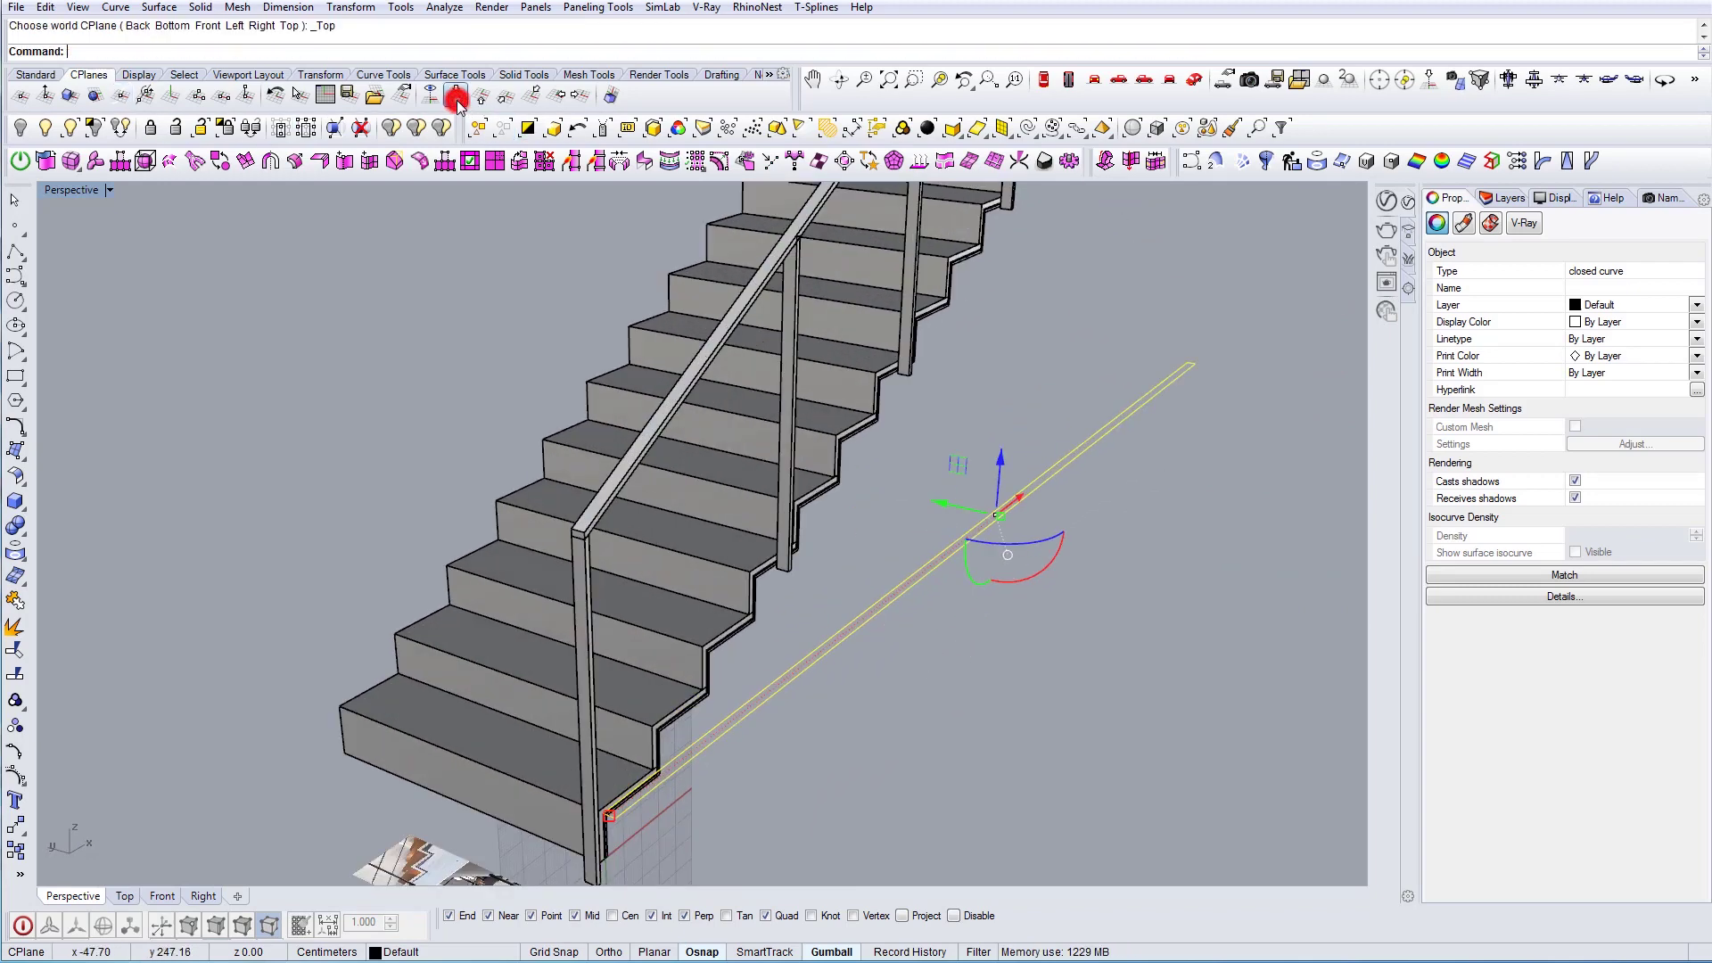
right_click_drag(923, 579, 802, 676)
key("Delete")
Examine the post bases along the steps and compare them with the posts and railing bars in the reference photos
scroll(742, 592, "up", 10)
scroll(765, 719, "up", 2)
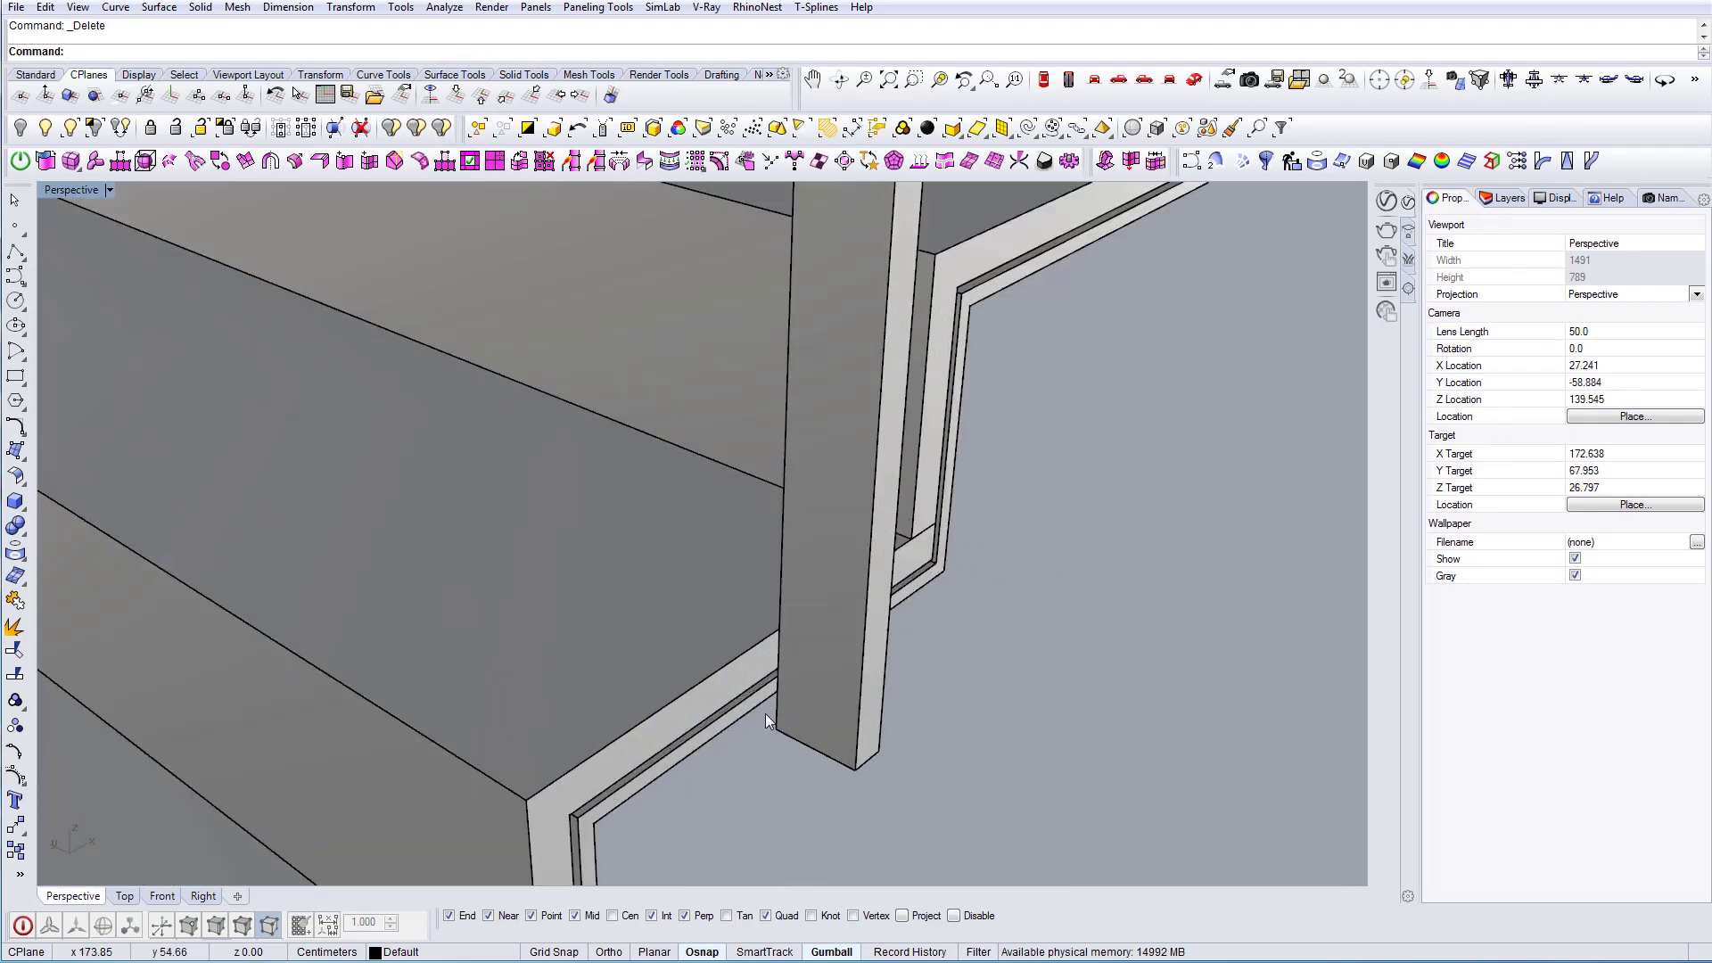
scroll(756, 662, "down", 12)
right_click_drag(636, 592, 917, 470, "shift")
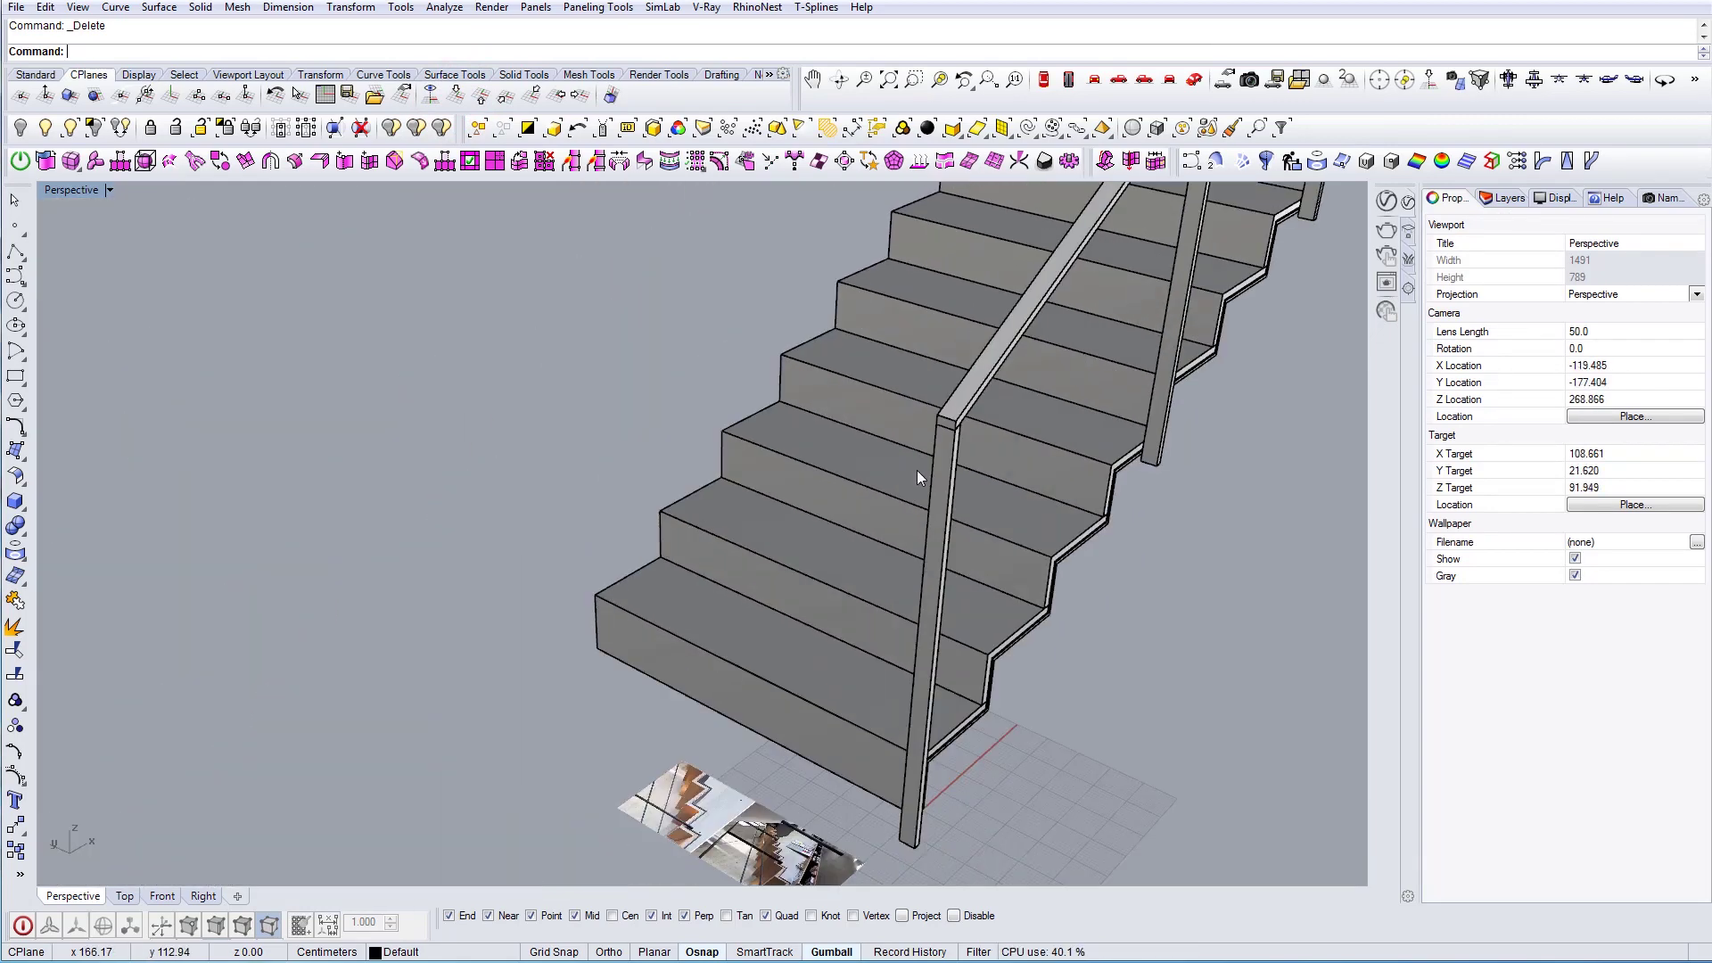
scroll(916, 469, "down", 5)
right_click_drag(803, 642, 722, 695)
scroll(731, 693, "up", 6)
scroll(823, 608, "up", 6)
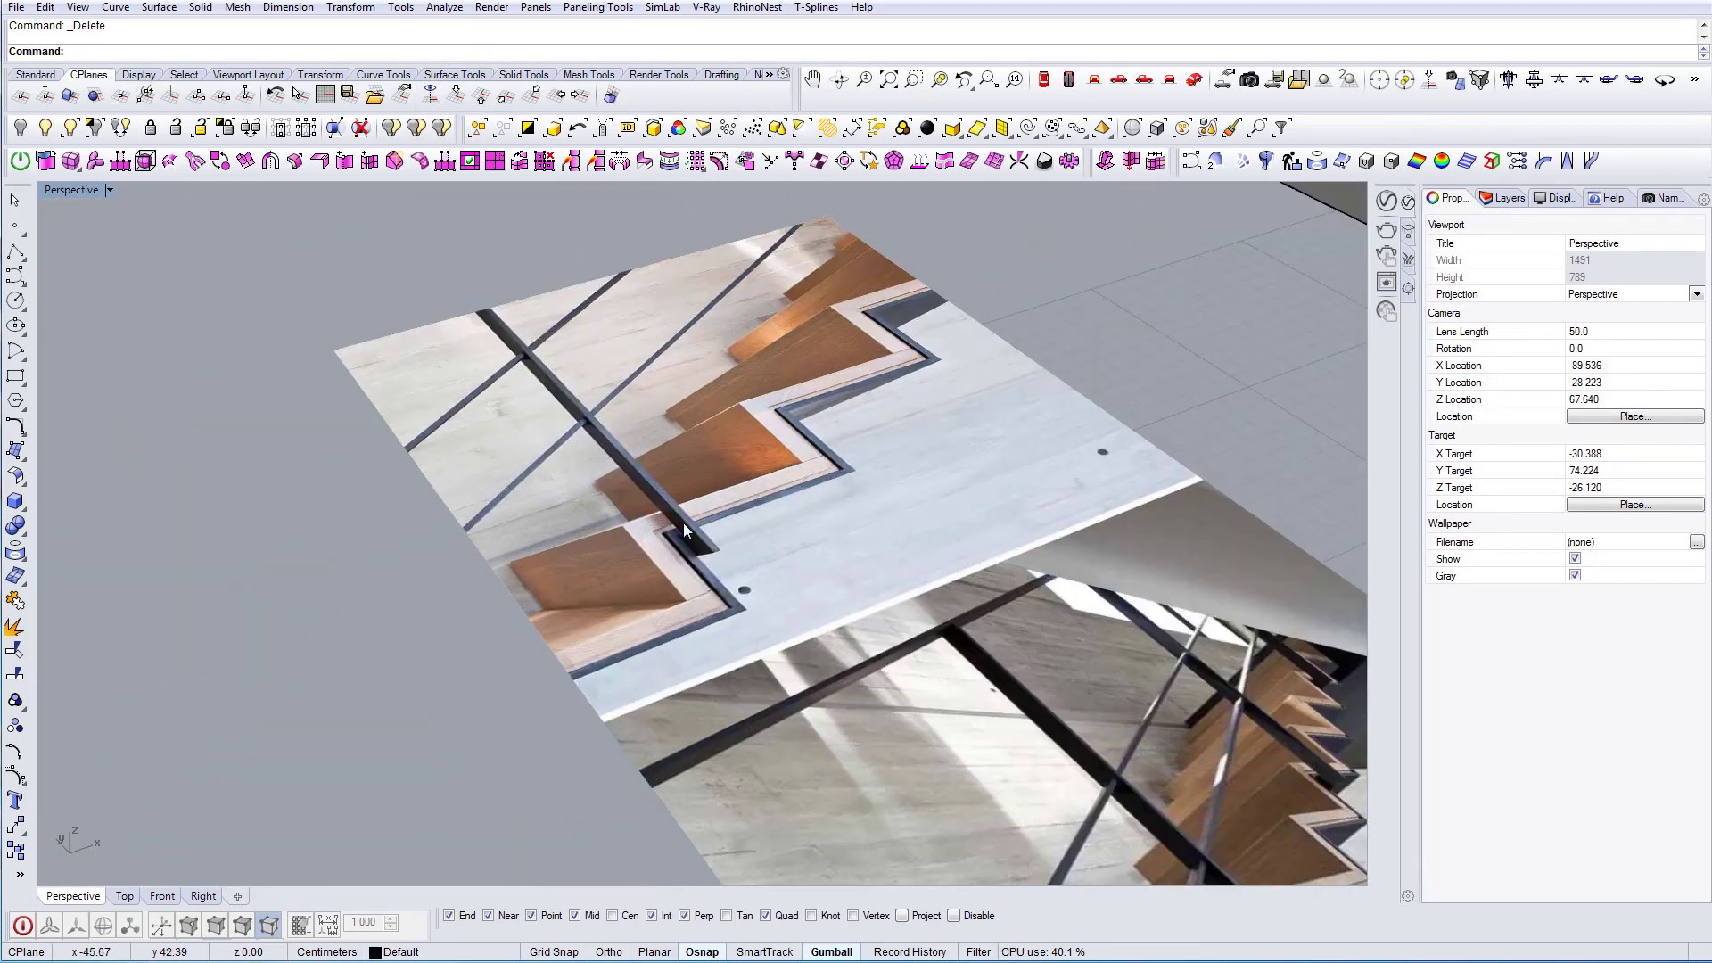
scroll(740, 626, "down", 8)
scroll(951, 581, "up", 6)
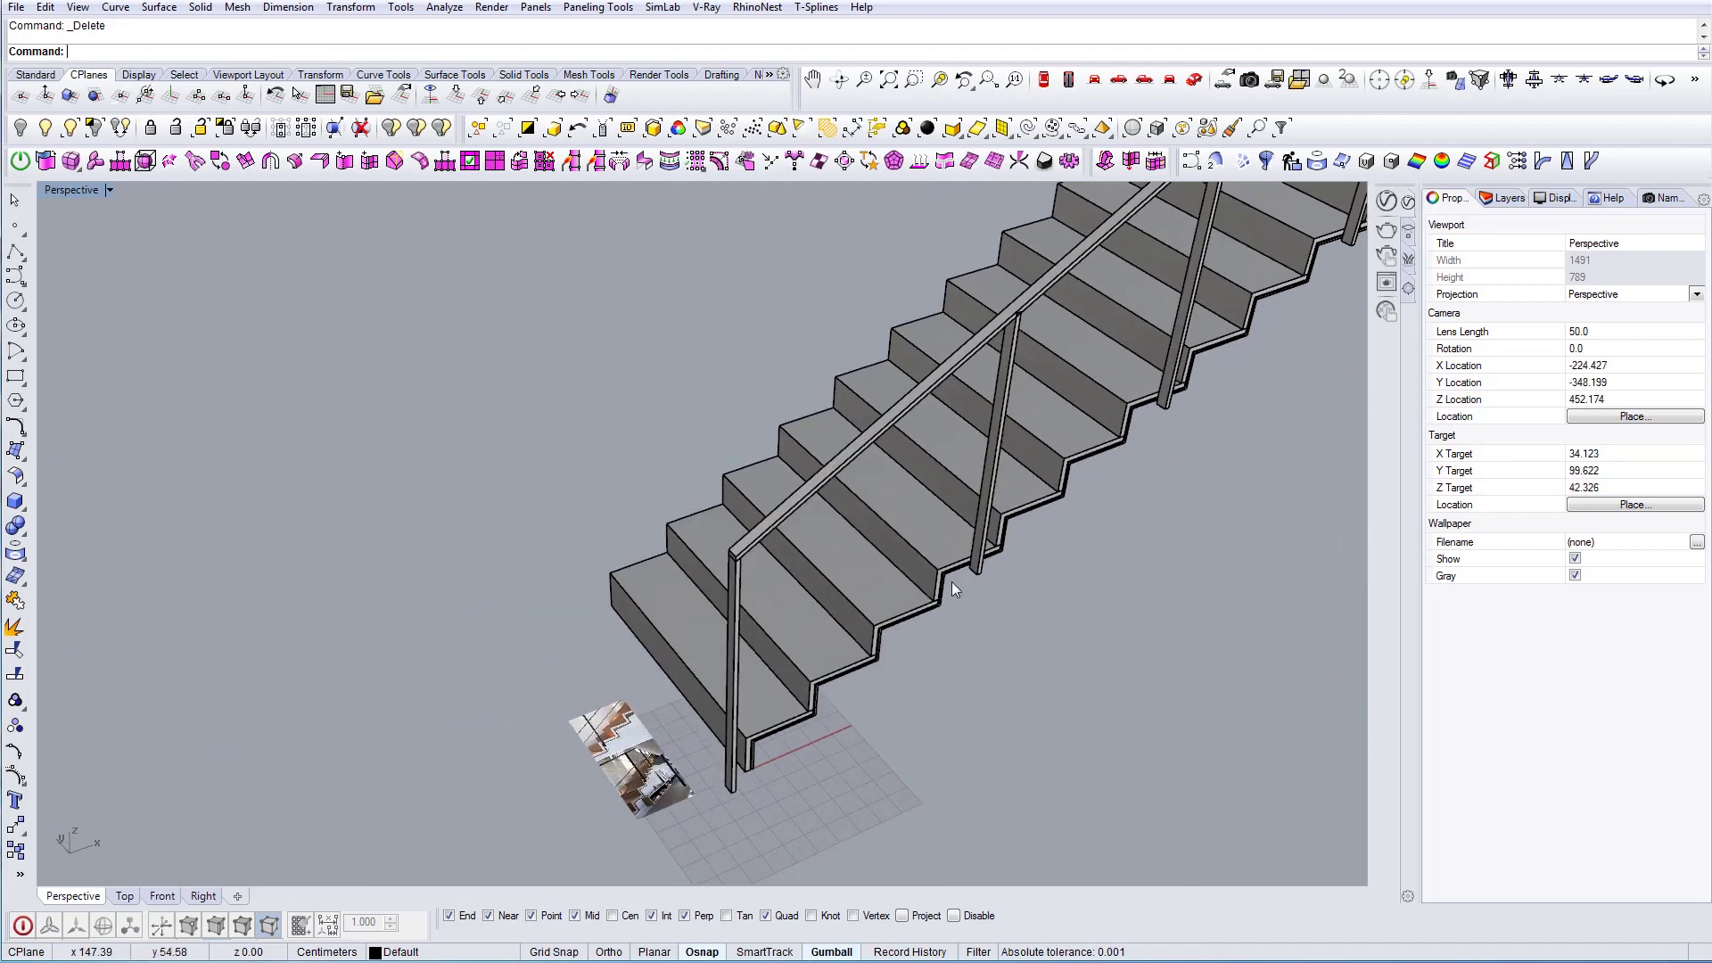
right_click_drag(1031, 558, 961, 517)
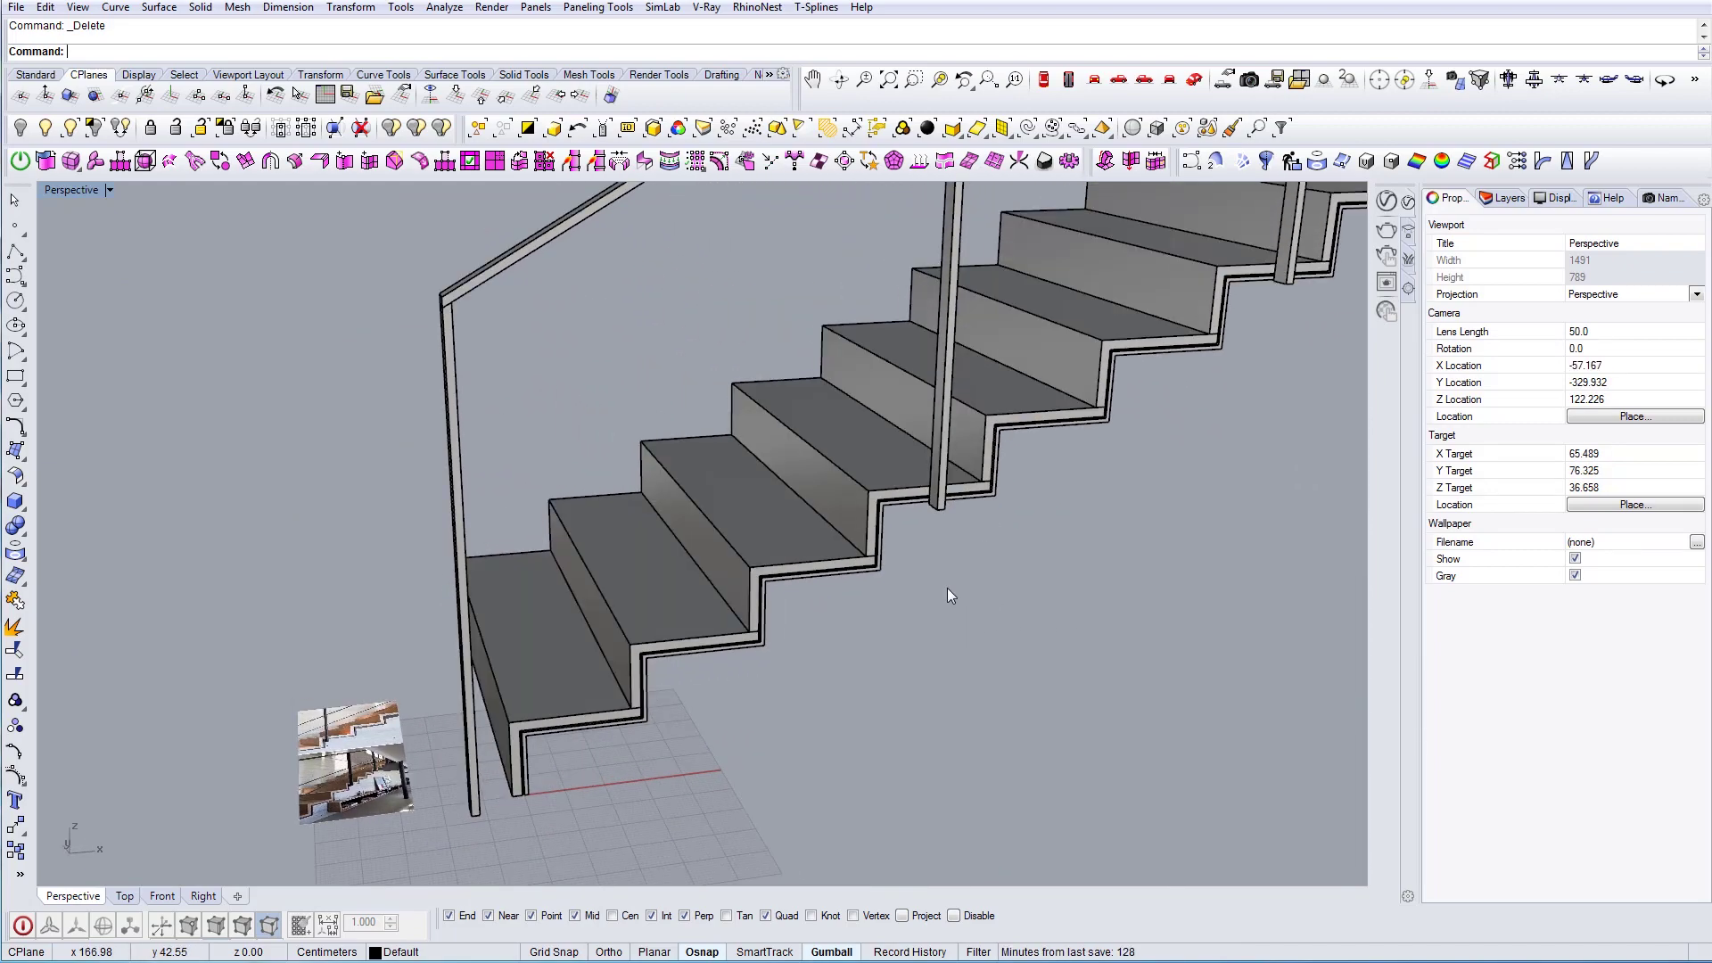
scroll(378, 769, "up", 6)
scroll(370, 761, "up", 4)
scroll(561, 747, "up", 5)
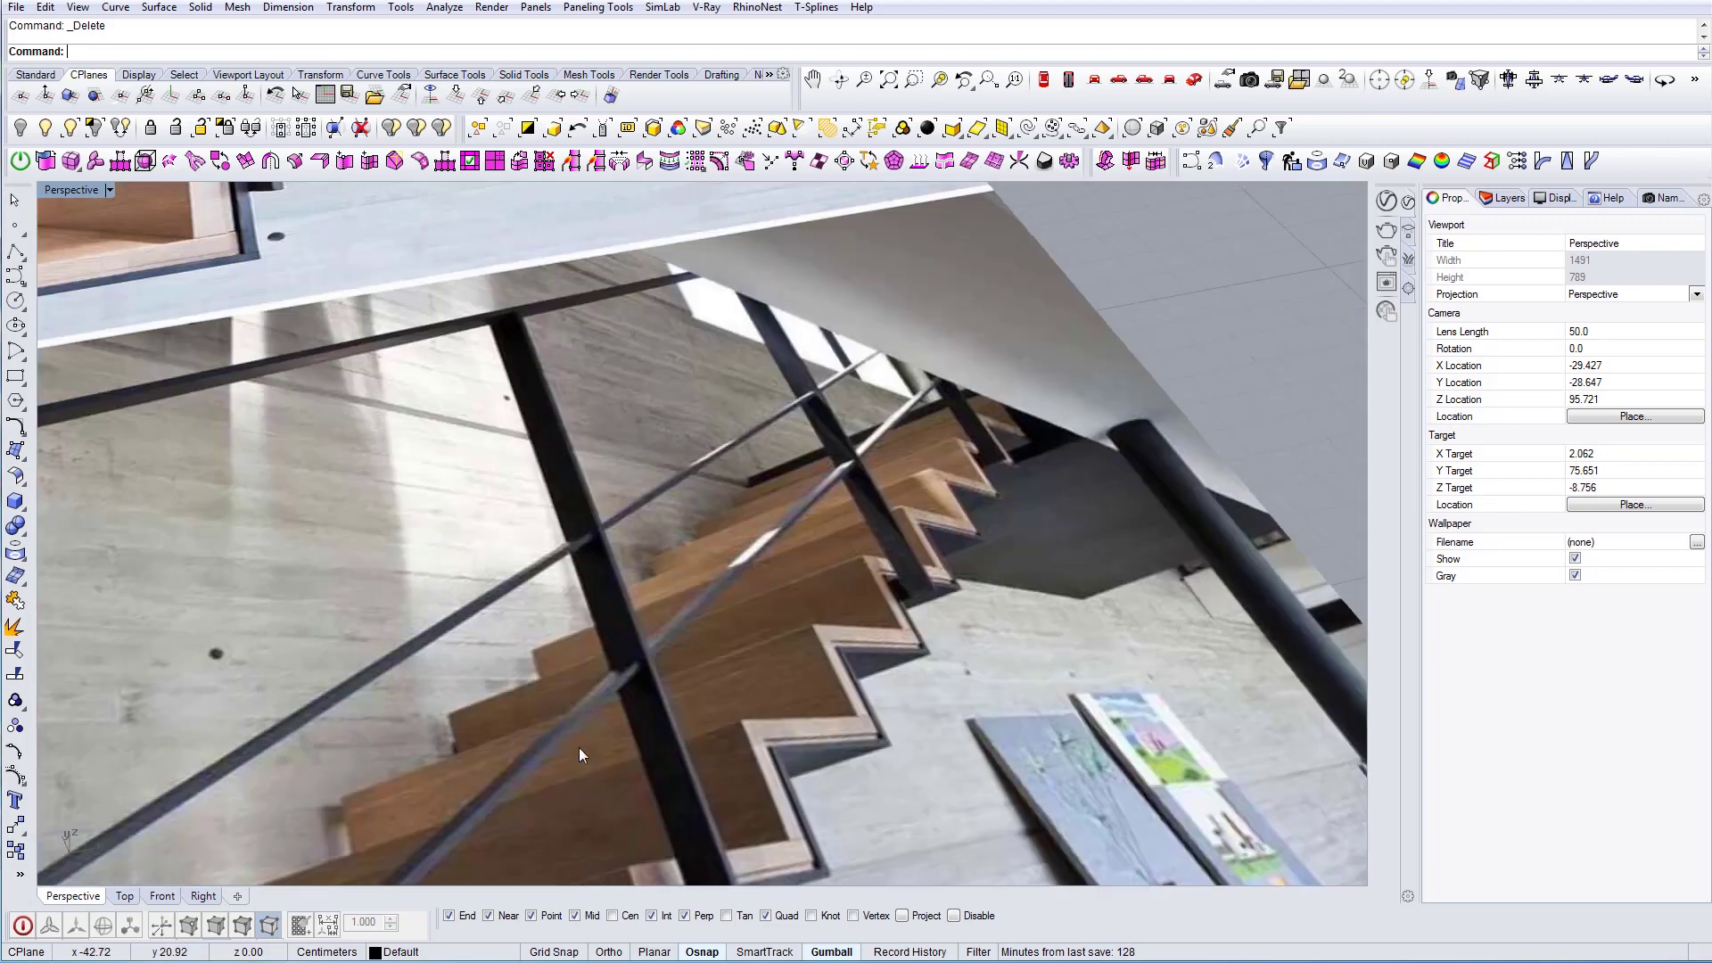
Examine in the reference photos how the foot of each railing post meets the stepped underside edge of the stairs
right_click_drag(690, 765, 678, 650, "shift")
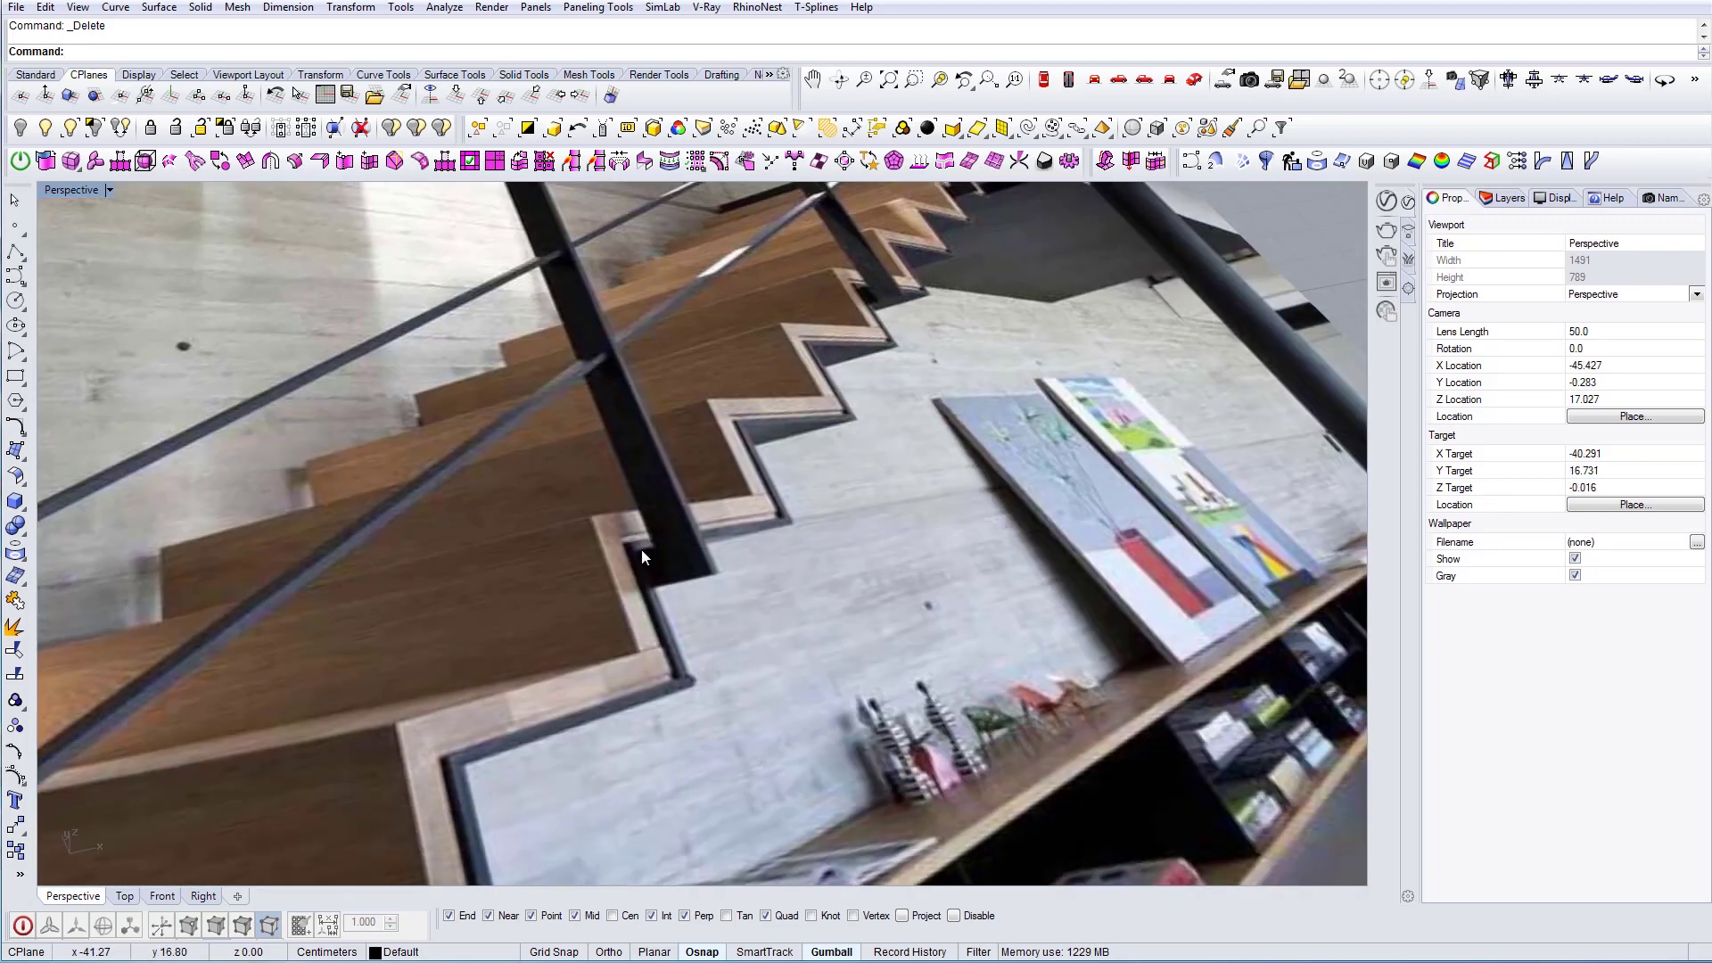
scroll(703, 598, "down", 10)
scroll(635, 625, "up", 5)
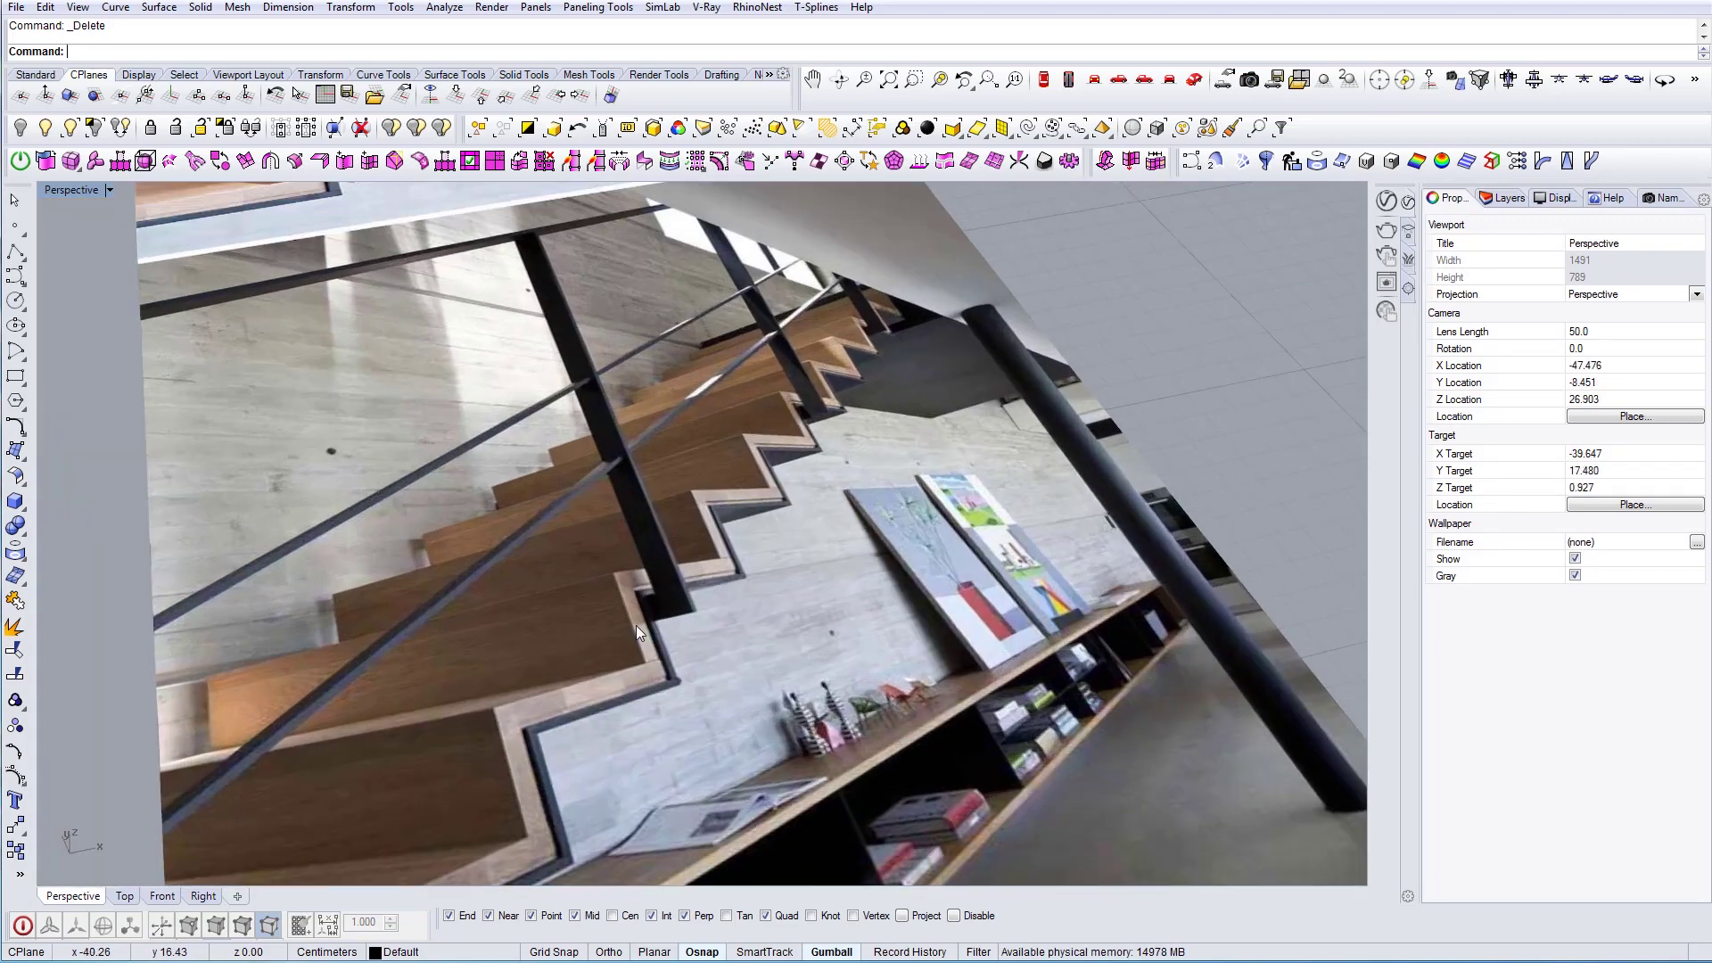
scroll(635, 624, "down", 5)
scroll(899, 567, "down", 6)
right_click_drag(899, 568, 592, 693, "shift")
scroll(624, 660, "down", 4)
right_click_drag(1186, 527, 972, 558, "shift")
right_click_drag(972, 557, 730, 538)
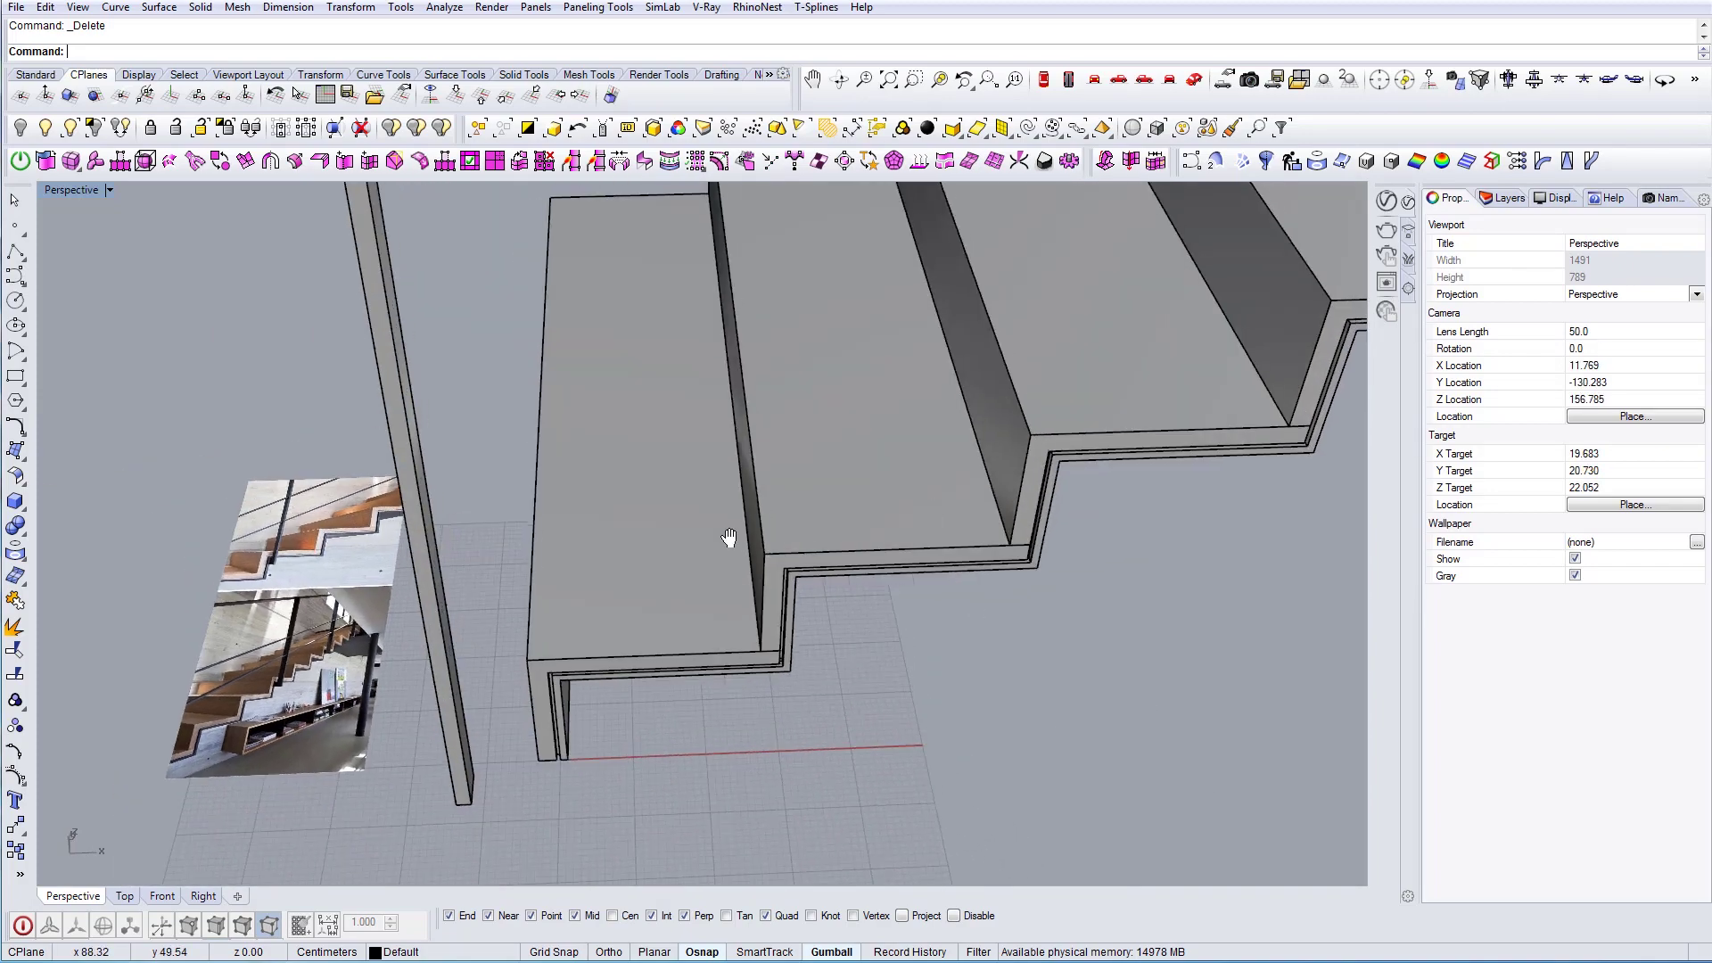
Copy the lowest intermediate post from its base corner to the inner corner of the adjacent step's lower layer, and delete the original post
right_click_drag(1293, 428, 692, 510, "shift")
scroll(738, 520, "down", 5)
scroll(682, 453, "up", 5)
left_click(692, 515)
scroll(793, 565, "up", 5)
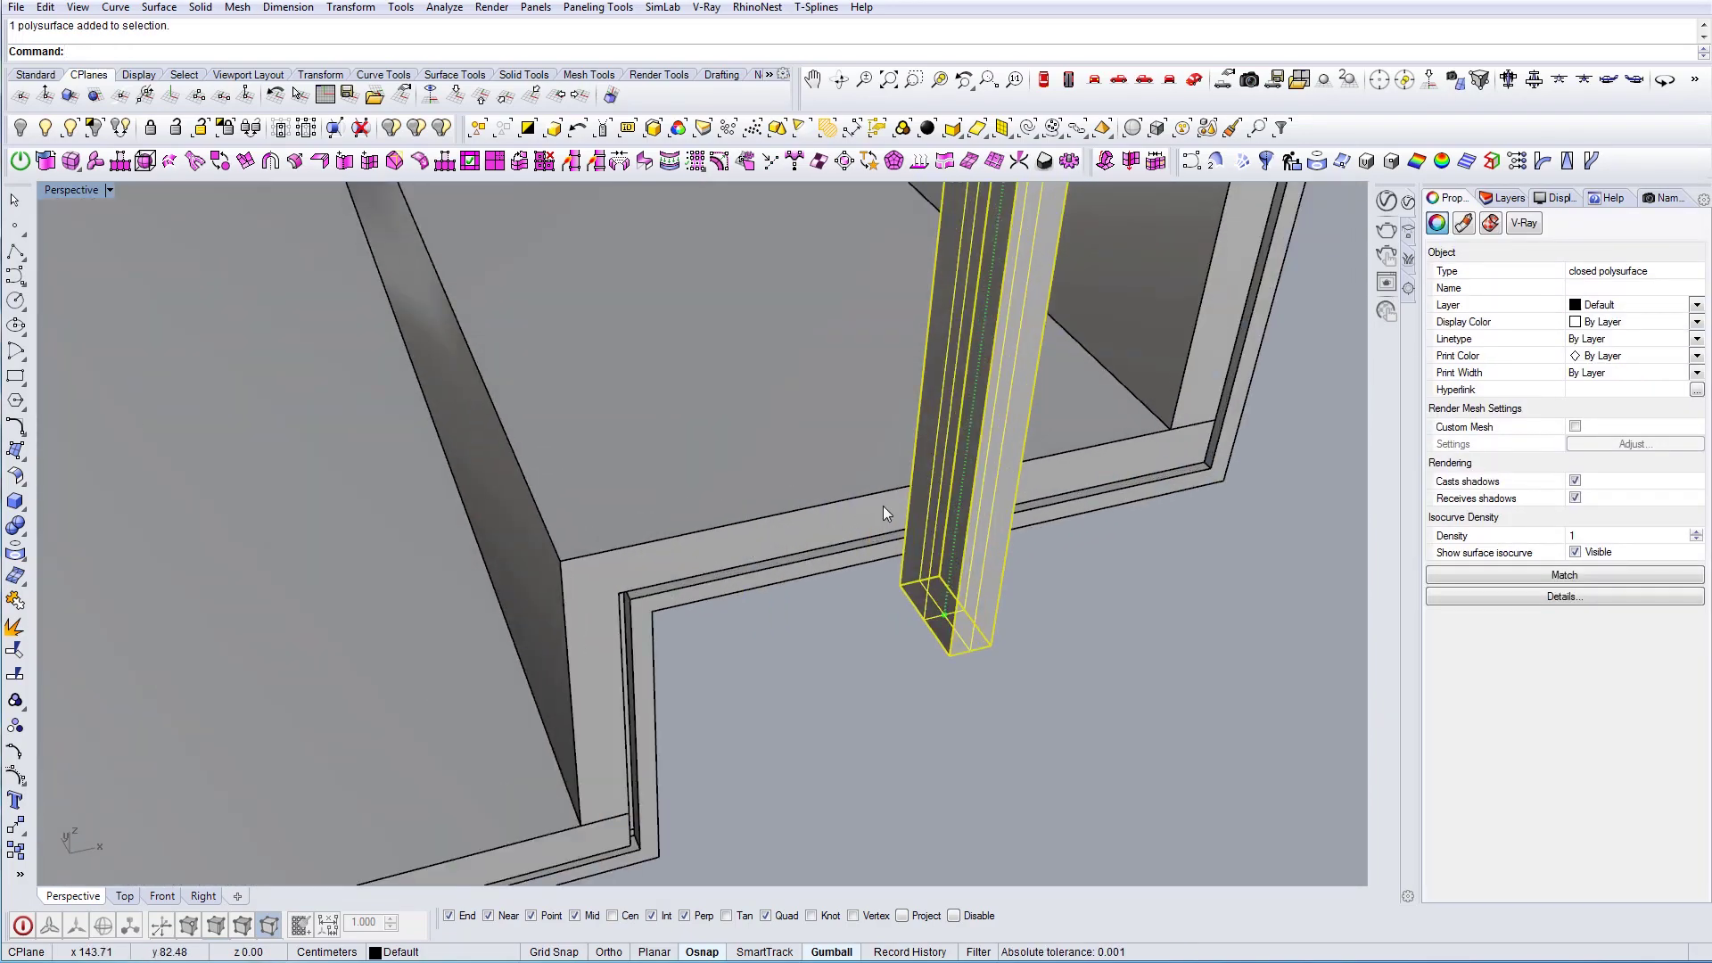
left_click(949, 656)
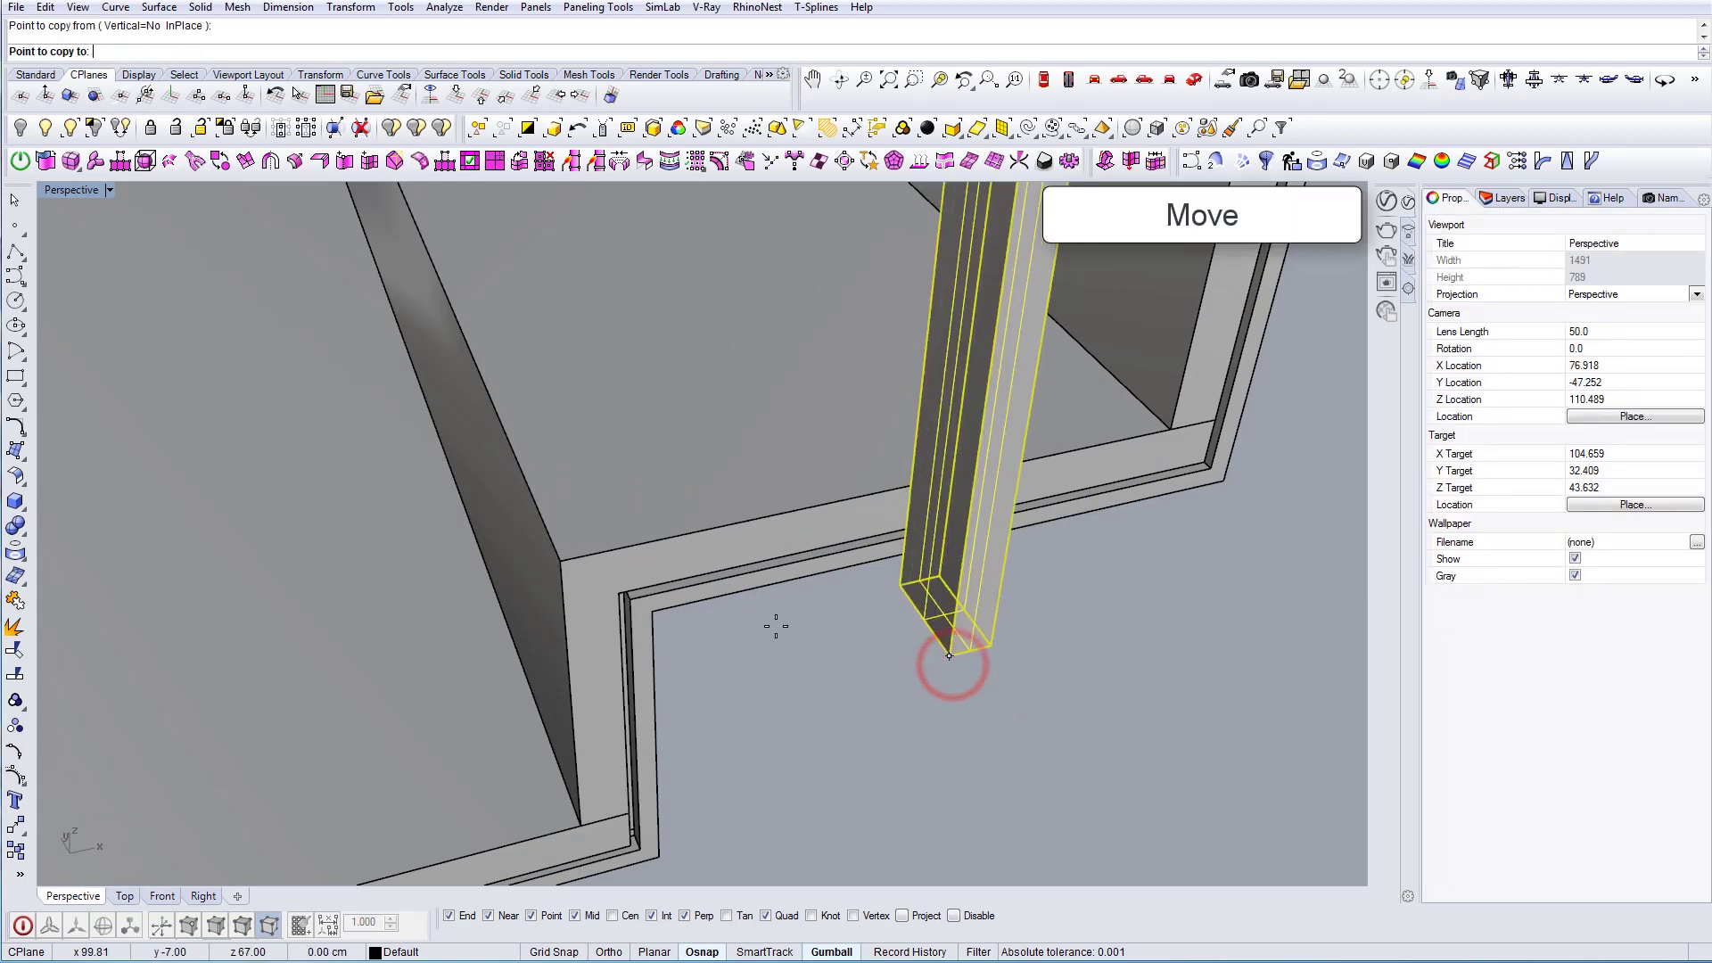
left_click(662, 615)
scroll(664, 613, "down", 3)
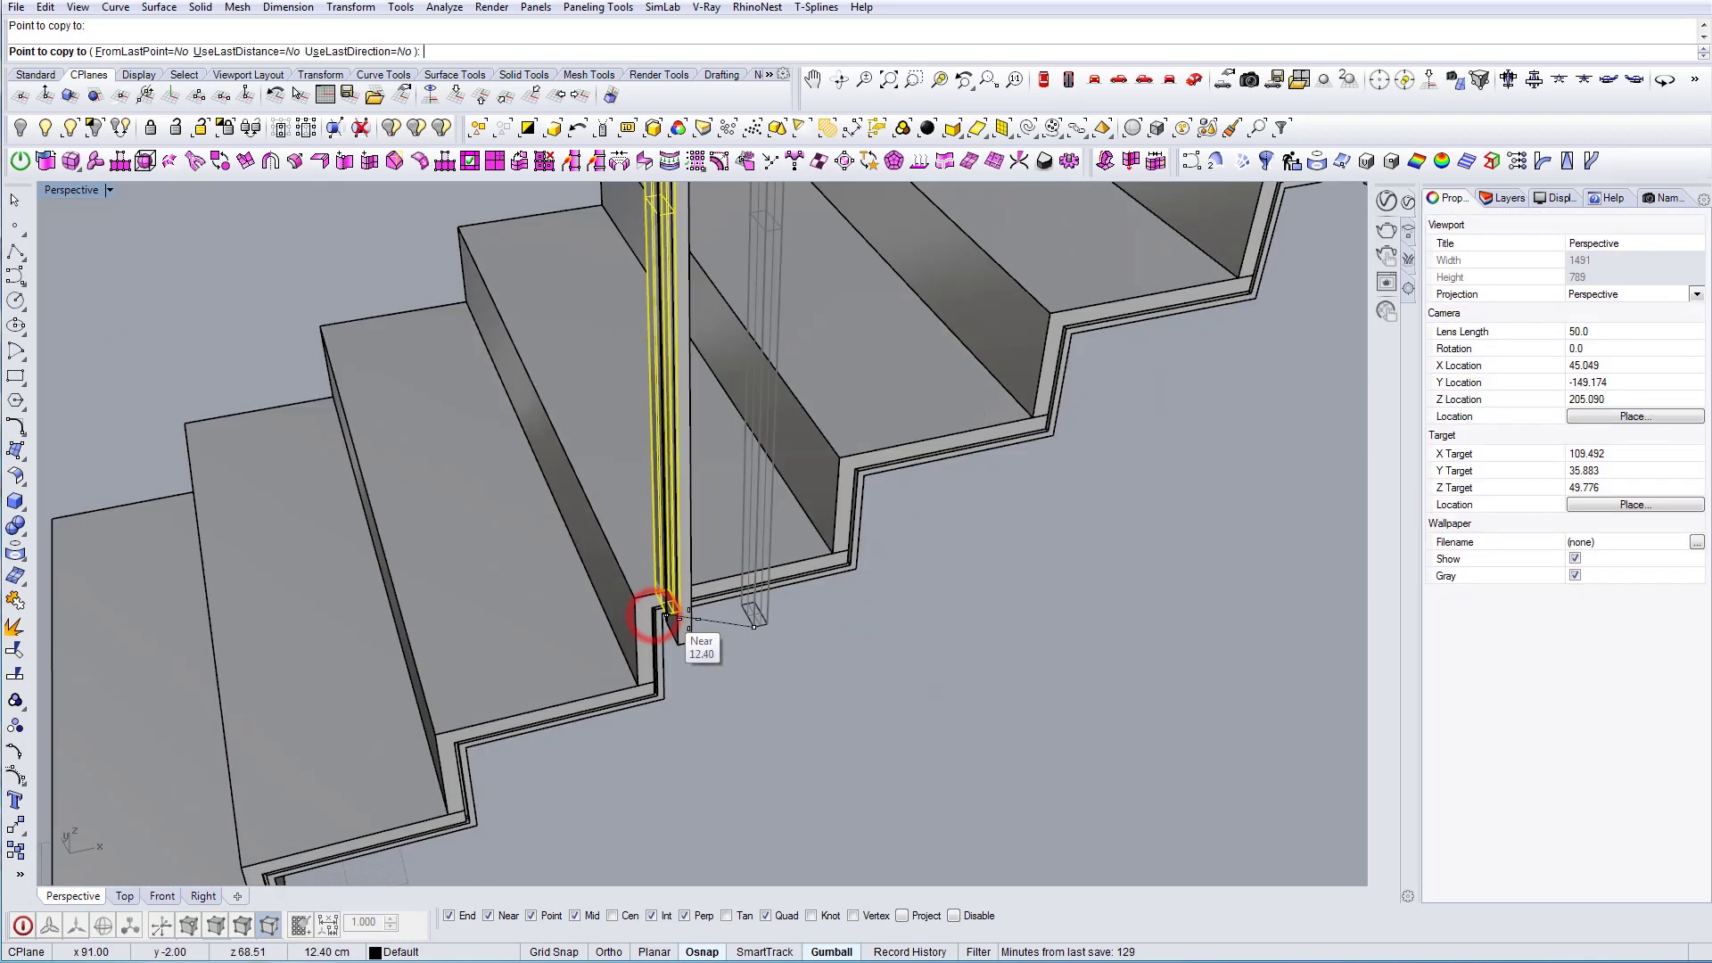
scroll(891, 589, "down", 6)
right_click_drag(891, 589, 739, 744, "shift")
right_click(713, 626)
left_click(666, 511)
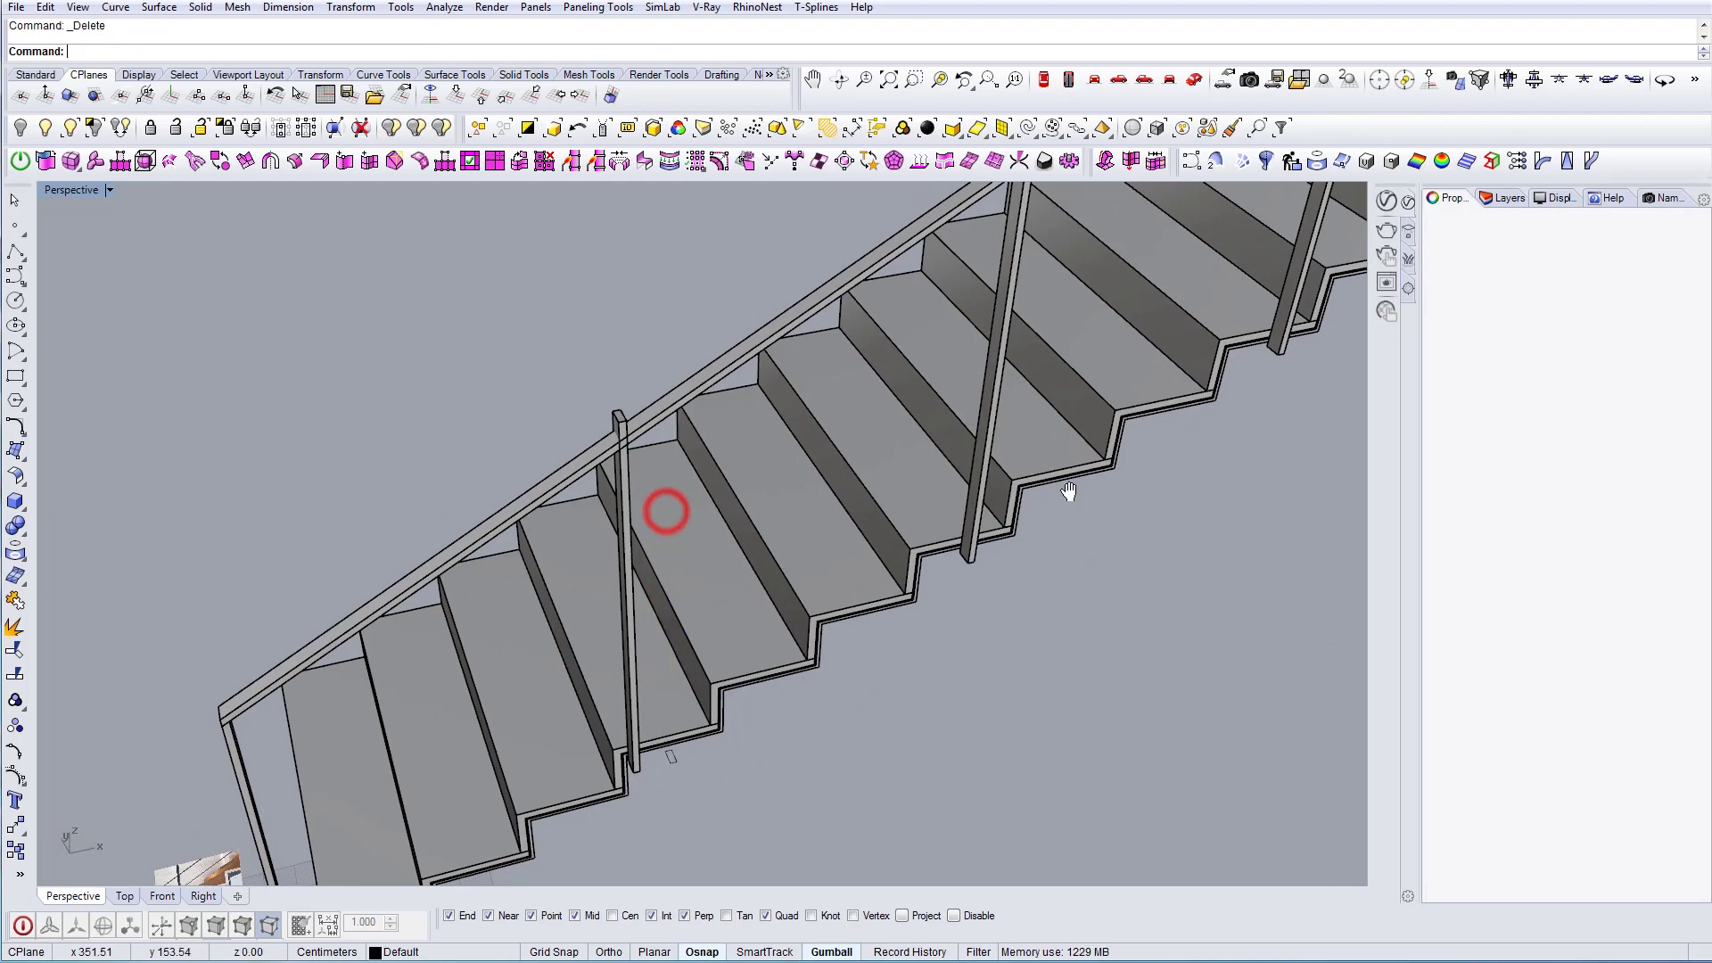
Move the middle intermediate post from its base corner to the inner corner of the adjacent step's lower layer
right_click_drag(1069, 491, 967, 627, "shift")
scroll(889, 623, "up", 6)
left_click(890, 623)
scroll(883, 731, "up", 4)
type("m")
key("Return")
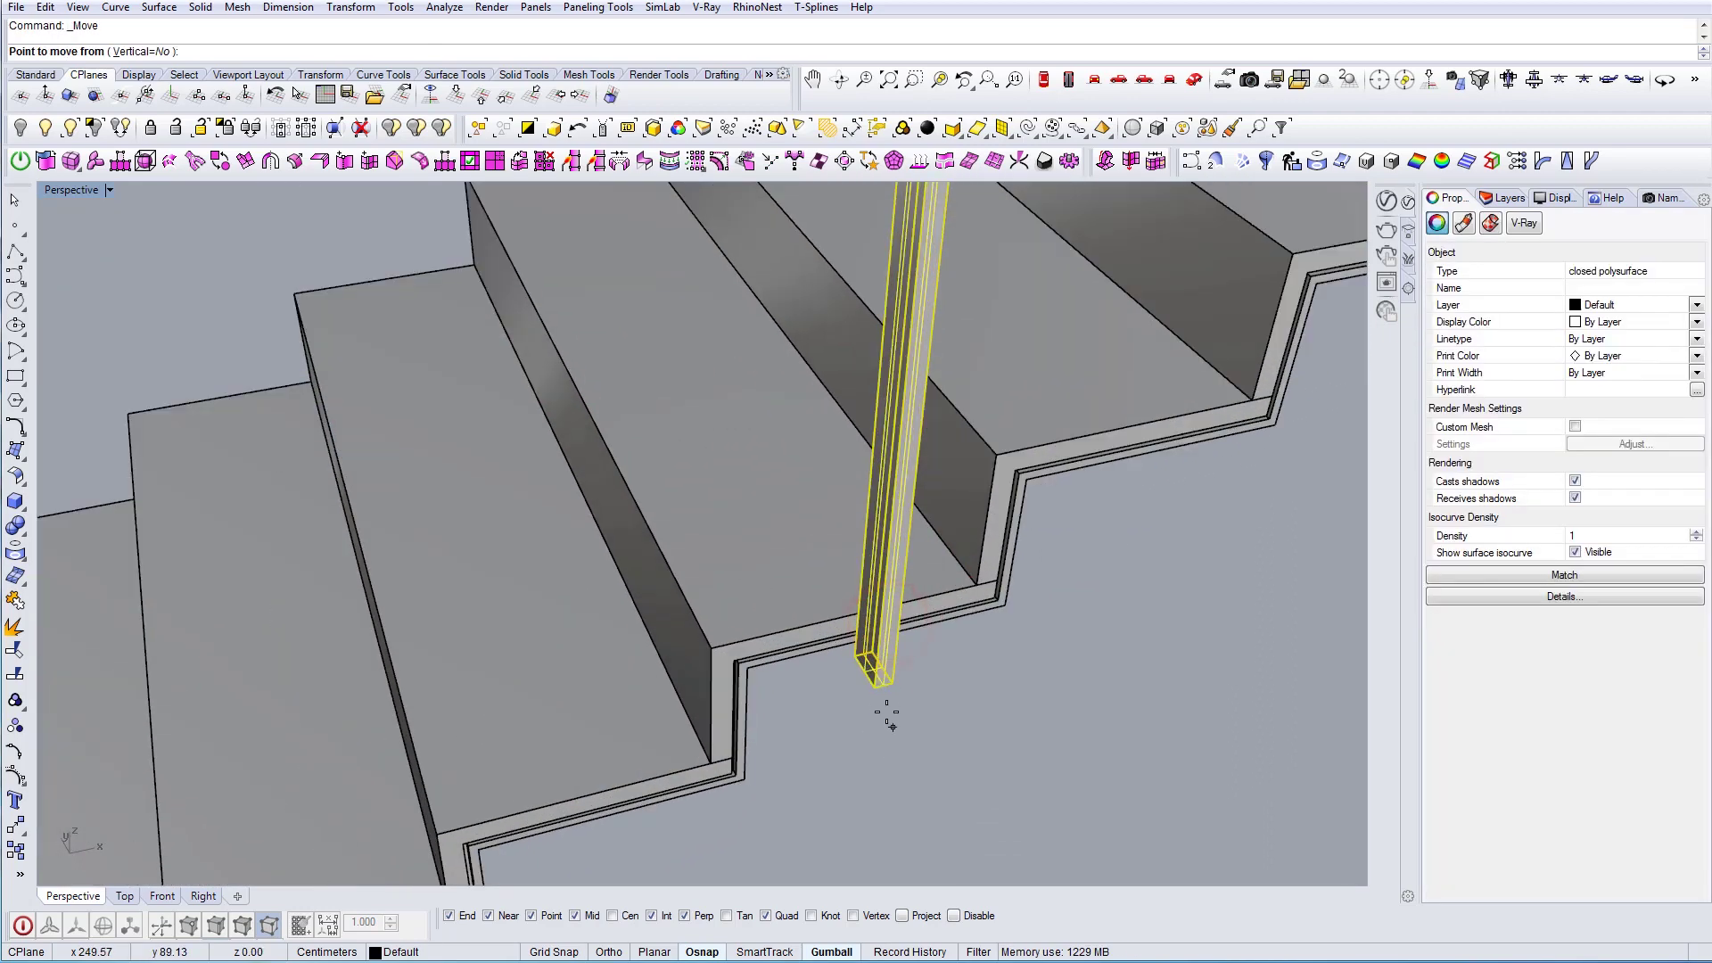
left_click(874, 687)
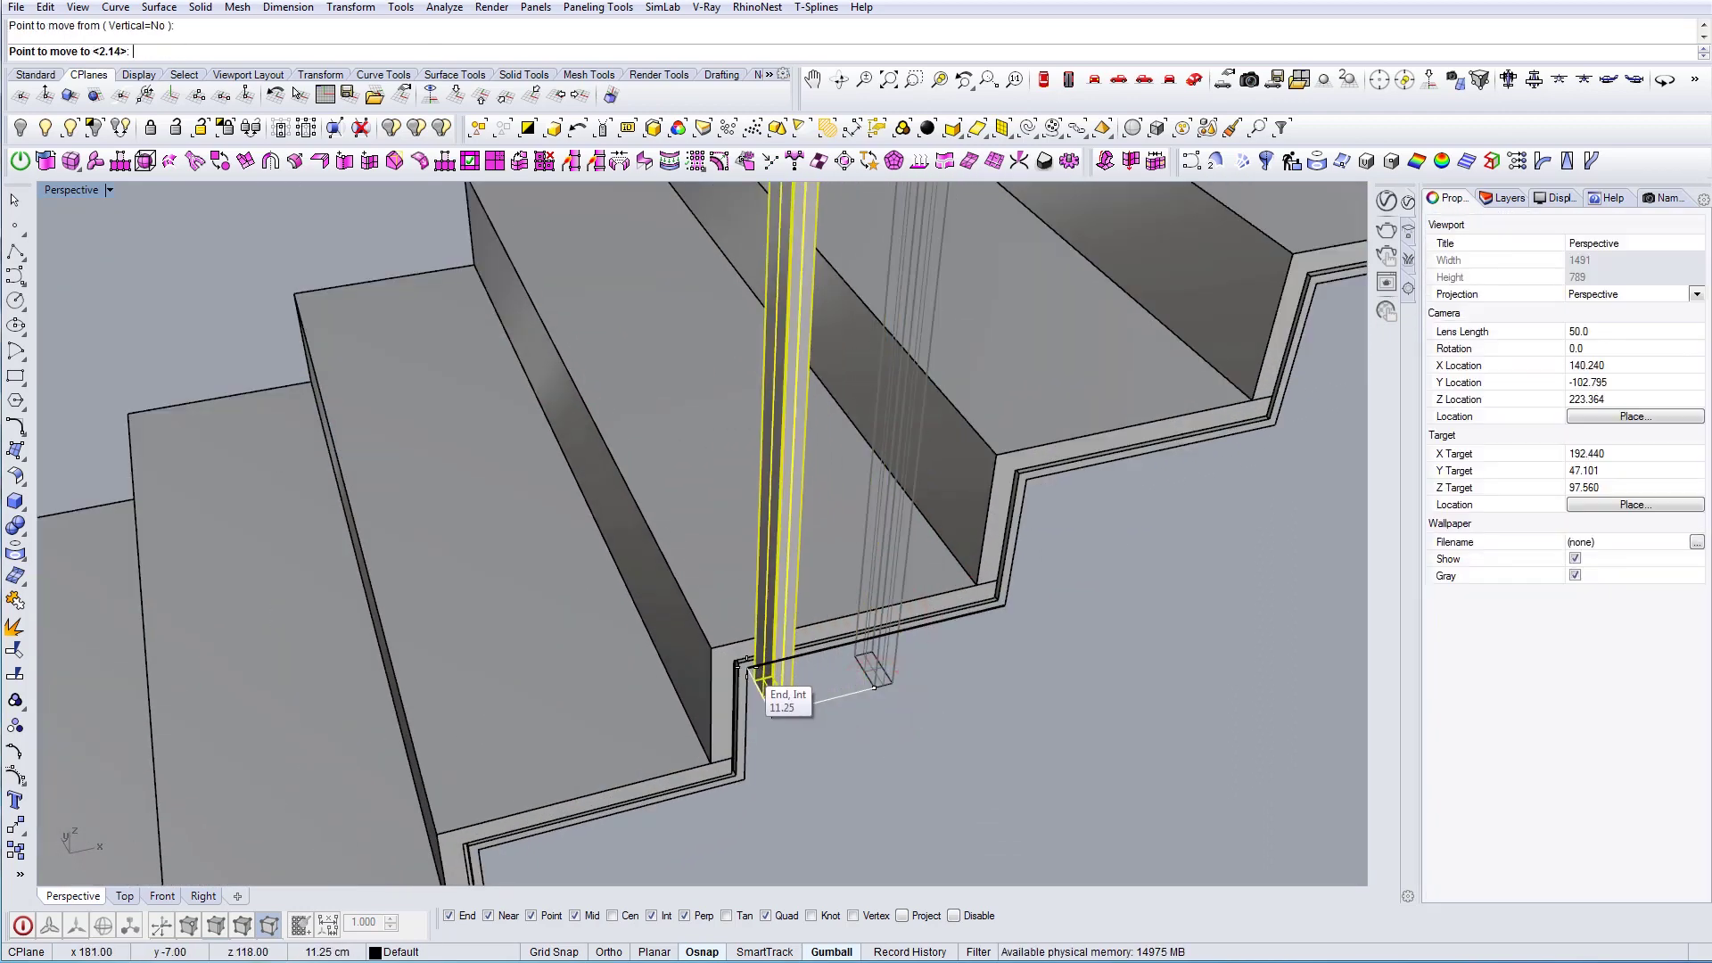
left_click(745, 669)
Move the uppermost intermediate post from its base corner to the inner corner of its adjacent step's lower layer
scroll(803, 647, "down", 5)
scroll(943, 575, "up", 3)
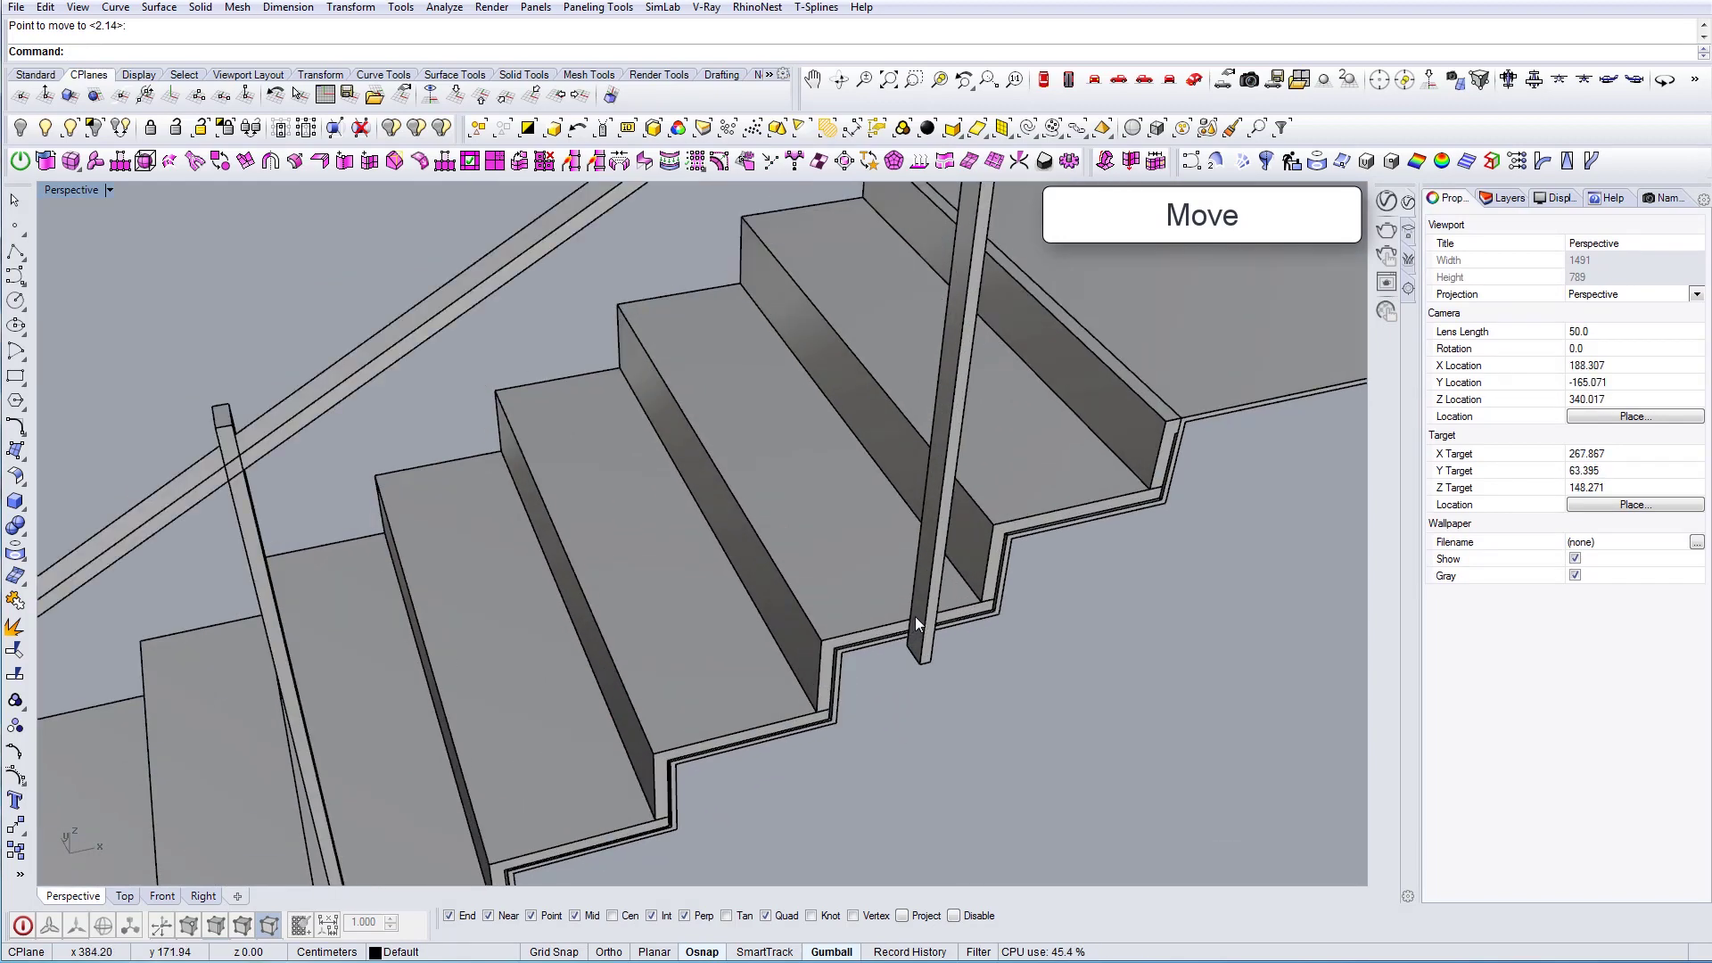
left_click(923, 616)
scroll(919, 709, "up", 3)
type("m")
key("Return")
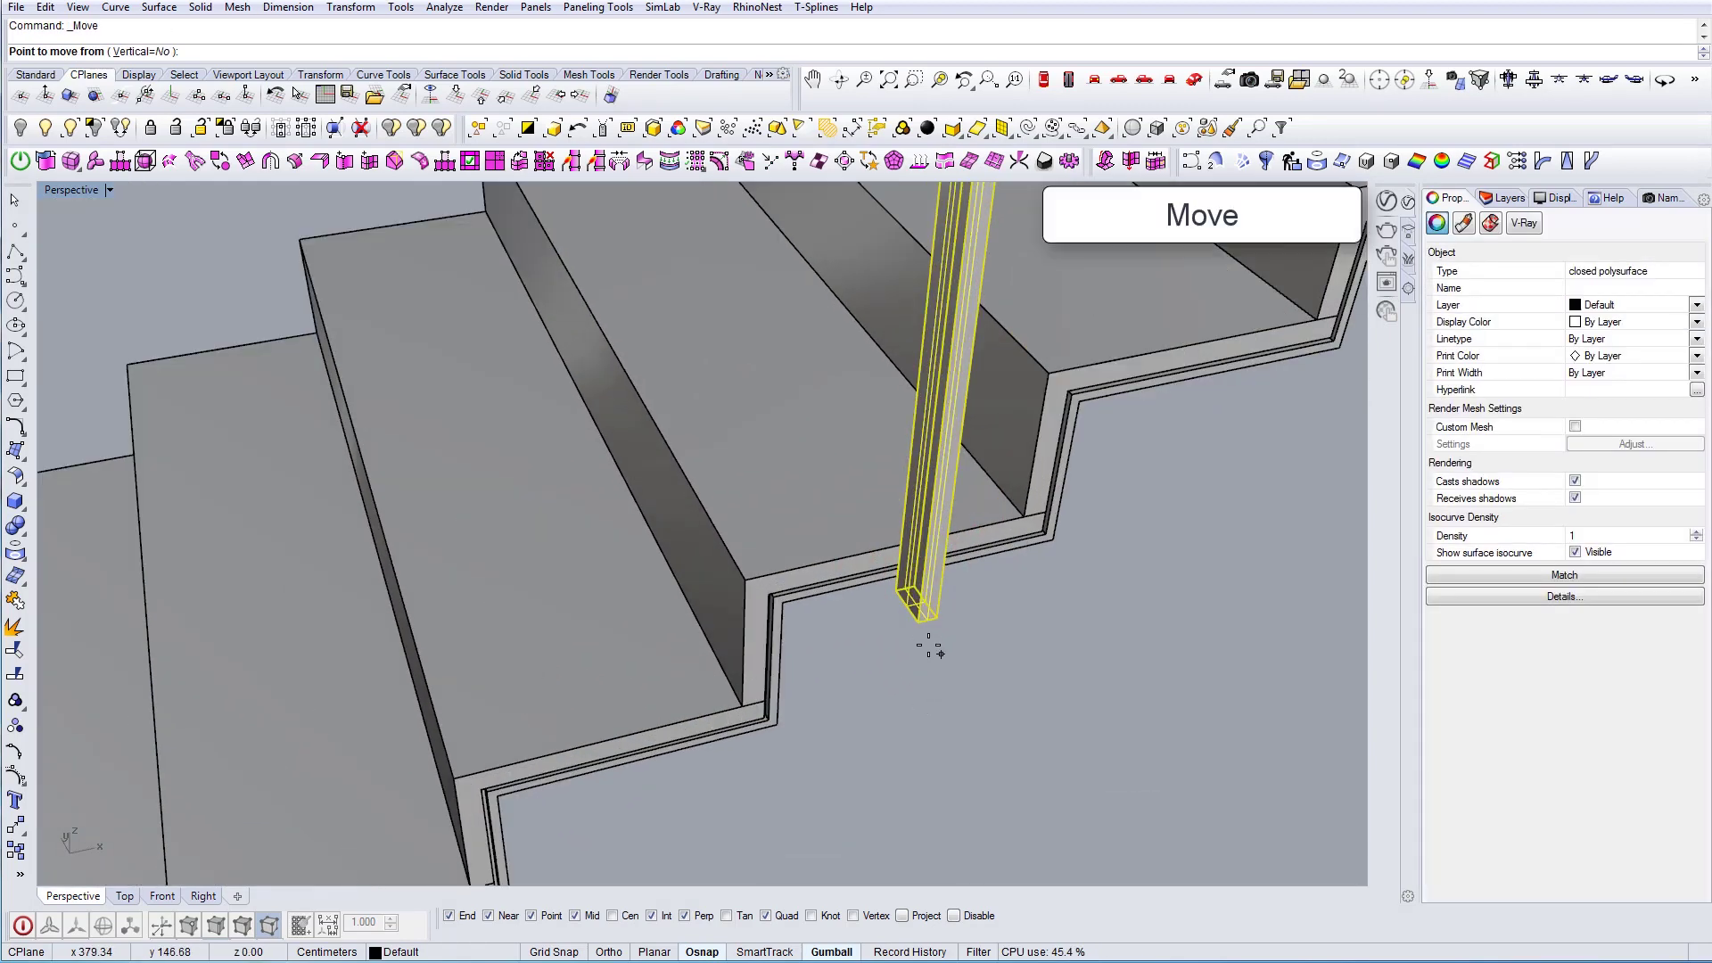
left_click(928, 625)
left_click(928, 630)
key("Return")
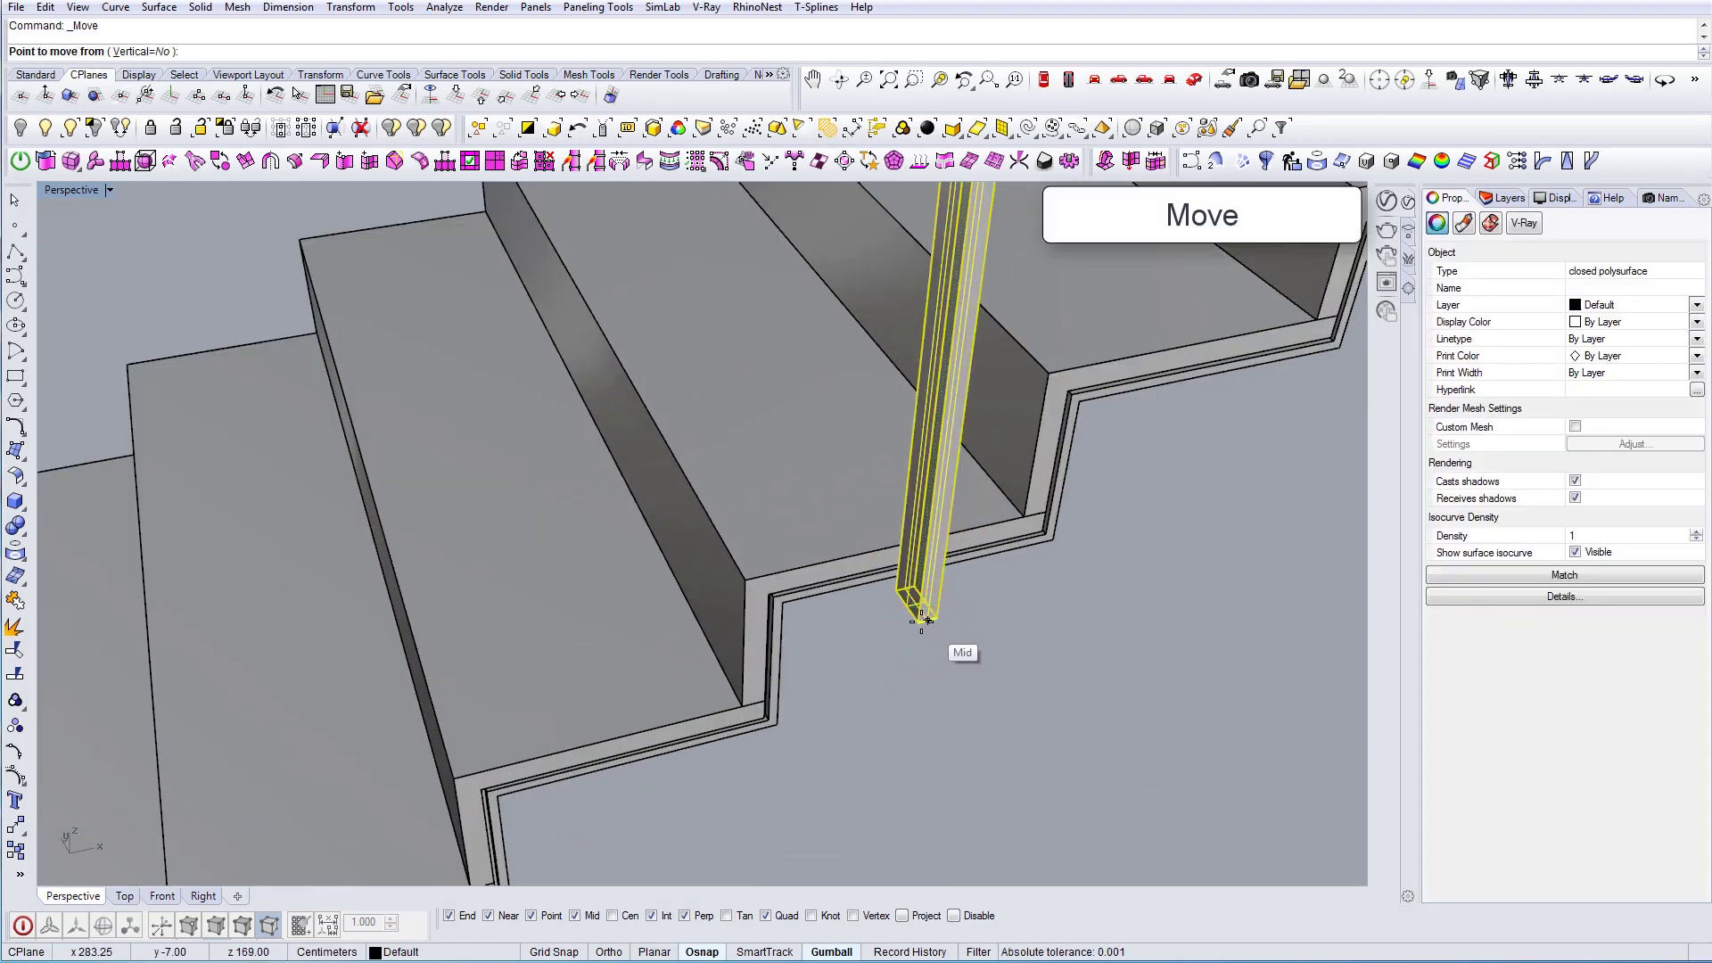
left_click(927, 620)
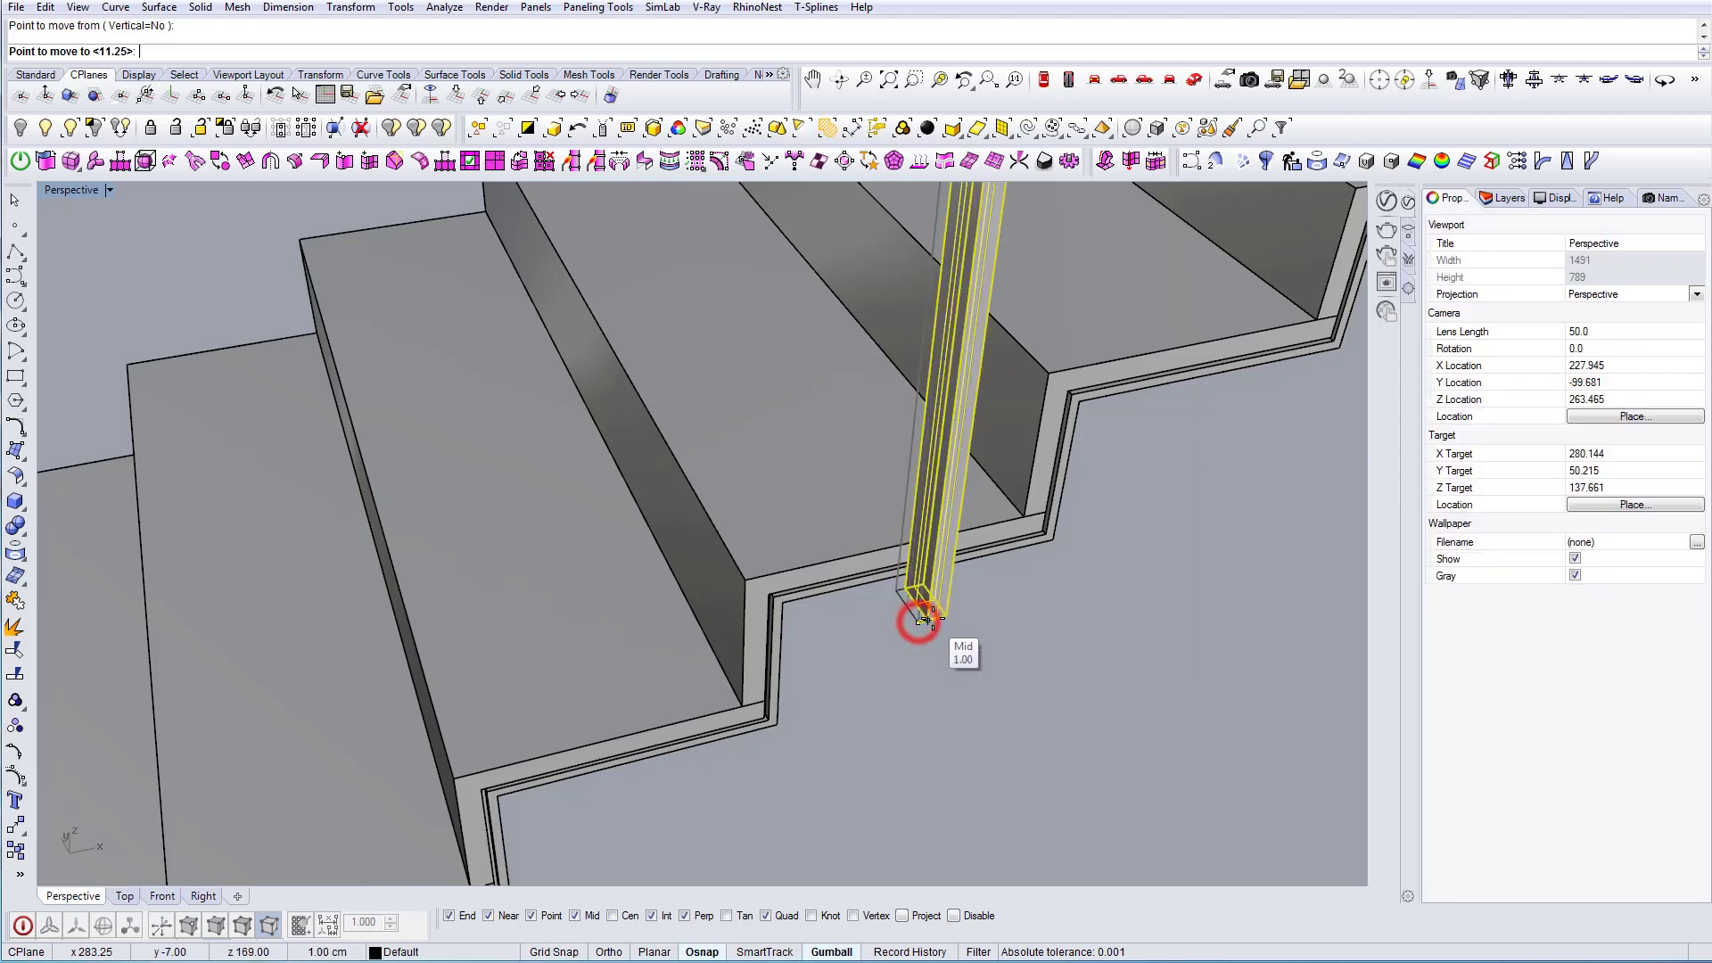
left_click(793, 607)
key("Escape")
Move the leftover rectangle beside the lowest intermediate post from its corner to the post's base corner, so it reaches the step edge
scroll(851, 608, "down", 5)
scroll(850, 607, "down", 5)
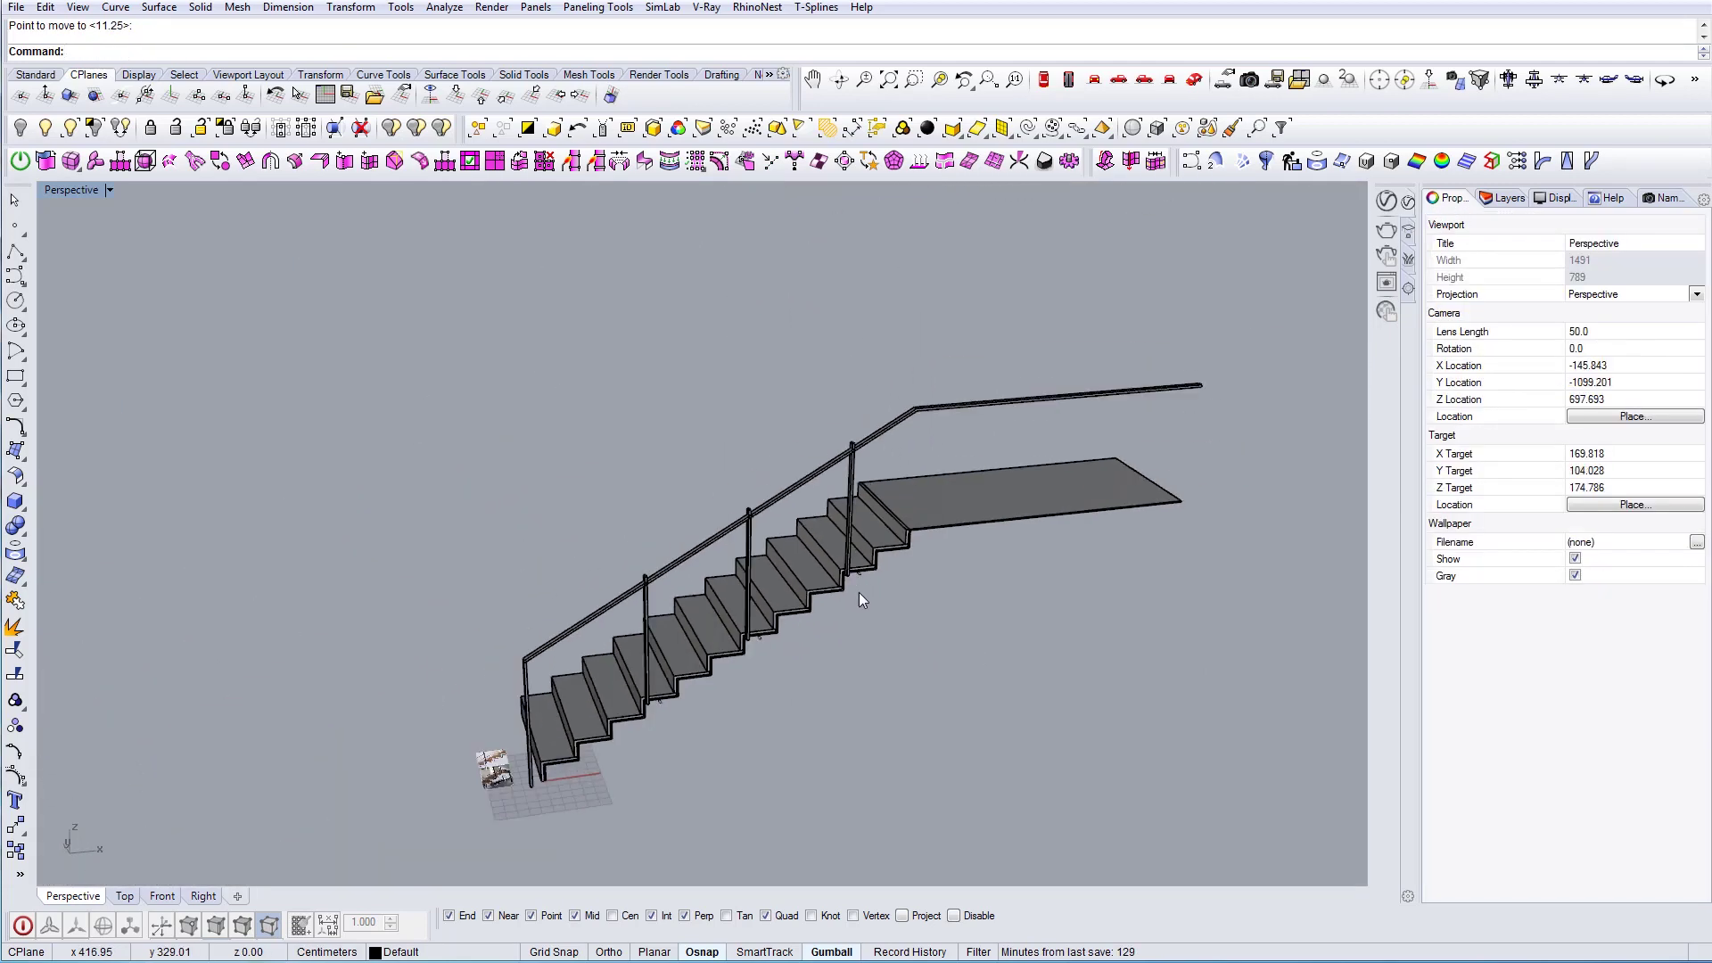
scroll(714, 737, "up", 2)
scroll(713, 736, "up", 6)
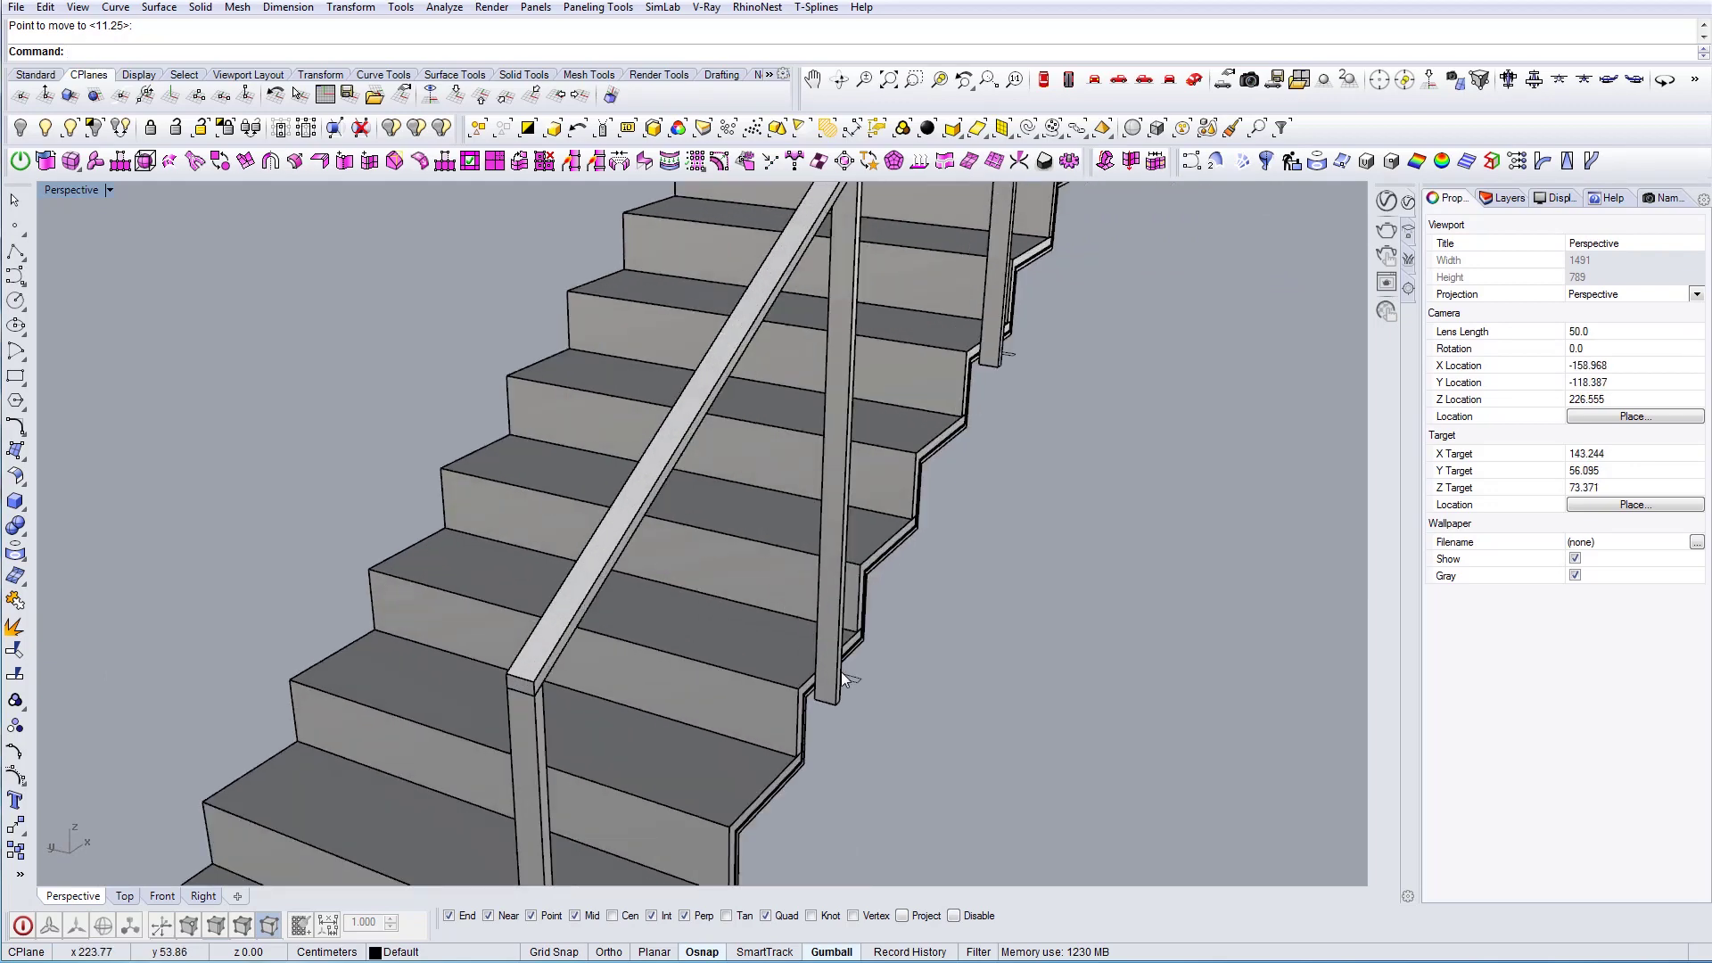
scroll(891, 733, "up", 3)
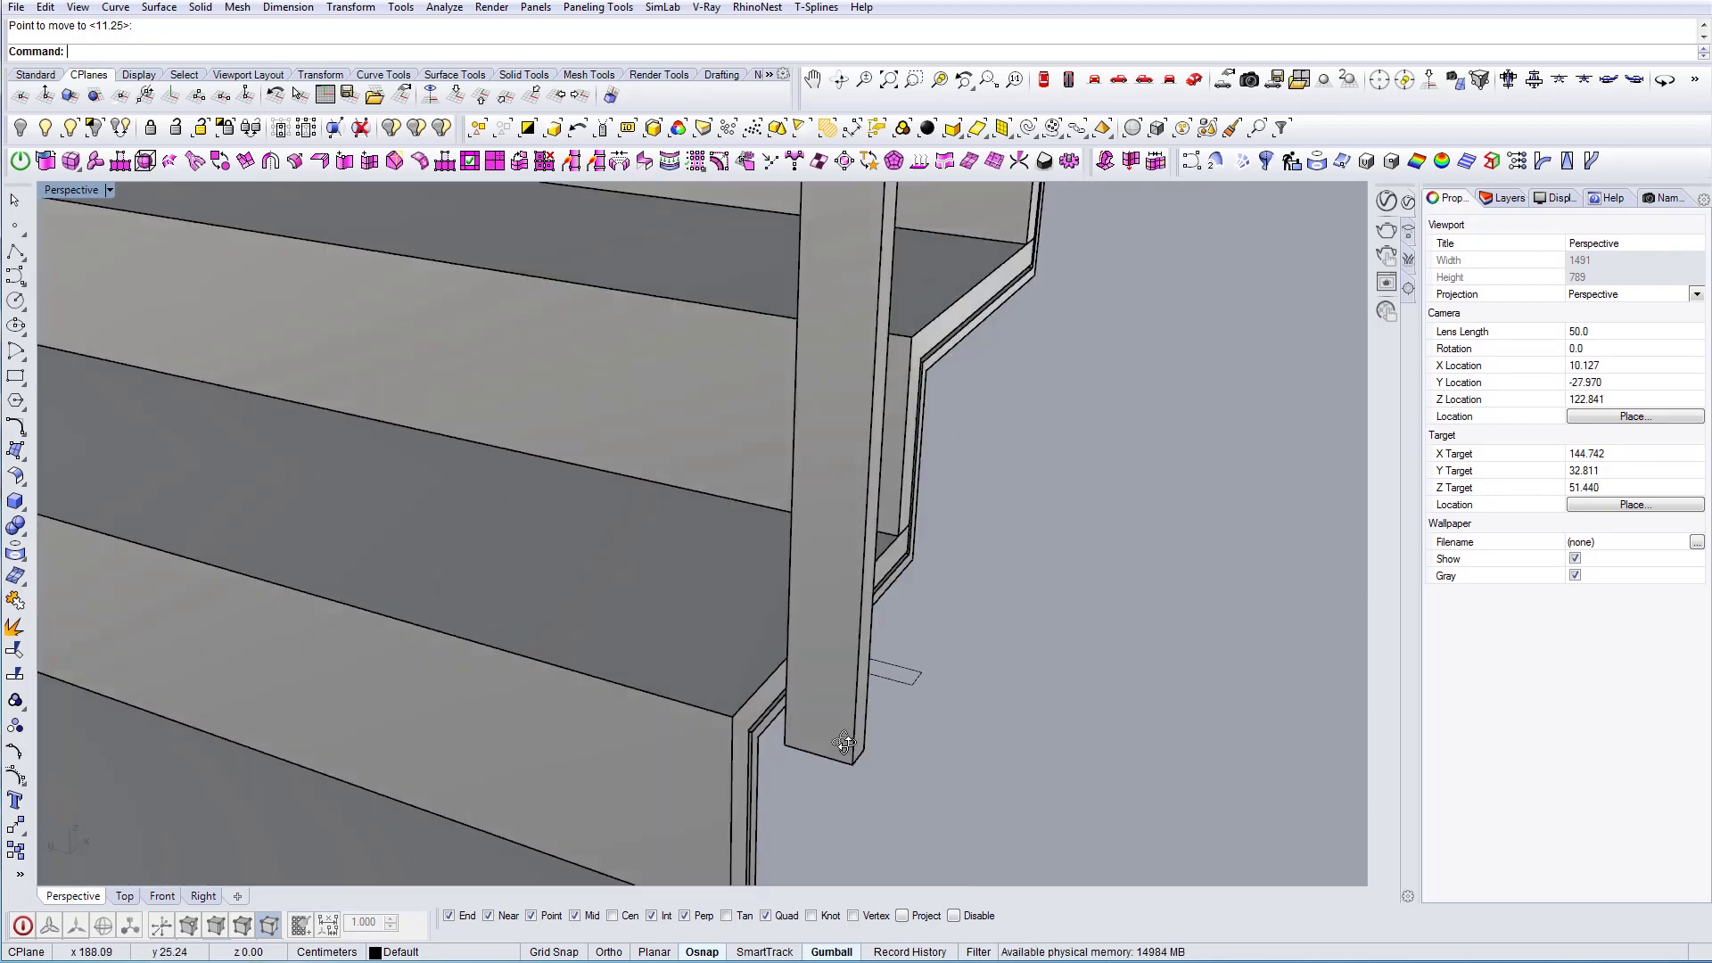
left_click(969, 676)
right_click_drag(965, 715, 931, 722, "shift")
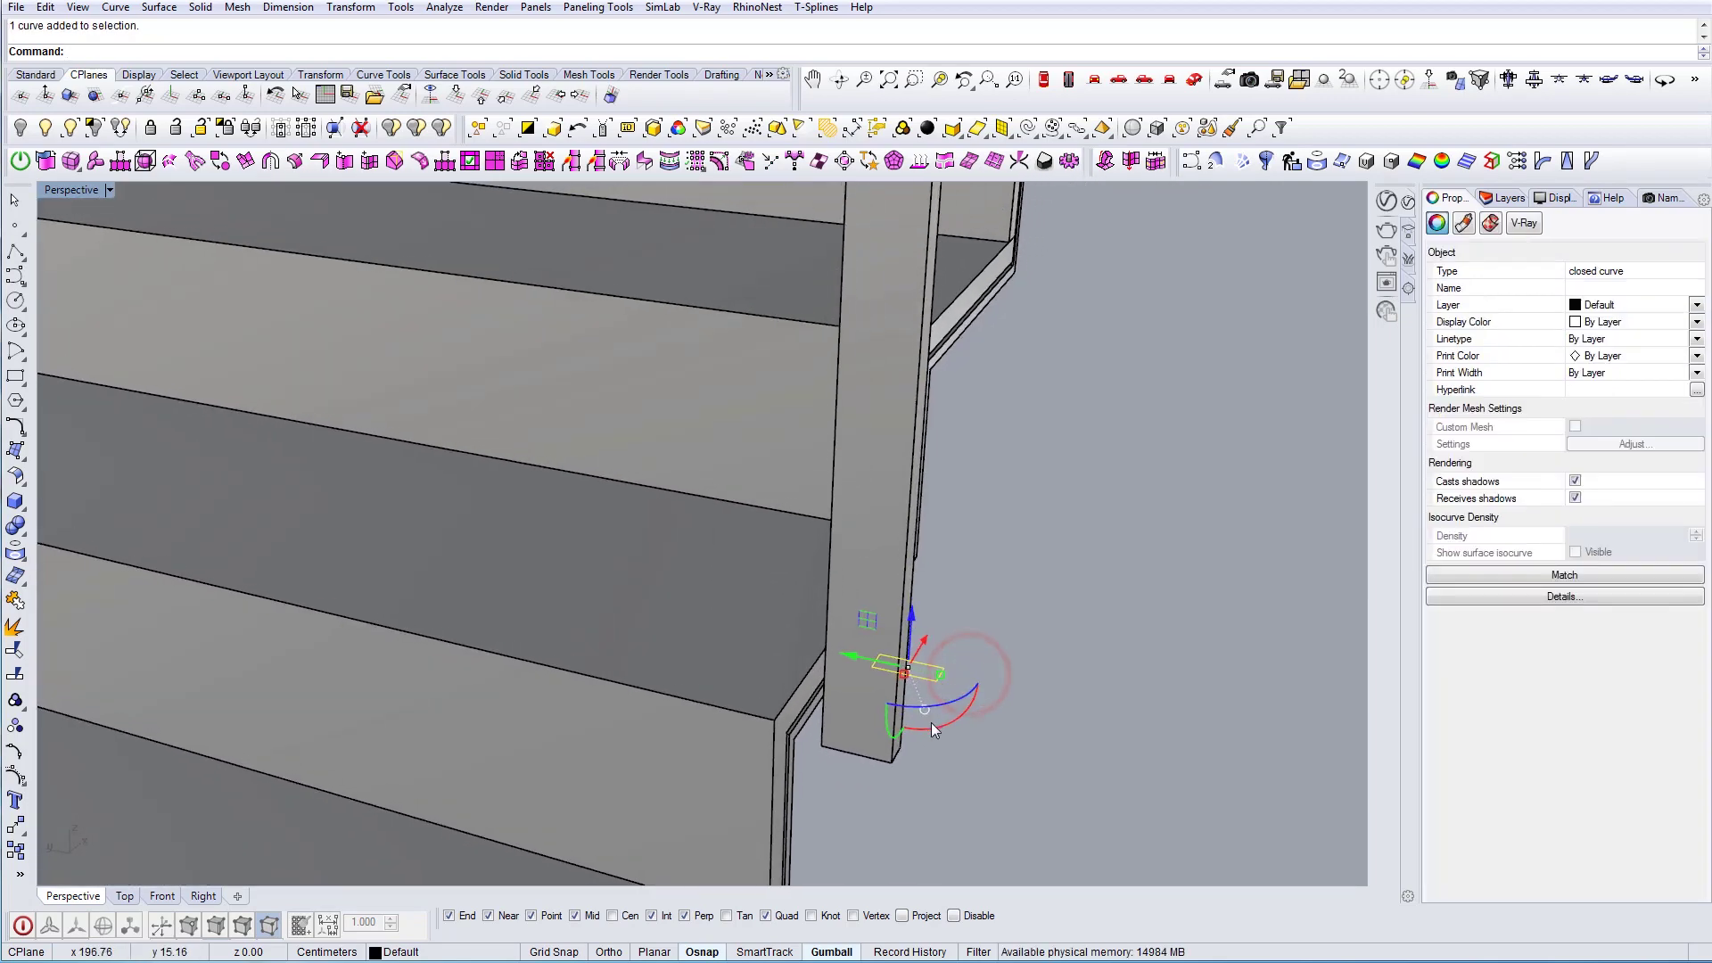
type("m")
key("Return")
left_click(937, 696)
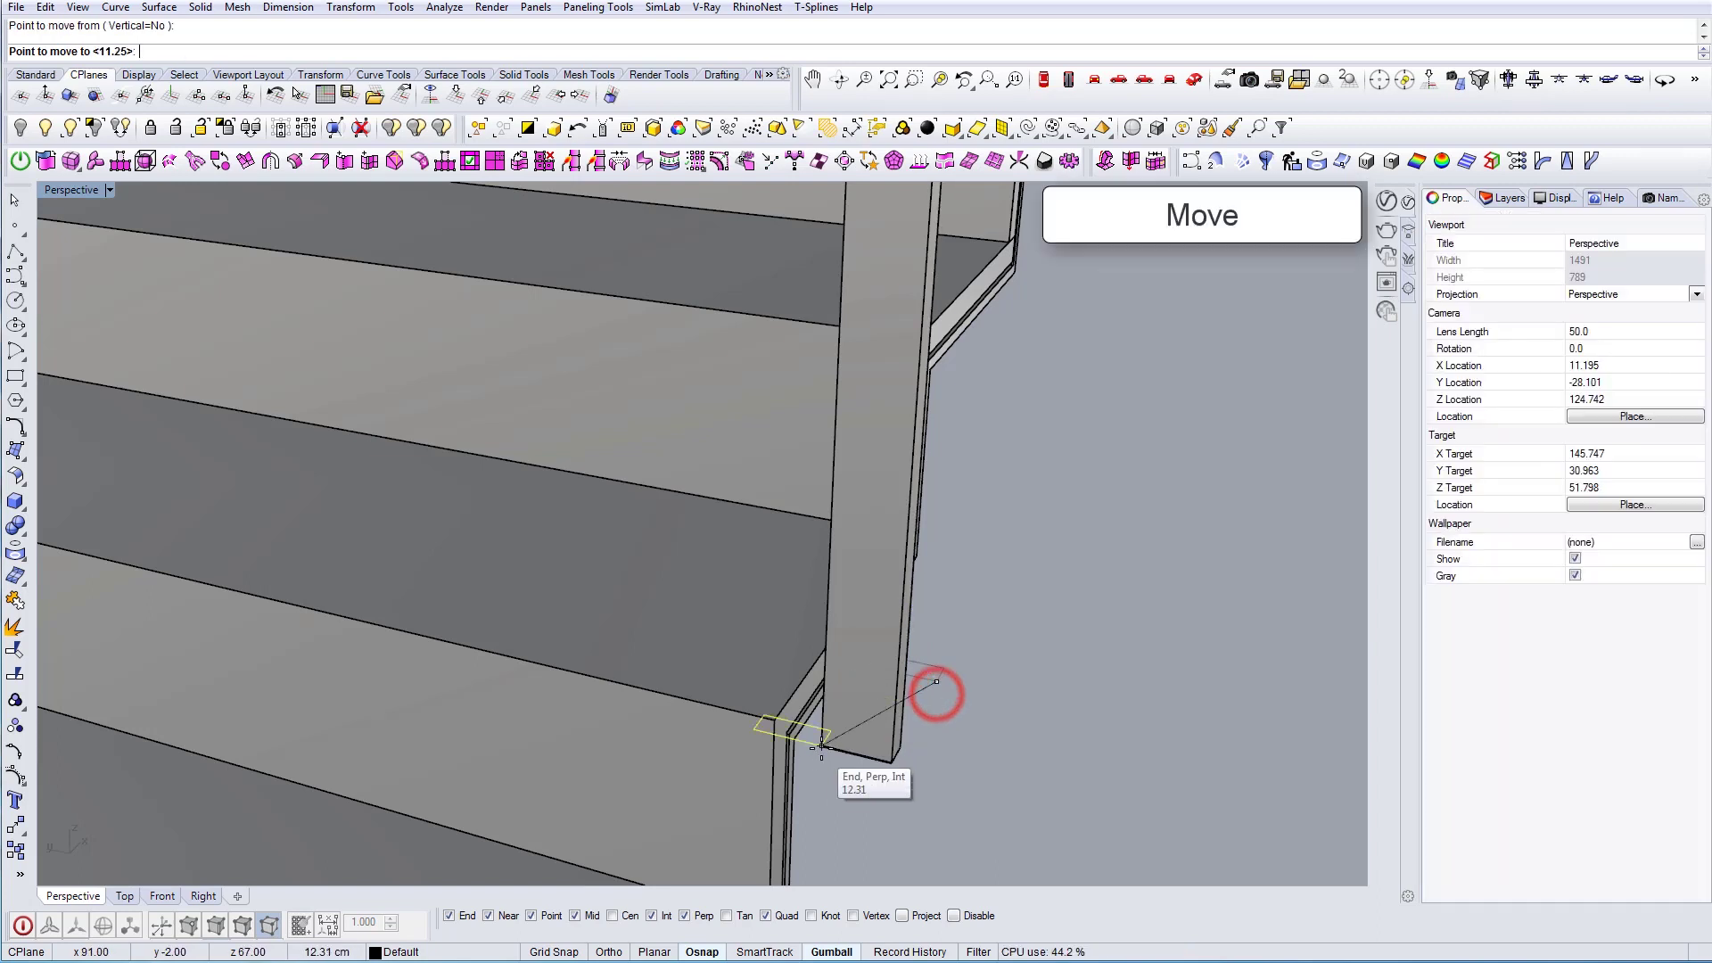
left_click(822, 751)
scroll(822, 751, "up", 2)
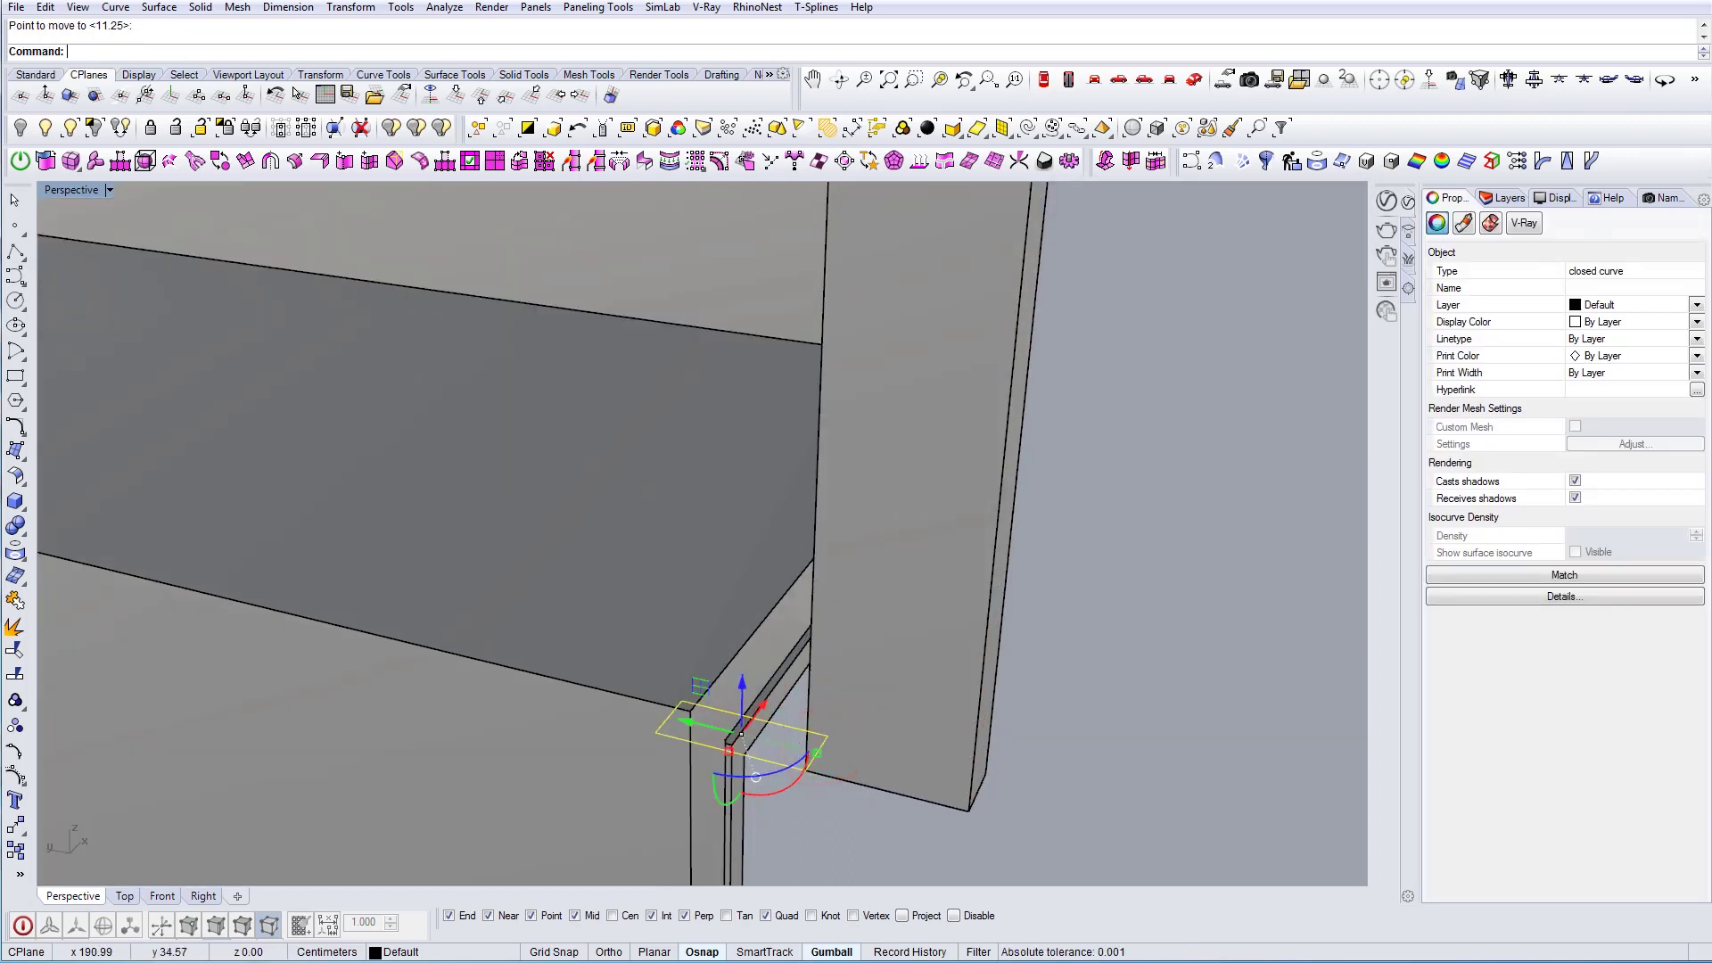
Extrude the moved rectangle downward into a short solid foot block and position it beneath the lowest intermediate post
type("ExtrudeCrv")
key("Return")
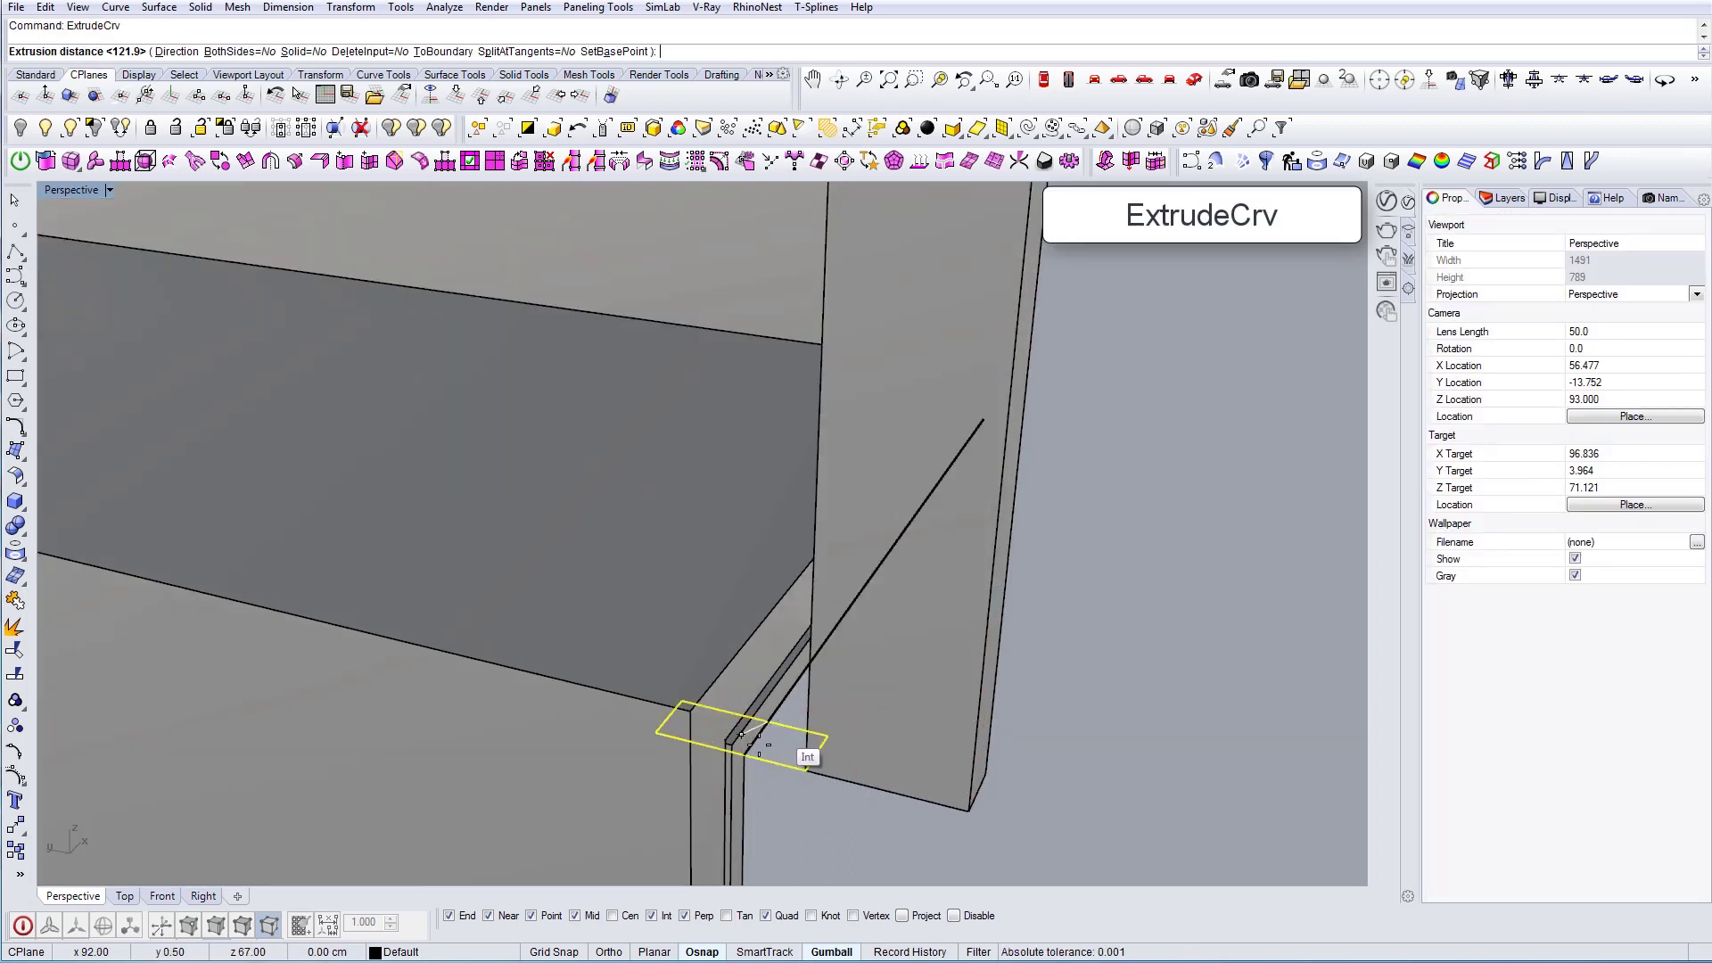
key("Return")
scroll(785, 731, "down", 2)
left_click(831, 713)
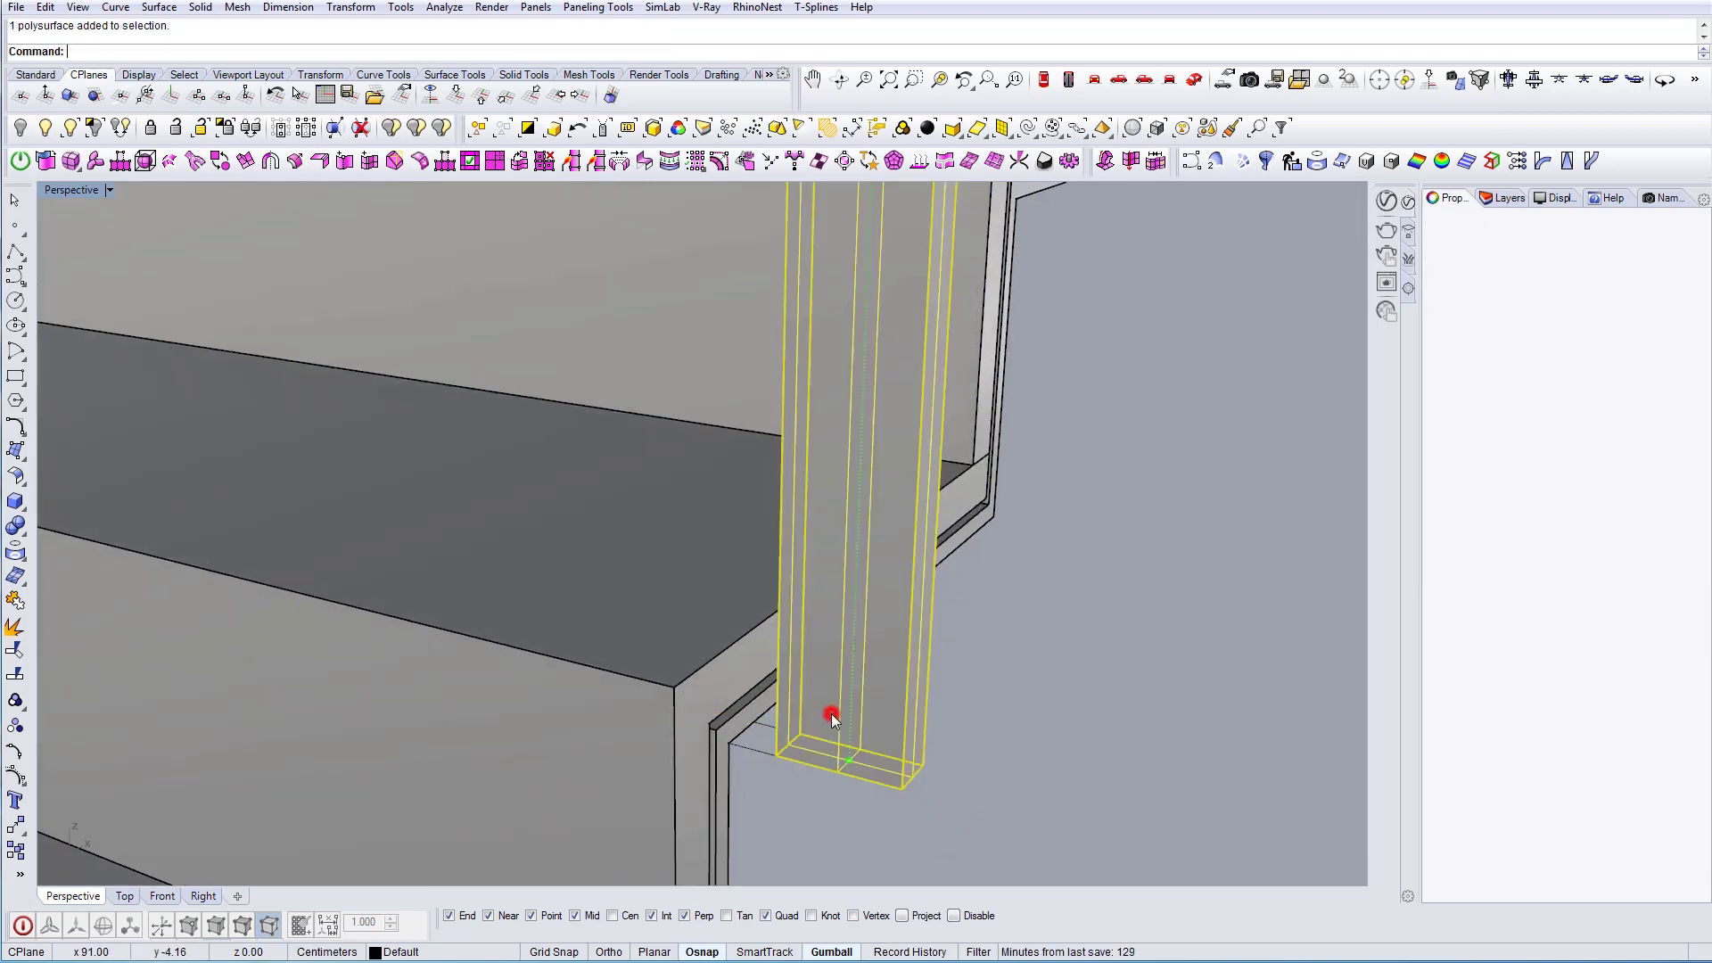
left_click(757, 751)
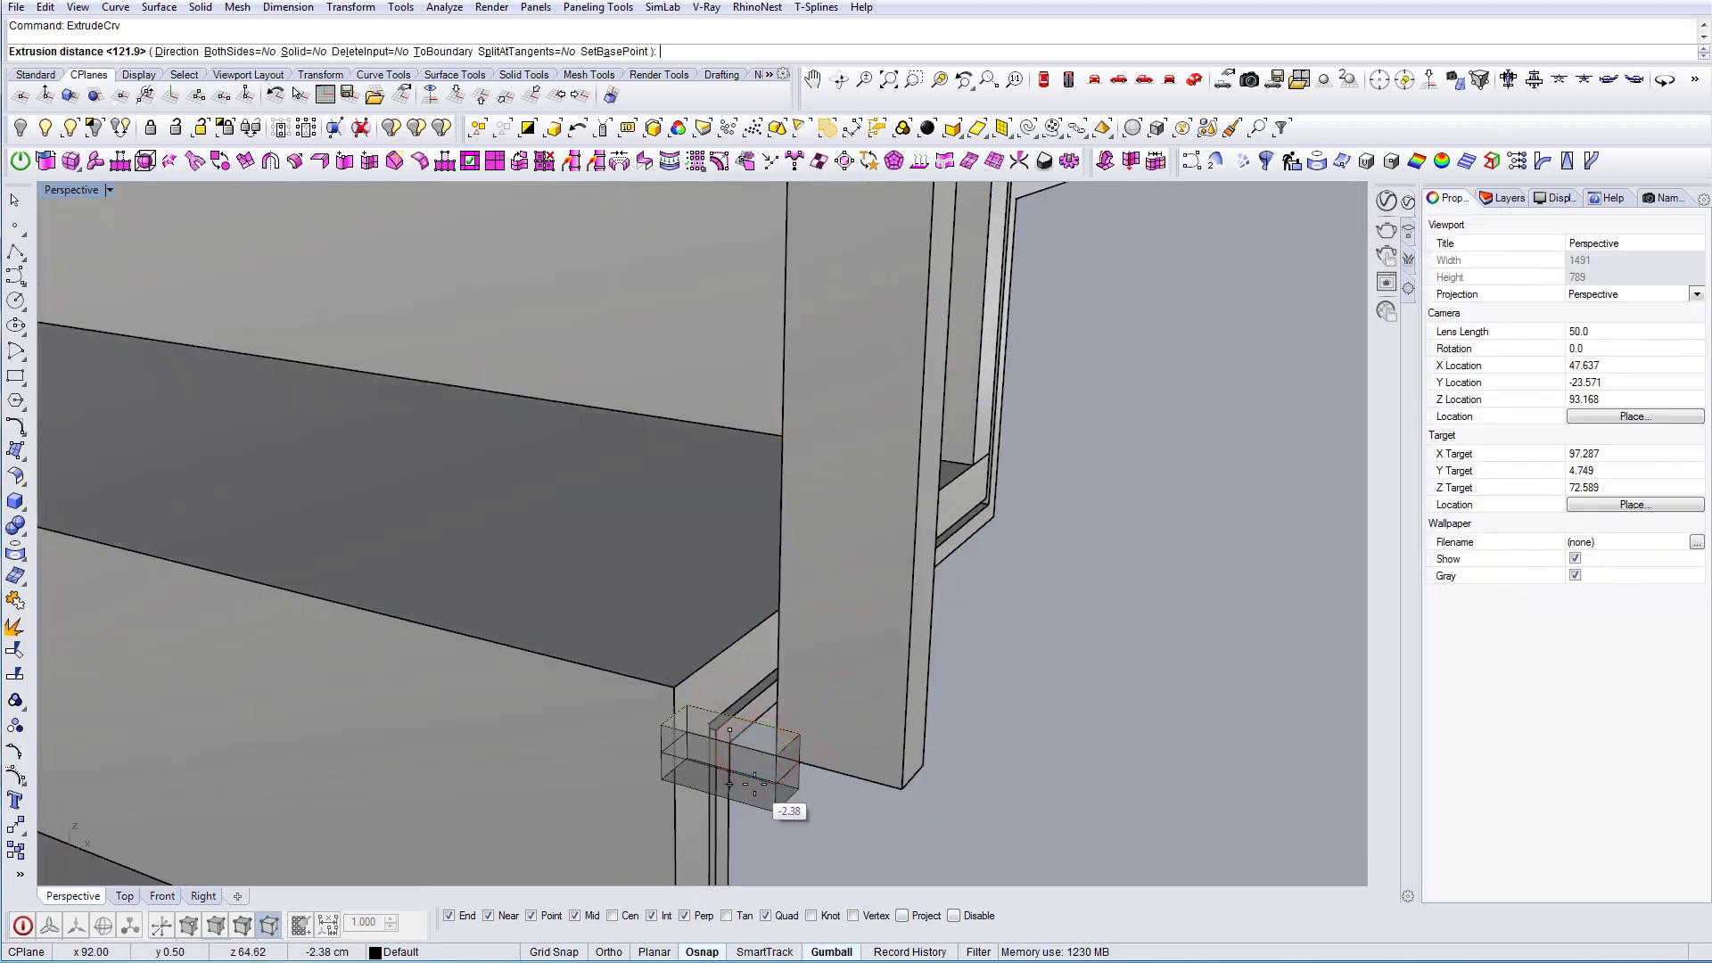
left_click(754, 786)
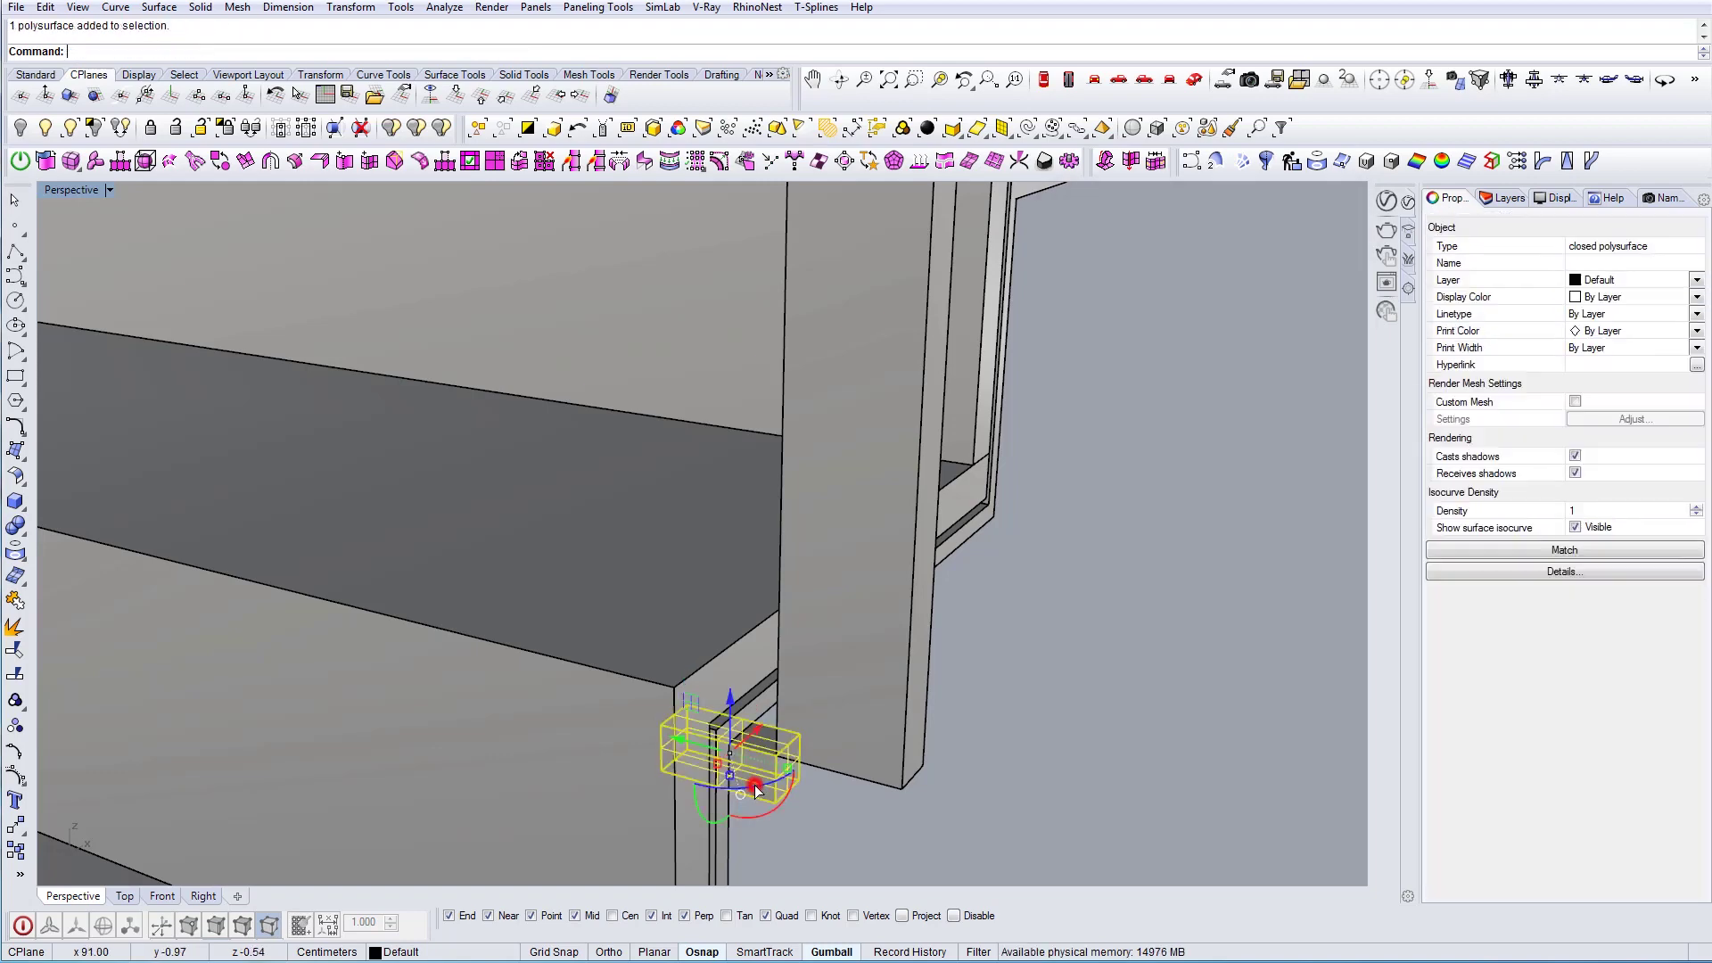
left_click(755, 787)
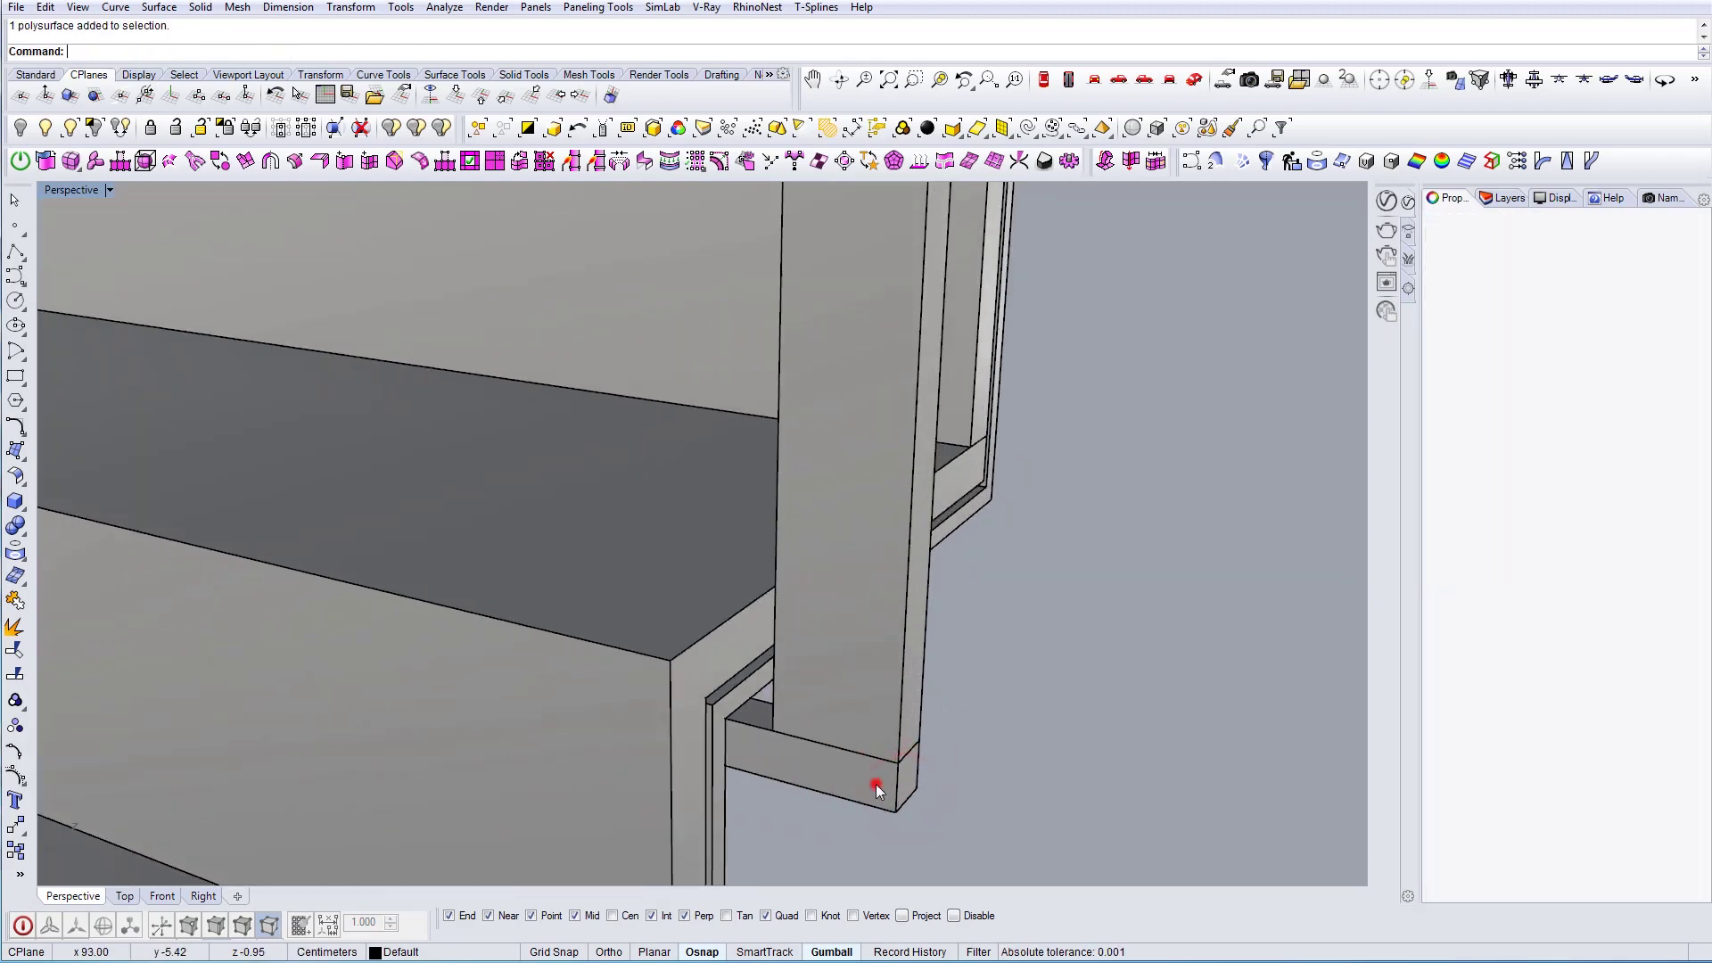
Copy the foot block from its upper corner to the base corners of the other two intermediate posts
left_click(874, 794)
type("copy")
key("Return")
left_click(892, 779)
scroll(896, 765, "down", 5)
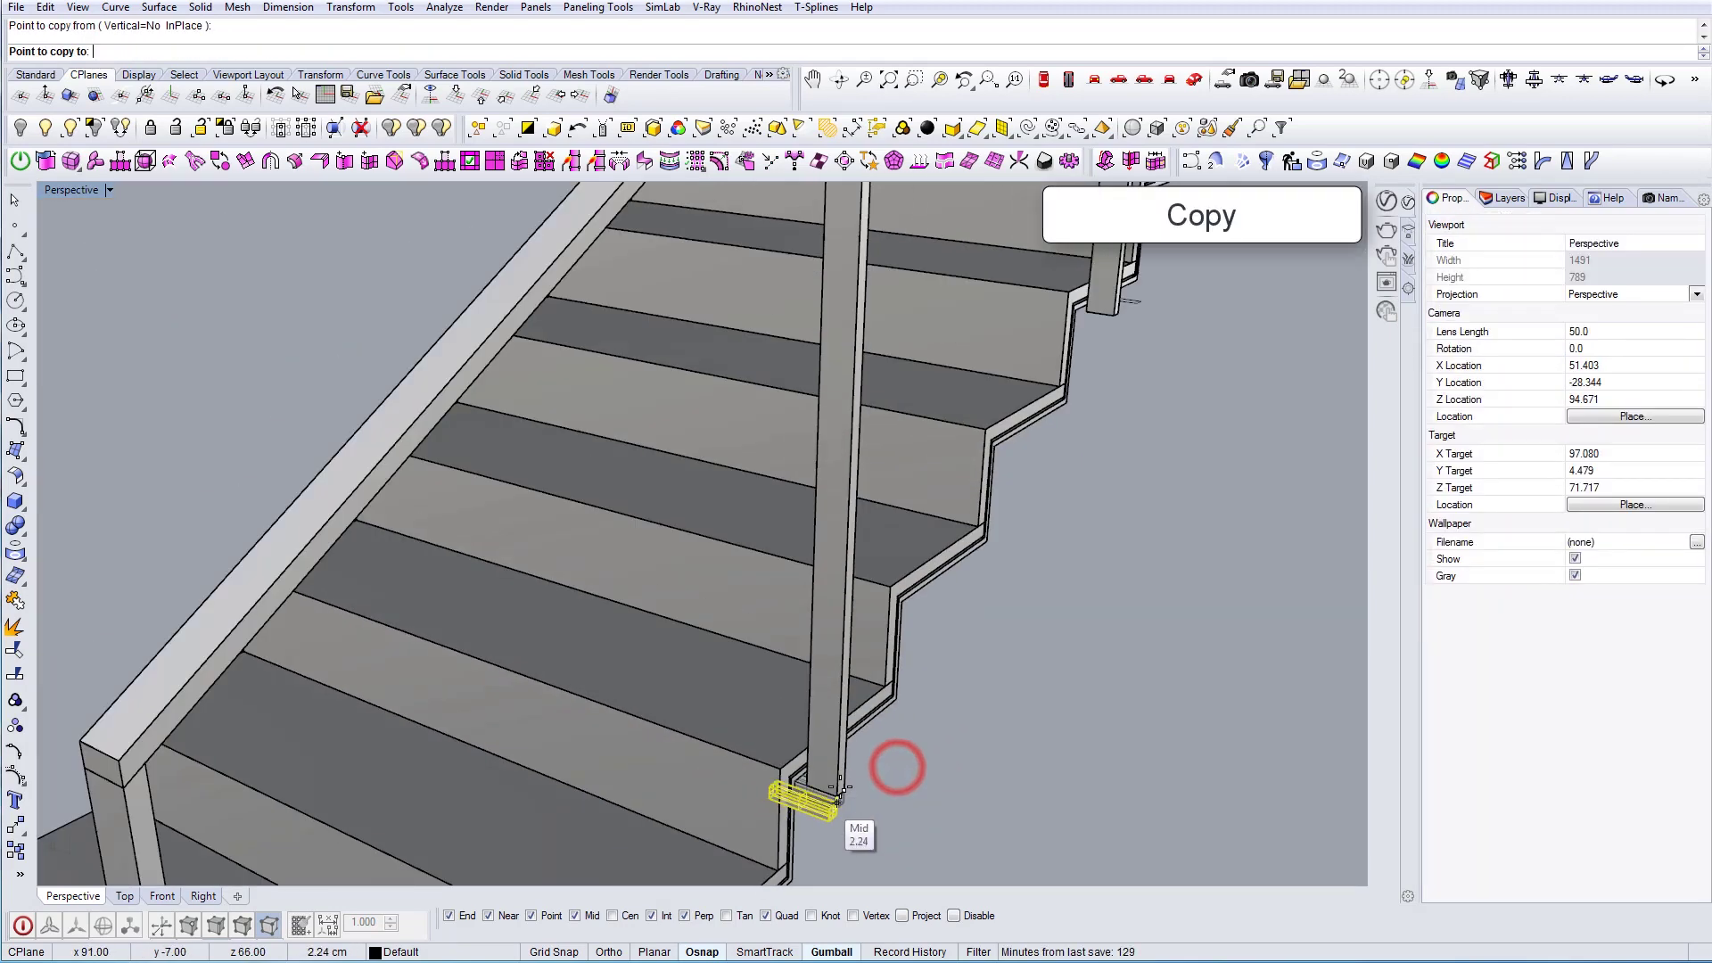
scroll(1018, 535, "up", 5)
scroll(992, 539, "up", 2)
left_click(959, 597)
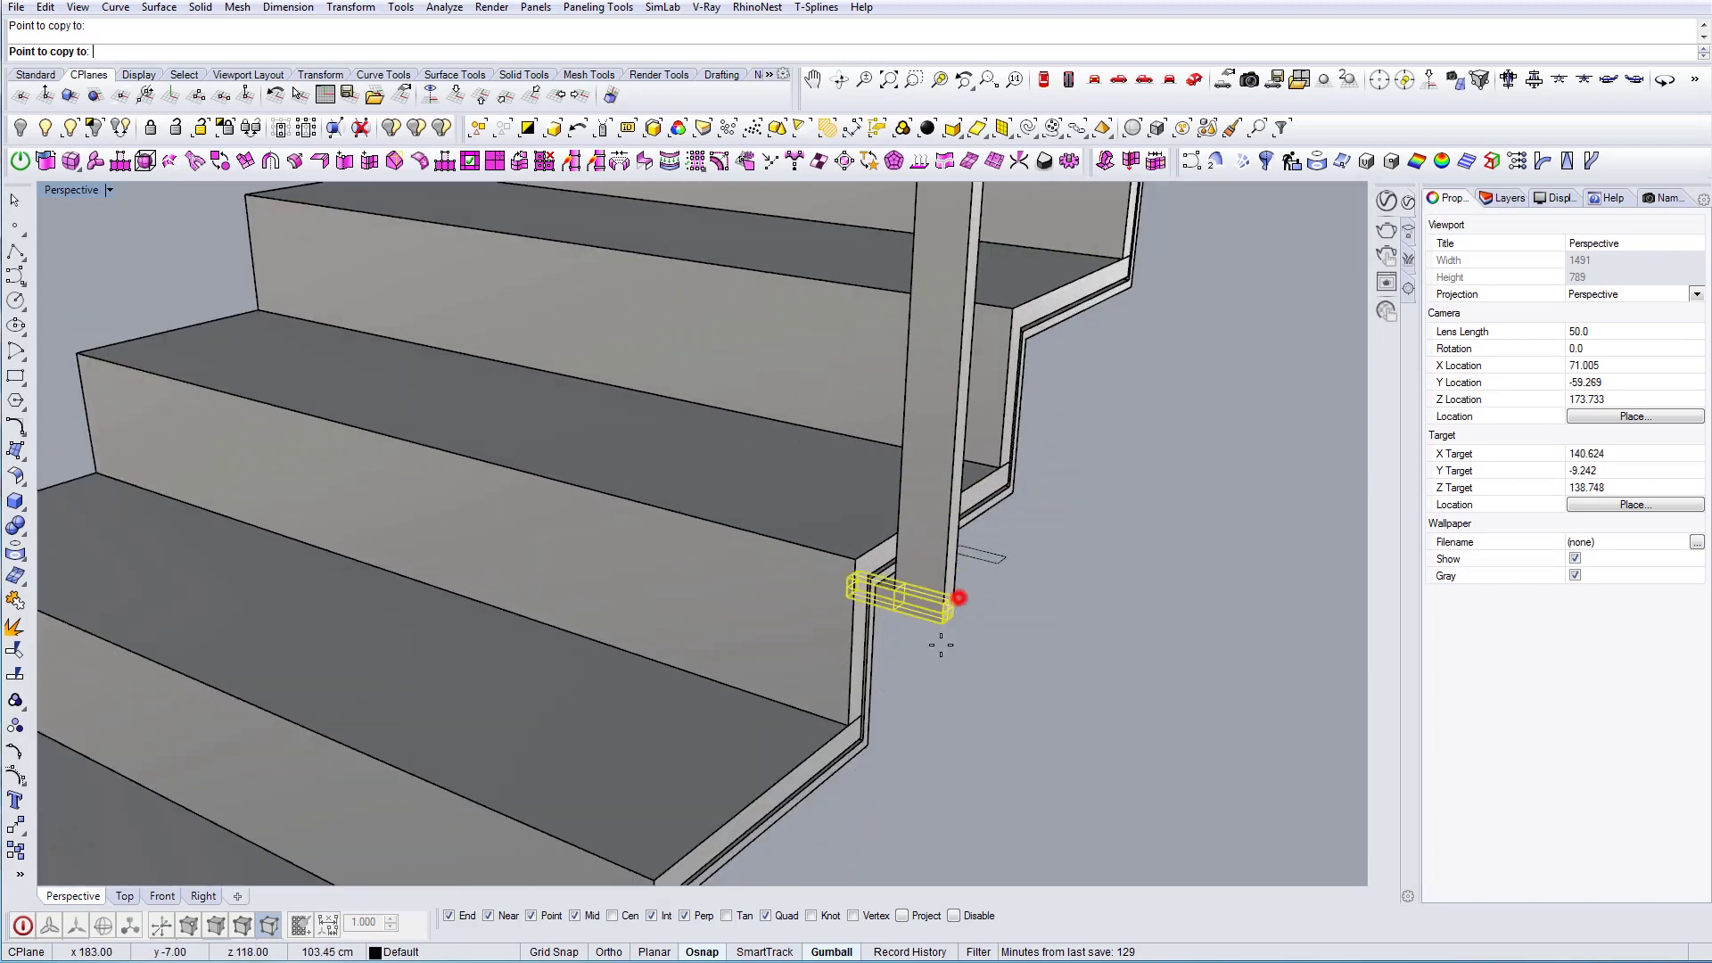
scroll(870, 761, "down", 8)
scroll(1089, 363, "up", 5)
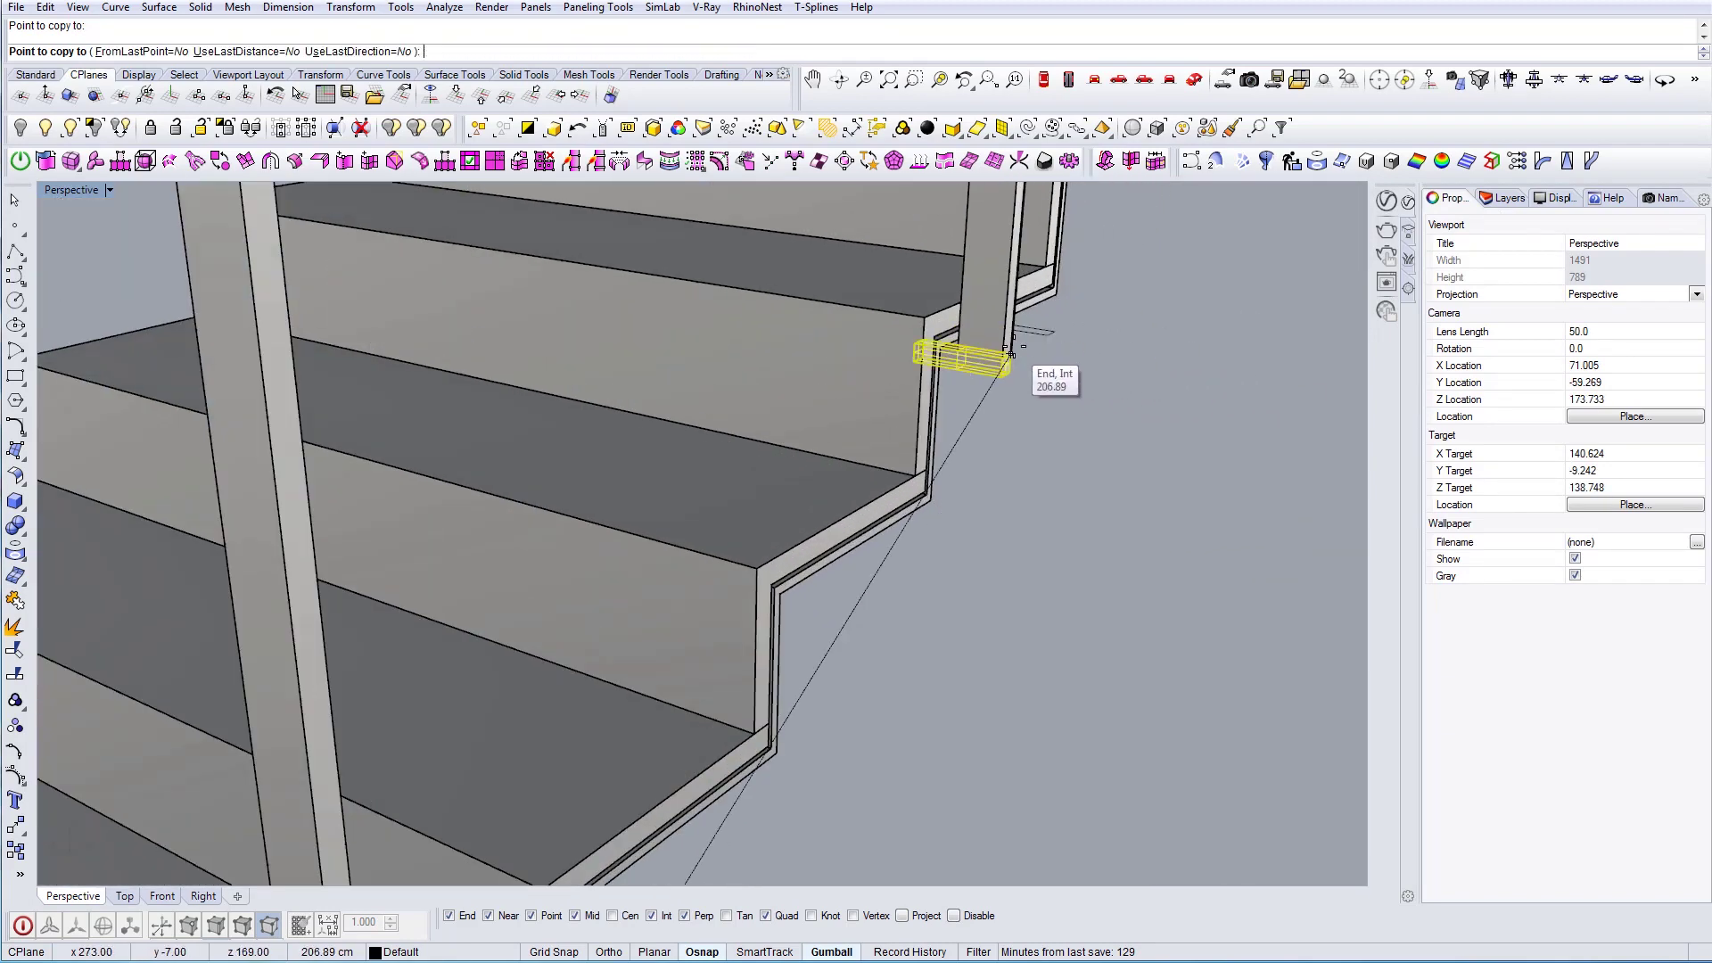
Boolean-union the three intermediate posts with the foot blocks at their bases
scroll(1006, 536, "down", 10)
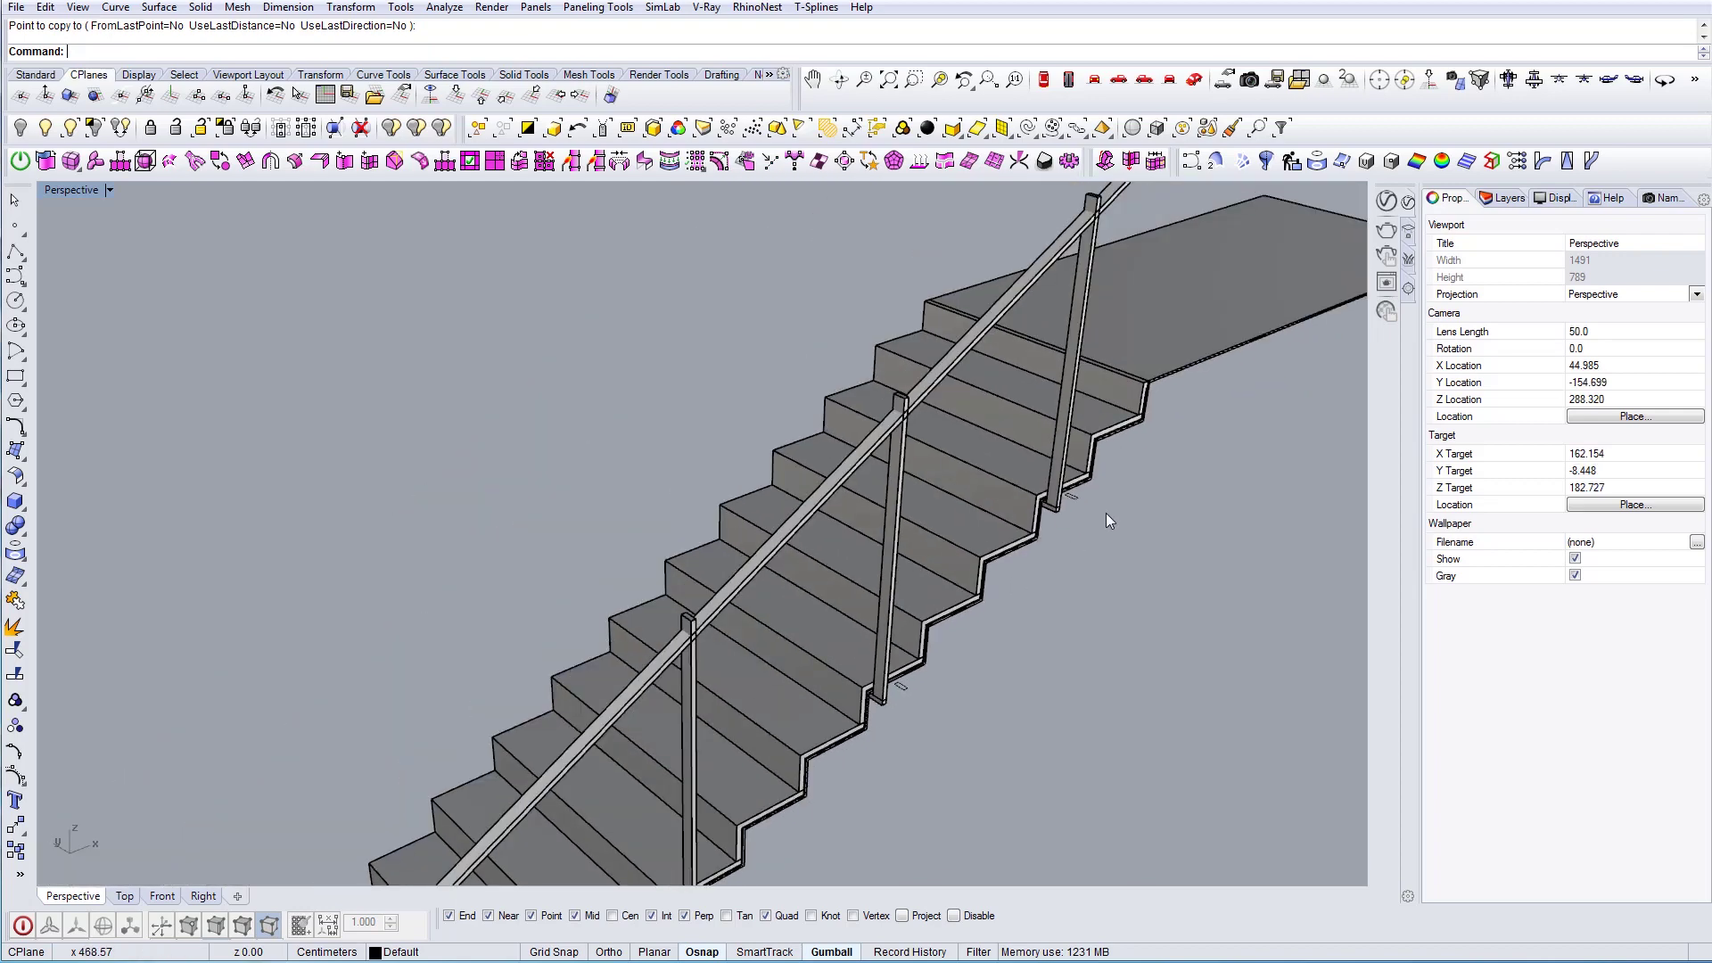
right_click_drag(1106, 512, 1061, 385)
scroll(1024, 532, "up", 3)
scroll(1024, 532, "down", 6)
right_click_drag(1019, 554, 1062, 565)
scroll(991, 616, "up", 10)
left_click(984, 644)
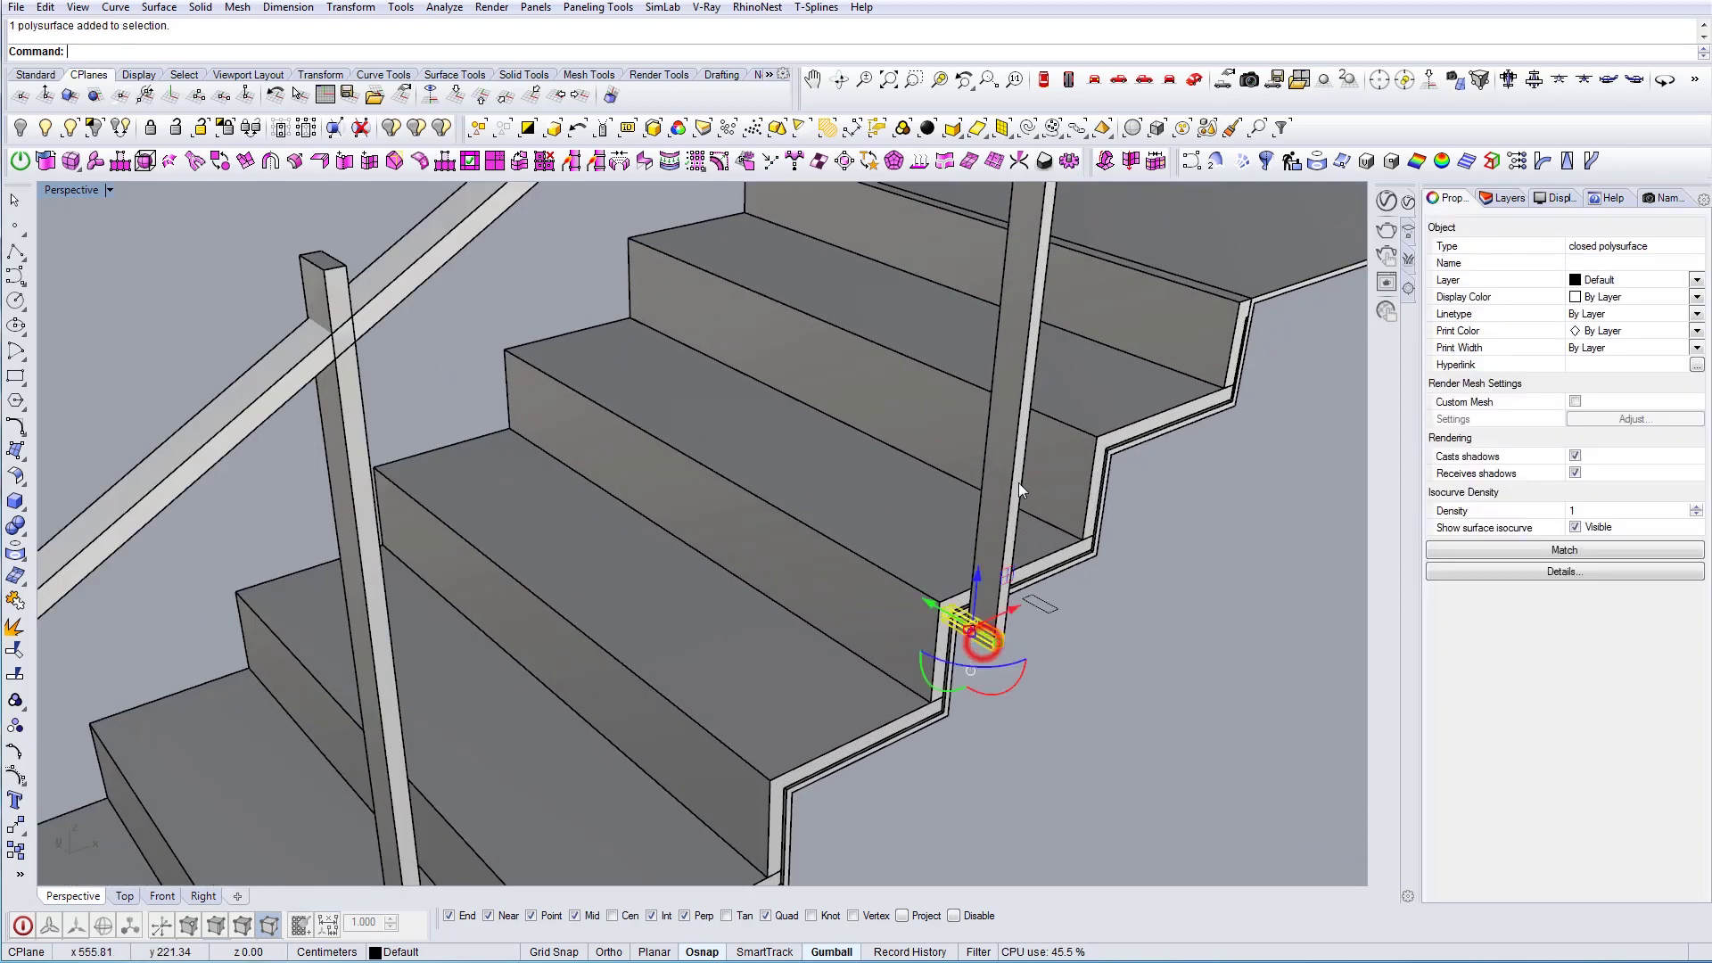
left_click(1013, 483, "shift")
scroll(1009, 527, "down", 6)
right_click_drag(948, 546, 1045, 278, "shift")
scroll(858, 503, "up", 10)
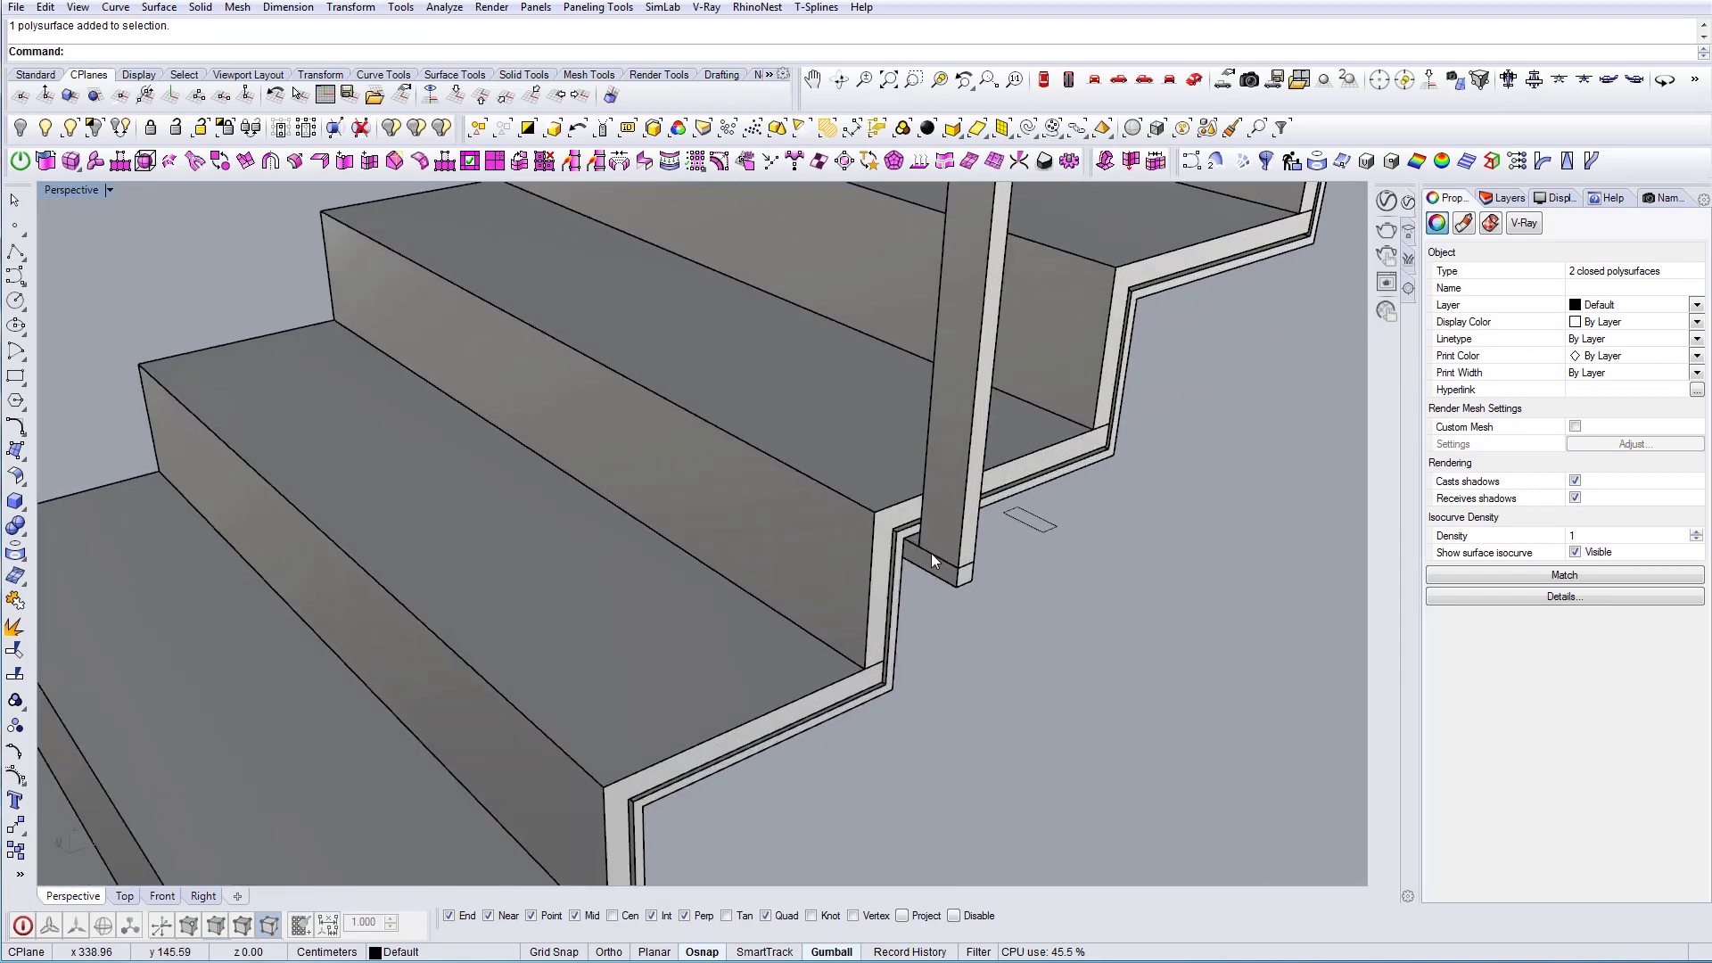
left_click(939, 580, "shift")
left_click(968, 535, "shift")
scroll(978, 538, "down", 5)
right_click_drag(1013, 528, 1035, 486, "shift")
scroll(1034, 484, "down", 3)
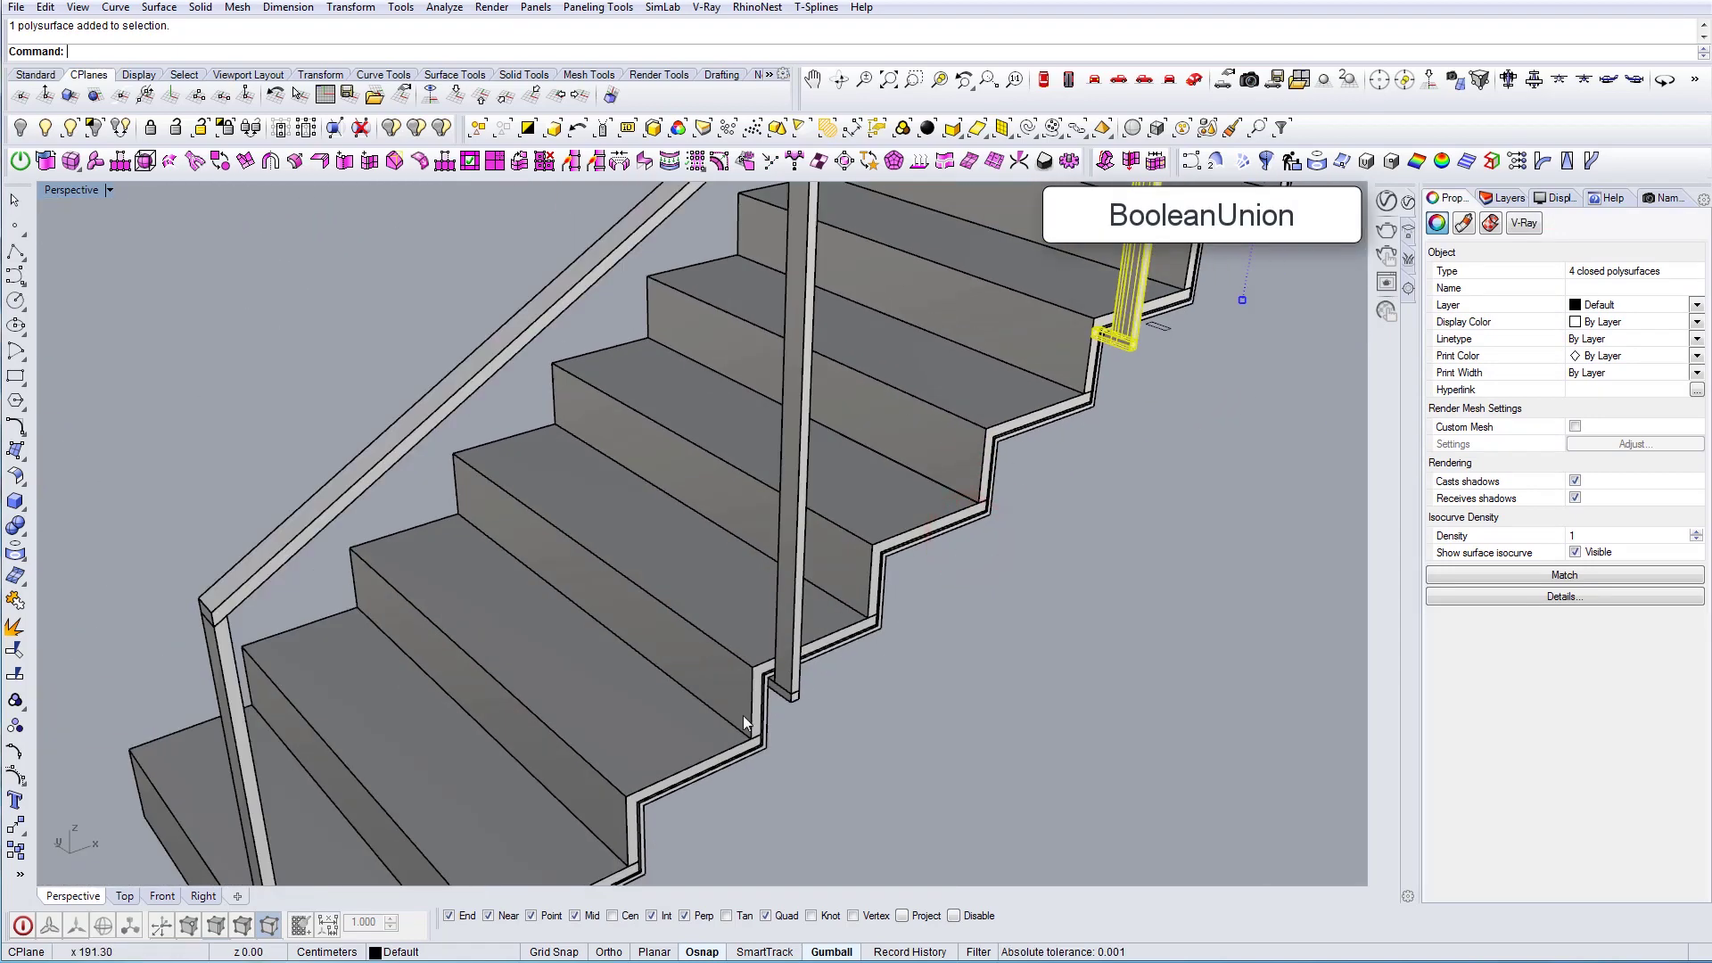
scroll(803, 686, "up", 5)
left_click(854, 664, "shift")
left_click(869, 603, "shift")
type("bu")
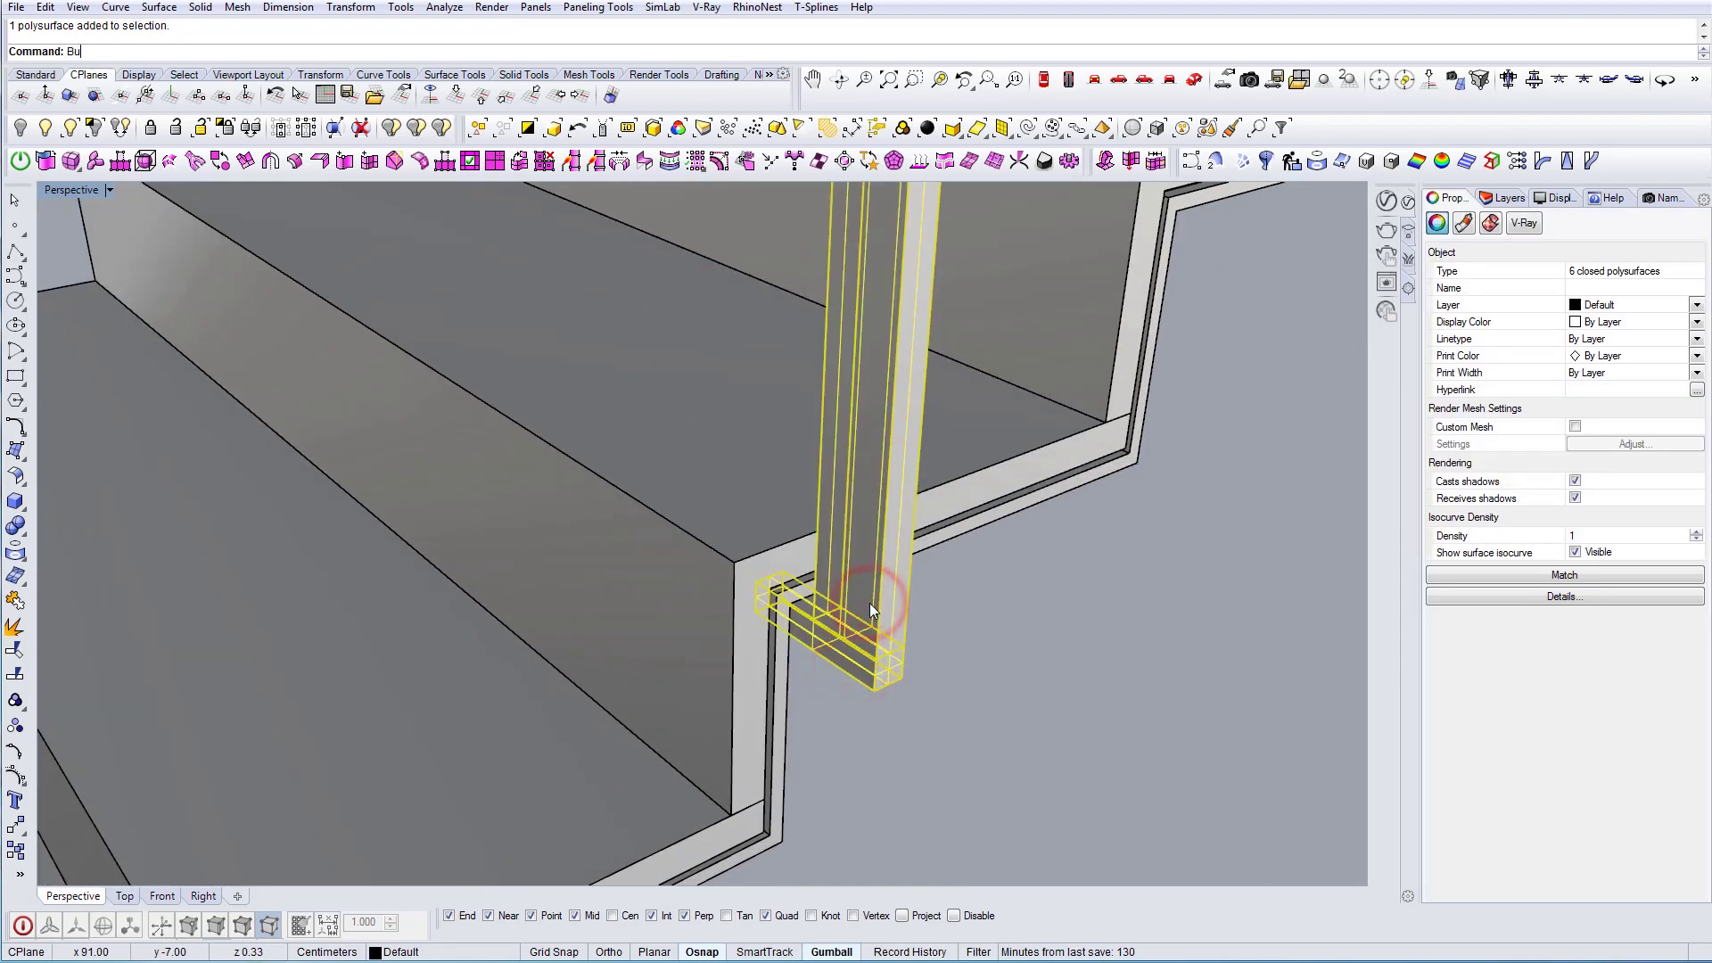
key("Return")
Merge all coplanar faces of the three intermediate posts with MergeAllFaces
left_click(869, 603)
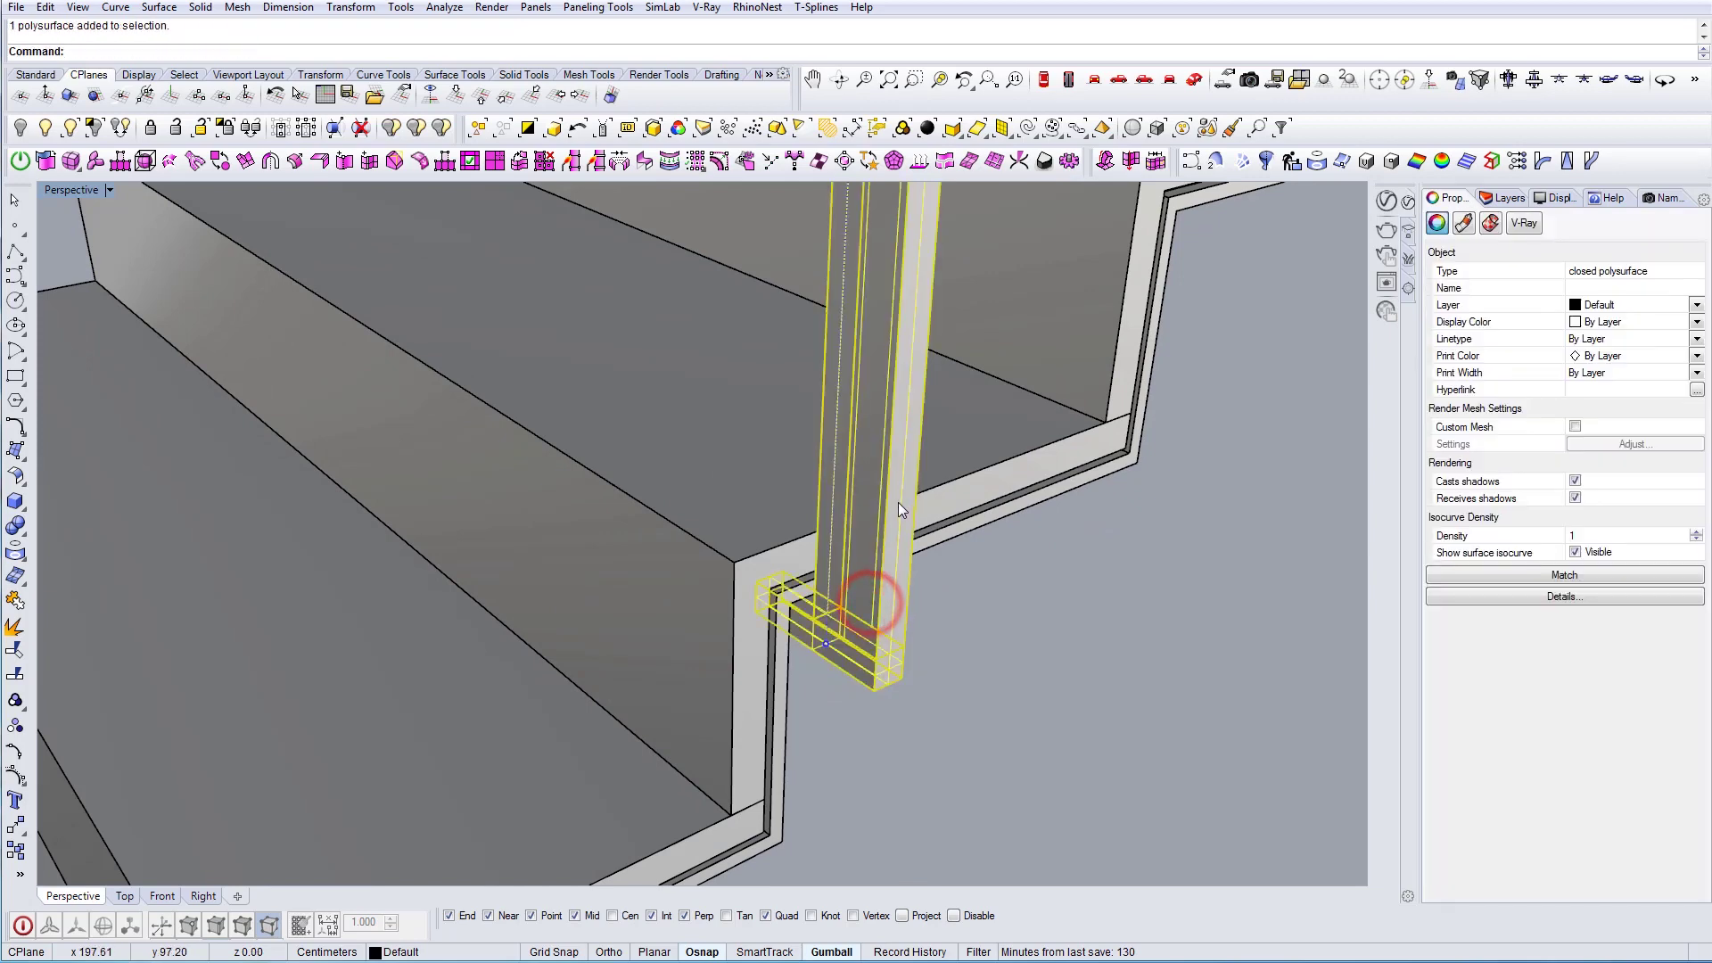
scroll(897, 501, "down", 5)
scroll(720, 515, "up", 5)
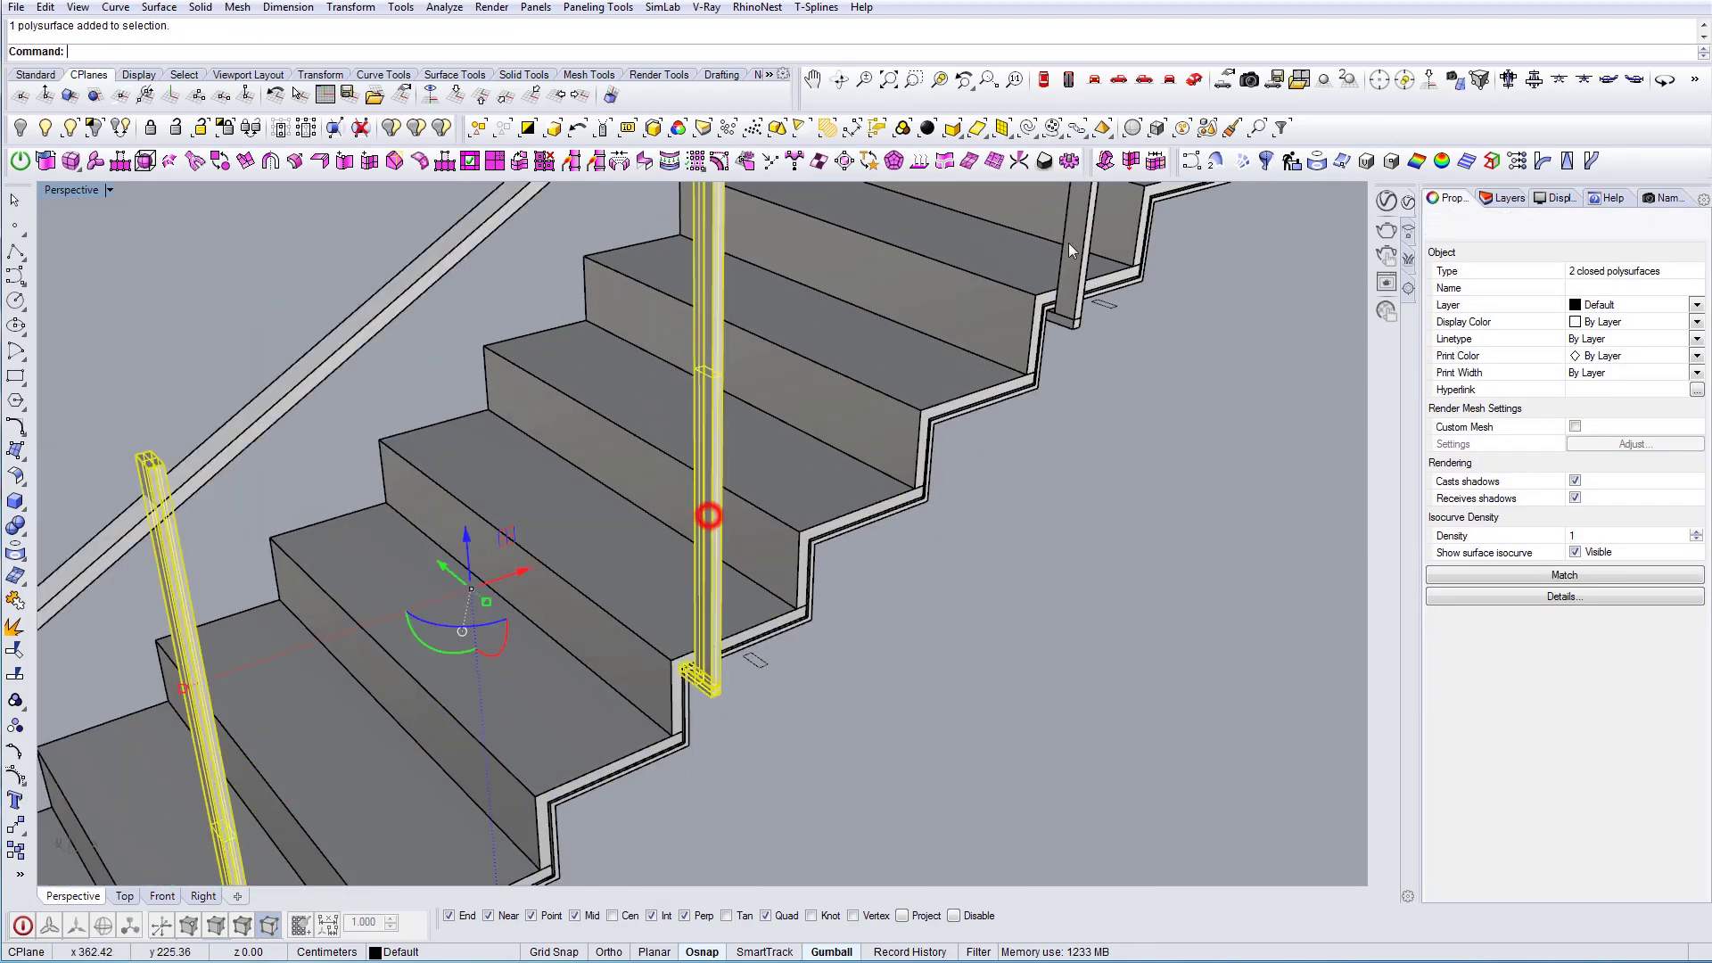
scroll(981, 411, "down", 4)
scroll(892, 572, "up", 2)
left_click(884, 510, "shift")
type("ma")
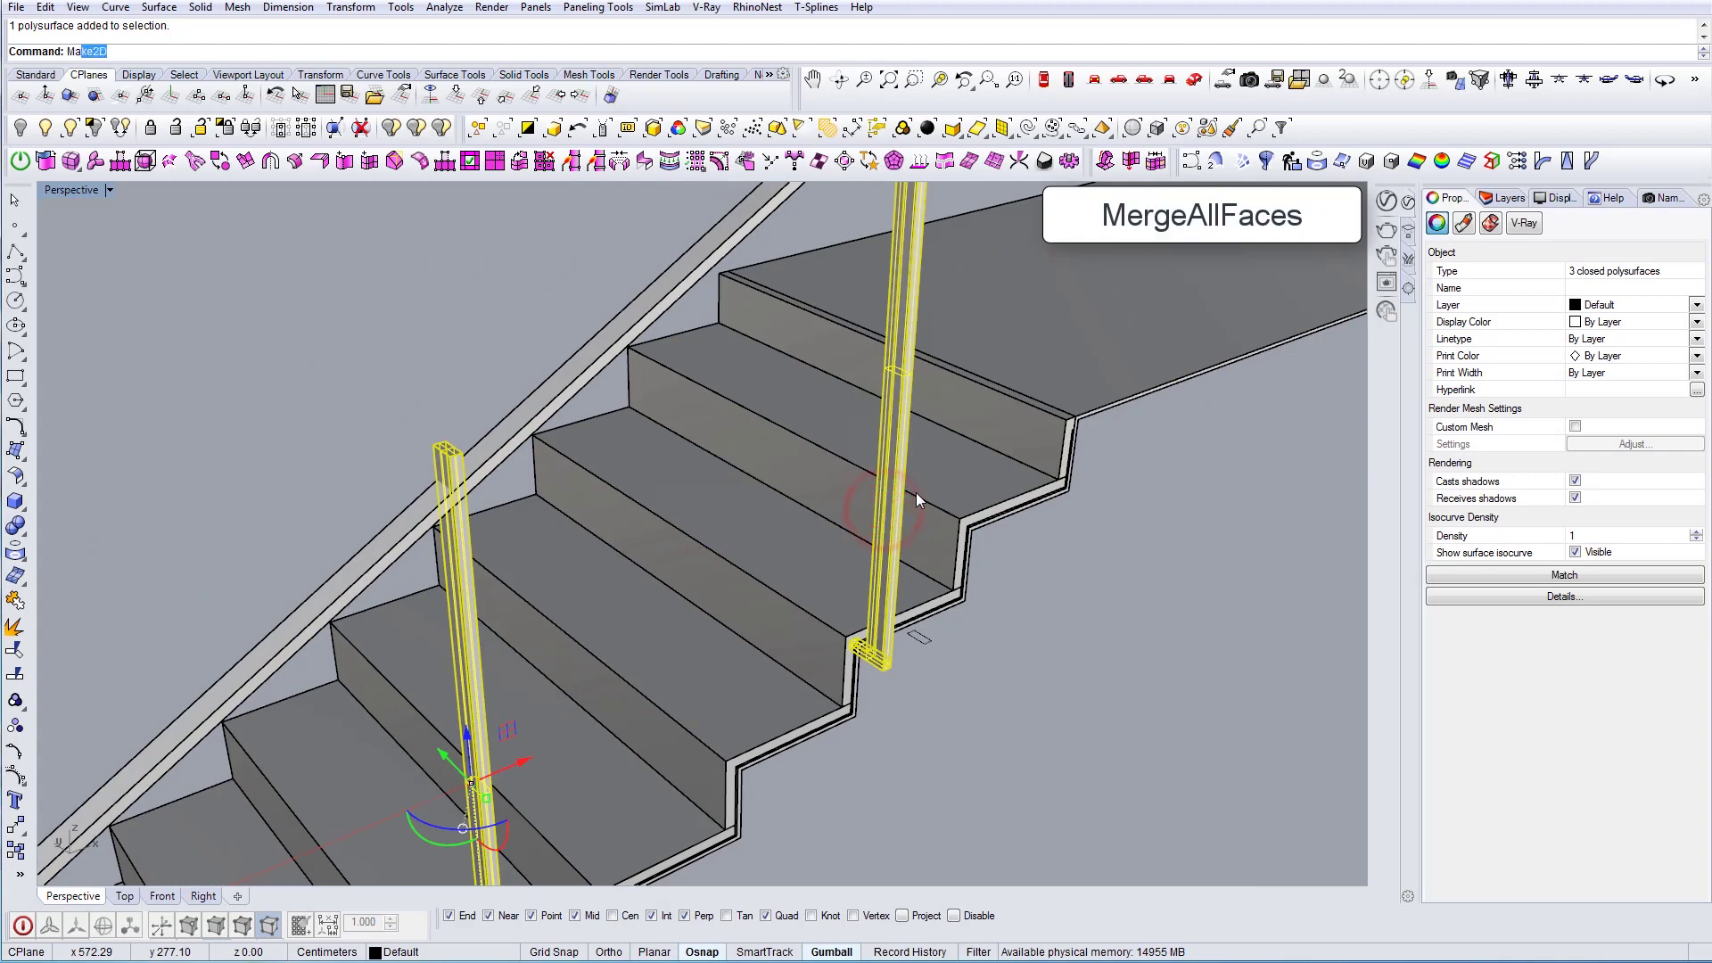
key("Return")
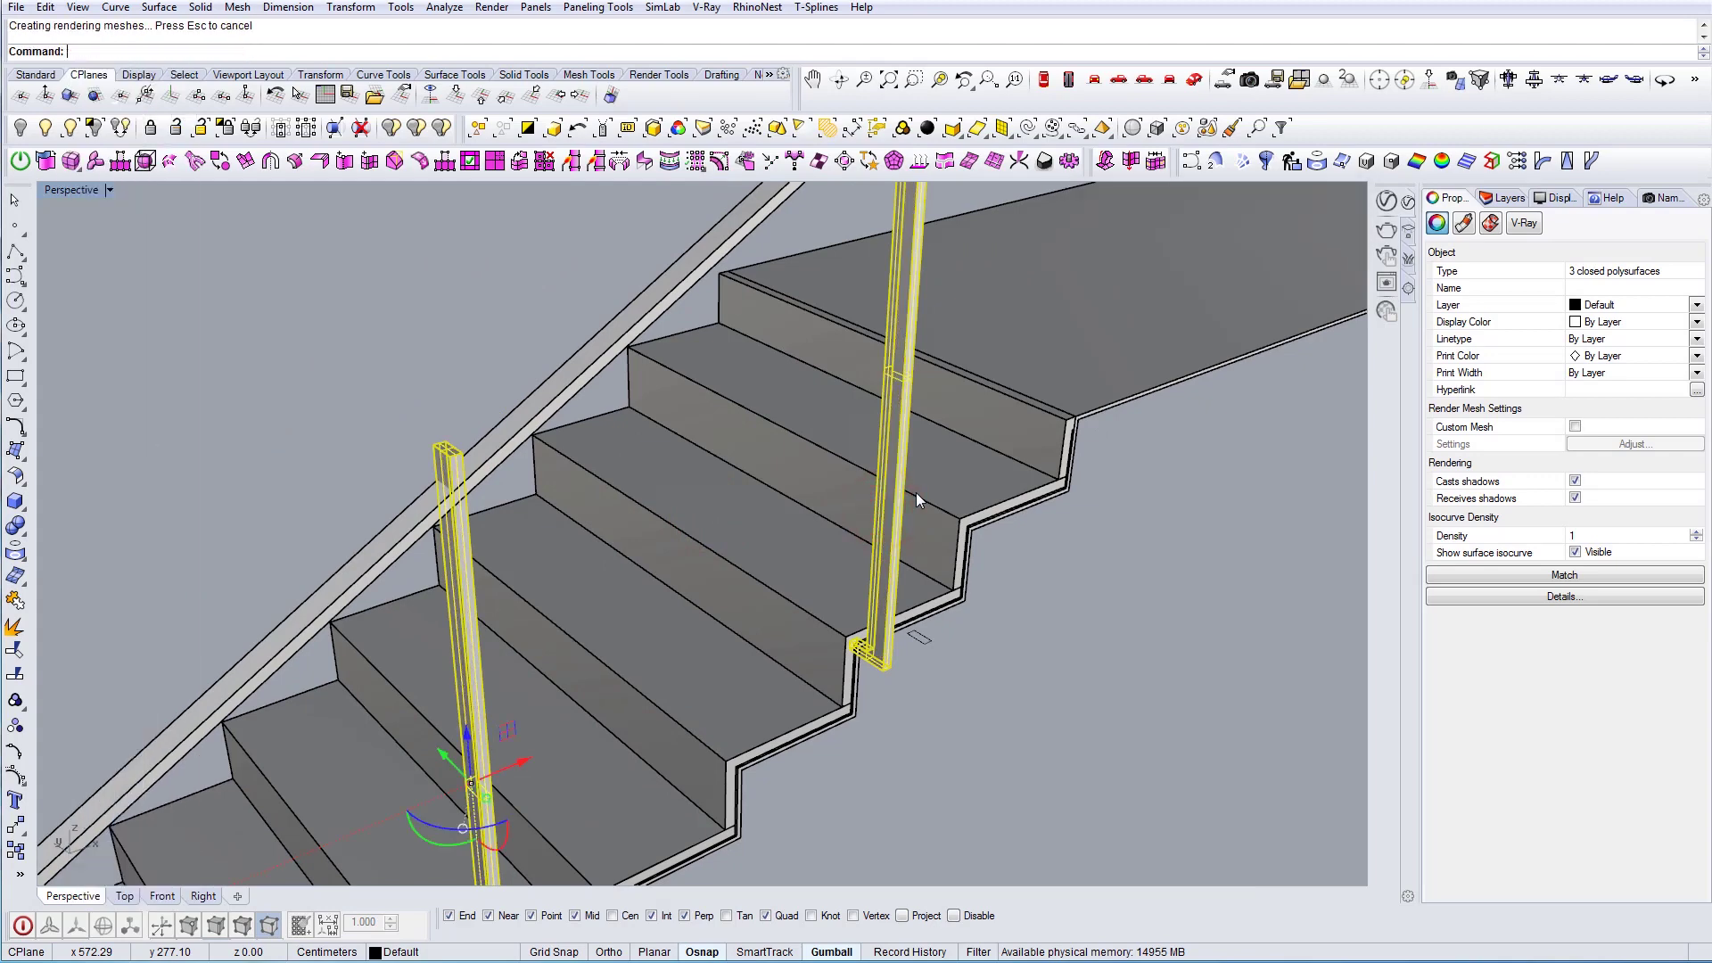
key("Escape")
Draw a line in the back view along the sloped handrail's underside, from its upper bend to past the end post
right_click_drag(903, 524, 858, 531)
scroll(857, 532, "down", 6)
right_click_drag(1005, 546, 936, 473)
scroll(888, 321, "up", 3)
left_click(1142, 83)
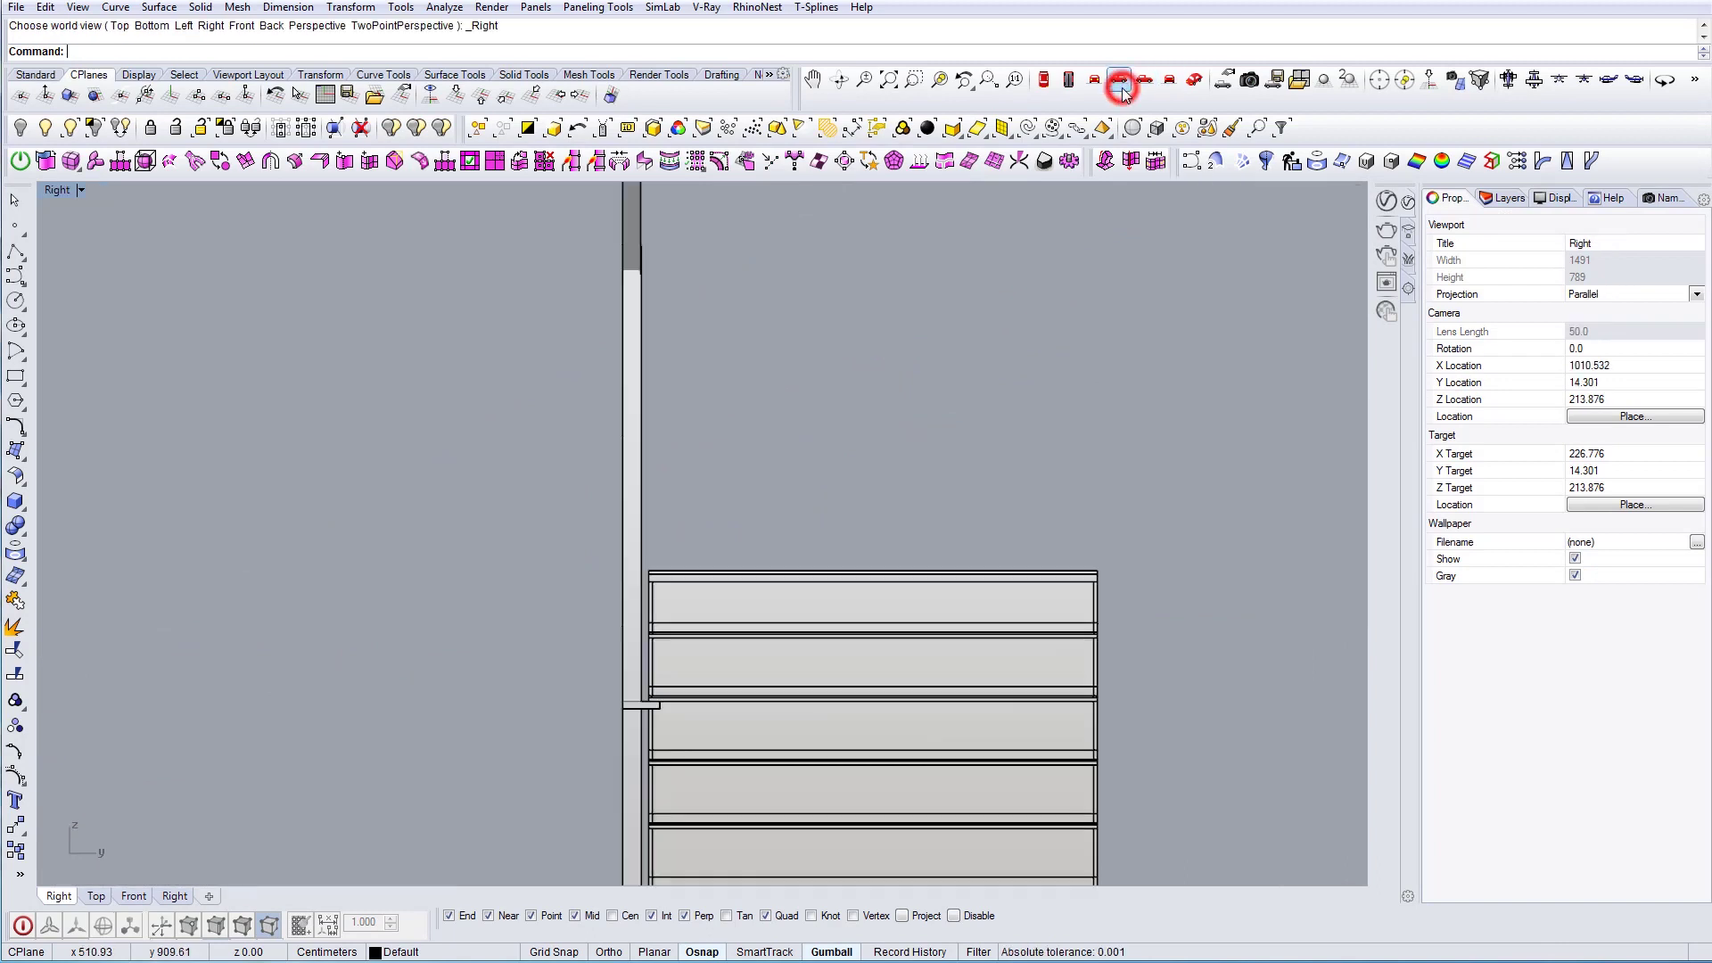
right_click(1142, 83)
right_click(1171, 80)
scroll(822, 441, "down", 5)
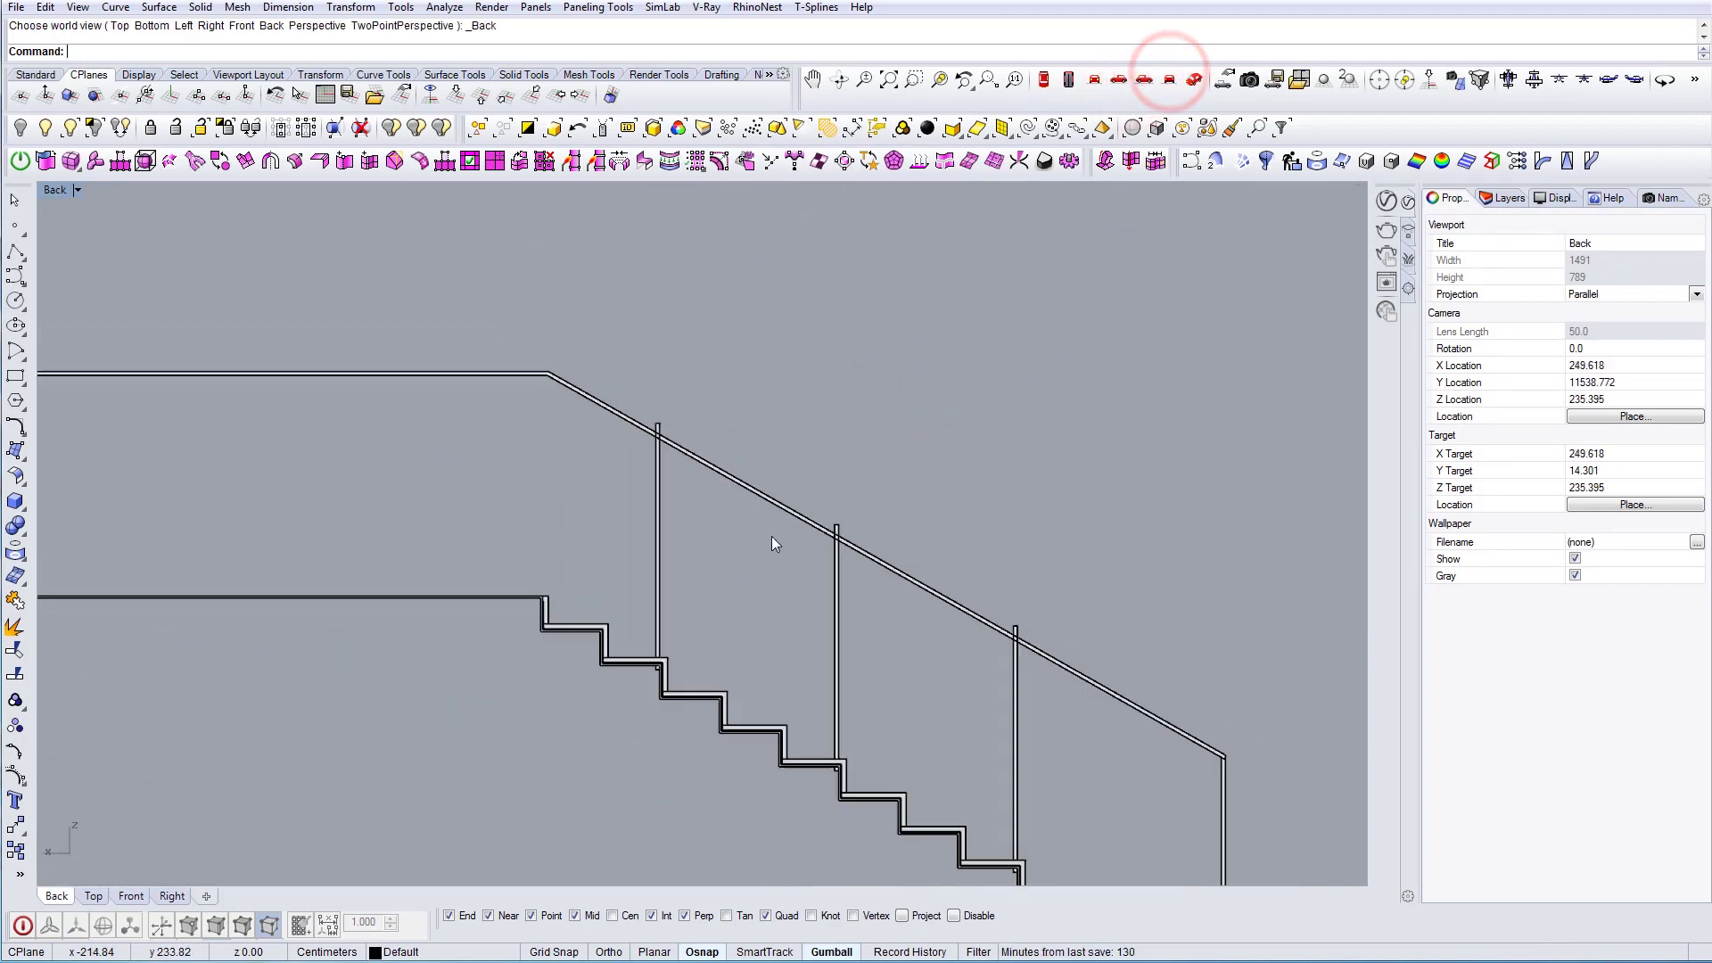
type("line")
key("Return")
scroll(573, 440, "up", 4)
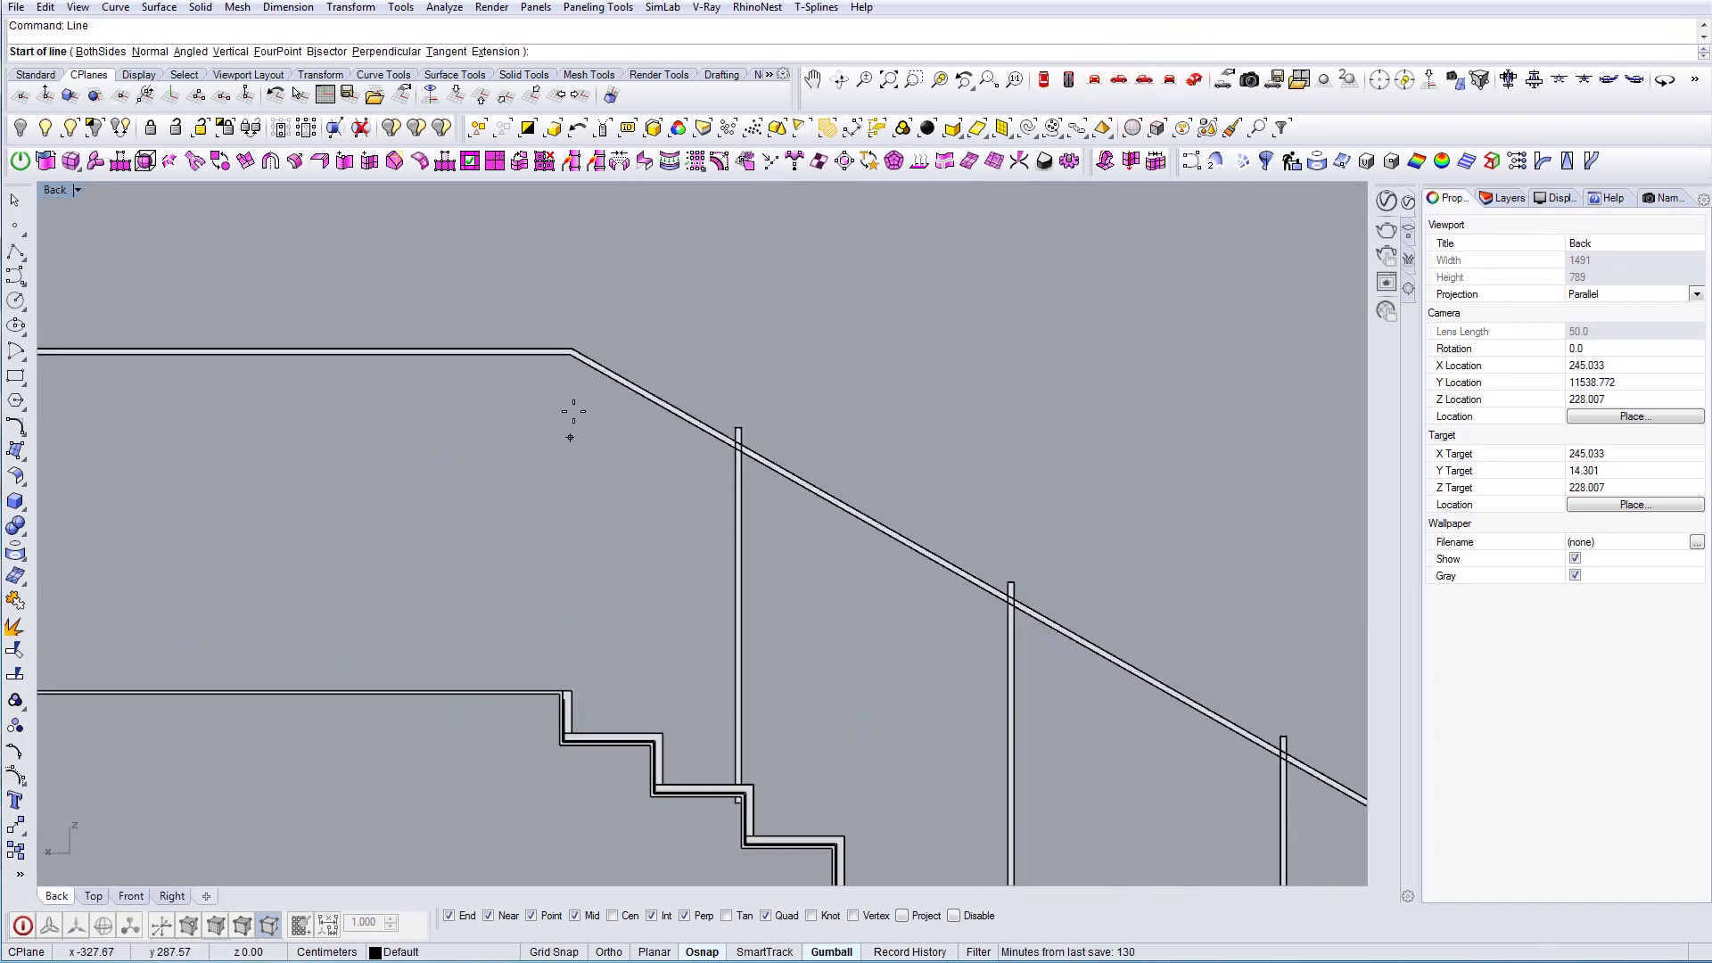
scroll(567, 345, "down", 4)
scroll(919, 499, "up", 4)
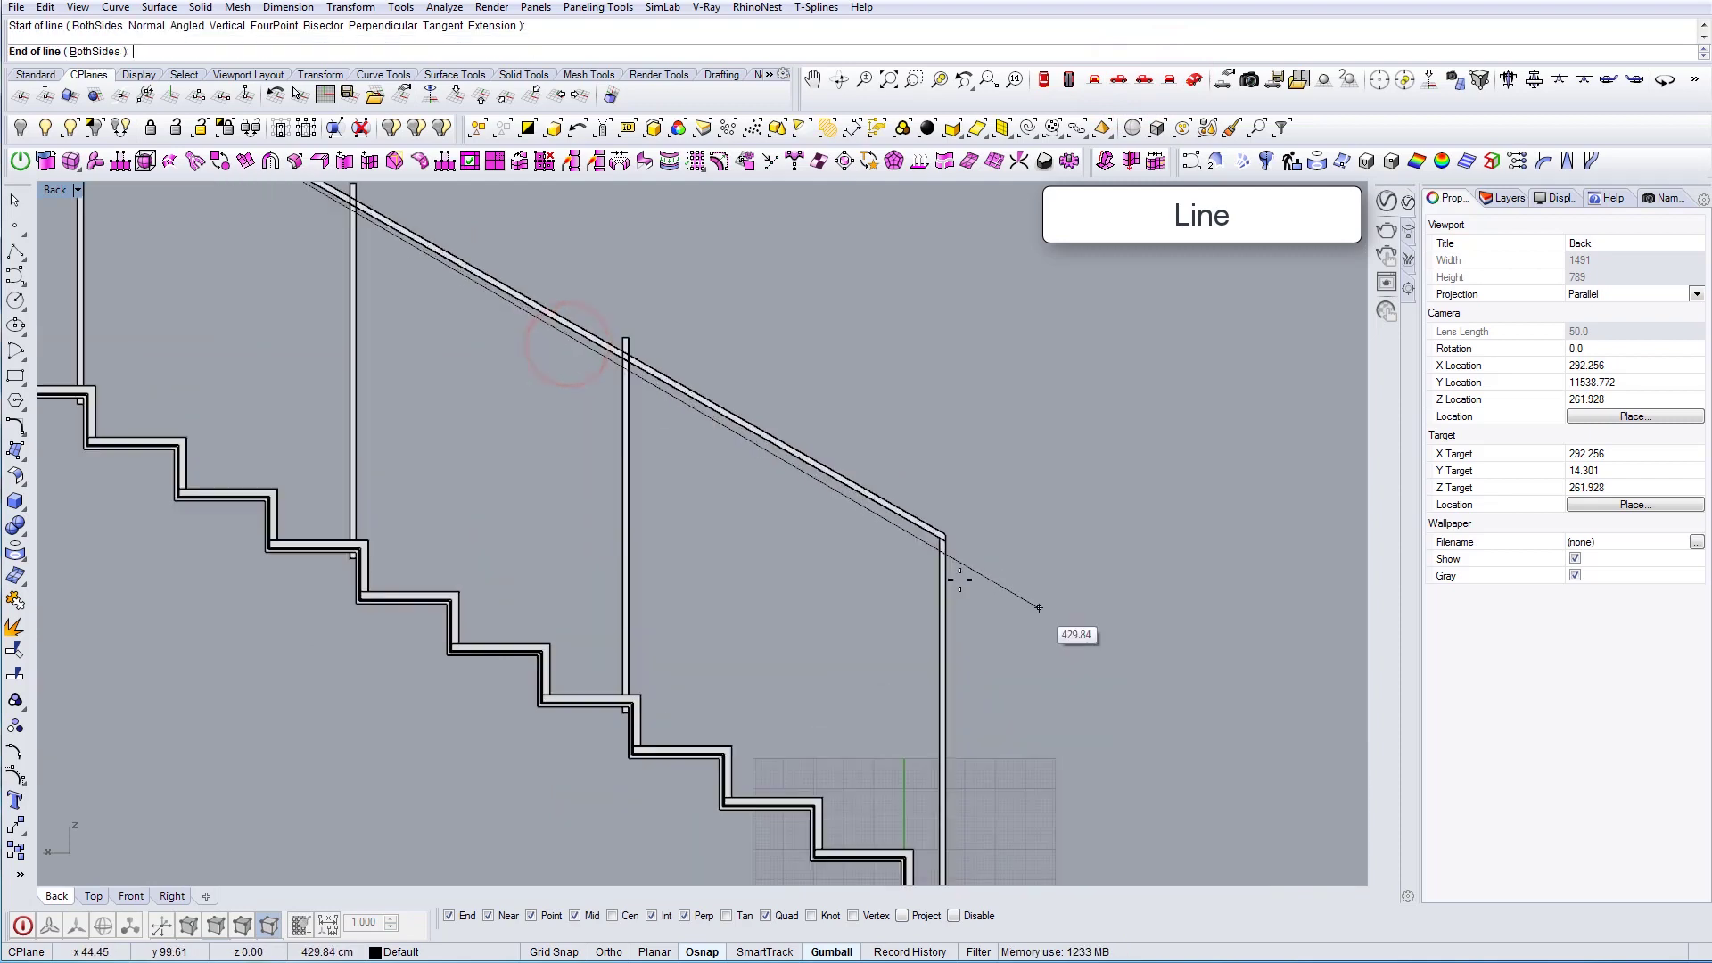
scroll(927, 540, "up", 2)
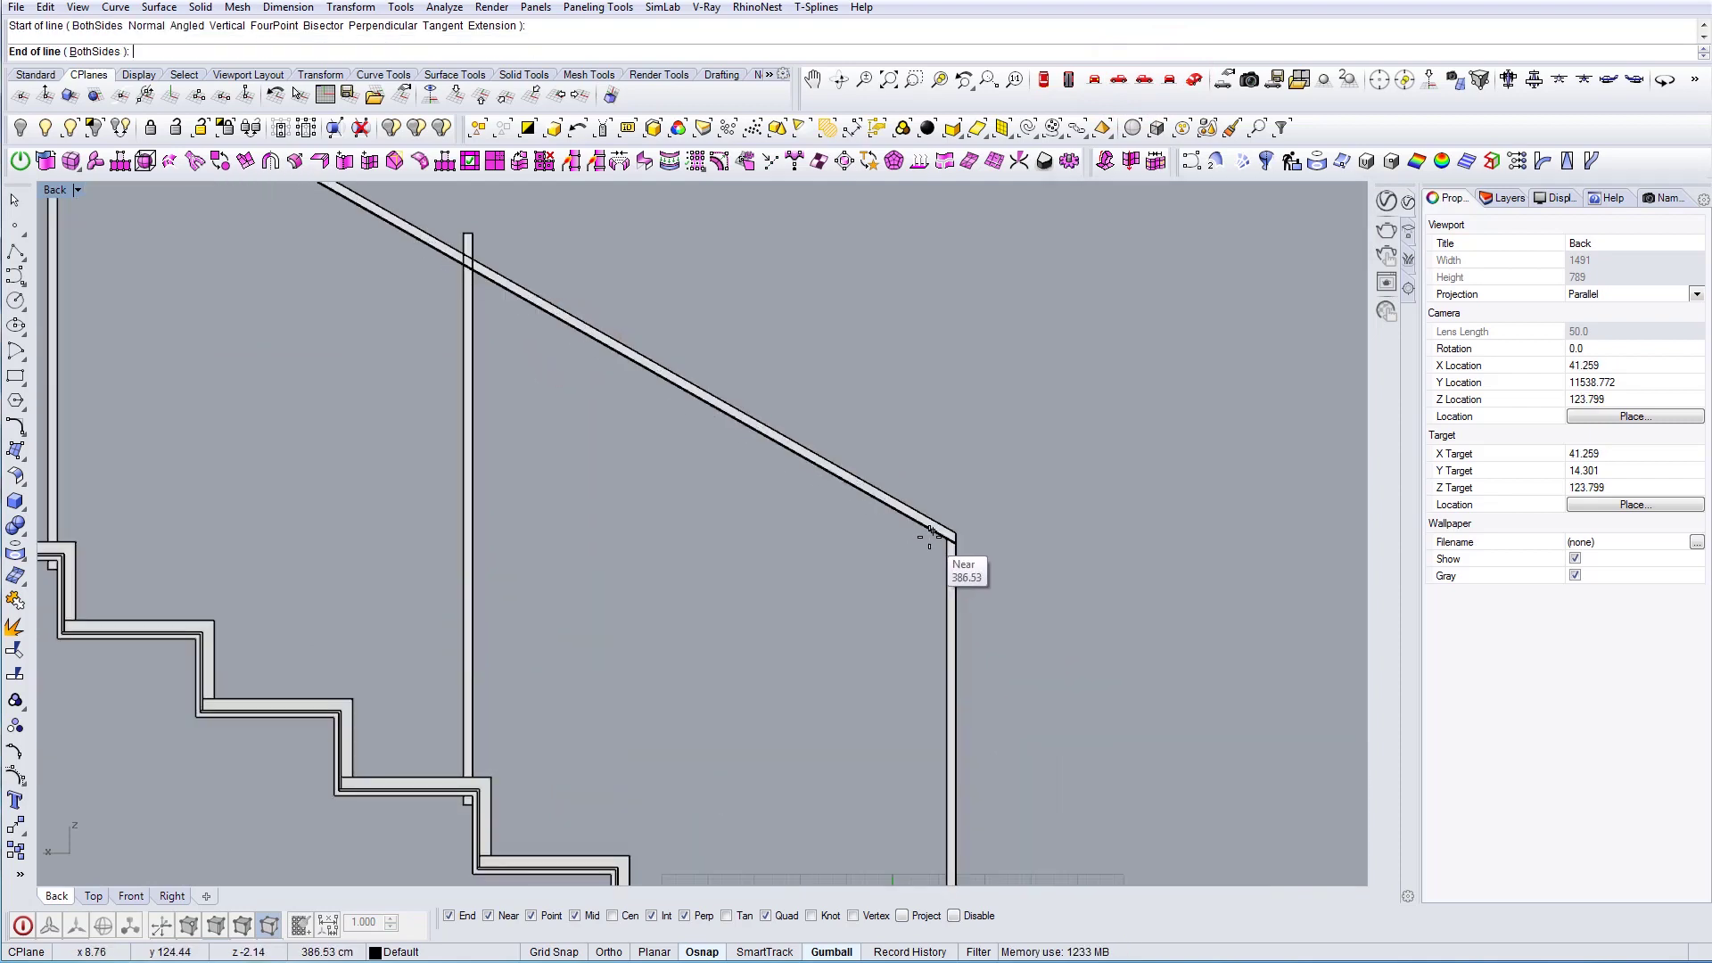
scroll(929, 535, "down", 3)
left_click(1105, 637)
right_click(1042, 572)
key("Escape")
Move the sloped line sideways in the perspective view until it lies clear of the railing's outer side
right_click_drag(925, 482, 991, 537)
left_click_drag(1114, 571, 1083, 648)
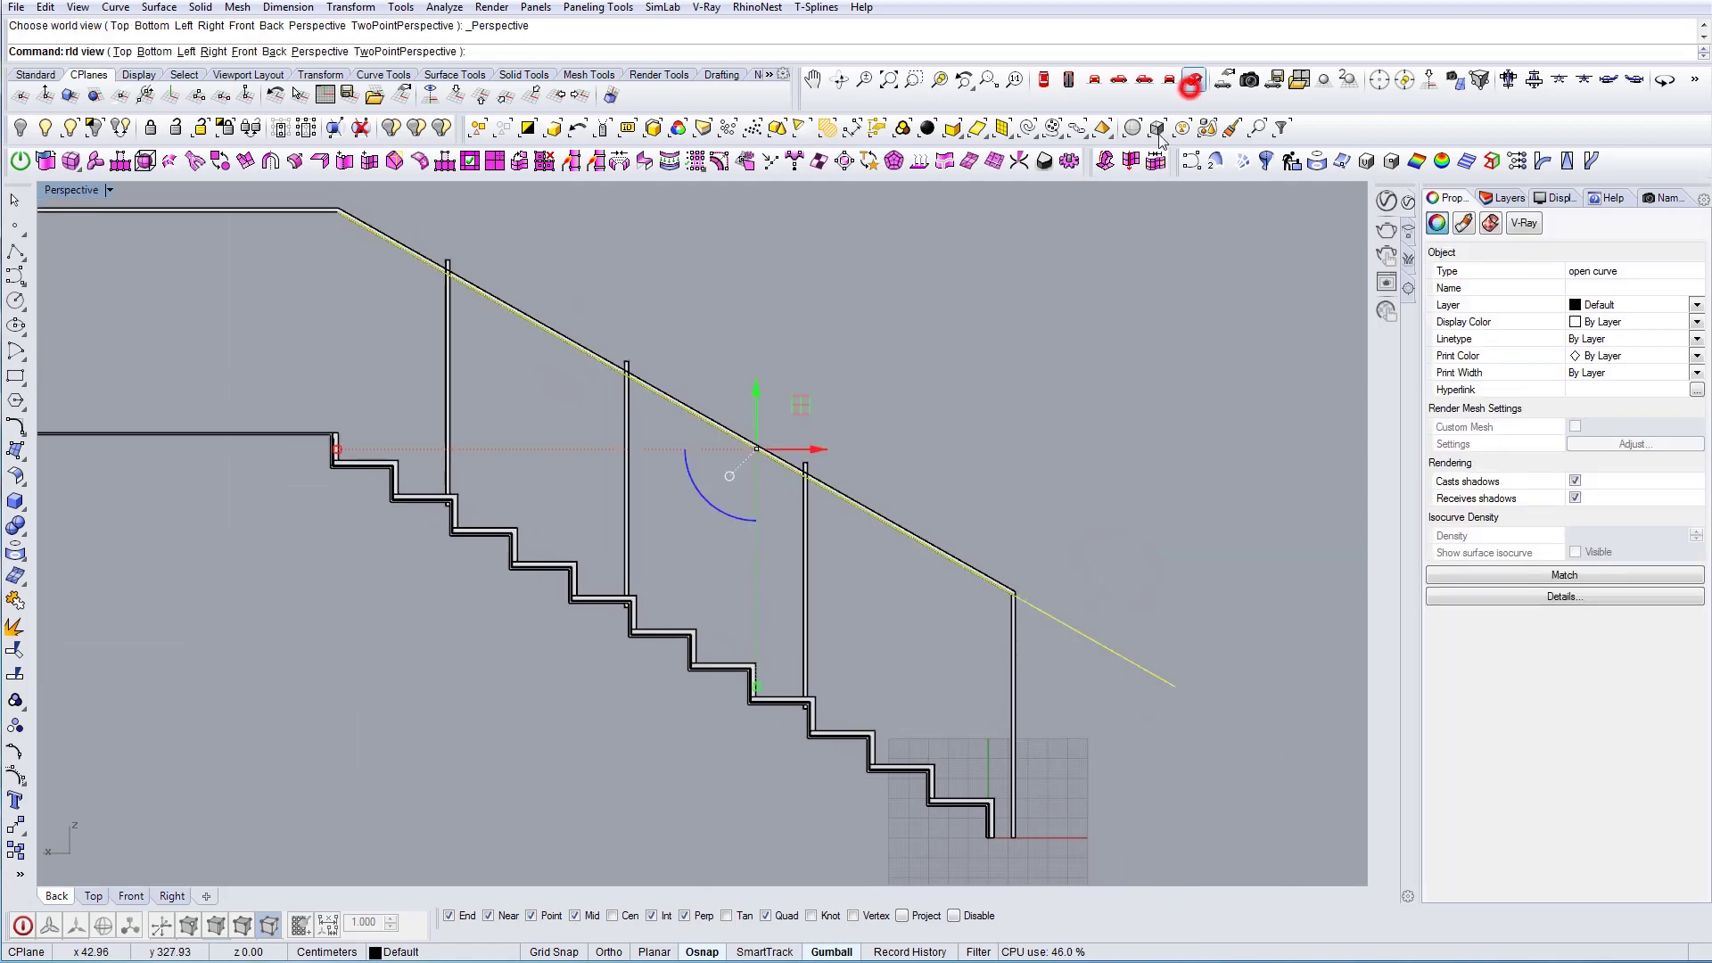
right_click_drag(675, 535, 936, 515)
scroll(700, 515, "up", 10)
right_click_drag(634, 578, 794, 512)
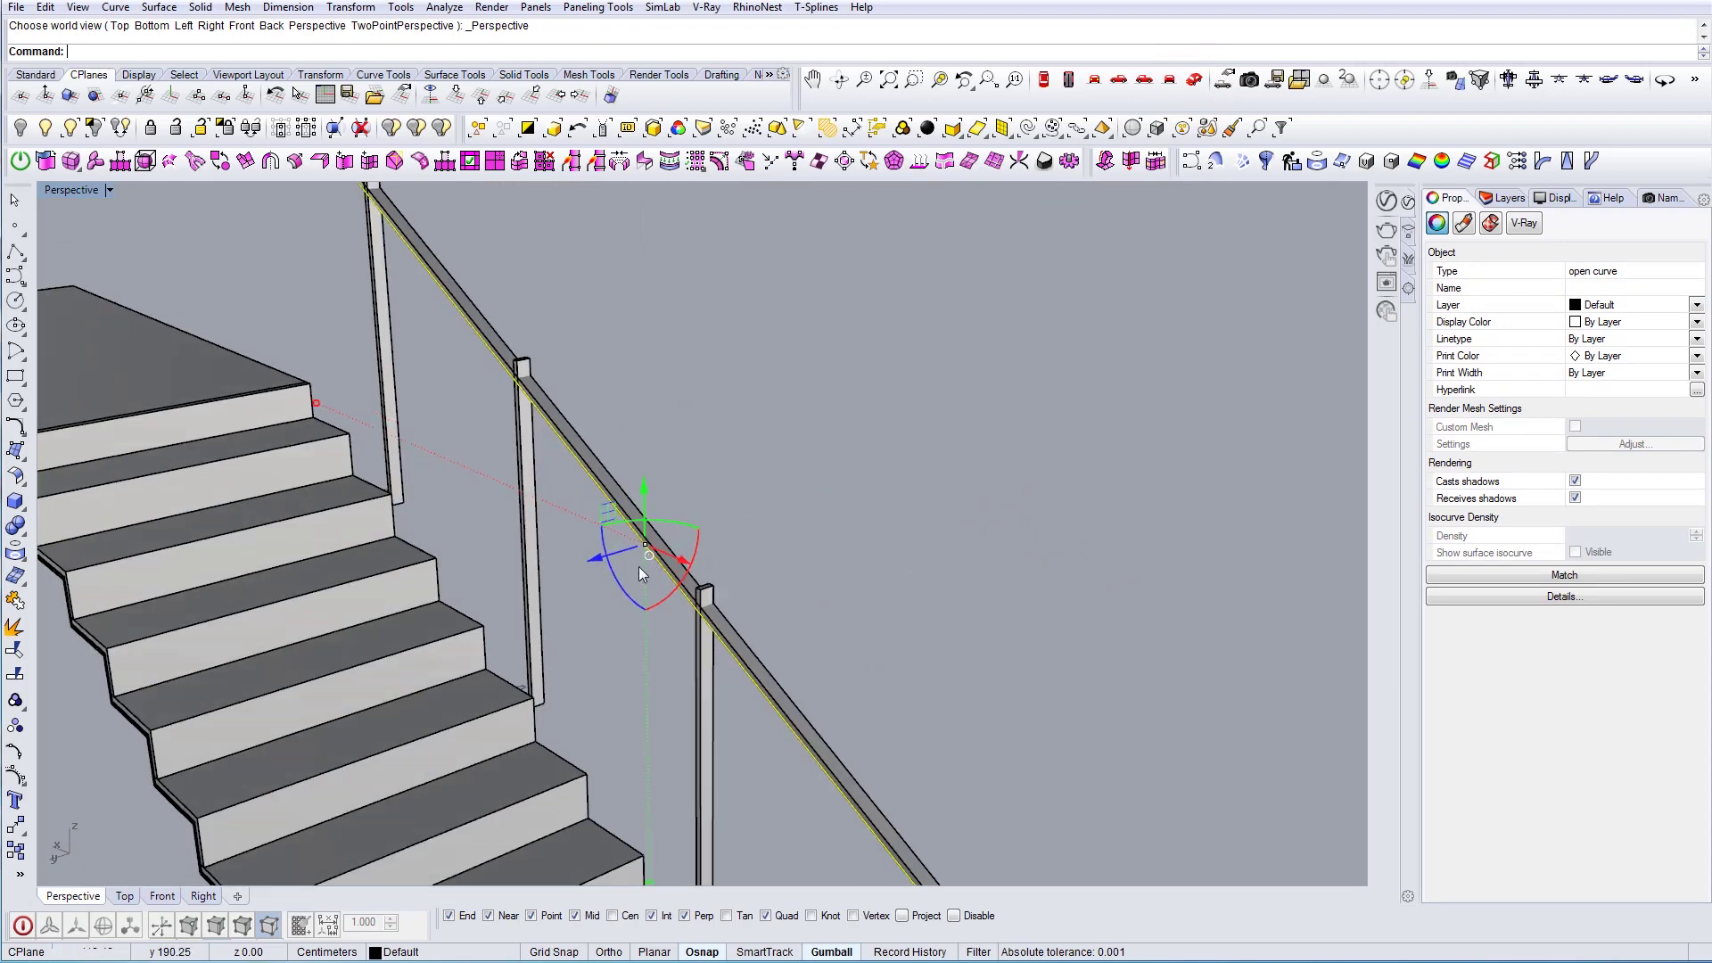
left_click_drag(673, 534, 693, 529)
key("Escape")
Extrude the sloped line horizontally into a cutting surface that passes completely through the intermediate posts
right_click_drag(649, 604, 784, 562)
left_click(772, 569)
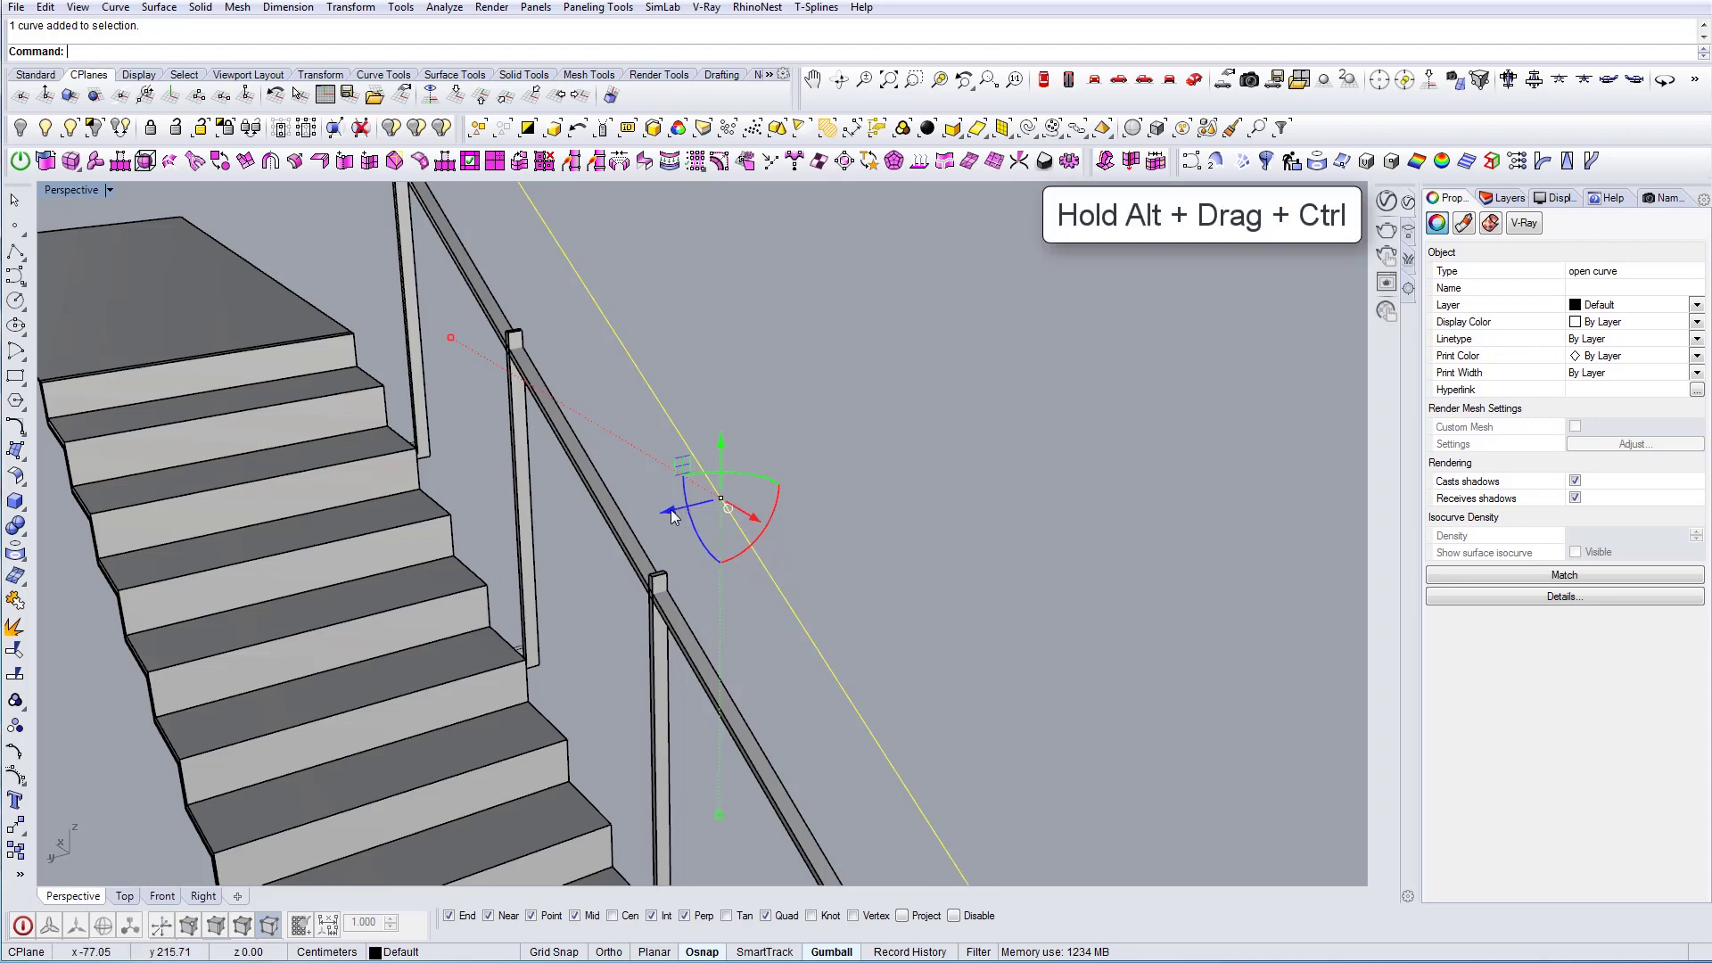
left_click_drag(547, 567, 538, 571)
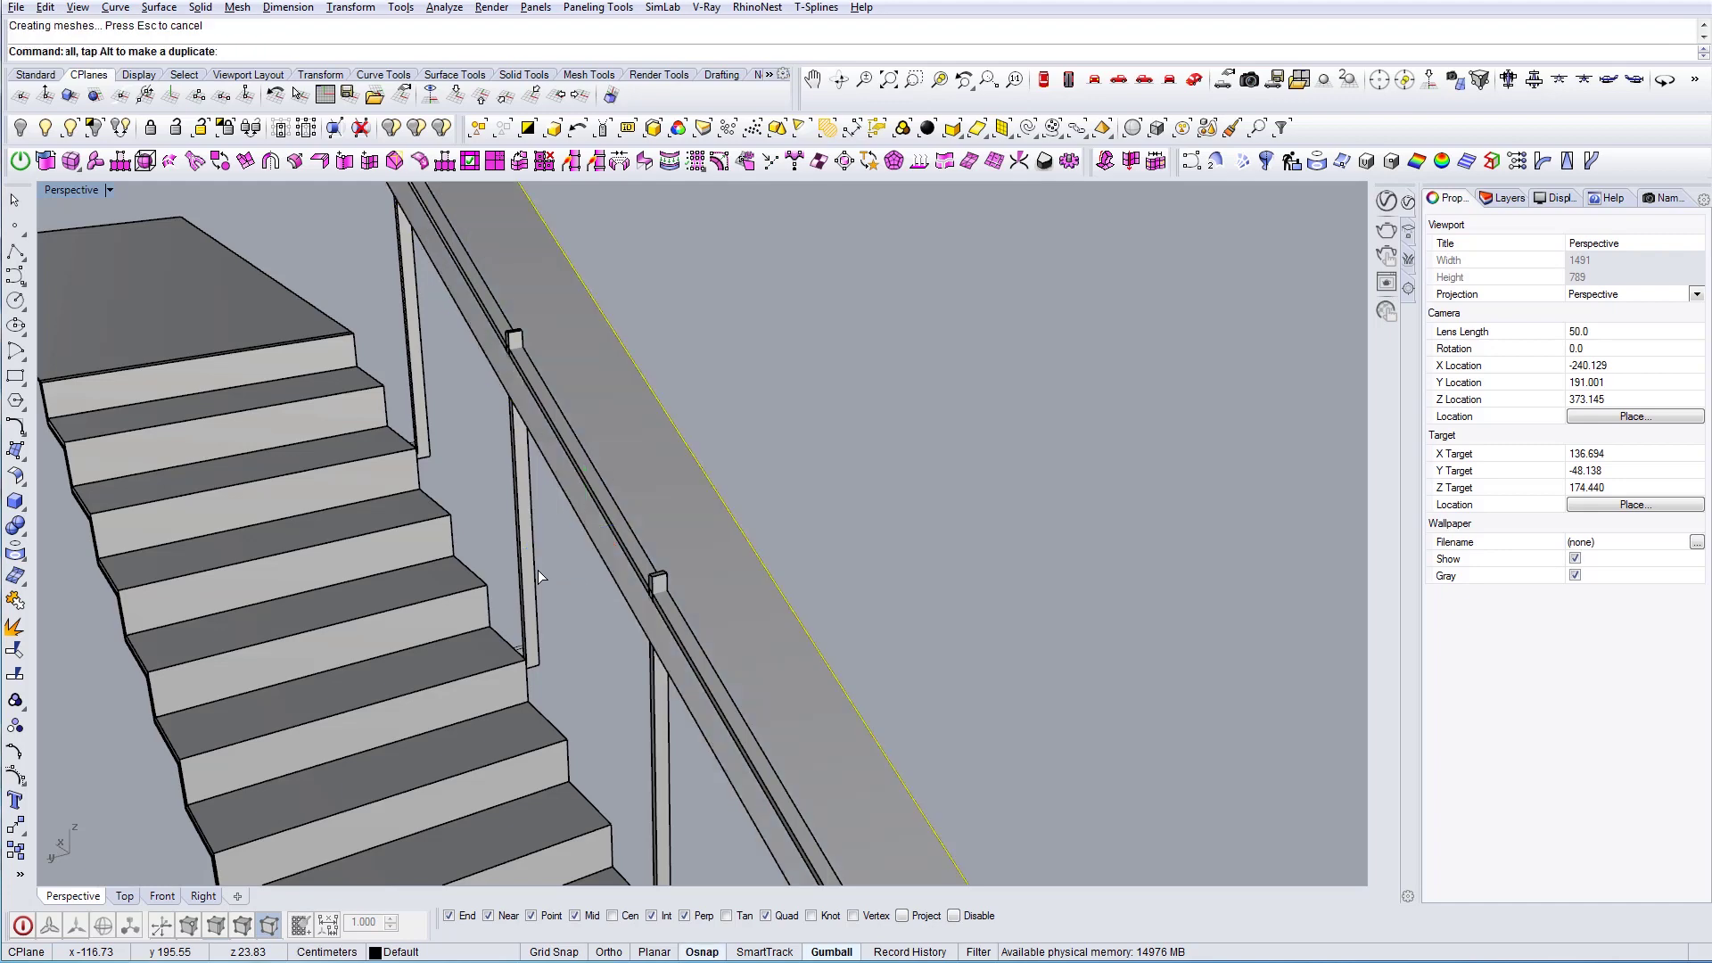
left_click(576, 564)
Boolean-split the three intermediate posts with the sloped cutting surface
right_click_drag(616, 555, 850, 561)
type("B")
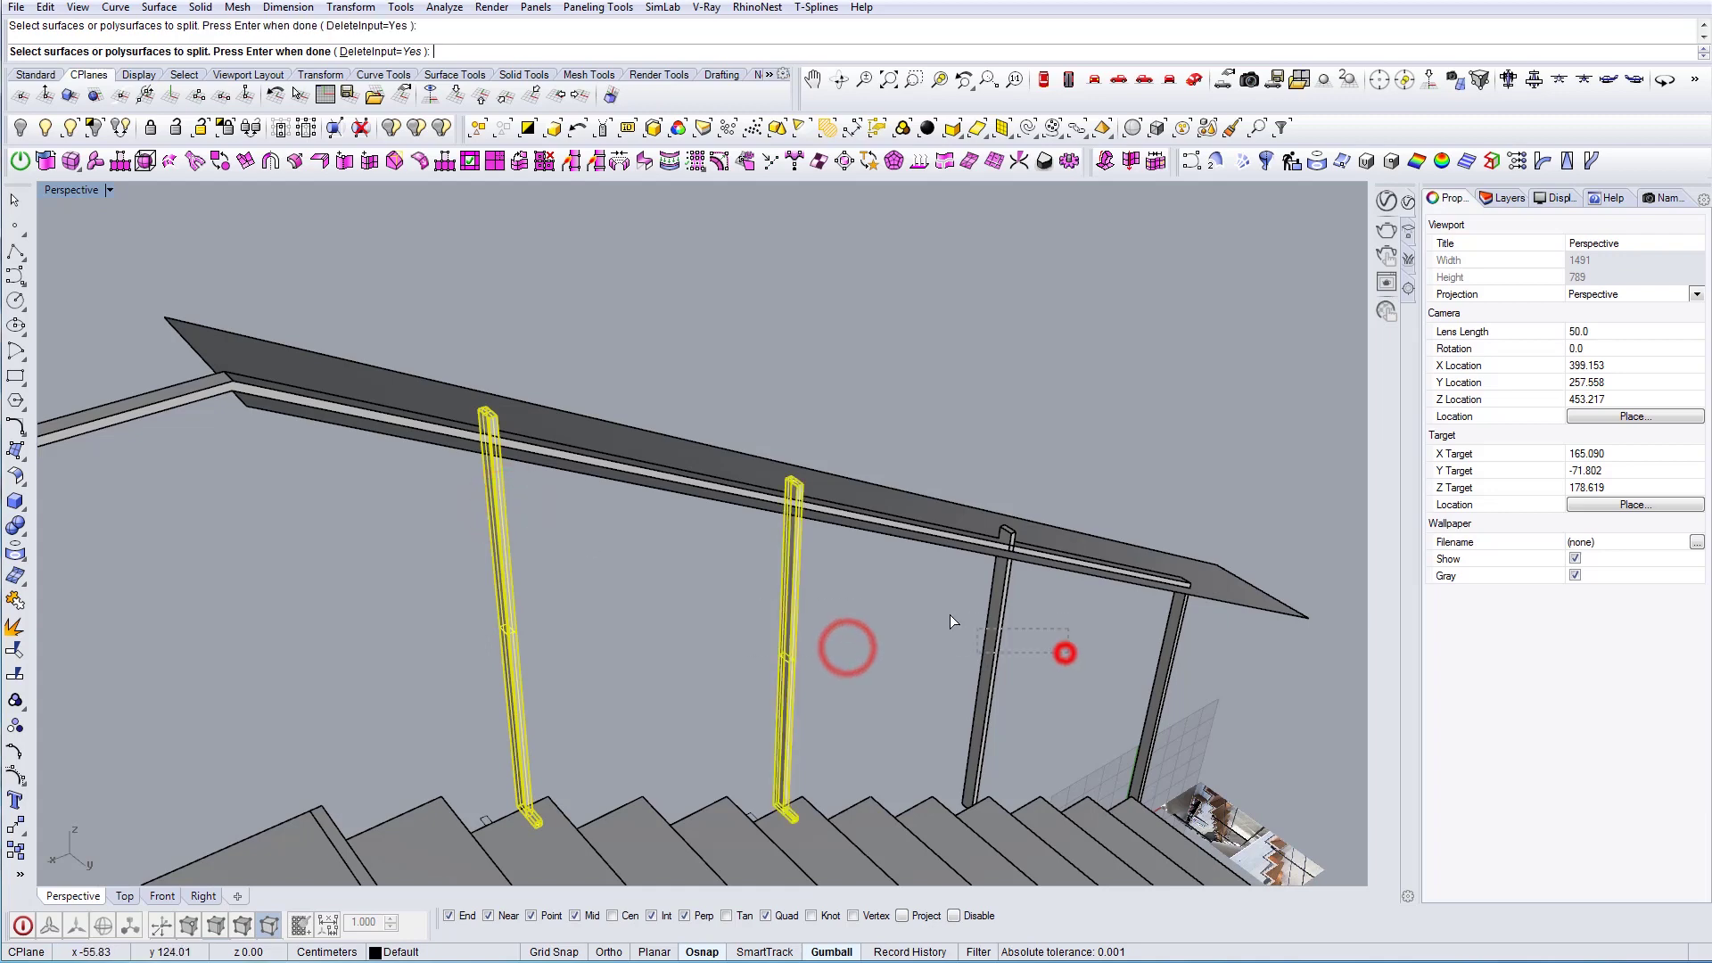
left_click_drag(950, 614, 944, 612)
right_click_drag(1070, 584, 1082, 607)
key("Return")
left_click(1222, 569)
right_click(1223, 570)
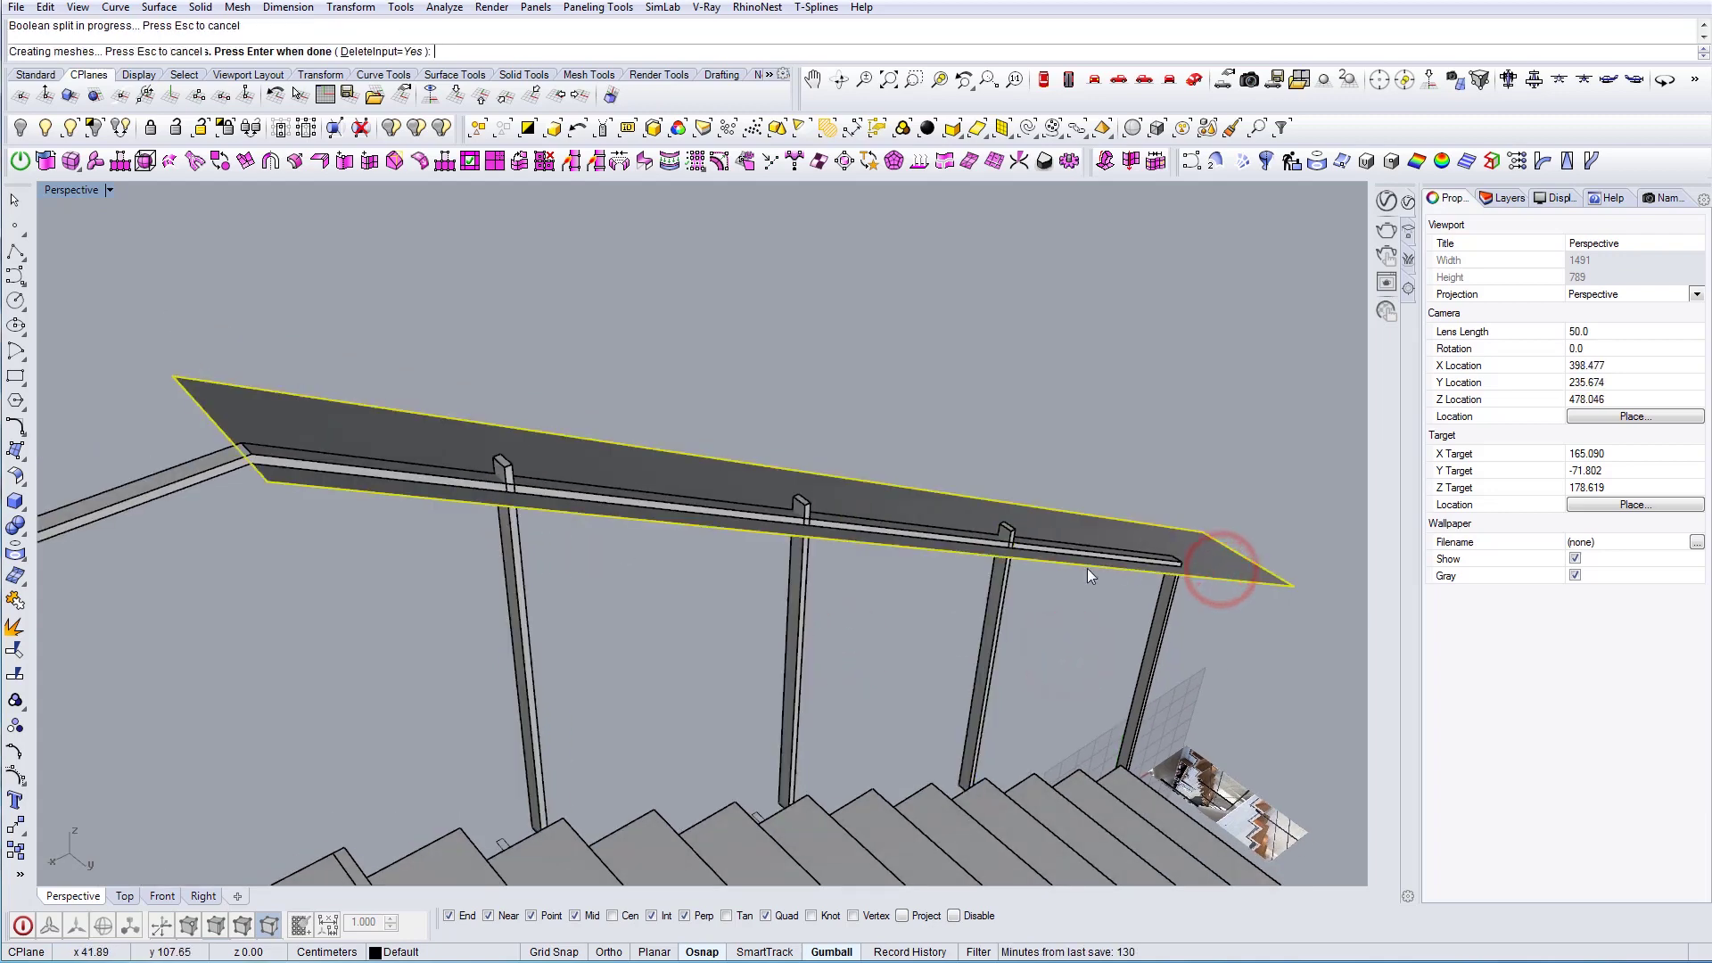
Delete the three post tops projecting above the handrail, together with the sloped cutting surface and its line
left_click(504, 476)
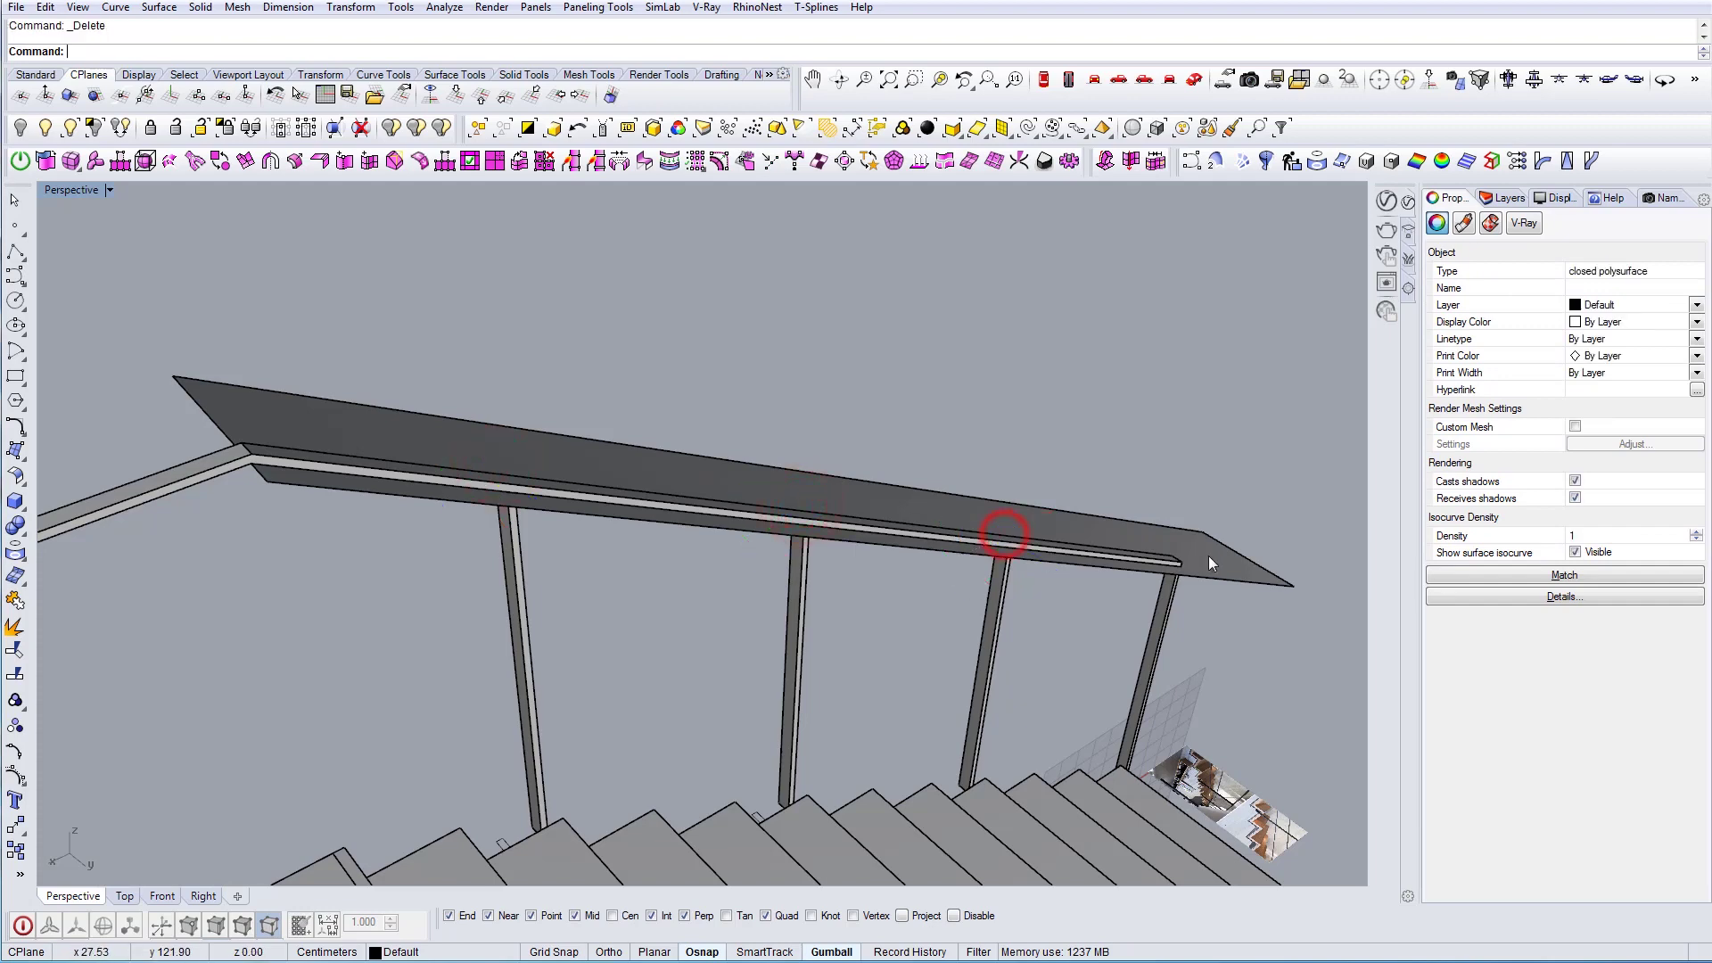
right_click_drag(1207, 556, 974, 569)
left_click_drag(749, 473, 748, 470)
key("Delete")
Set the construction plane to world Top and inspect the trimmed railing along the staircase
scroll(792, 471, "down", 7)
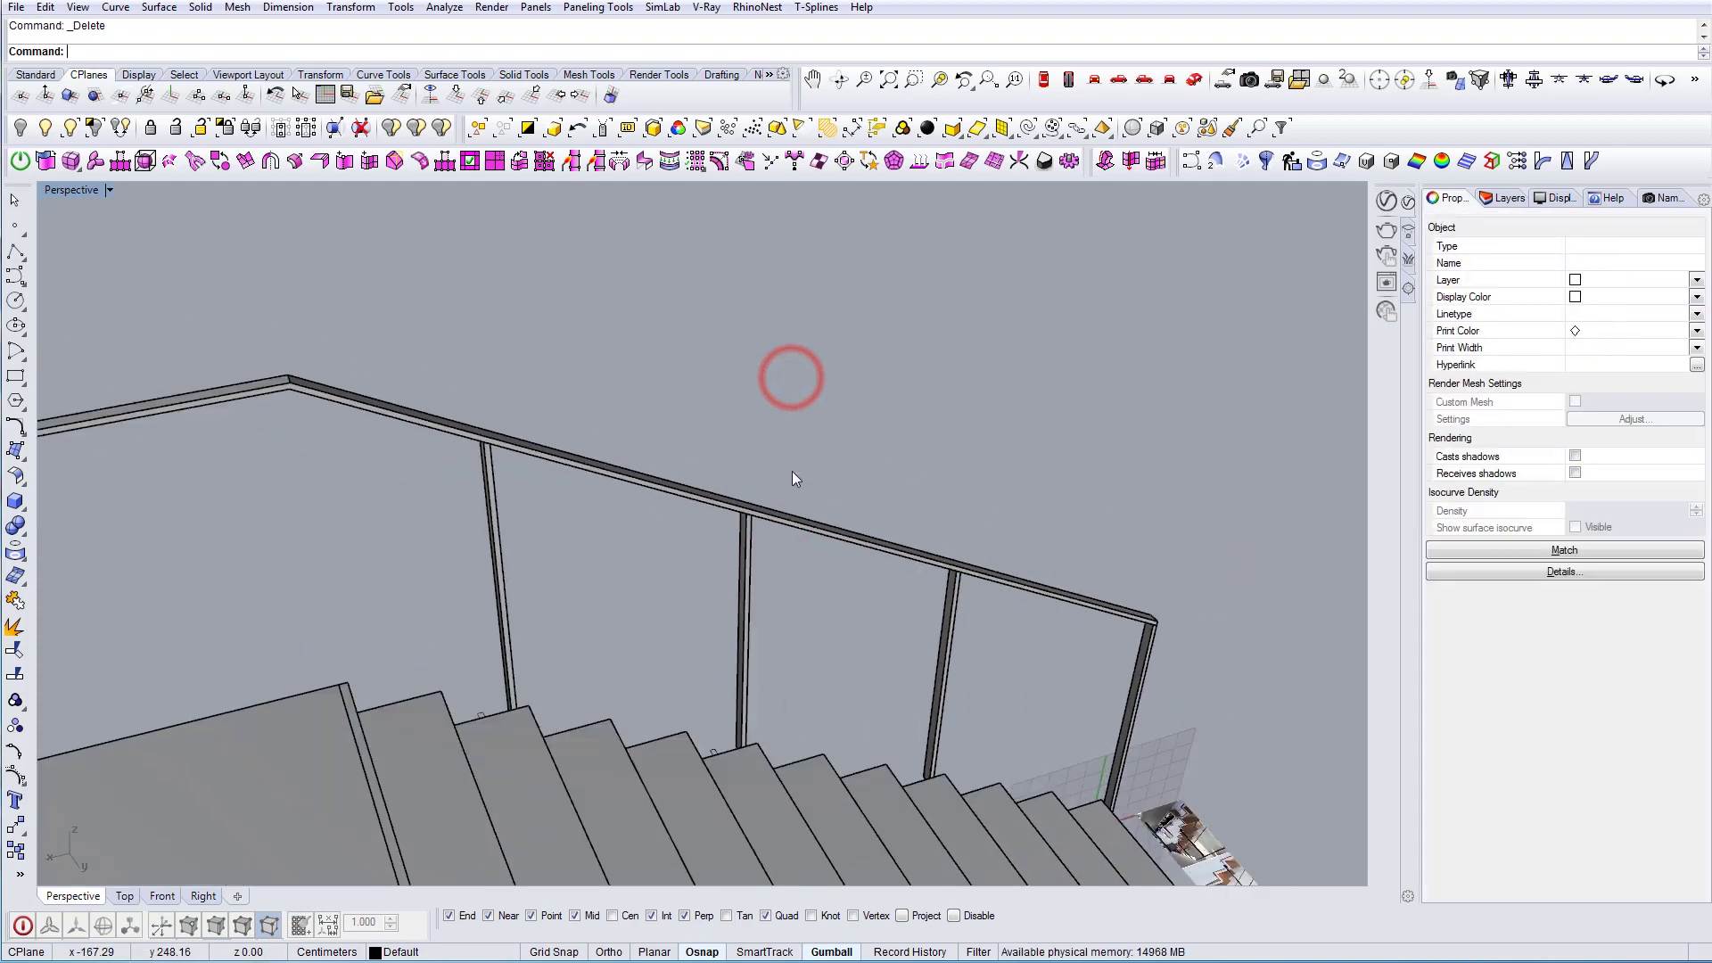
right_click_drag(792, 471, 391, 416)
scroll(703, 597, "up", 4)
right_click_drag(624, 547, 650, 612)
scroll(704, 598, "up", 2)
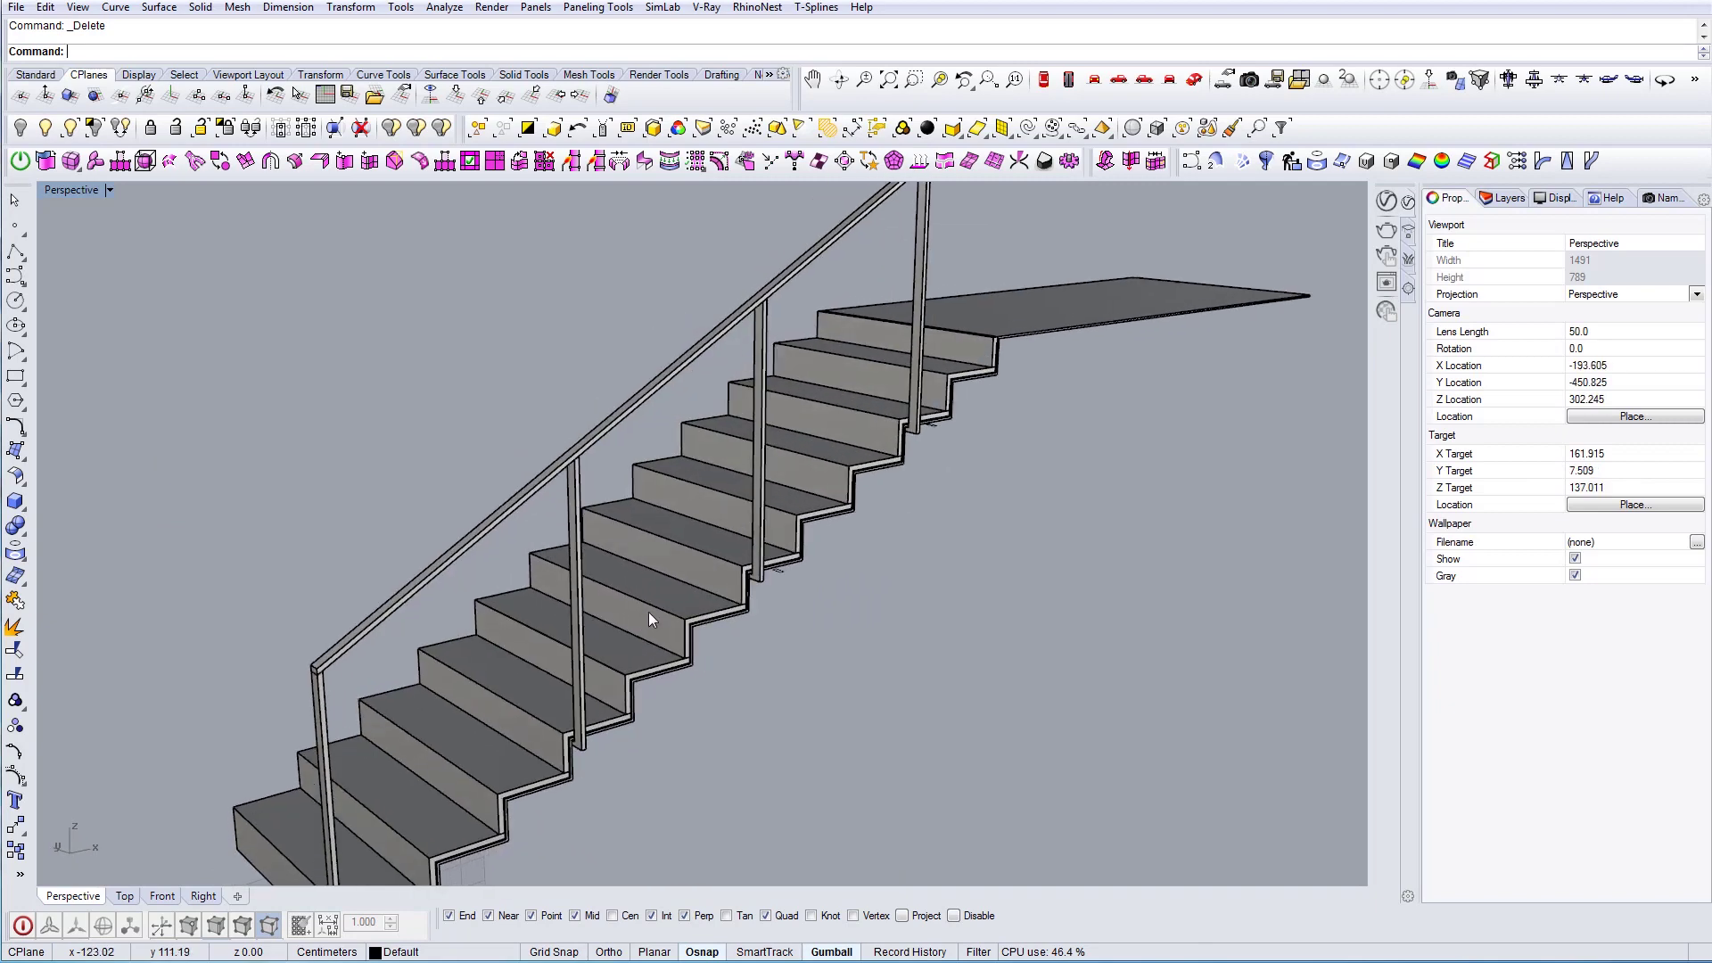
scroll(649, 612, "down", 8)
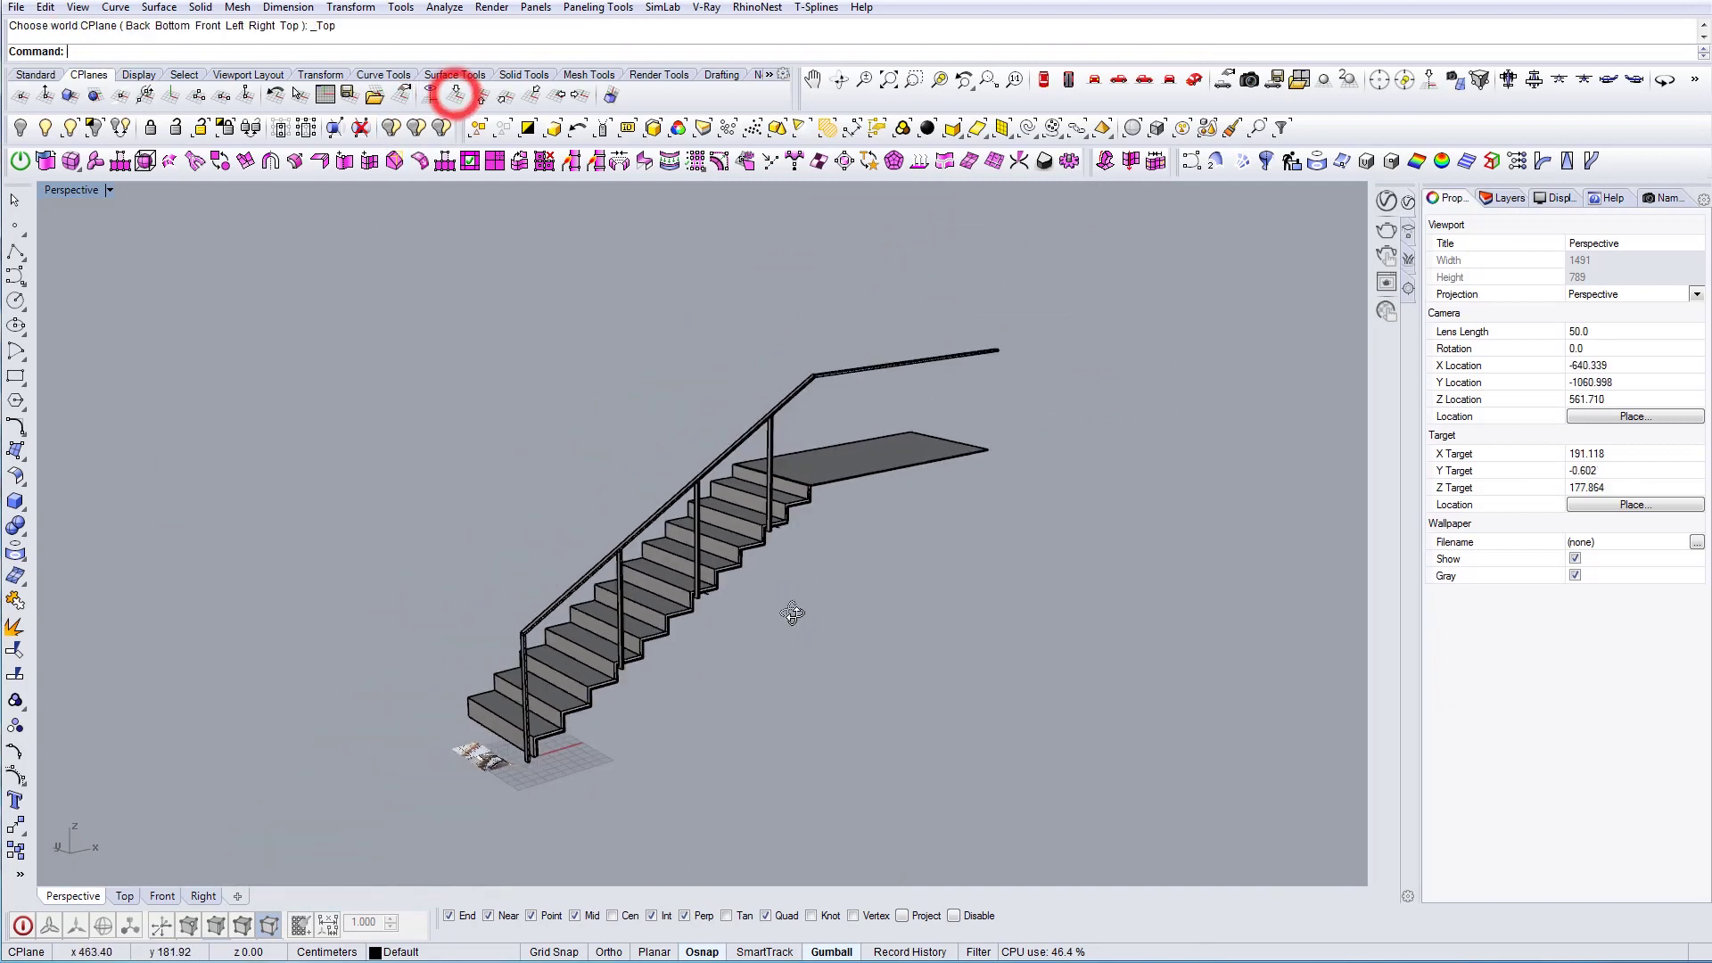
scroll(767, 607, "up", 3)
scroll(700, 621, "up", 1)
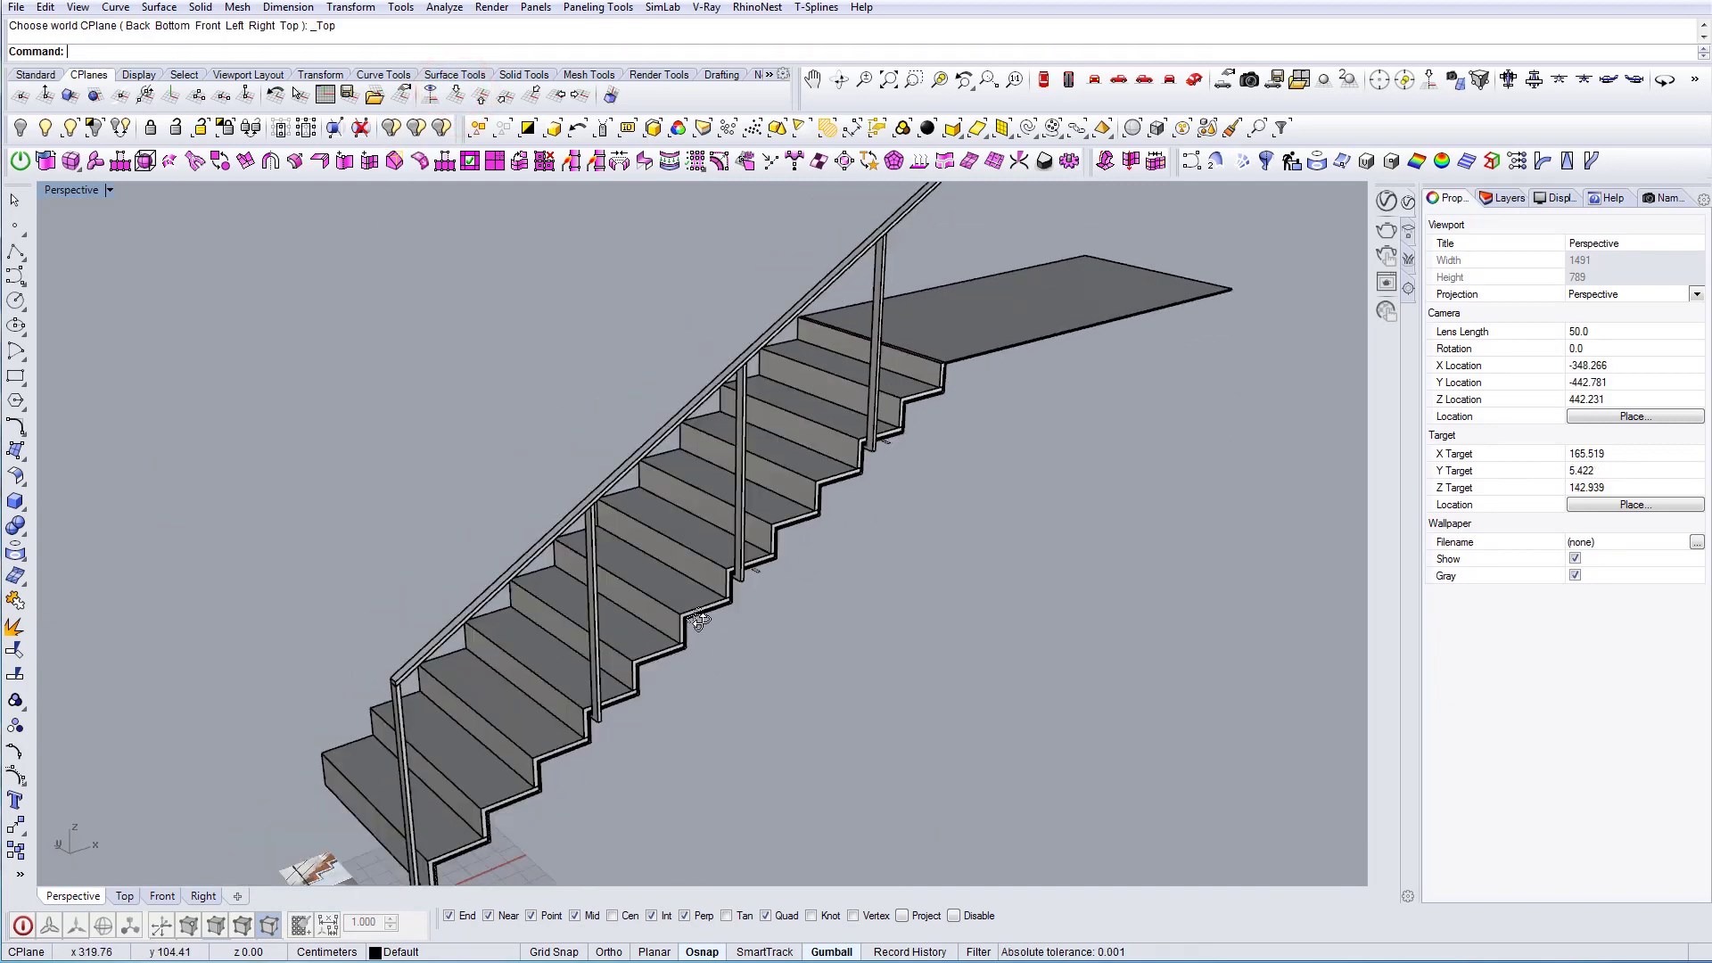
right_click_drag(700, 619, 669, 601)
scroll(536, 591, "up", 4)
scroll(602, 616, "down", 4)
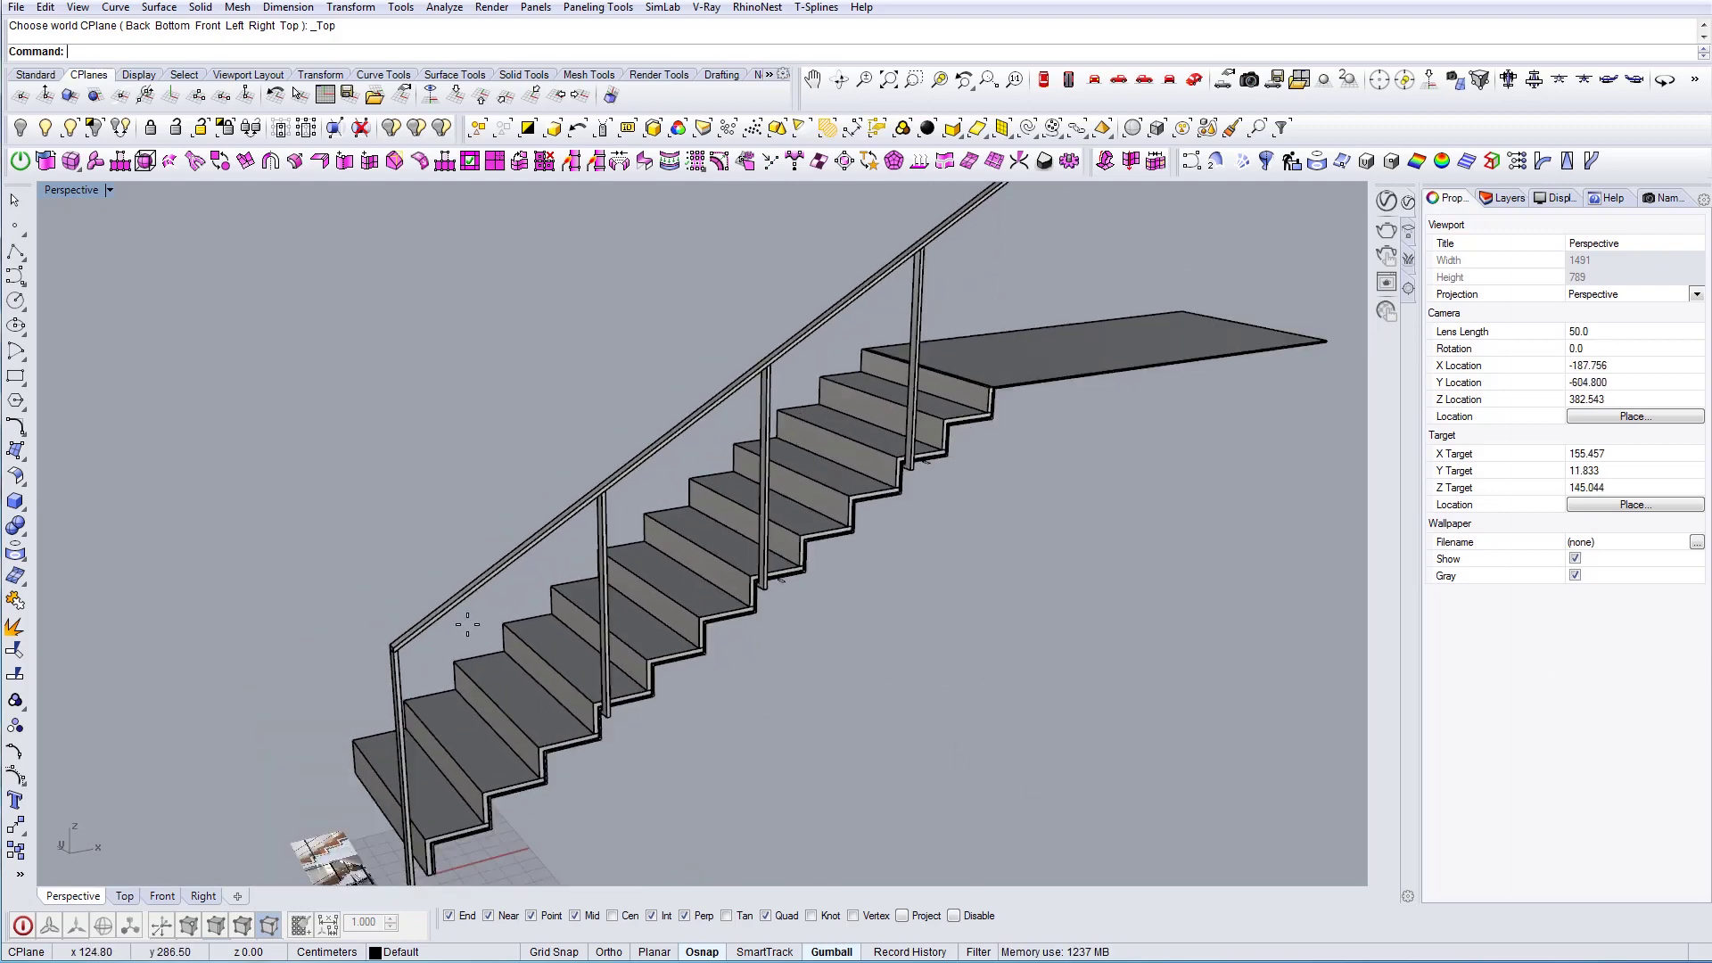
Copy the handrail straight down by about 66 cm to form a lower rail
left_click(463, 590)
key("Escape")
scroll(589, 611, "down", 5)
scroll(612, 586, "up", 5)
right_click_drag(615, 585, 687, 432)
left_click(598, 539)
left_click_drag(928, 328, 925, 456)
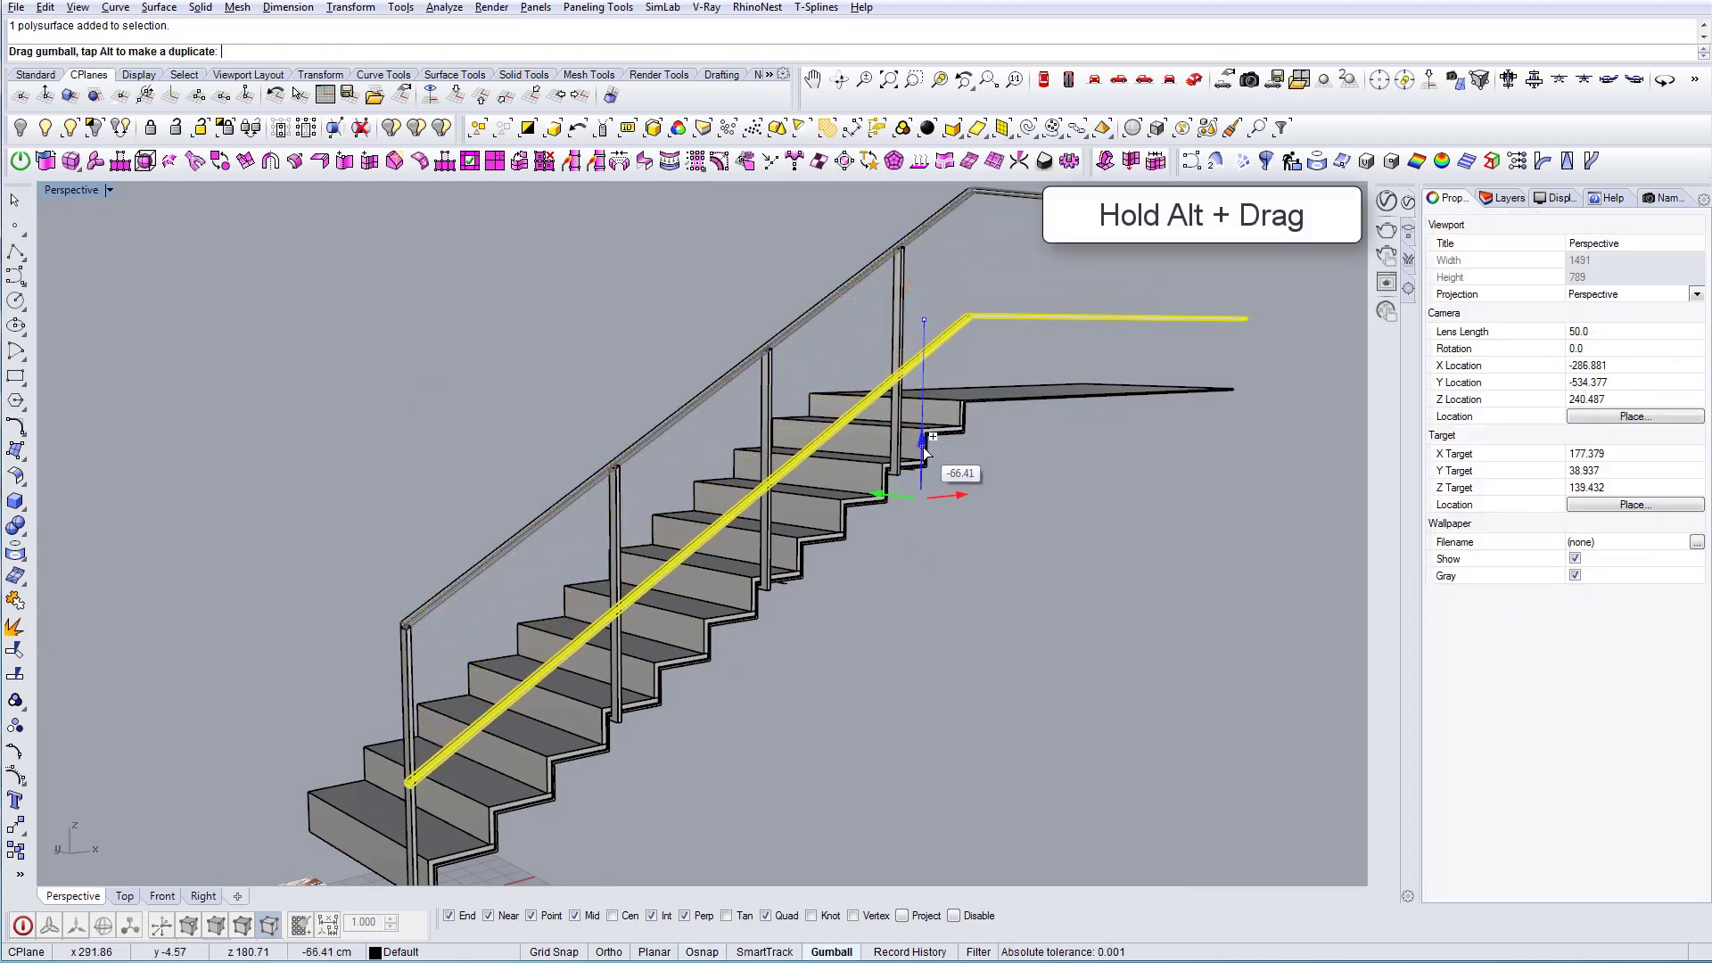
key("Escape")
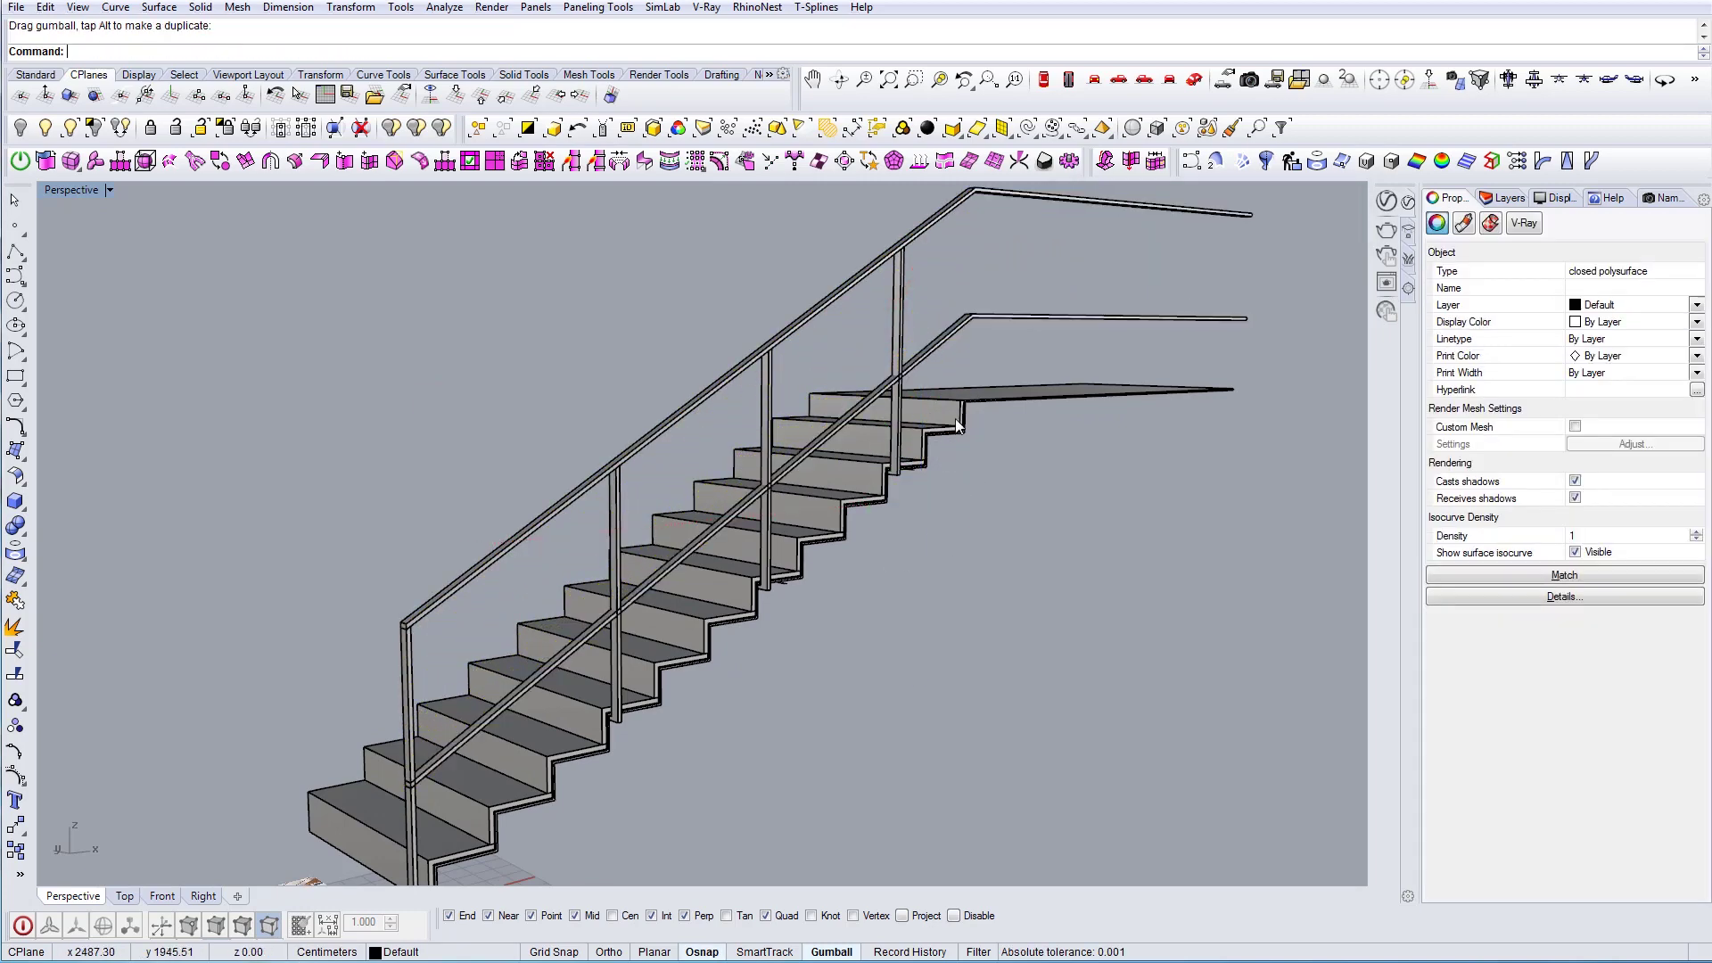
Copy the lower rail a short distance straight down to form a second parallel rail
scroll(863, 413, "up", 4)
left_click(816, 397)
right_click_drag(875, 456, 899, 425, "shift")
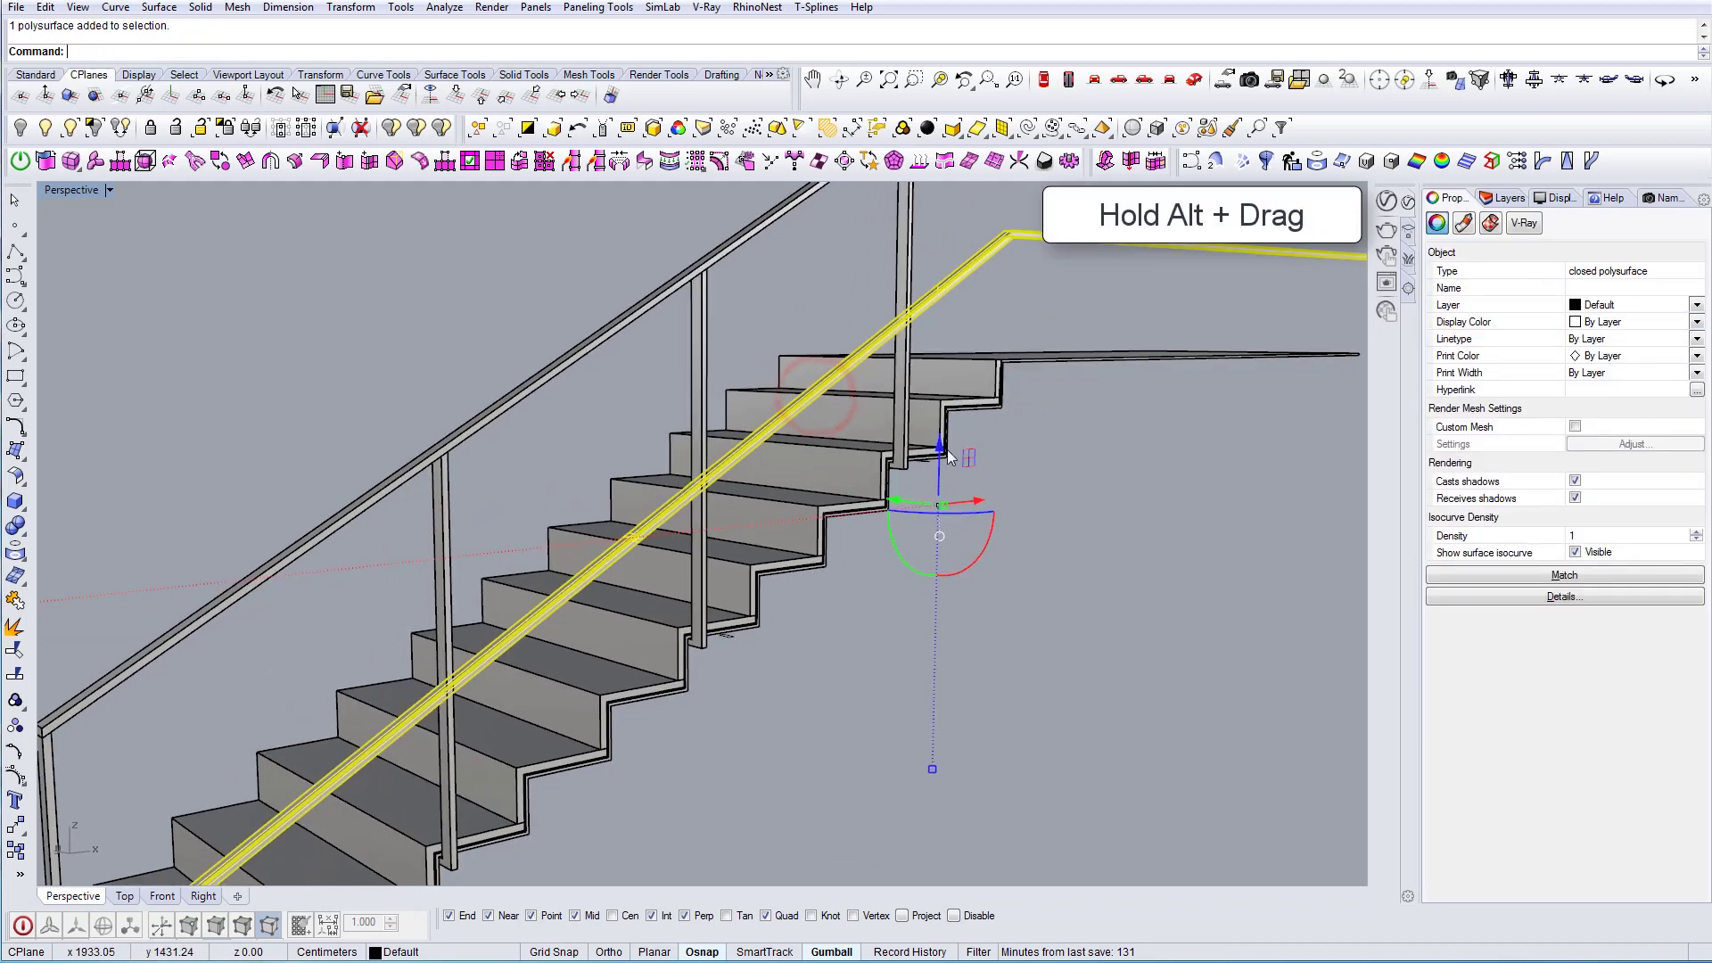
left_click_drag(940, 450, 942, 469, "alt")
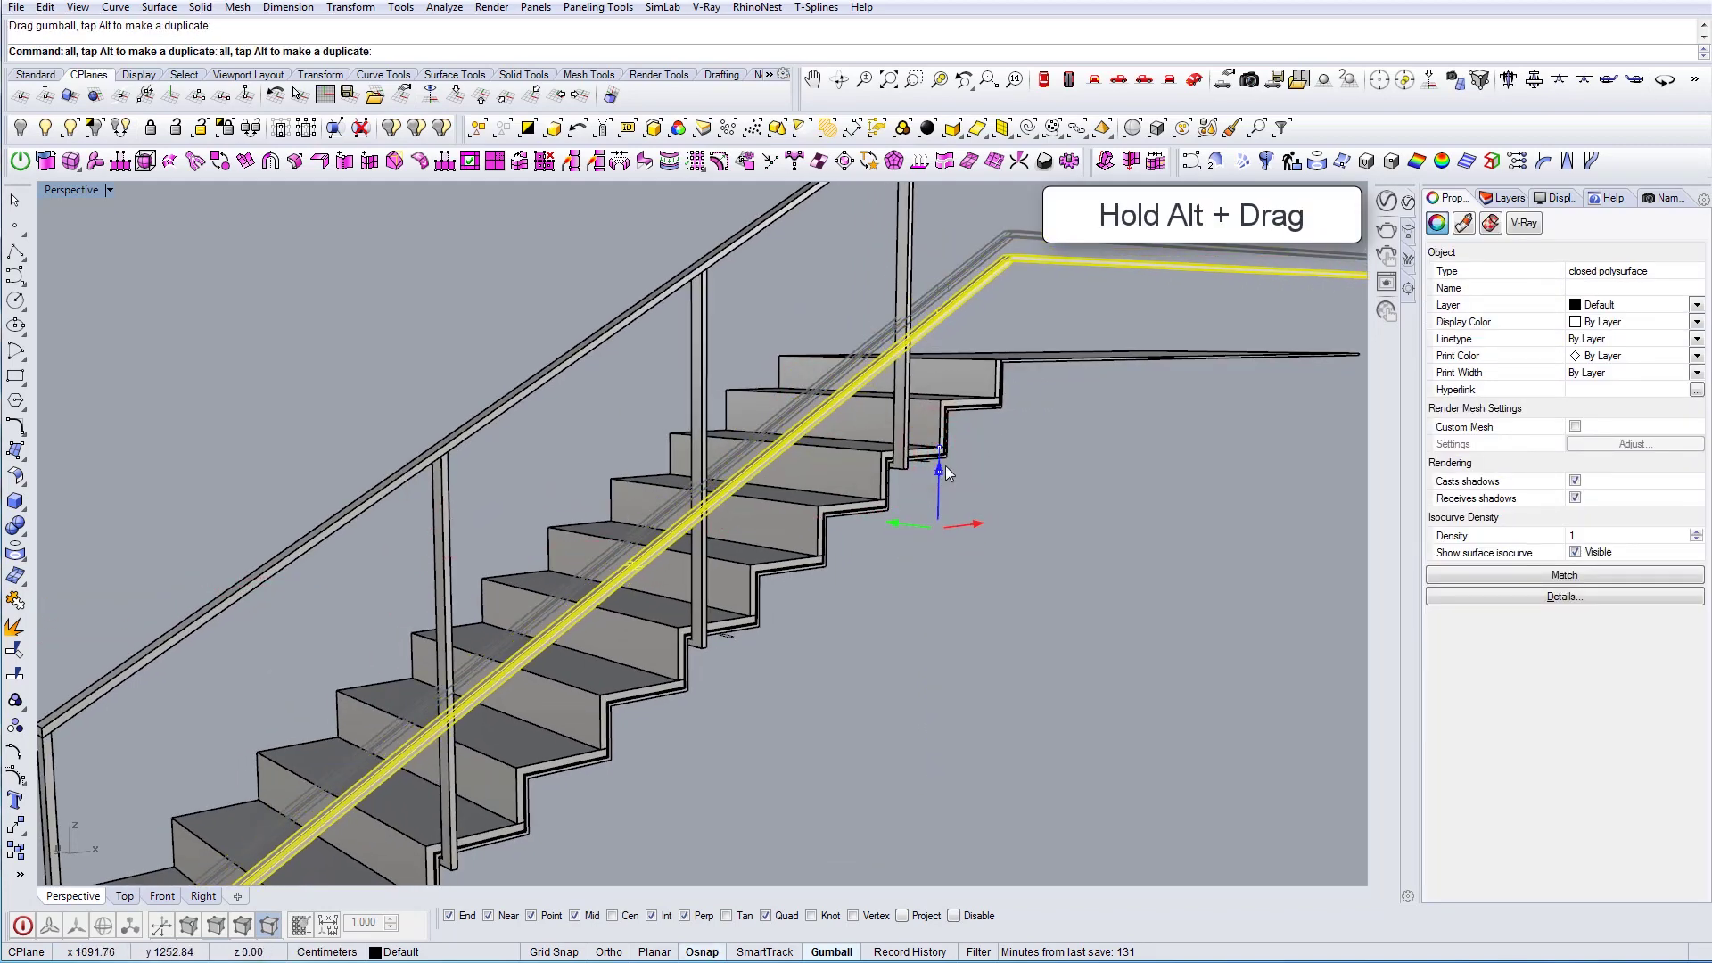
key("Escape")
Scale both lower rails narrower across their width so they are thinner than the posts
right_click_drag(952, 469, 972, 501)
right_click_drag(963, 424, 954, 567, "shift")
right_click_drag(1016, 477, 1042, 444)
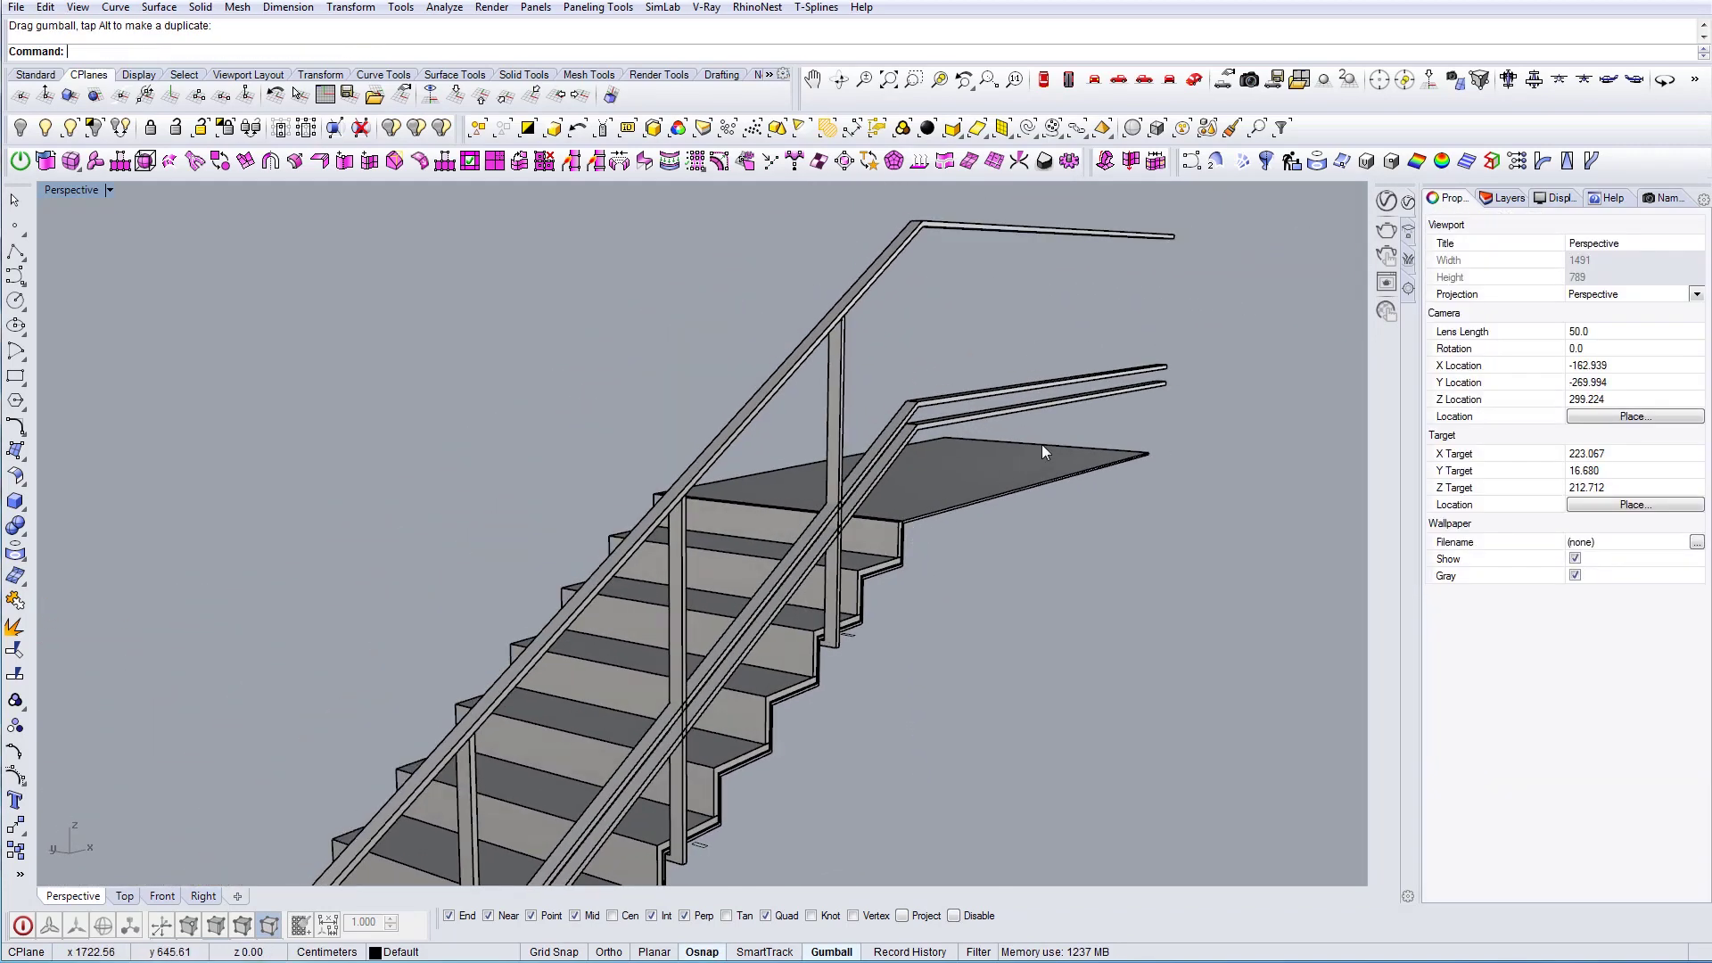
left_click_drag(1100, 364, 1089, 357)
right_click_drag(886, 531, 1039, 343, "shift")
right_click_drag(892, 464, 972, 476)
scroll(961, 452, "up", 4)
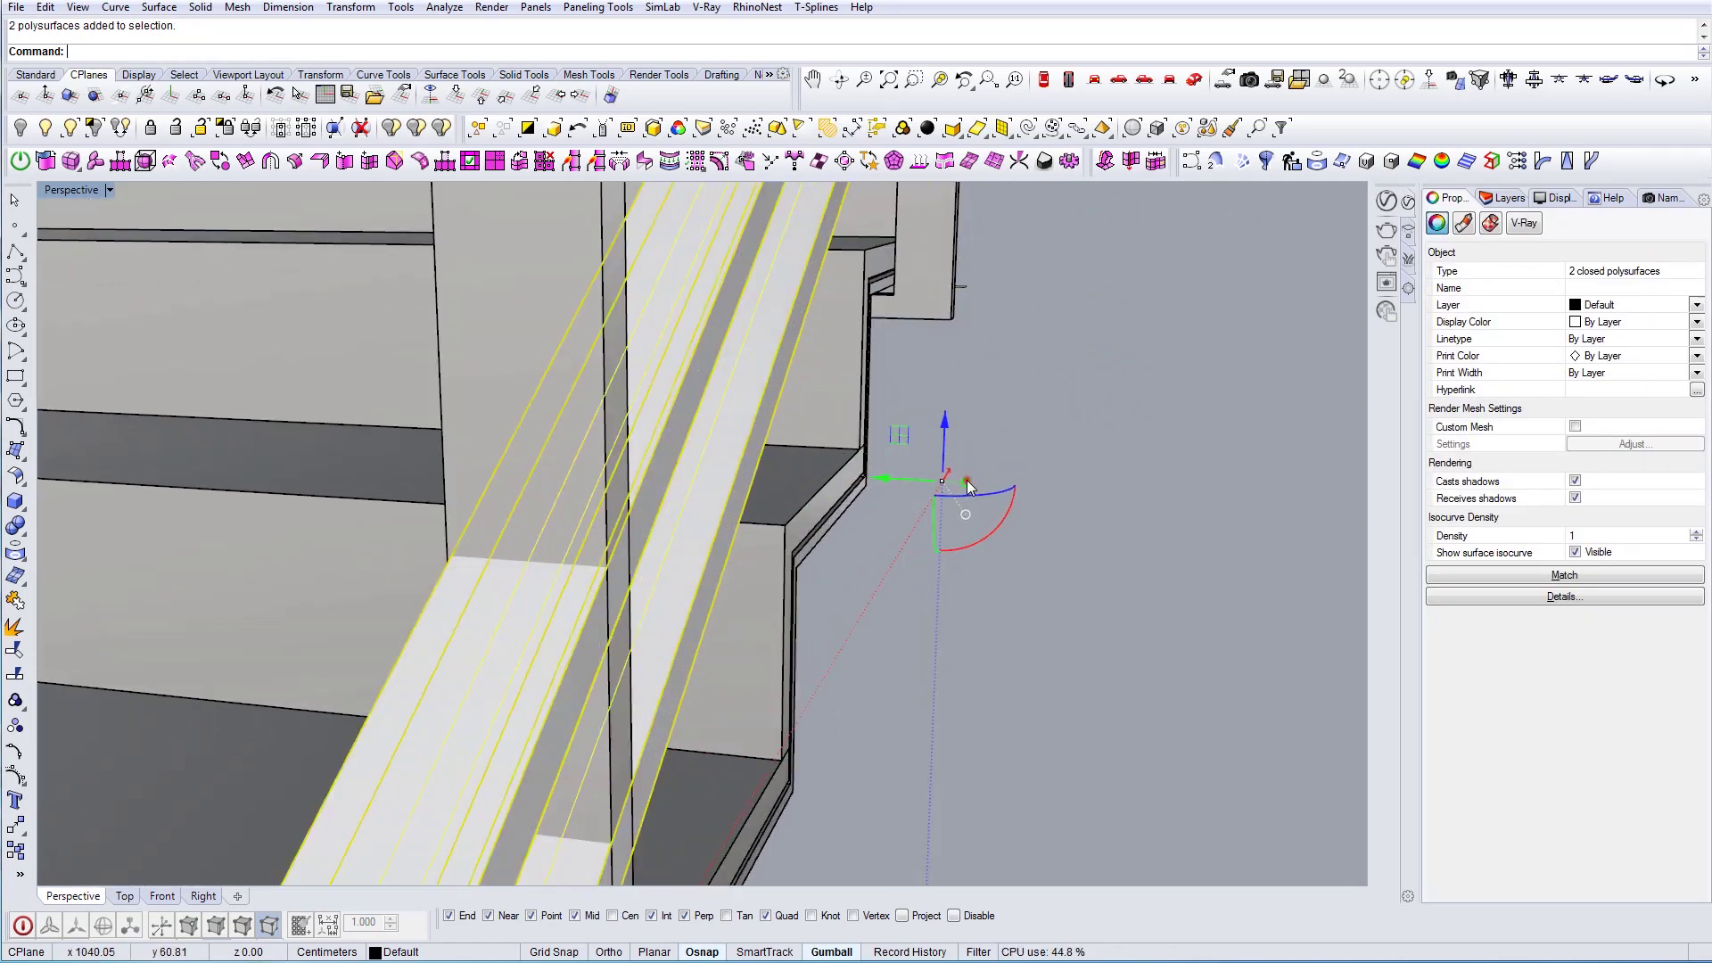
left_click_drag(963, 479, 952, 482)
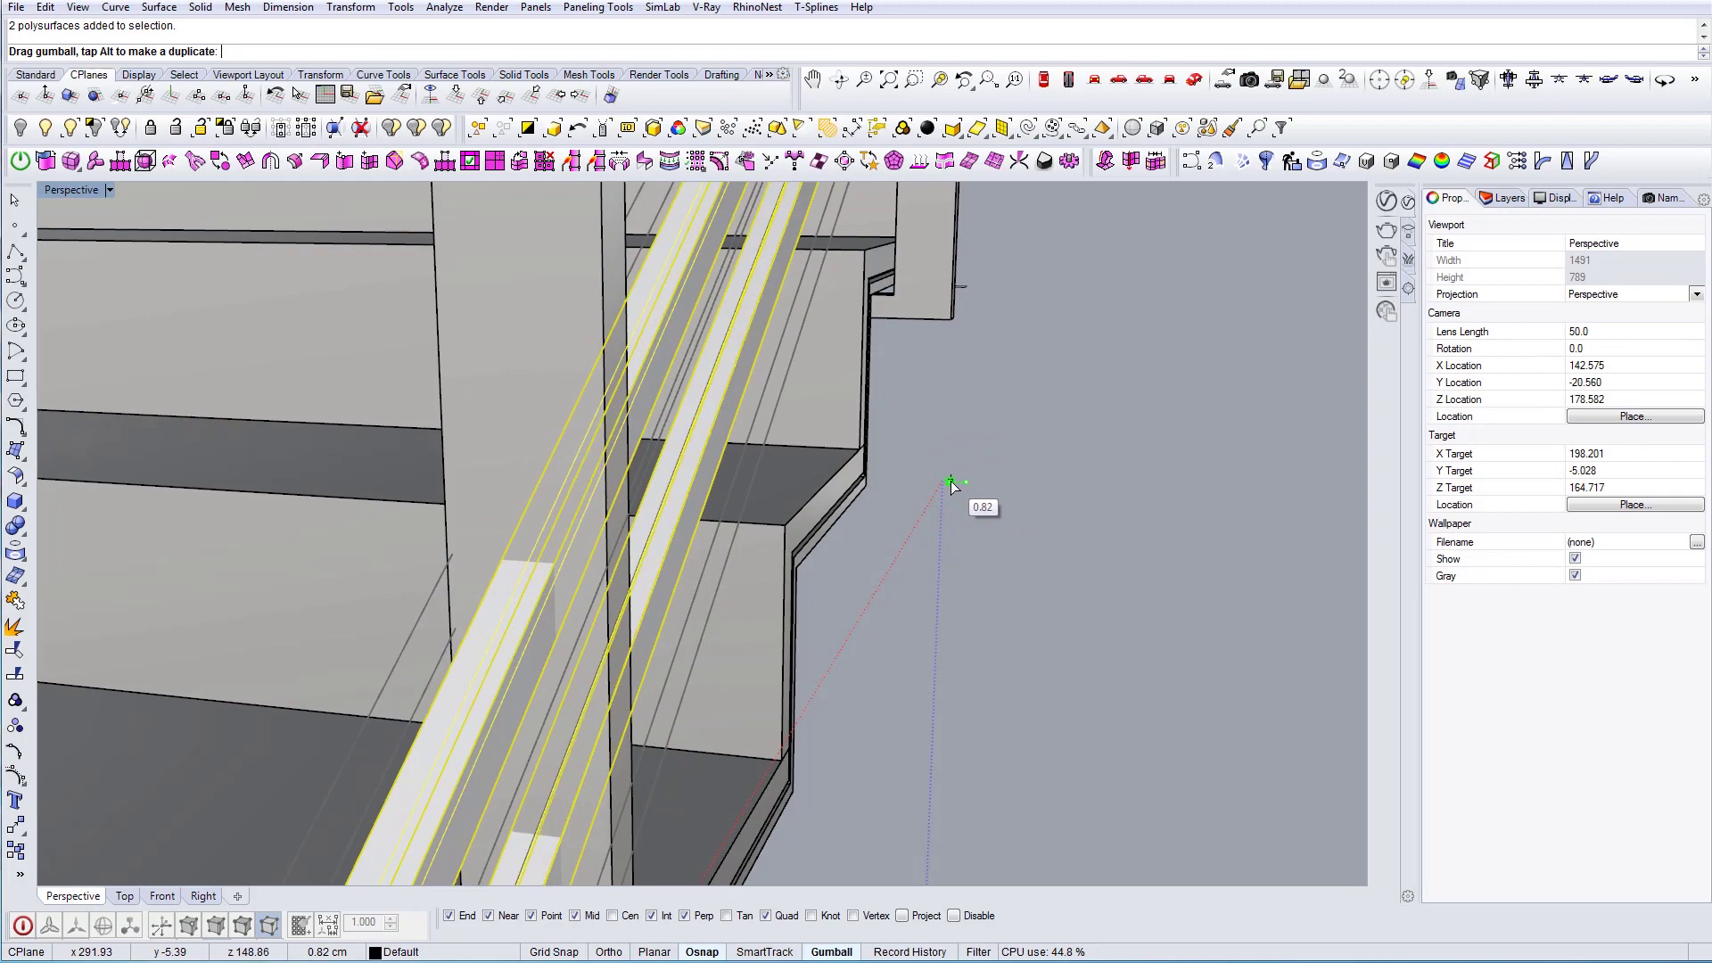
key("Escape")
Examine the two thin lower rails along the whole railing and where they meet the bottom end post
scroll(955, 481, "down", 6)
right_click_drag(869, 499, 762, 548)
scroll(852, 446, "down", 7)
scroll(877, 469, "up", 4)
scroll(762, 547, "down", 5)
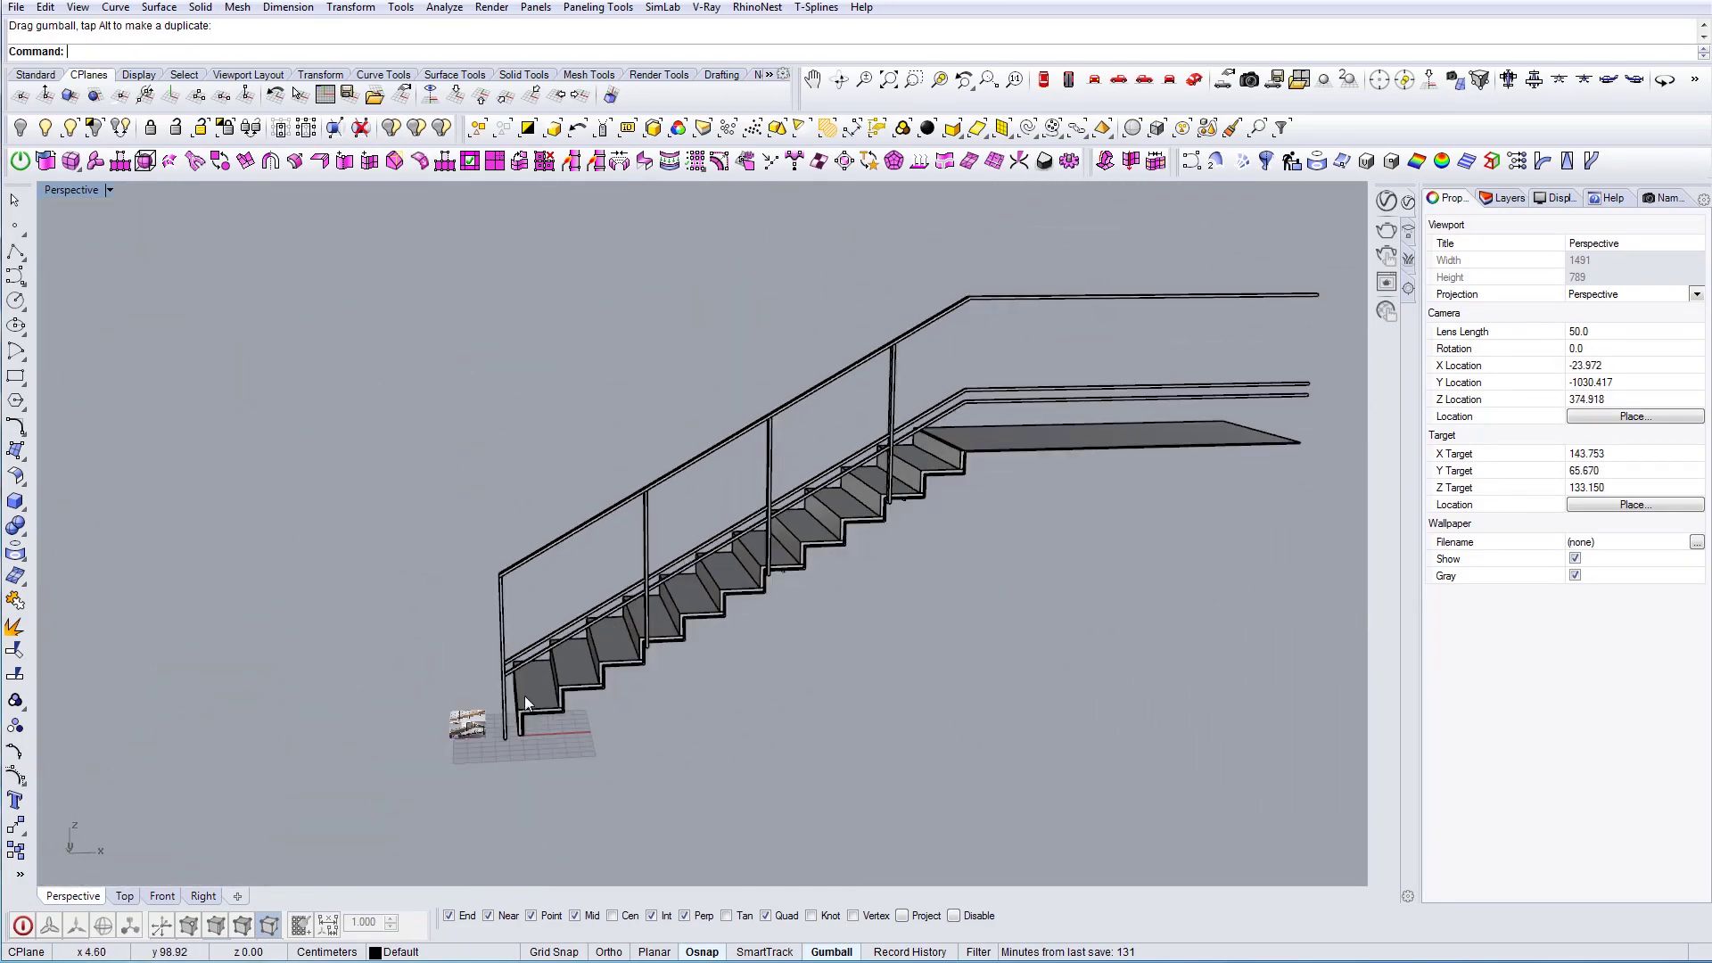
scroll(524, 695, "up", 15)
right_click_drag(524, 696, 629, 663)
scroll(493, 686, "down", 12)
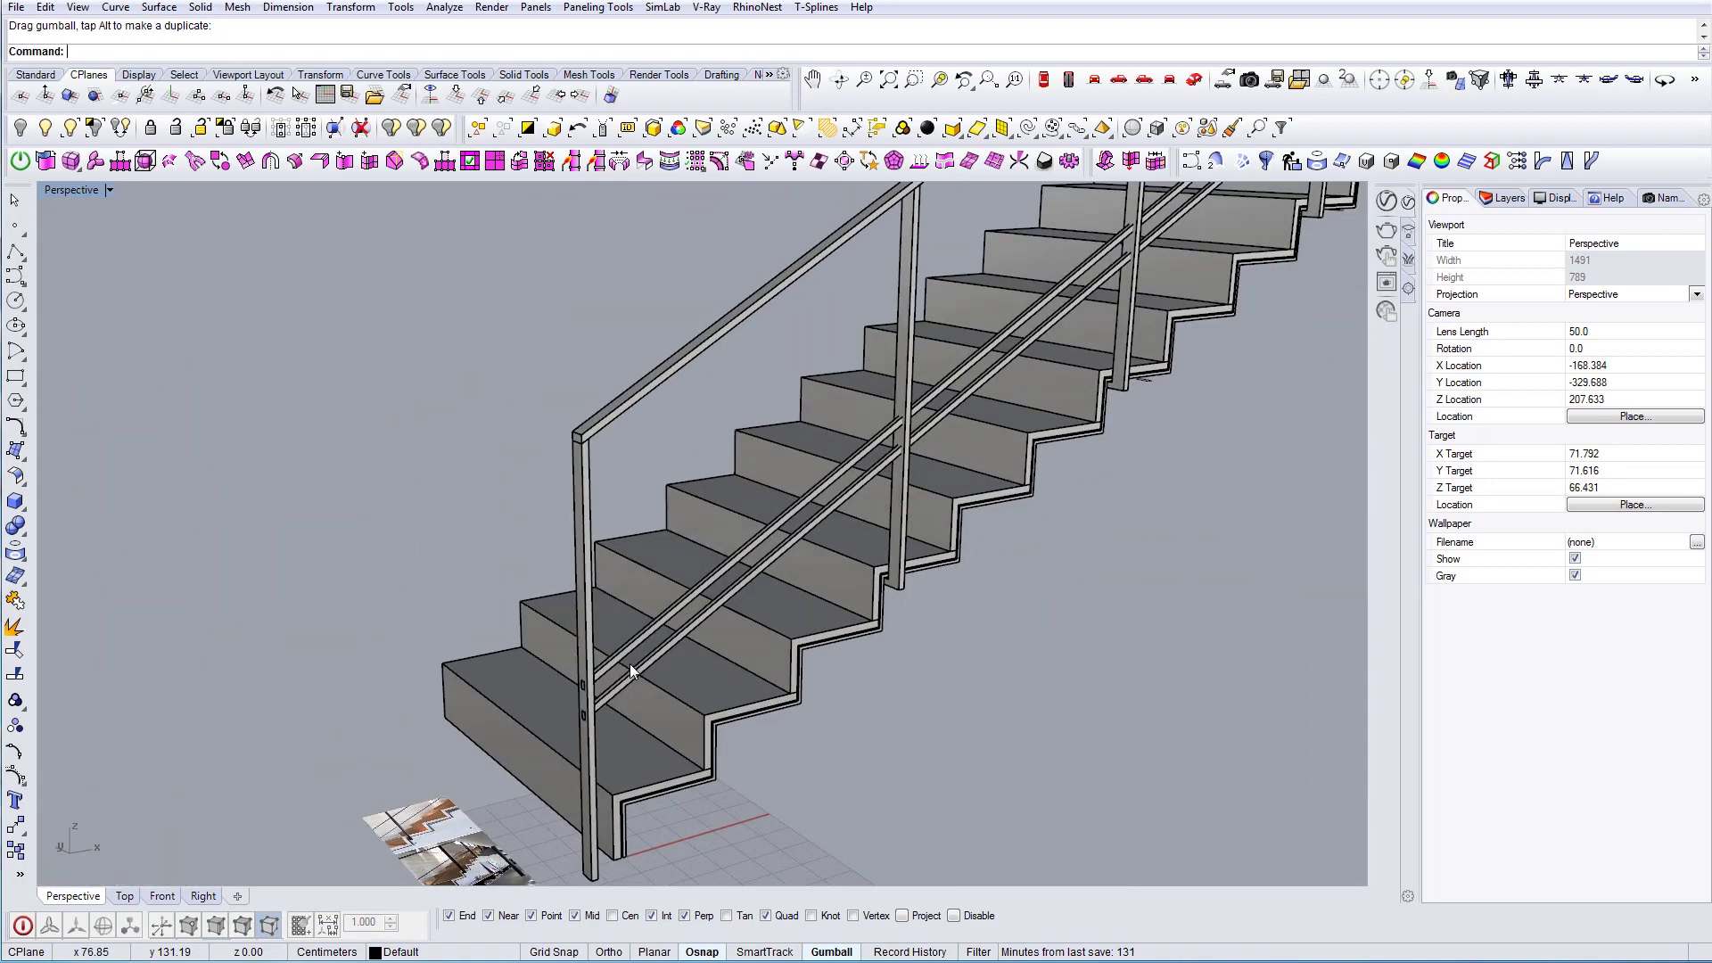
scroll(629, 663, "down", 6)
right_click_drag(834, 545, 781, 667, "shift")
right_click_drag(781, 667, 760, 645)
scroll(842, 701, "up", 3)
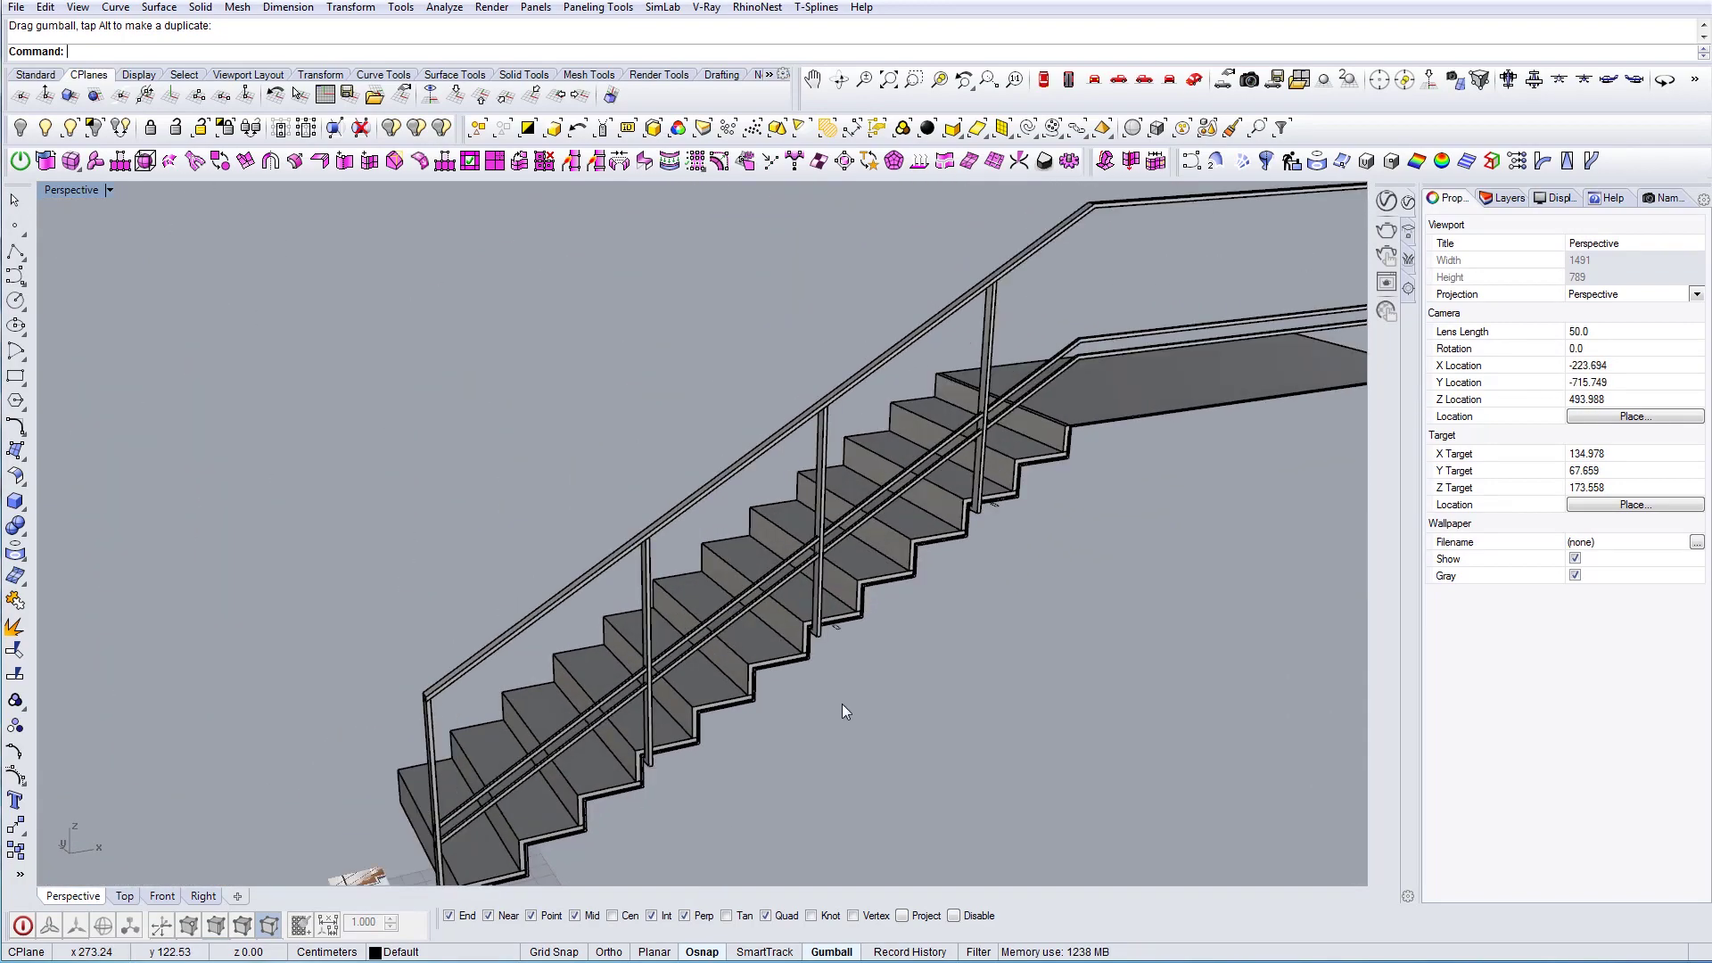
Compare the finished staircase and railing with the reference photos lying beside the lowest step
scroll(842, 700, "down", 7)
right_click_drag(788, 704, 704, 774)
scroll(608, 783, "up", 16)
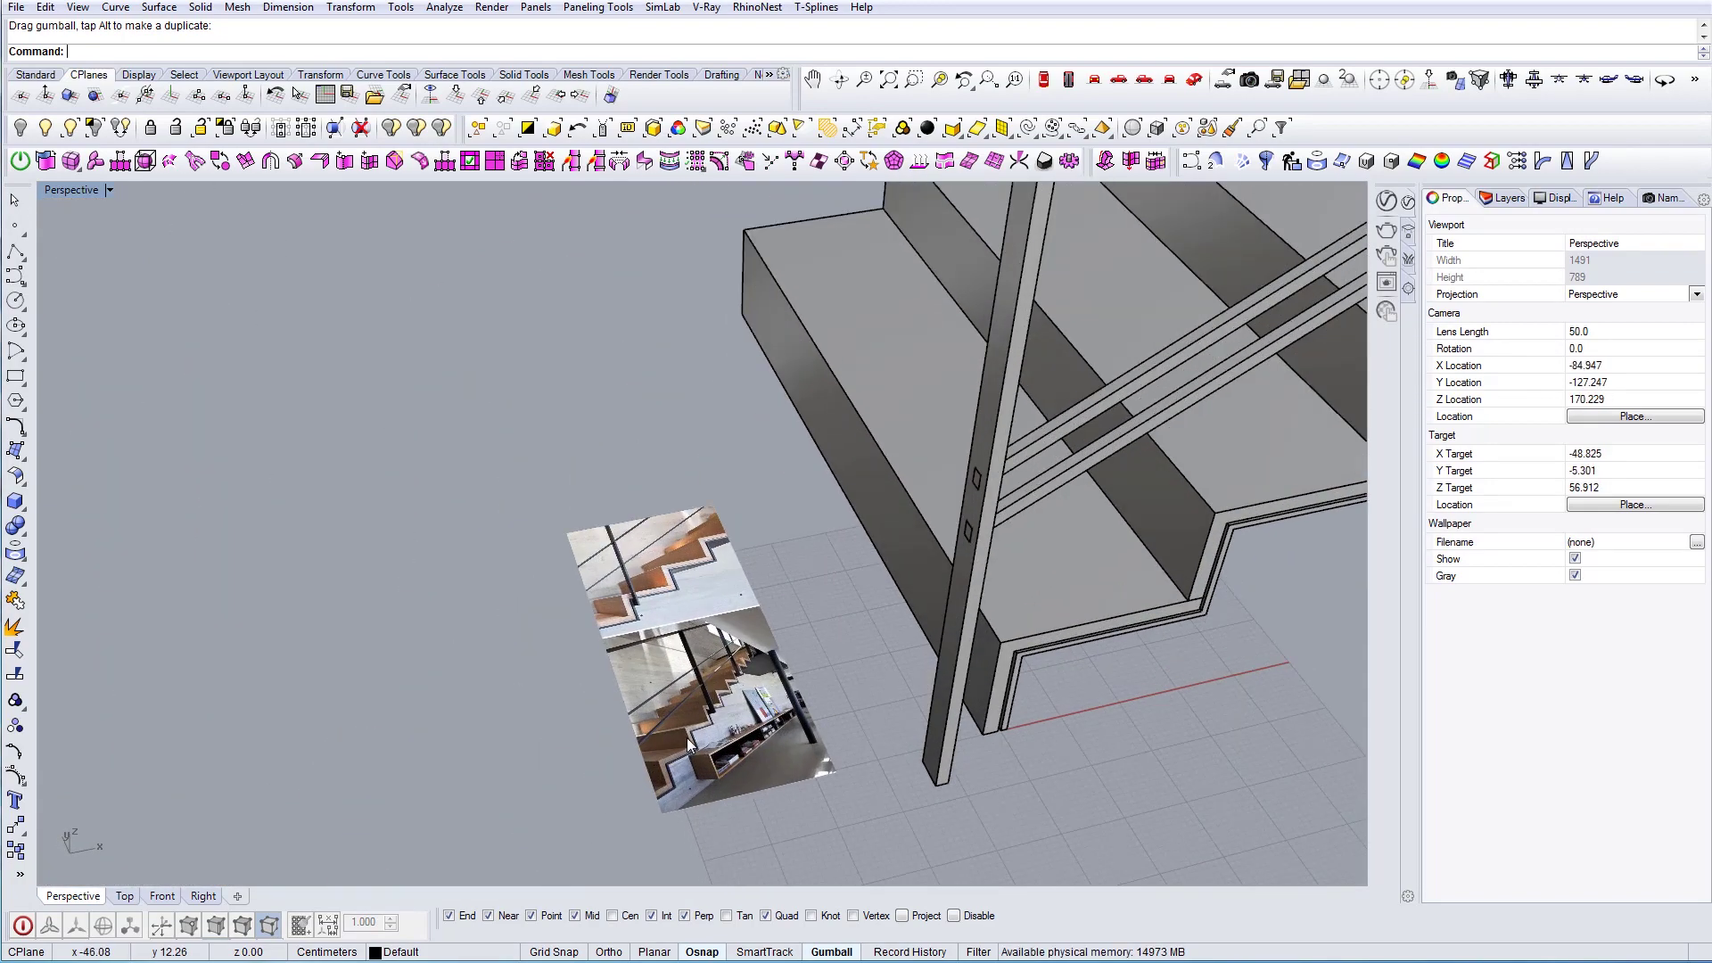
right_click_drag(628, 720, 637, 770)
scroll(753, 638, "down", 14)
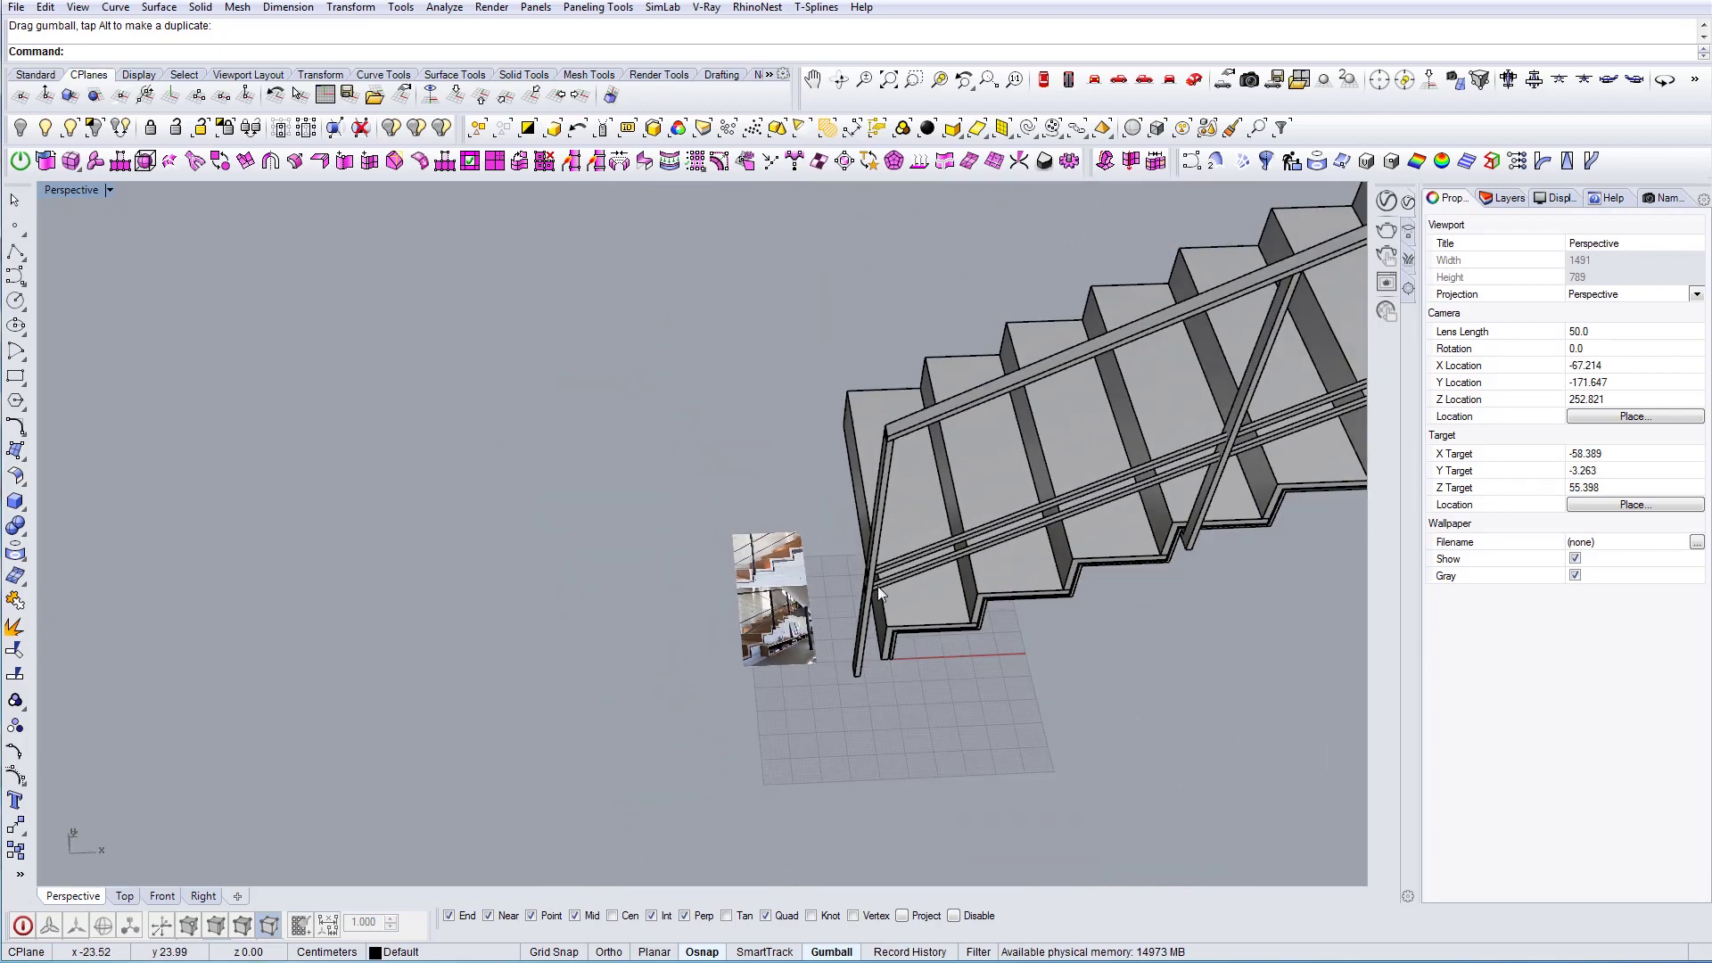
right_click_drag(751, 639, 721, 648)
right_click_drag(721, 624, 485, 704, "shift")
scroll(485, 704, "down", 8)
right_click_drag(613, 638, 703, 618)
scroll(806, 609, "down", 4)
right_click_drag(703, 618, 1019, 587)
scroll(674, 692, "up", 4)
scroll(662, 679, "down", 7)
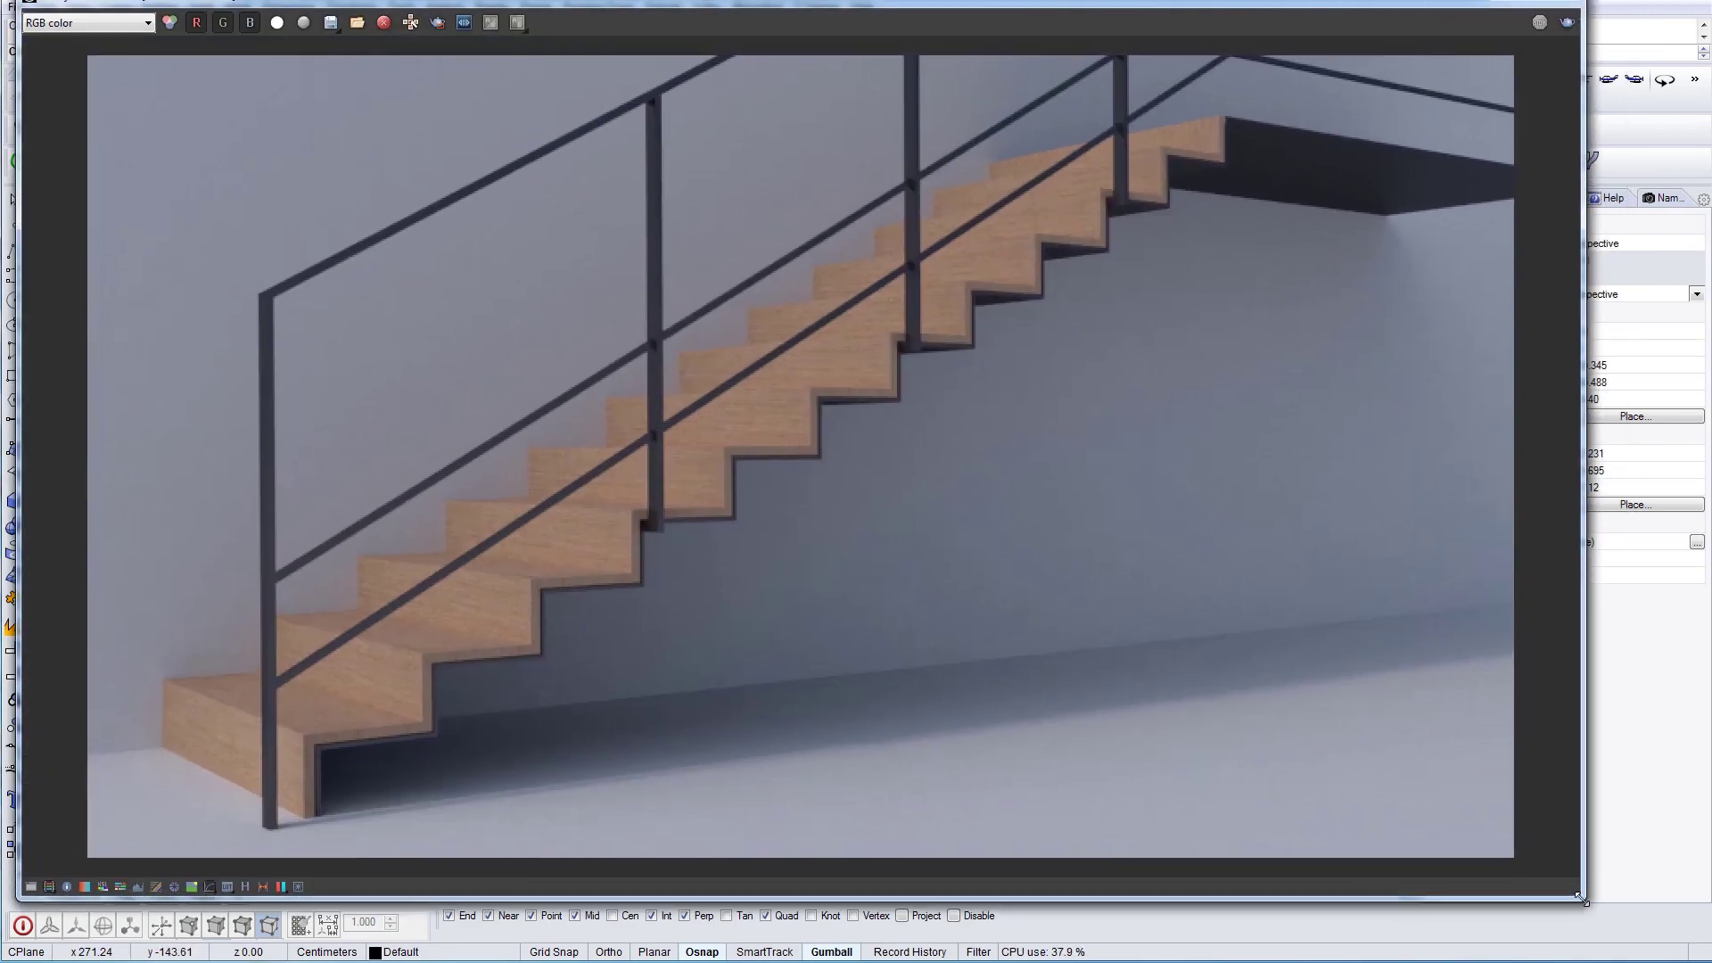
Review the whole rendered image of the staircase in the render window
left_click(1000, 580)
scroll(948, 515, "down", 1)
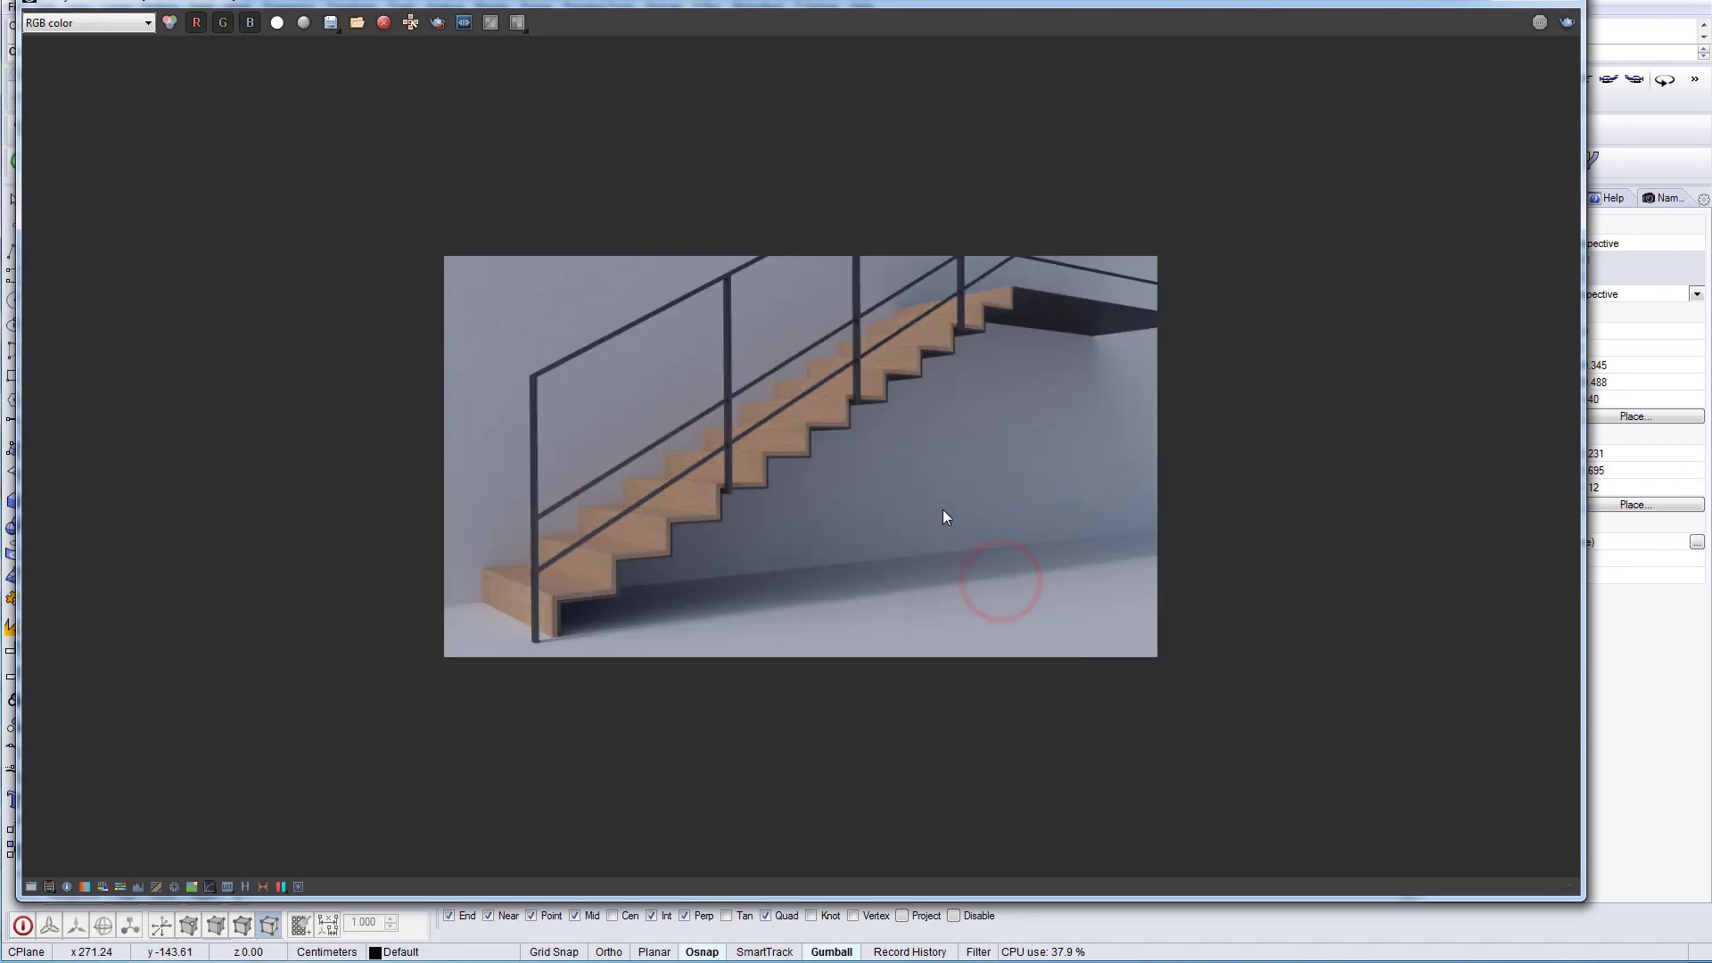